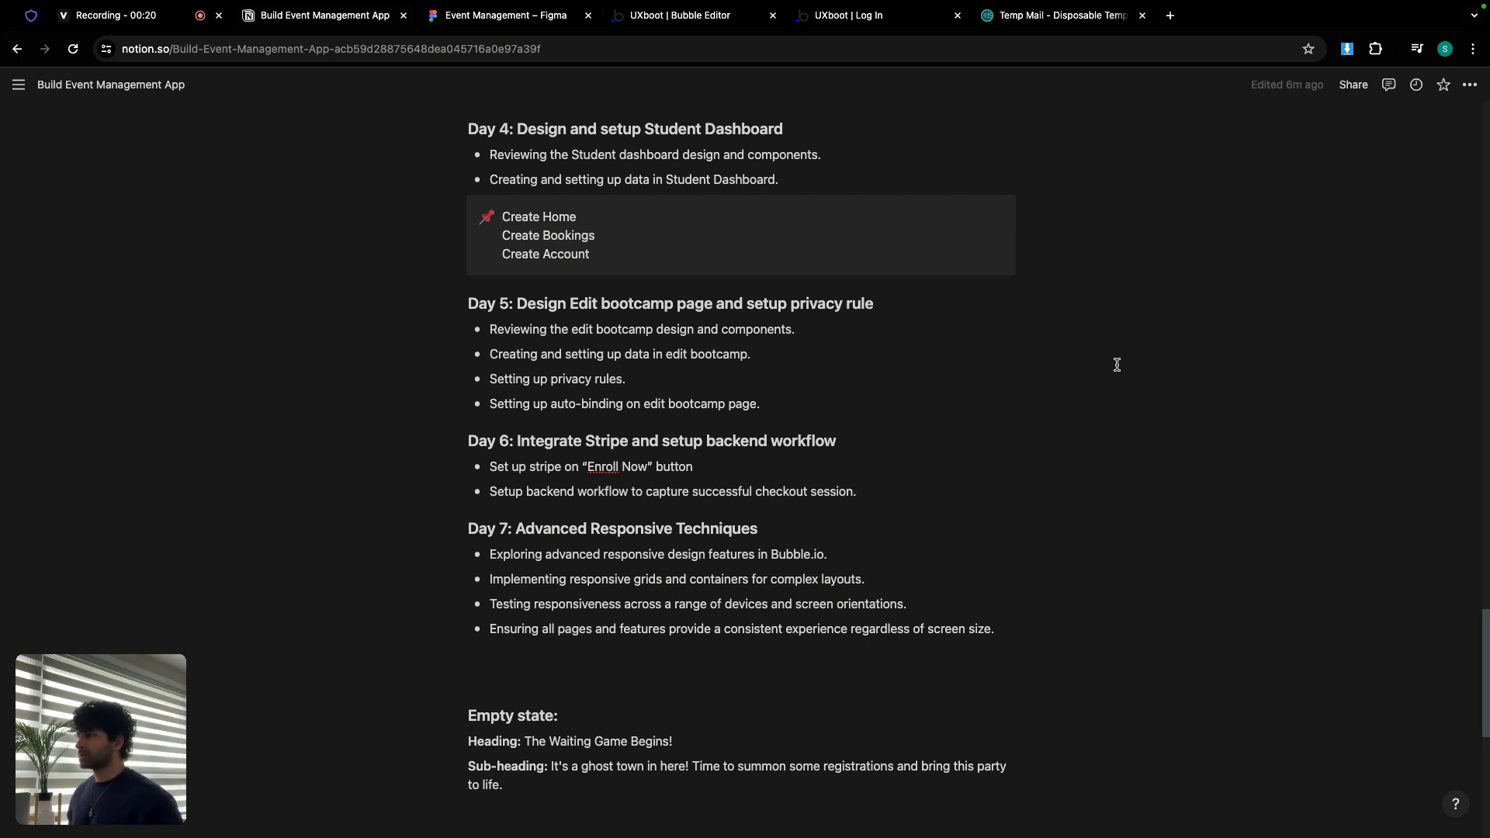
# Step: Switch from the Notion Day 4 plan to the Event Management design in Figma
pyautogui.click(533, 22)
pyautogui.scroll(1, 696, 384)
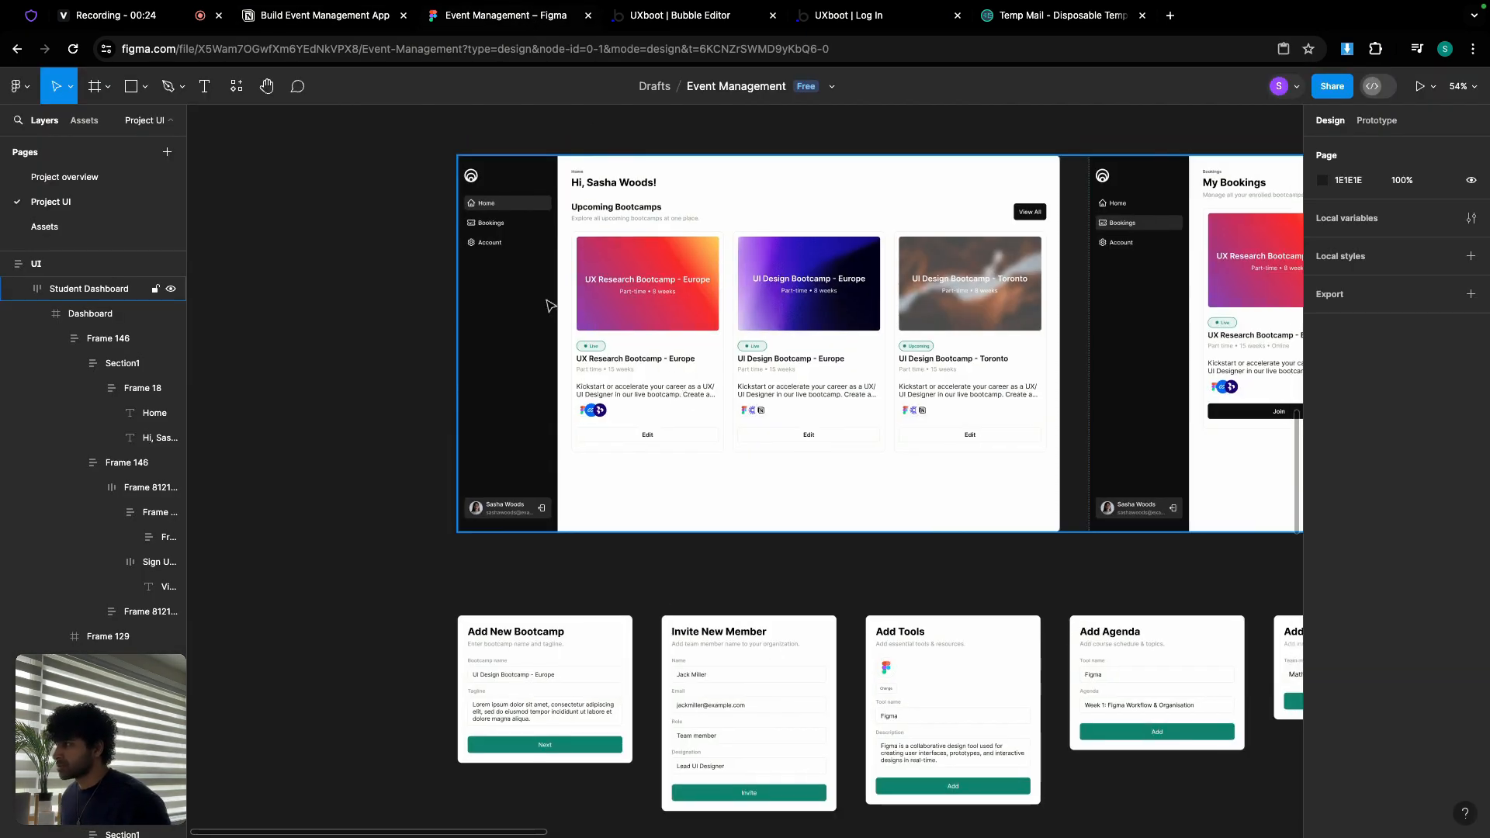
pyautogui.scroll(5, 548, 306)
pyautogui.scroll(2, 549, 306)
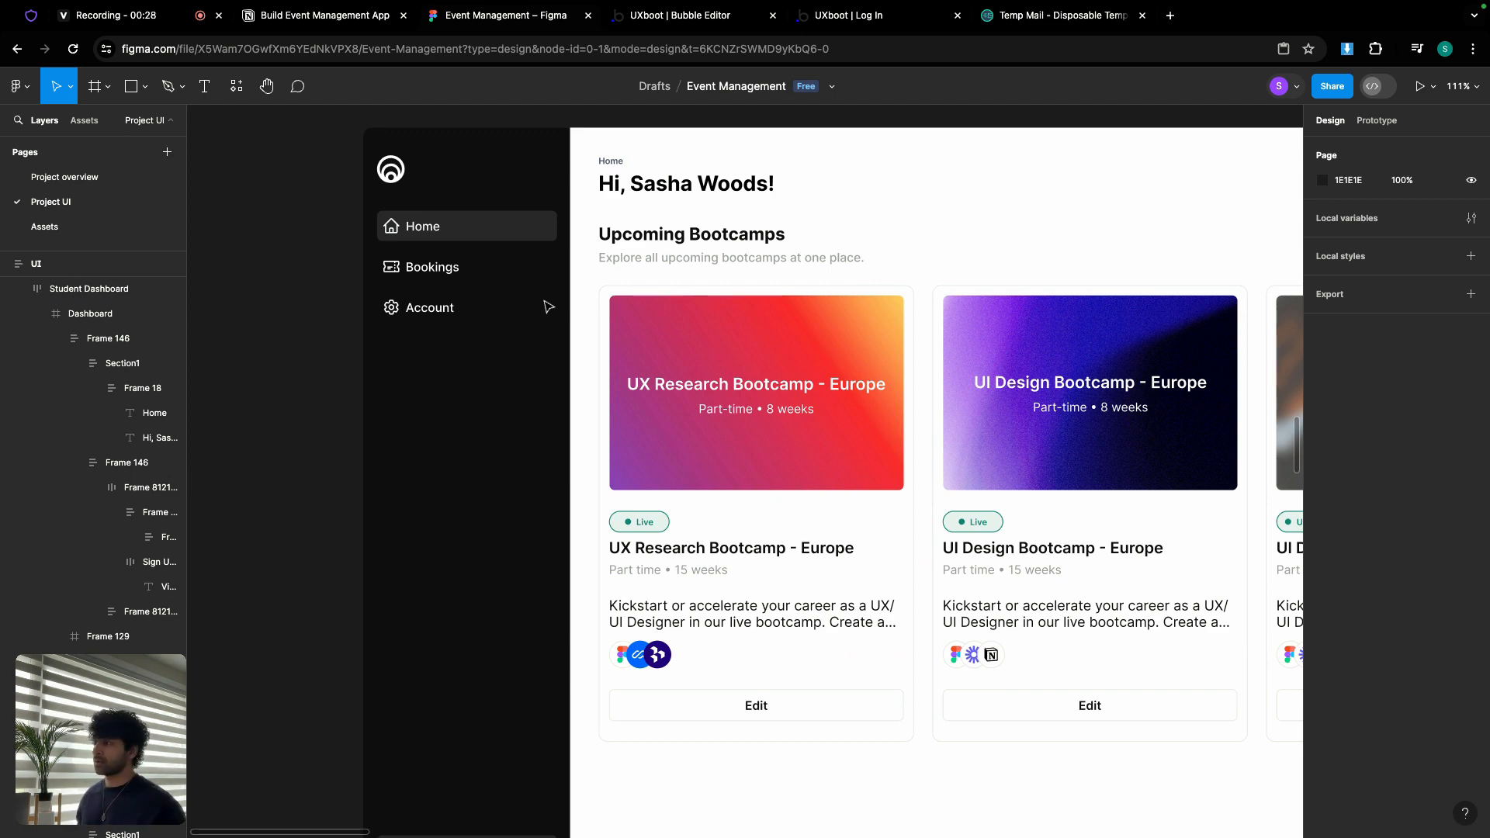
pyautogui.hscroll(5, 1117, 415)
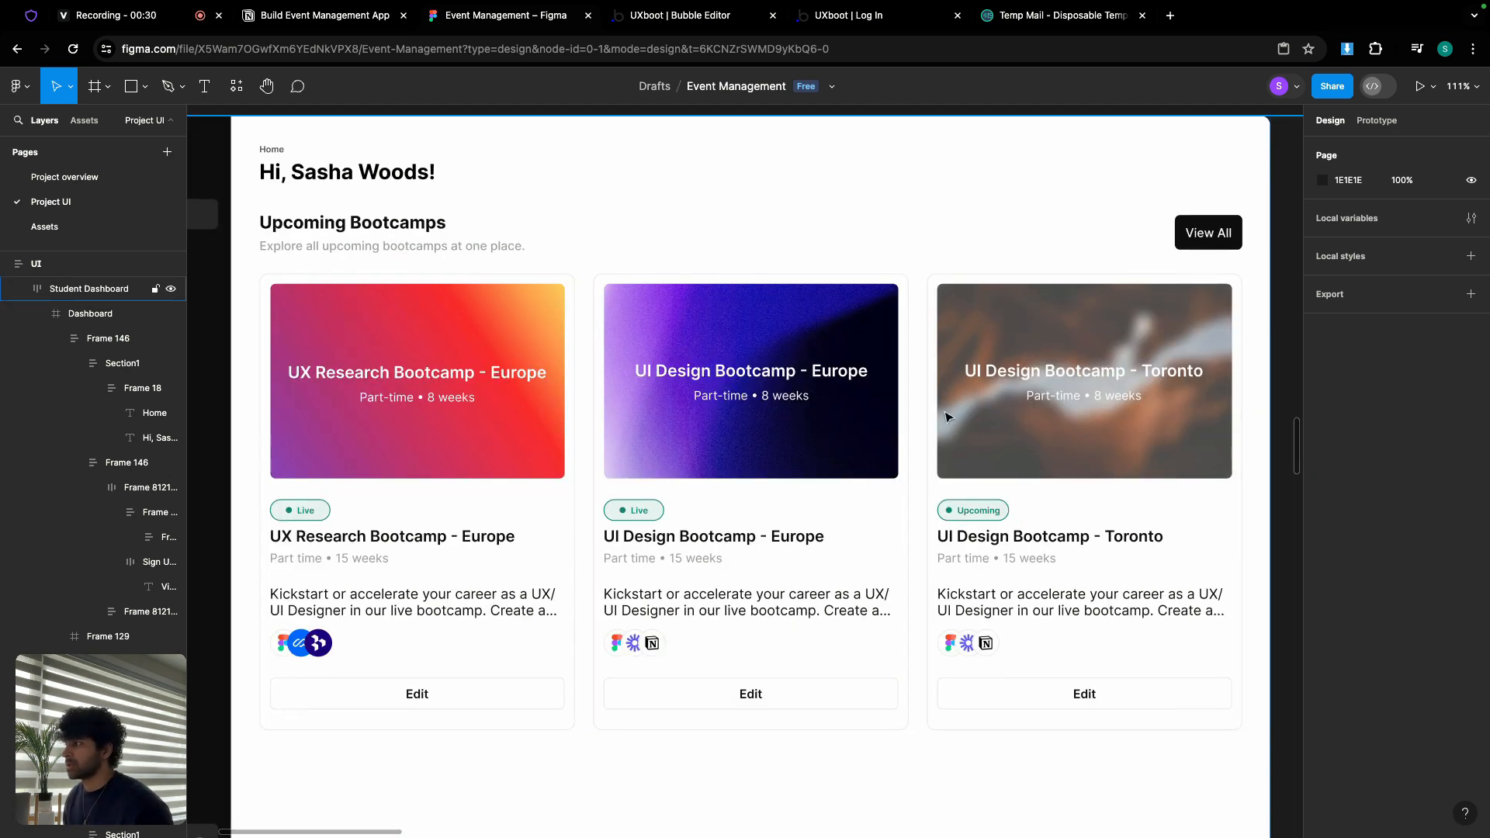
pyautogui.hscroll(-2, 945, 417)
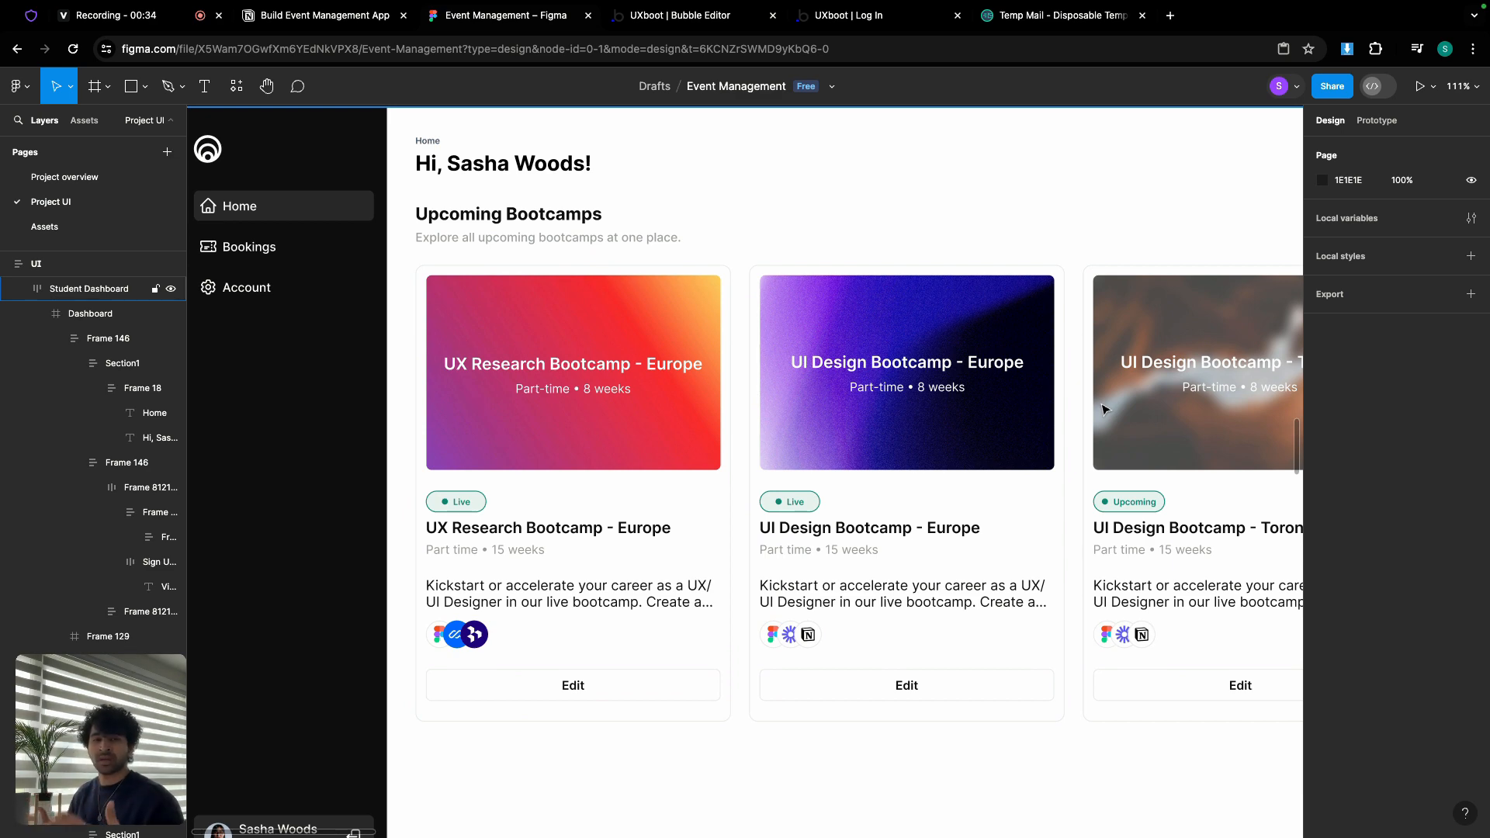
pyautogui.hscroll(15, 1105, 409)
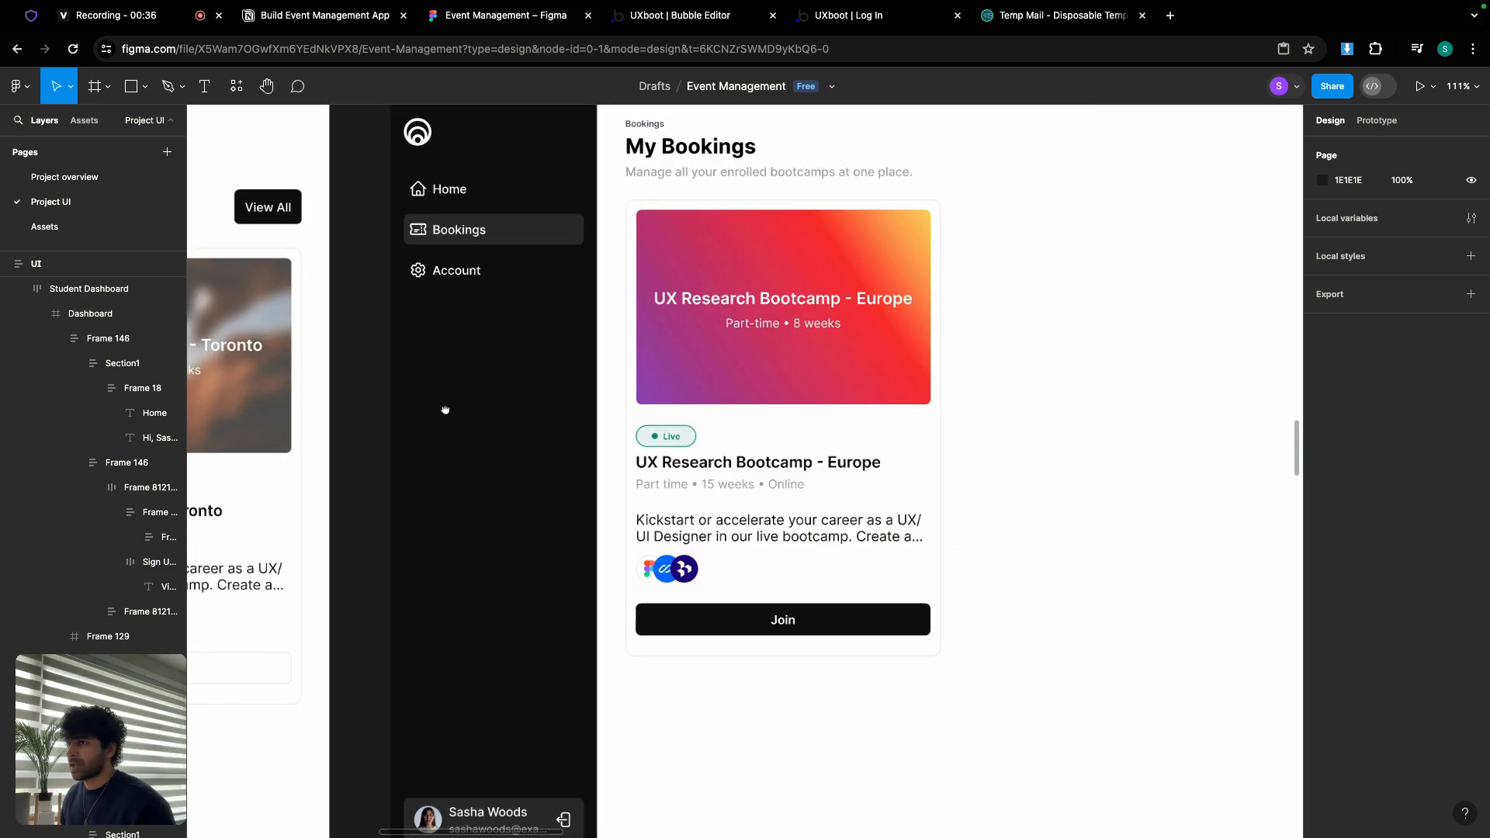
pyautogui.moveTo(833, 452); pyautogui.dragTo(715, 505)
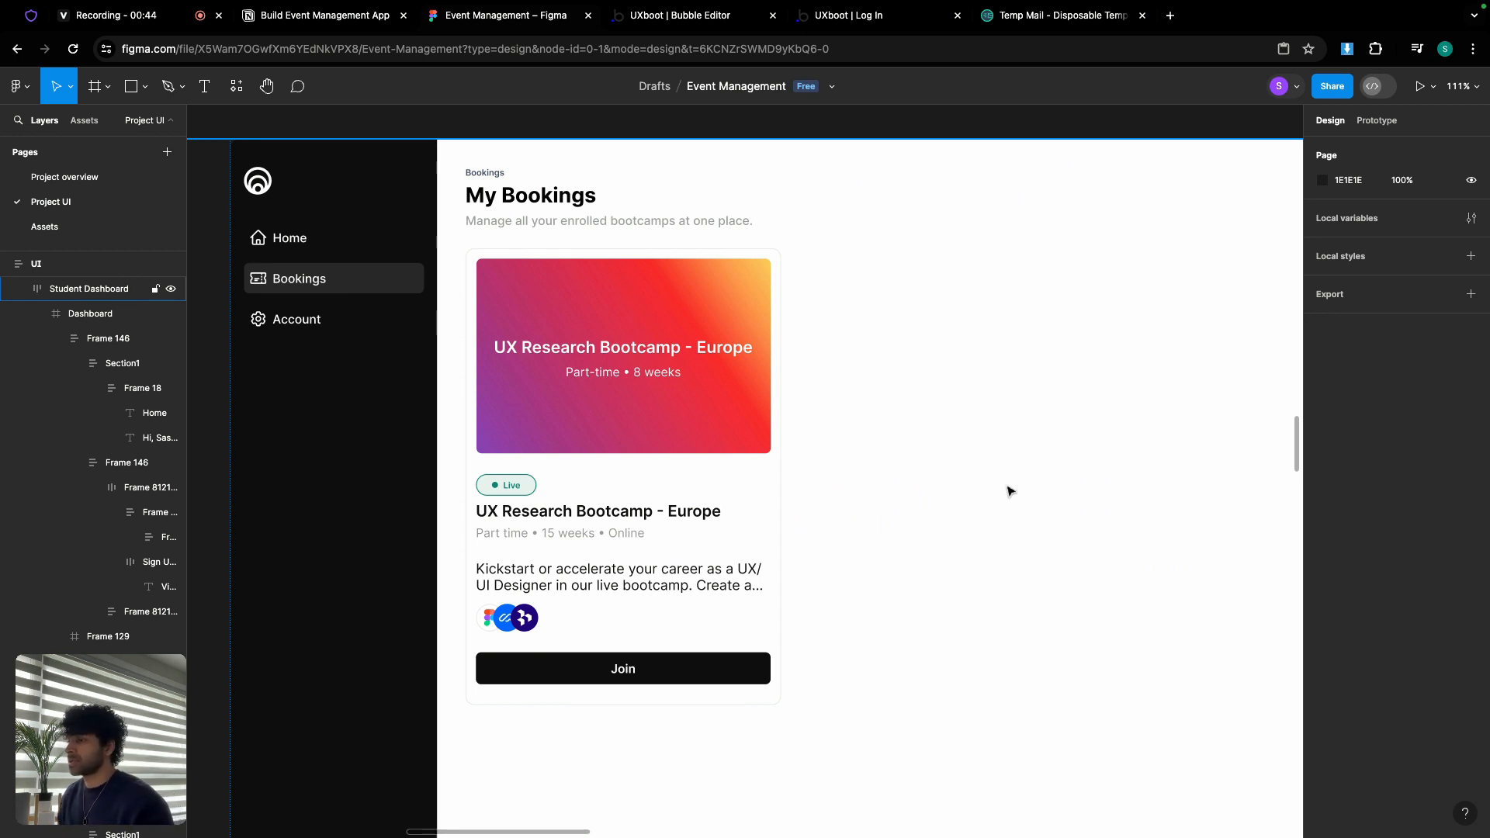
pyautogui.hscroll(15, 1007, 489)
pyautogui.hscroll(5, 880, 373)
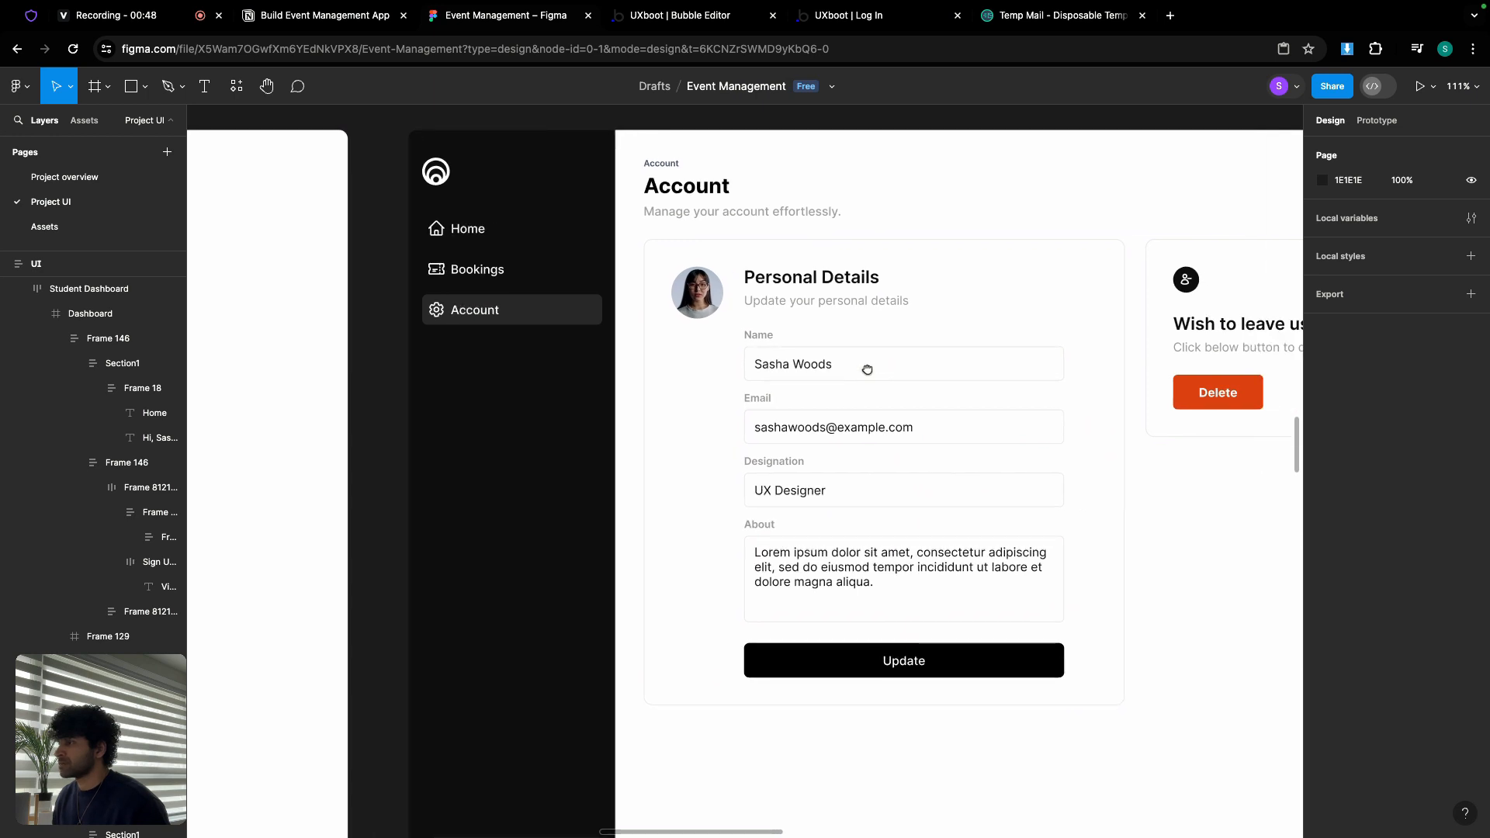
pyautogui.hscroll(5, 867, 369)
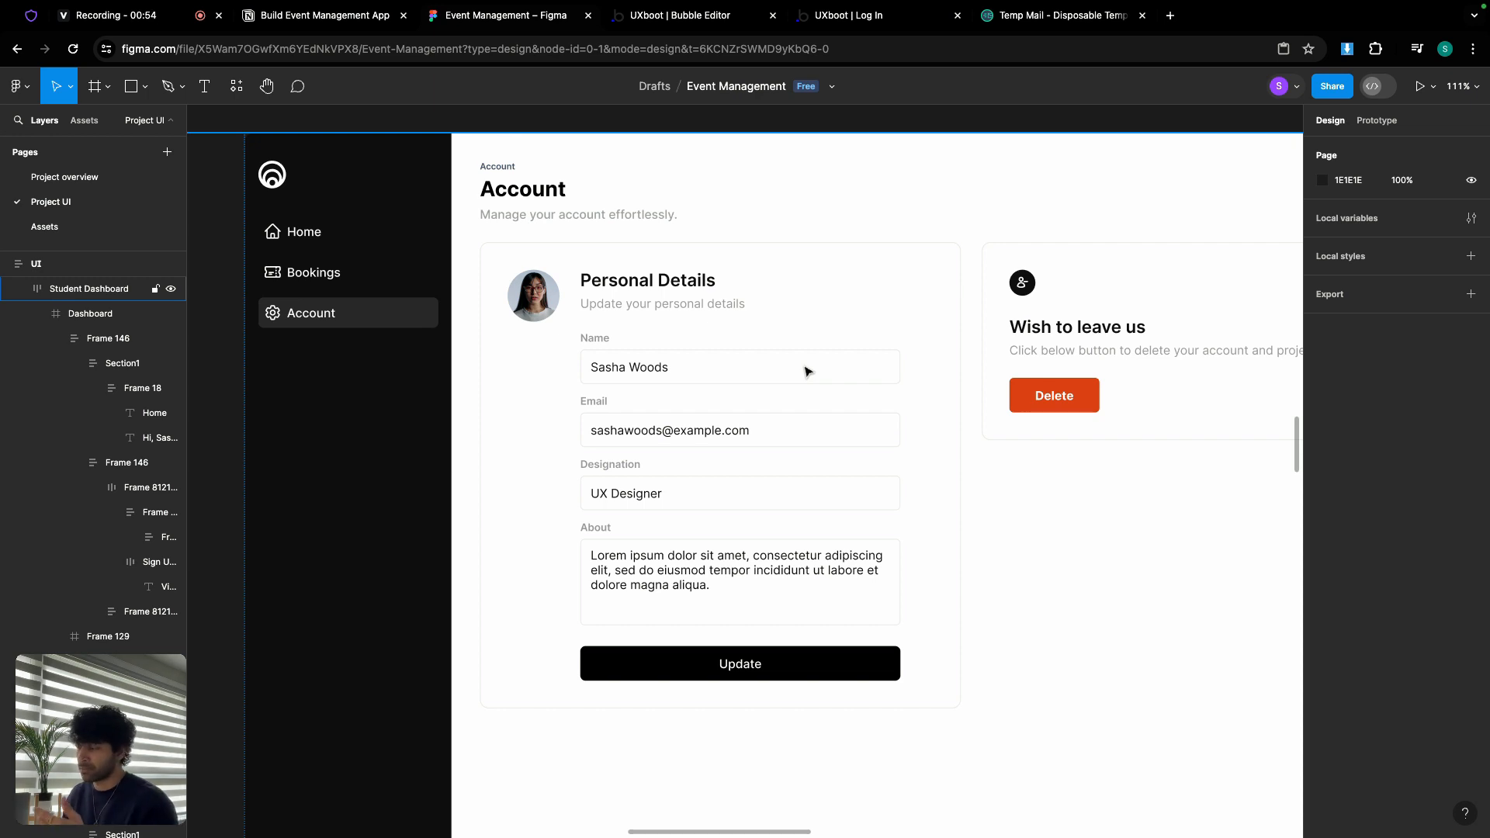
pyautogui.moveTo(805, 366); pyautogui.dragTo(580, 359)
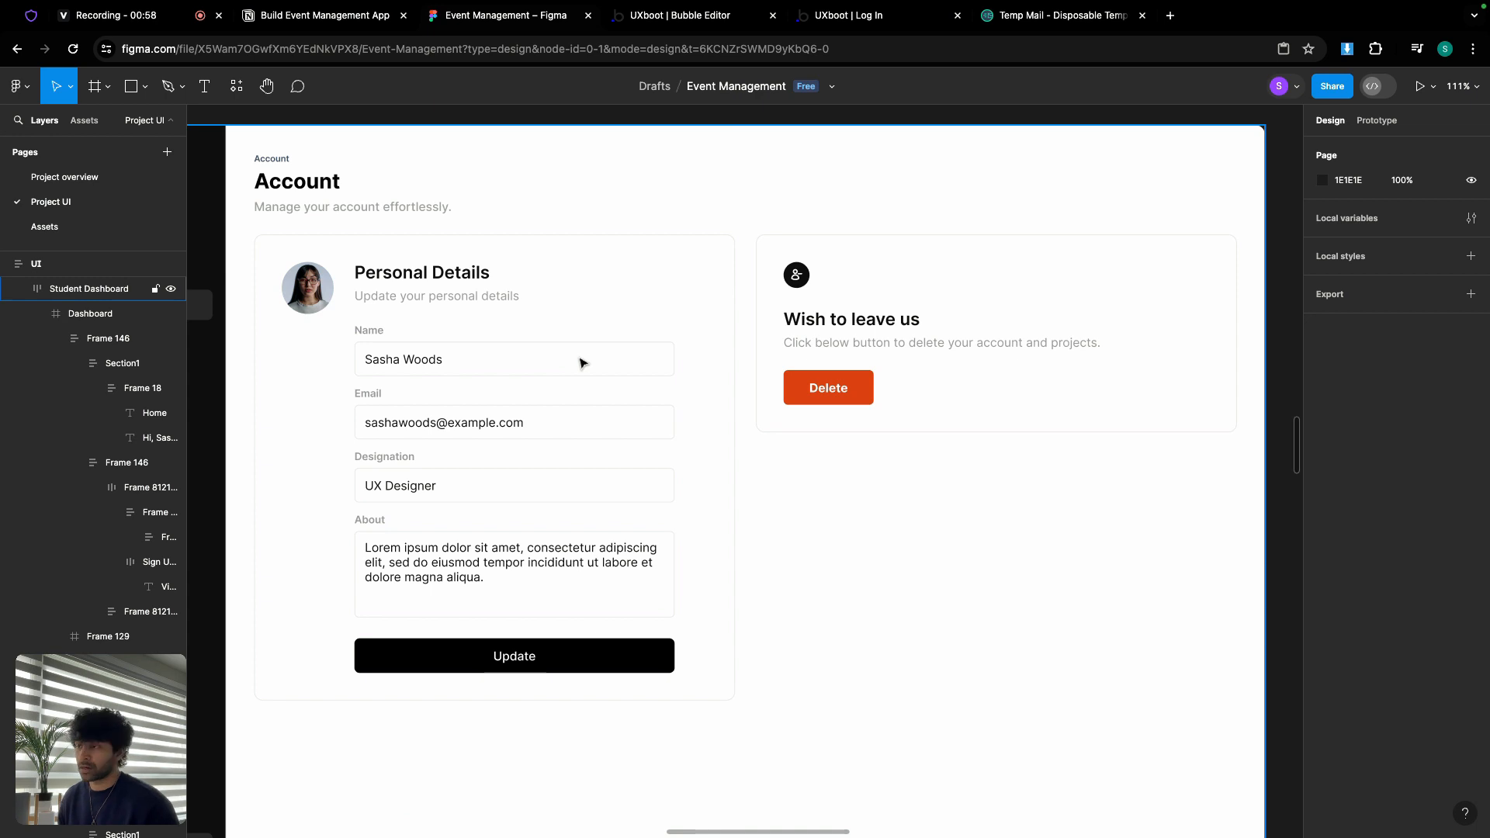
pyautogui.scroll(-3, 582, 360)
pyautogui.moveTo(597, 359); pyautogui.dragTo(857, 355)
pyautogui.moveTo(532, 339); pyautogui.dragTo(688, 351)
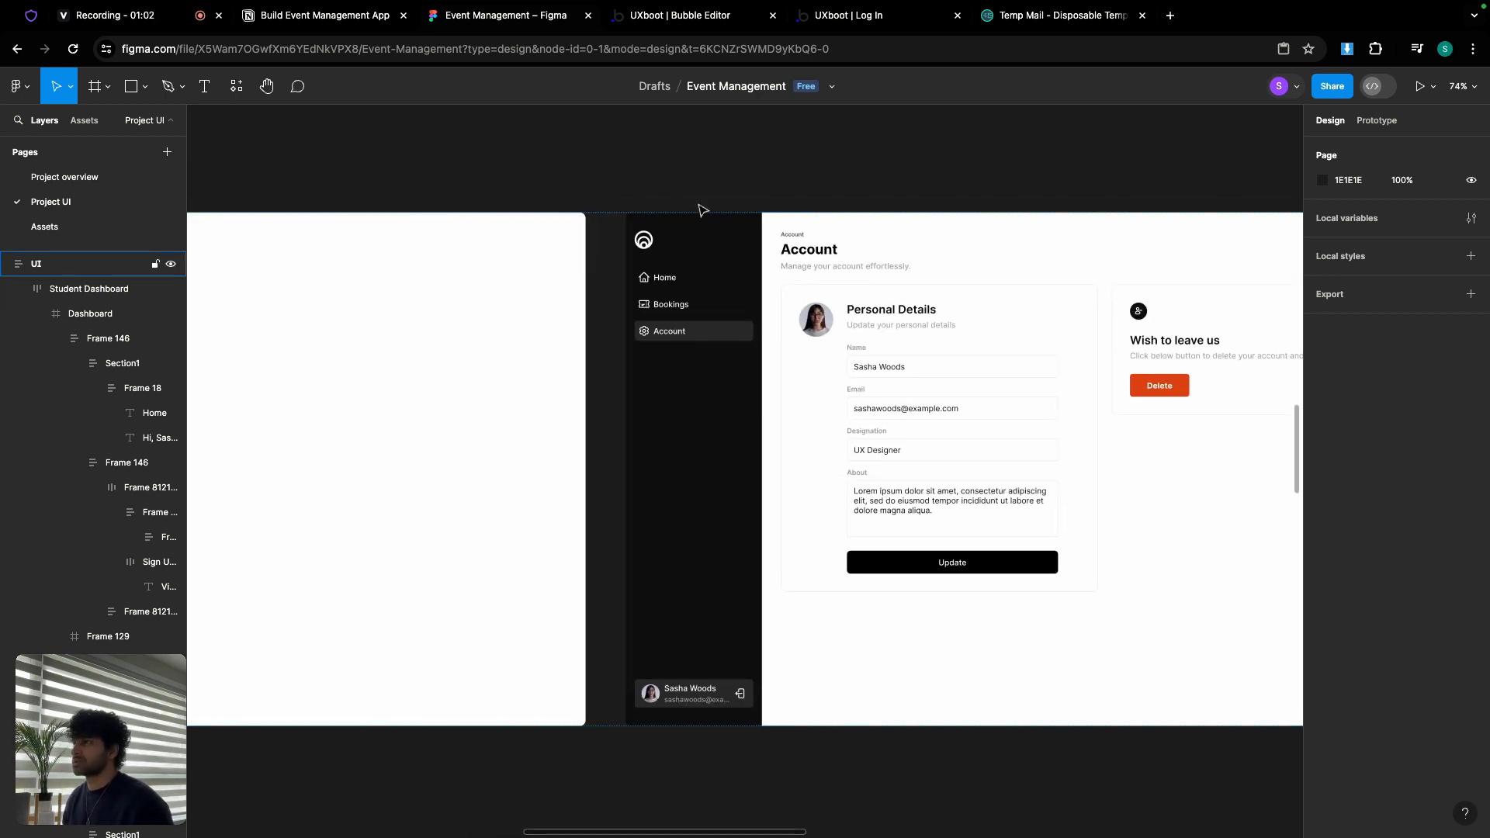
# Step: In the Bubble editor, unhide Group bootcamp and its RG bootcamps - Admin list
pyautogui.click(712, 19)
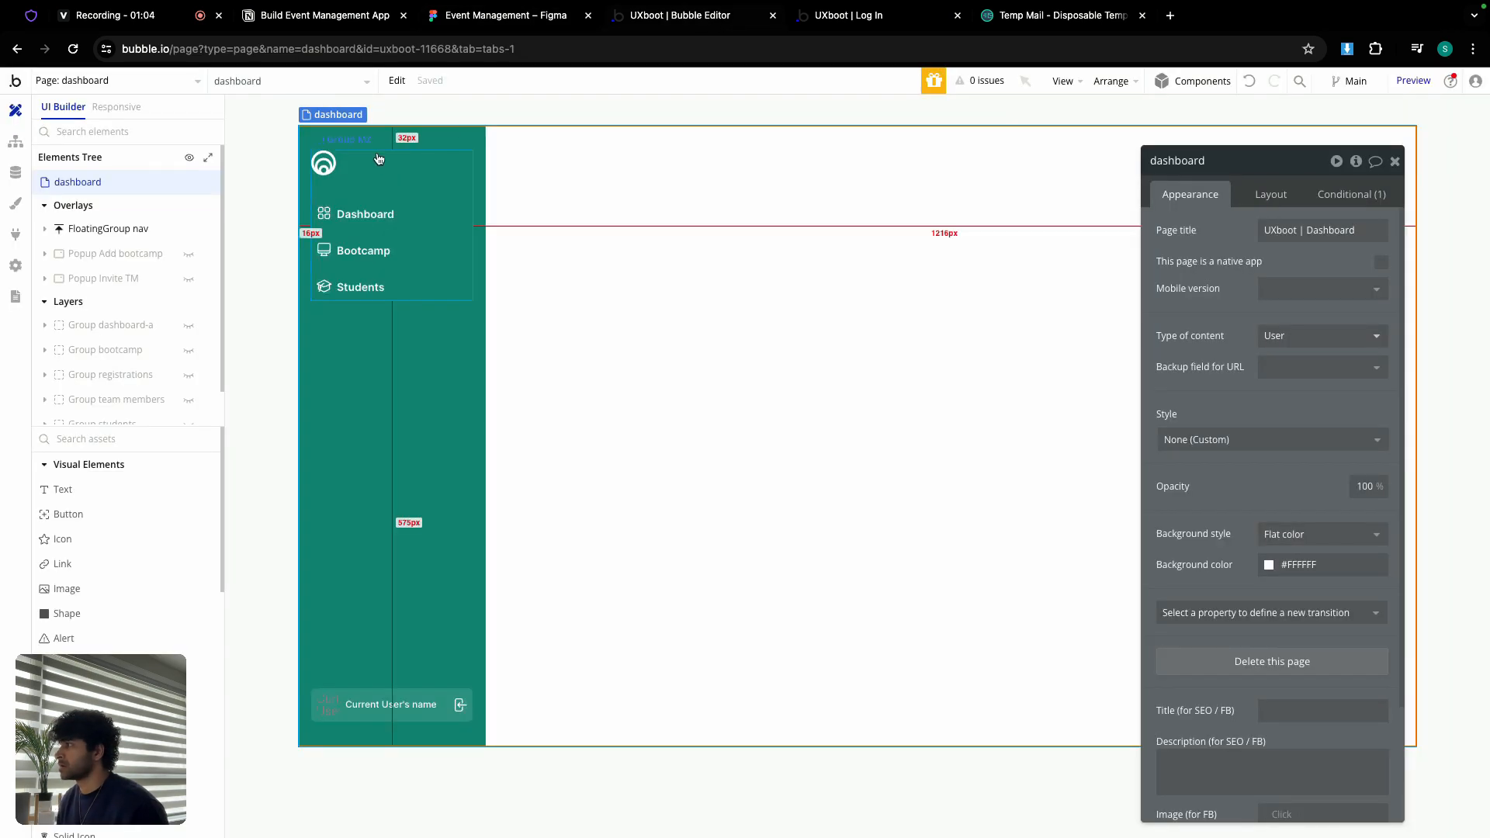
pyautogui.moveTo(109, 352)
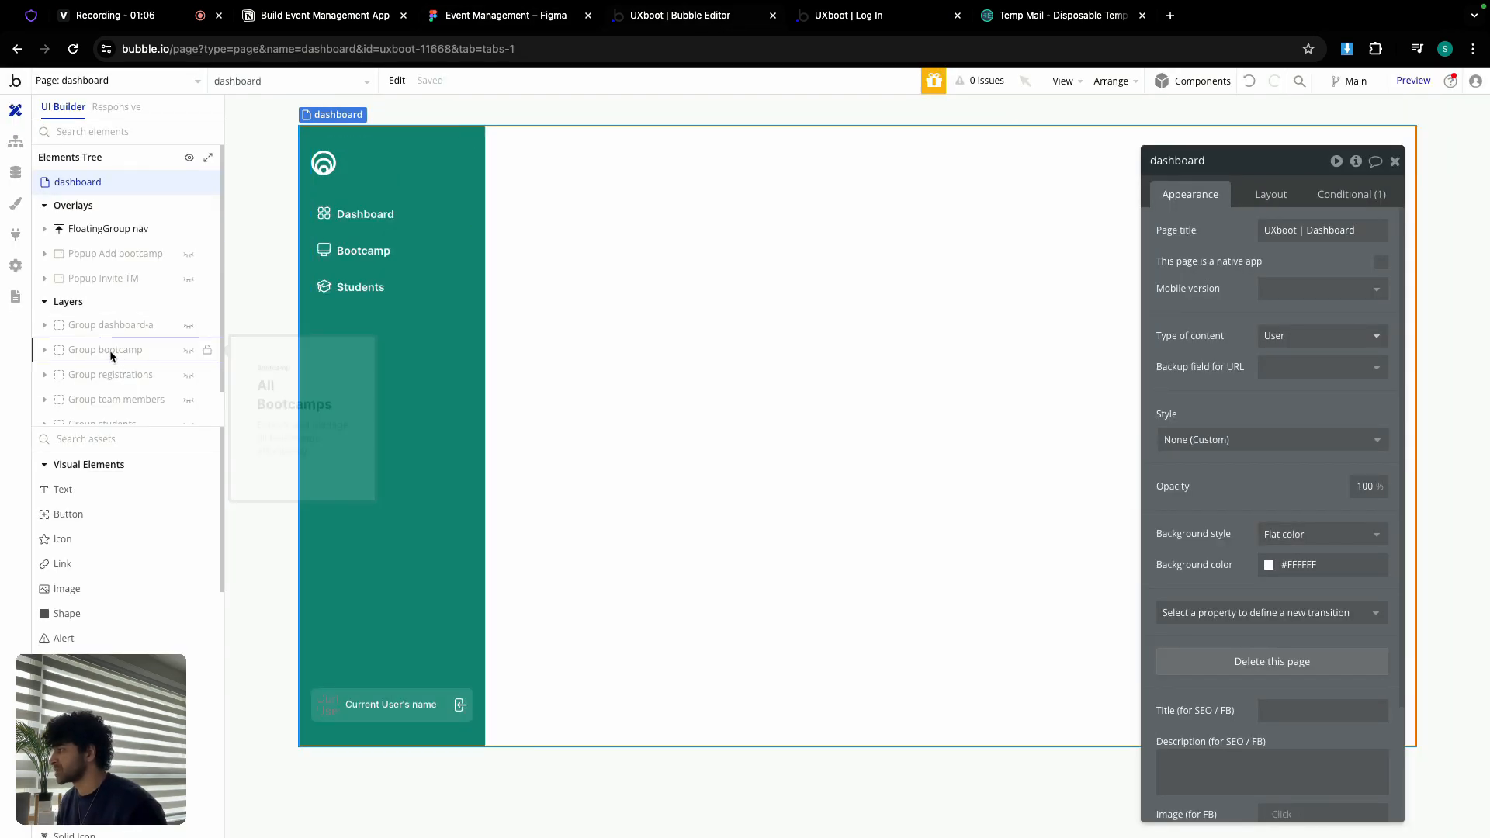
pyautogui.click(188, 357)
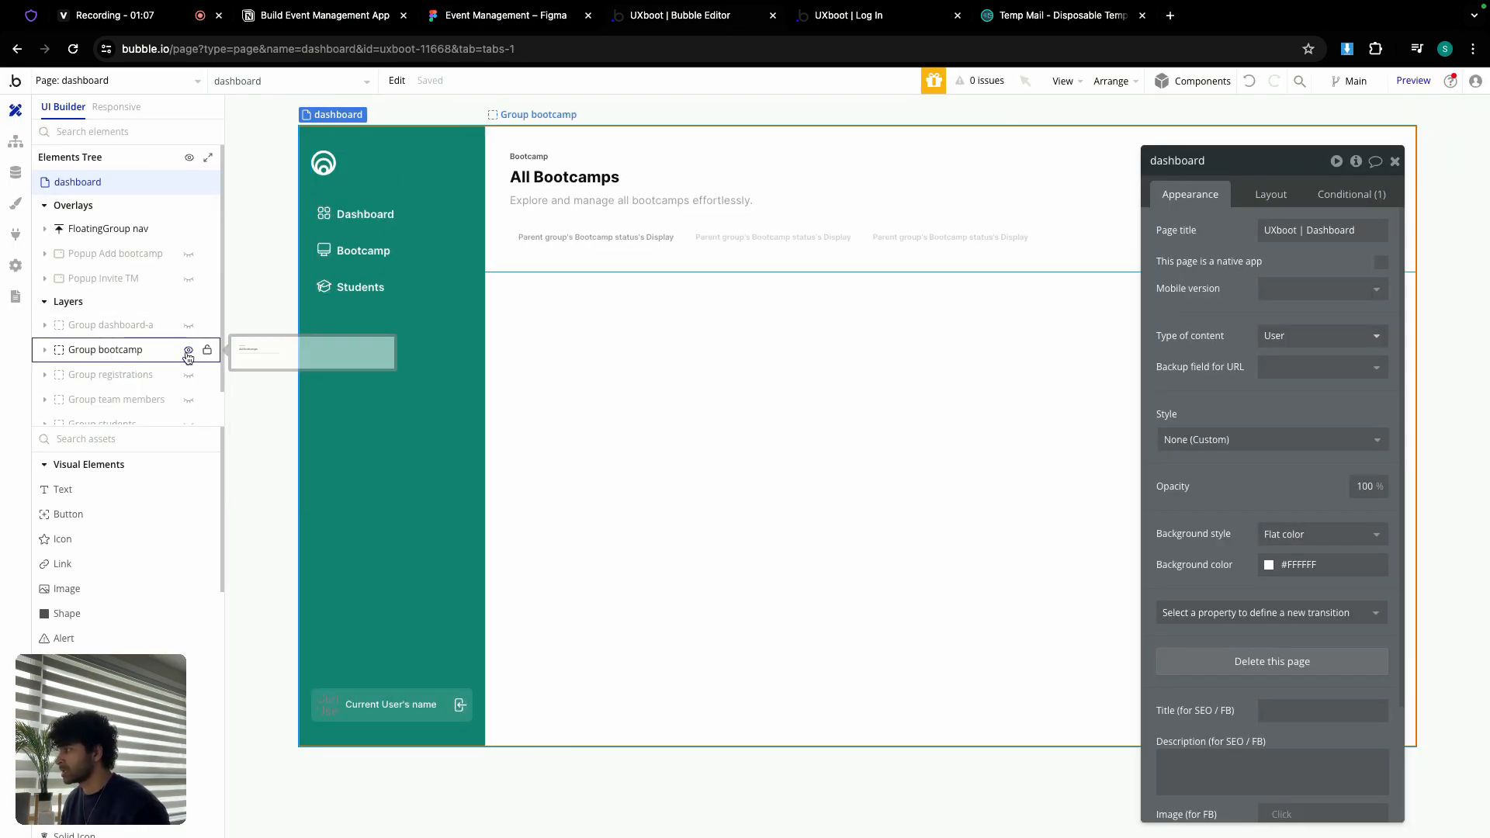
pyautogui.click(43, 355)
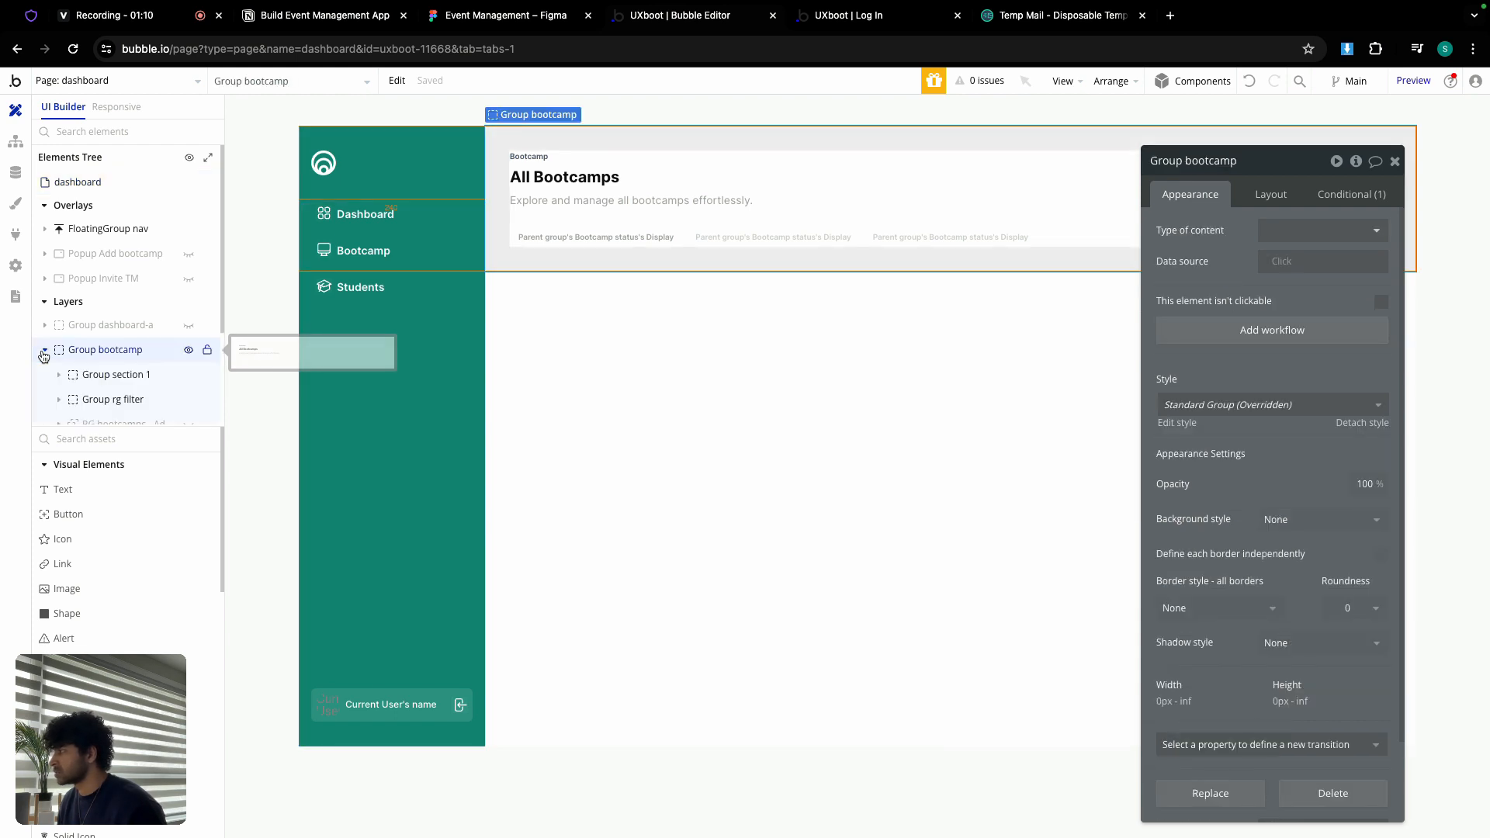
pyautogui.scroll(-2, 133, 381)
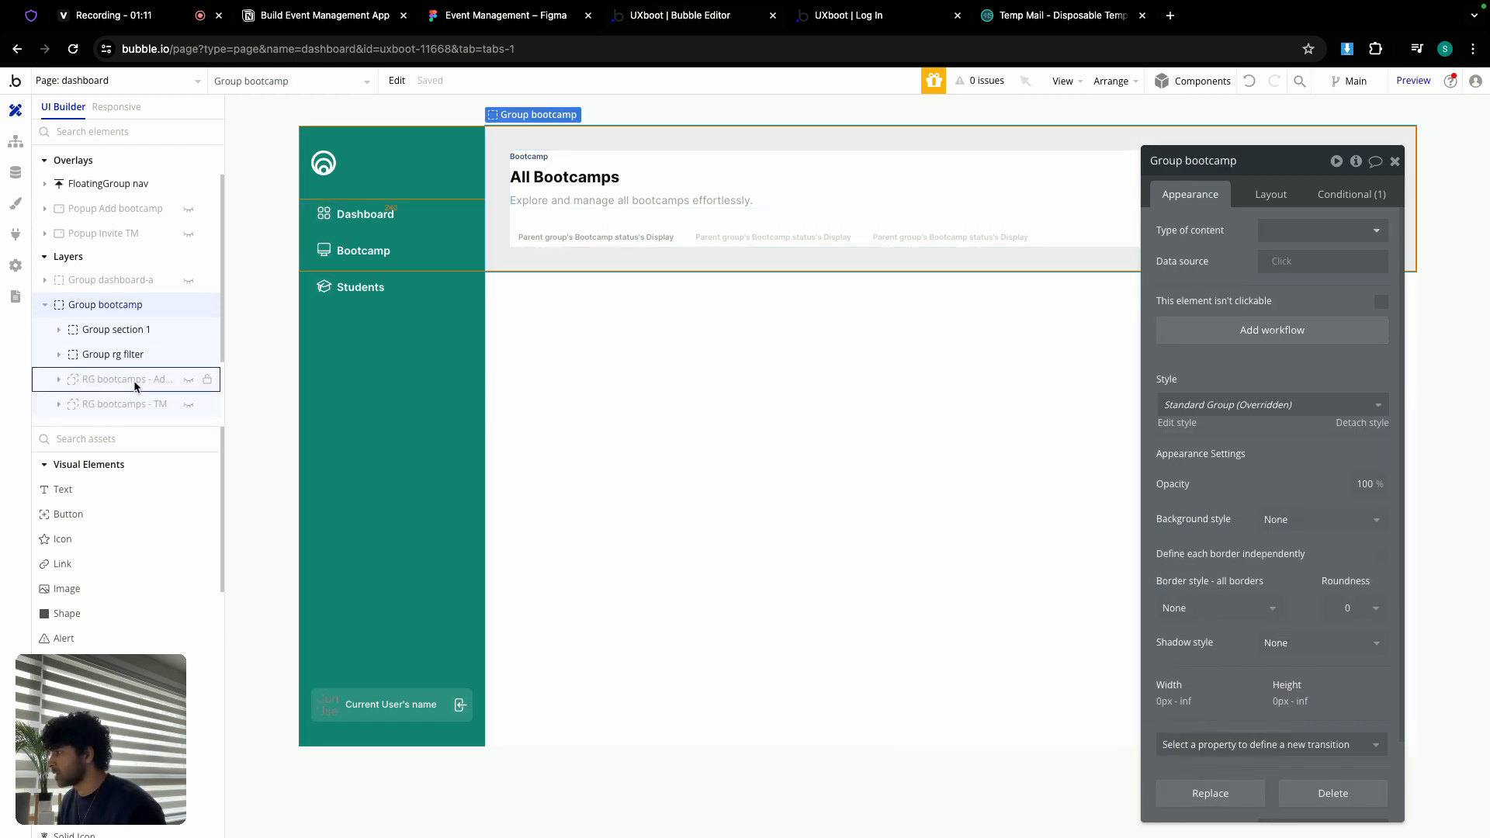
pyautogui.click(188, 369)
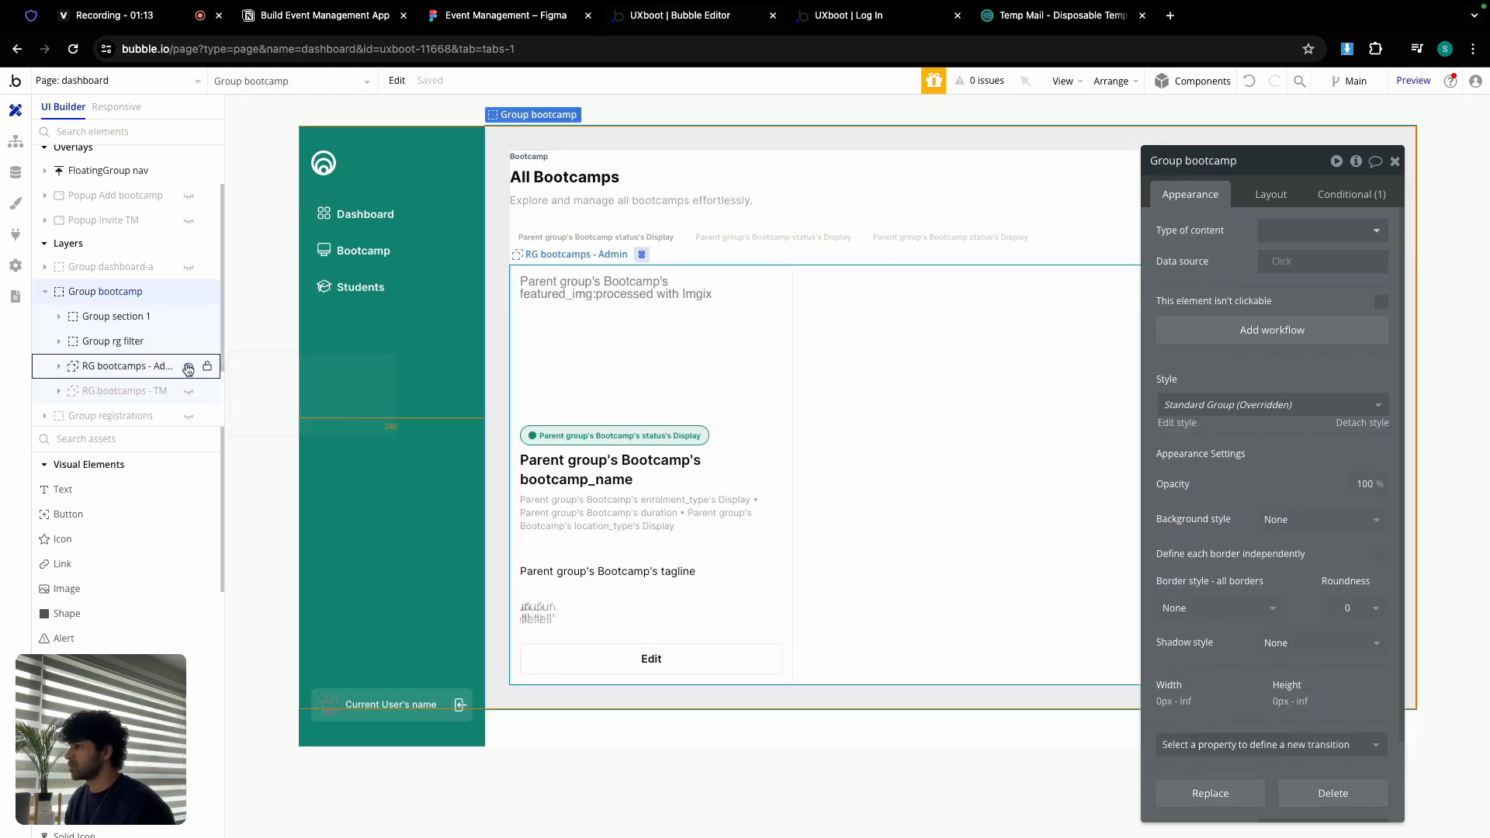
# Step: Select the admin bootcamp card and inspect its Layout settings
pyautogui.click(719, 416)
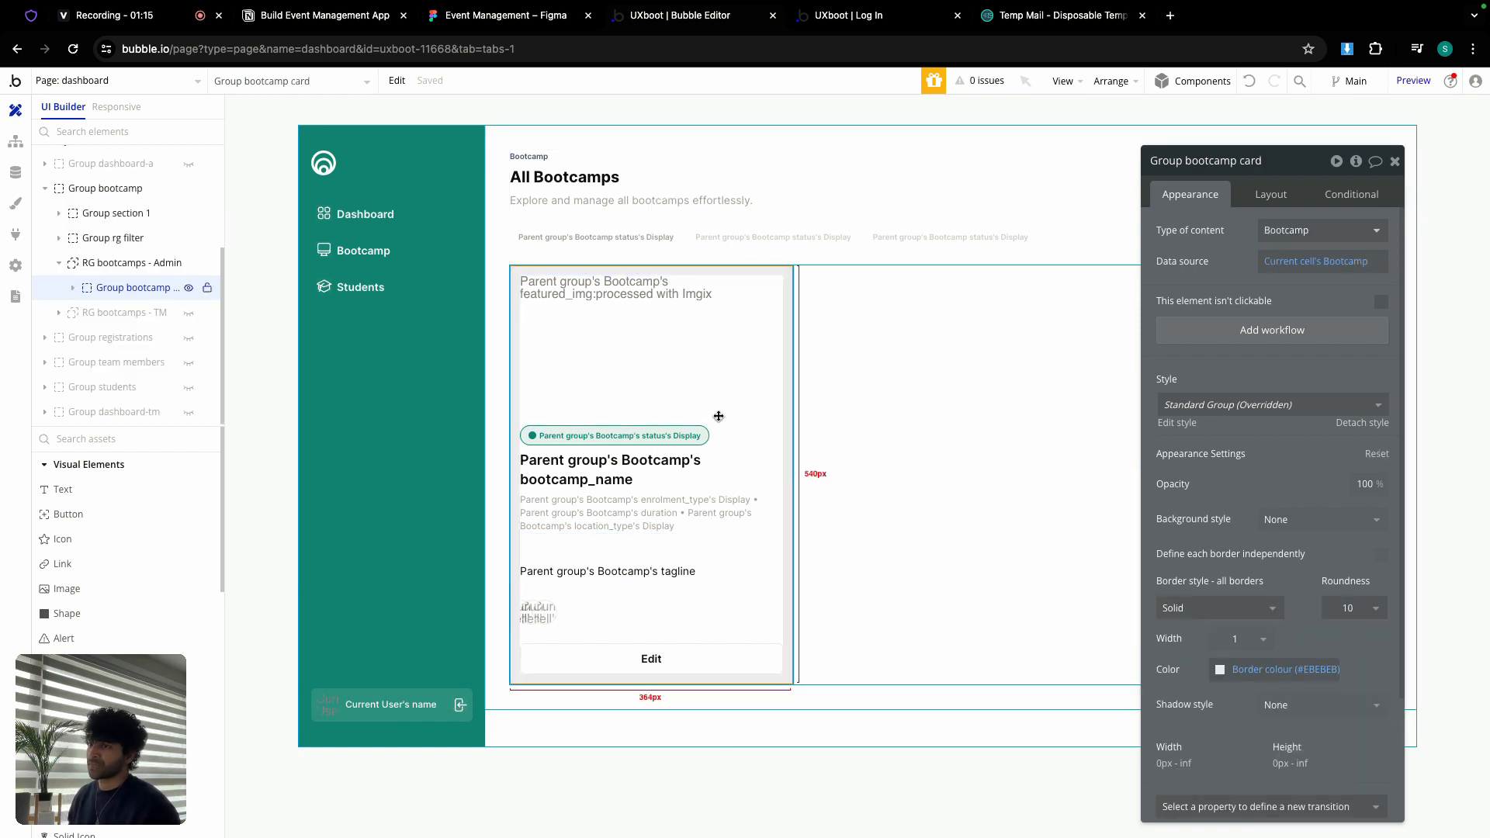
pyautogui.moveTo(1301, 169); pyautogui.dragTo(1148, 124)
pyautogui.scroll(-2, 1132, 517)
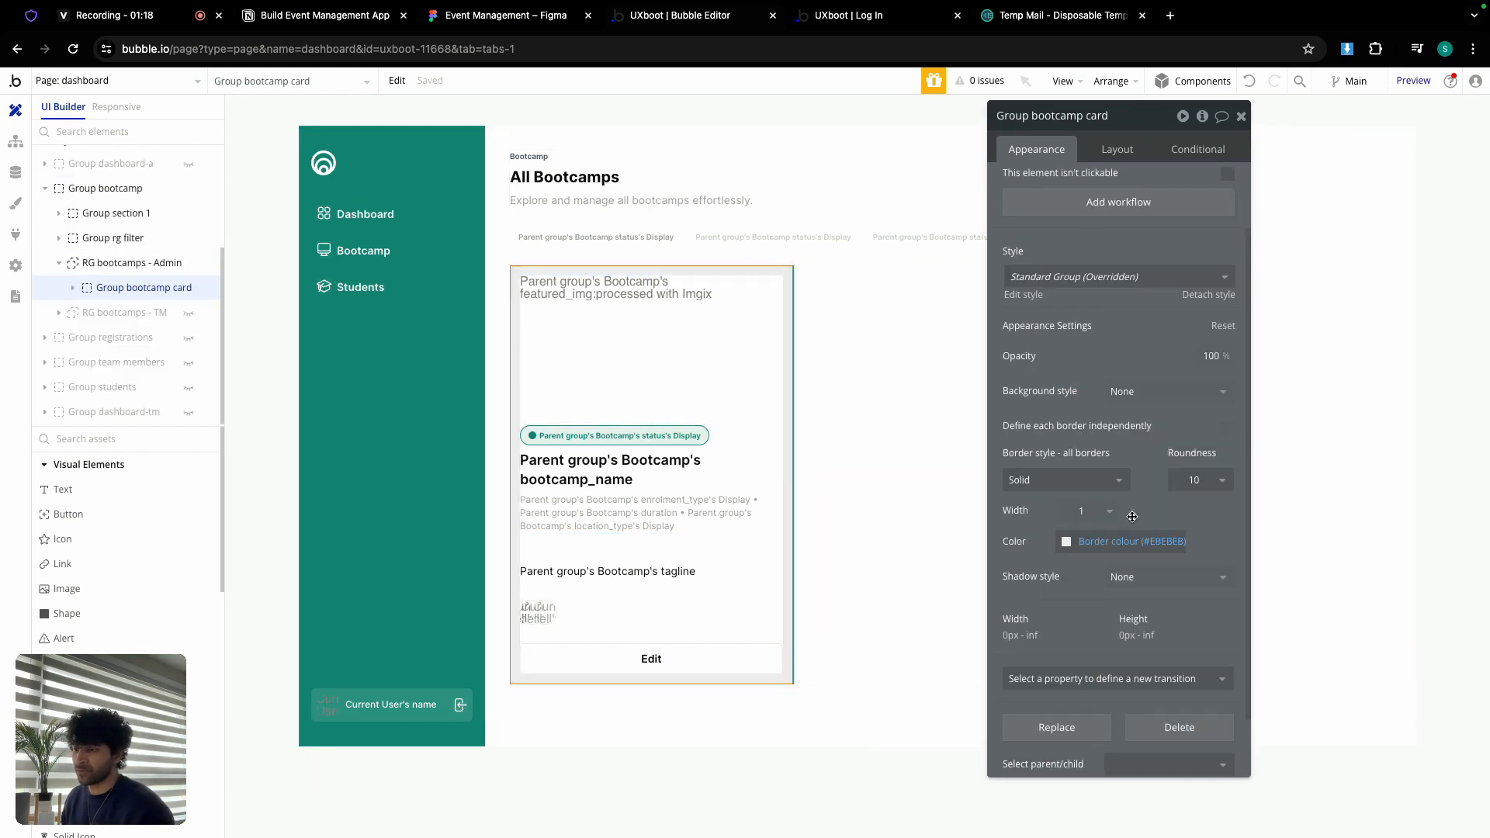
pyautogui.click(1115, 154)
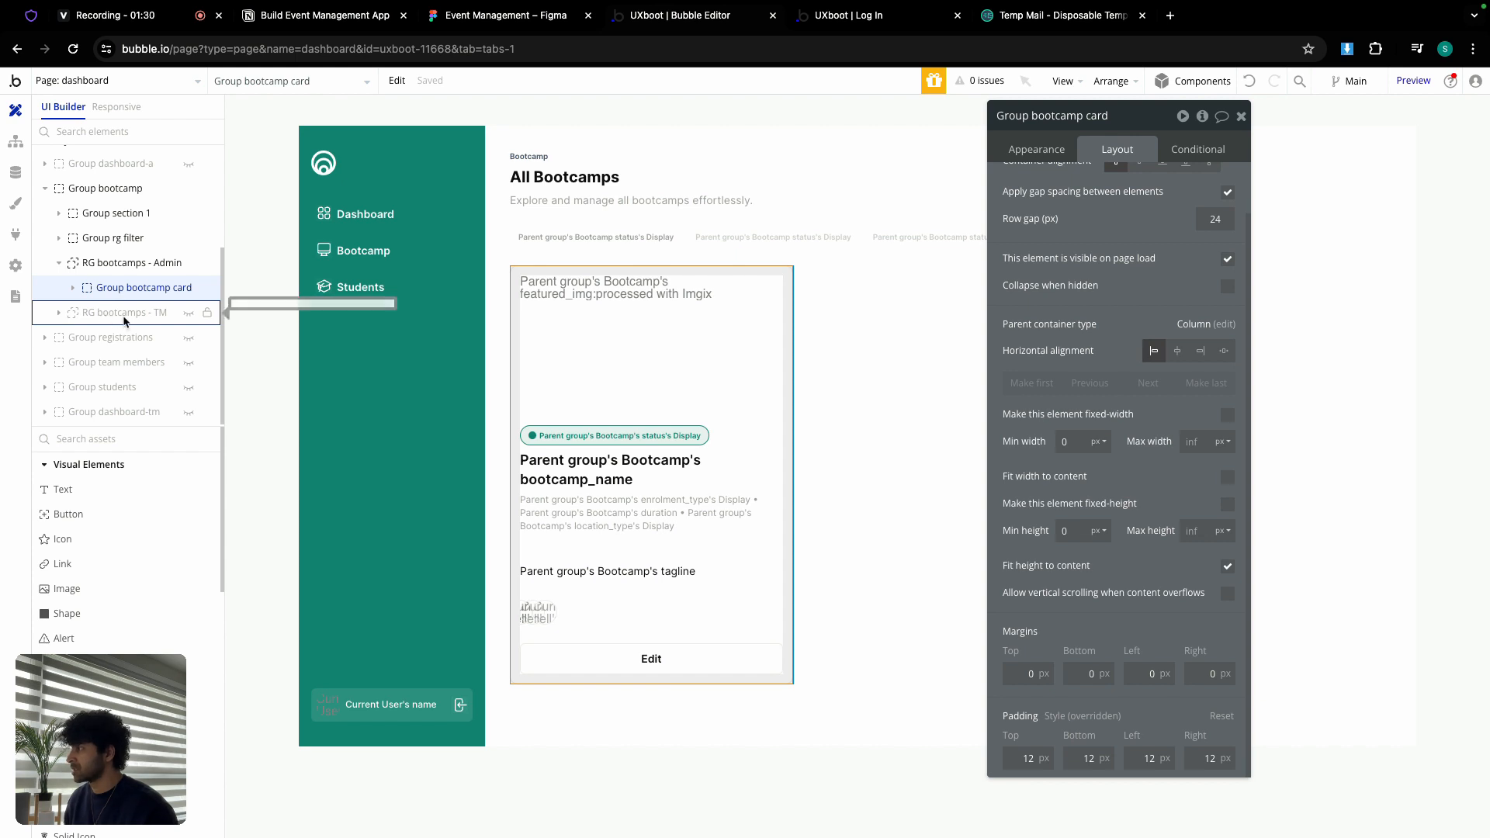
# Step: Reveal the RG bootcamps - TM list and select its bootcamp card
pyautogui.click(187, 314)
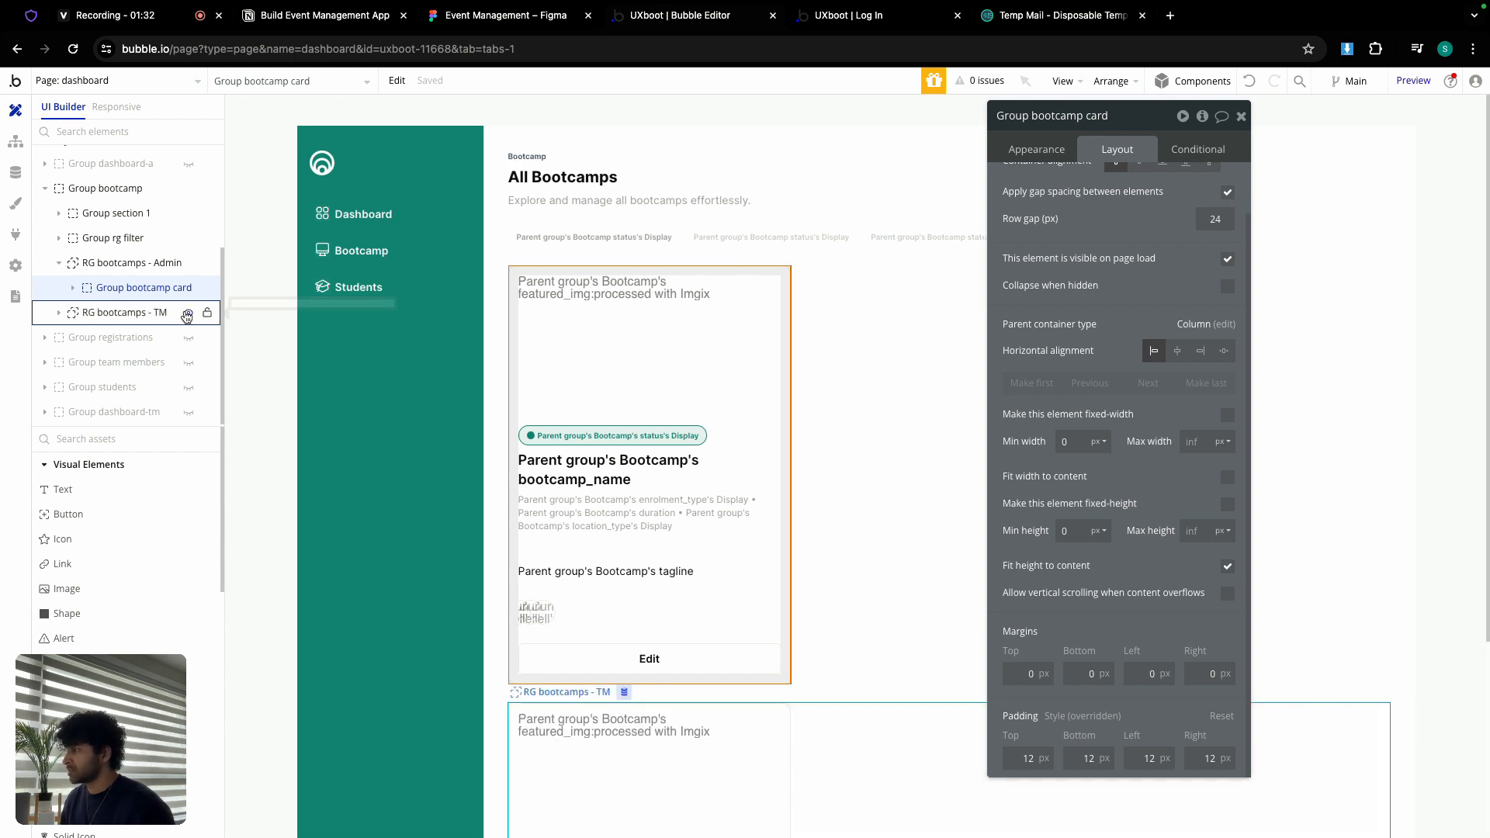
pyautogui.scroll(-4, 783, 605)
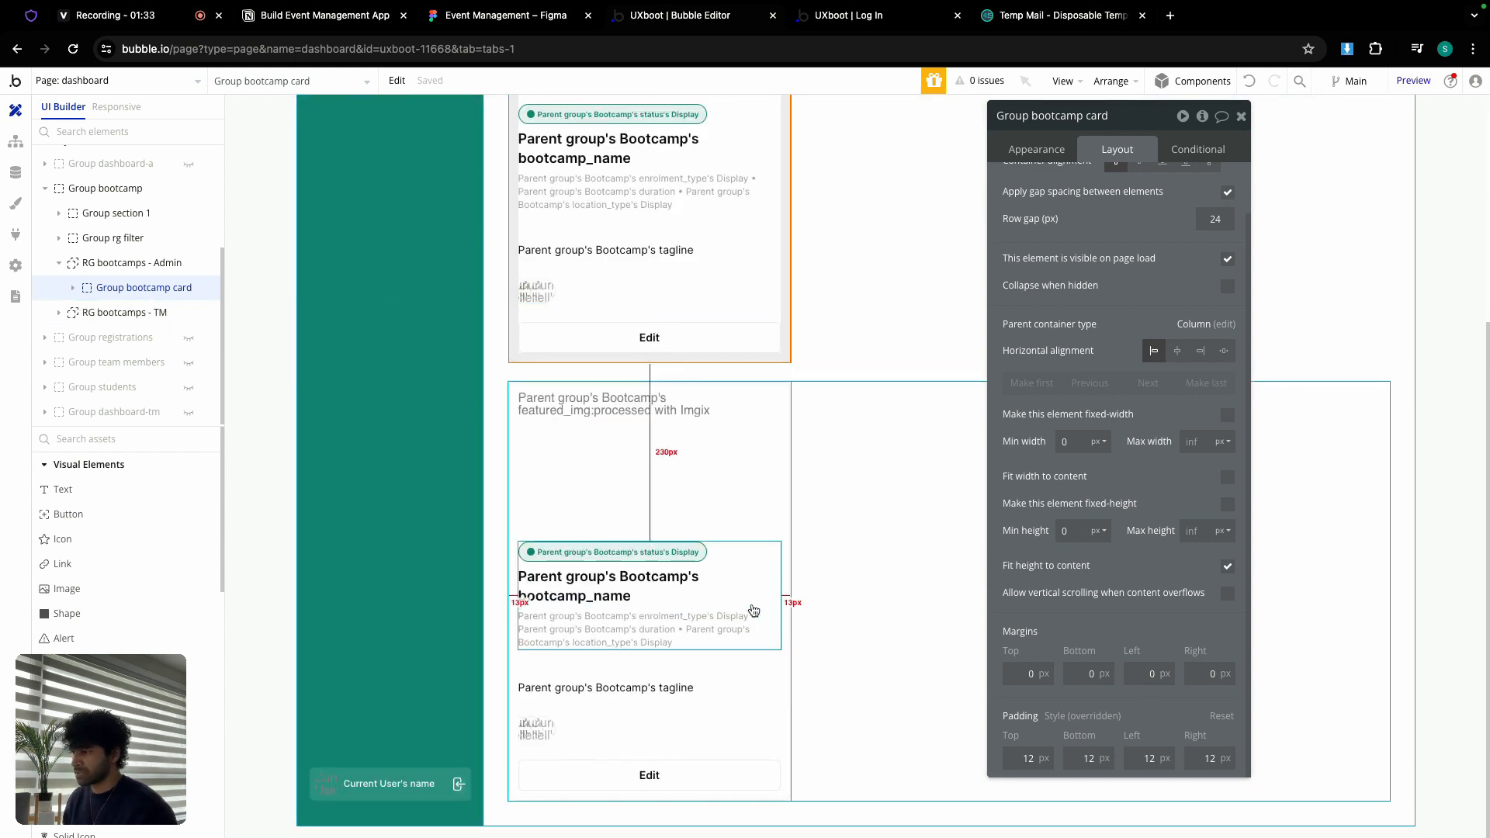
pyautogui.click(776, 659)
pyautogui.scroll(2, 550, 373)
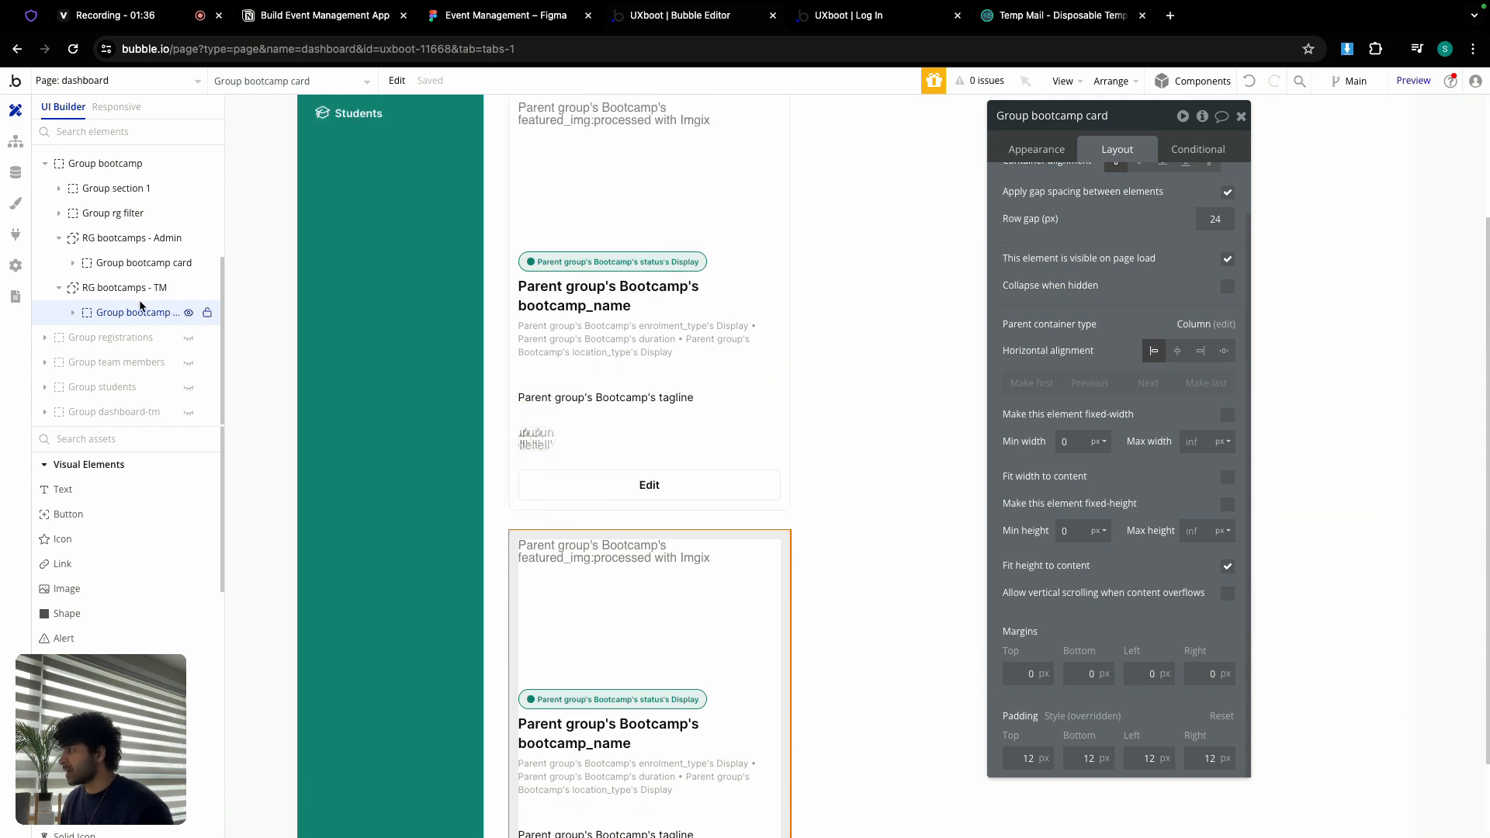
pyautogui.moveTo(140, 306); pyautogui.dragTo(47, 275)
# Step: Show the Bootcamp data type's fields and request deleting enrolled_students
pyautogui.click(15, 172)
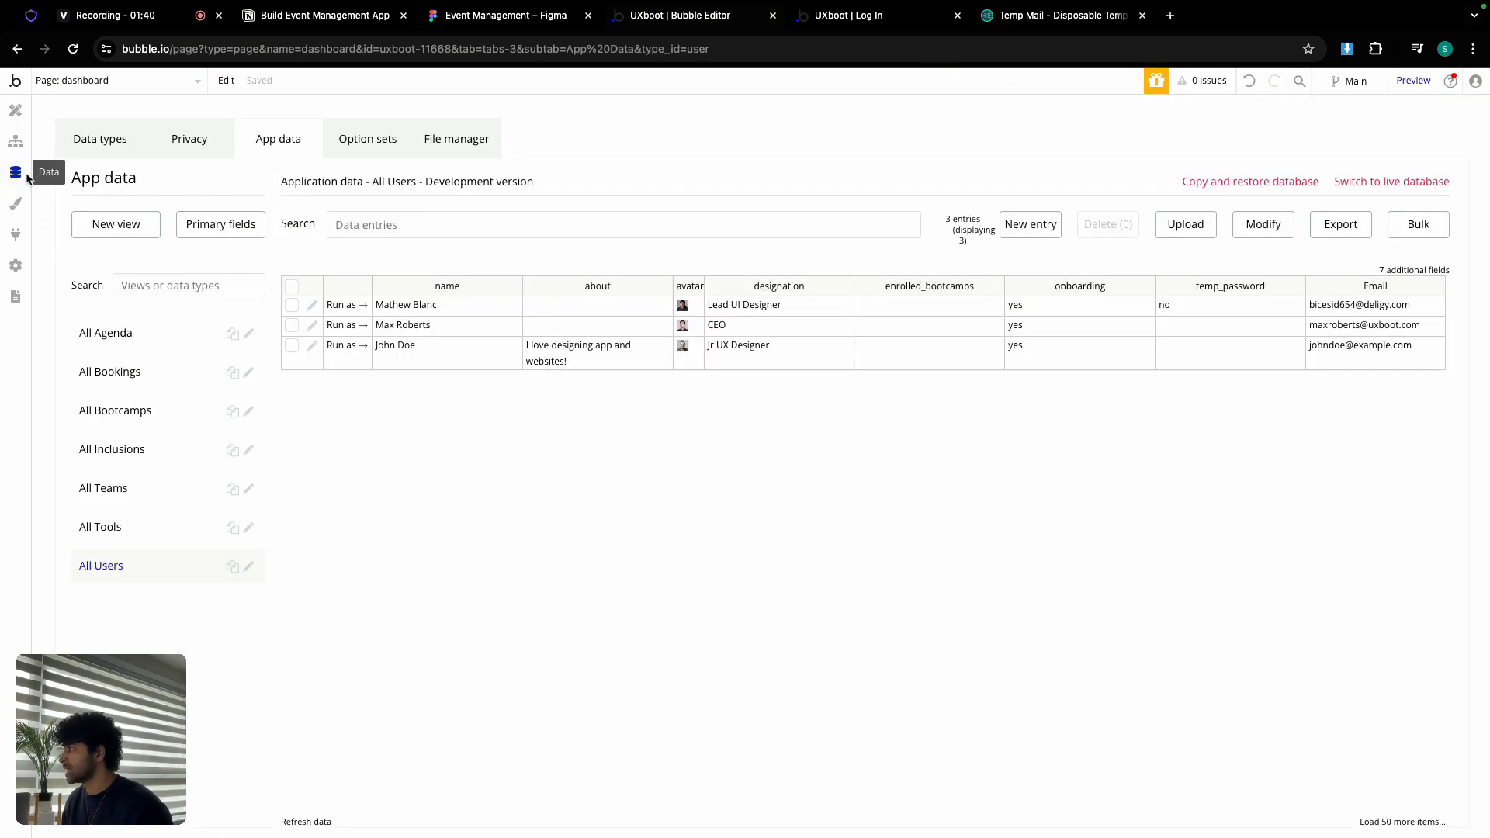
pyautogui.click(120, 142)
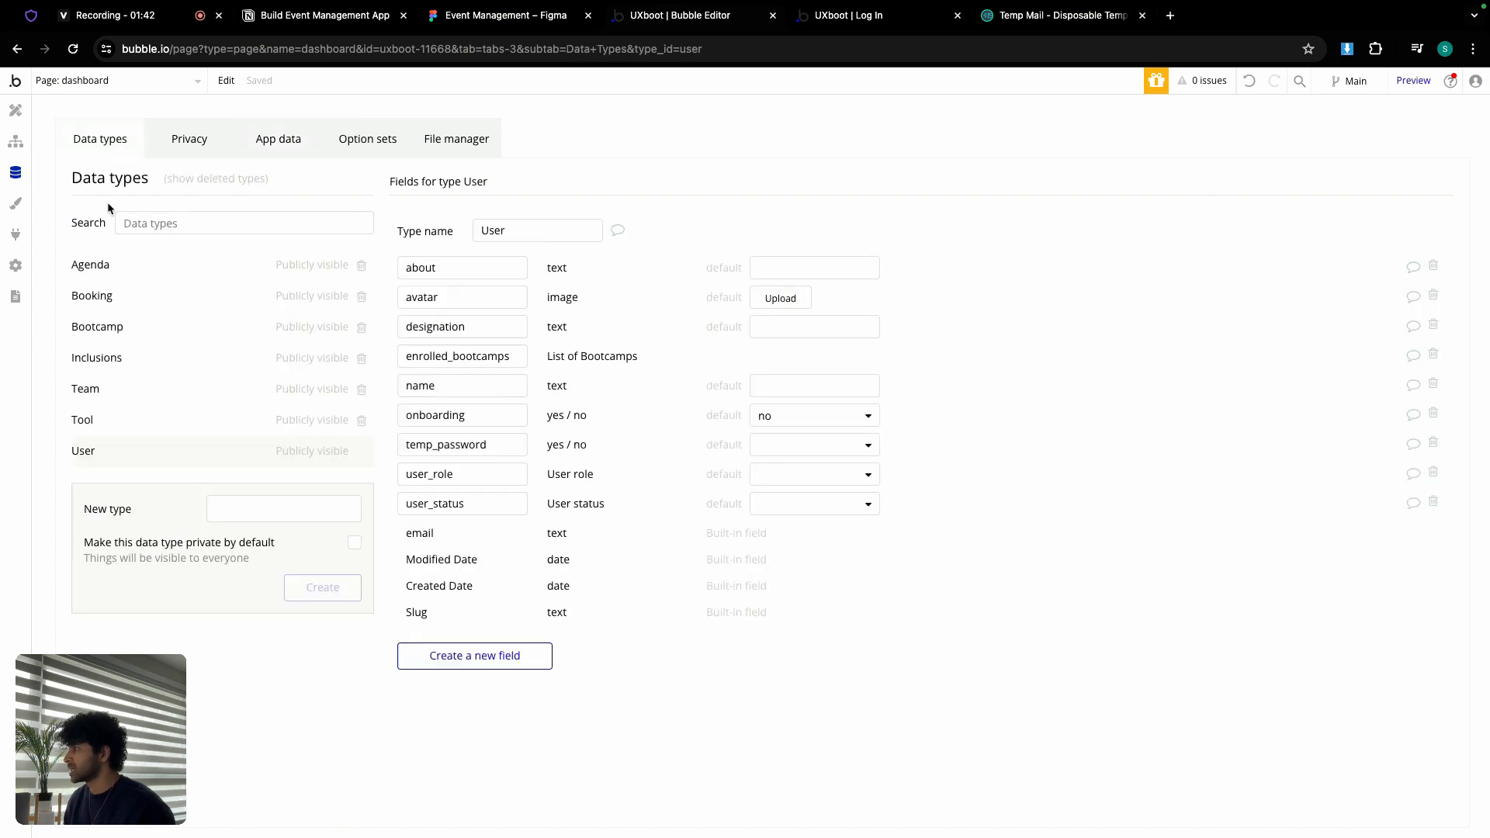
pyautogui.click(116, 334)
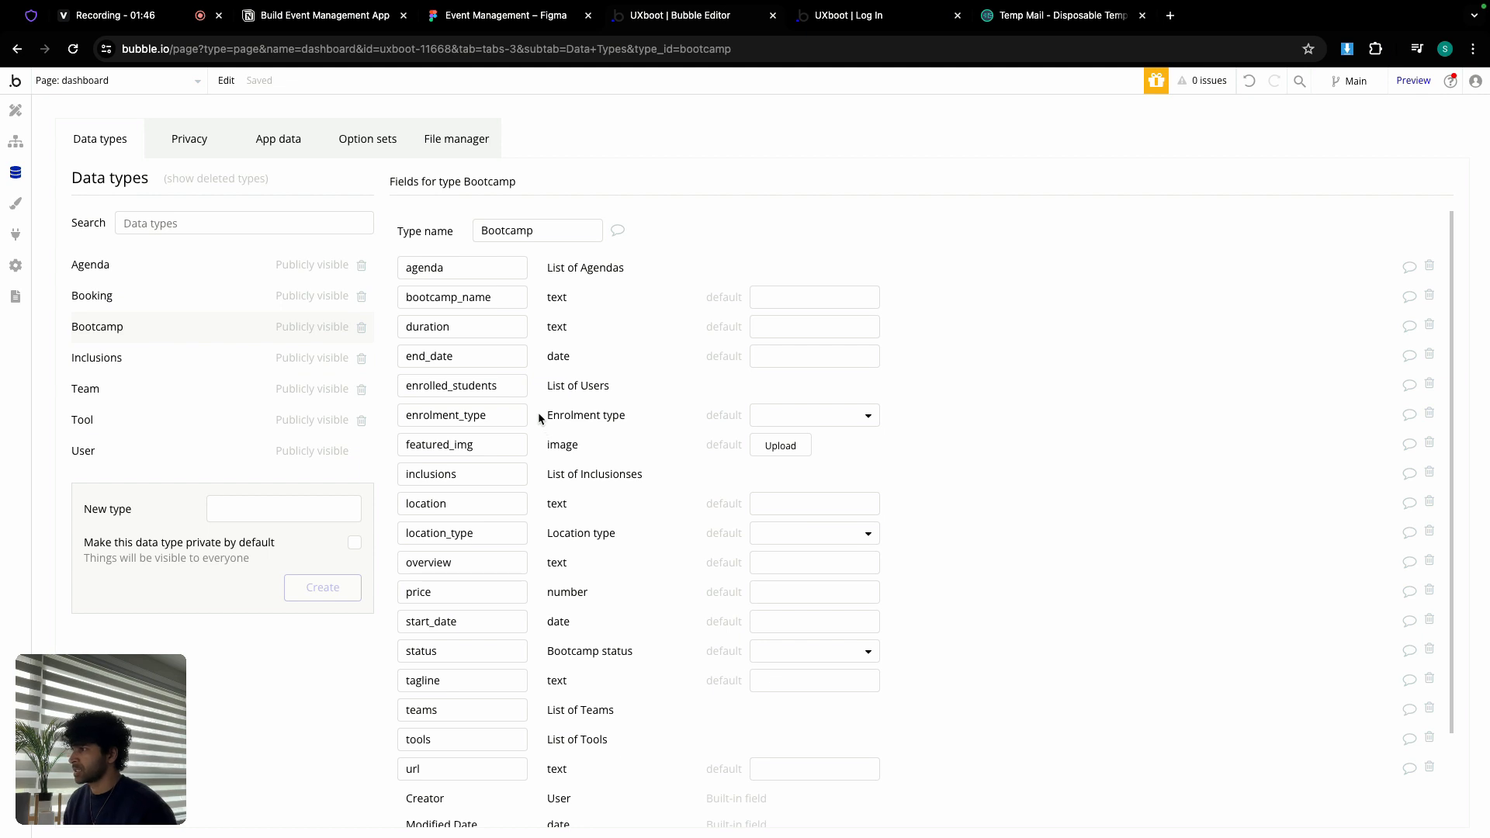
pyautogui.doubleClick(504, 388)
pyautogui.press('super+c')
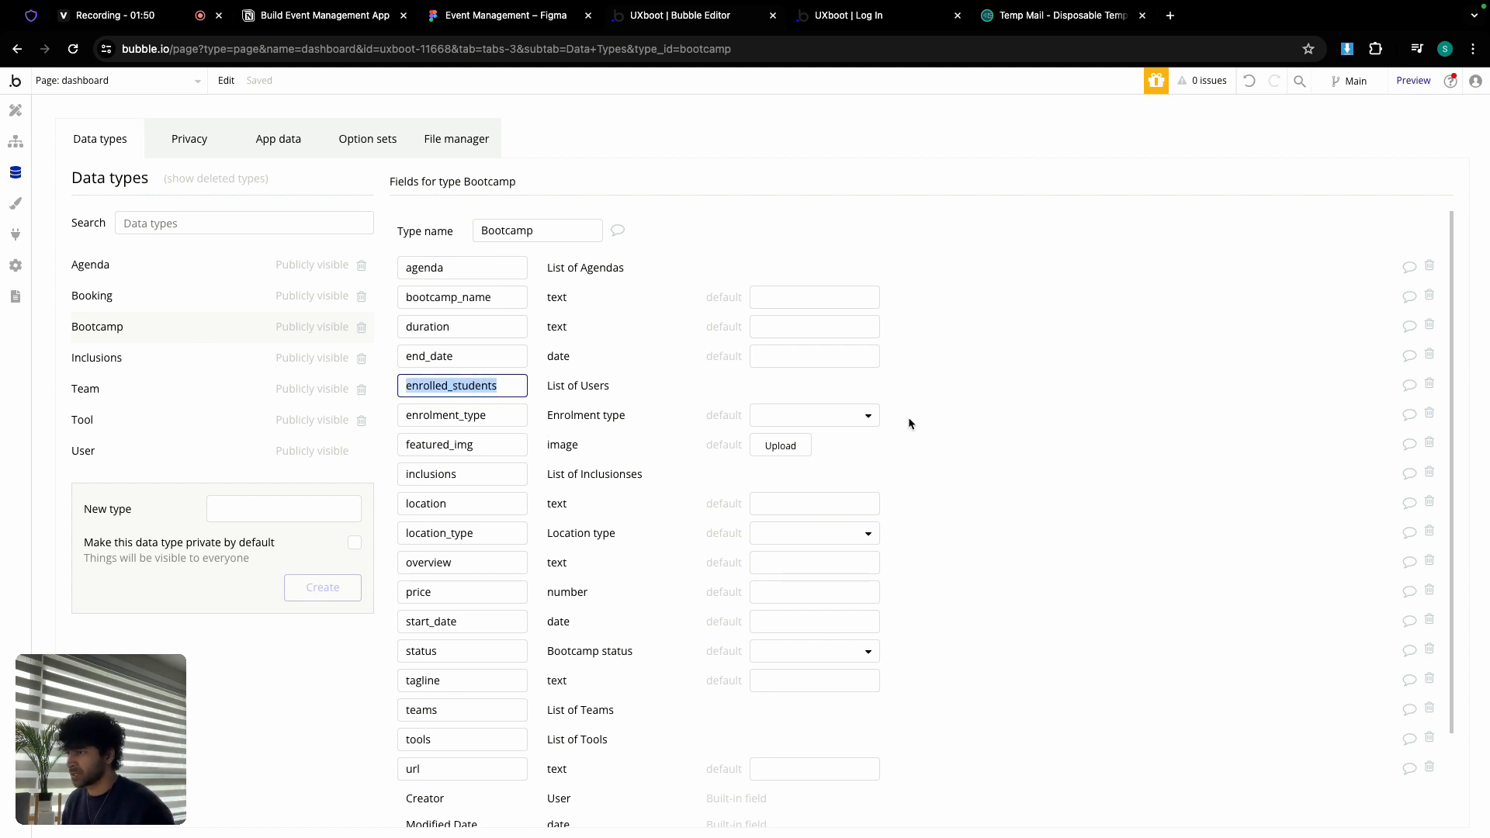
pyautogui.click(1429, 387)
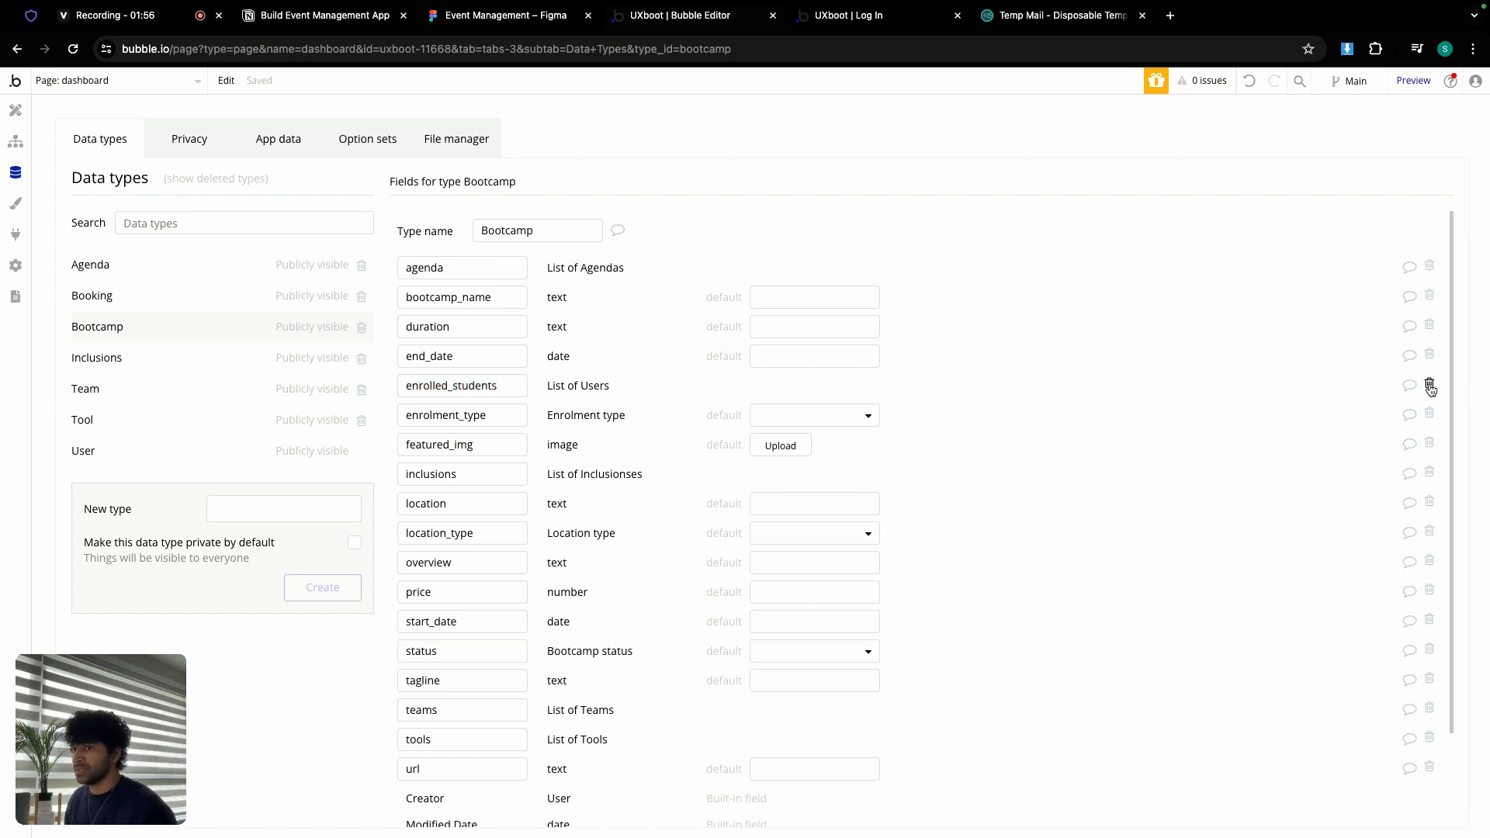
pyautogui.click(1430, 388)
# Step: Delete the old enrolled_students field and recreate it as a list of Users
pyautogui.click(744, 288)
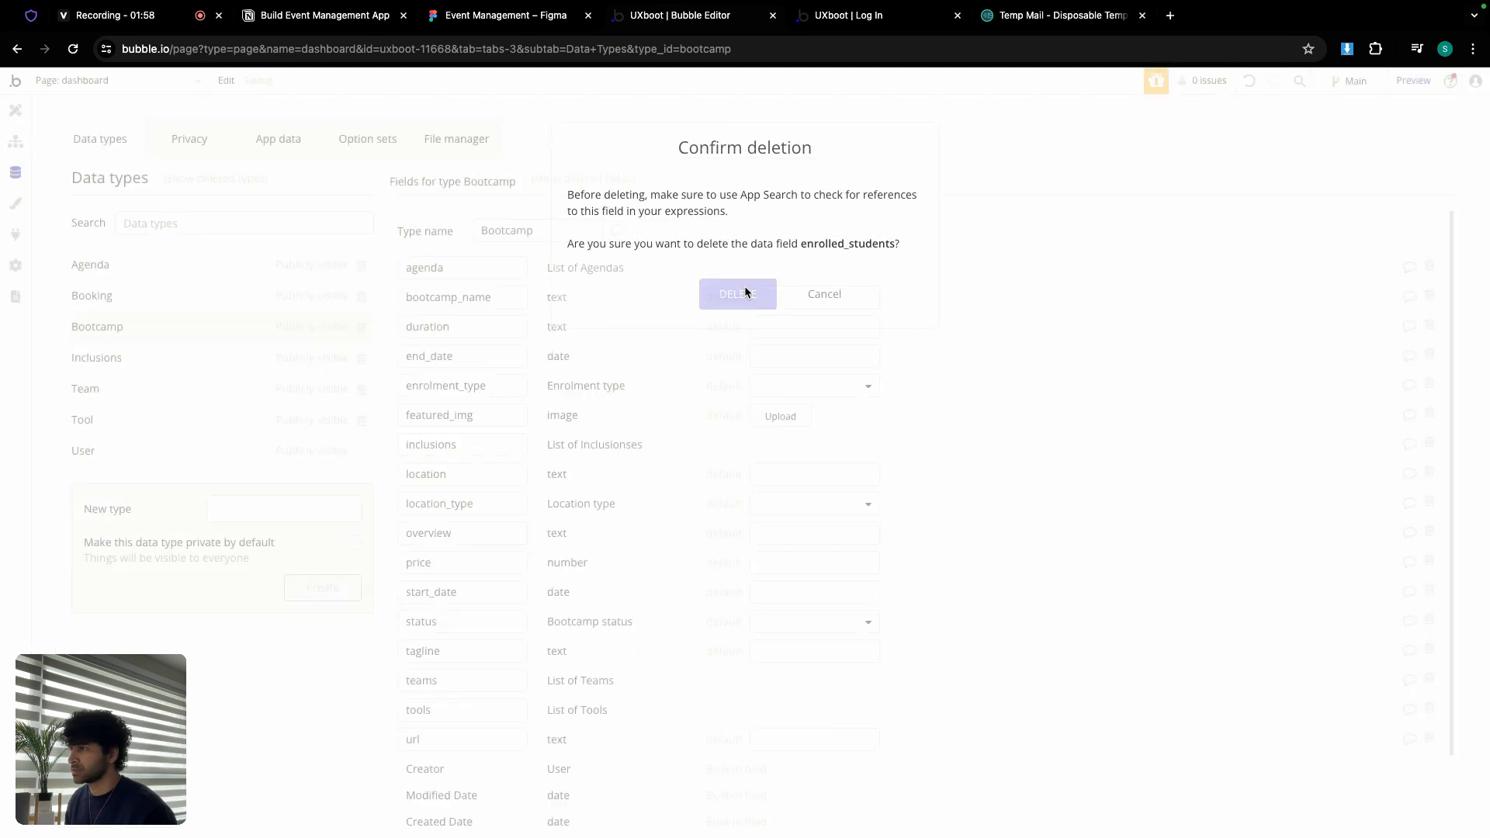
pyautogui.scroll(-2, 626, 442)
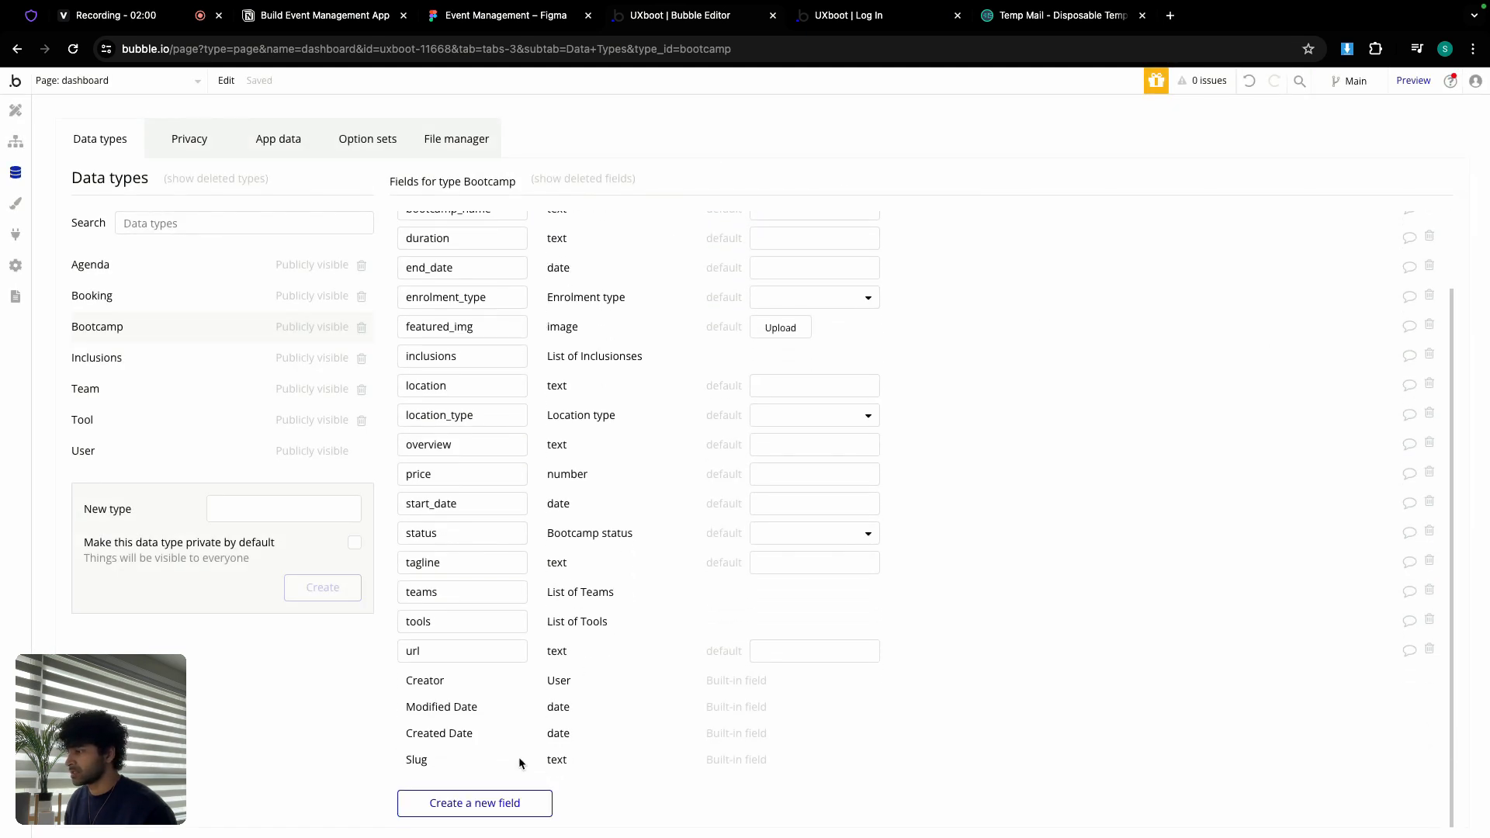
pyautogui.click(508, 803)
pyautogui.press('super+v')
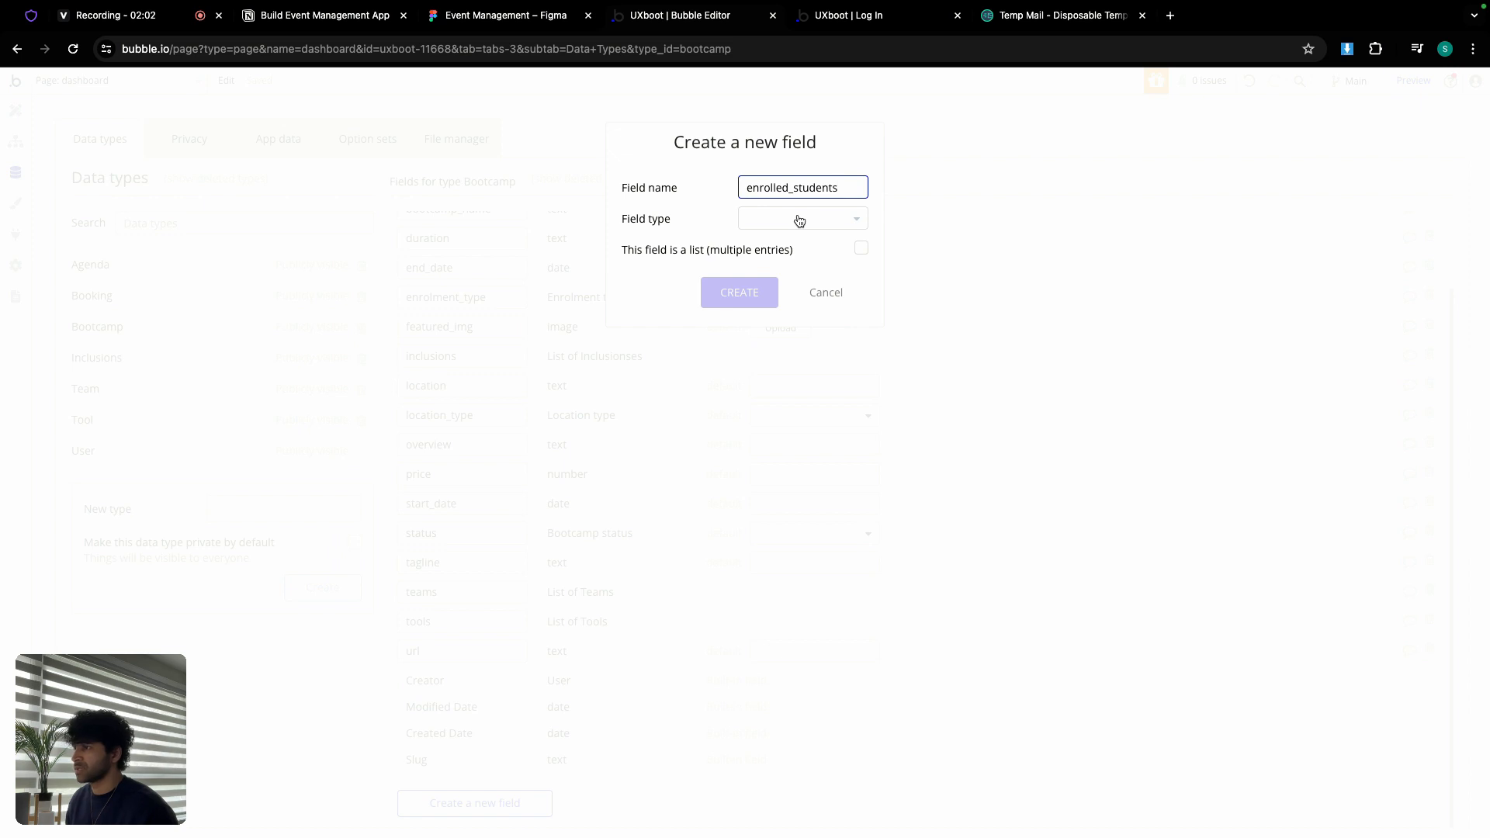
pyautogui.click(798, 220)
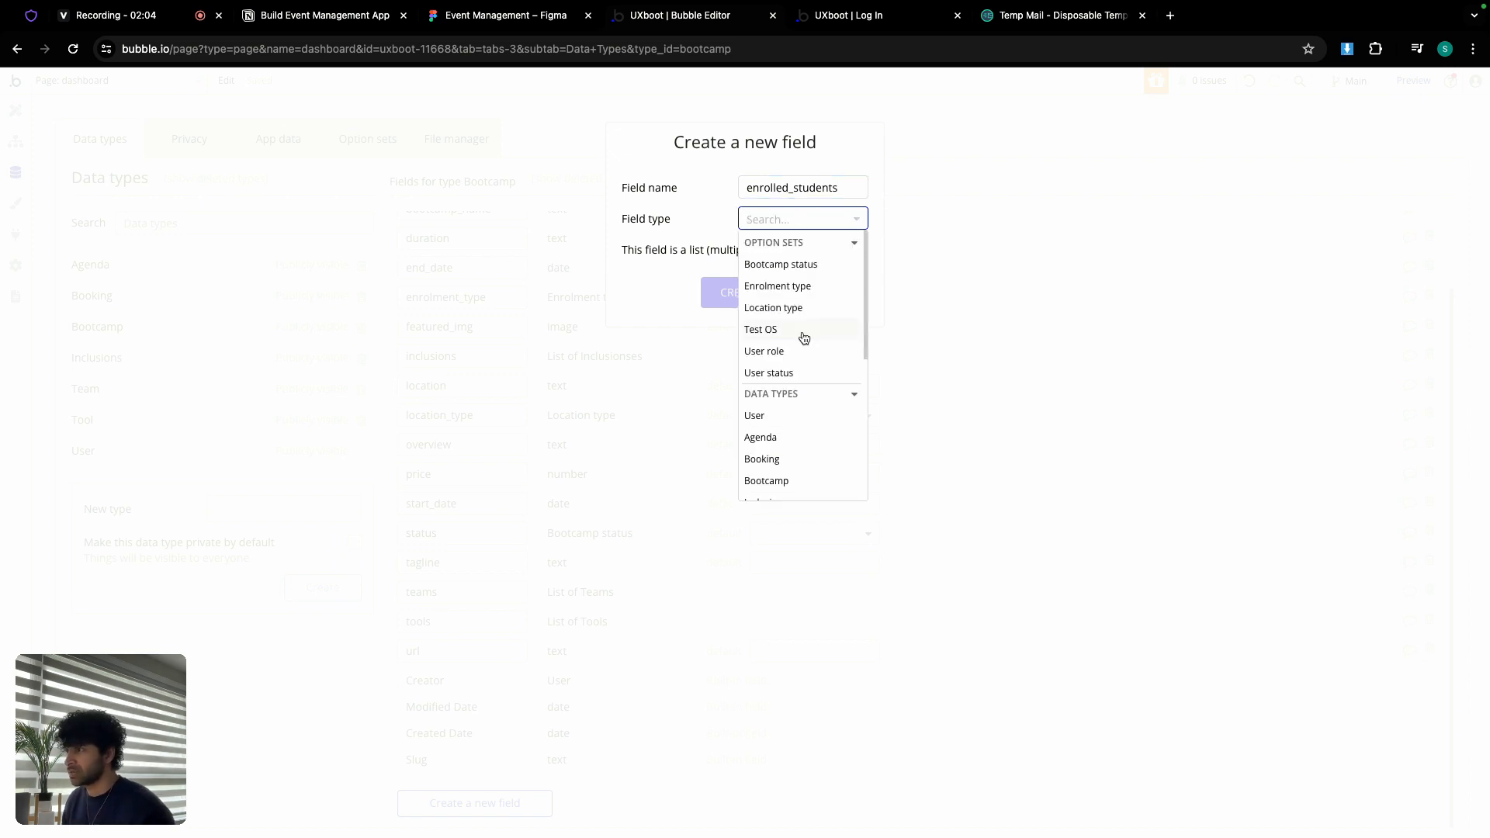
pyautogui.click(782, 413)
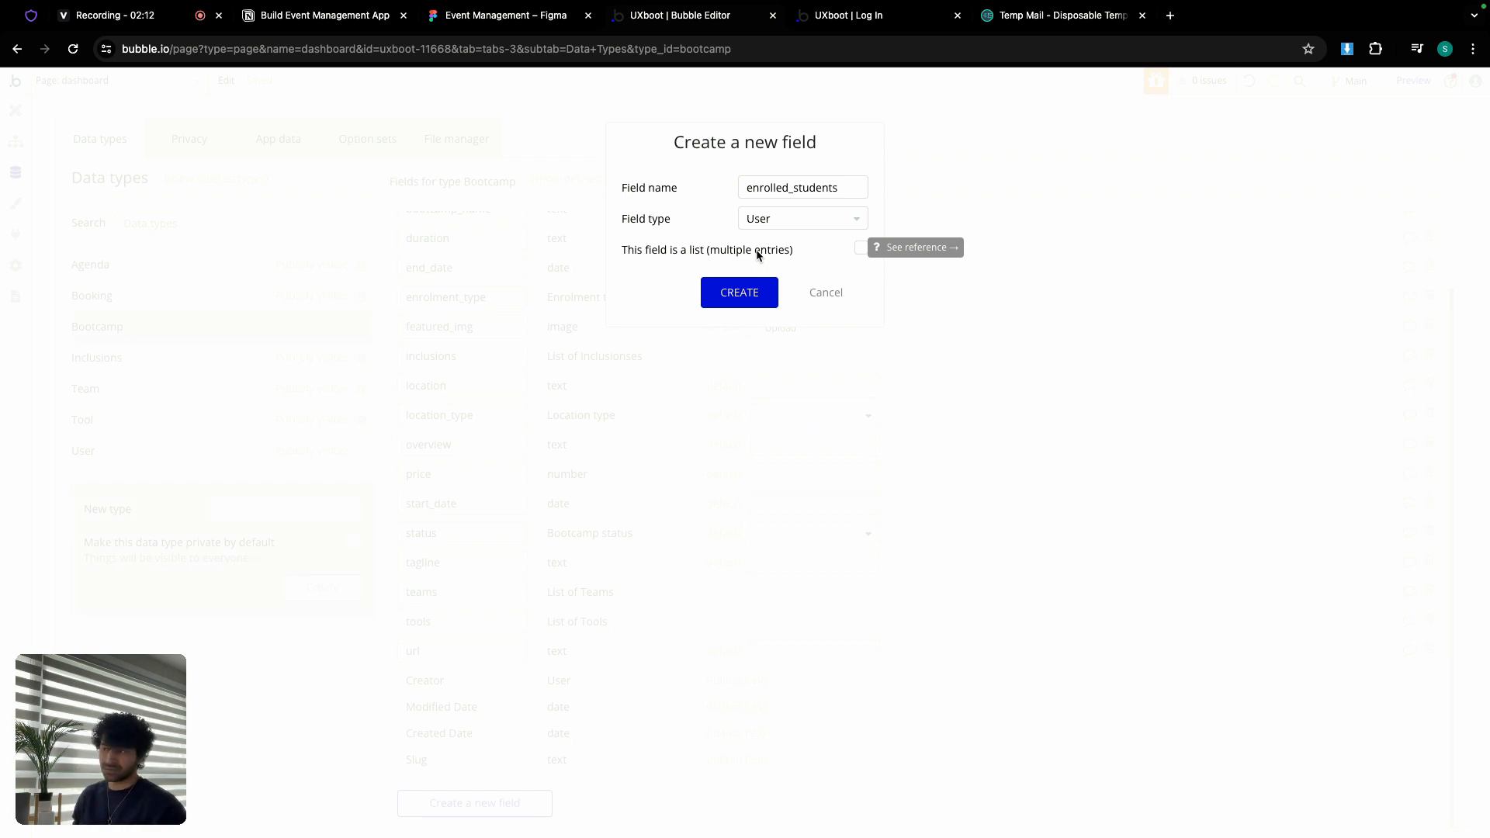
pyautogui.click(861, 250)
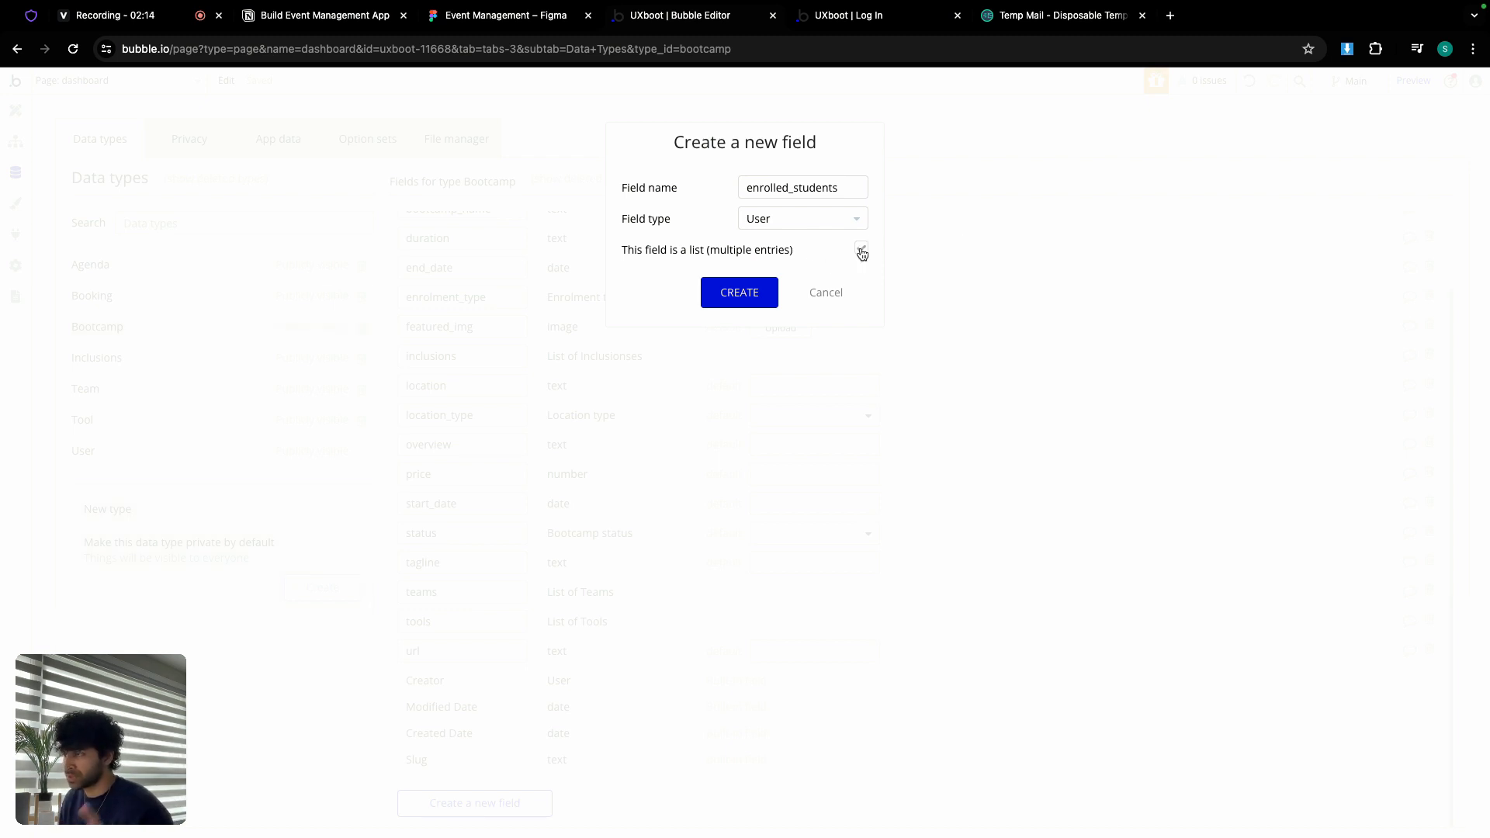
pyautogui.click(739, 293)
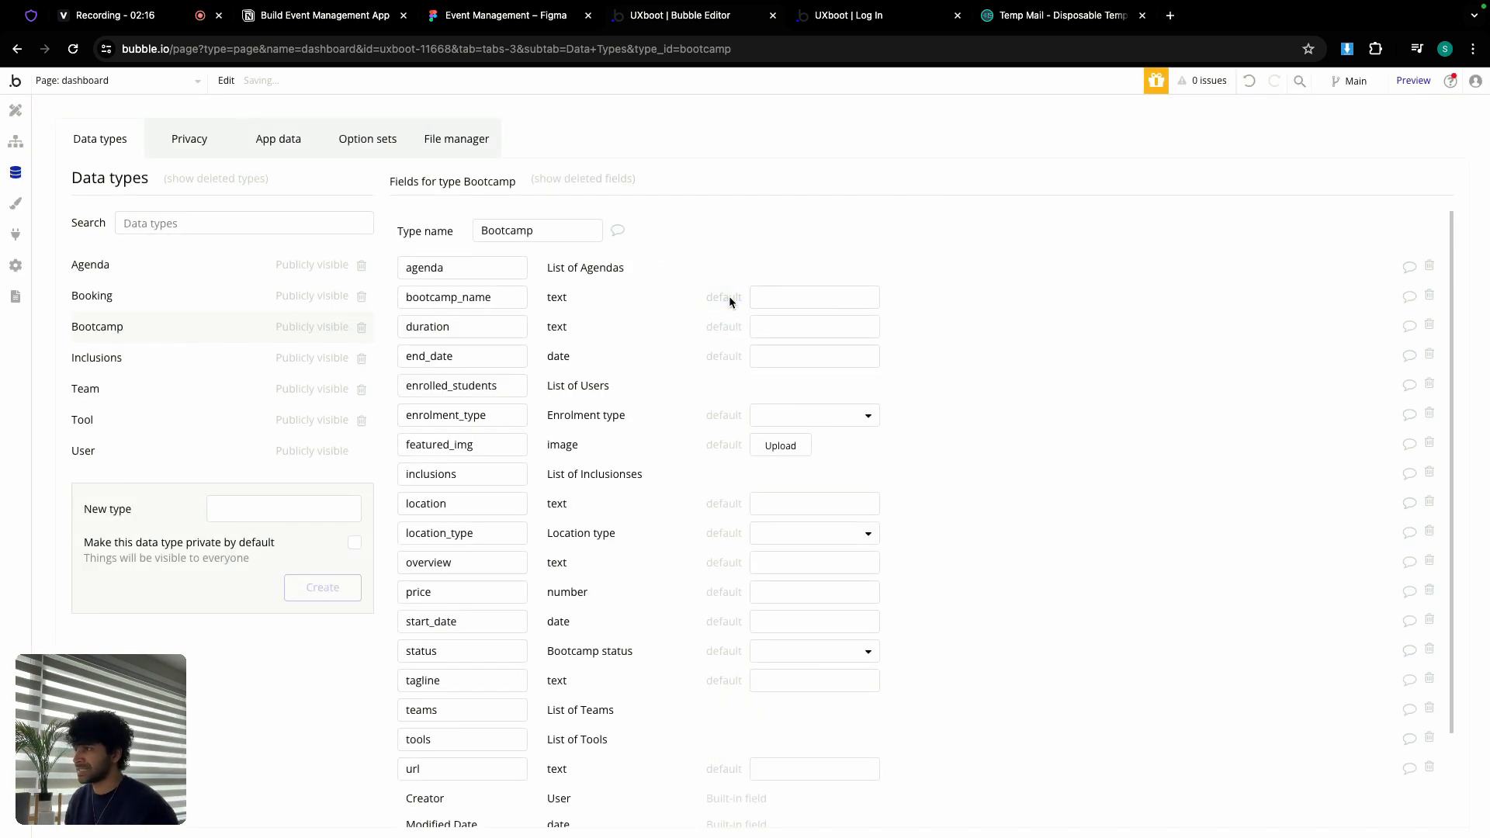
pyautogui.scroll(-3, 683, 320)
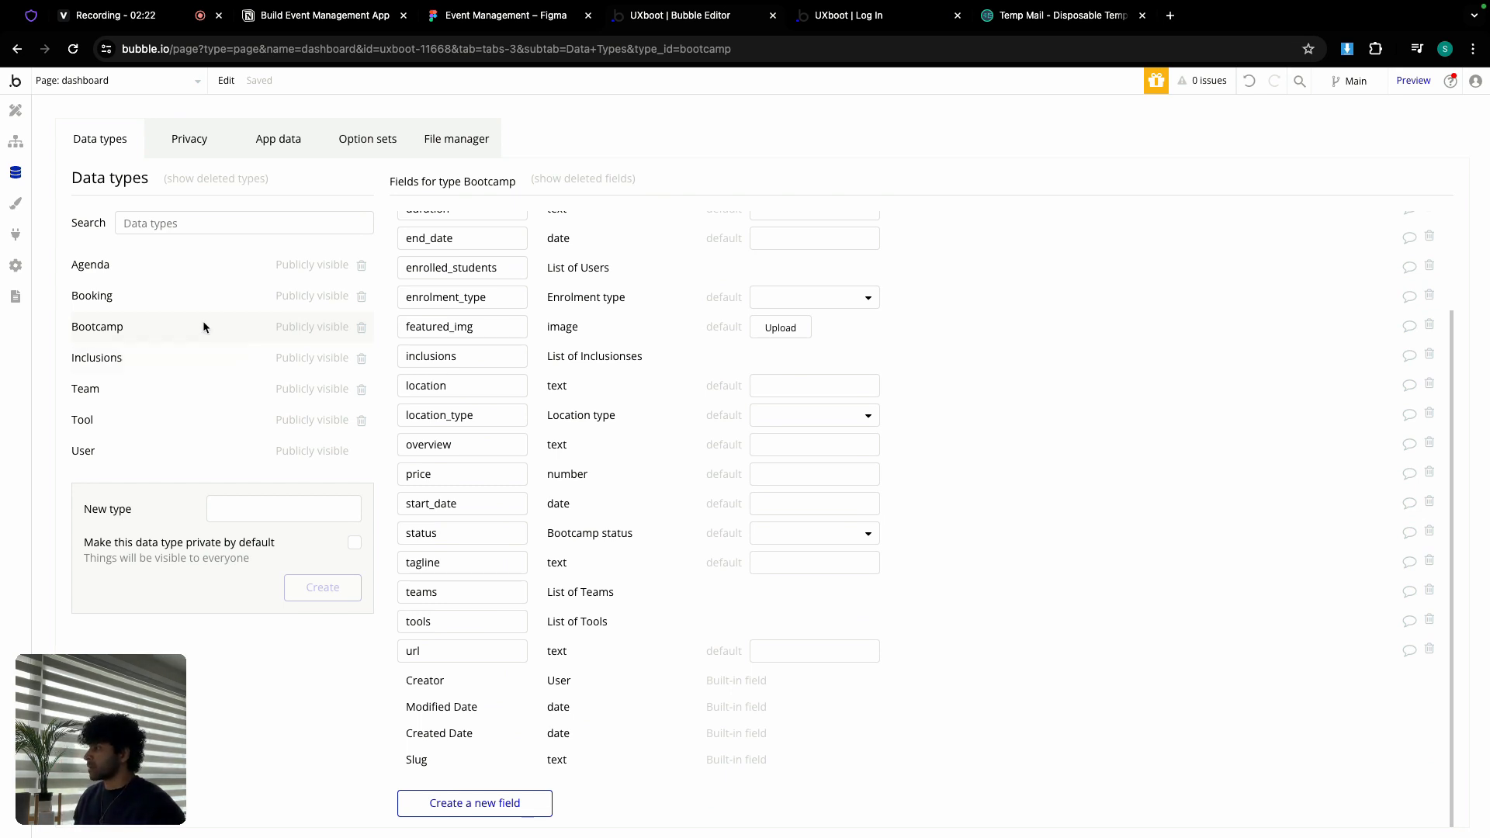
# Step: Review the Figma Home dashboard frame with three bootcamp cards, then return to Bubble
pyautogui.click(523, 19)
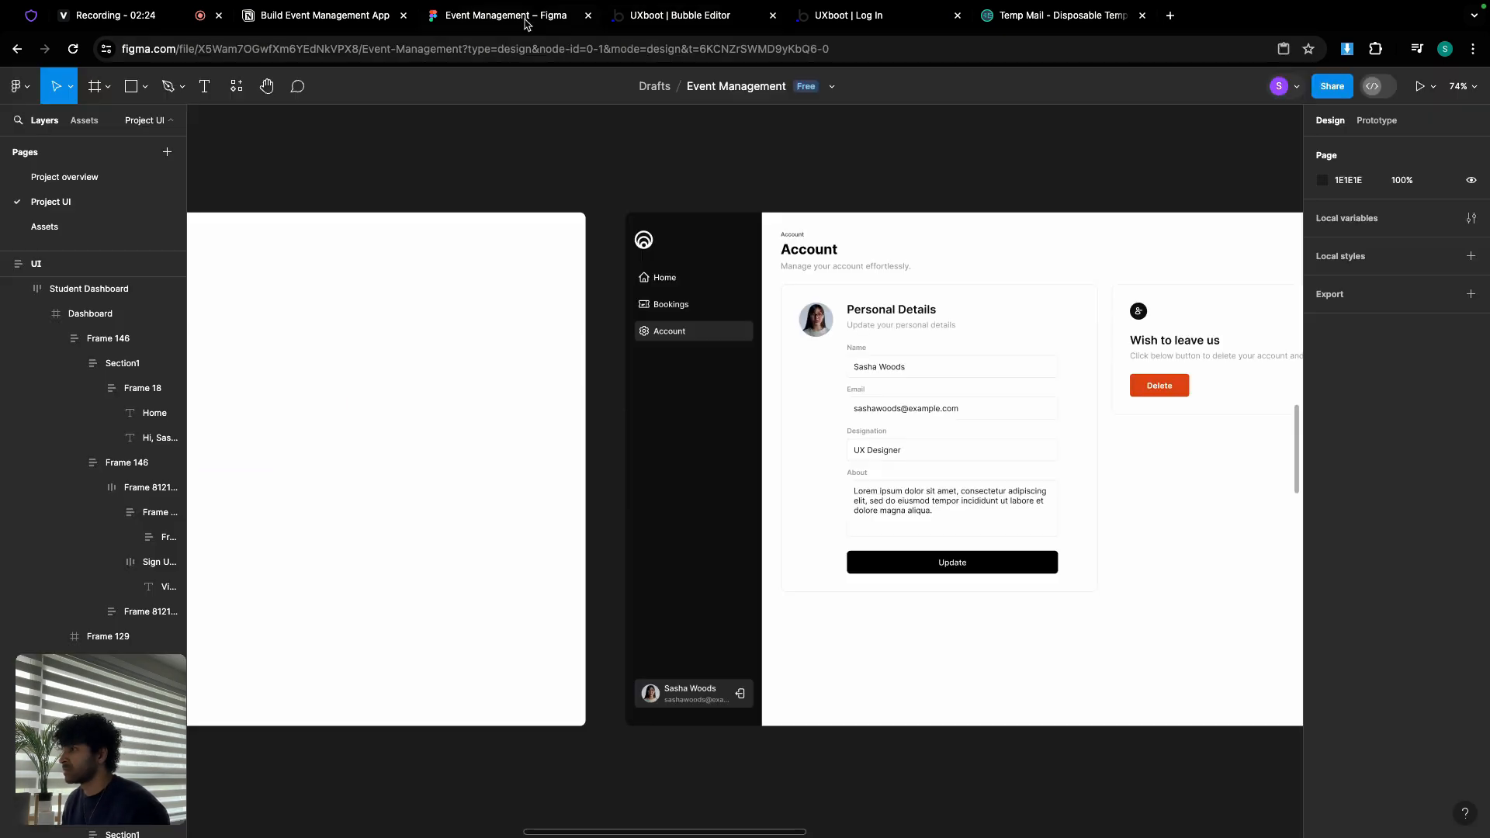
pyautogui.hscroll(-10, 764, 344)
pyautogui.hscroll(-10, 405, 368)
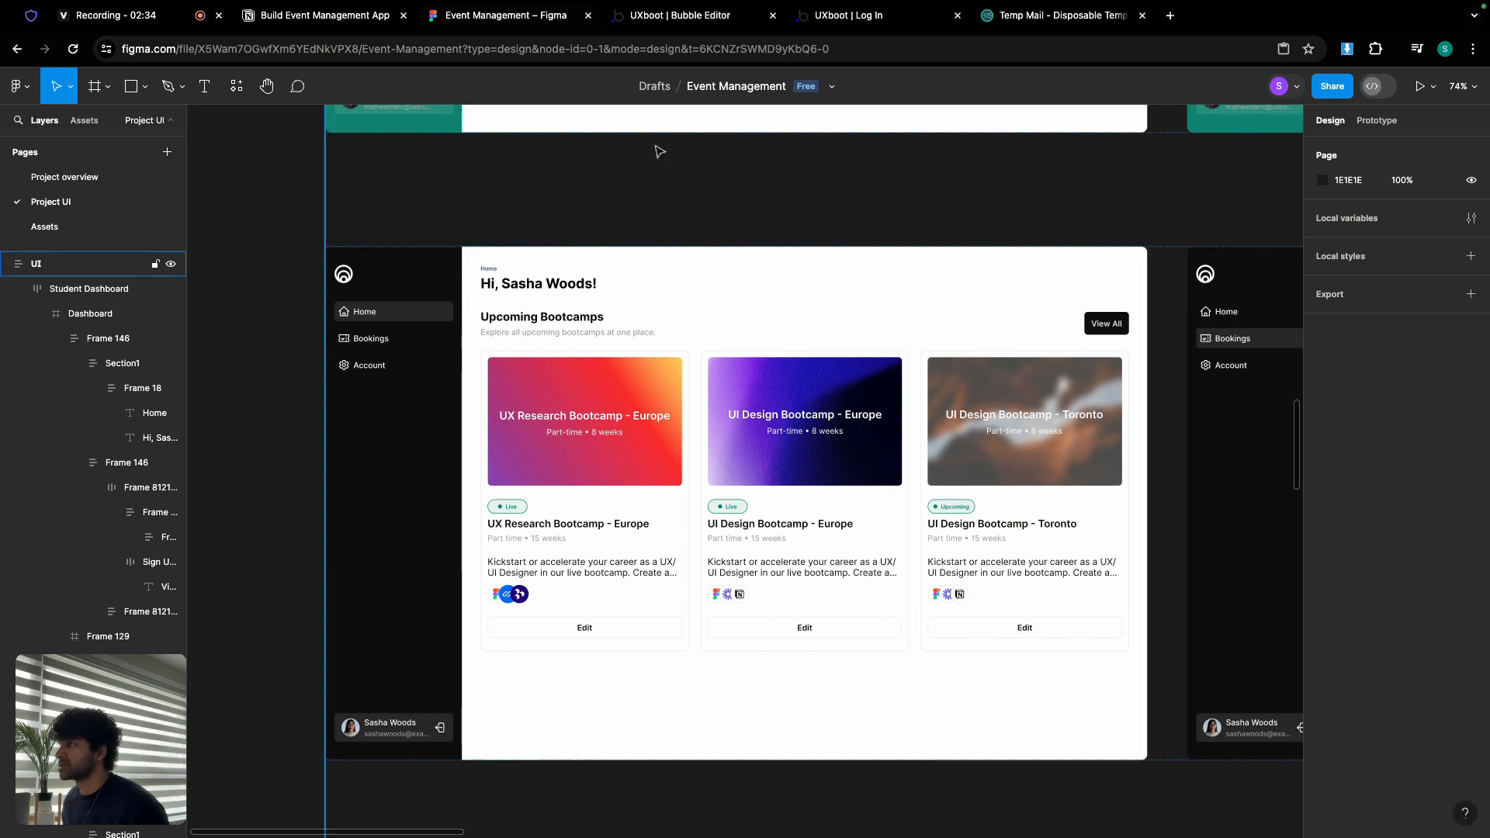
pyautogui.click(642, 28)
# Step: Open the home page and check its column layout and 1440 builder width
pyautogui.click(108, 83)
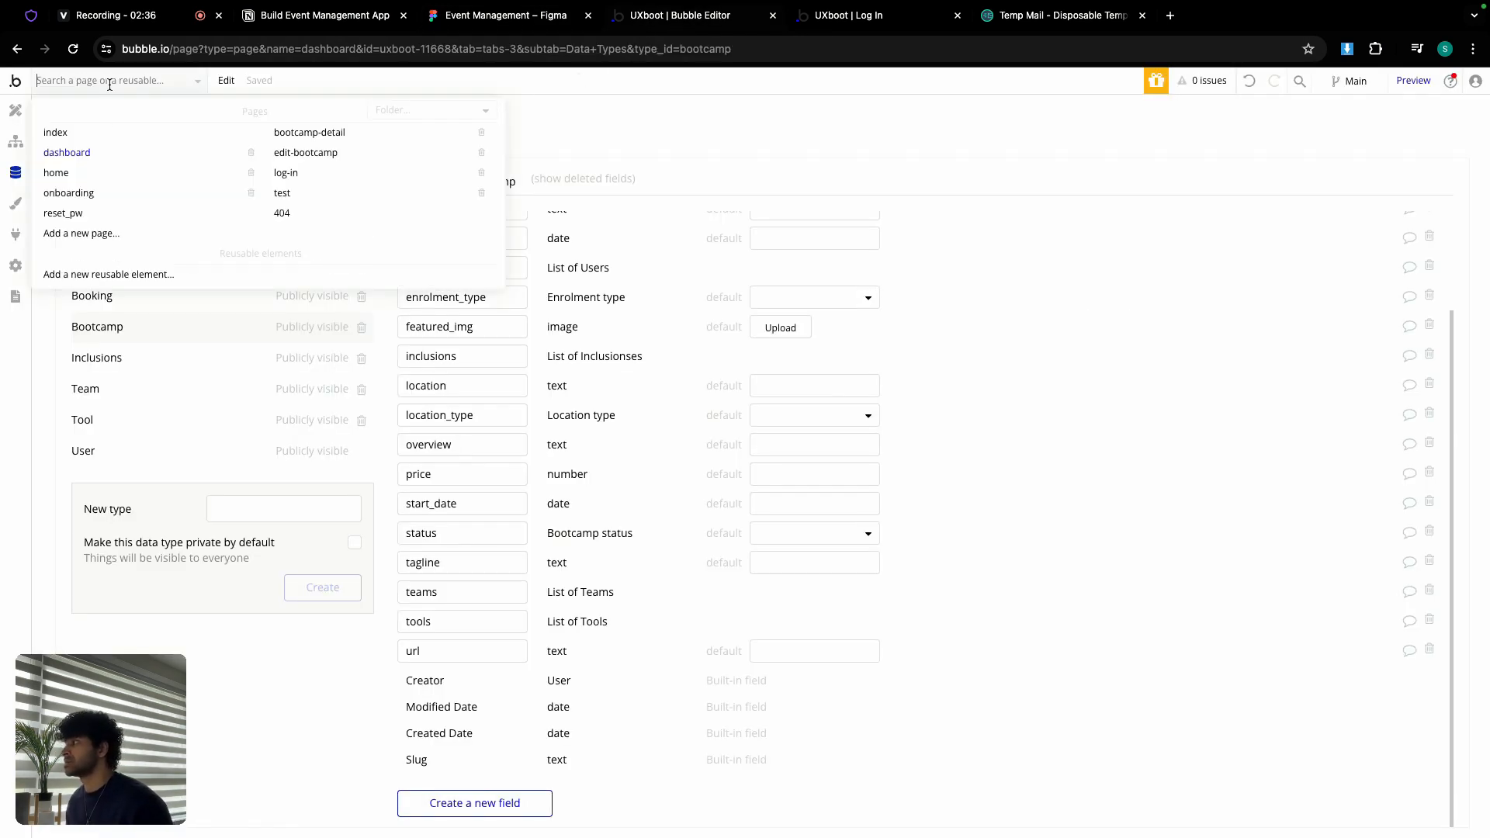
pyautogui.click(116, 177)
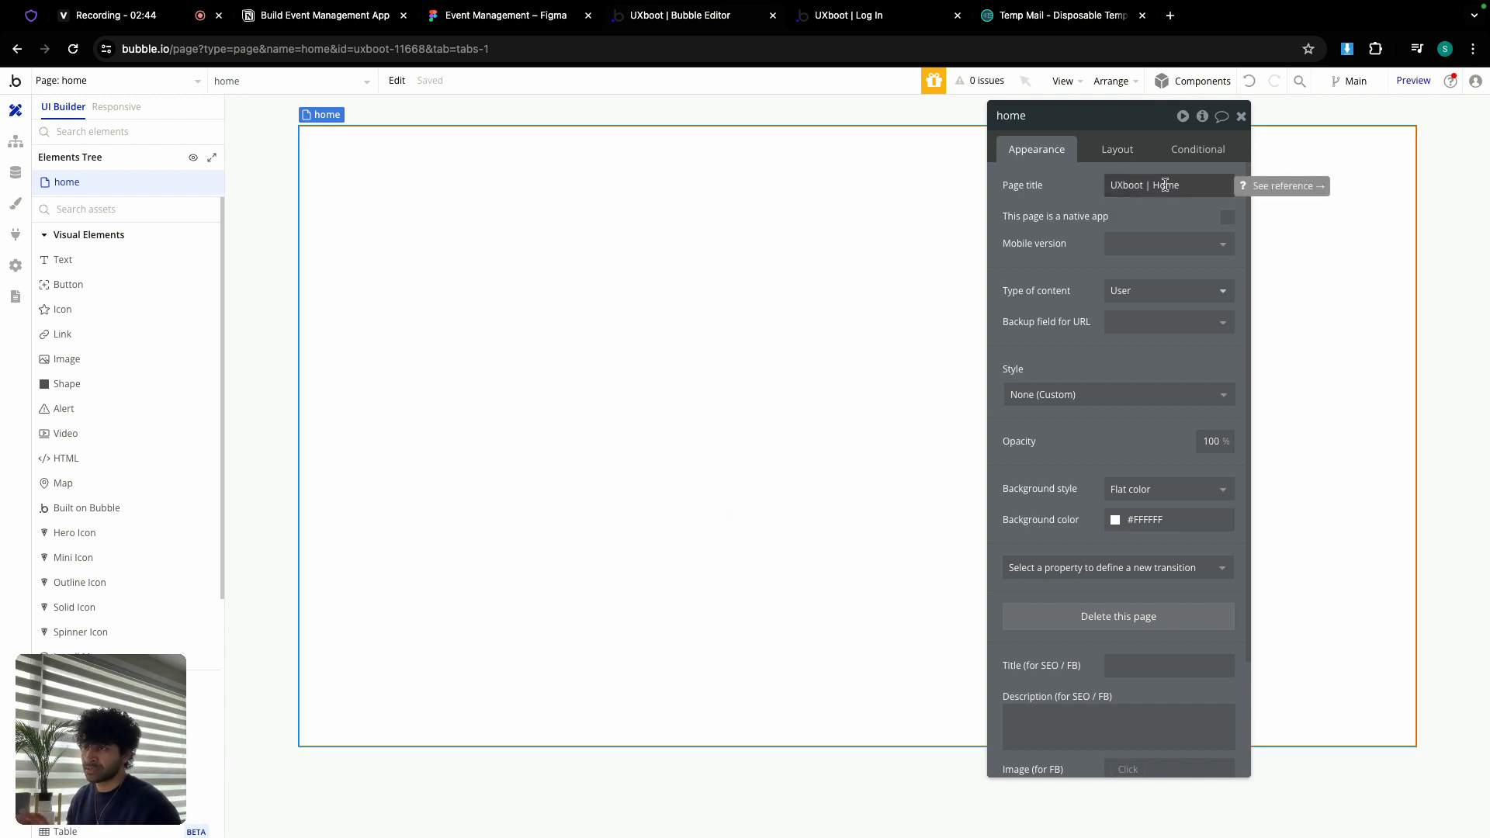
pyautogui.click(1121, 152)
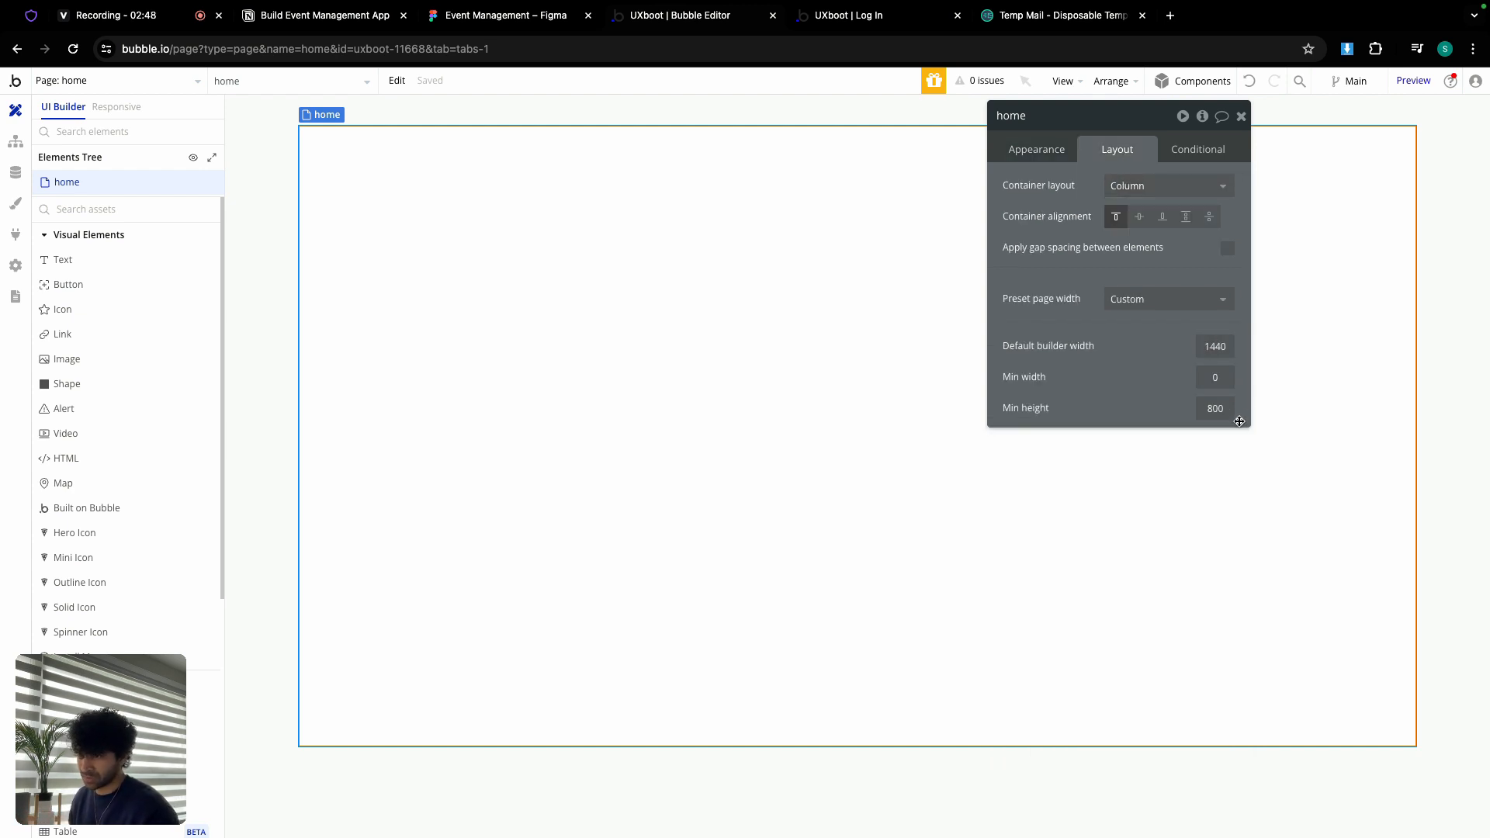
pyautogui.click(1242, 117)
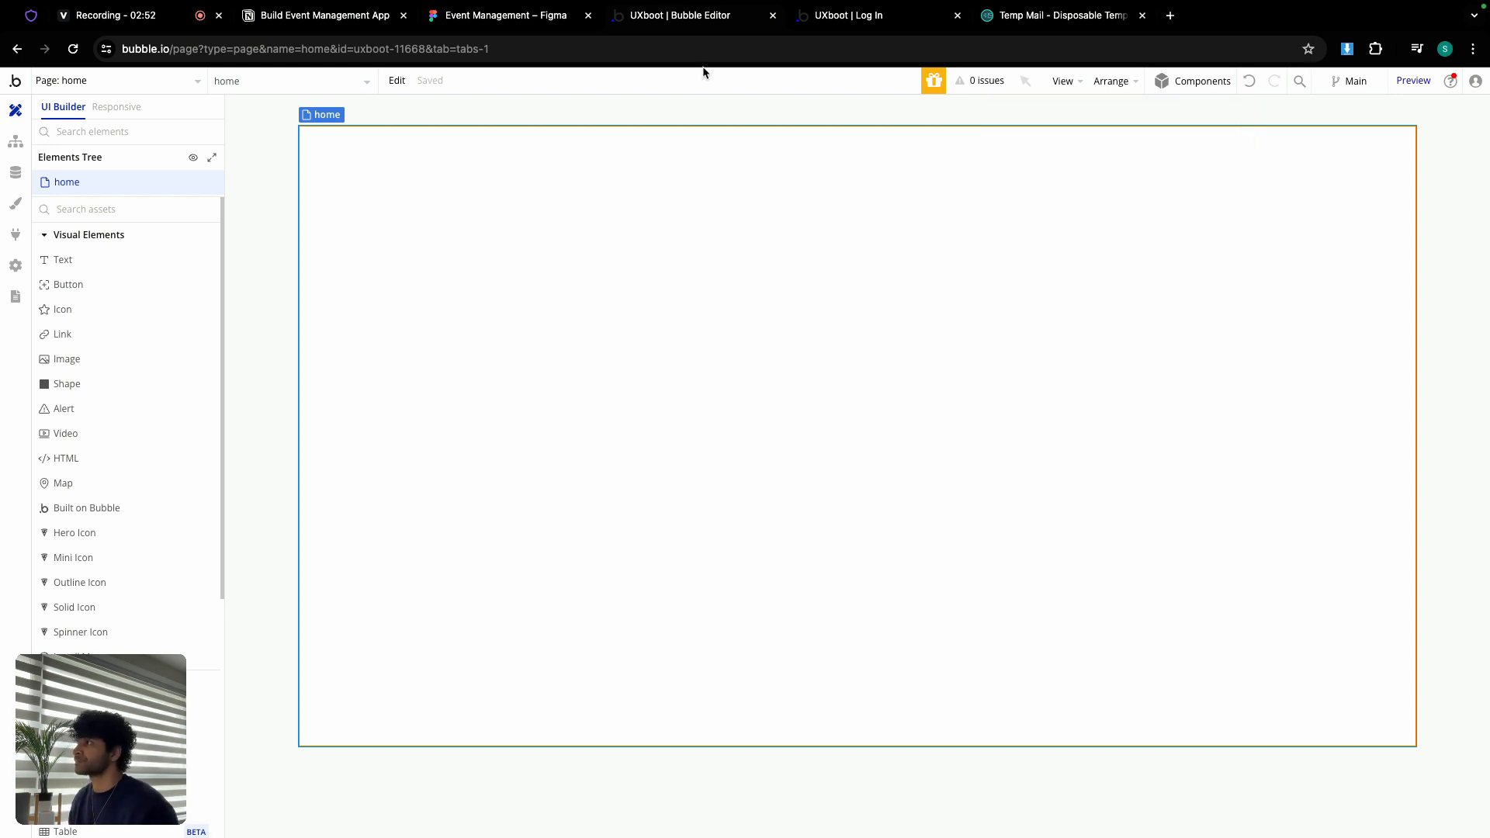
pyautogui.click(114, 86)
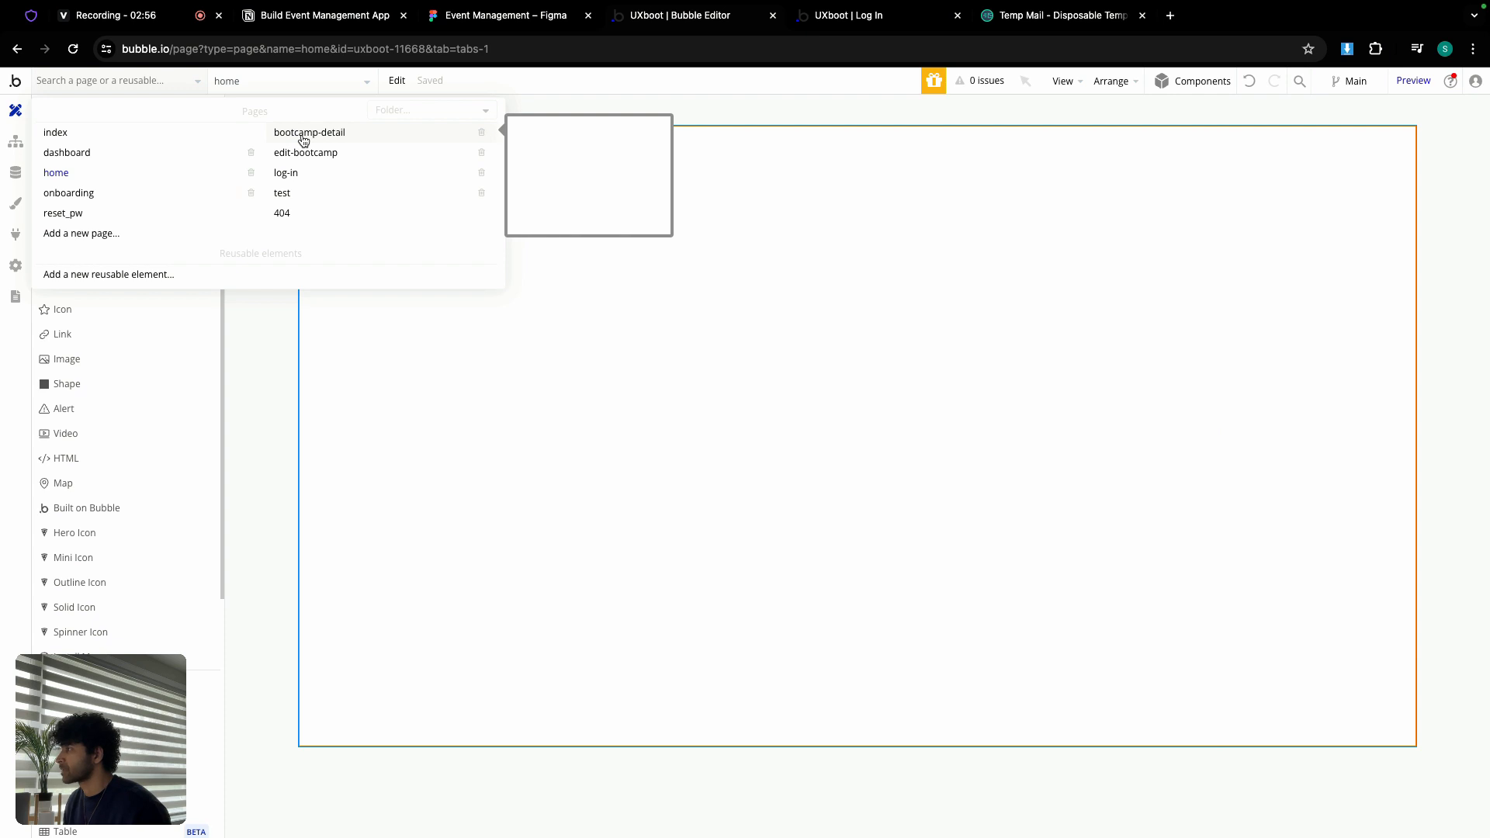
# Step: Copy FloatingGroup nav from the dashboard page and paste it onto the home page
pyautogui.click(84, 152)
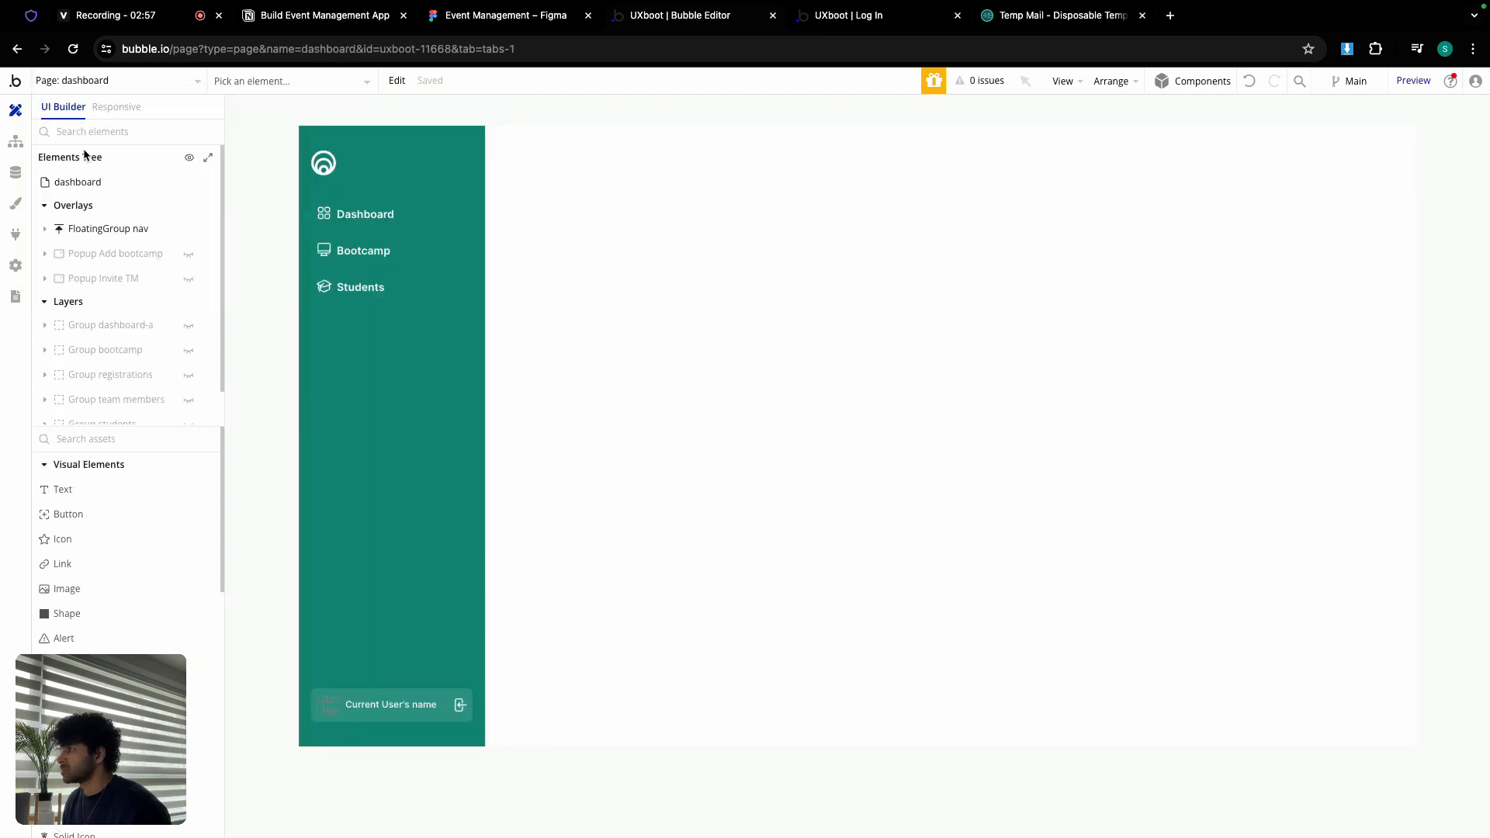
pyautogui.doubleClick(440, 427)
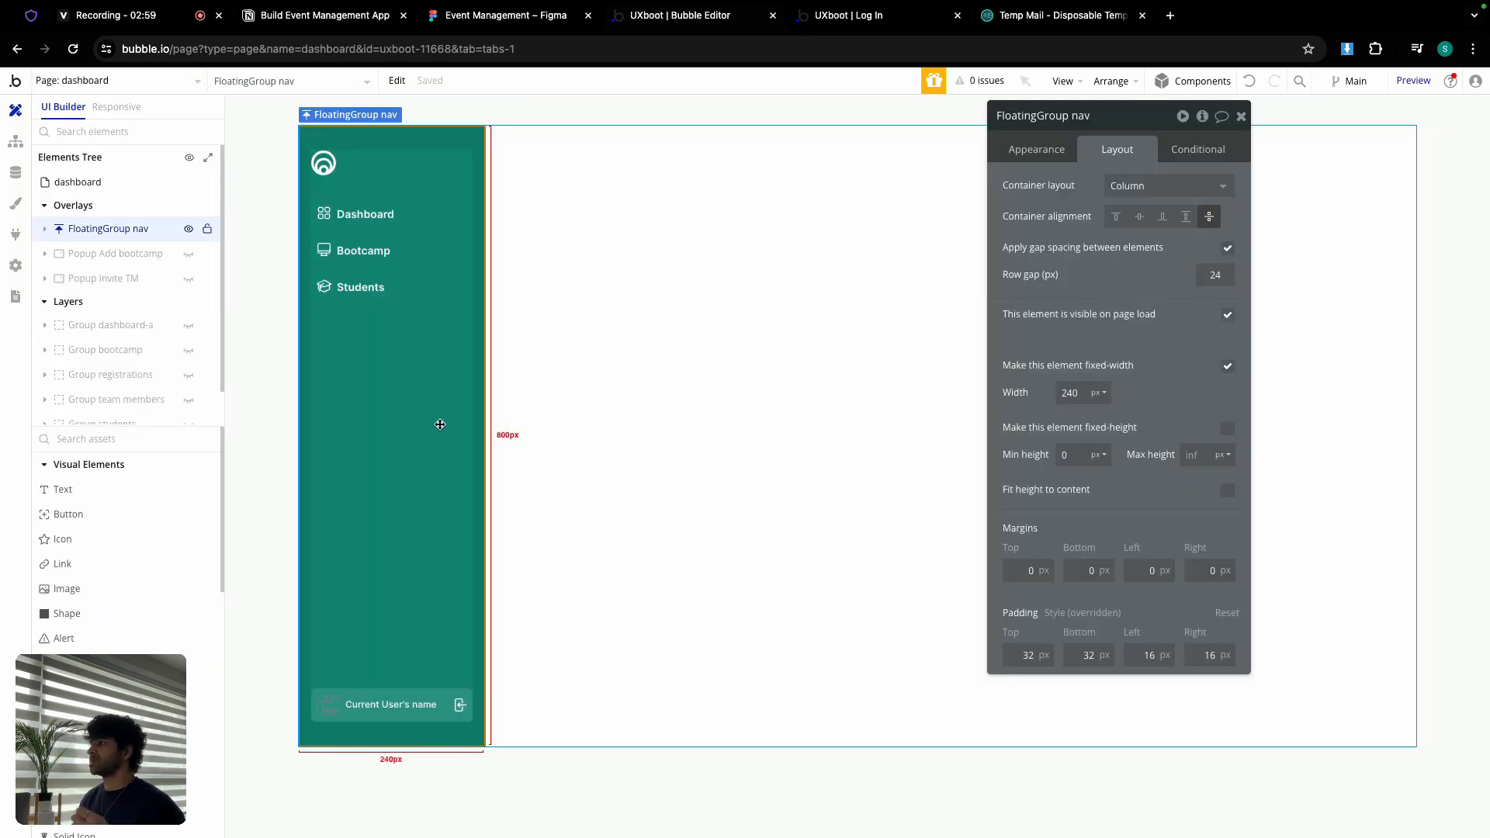
pyautogui.rightClick(440, 425)
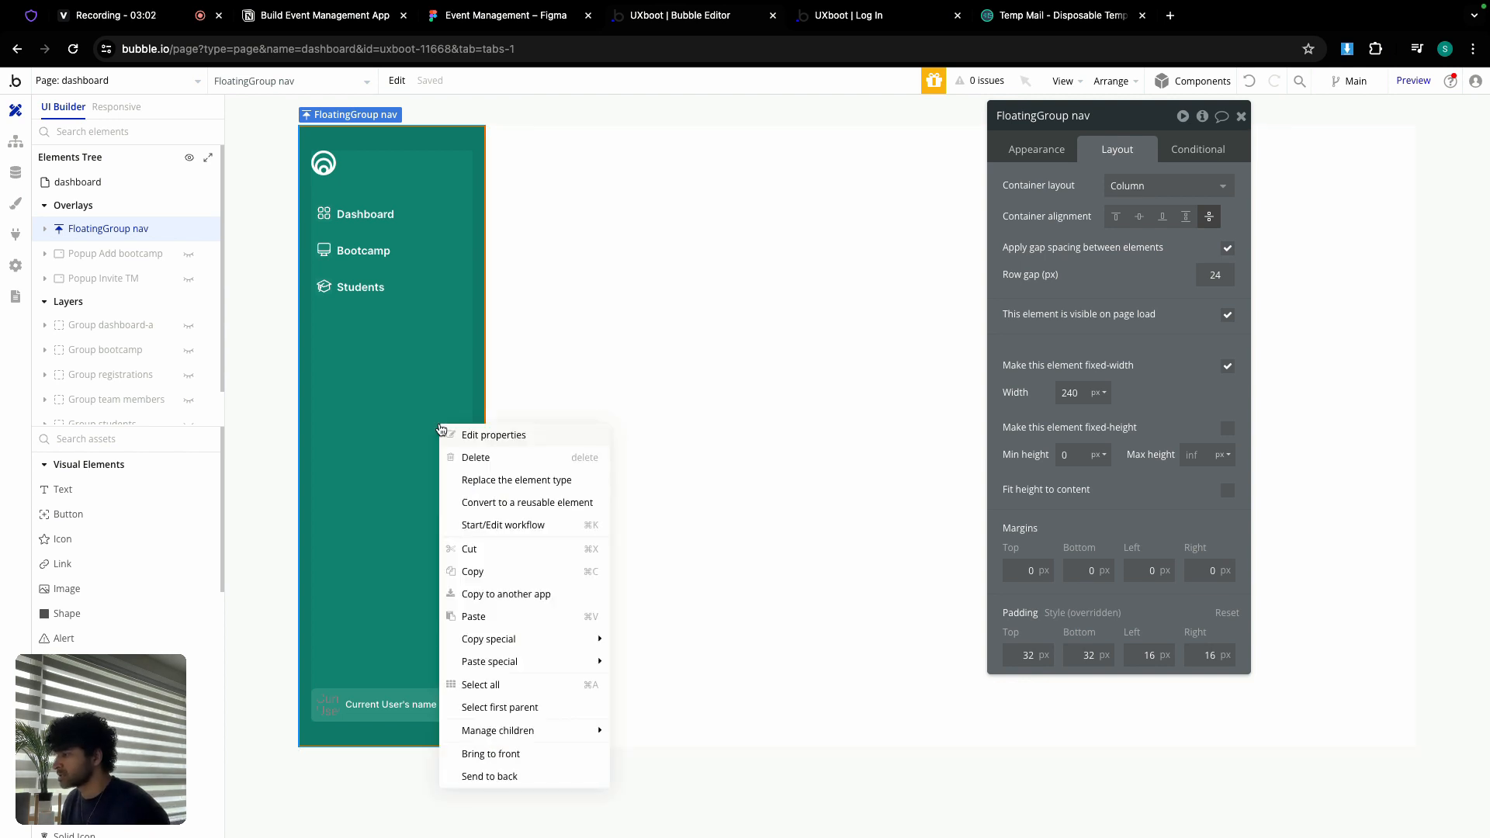
pyautogui.click(492, 582)
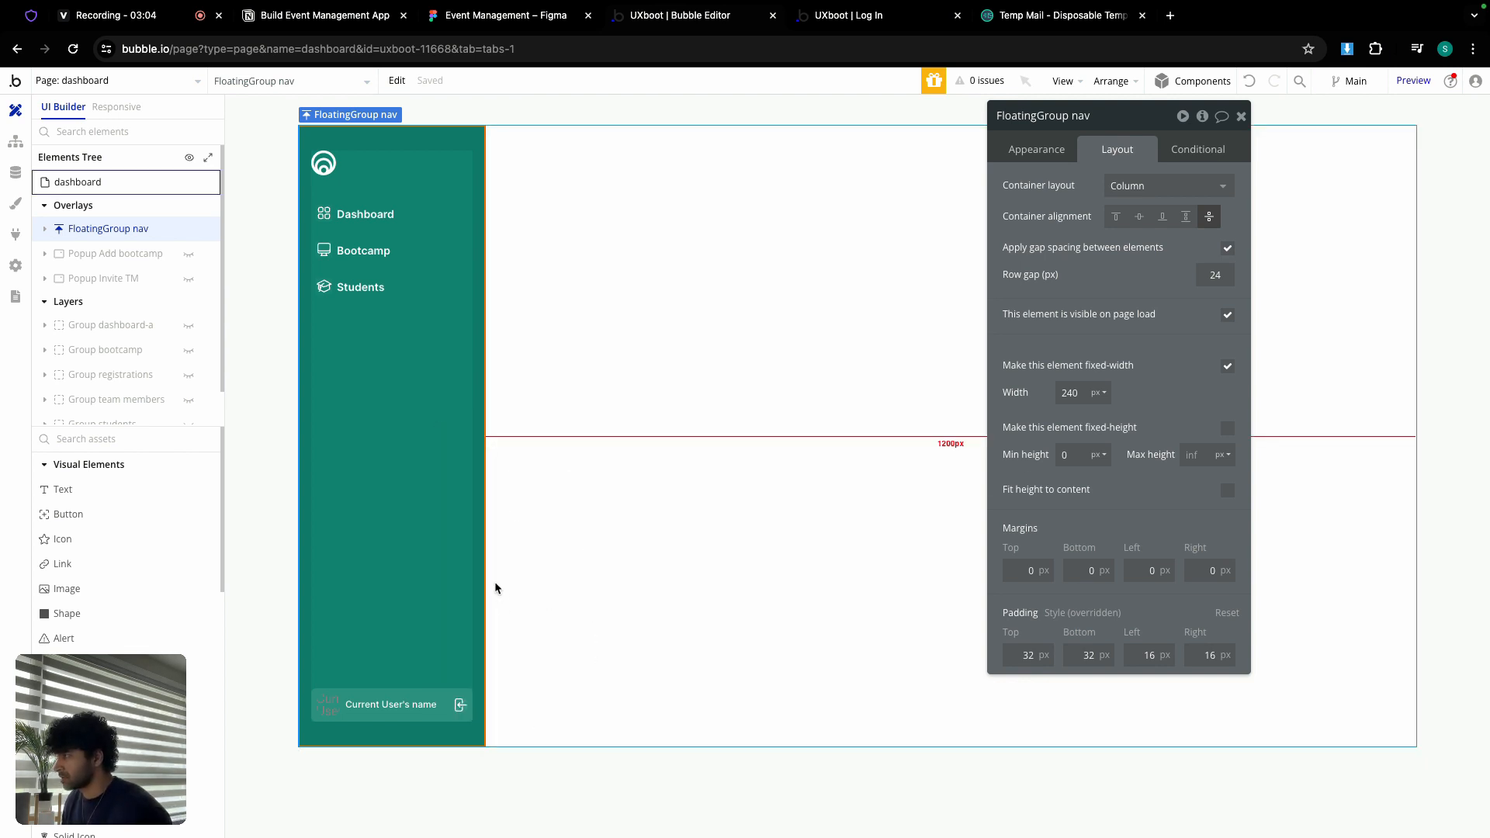
pyautogui.click(148, 82)
pyautogui.click(74, 174)
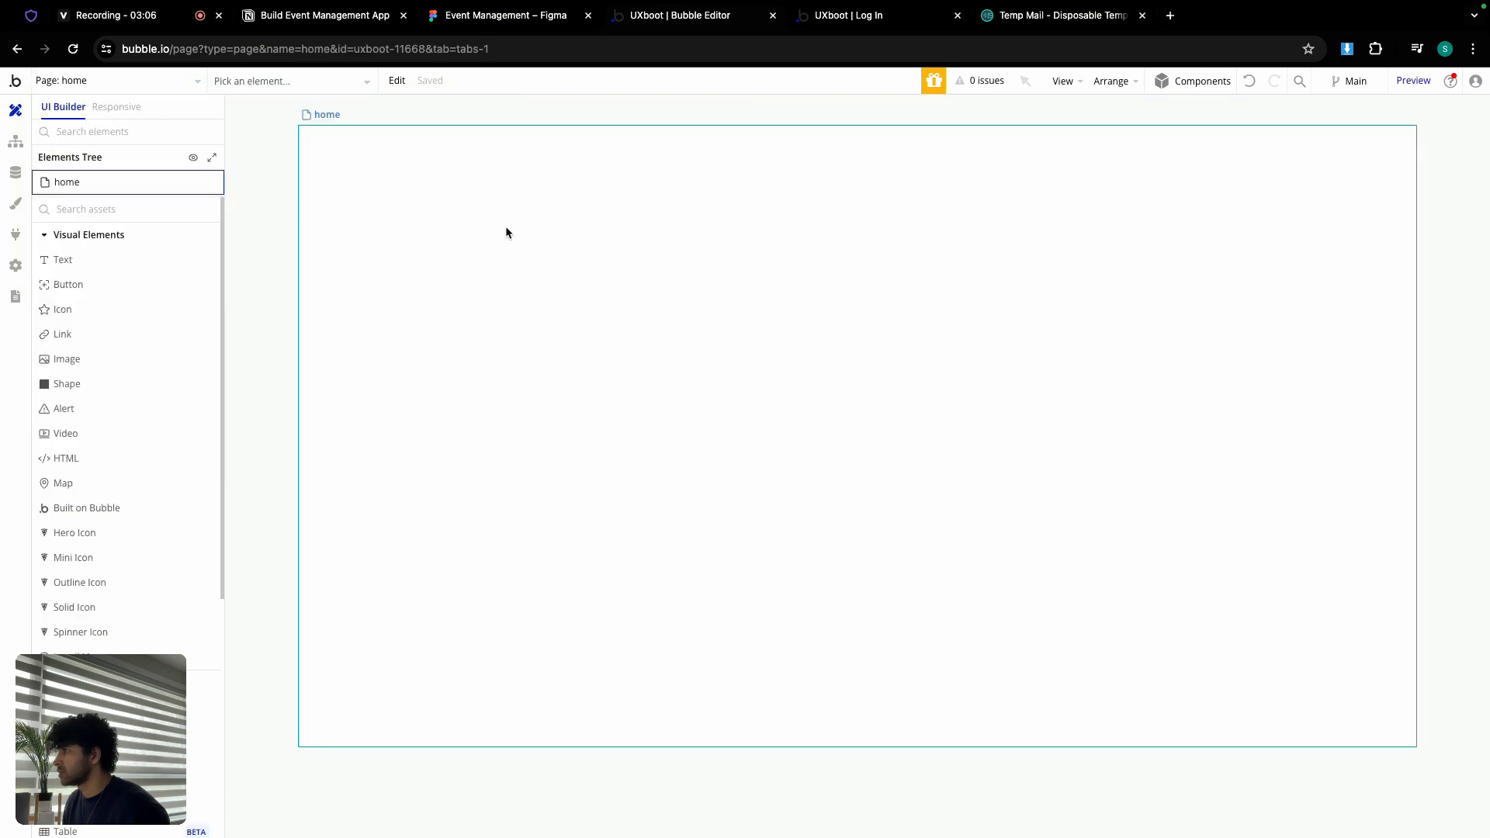
pyautogui.rightClick(590, 234)
pyautogui.click(651, 335)
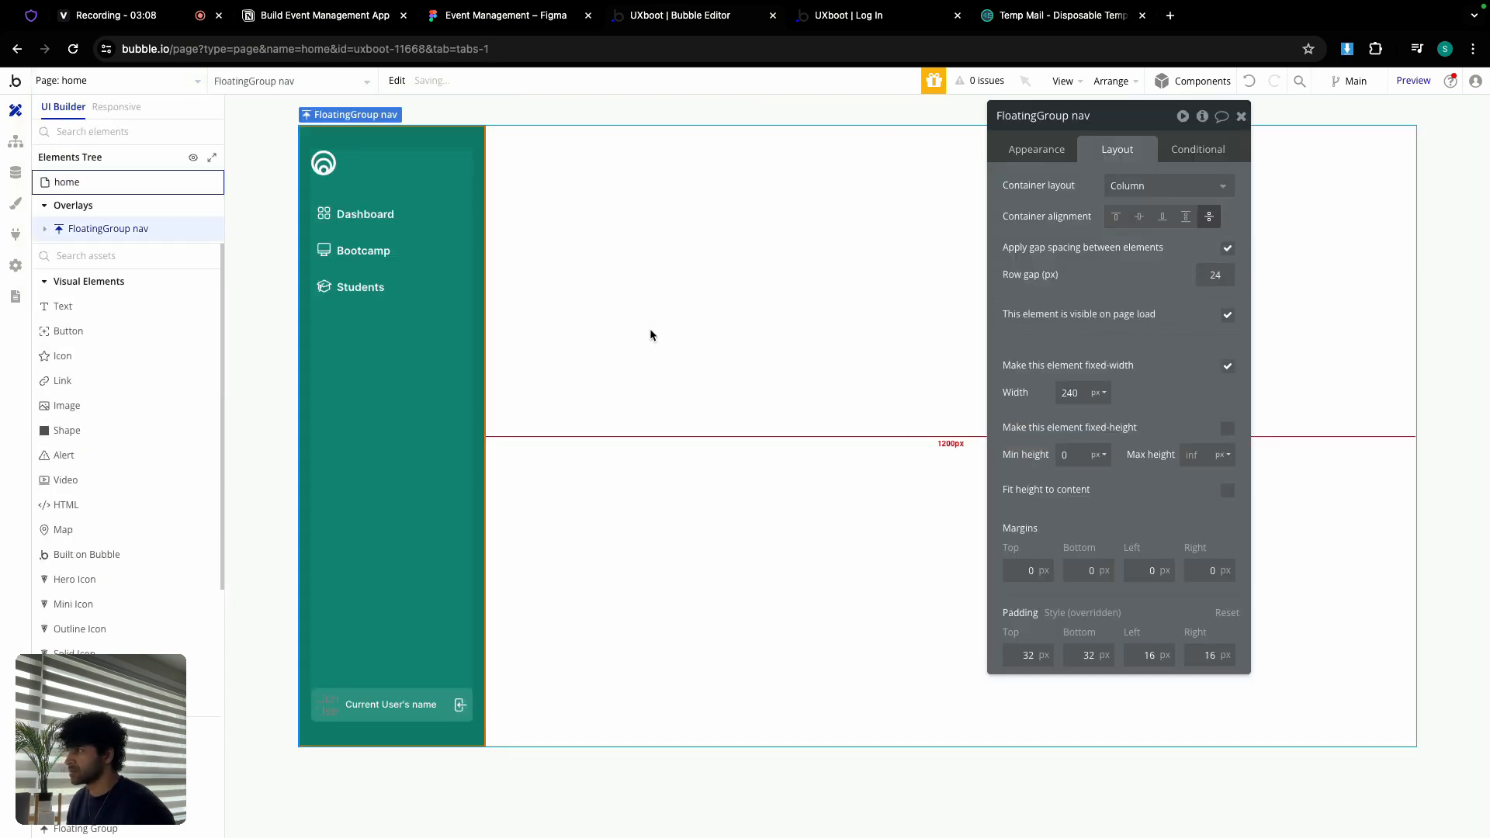
# Step: Set the pasted nav group's background color to Text (#111111)
pyautogui.click(1040, 149)
pyautogui.click(1147, 616)
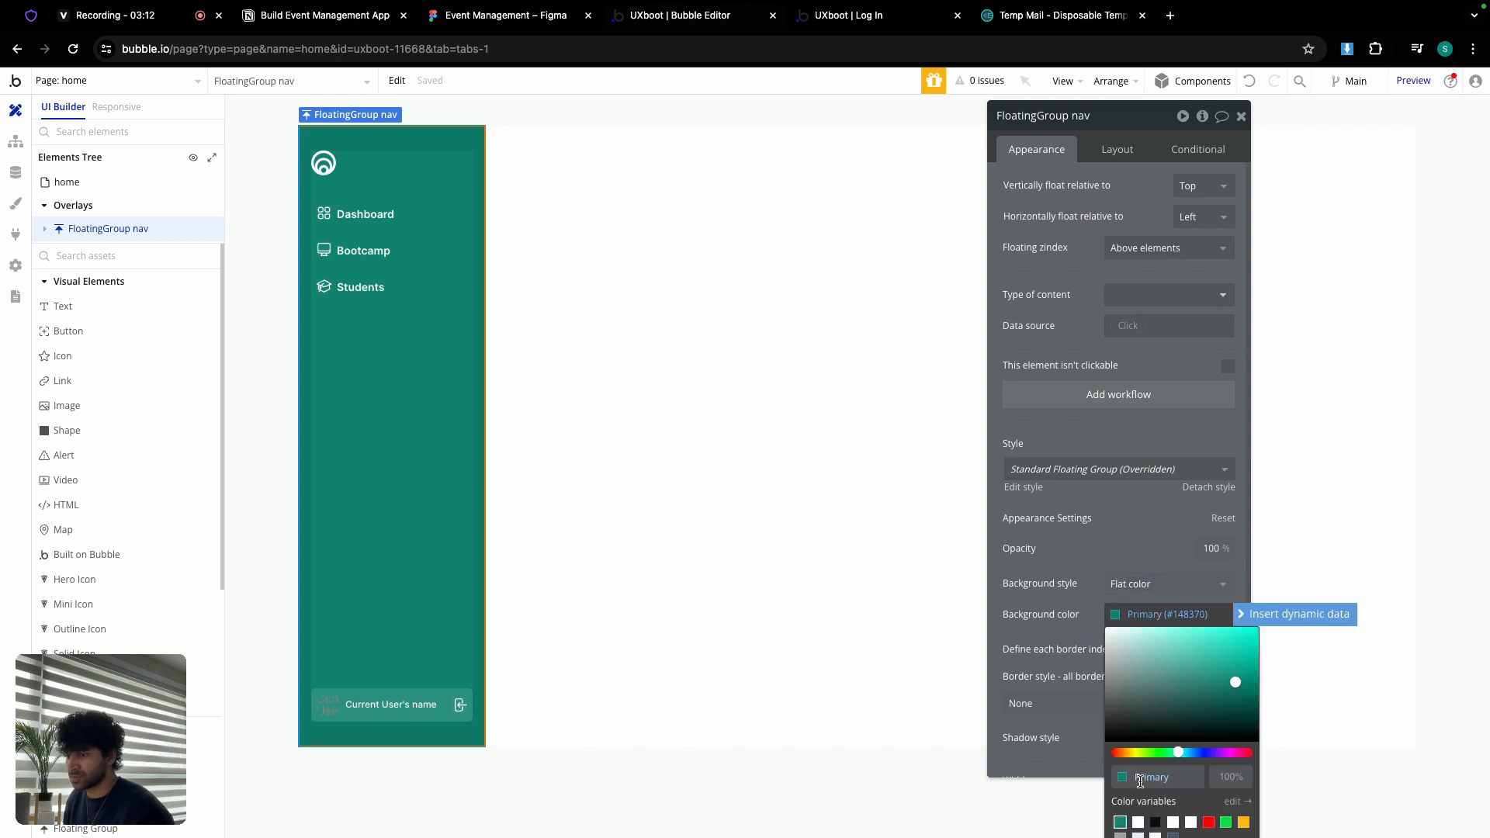
pyautogui.click(1155, 821)
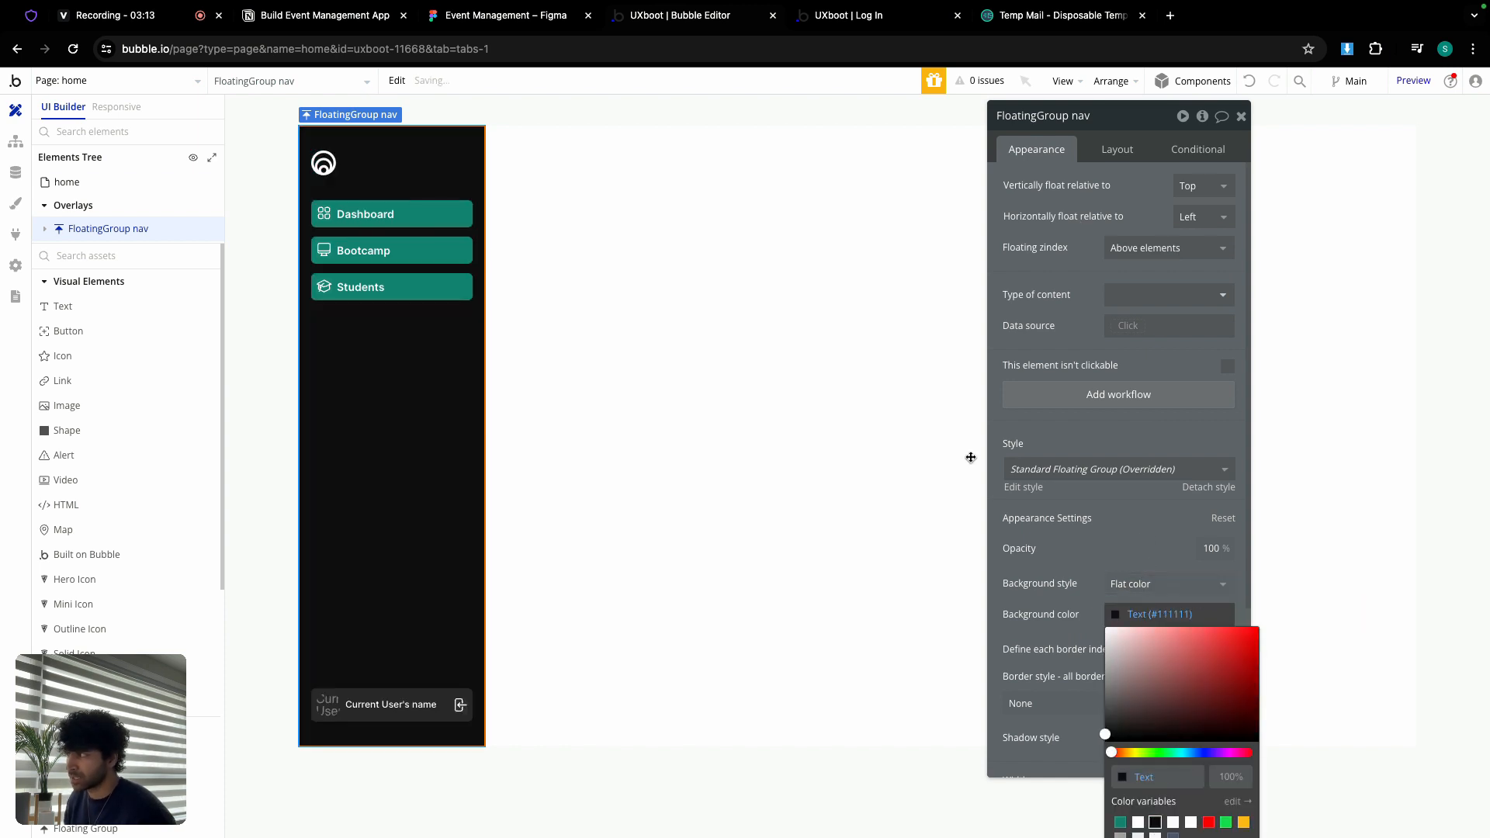
pyautogui.click(424, 230)
# Step: Rename the first nav item to 'nav home' and change its label to 'Home'
pyautogui.doubleClick(1058, 118)
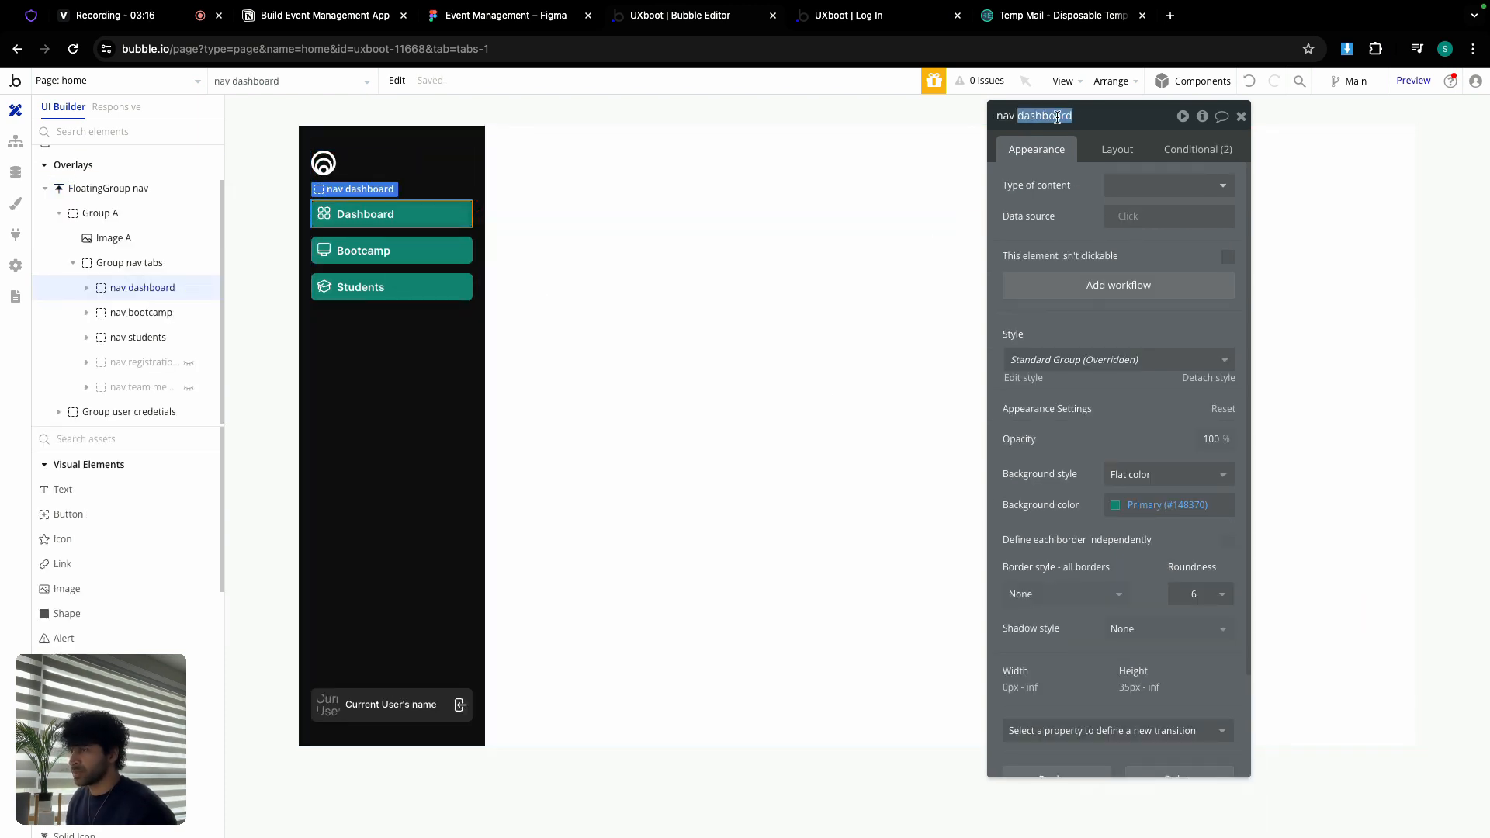
pyautogui.write('home')
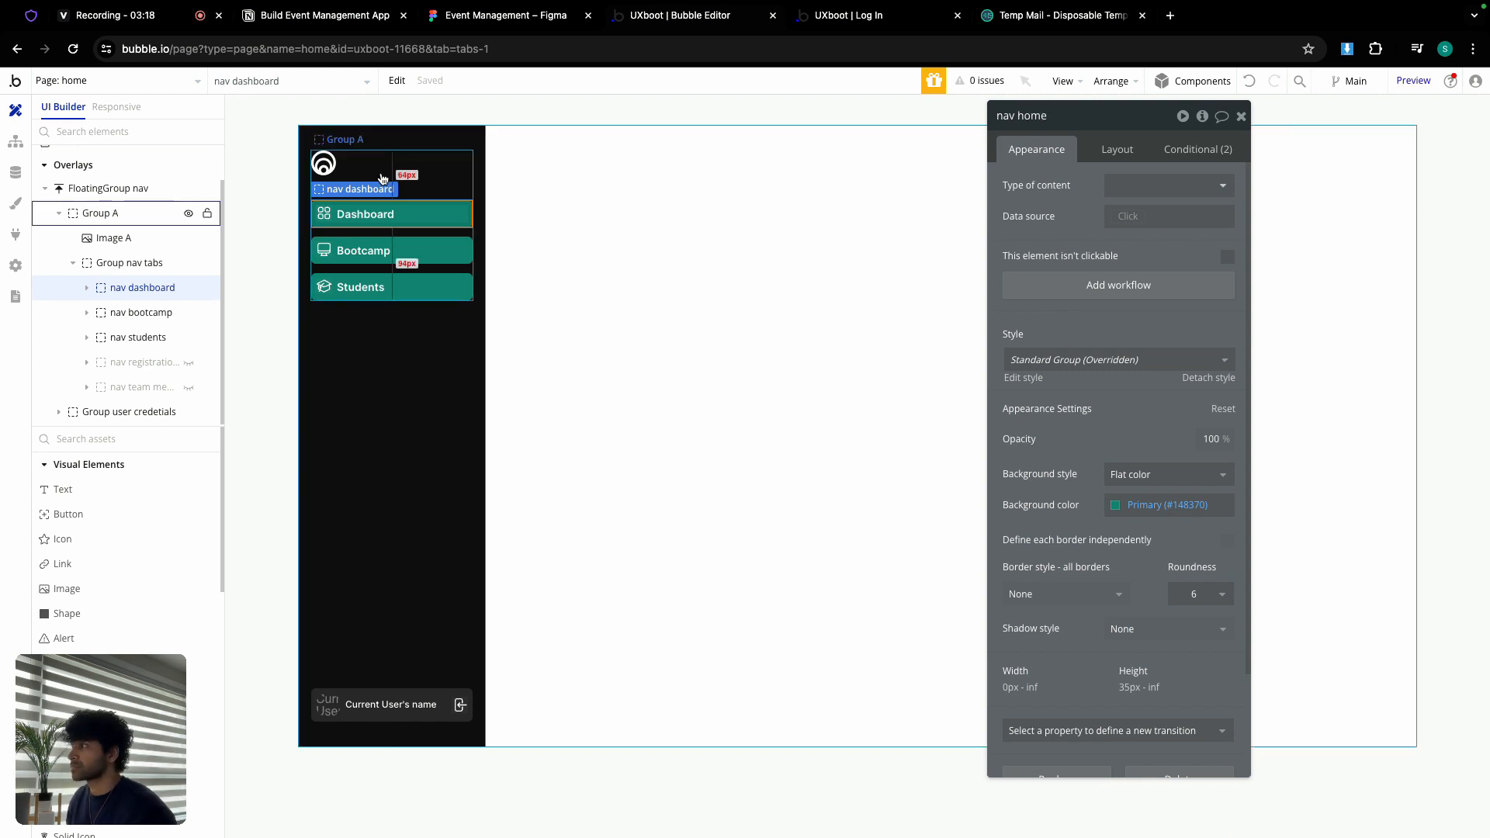
pyautogui.click(346, 221)
pyautogui.doubleClick(1017, 191)
pyautogui.scroll(-1, 1017, 194)
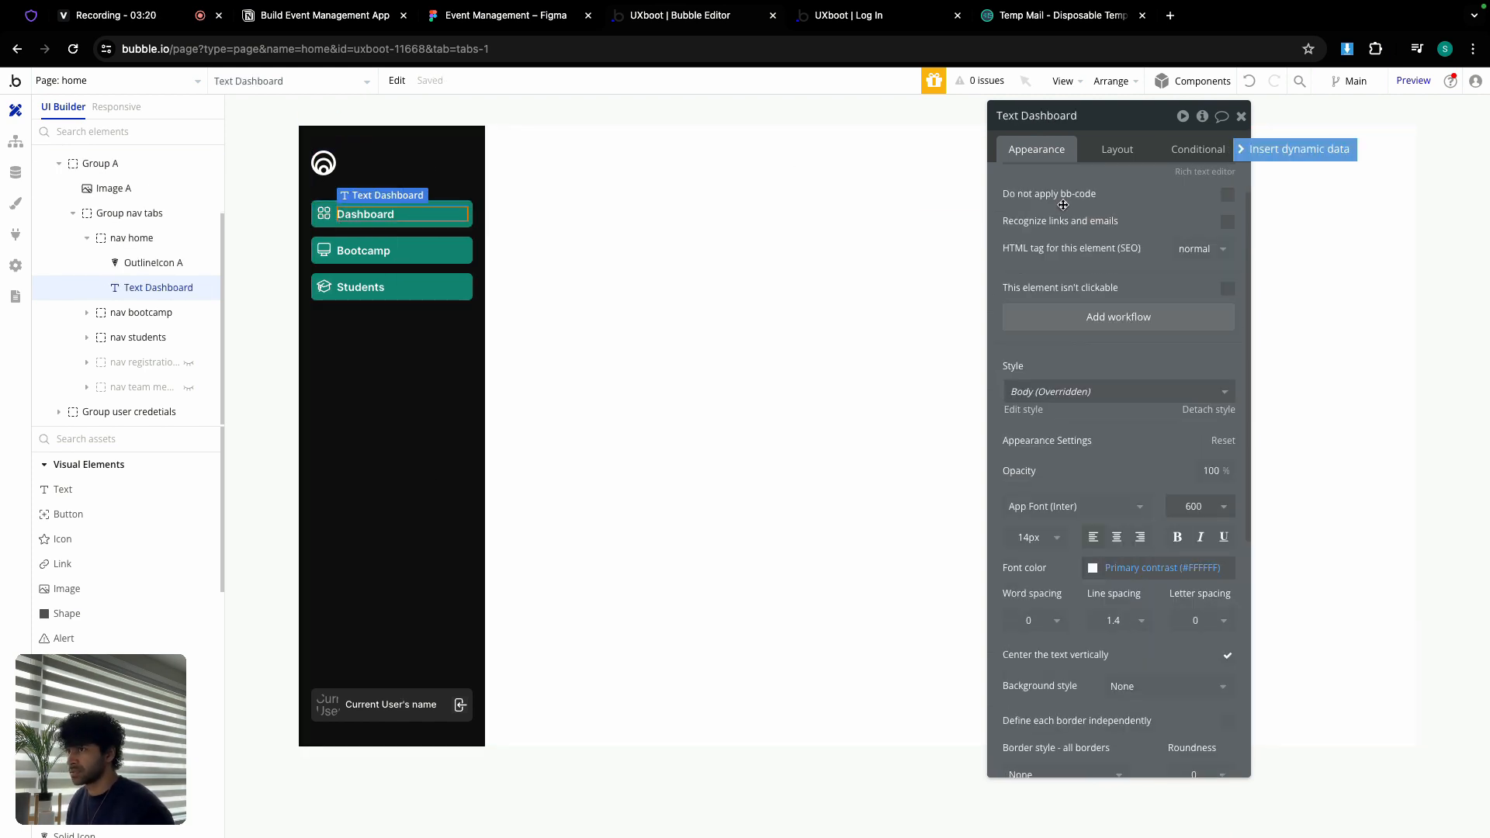
pyautogui.scroll(1, 1065, 206)
pyautogui.write('Home')
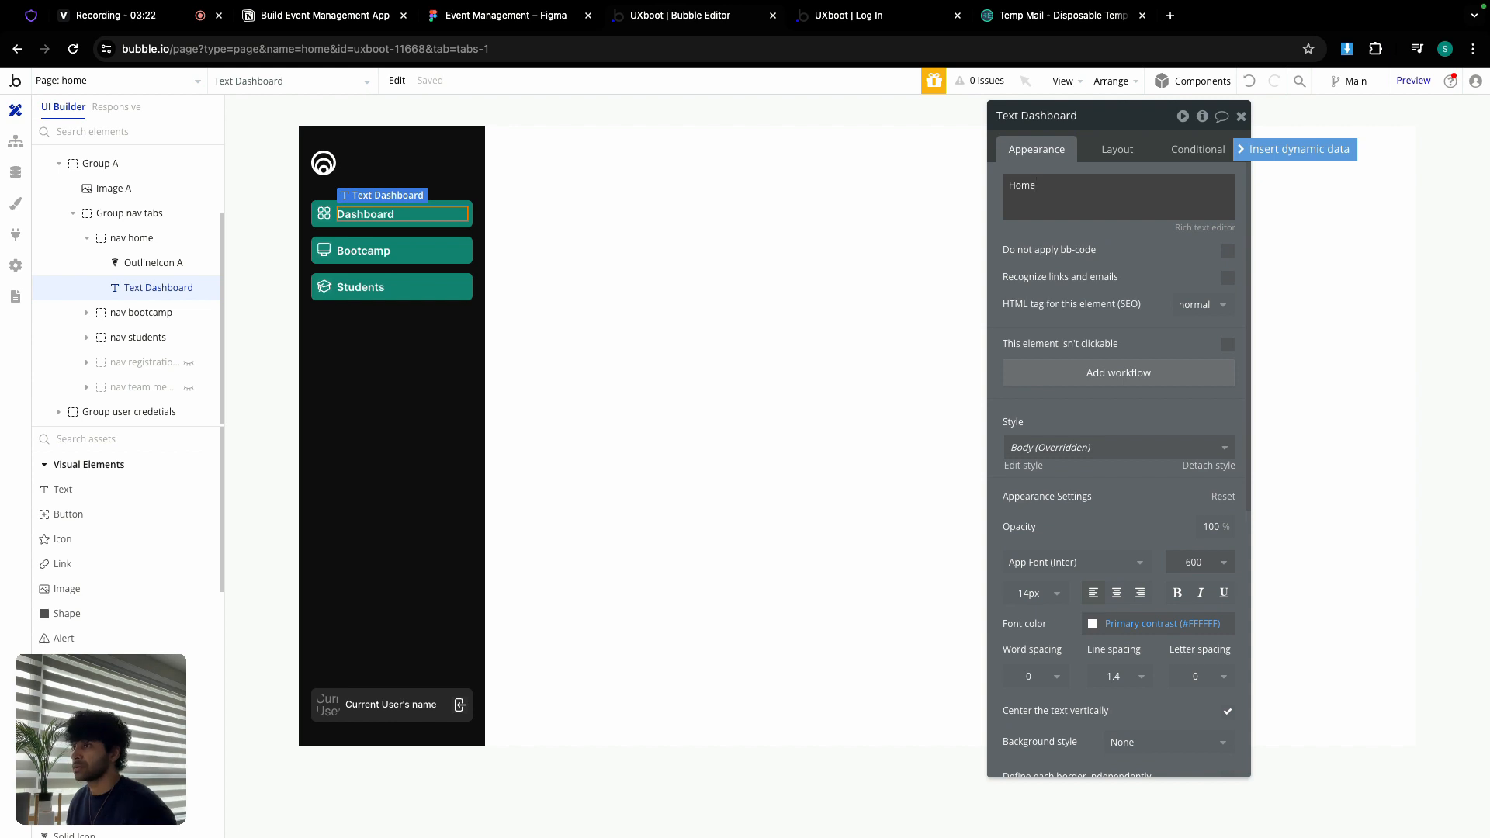
# Step: Give the Home item the plain home icon and a Text (#111111) background
pyautogui.click(324, 213)
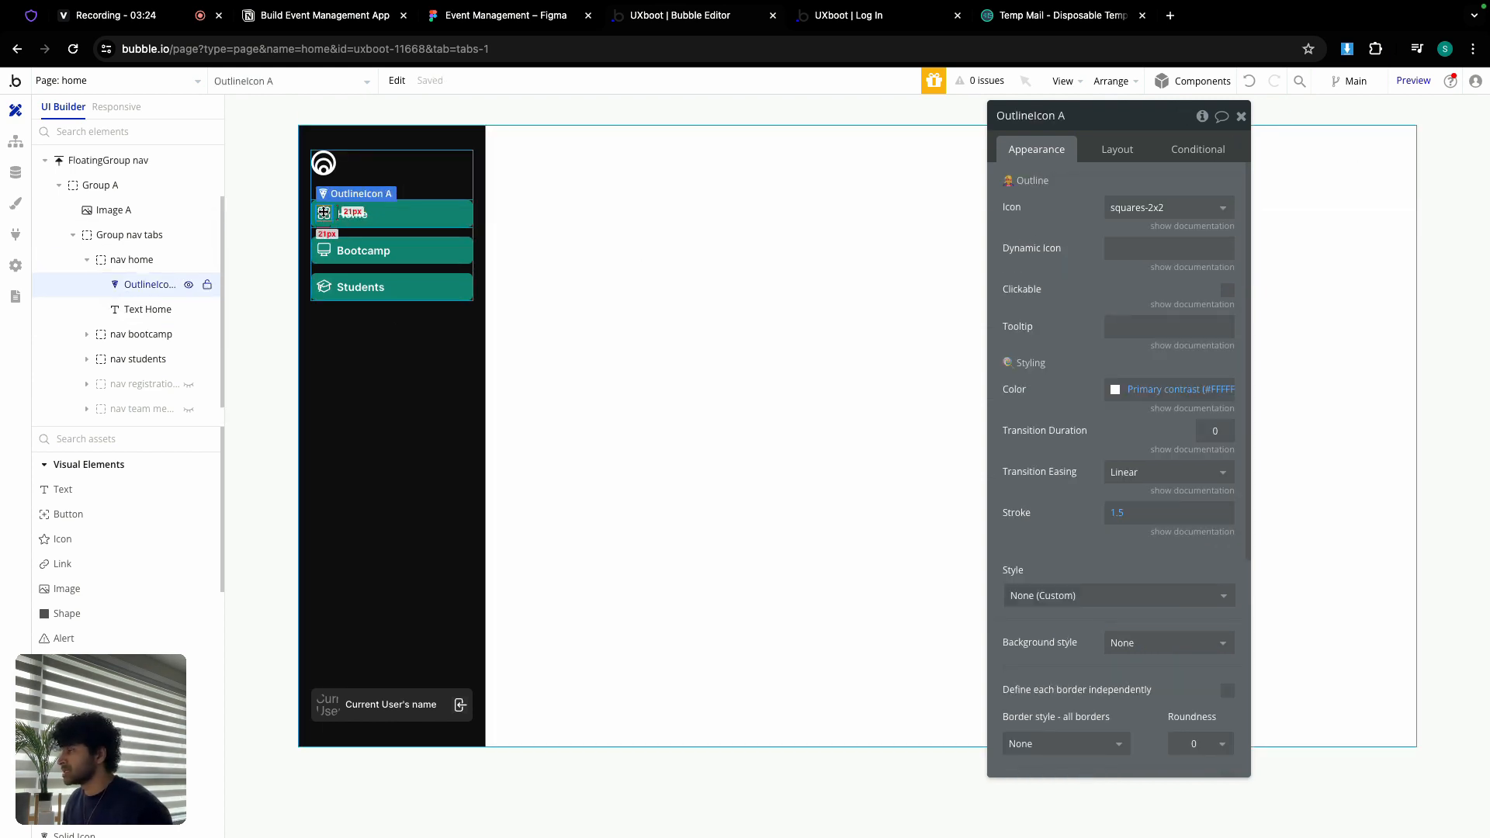
pyautogui.click(1122, 208)
pyautogui.write('home')
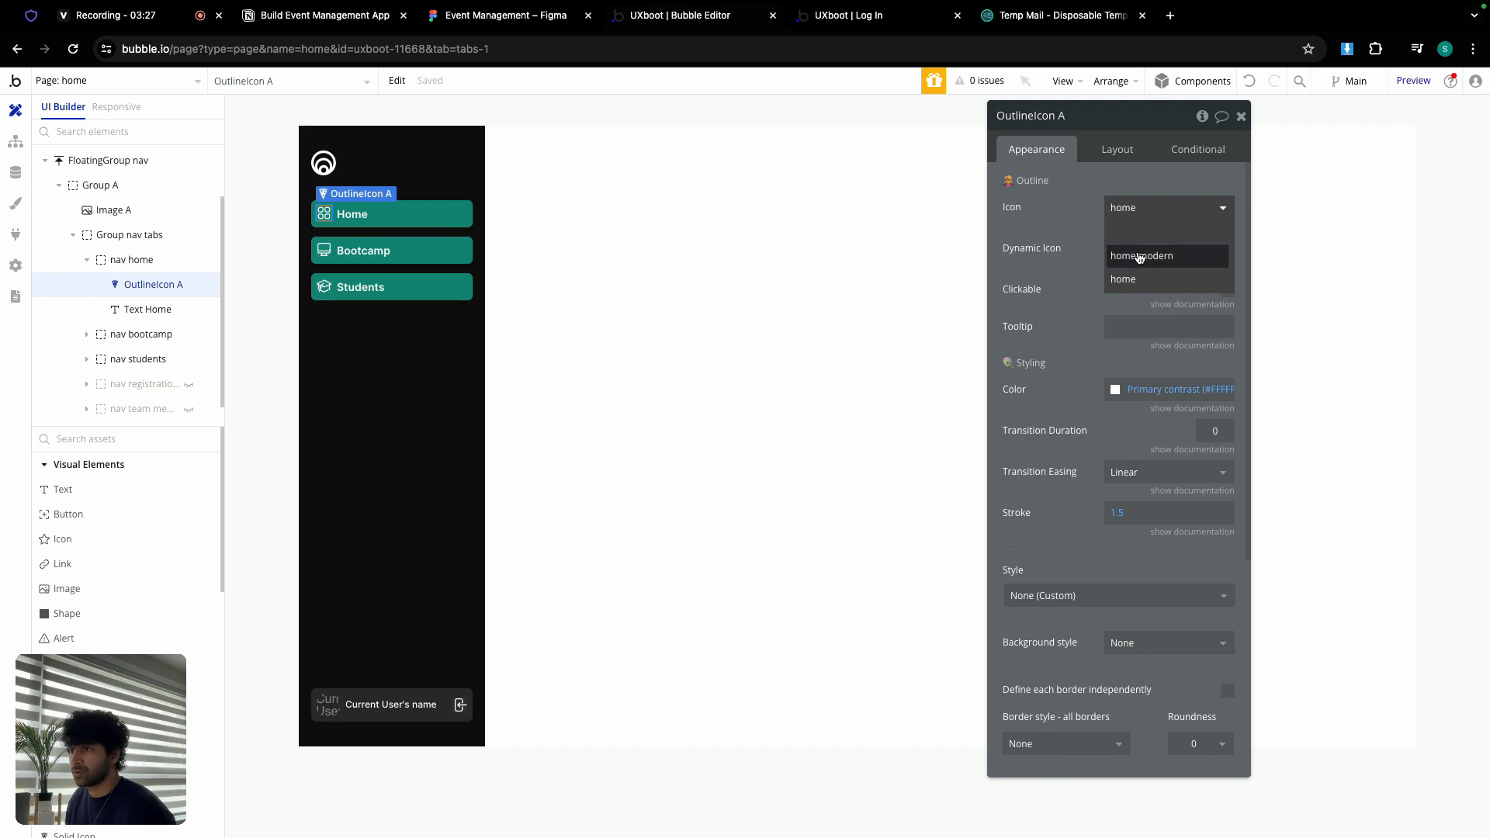
pyautogui.click(1136, 253)
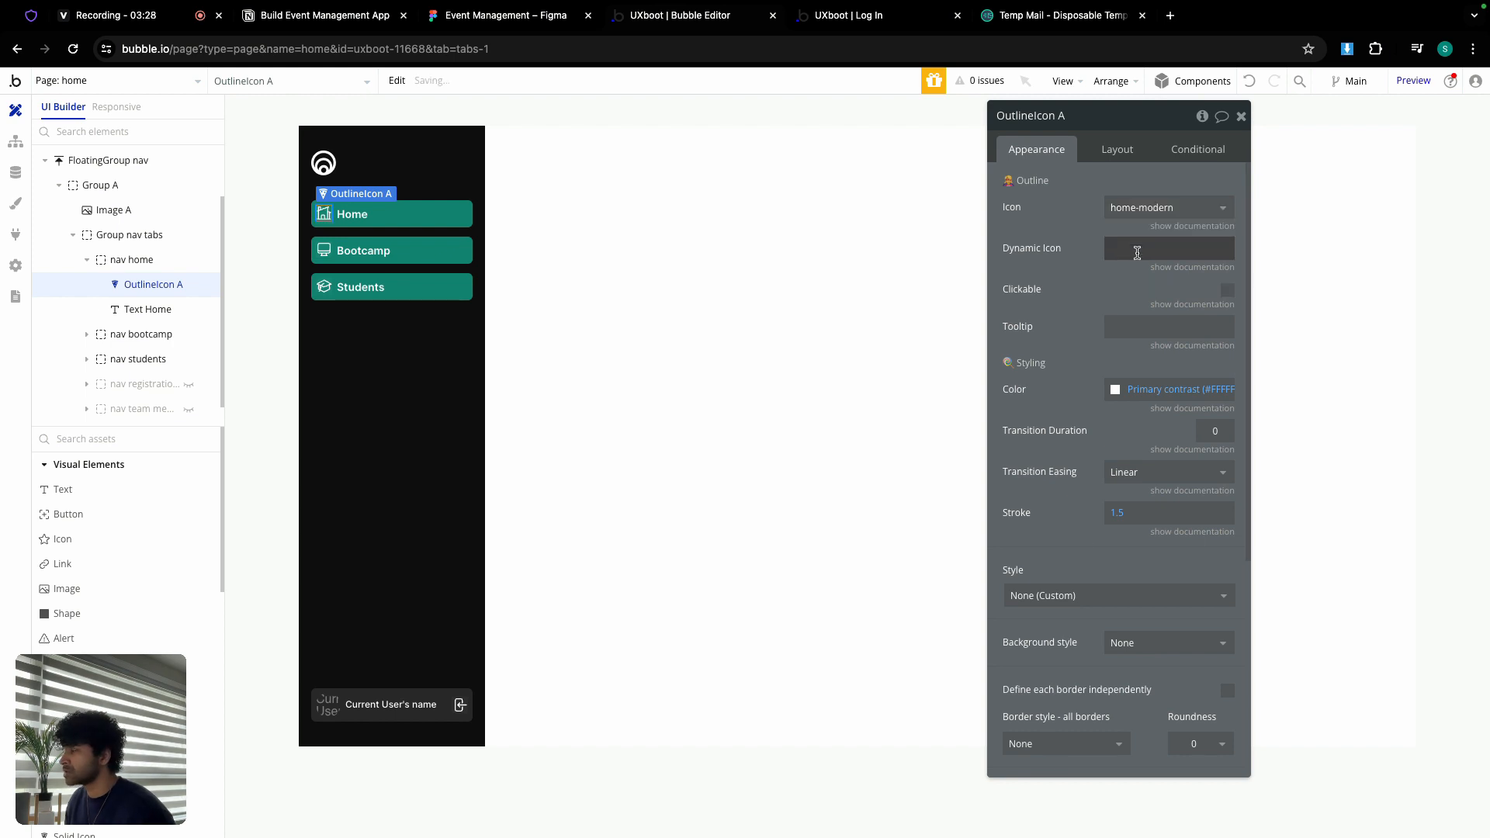
pyautogui.click(1151, 211)
pyautogui.write('me')
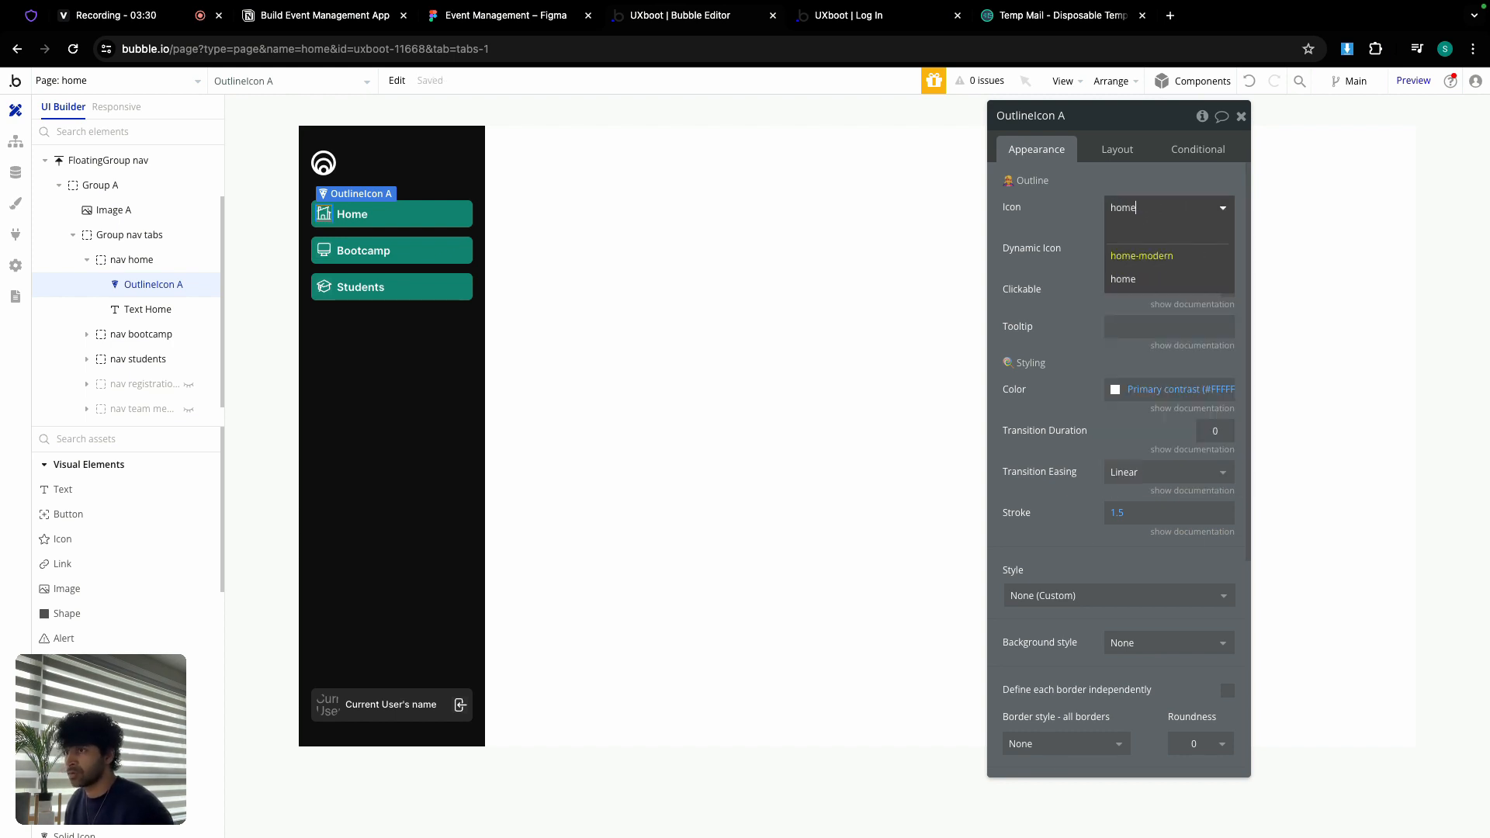
pyautogui.click(1174, 282)
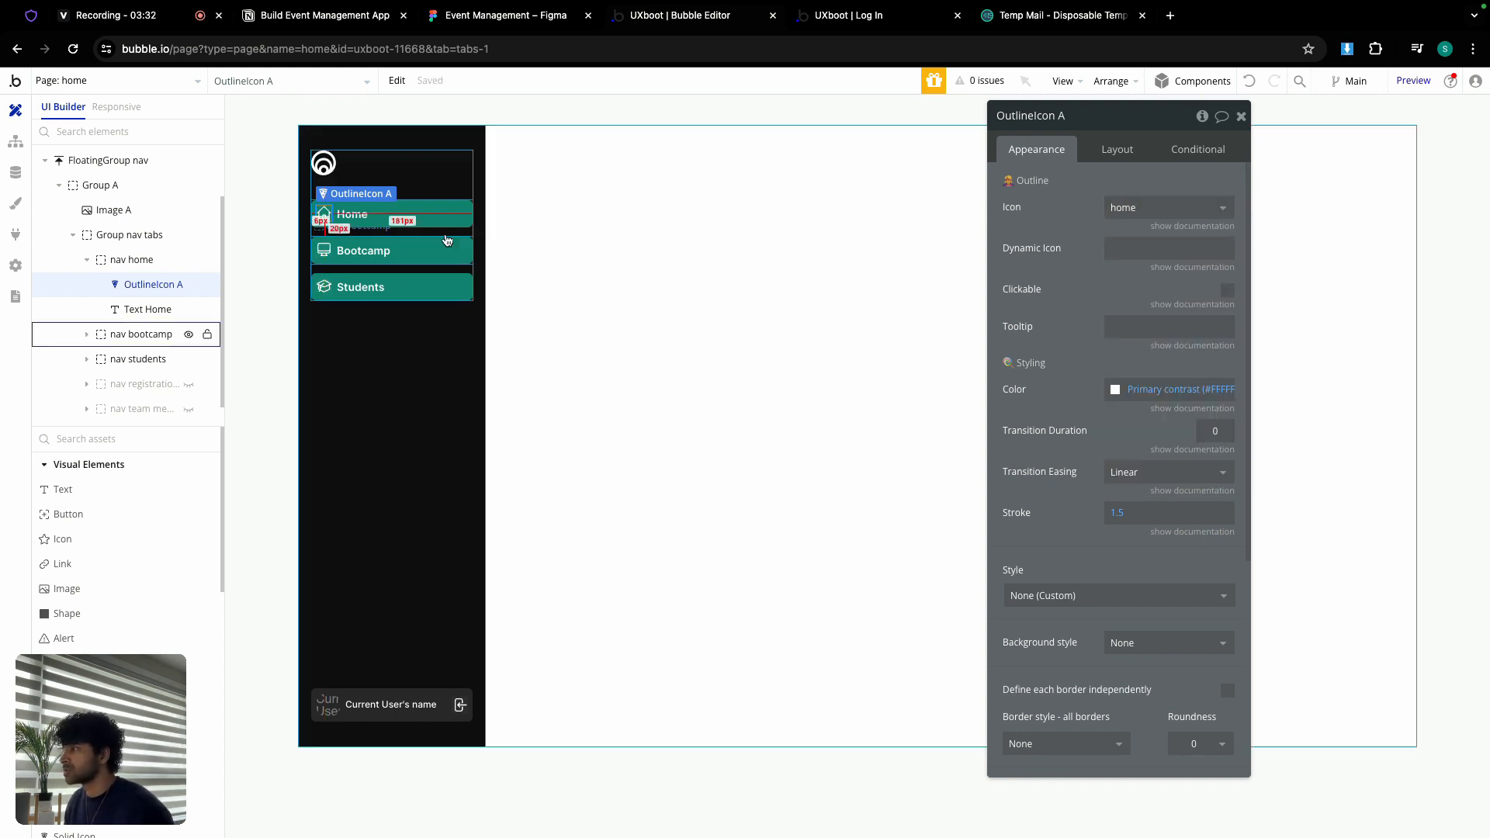
pyautogui.click(419, 223)
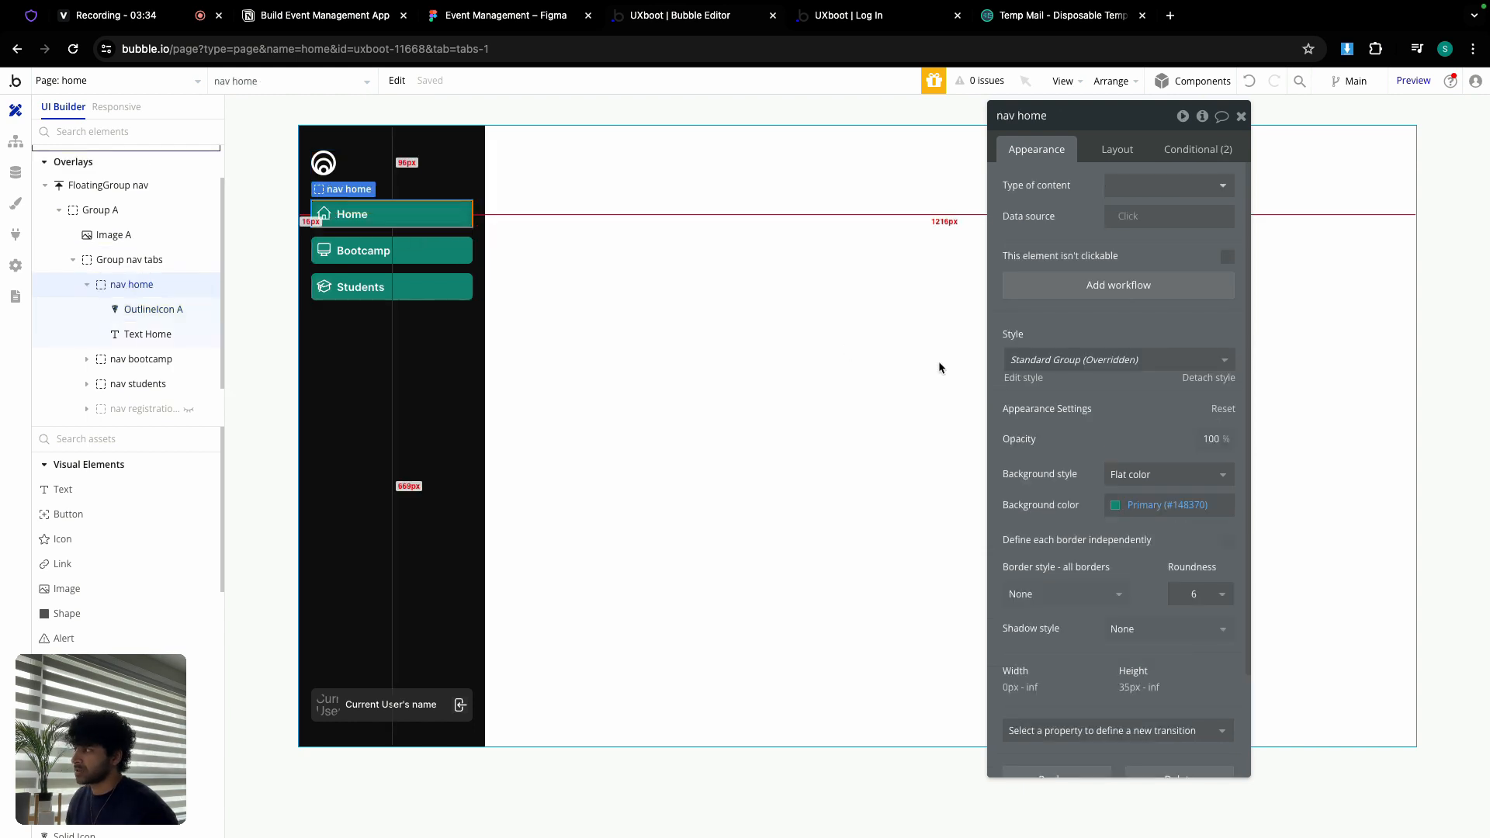
pyautogui.click(1159, 505)
pyautogui.click(1154, 712)
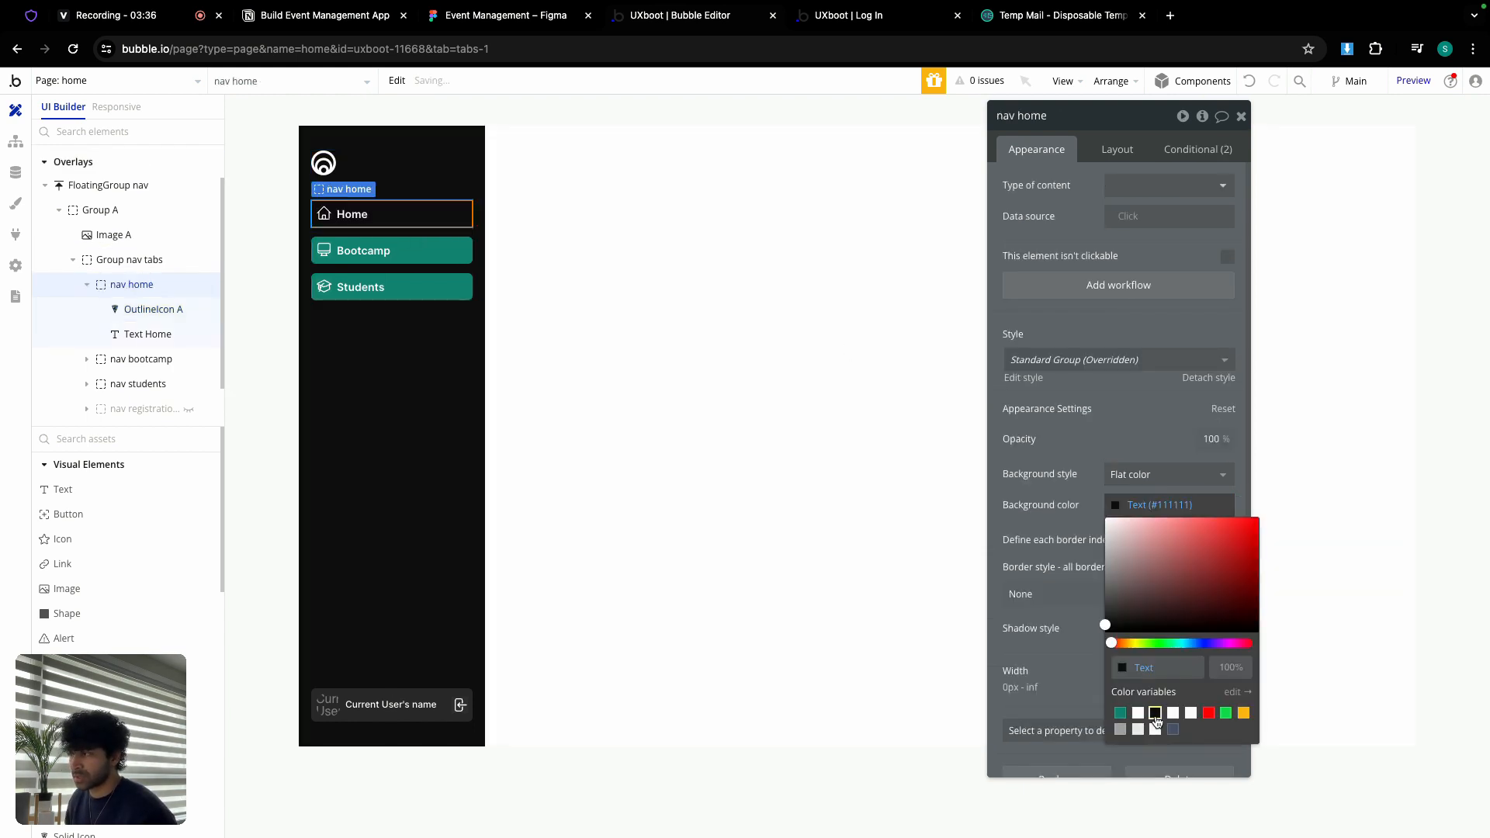
# Step: Remove the conditional highlights from the Home and Bootcamp nav items
pyautogui.click(390, 248)
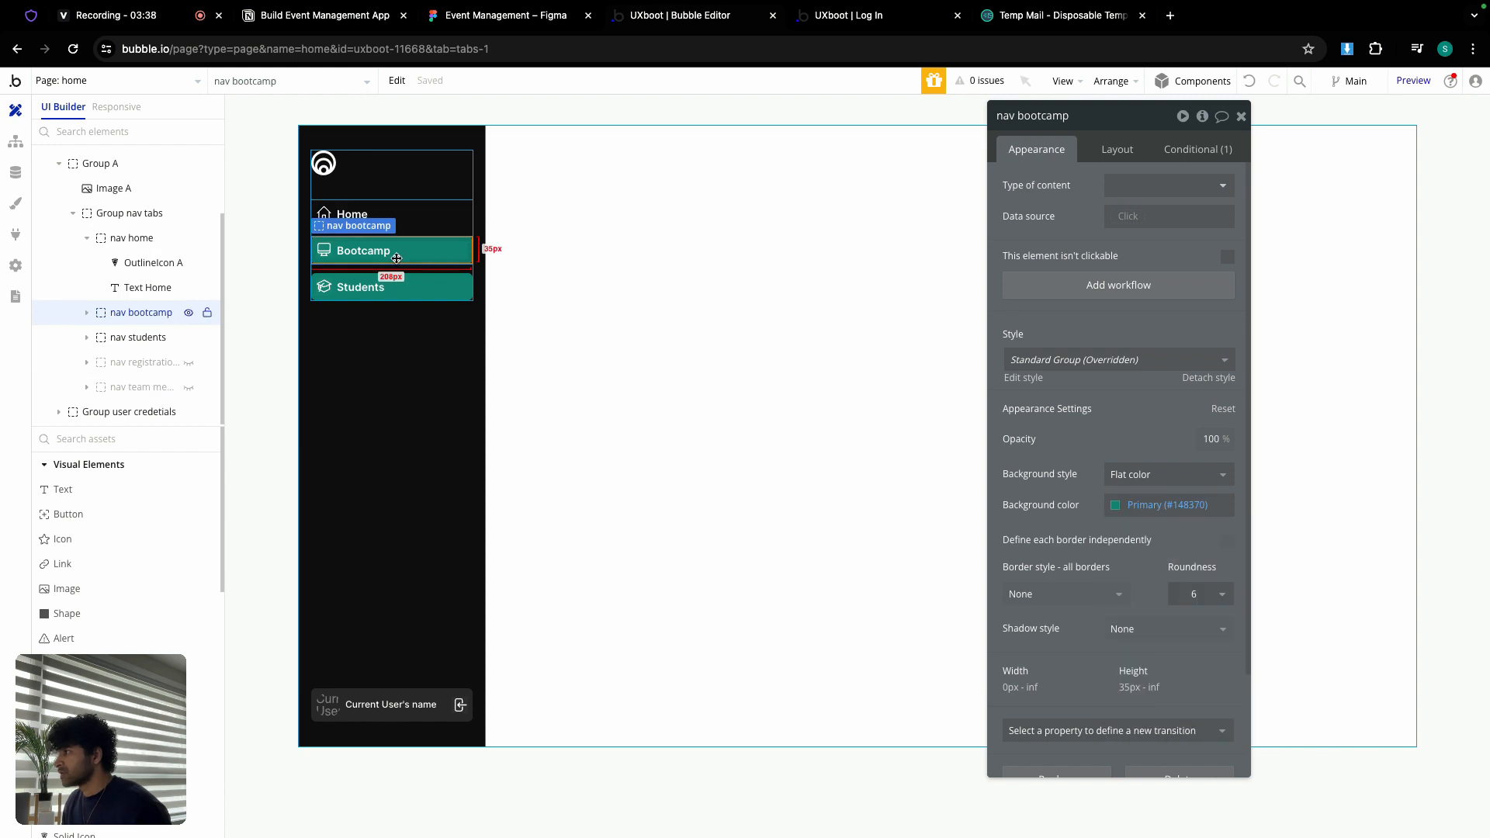
pyautogui.click(1057, 118)
pyautogui.doubleClick(1056, 118)
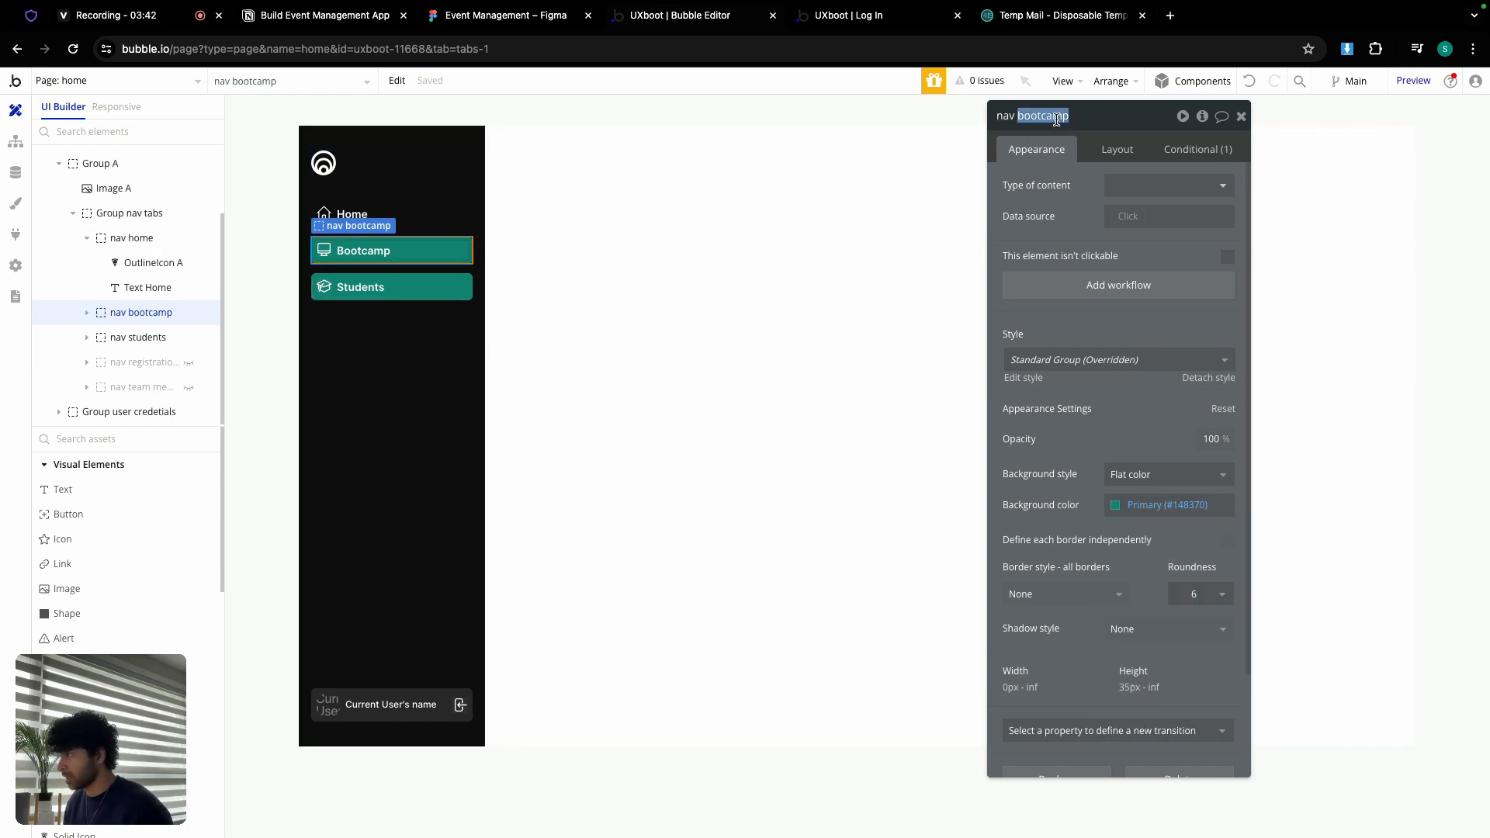
pyautogui.click(462, 214)
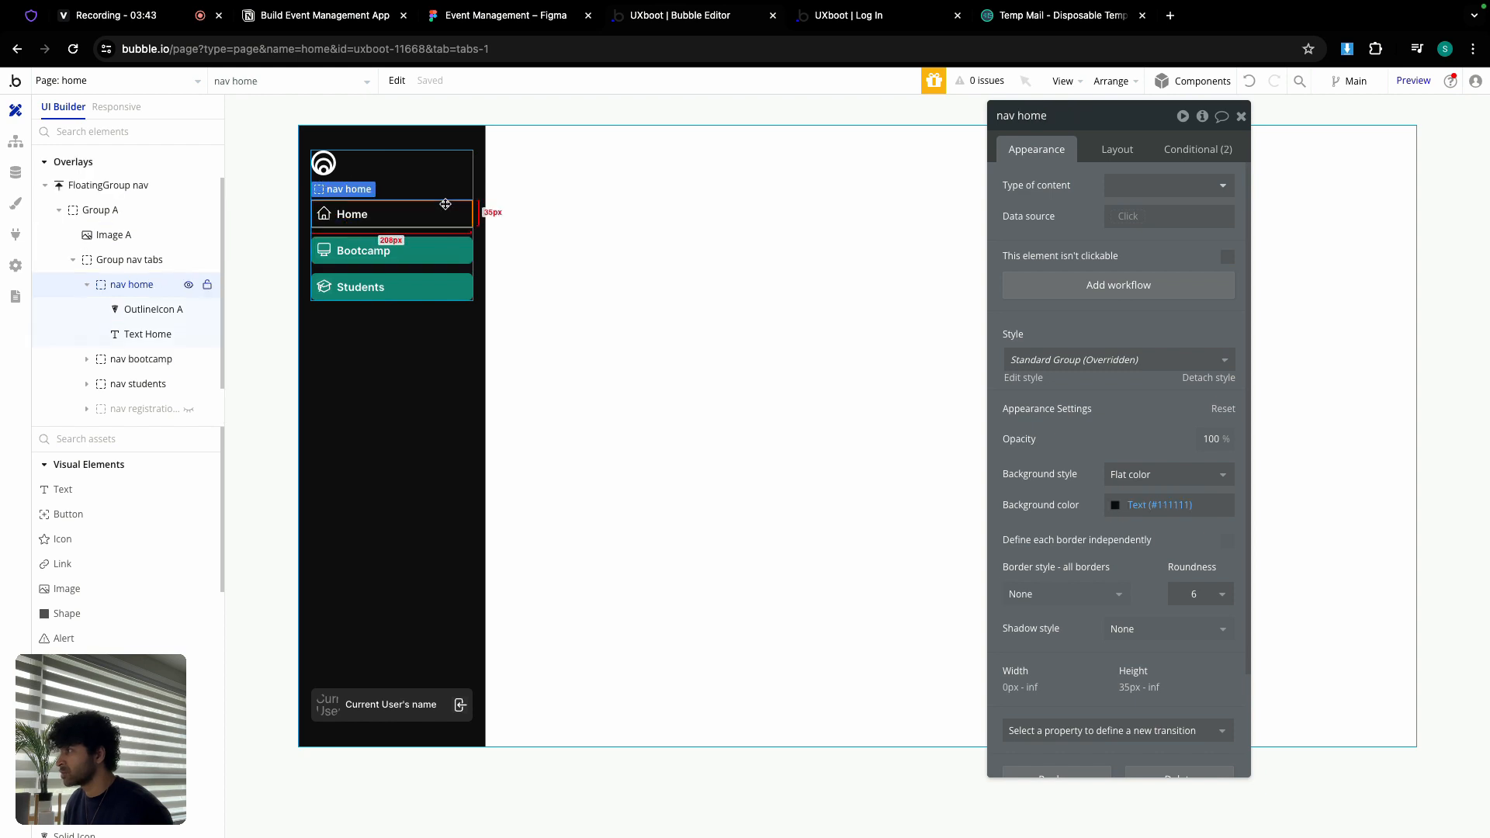
pyautogui.click(1203, 149)
pyautogui.click(1197, 175)
pyautogui.click(1197, 175)
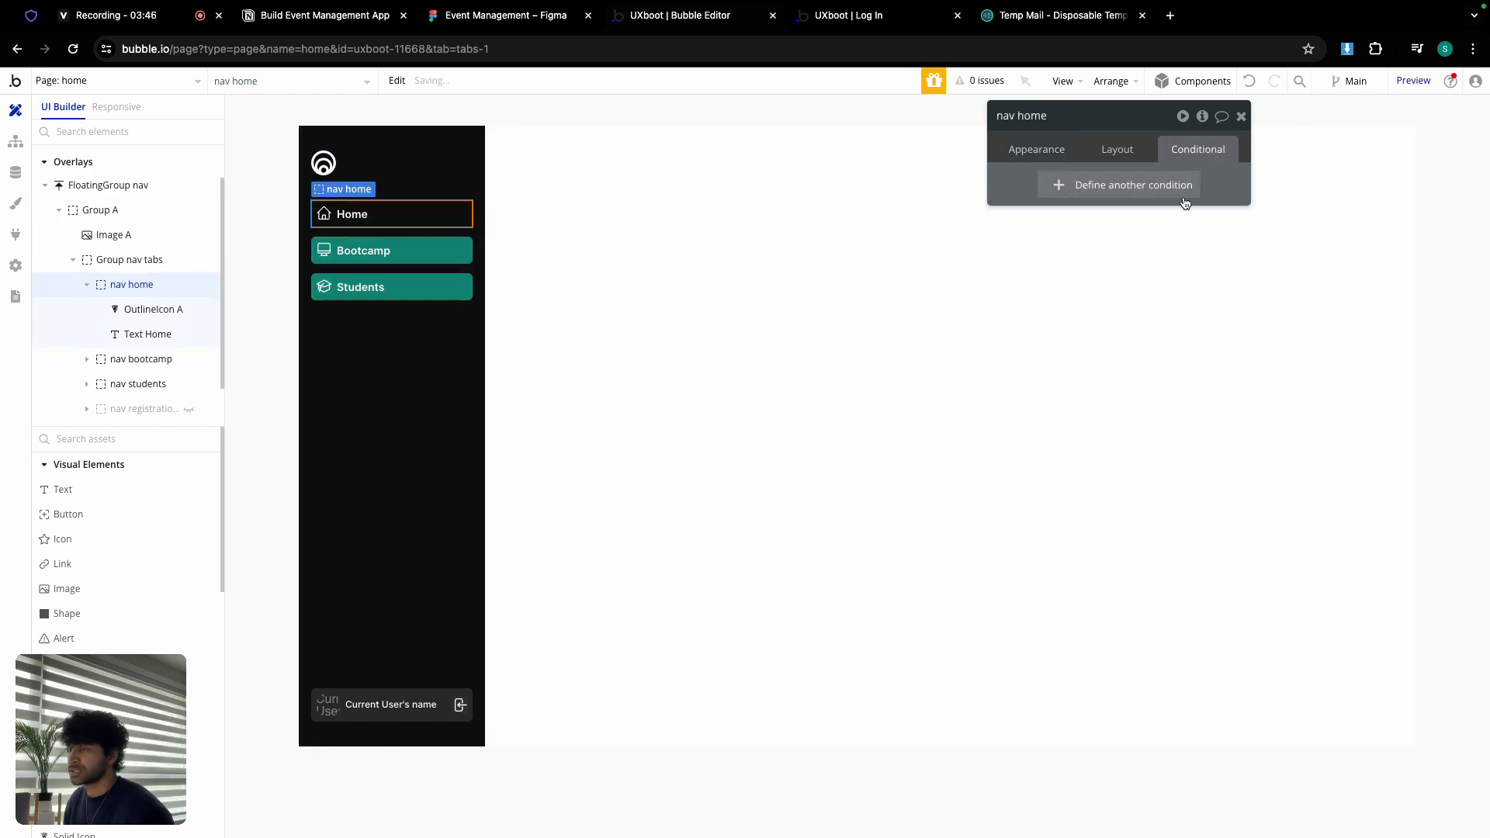
pyautogui.click(142, 359)
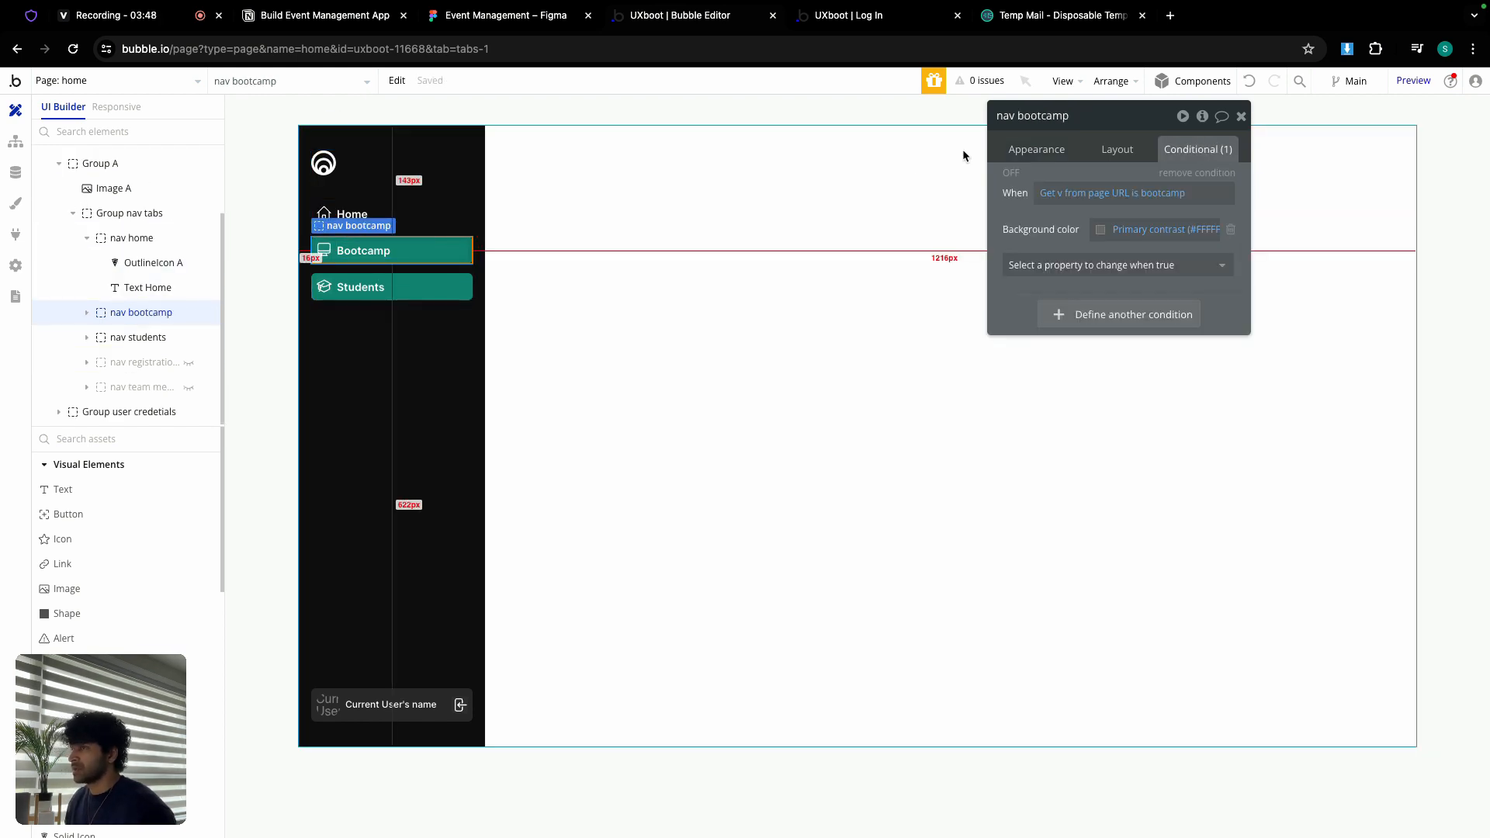
pyautogui.click(1197, 173)
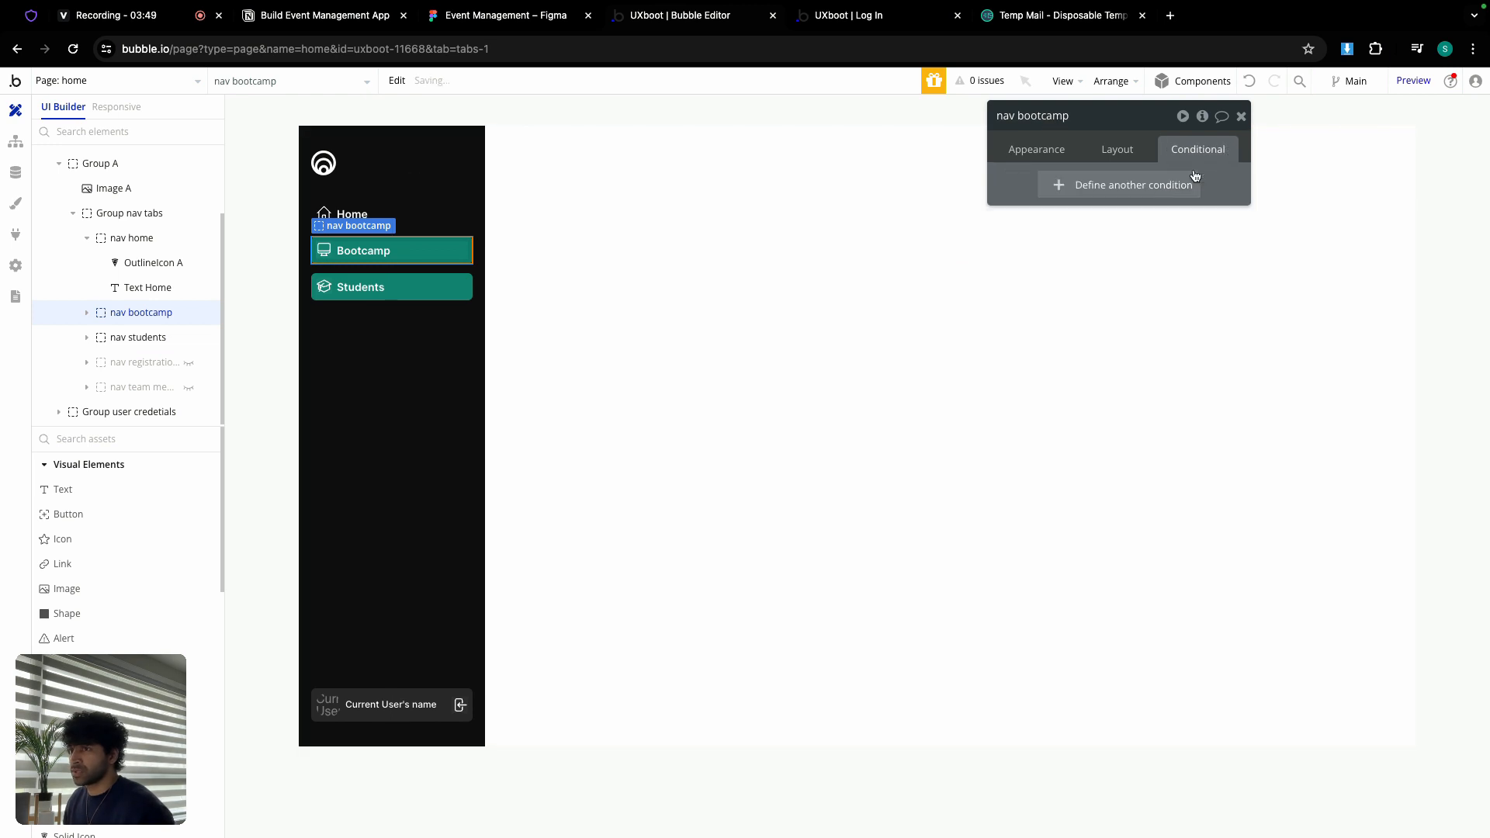
# Step: Rename the Bootcamp item to 'nav booking' with a black Text (#111111) background
pyautogui.click(1041, 150)
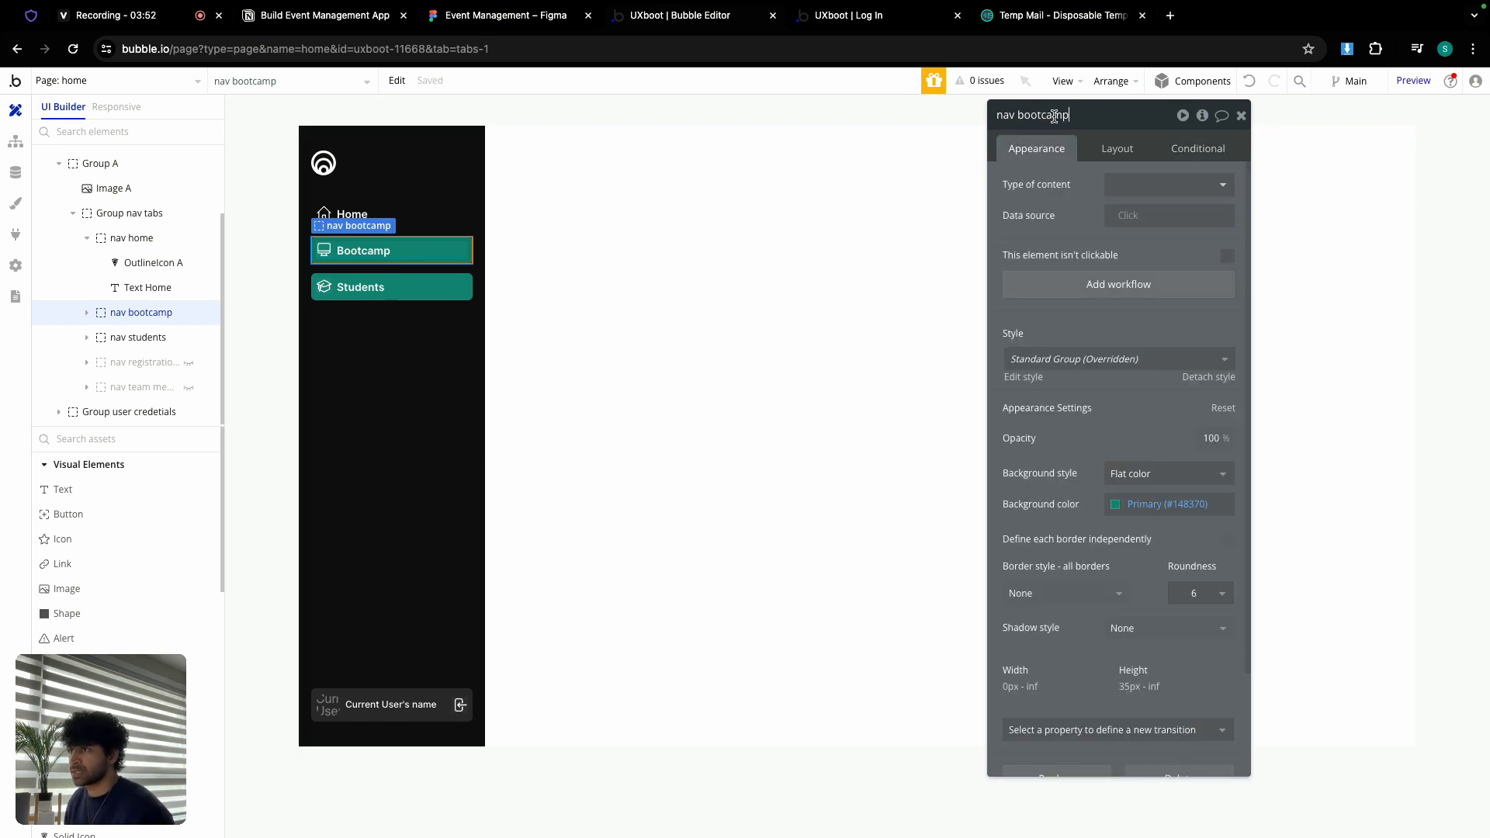
pyautogui.doubleClick(1054, 116)
pyautogui.write('b')
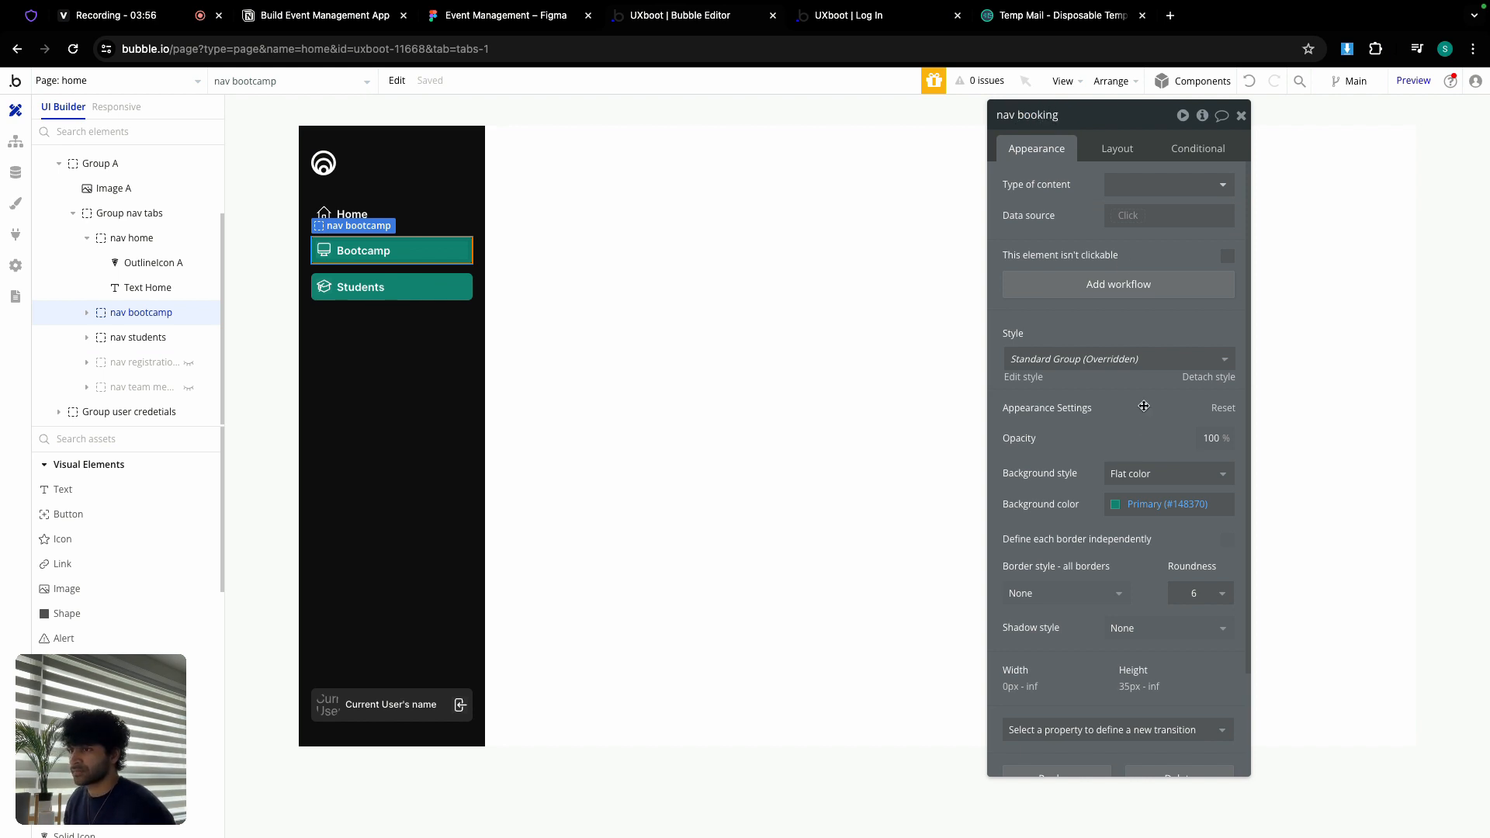
pyautogui.click(1125, 504)
pyautogui.click(1155, 712)
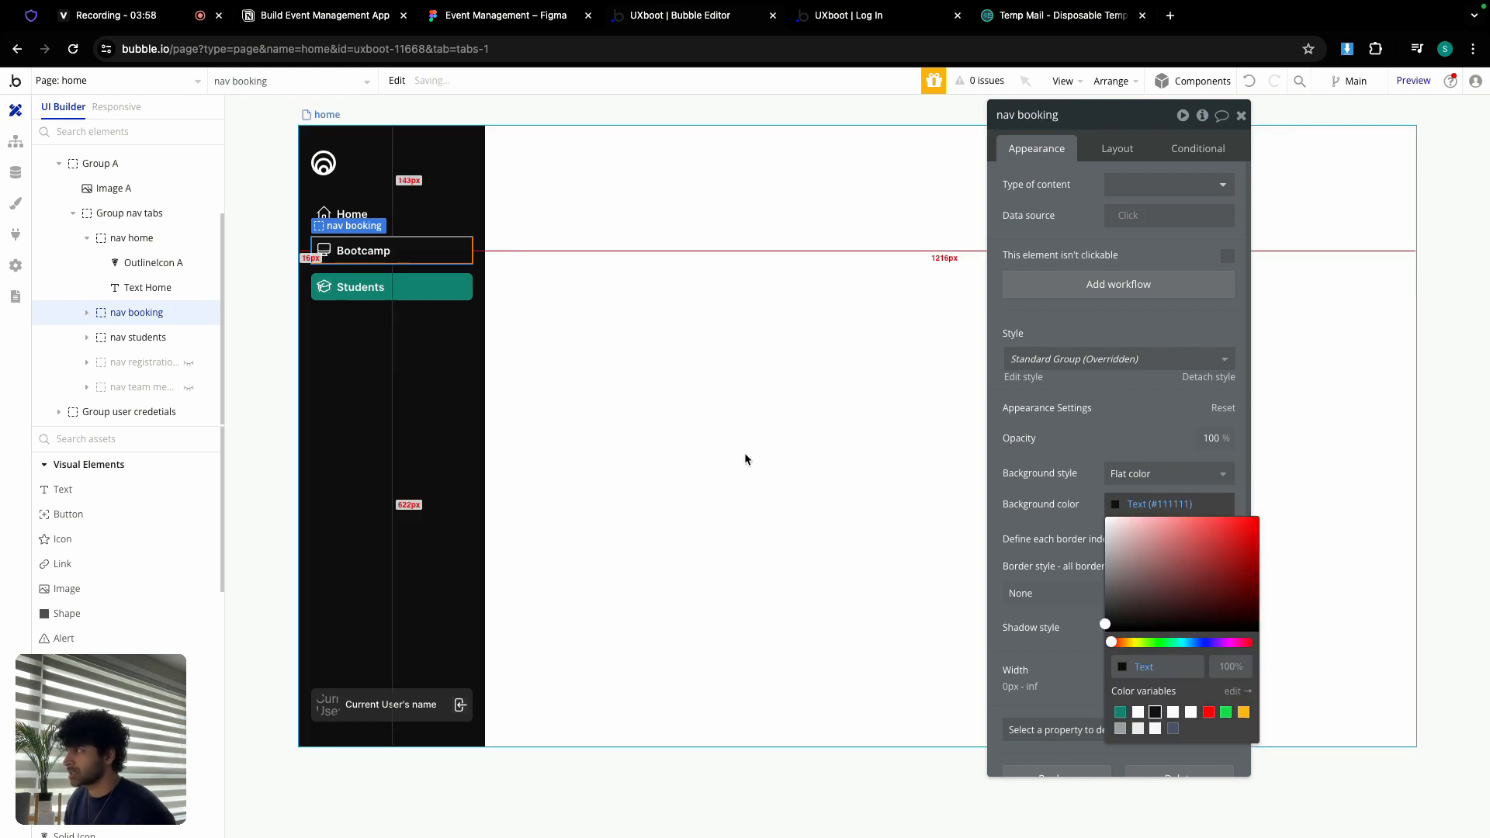
# Step: Relabel the tab 'Booking' and give it the ticket icon
pyautogui.click(458, 250)
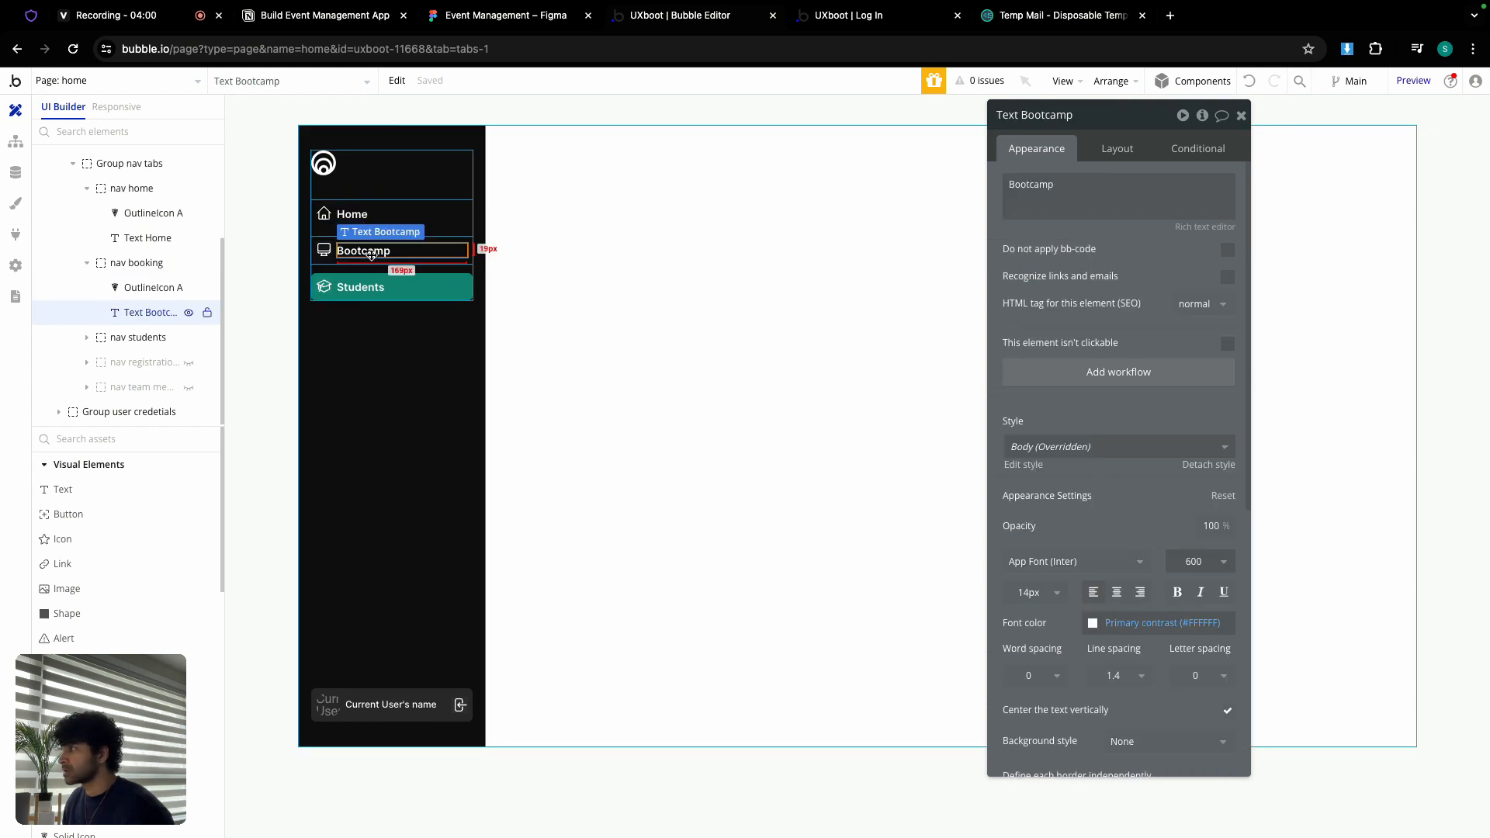
pyautogui.tripleClick(1161, 196)
pyautogui.write('Booking')
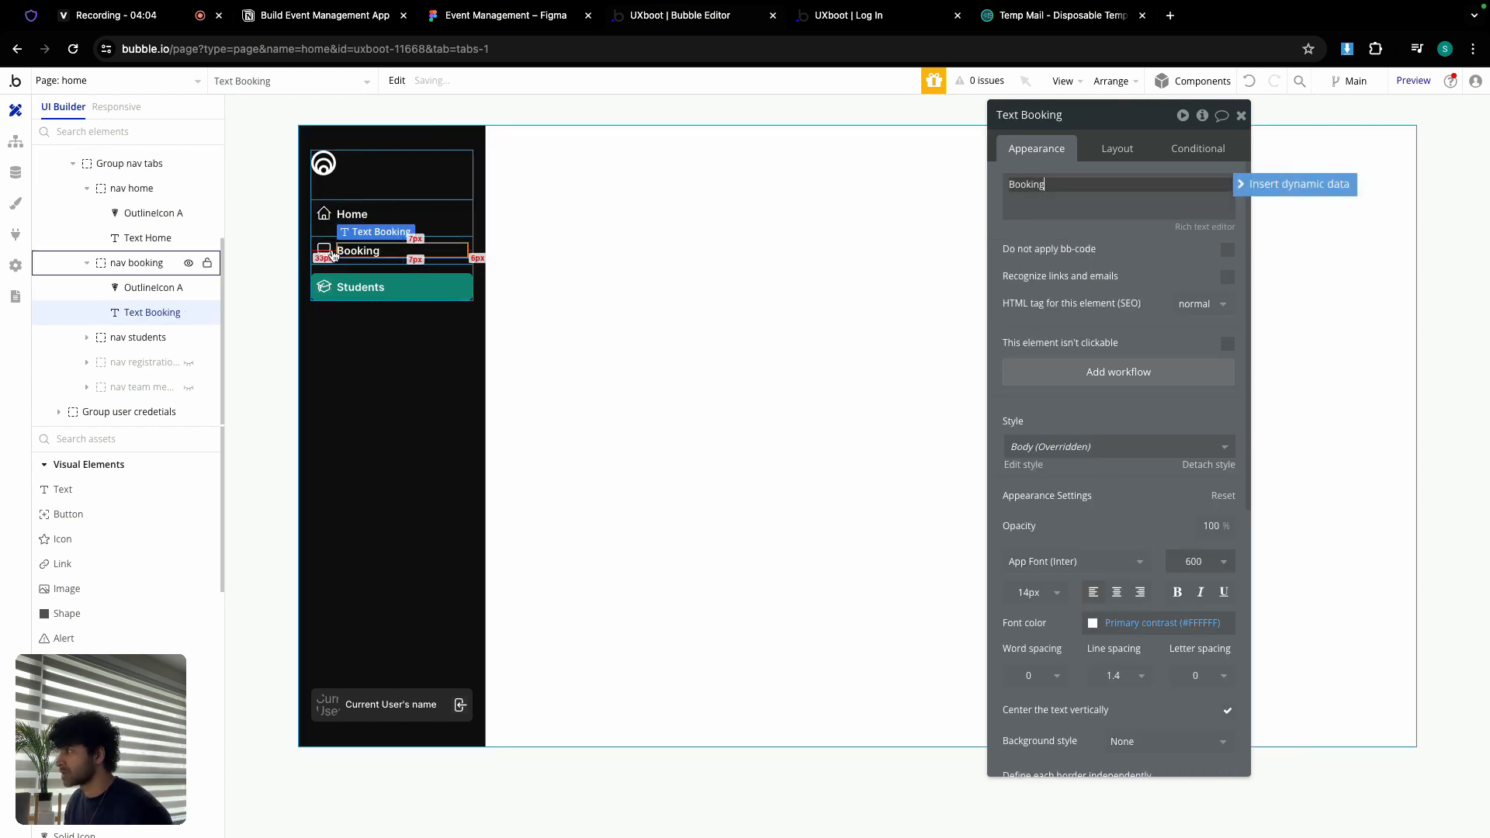
pyautogui.click(195, 287)
pyautogui.click(1133, 208)
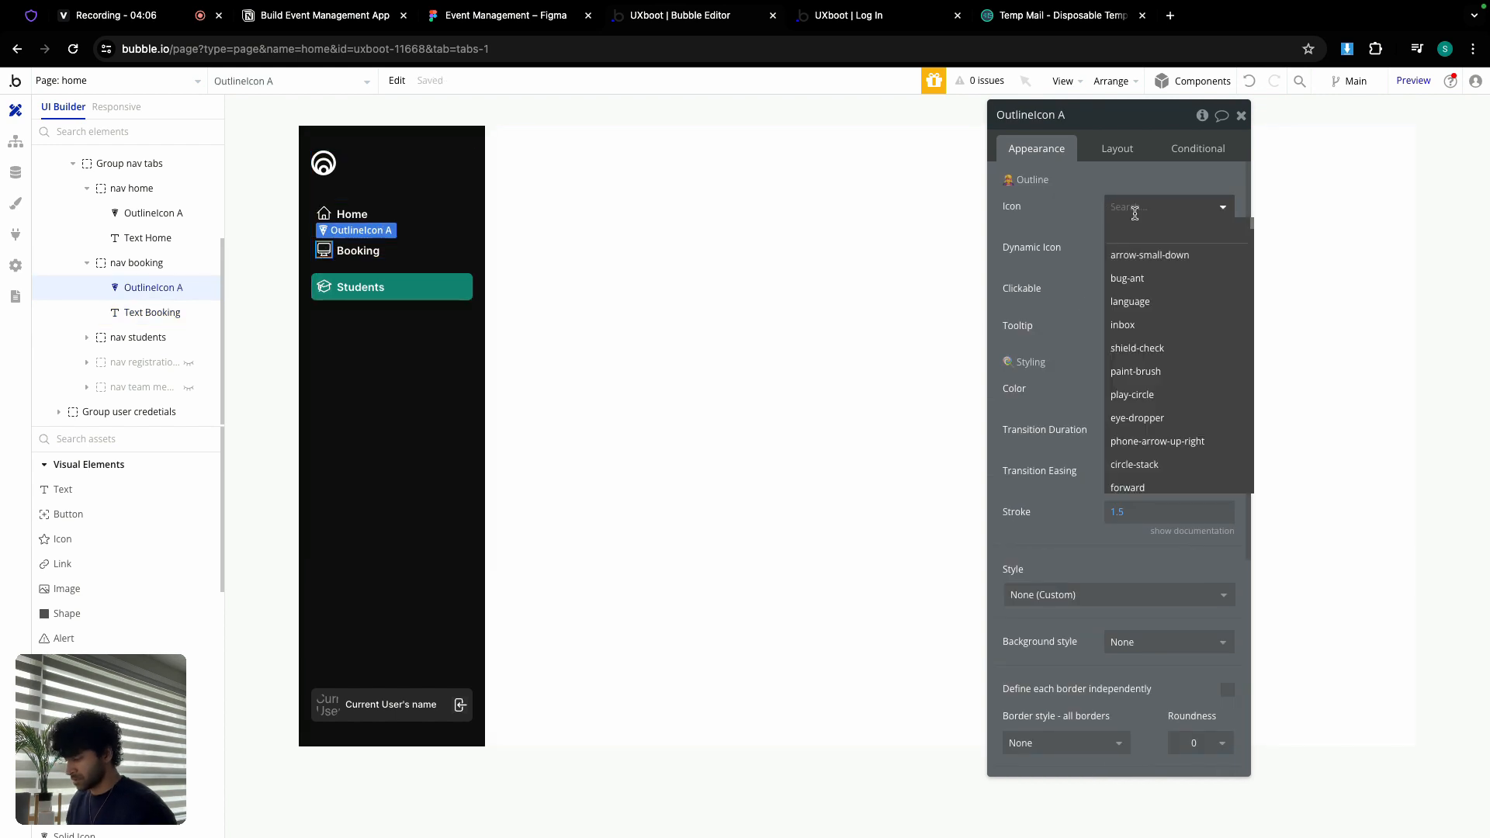
pyautogui.write('tik')
pyautogui.write('ck')
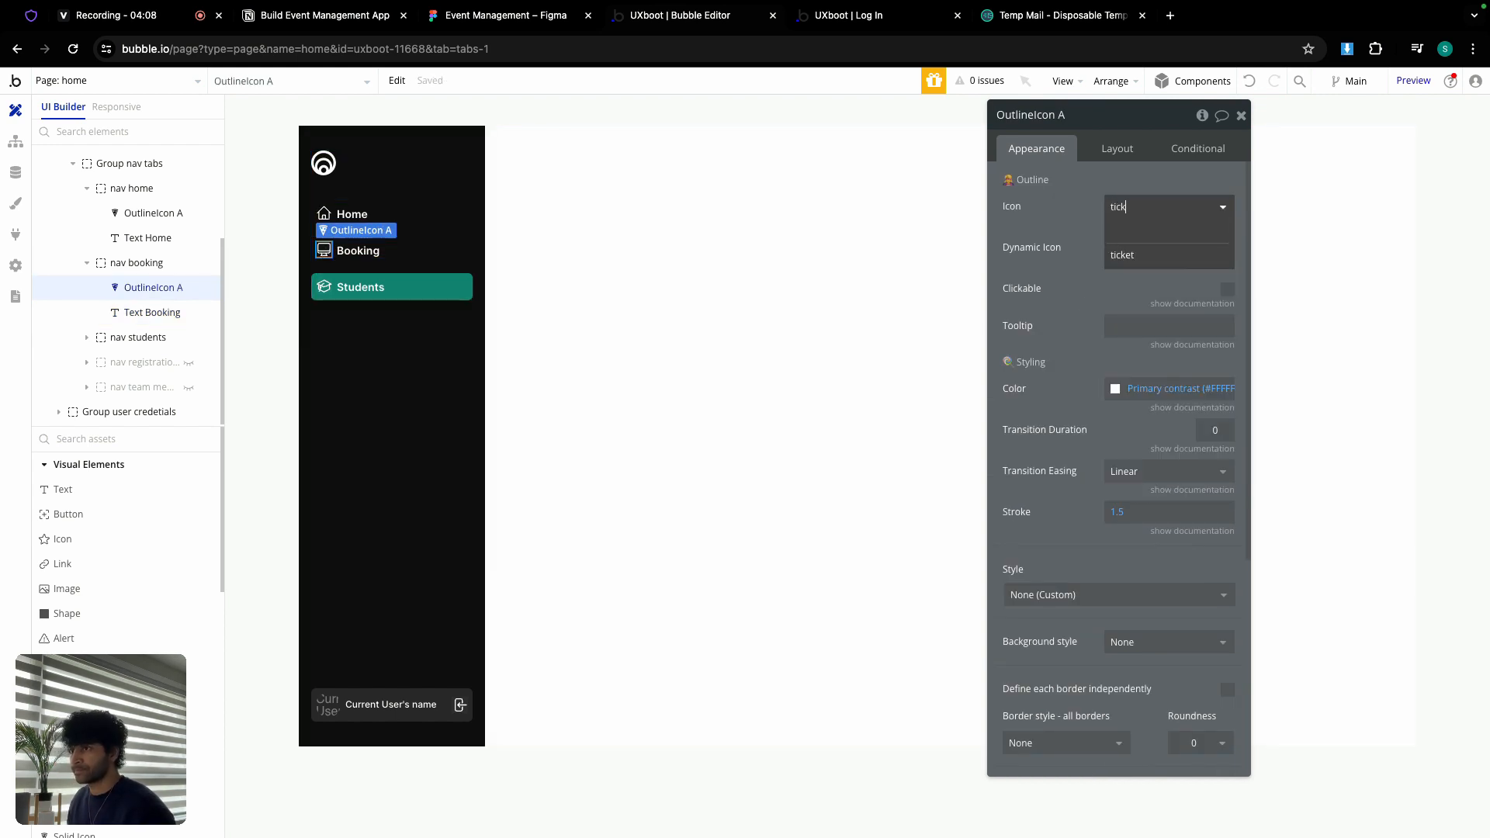
pyautogui.click(1130, 252)
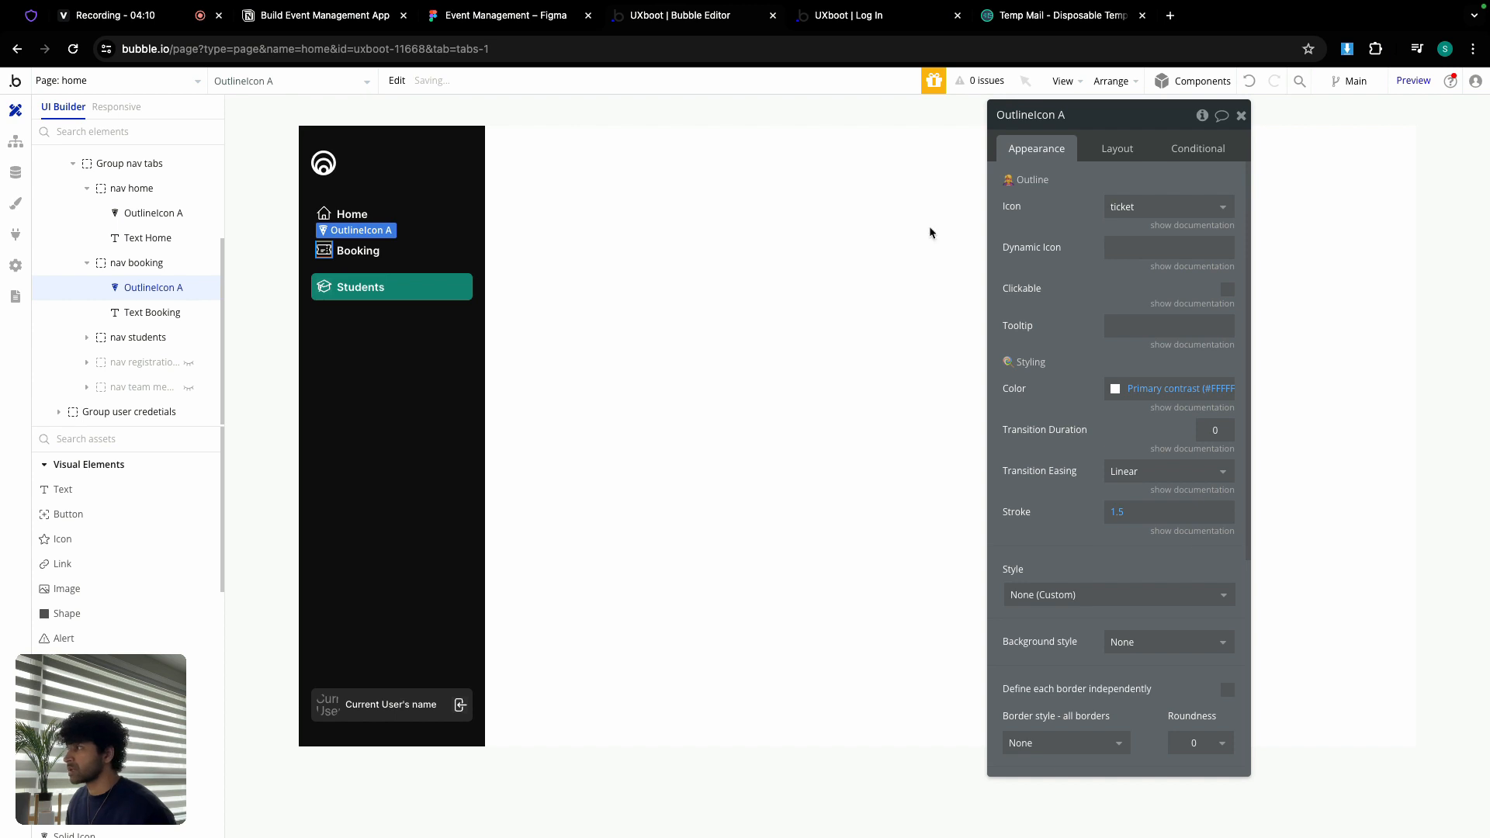
pyautogui.click(442, 263)
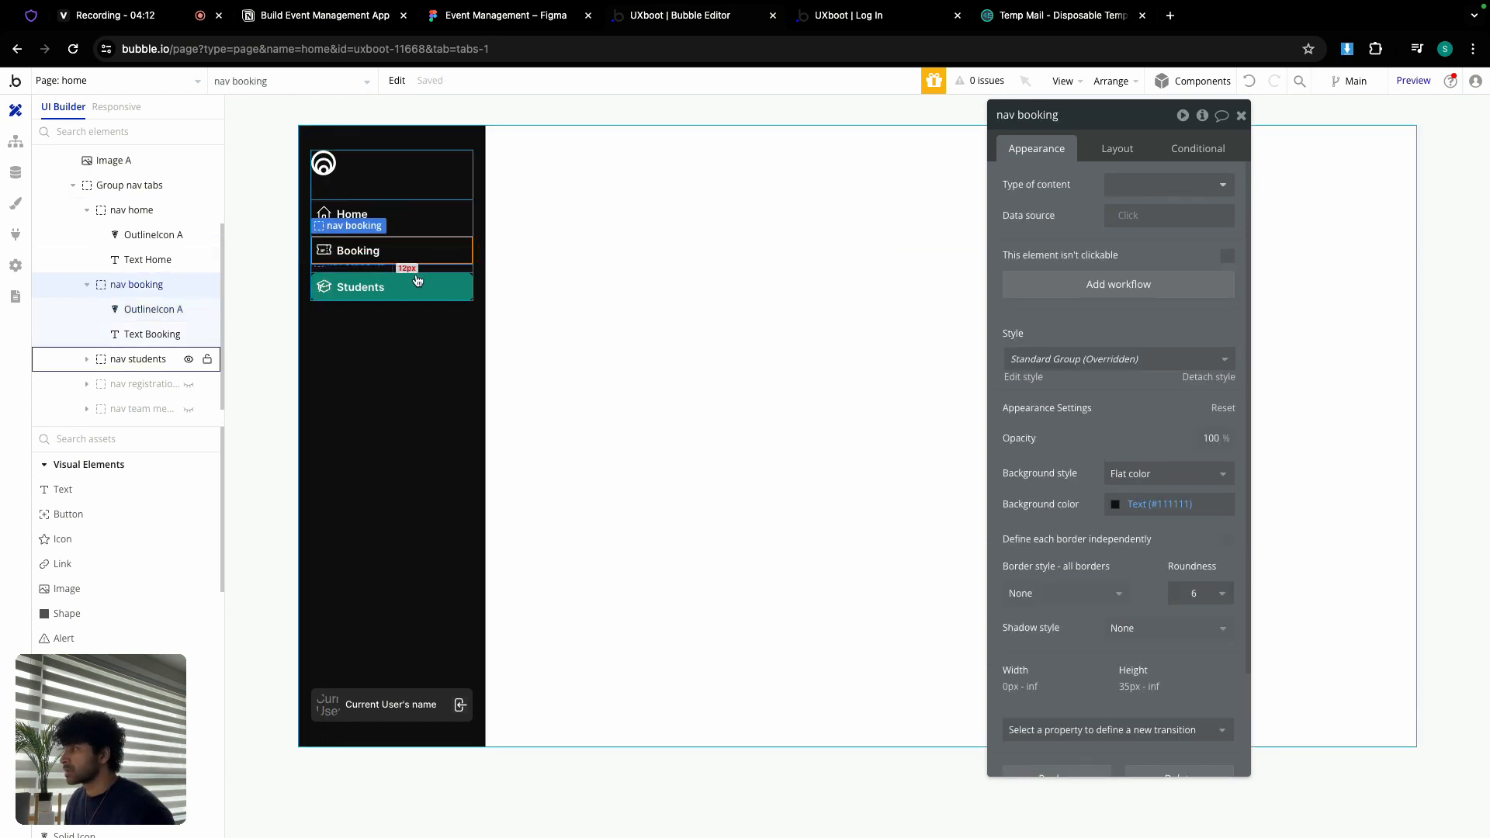
# Step: Drop the Students item's condition, rename it 'nav account' and relabel it 'Account'
pyautogui.click(416, 278)
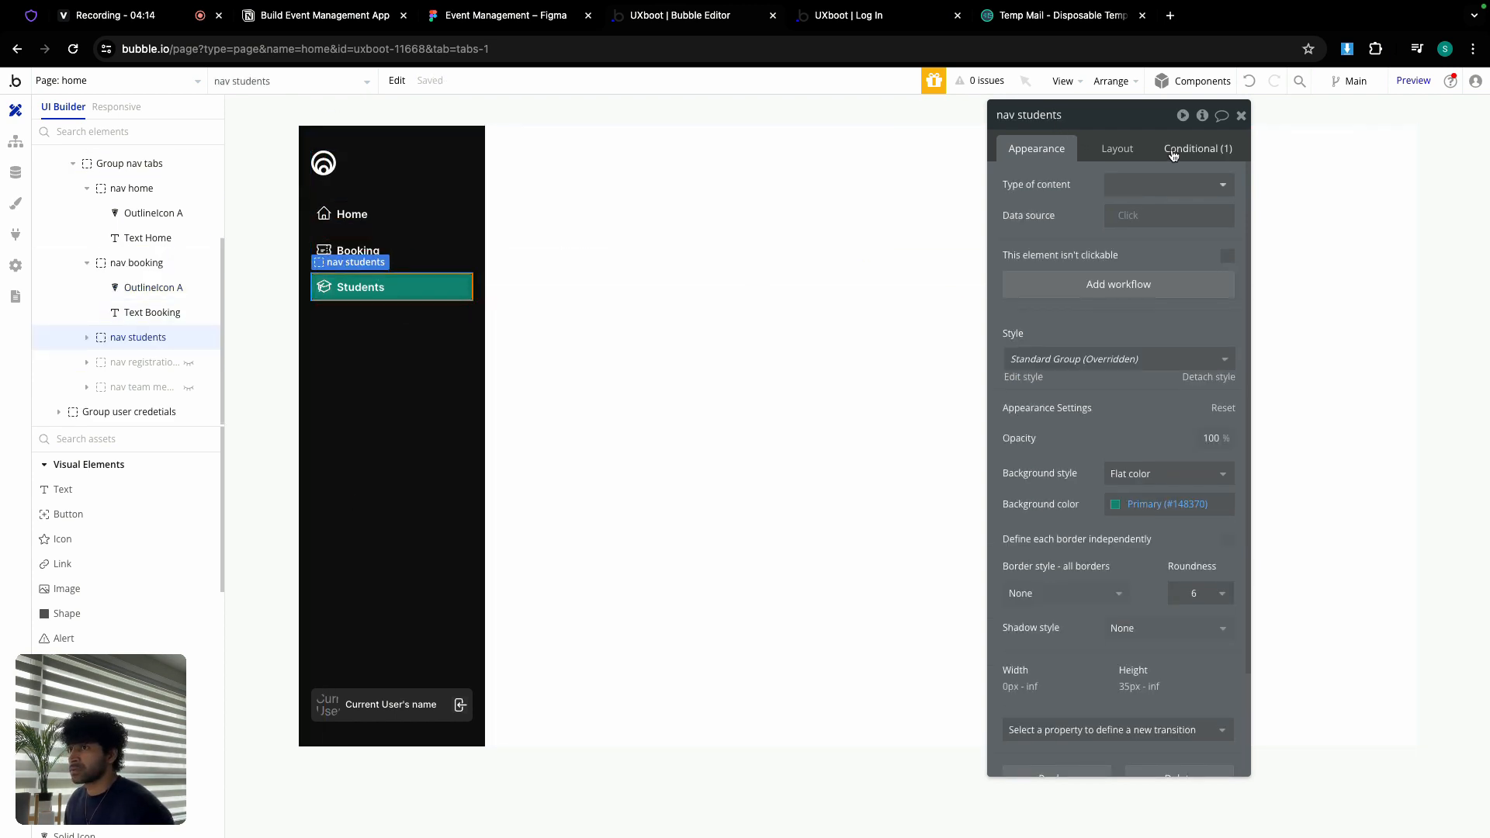
pyautogui.click(1198, 148)
pyautogui.click(1195, 175)
pyautogui.doubleClick(1048, 114)
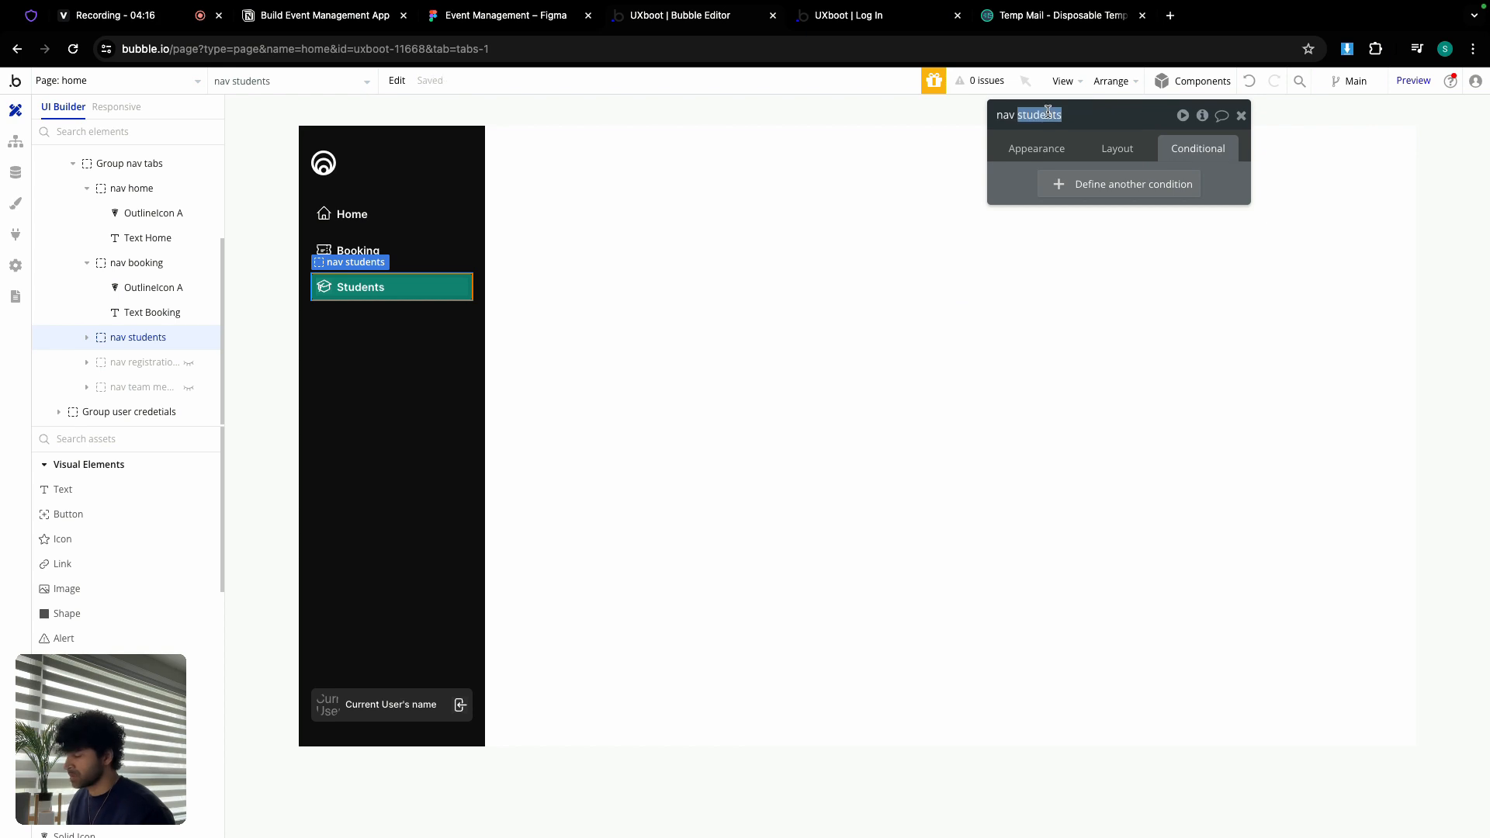
pyautogui.write('acco')
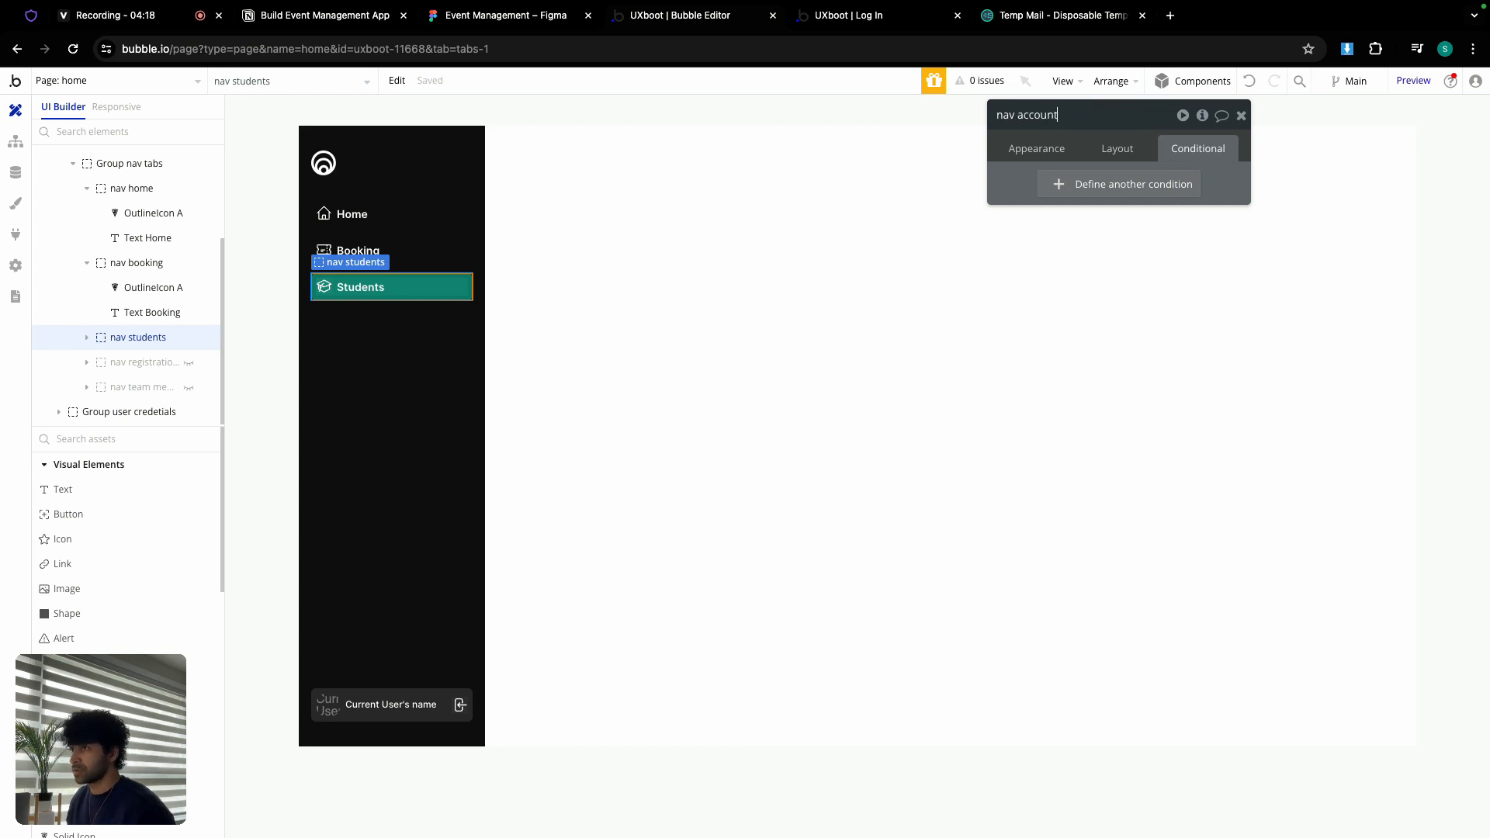
pyautogui.write('unt')
pyautogui.click(381, 287)
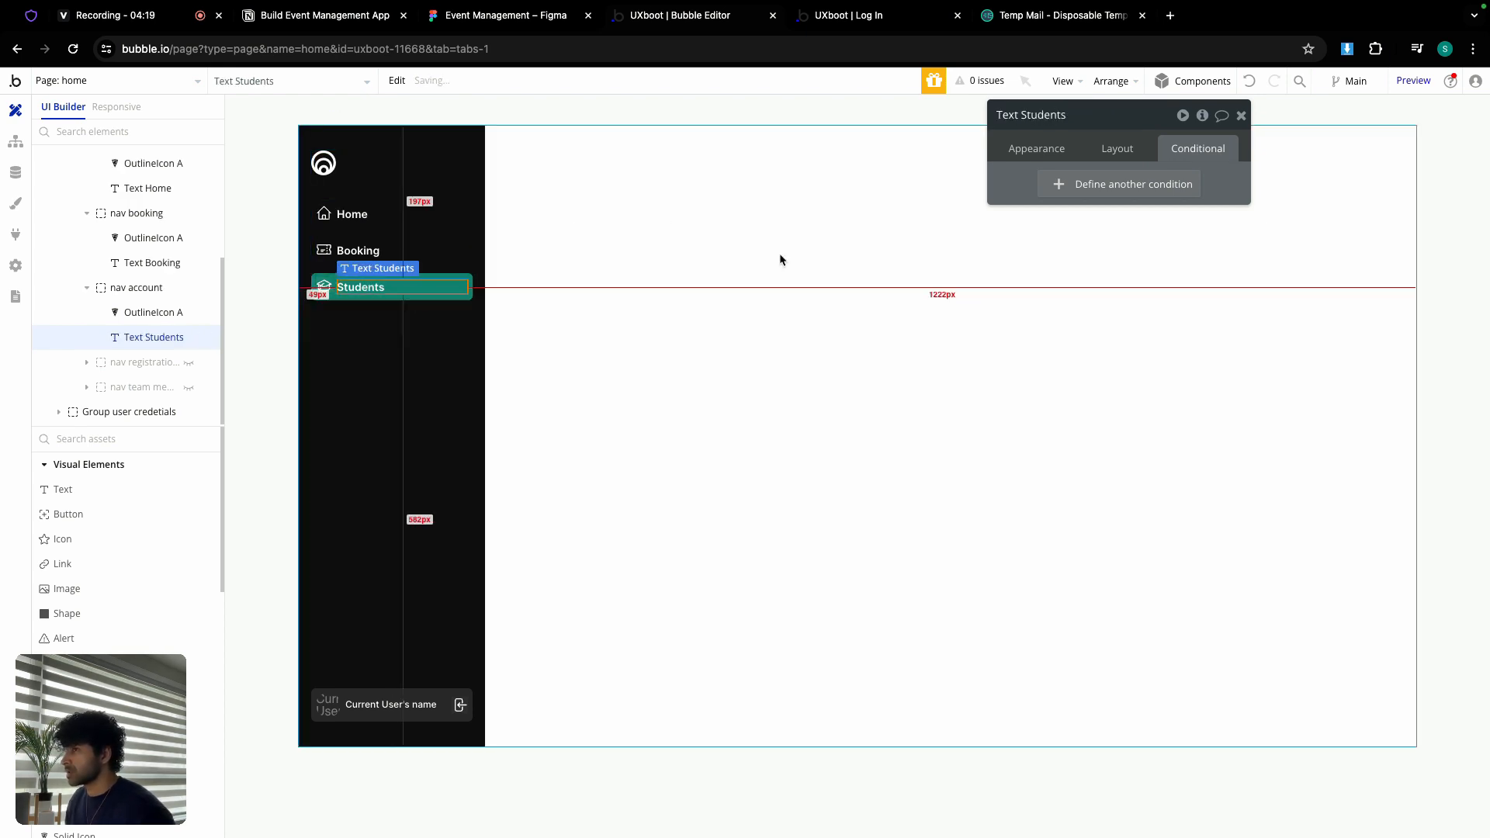
pyautogui.click(1060, 148)
pyautogui.doubleClick(1091, 183)
pyautogui.write('Account')
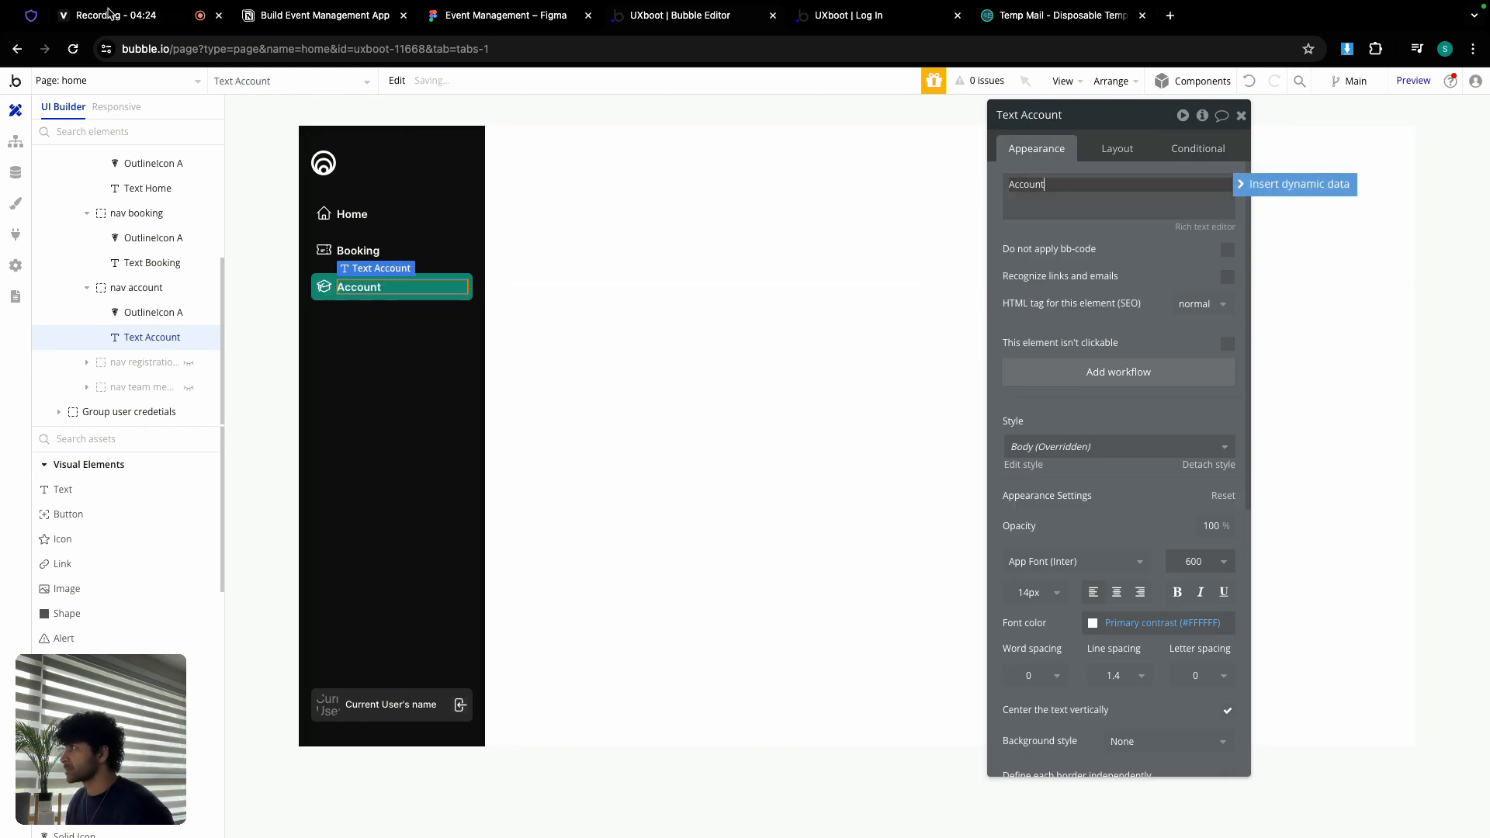
# Step: Search Heroicons for 'gear' and copy the cog-6-tooth icon name
pyautogui.click(25, 17)
pyautogui.tripleClick(449, 397)
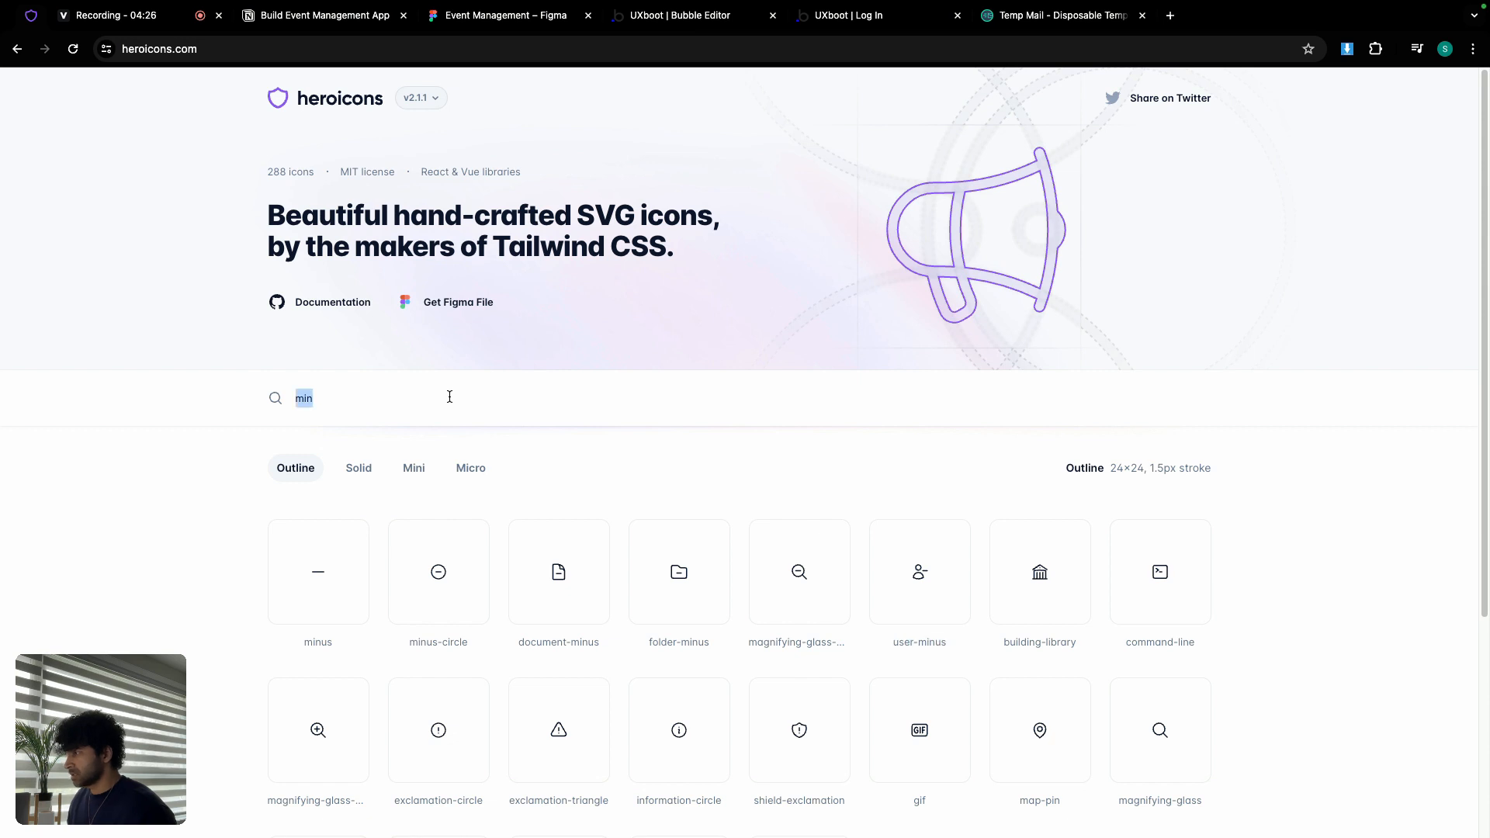
pyautogui.write('gear')
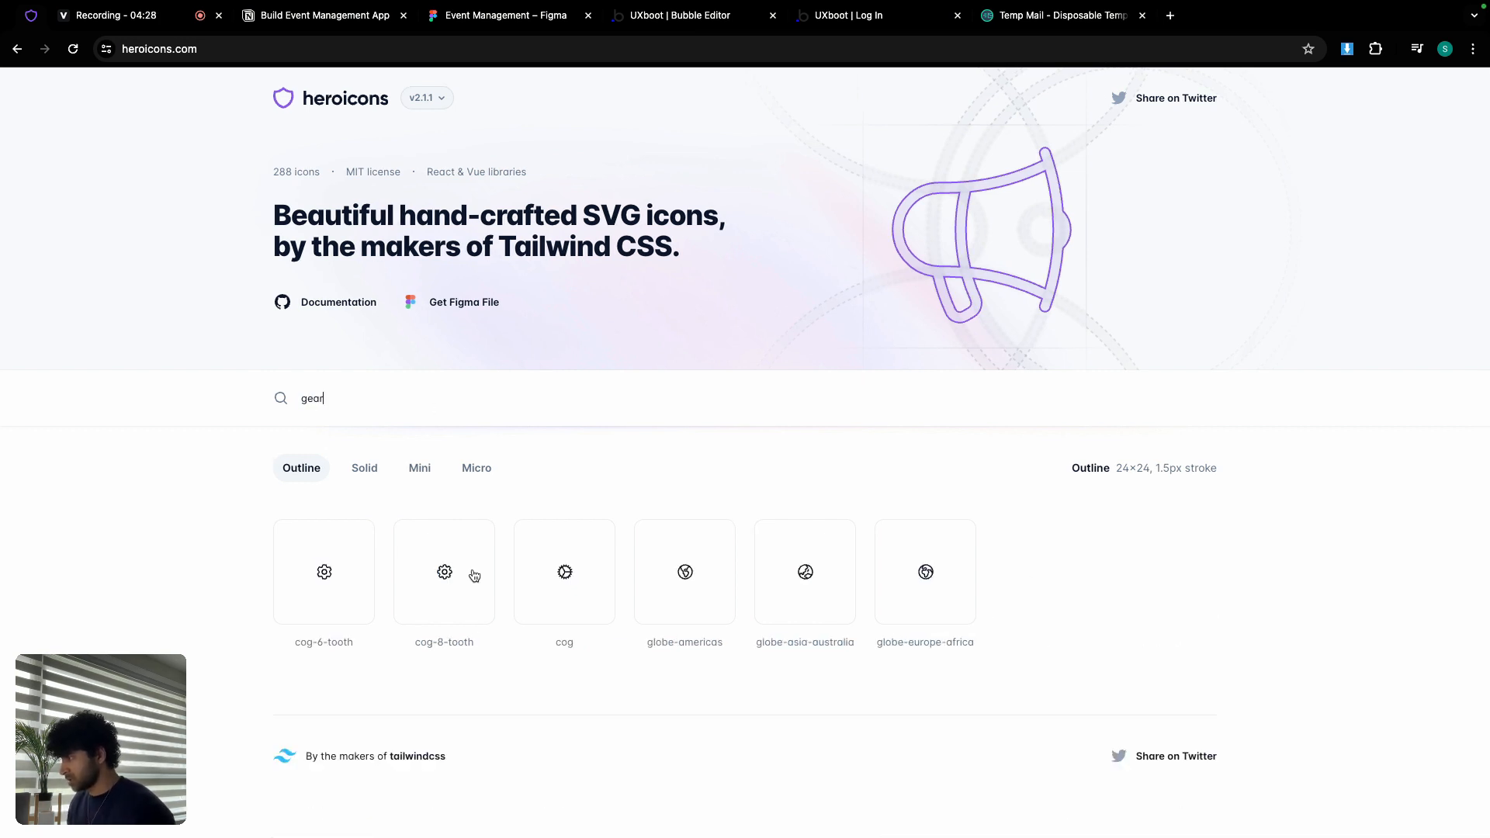
pyautogui.tripleClick(331, 645)
pyautogui.hotkey('ctrl', 'c')
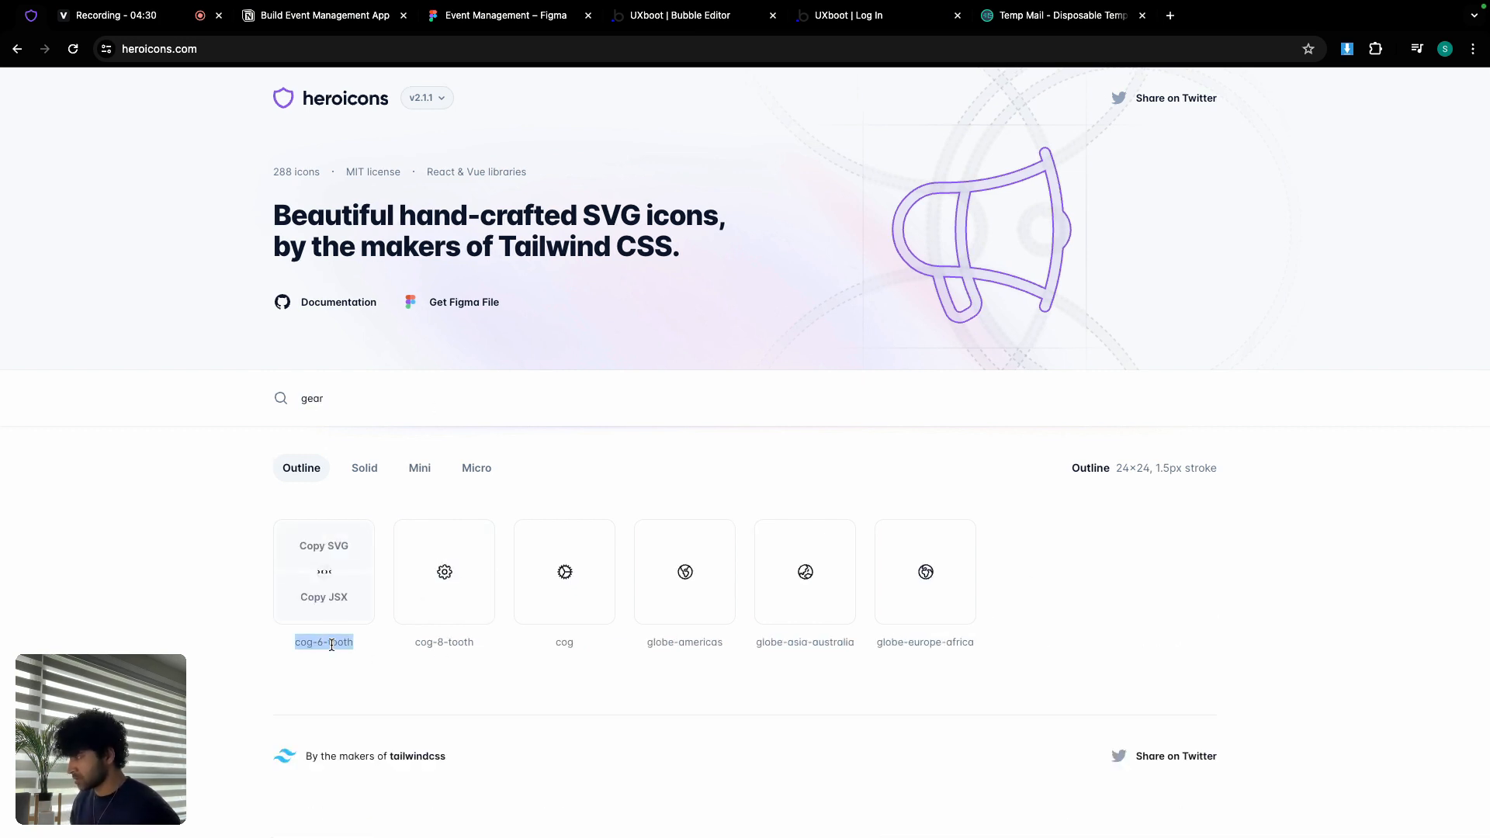
pyautogui.click(676, 17)
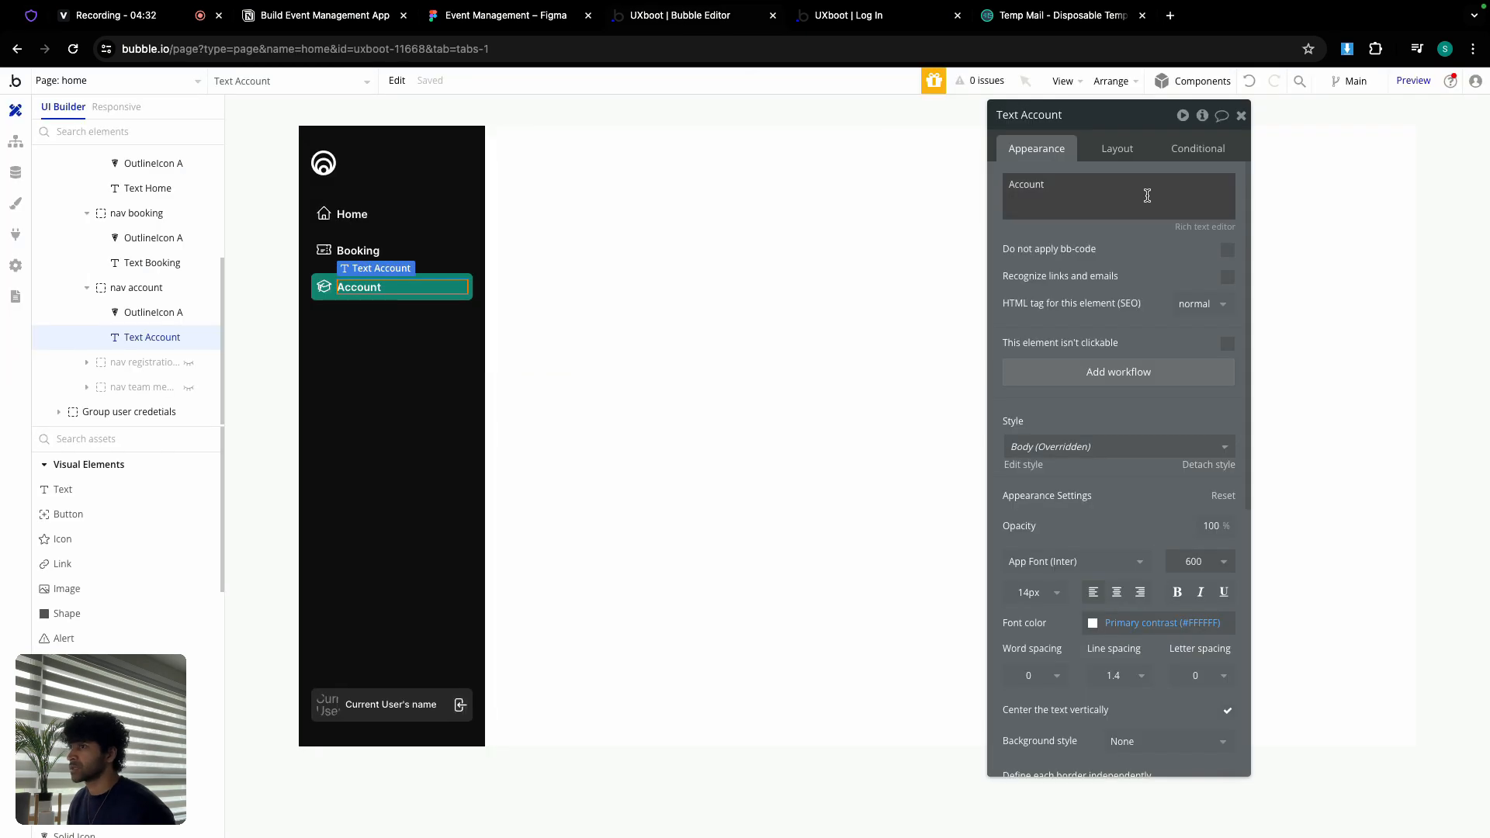
# Step: Give the Account tab's icon the cog-6-tooth gear
pyautogui.click(325, 294)
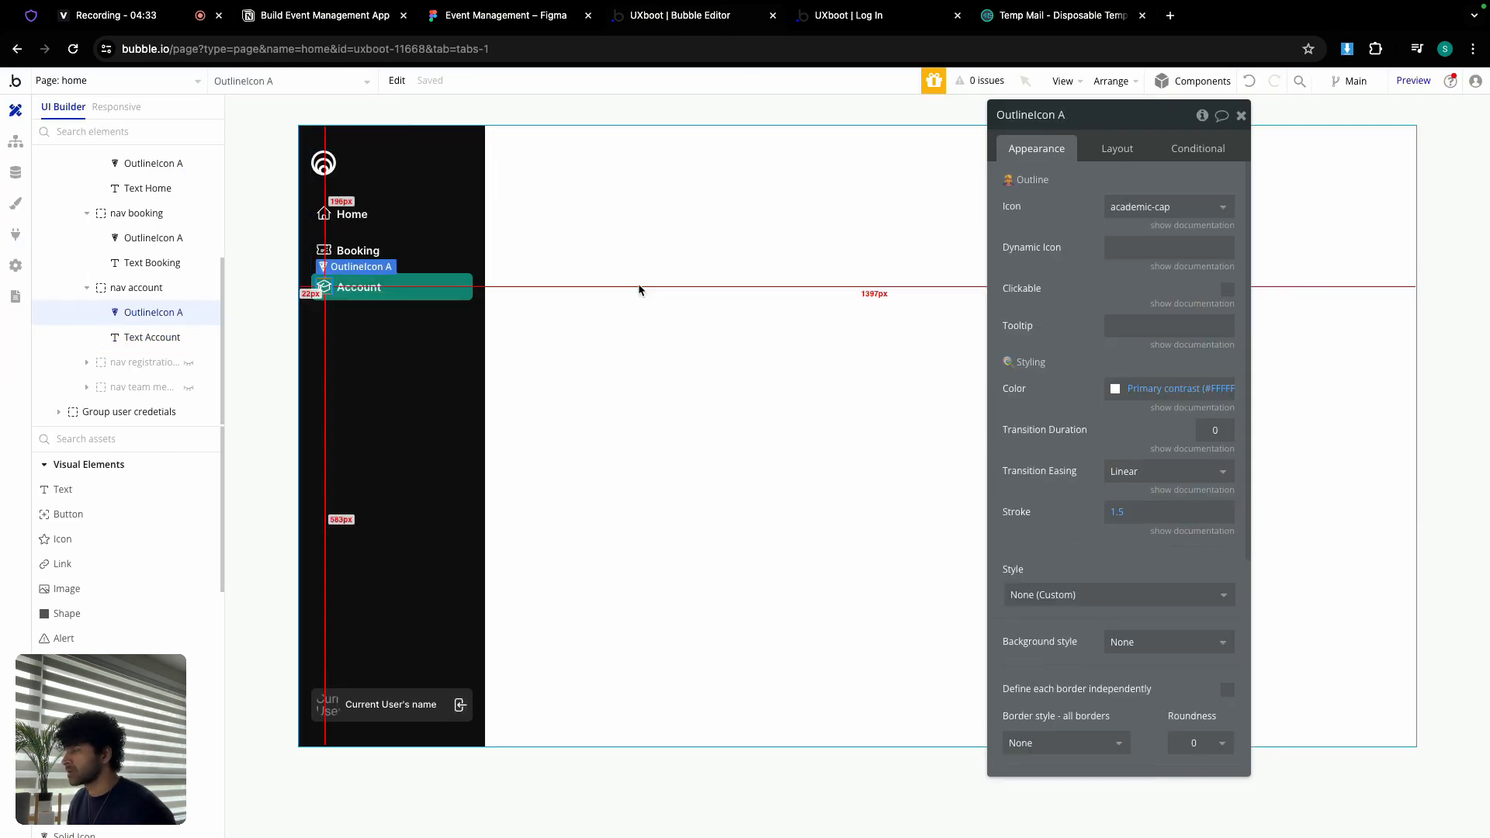
pyautogui.click(1164, 206)
pyautogui.hotkey('ctrl', 'v')
pyautogui.click(1156, 258)
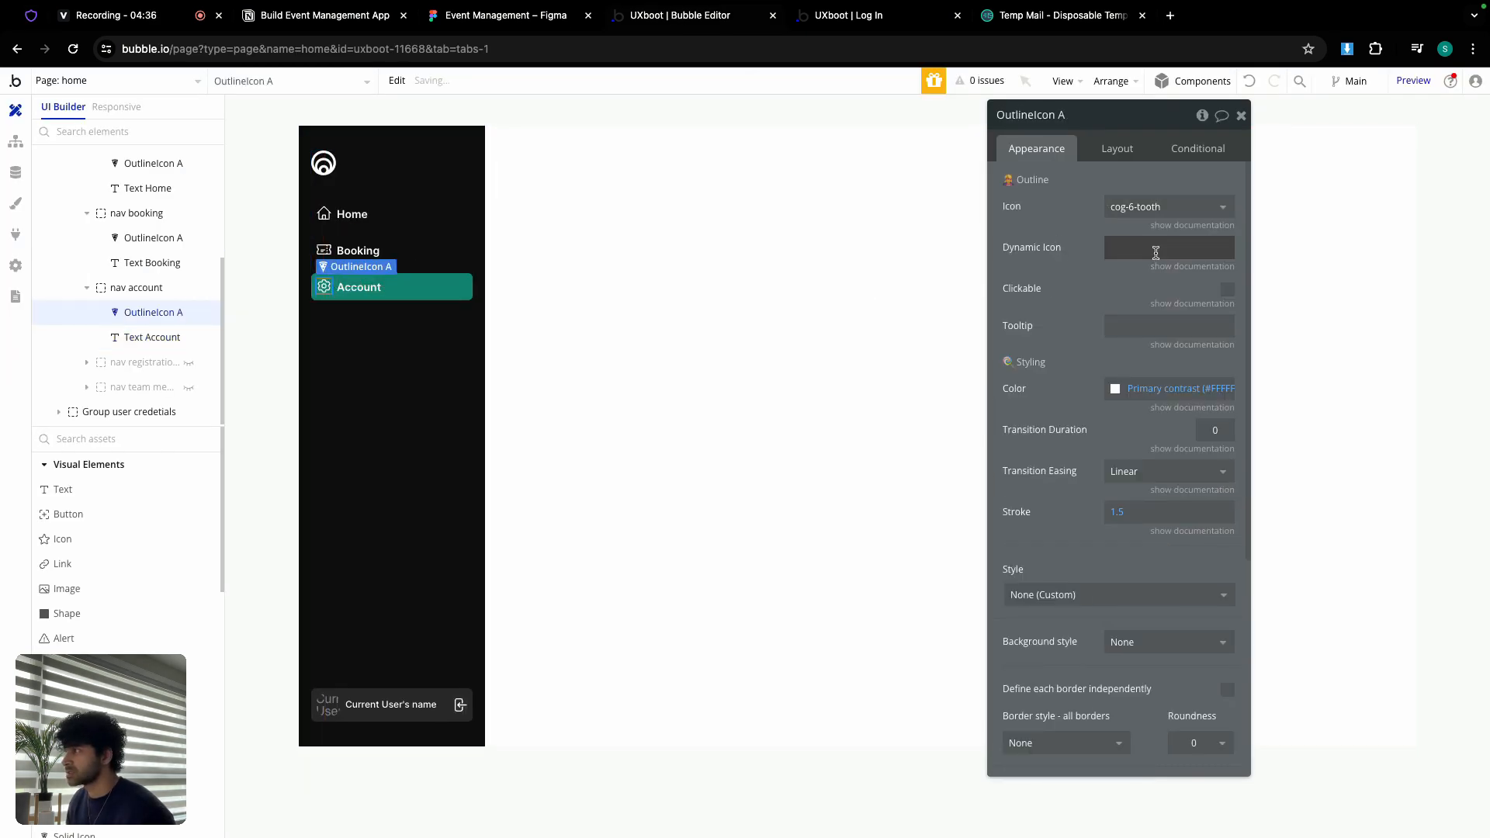
# Step: Set the nav account background color to Text (#111111)
pyautogui.click(425, 297)
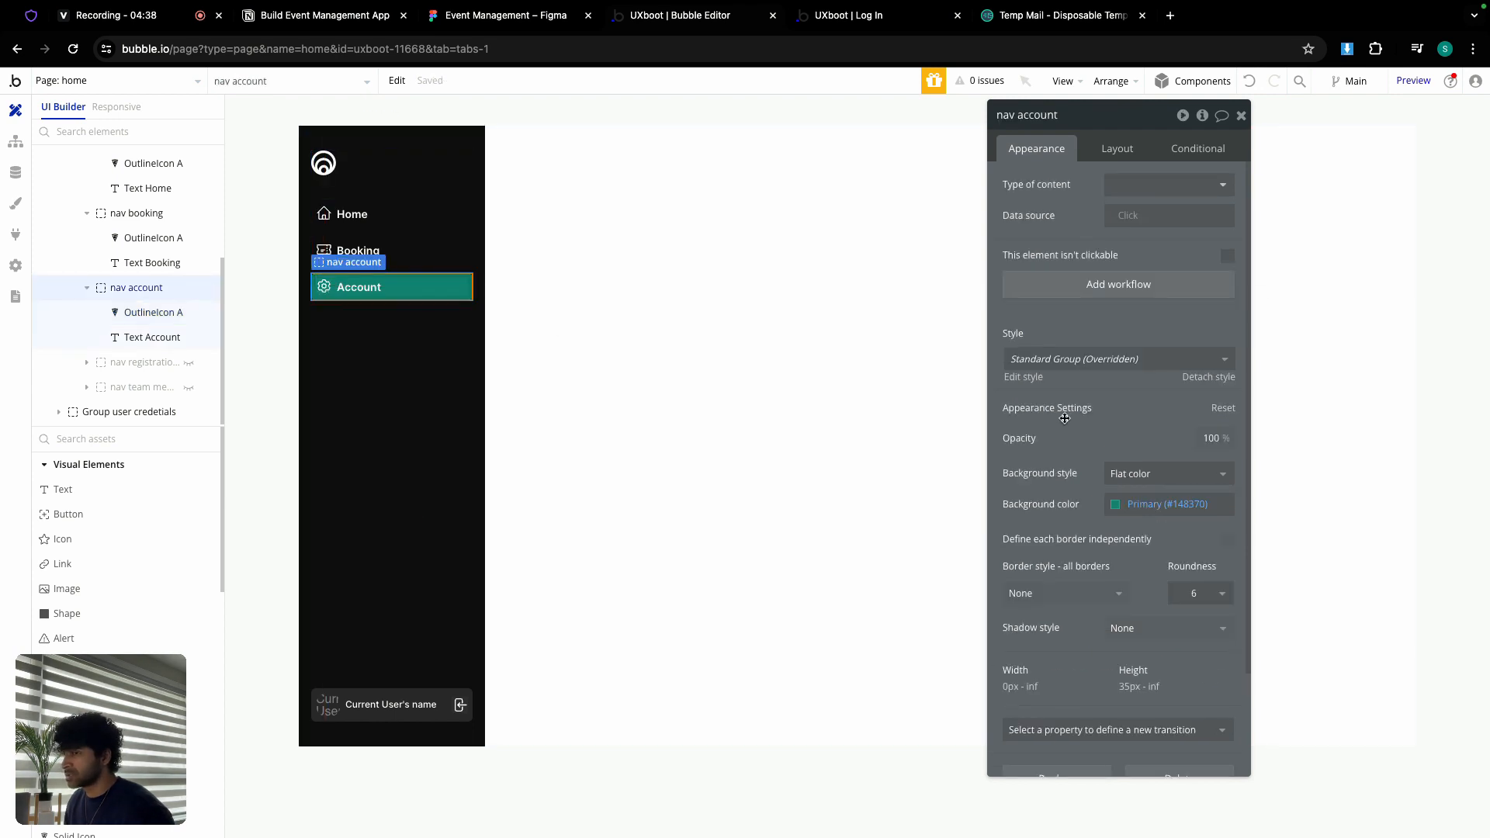
pyautogui.click(1164, 504)
pyautogui.click(1157, 713)
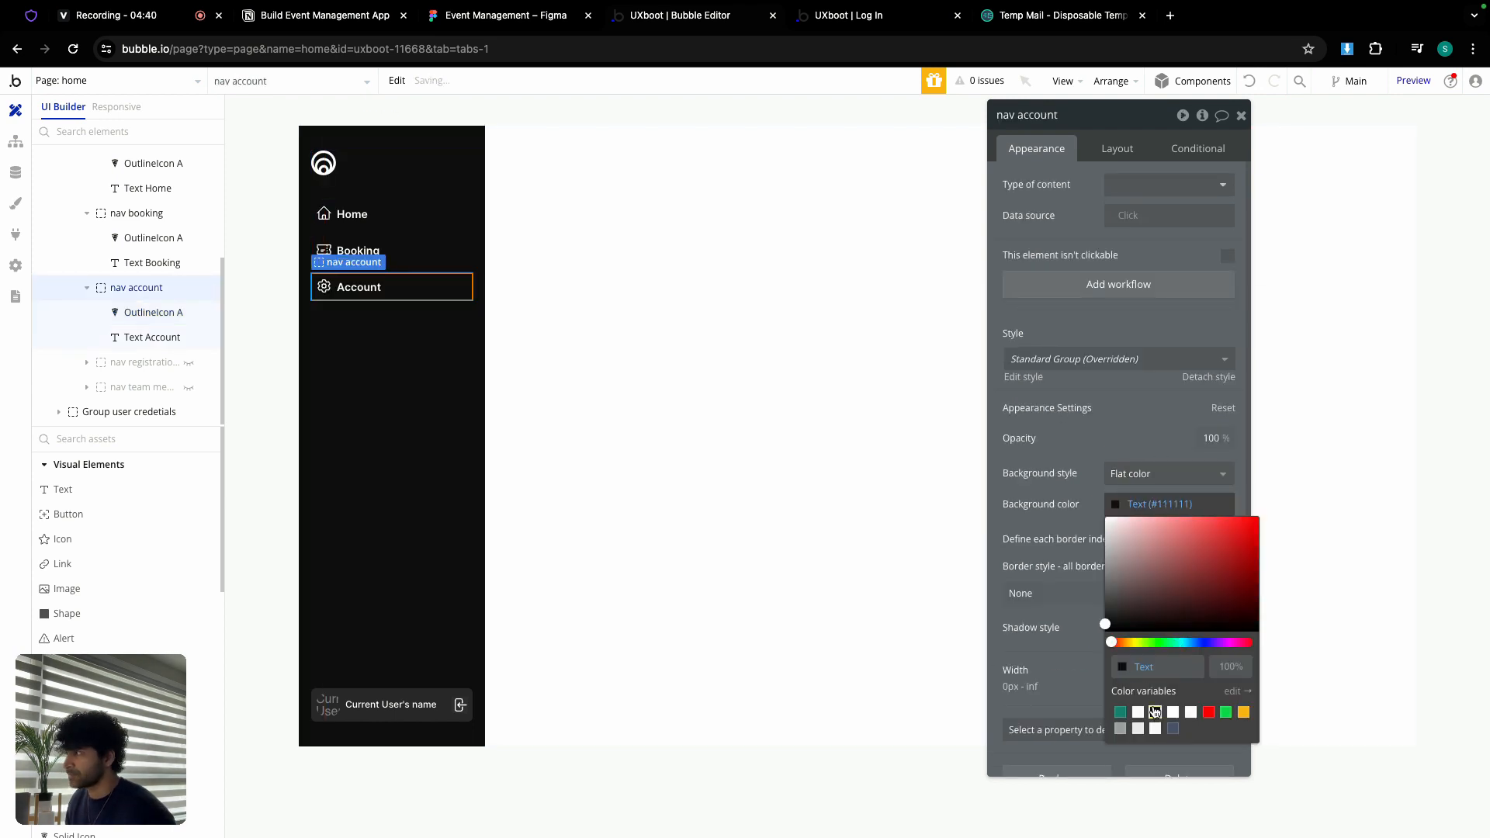
# Step: Inspect the Group nav tabs children in the element tree, selecting nav home and nav booking
pyautogui.click(396, 228)
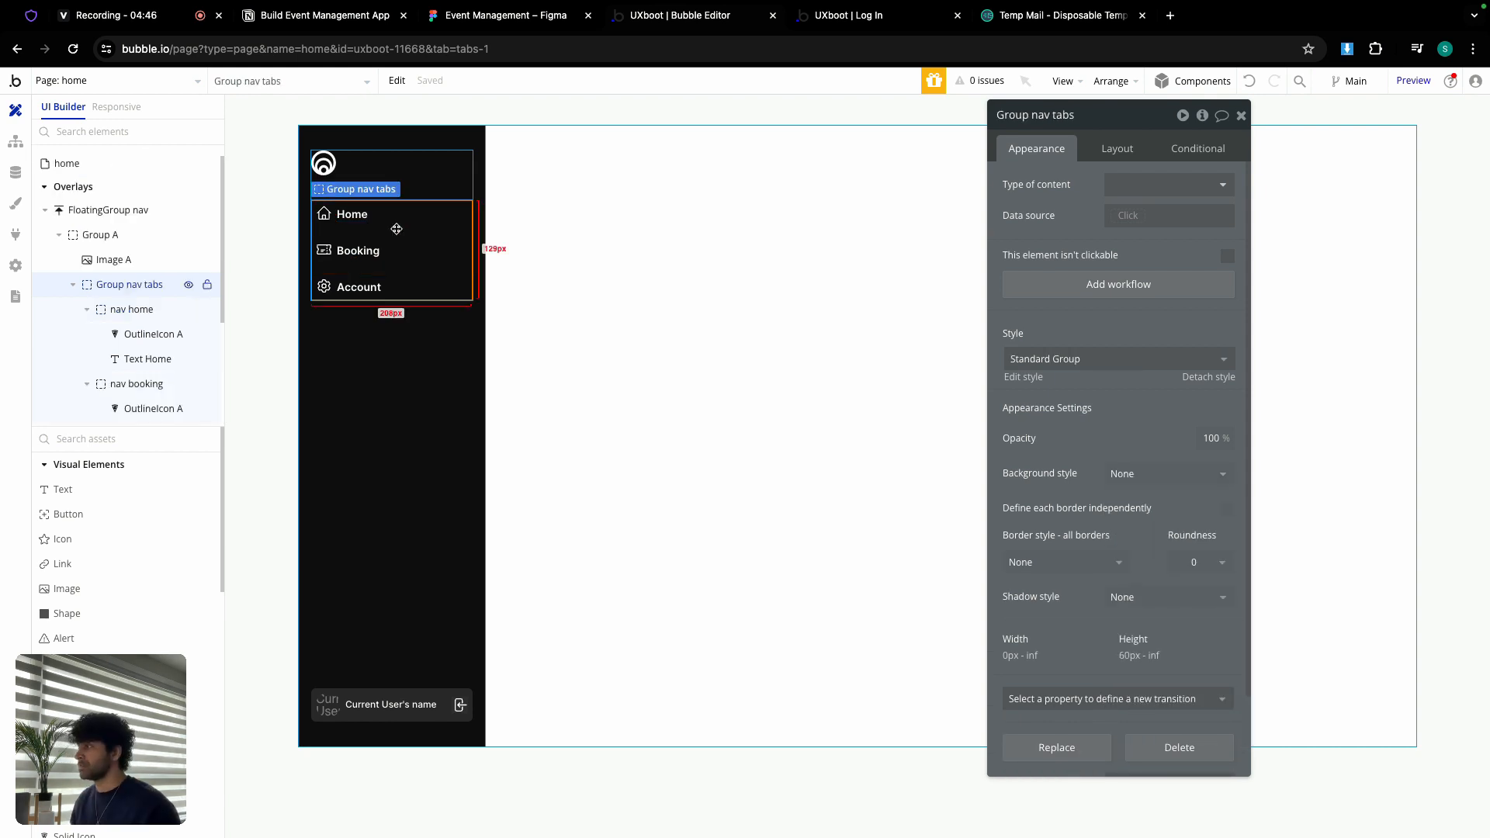
pyautogui.click(73, 286)
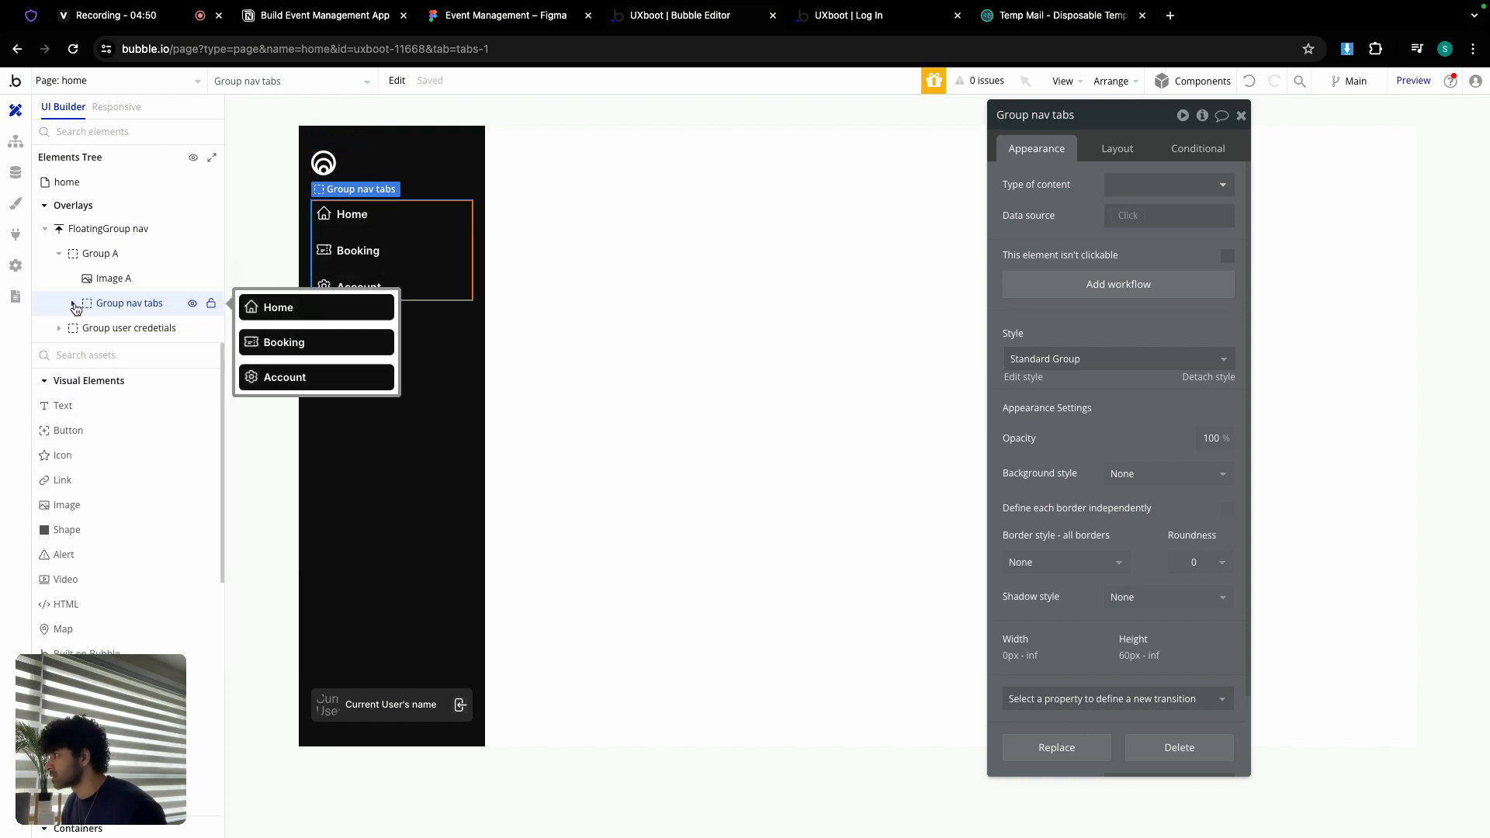
pyautogui.click(73, 304)
pyautogui.click(86, 329)
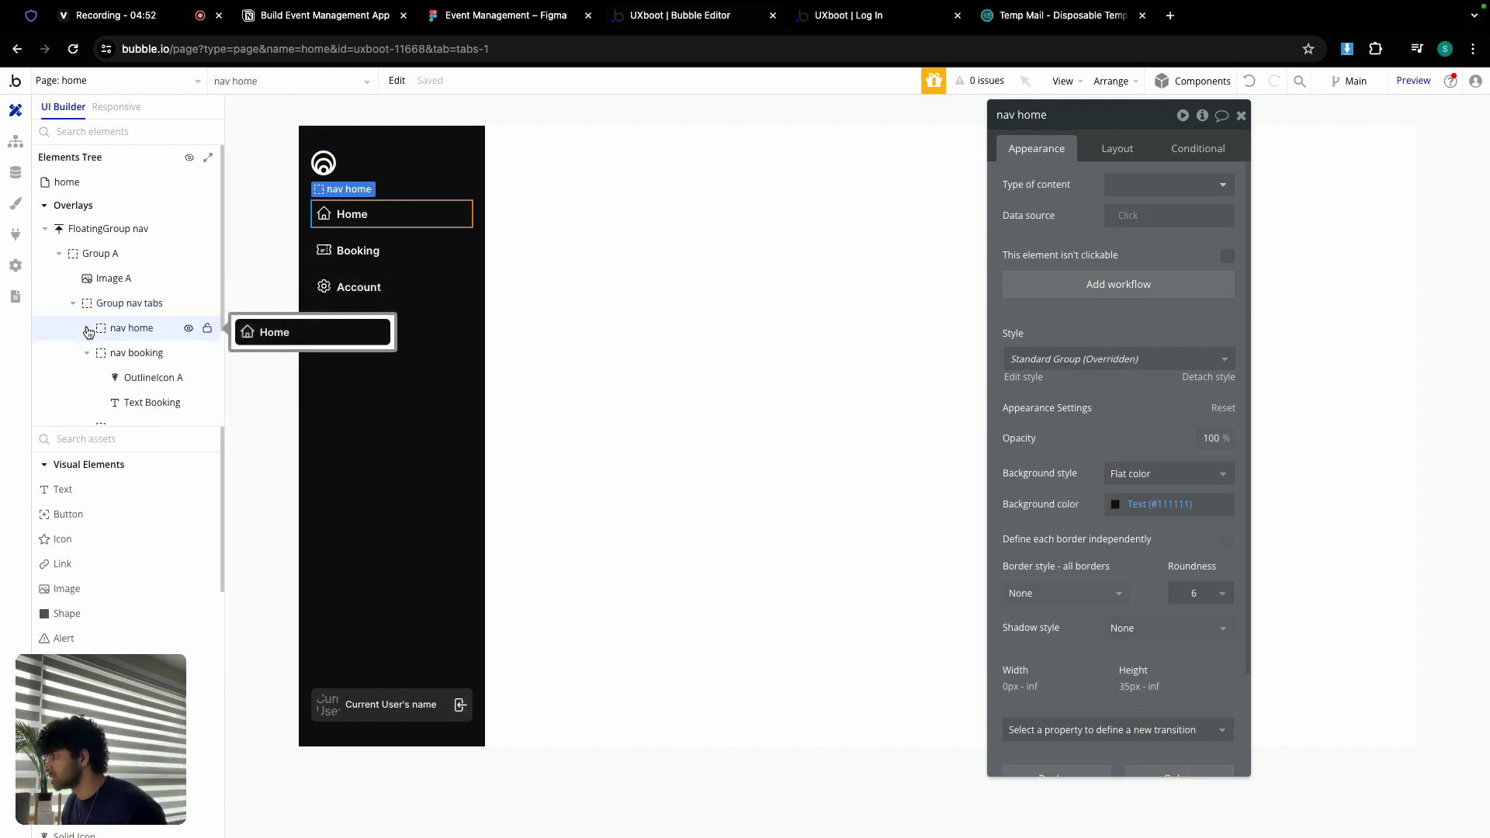
pyautogui.click(87, 353)
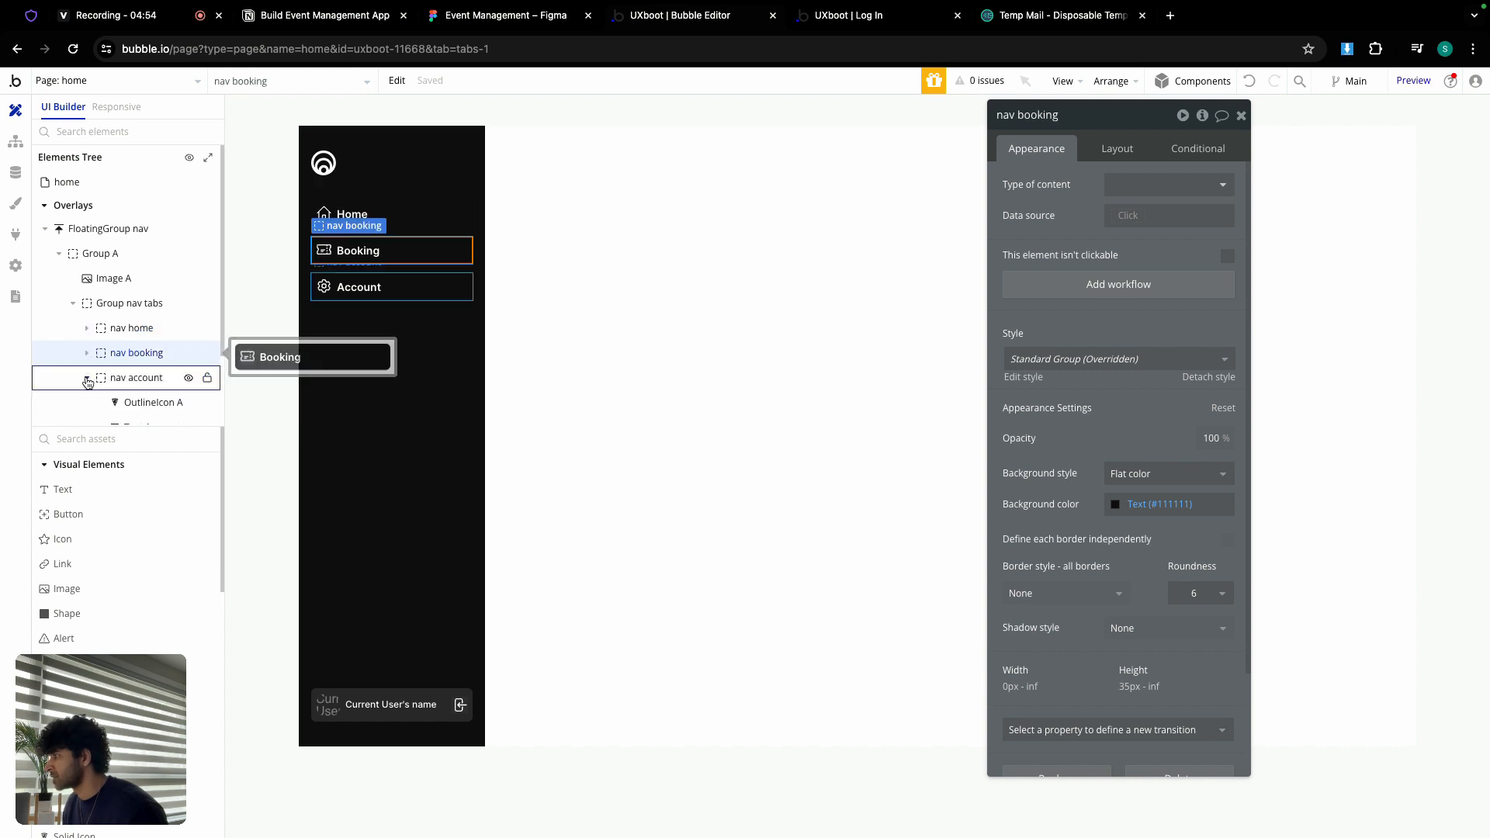
# Step: Unhide the nav registrations and nav team member elements in the element tree
pyautogui.click(87, 380)
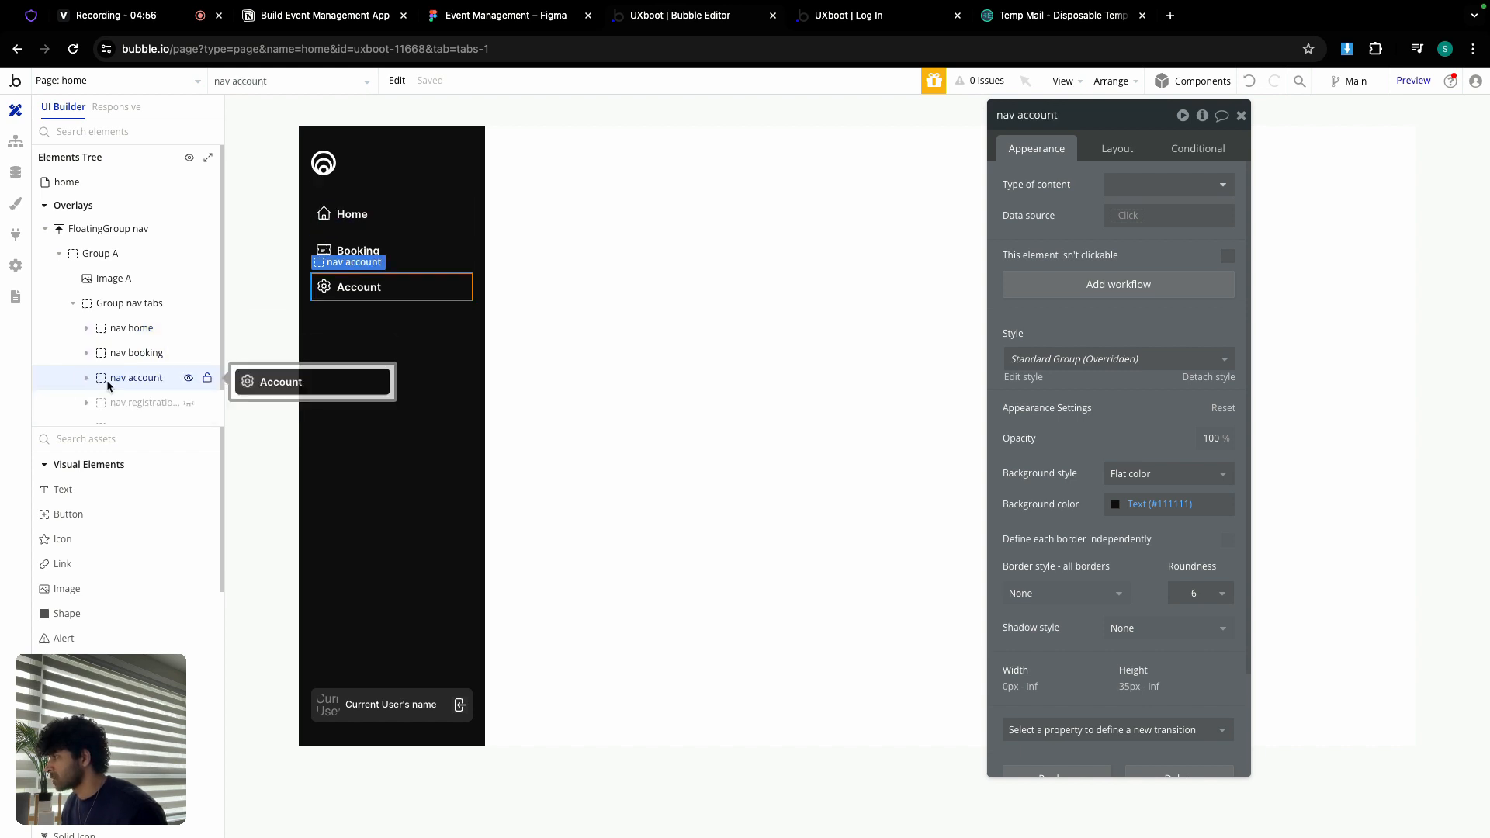
pyautogui.click(189, 381)
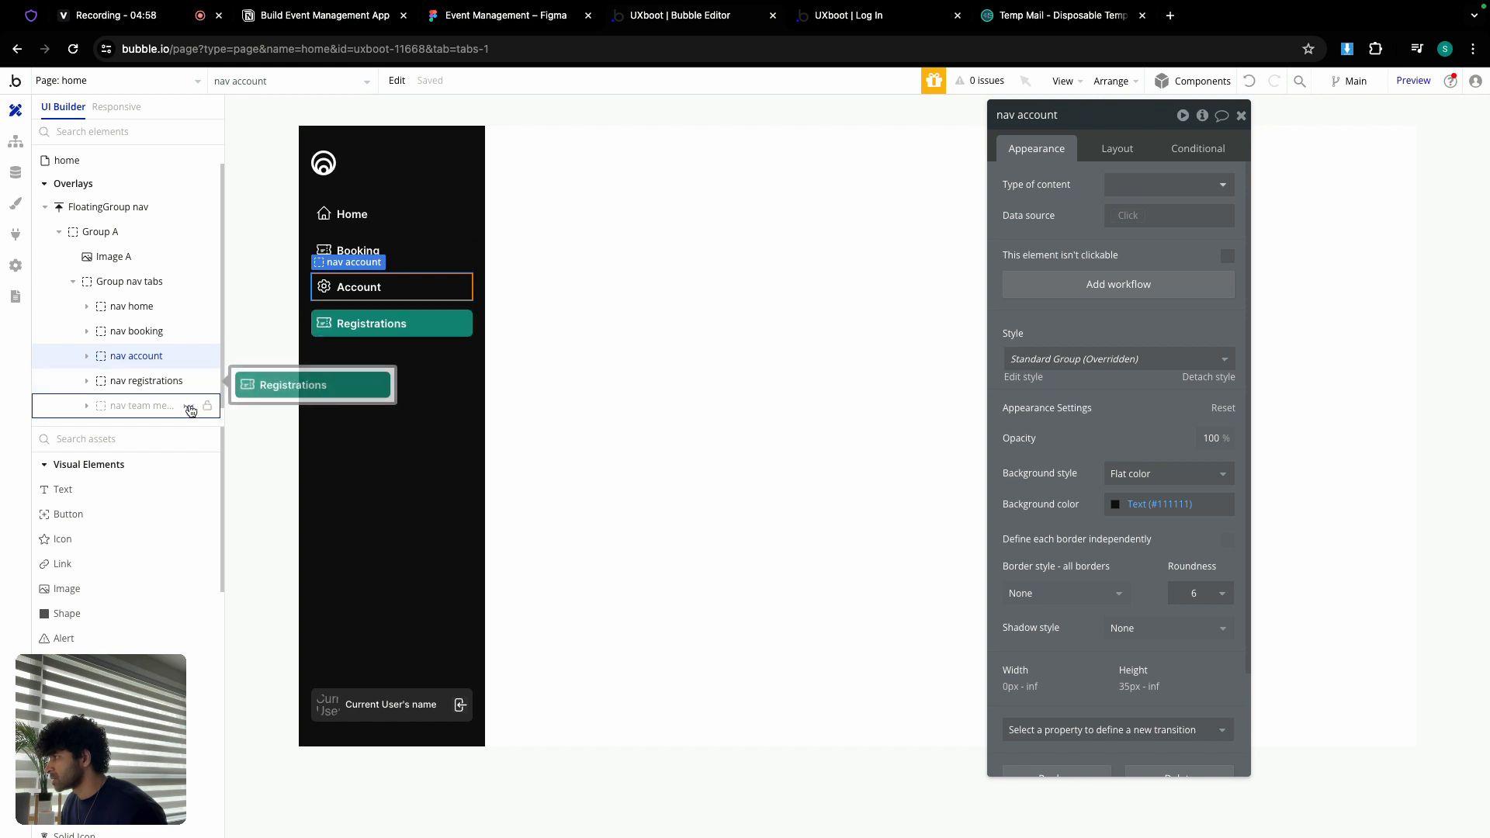
pyautogui.click(188, 406)
# Step: Delete the Registrations and Team Members nav items from the canvas
pyautogui.click(342, 334)
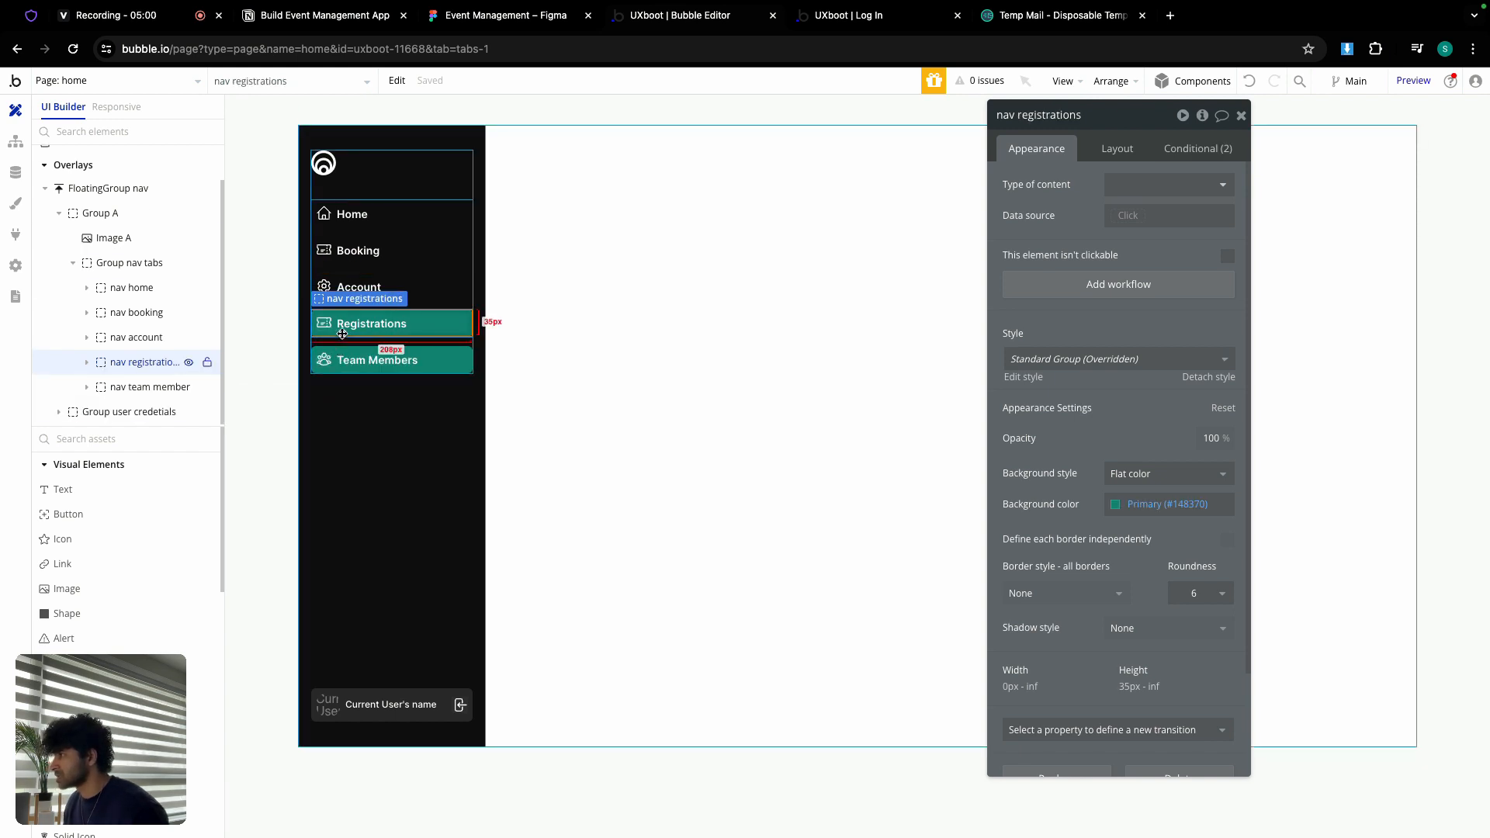
pyautogui.press('Delete')
pyautogui.click(342, 335)
pyautogui.press('Delete')
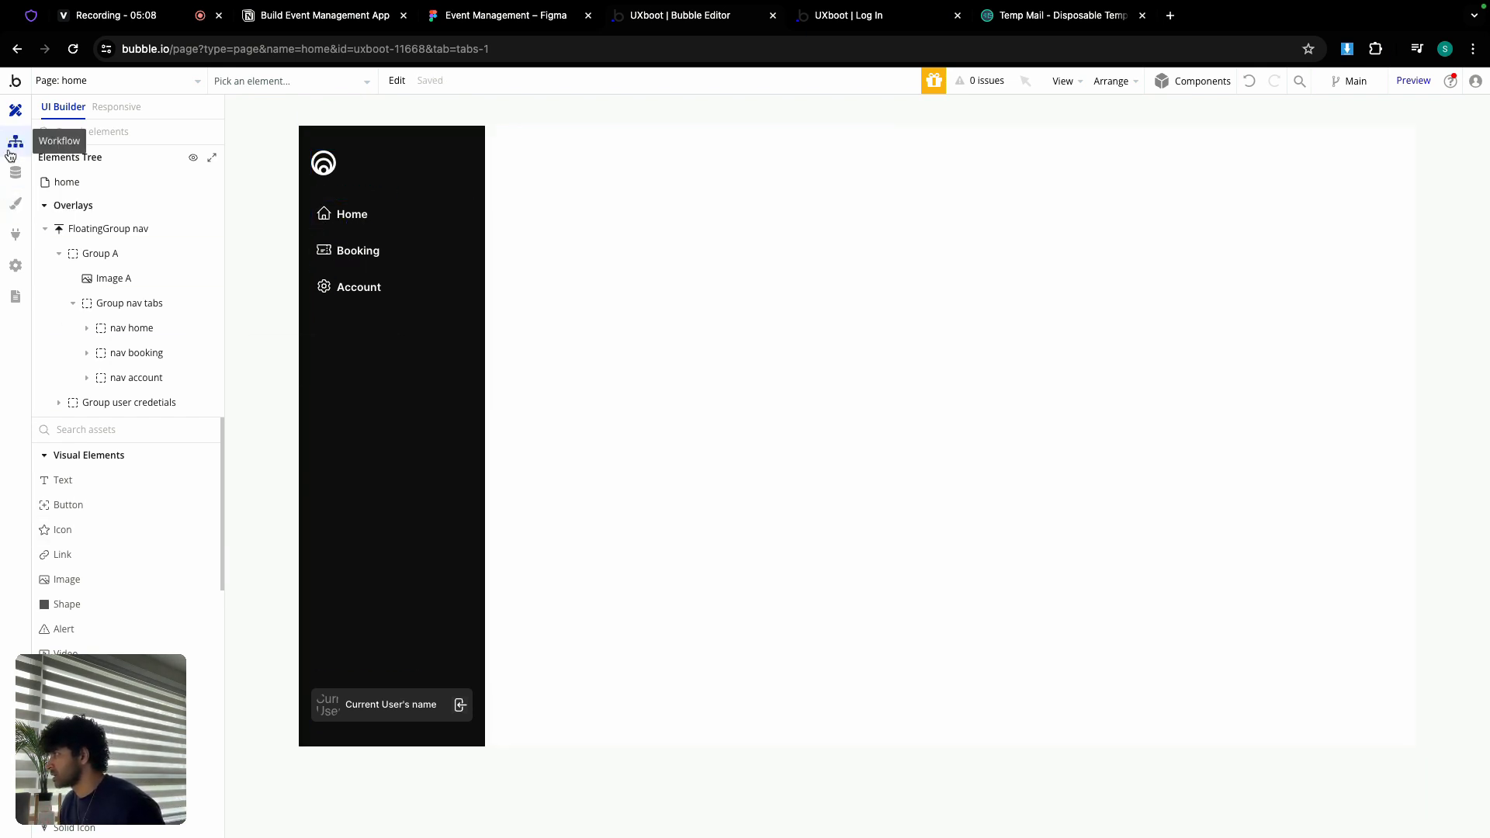
# Step: Draw a new Group container across the page and name it Group home
pyautogui.scroll(-10, 117, 539)
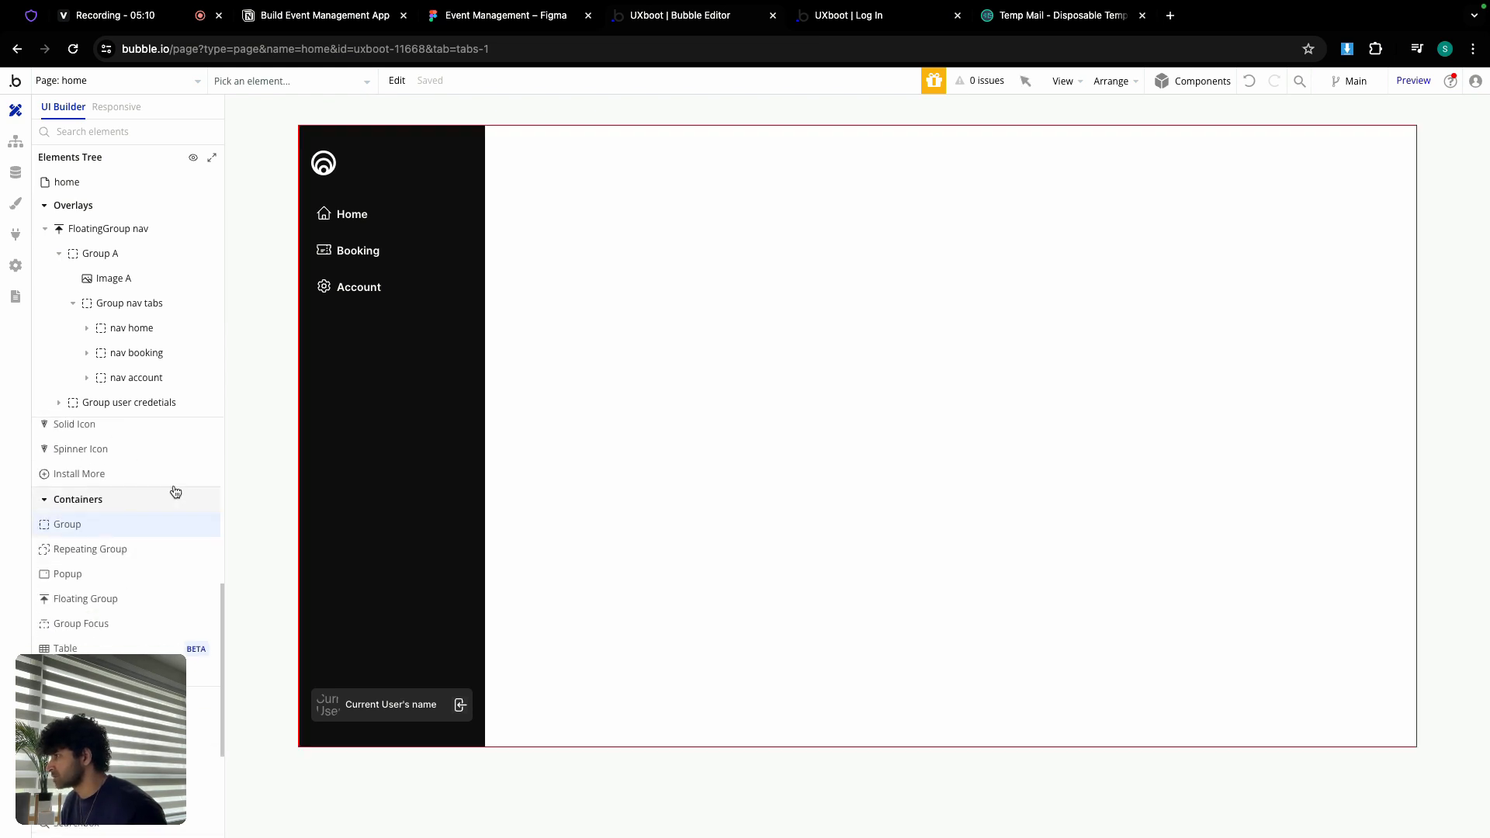
pyautogui.click(66, 524)
pyautogui.moveTo(519, 156); pyautogui.dragTo(985, 610)
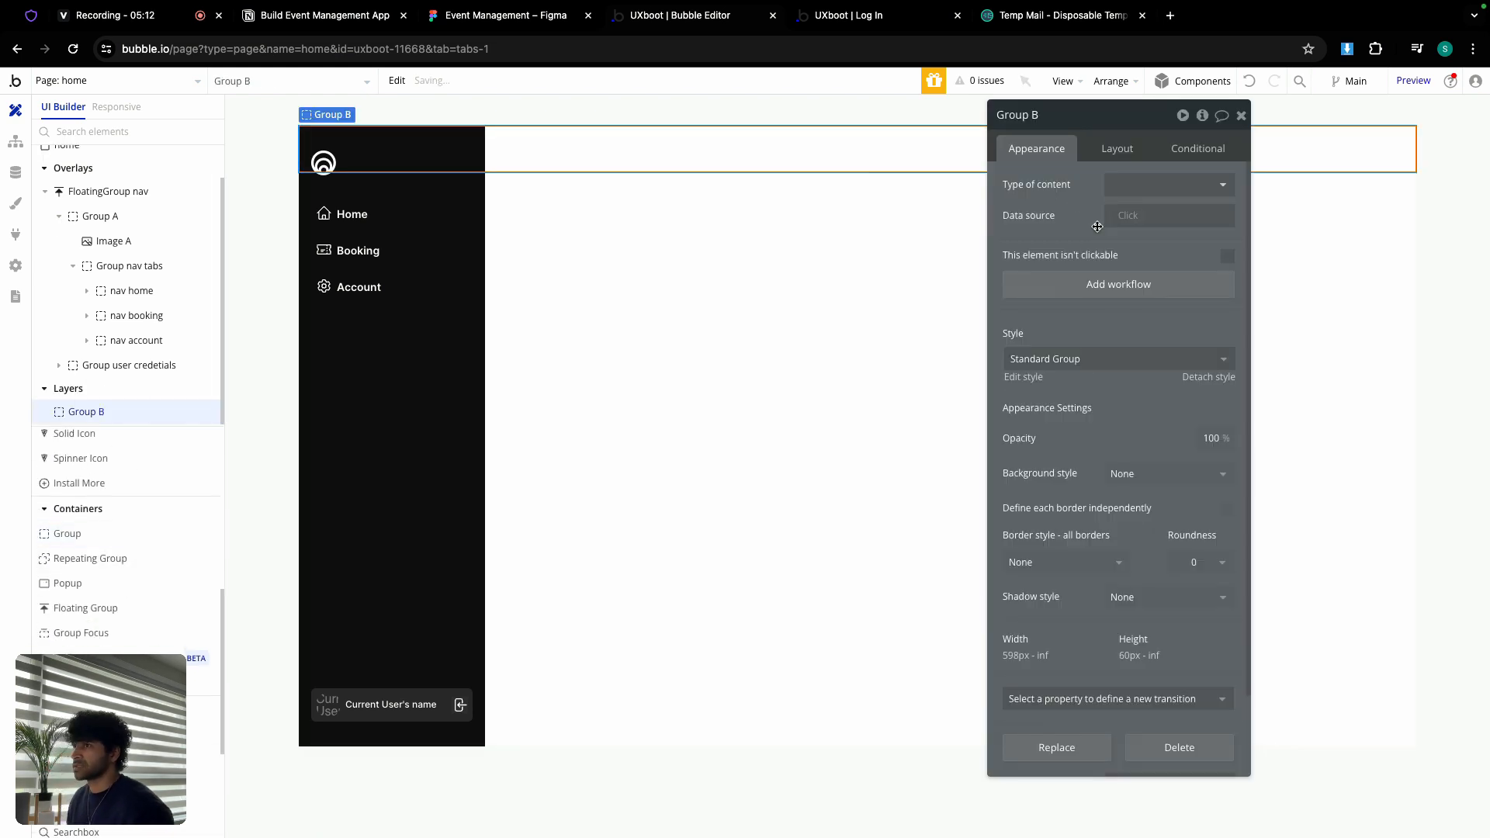
pyautogui.doubleClick(1074, 119)
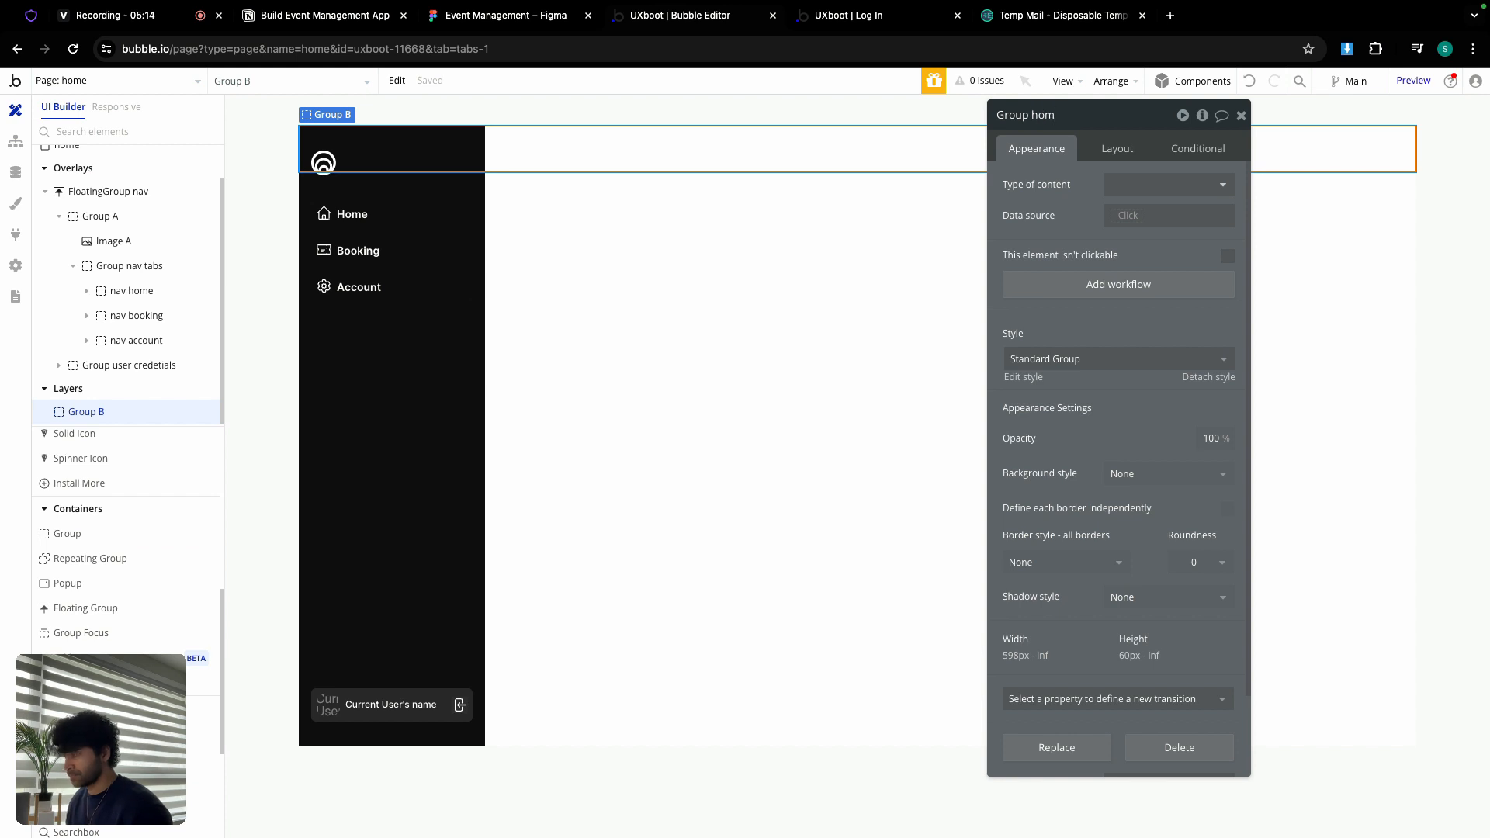
pyautogui.click(1115, 149)
# Step: Set Group home's min width and min height to 0 and untick Fit height
pyautogui.doubleClick(1080, 466)
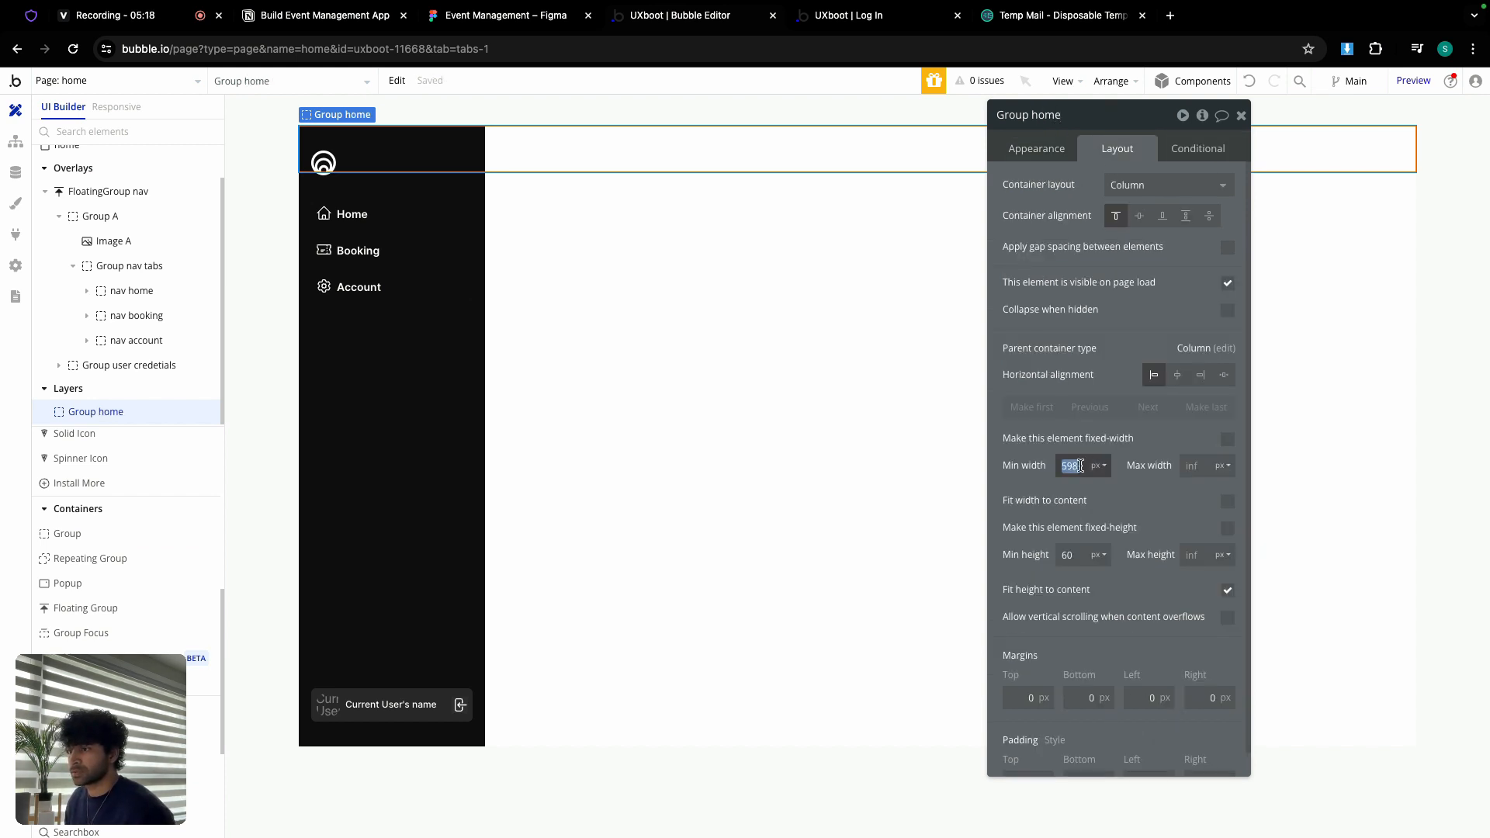
pyautogui.write('0')
pyautogui.doubleClick(1068, 555)
pyautogui.write('0')
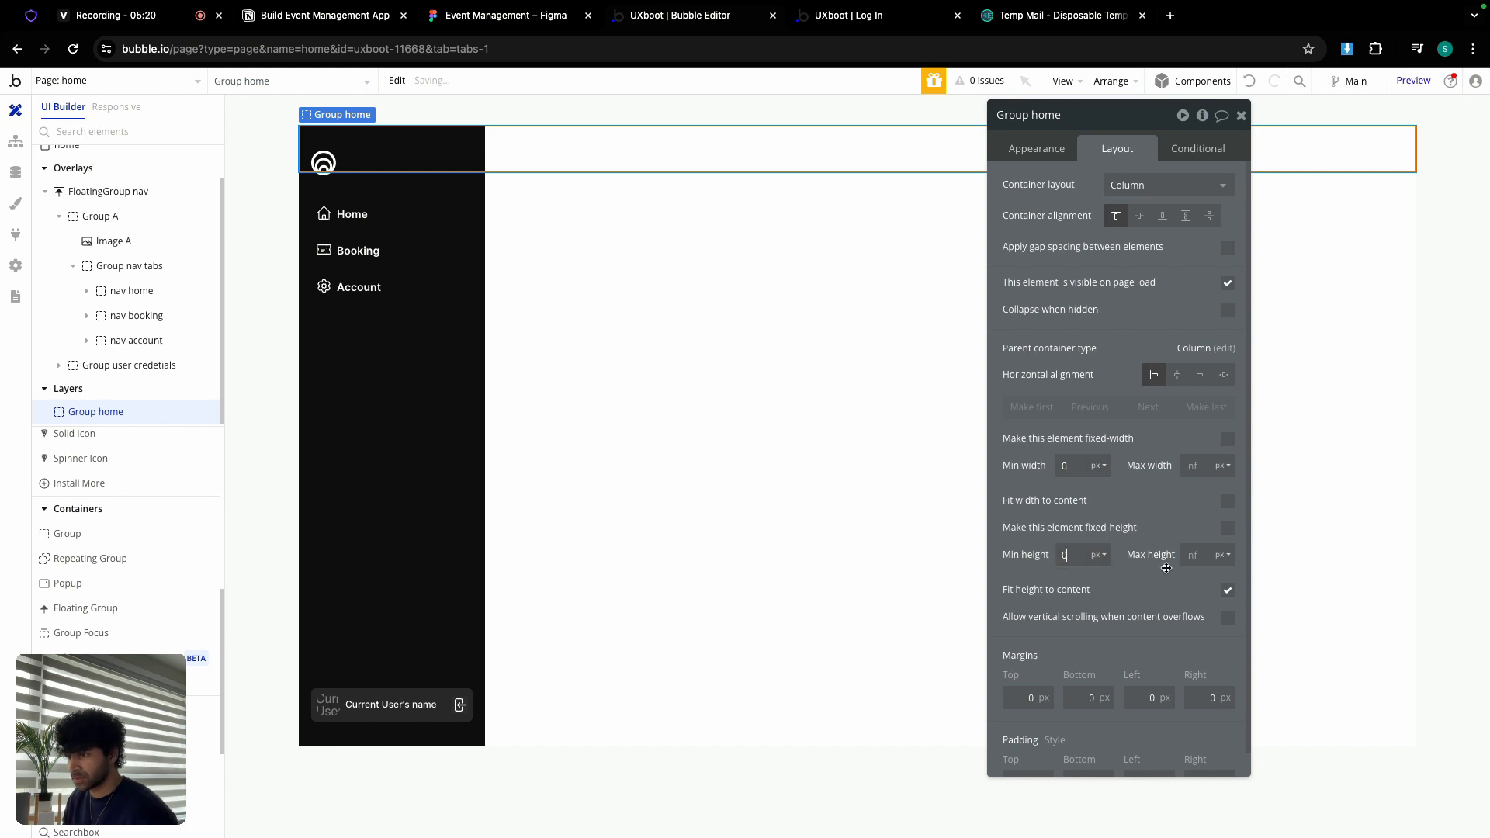
pyautogui.click(1226, 591)
# Step: Give Group home 32 px padding on all four sides
pyautogui.scroll(-1, 1132, 593)
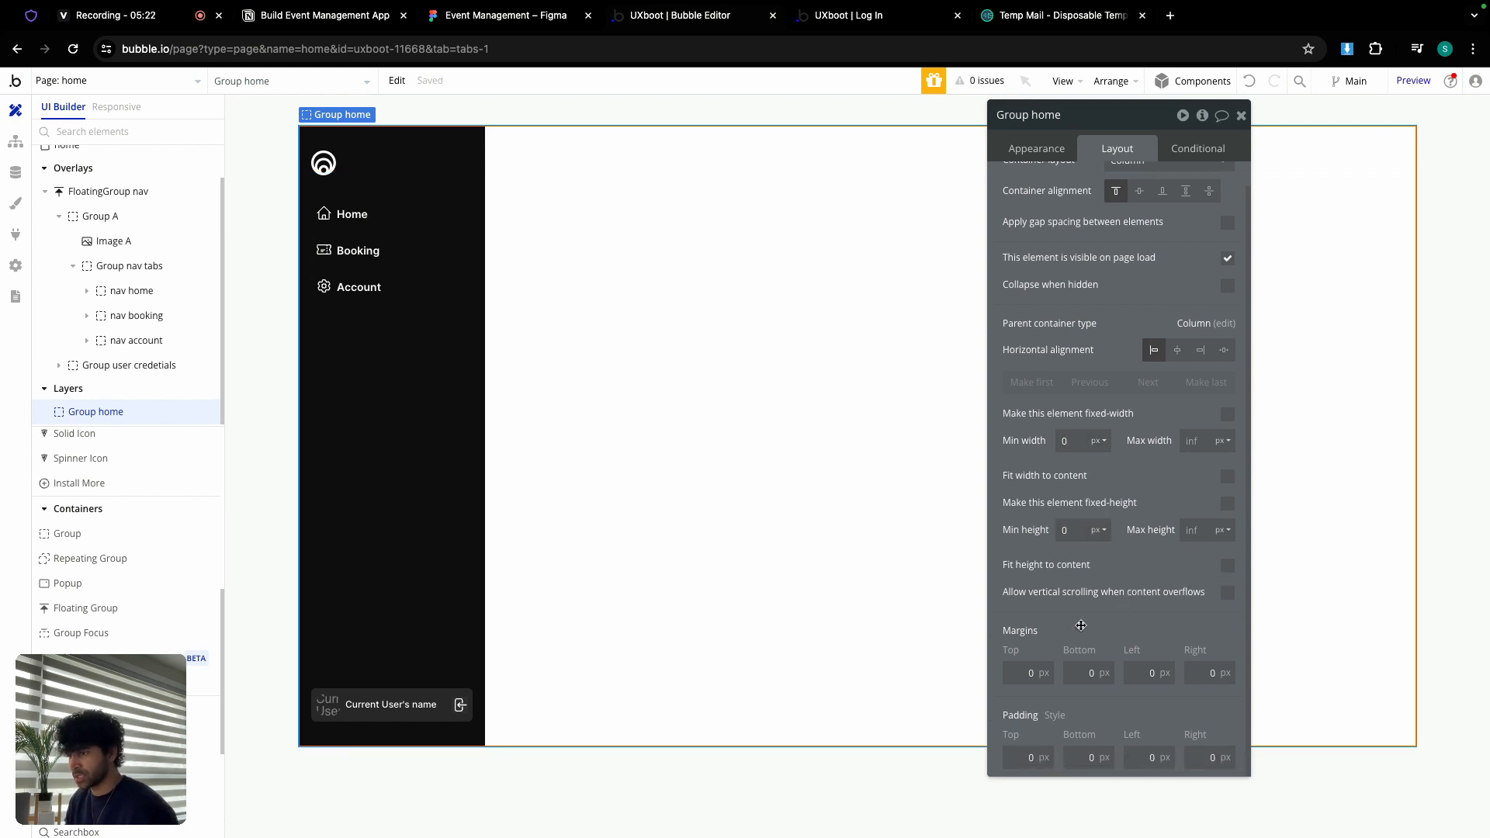
pyautogui.write('32')
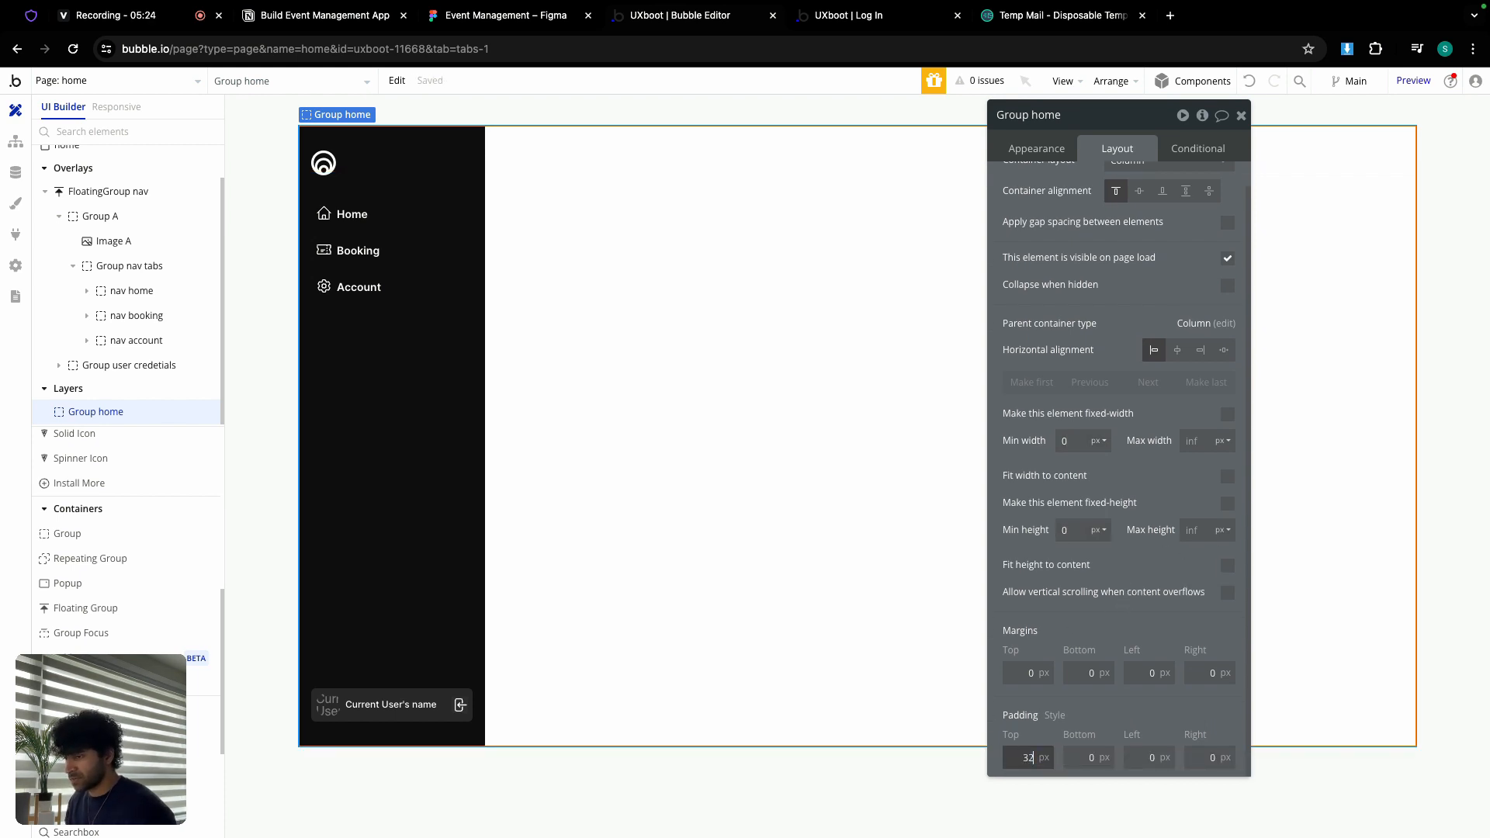
pyautogui.press('Tab')
pyautogui.write('32')
pyautogui.press('Tab')
pyautogui.write('32')
pyautogui.press('Tab')
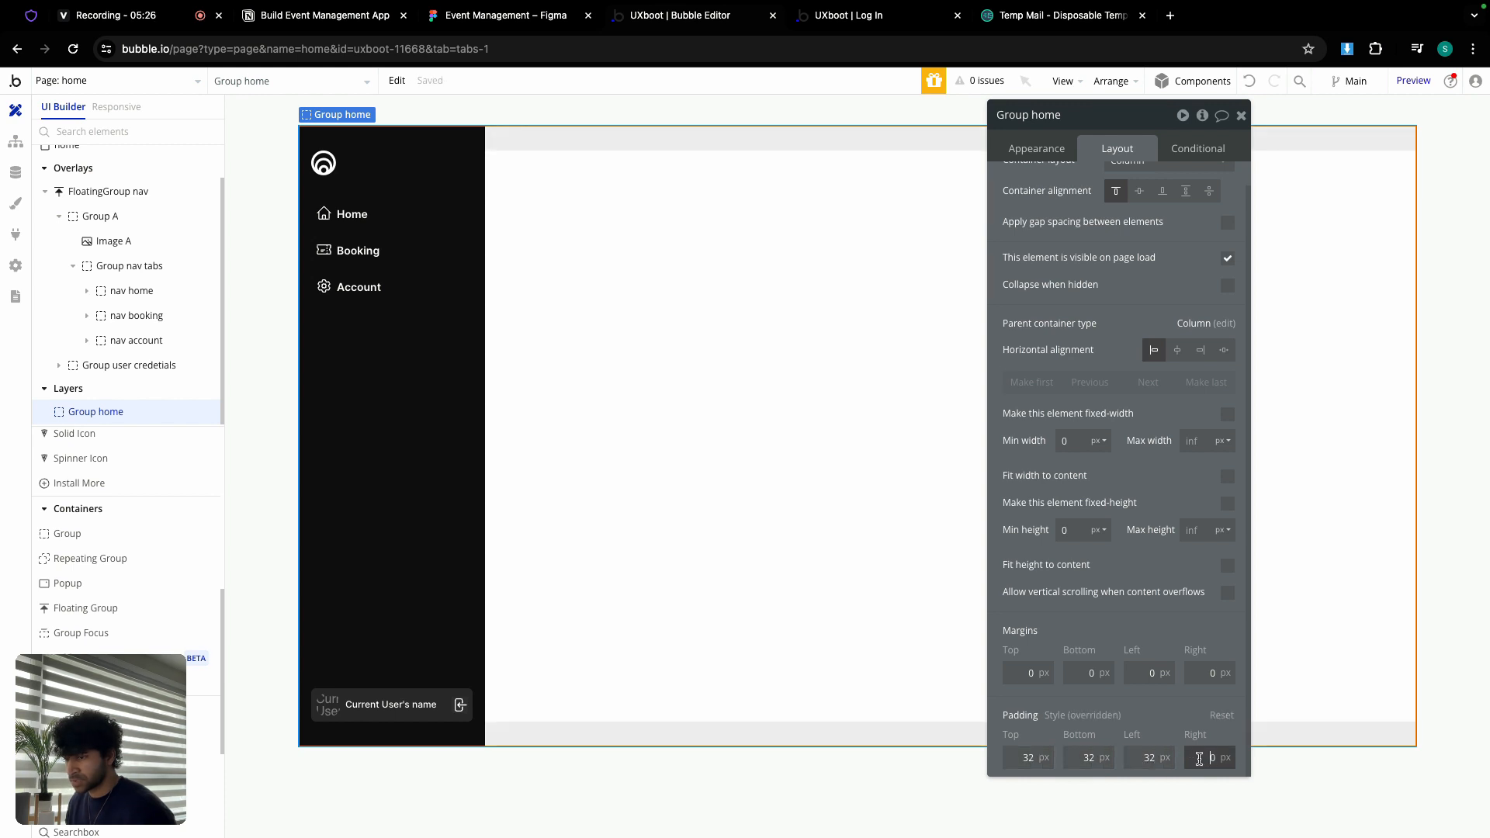
pyautogui.write('32')
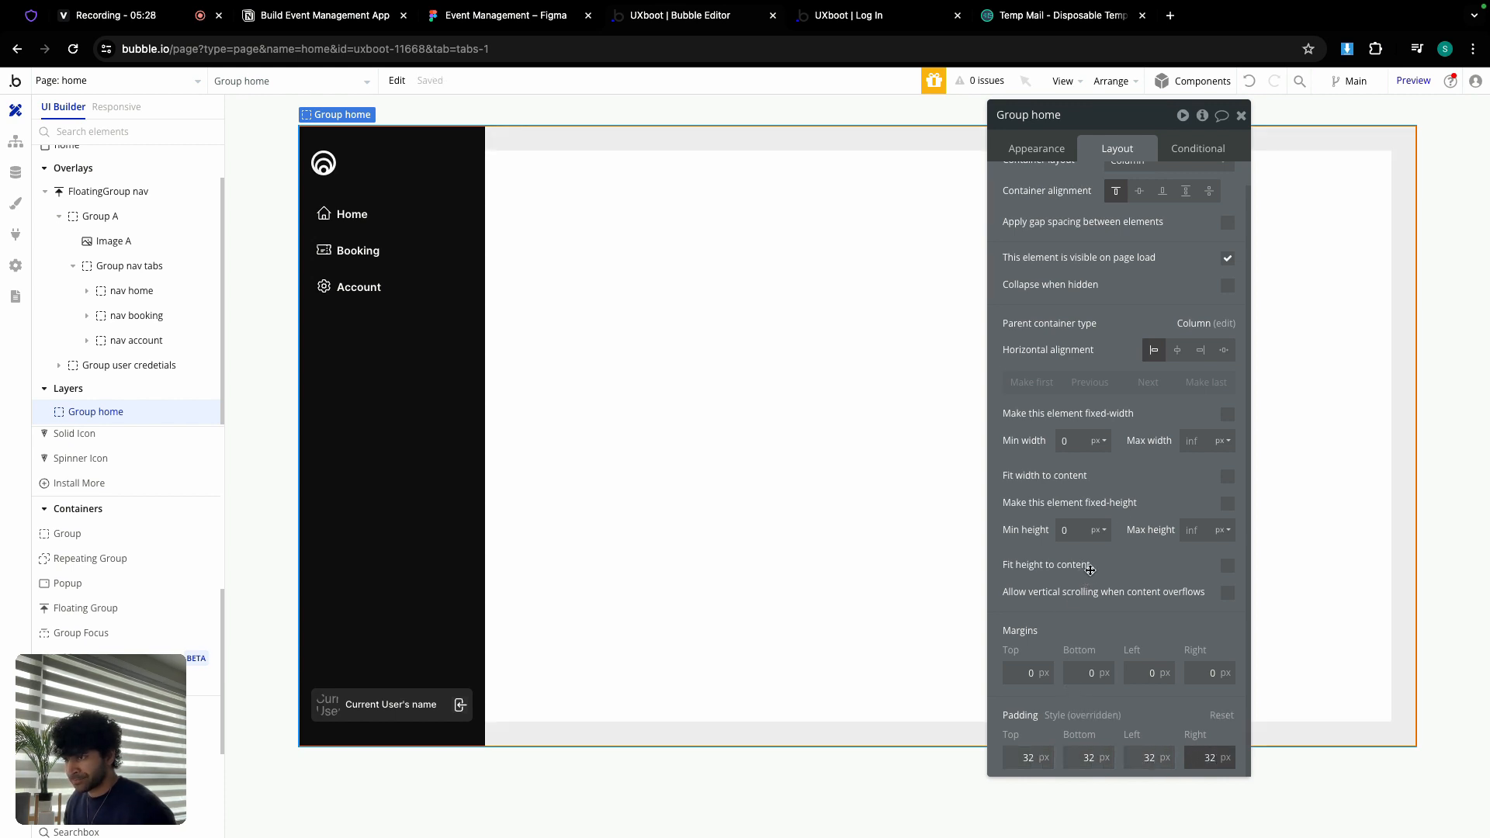
# Step: Set Group home's left margin to 240 px, checking the Figma design for reference
pyautogui.scroll(1, 1171, 323)
pyautogui.click(1227, 247)
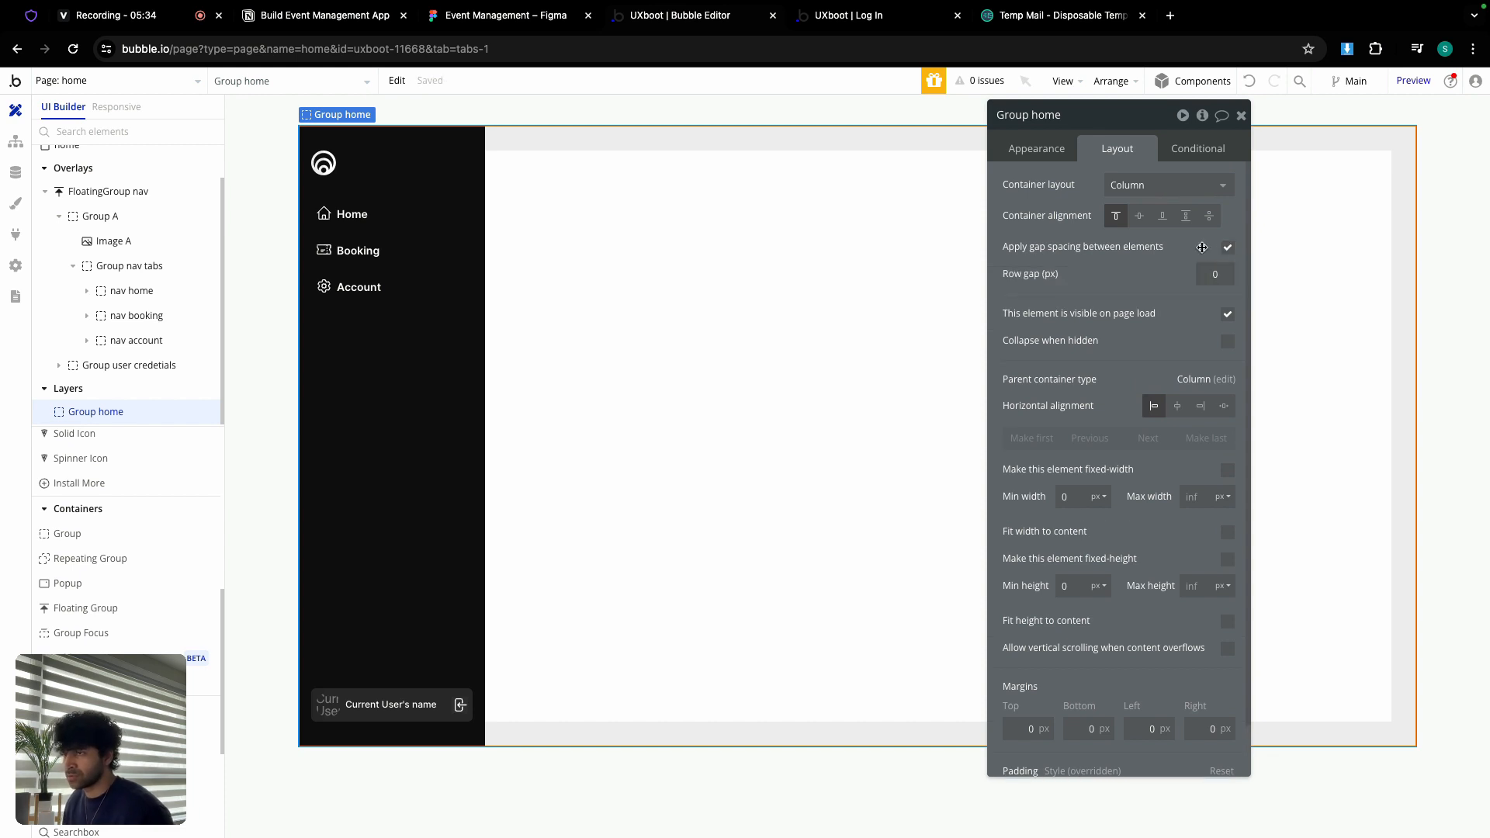
pyautogui.click(1227, 246)
pyautogui.scroll(-1, 1141, 354)
pyautogui.scroll(-1, 1141, 355)
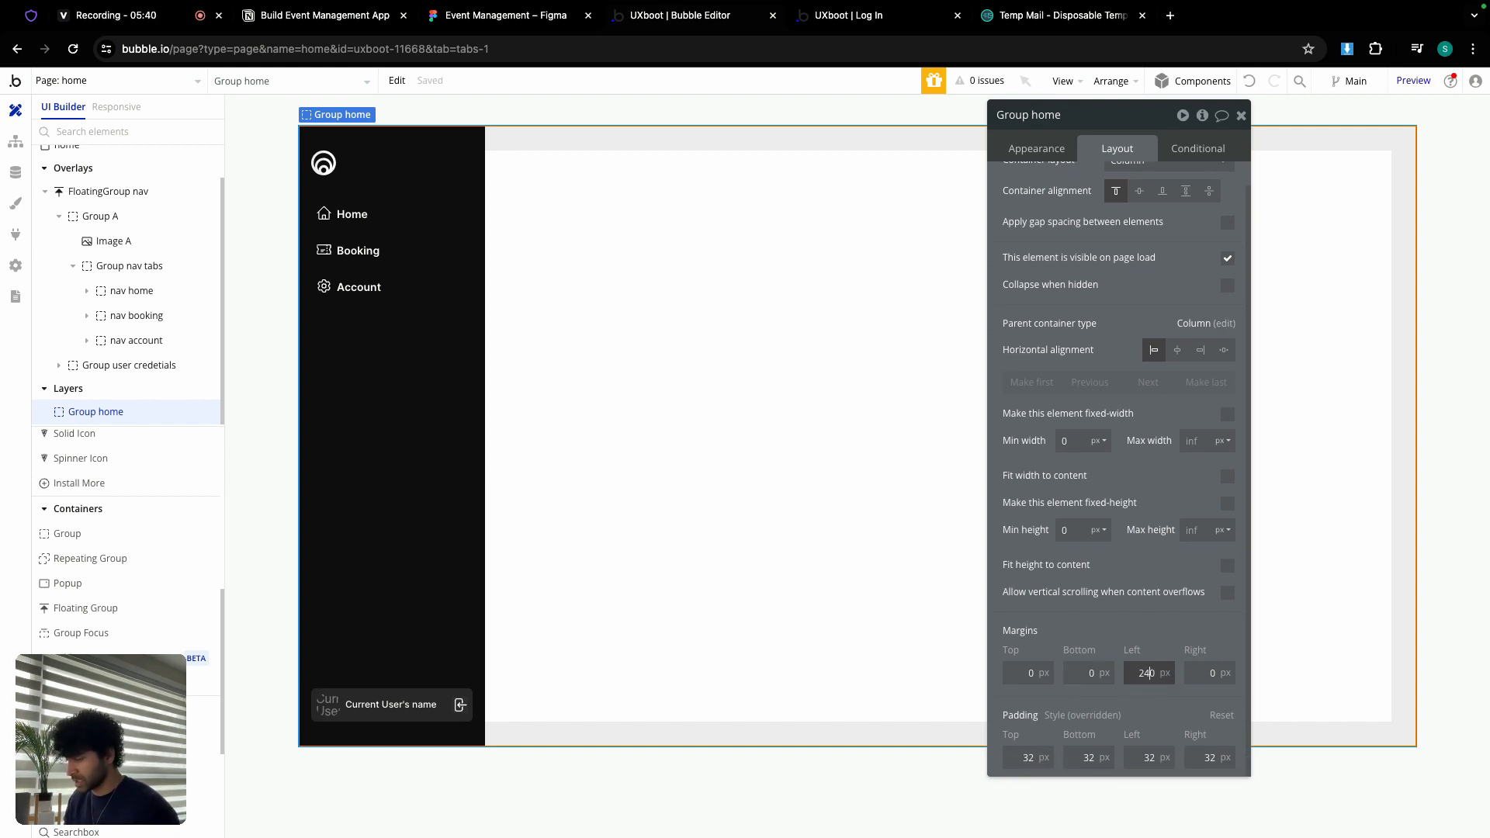
pyautogui.press('Return')
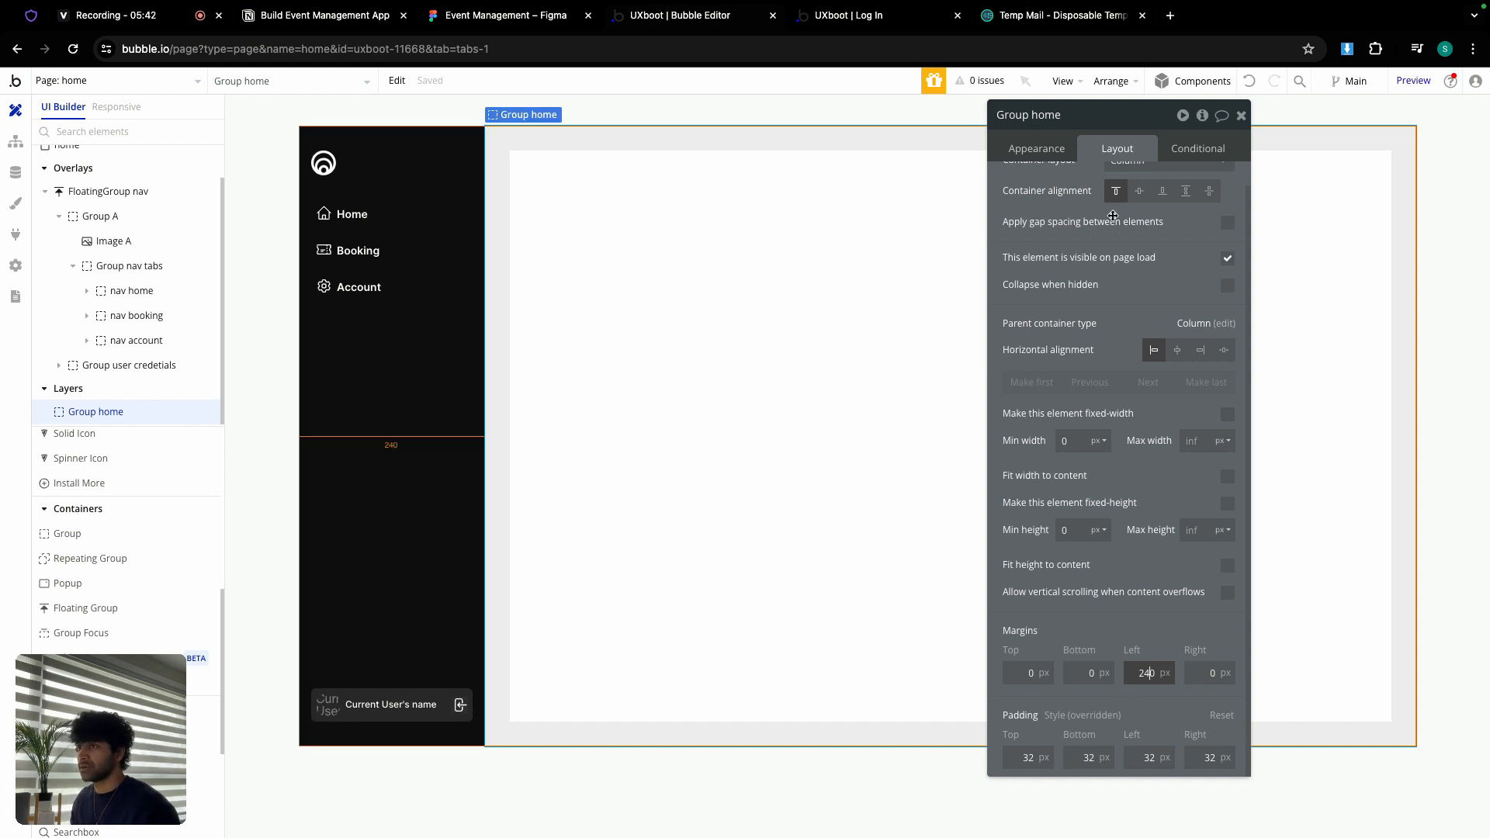
pyautogui.click(501, 17)
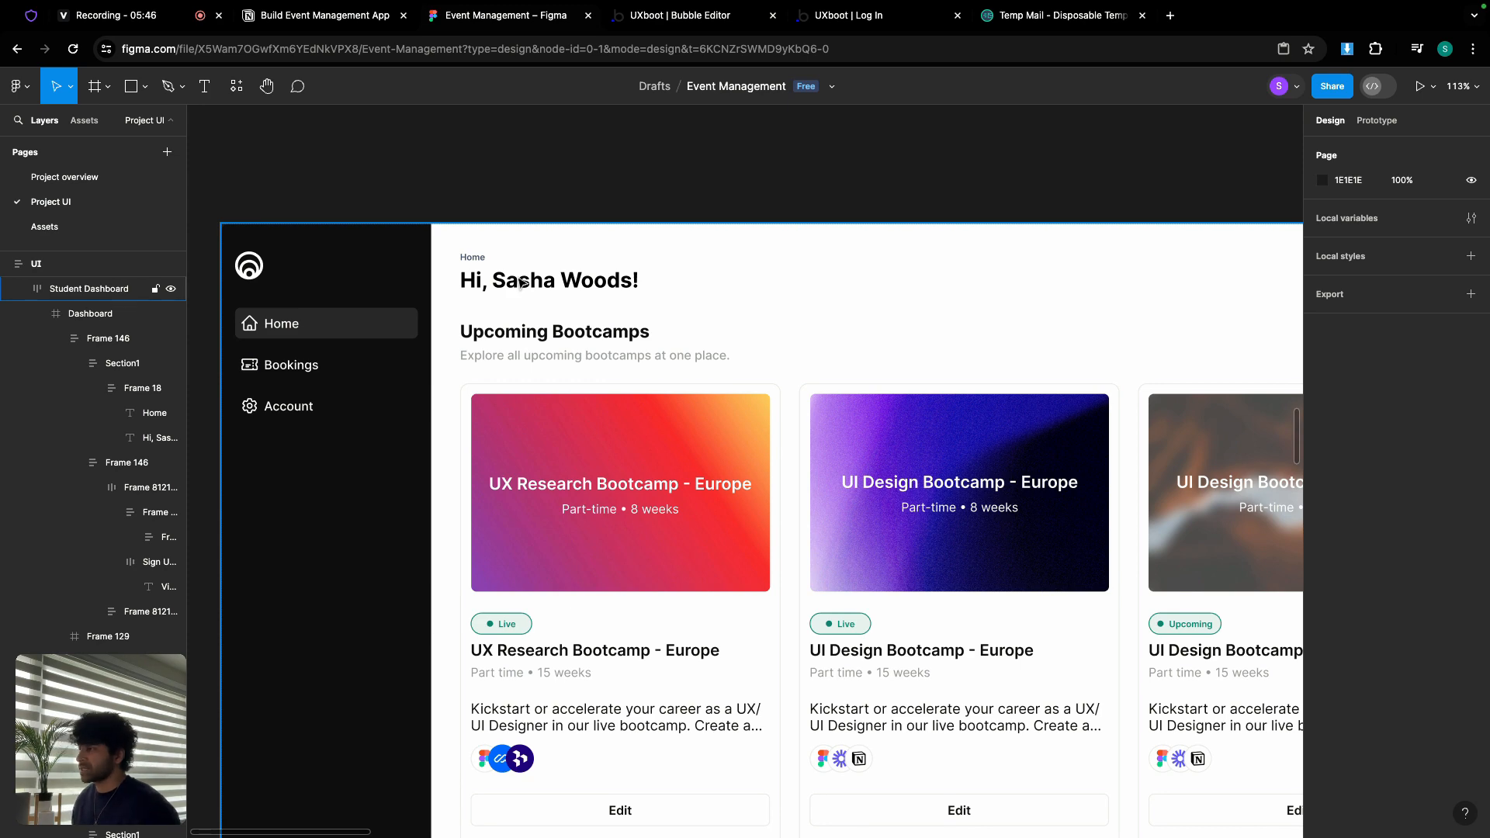
pyautogui.click(665, 19)
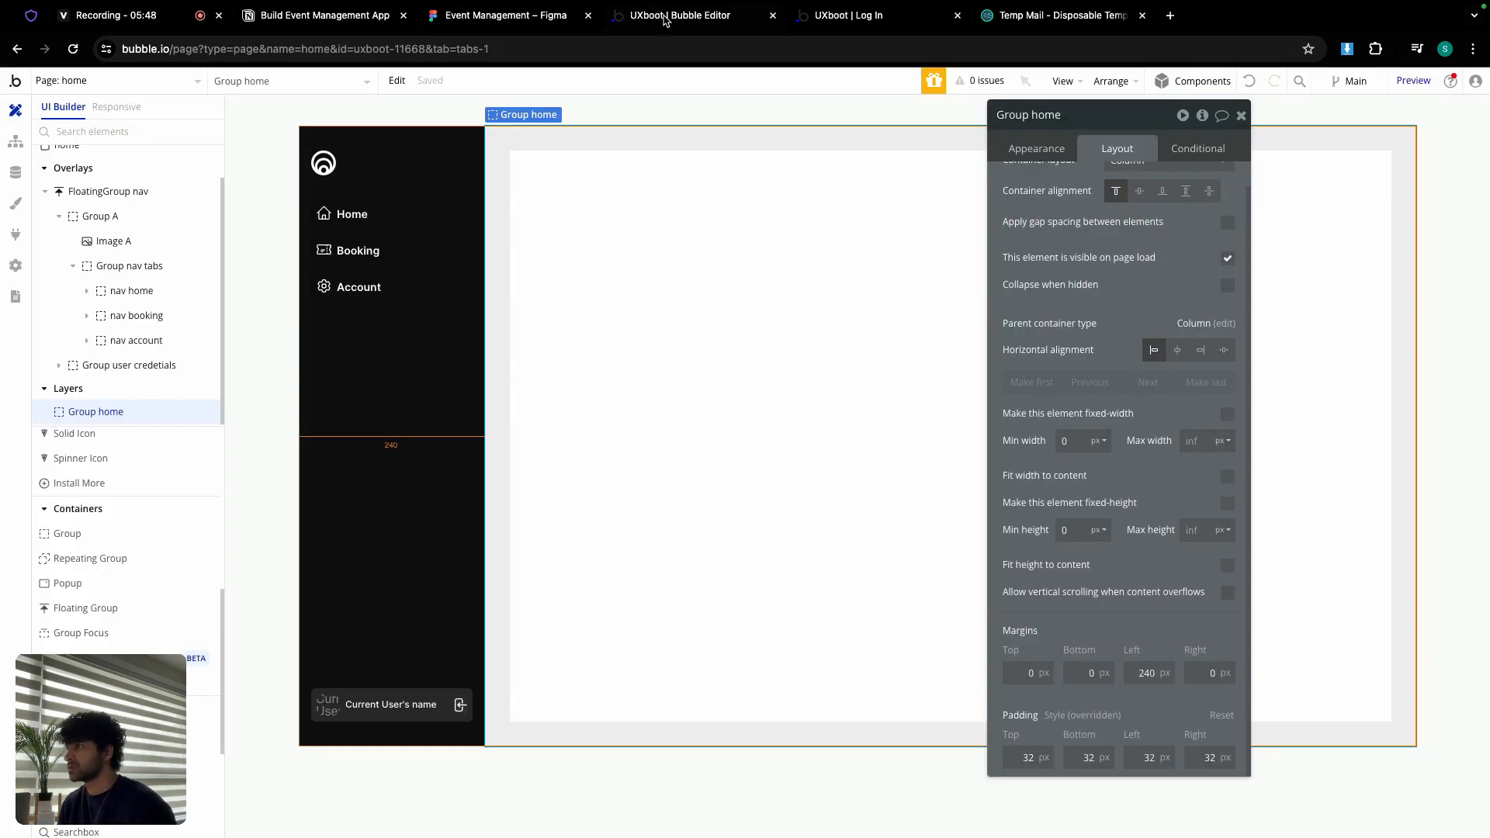
# Step: Copy Group L from the dashboard page, unhiding Group dashboard-a, then go back to home
pyautogui.click(142, 82)
pyautogui.click(95, 156)
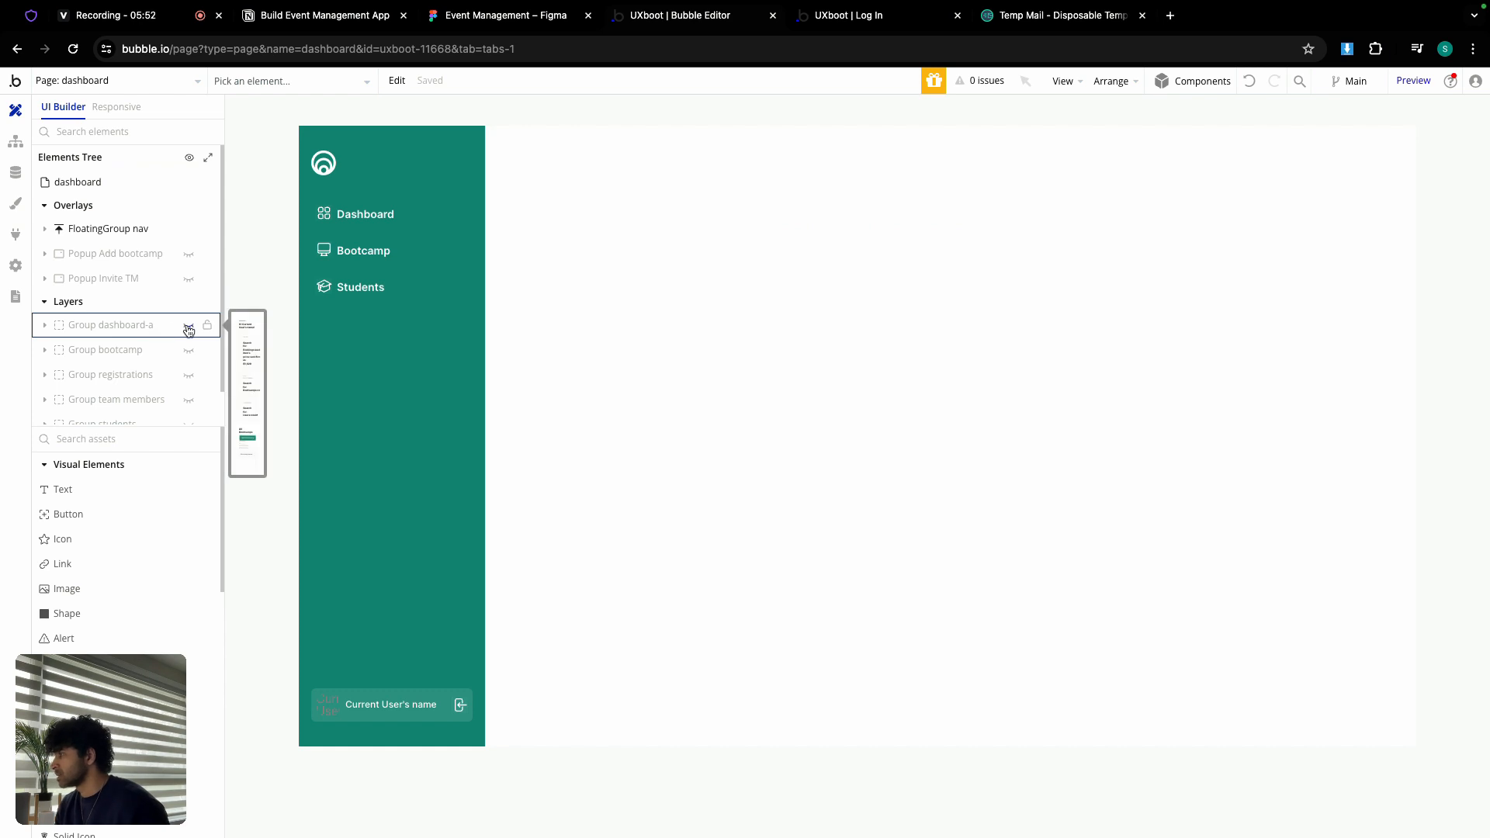
pyautogui.click(188, 327)
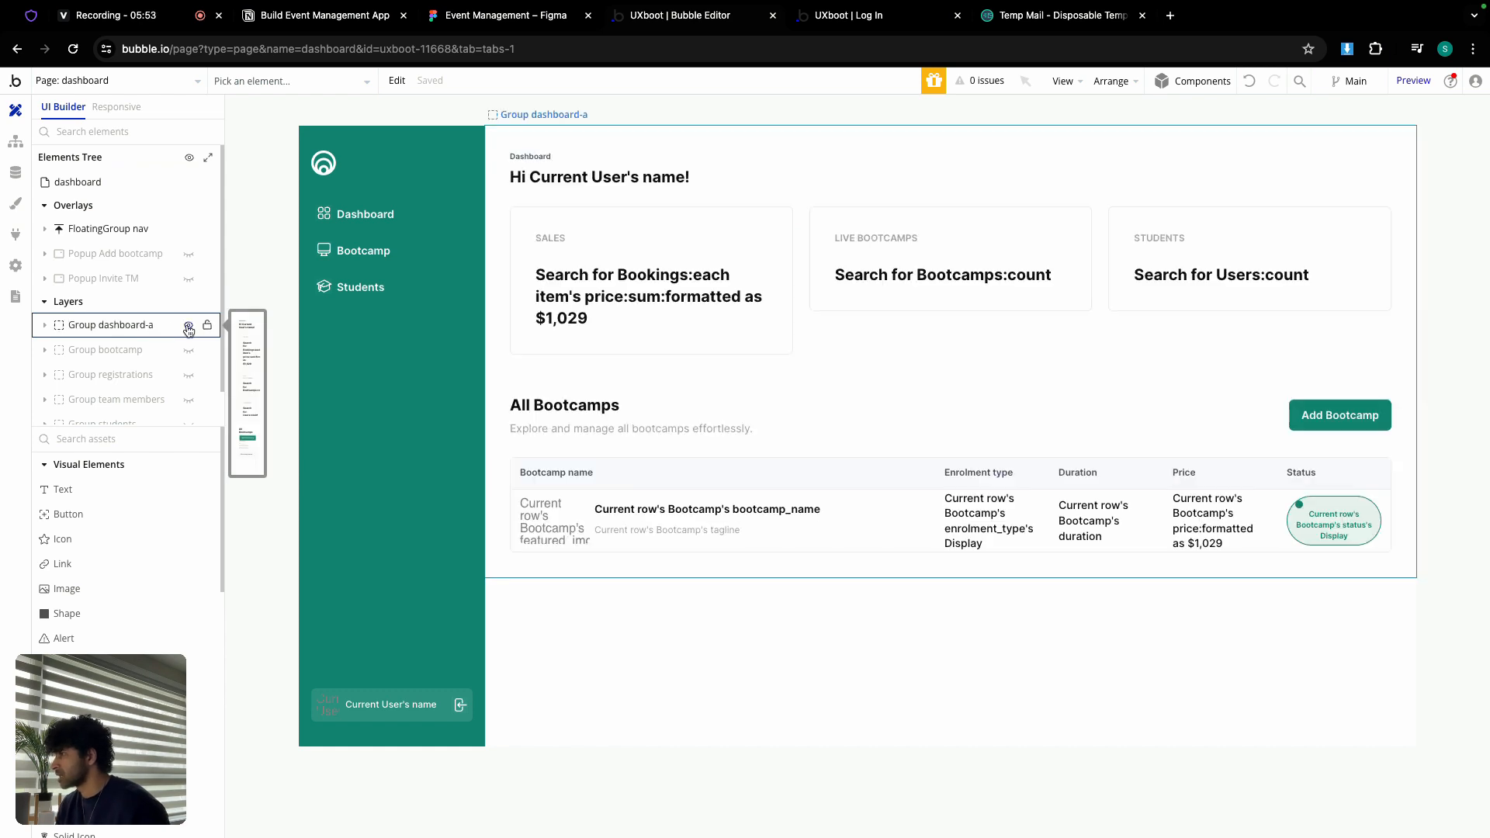
pyautogui.doubleClick(594, 163)
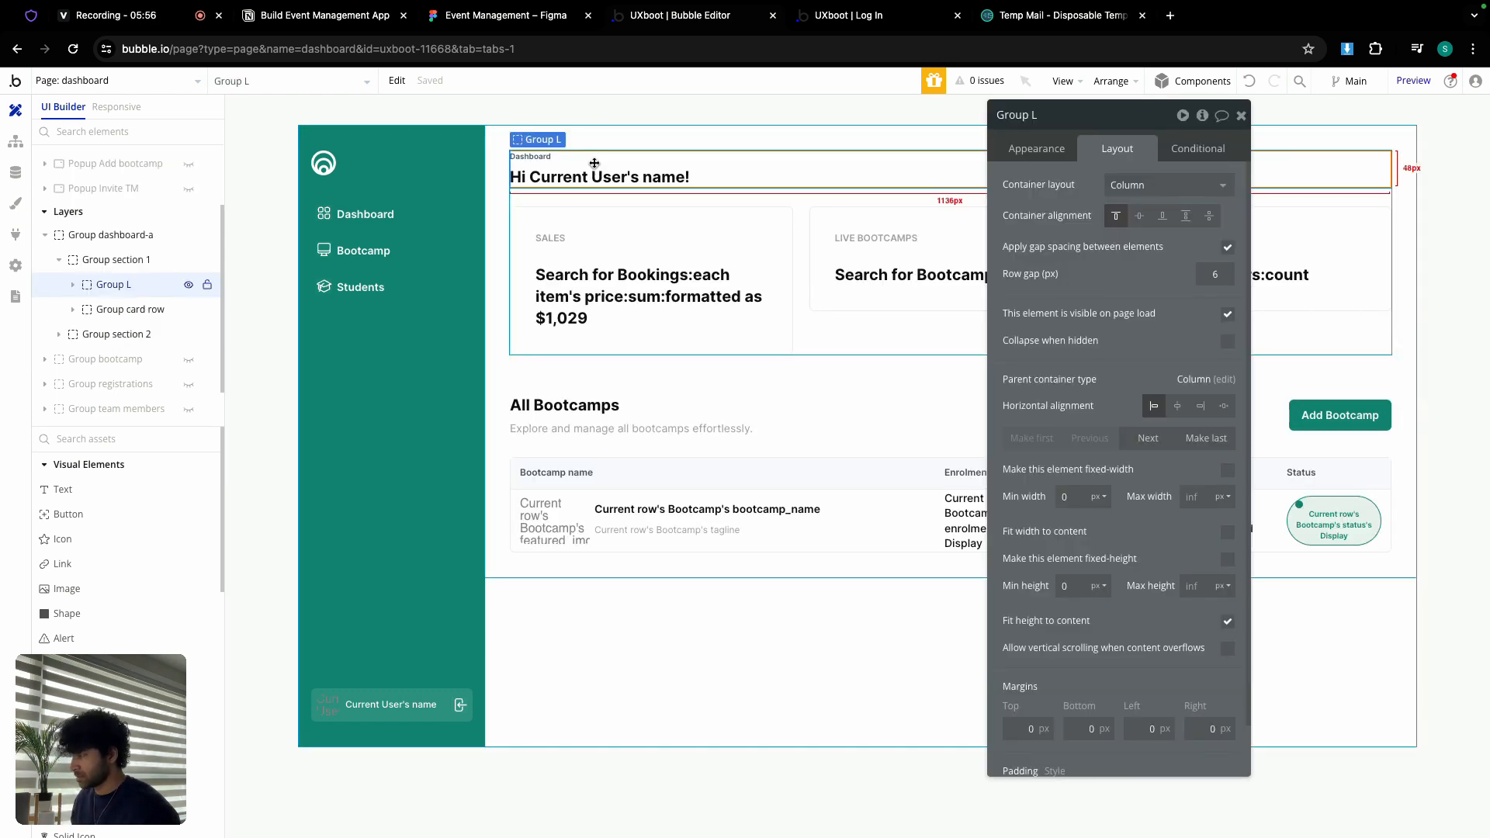
pyautogui.rightClick(594, 163)
pyautogui.click(661, 360)
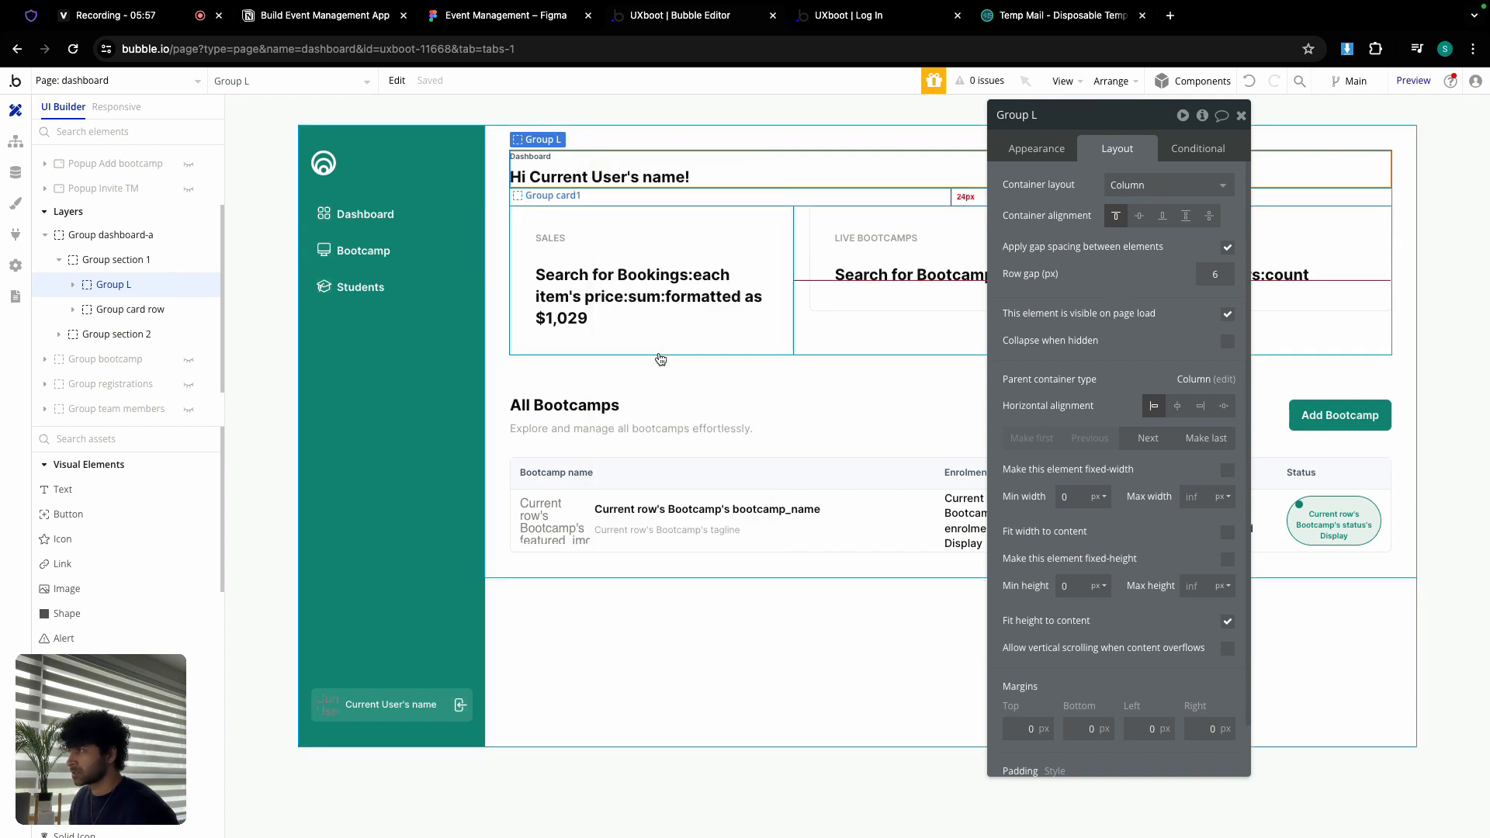
pyautogui.click(169, 89)
pyautogui.click(93, 171)
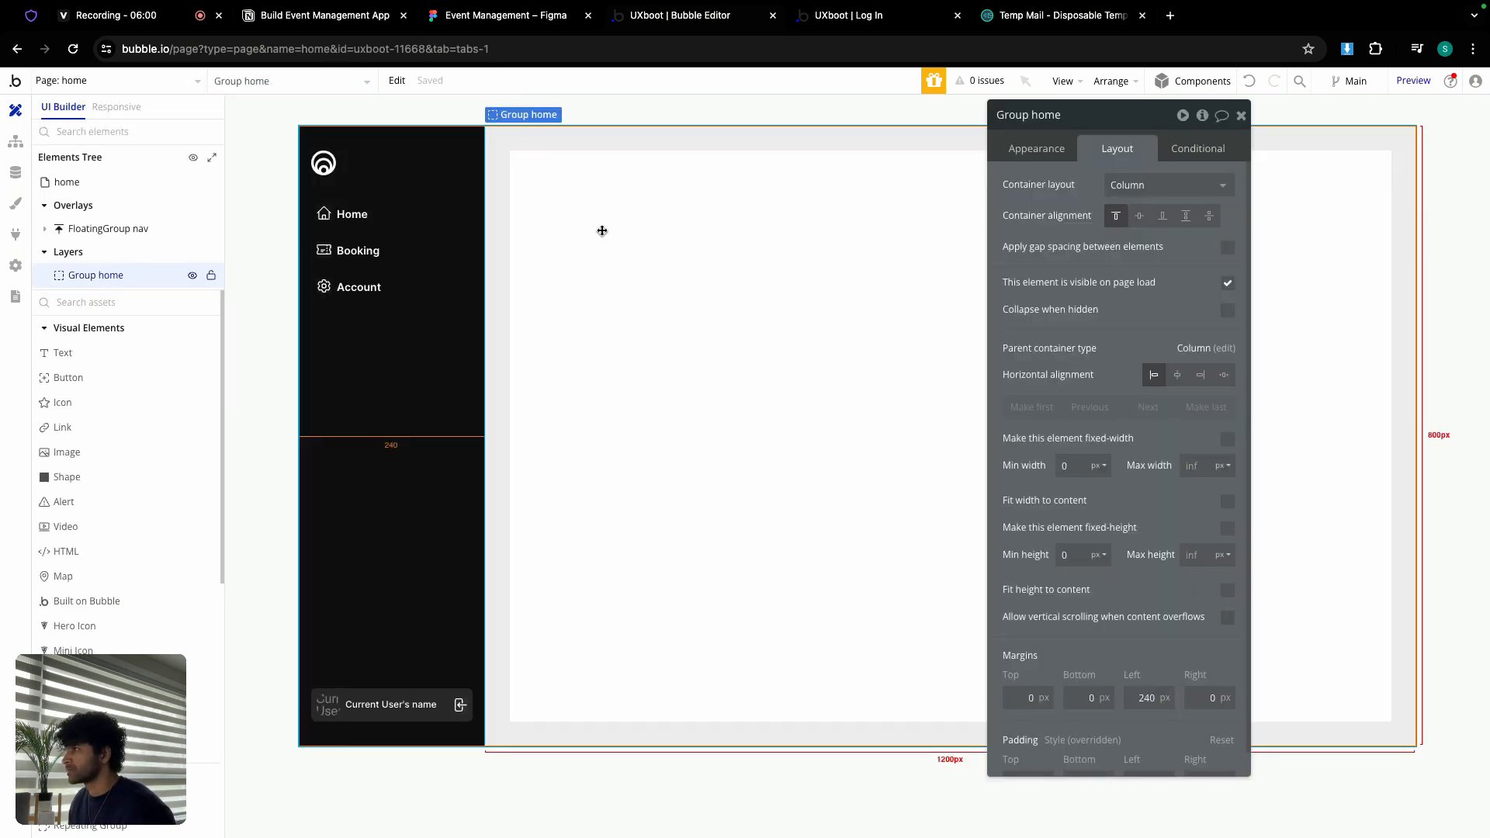
# Step: Paste the greeting header into Group home and change its Dashboard label to Home
pyautogui.rightClick(602, 231)
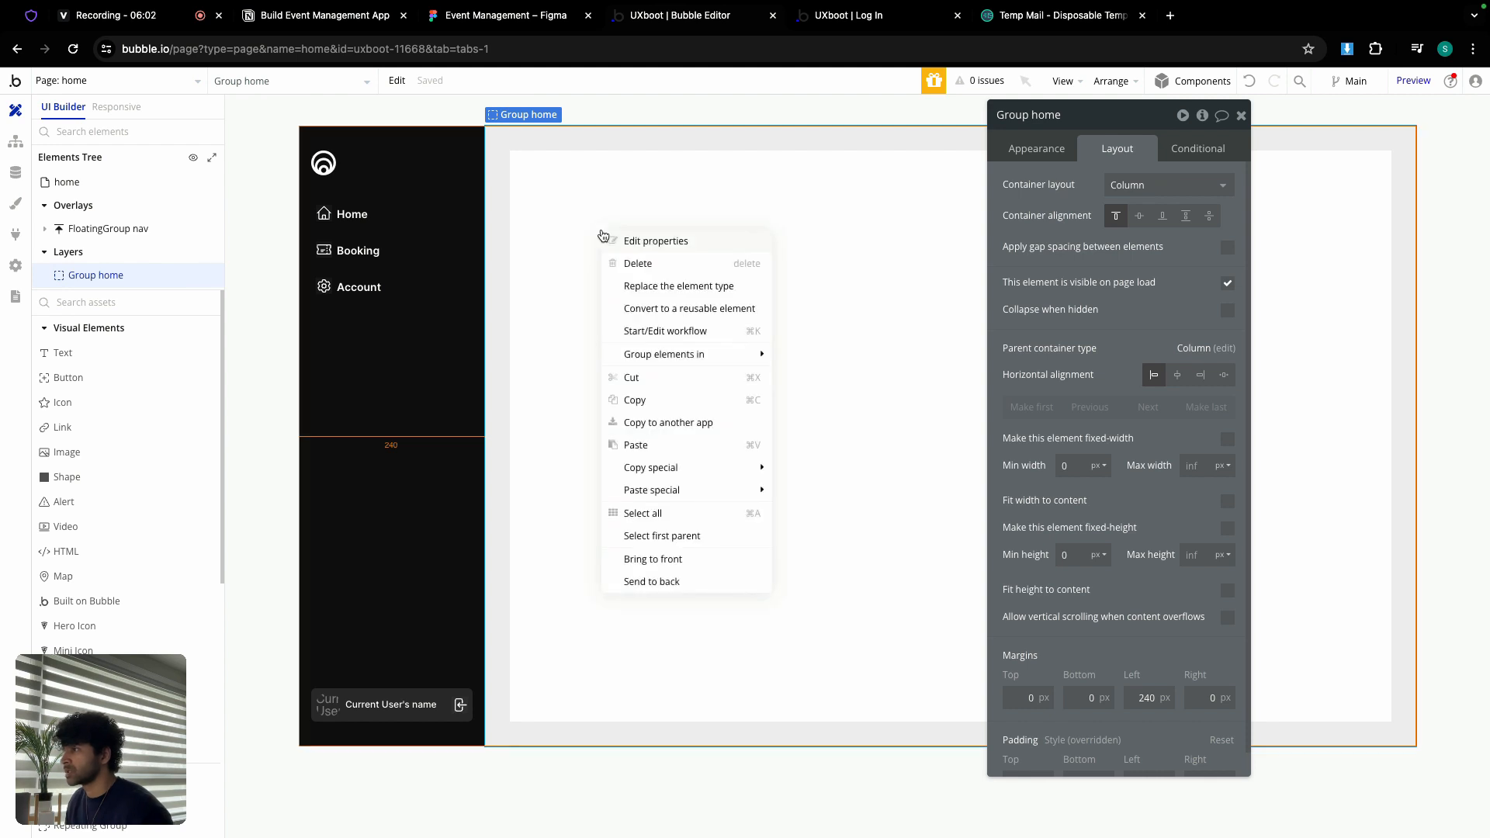
pyautogui.click(648, 446)
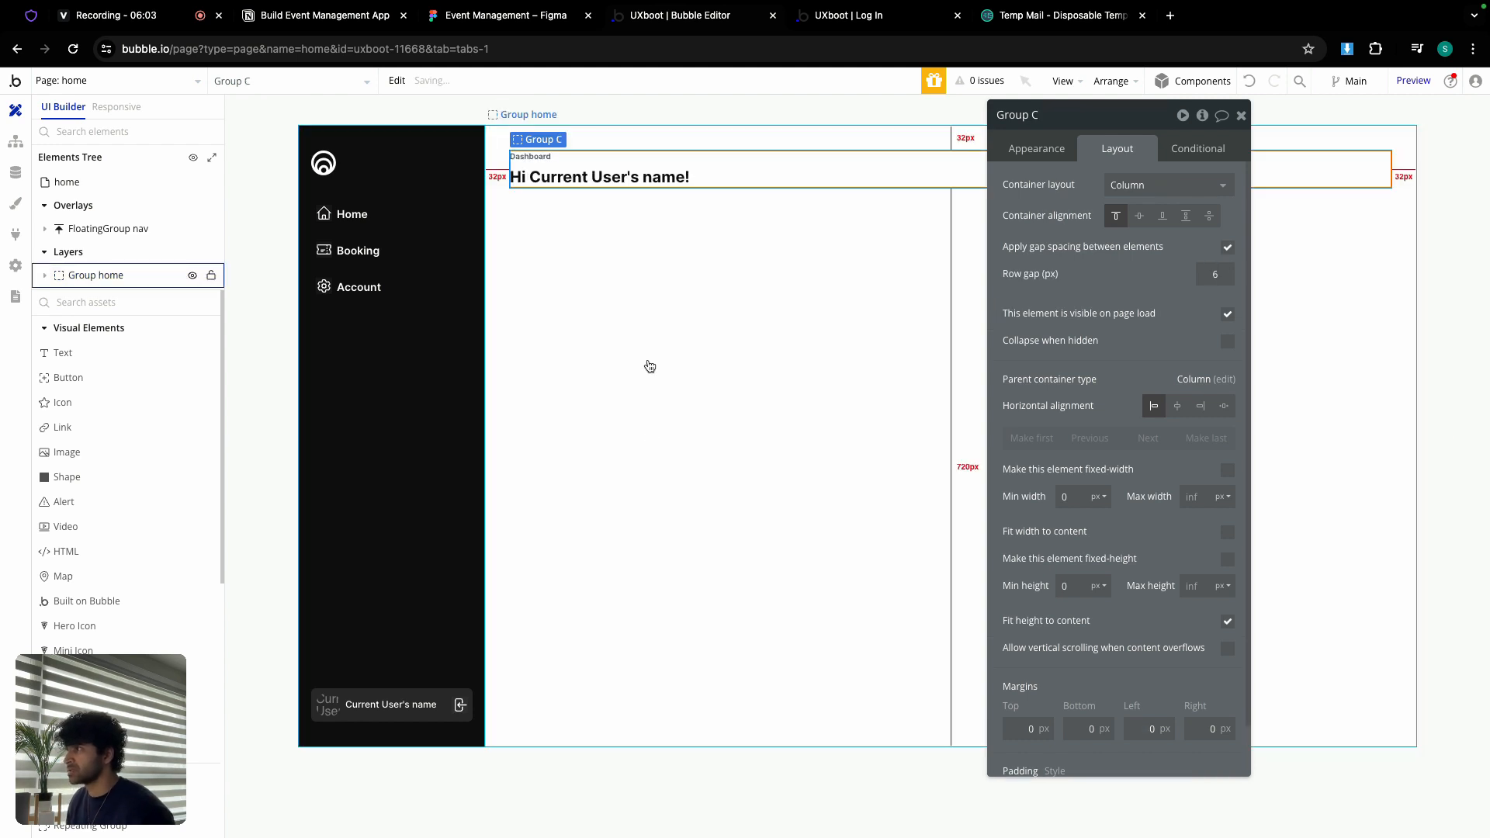
pyautogui.click(530, 158)
pyautogui.click(1036, 148)
pyautogui.doubleClick(1075, 178)
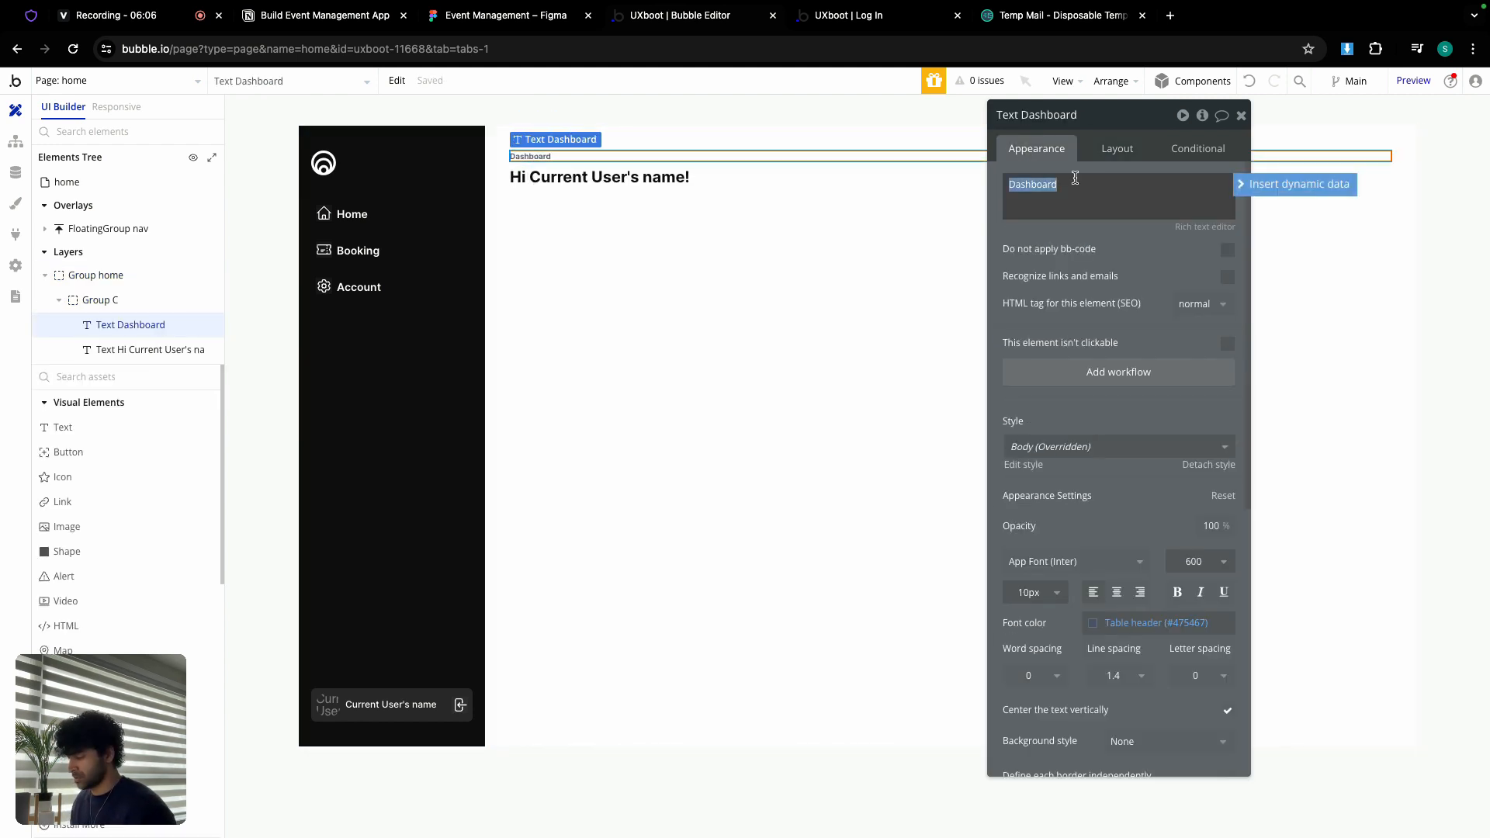
pyautogui.write('Home')
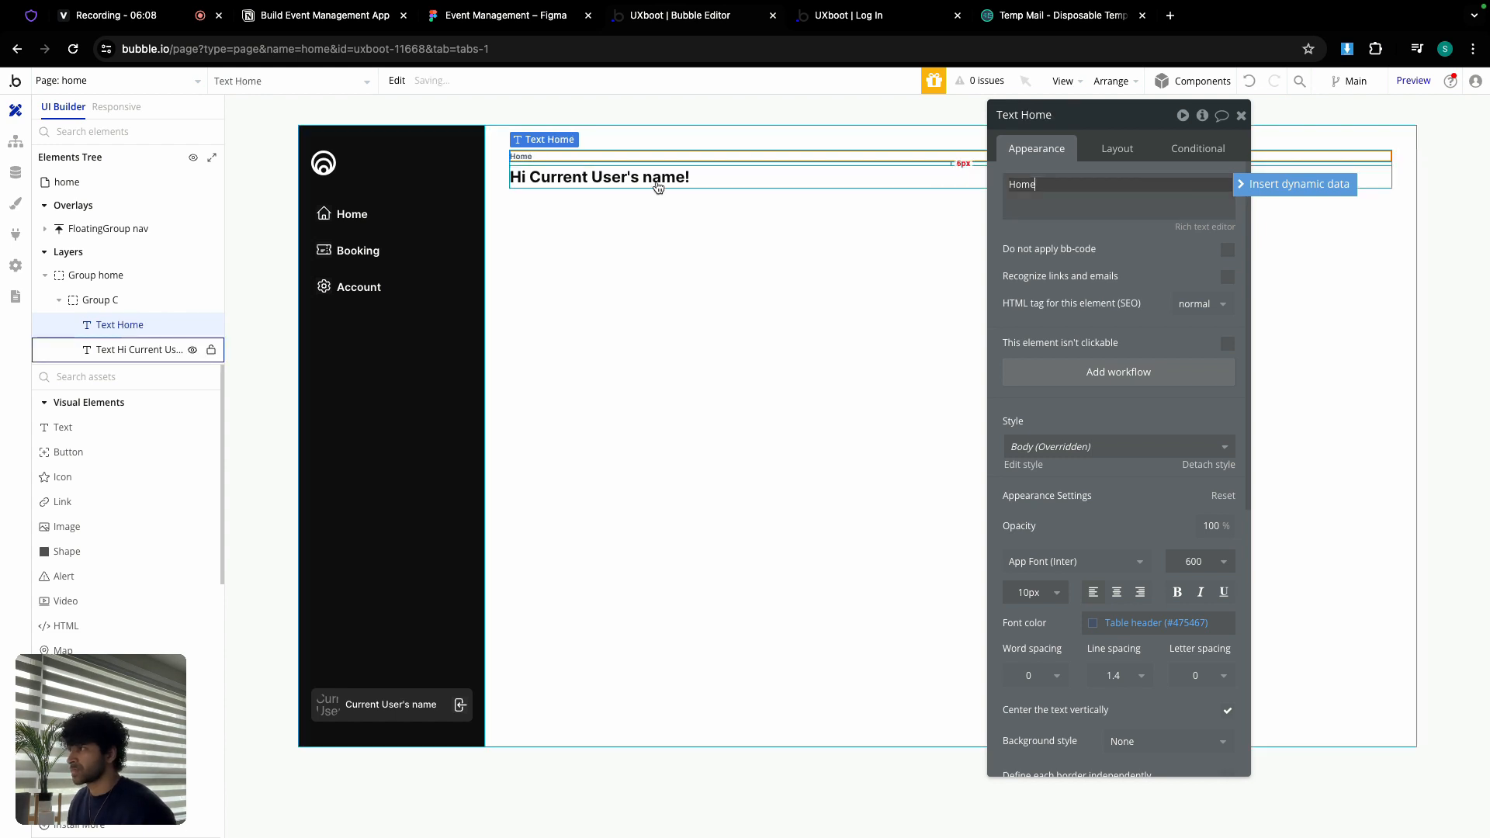
# Step: Enable 24 px row gap spacing on Group home, comparing against the Figma design
pyautogui.click(652, 207)
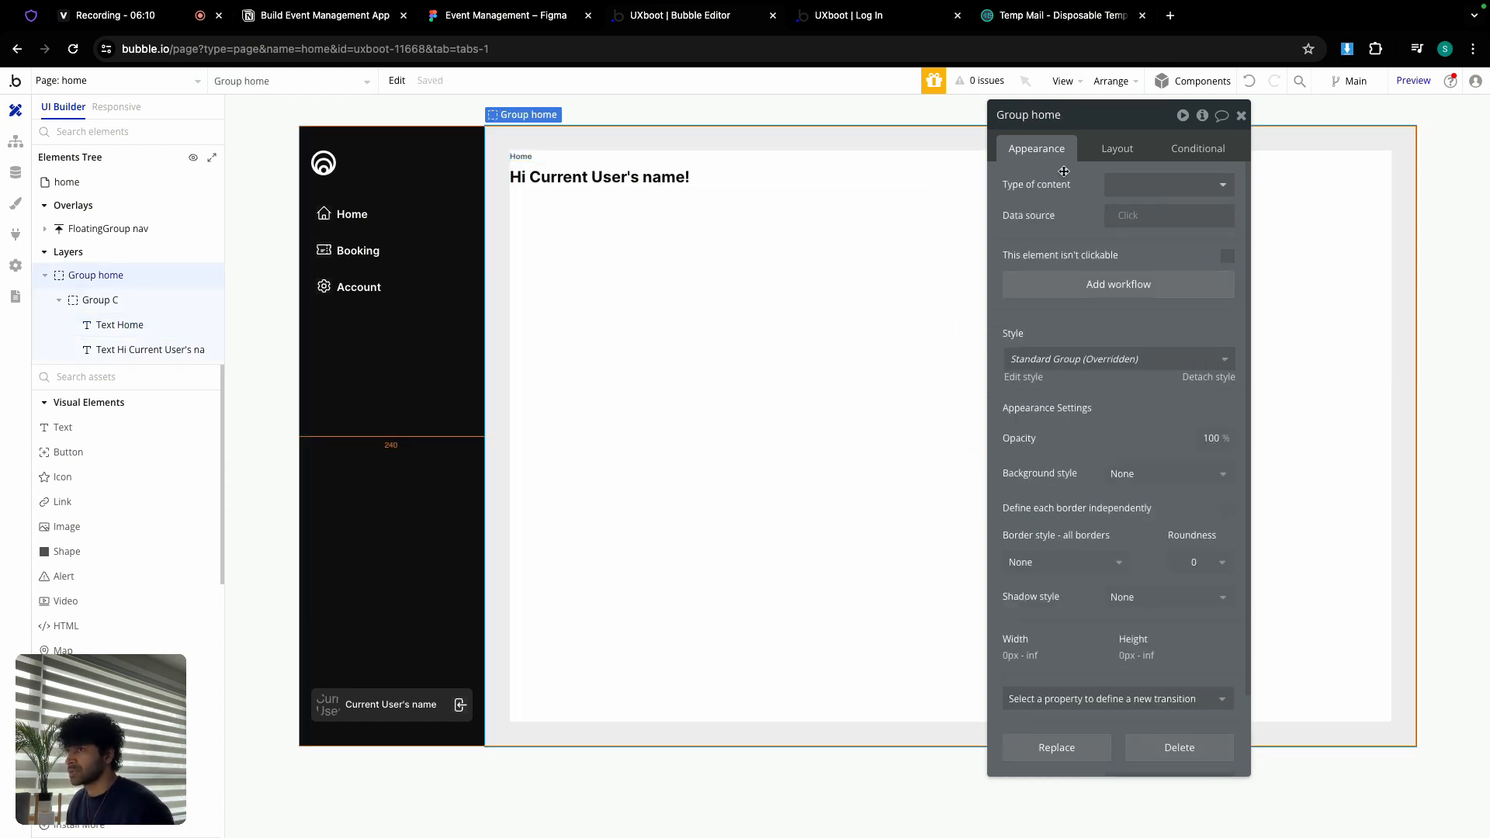
pyautogui.click(1117, 148)
pyautogui.click(1227, 250)
pyautogui.click(1218, 272)
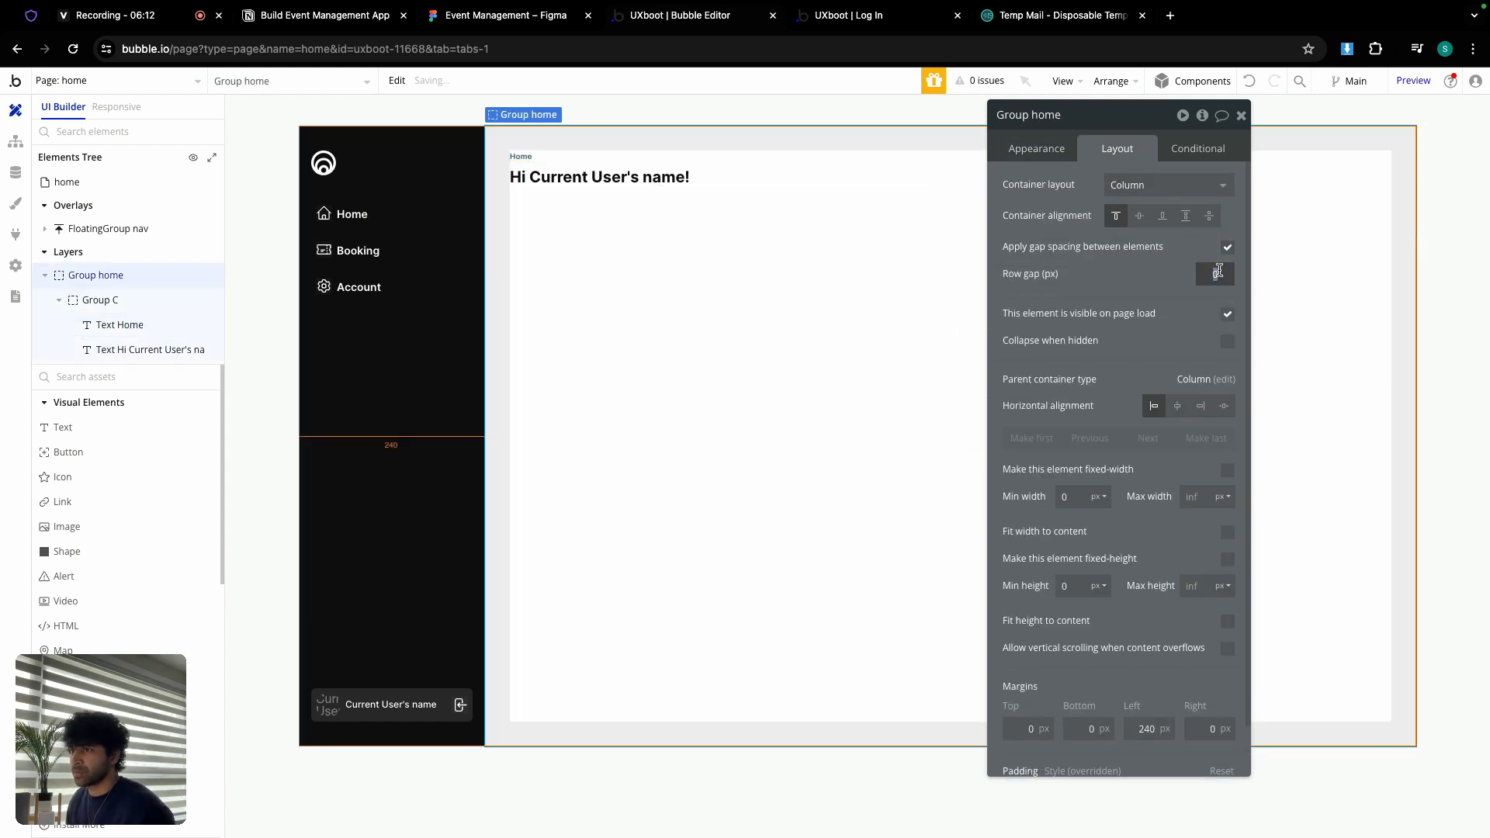
pyautogui.click(1241, 115)
pyautogui.click(498, 22)
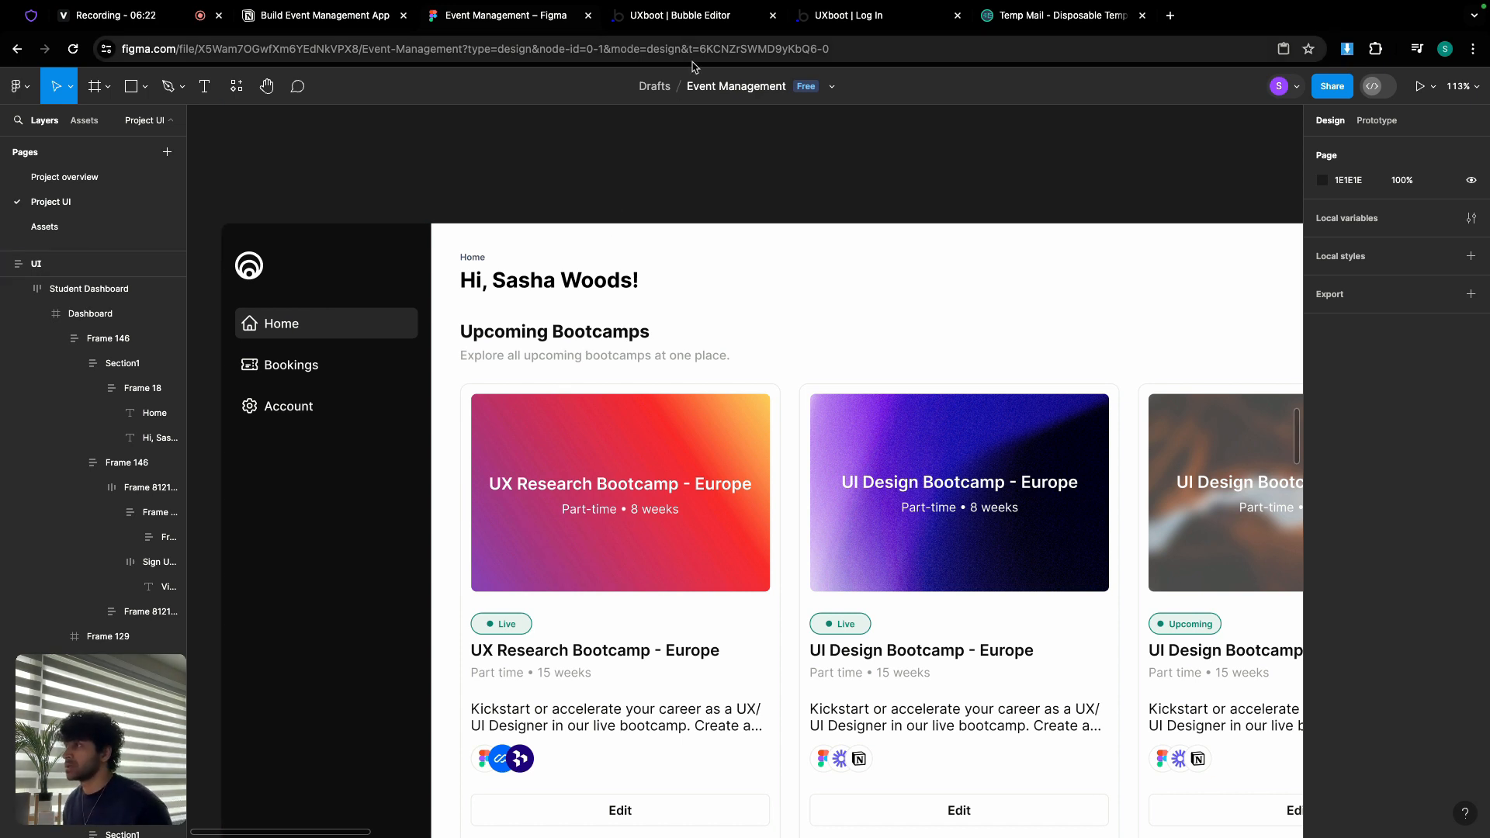
pyautogui.hscroll(2, 678, 276)
pyautogui.scroll(-3, 659, 286)
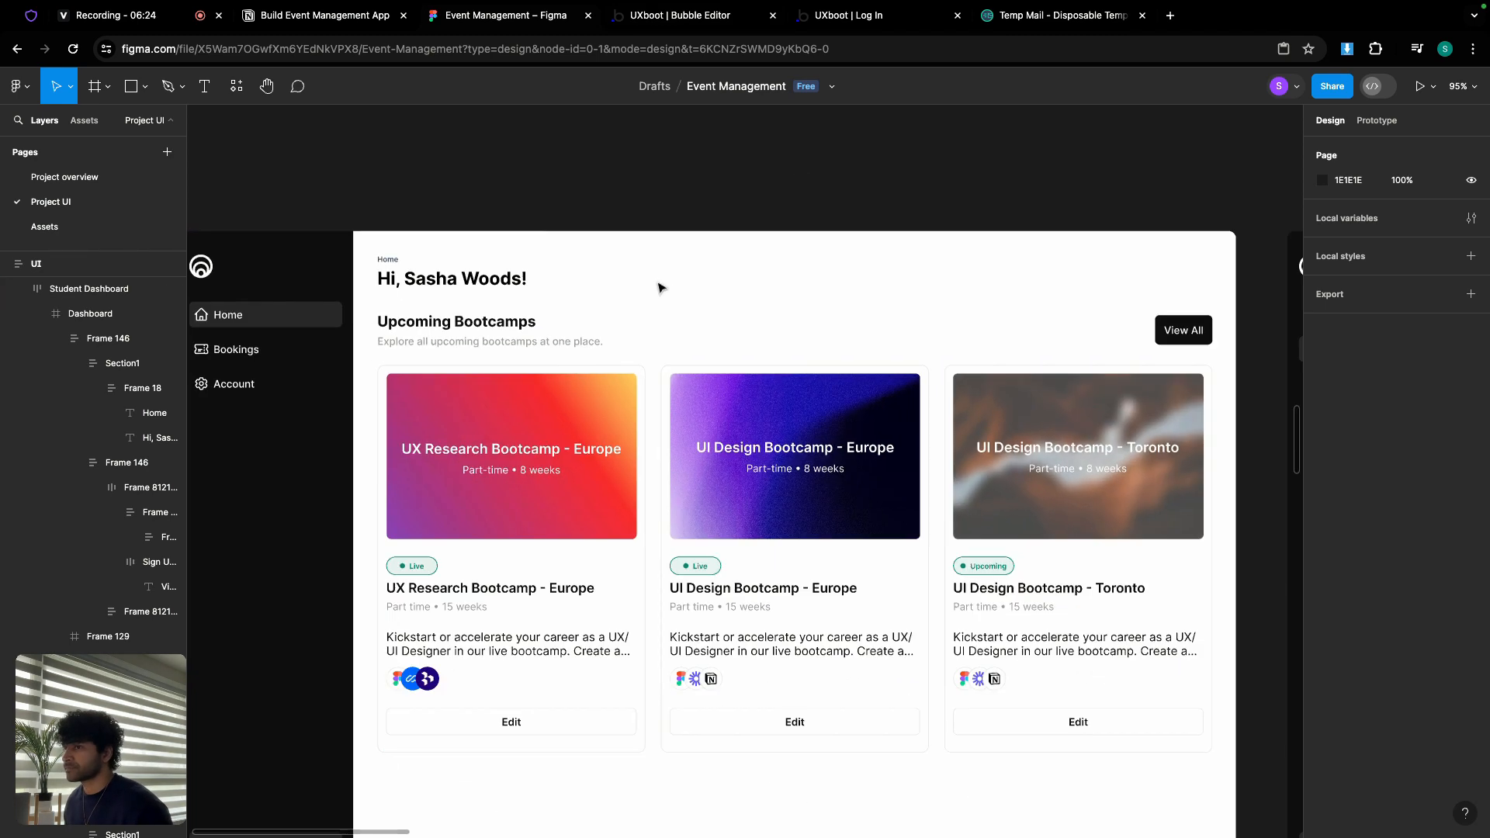
pyautogui.click(666, 24)
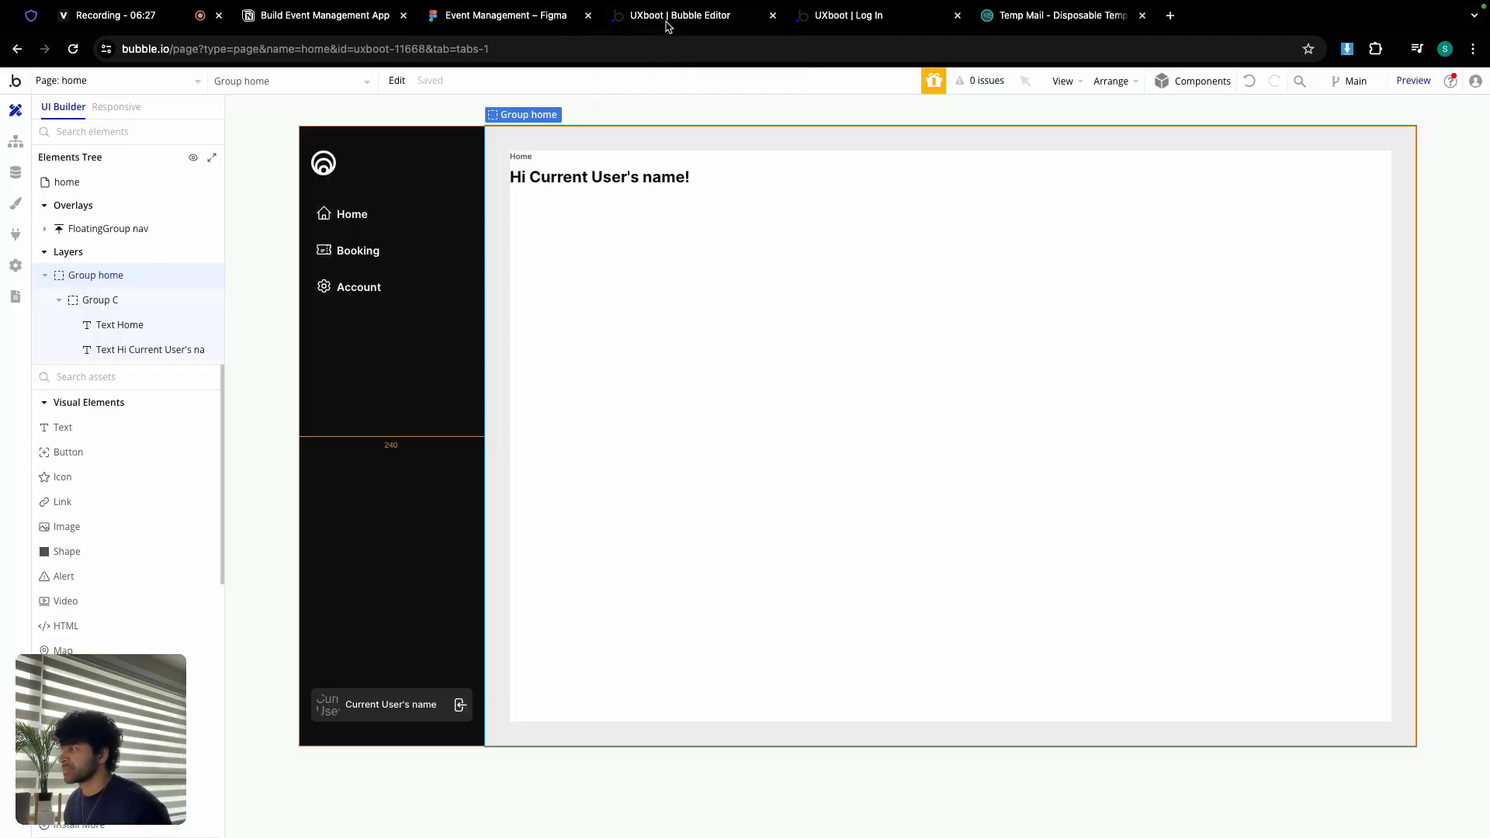
# Step: Add an 'Upcomong Bootcamps' heading text below the greeting, fixing the capital P
pyautogui.click(110, 426)
pyautogui.click(632, 271)
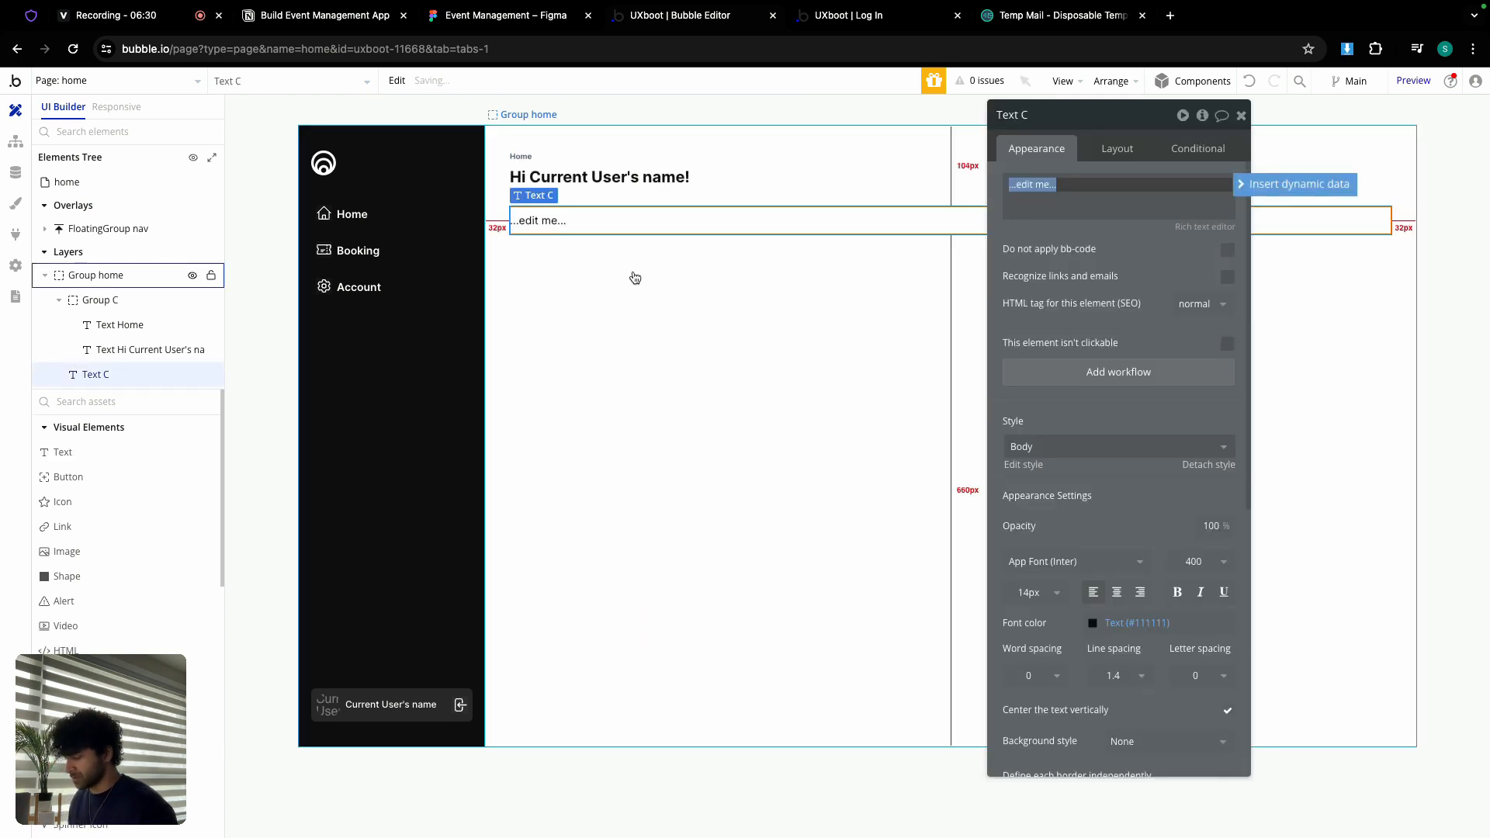
pyautogui.write('UPcomong Bootcamps')
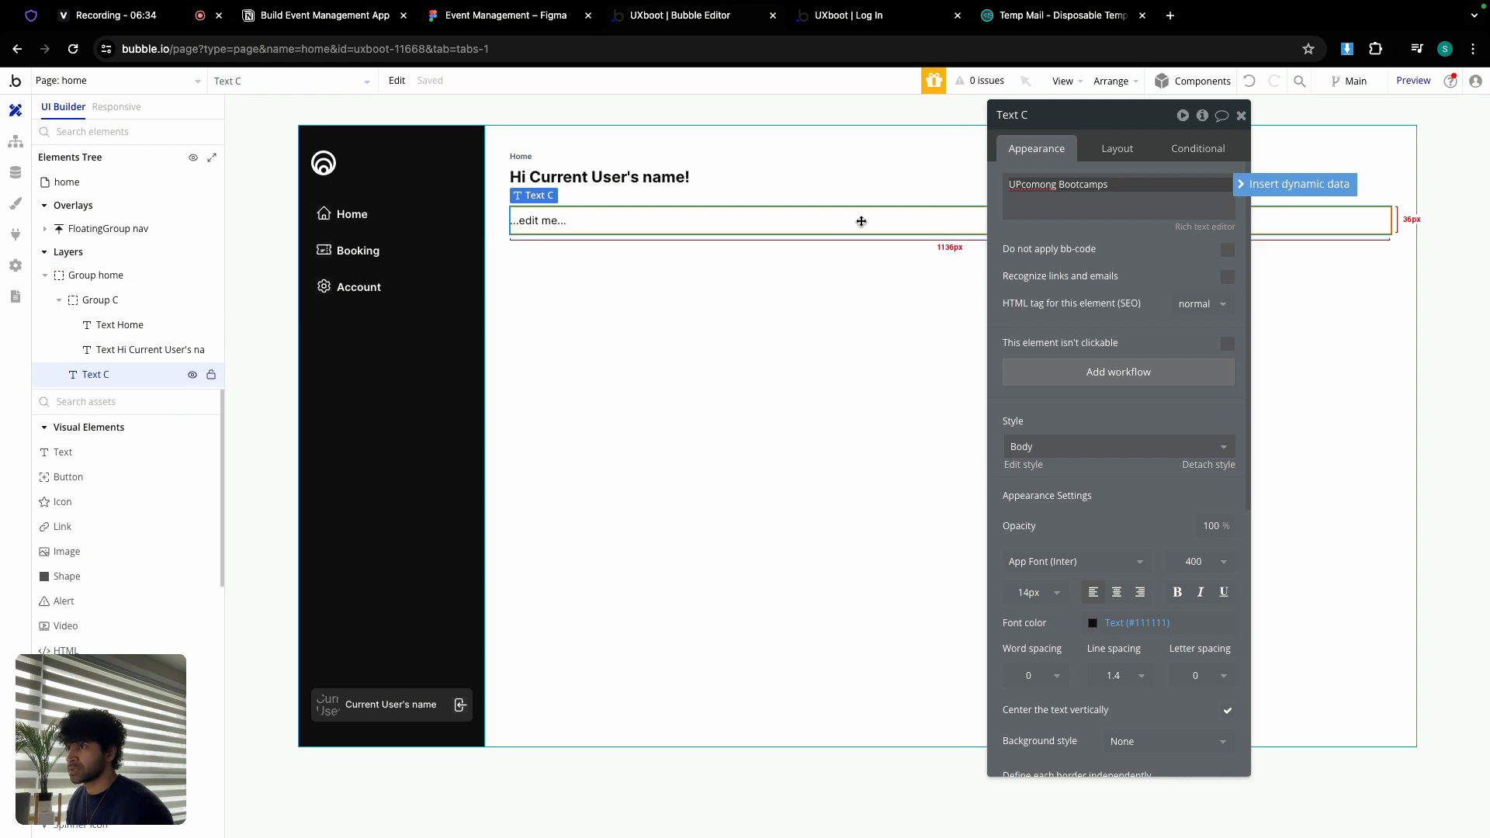
pyautogui.click(1021, 184)
pyautogui.press('BackSpace')
pyautogui.write('p')
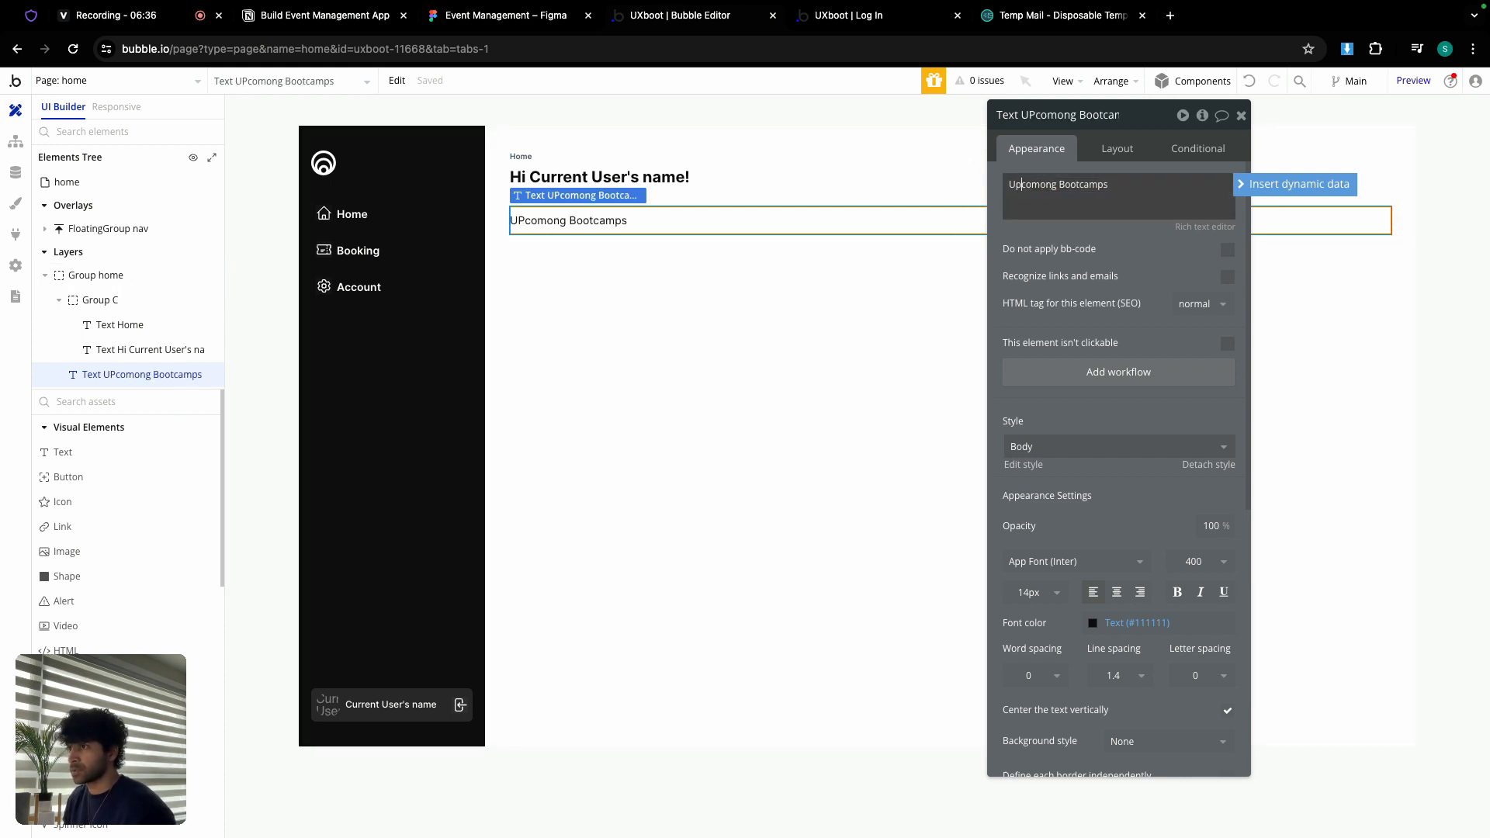
# Step: Style the heading at weight 600 and size 18 with 0 minimum height
pyautogui.click(1201, 561)
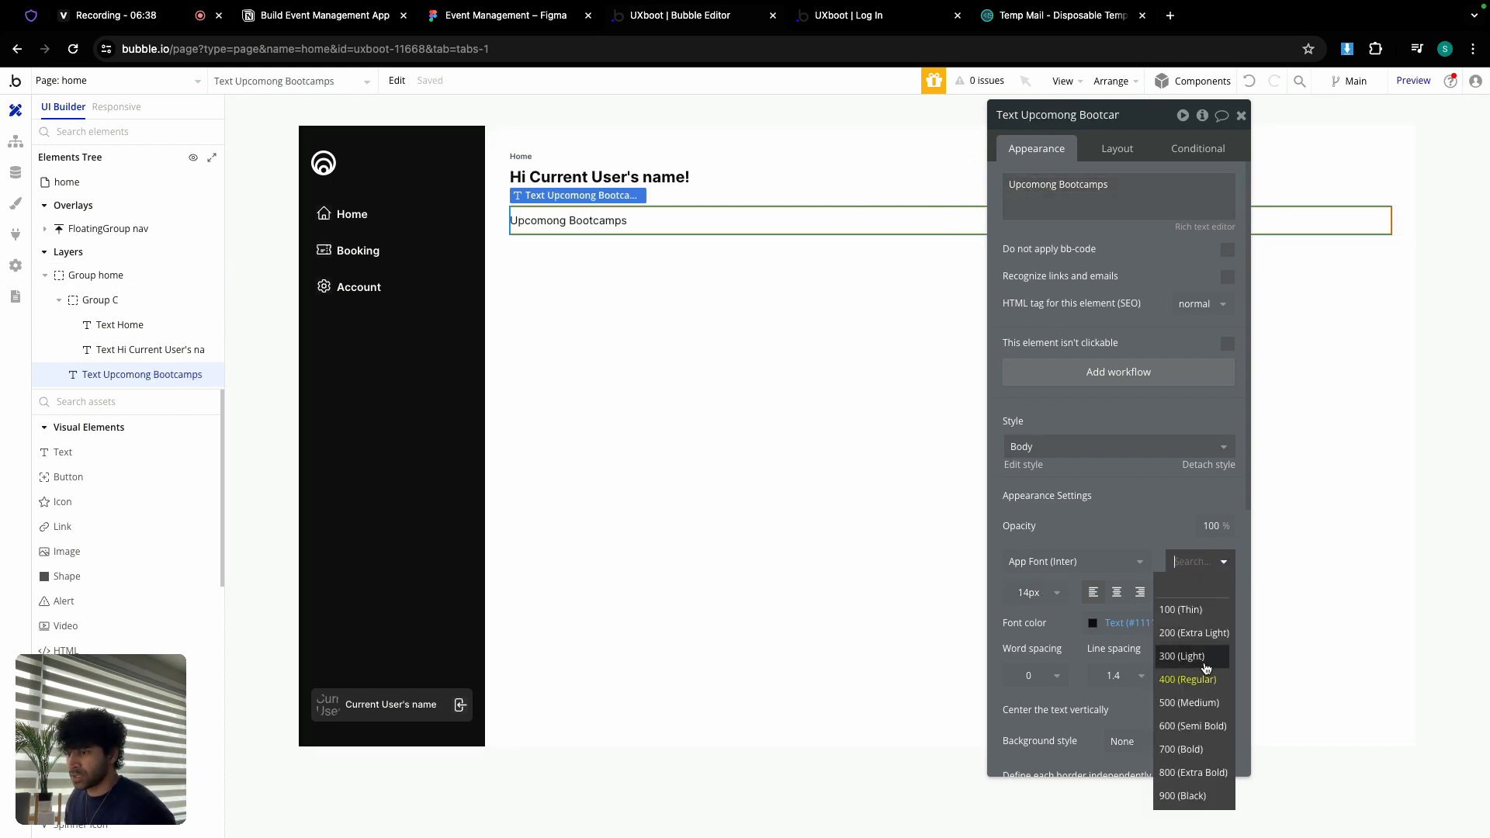
pyautogui.click(1191, 708)
pyautogui.click(1030, 592)
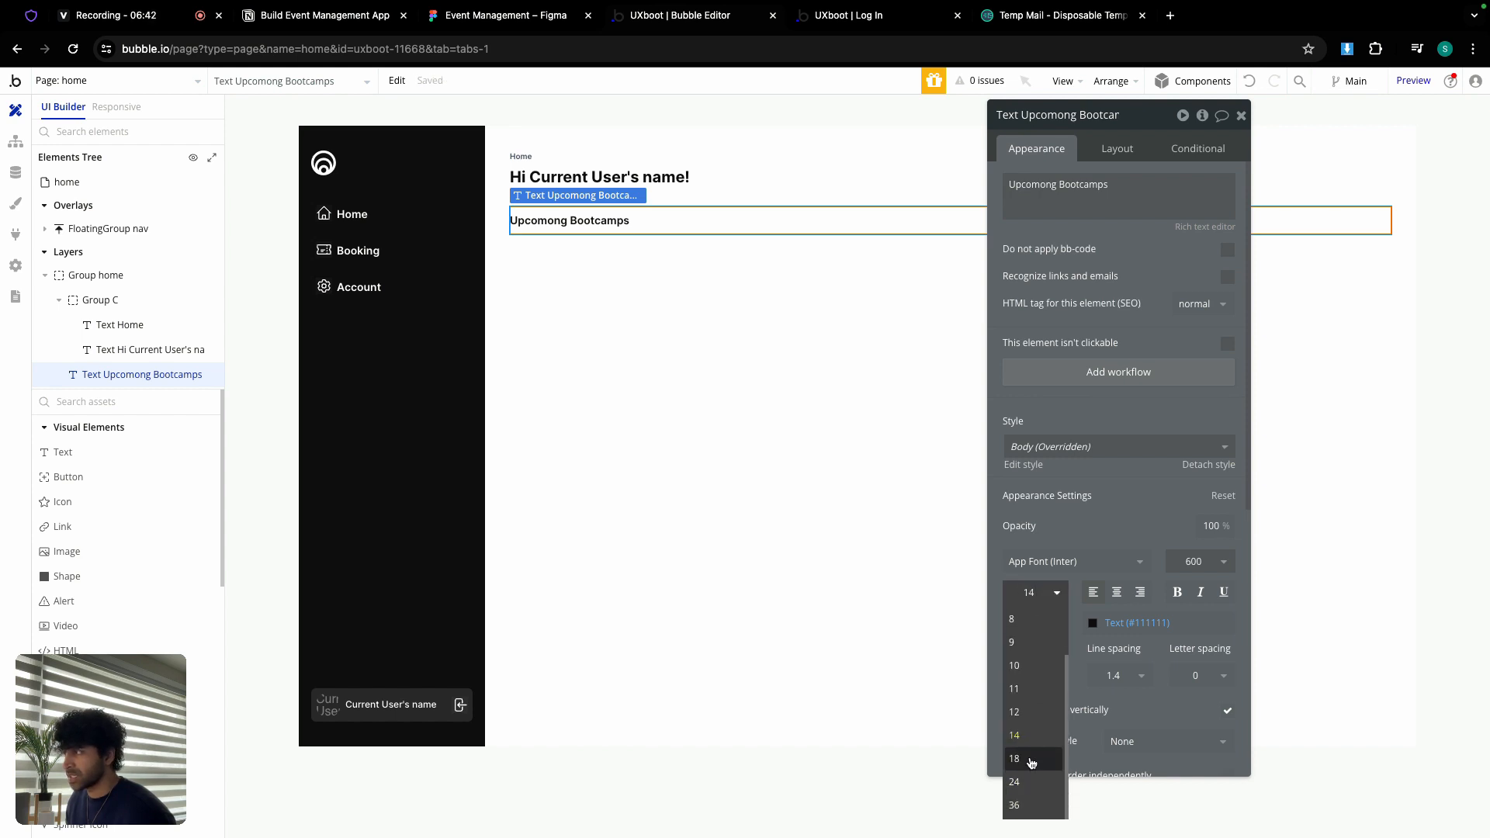
pyautogui.click(1024, 761)
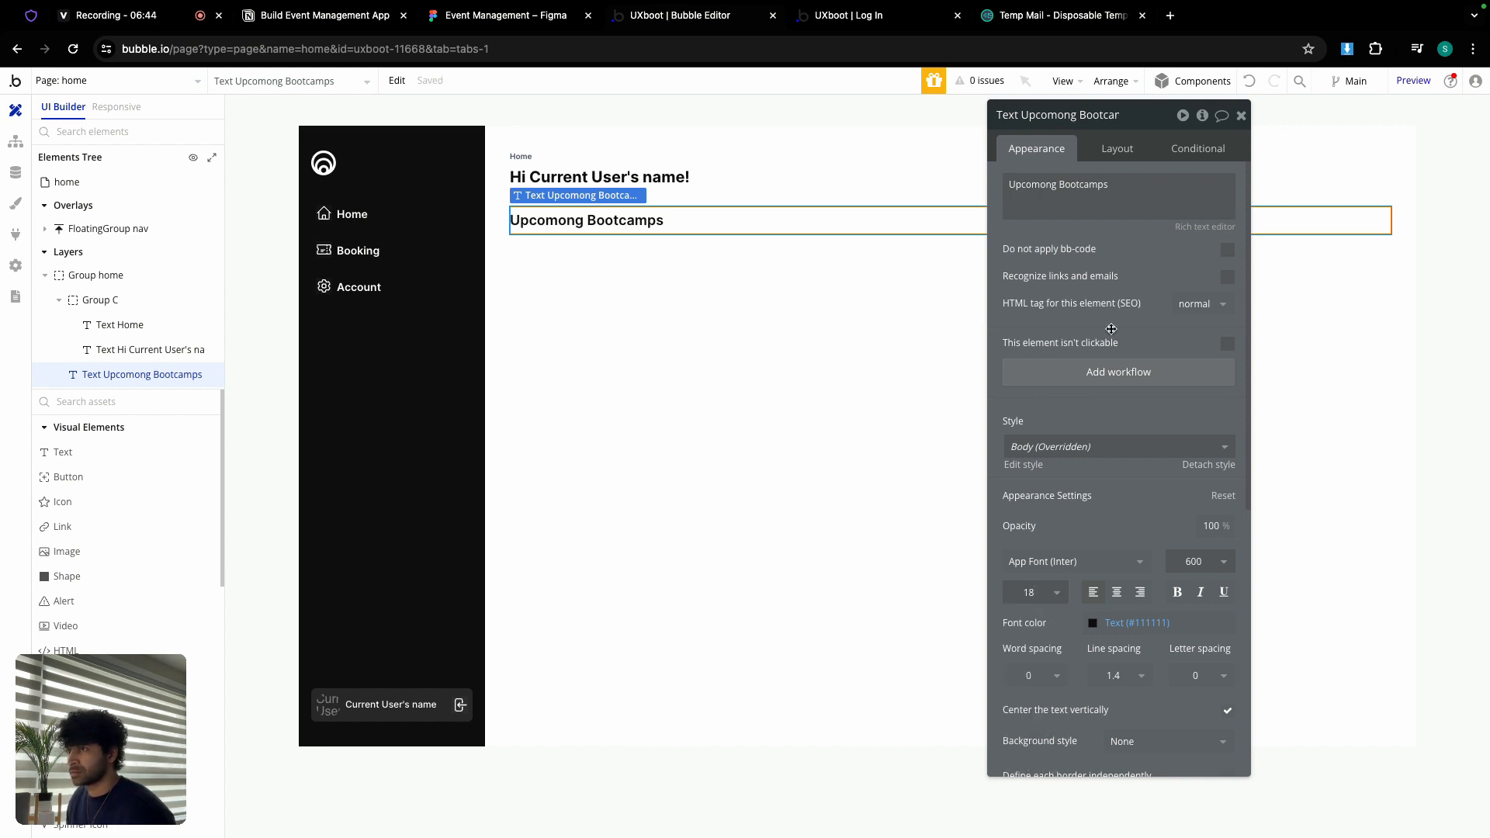
pyautogui.click(1117, 148)
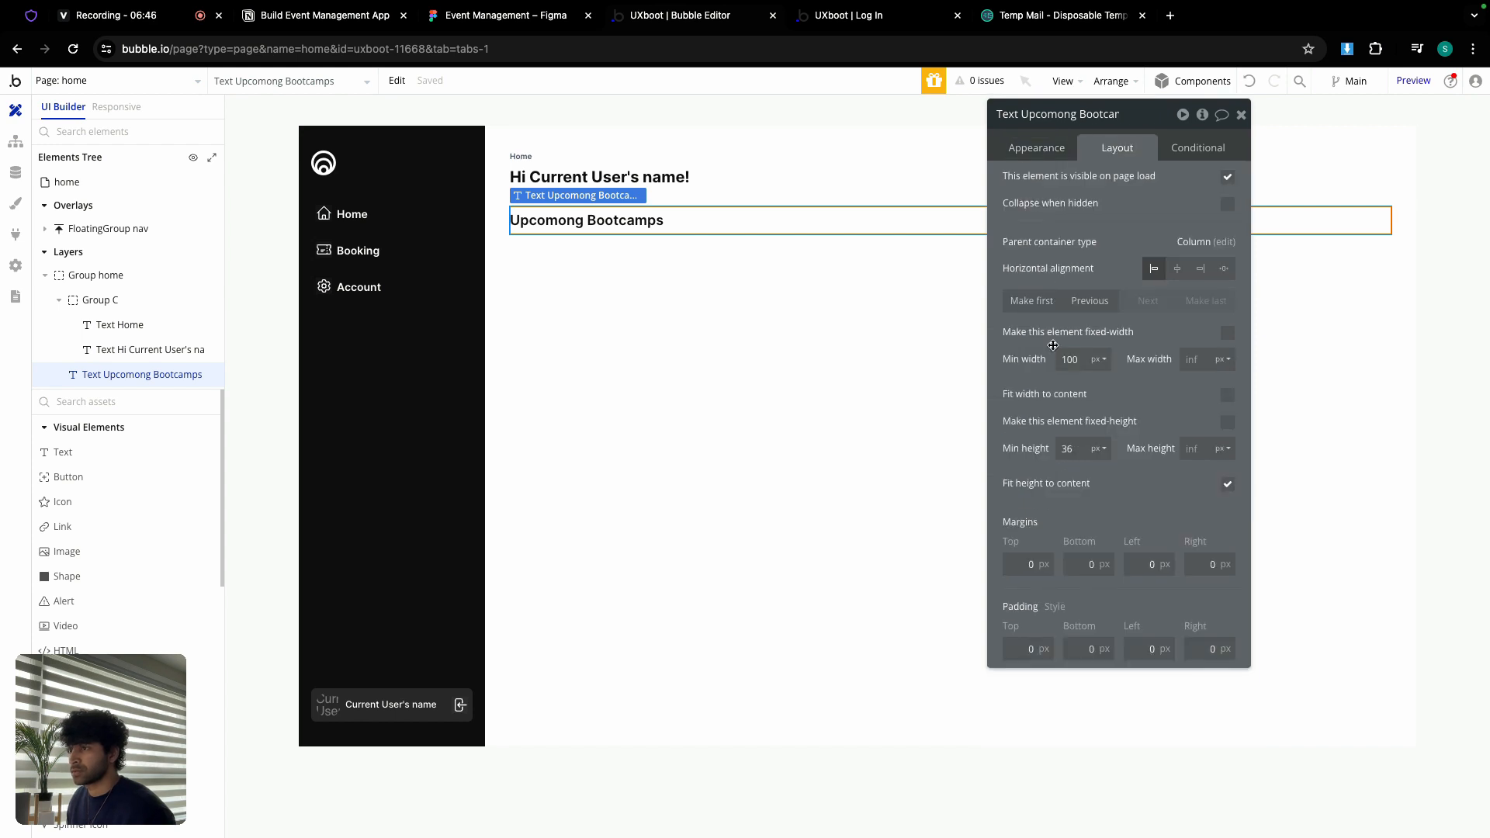
pyautogui.click(1074, 361)
pyautogui.doubleClick(1071, 445)
pyautogui.write('0')
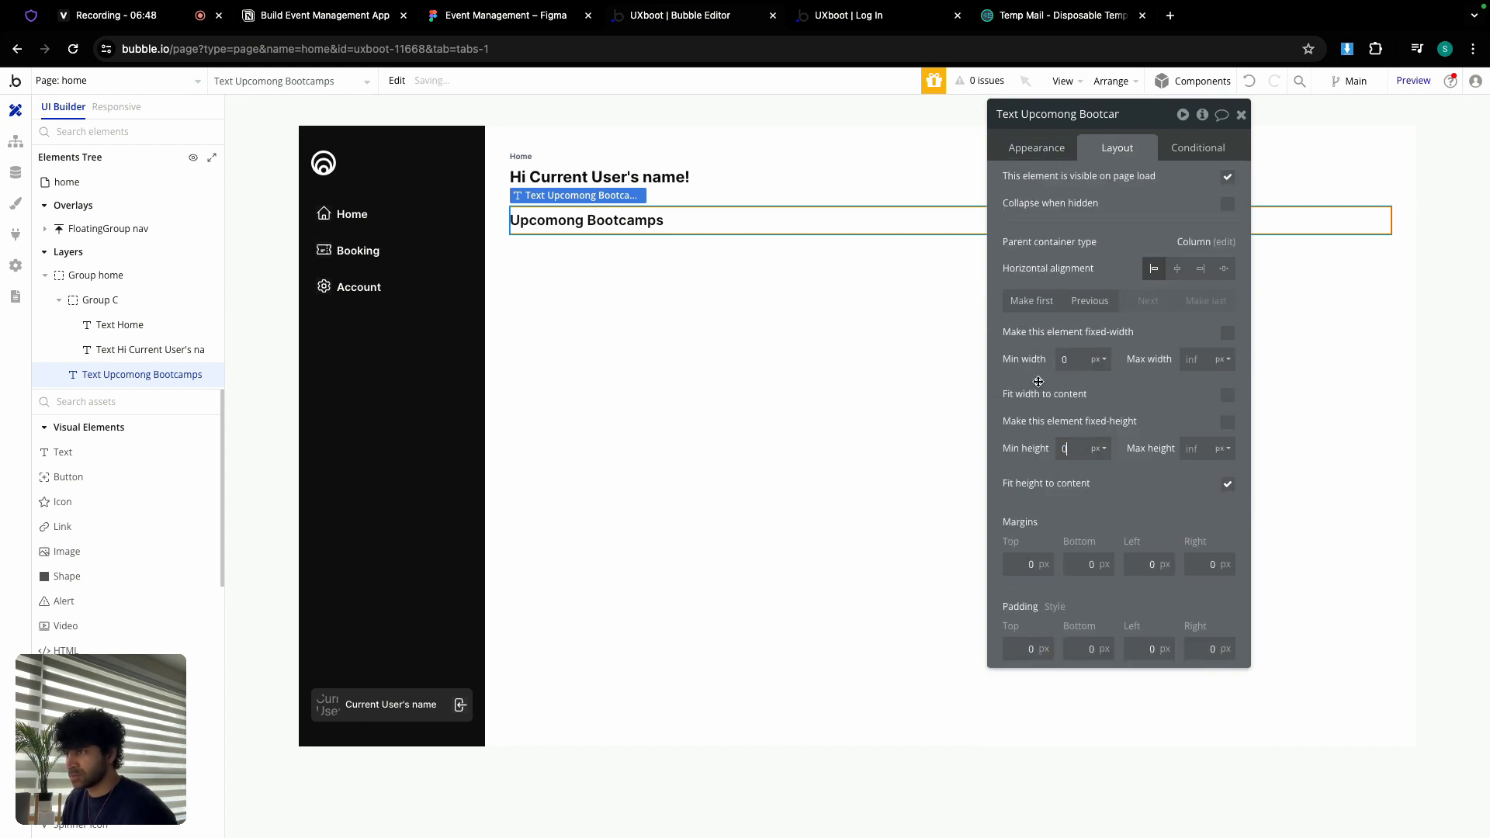
pyautogui.click(1036, 383)
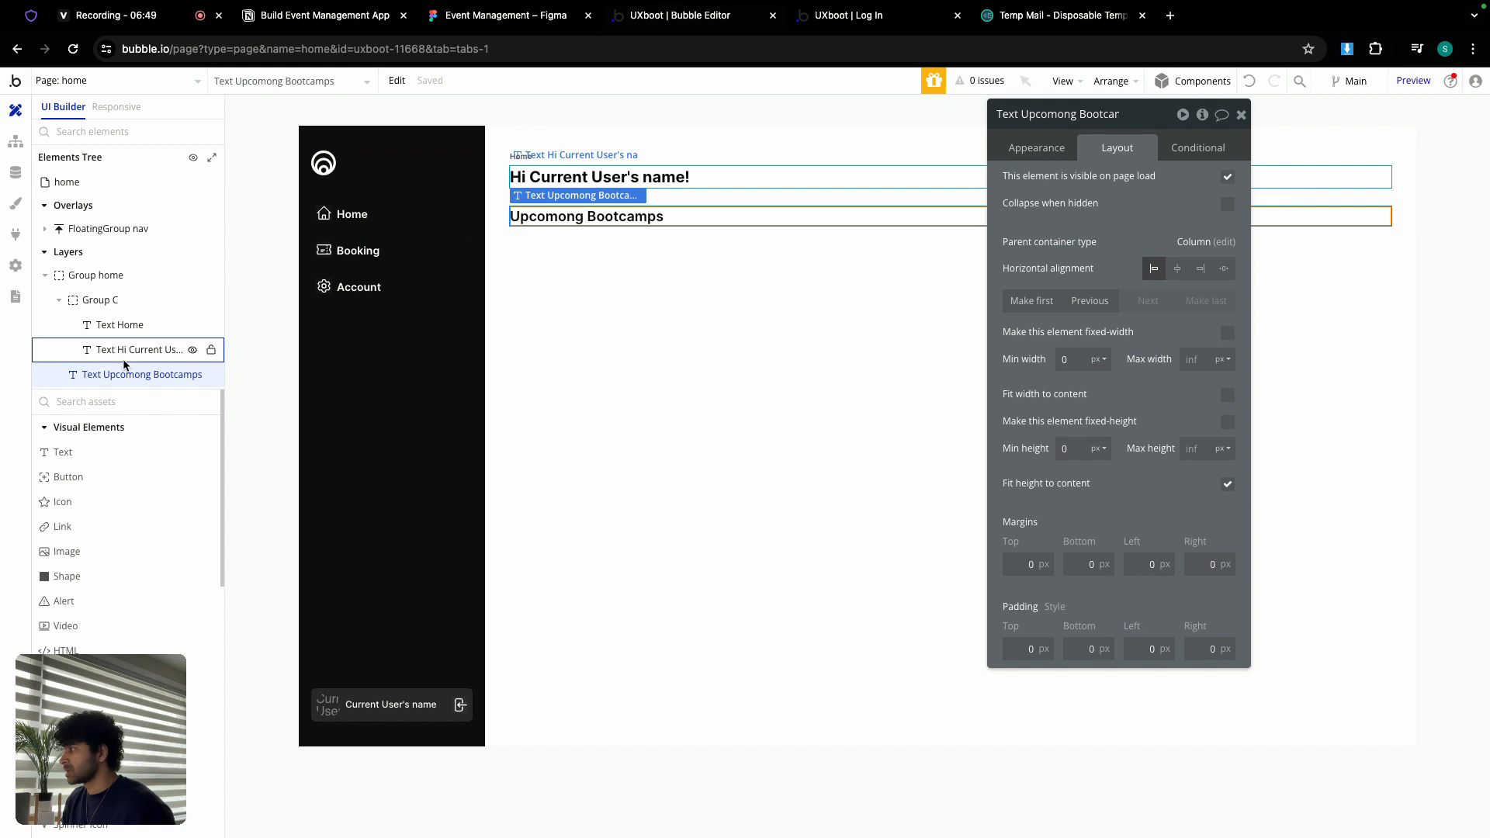
# Step: Add a text below the heading with the Figma subtitle 'Explore all upcoming bootcamps at one place.'
pyautogui.click(83, 454)
pyautogui.click(522, 256)
pyautogui.click(492, 23)
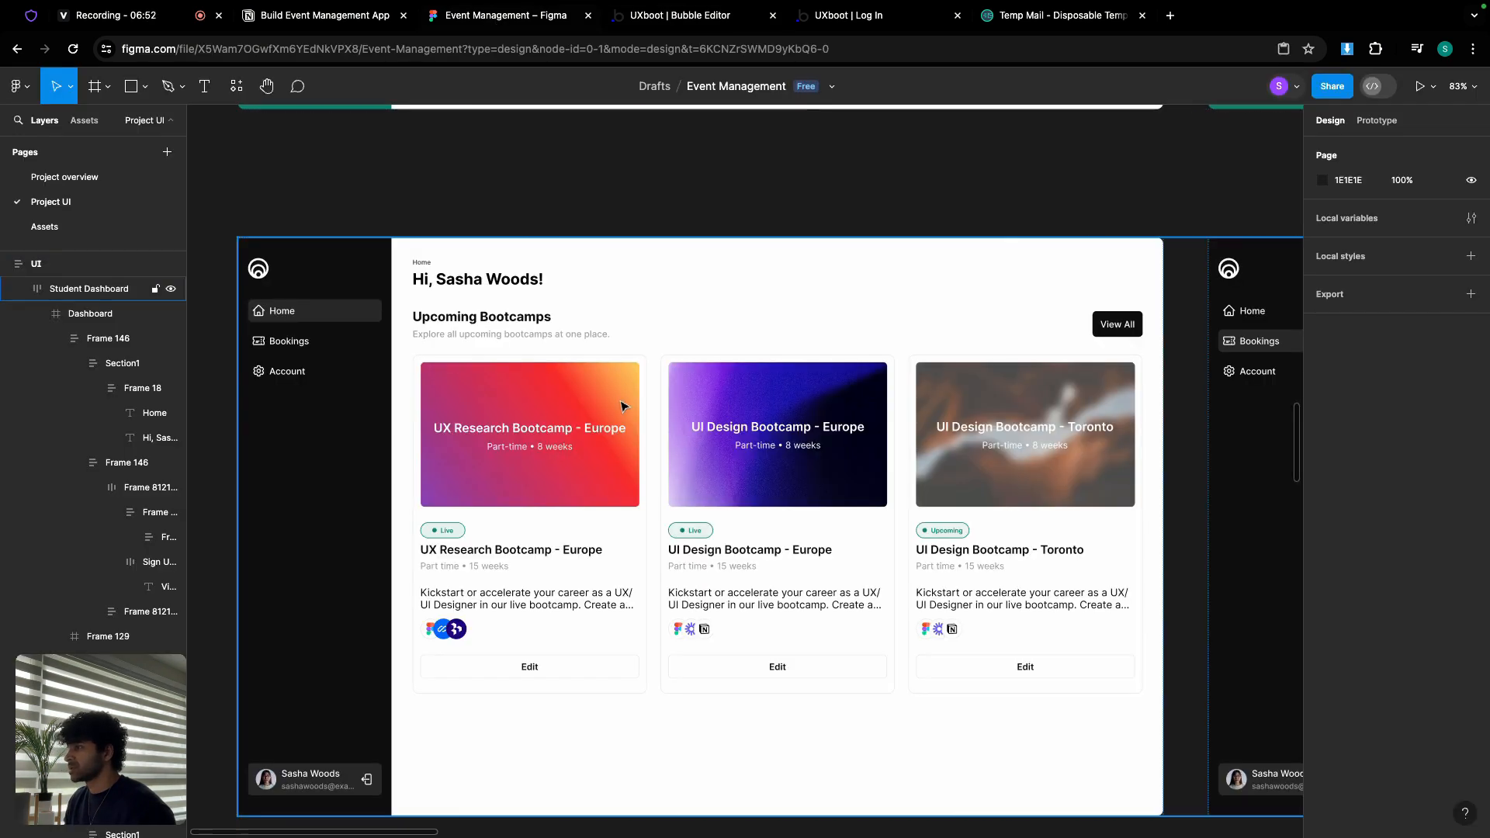
pyautogui.doubleClick(555, 343)
pyautogui.doubleClick(555, 343)
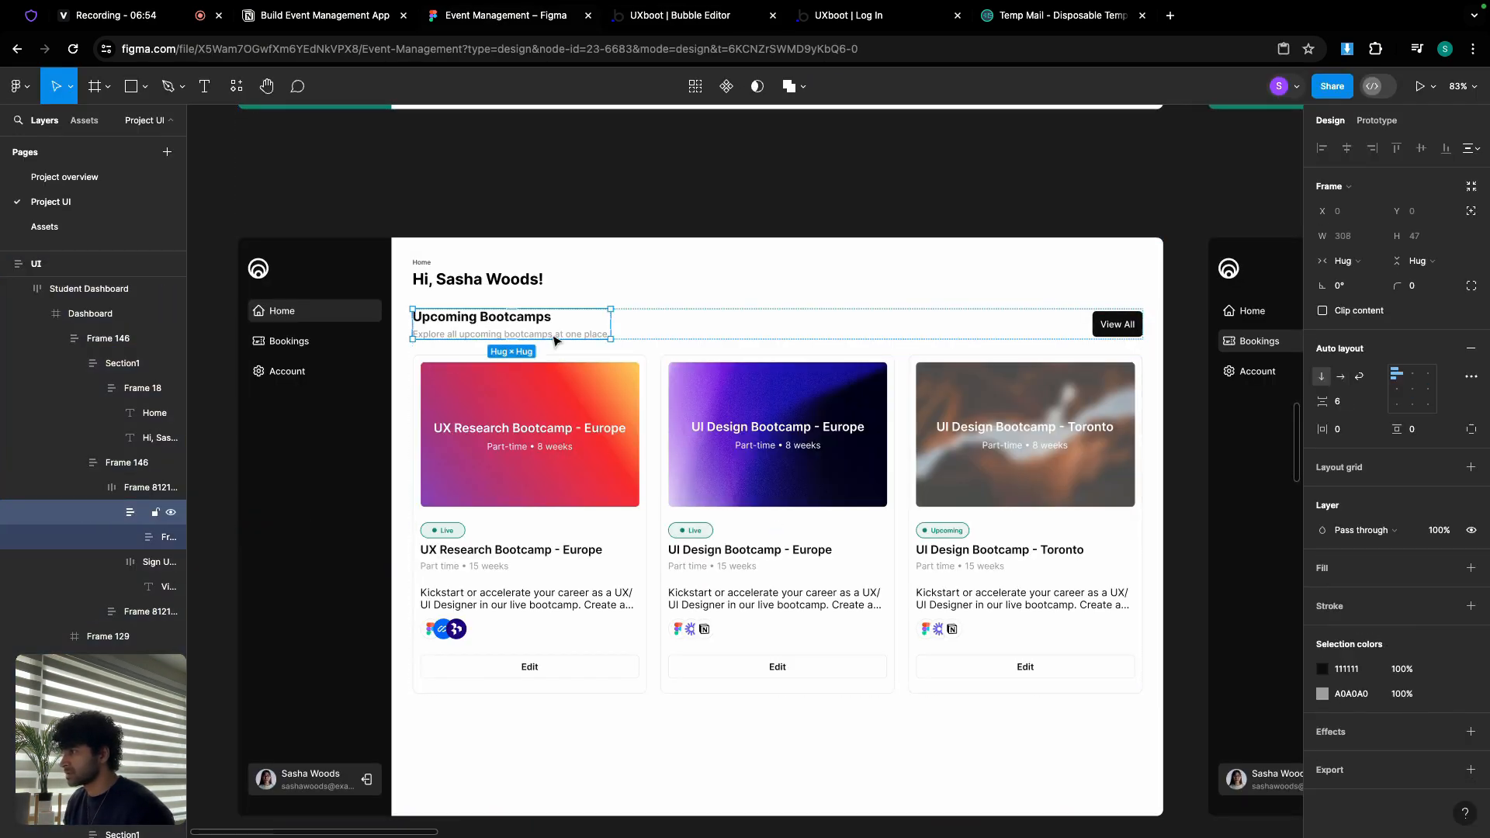
pyautogui.doubleClick(555, 341)
pyautogui.doubleClick(553, 335)
pyautogui.hotkey('ctrl', 'c')
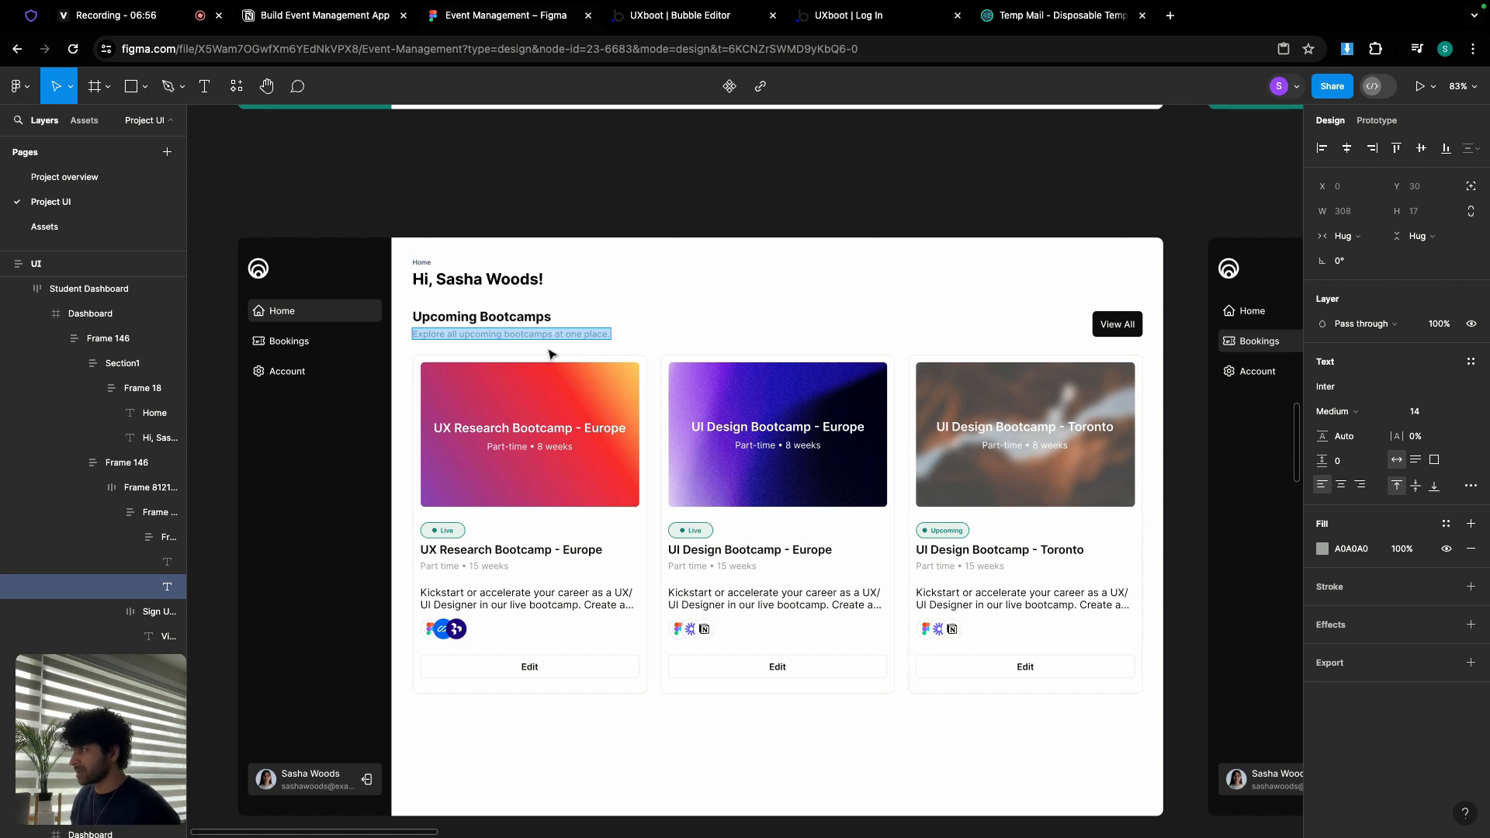
pyautogui.click(648, 24)
pyautogui.click(1071, 183)
pyautogui.hotkey('ctrl', 'v')
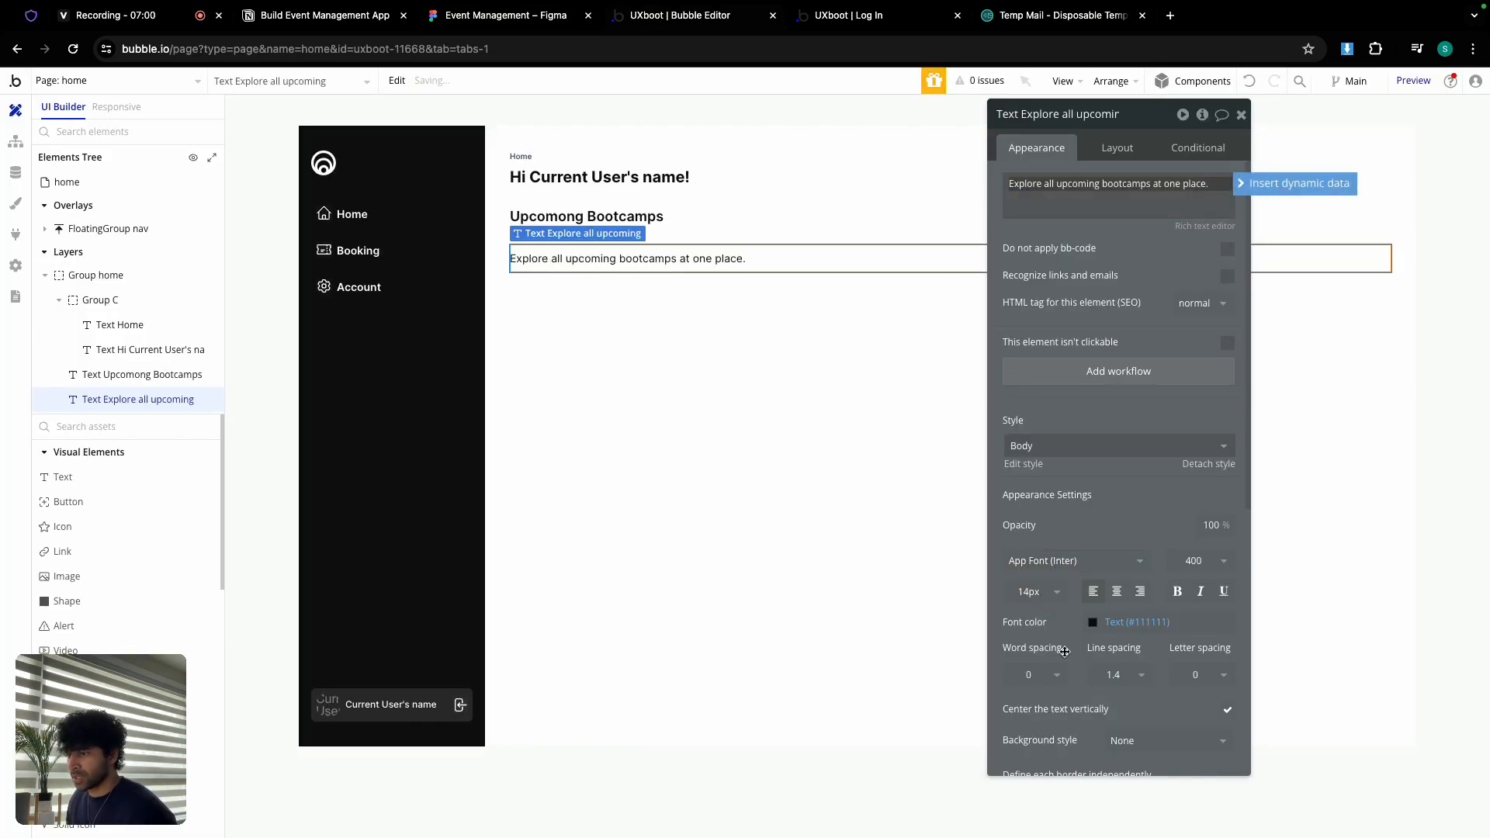
# Step: Set the subtitle's font color to Secondary colour (#A0A0A0)
pyautogui.click(1111, 623)
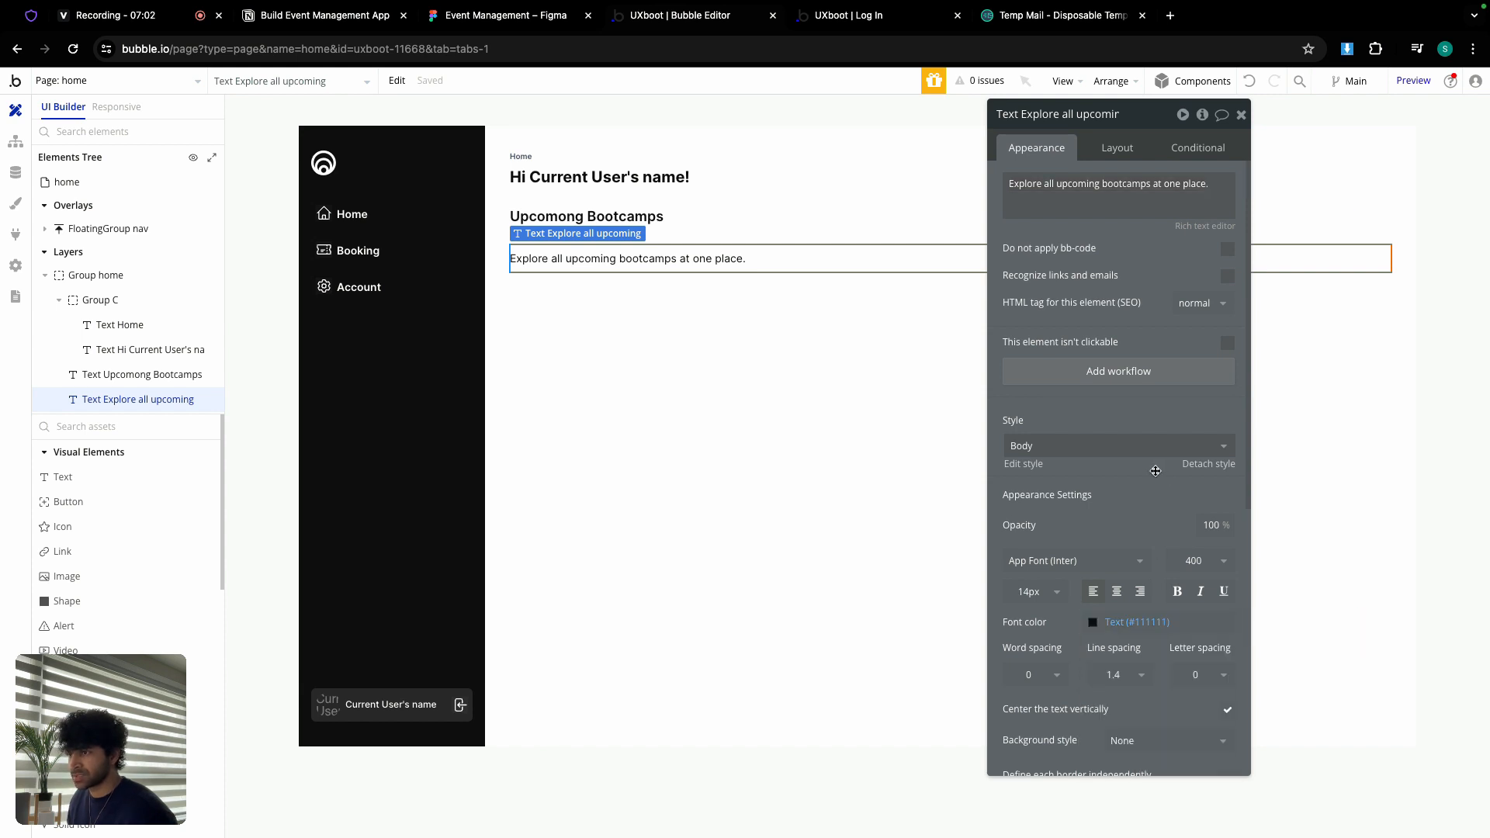
pyautogui.moveTo(1171, 493); pyautogui.dragTo(1112, 424)
pyautogui.click(1075, 553)
pyautogui.click(1039, 777)
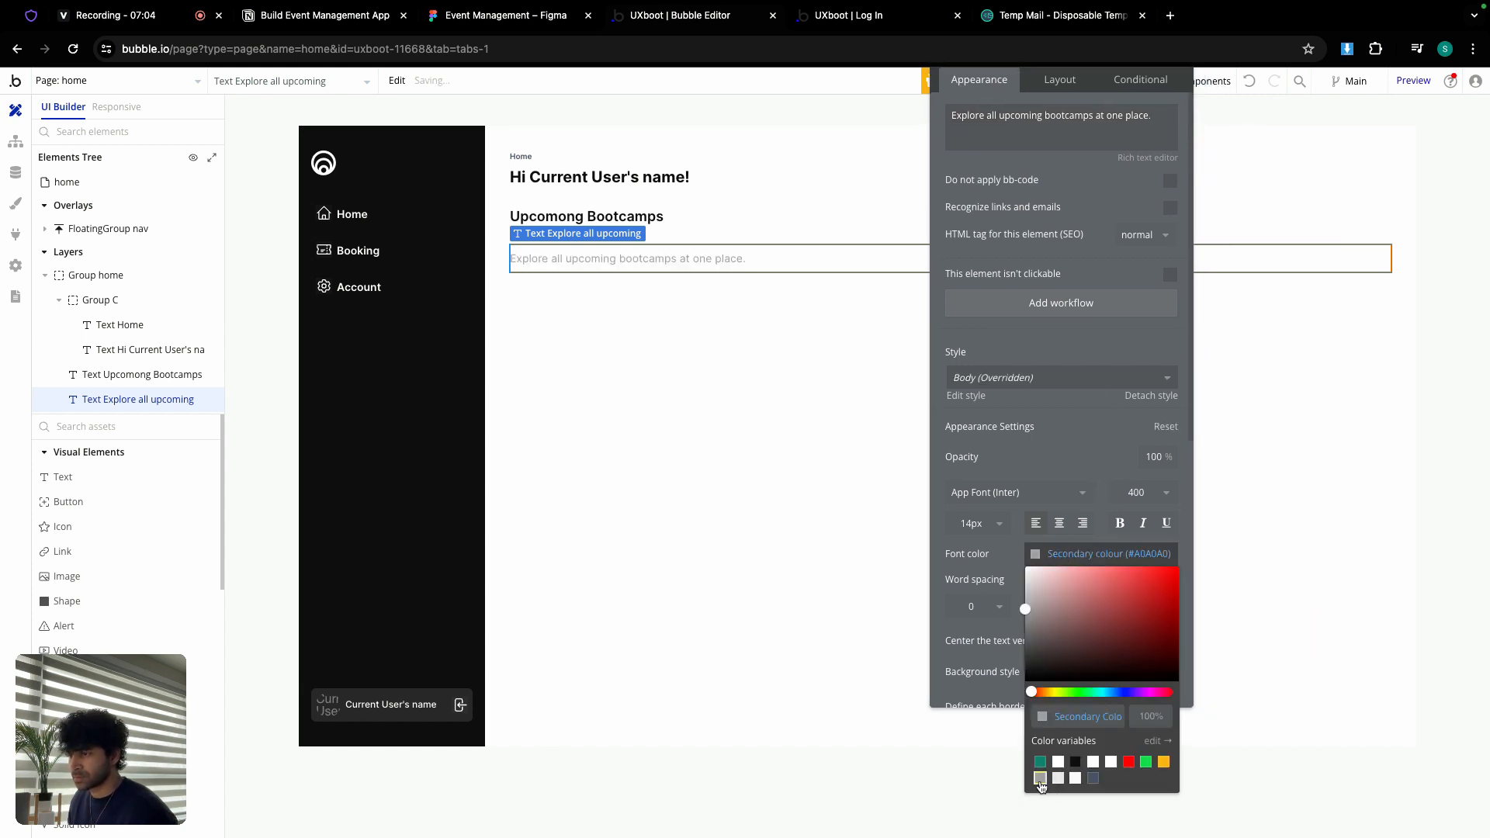
# Step: Set the subtitle's min width and min height to 0
pyautogui.click(1059, 79)
pyautogui.doubleClick(1019, 289)
pyautogui.write('0')
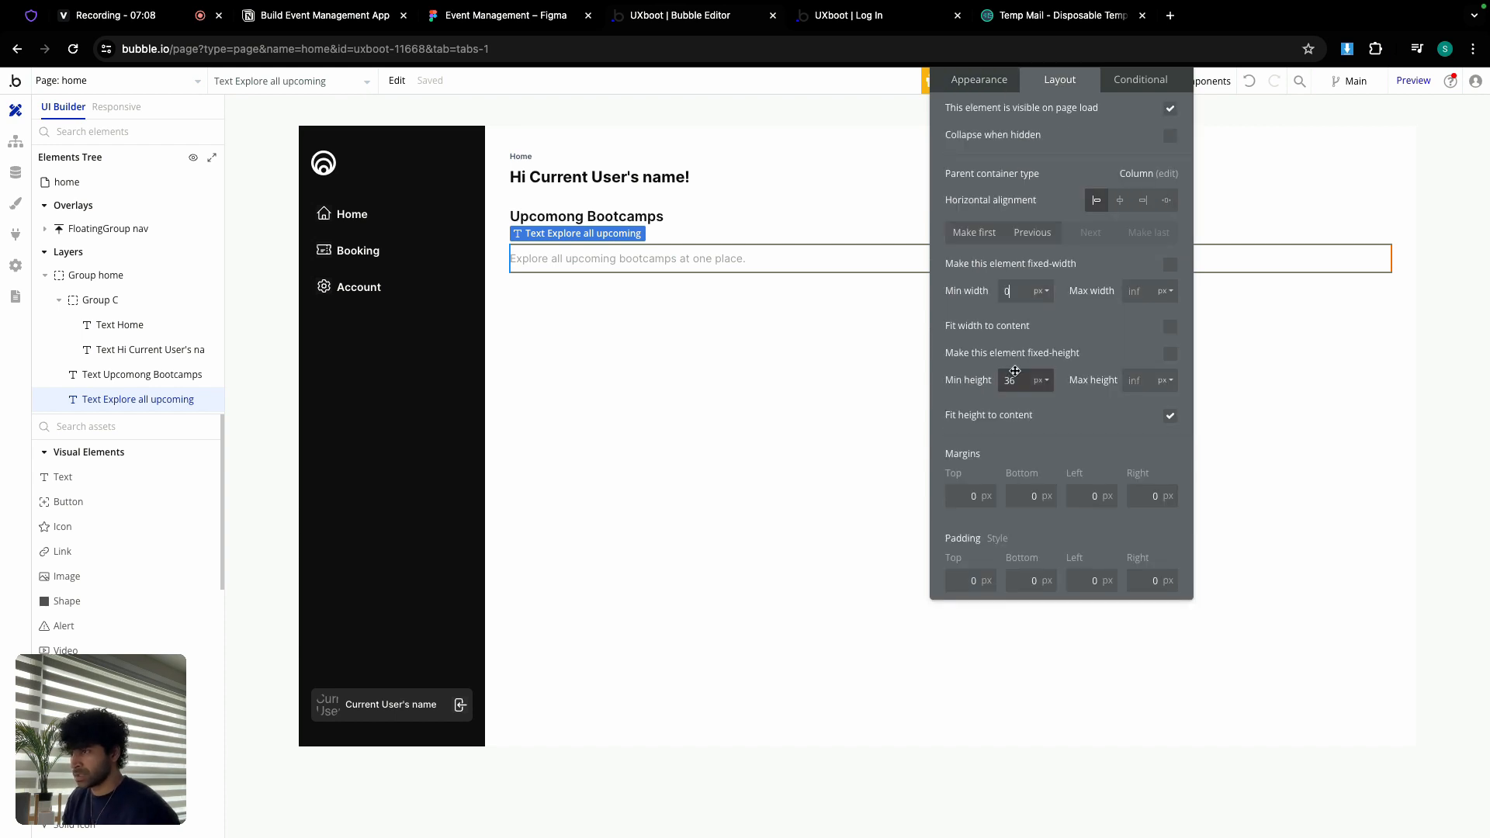
pyautogui.doubleClick(1014, 378)
pyautogui.write('0')
pyautogui.click(974, 319)
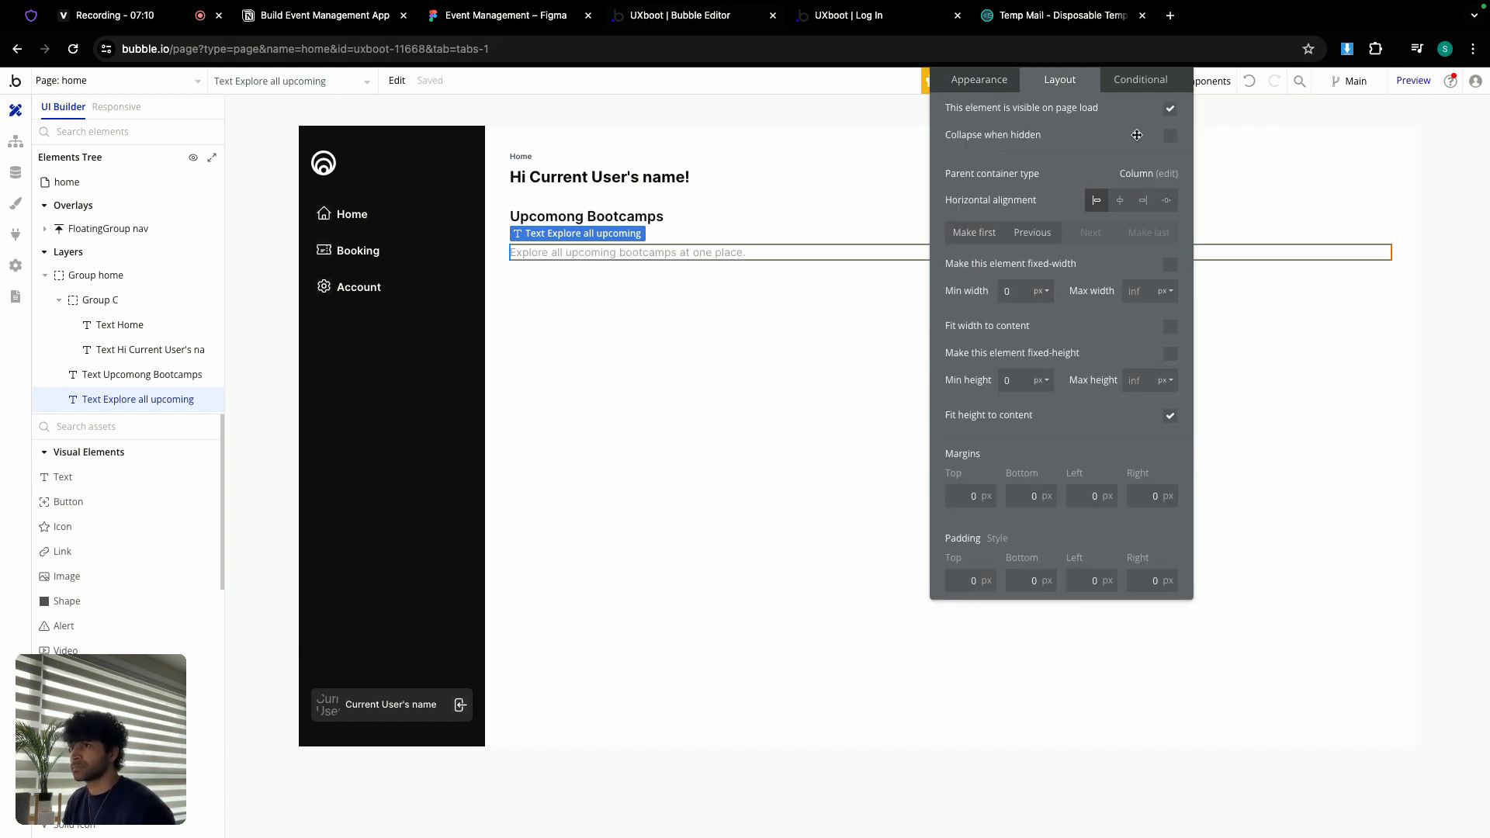
pyautogui.click(1174, 104)
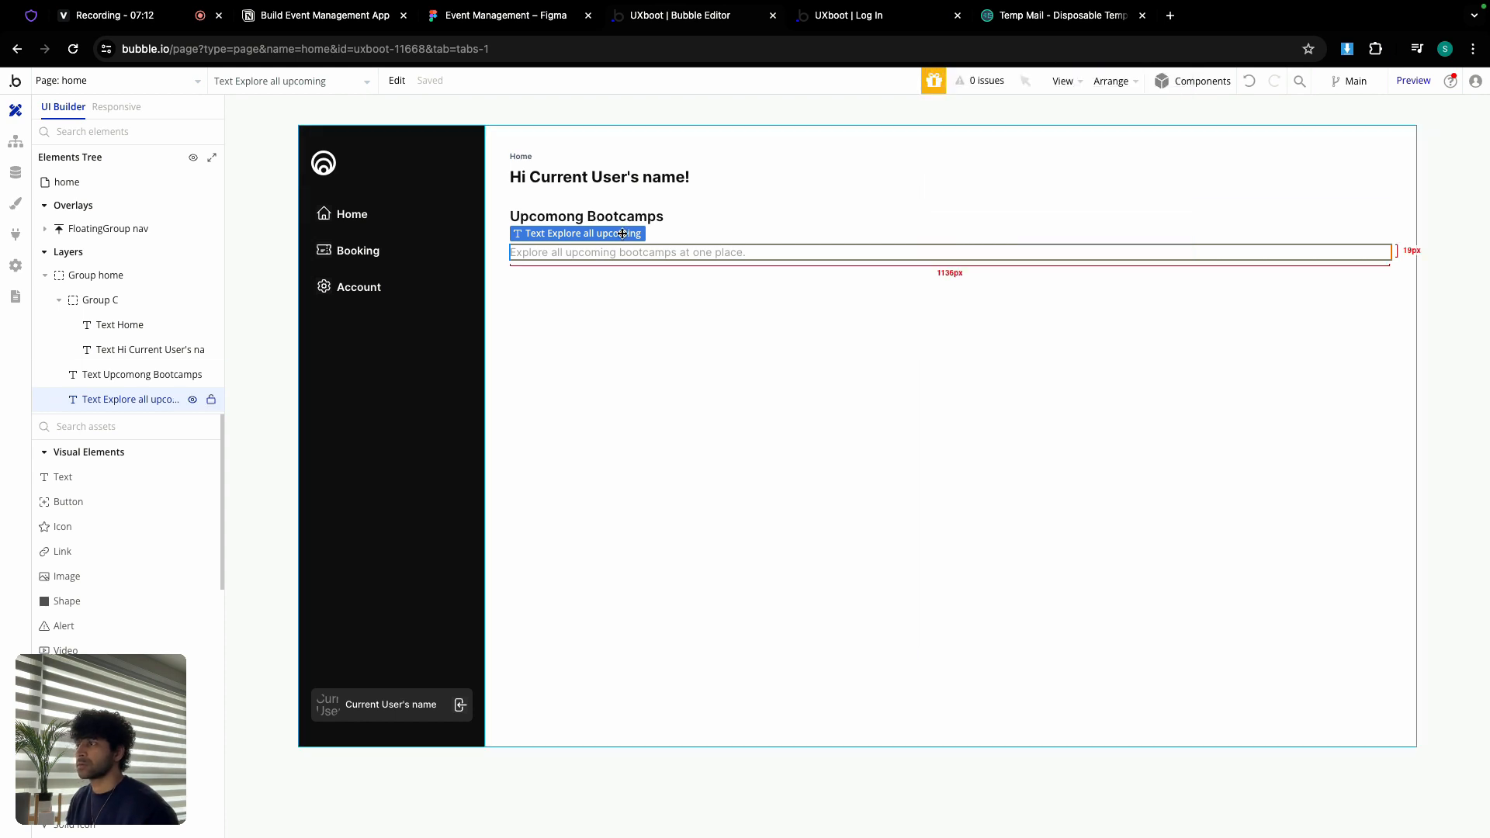
pyautogui.doubleClick(672, 223)
# Step: Group the heading and subtitle into a Column with a 6 px row gap
pyautogui.keyDown('shift'); pyautogui.click(670, 256); pyautogui.keyUp('shift')
pyautogui.rightClick(670, 256)
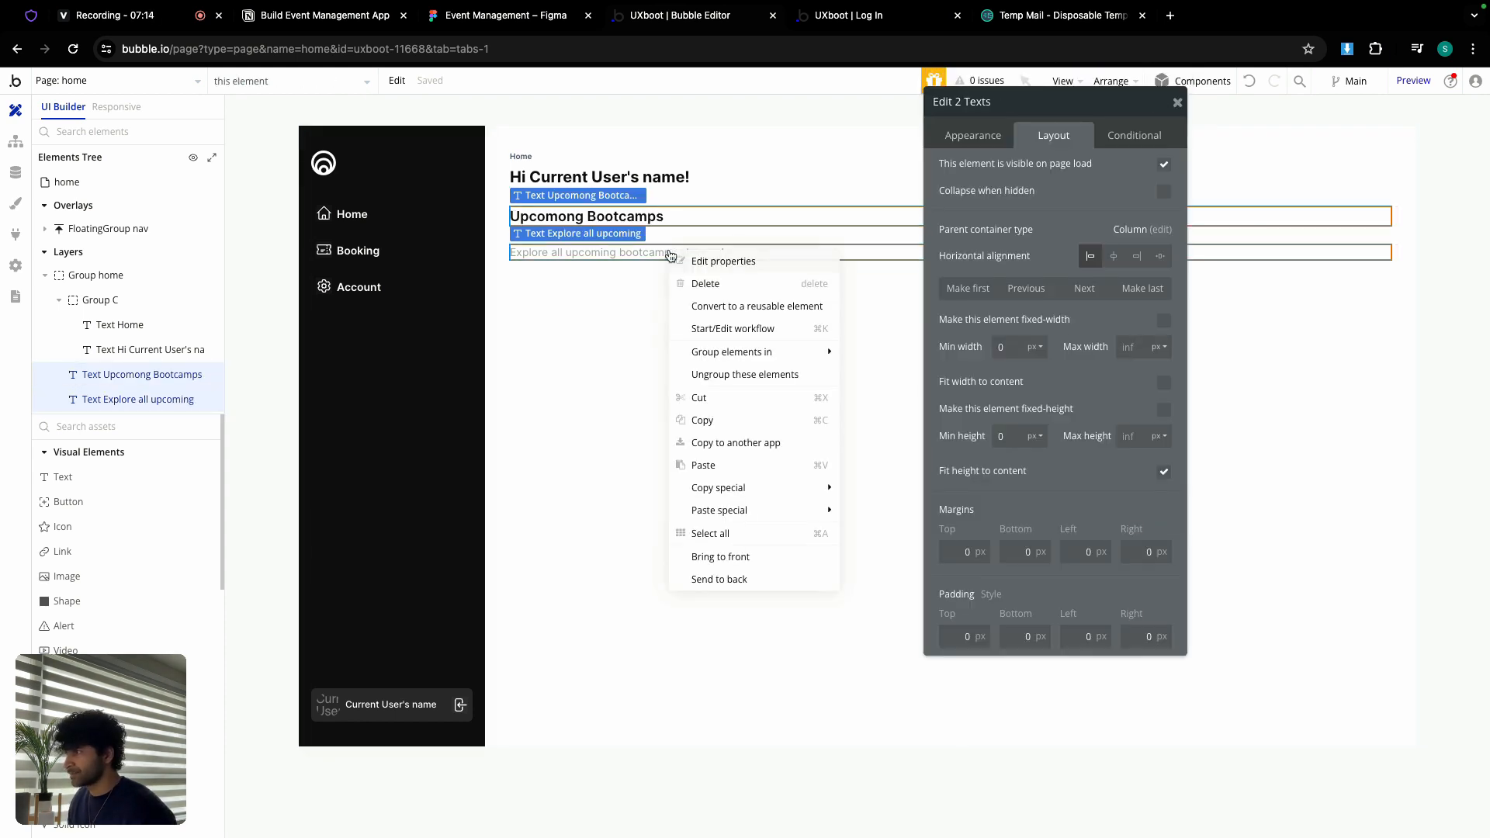
pyautogui.moveTo(733, 357)
pyautogui.click(885, 396)
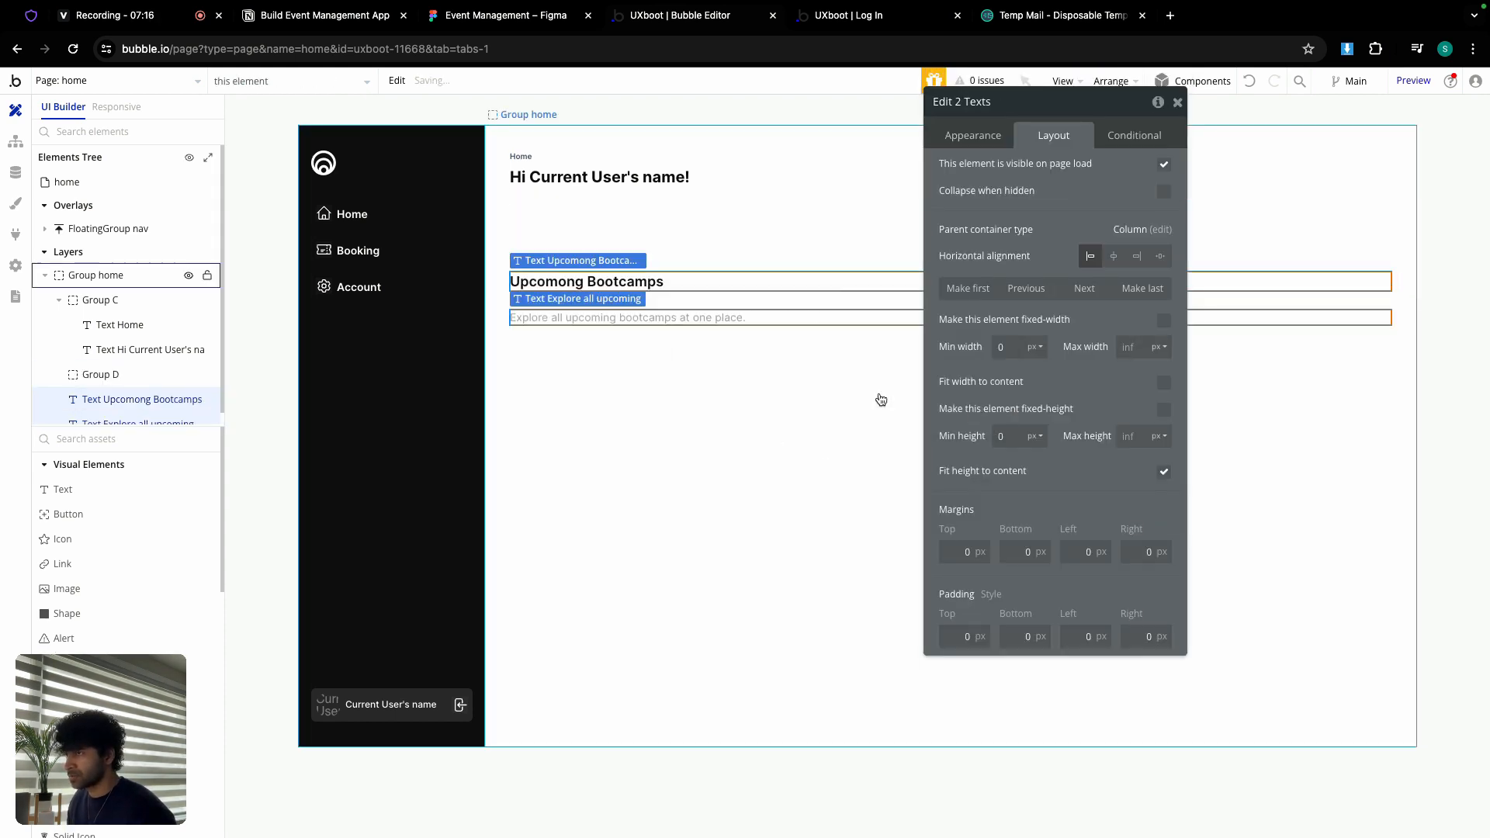
pyautogui.click(1163, 234)
pyautogui.click(1161, 260)
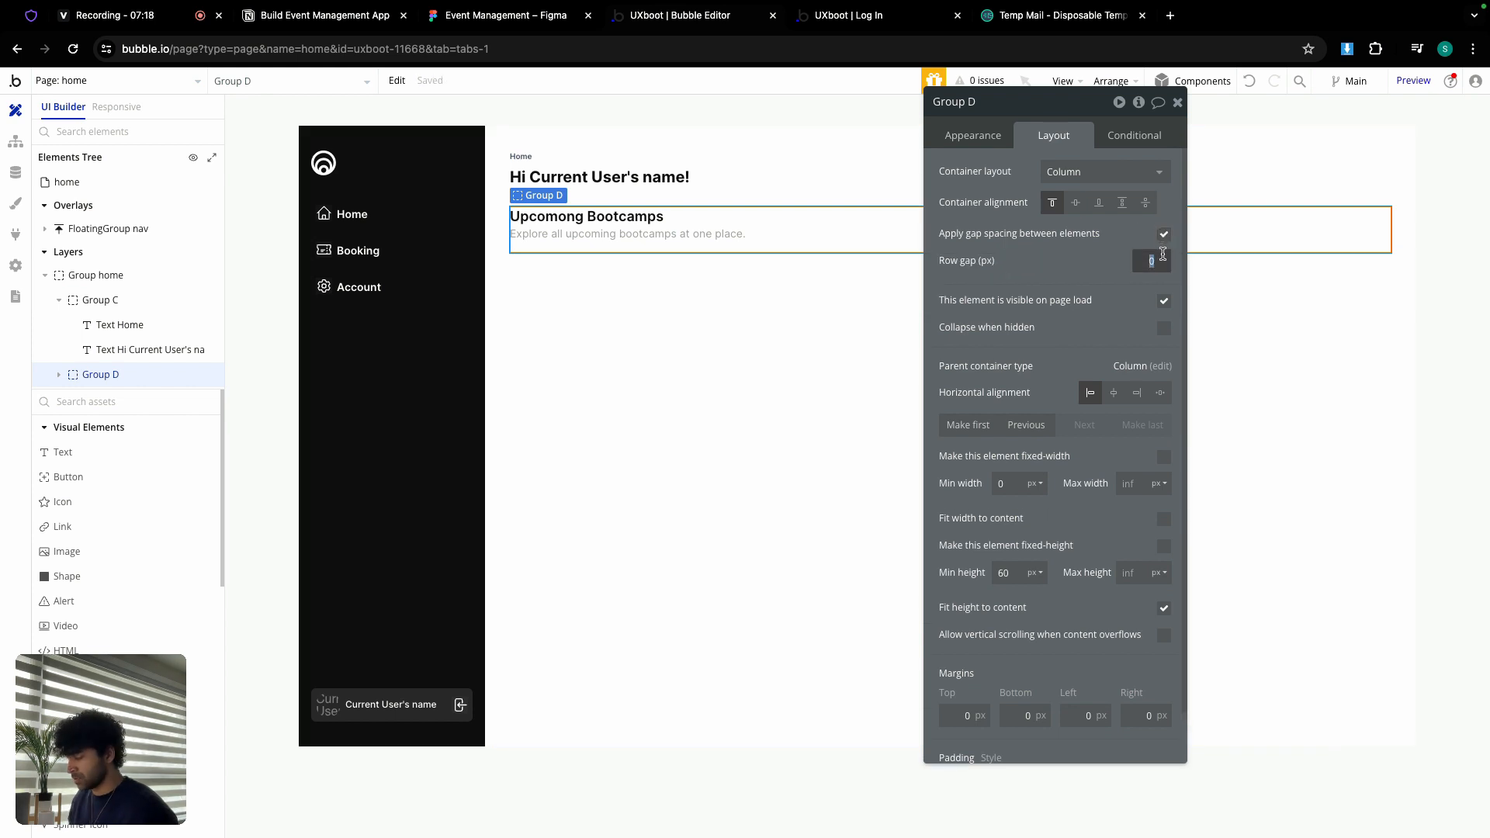
pyautogui.write('6')
# Step: Rename the new group to Group title and set its min height to 0
pyautogui.doubleClick(980, 101)
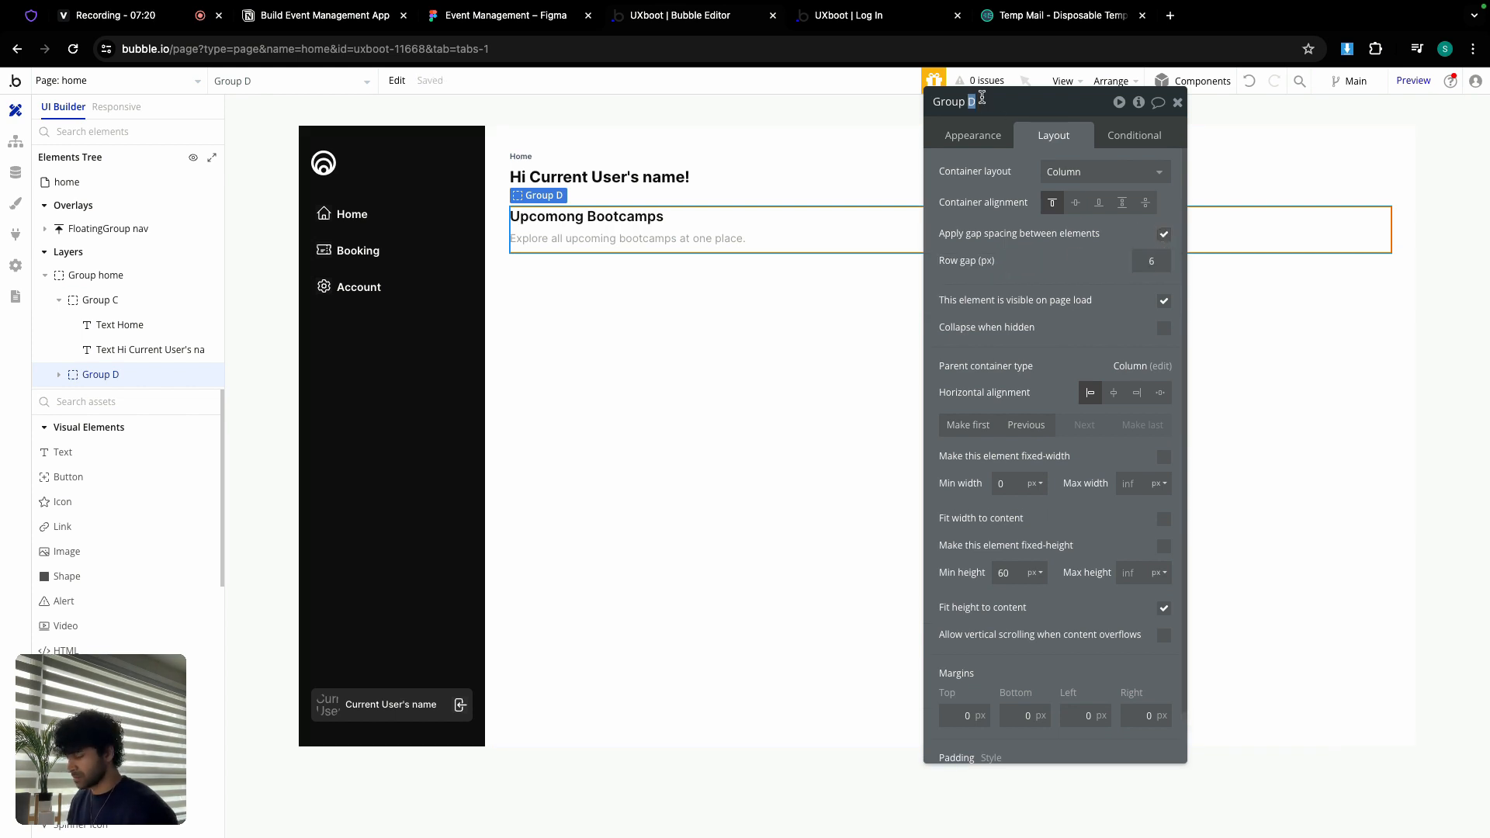
pyautogui.write('title')
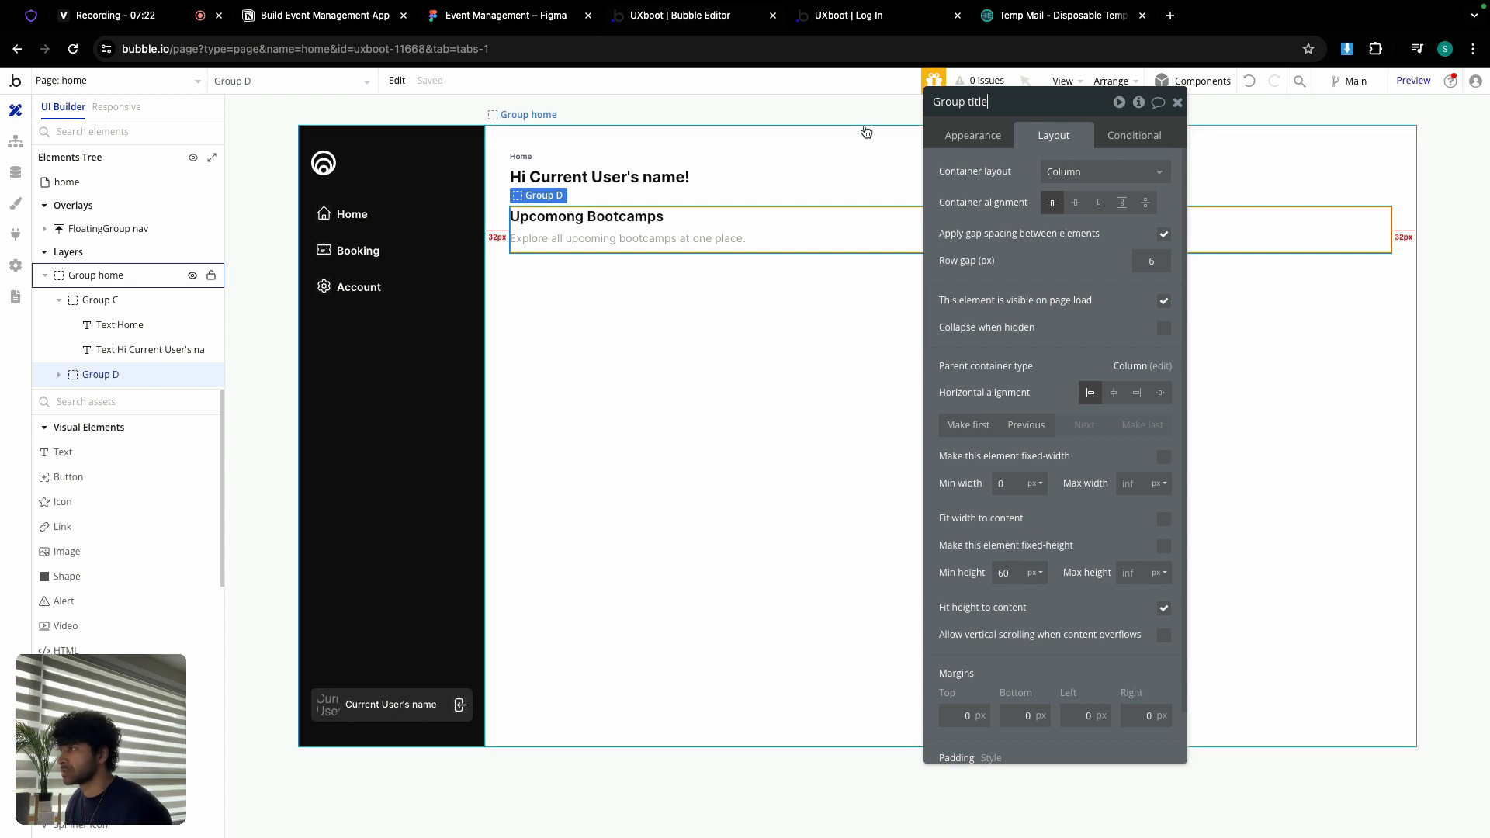
pyautogui.click(1177, 102)
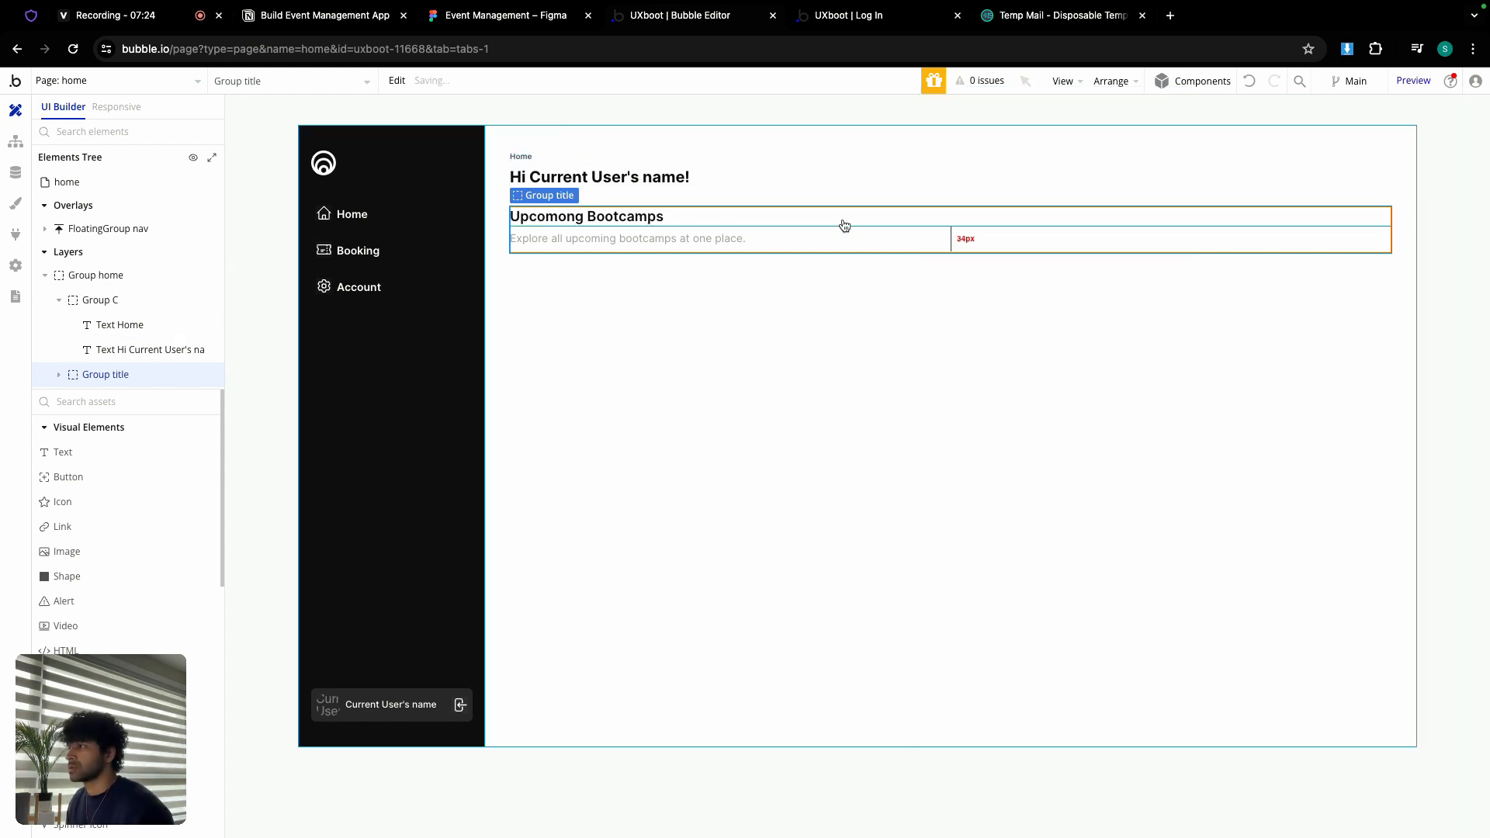
pyautogui.doubleClick(800, 228)
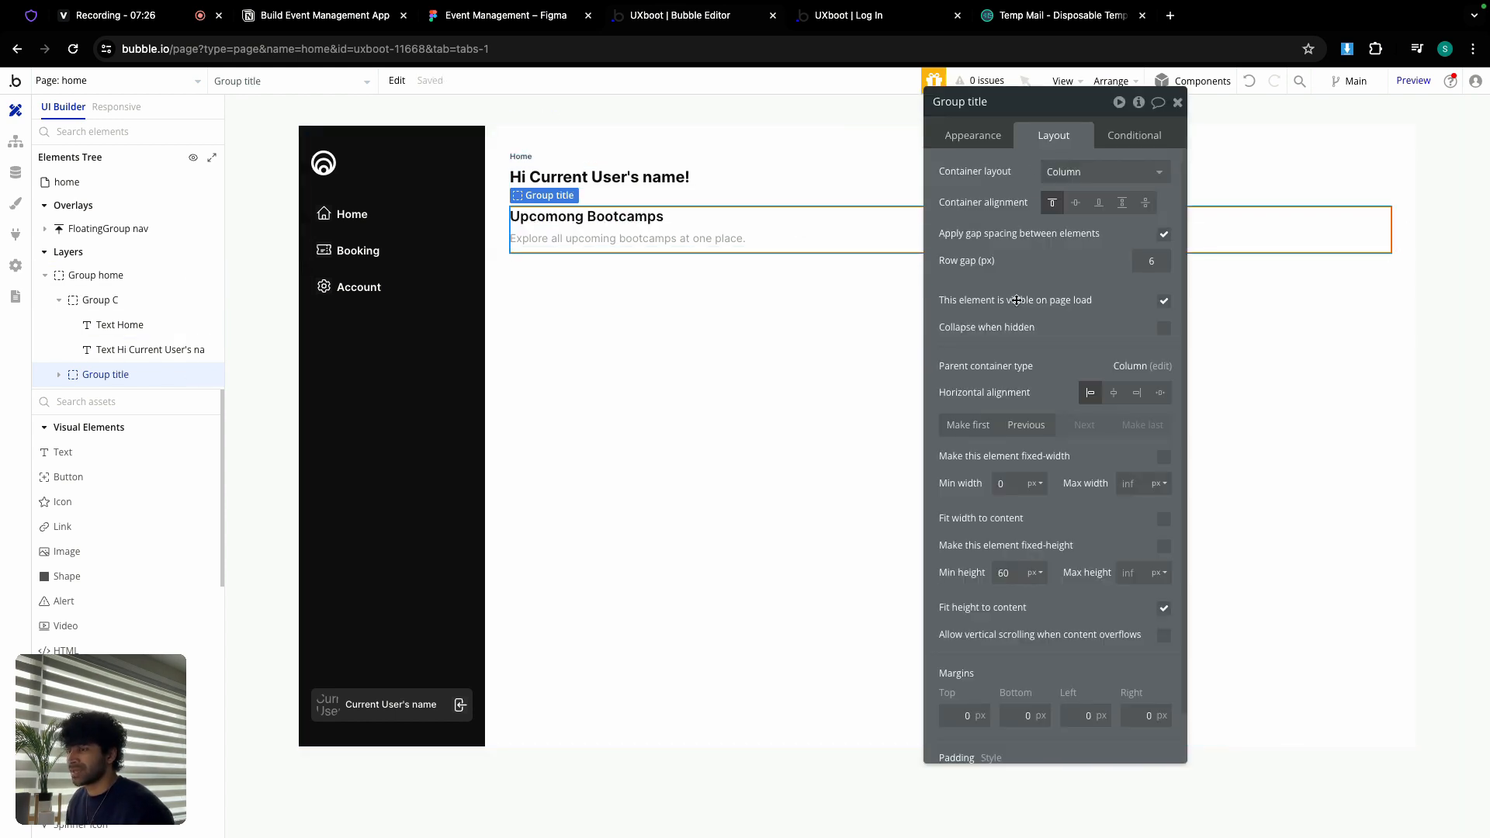
pyautogui.write('0')
pyautogui.click(962, 558)
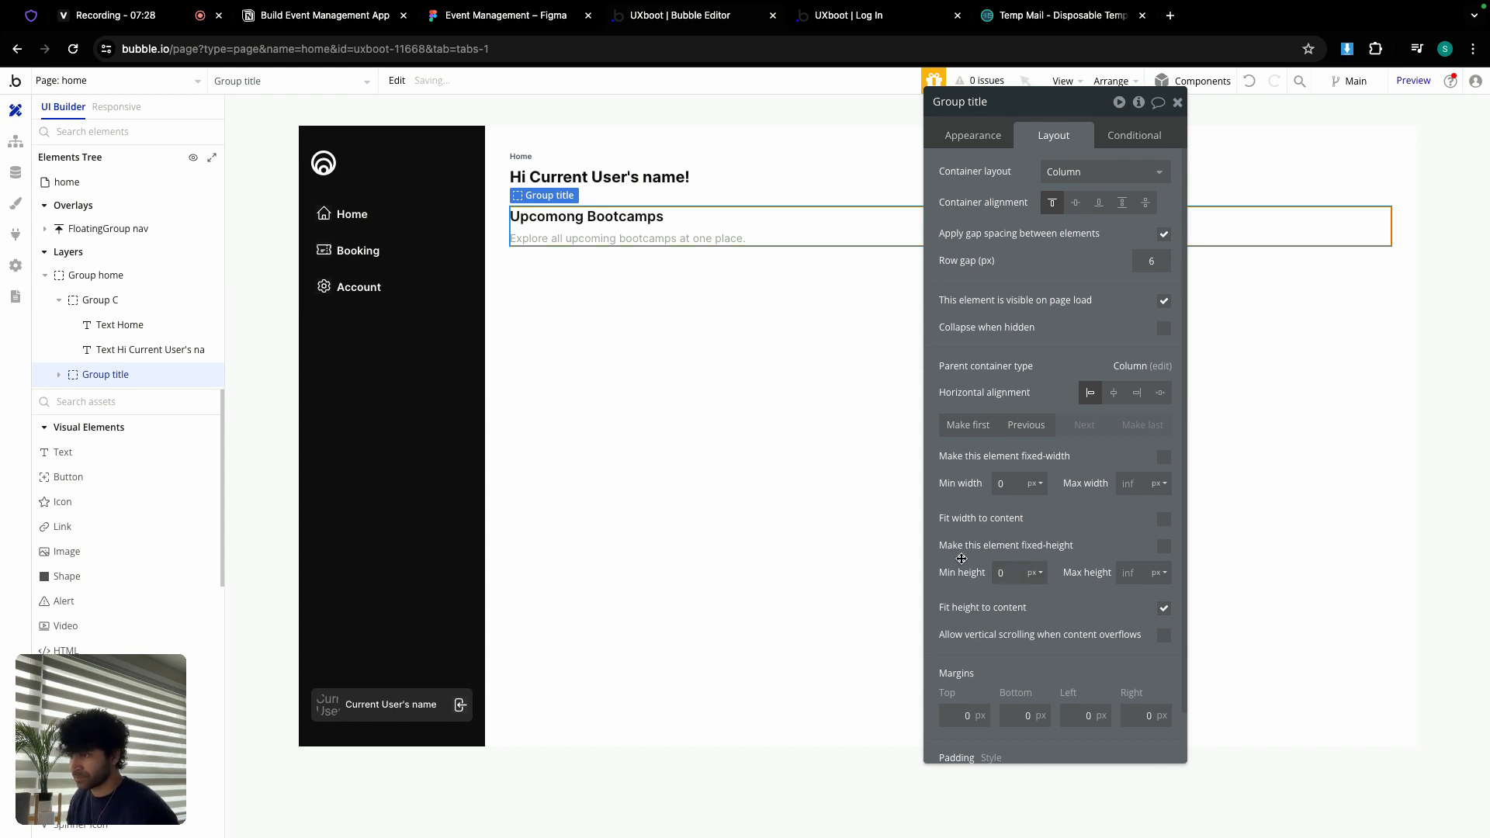
pyautogui.click(1177, 102)
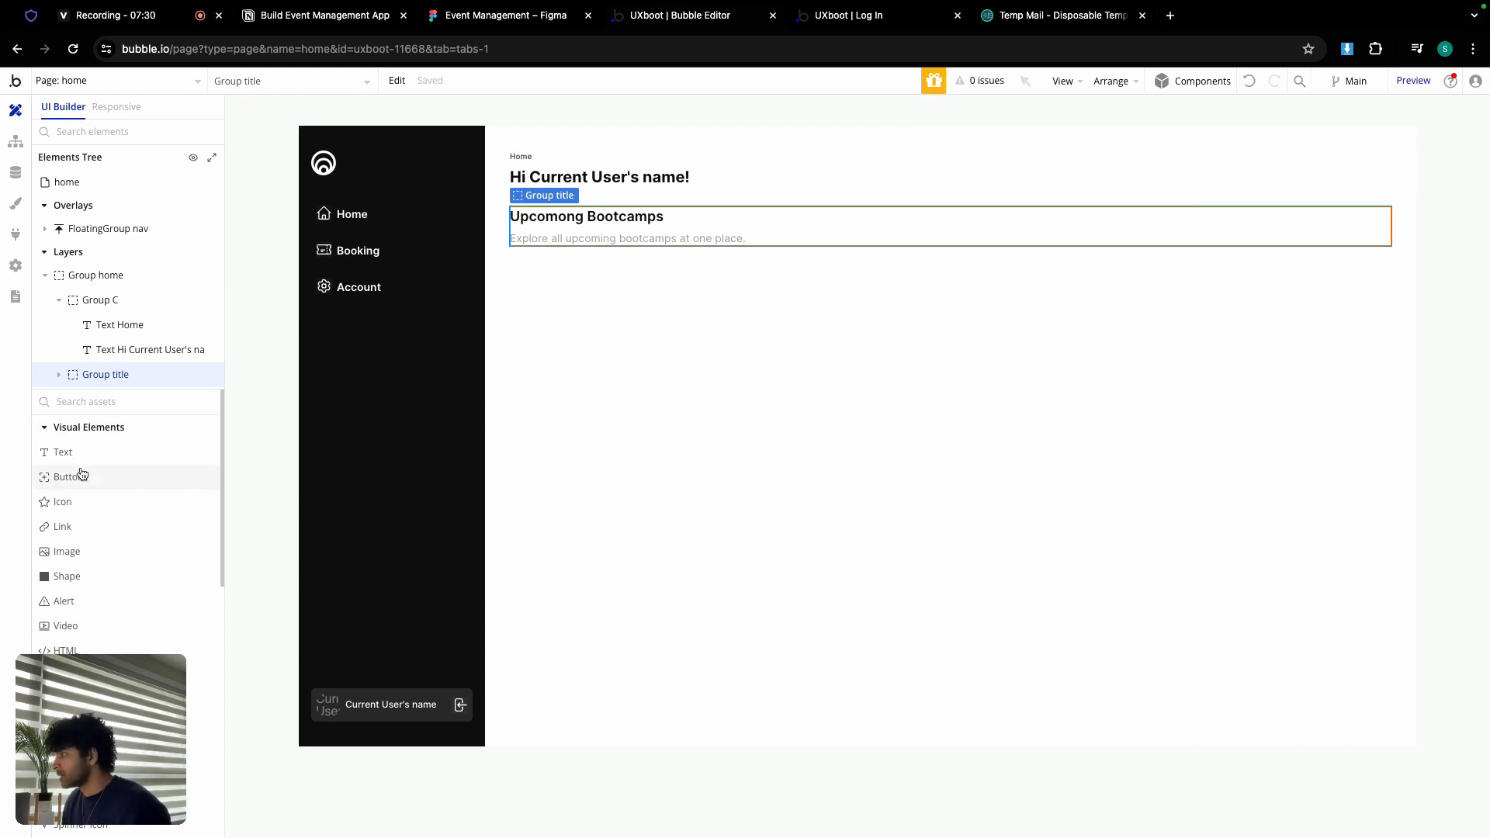
# Step: Add a 'View All' button below the subtitle with the secondary button style
pyautogui.click(268, 381)
pyautogui.click(633, 311)
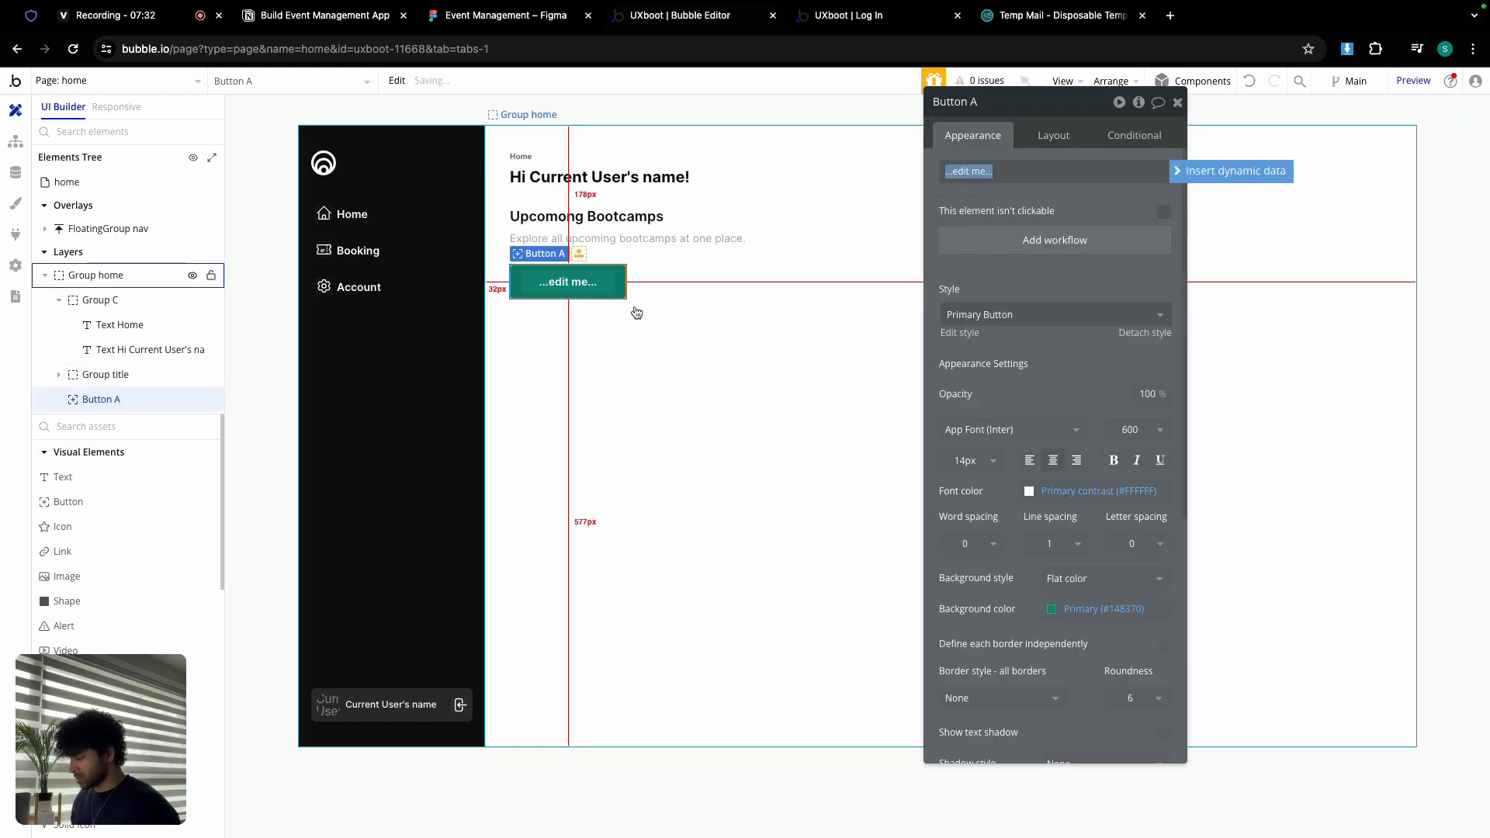
pyautogui.write('View All')
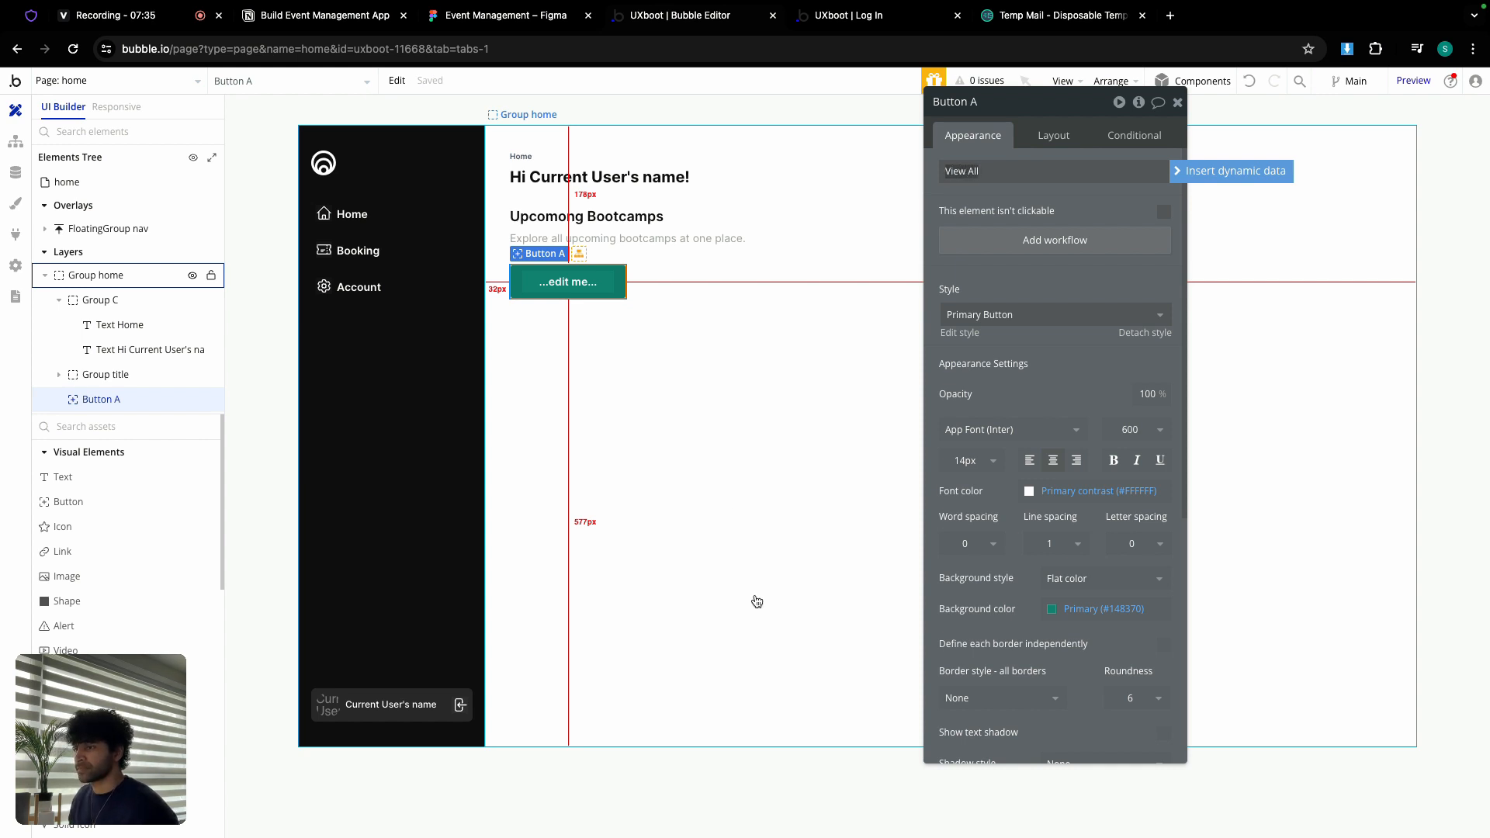
pyautogui.click(1040, 314)
pyautogui.click(1005, 408)
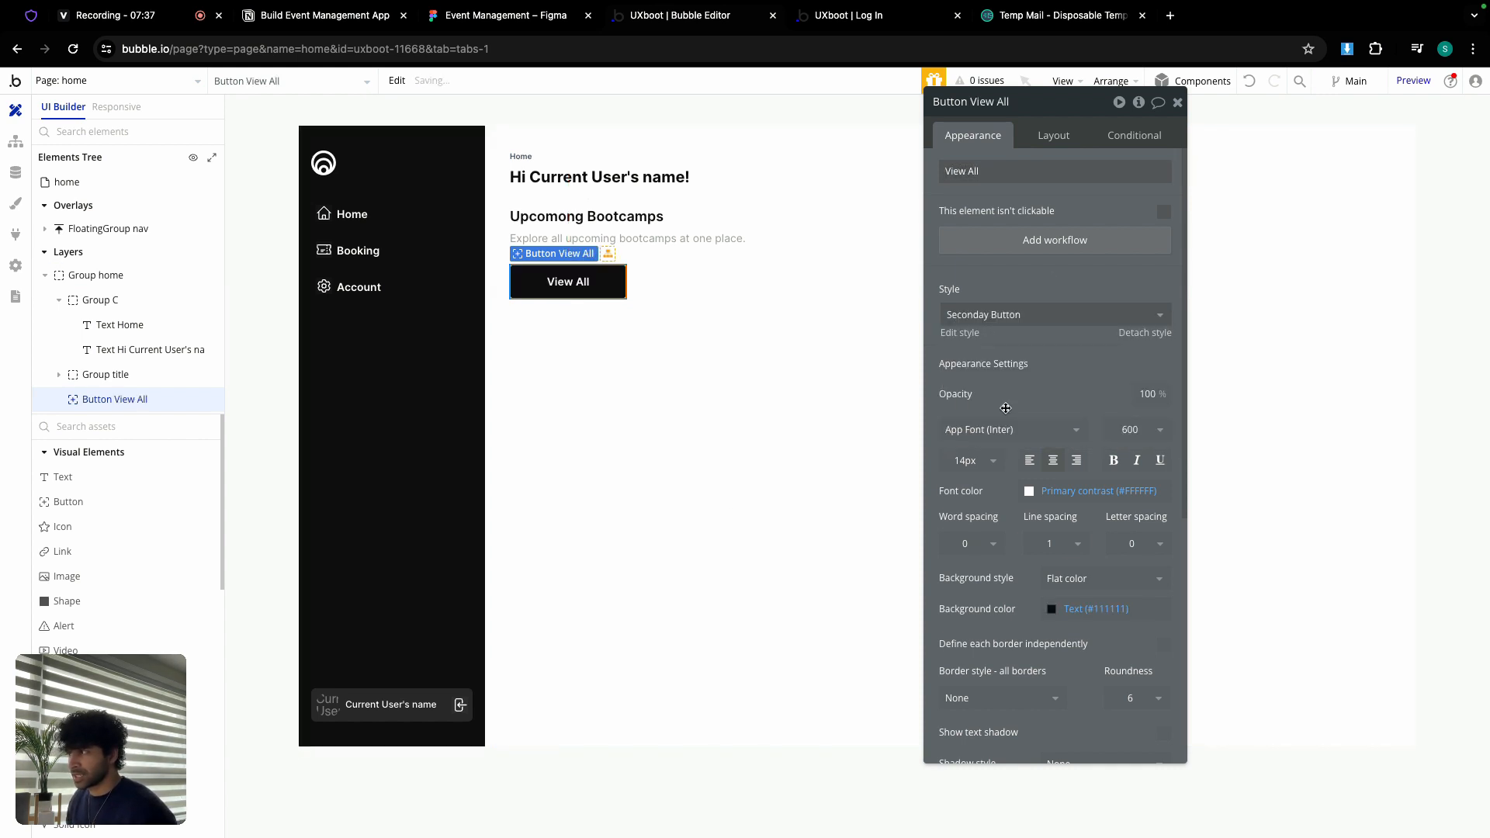
# Step: Set the button's minimum width to 0, fit width to content, and minimum height to 40px
pyautogui.click(1040, 133)
pyautogui.click(1164, 320)
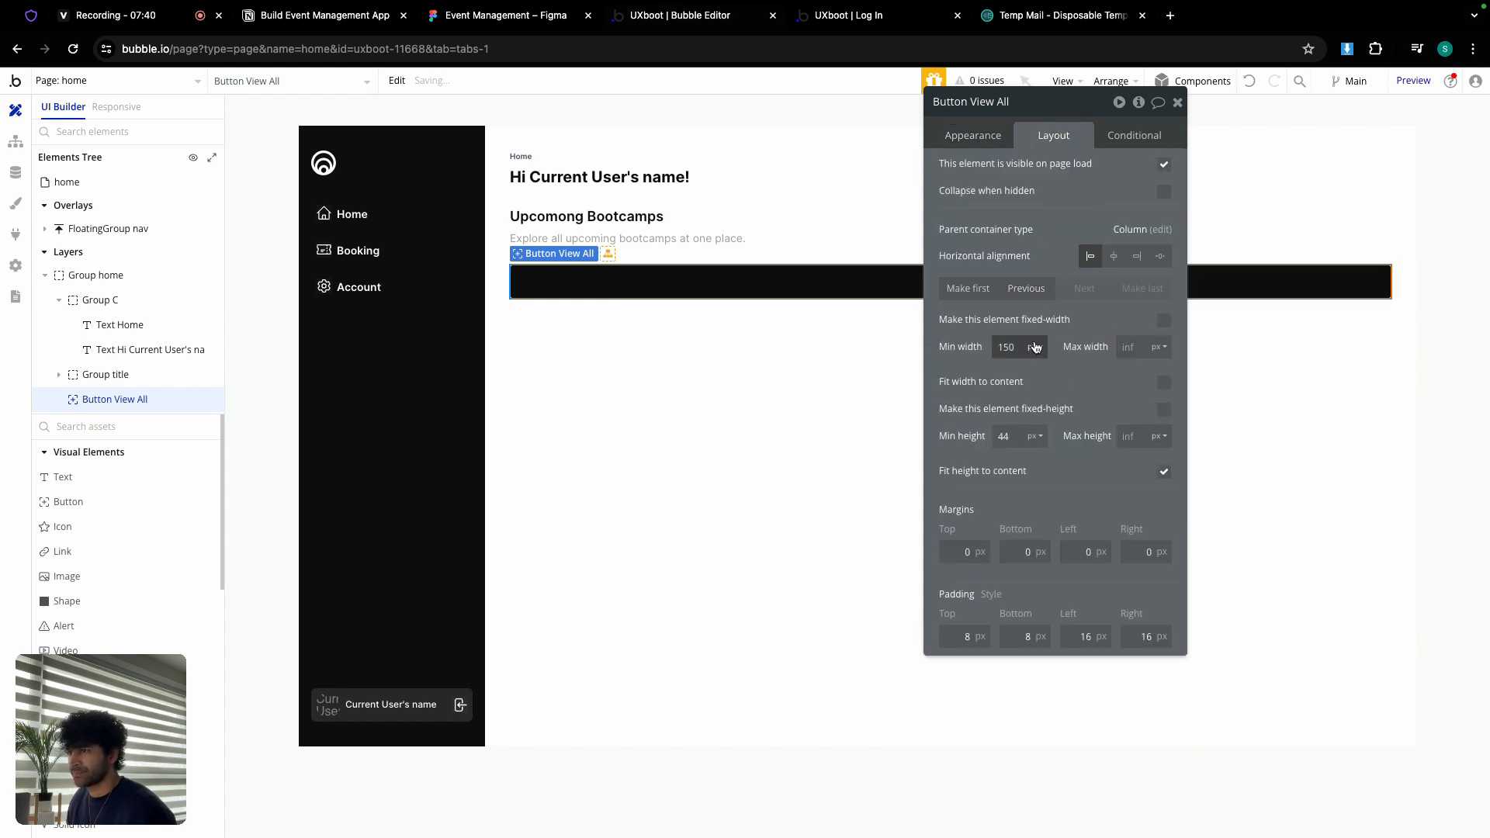
pyautogui.doubleClick(1013, 346)
pyautogui.write('0')
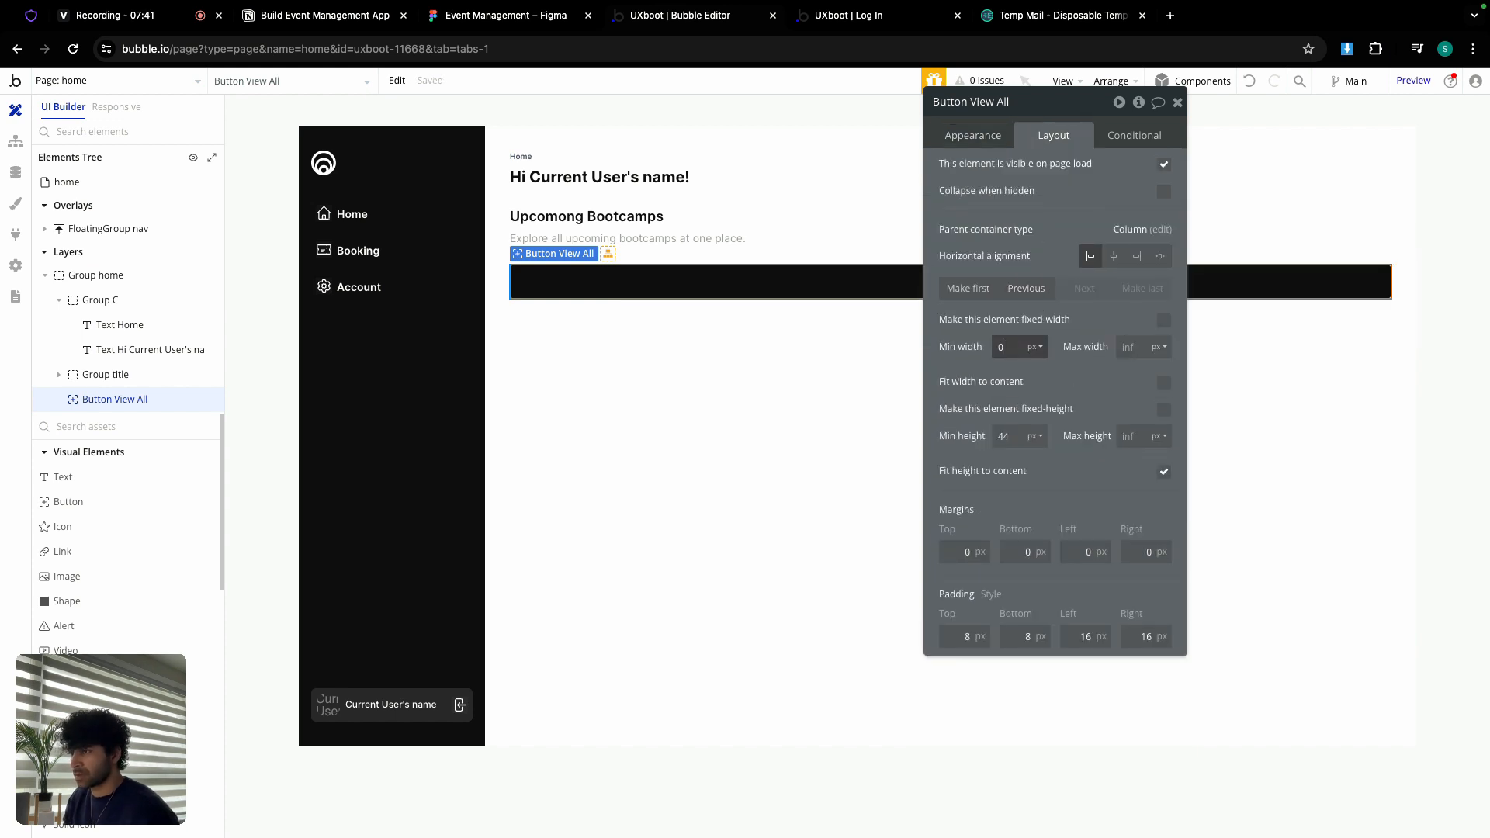
pyautogui.click(1164, 382)
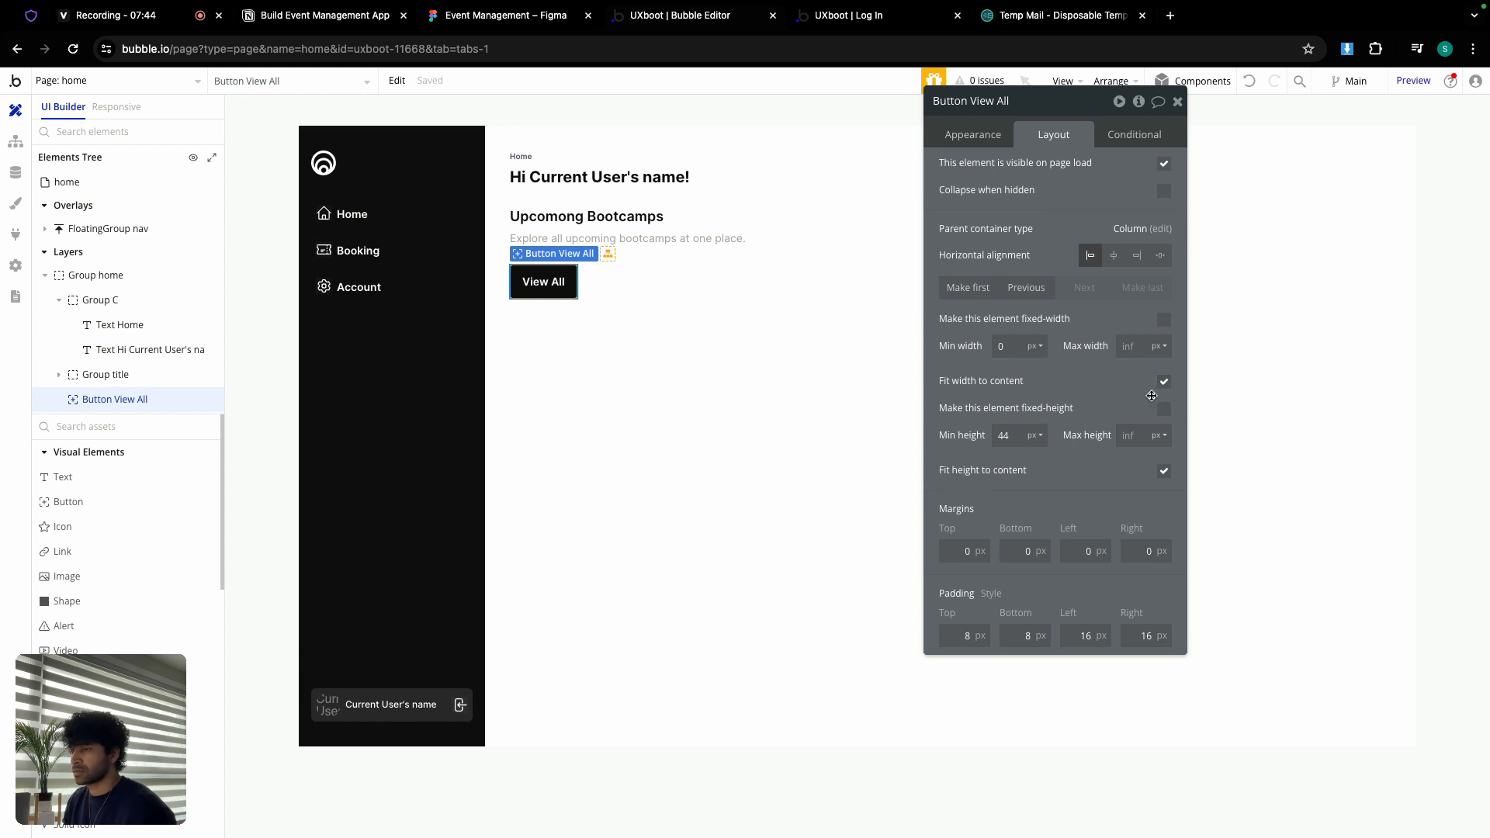
pyautogui.click(1021, 433)
pyautogui.write('4')
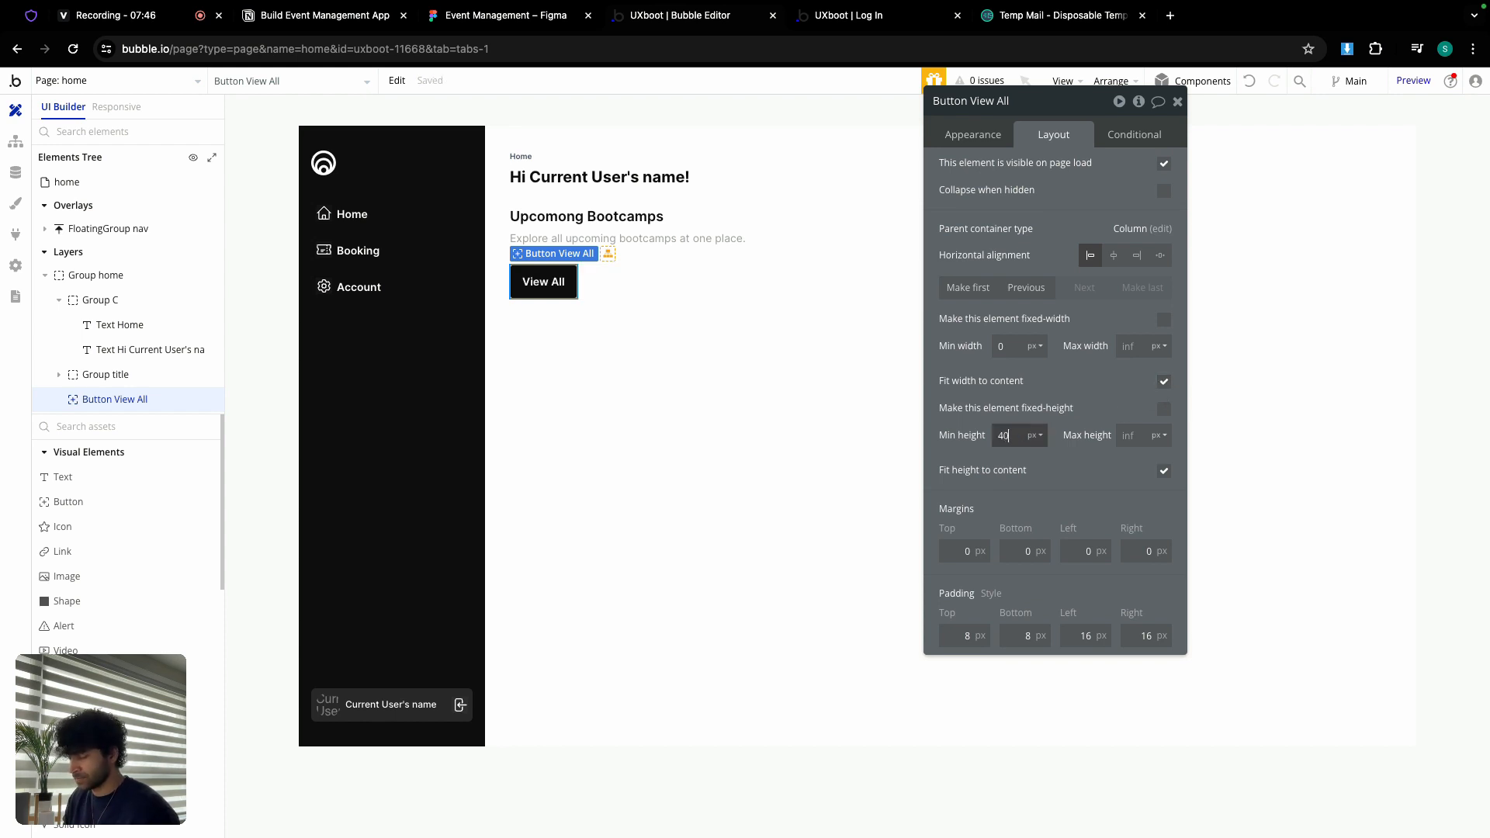
pyautogui.write('0')
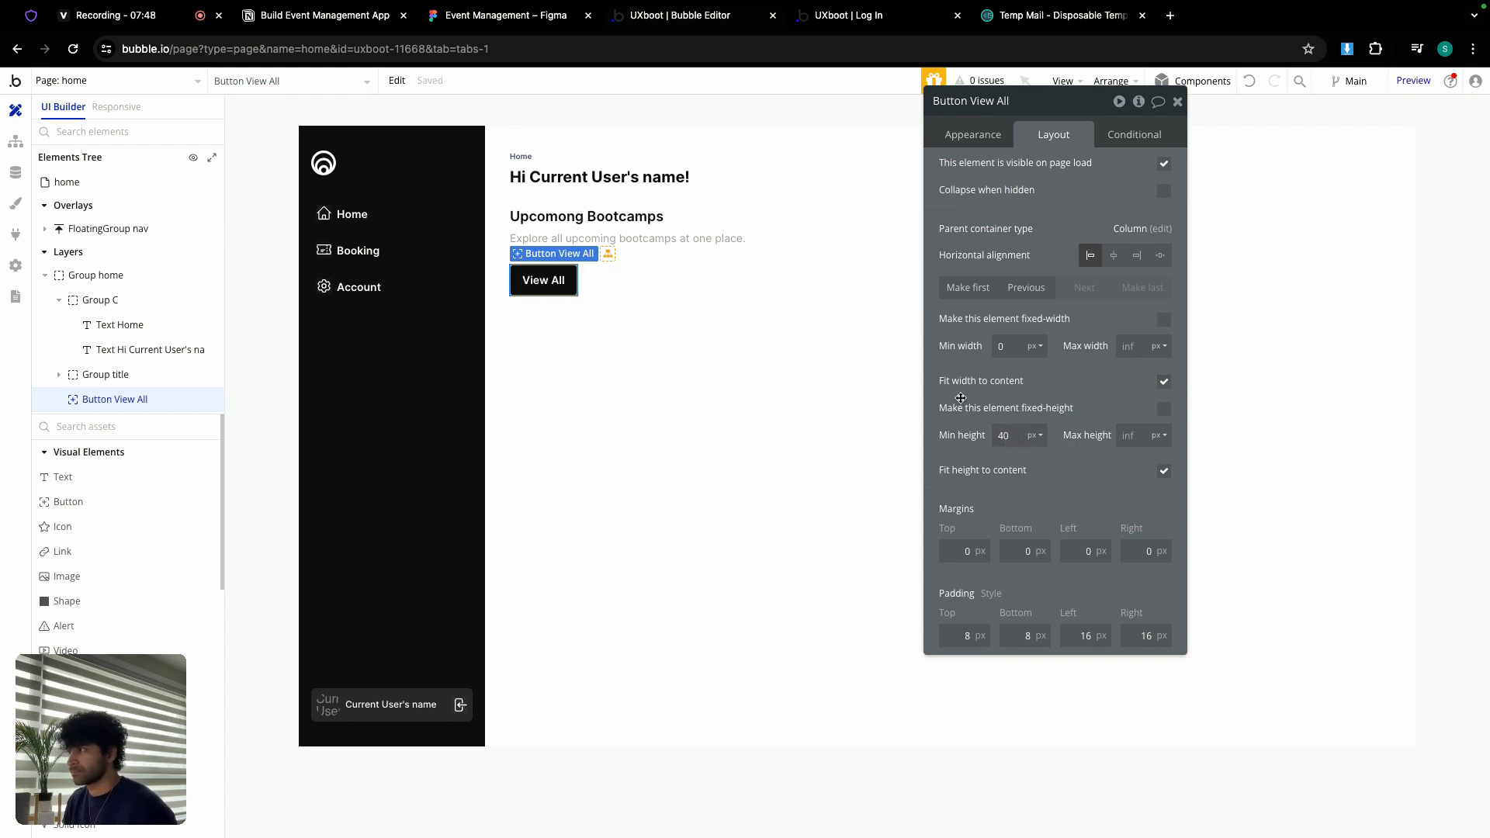
# Step: Try a 40px maximum width, then clear it and re-enable Fit width to content
pyautogui.click(1164, 384)
pyautogui.click(1139, 352)
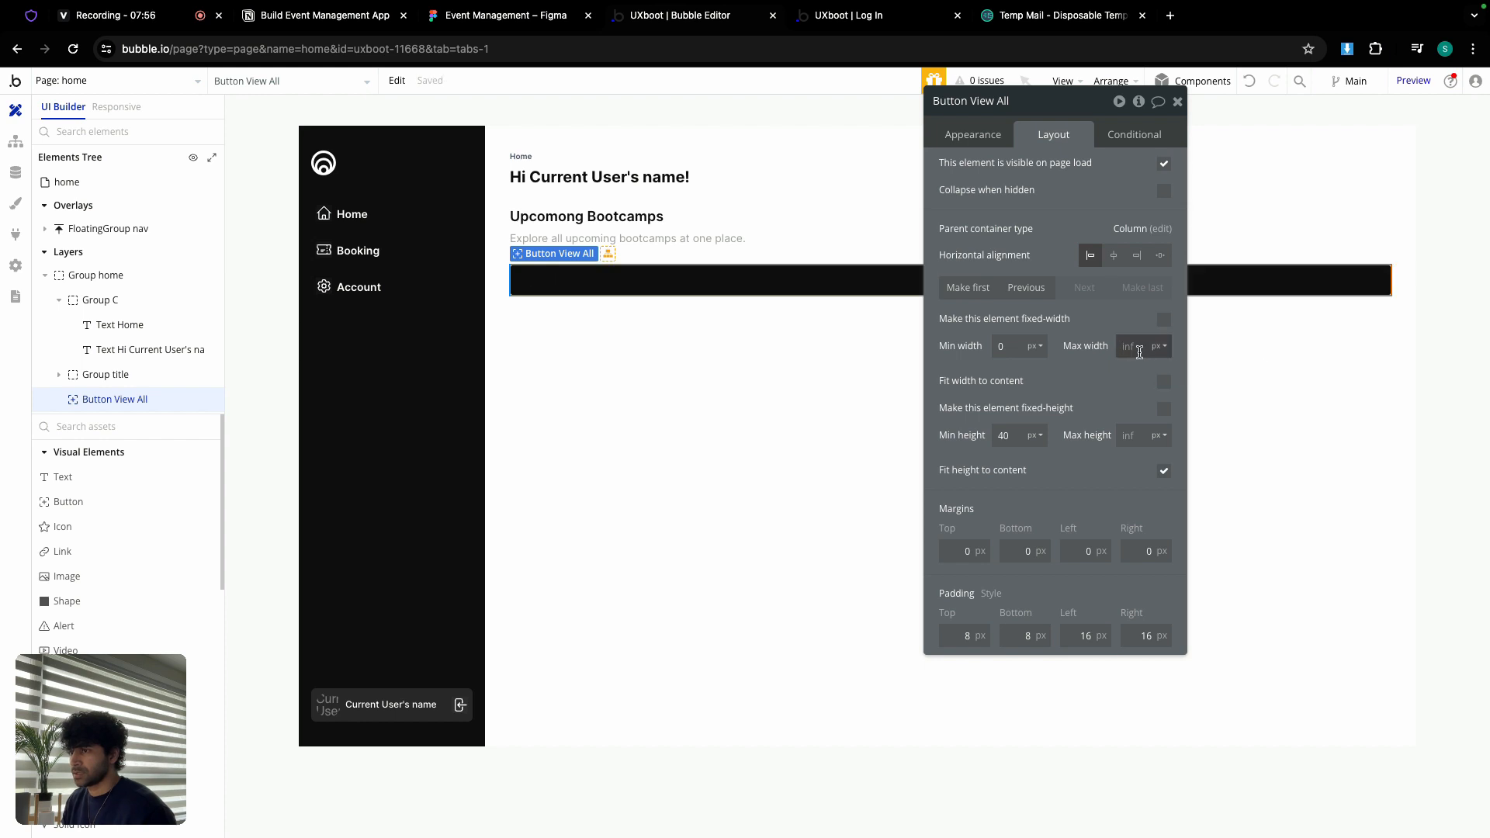
pyautogui.write('40')
pyautogui.press('Return')
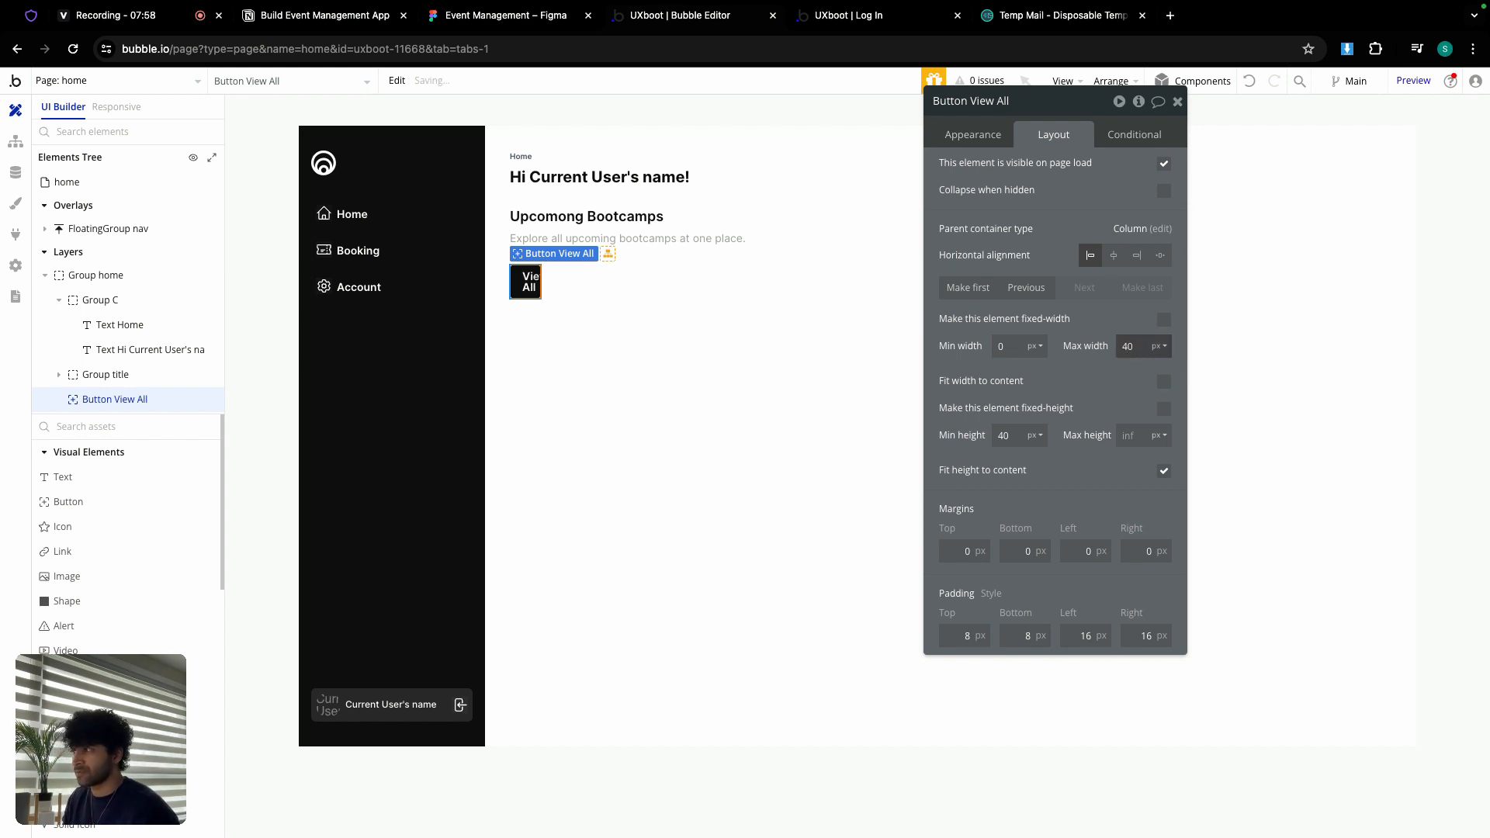
pyautogui.doubleClick(1140, 348)
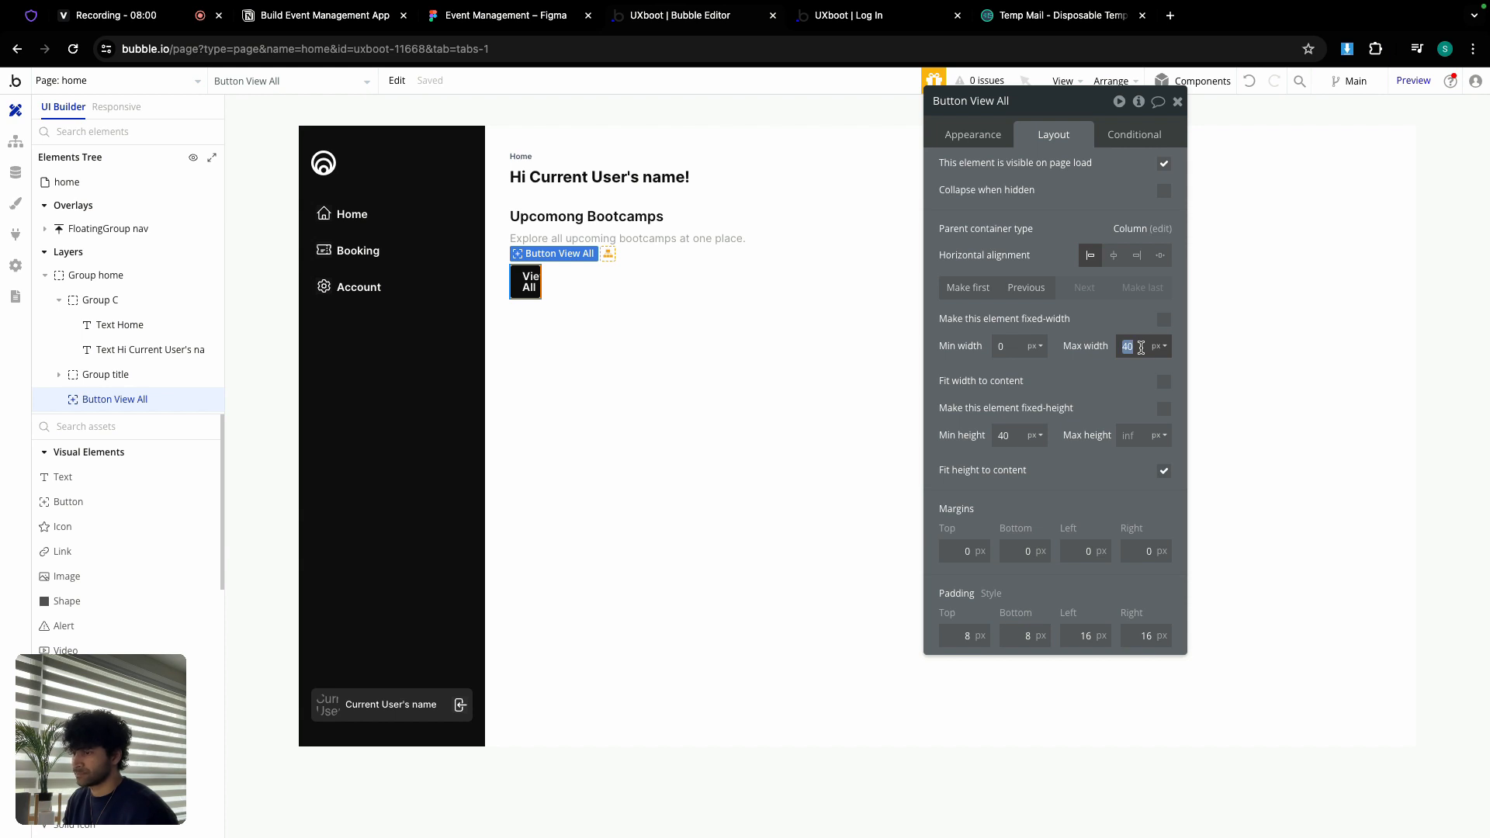
pyautogui.press('BackSpace')
pyautogui.click(1164, 381)
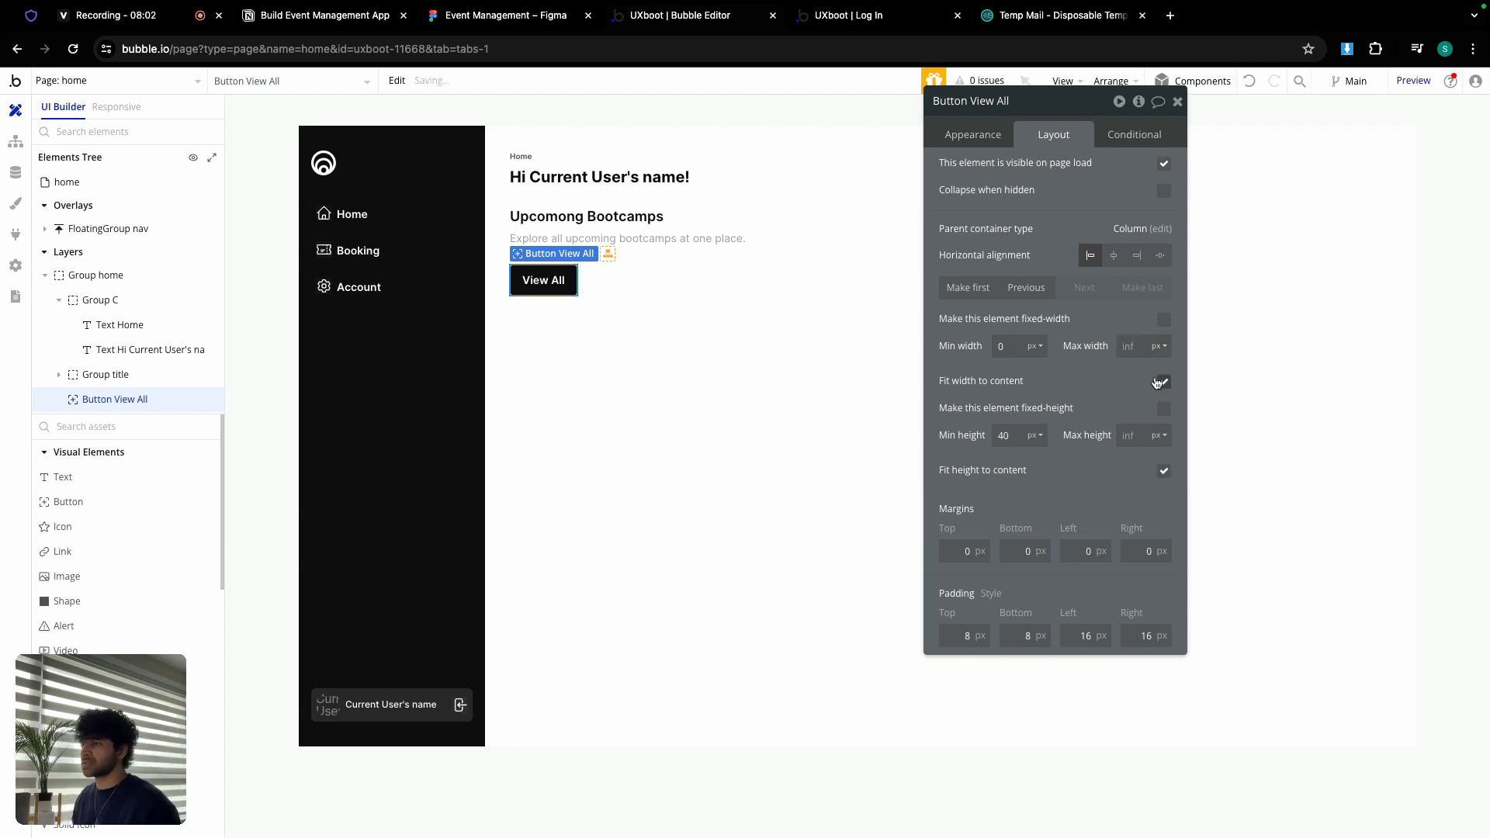
# Step: Select the Upcoming Bootcamps title group together with the View All button
pyautogui.click(1178, 102)
pyautogui.click(789, 336)
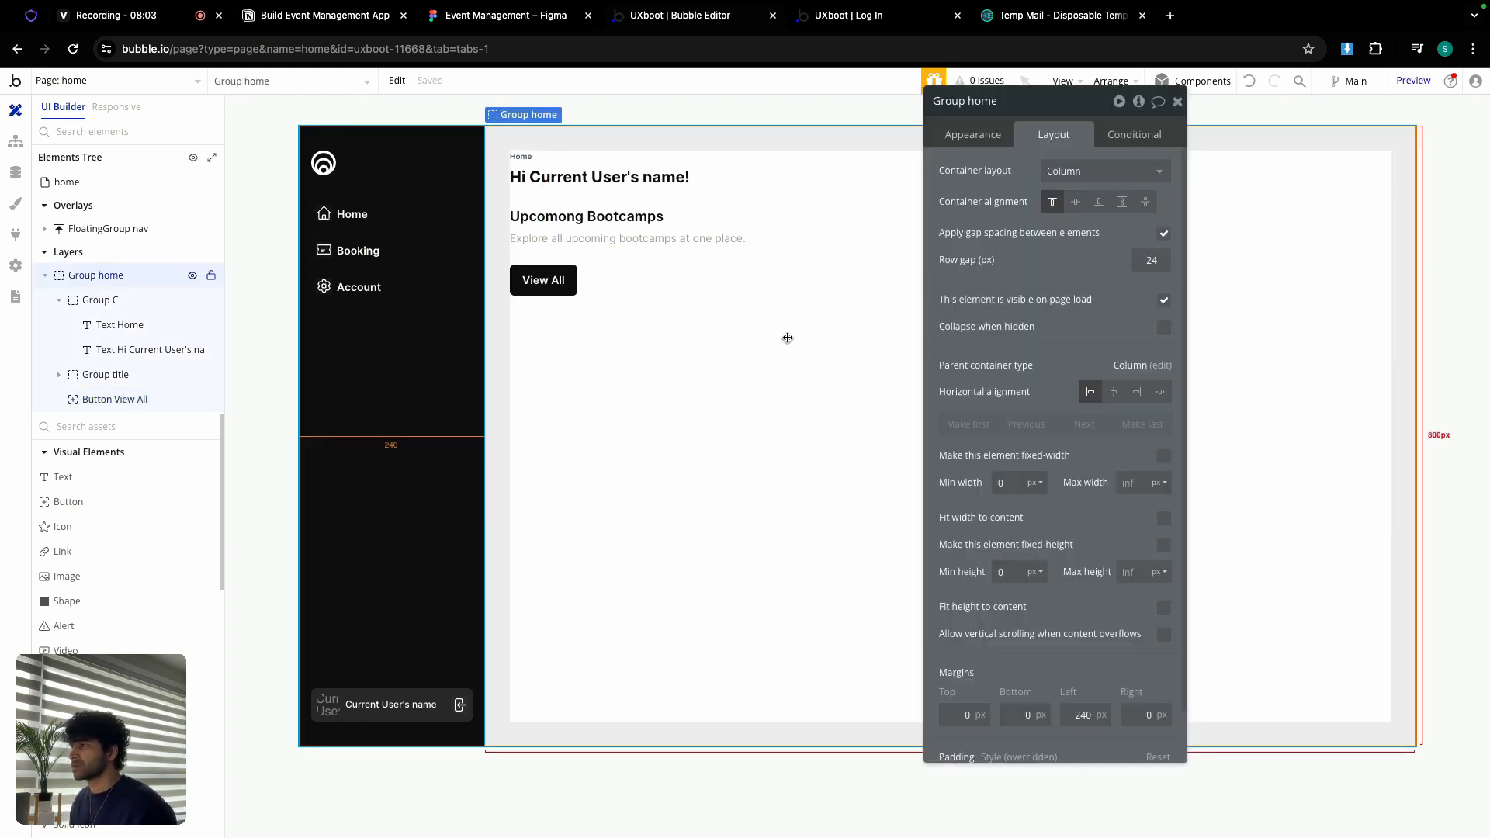
pyautogui.click(668, 229)
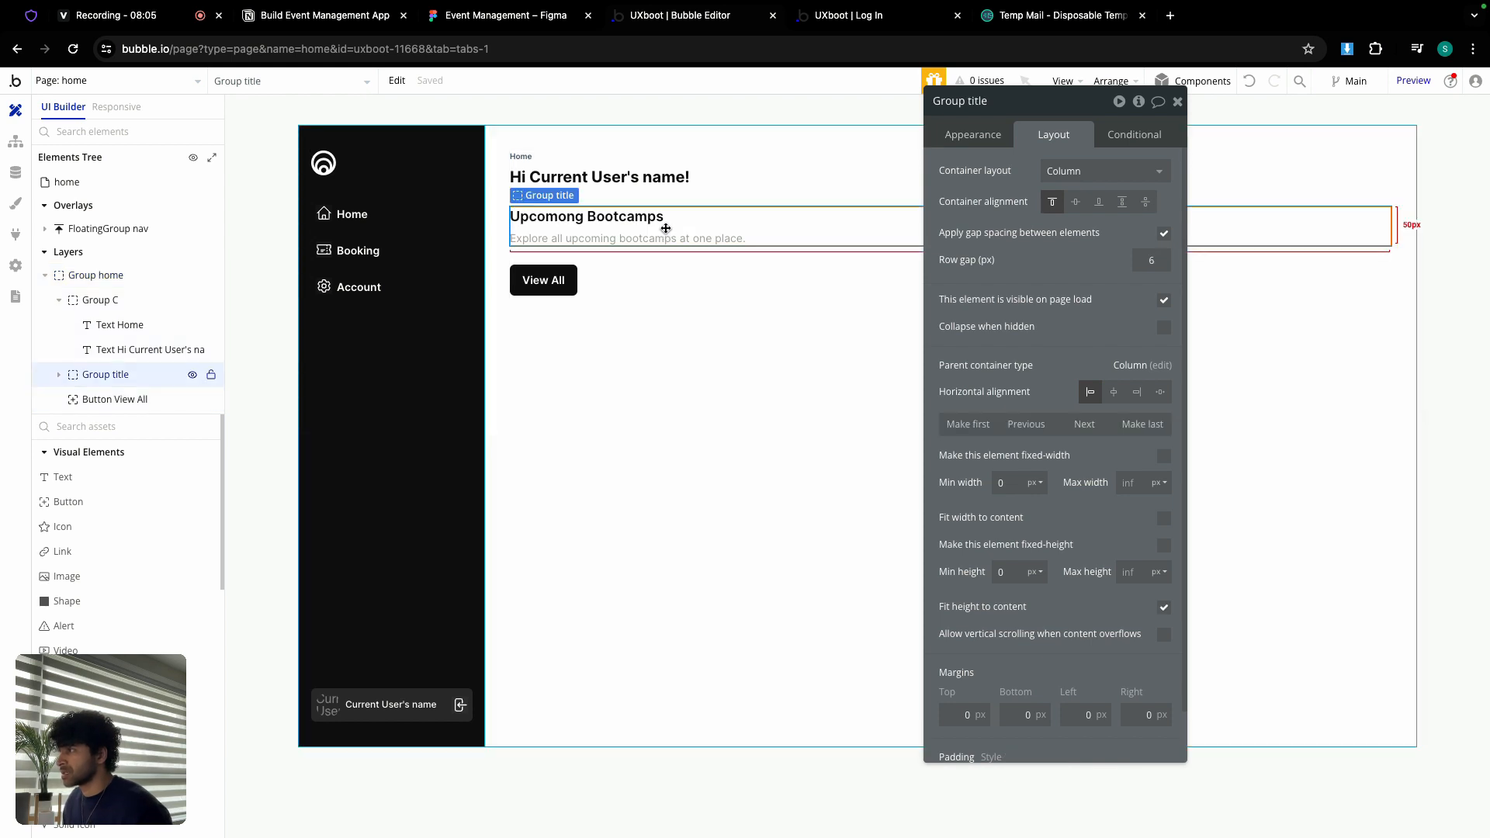
pyautogui.keyDown('shift'); pyautogui.click(564, 291); pyautogui.keyUp('shift')
# Step: Group the title and View All button into a row container with gaps 12 and 24
pyautogui.rightClick(565, 288)
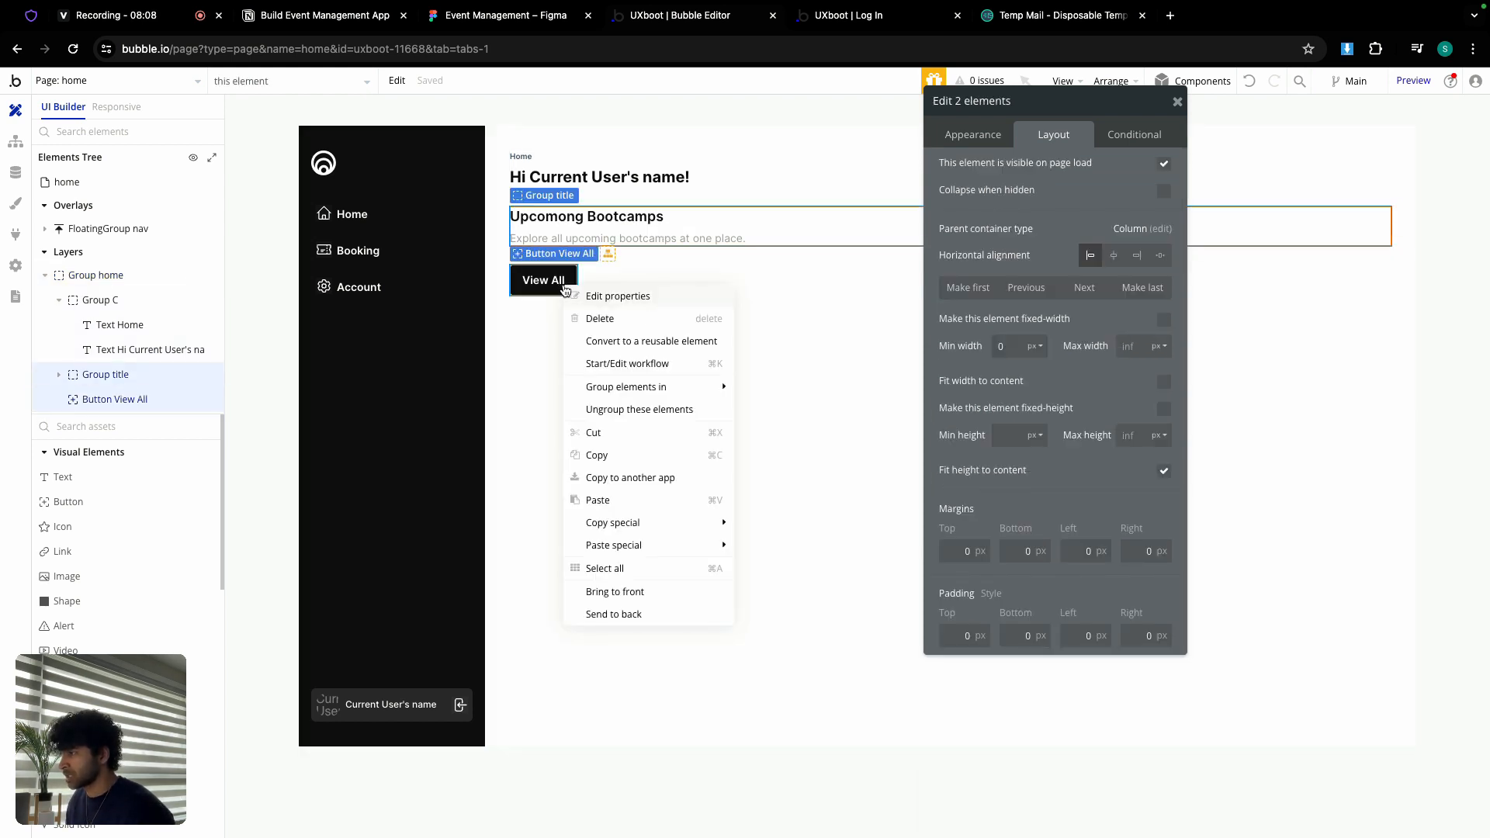
pyautogui.moveTo(662, 390)
pyautogui.click(794, 410)
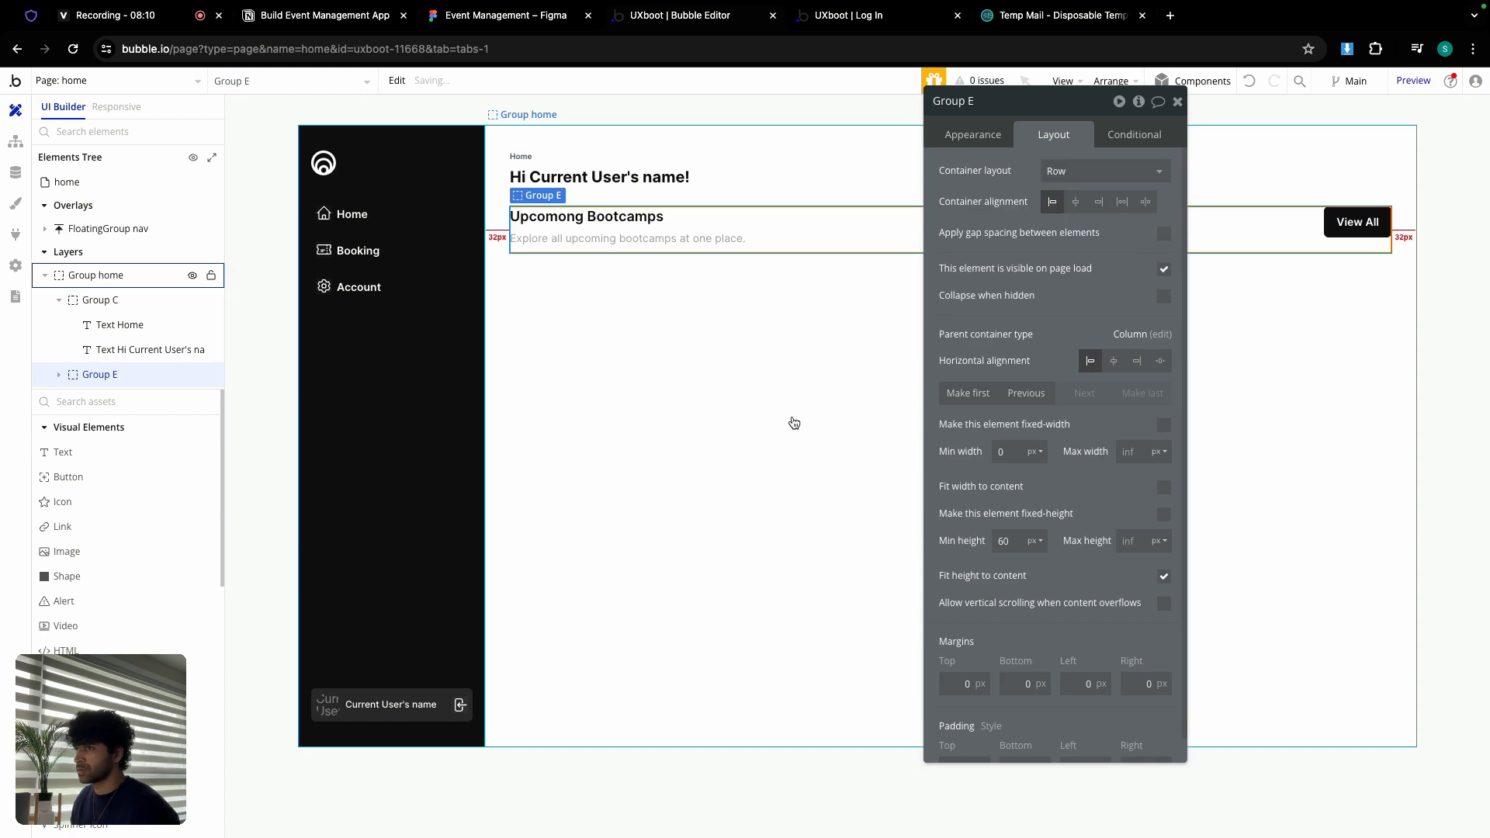
pyautogui.click(1164, 234)
pyautogui.click(1153, 260)
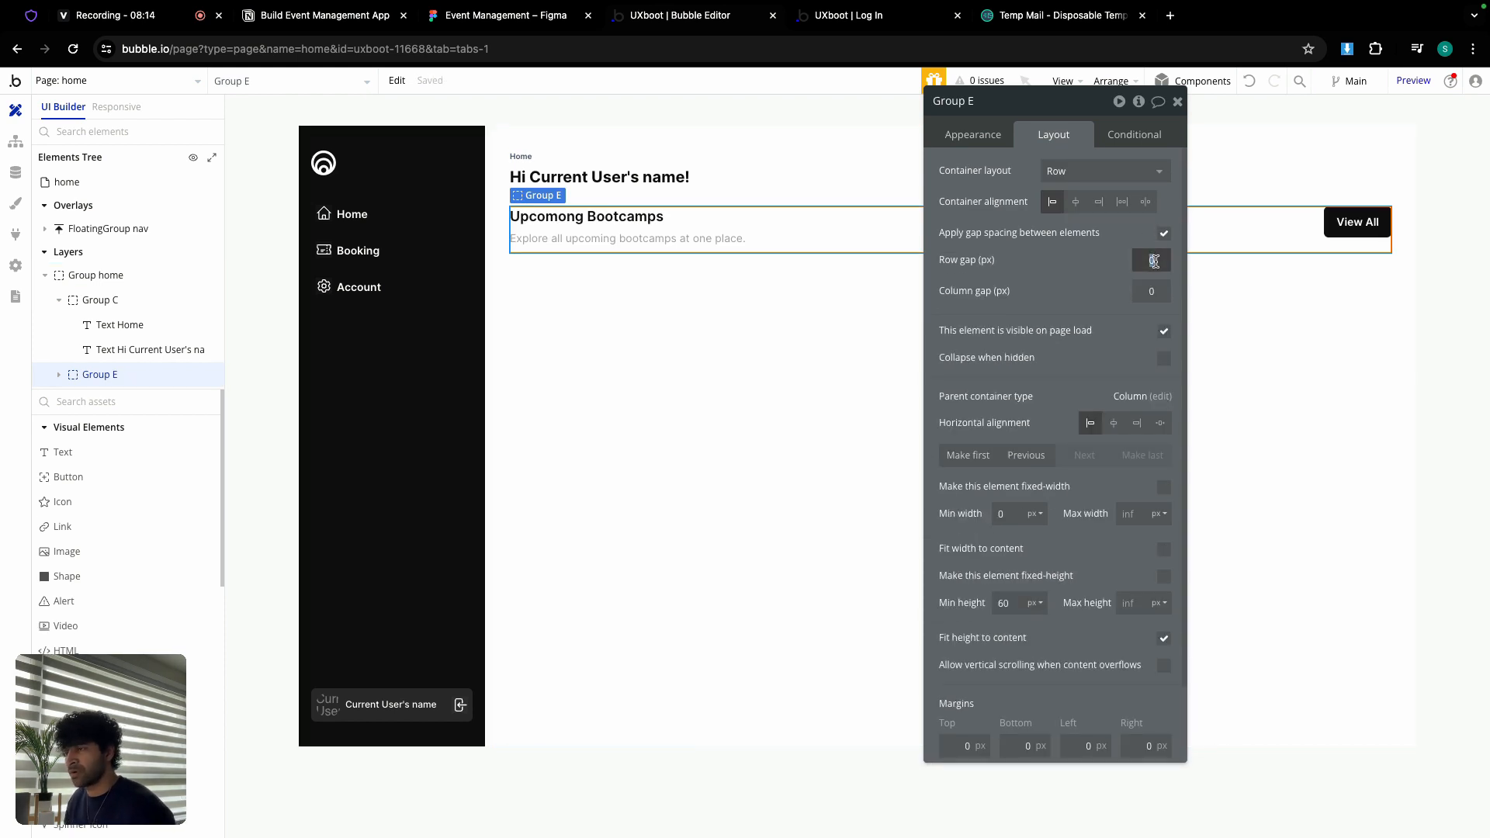
pyautogui.write('12')
pyautogui.click(1162, 289)
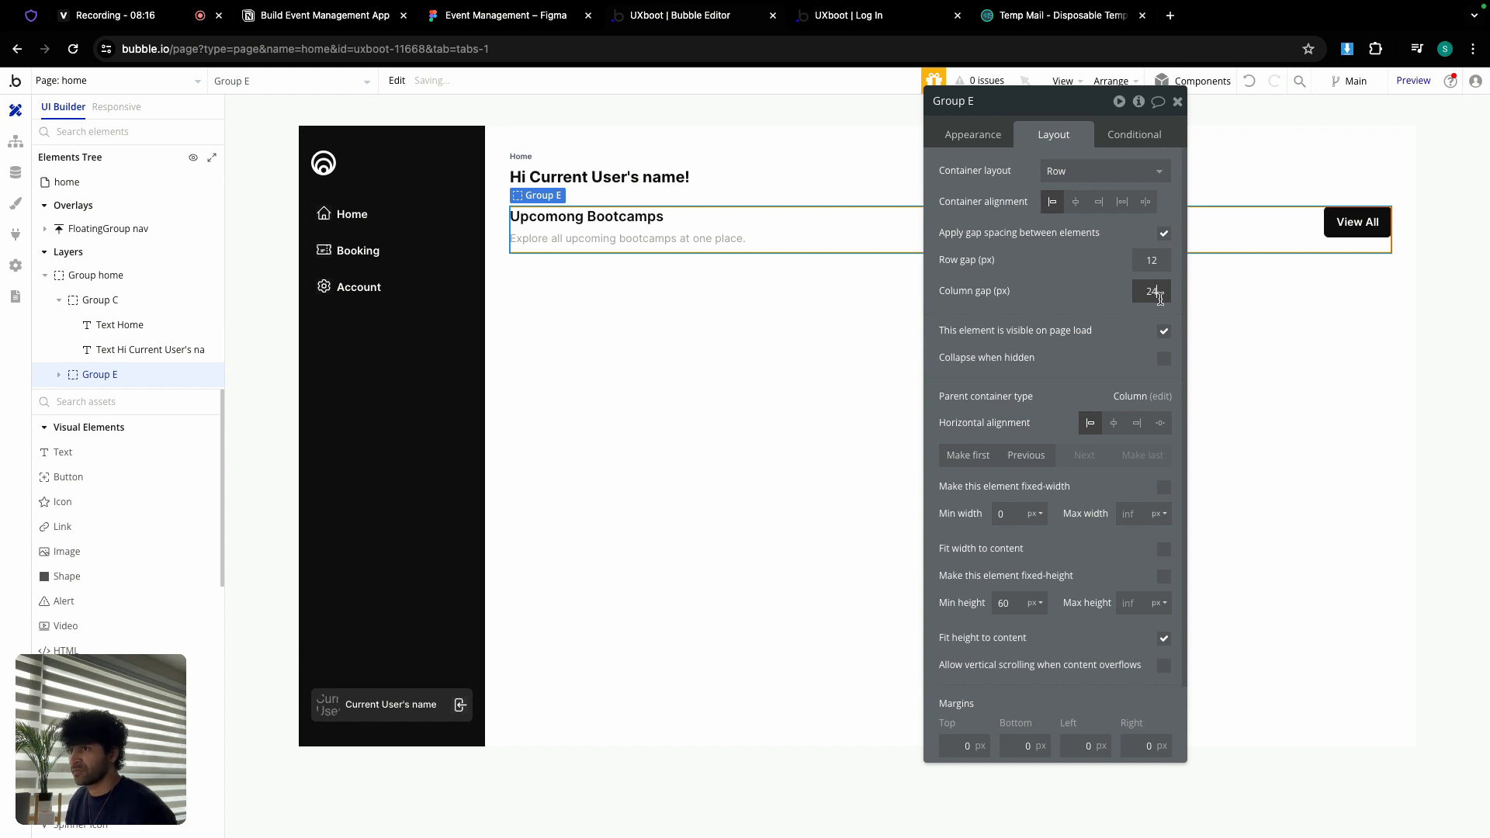
pyautogui.click(1339, 225)
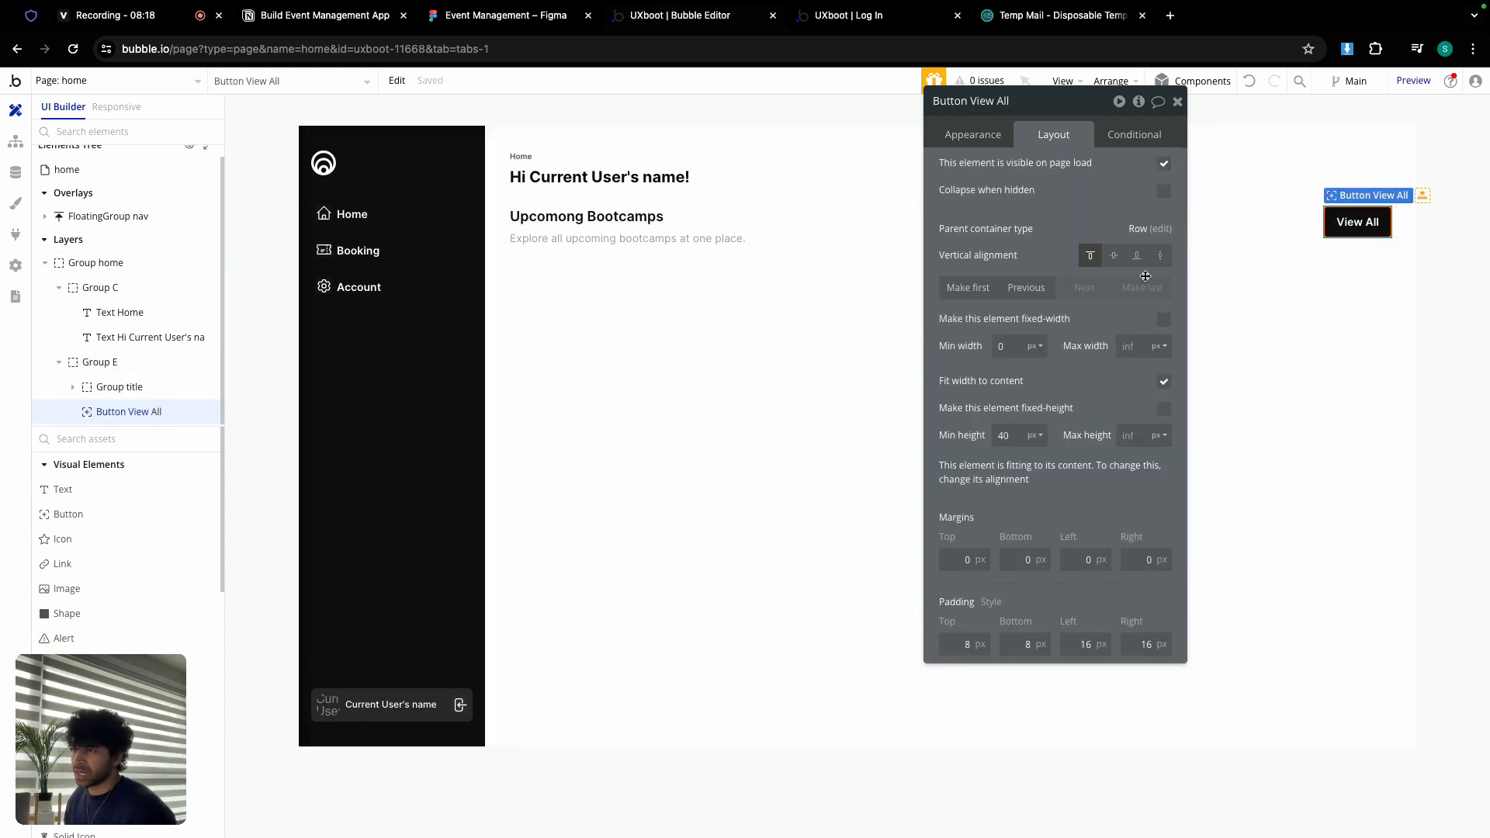
# Step: Centre the button vertically, spread the row with space-between, and rename it Group main title
pyautogui.click(1115, 259)
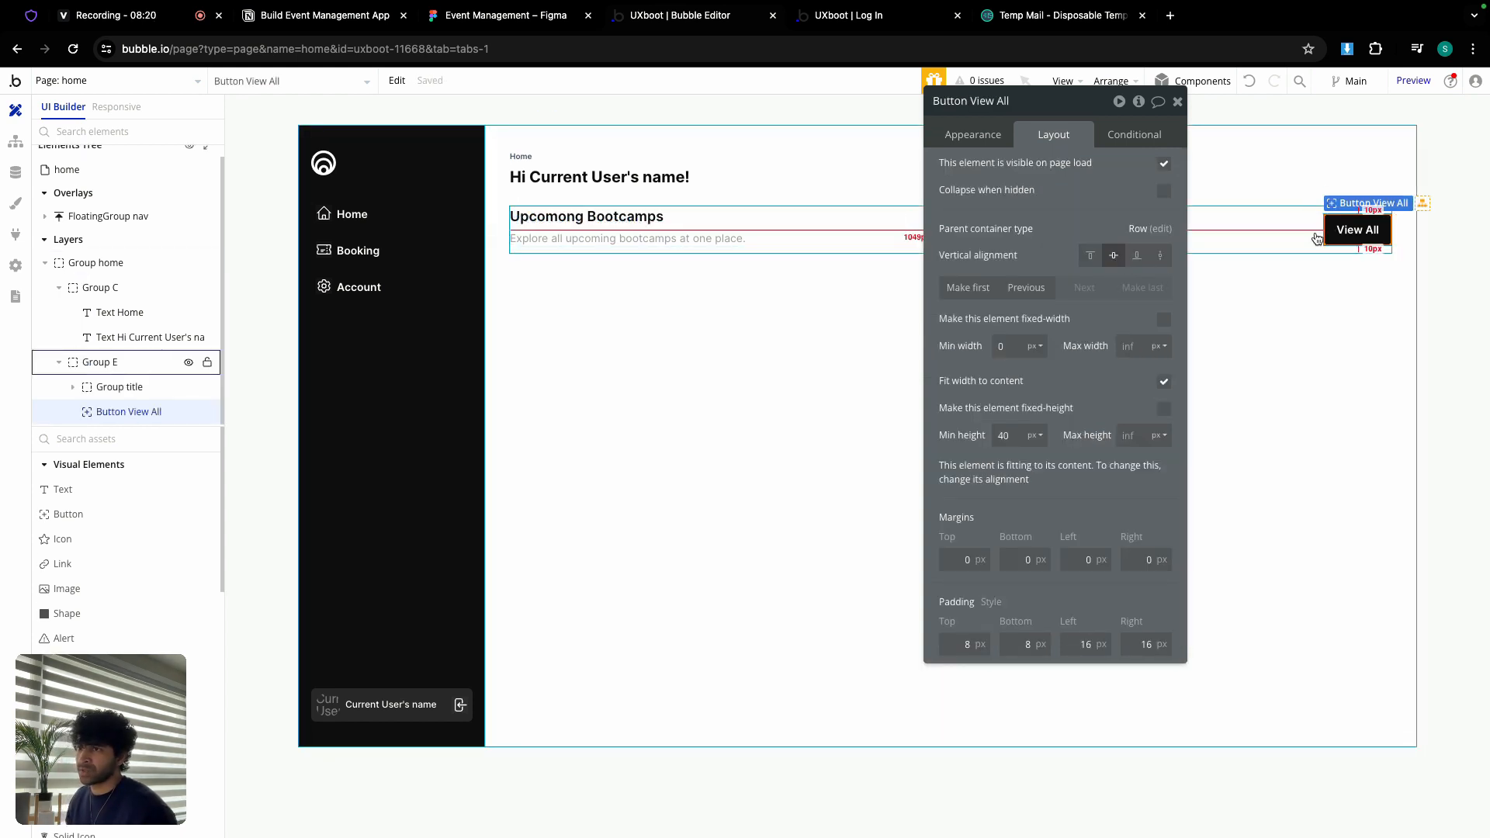
pyautogui.click(1253, 233)
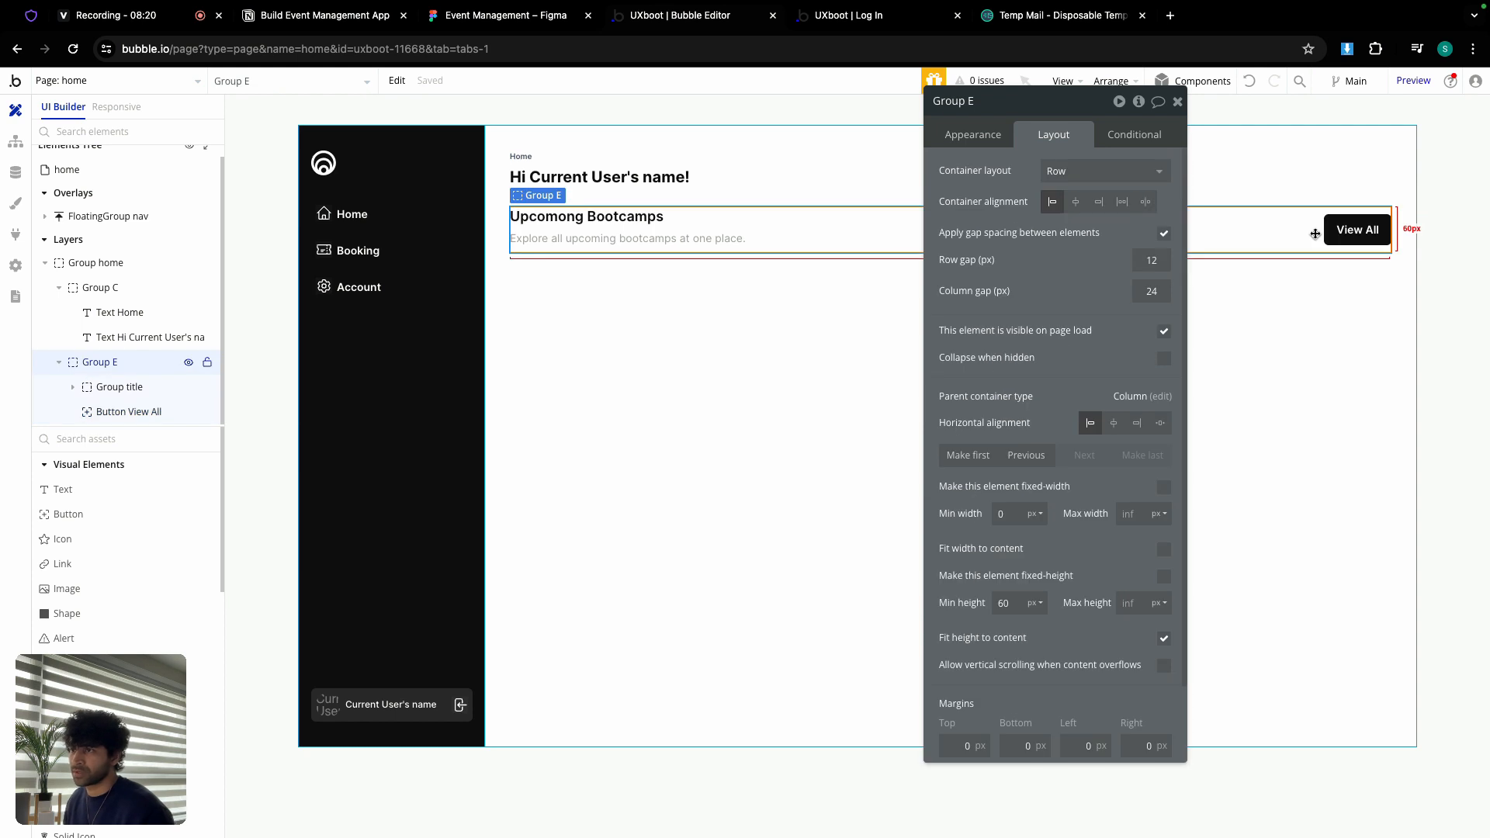
pyautogui.click(1146, 203)
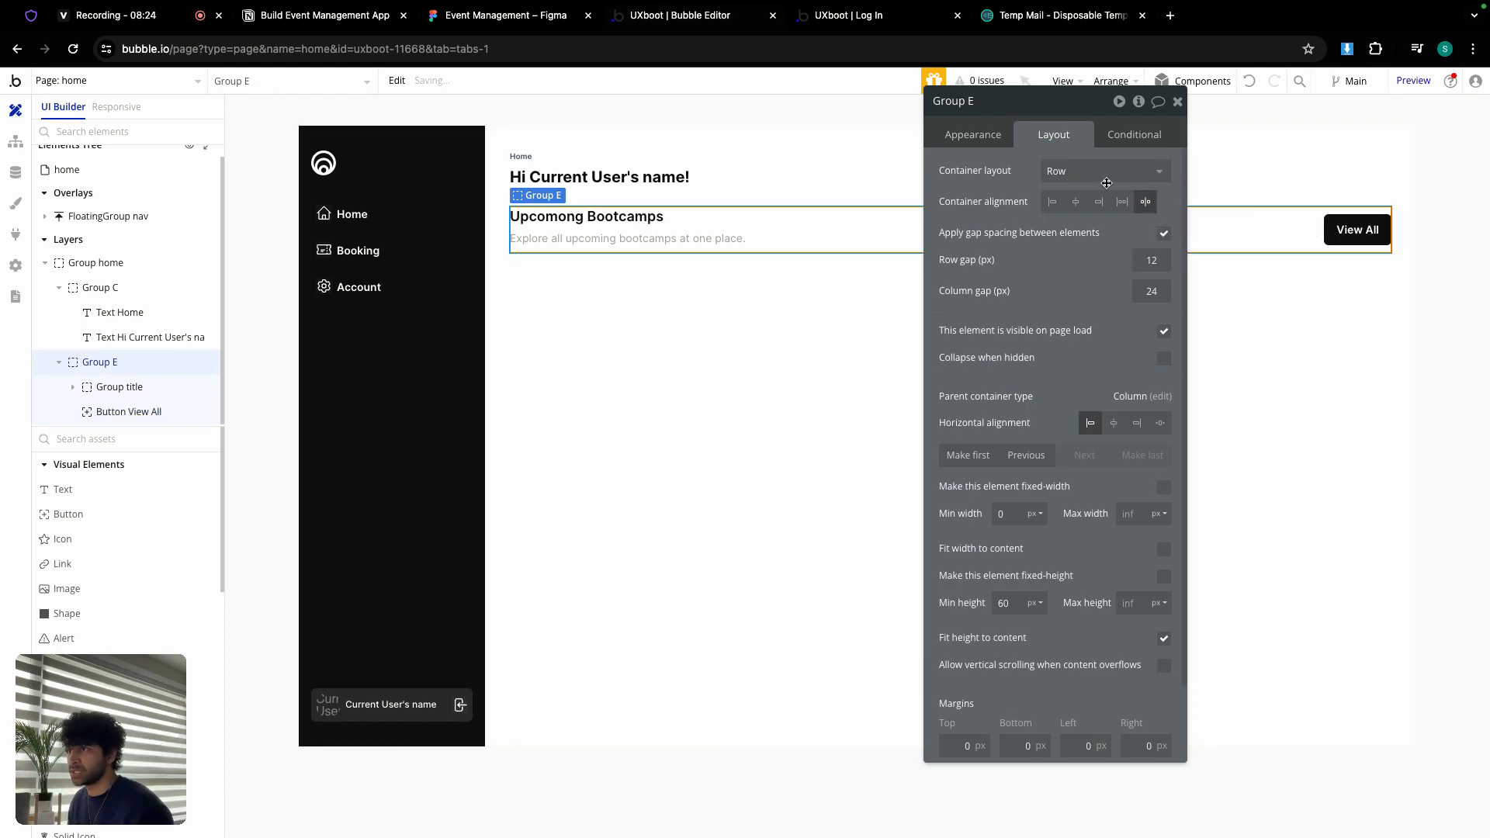
pyautogui.doubleClick(990, 103)
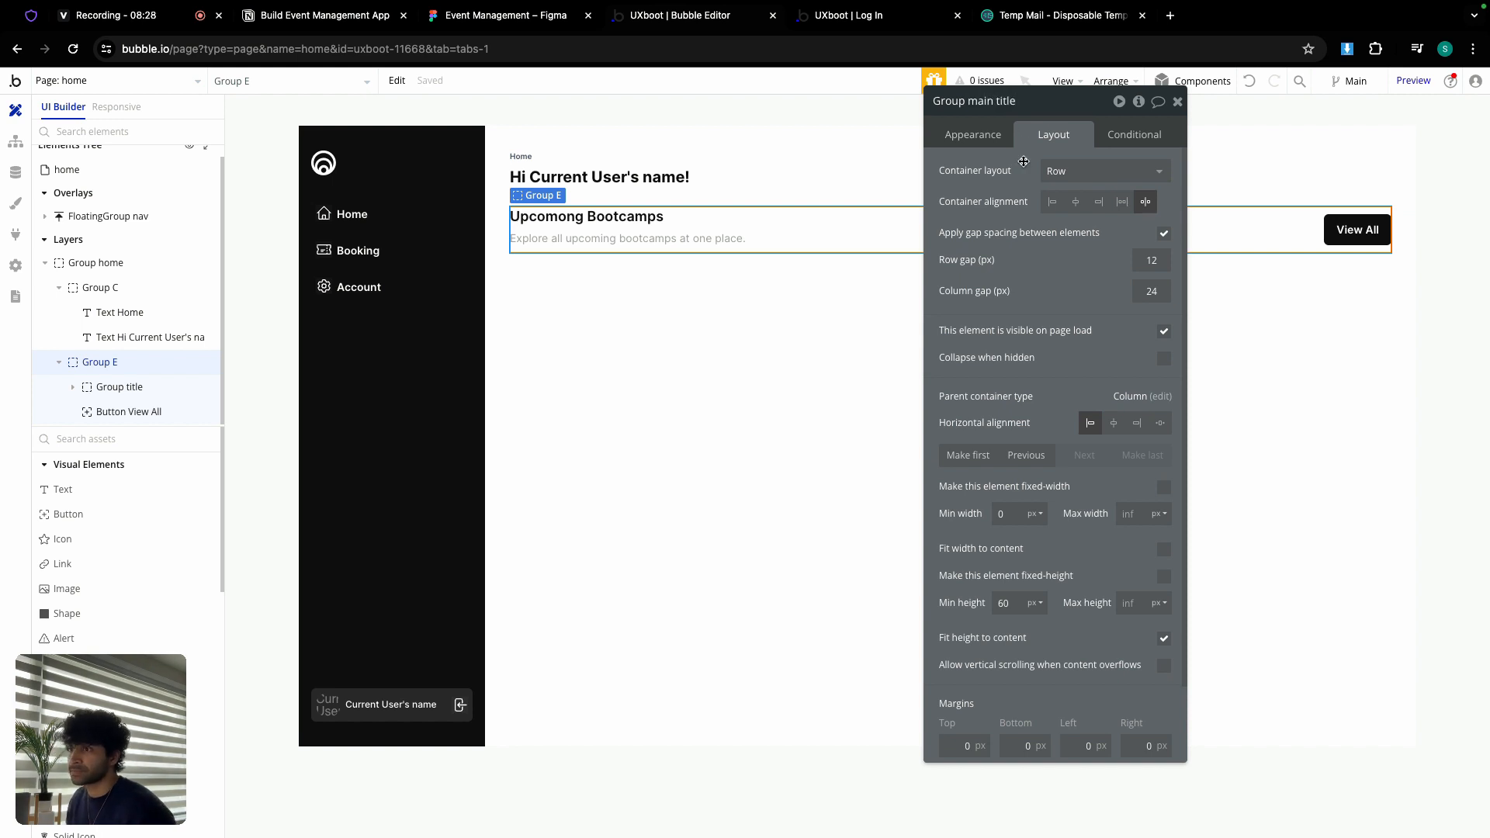
pyautogui.click(758, 232)
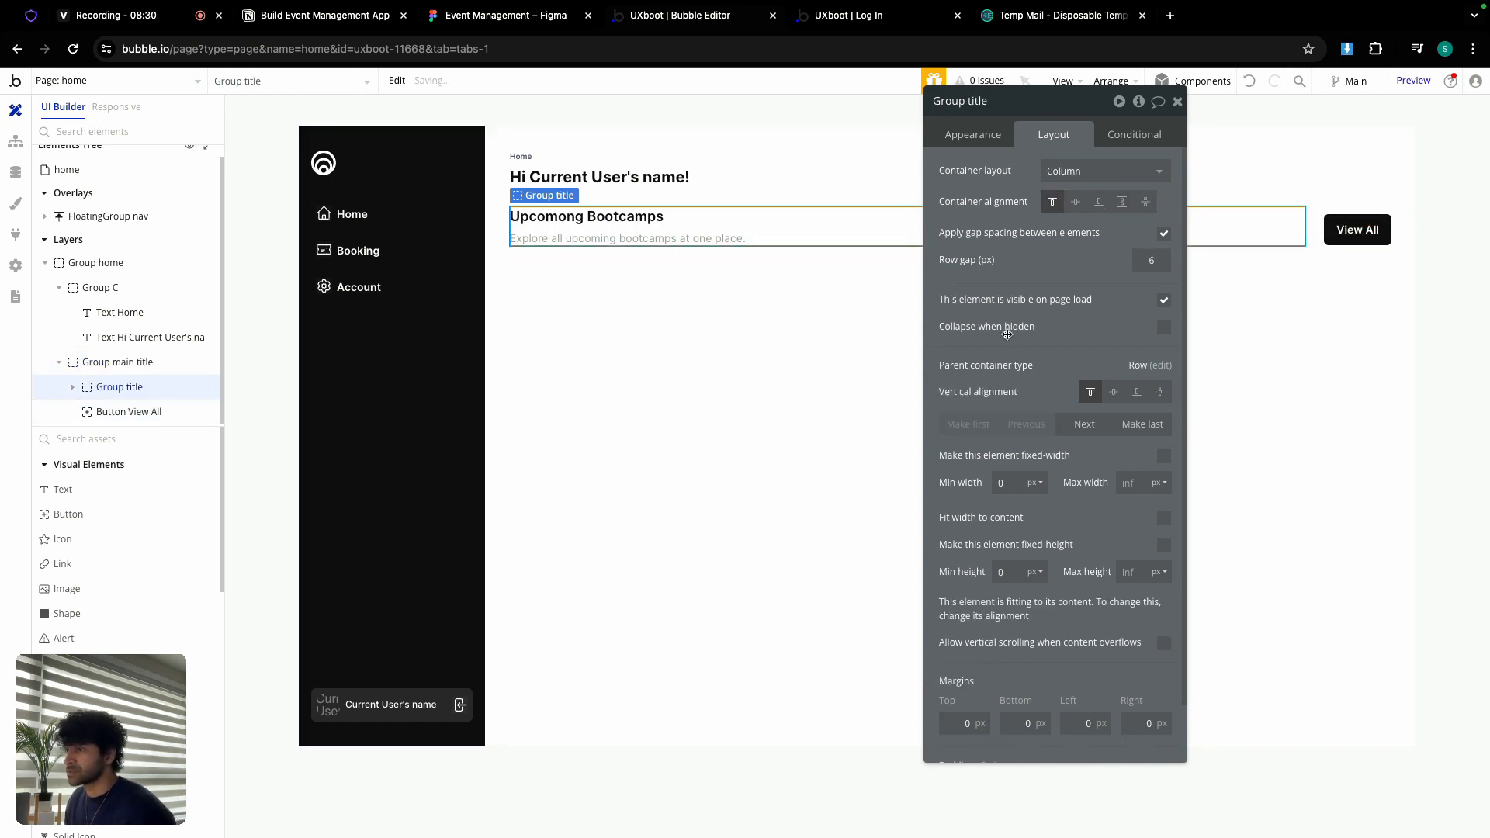
# Step: Keep the title group left-aligned but vertically centred, and set a Group main title value to 0
pyautogui.click(1075, 203)
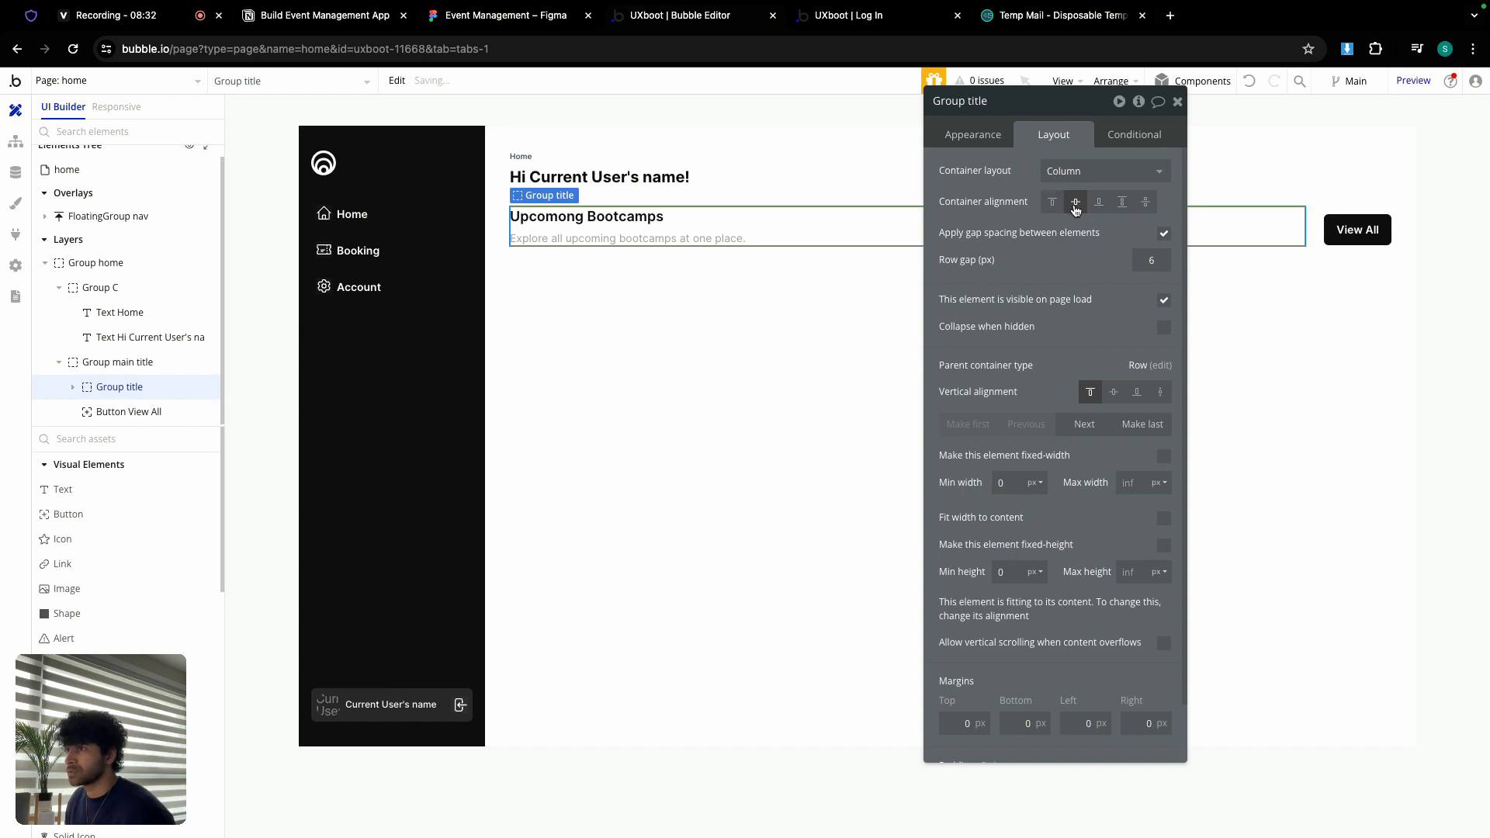
pyautogui.click(1052, 203)
pyautogui.click(1114, 392)
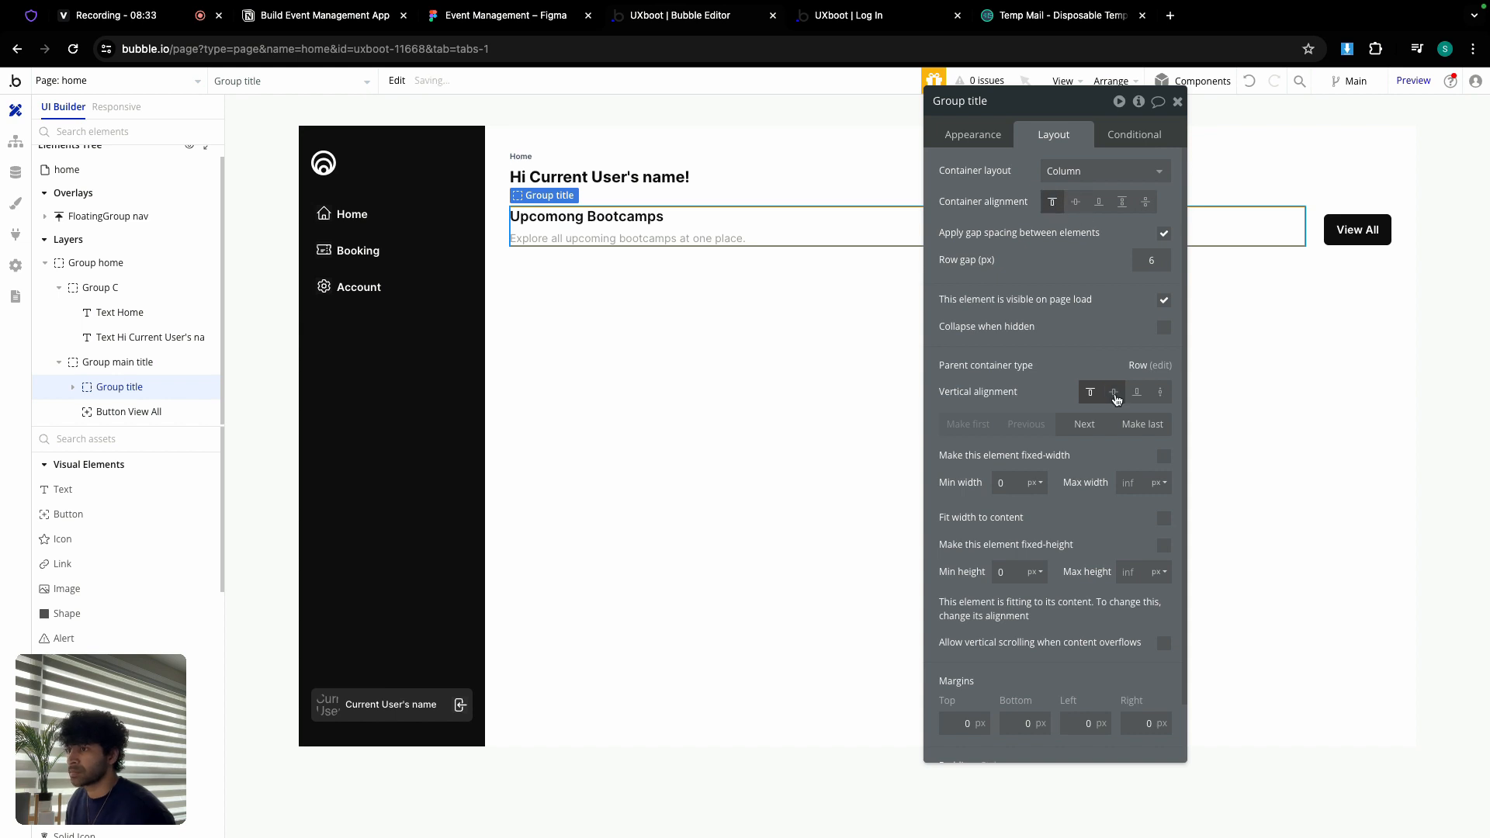
pyautogui.click(1317, 255)
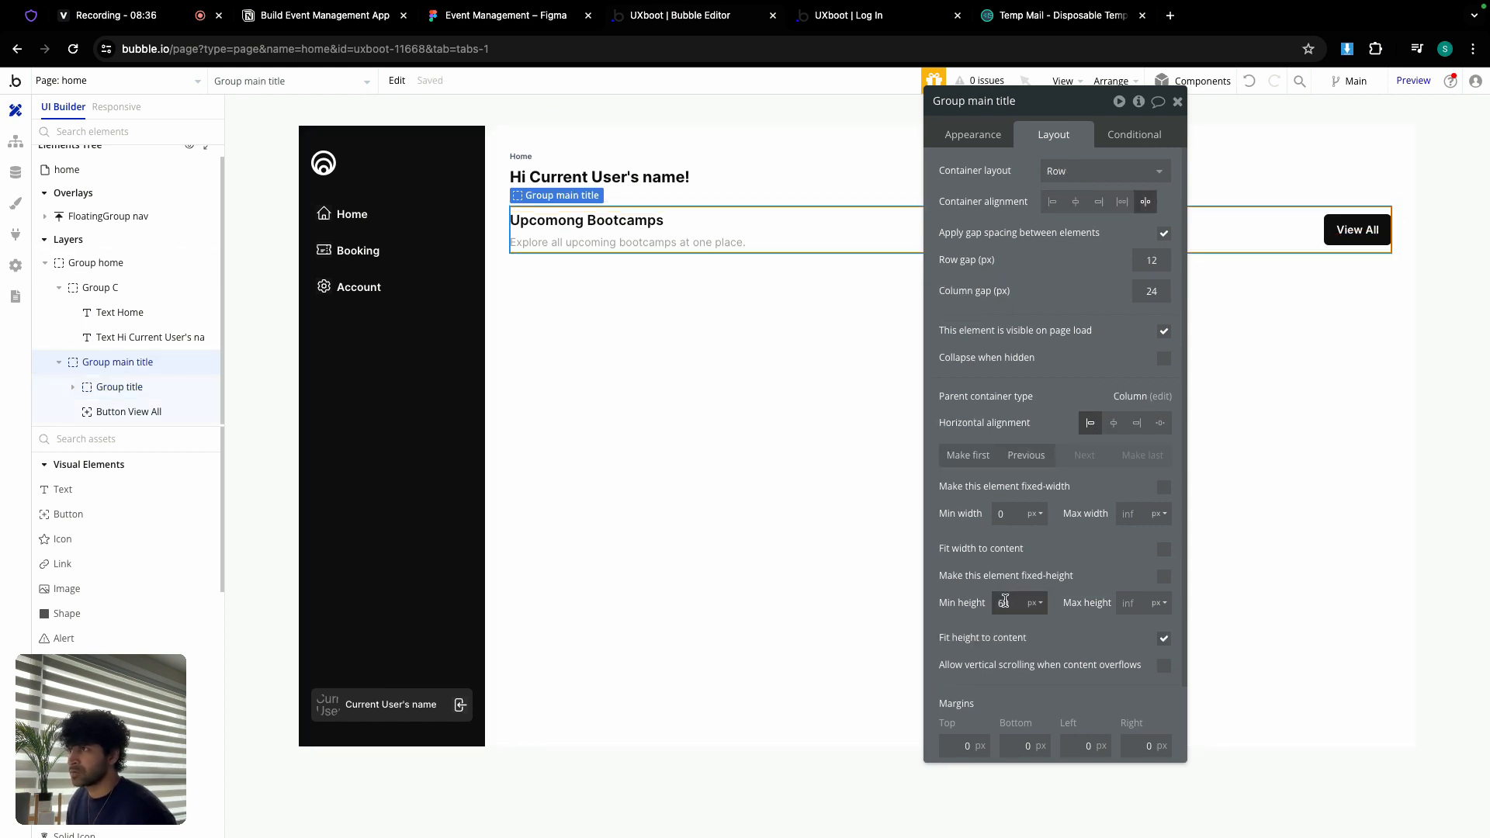
pyautogui.write('0')
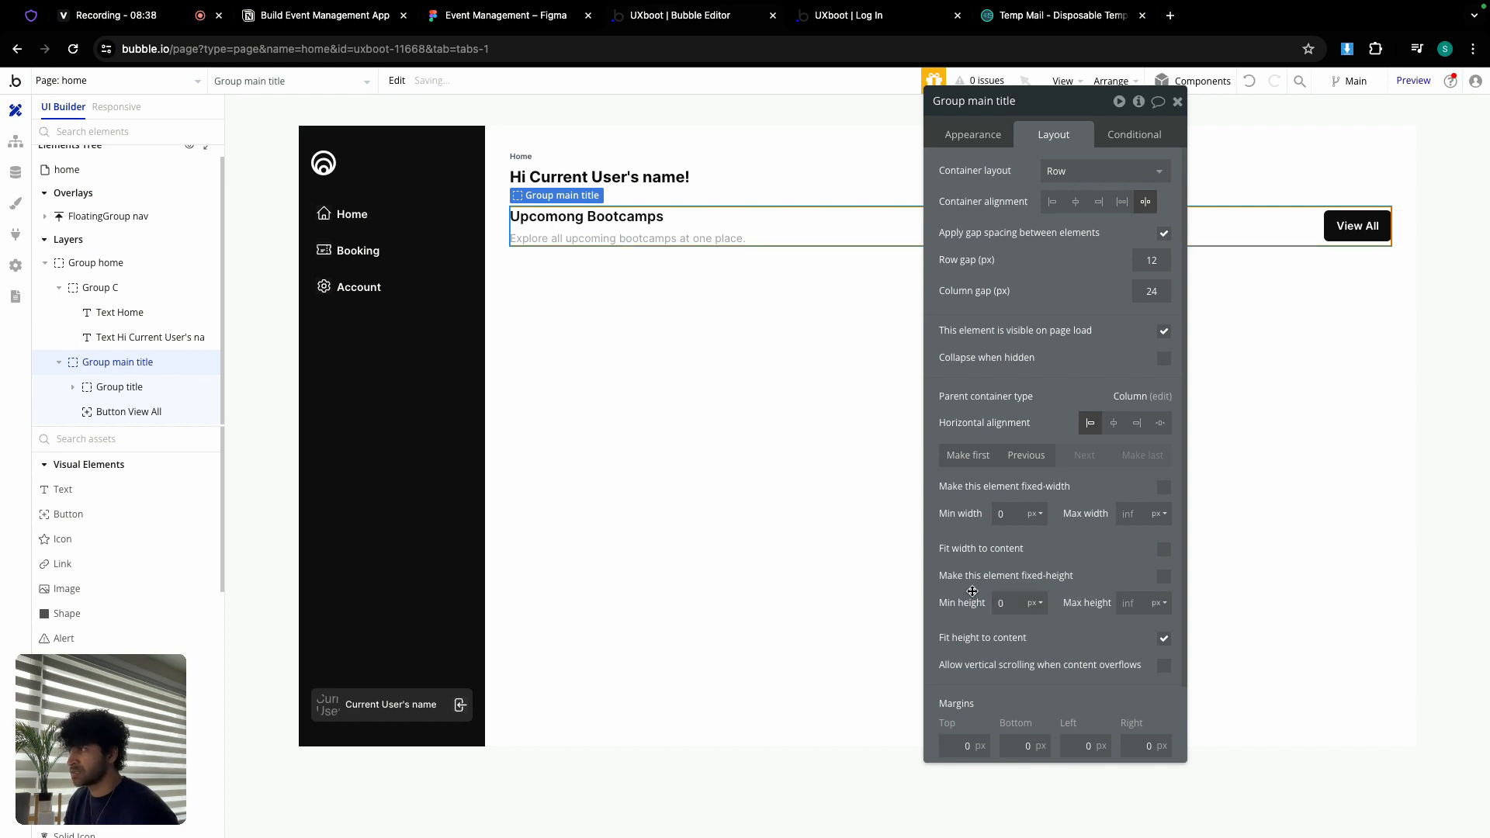
pyautogui.click(1177, 100)
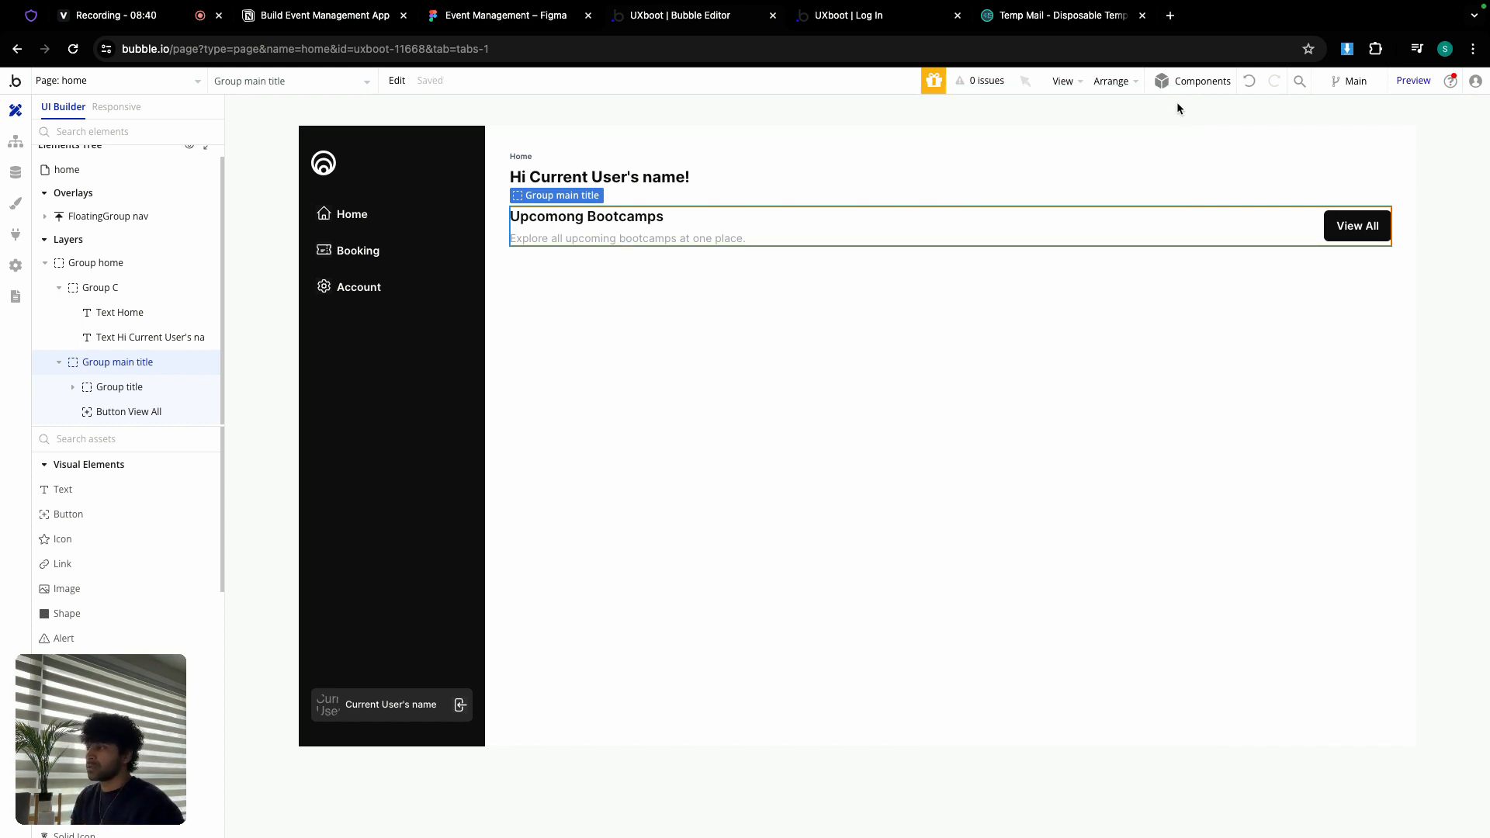
# Step: On the dashboard page, unhide Group bootcamp and the RG bootcamps - Admin repeating group
pyautogui.scroll(-3, 90, 515)
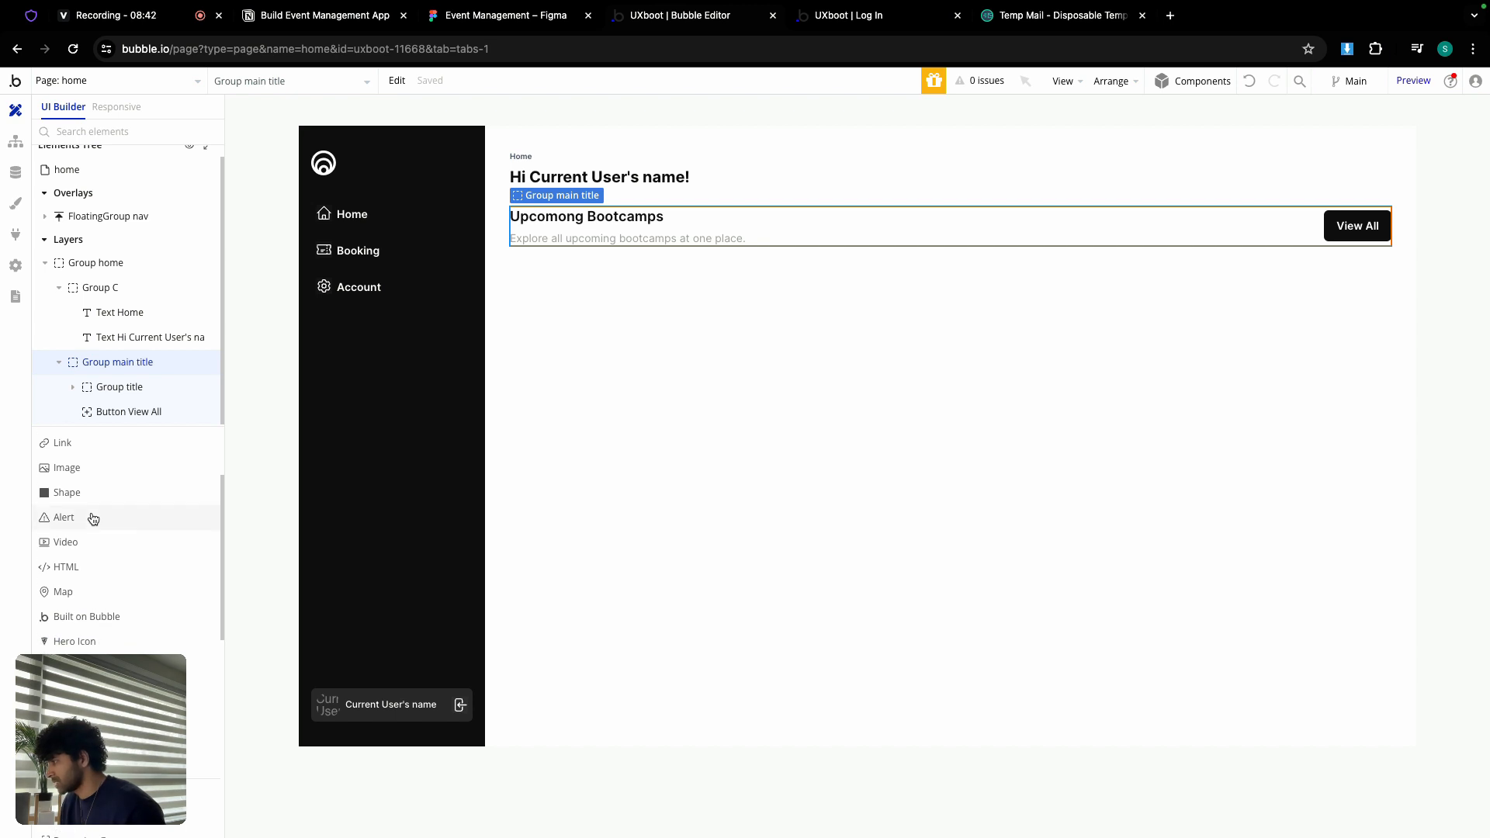
pyautogui.click(128, 79)
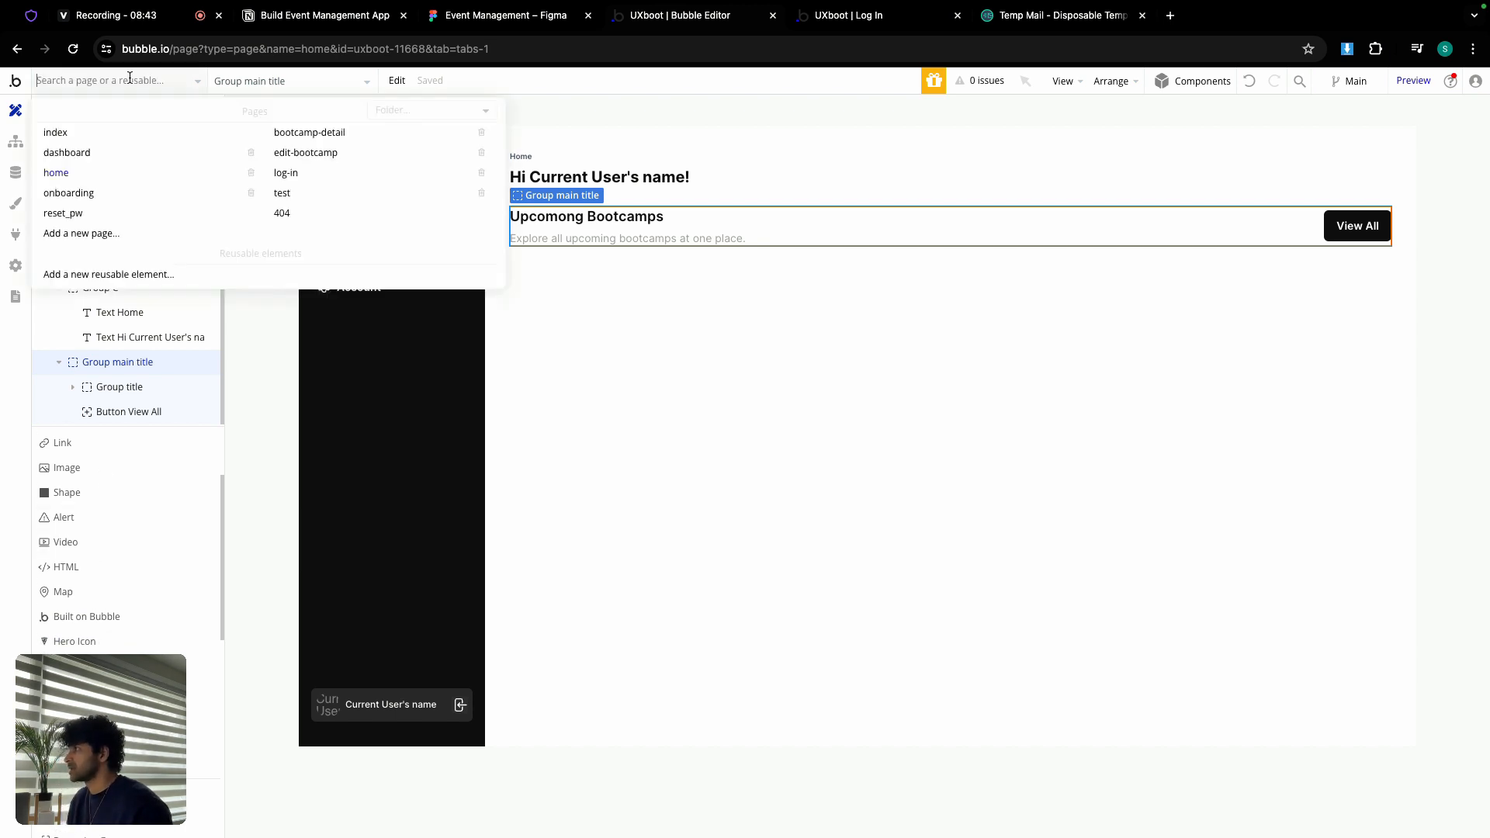
pyautogui.click(100, 156)
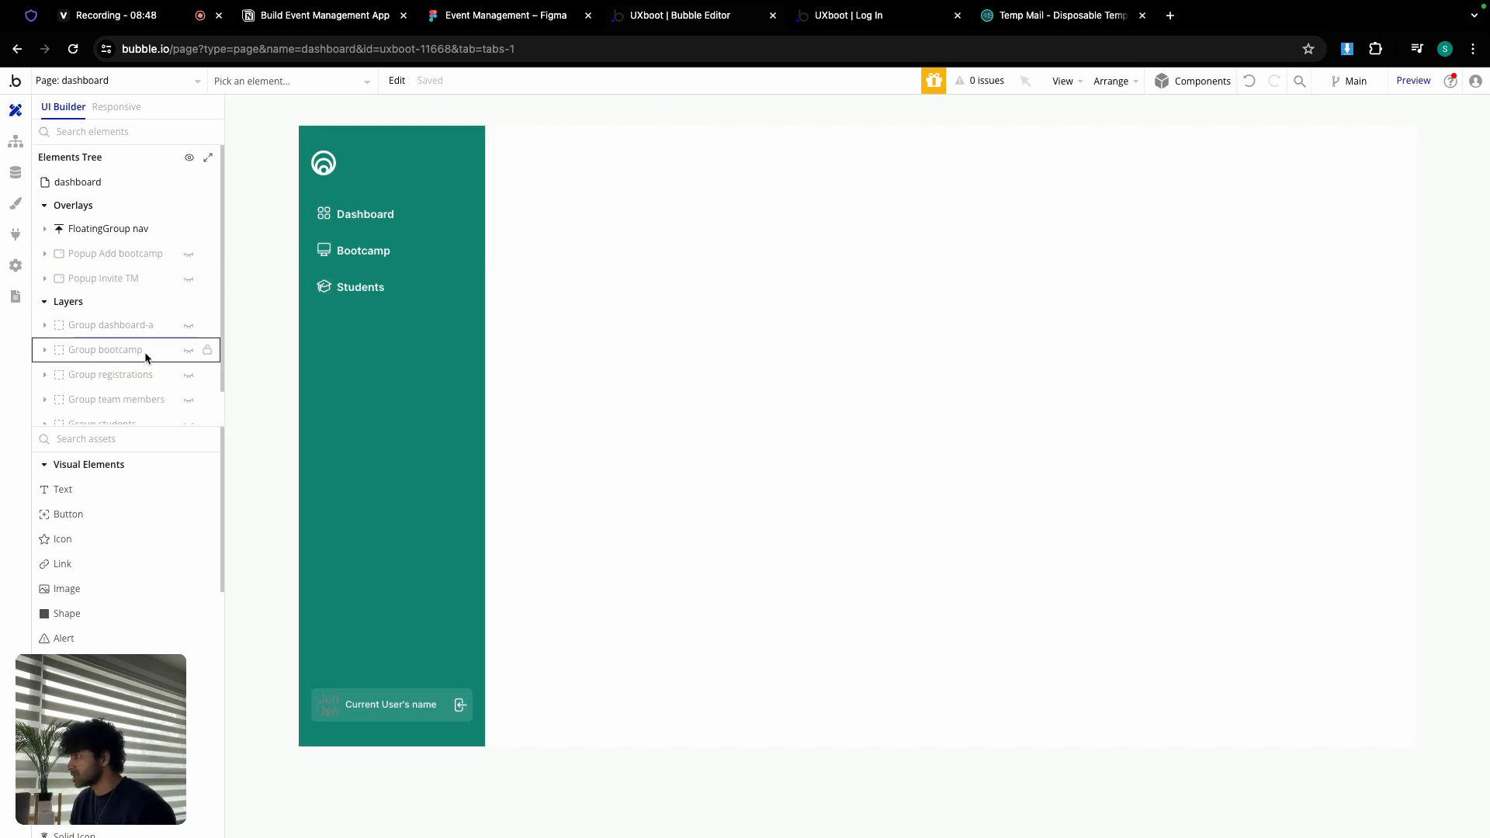
pyautogui.click(189, 350)
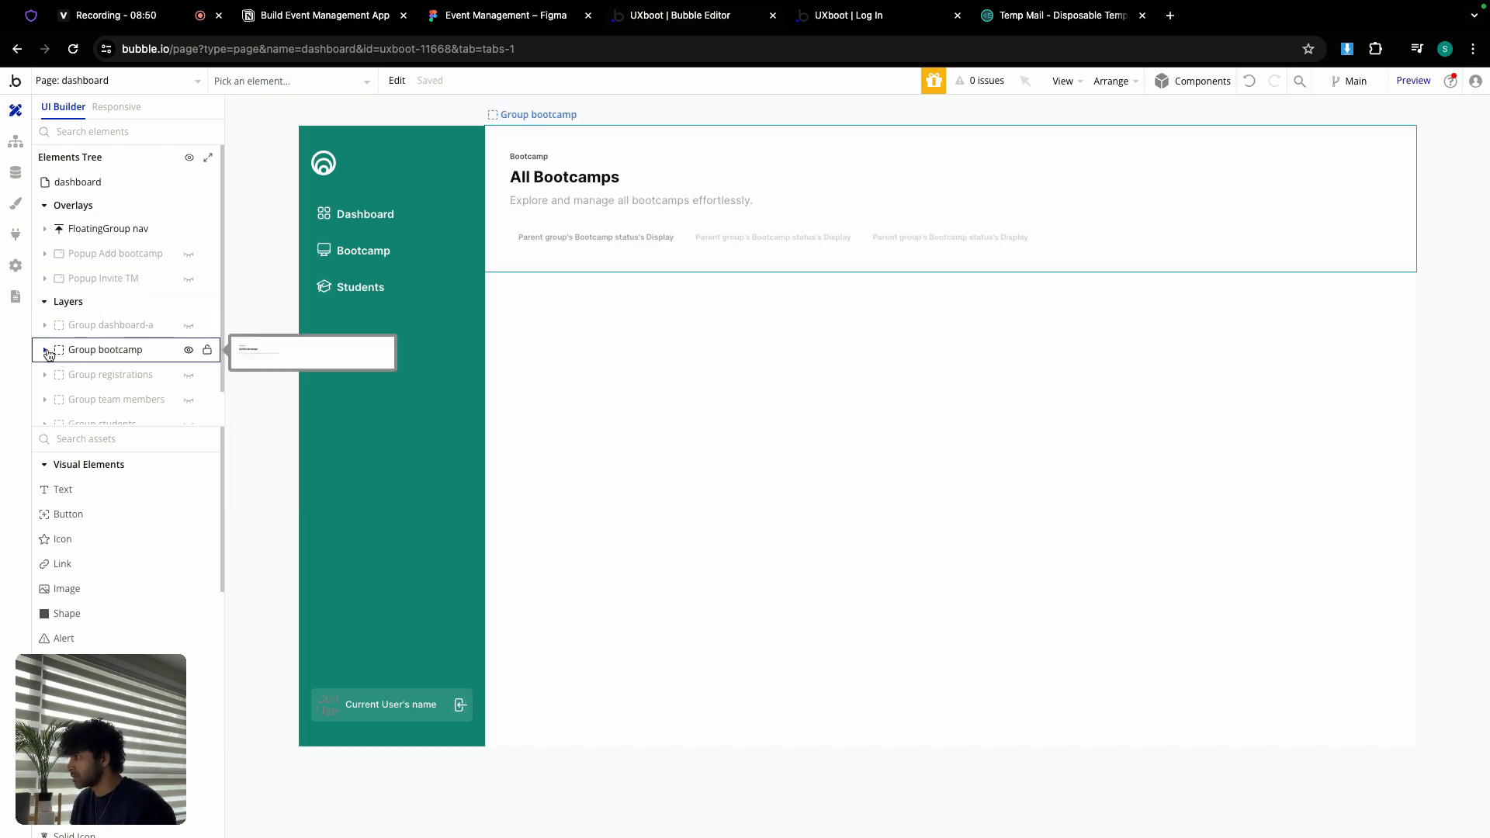
pyautogui.click(96, 351)
pyautogui.scroll(-1, 124, 341)
pyautogui.click(188, 379)
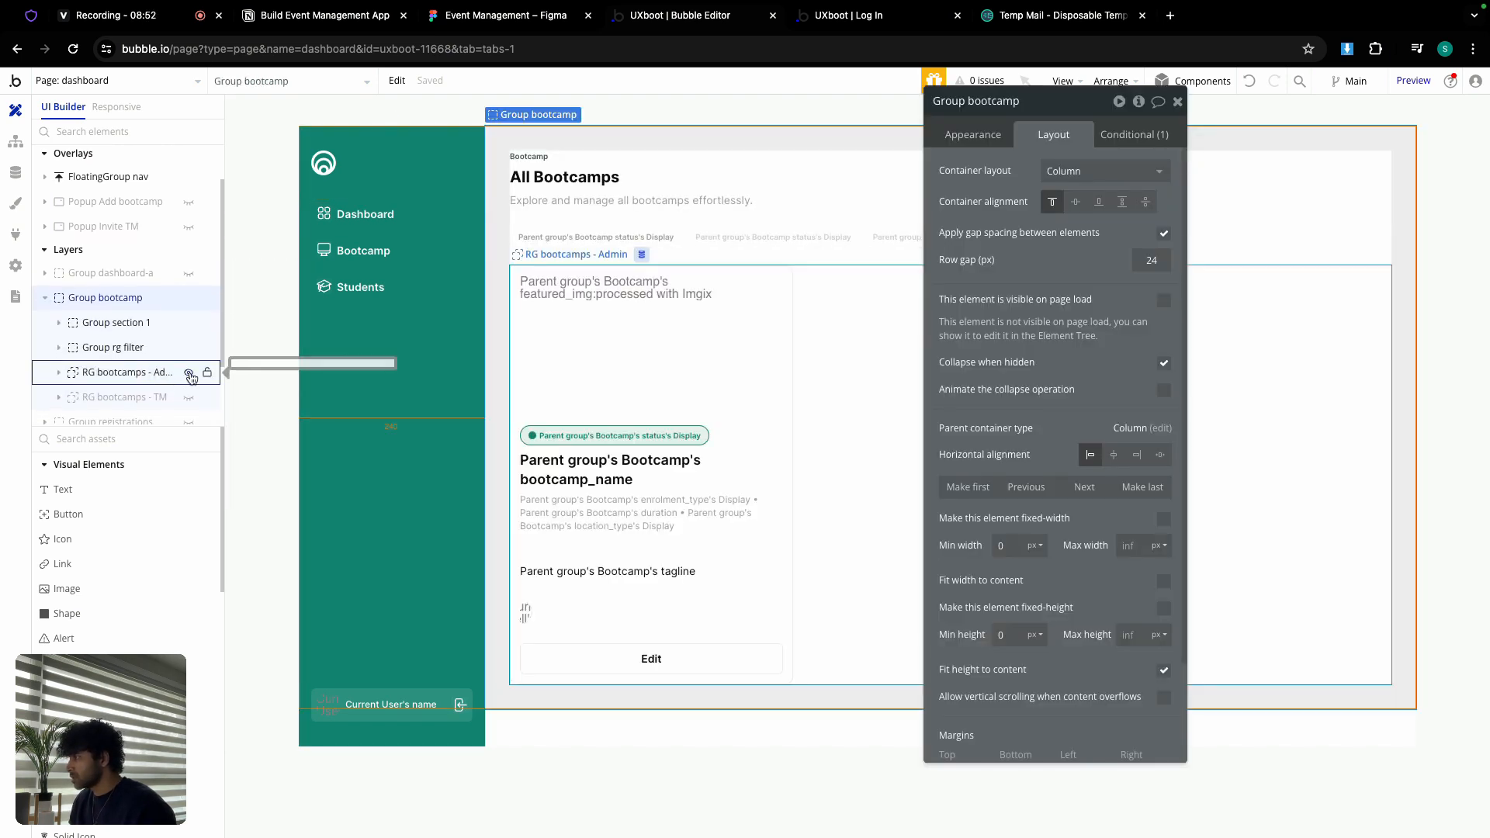
# Step: Copy RG bootcamps - Admin and return to the home page canvas
pyautogui.click(886, 391)
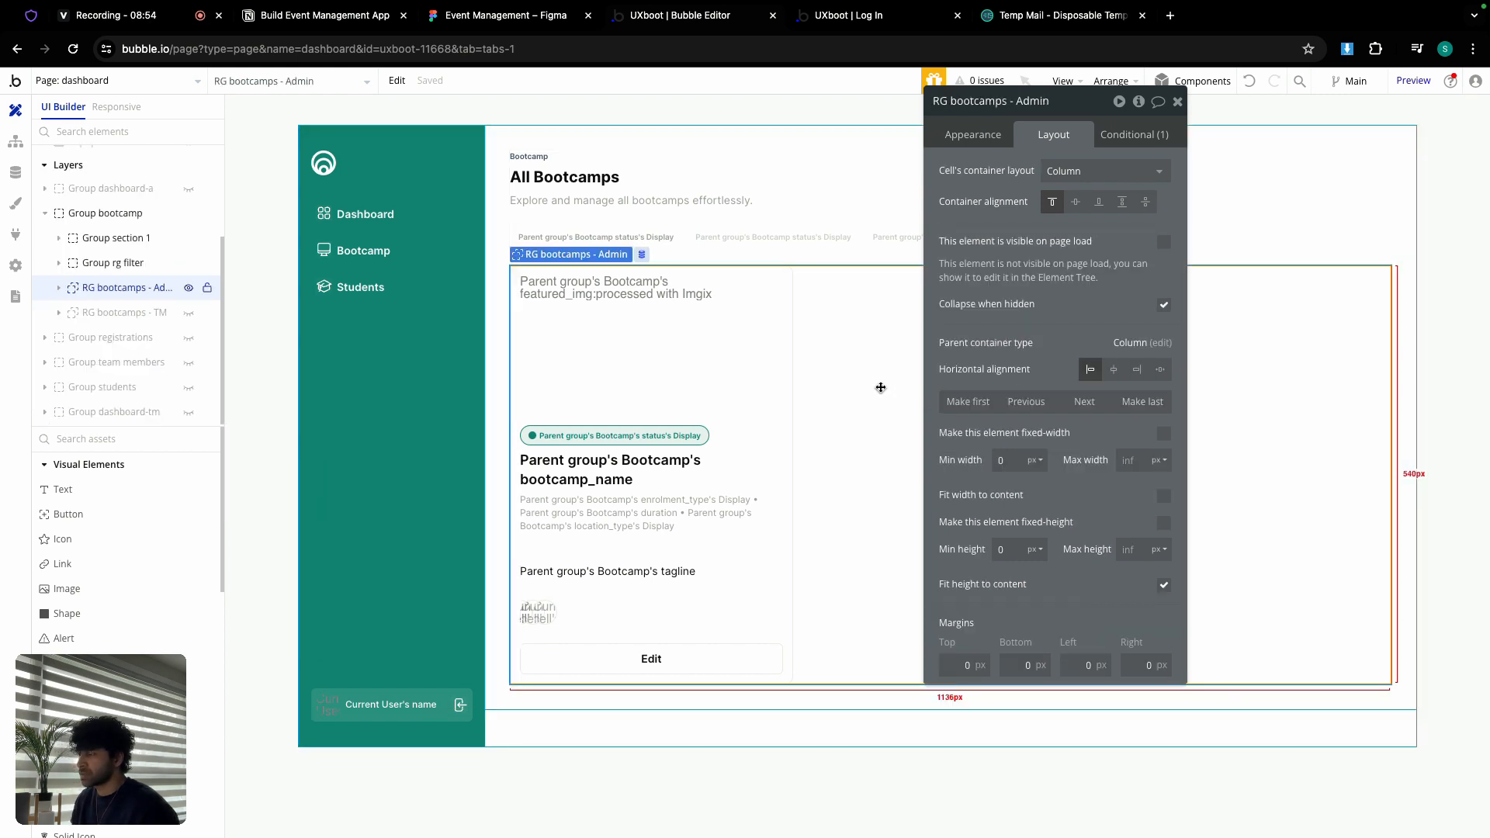
pyautogui.rightClick(881, 385)
pyautogui.click(943, 555)
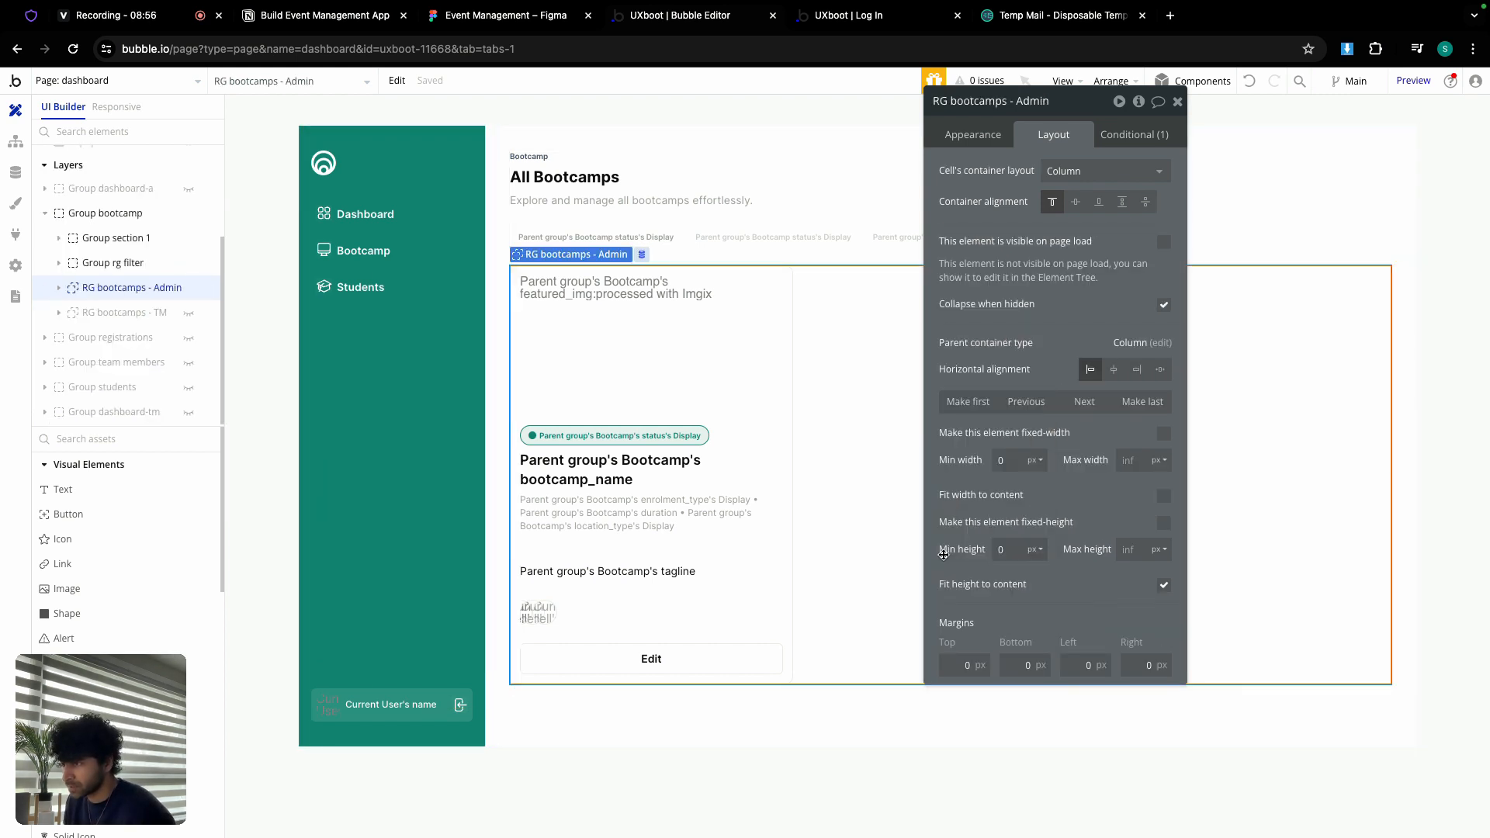
pyautogui.click(175, 87)
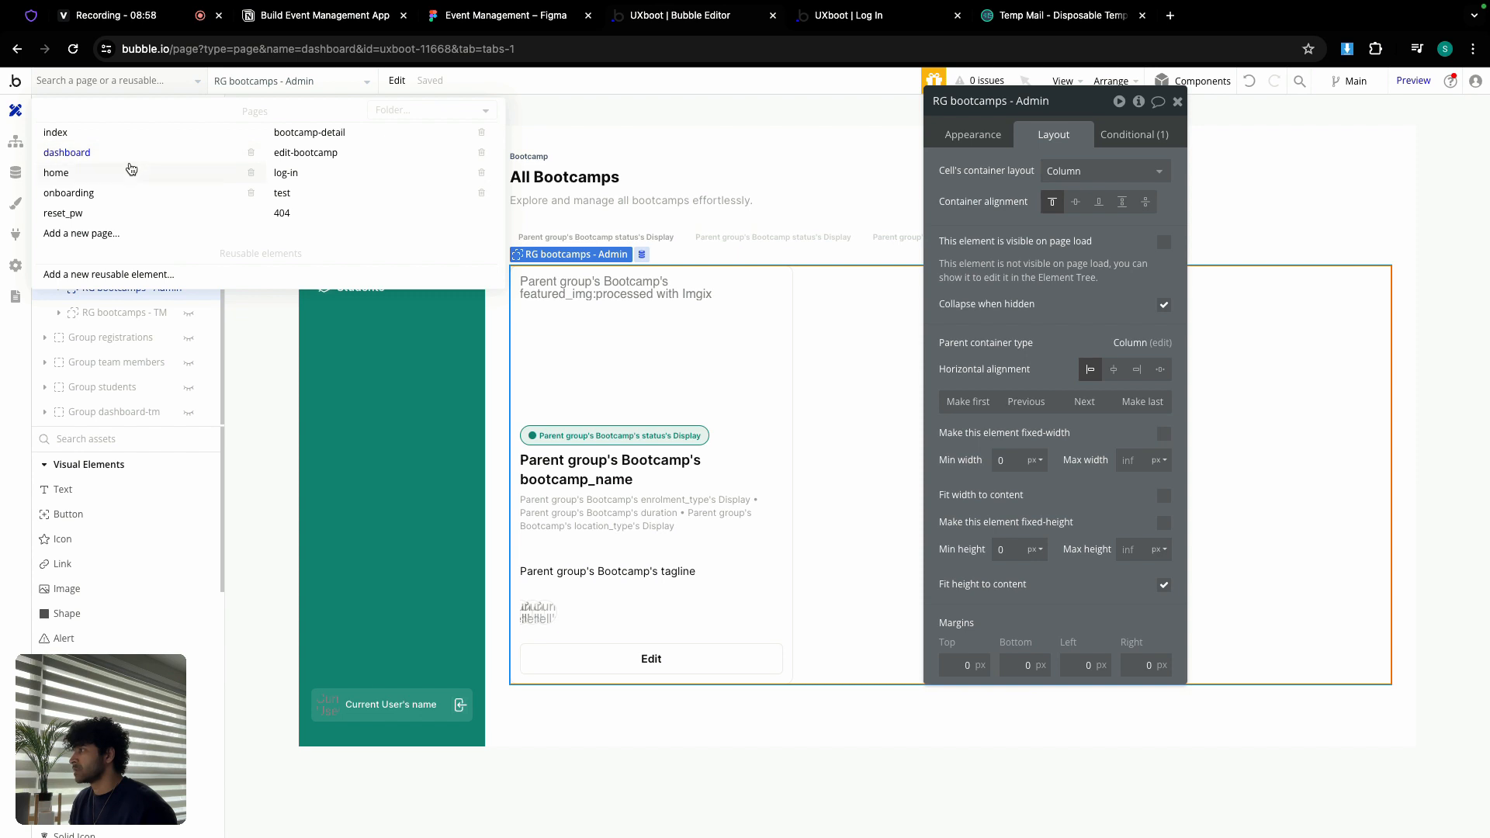
pyautogui.click(128, 168)
pyautogui.rightClick(624, 294)
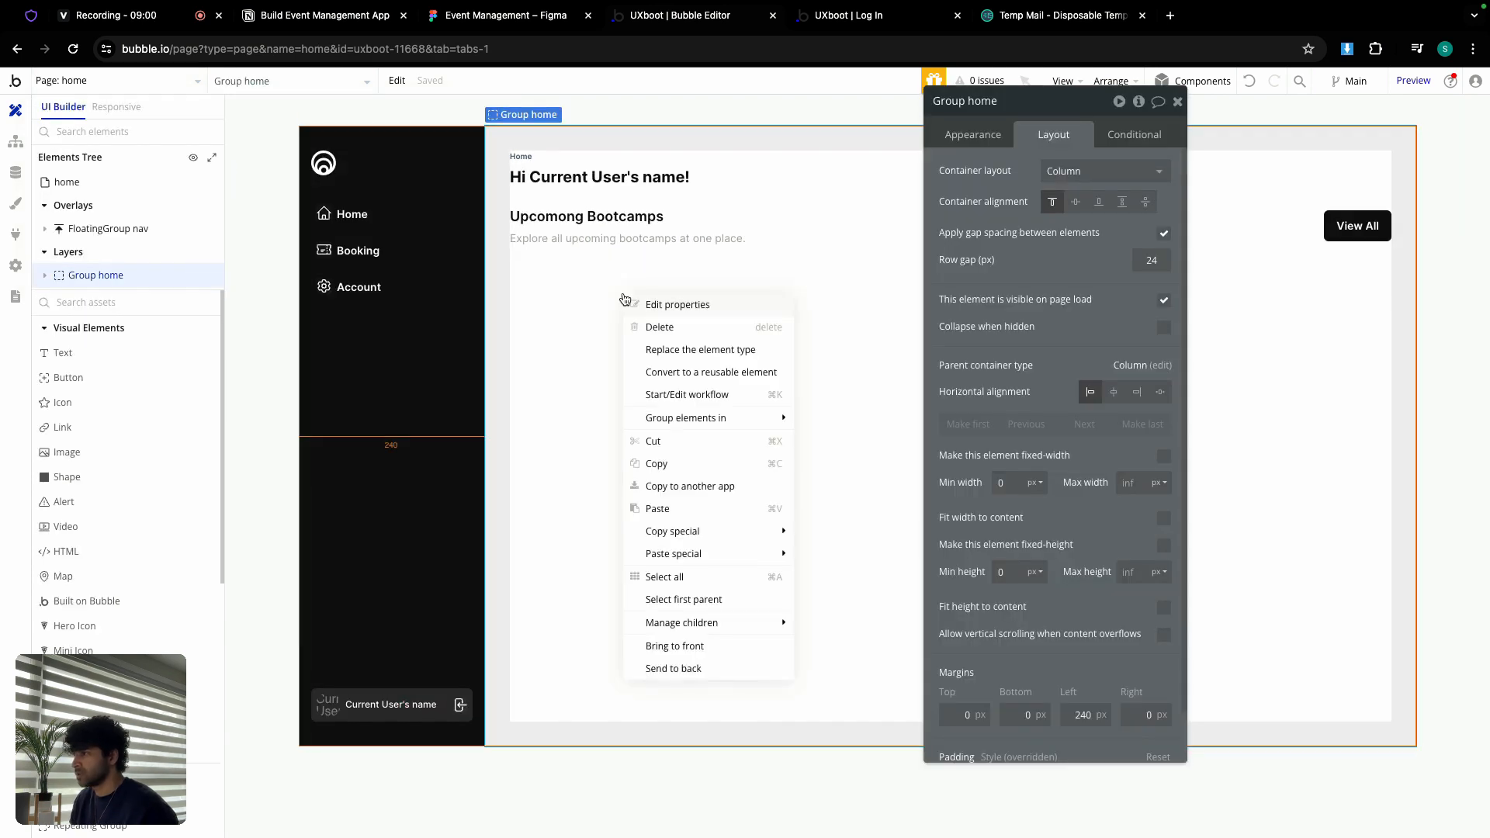
# Step: Paste the repeating group into Group home and rename it 'RG bootcamps - upcoming'
pyautogui.click(713, 509)
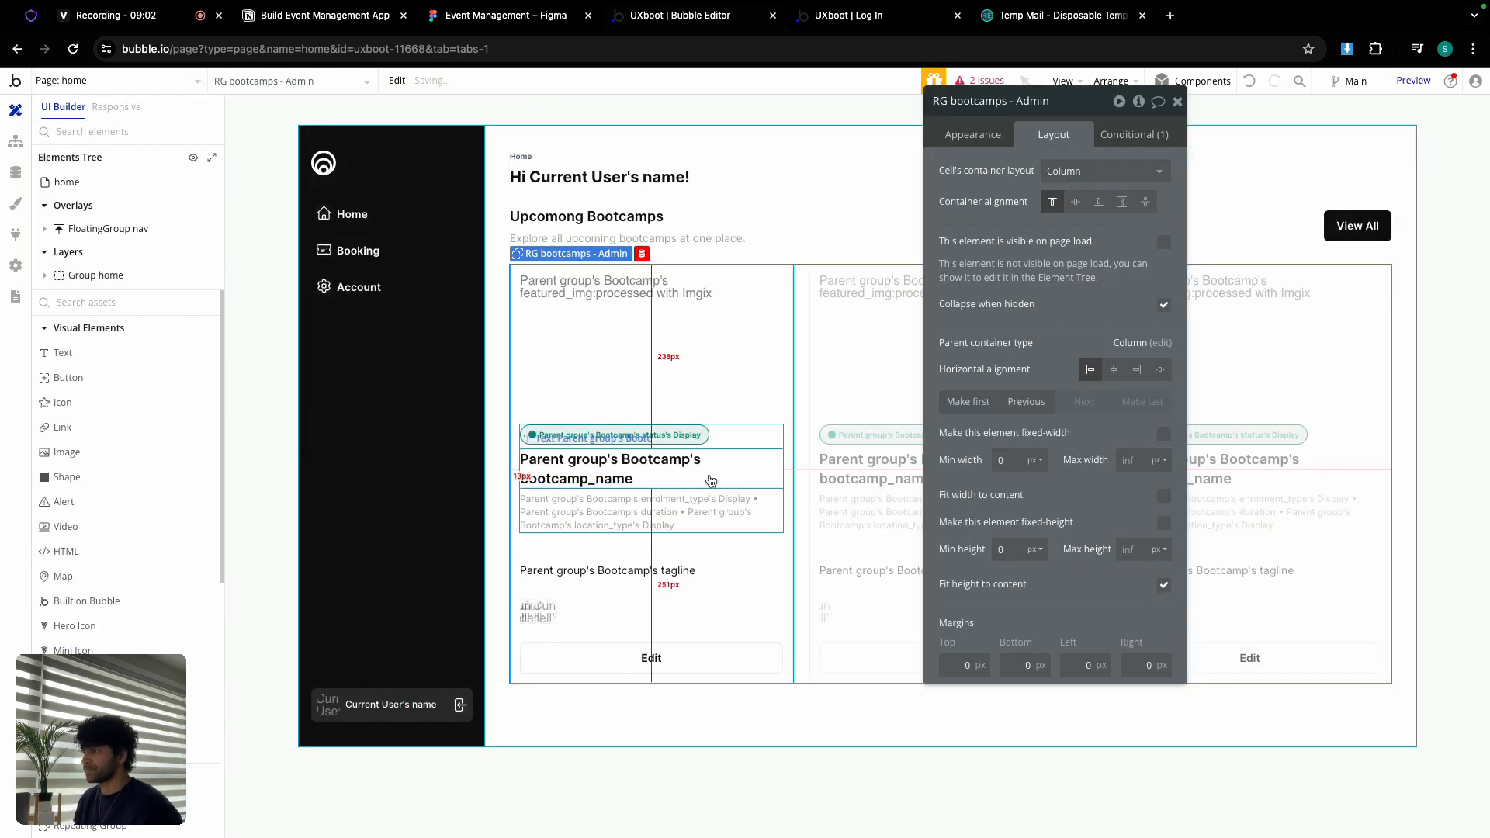
pyautogui.moveTo(1073, 107); pyautogui.dragTo(1103, 149)
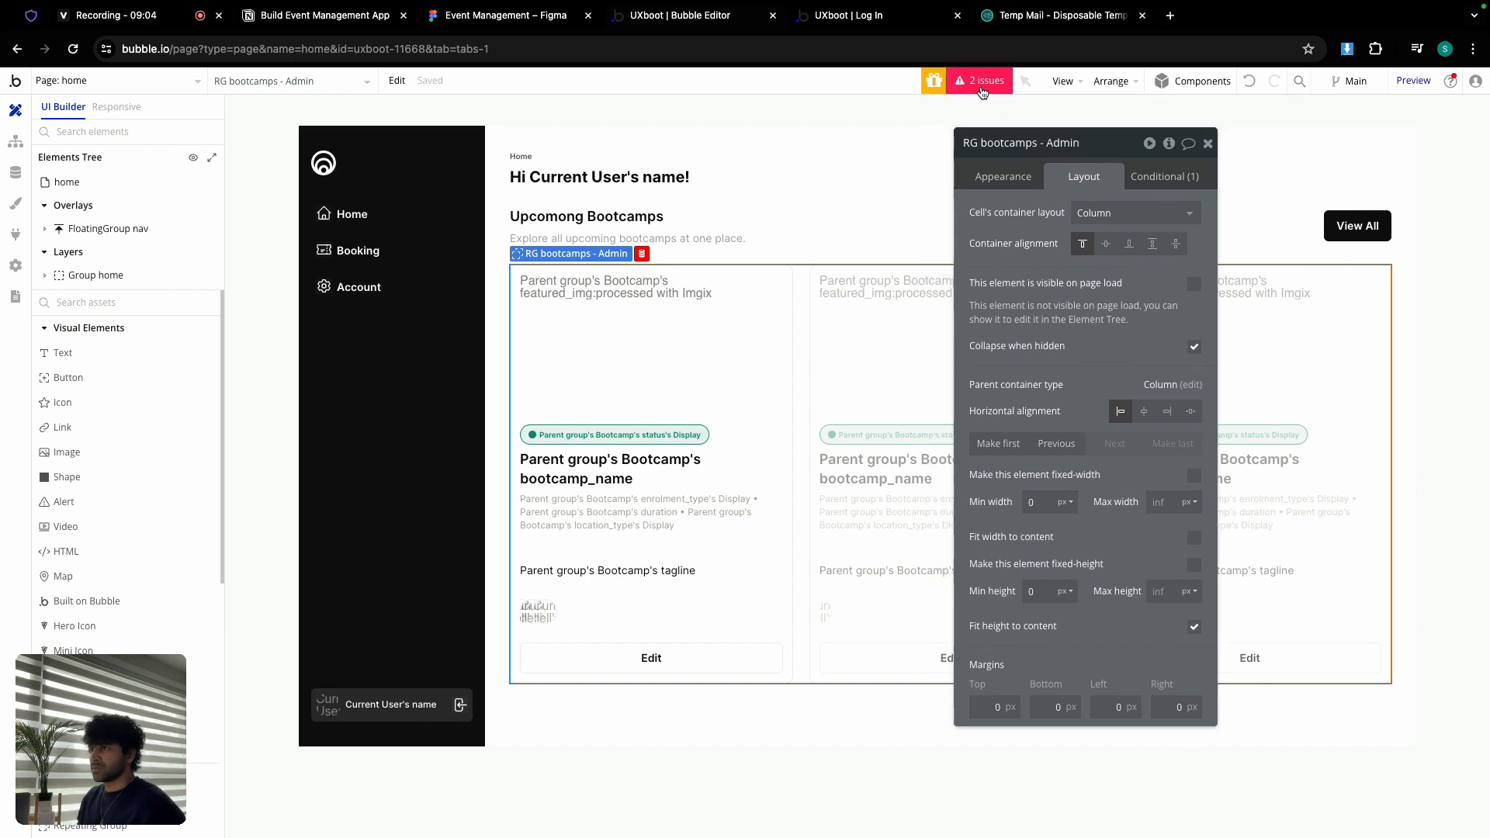
pyautogui.click(1055, 144)
pyautogui.doubleClick(1059, 143)
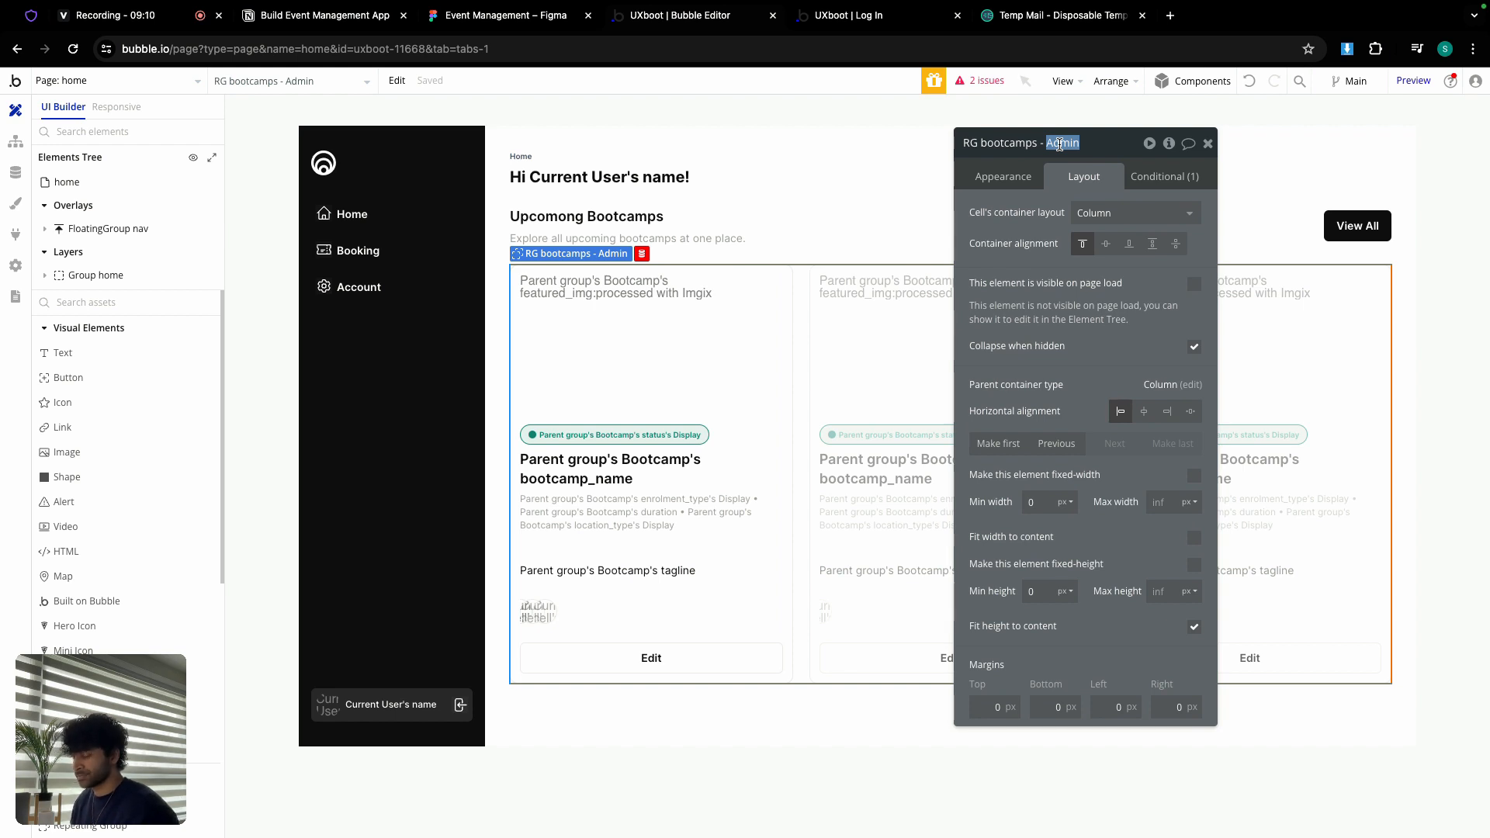
pyautogui.write('upc')
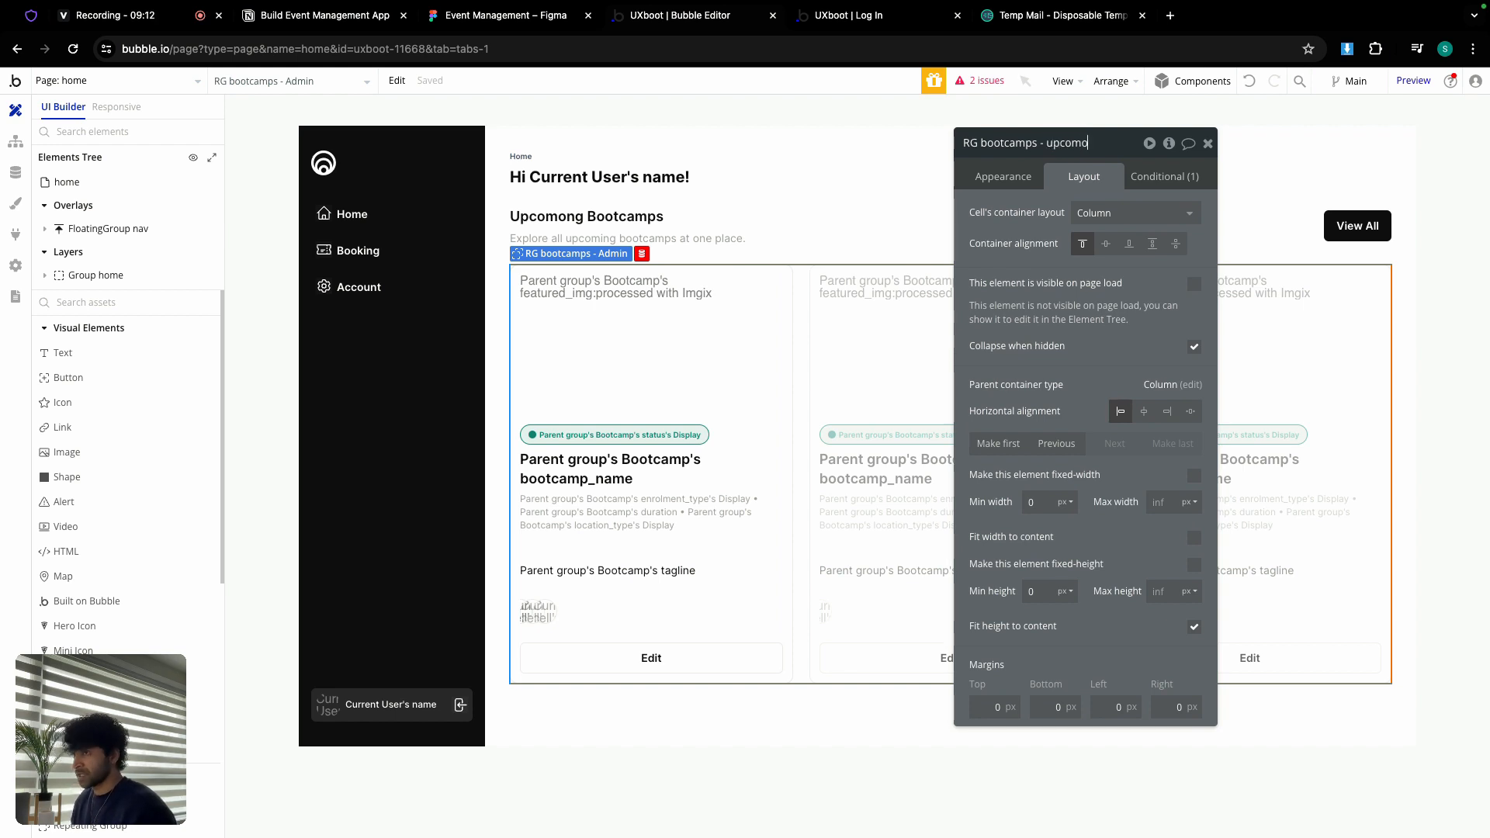
pyautogui.write('oming')
pyautogui.press('Return')
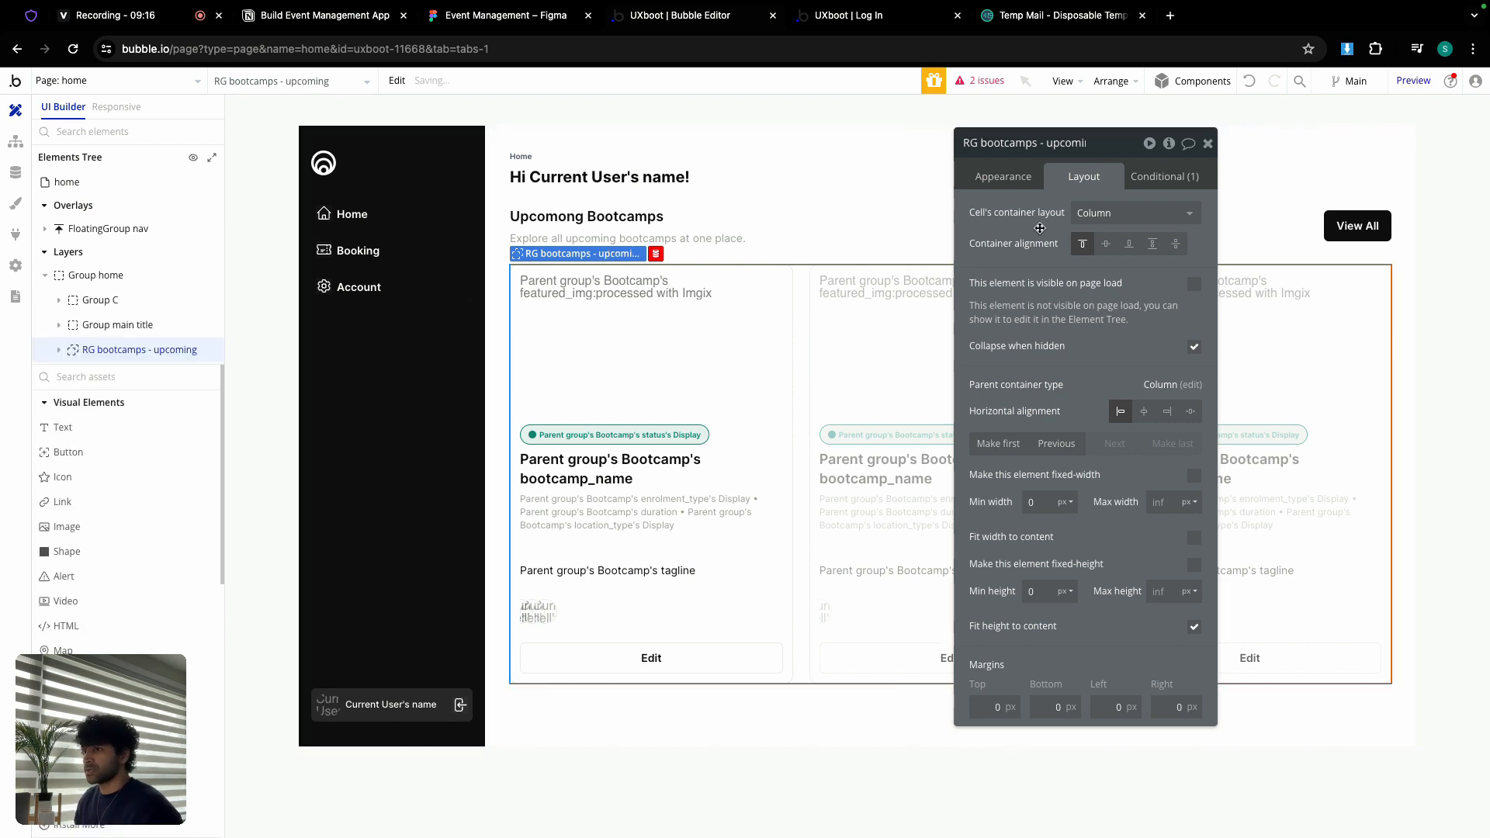
# Step: Replace the Bootcamps search's old constraint with status = Upcoming
pyautogui.click(1003, 177)
pyautogui.click(1125, 244)
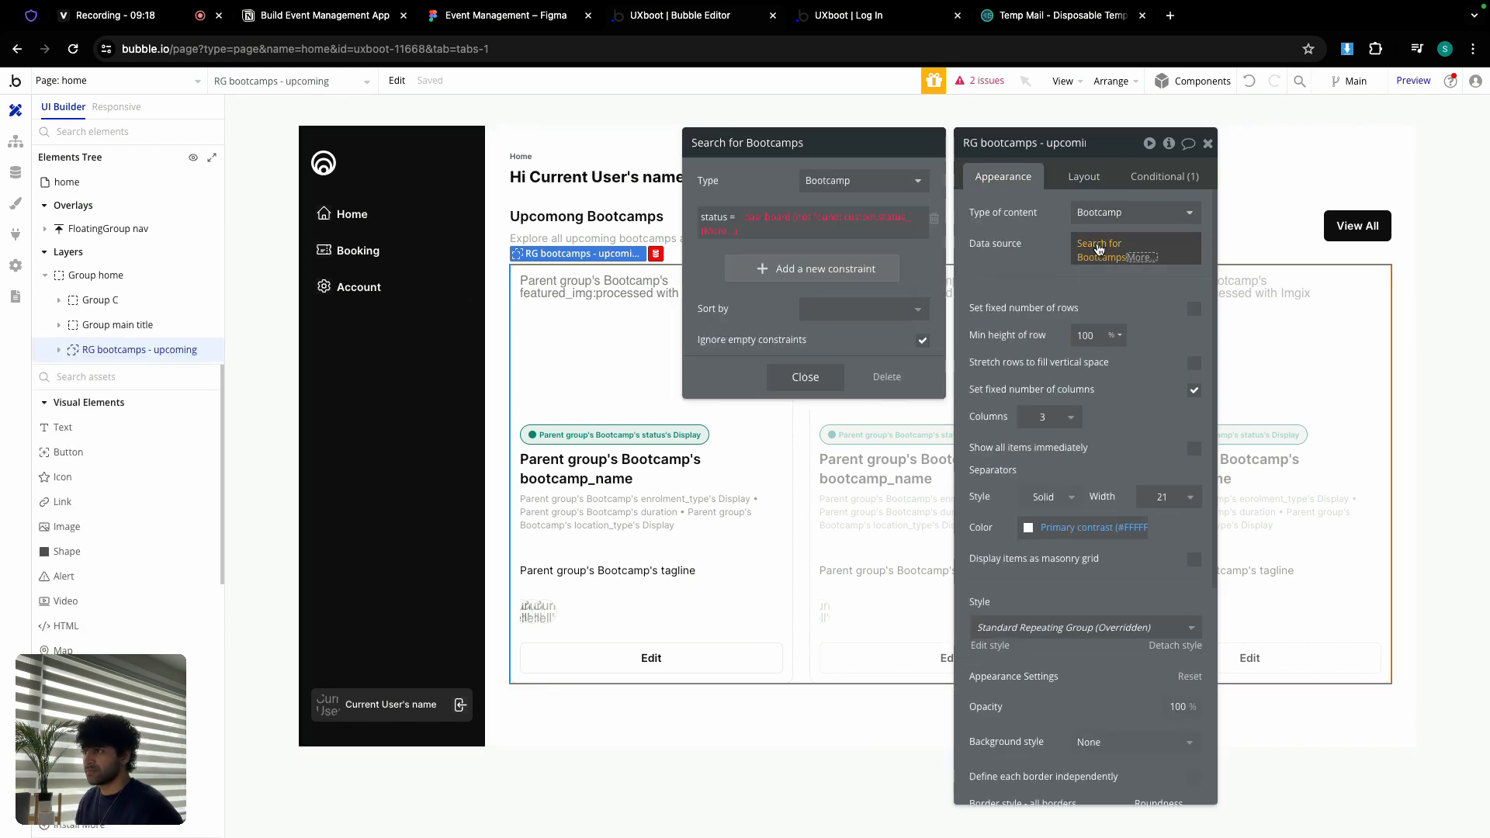
pyautogui.click(940, 219)
pyautogui.click(823, 235)
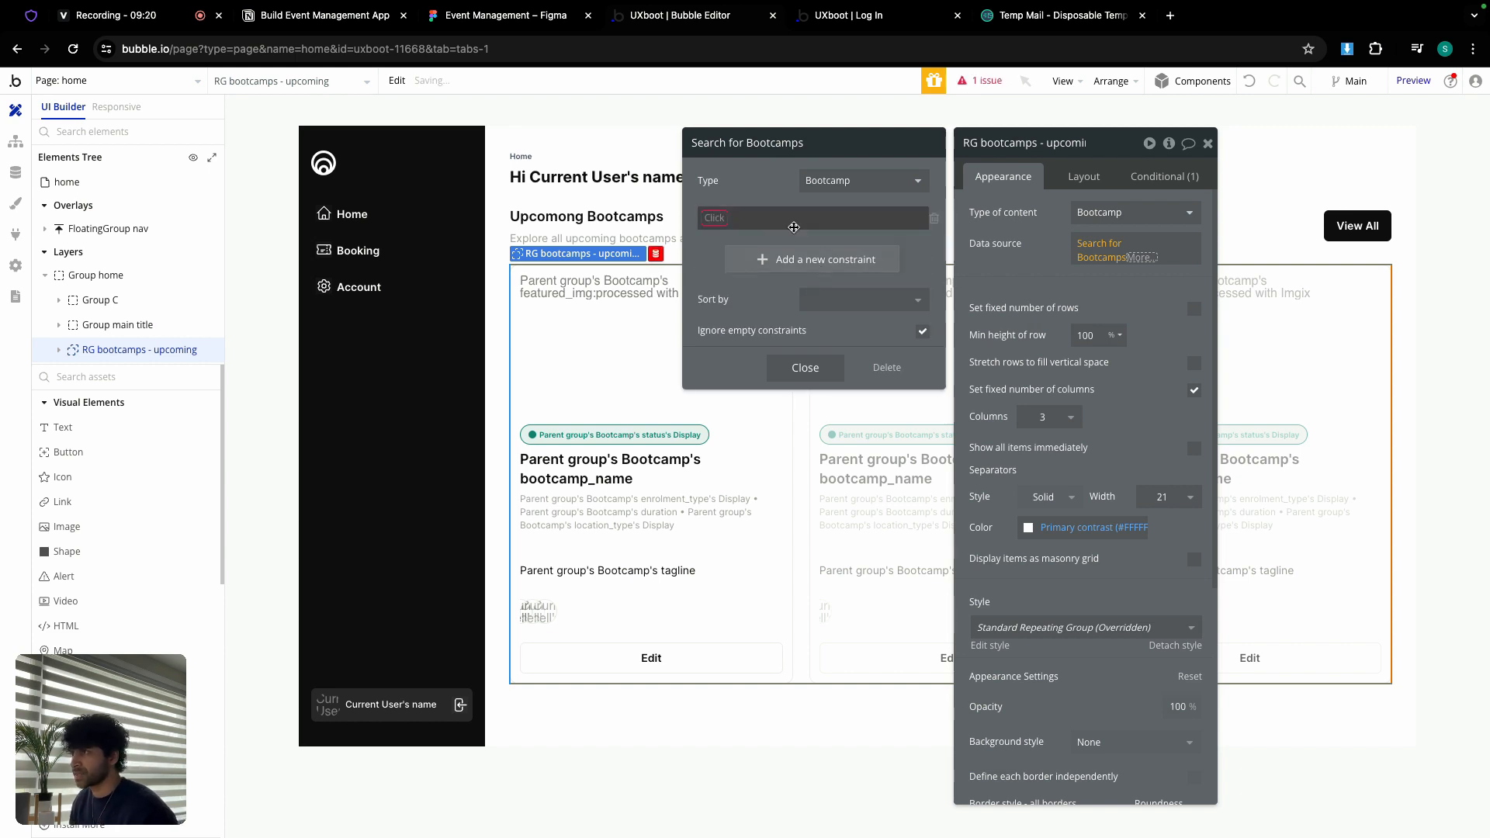
pyautogui.scroll(-1, 750, 388)
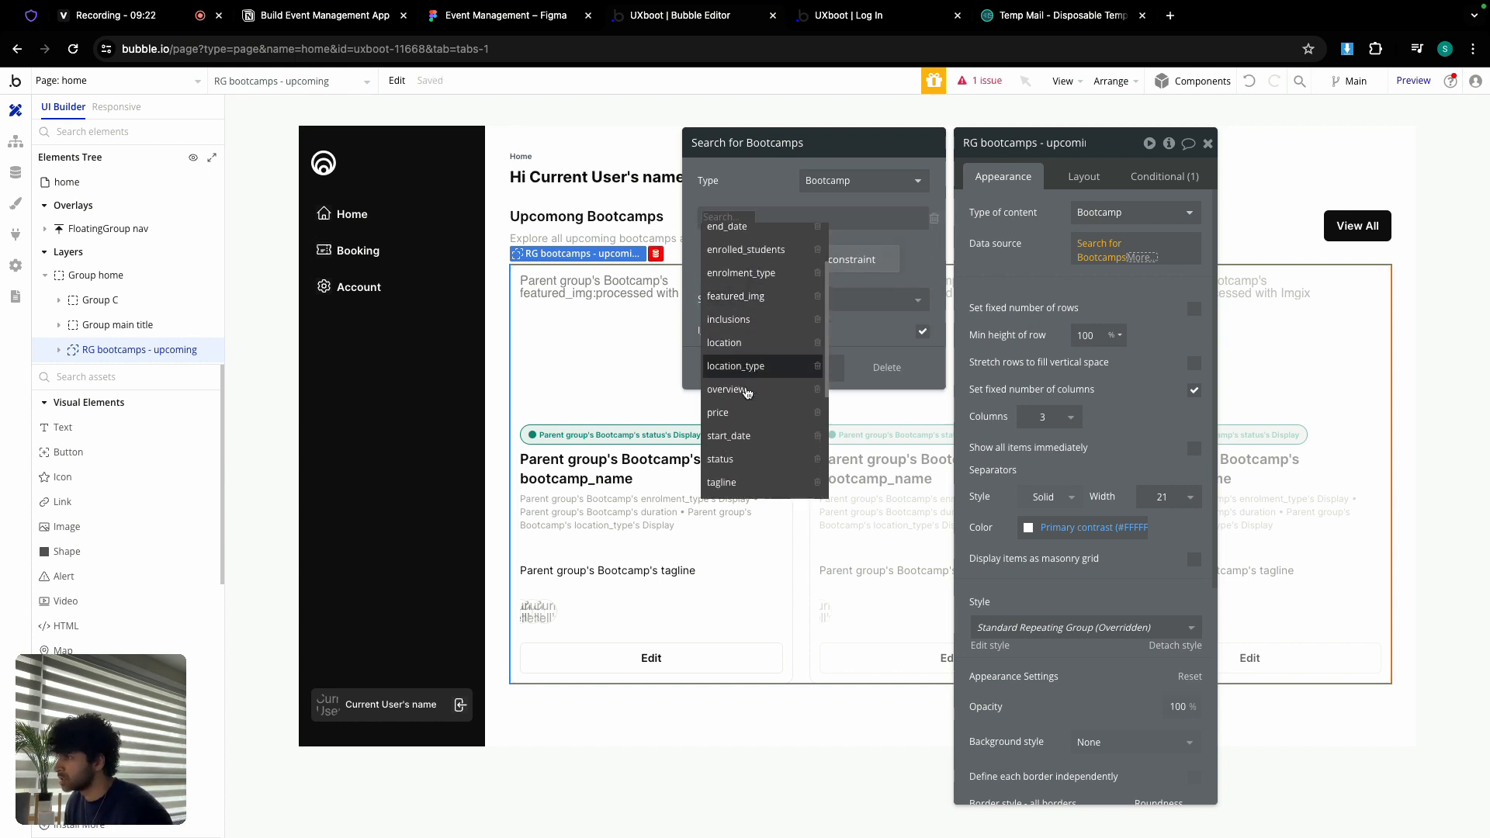
pyautogui.click(750, 456)
pyautogui.click(748, 220)
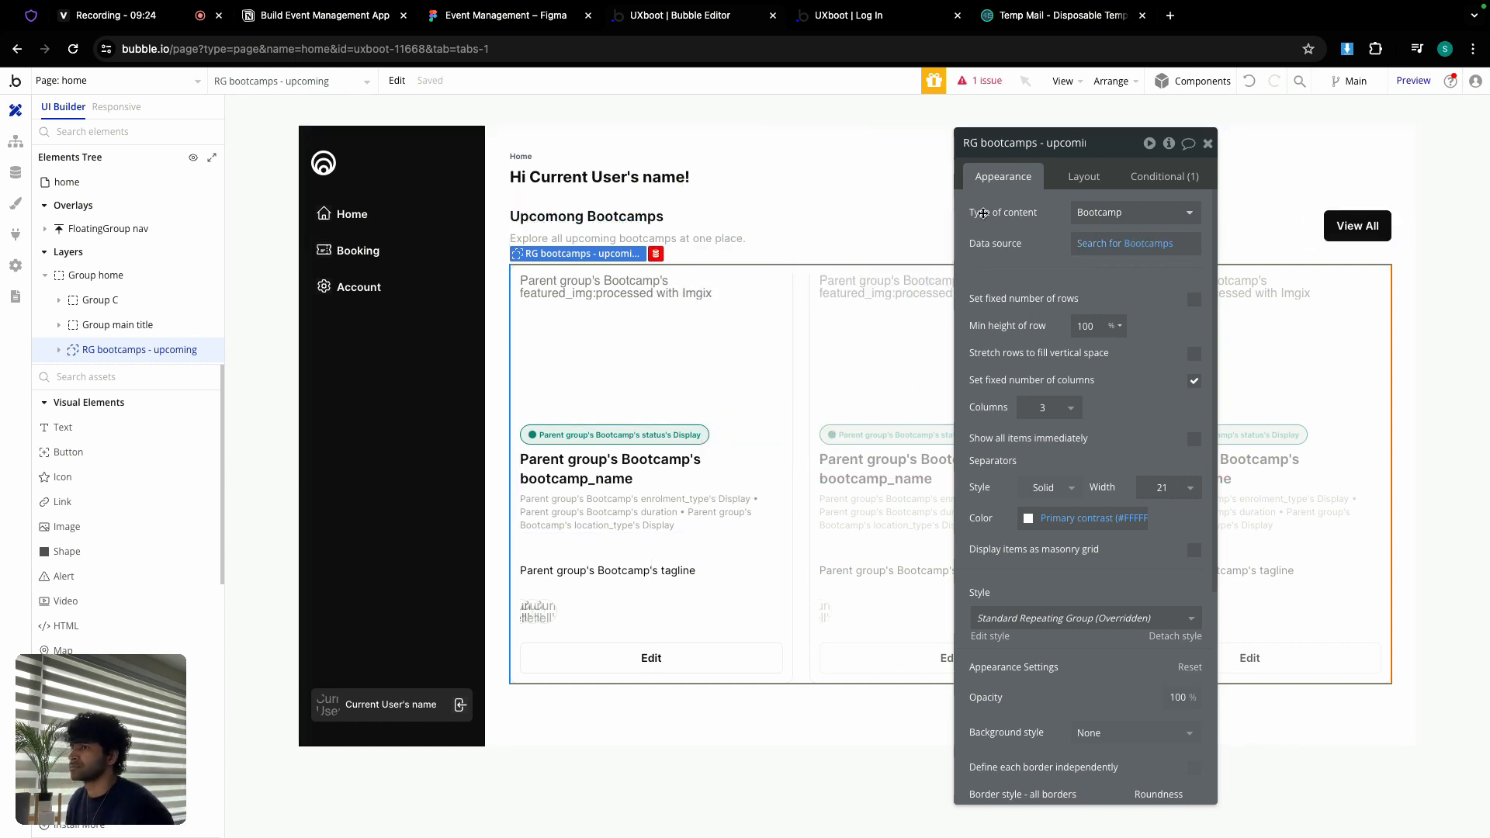
pyautogui.click(746, 223)
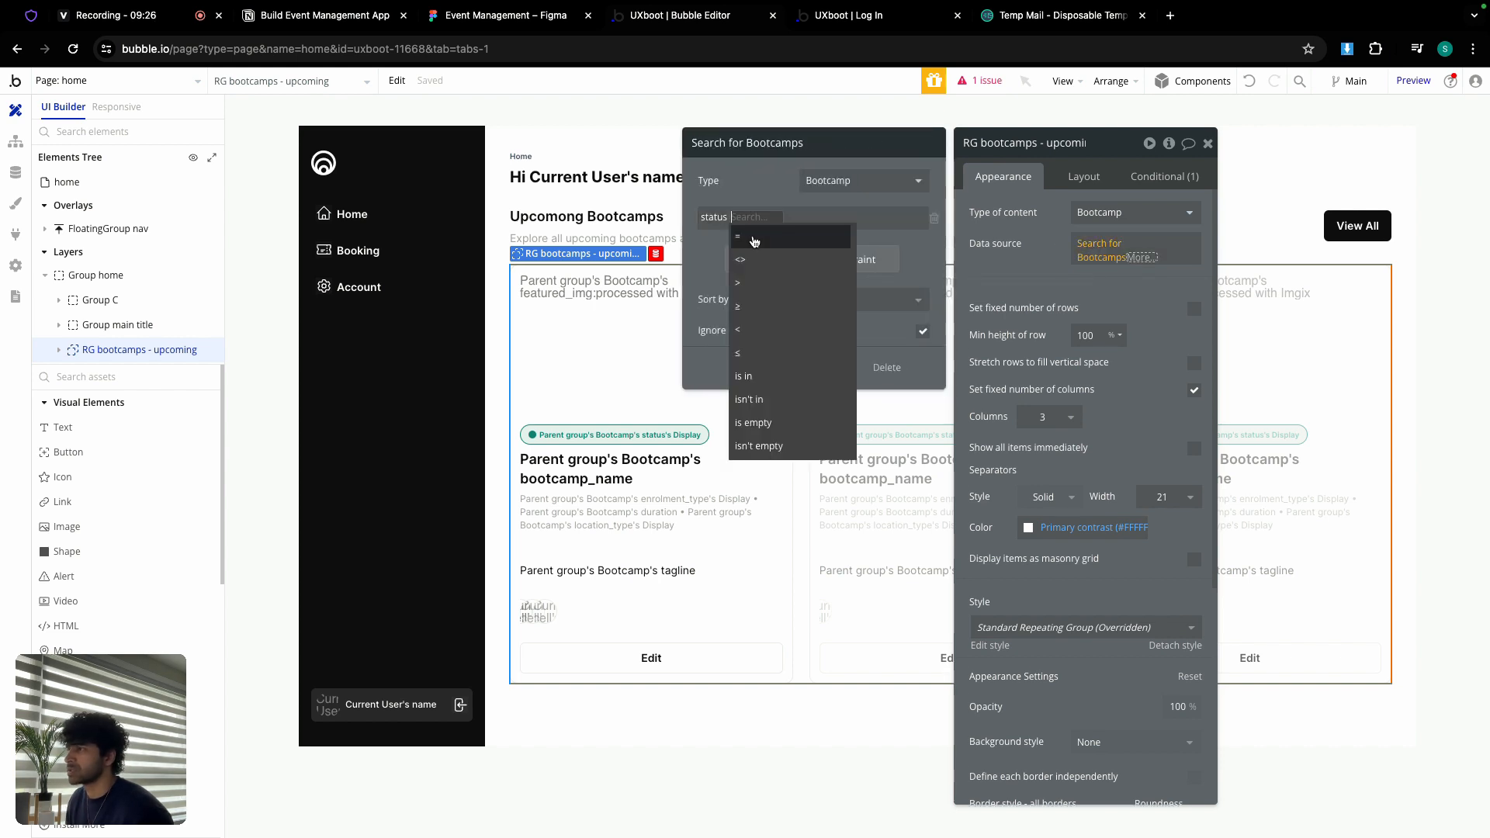
pyautogui.click(754, 239)
pyautogui.click(761, 219)
pyautogui.click(771, 257)
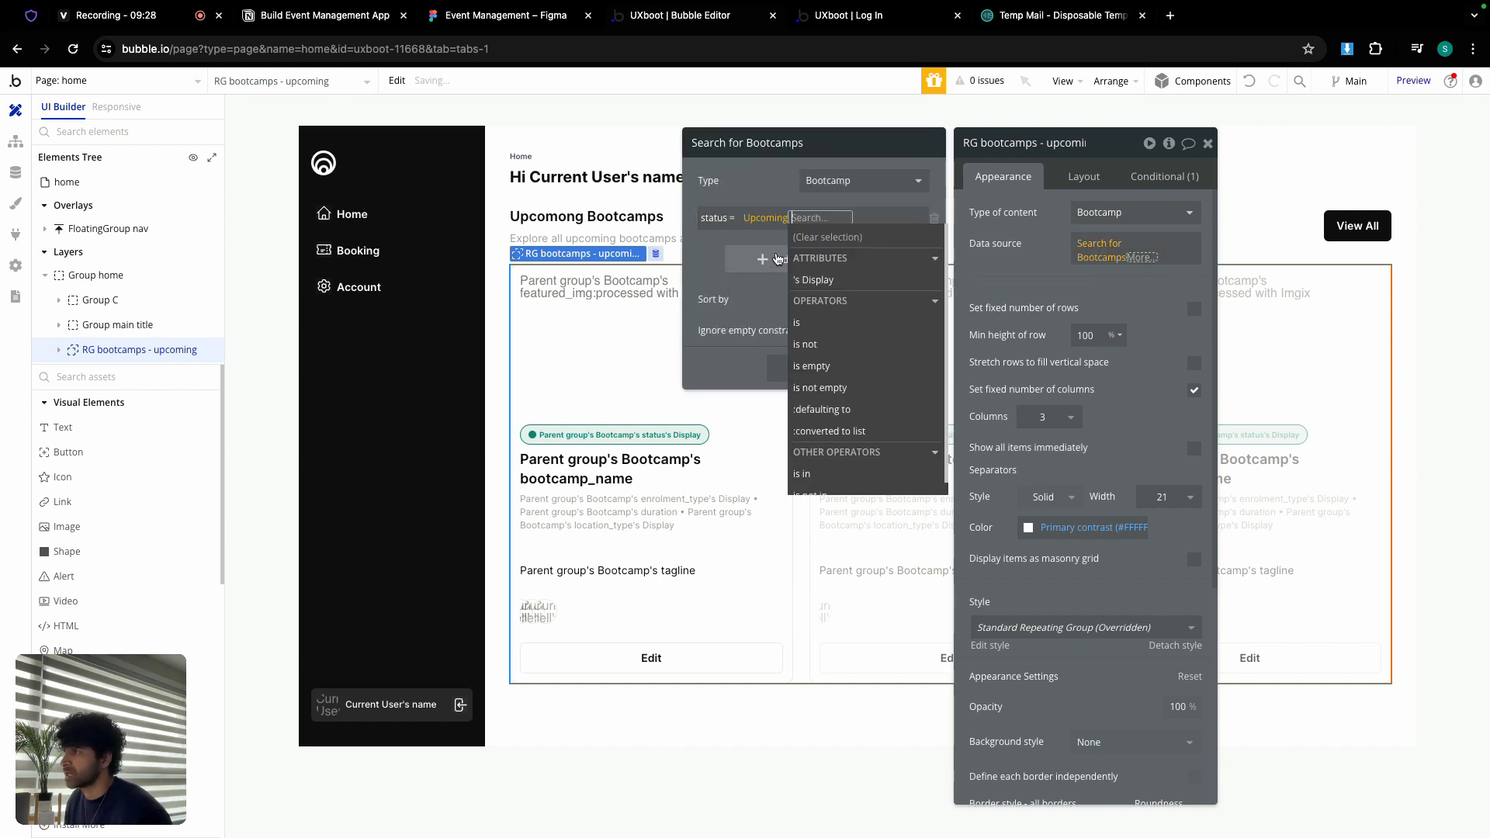
pyautogui.click(769, 190)
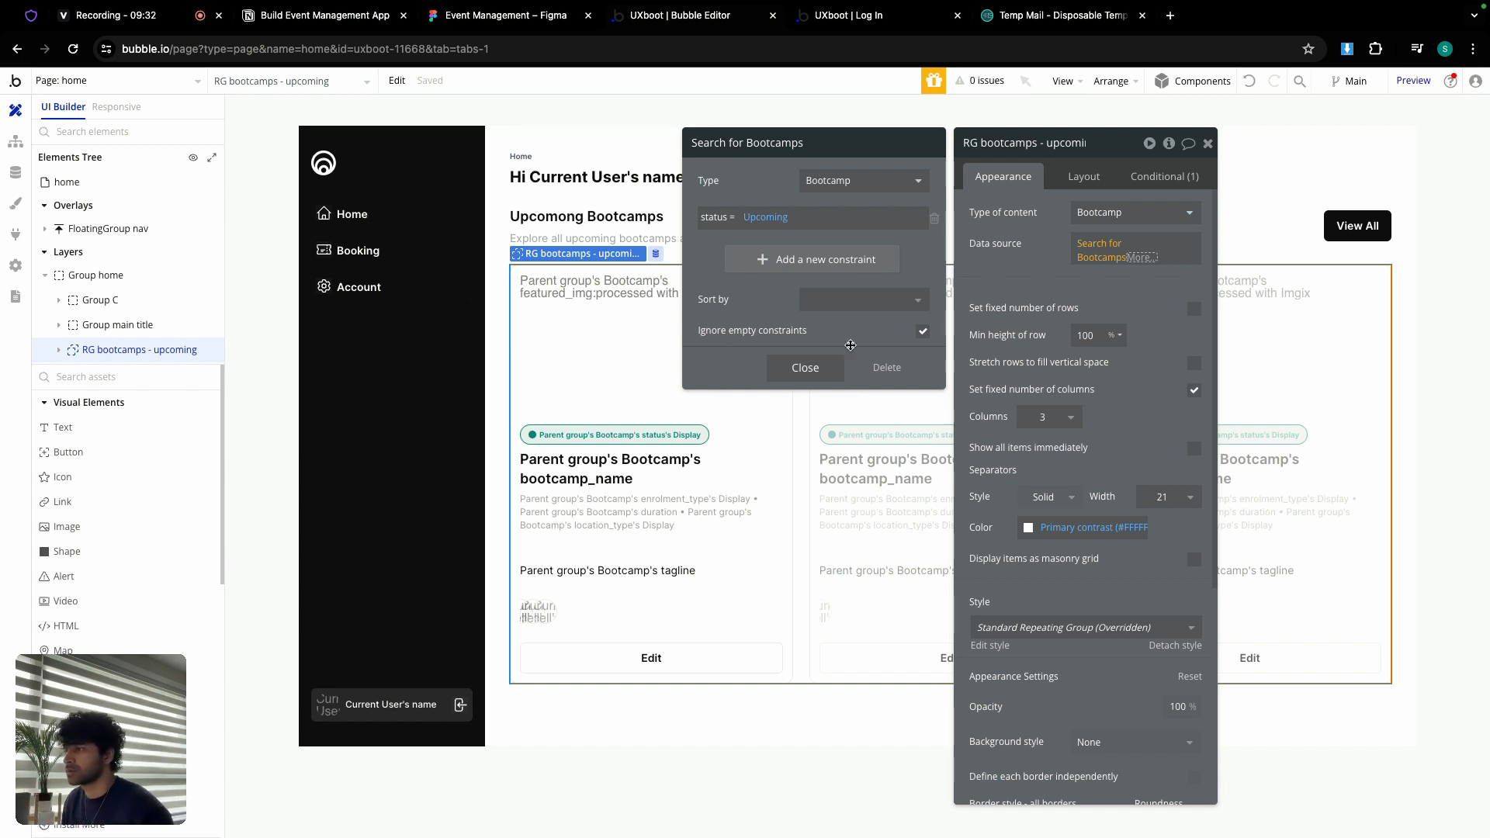
pyautogui.click(838, 367)
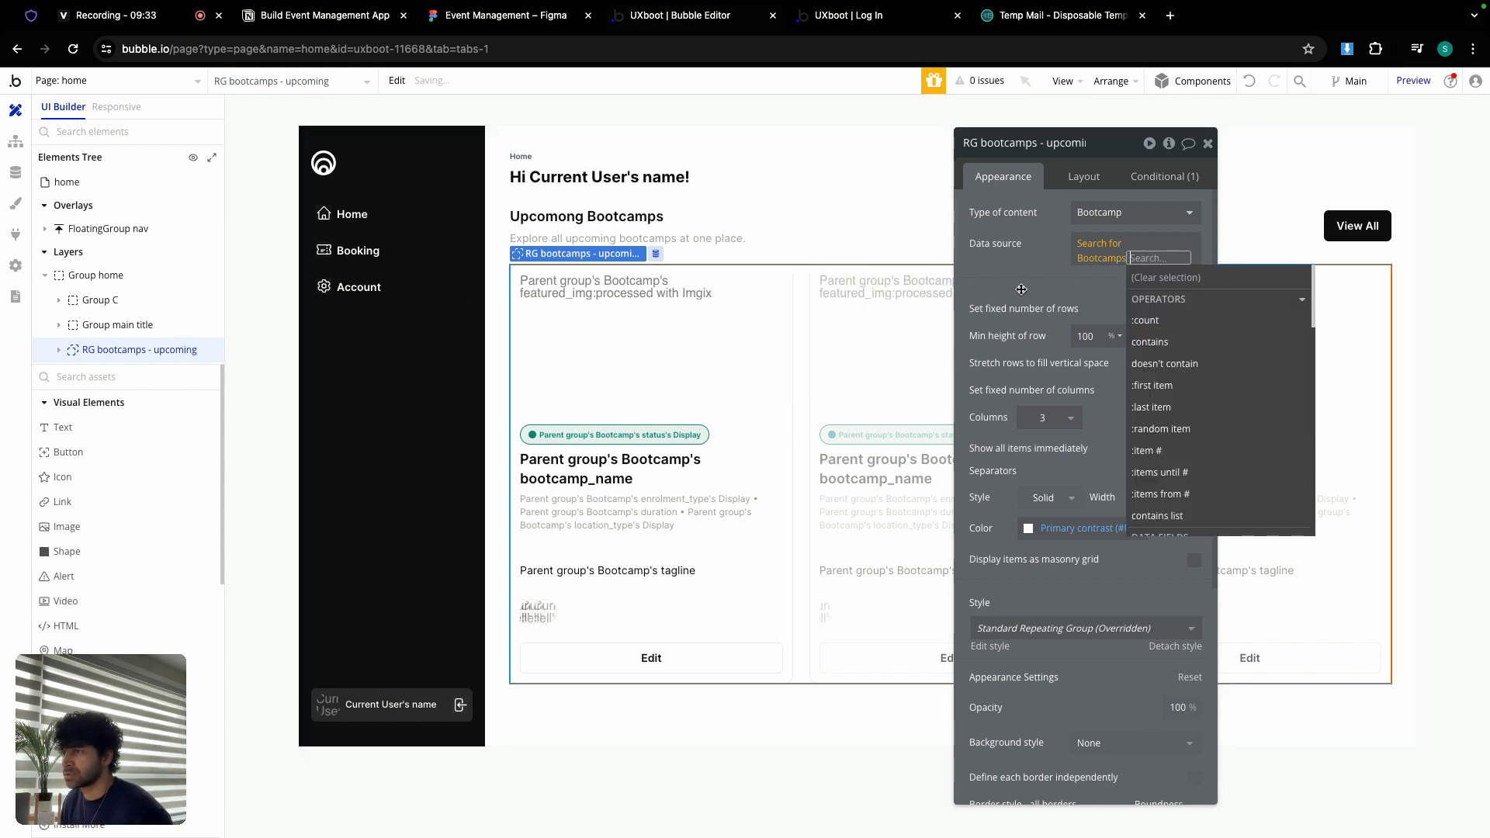
pyautogui.click(1024, 284)
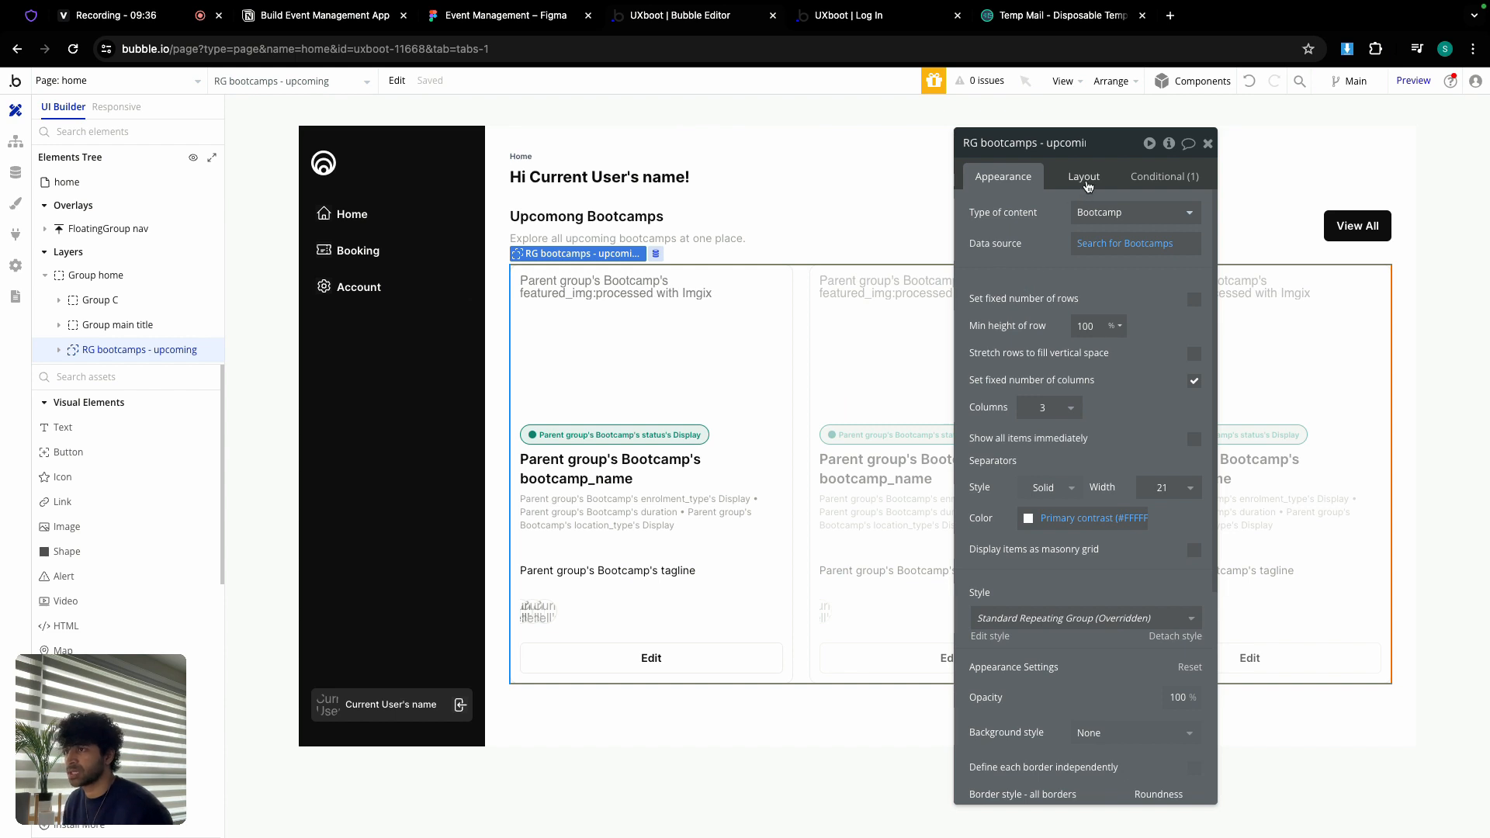
# Step: Delete the copied Admin-only visibility condition from the repeating group
pyautogui.click(1084, 178)
pyautogui.click(1153, 177)
pyautogui.click(1158, 201)
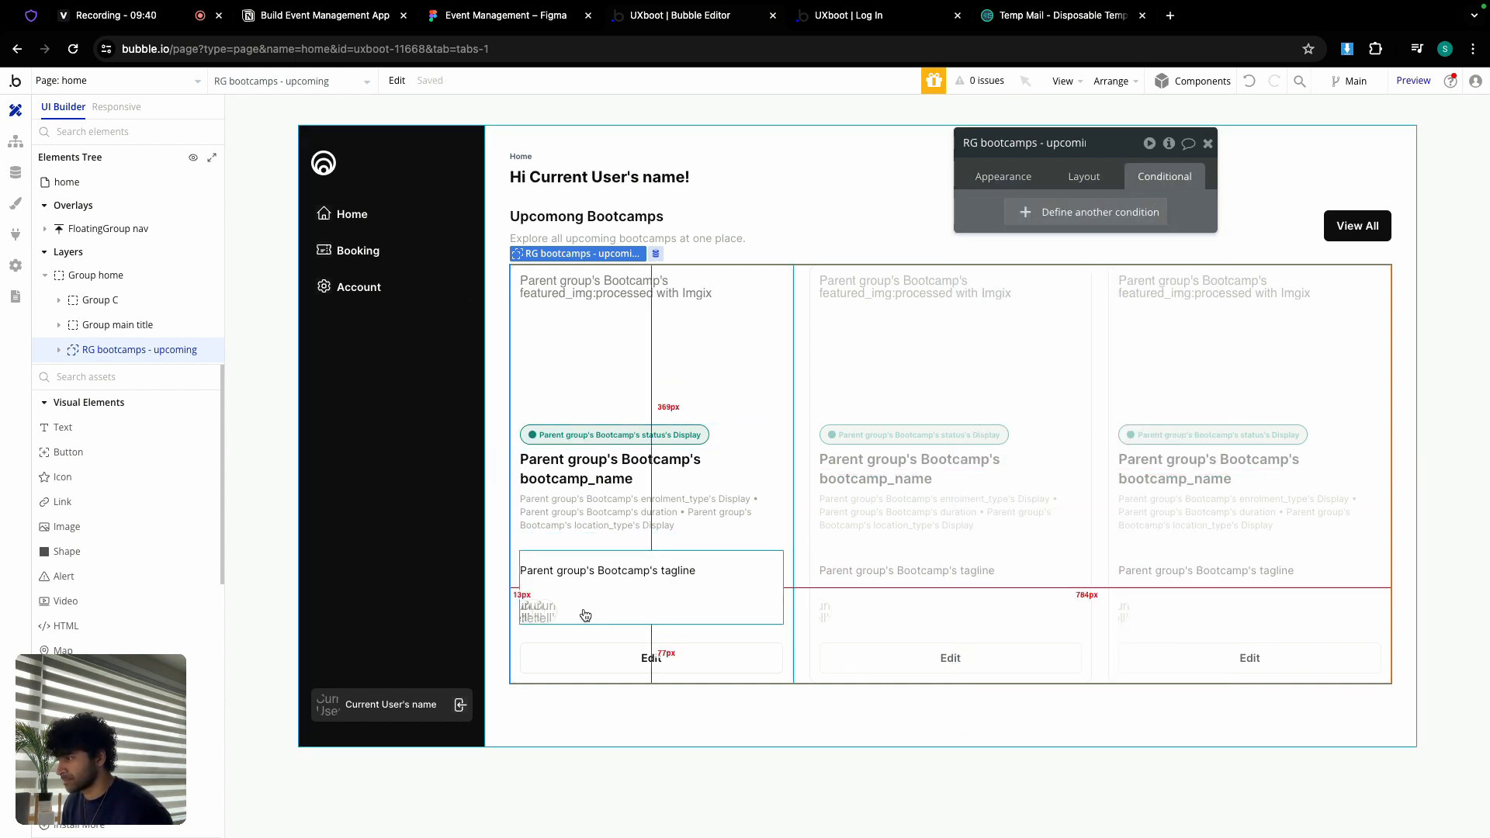
# Step: Relabel the card's Edit button 'Enroll Now' and apply the black Seconday Button style
pyautogui.click(651, 658)
pyautogui.click(1003, 177)
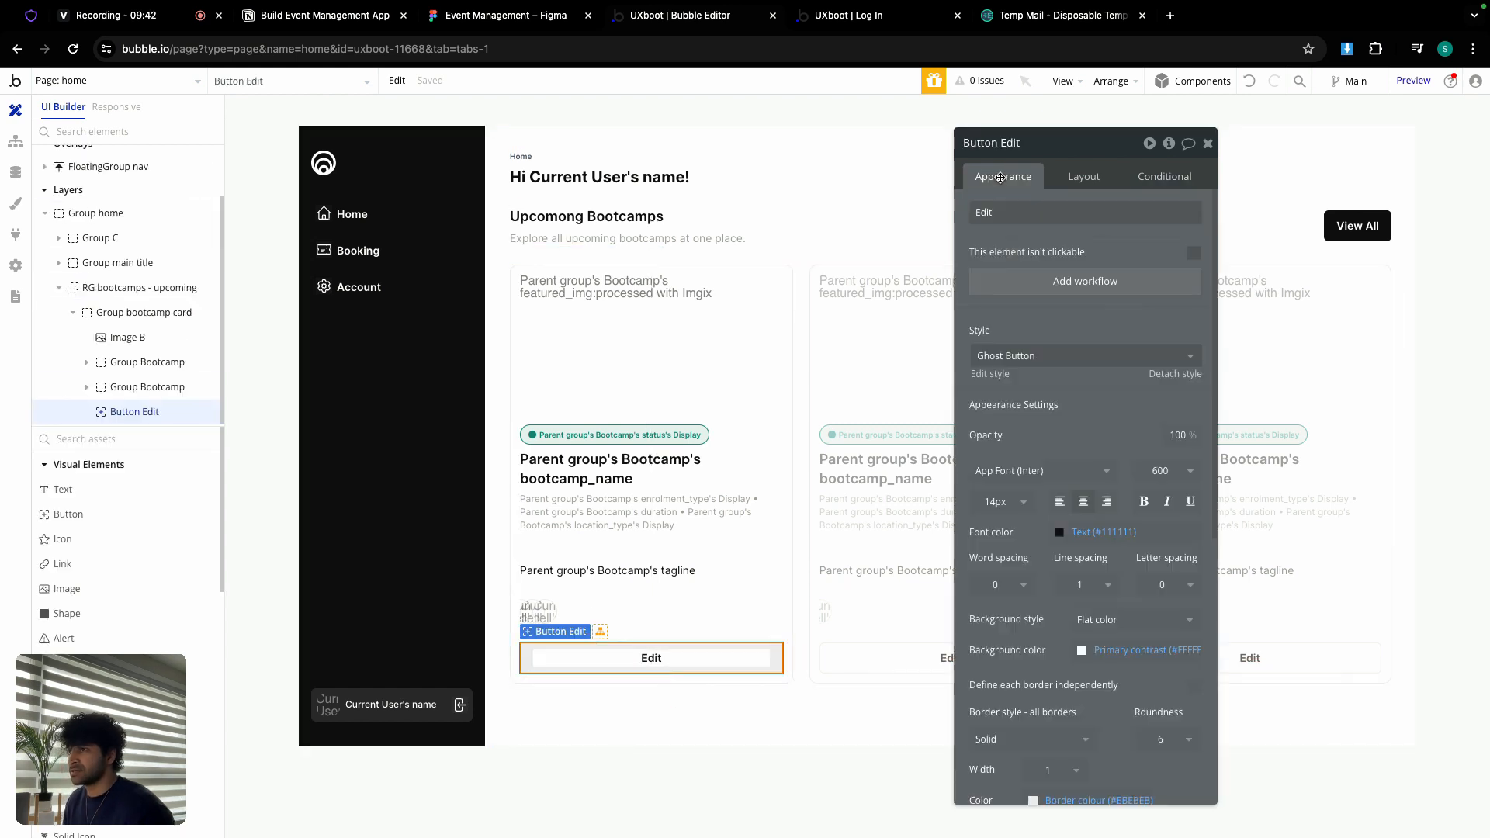
pyautogui.doubleClick(1050, 207)
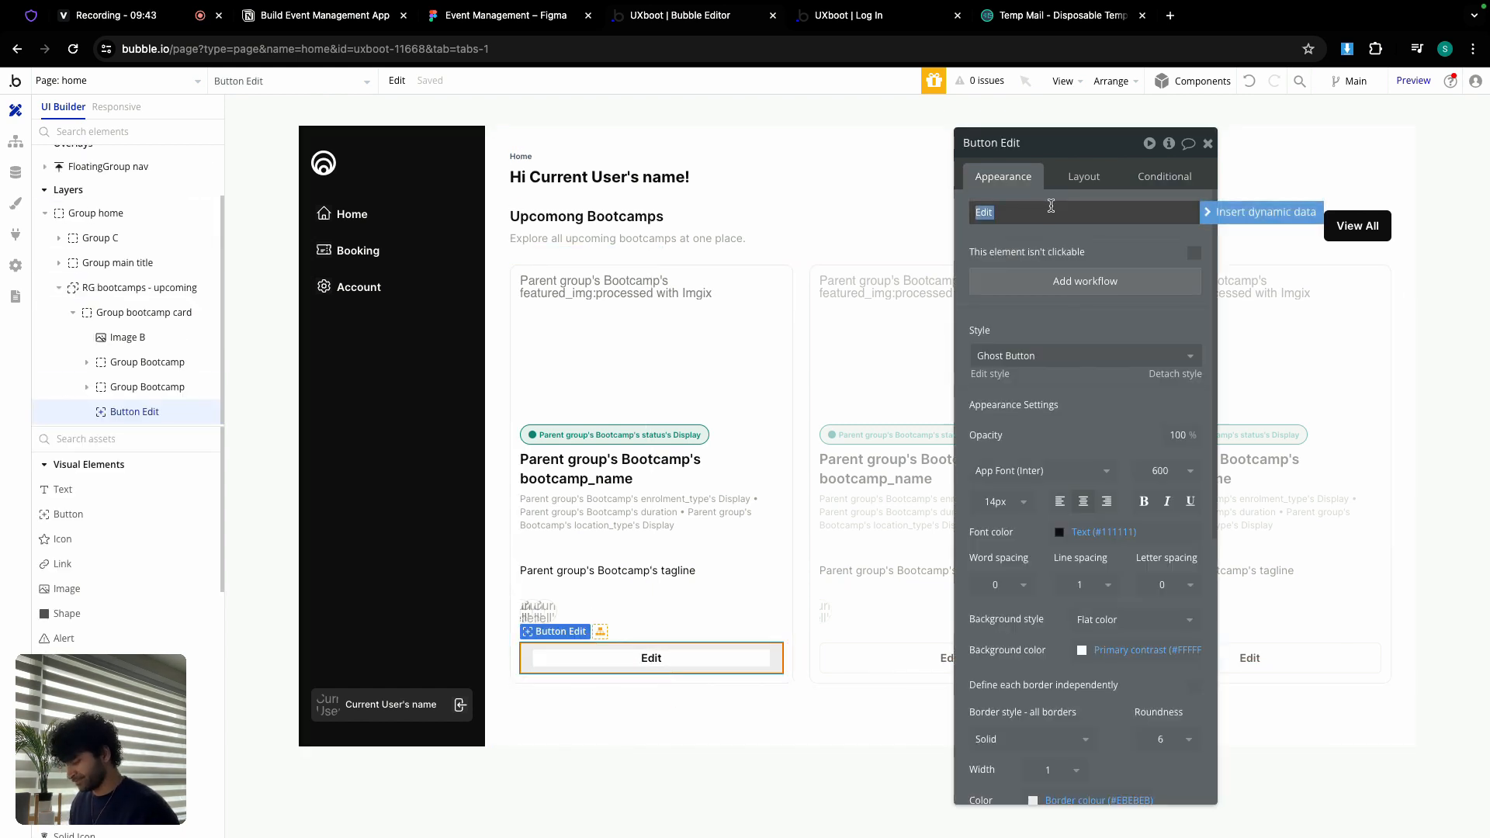
pyautogui.write('Enroll Now')
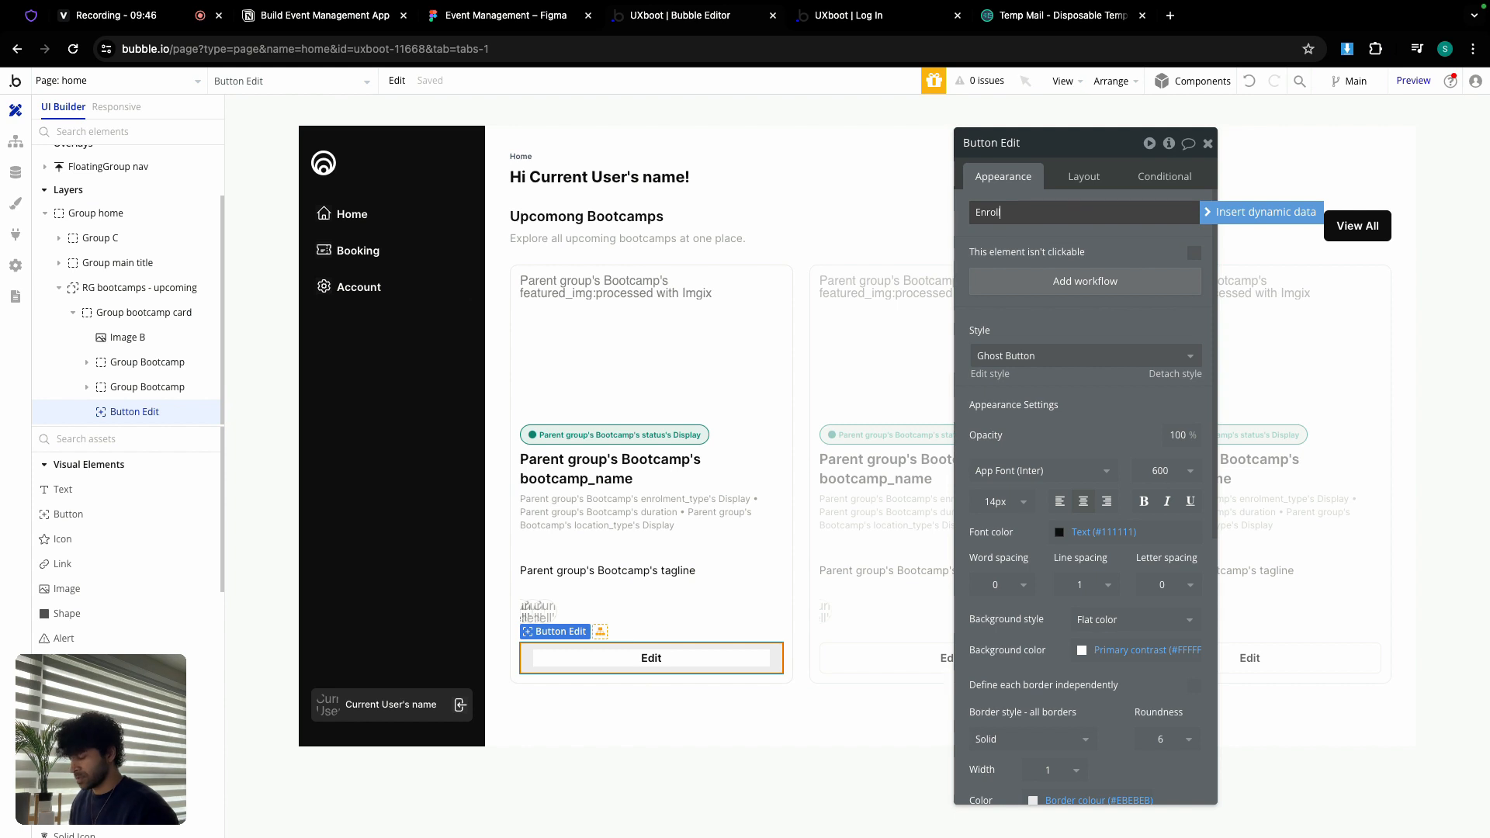
pyautogui.click(1063, 355)
pyautogui.click(1044, 435)
pyautogui.click(1057, 355)
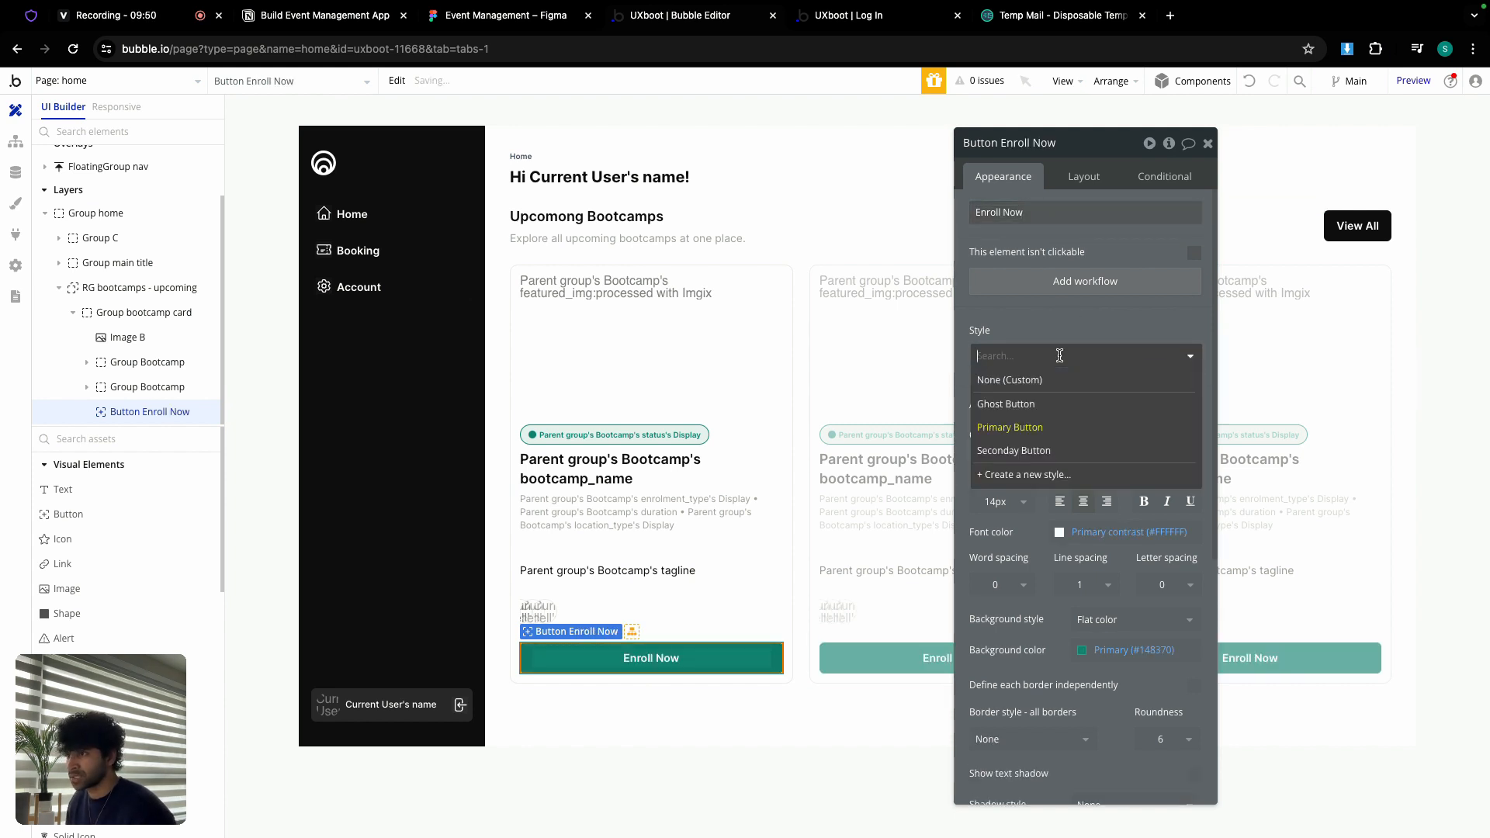
pyautogui.click(1052, 449)
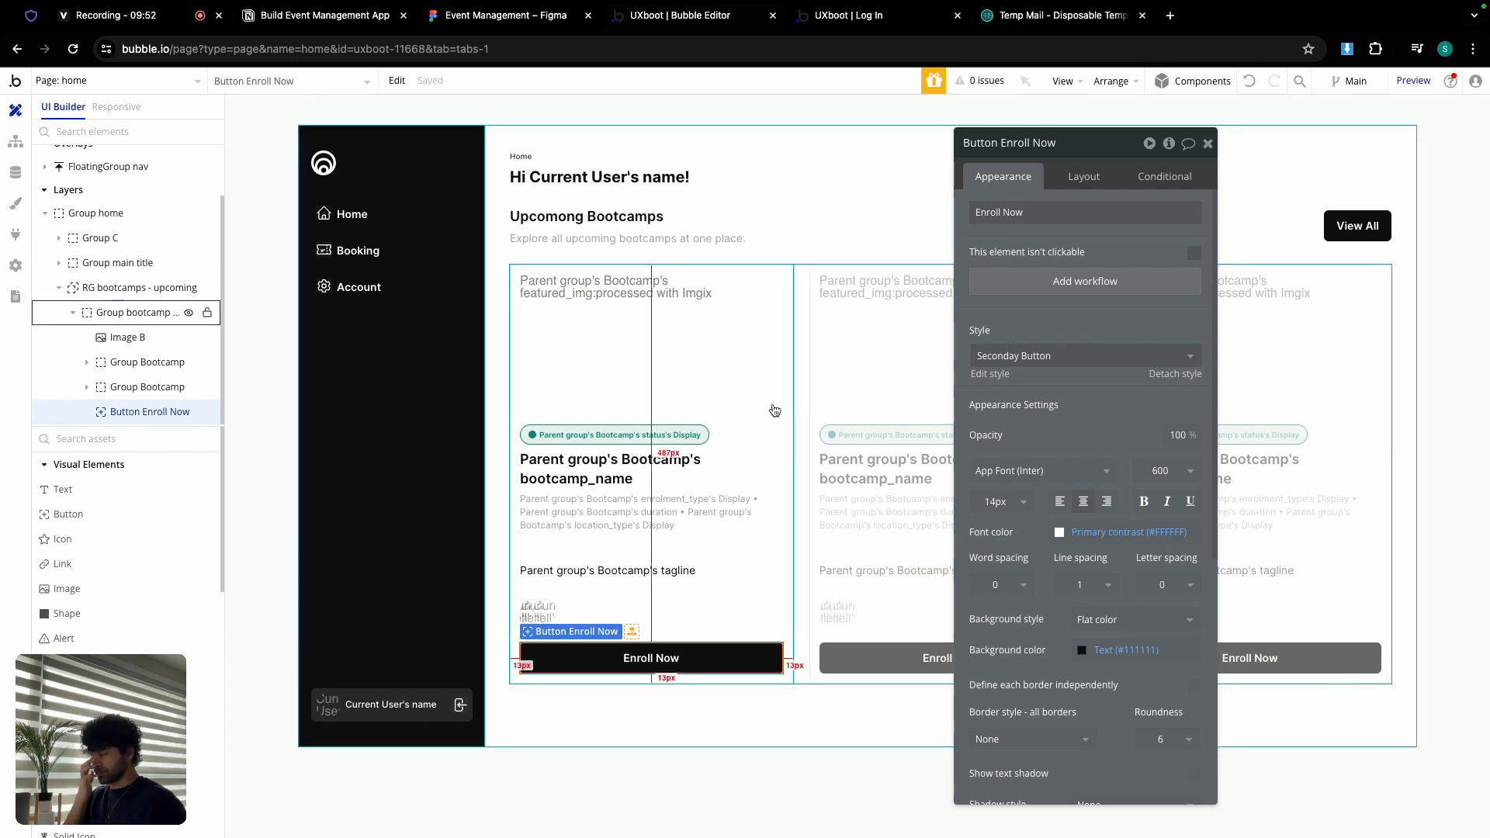
pyautogui.click(1209, 144)
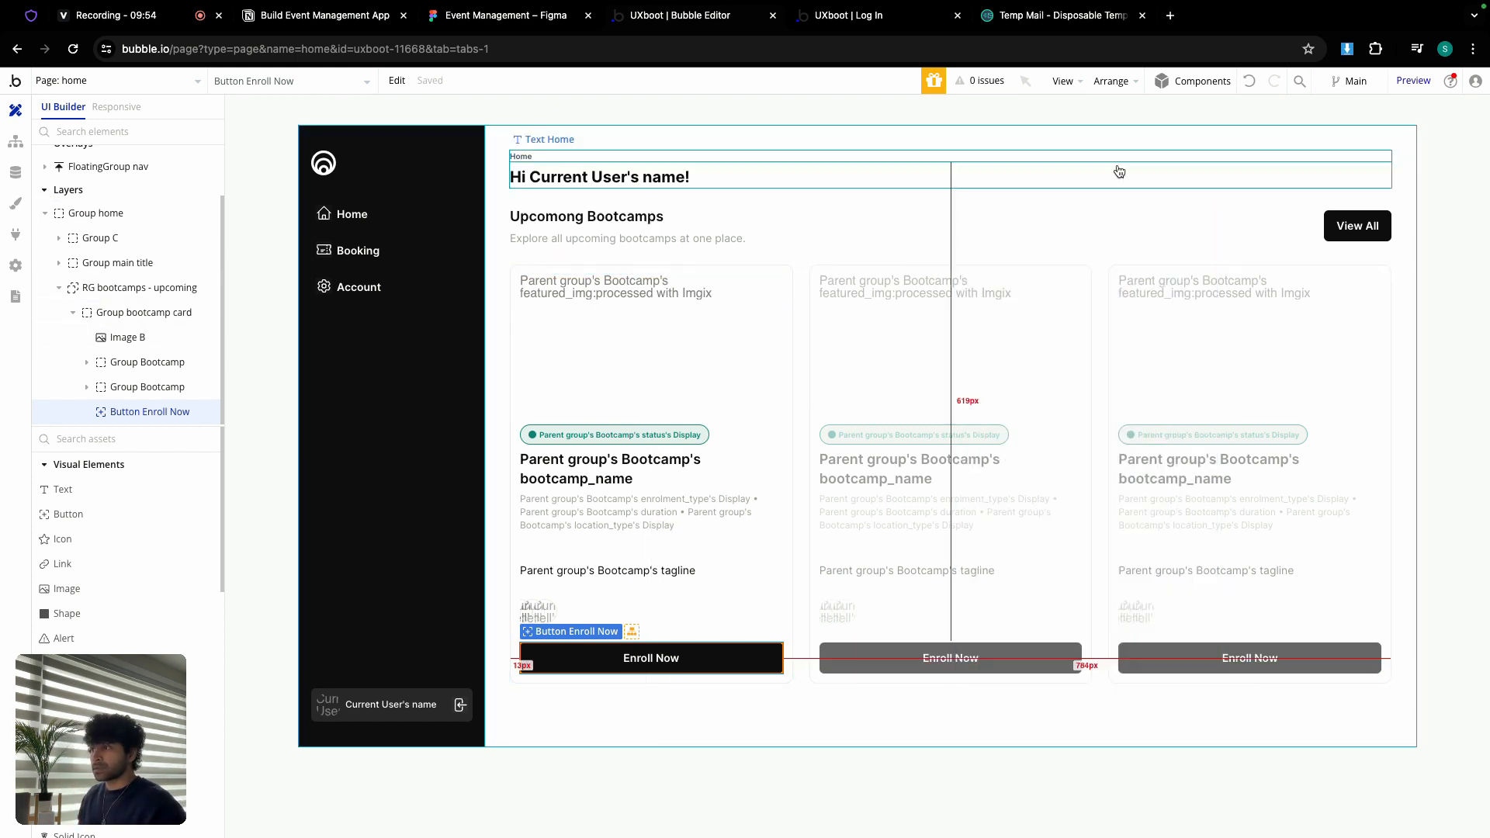
# Step: Uncheck 'visible on page load' and check 'Collapse when hidden' on Group home
pyautogui.doubleClick(1312, 236)
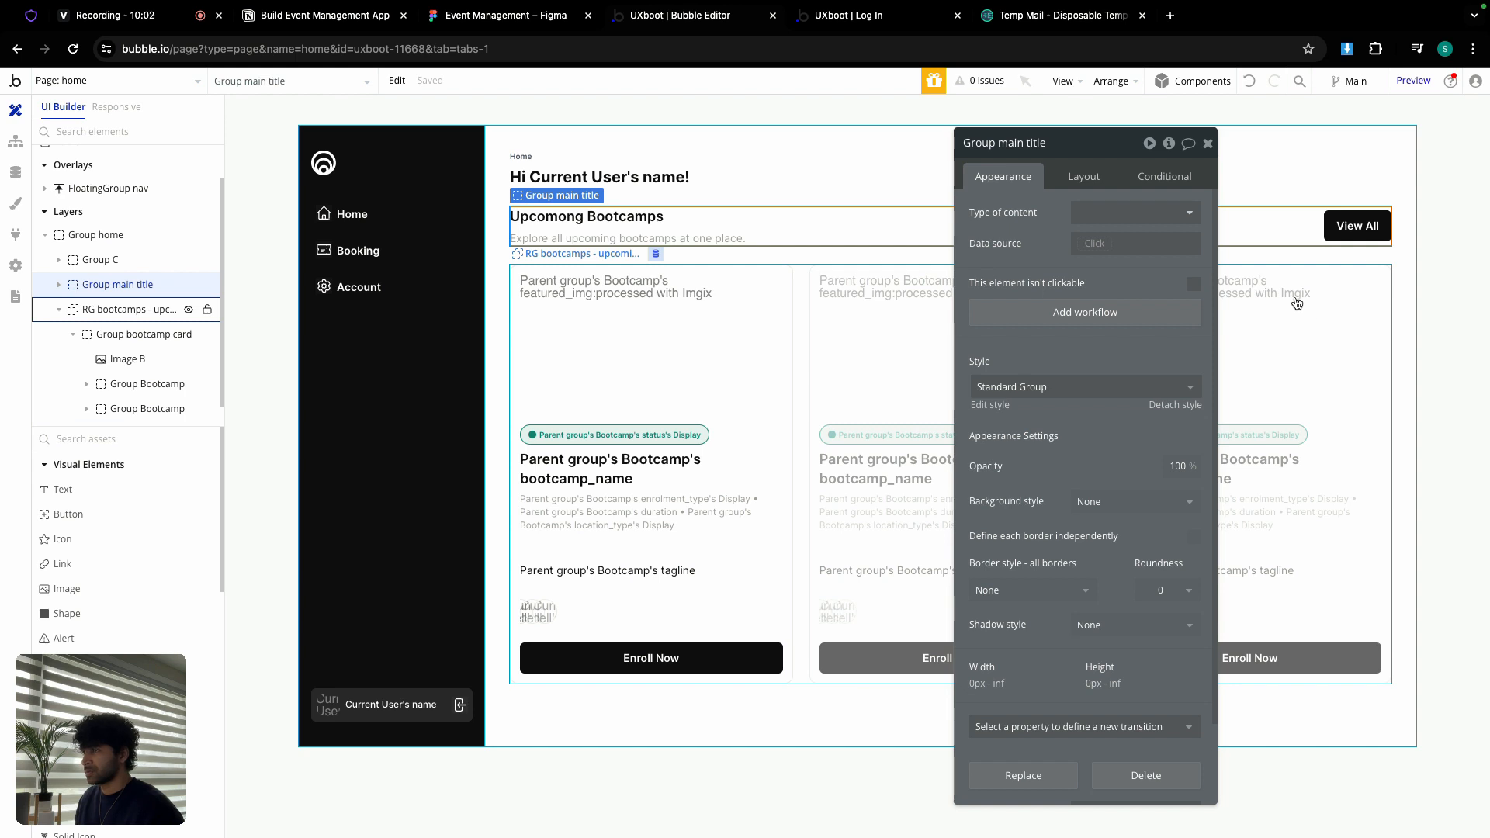
pyautogui.click(1208, 143)
pyautogui.doubleClick(1059, 134)
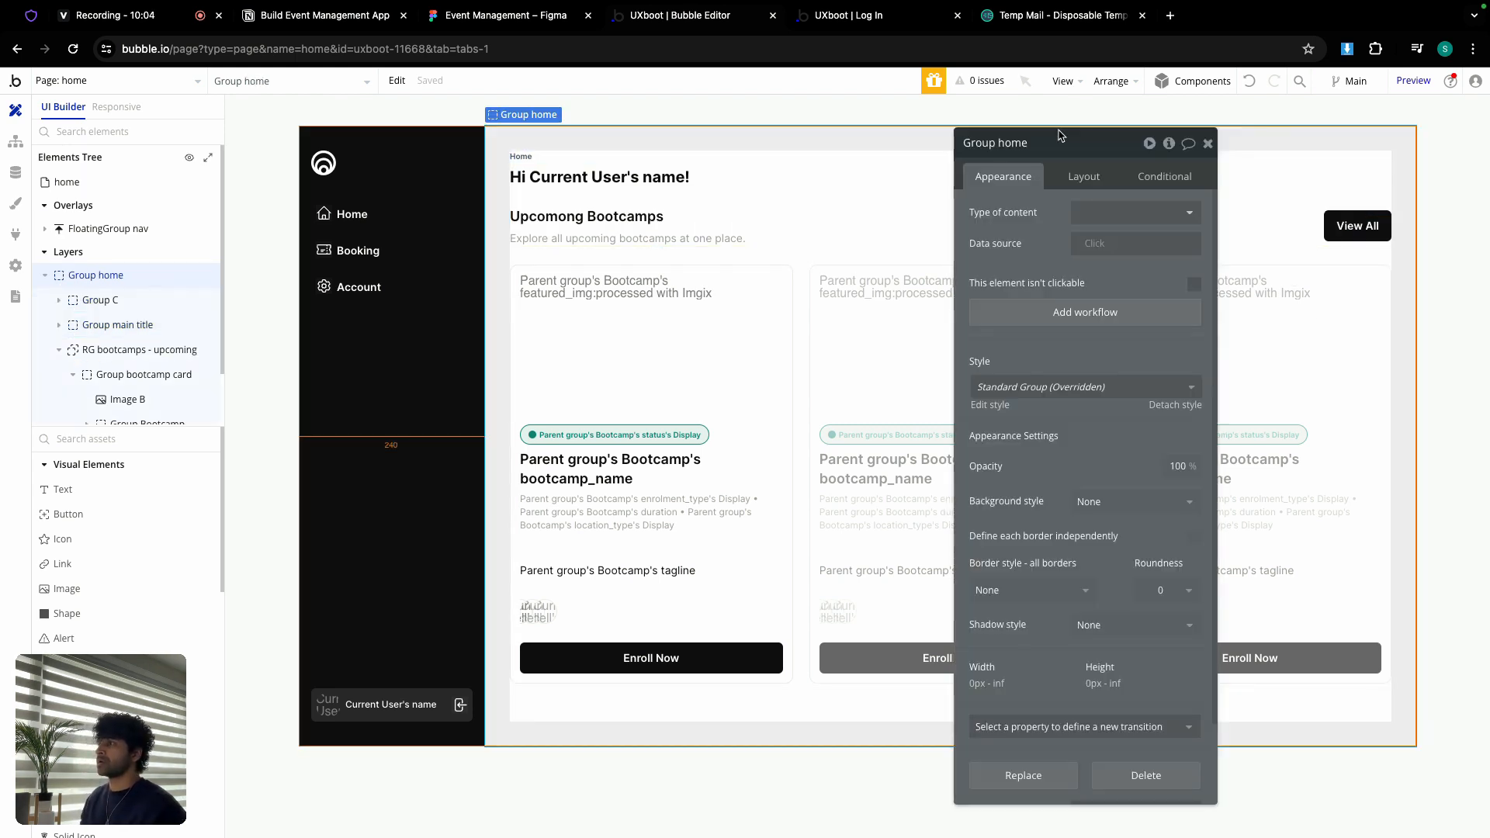
pyautogui.click(1078, 176)
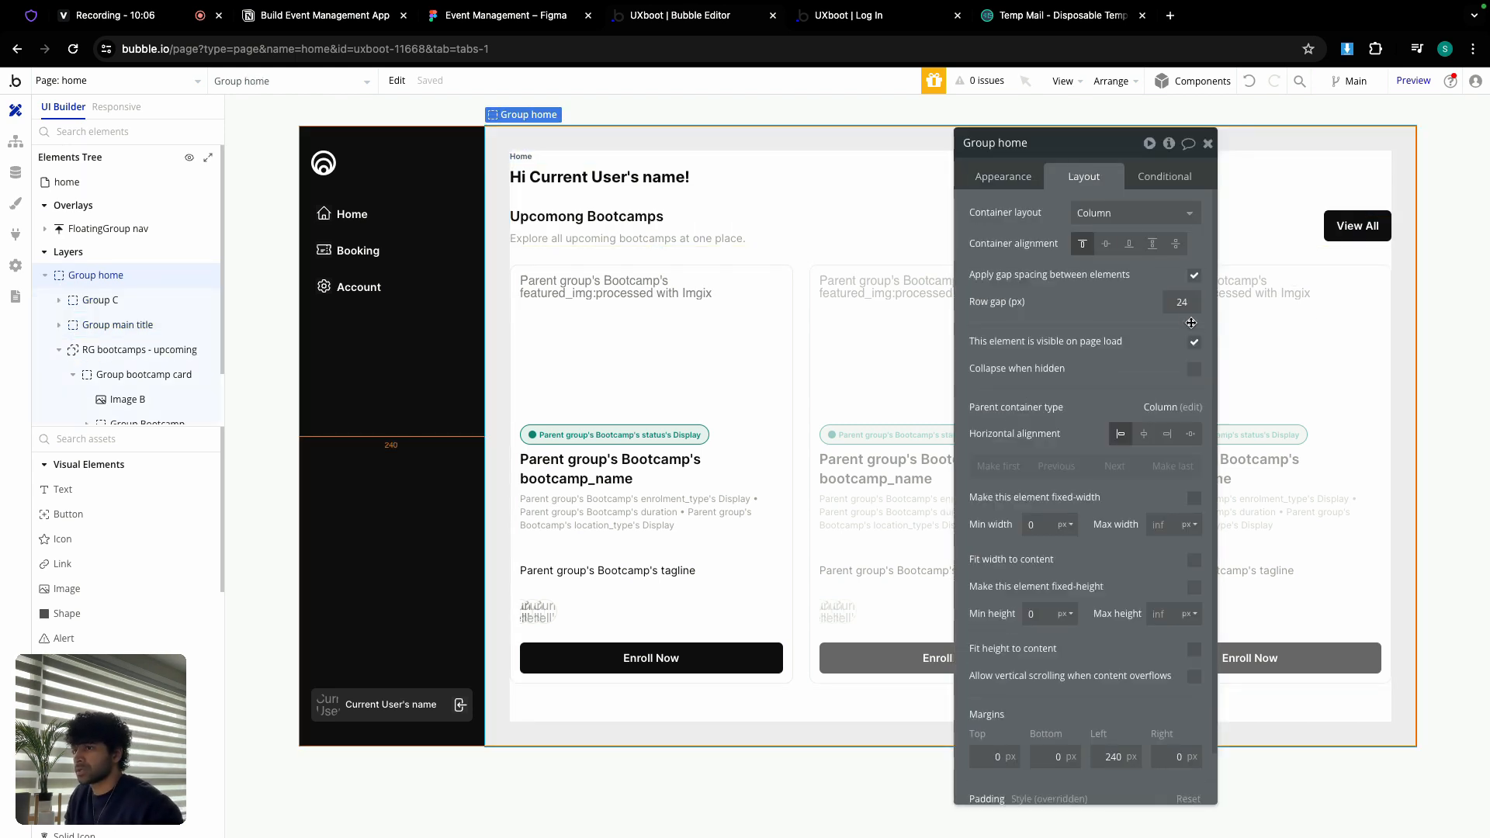
pyautogui.click(1194, 342)
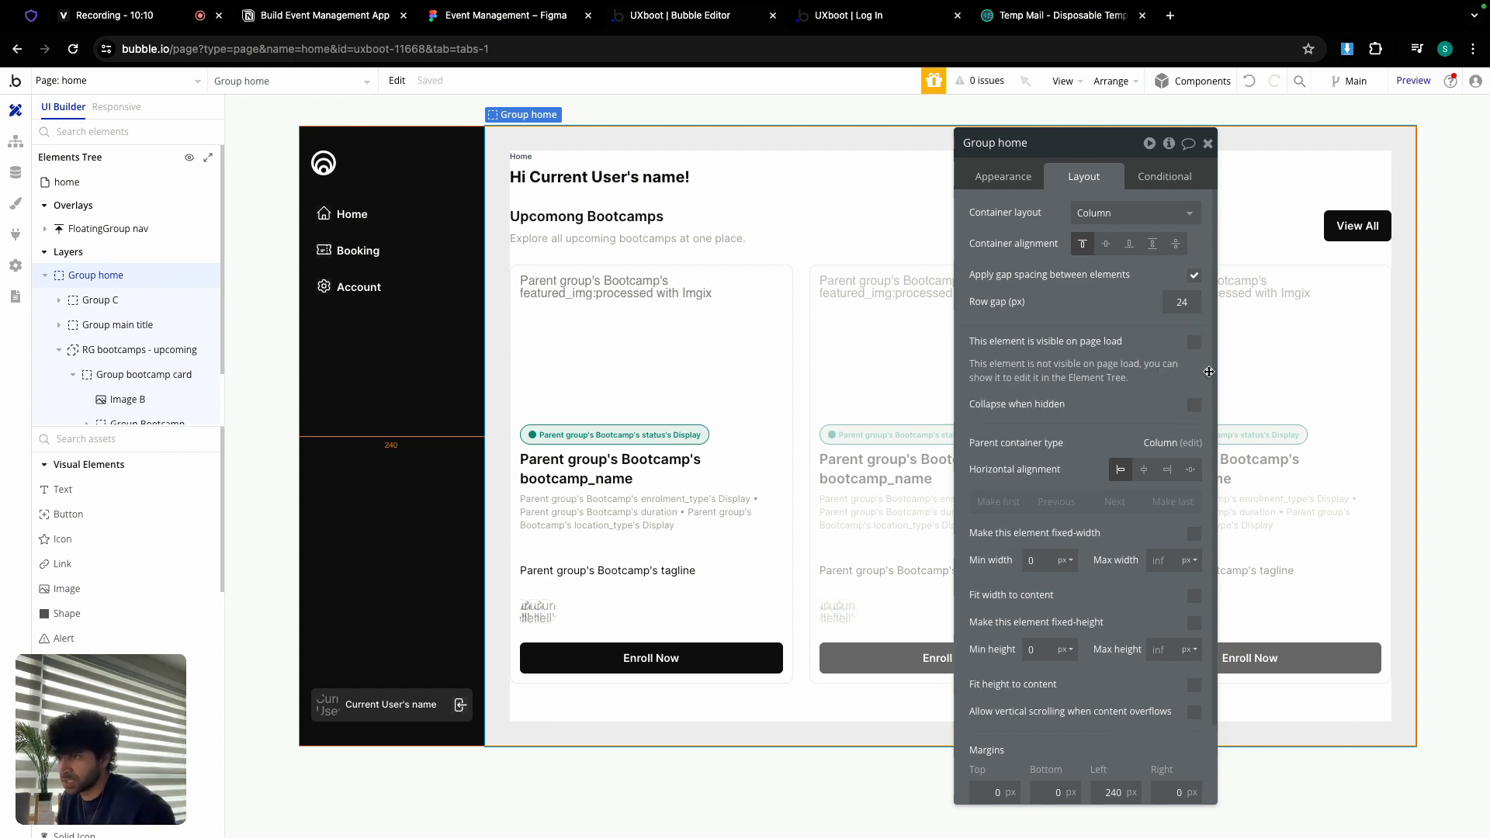
pyautogui.click(1194, 405)
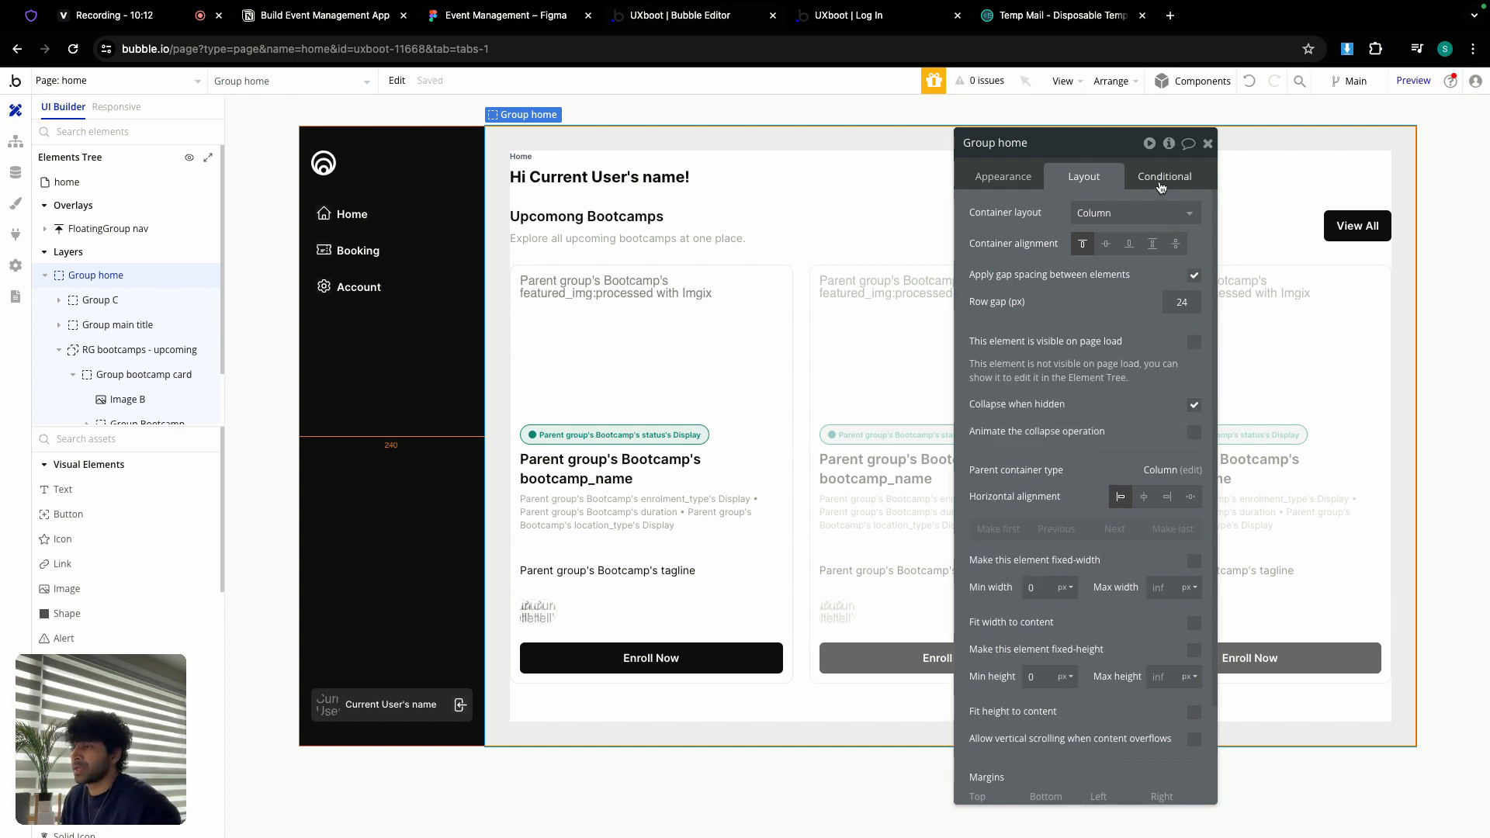
pyautogui.click(402, 201)
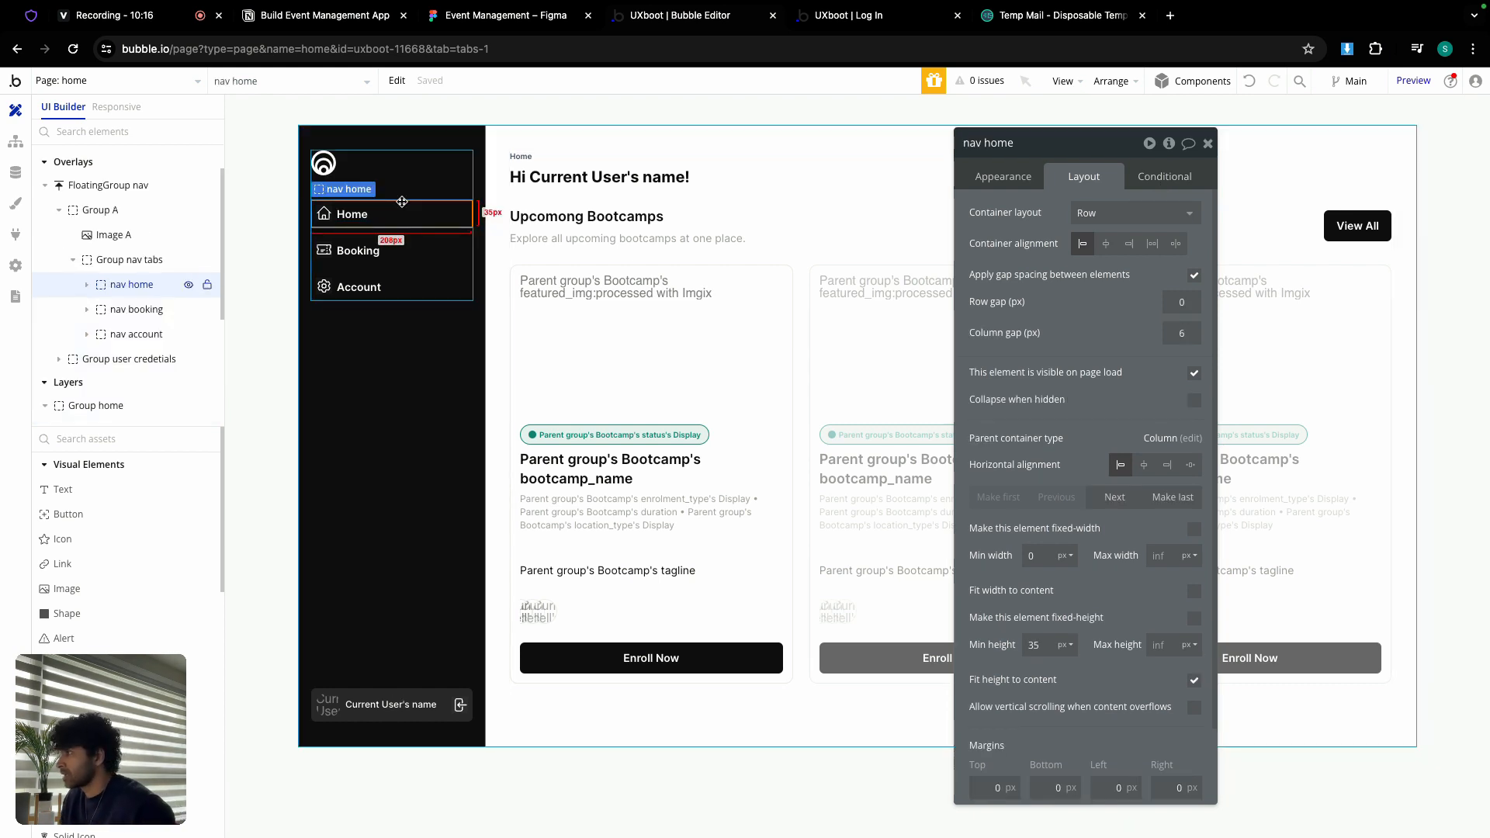
# Step: Create a nav home click workflow that goes to the home page sending Current User
pyautogui.click(1017, 174)
pyautogui.click(1132, 313)
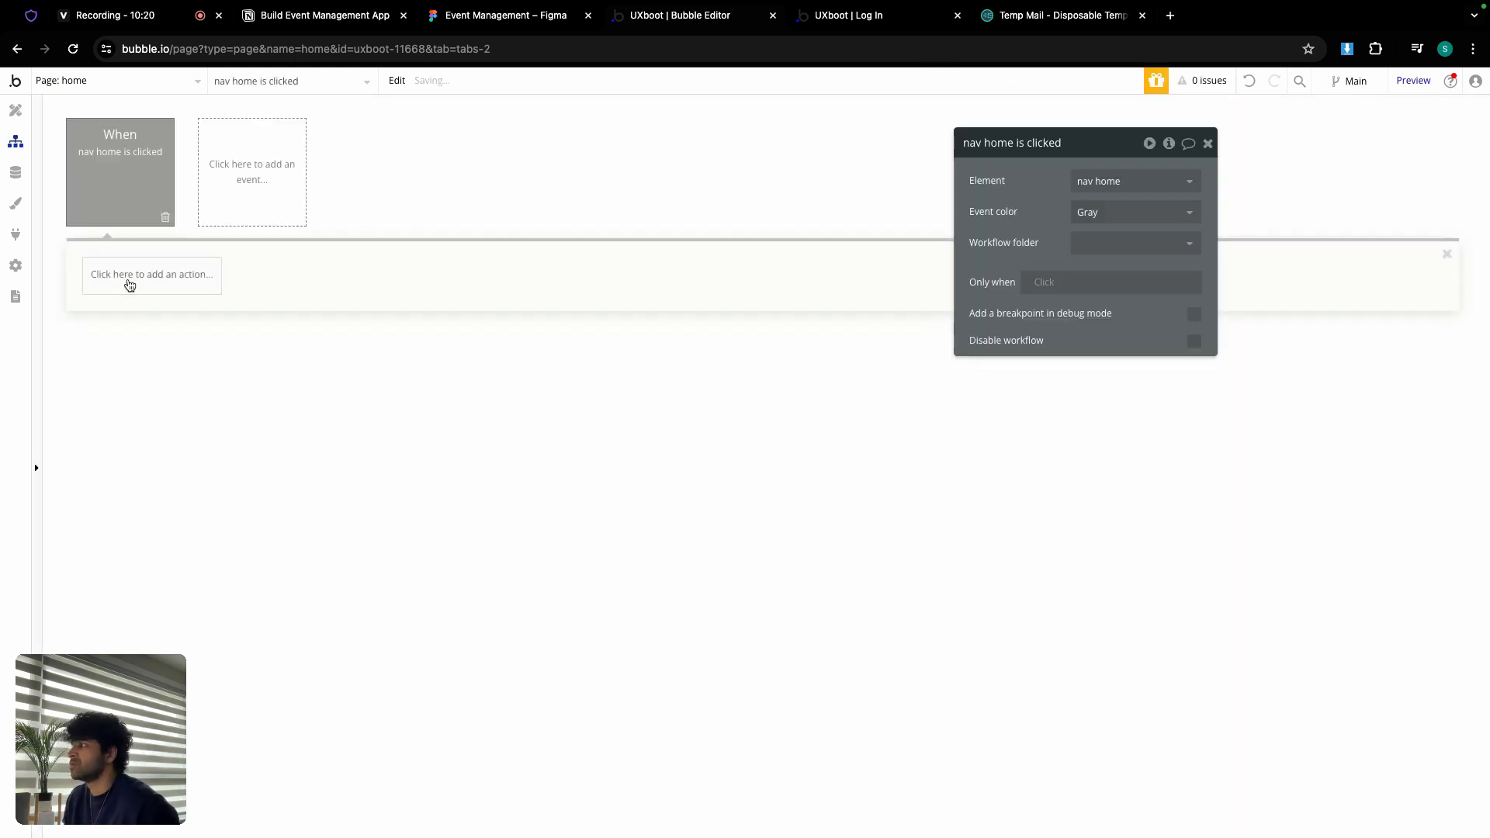
pyautogui.click(124, 276)
pyautogui.moveTo(145, 370)
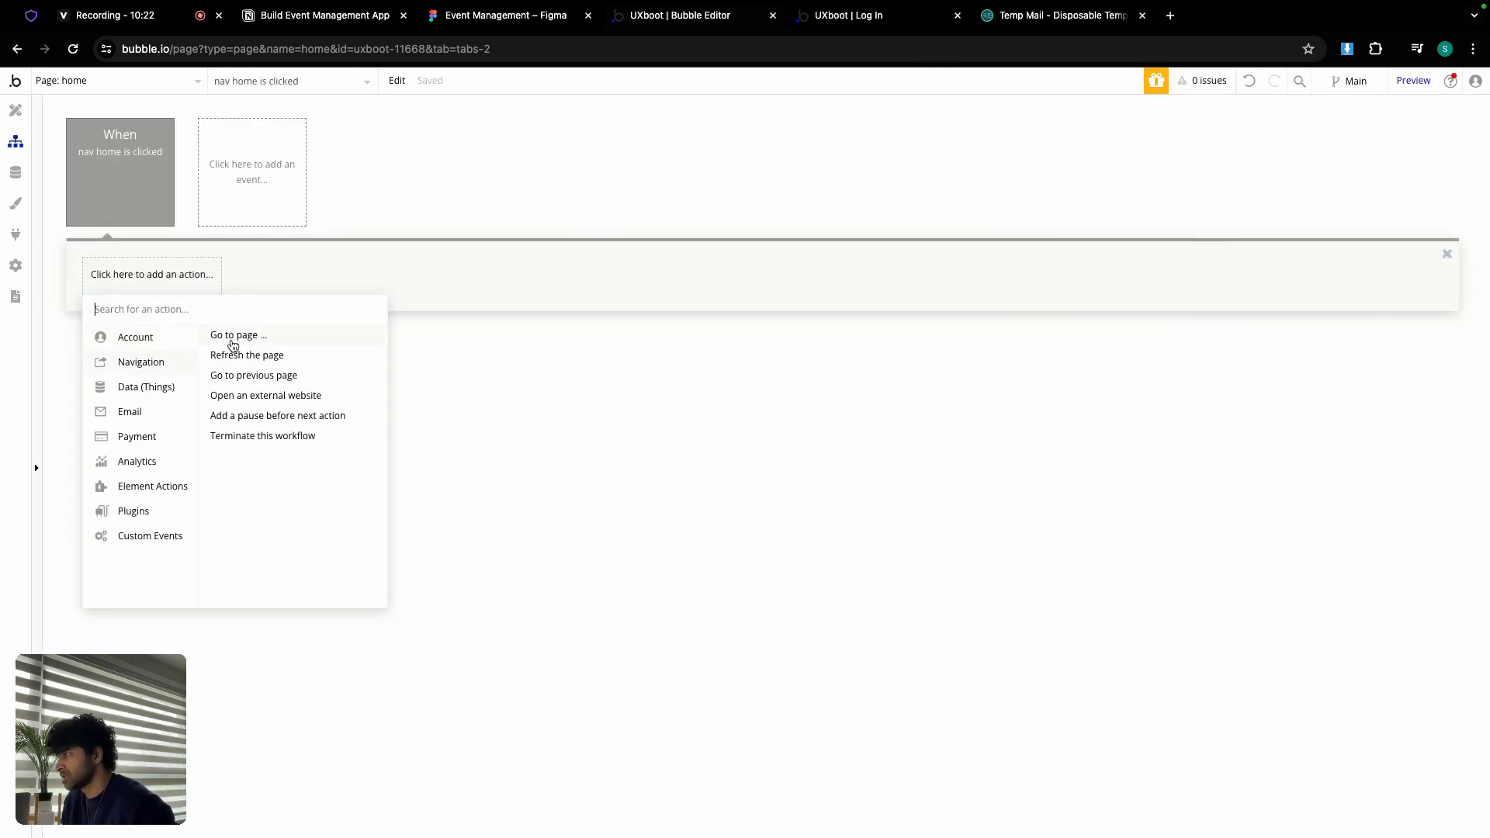
pyautogui.click(235, 338)
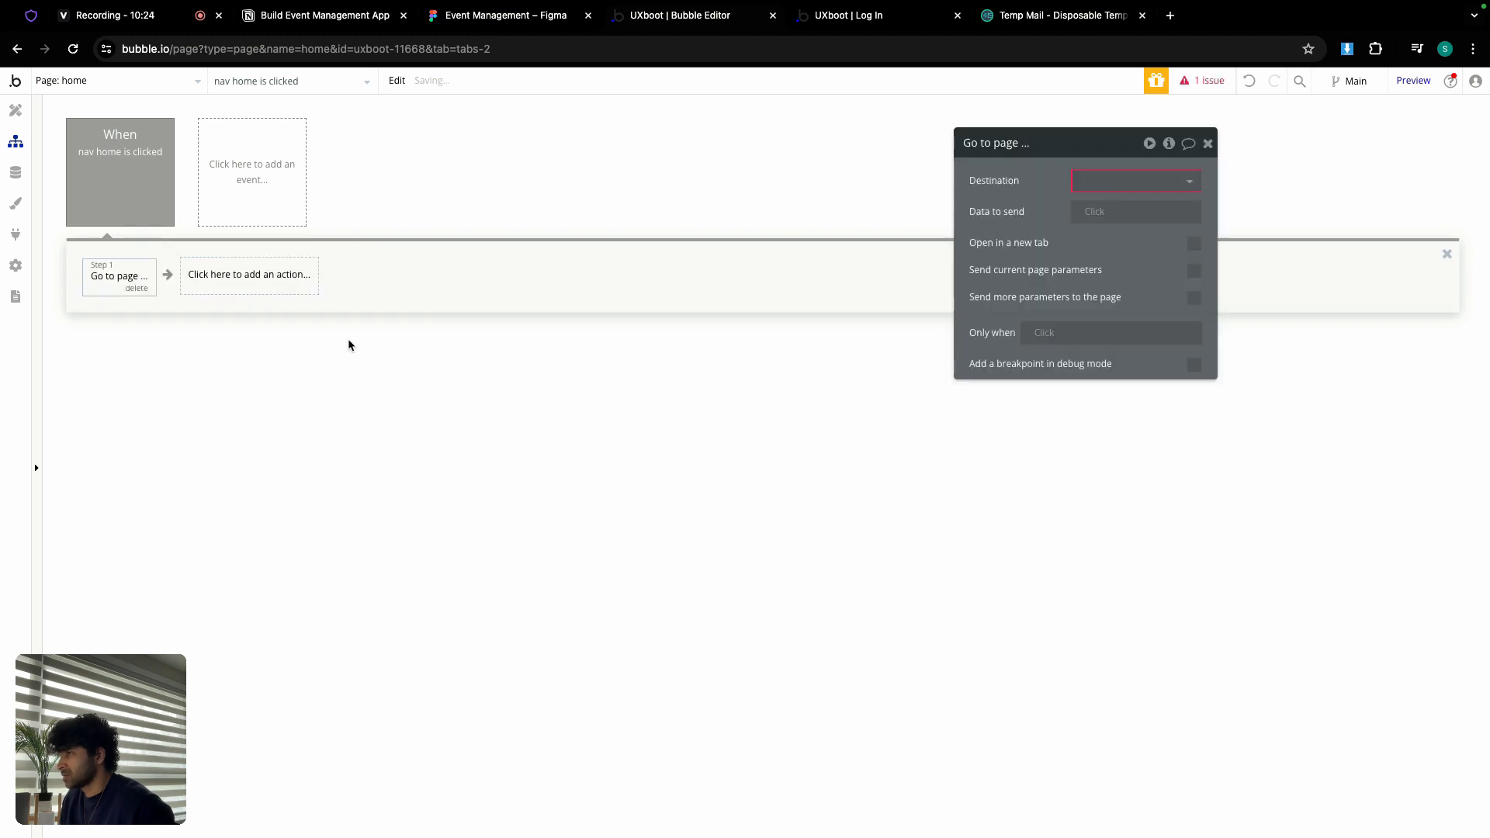
pyautogui.click(1101, 175)
pyautogui.click(1125, 297)
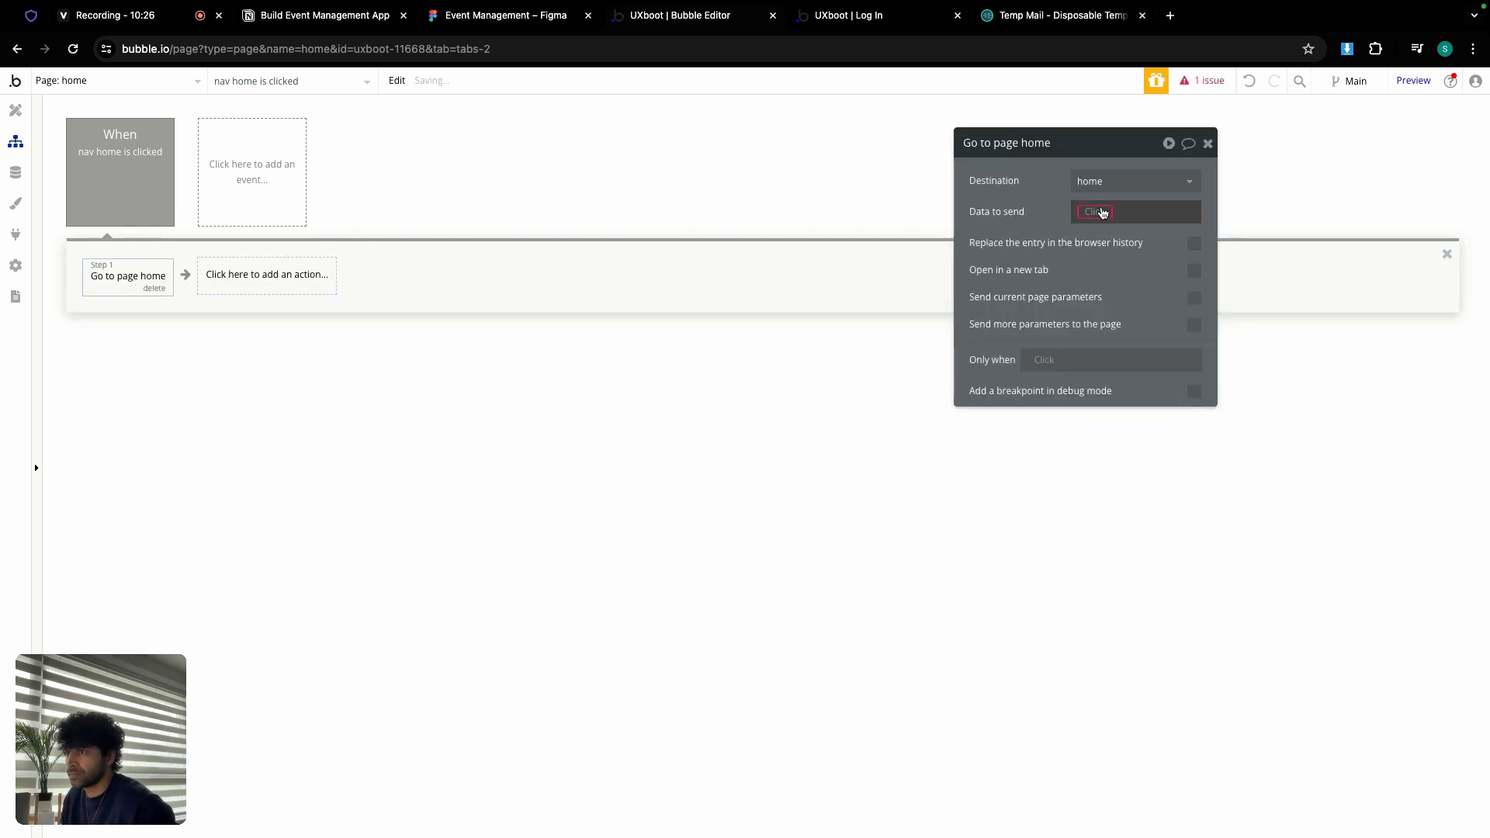
pyautogui.click(1101, 210)
pyautogui.click(1124, 296)
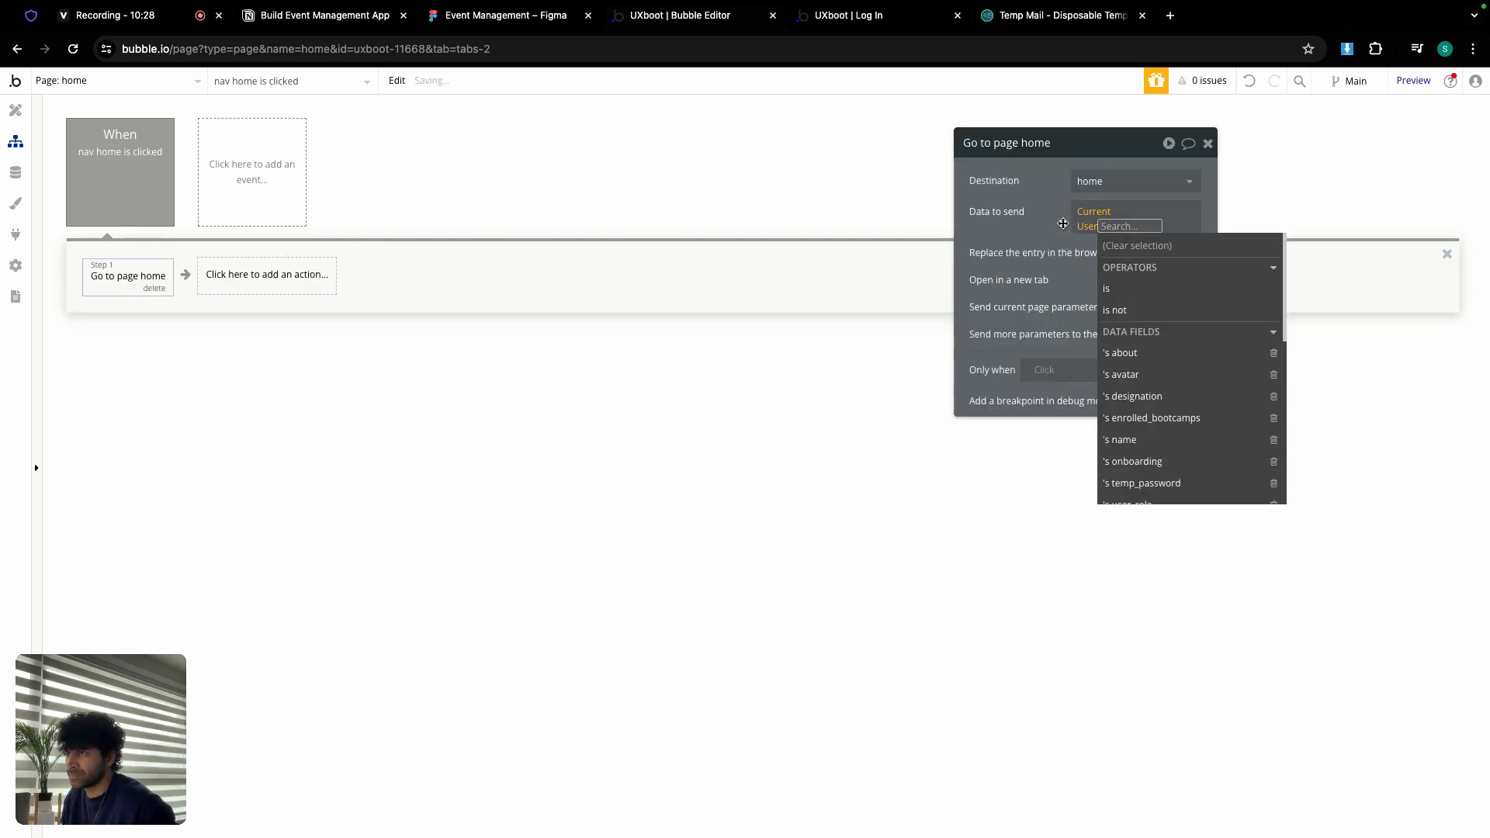
pyautogui.press('Escape')
# Step: Add an extra page parameter v with the value home to the navigation action
pyautogui.click(1194, 326)
pyautogui.click(1096, 359)
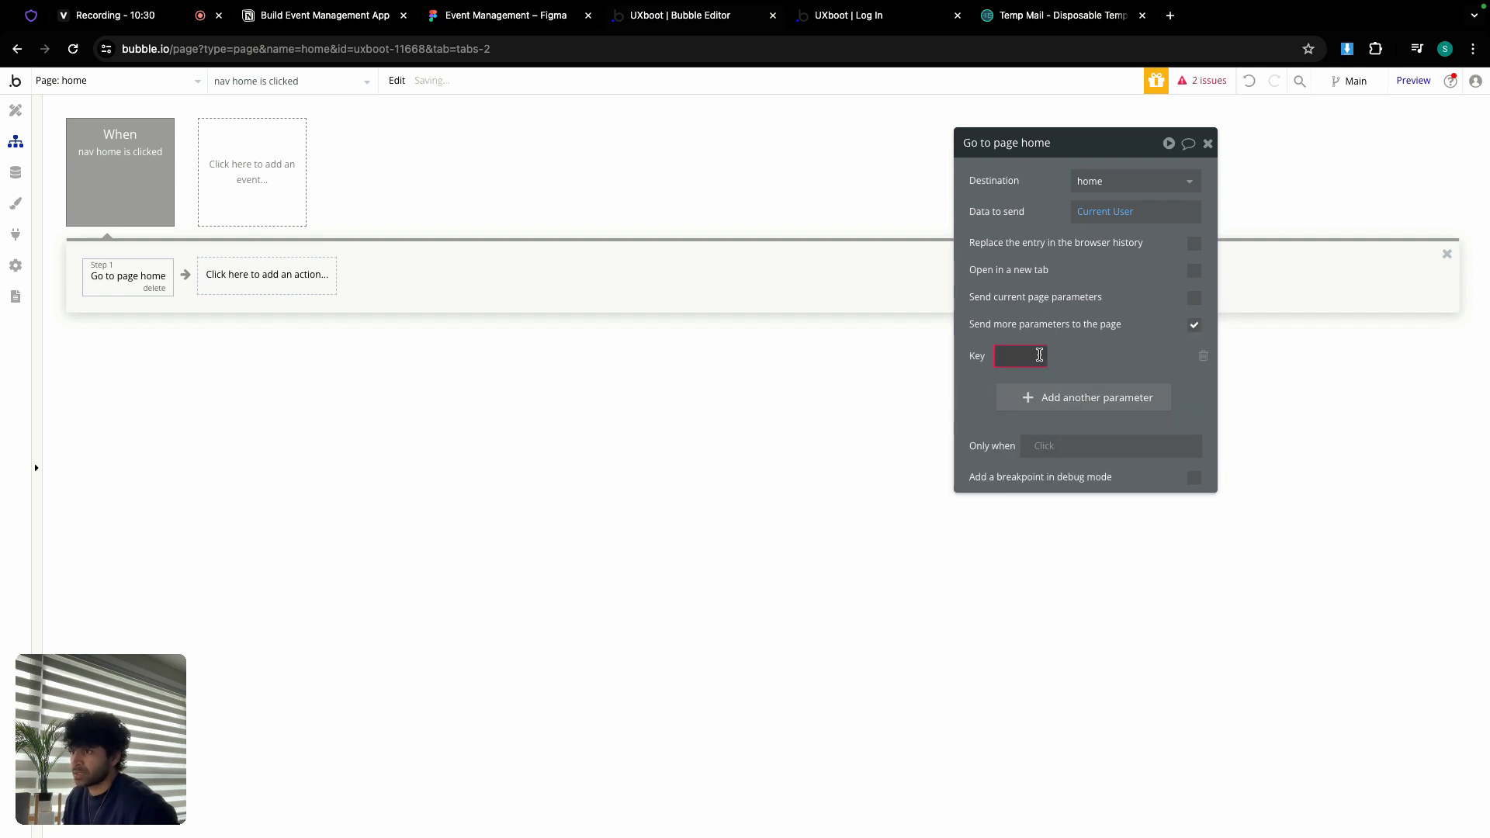
pyautogui.click(1112, 356)
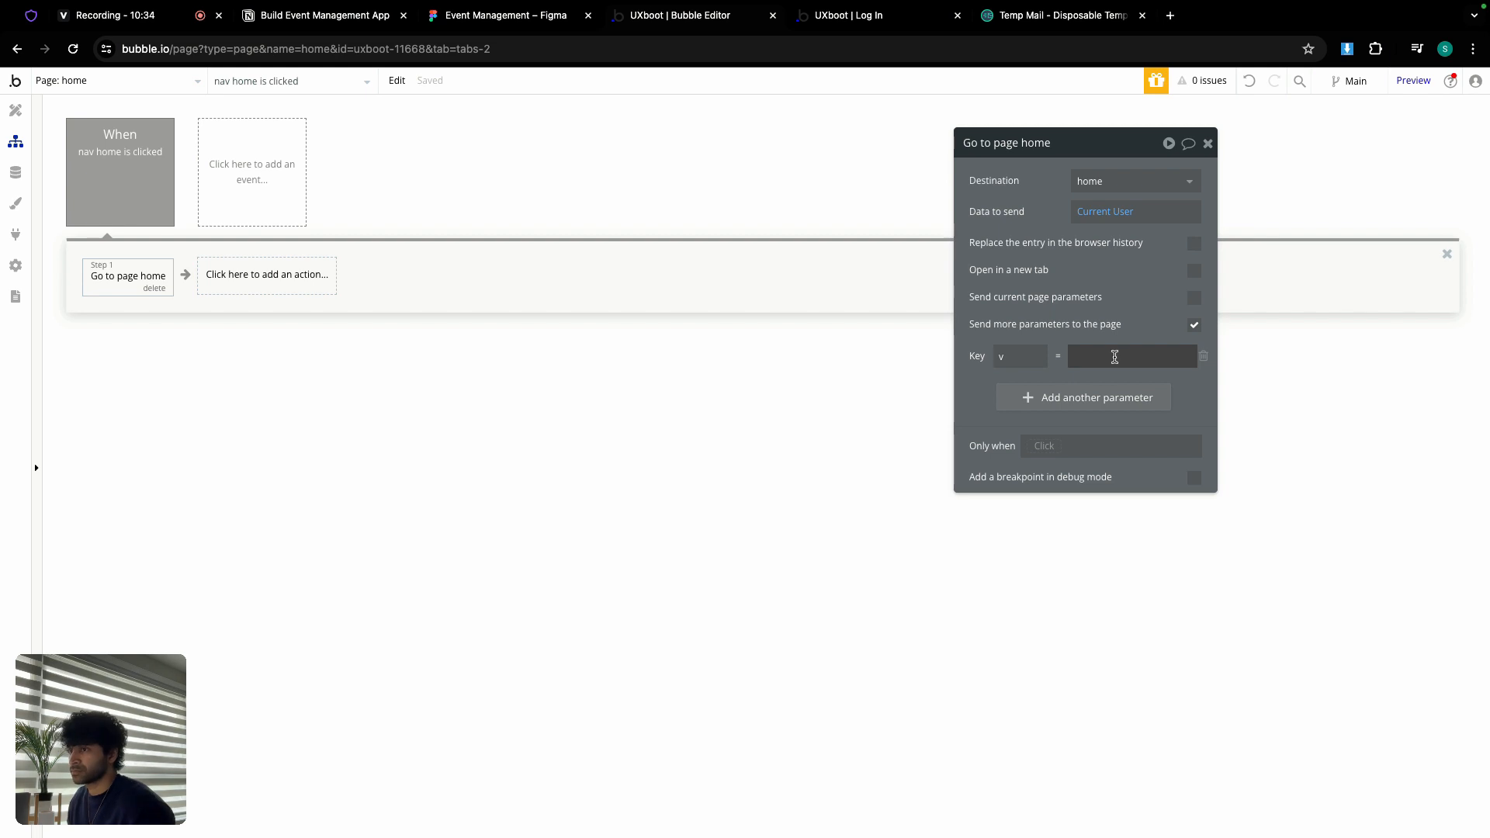
pyautogui.click(1114, 356)
pyautogui.write('home')
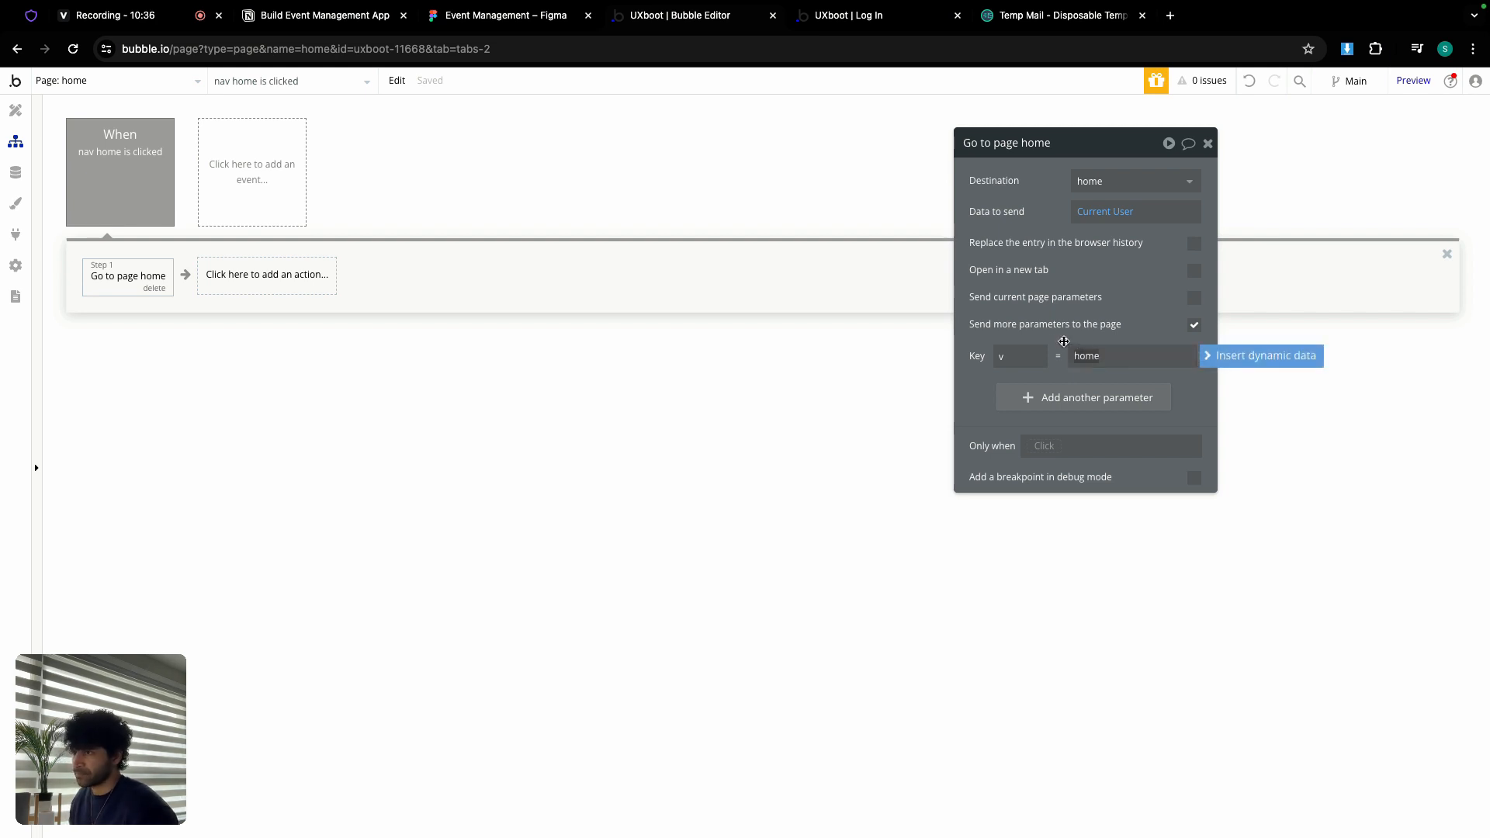
pyautogui.click(978, 392)
pyautogui.click(16, 110)
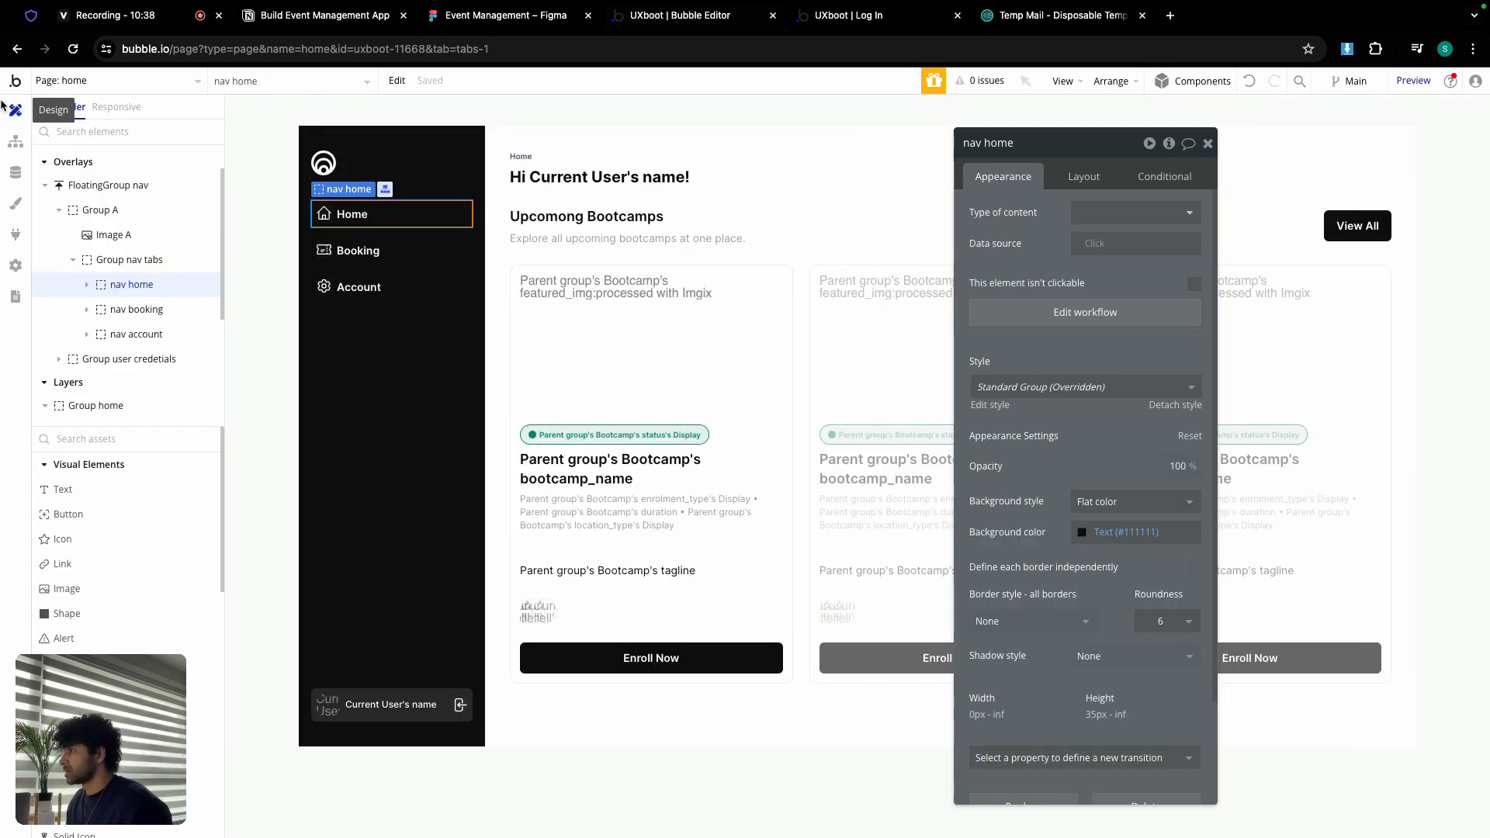
# Step: Add a Group home condition: when Get v from page URL is home, element is visible
pyautogui.click(1160, 176)
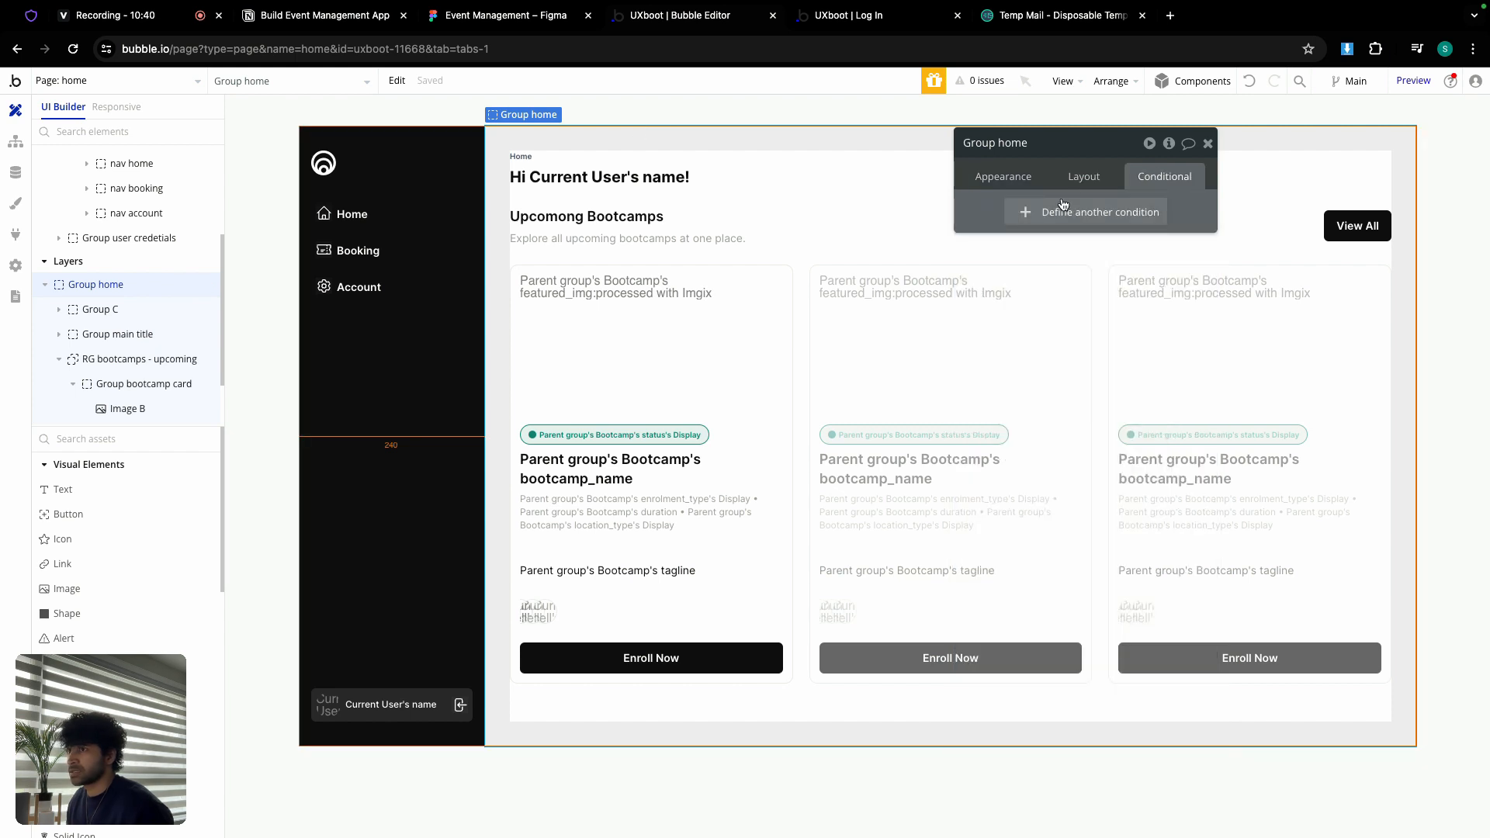
pyautogui.click(1040, 208)
pyautogui.click(1017, 218)
pyautogui.write('get')
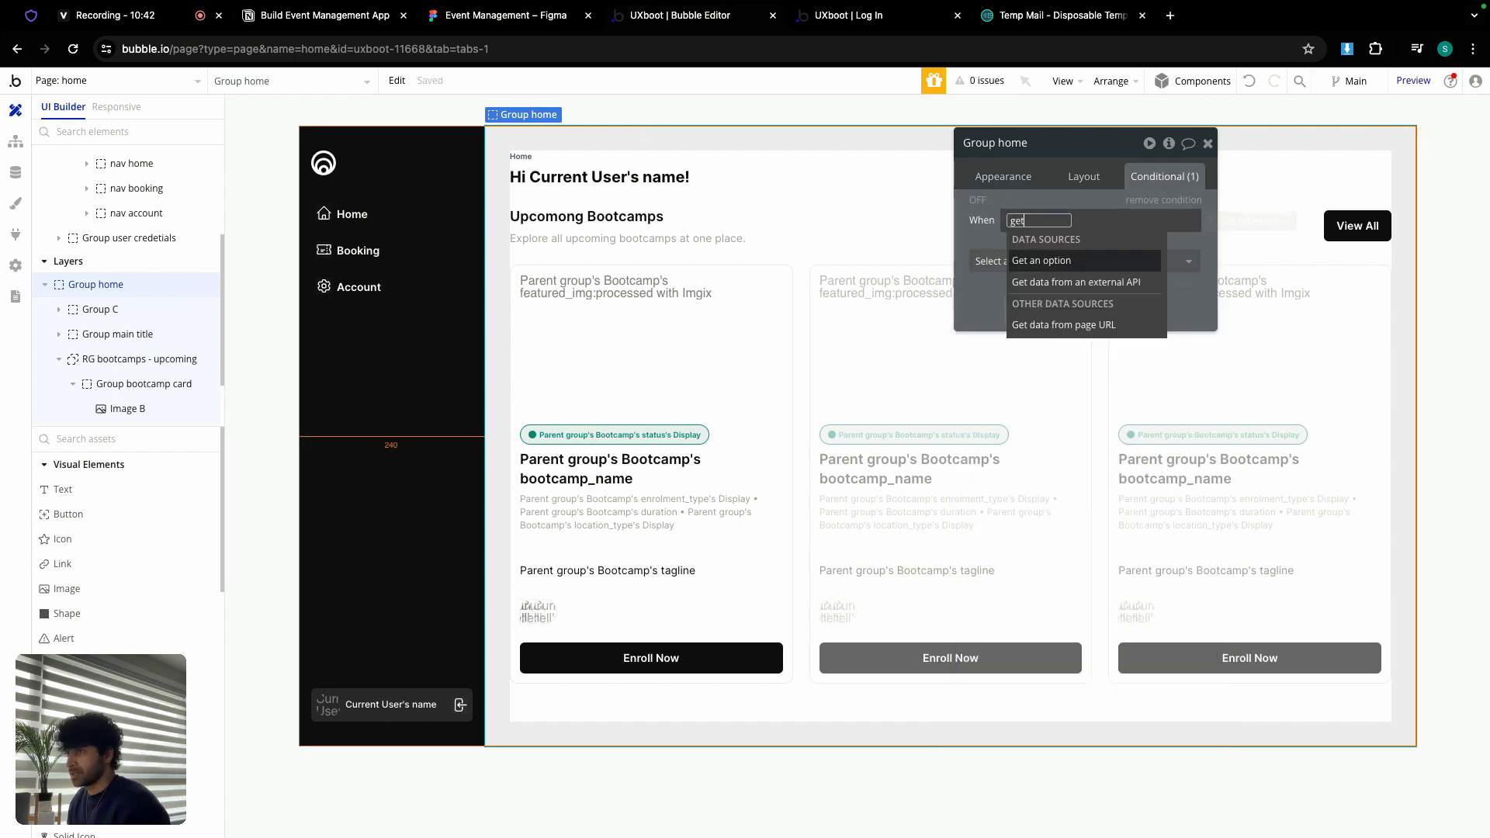
pyautogui.click(1046, 324)
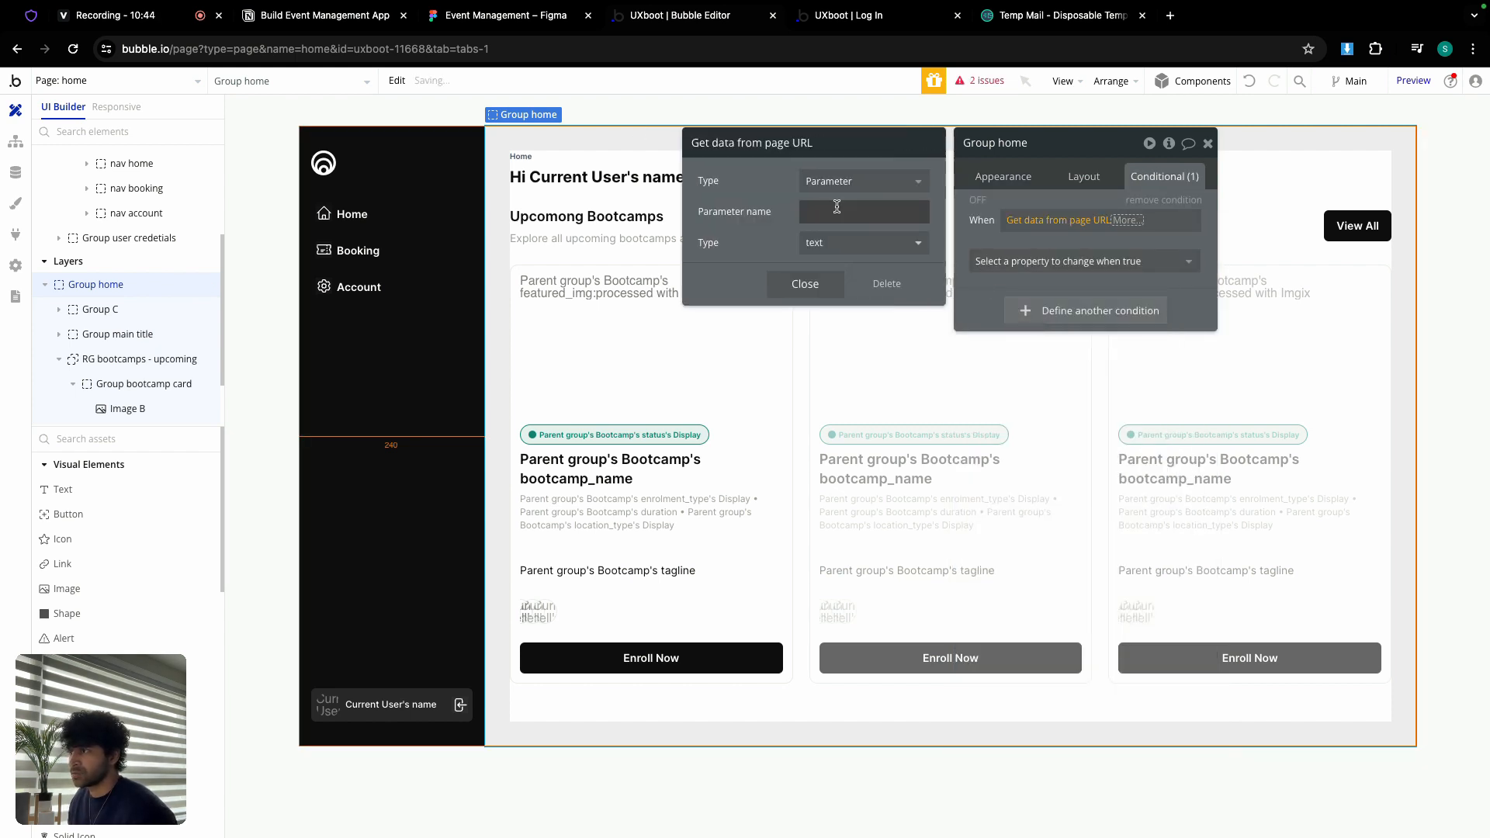
pyautogui.click(836, 209)
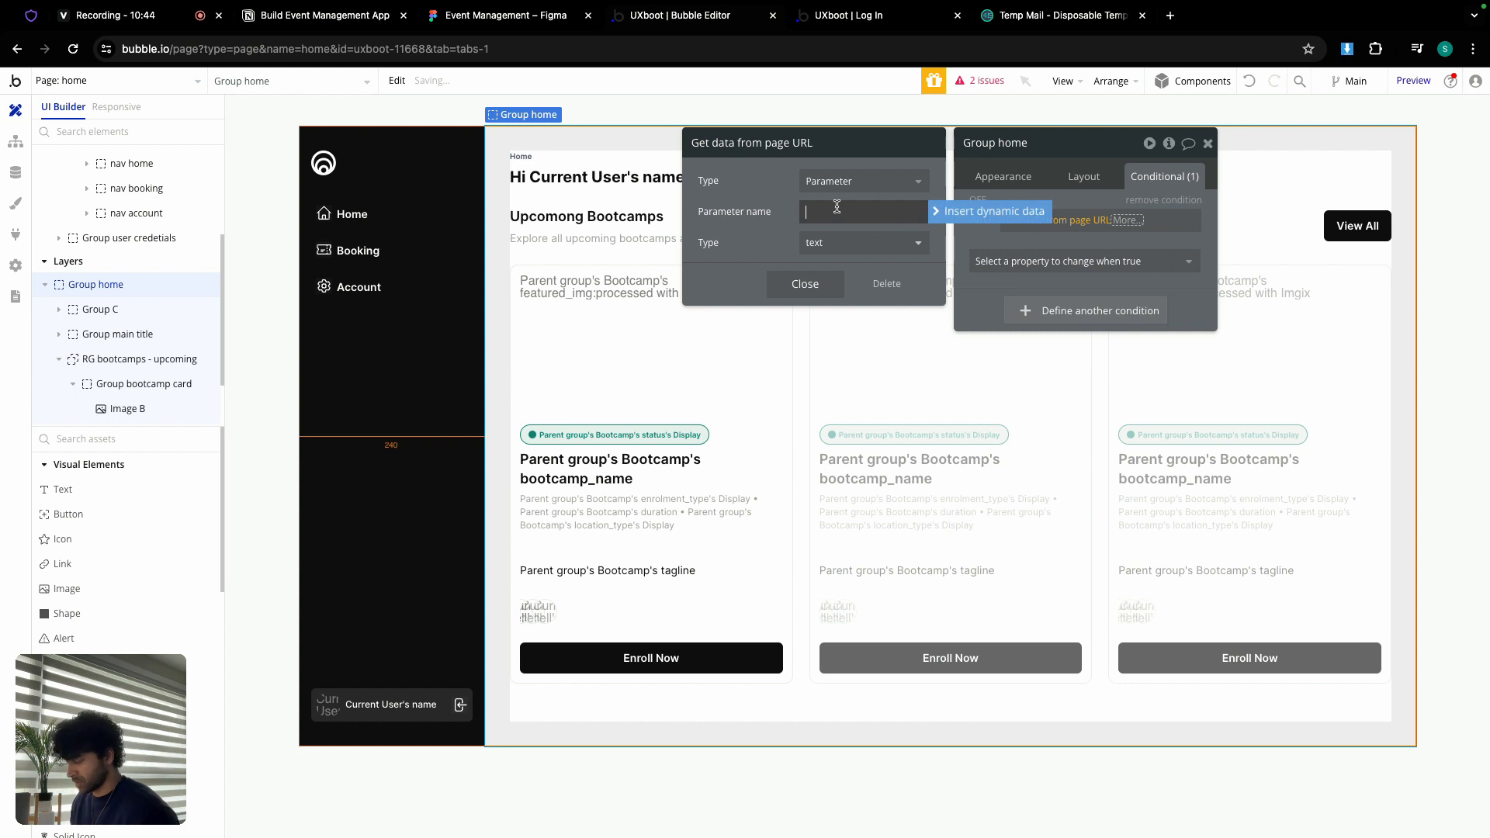
pyautogui.click(830, 283)
pyautogui.click(1146, 263)
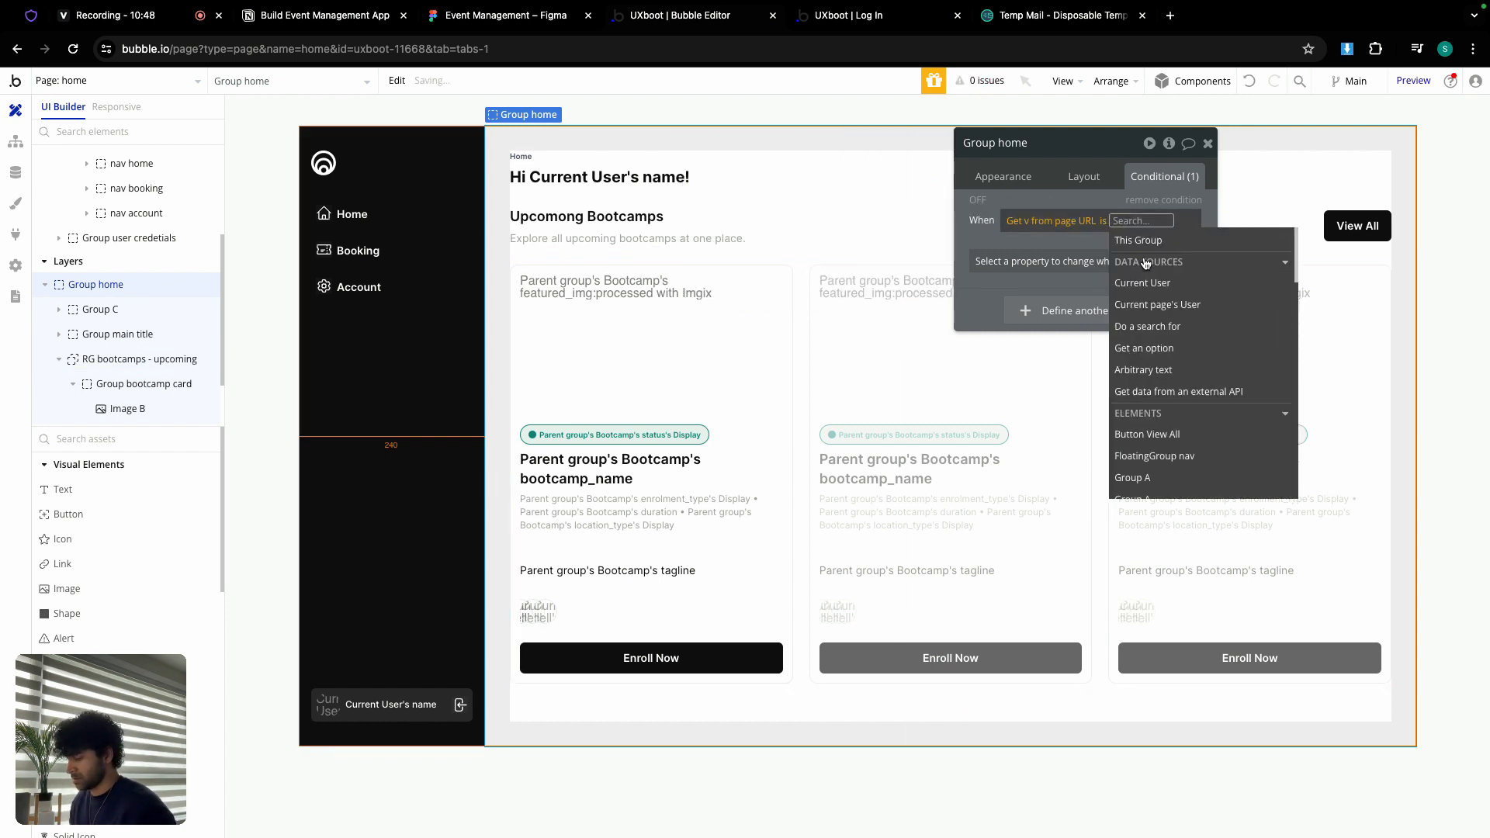
pyautogui.write('home')
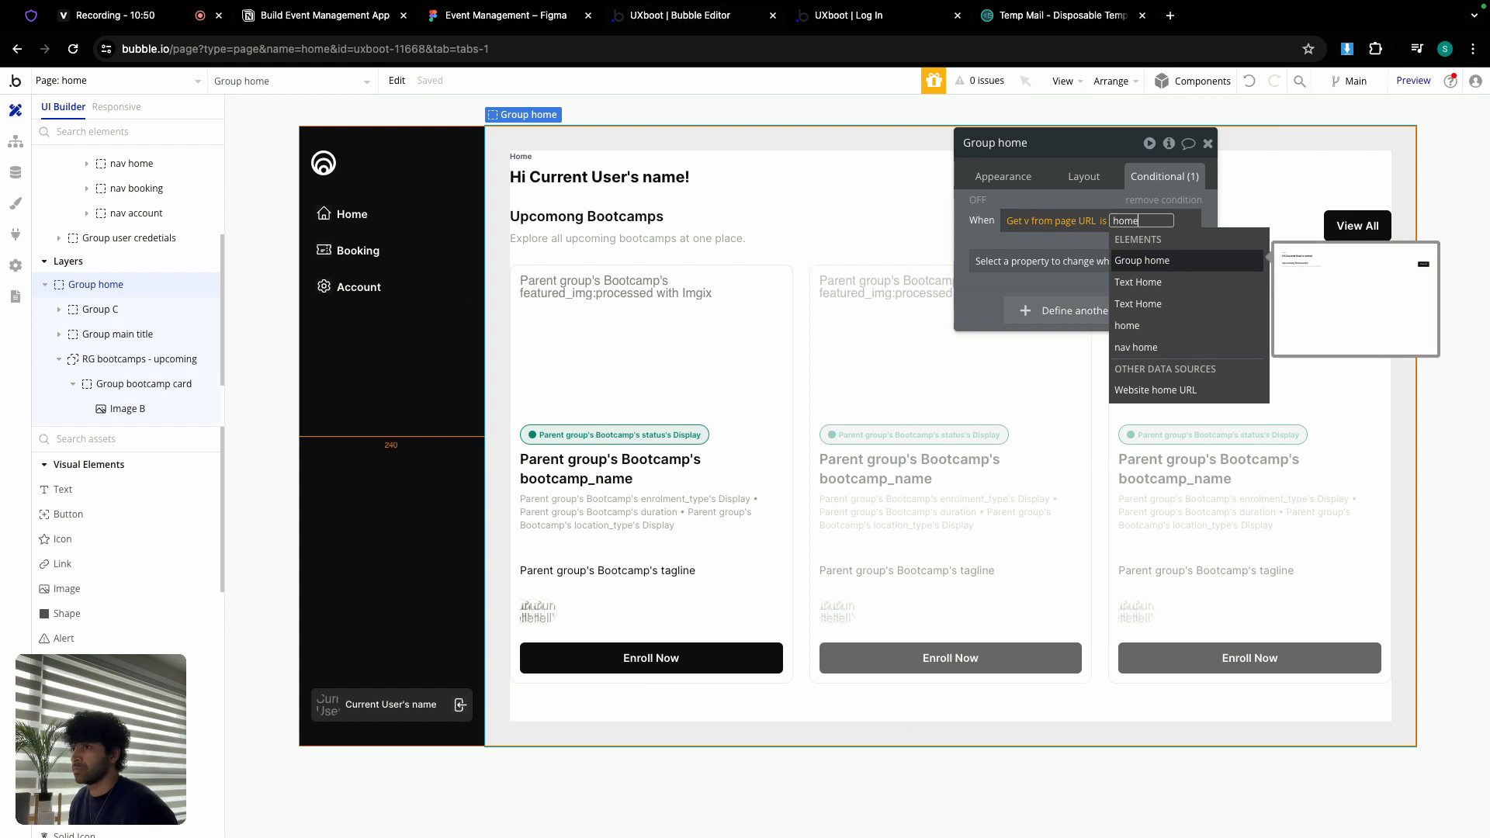
pyautogui.click(982, 232)
pyautogui.click(1041, 261)
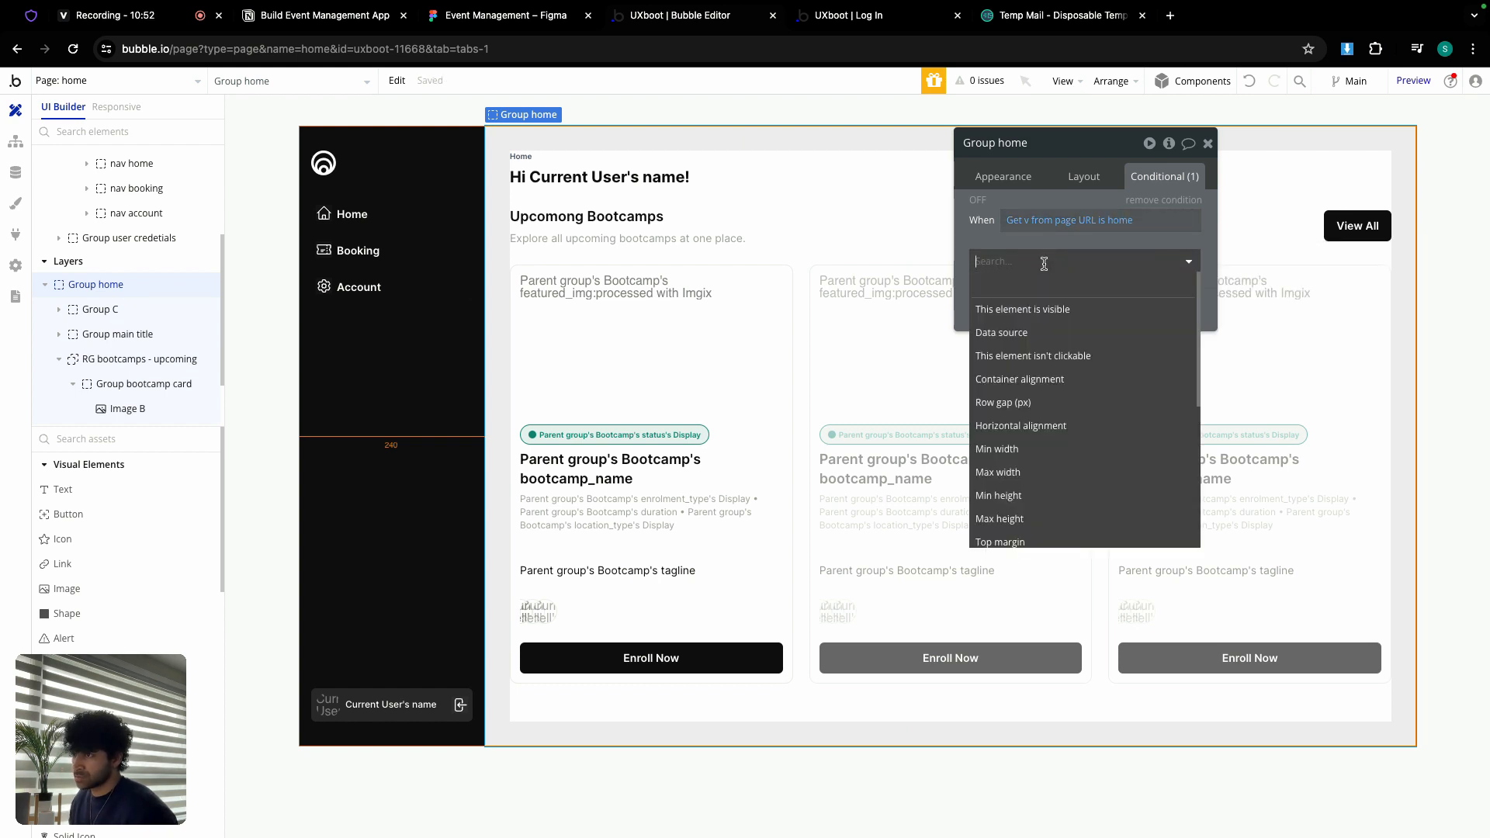
pyautogui.click(1041, 308)
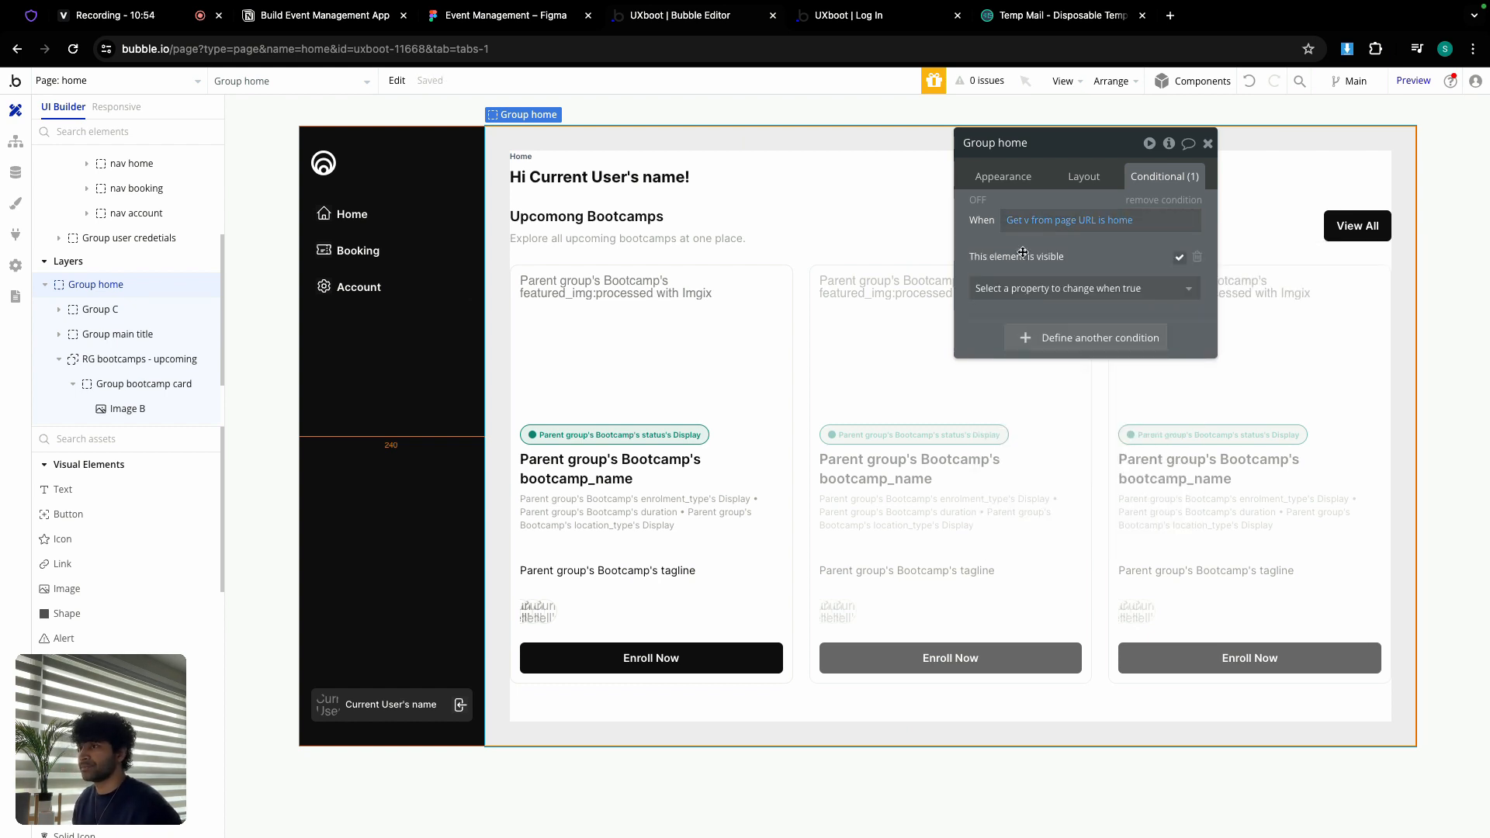
# Step: Enable Fit height to content on Group home and copy the URL condition expression
pyautogui.click(1080, 176)
pyautogui.scroll(-3, 1094, 535)
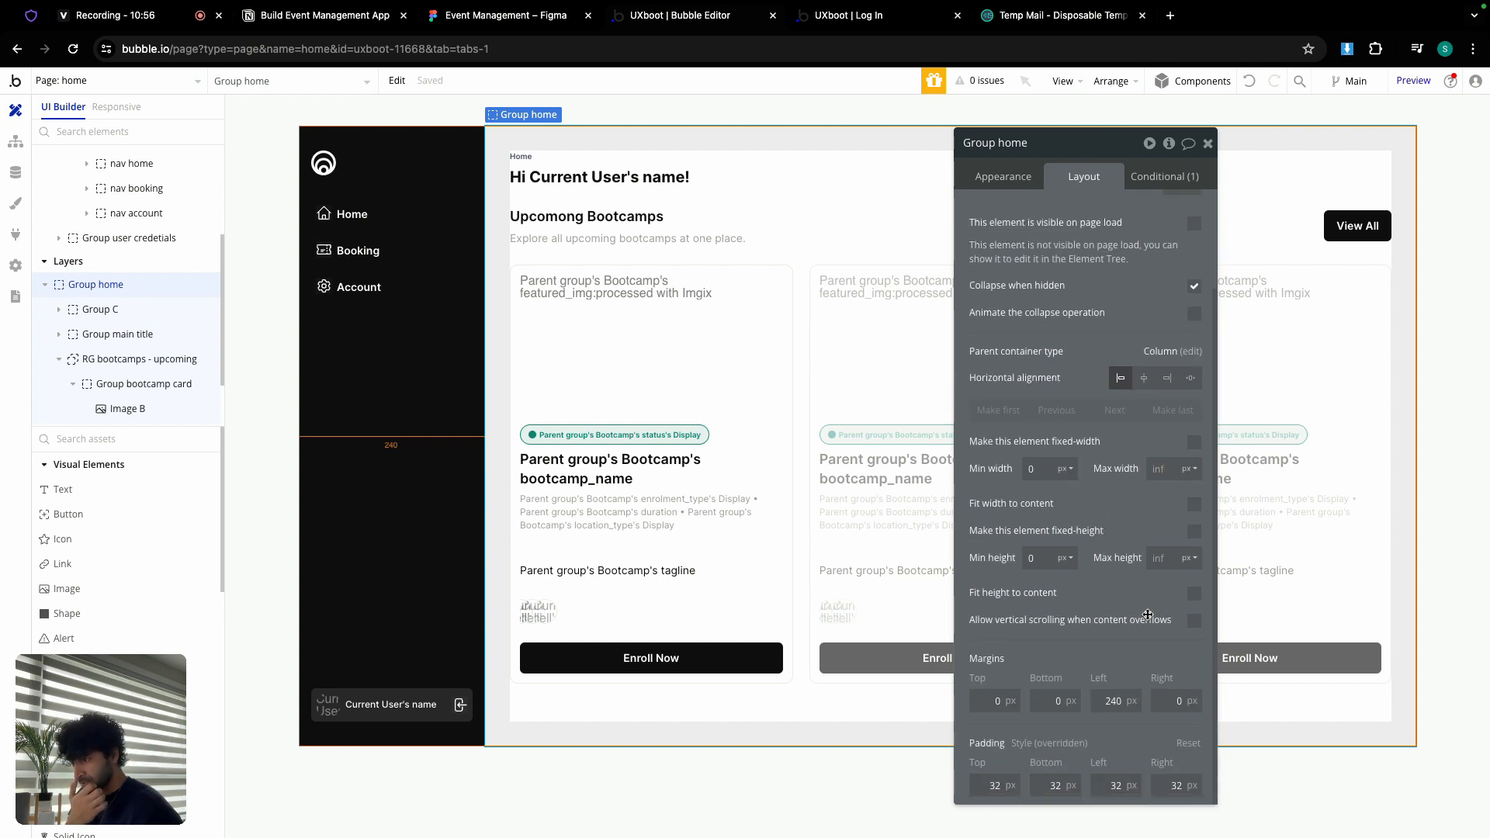
pyautogui.click(1194, 593)
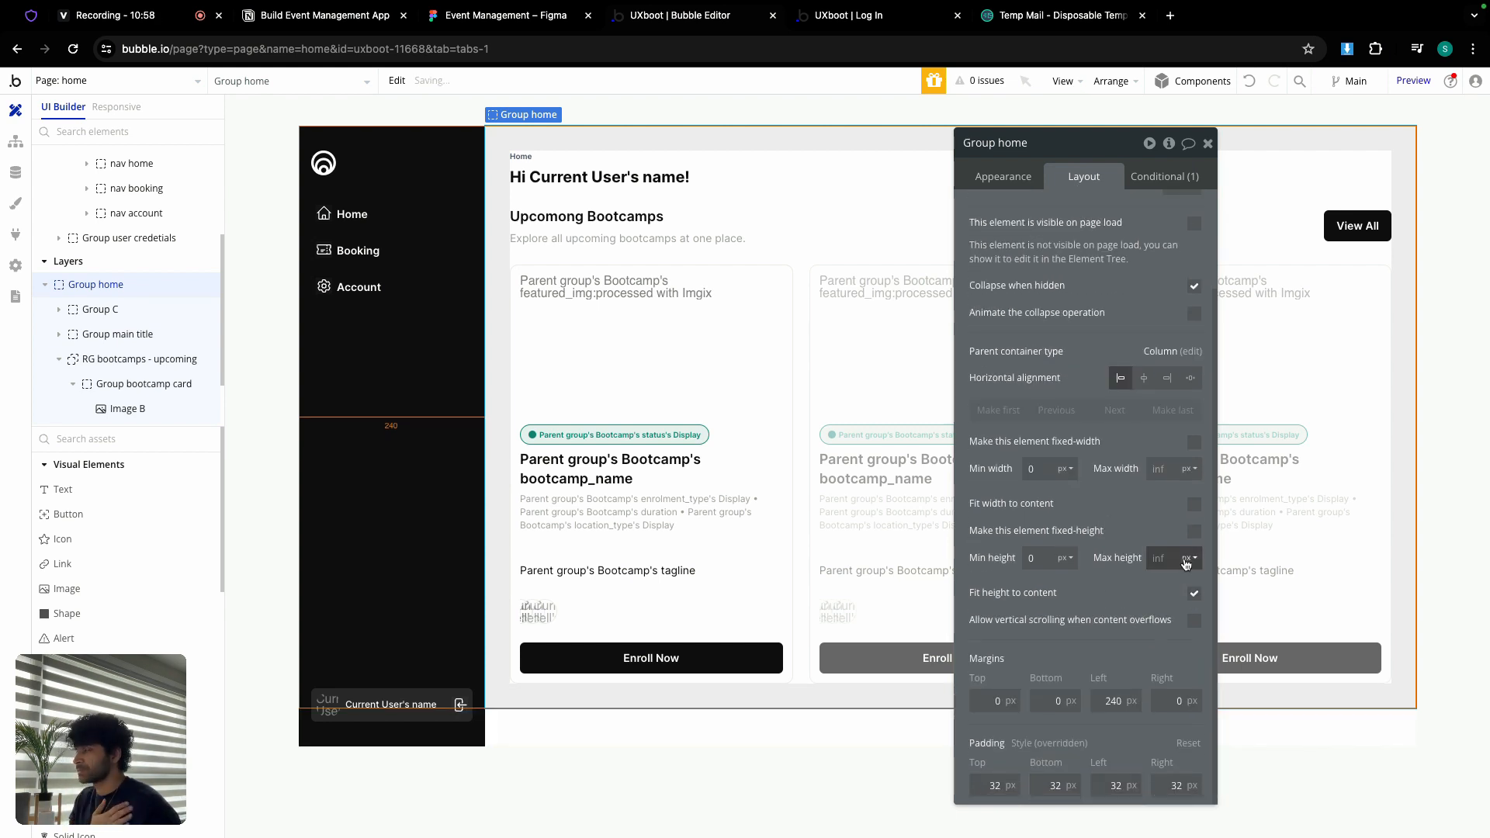
pyautogui.click(1154, 179)
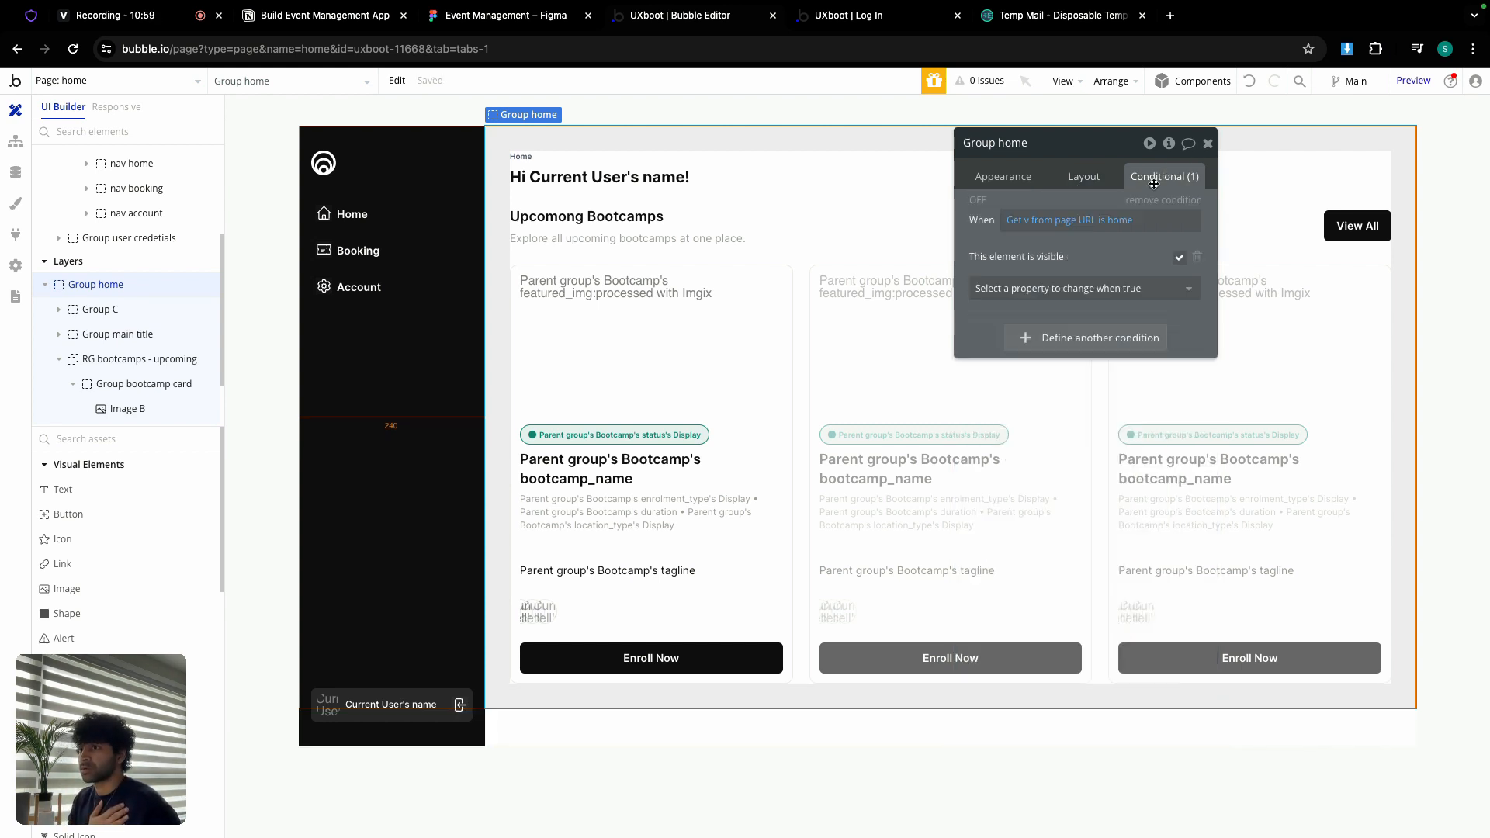
pyautogui.rightClick(1045, 223)
pyautogui.click(1134, 183)
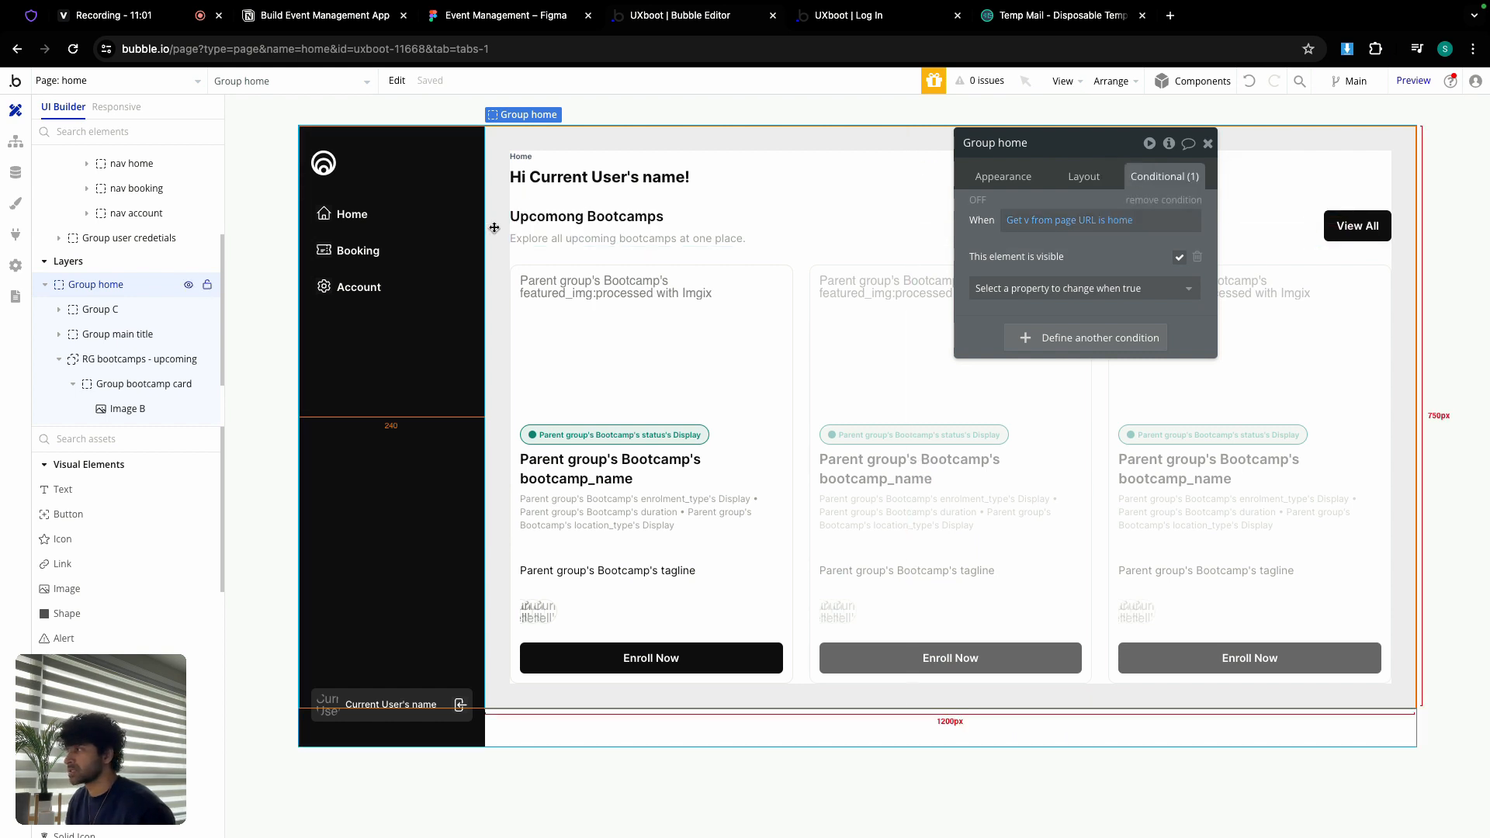
pyautogui.click(396, 219)
# Step: Add a nav home condition: when URL parameter v is home, background becomes Primary contrast white at 10%
pyautogui.click(1076, 218)
pyautogui.rightClick(1032, 222)
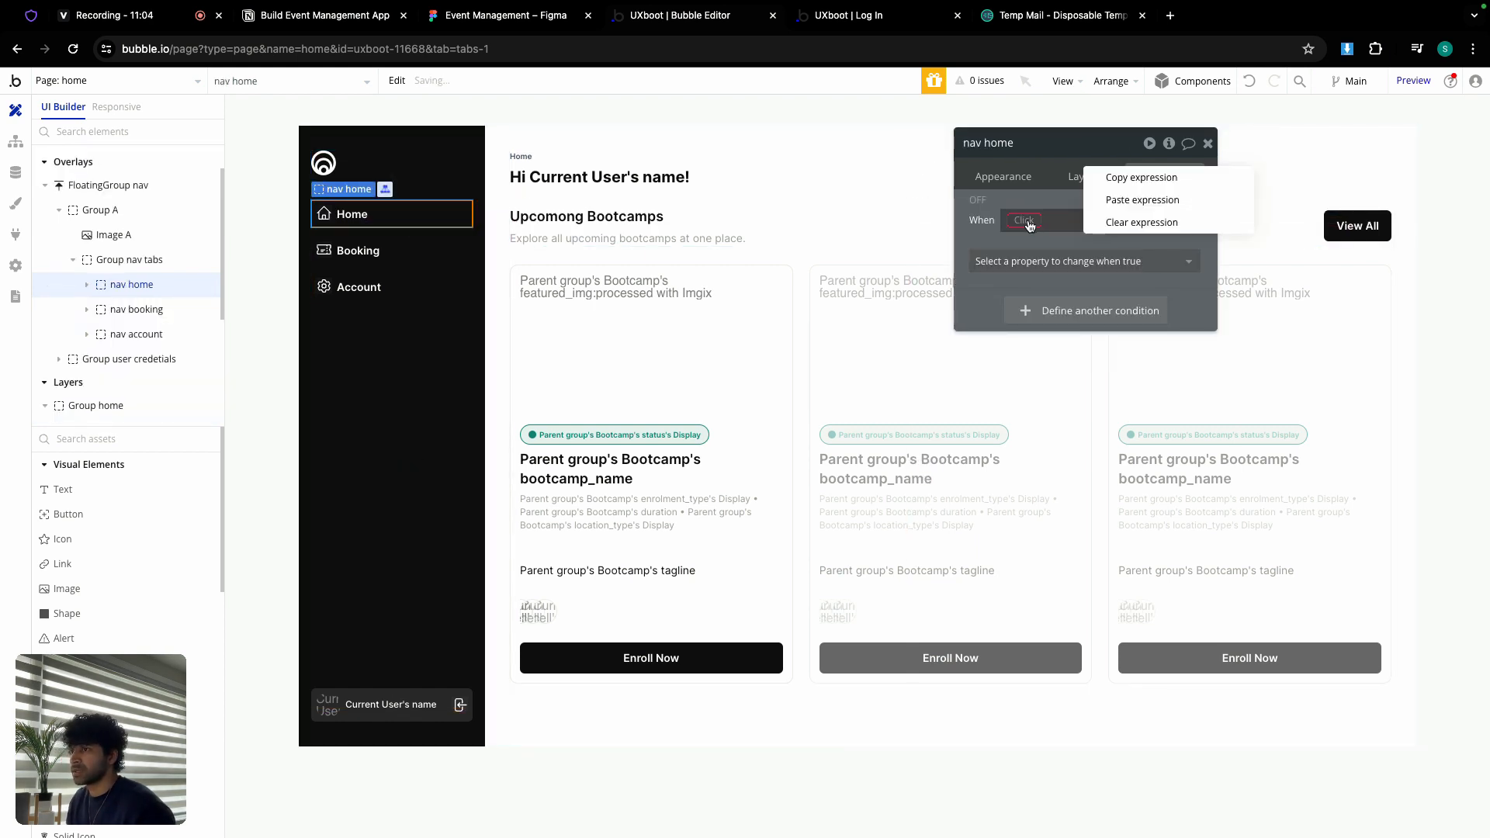
pyautogui.click(1118, 203)
pyautogui.click(1119, 261)
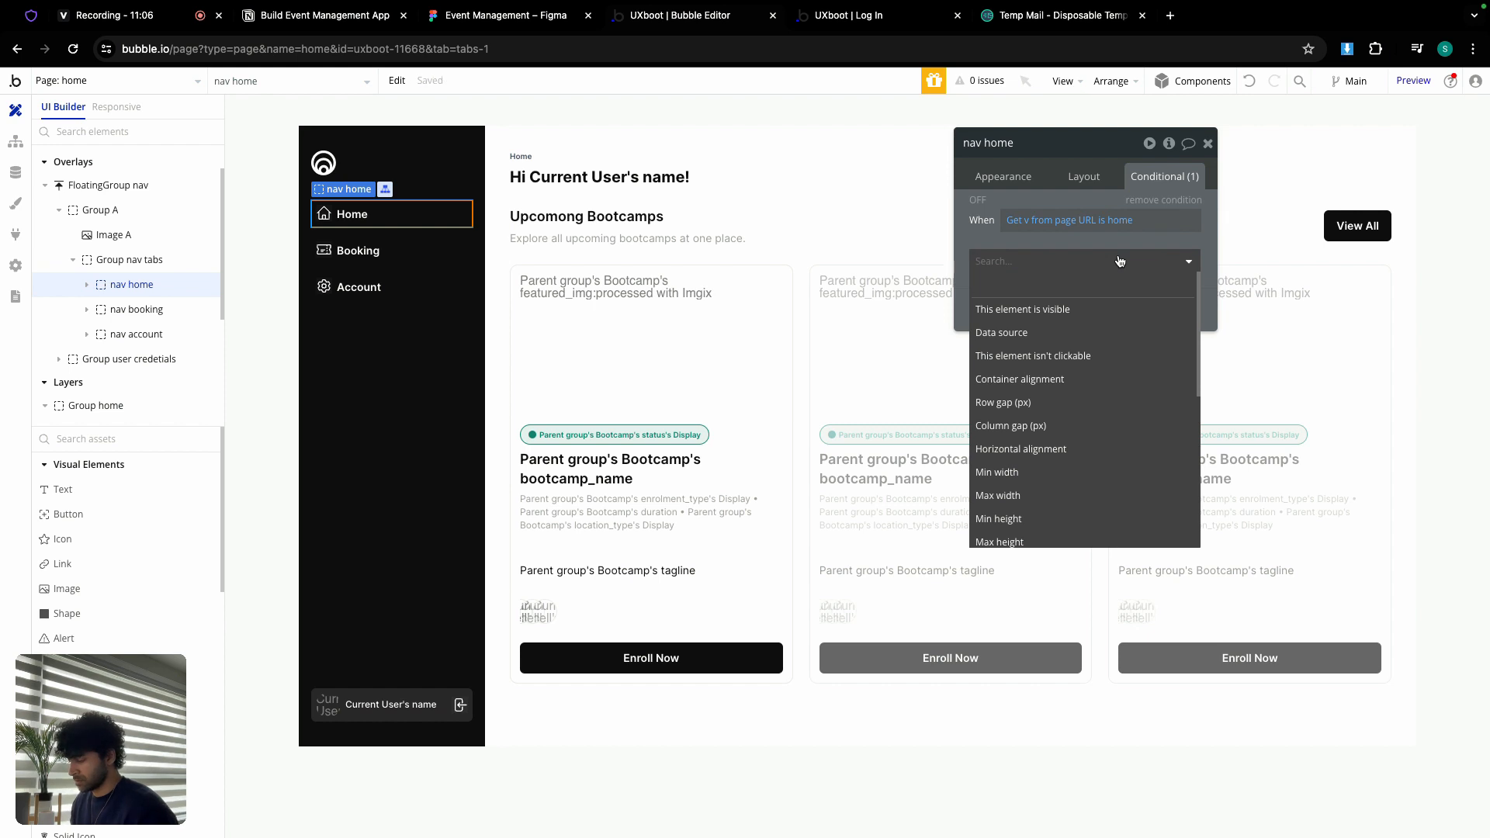
pyautogui.write('back')
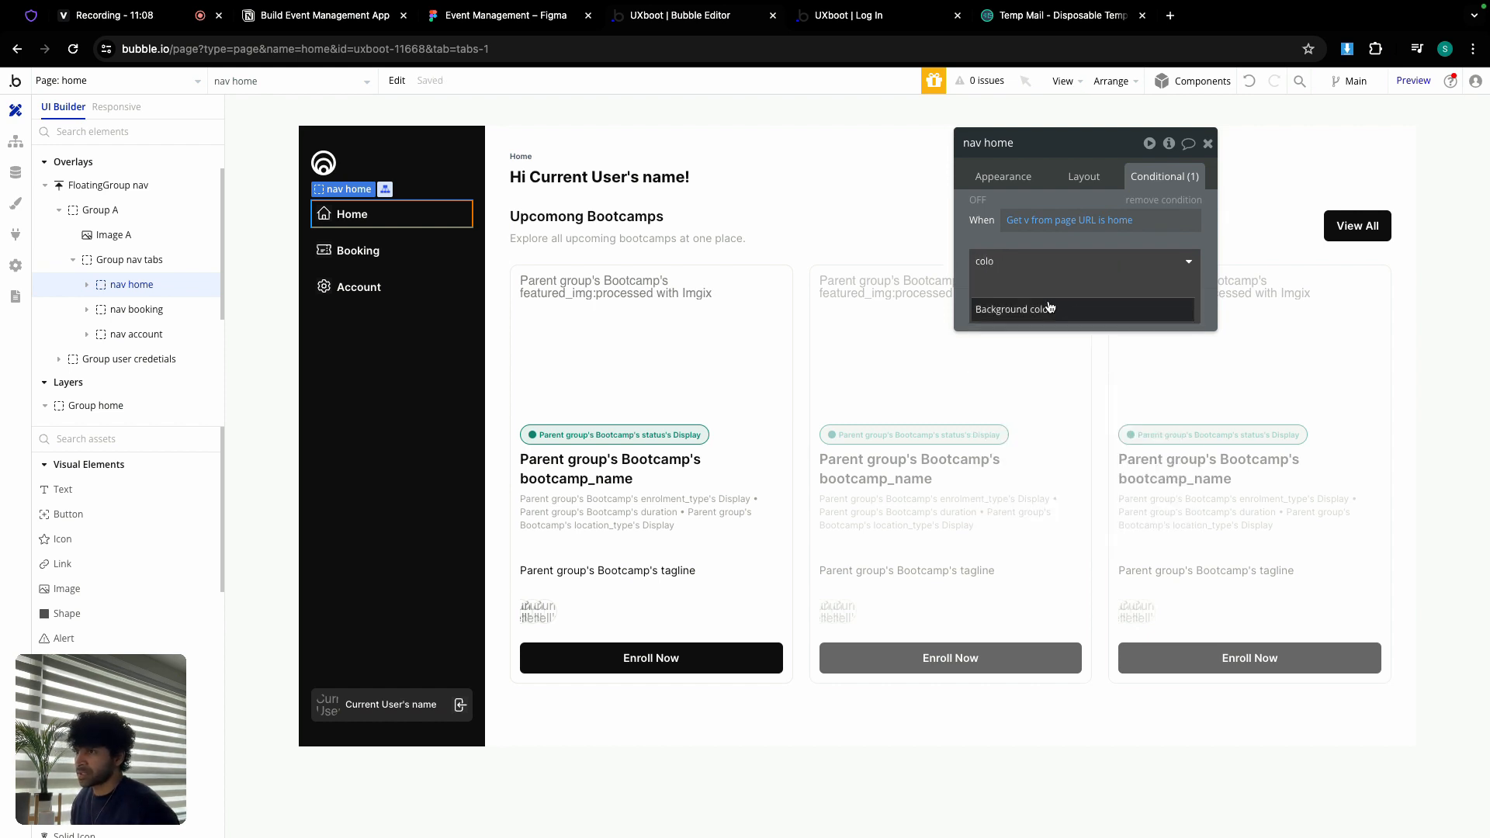
pyautogui.press('Return')
pyautogui.click(1106, 269)
pyautogui.click(1090, 464)
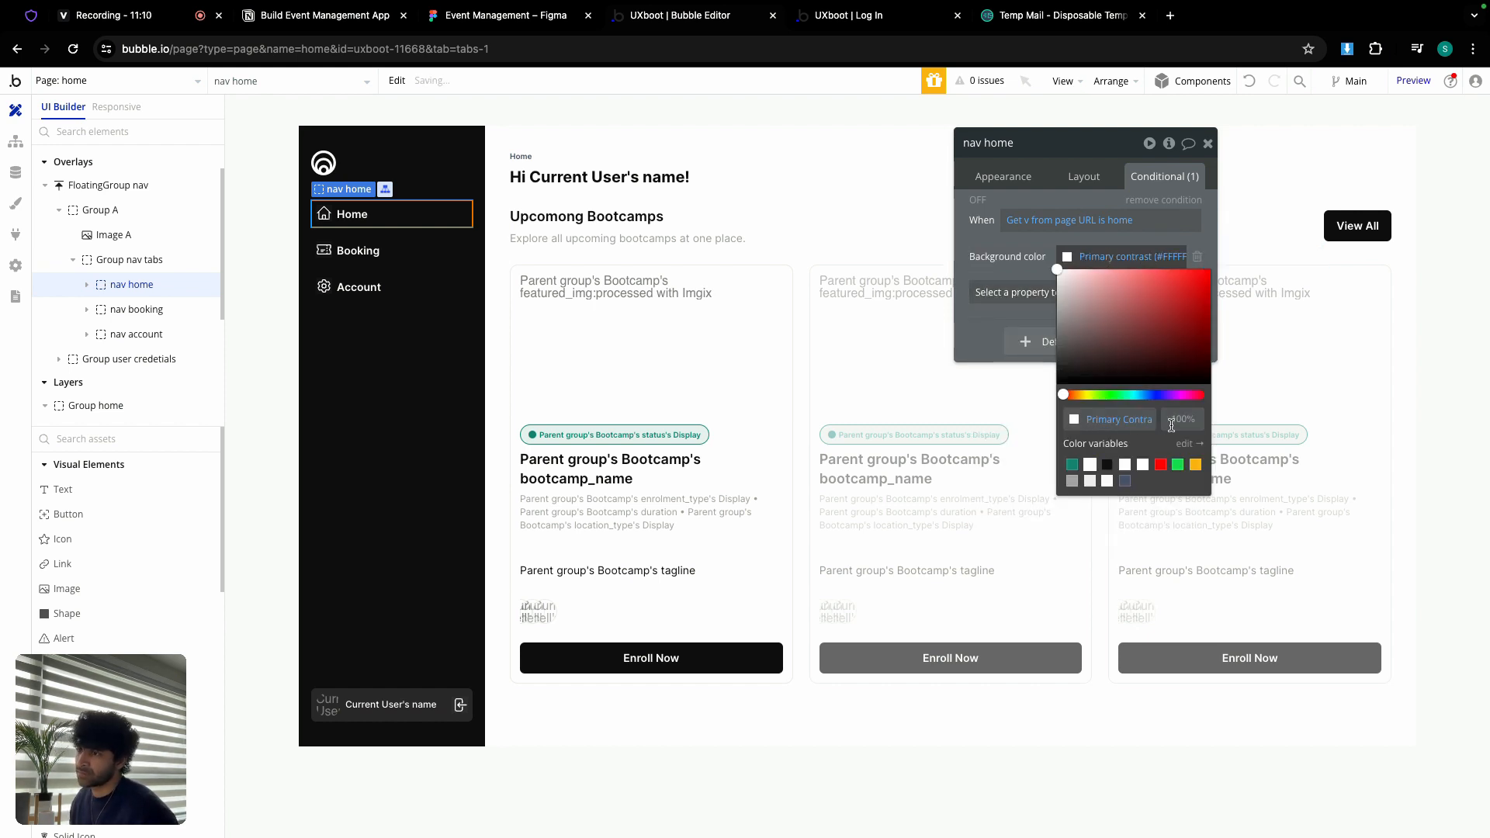
pyautogui.write('10')
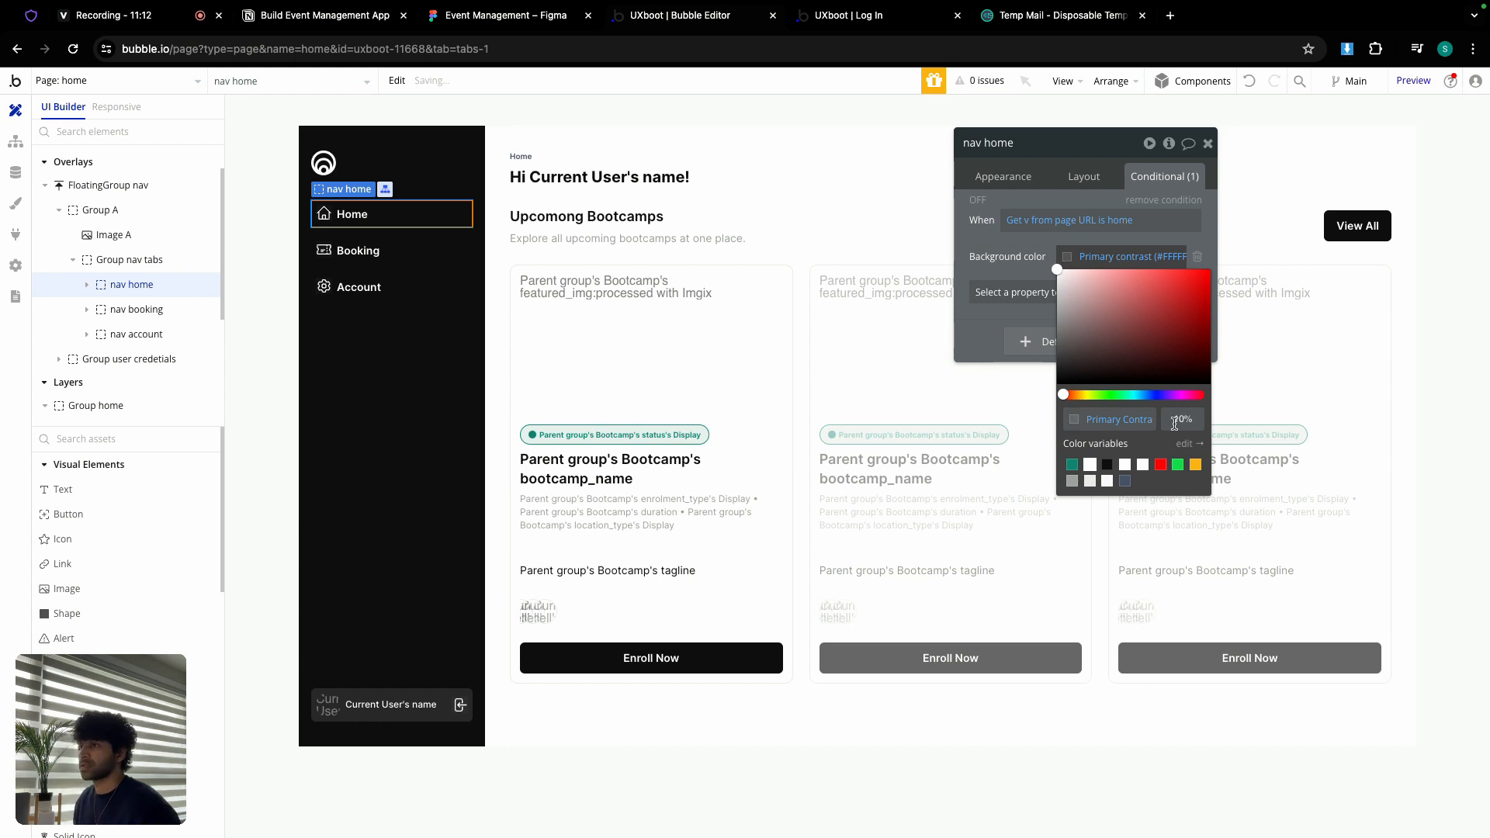
pyautogui.click(992, 246)
pyautogui.click(1208, 144)
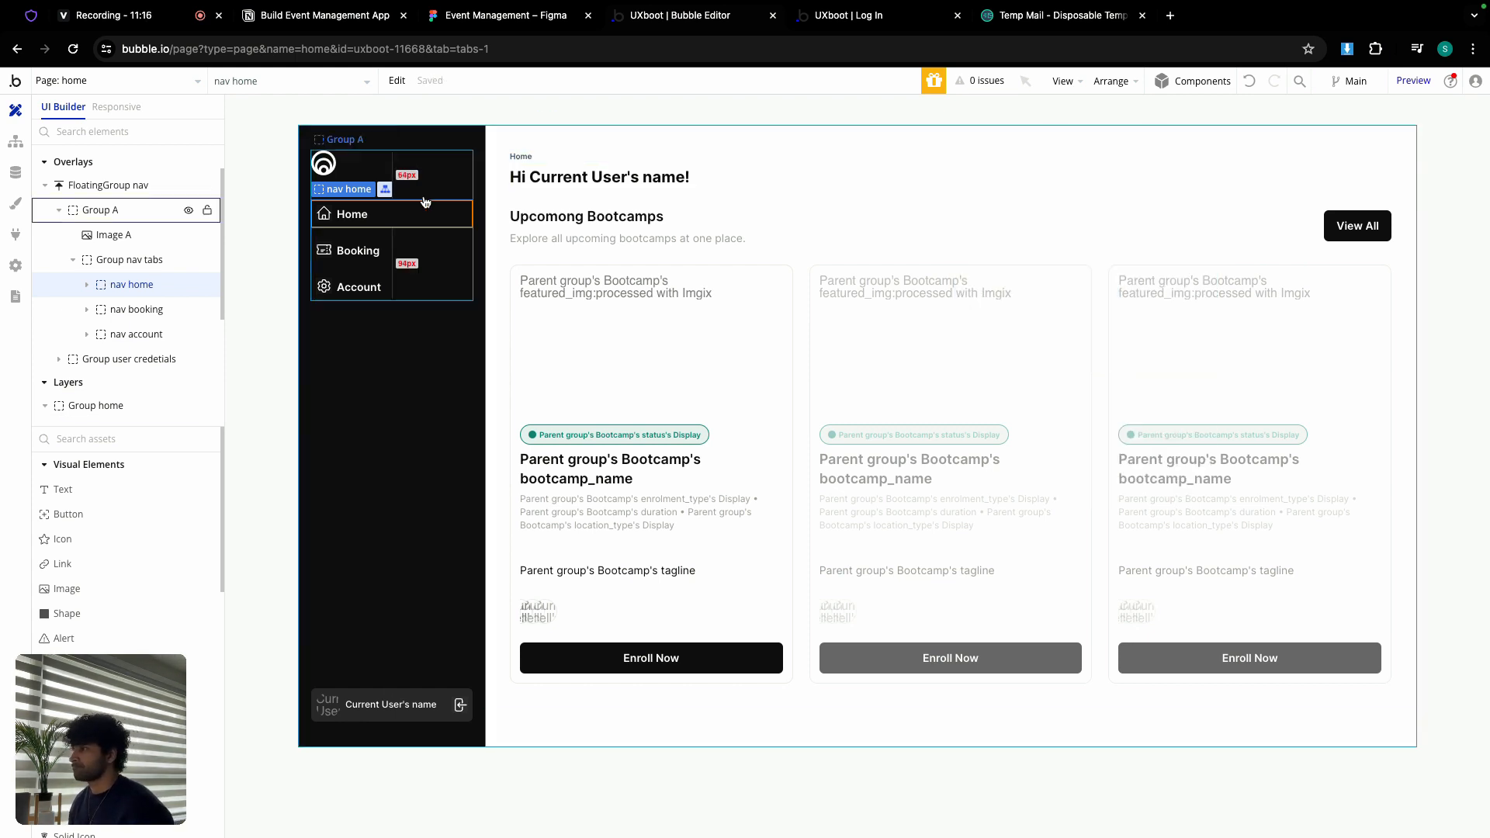
# Step: Copy Group home and hide it in the editor
pyautogui.doubleClick(528, 137)
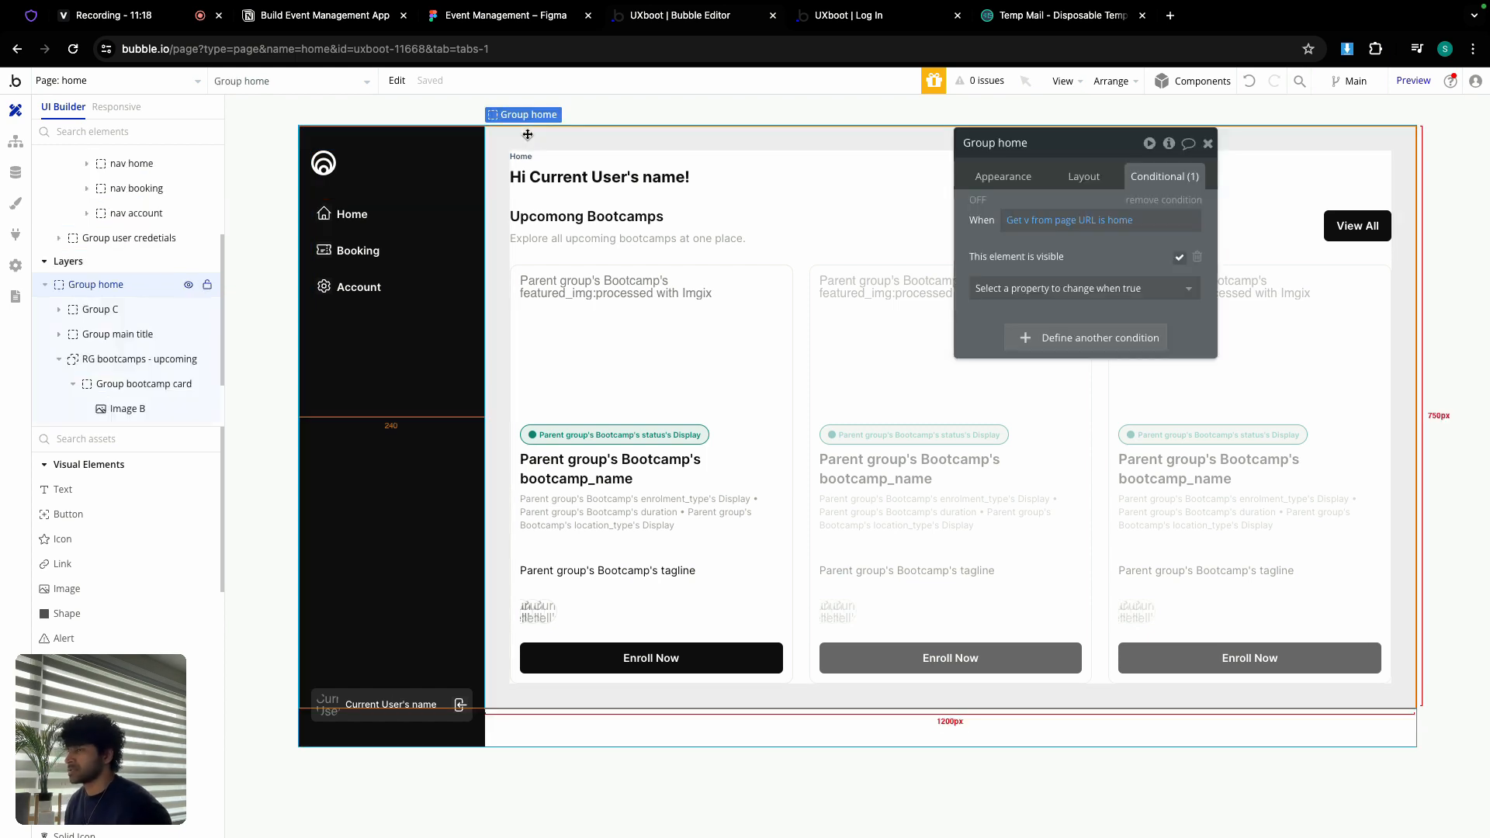
pyautogui.rightClick(524, 137)
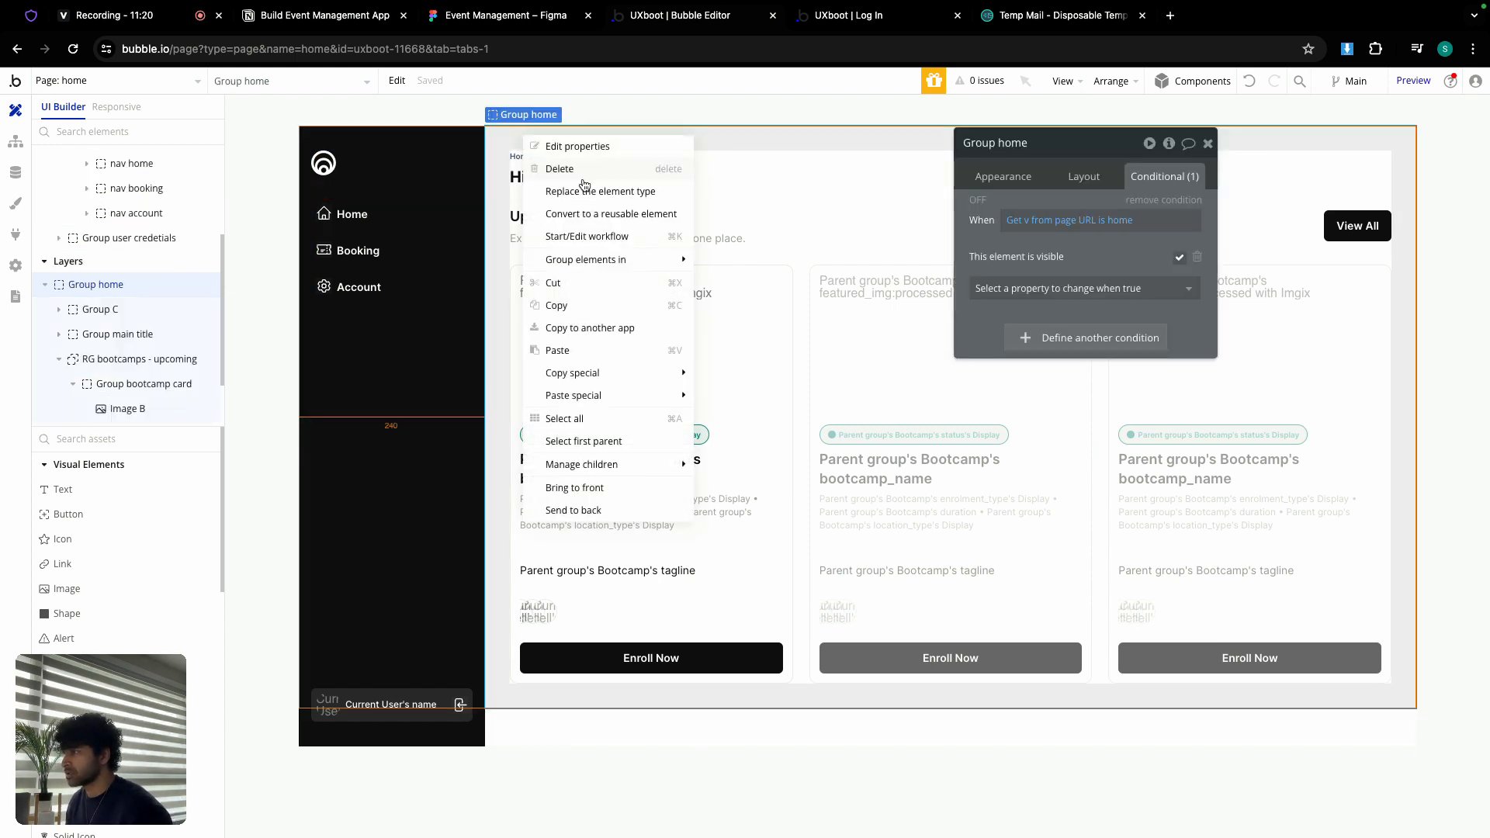
pyautogui.click(578, 307)
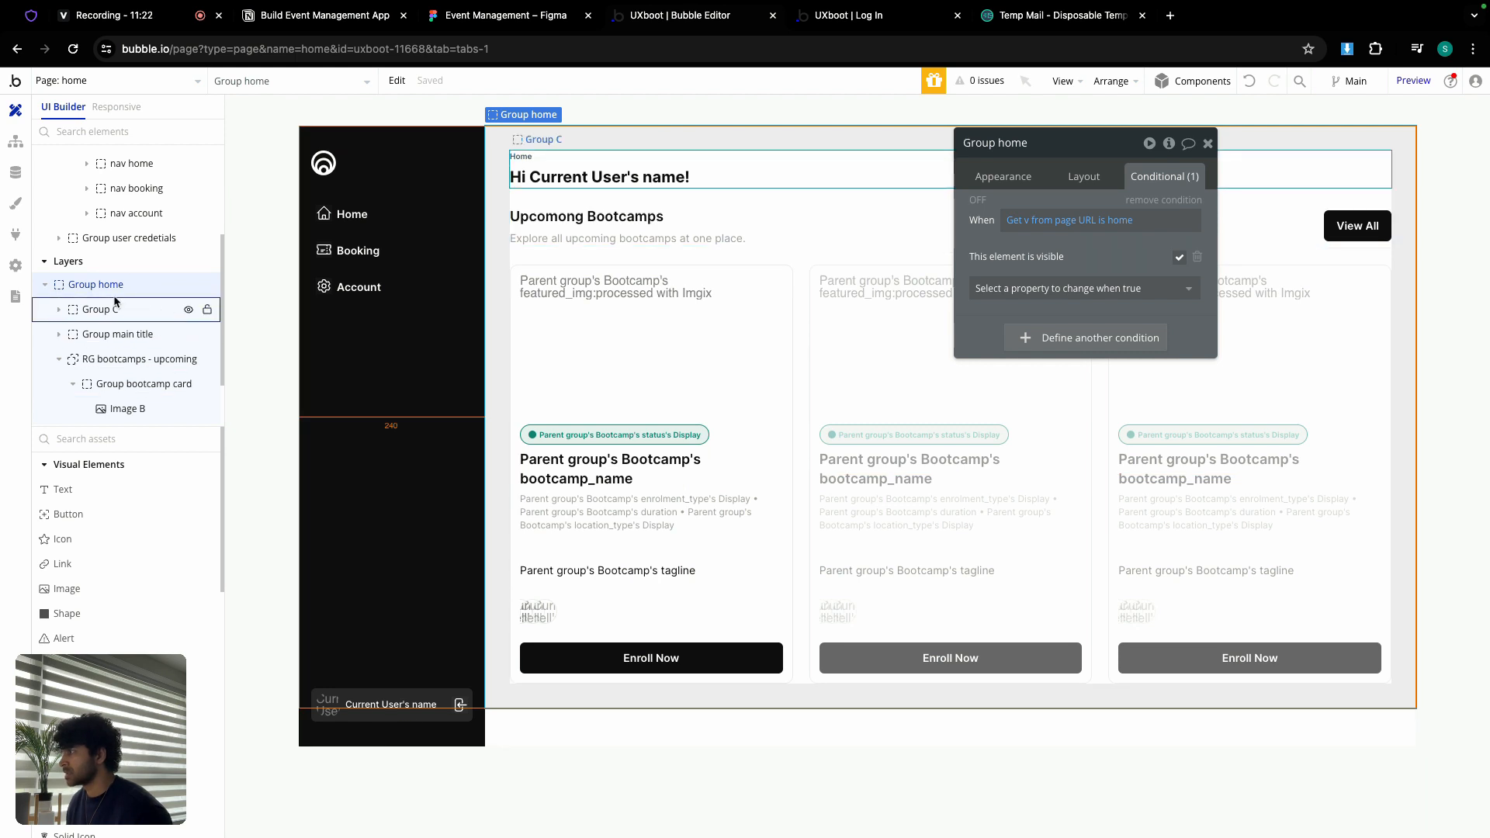
pyautogui.click(45, 285)
pyautogui.click(188, 411)
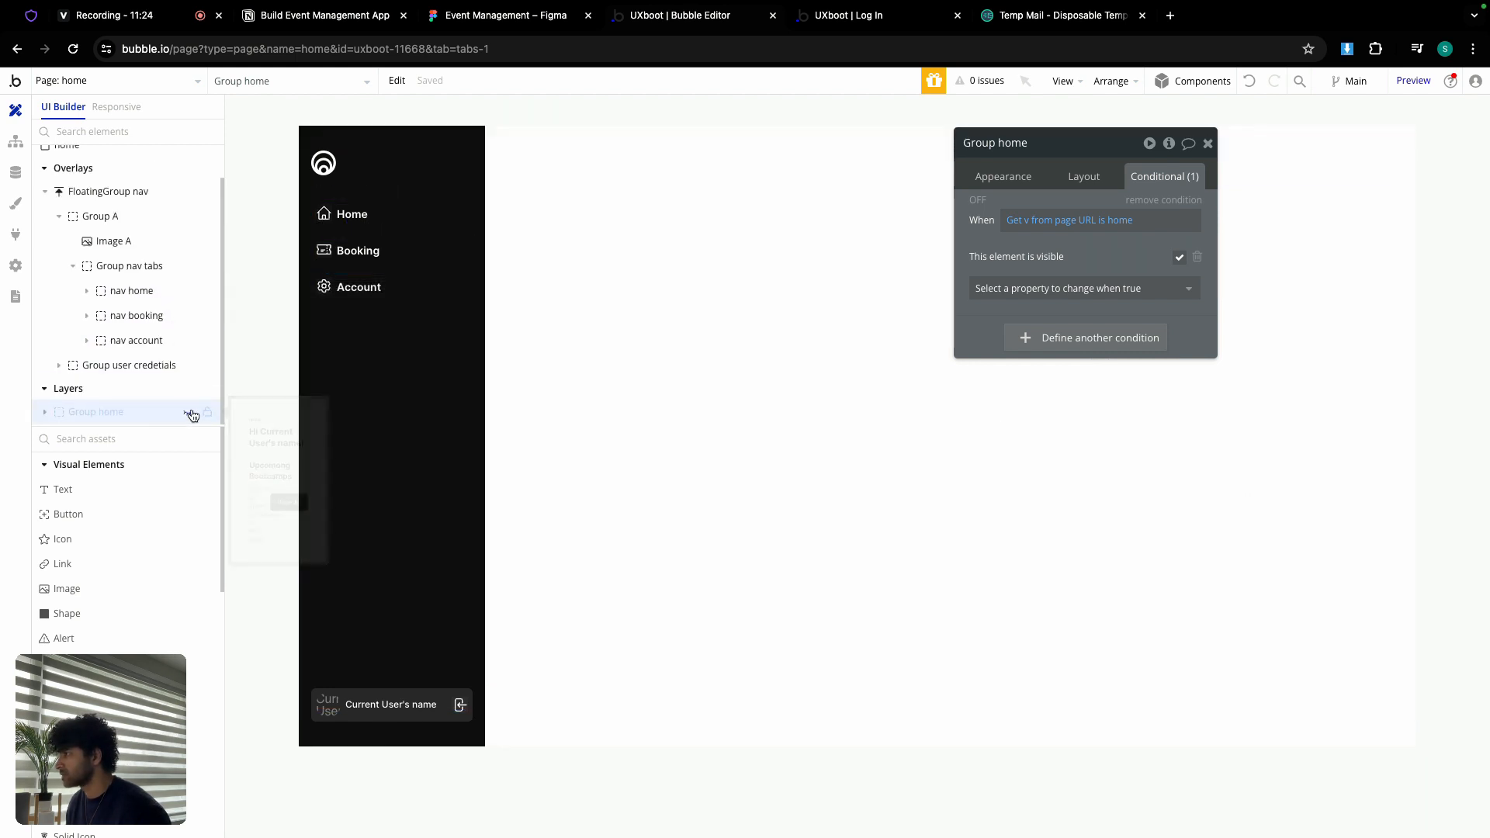
# Step: Paste the copy onto the page as Group booking and delete its copied visibility condition
pyautogui.click(531, 217)
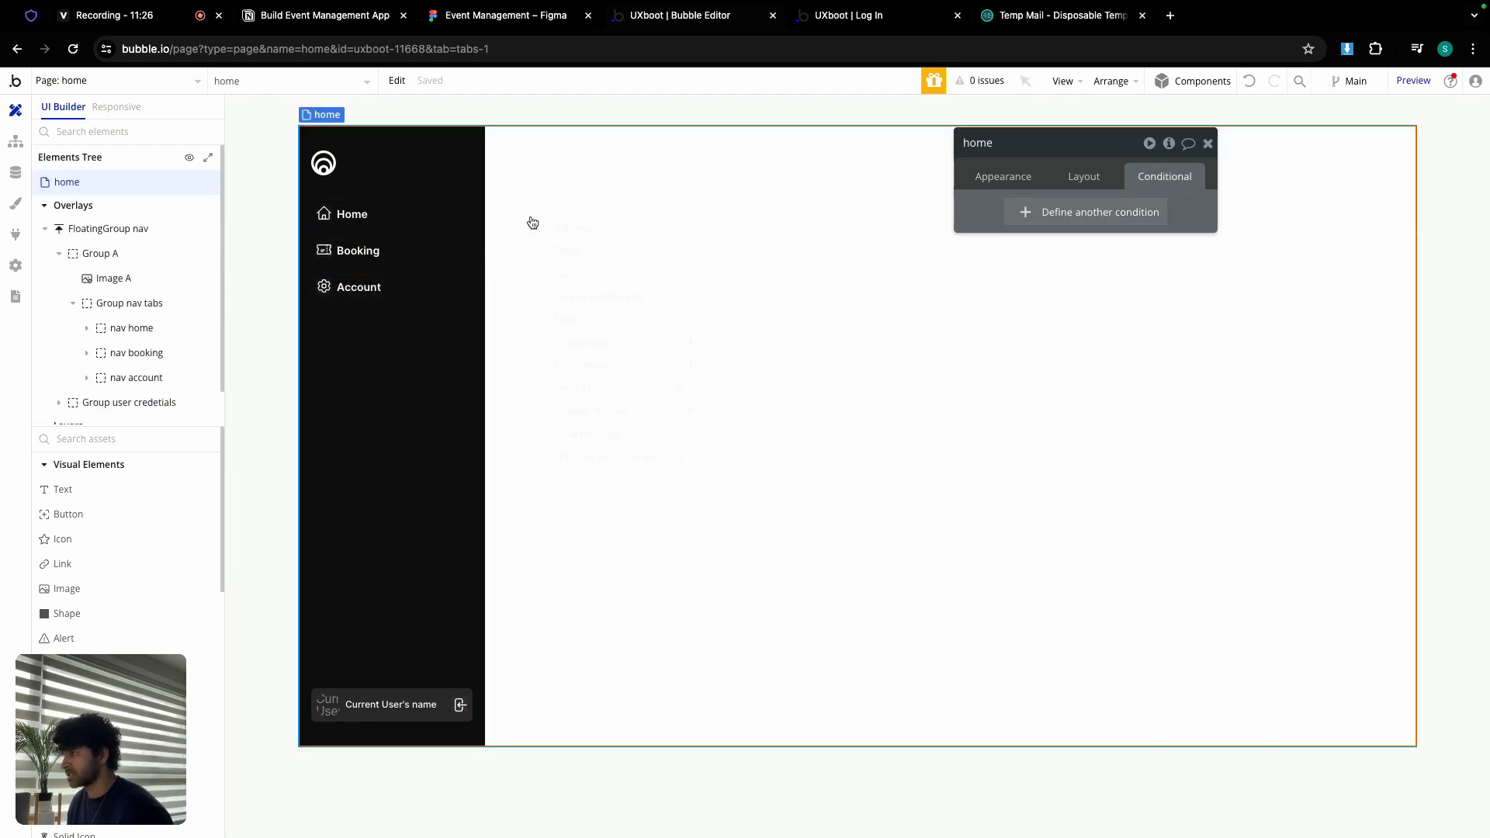
pyautogui.rightClick(530, 216)
pyautogui.click(611, 322)
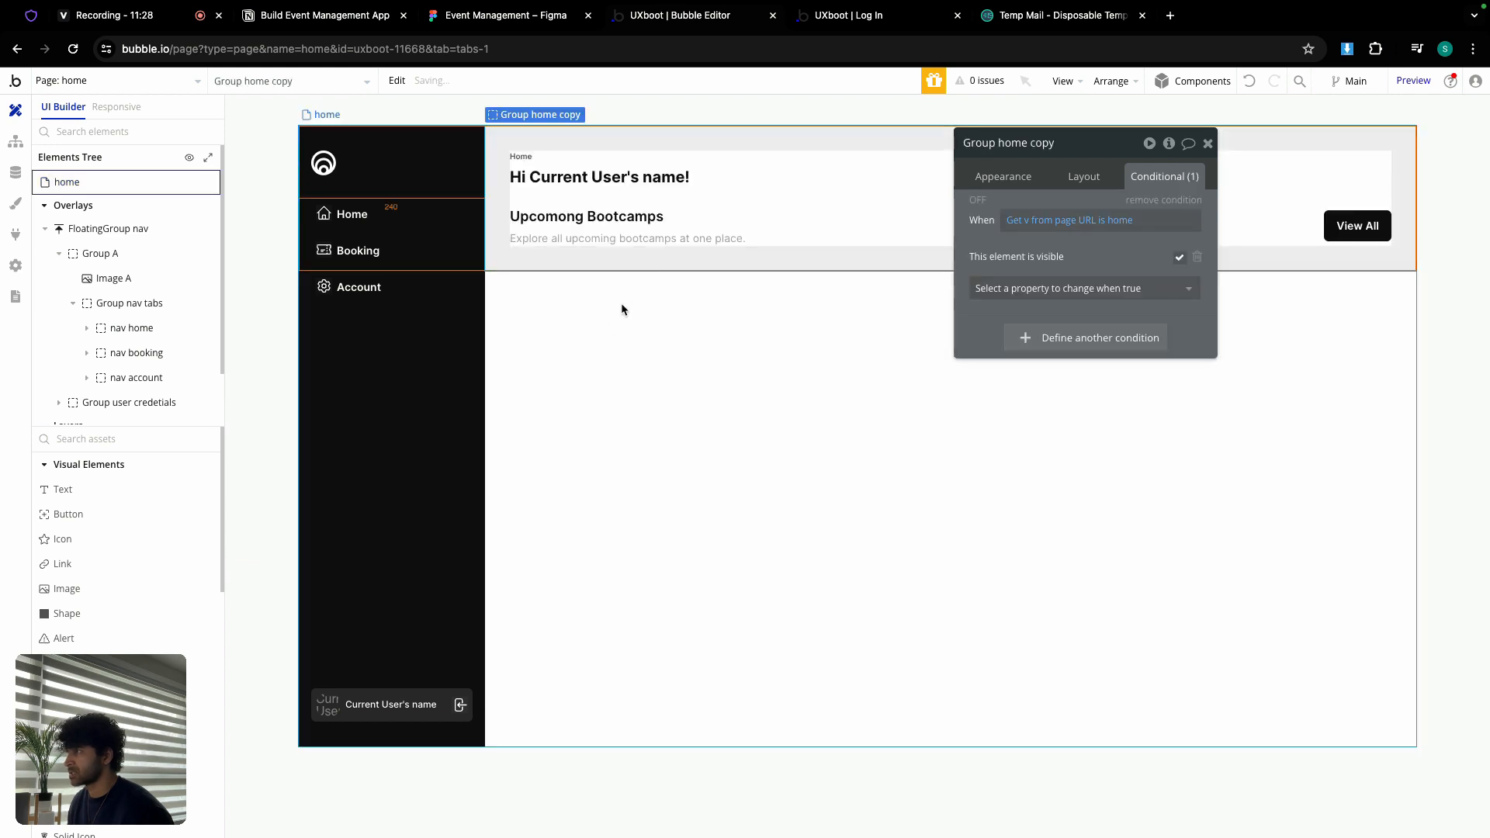
pyautogui.doubleClick(1049, 143)
pyautogui.press('BackSpace')
pyautogui.press('BackSpace')
pyautogui.press('BackSpace')
pyautogui.press('BackSpace')
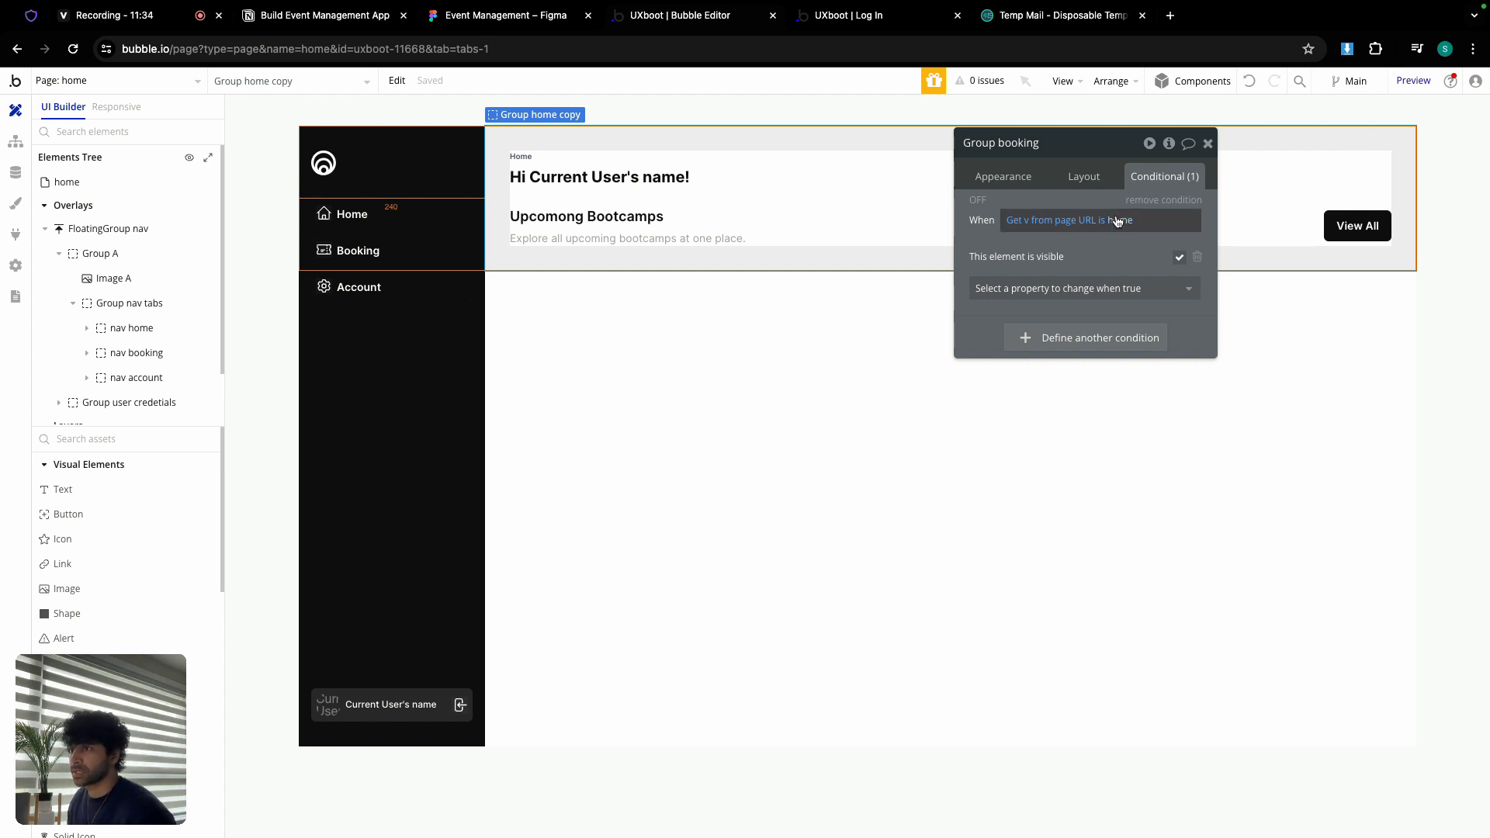
pyautogui.click(1142, 201)
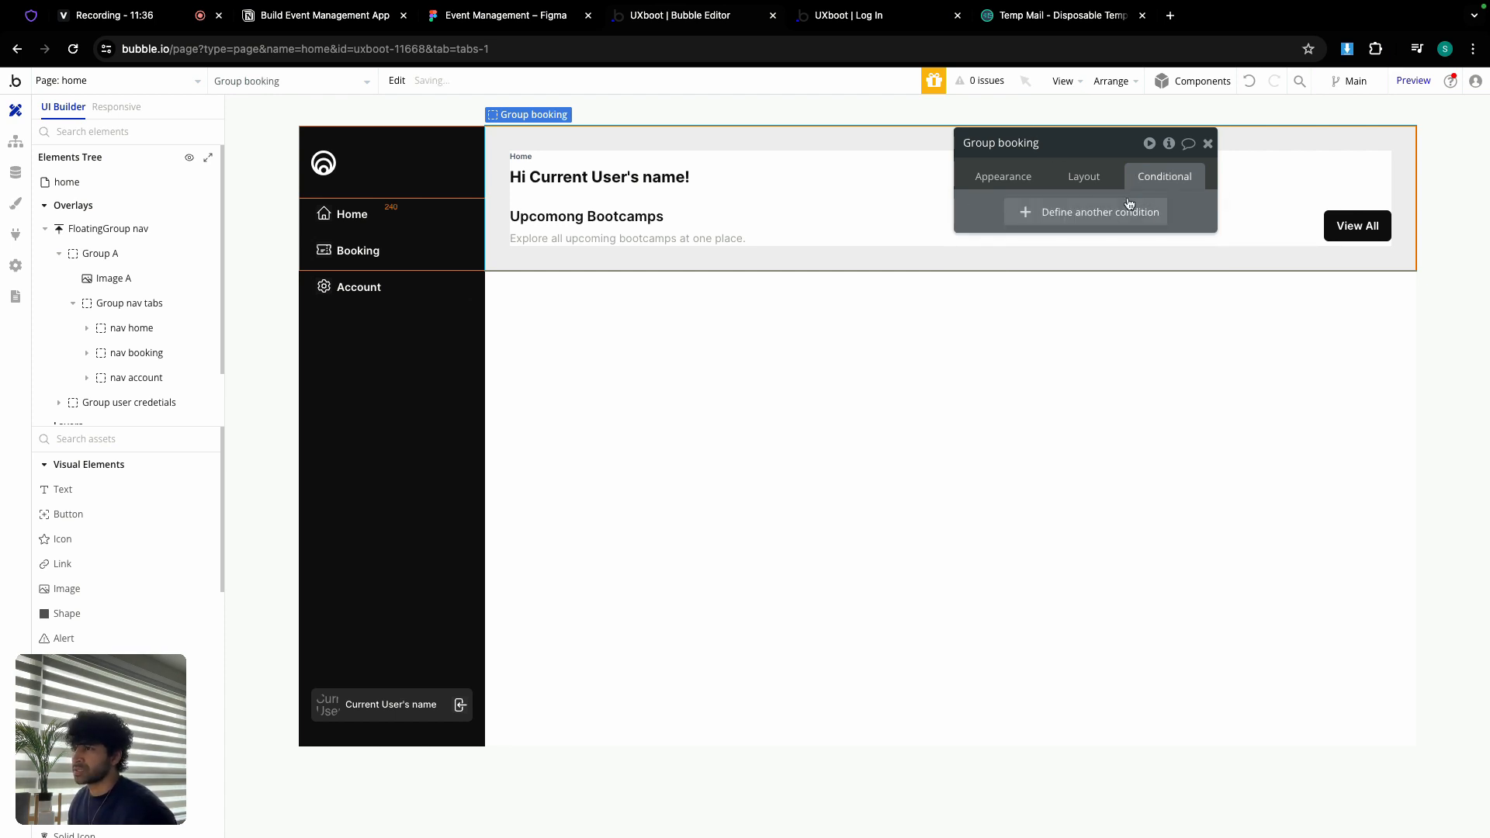
# Step: Make Group booking fill the page height and inspect its greeting and bootcamps headings
pyautogui.click(1060, 176)
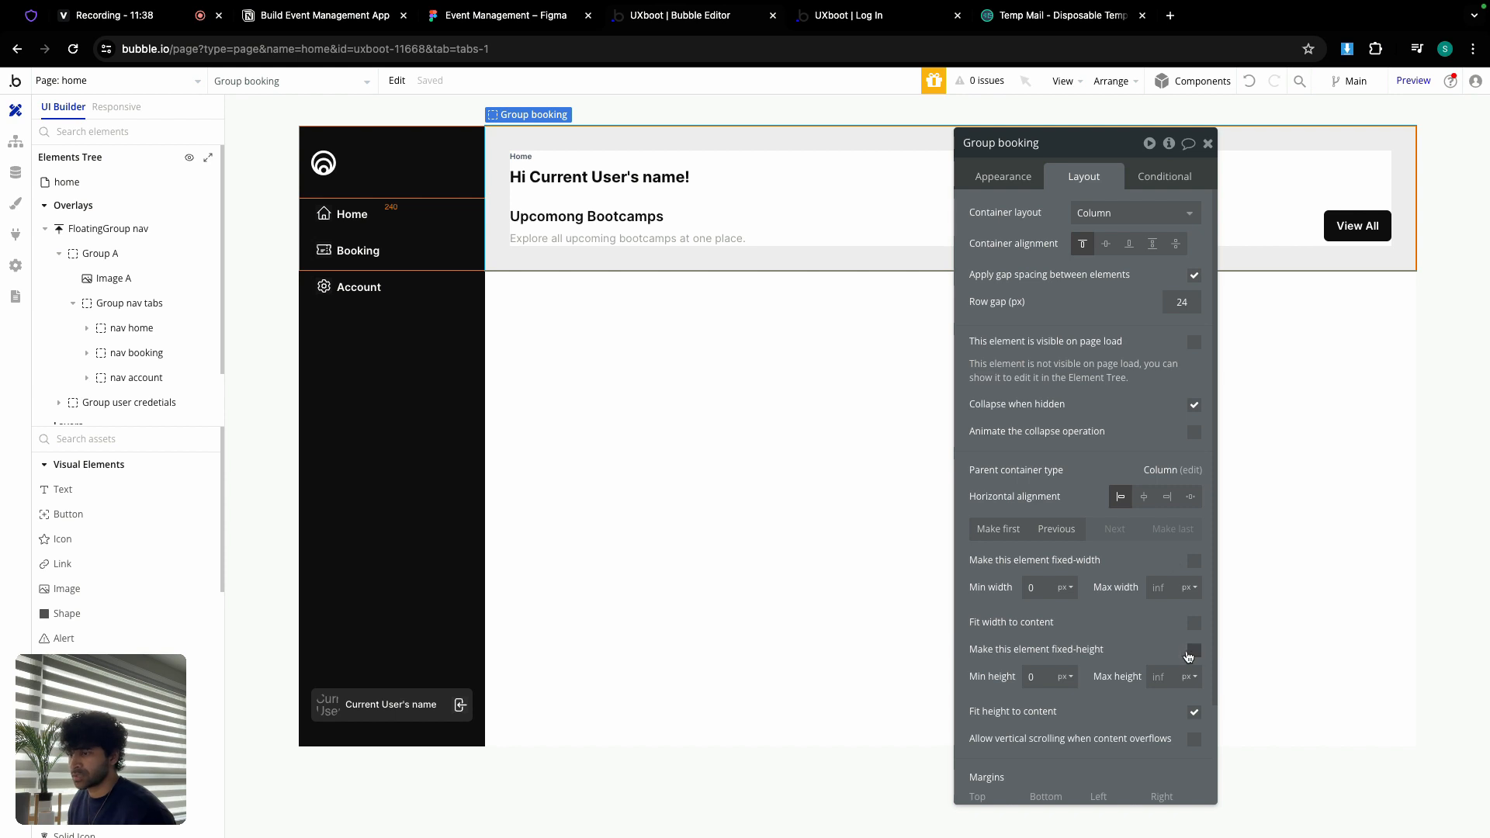
pyautogui.click(1194, 712)
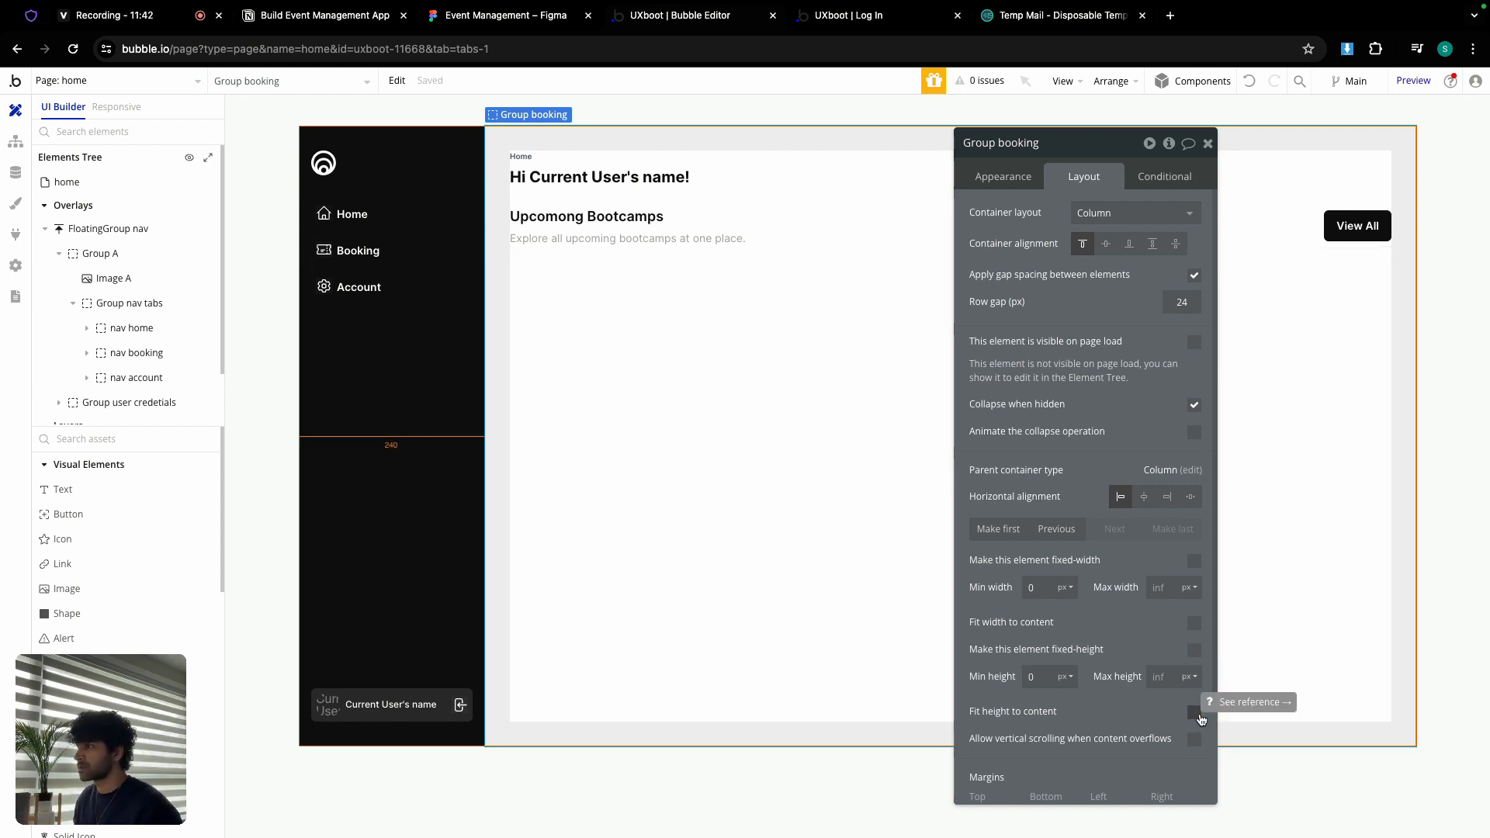
pyautogui.click(563, 178)
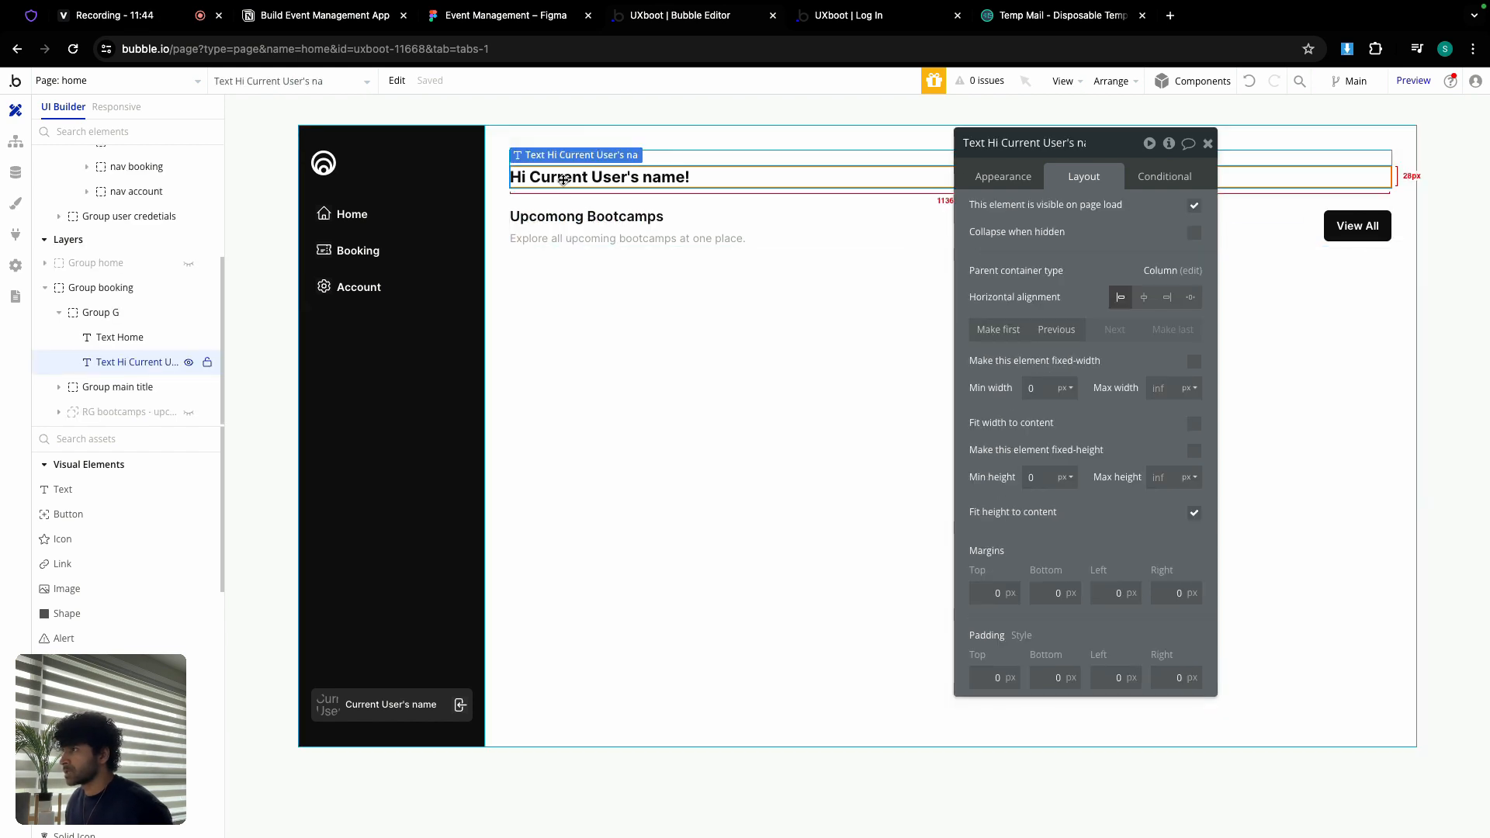
pyautogui.click(978, 177)
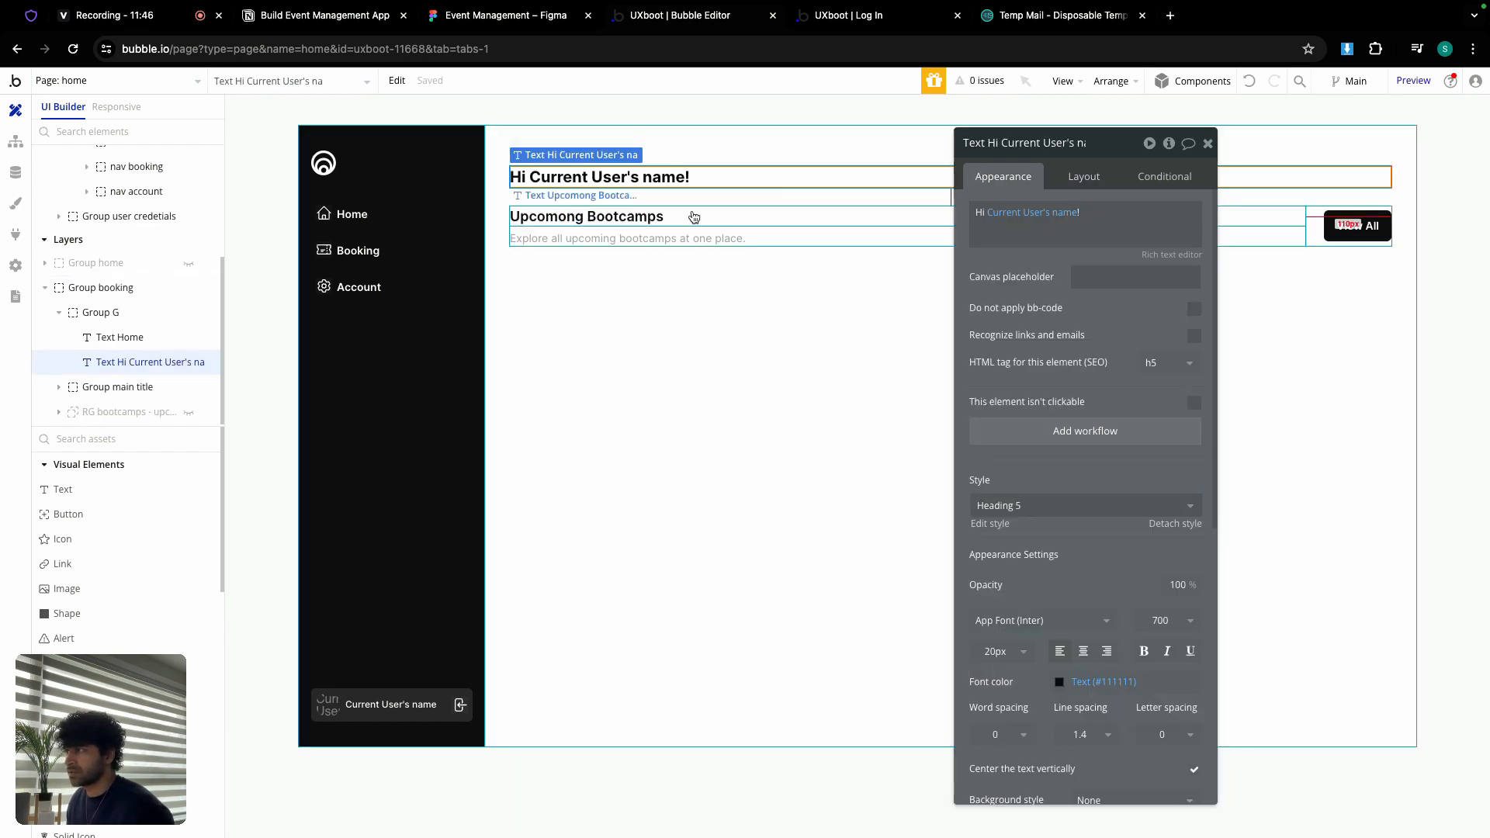
pyautogui.click(645, 224)
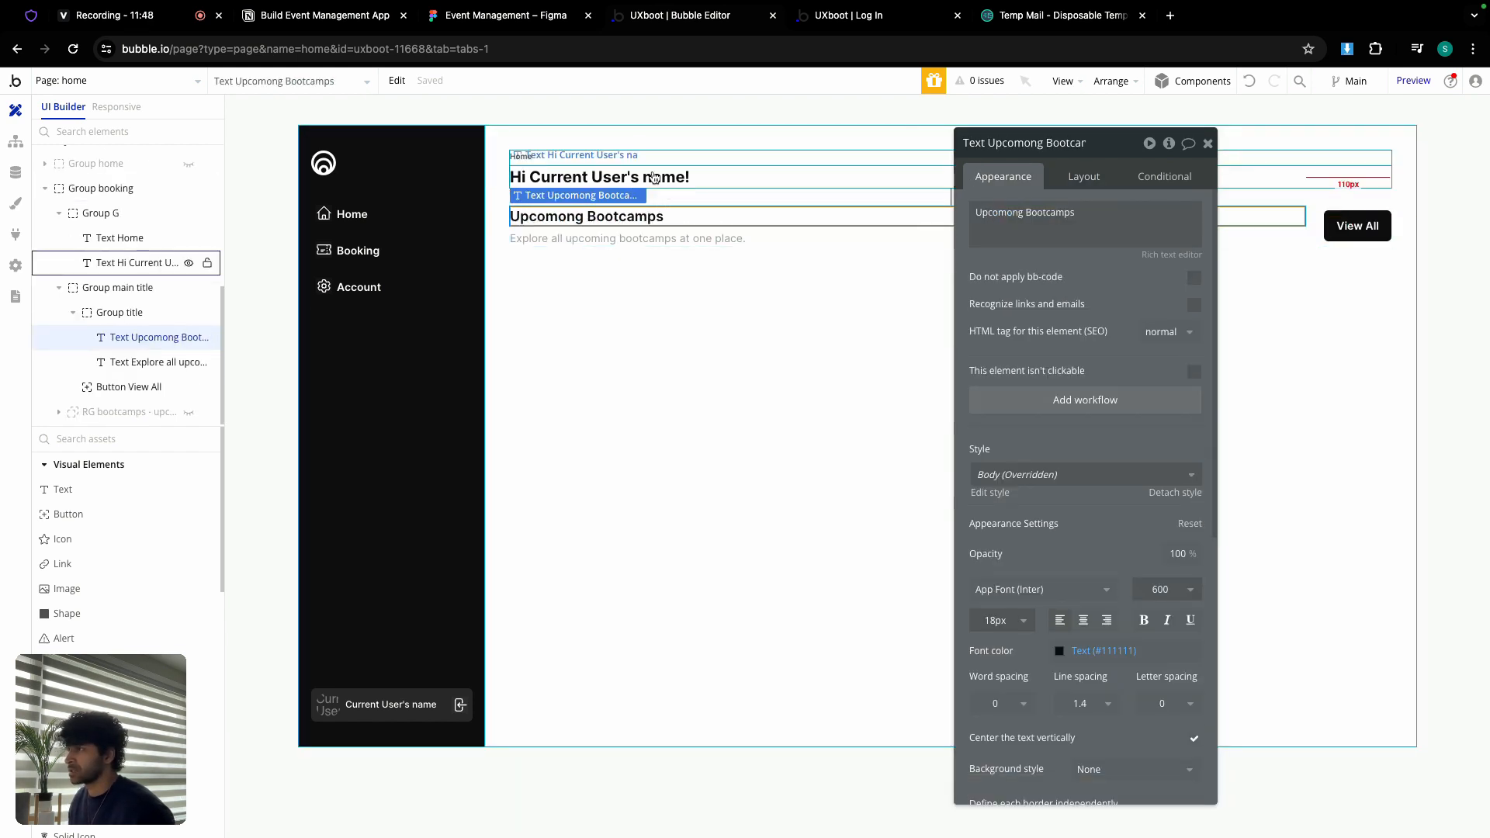
# Step: Paste the small Home label into the title group, placed above Upcomong Bootcamps
pyautogui.click(541, 155)
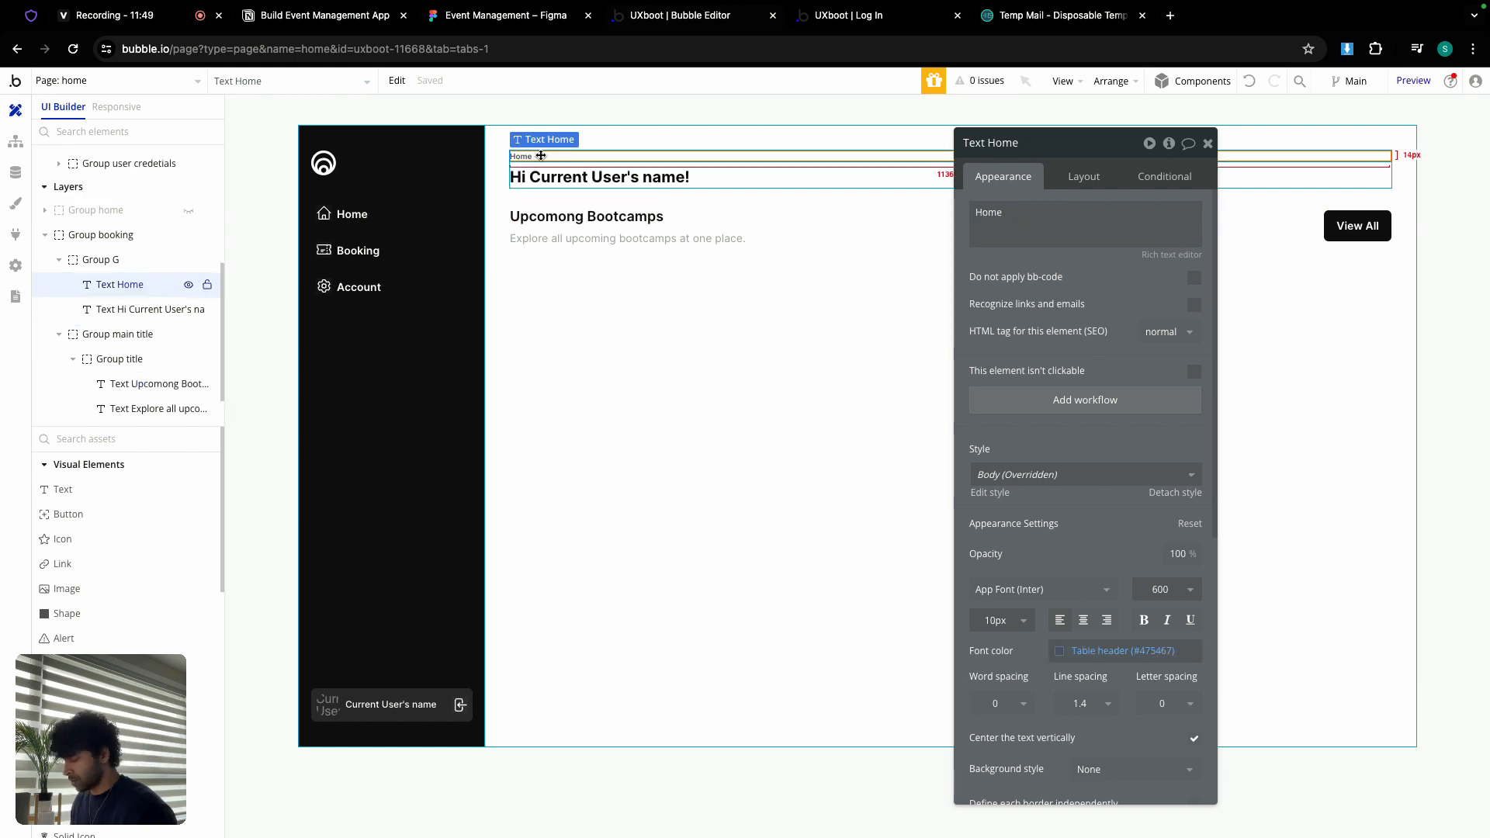
pyautogui.click(554, 225)
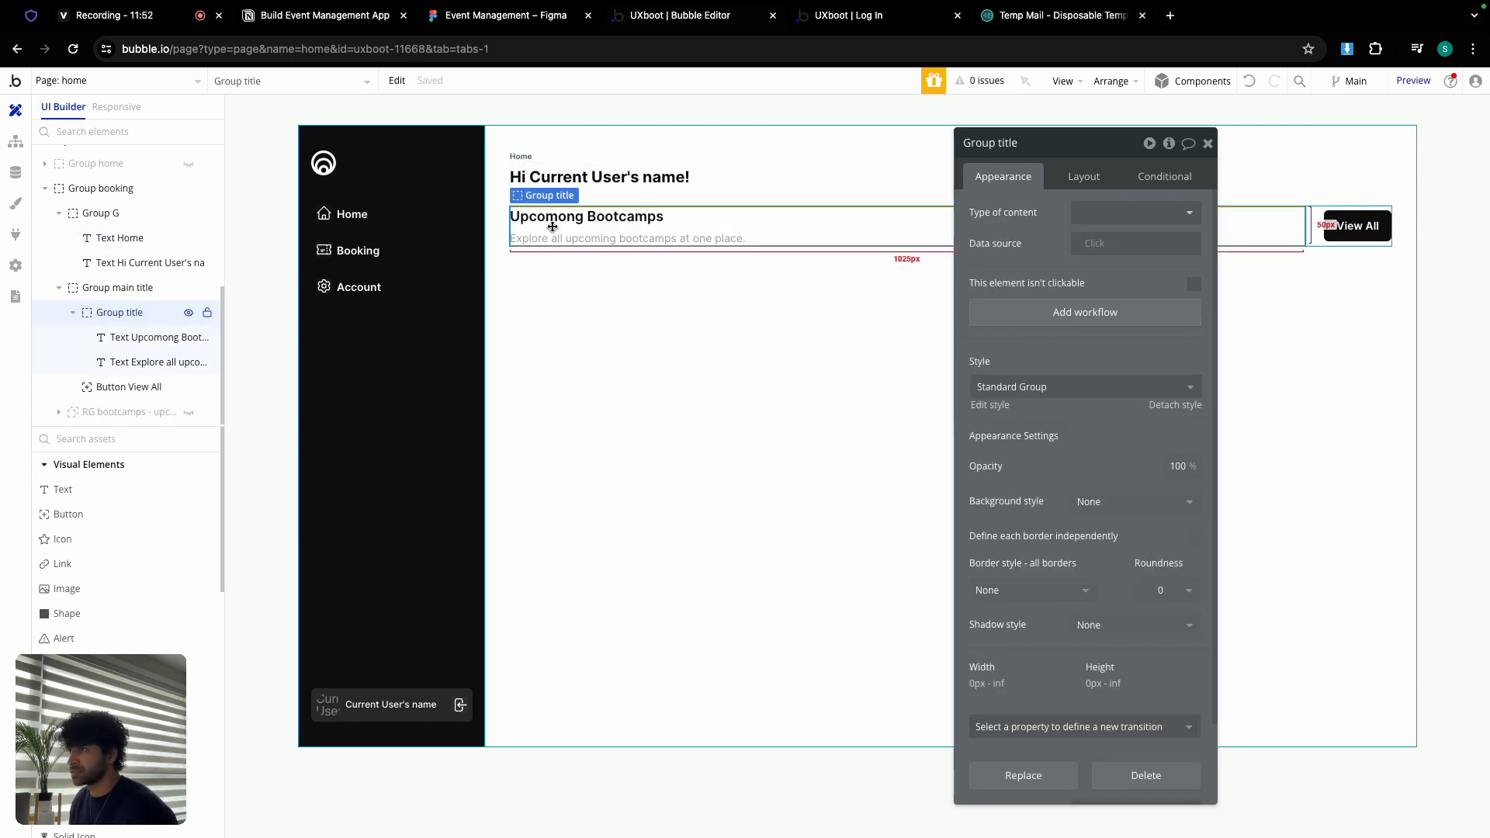
pyautogui.hotkey('ctrl', 'v')
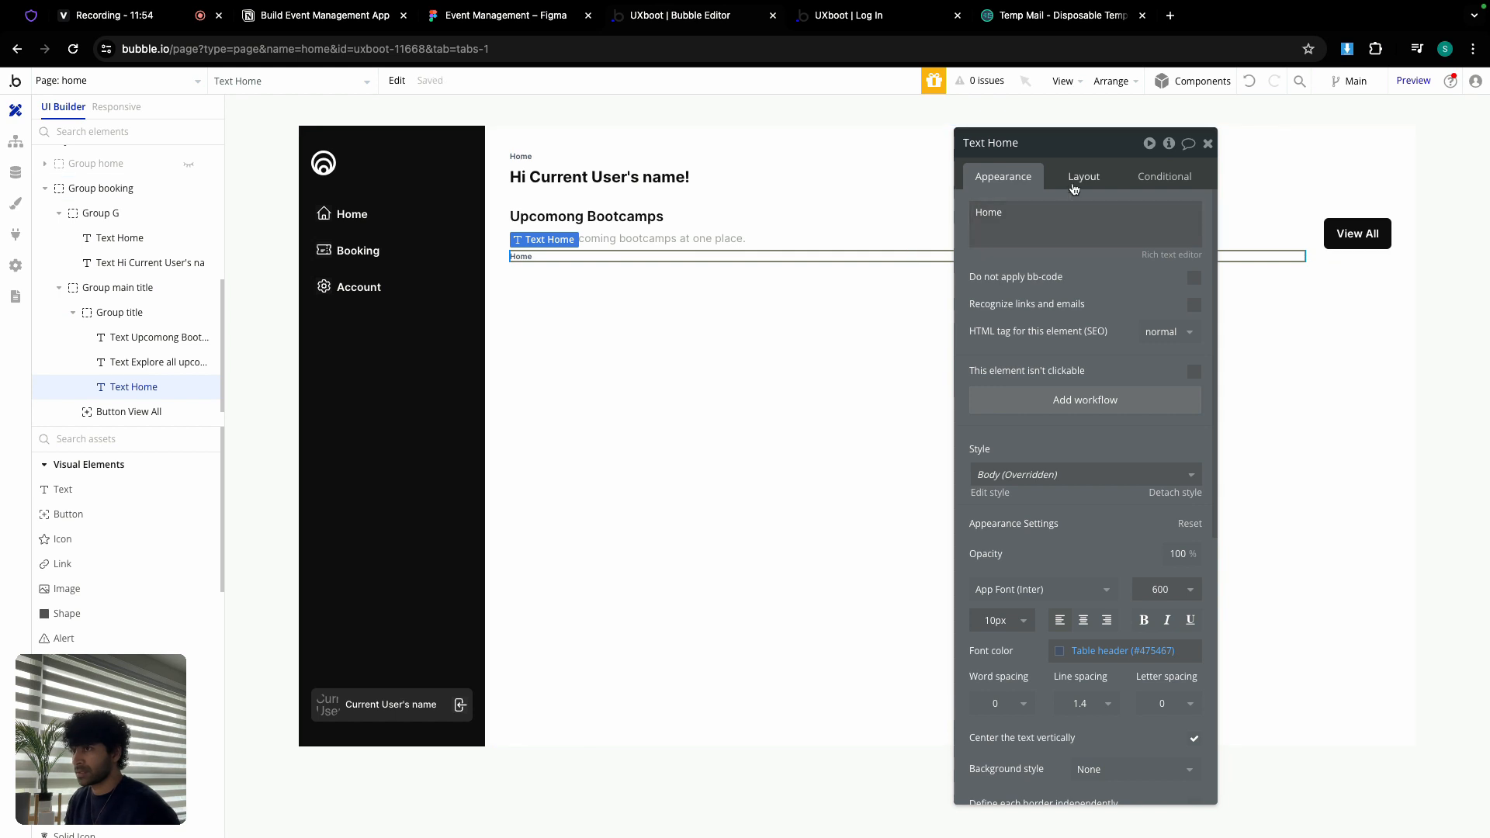
pyautogui.click(1019, 329)
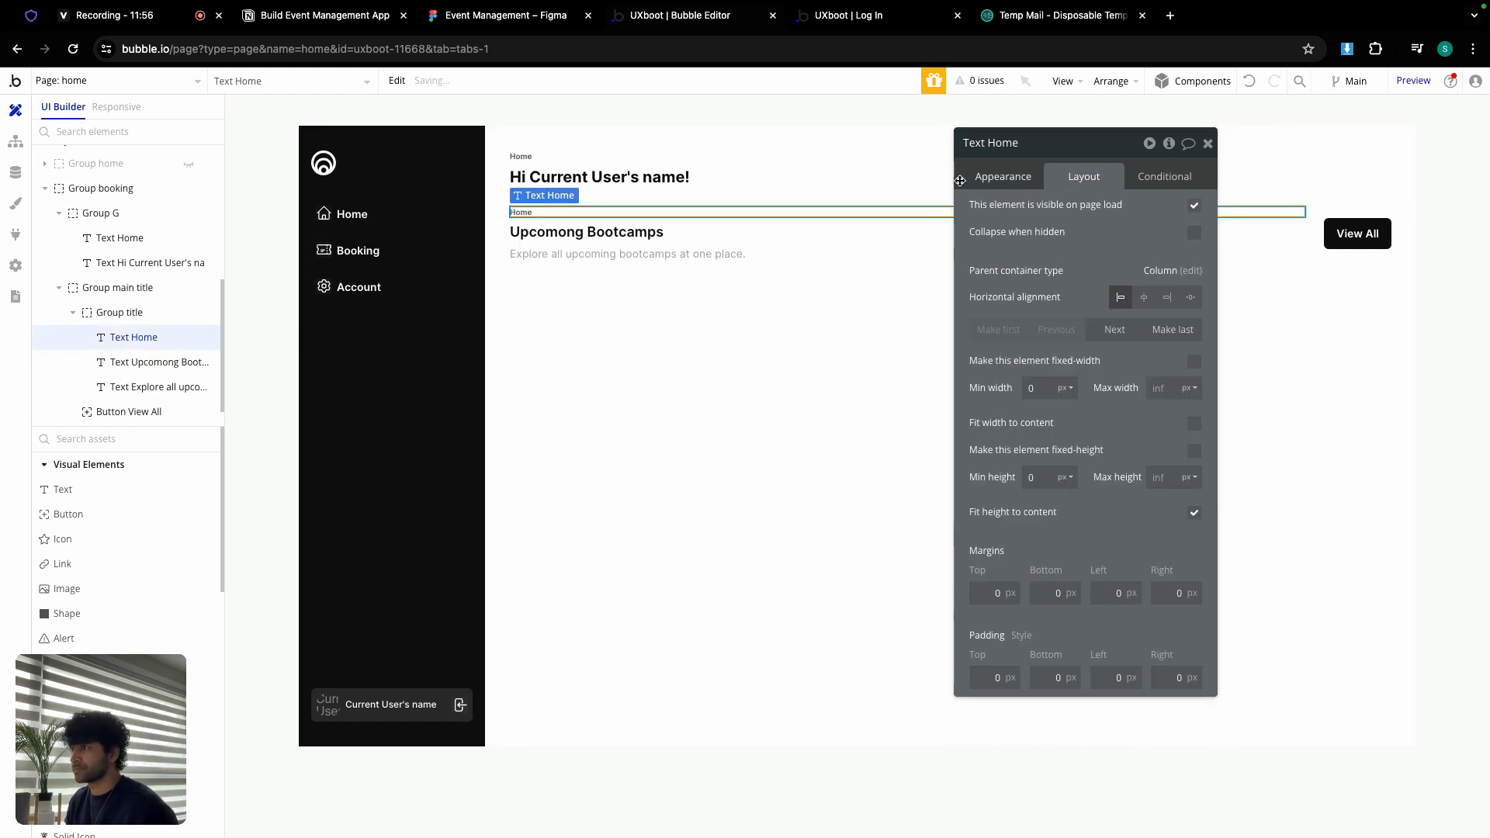
# Step: Delete the greeting group from Group booking
pyautogui.click(700, 167)
pyautogui.press('Delete')
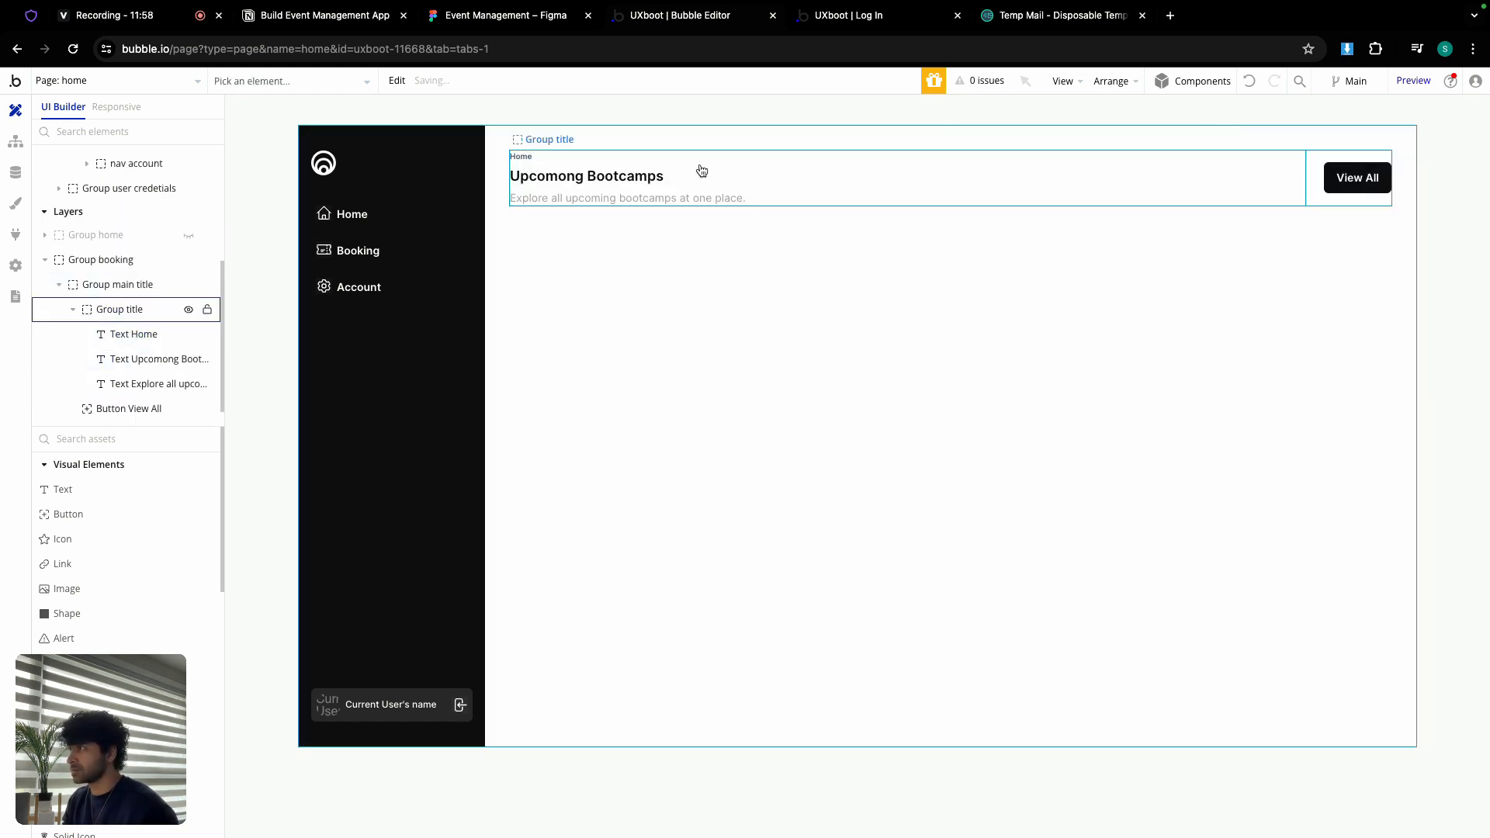
pyautogui.click(551, 157)
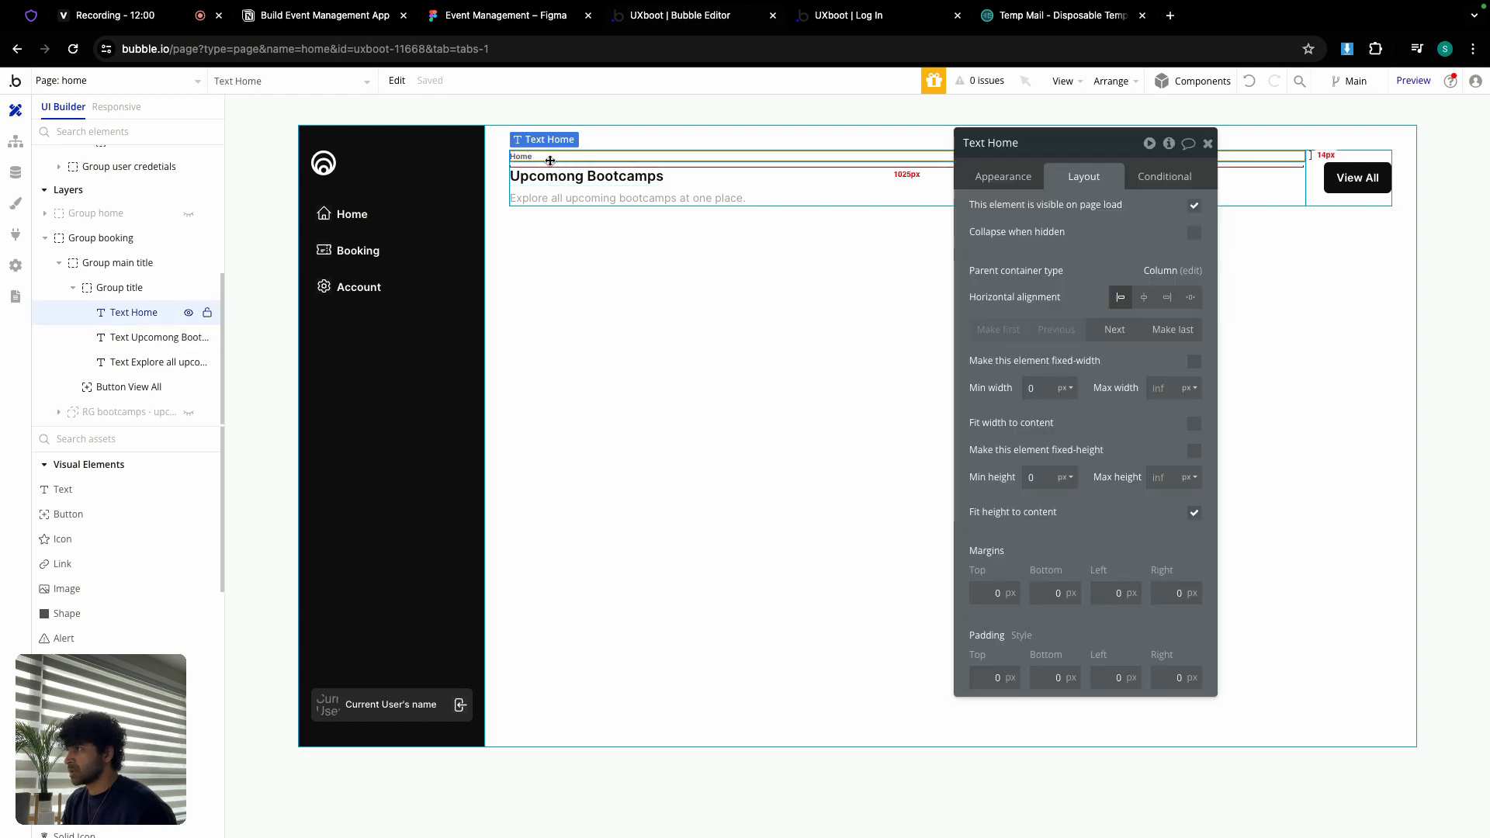
# Step: Change the small label's text from Home to Booking
pyautogui.moveTo(988, 143); pyautogui.dragTo(1020, 155)
pyautogui.click(1003, 176)
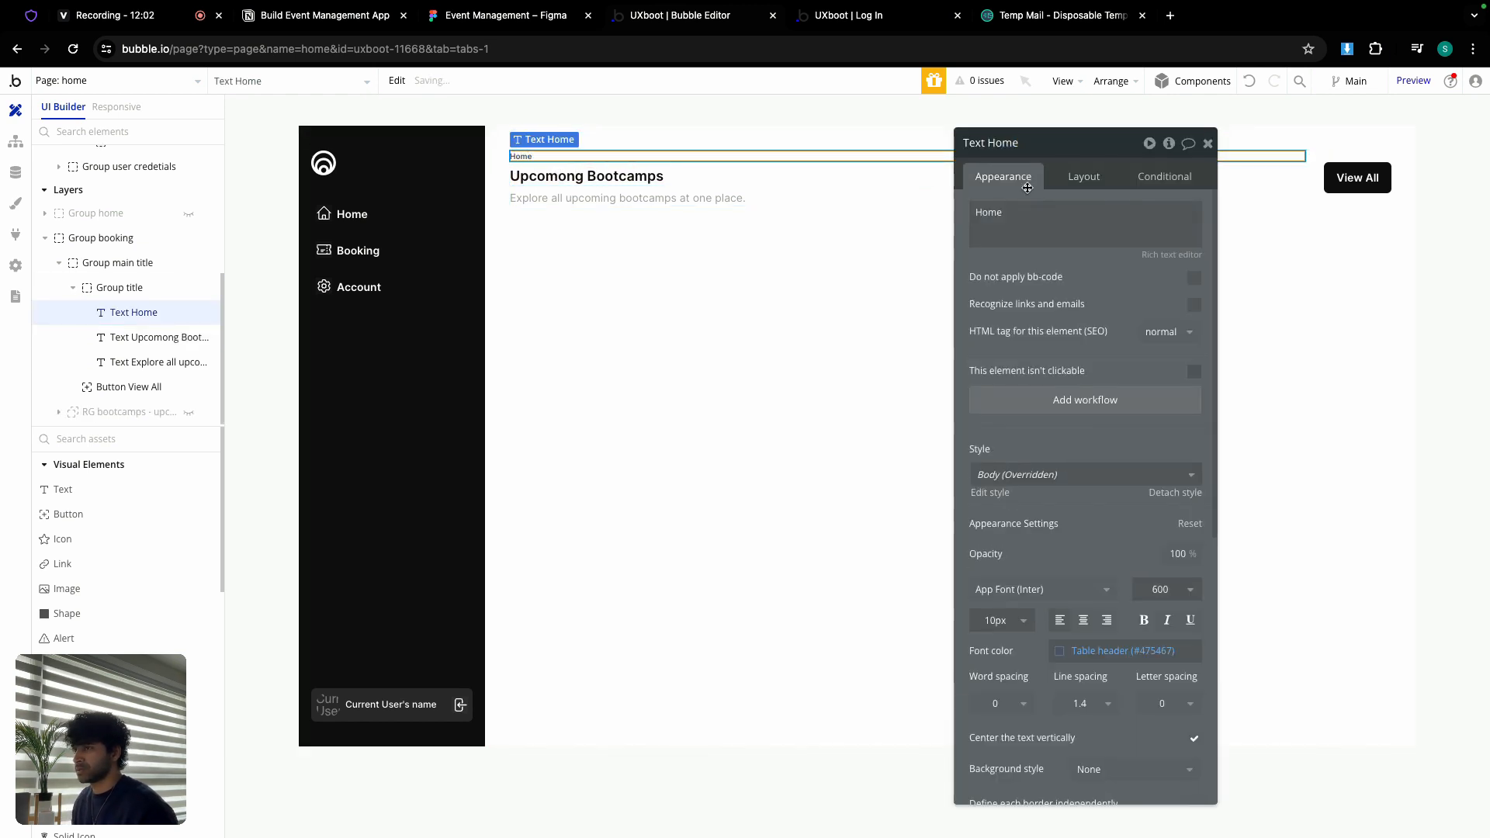
pyautogui.doubleClick(1027, 205)
pyautogui.write('Booking')
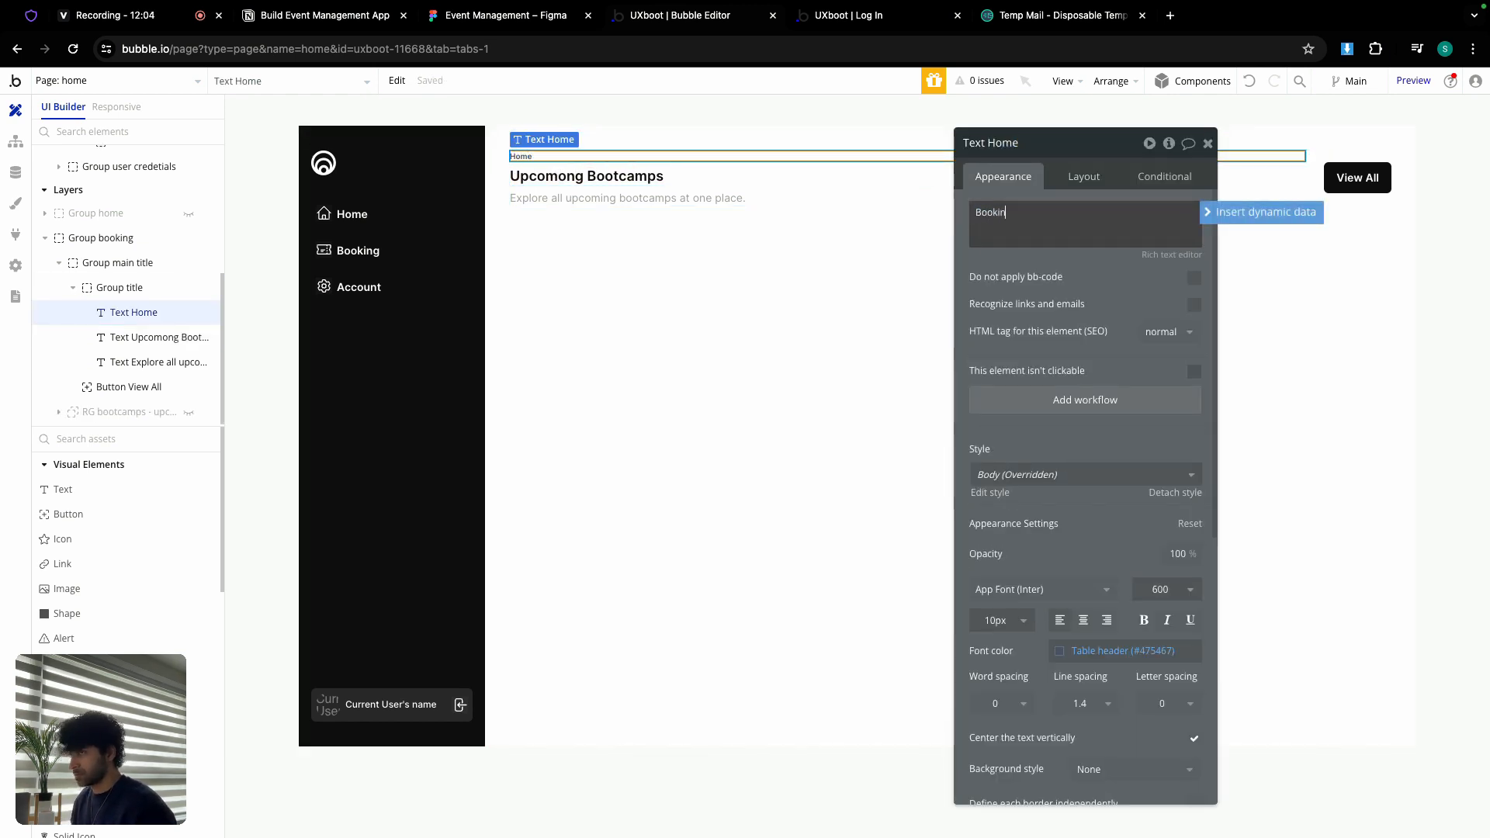
# Step: Rename the heading to My Bookings with font size 24 and weight 700
pyautogui.click(651, 172)
pyautogui.tripleClick(1097, 218)
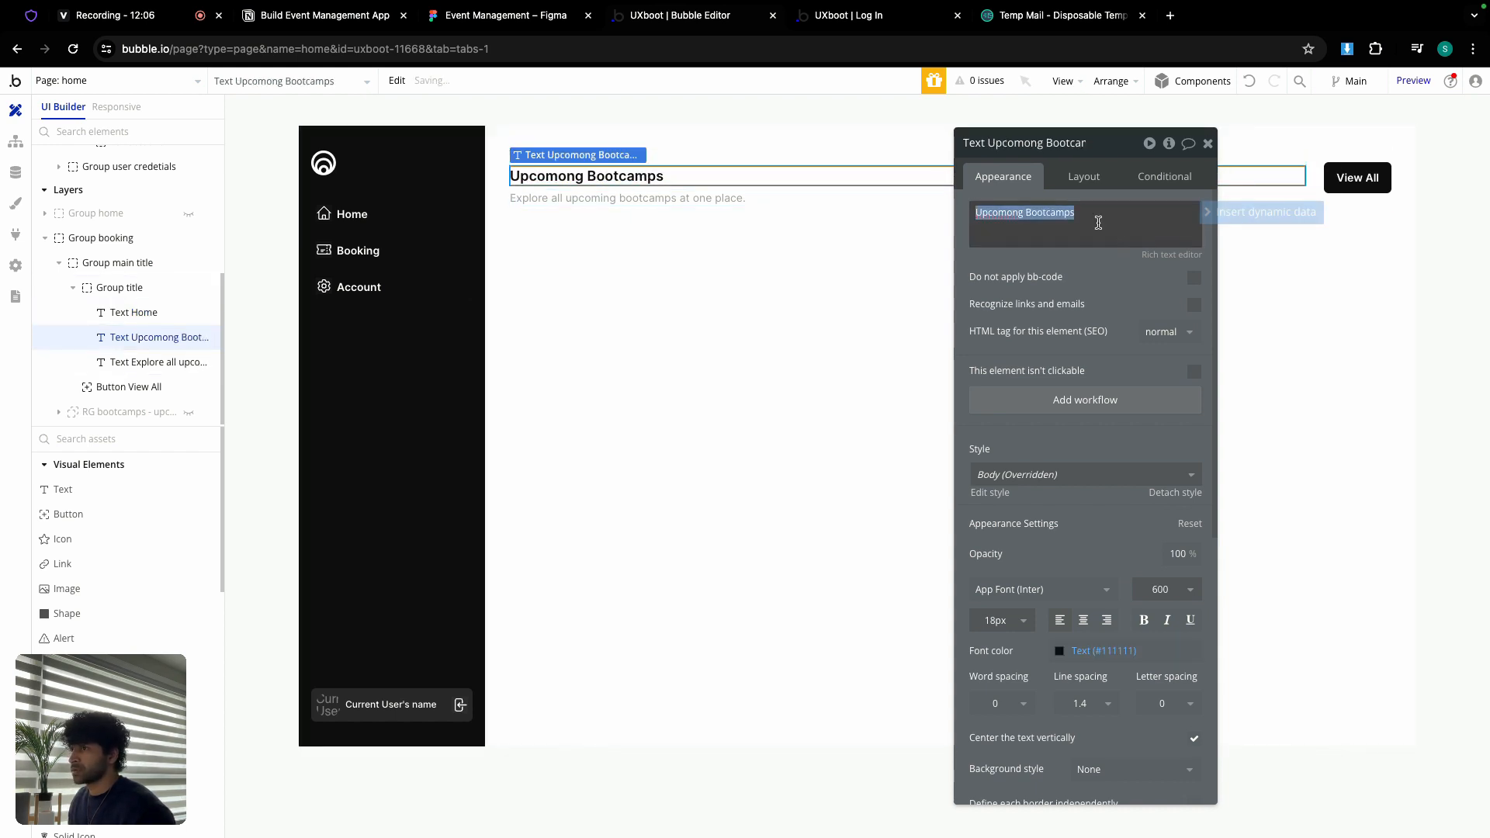
pyautogui.write('My Boo')
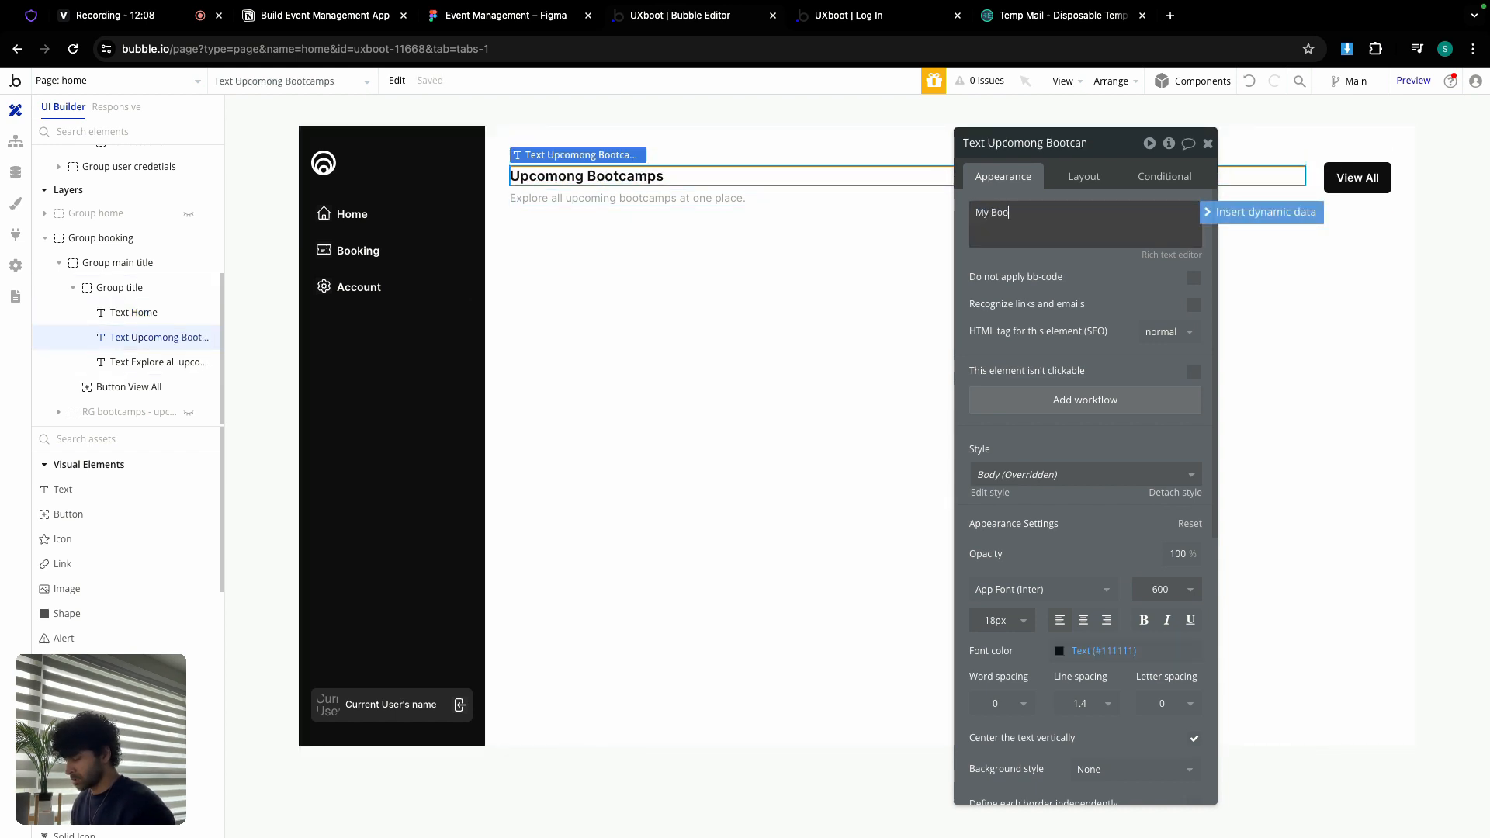
pyautogui.write('kings')
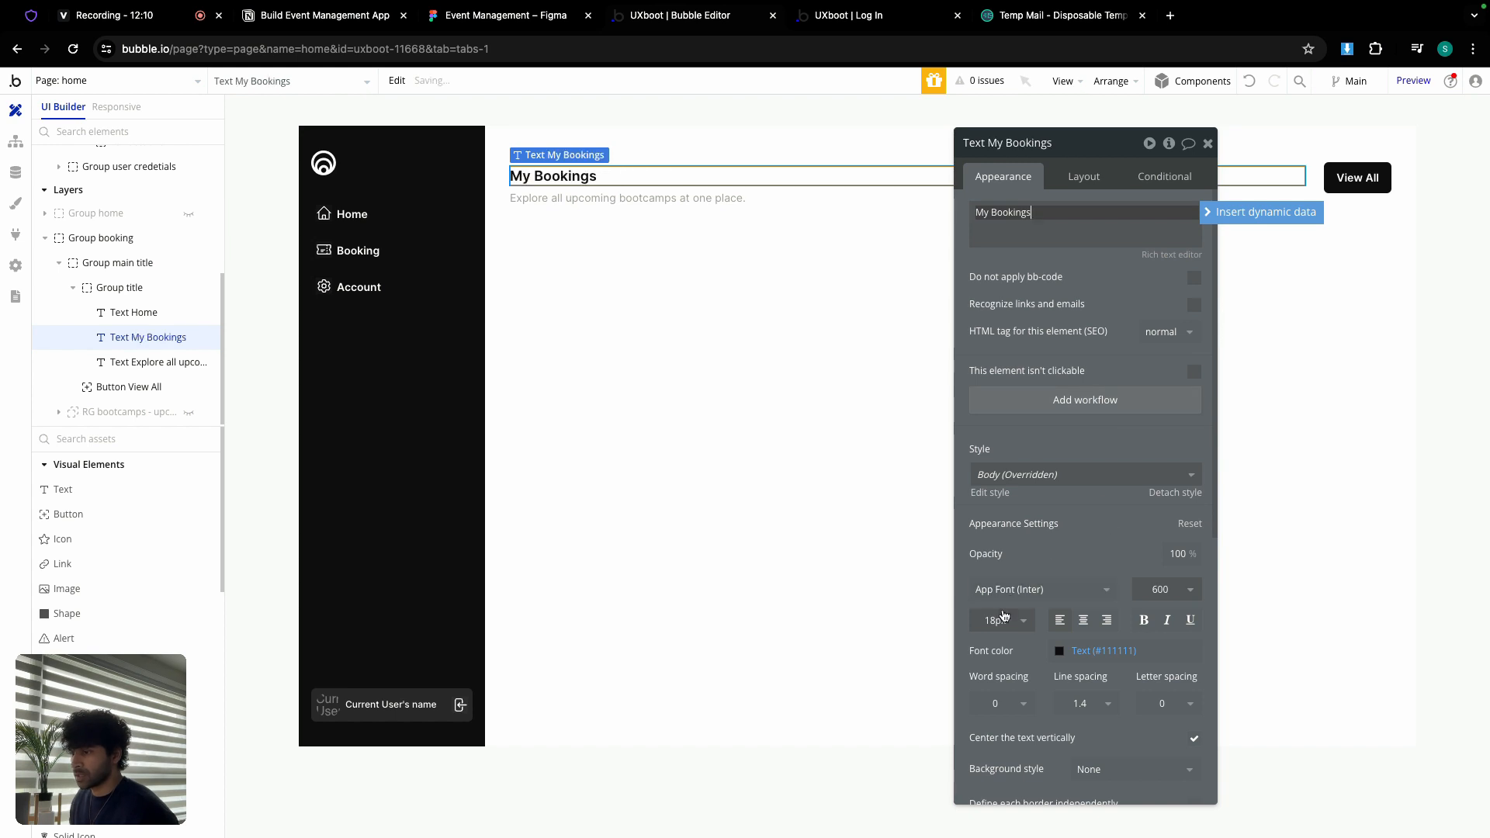
pyautogui.click(1001, 620)
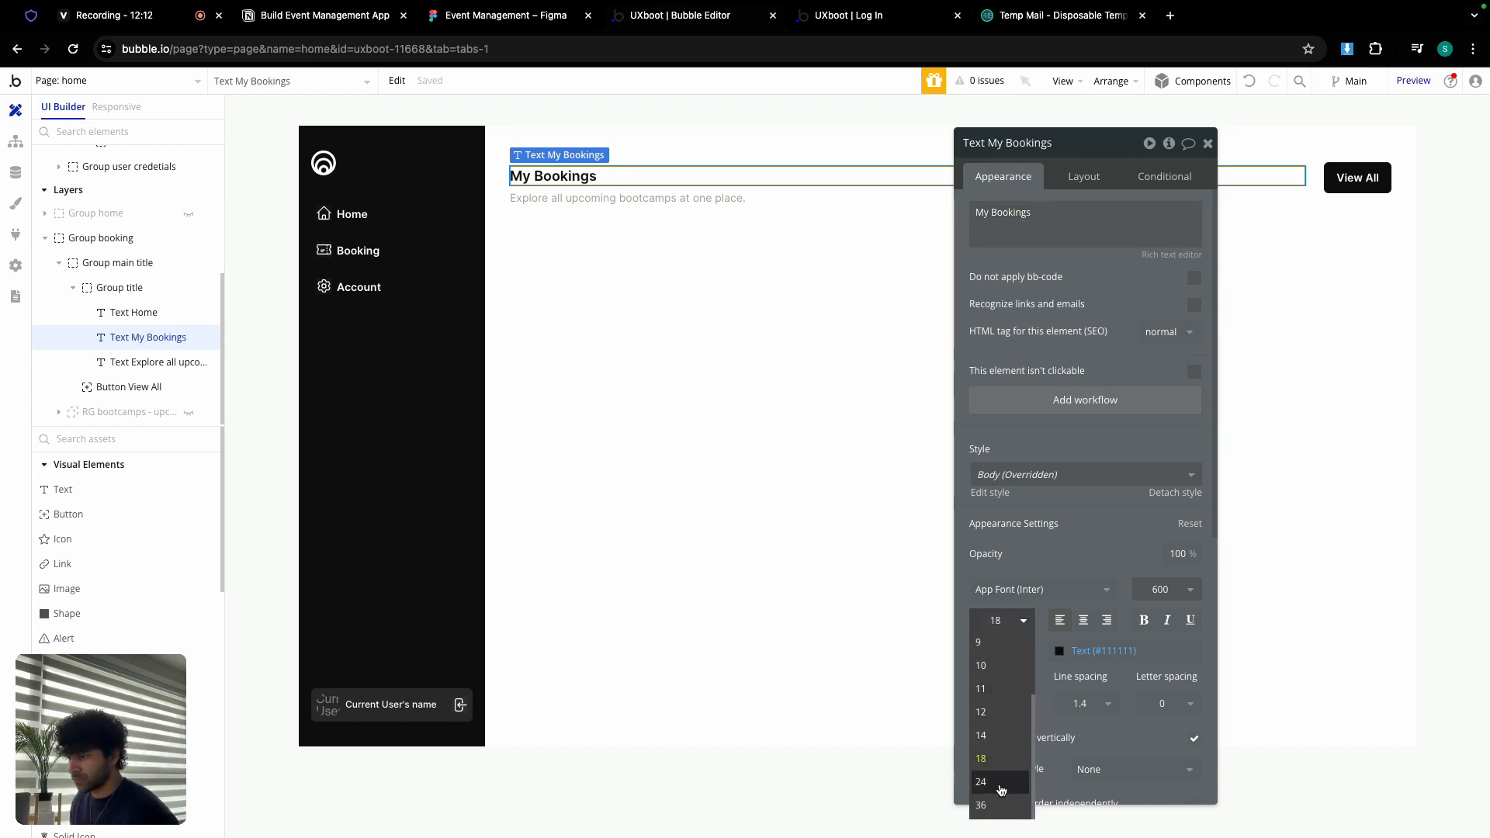
pyautogui.click(997, 784)
pyautogui.click(1160, 589)
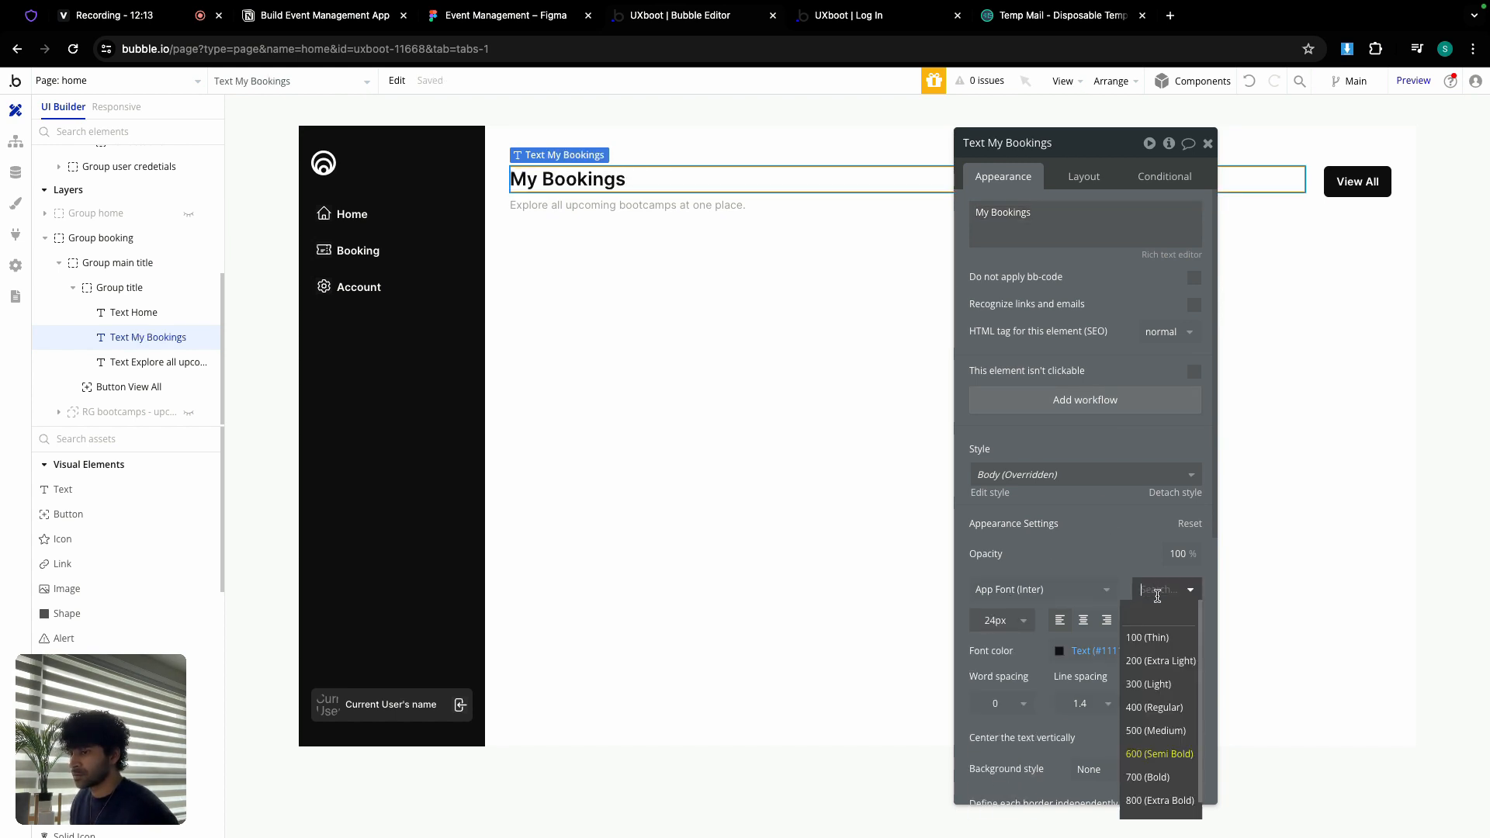
pyautogui.click(1161, 776)
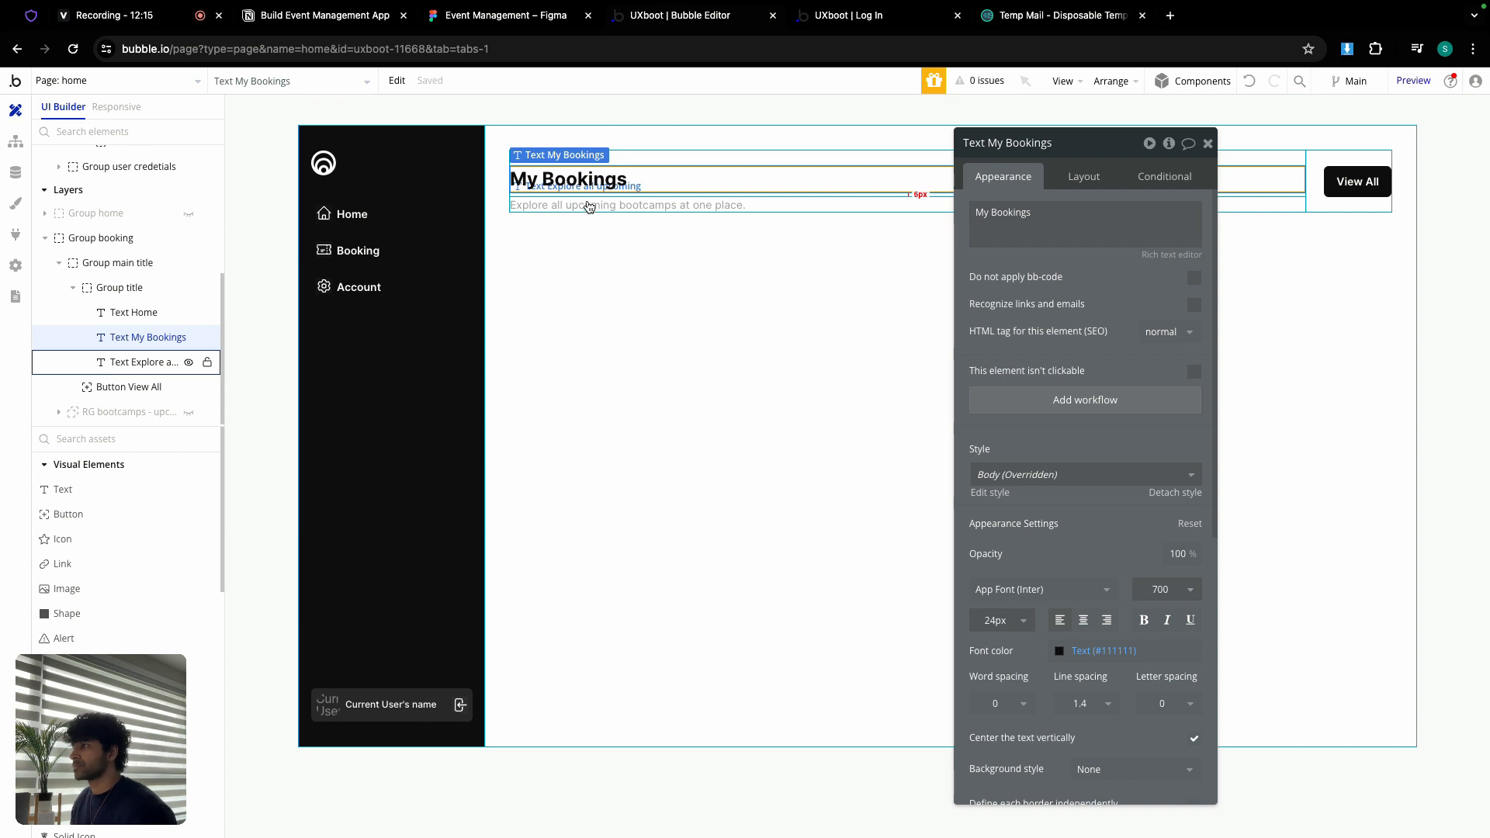
# Step: Copy the My Bookings subtitle text from the Figma design
pyautogui.click(506, 15)
pyautogui.hscroll(4, 475, 291)
pyautogui.hscroll(10, 474, 290)
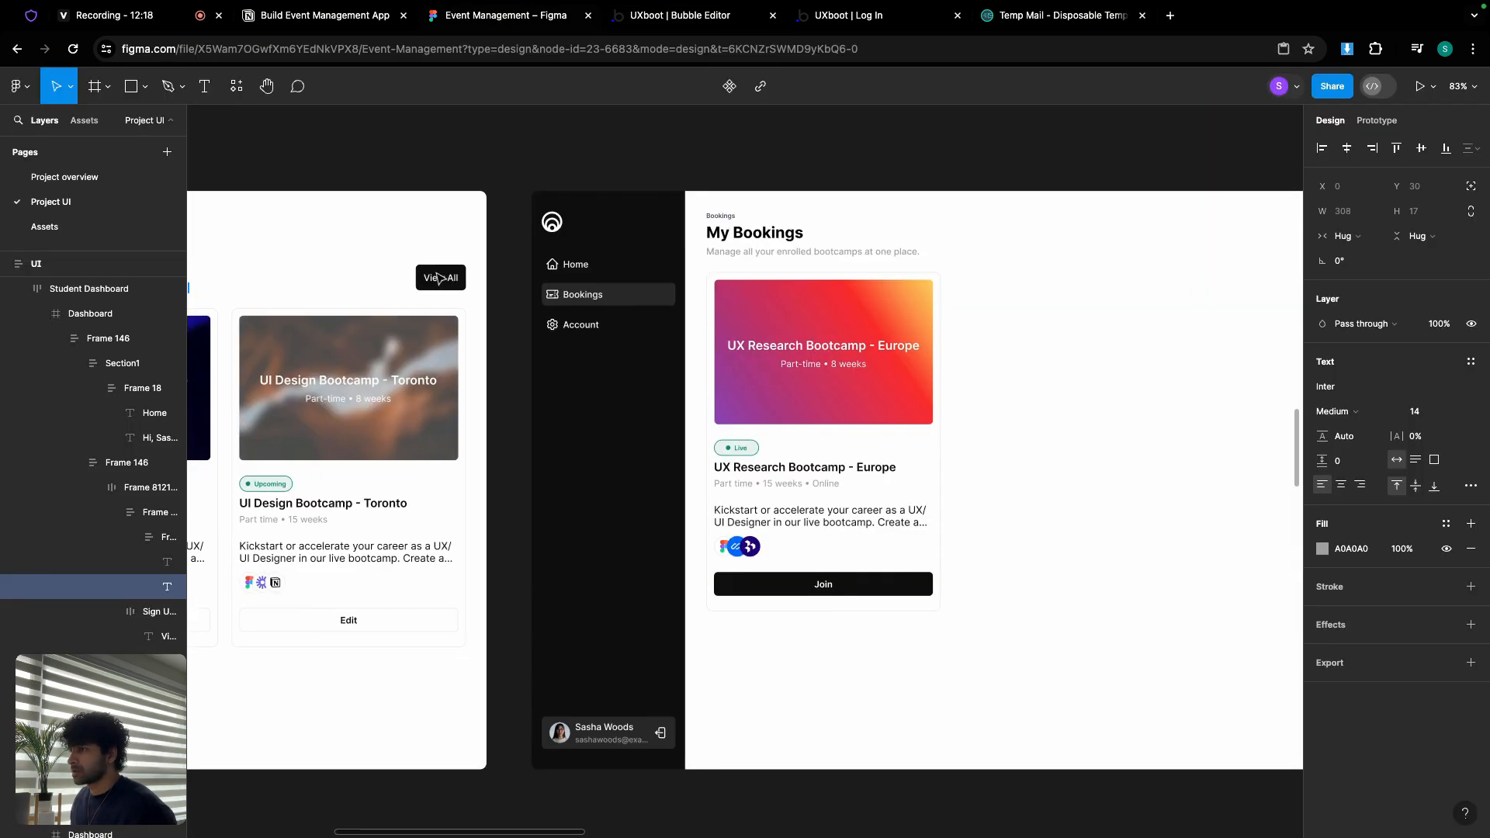
pyautogui.scroll(5, 638, 245)
pyautogui.doubleClick(639, 246)
pyautogui.hotkey('ctrl', 'c')
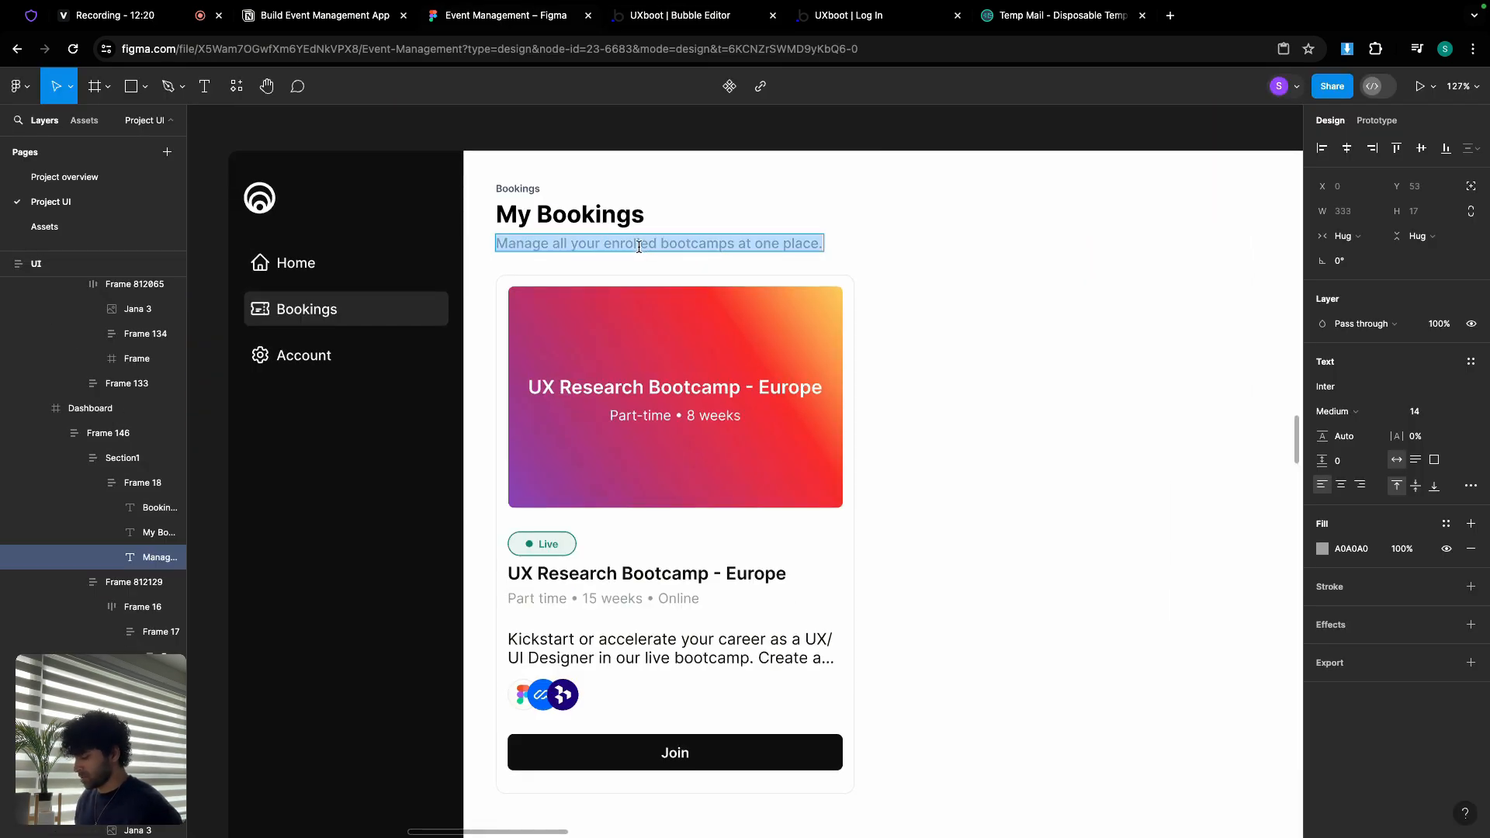
pyautogui.click(692, 17)
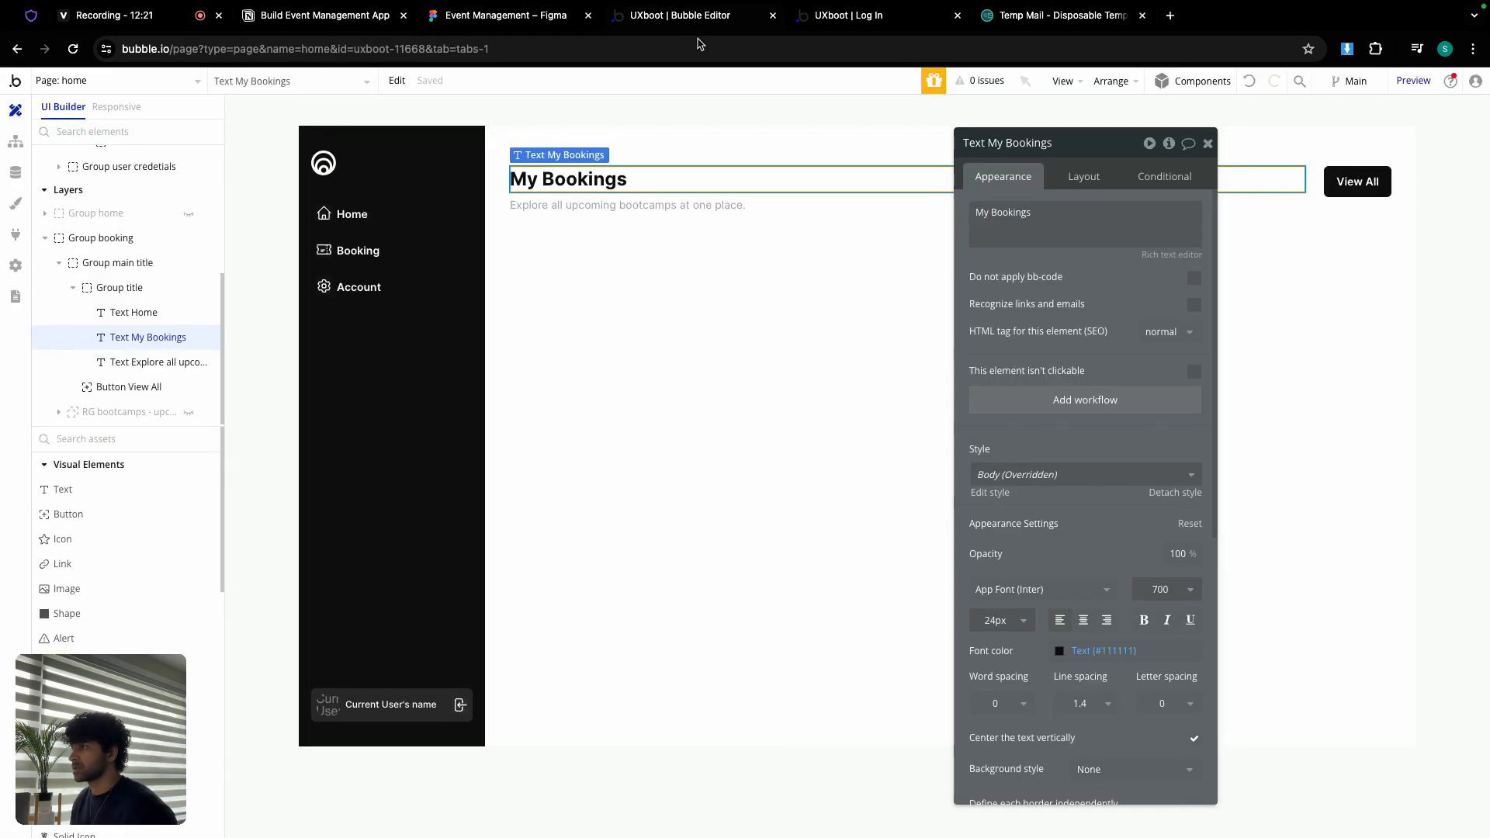
# Step: Replace the subtitle with 'Manage all your enrolled bootcamps at one place.'
pyautogui.click(782, 205)
pyautogui.click(1009, 225)
pyautogui.hotkey('ctrl', 'a')
pyautogui.hotkey('ctrl', 'v')
pyautogui.click(1003, 264)
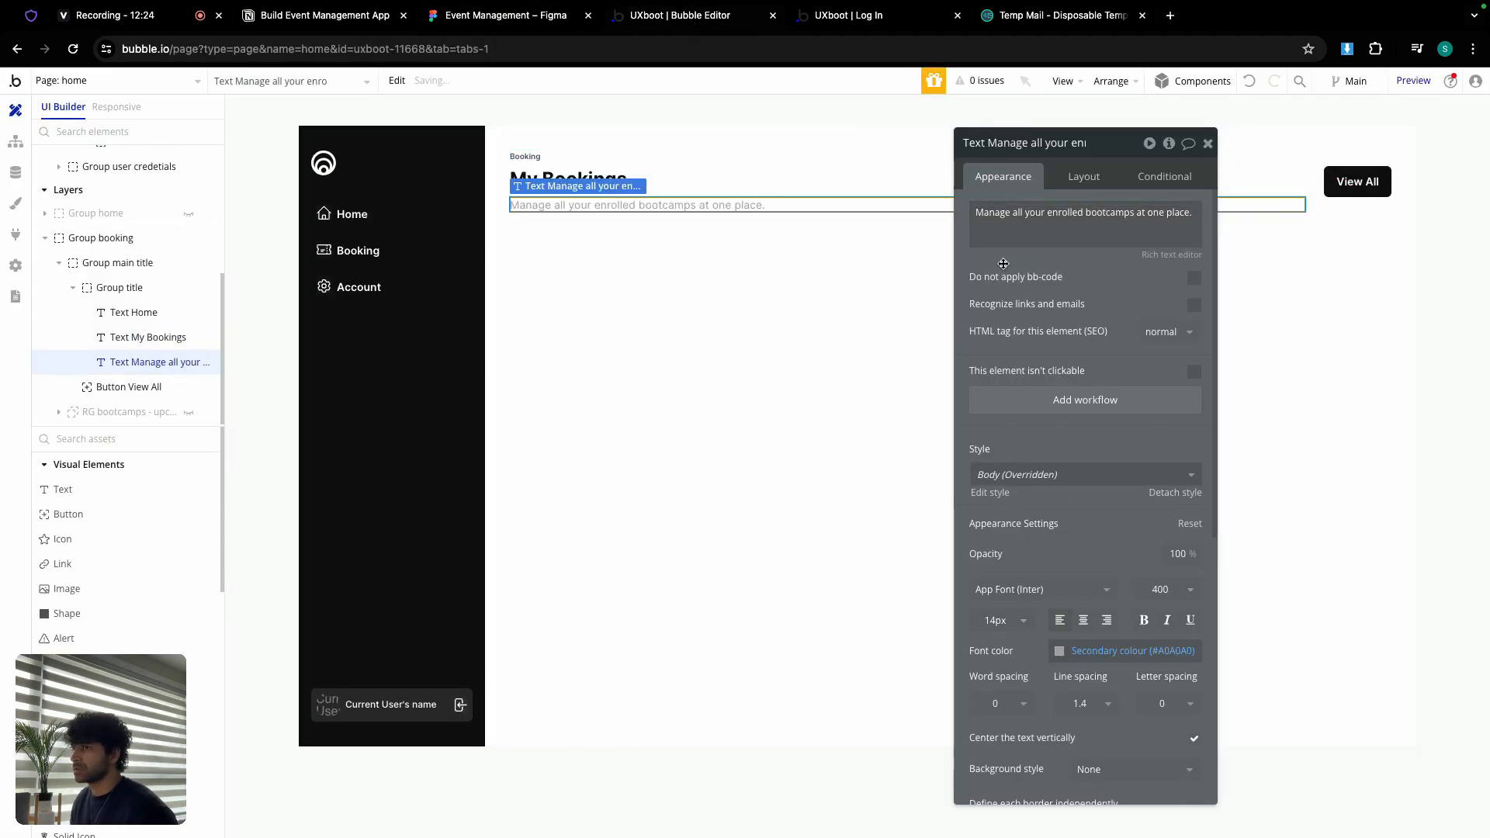
# Step: Paste a copy of the title group into Group booking and delete the main title group with View All
pyautogui.click(1277, 192)
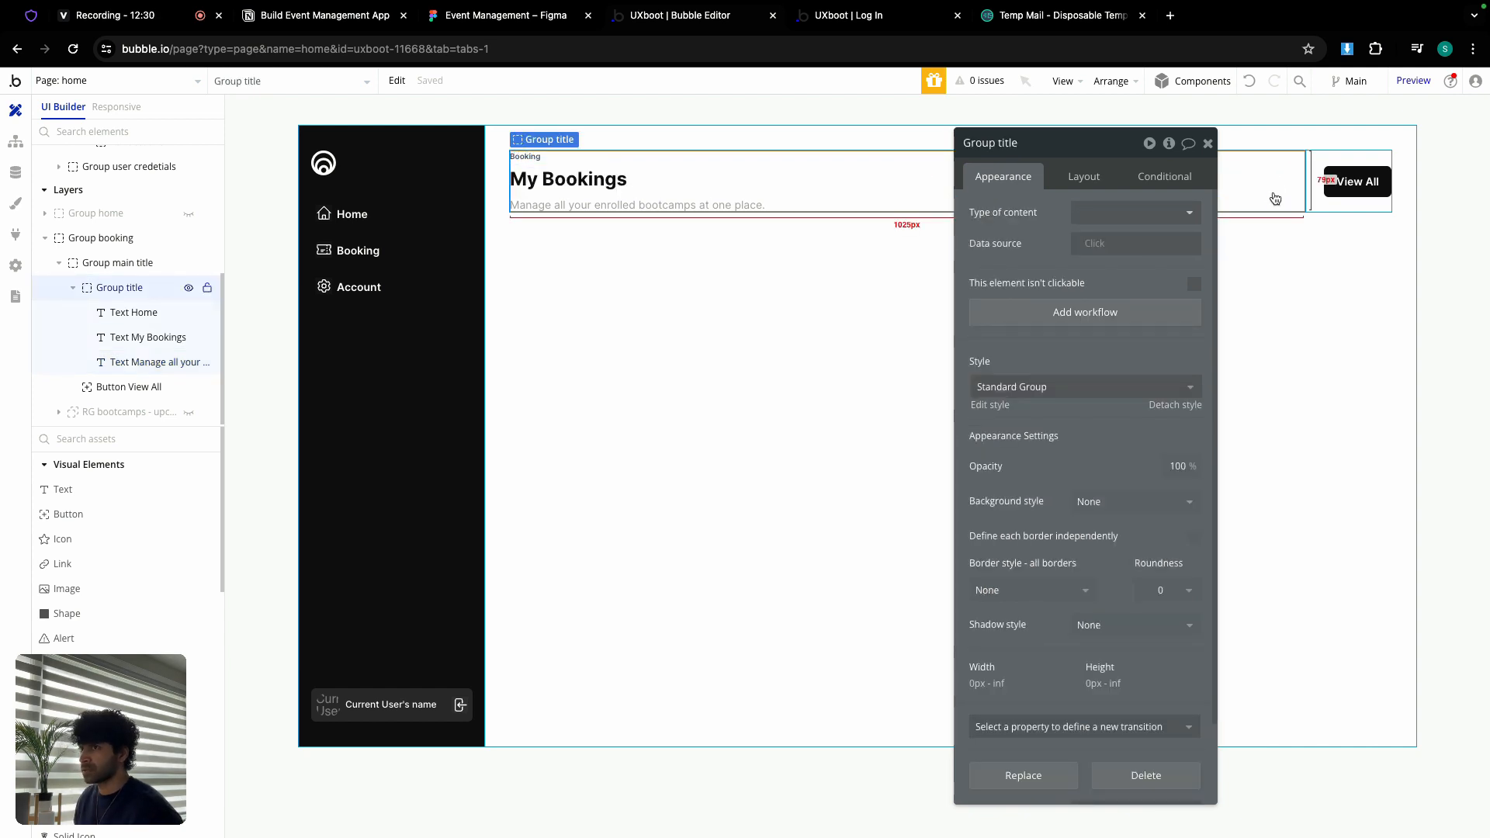
pyautogui.rightClick(1275, 199)
pyautogui.click(750, 223)
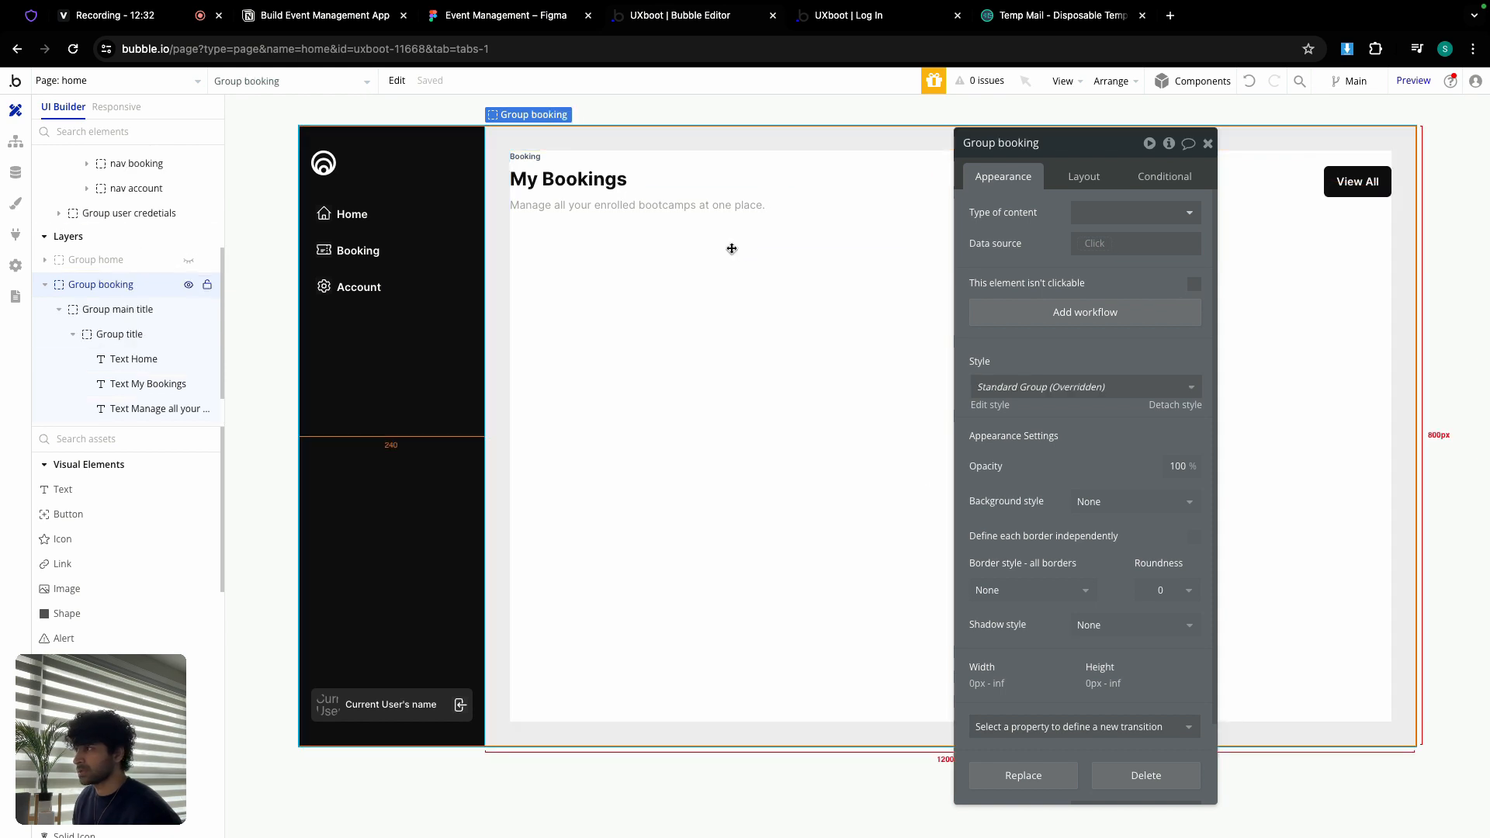
pyautogui.rightClick(732, 248)
pyautogui.moveTo(782, 378)
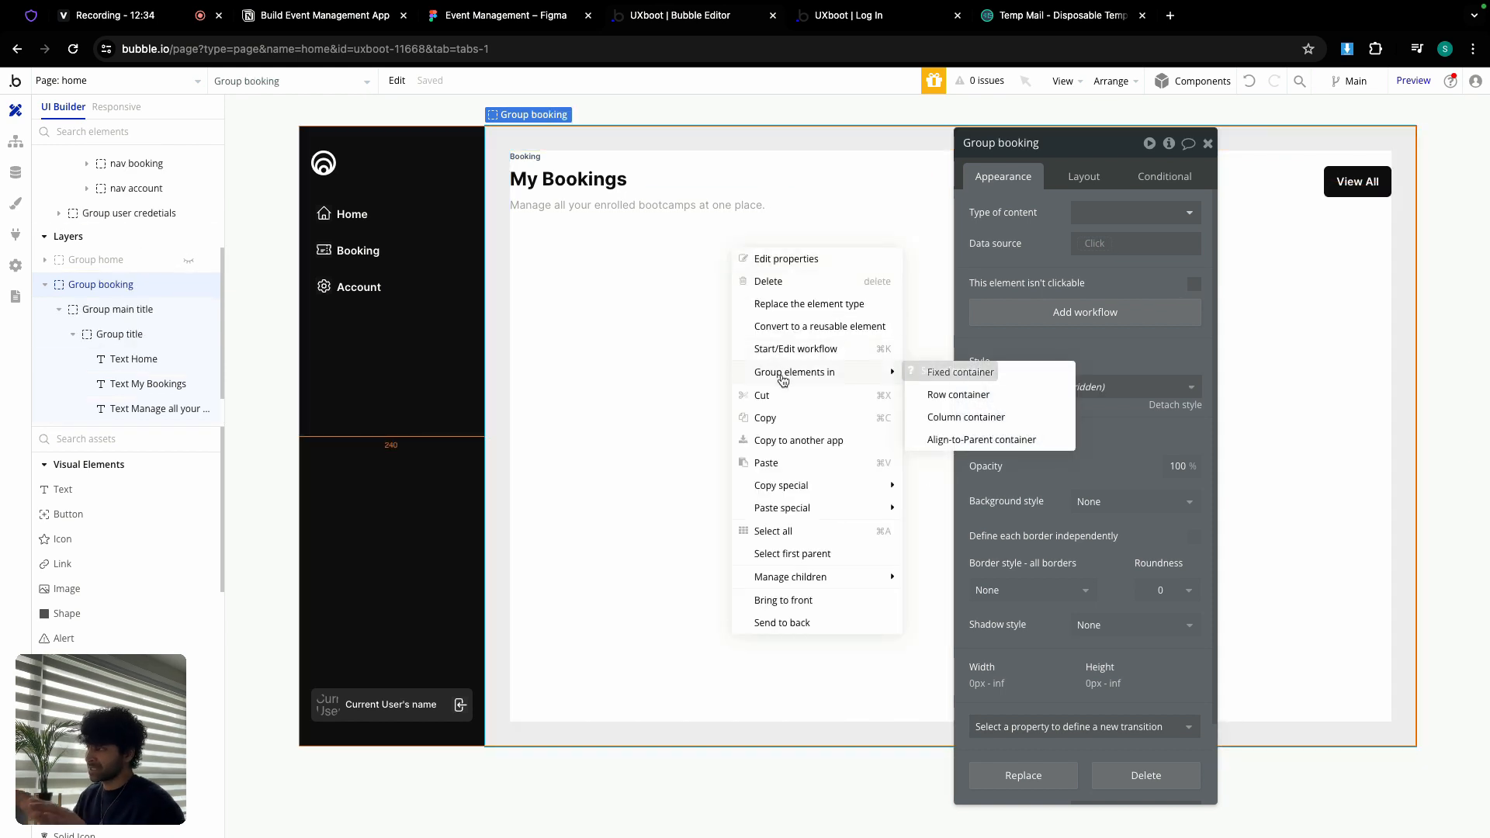
pyautogui.click(777, 463)
pyautogui.click(1333, 203)
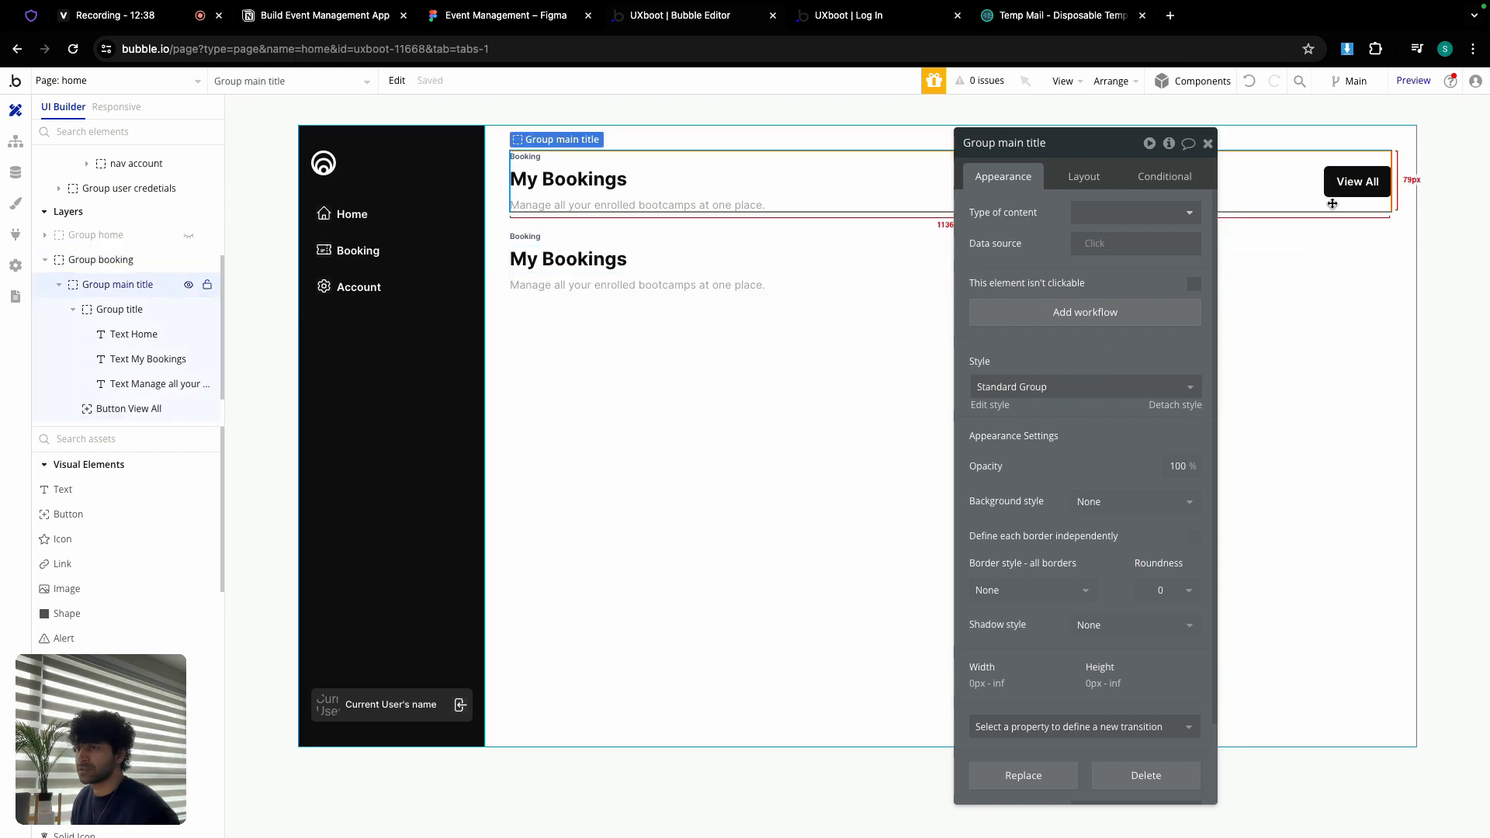
pyautogui.press('Delete')
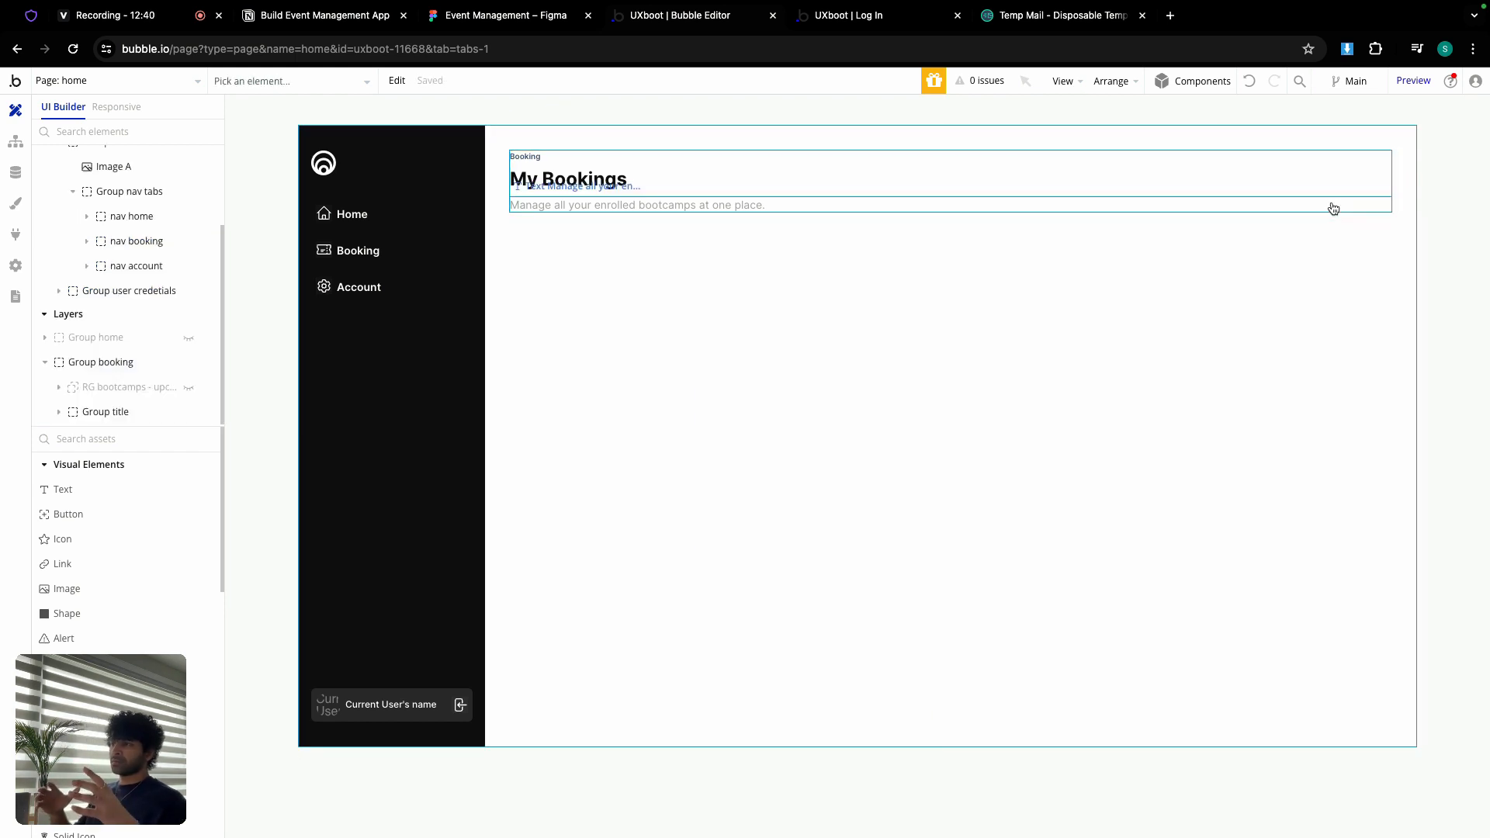
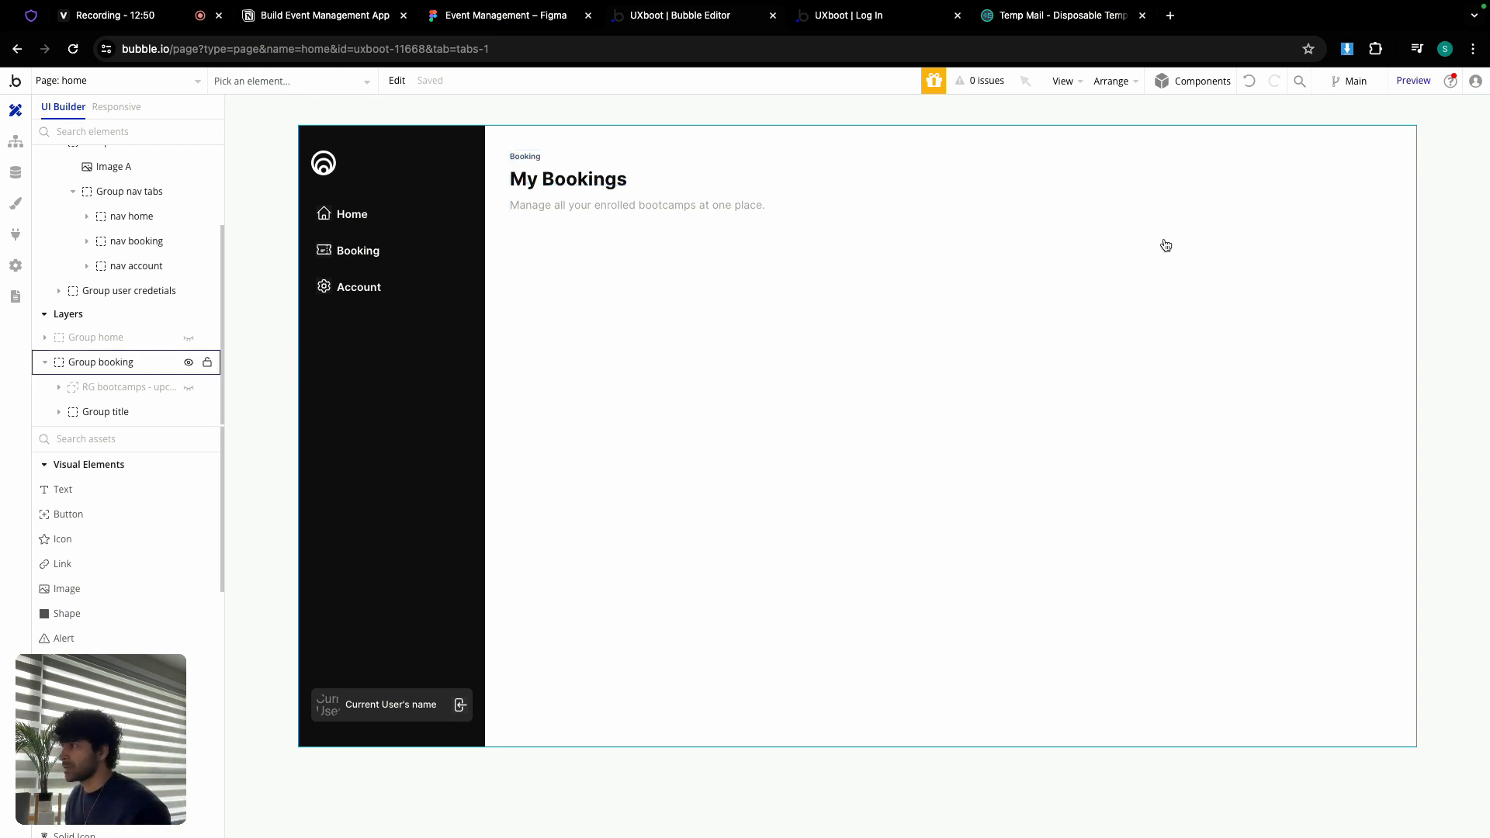
# Step: Unhide RG bootcamps, make it last below the My Bookings title, and make it visible on page load
pyautogui.doubleClick(748, 238)
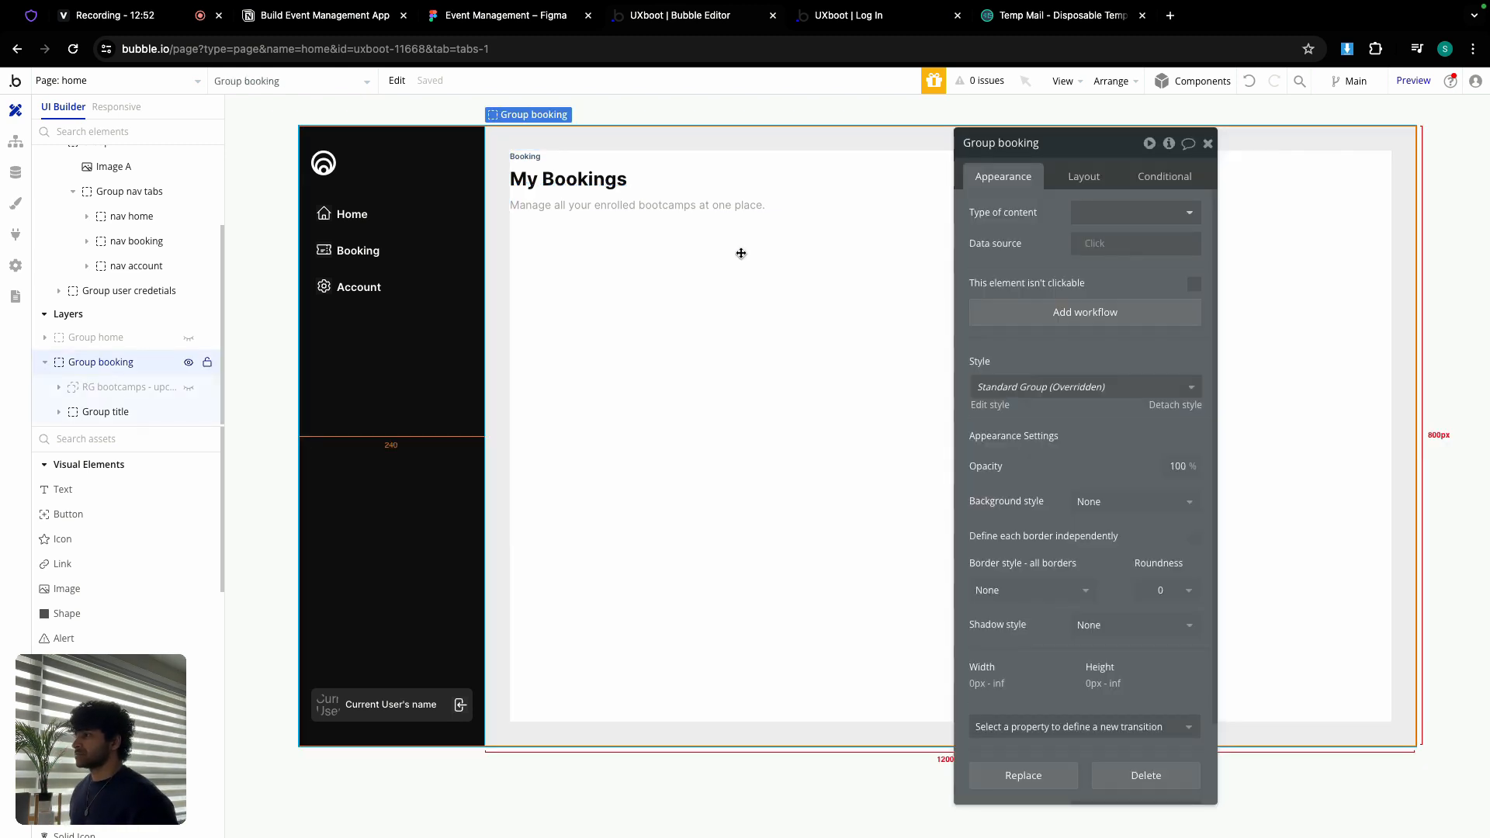
pyautogui.click(1205, 145)
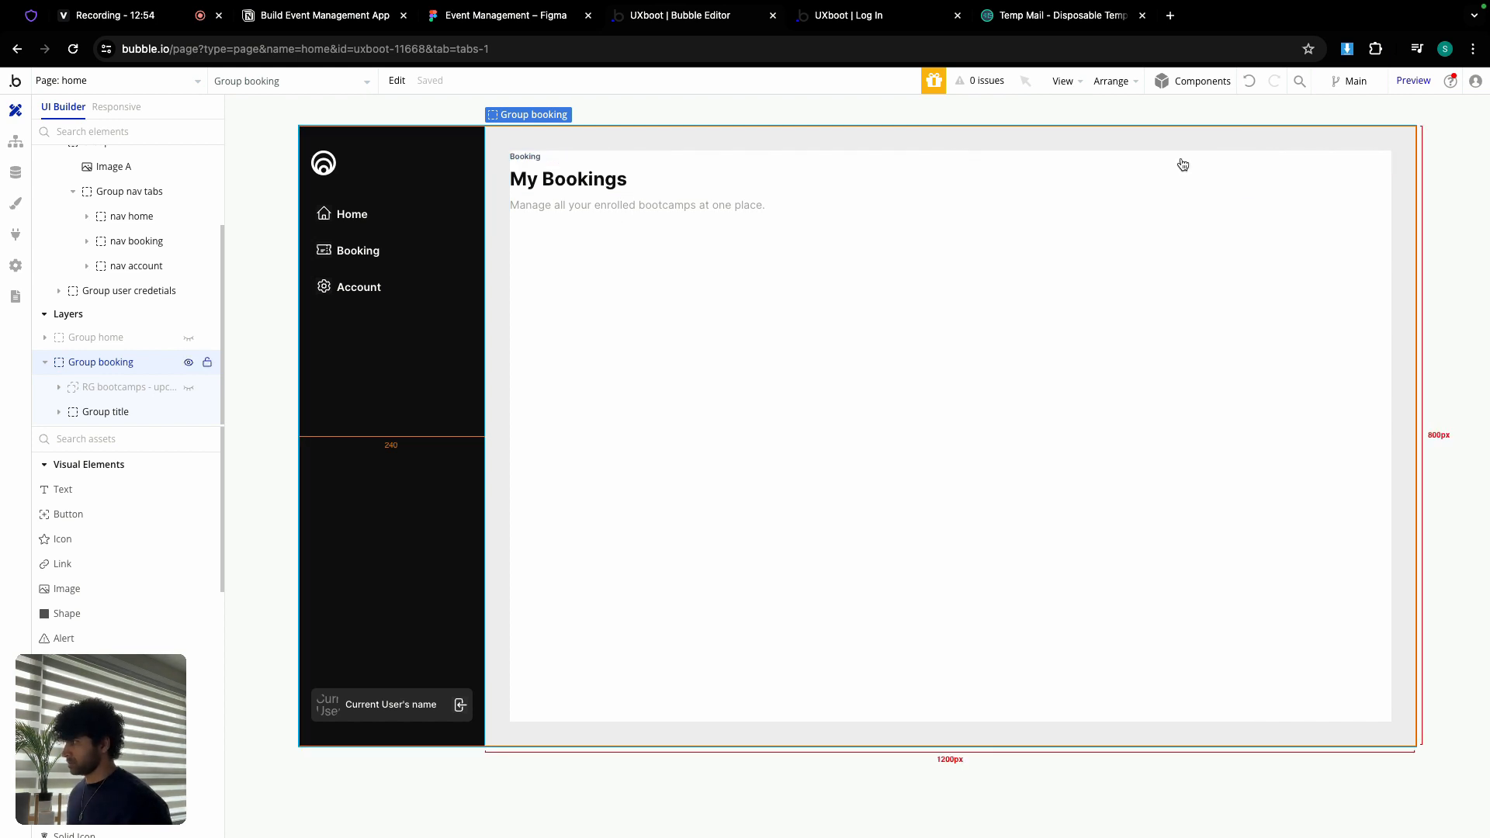
pyautogui.click(189, 388)
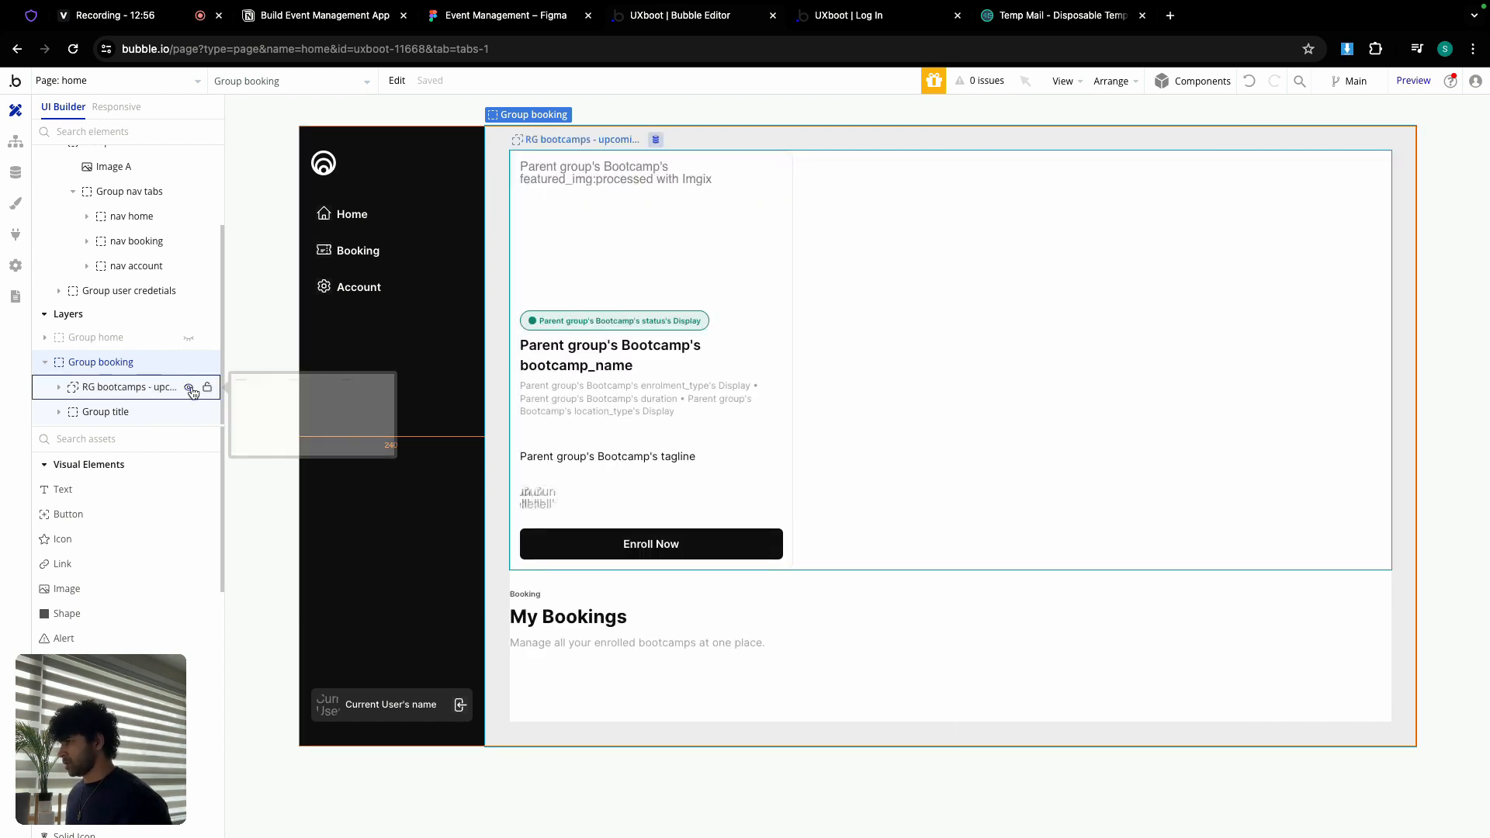
pyautogui.doubleClick(1121, 256)
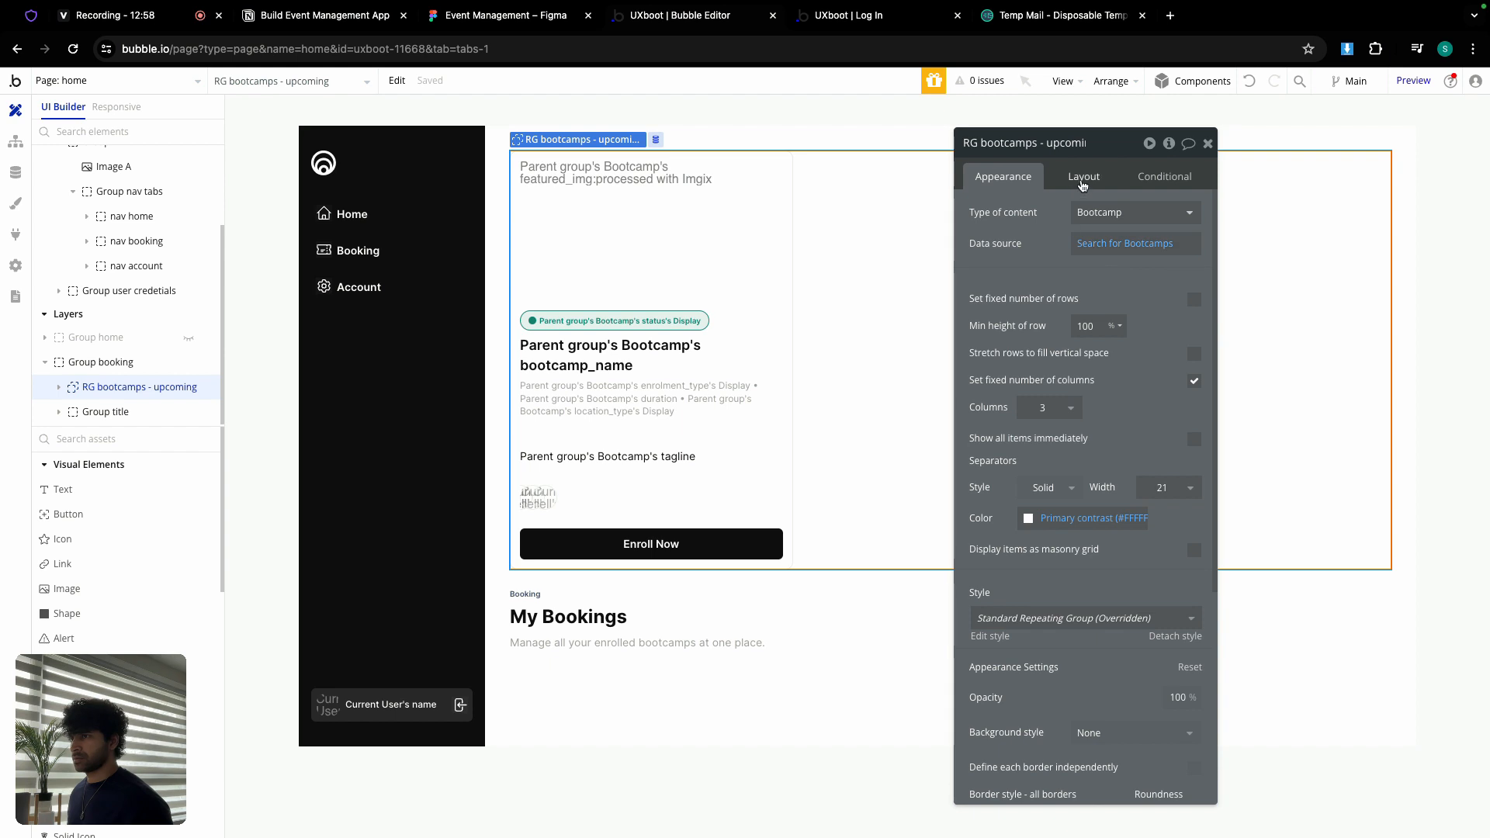
pyautogui.click(1083, 178)
pyautogui.click(1166, 443)
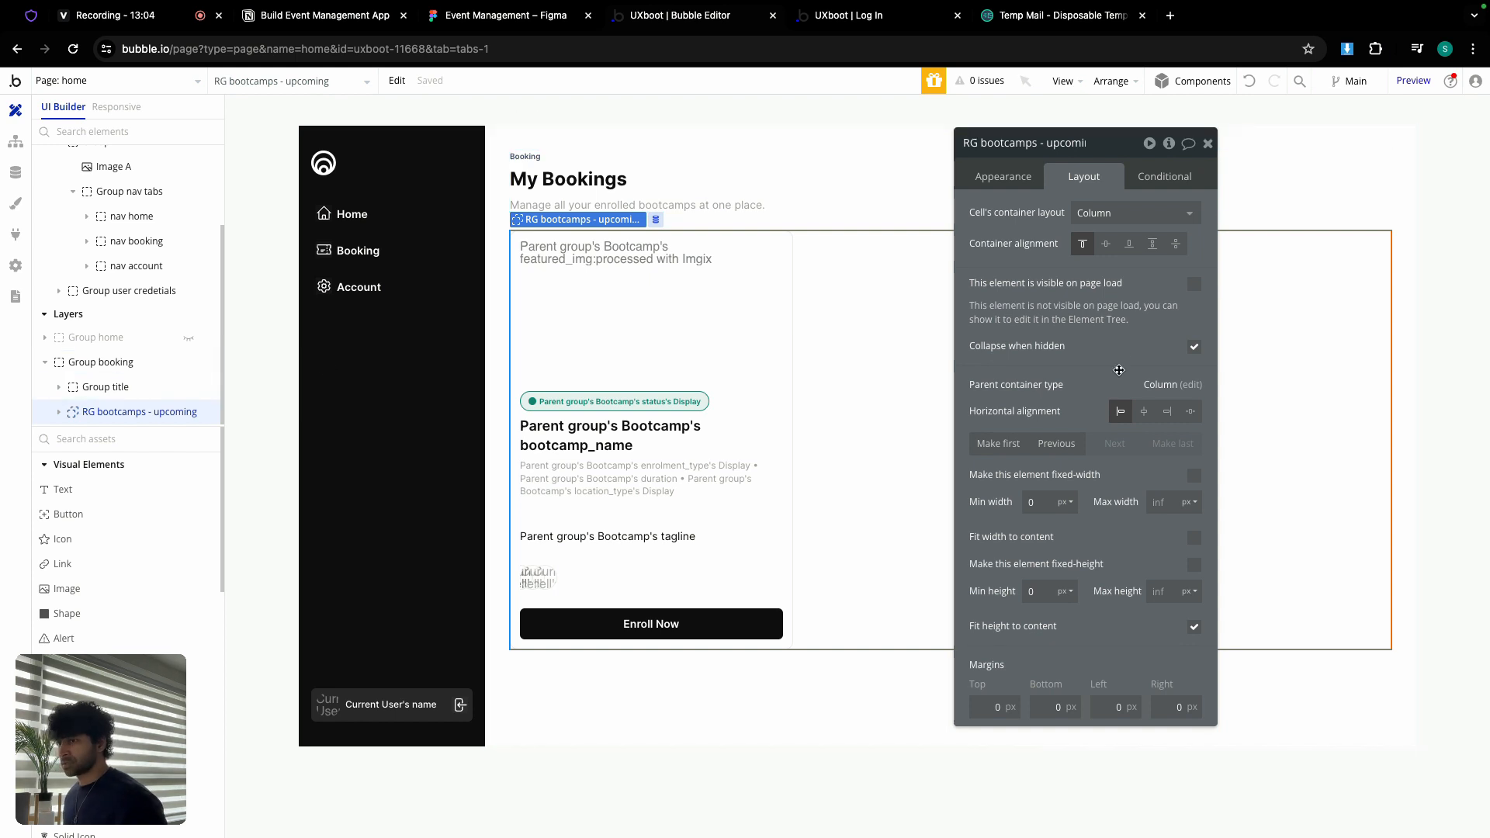
pyautogui.click(1193, 285)
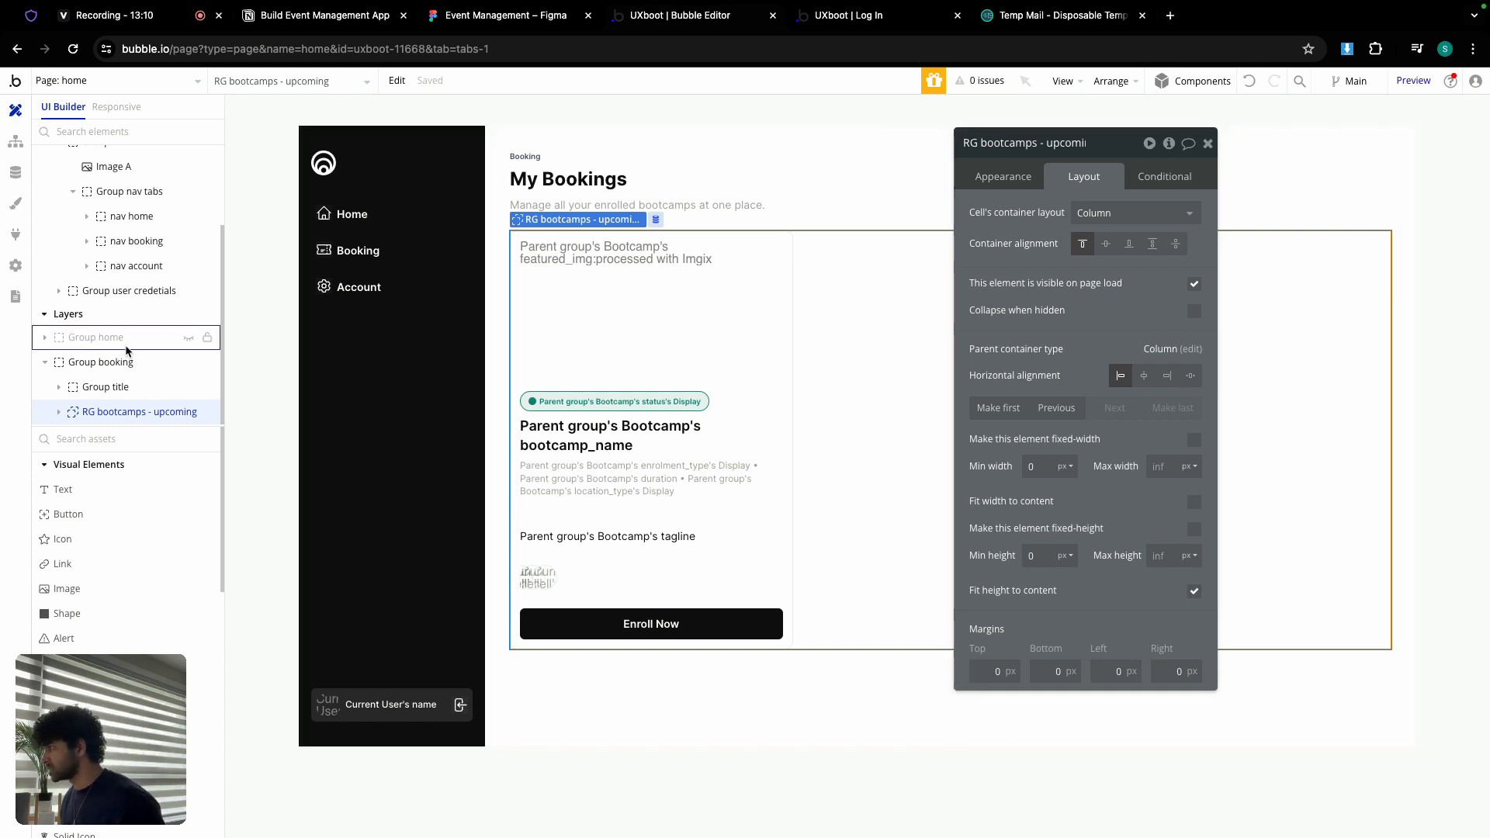
# Step: In Group home, make the upcoming bootcamps repeating group visible on page load
pyautogui.click(188, 363)
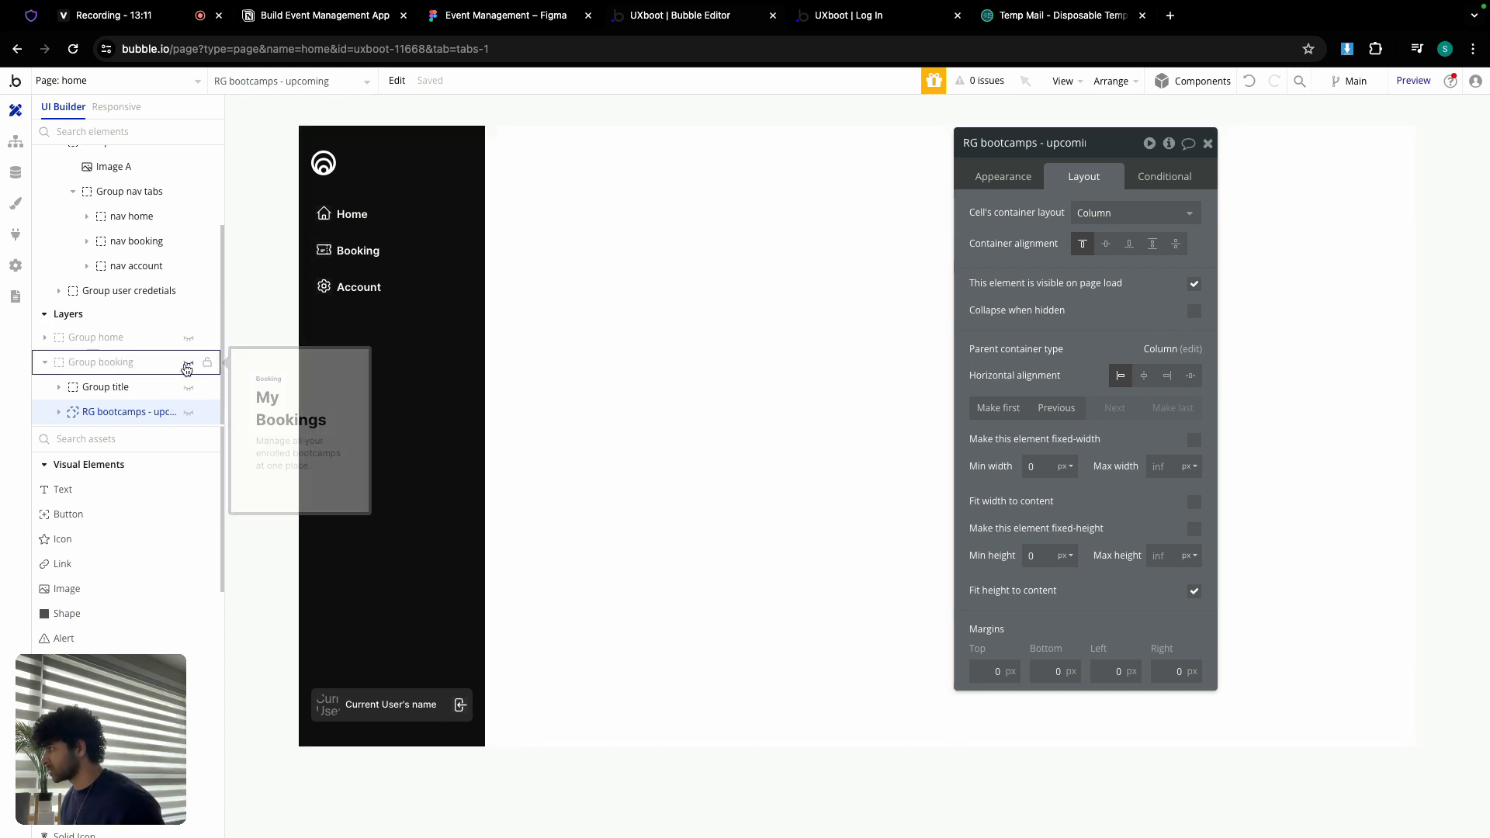
pyautogui.click(46, 363)
pyautogui.click(188, 388)
pyautogui.click(846, 357)
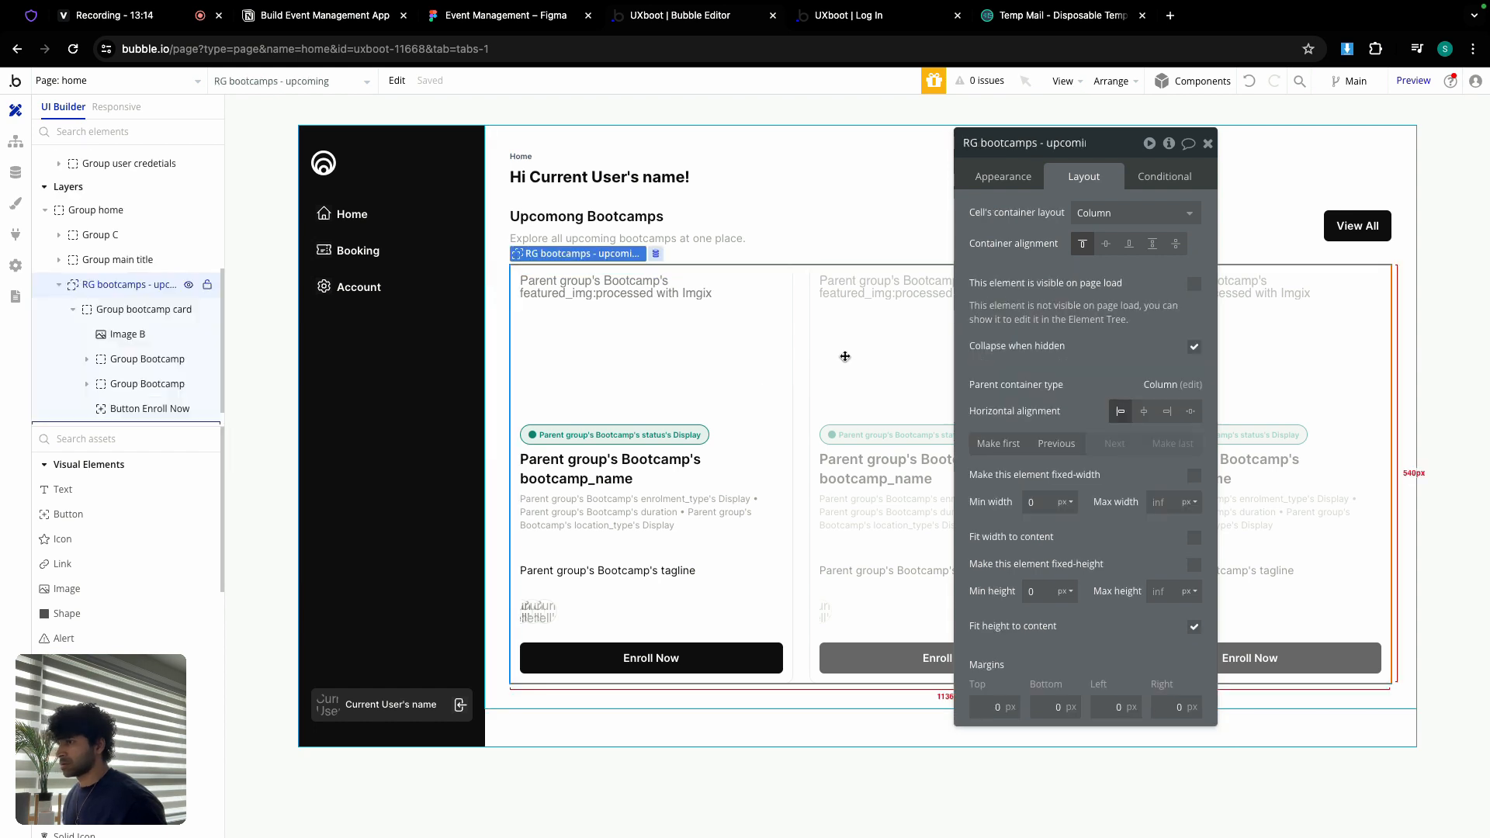
pyautogui.click(1197, 287)
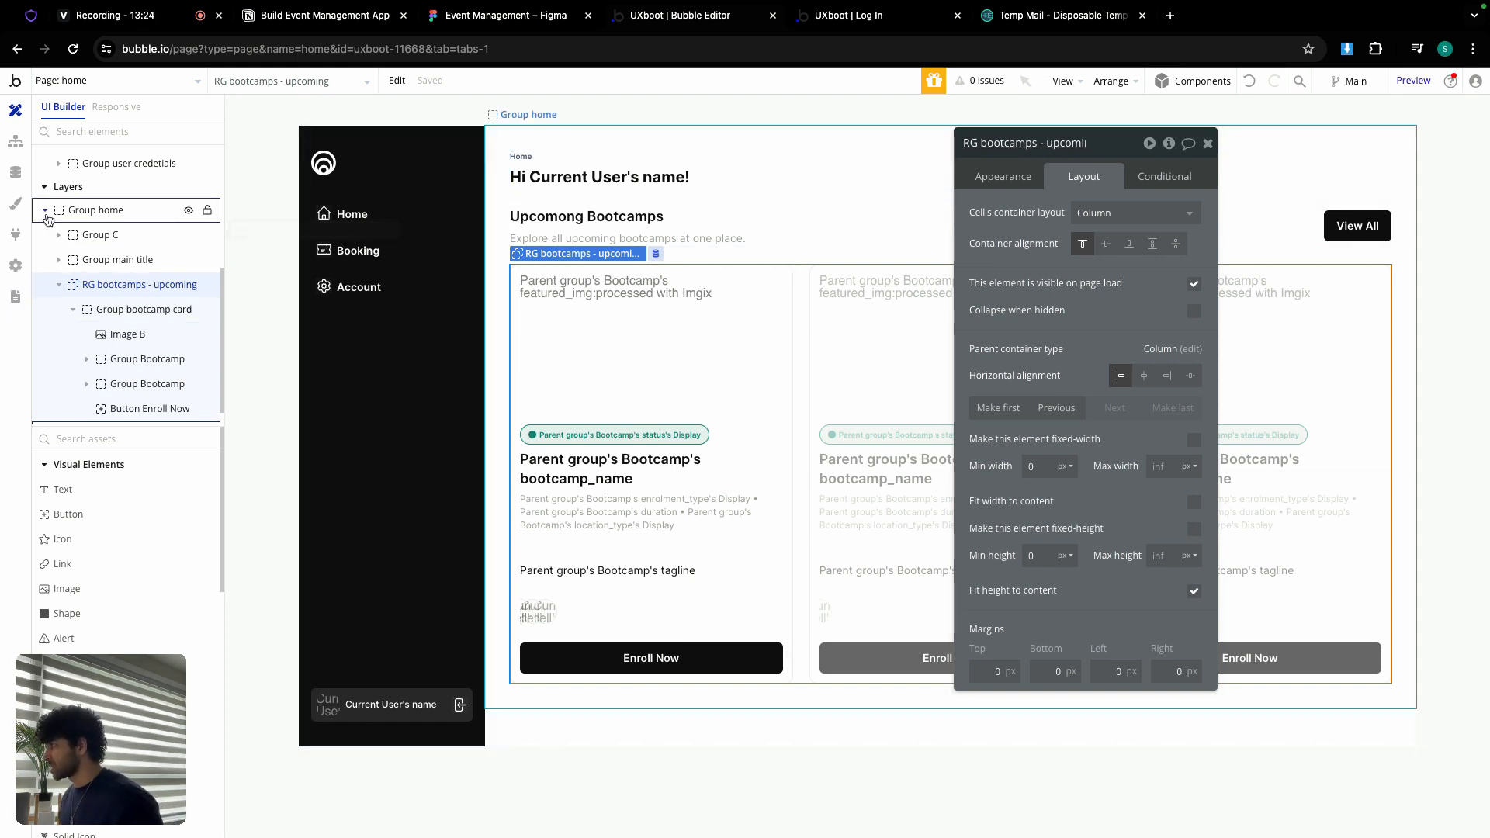
# Step: Hide Group home, show Group booking again, and select its repeating group's appearance settings
pyautogui.click(188, 211)
pyautogui.click(45, 212)
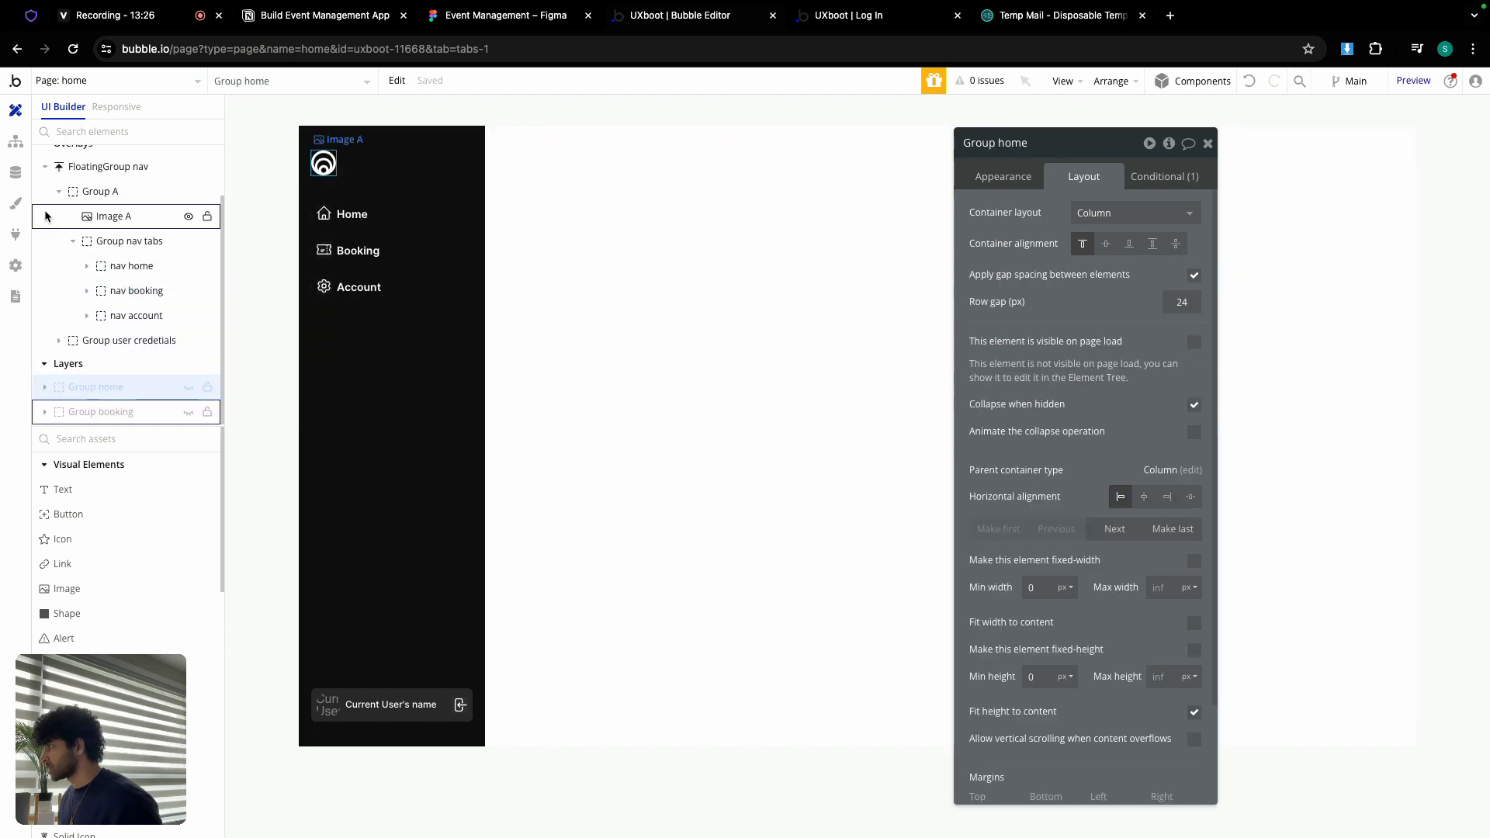
pyautogui.click(189, 412)
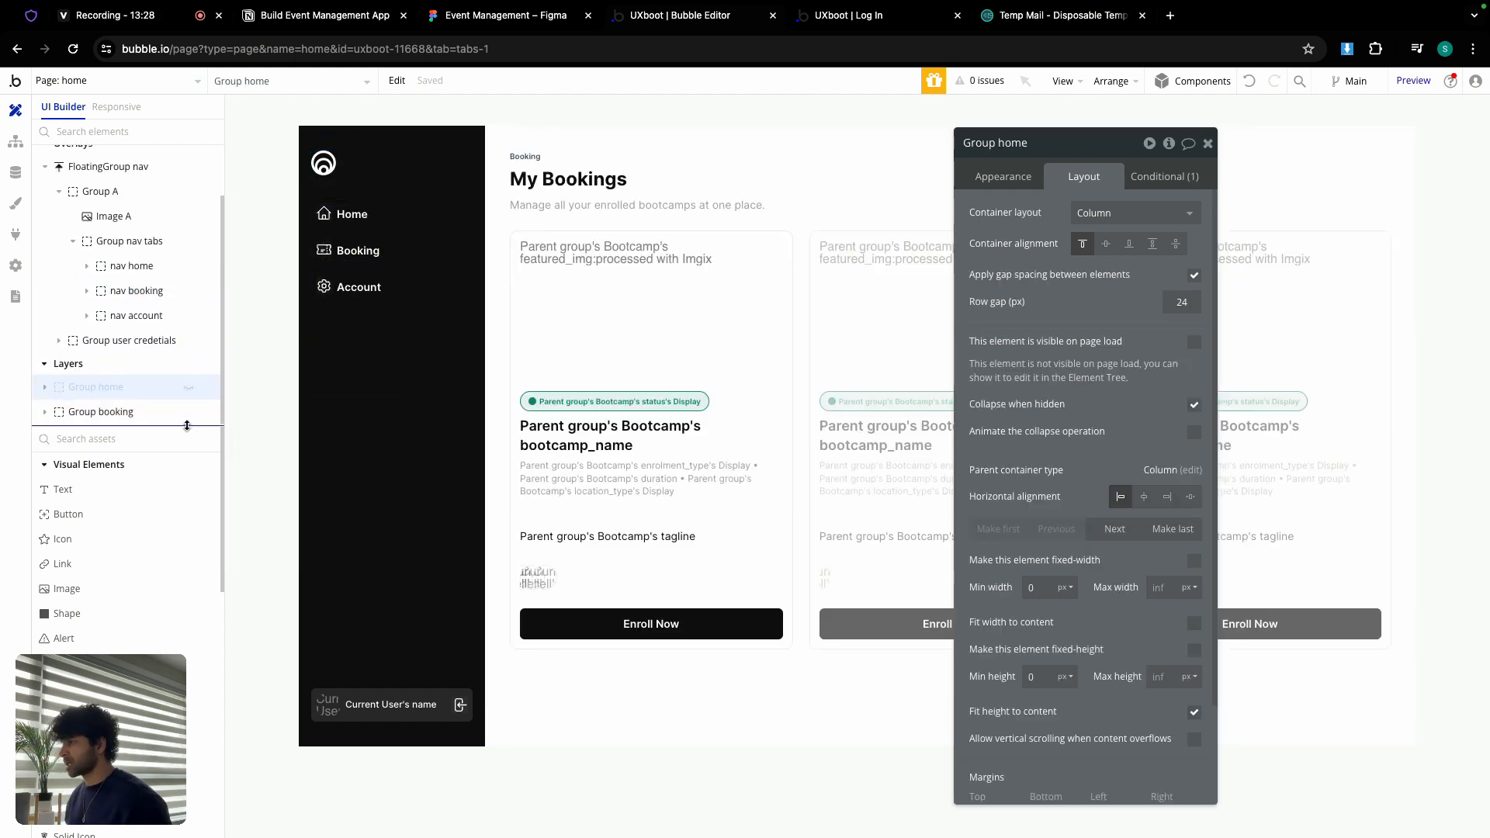
pyautogui.click(900, 357)
pyautogui.click(1006, 178)
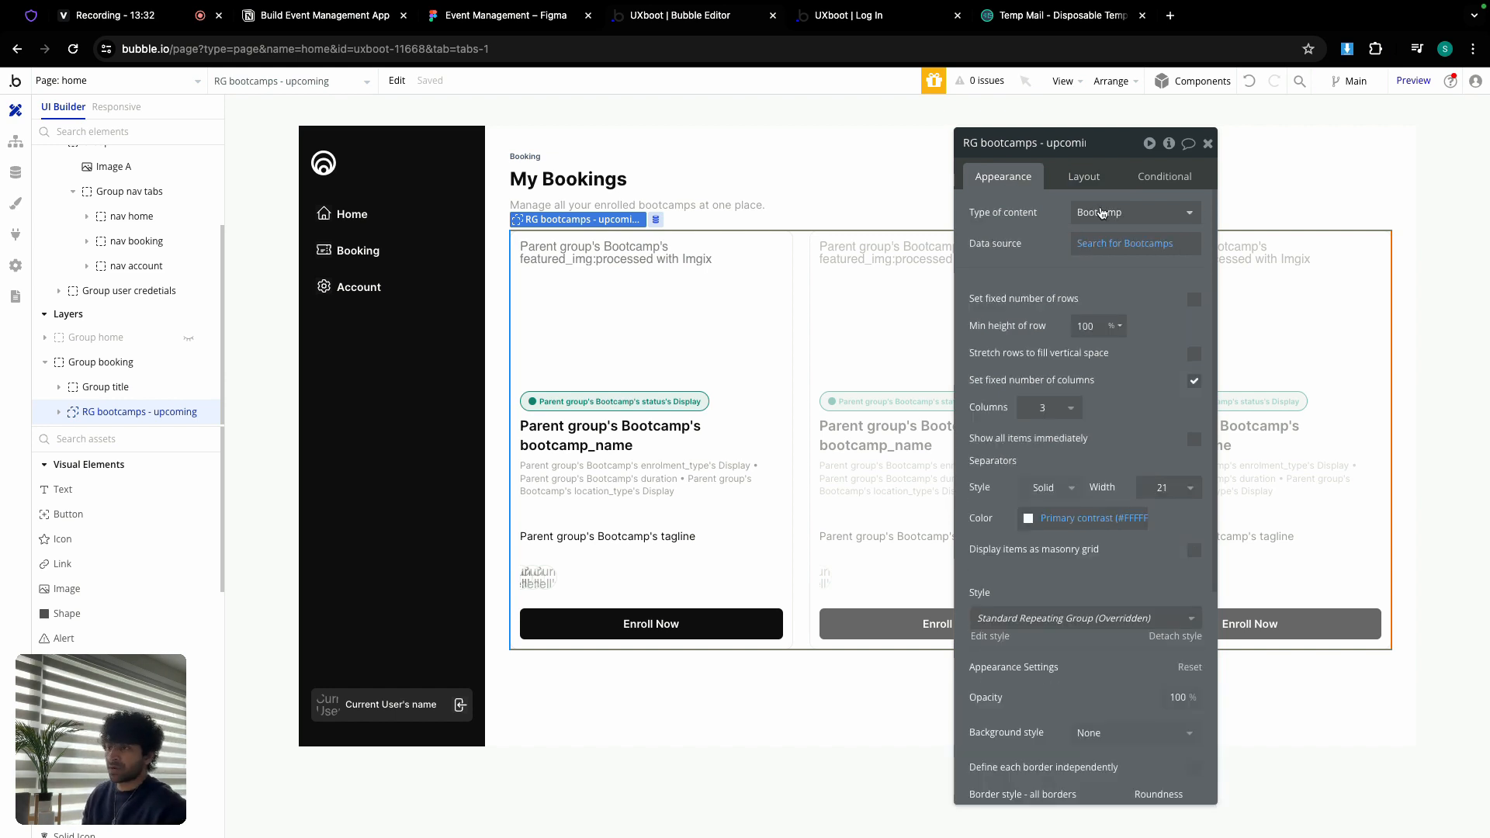
# Step: Set the repeating group's content type to Booking and its data source to a search for Bookings
pyautogui.click(1102, 213)
pyautogui.scroll(-1, 1129, 423)
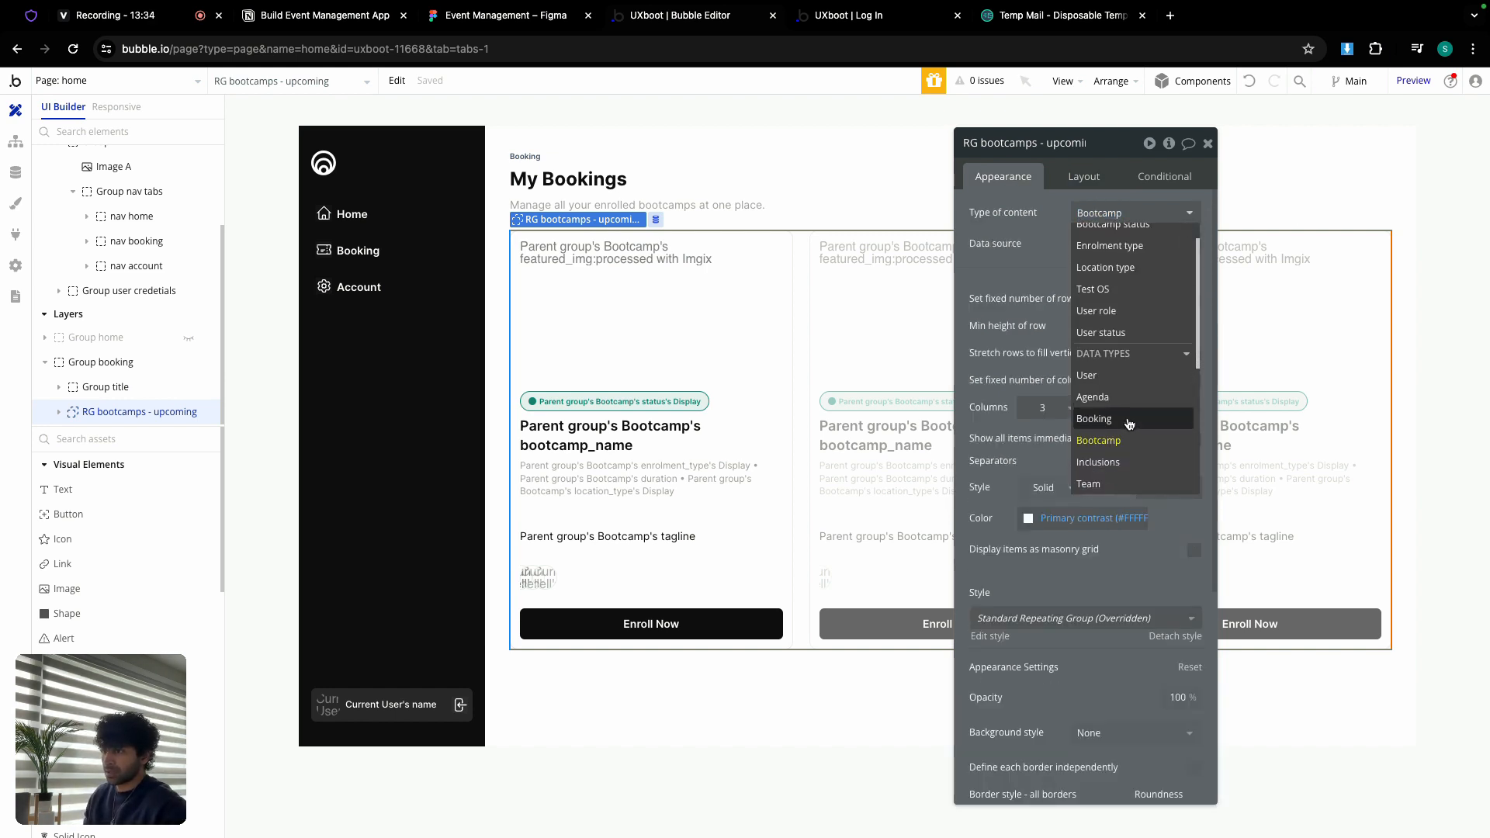
pyautogui.click(1129, 419)
pyautogui.click(1087, 245)
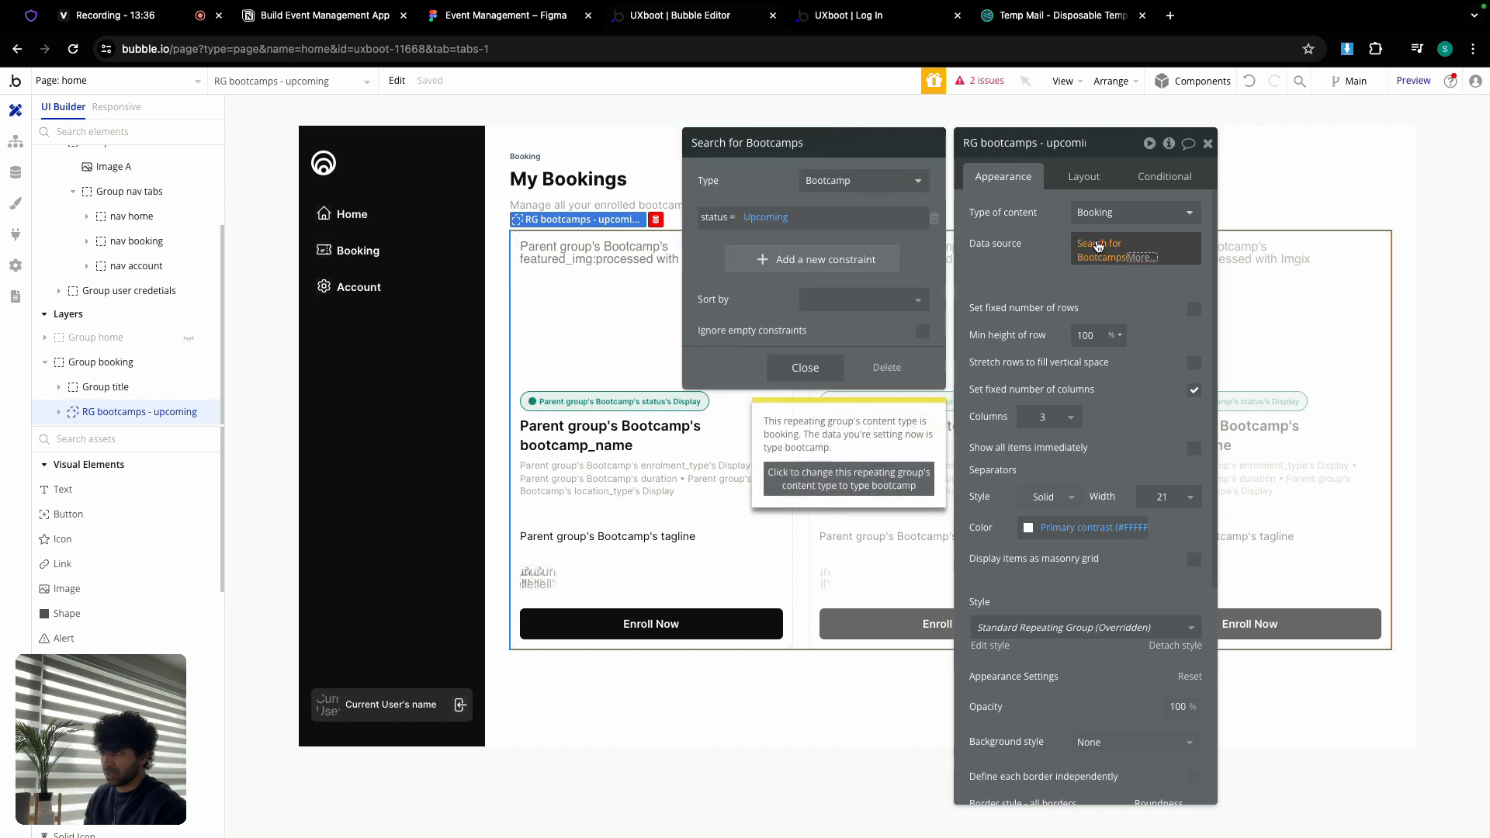
pyautogui.click(876, 176)
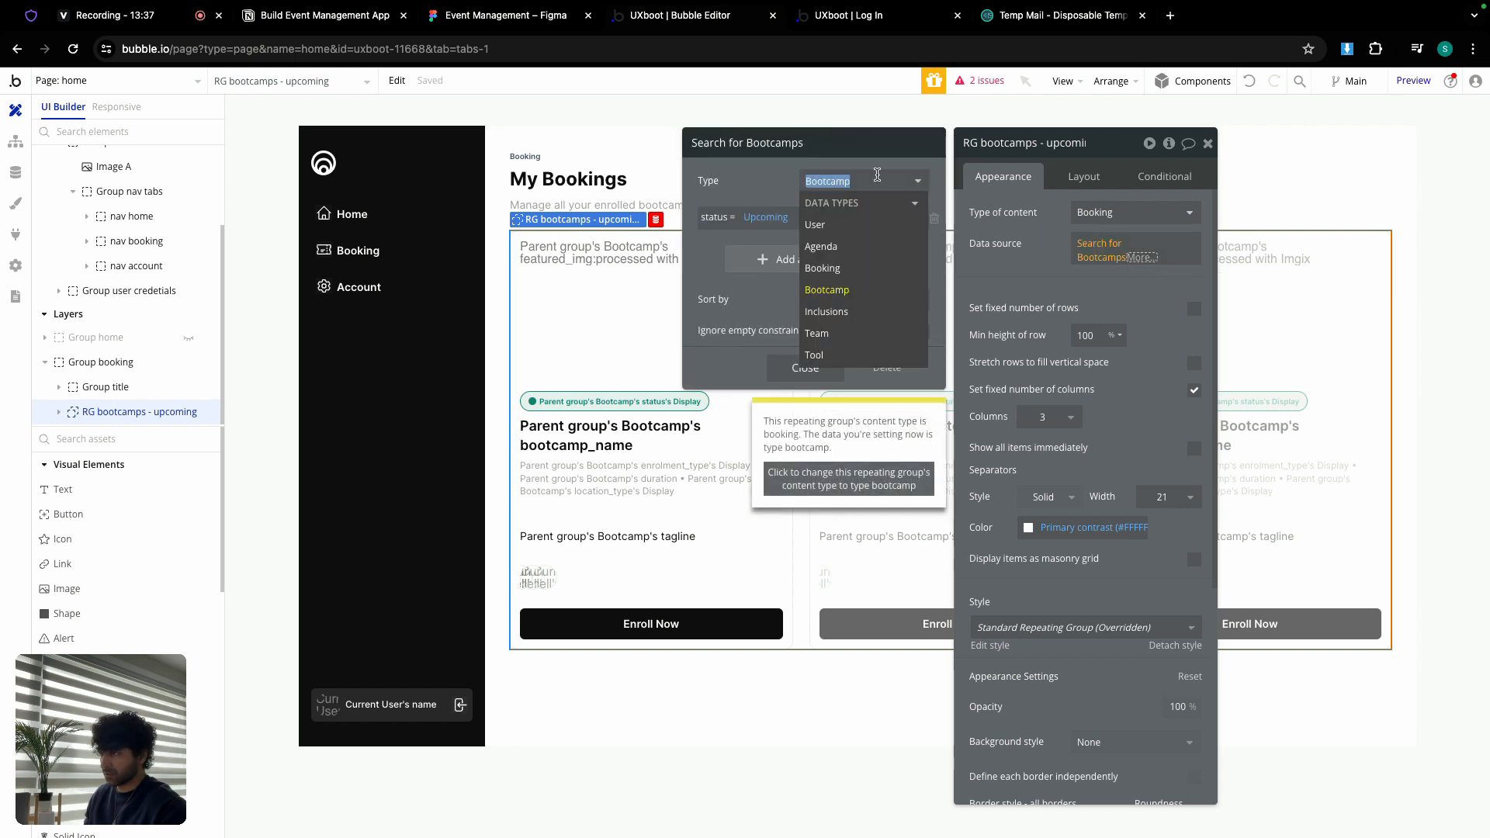
pyautogui.click(827, 268)
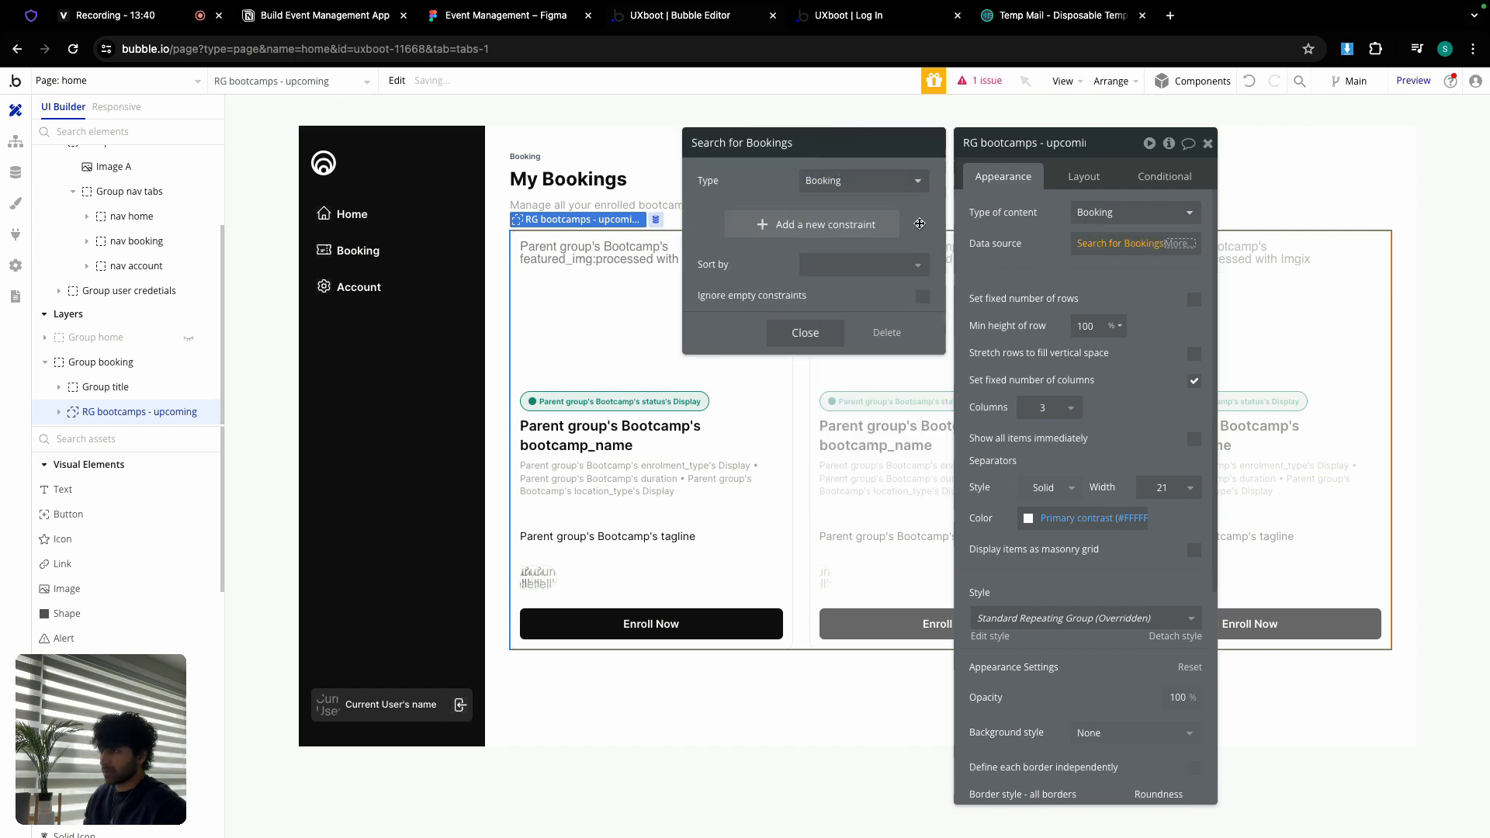
# Step: Constrain the Bookings search to user = Current User
pyautogui.click(712, 217)
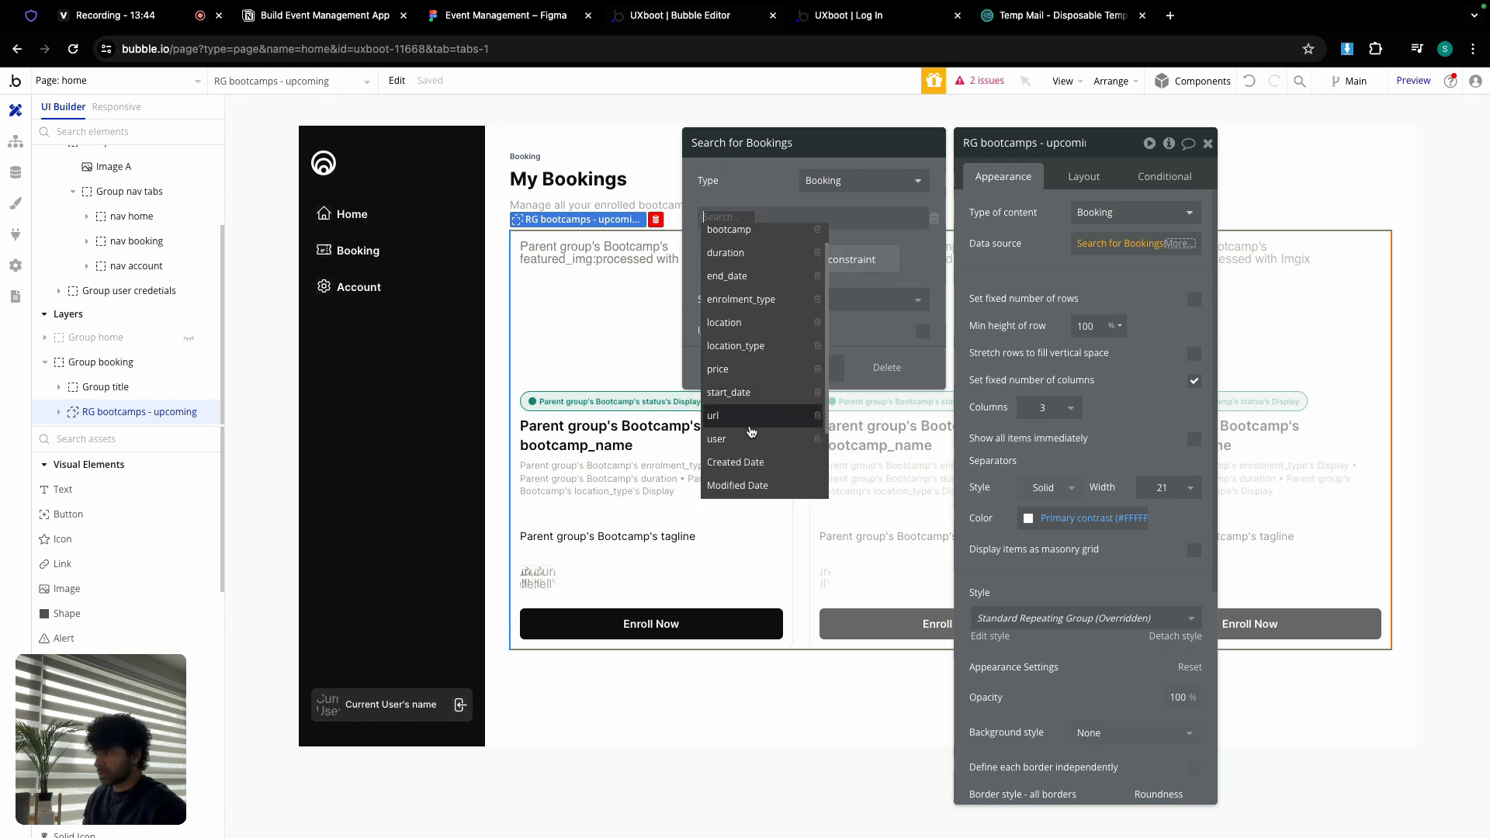
pyautogui.click(716, 466)
pyautogui.click(749, 225)
pyautogui.click(749, 223)
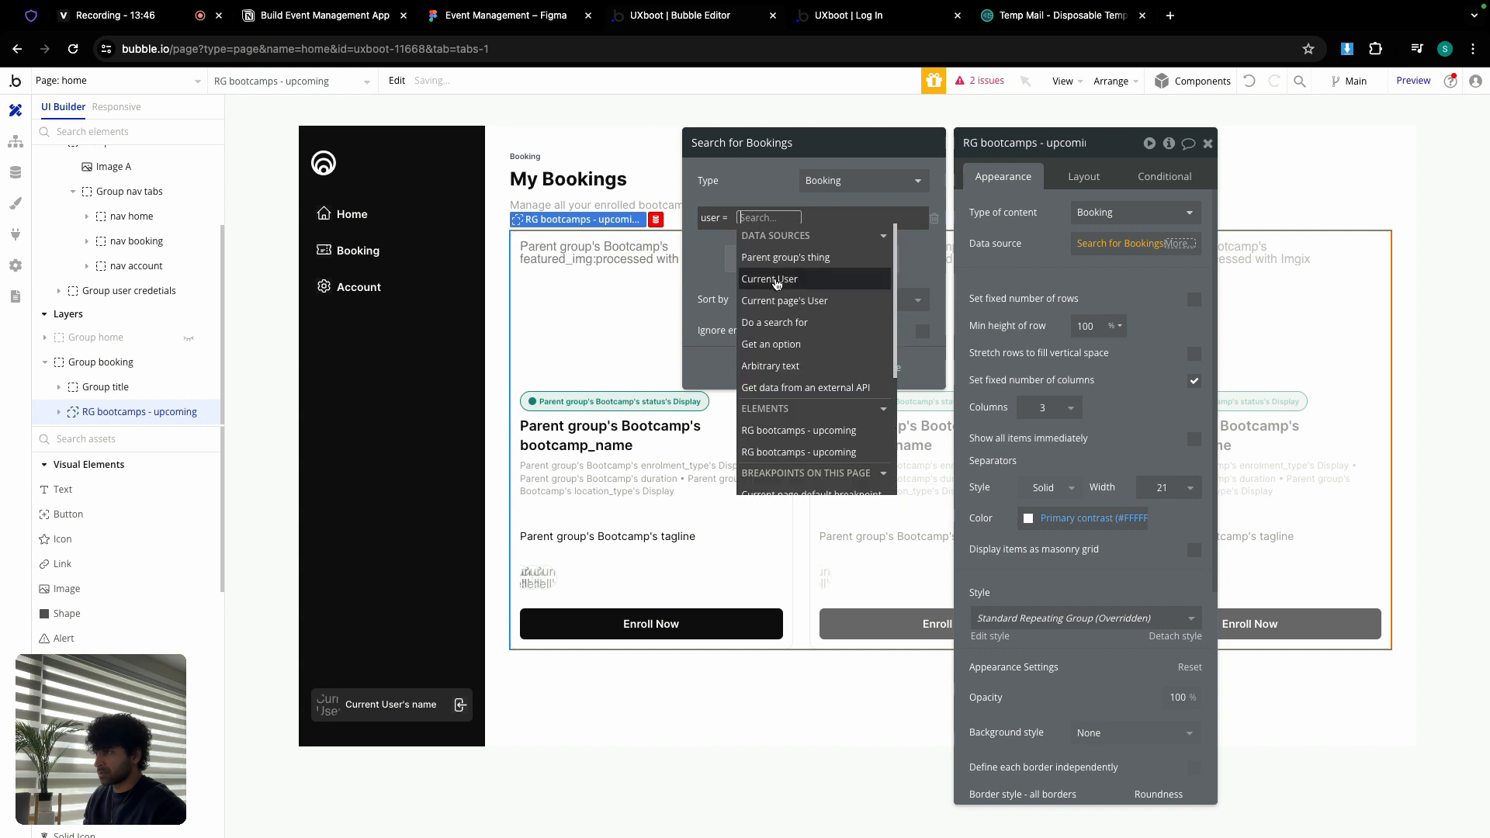
pyautogui.click(778, 280)
pyautogui.click(761, 184)
pyautogui.click(823, 374)
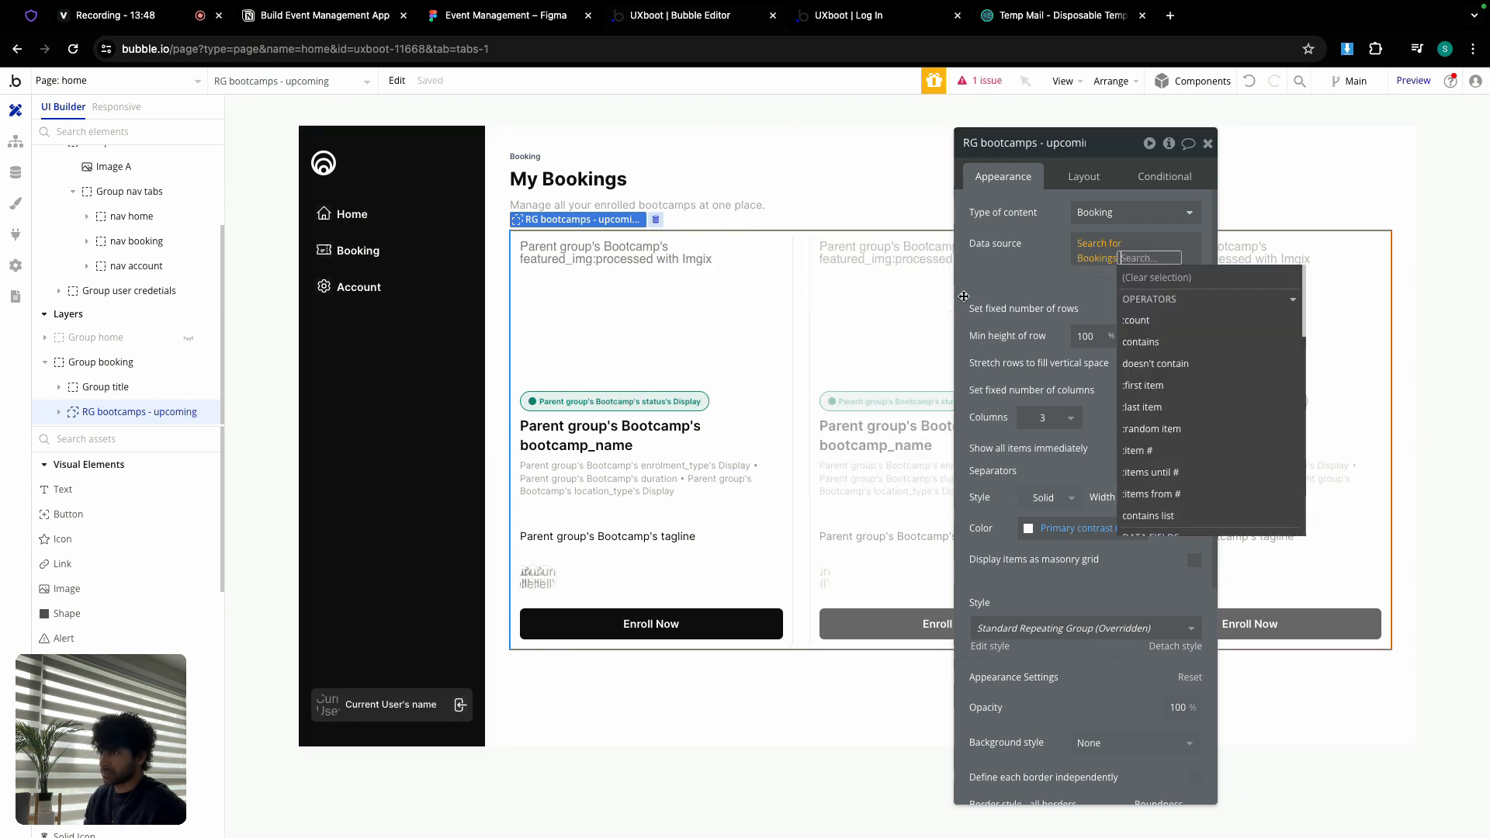
pyautogui.click(1008, 256)
pyautogui.click(656, 304)
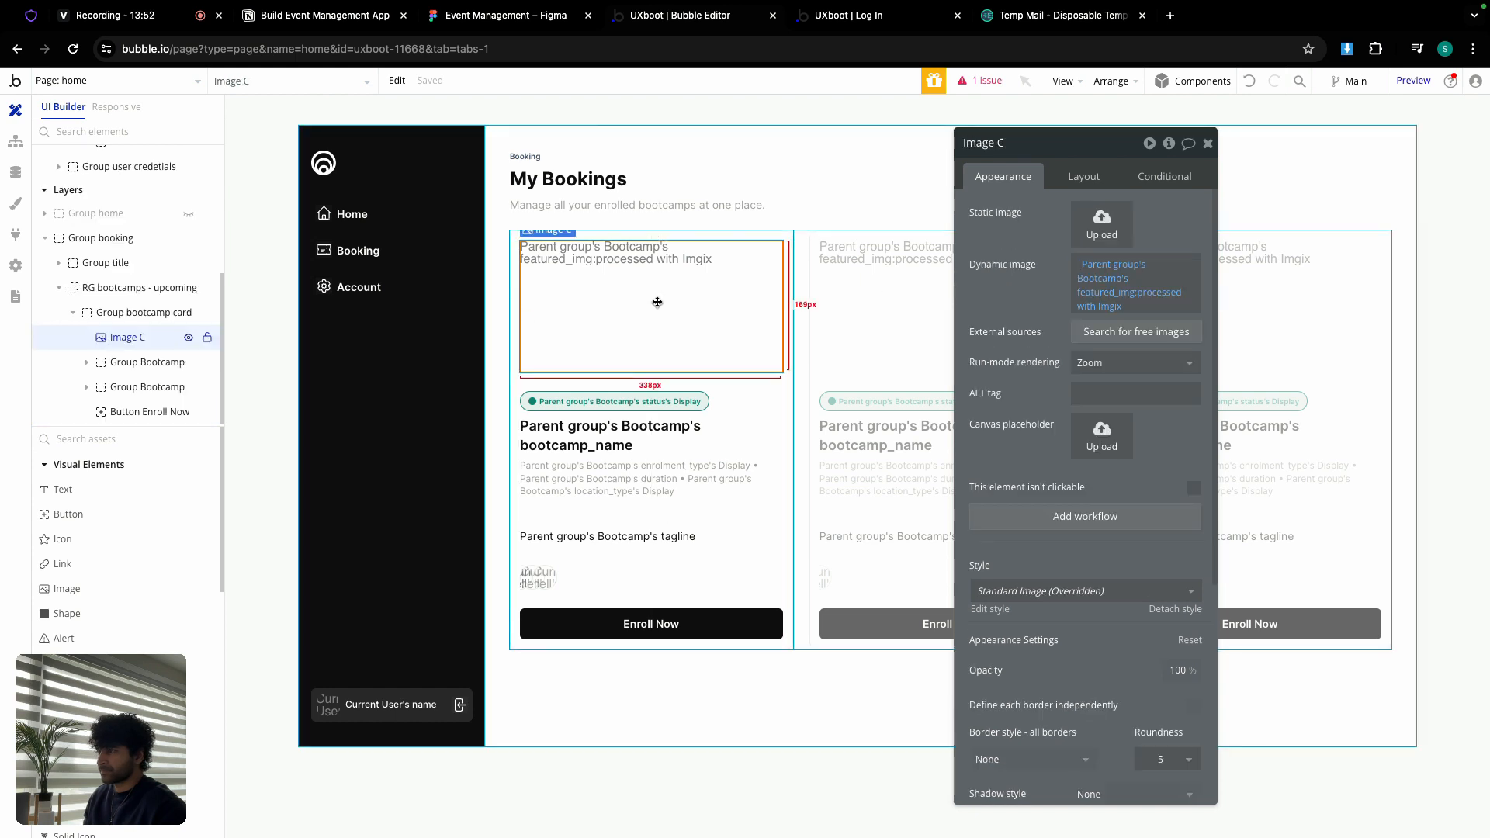
# Step: Rename the card group toward Booking and set its content type to Booking
pyautogui.click(745, 384)
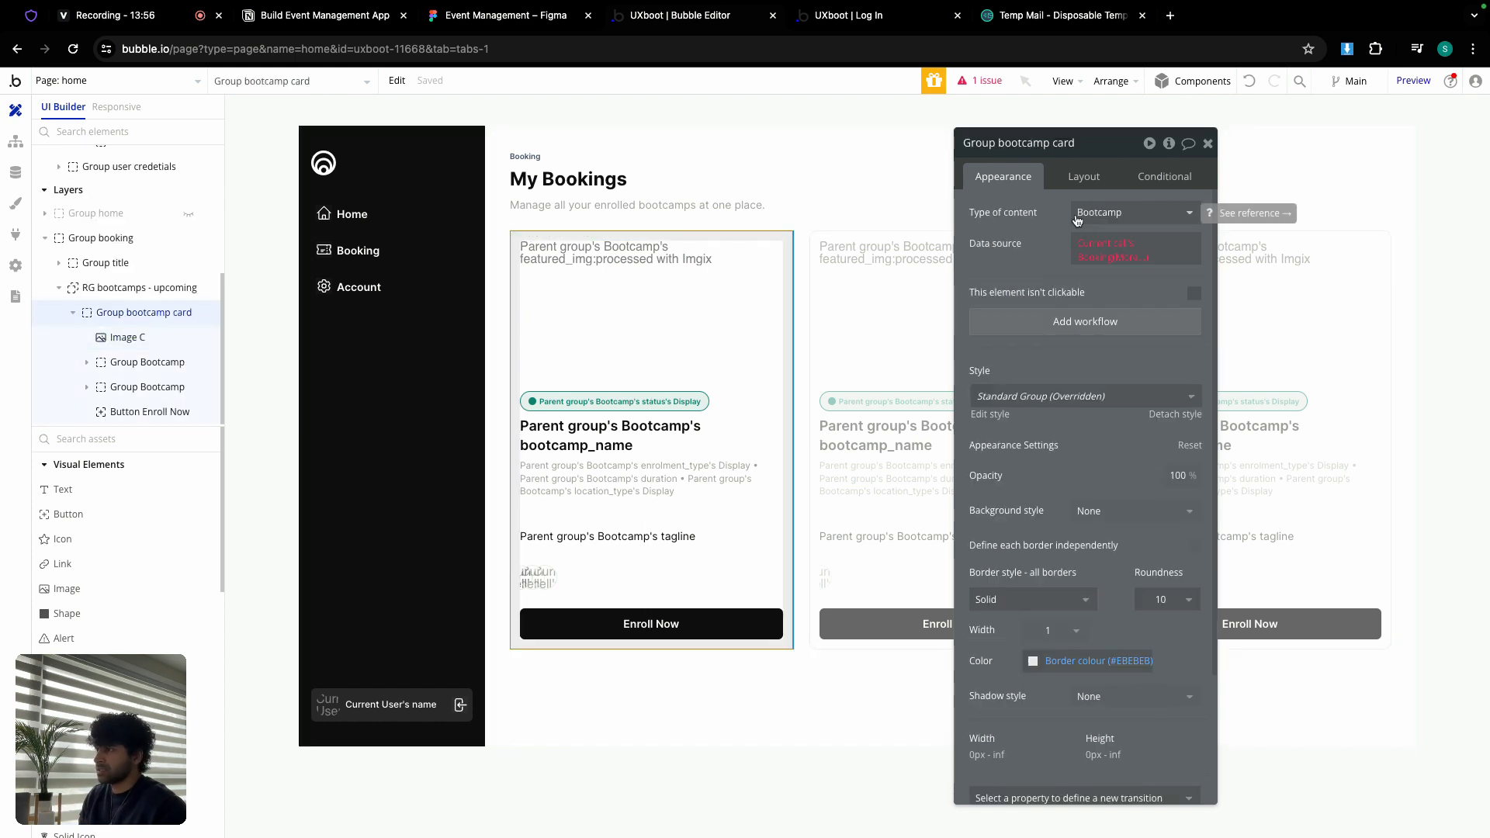
pyautogui.doubleClick(1011, 141)
pyautogui.write('bo')
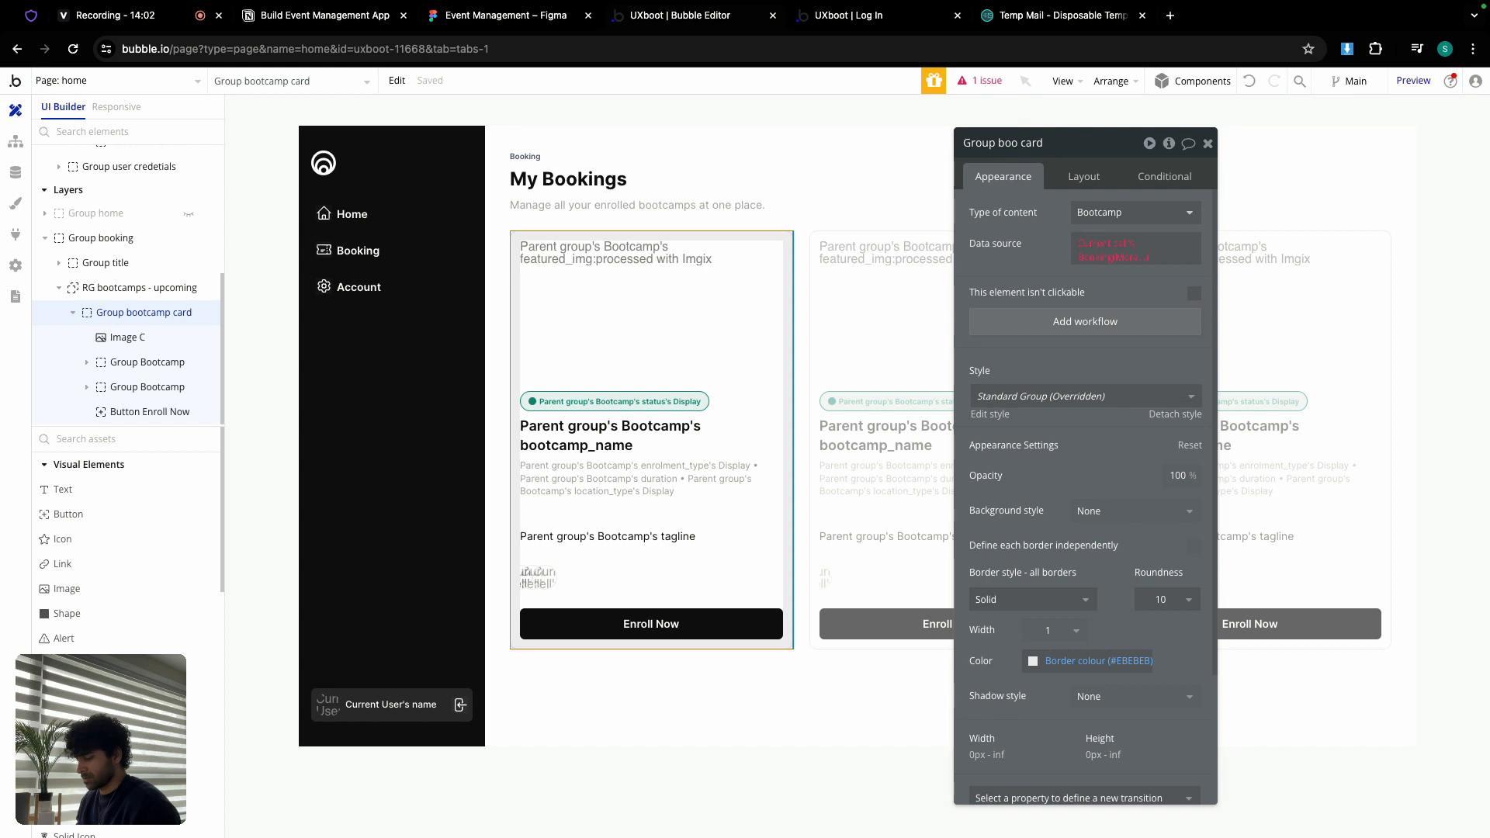
pyautogui.click(1101, 211)
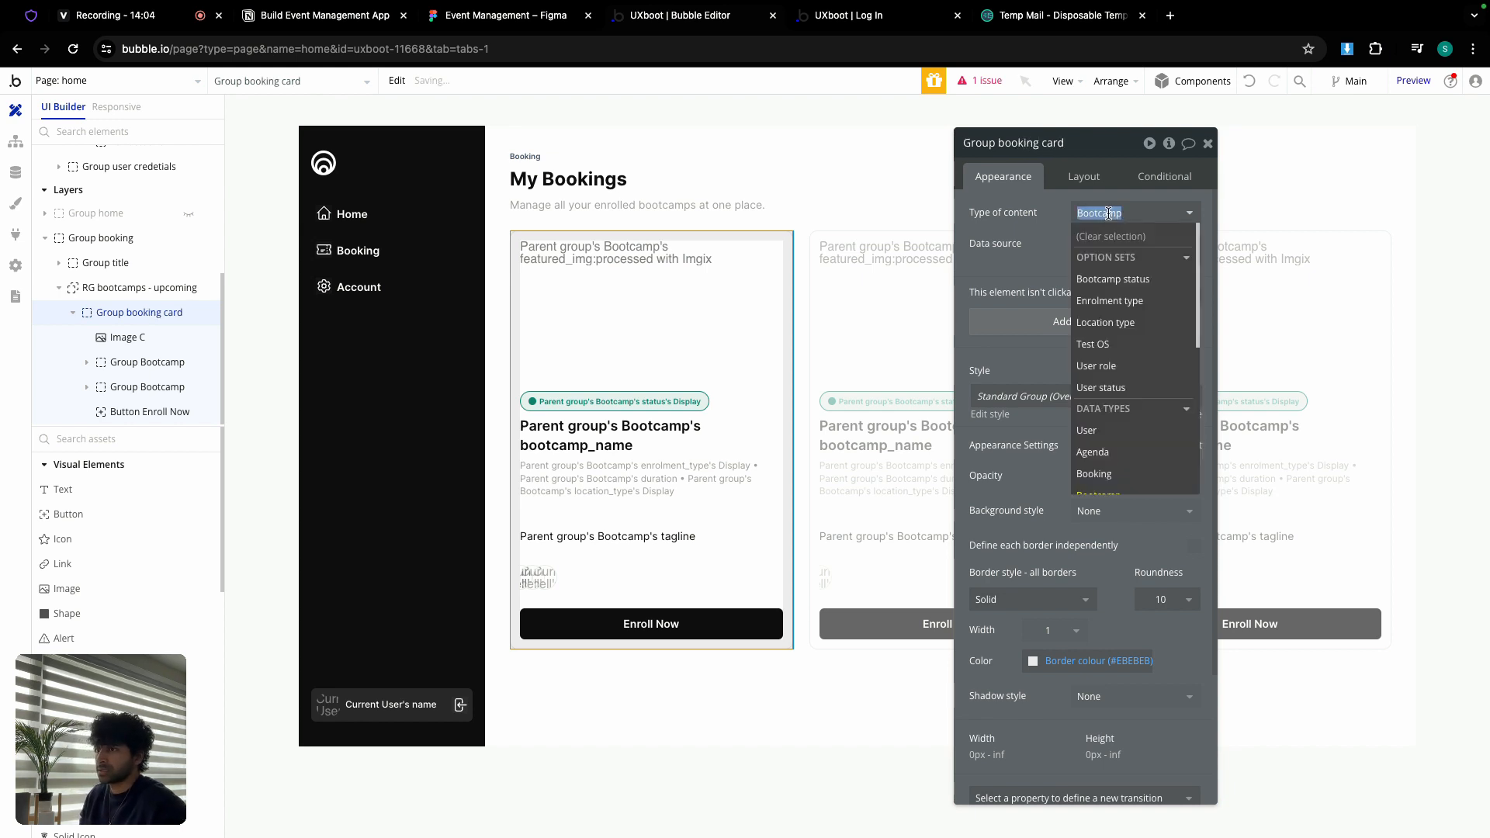
pyautogui.click(1123, 471)
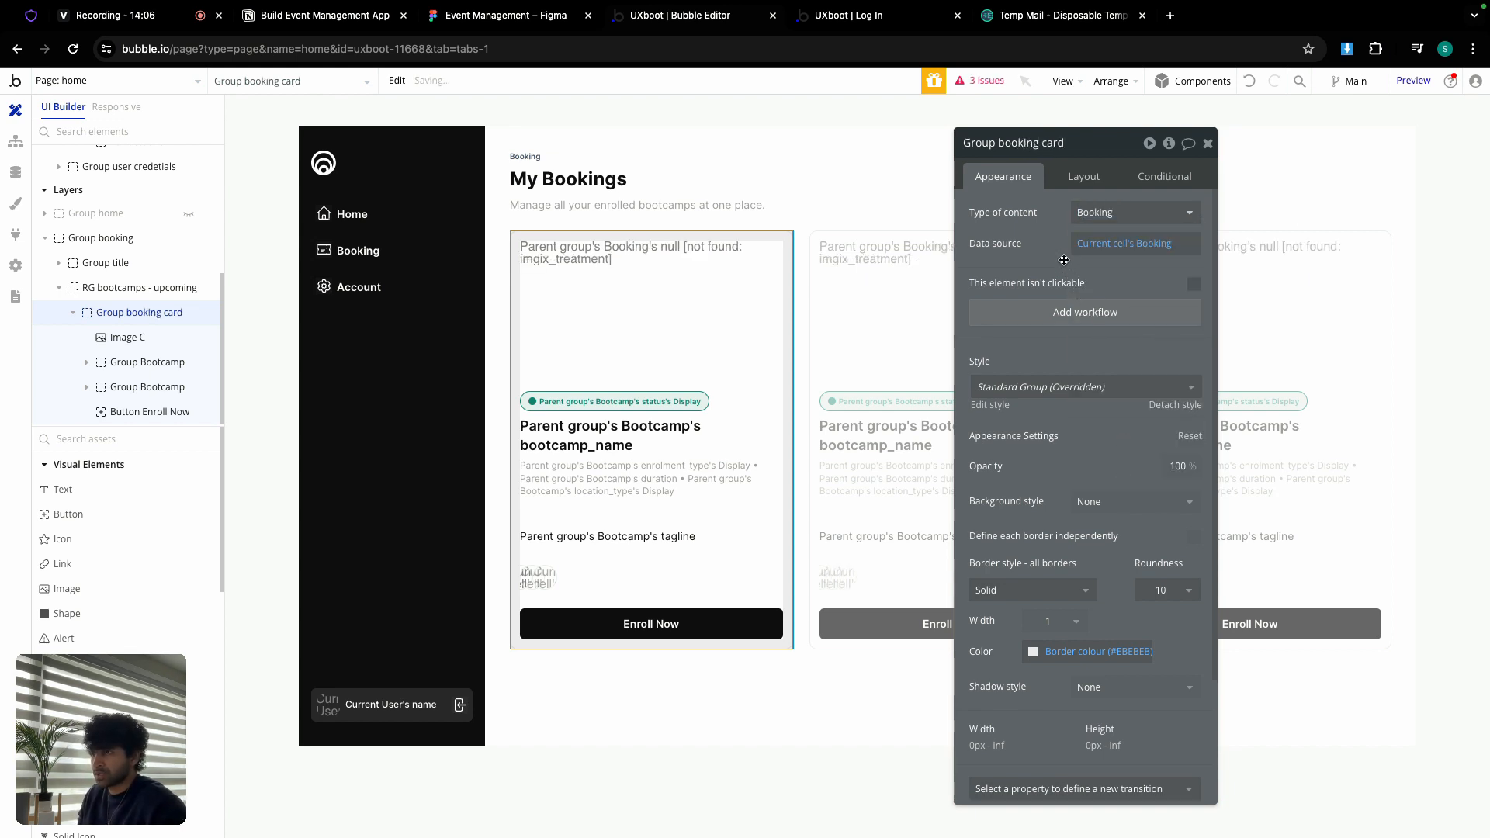
# Step: Set the card image to Parent group's Booking's bootcamp's featured_img, processed with Imgix
pyautogui.click(647, 289)
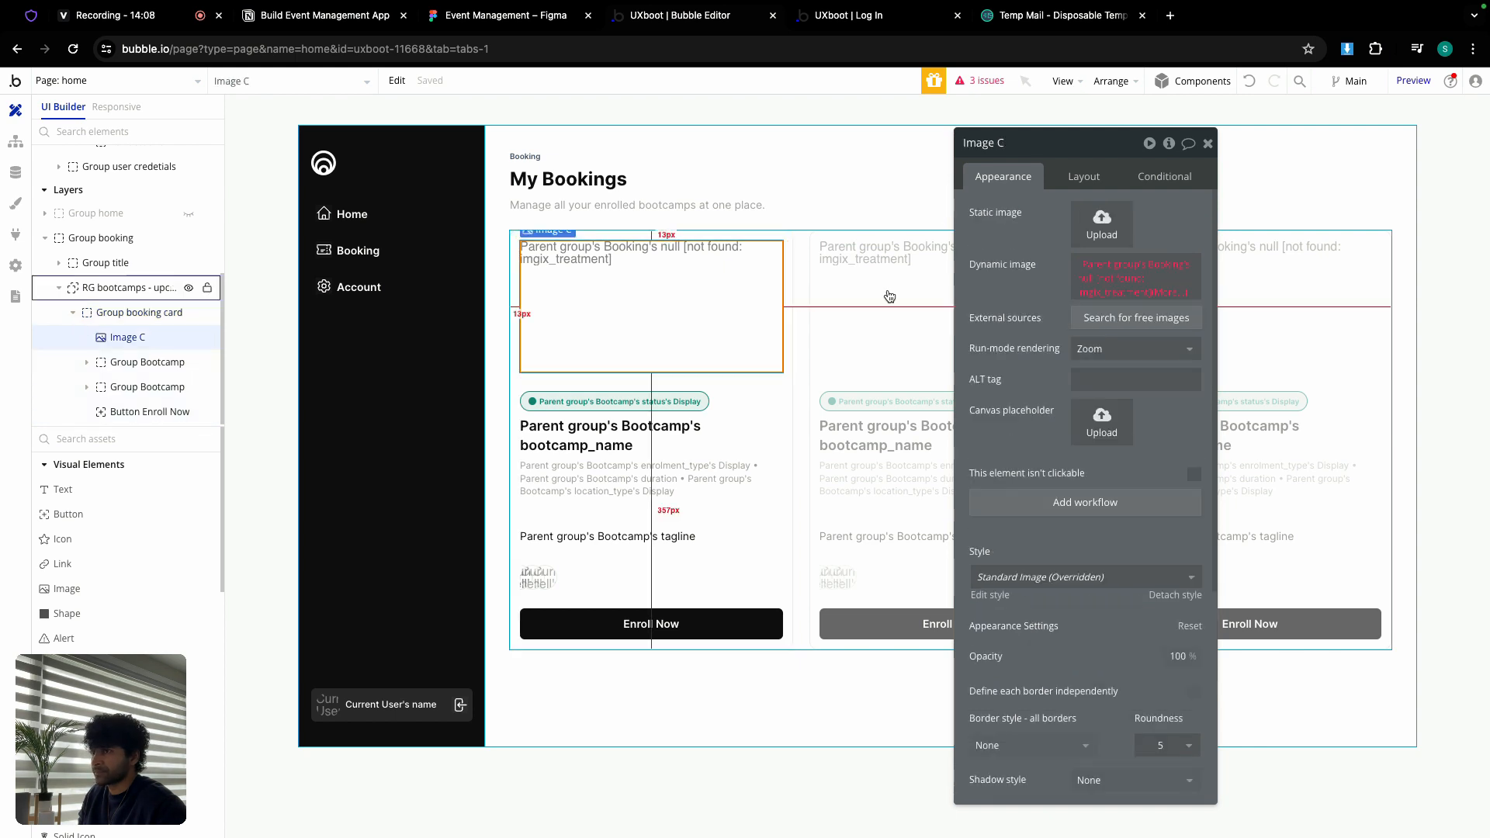
pyautogui.moveTo(1085, 268)
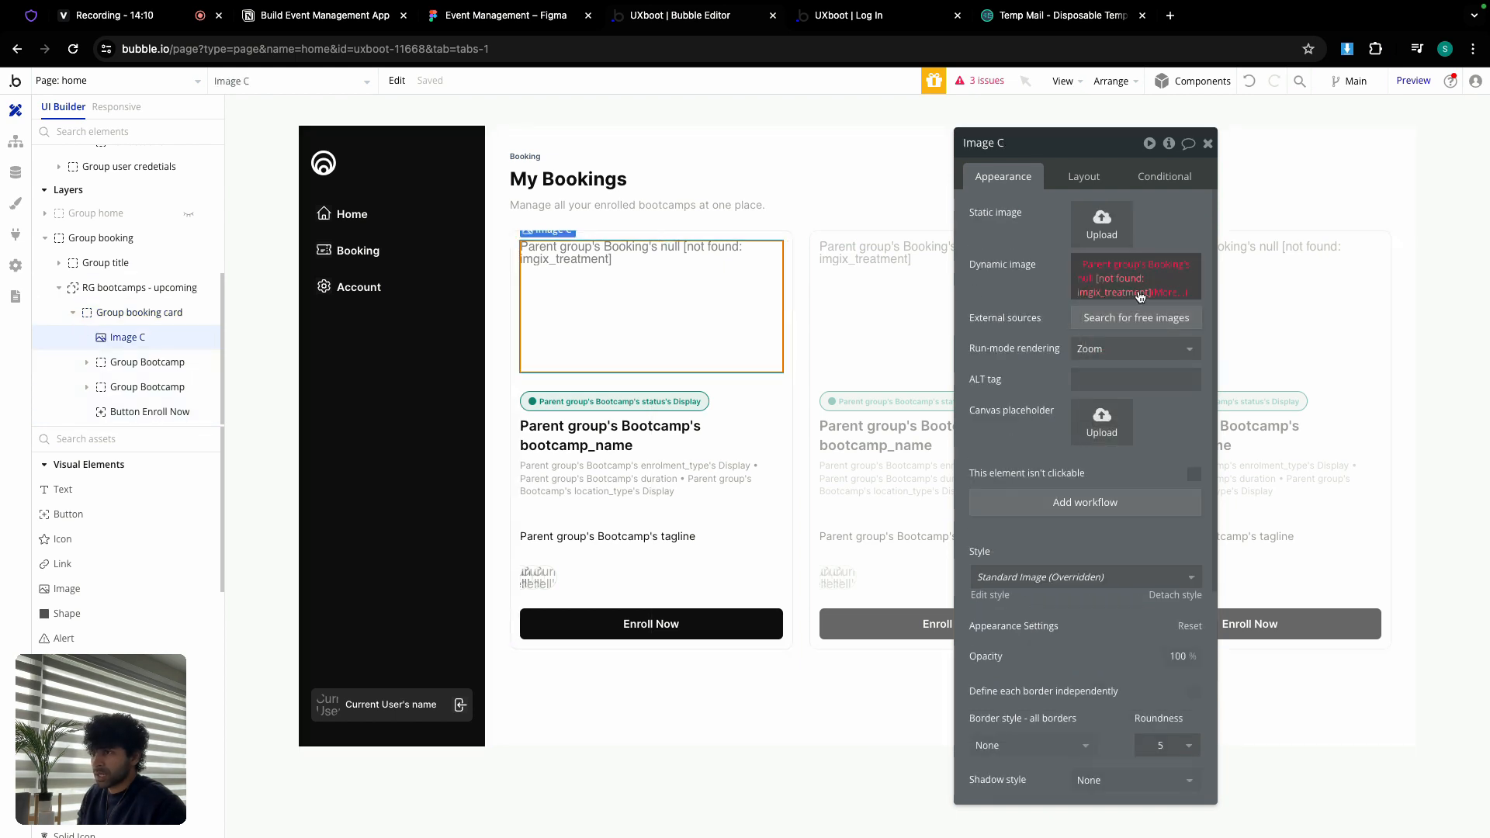
pyautogui.click(1164, 289)
pyautogui.press('BackSpace')
pyautogui.press('BackSpace')
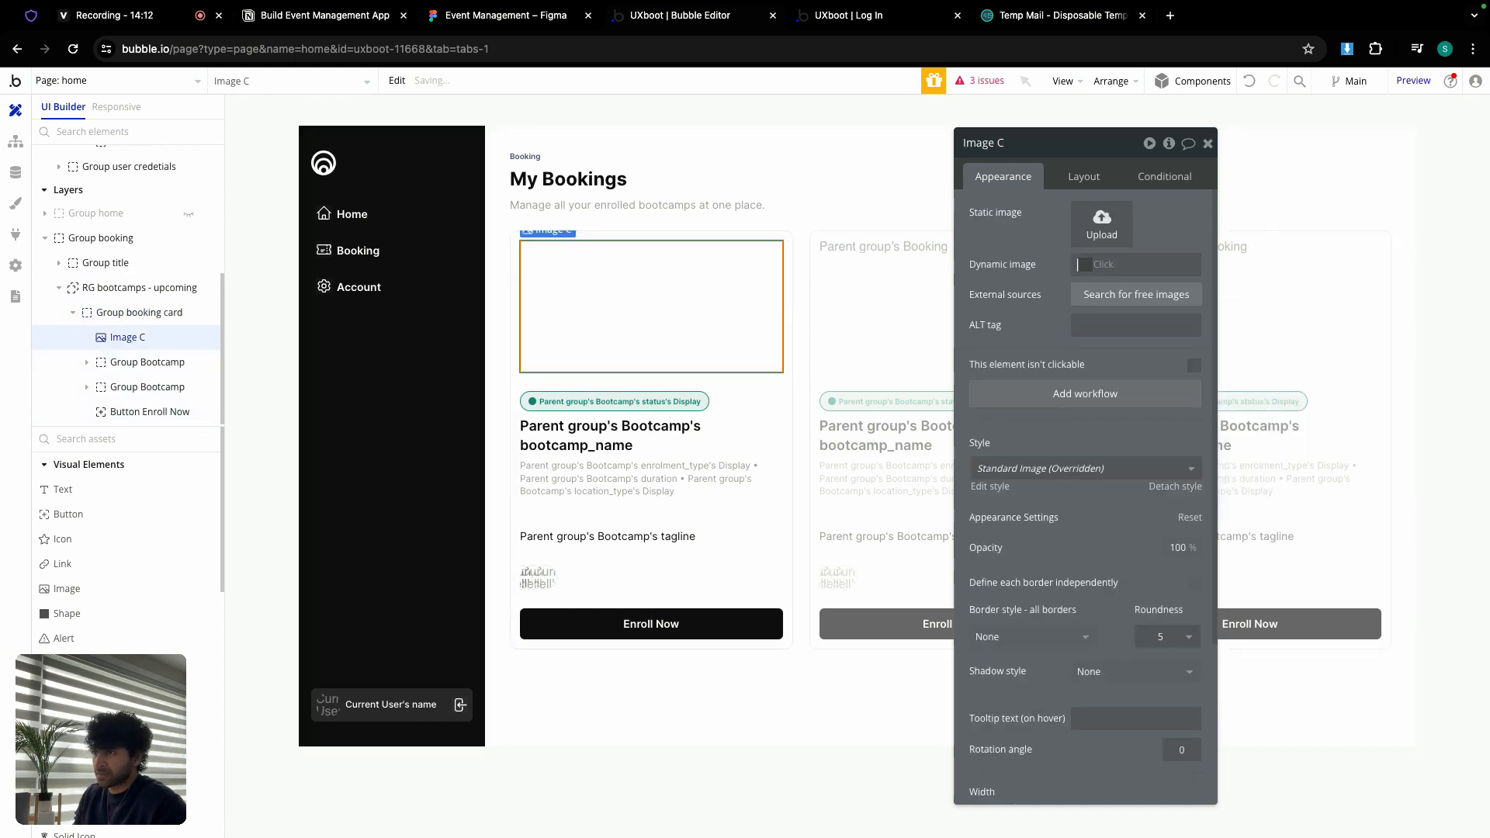
pyautogui.click(1214, 266)
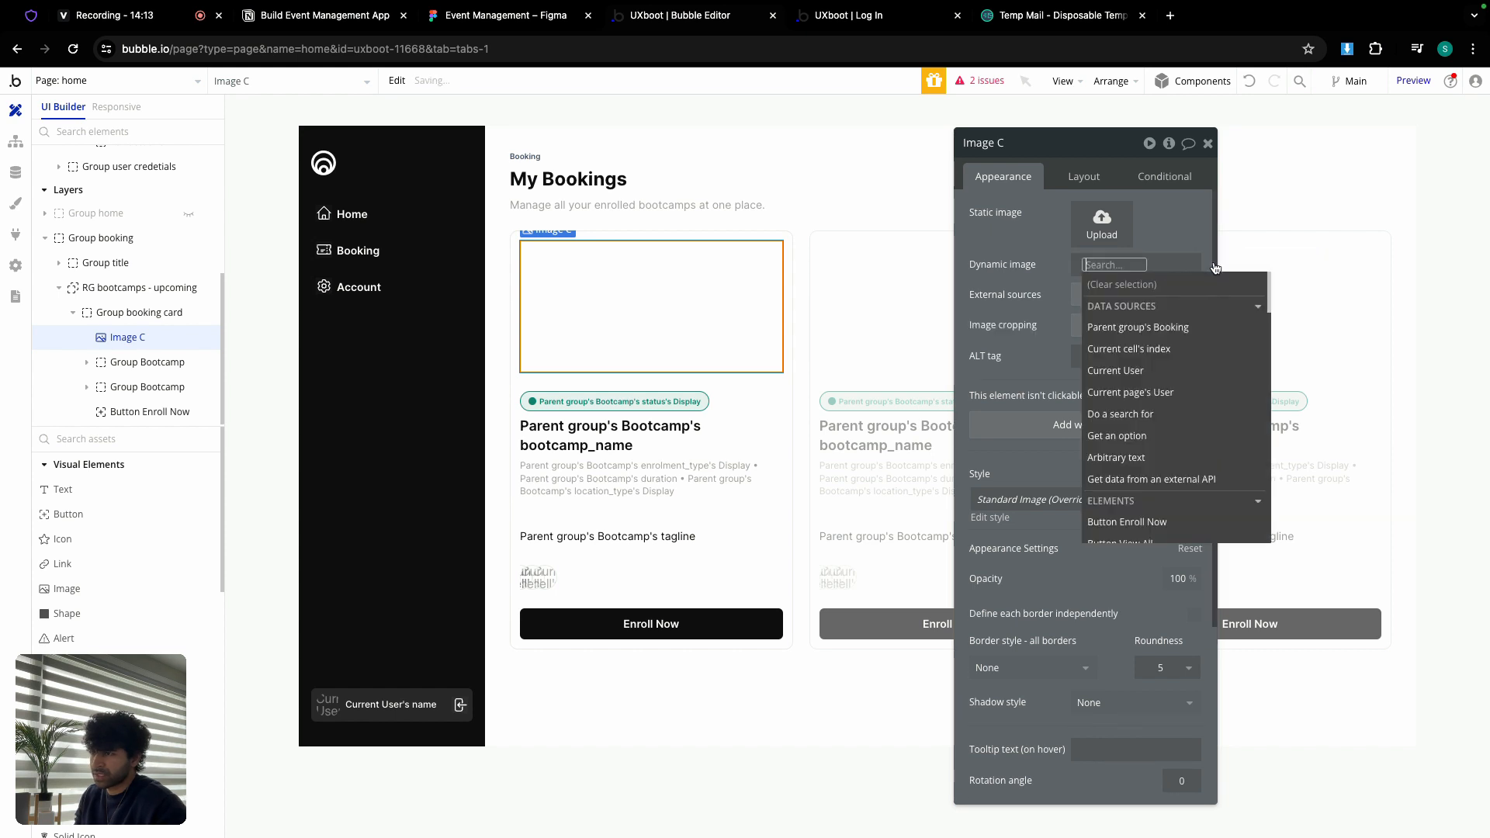
pyautogui.click(1129, 329)
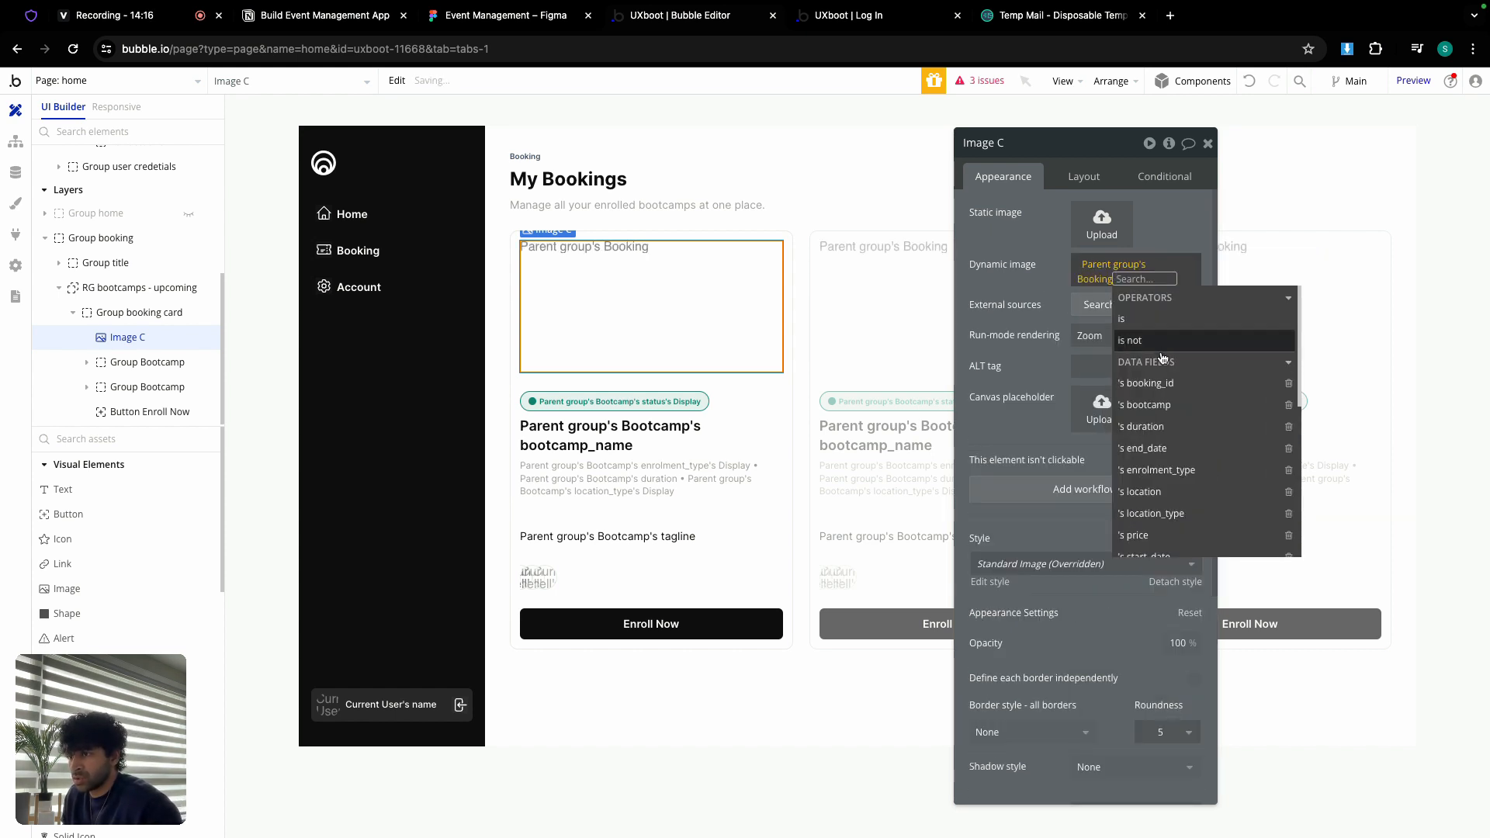
pyautogui.click(1168, 405)
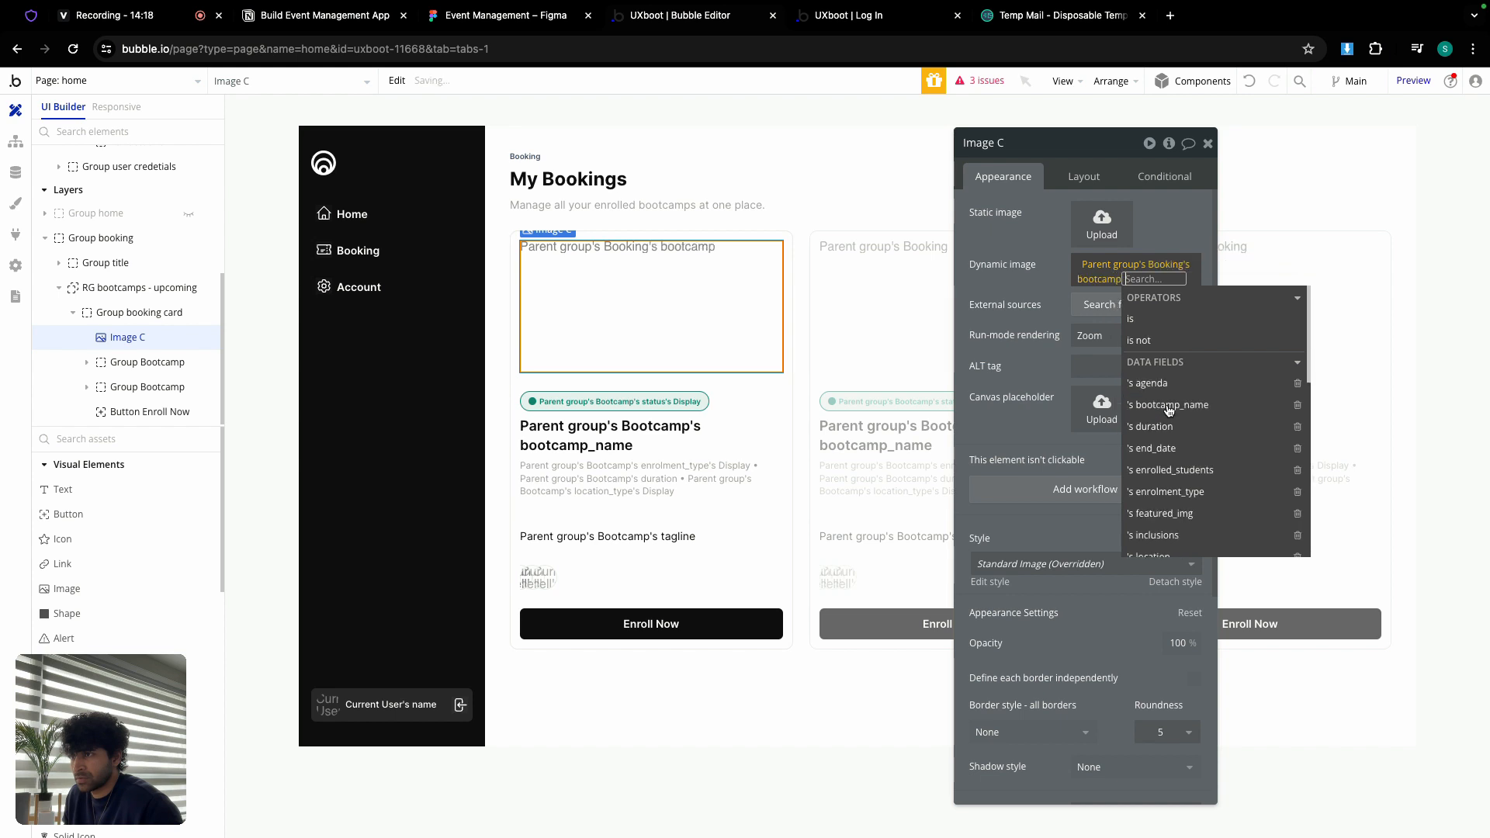
pyautogui.click(1177, 516)
pyautogui.click(1130, 541)
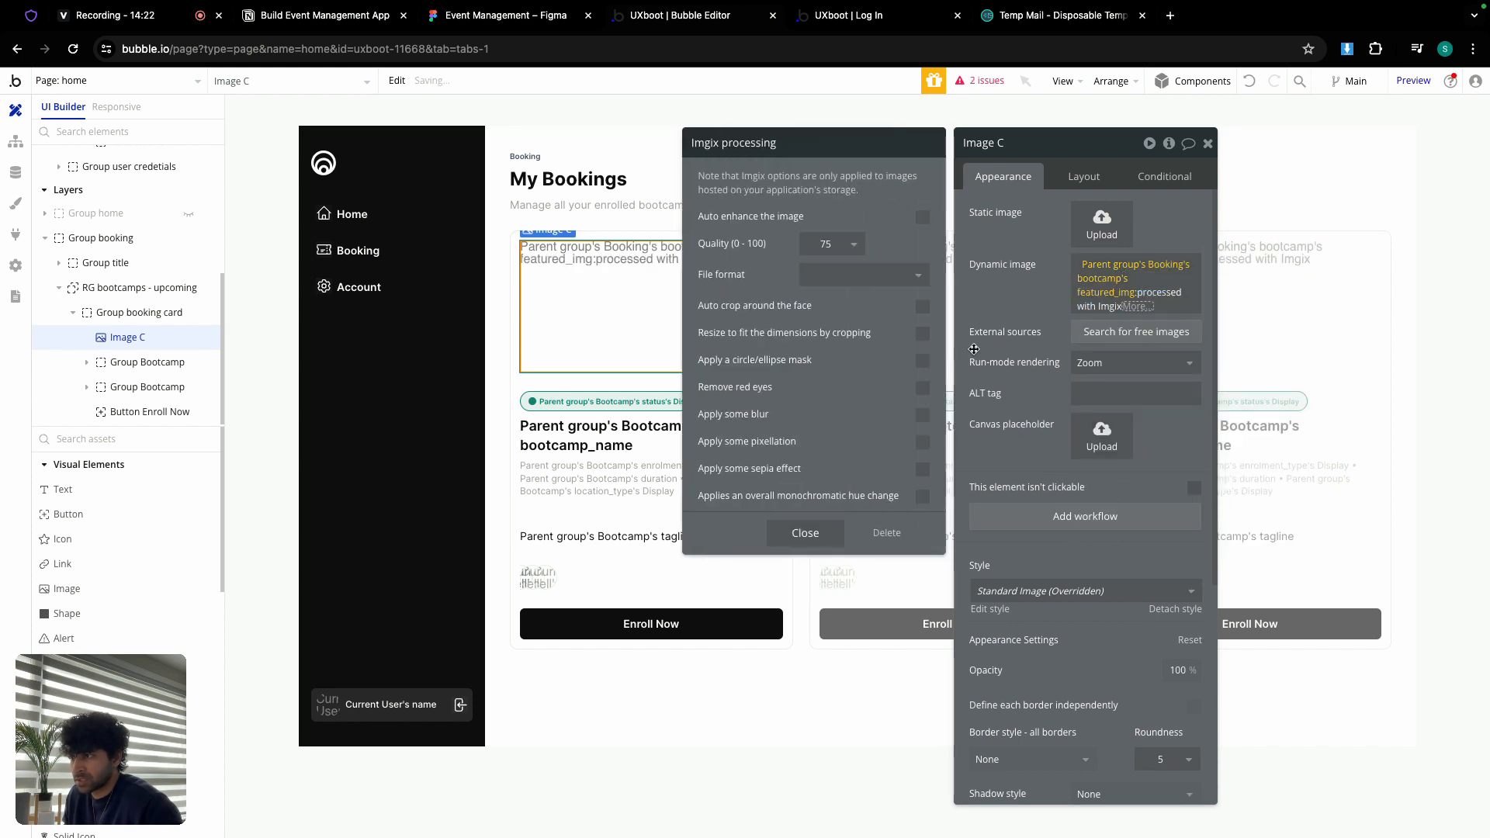
pyautogui.click(924, 337)
pyautogui.click(1121, 363)
pyautogui.click(1114, 459)
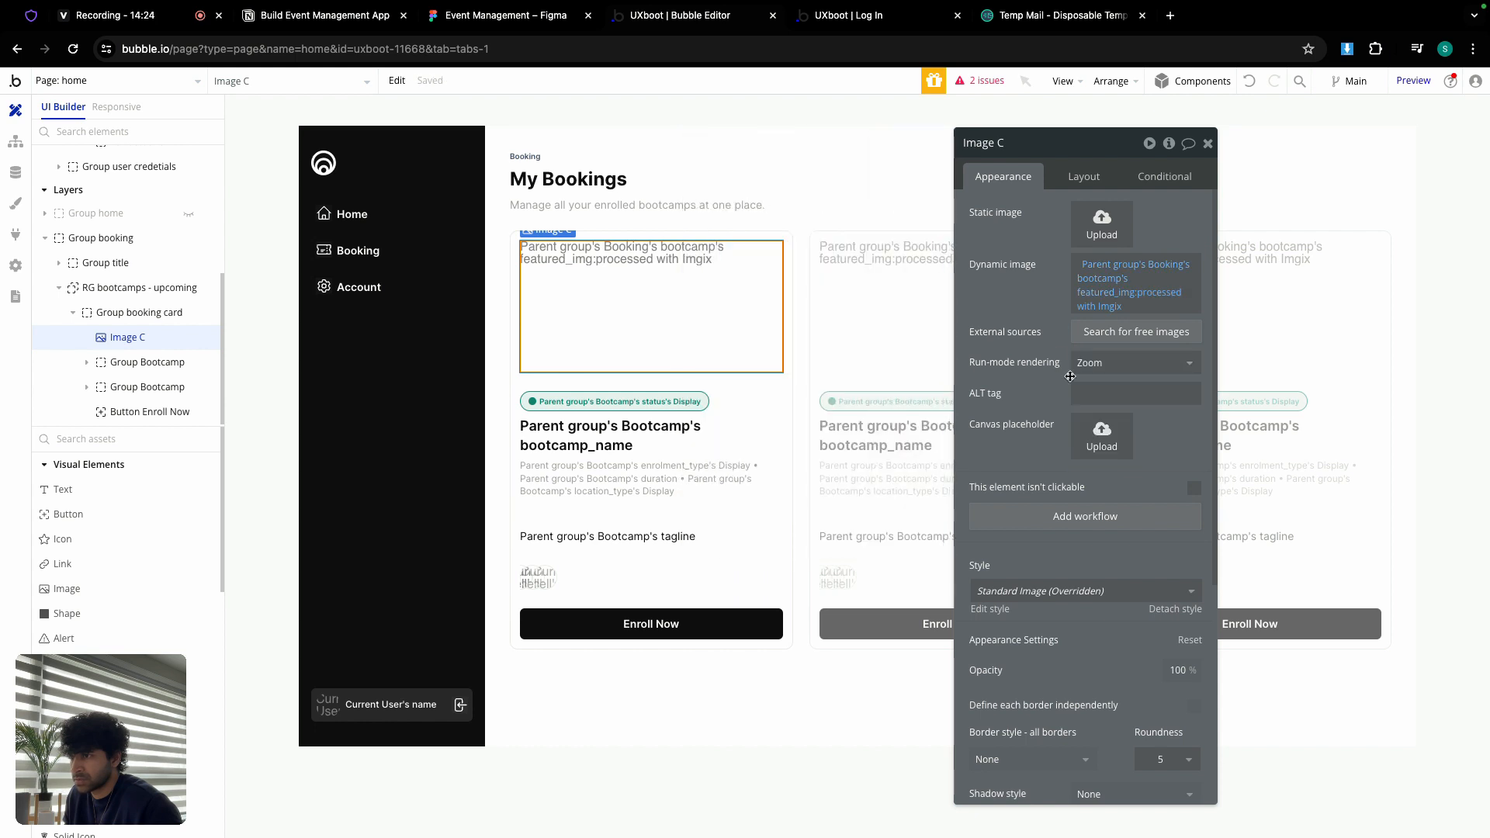
pyautogui.click(686, 405)
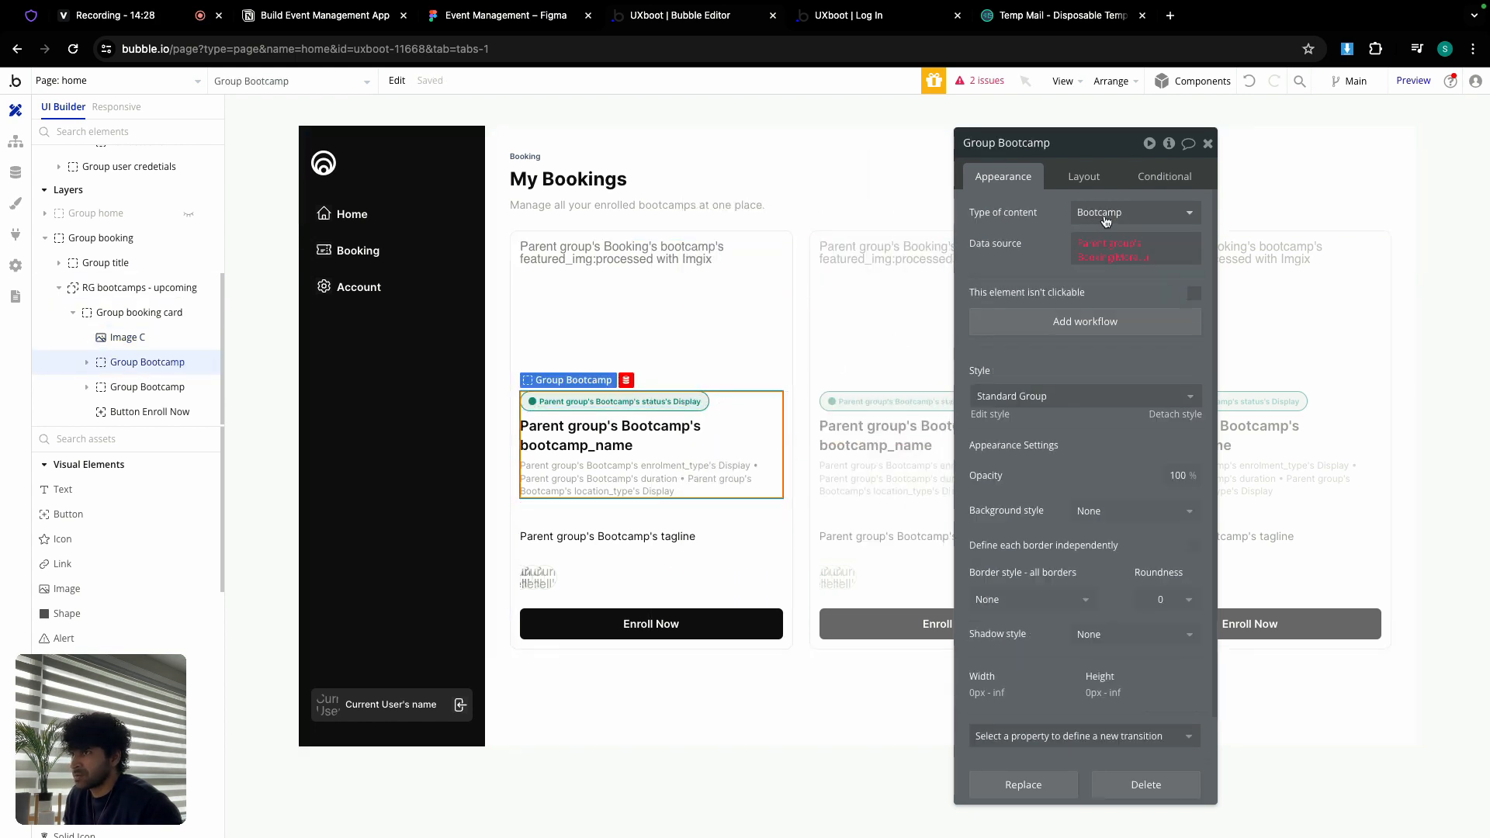
# Step: Change Group Bootcamp's content type from Bootcamp to Booking
pyautogui.click(1104, 214)
pyautogui.scroll(-2, 1115, 353)
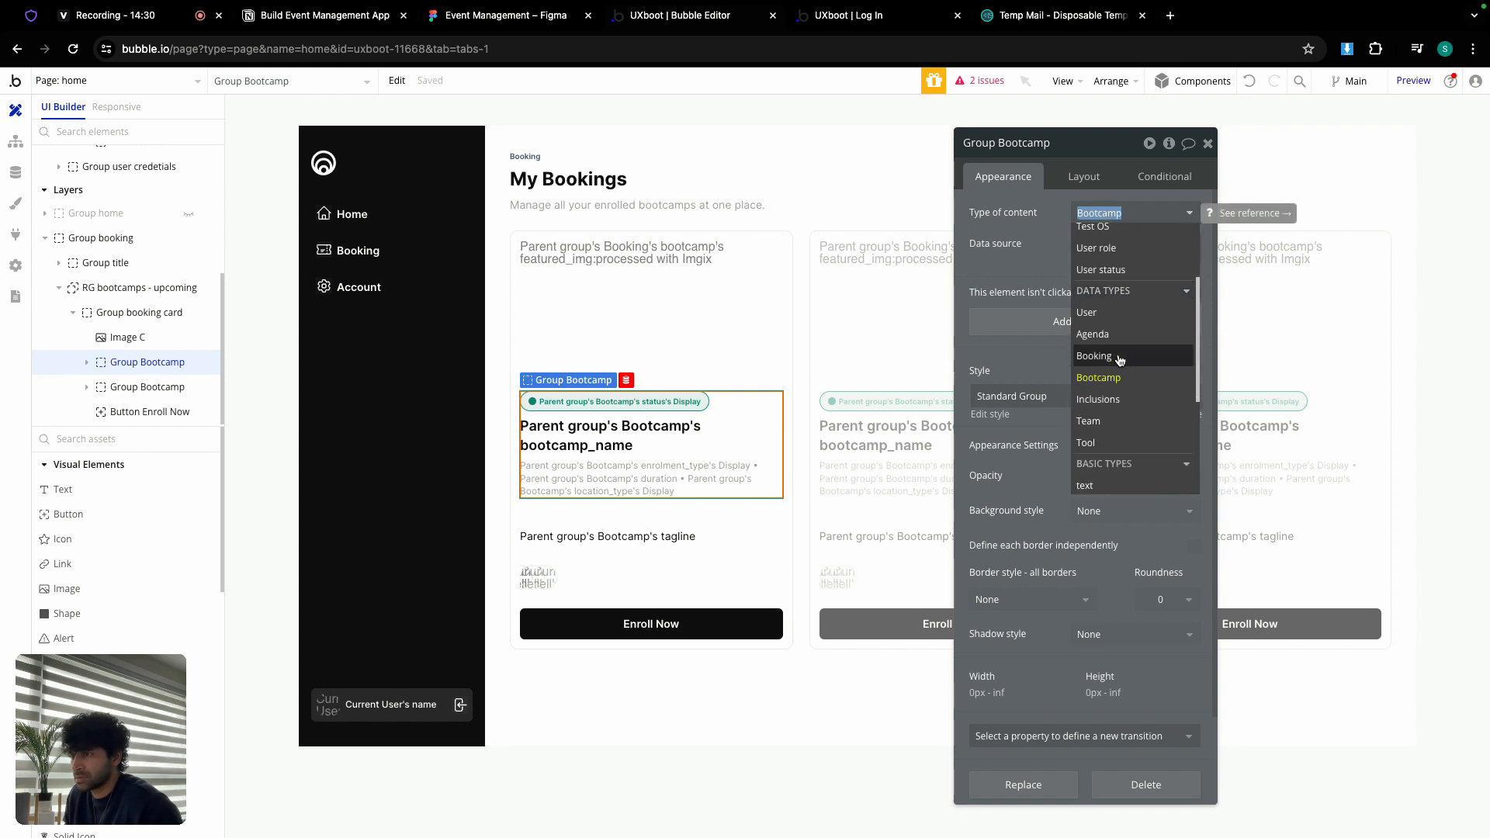
pyautogui.click(1119, 359)
pyautogui.click(1123, 250)
pyautogui.click(700, 381)
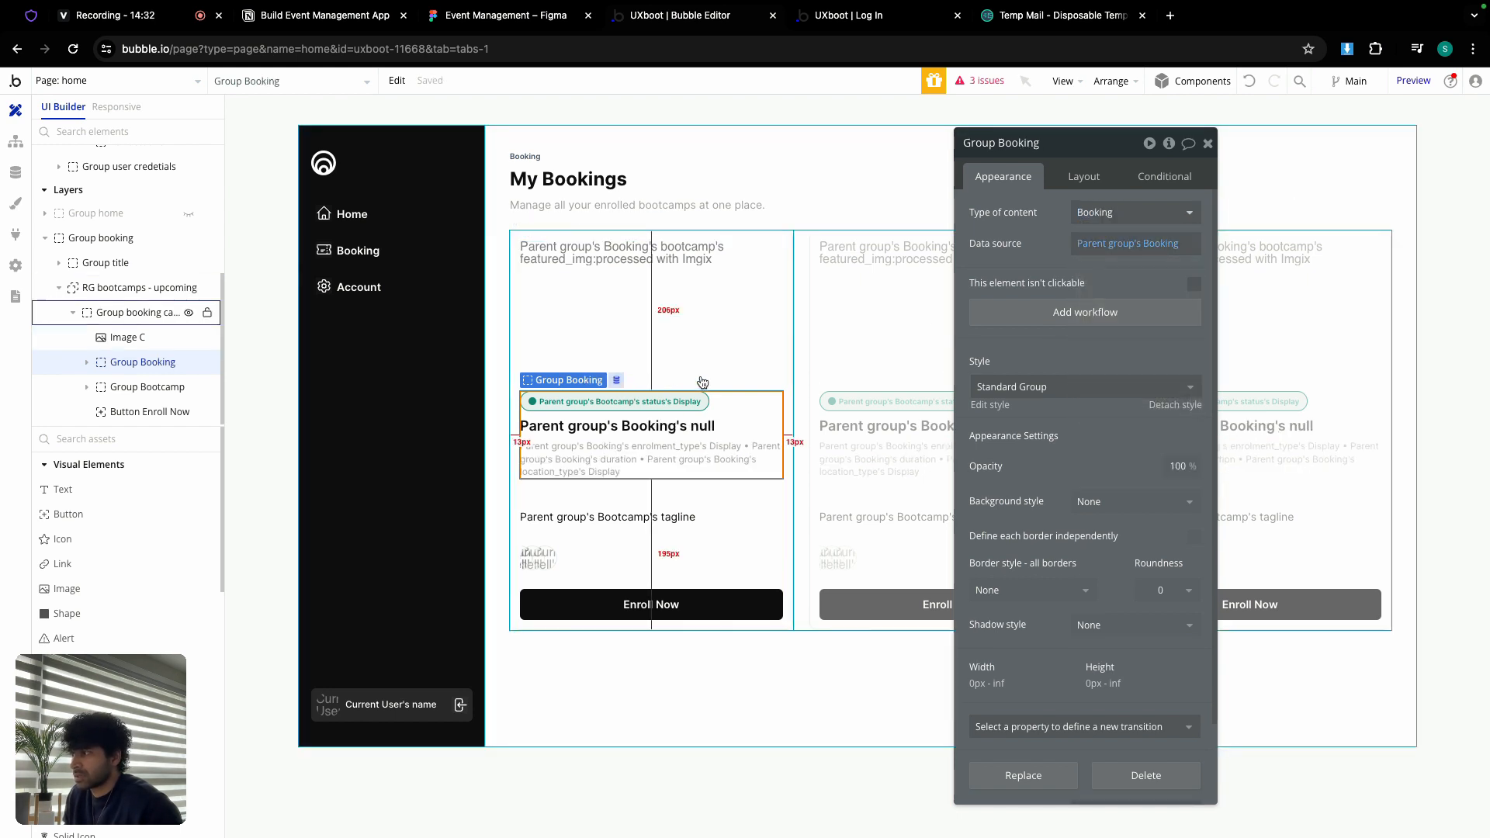
# Step: Set the Group chip around the status text to content type Booking
pyautogui.click(650, 405)
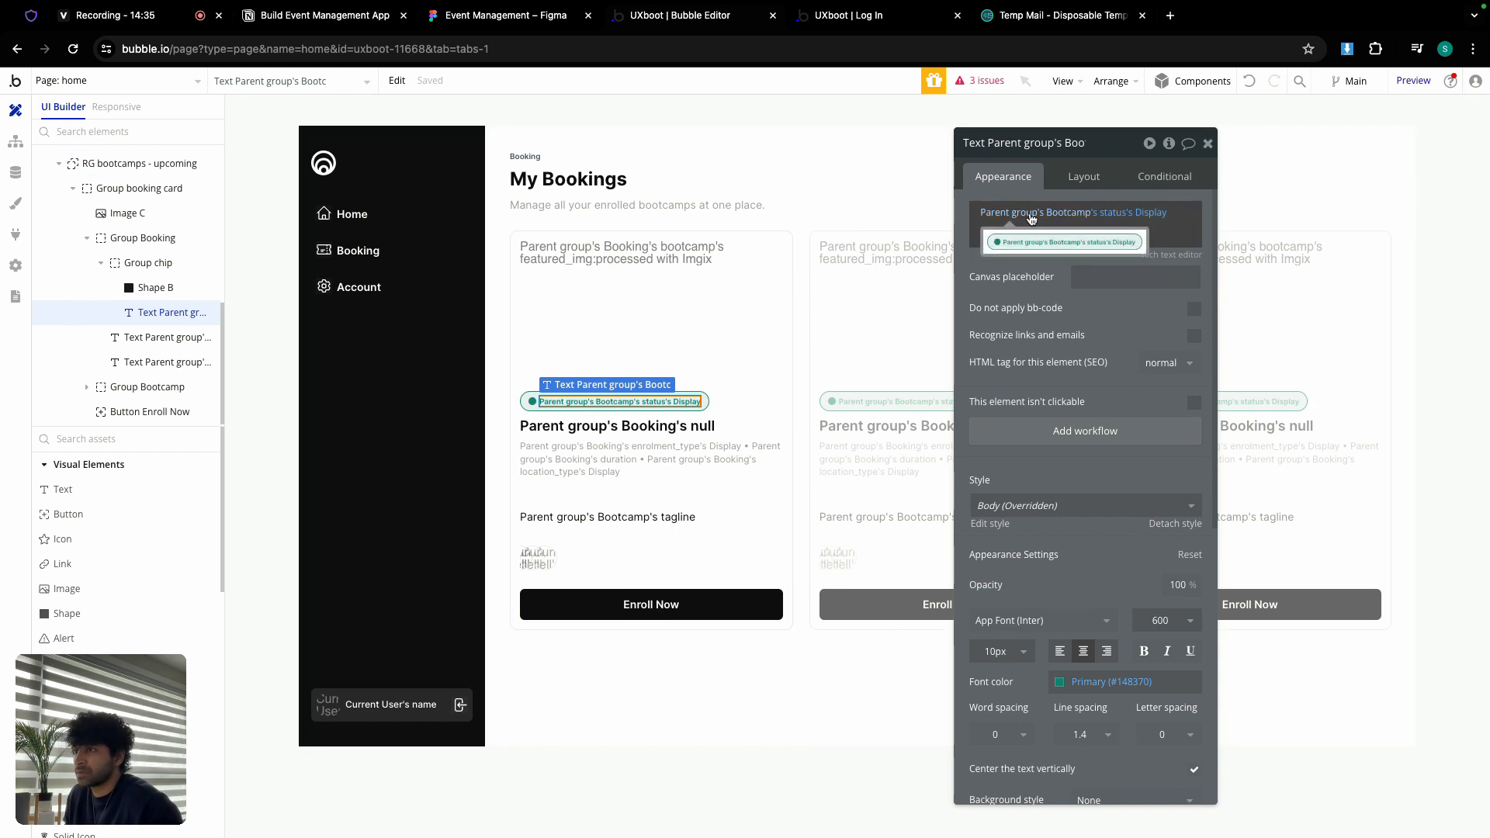
pyautogui.click(747, 399)
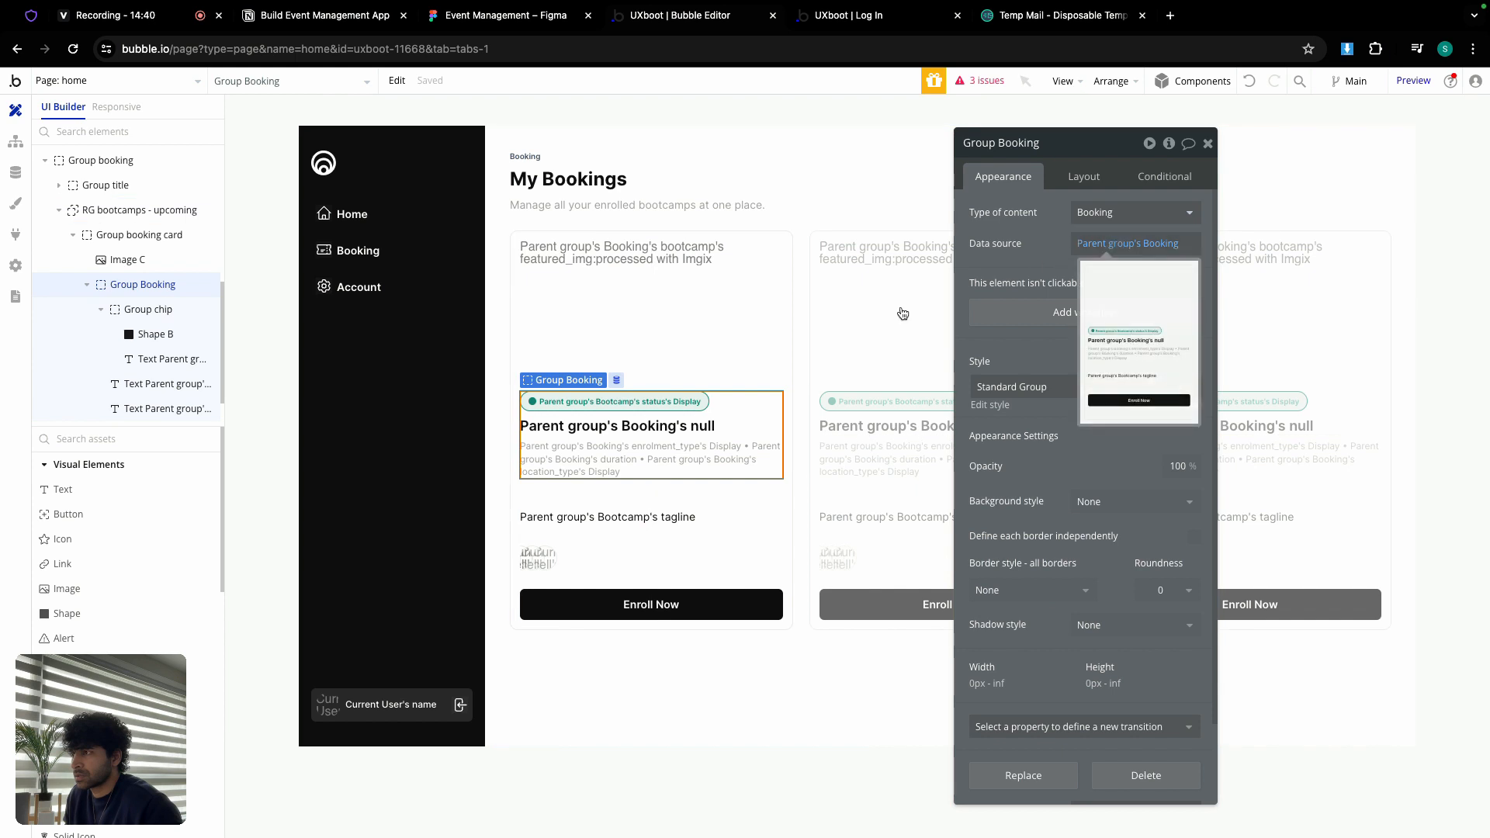
pyautogui.click(753, 377)
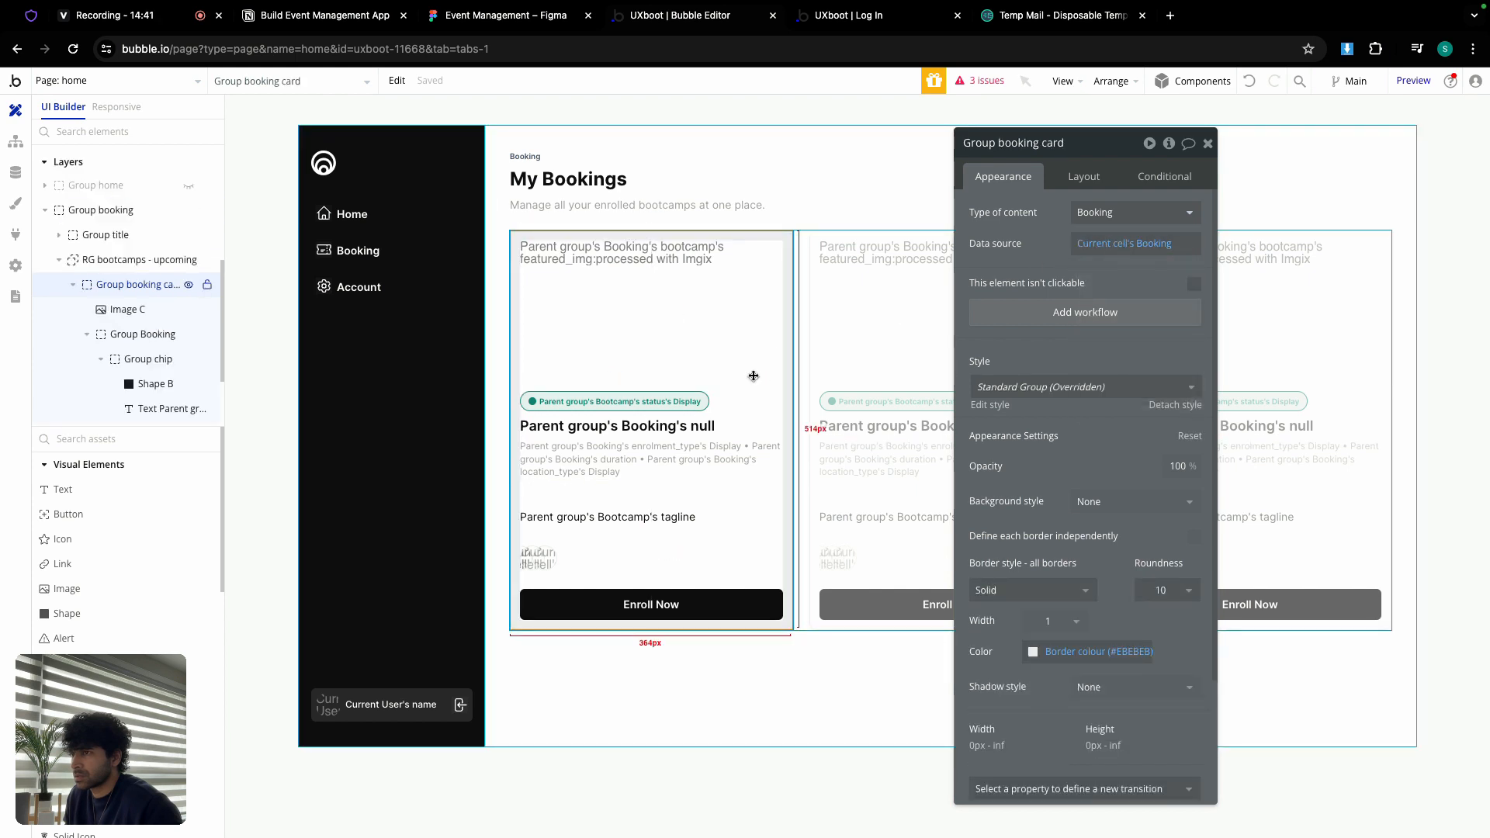
pyautogui.click(744, 403)
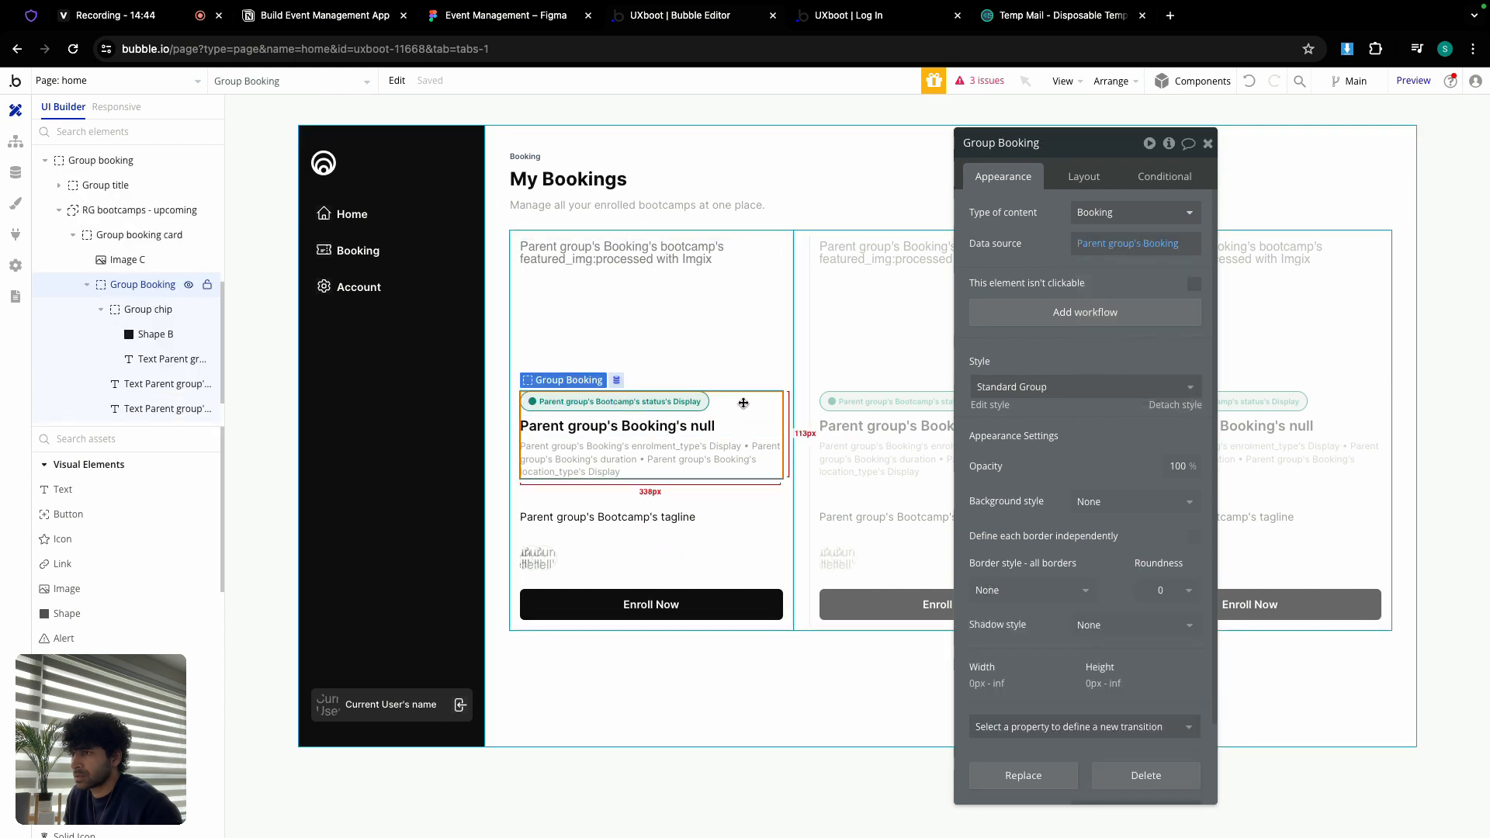
pyautogui.click(676, 403)
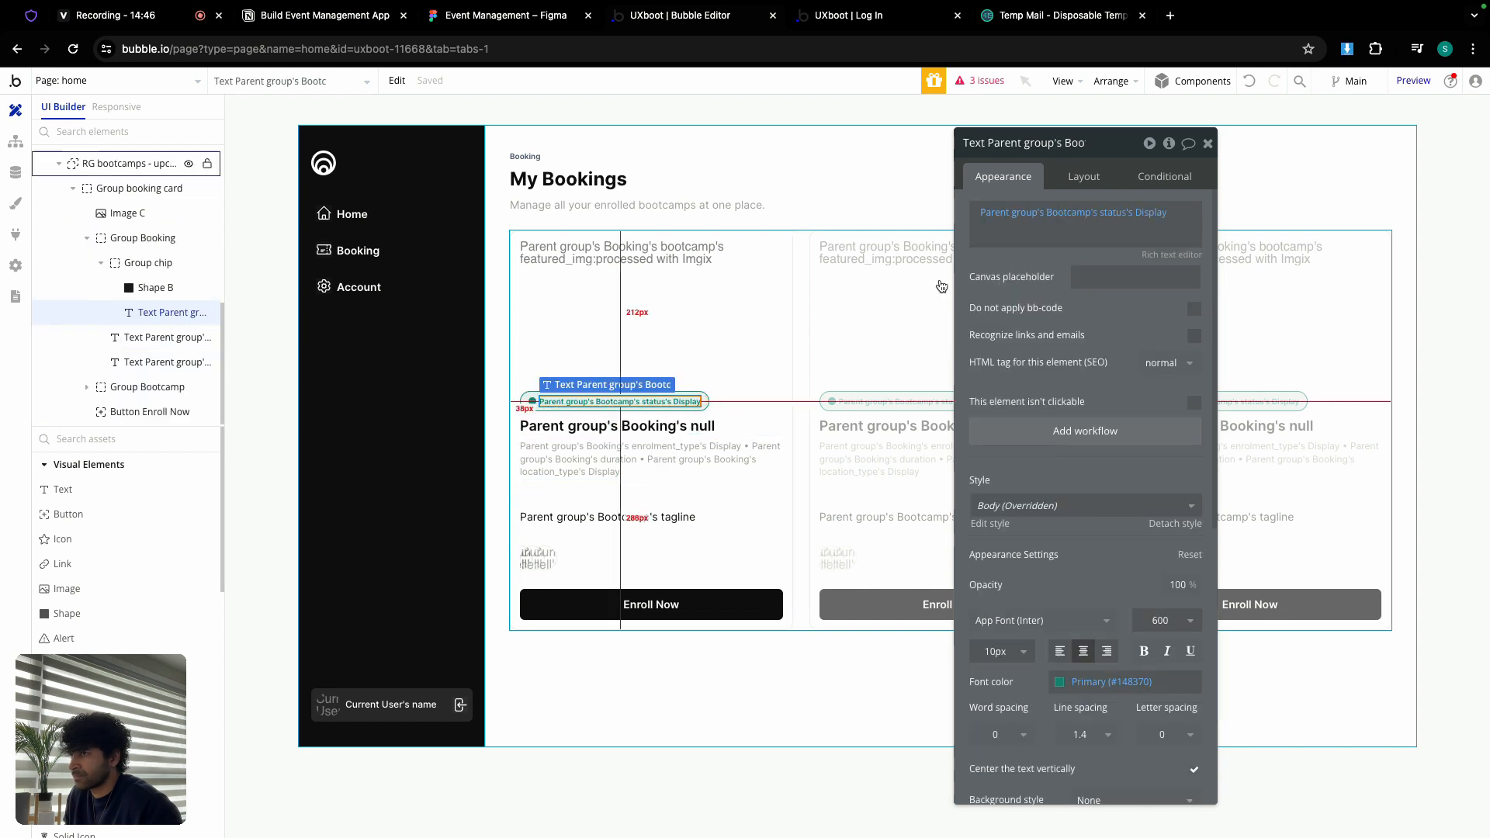
pyautogui.click(999, 213)
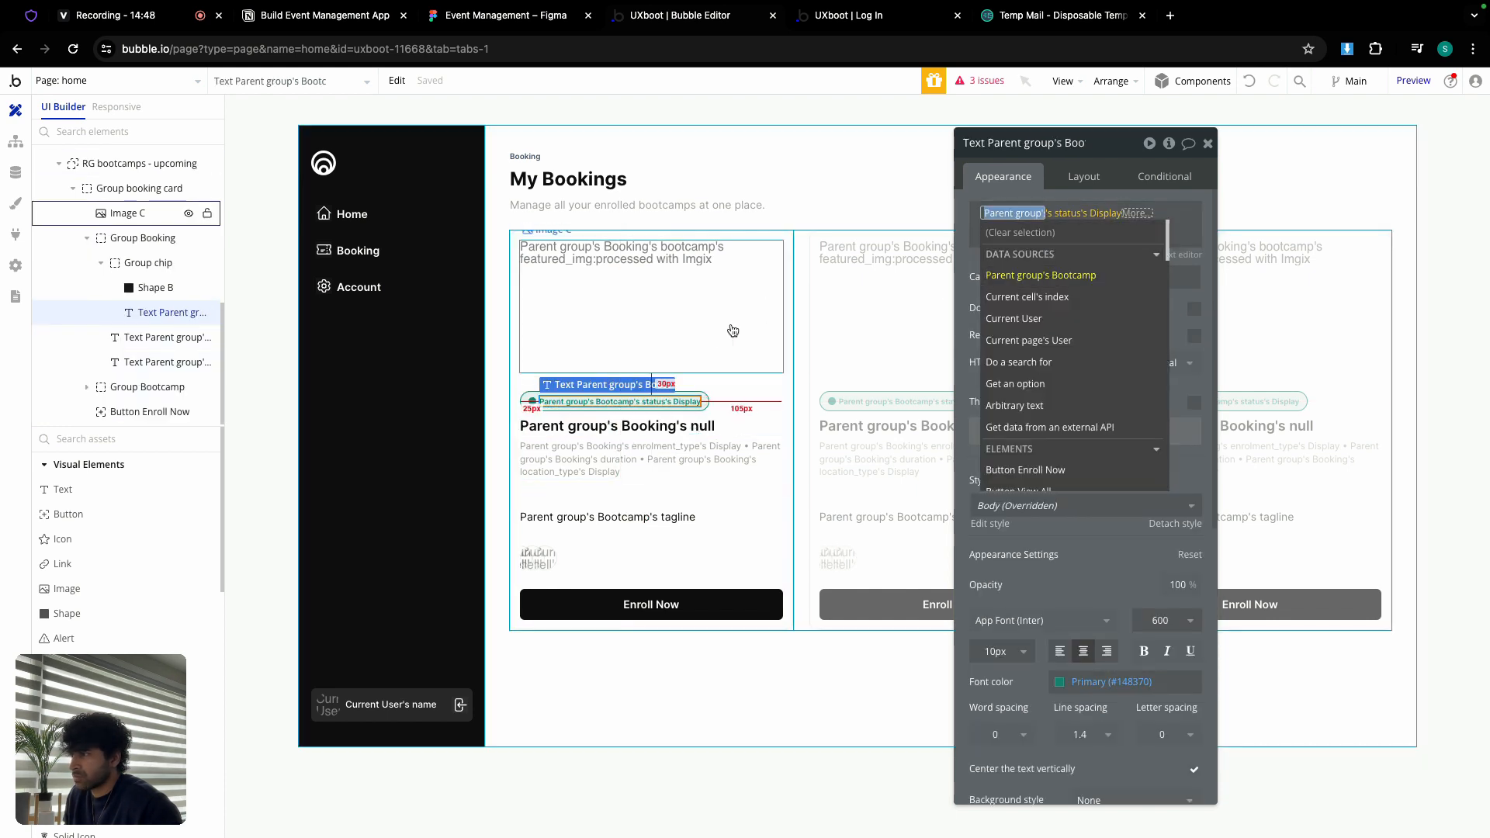
pyautogui.click(710, 403)
pyautogui.click(1133, 212)
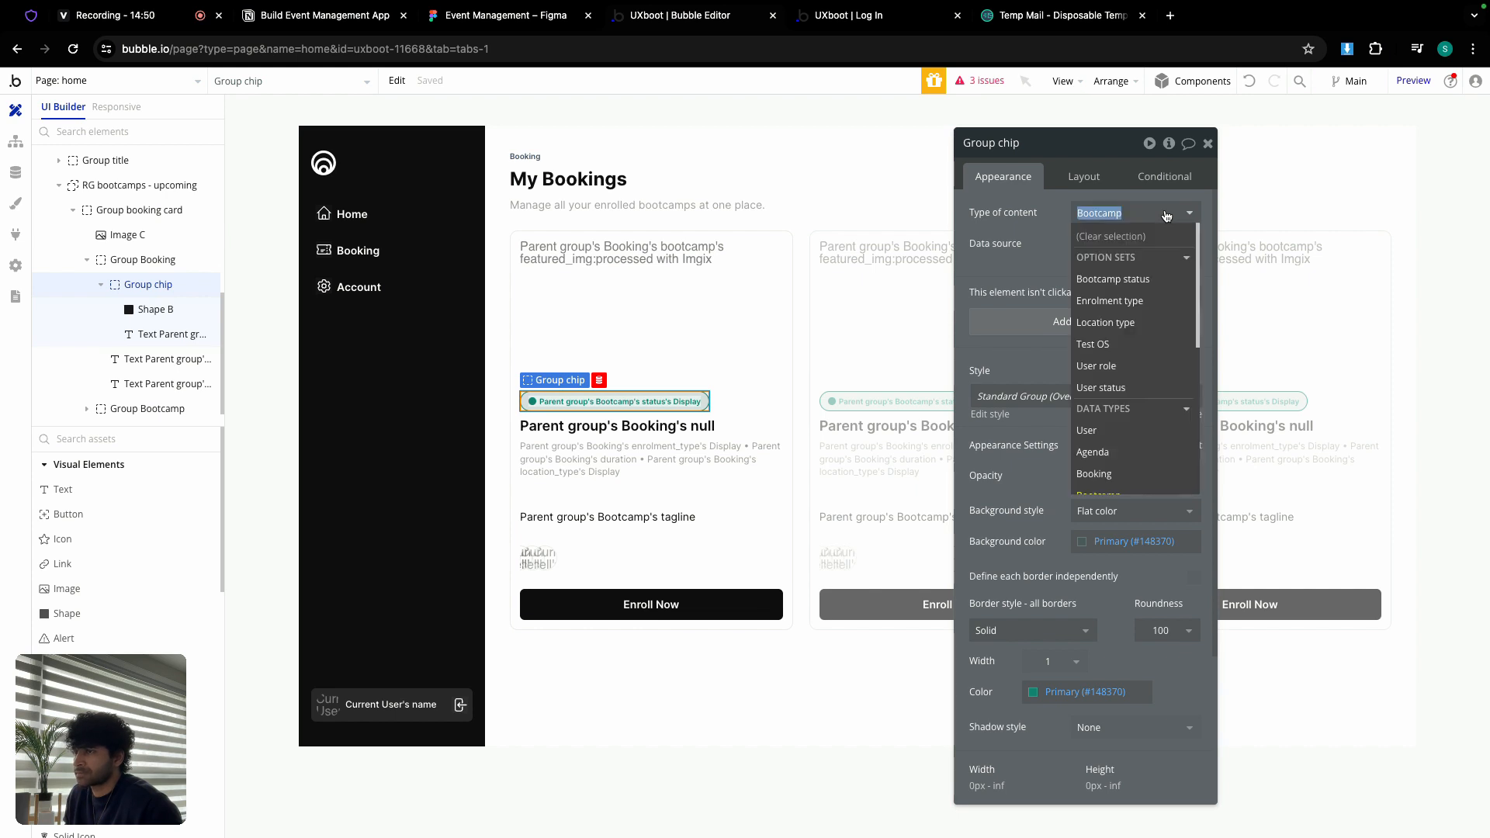
pyautogui.scroll(-1, 1124, 267)
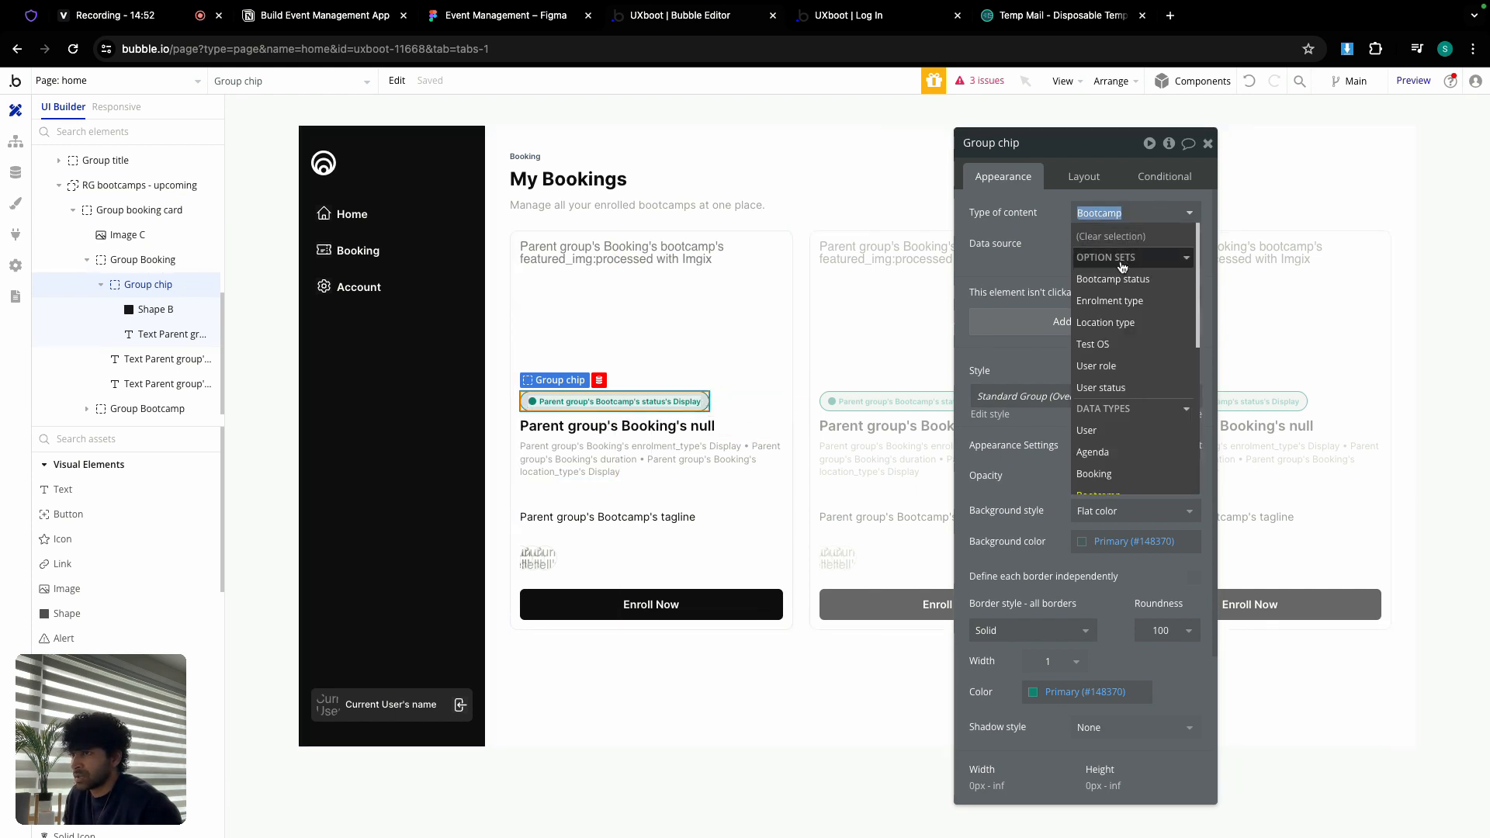
pyautogui.scroll(-1, 1115, 396)
pyautogui.click(1120, 437)
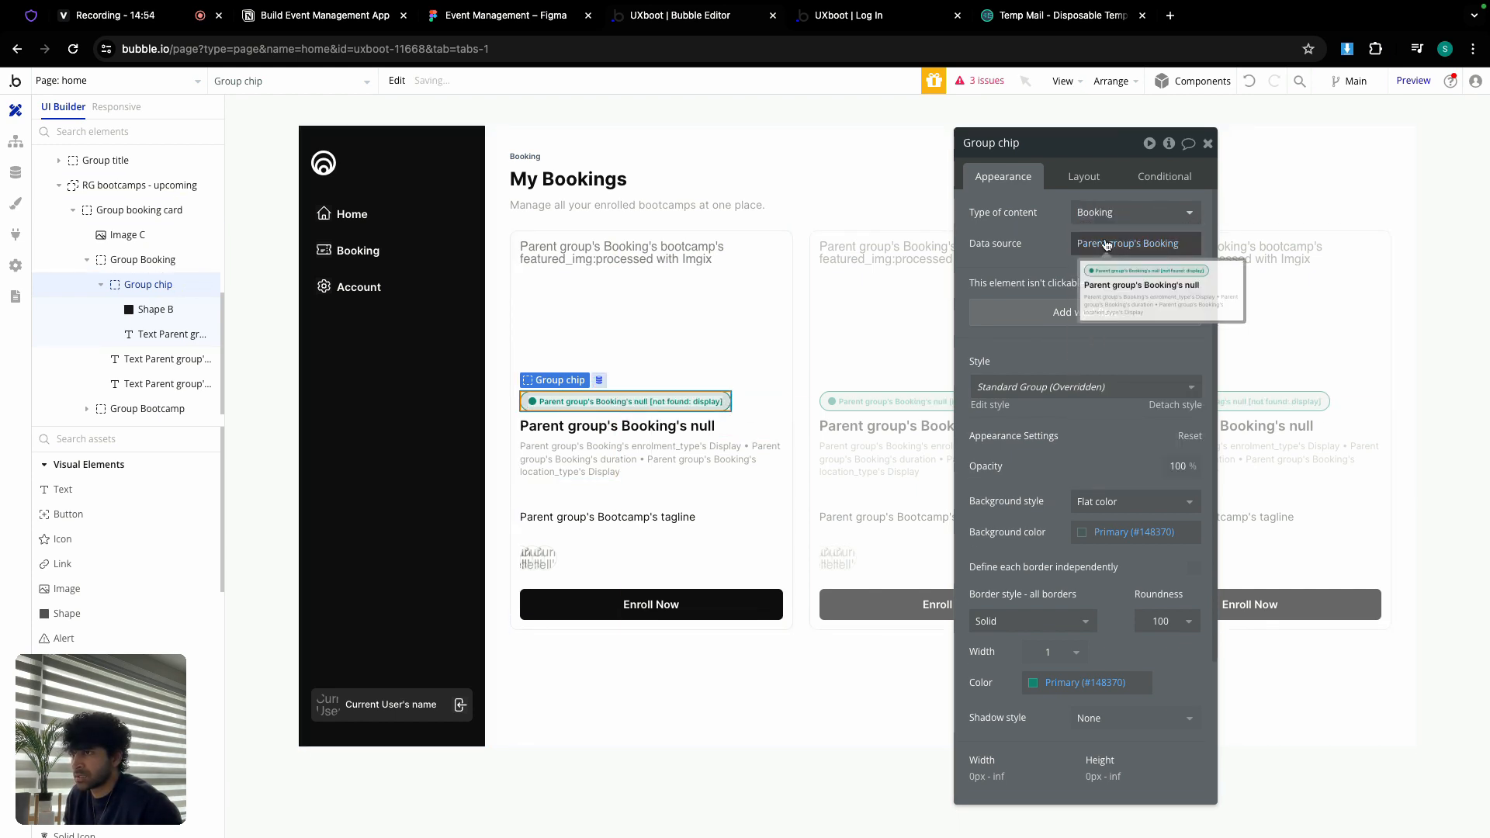
# Step: Rebuild the status text as Parent group's Booking's bootcamp's status's Display
pyautogui.click(683, 402)
pyautogui.click(1009, 213)
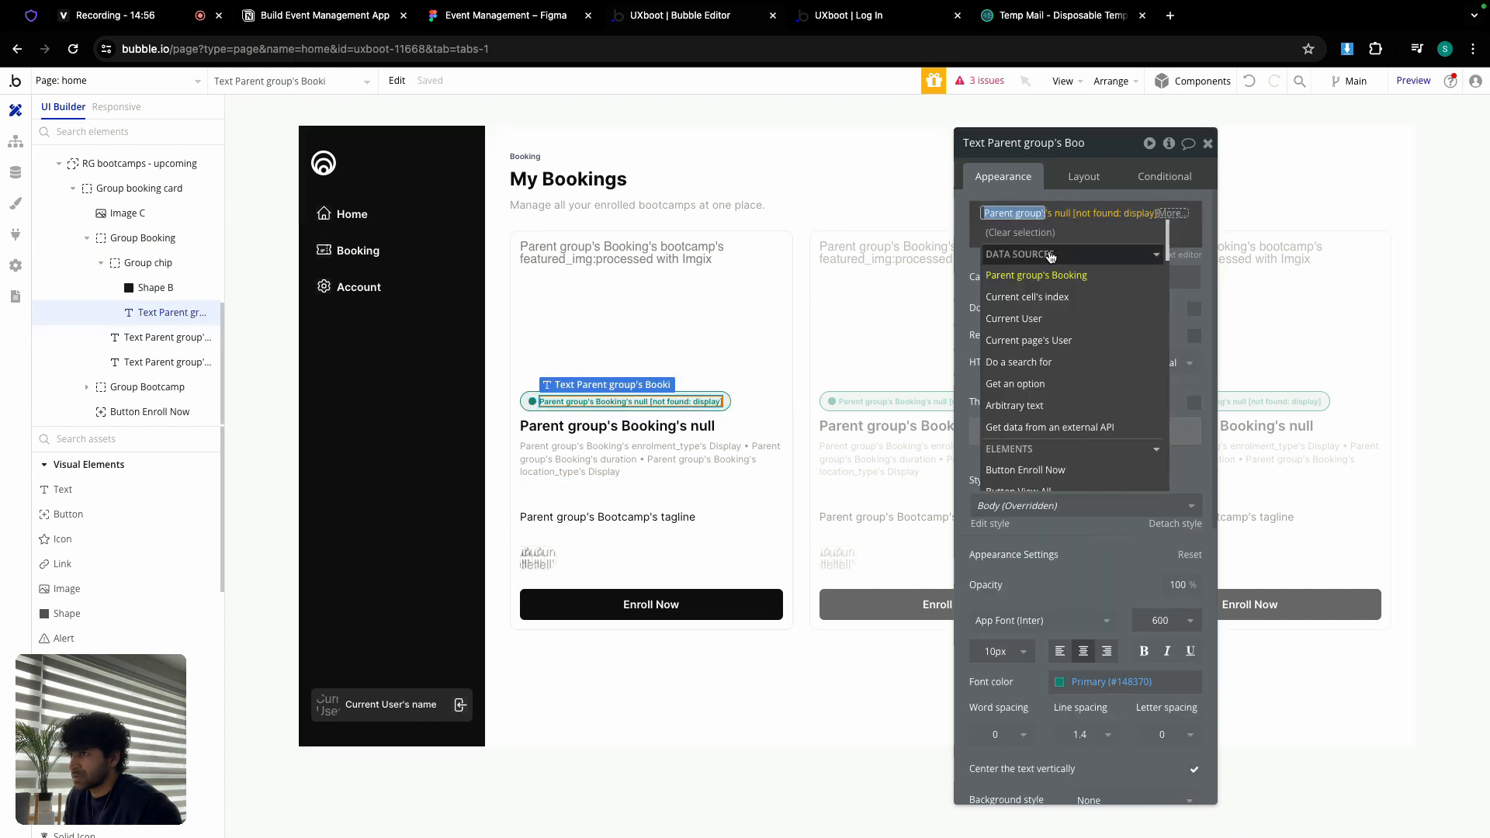
pyautogui.click(1055, 277)
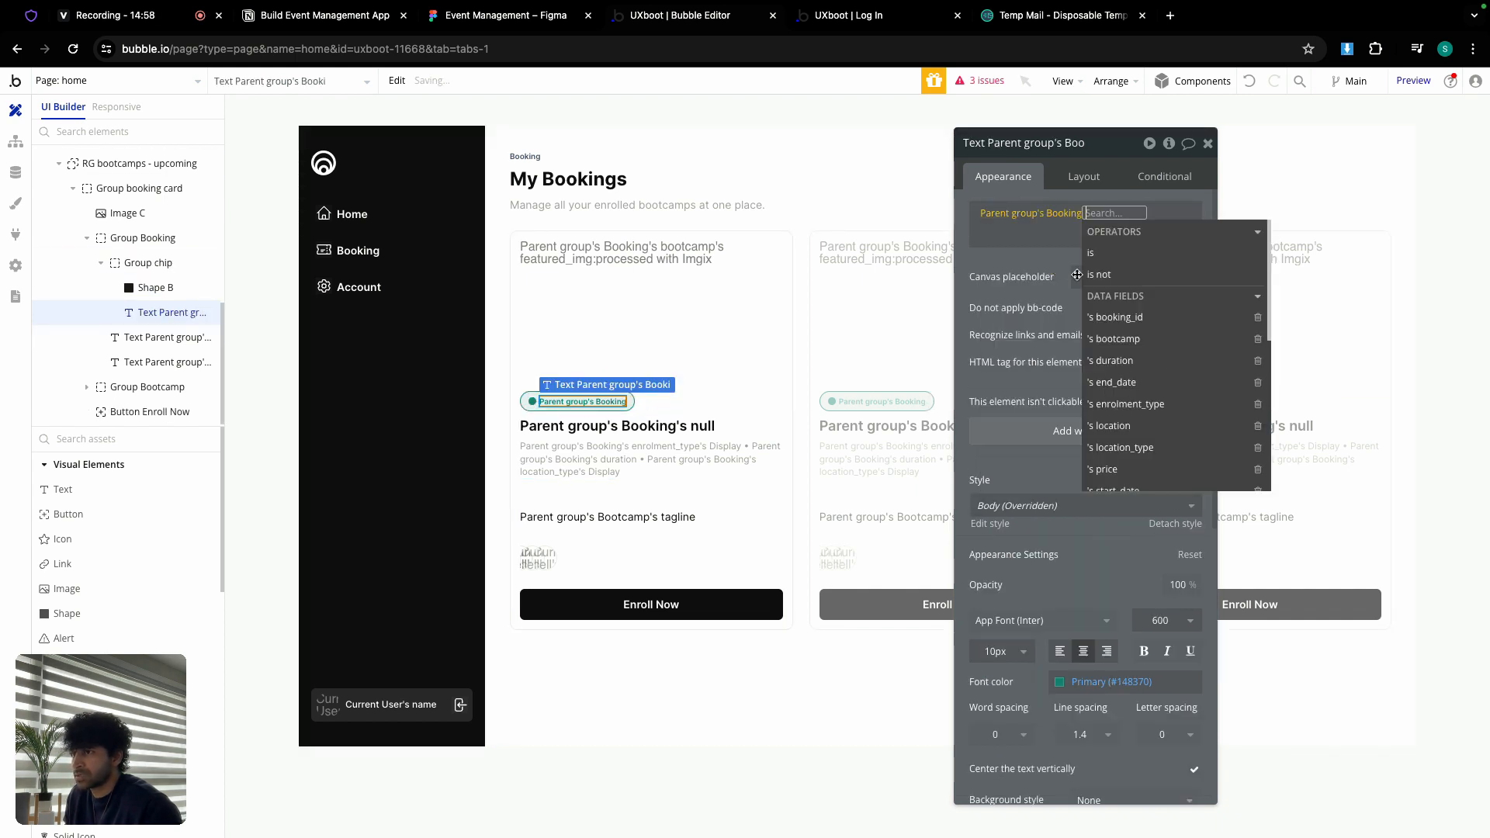
pyautogui.click(1136, 340)
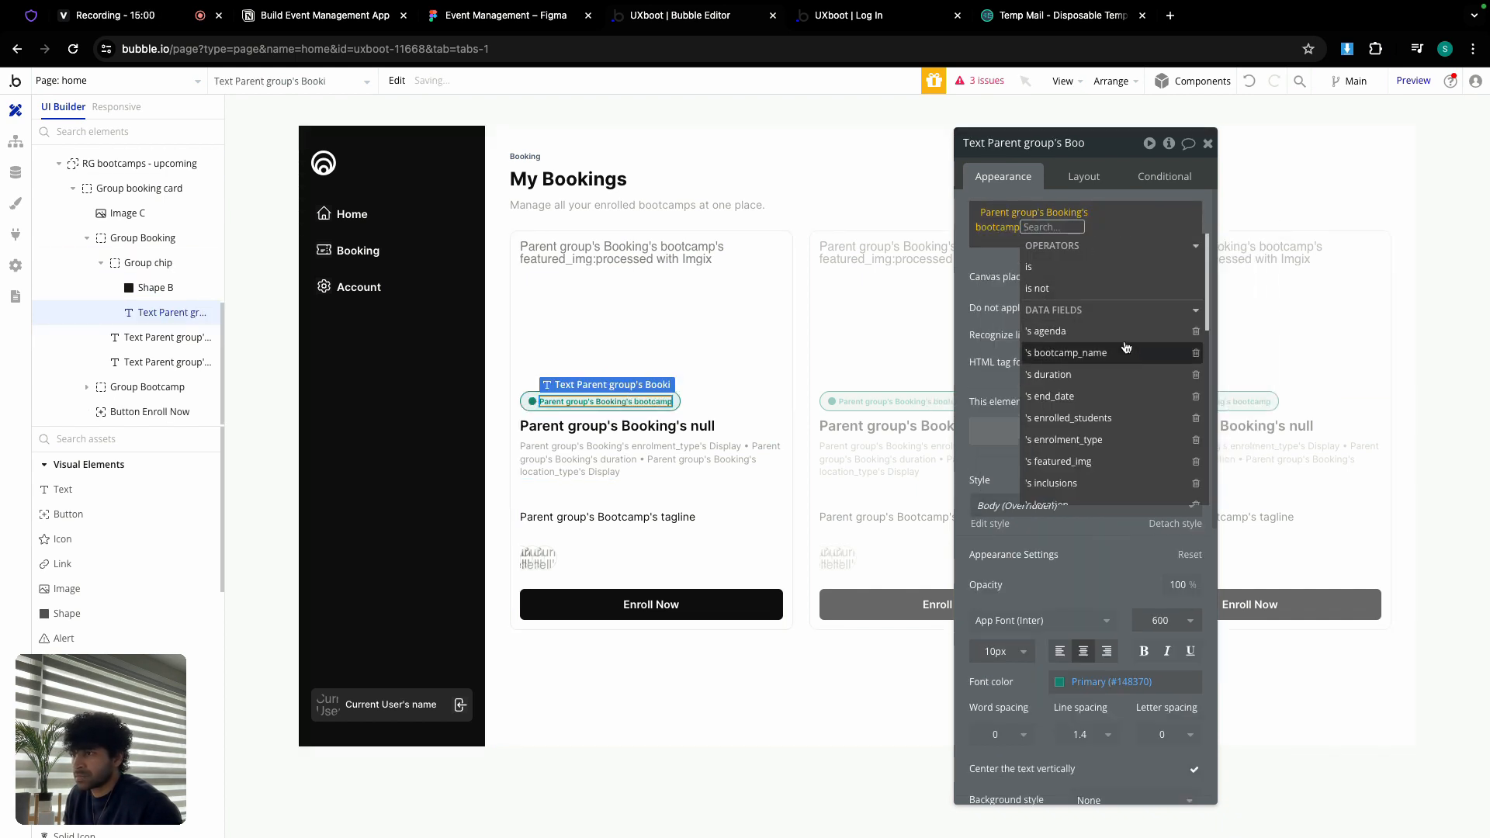
pyautogui.scroll(-5, 1095, 382)
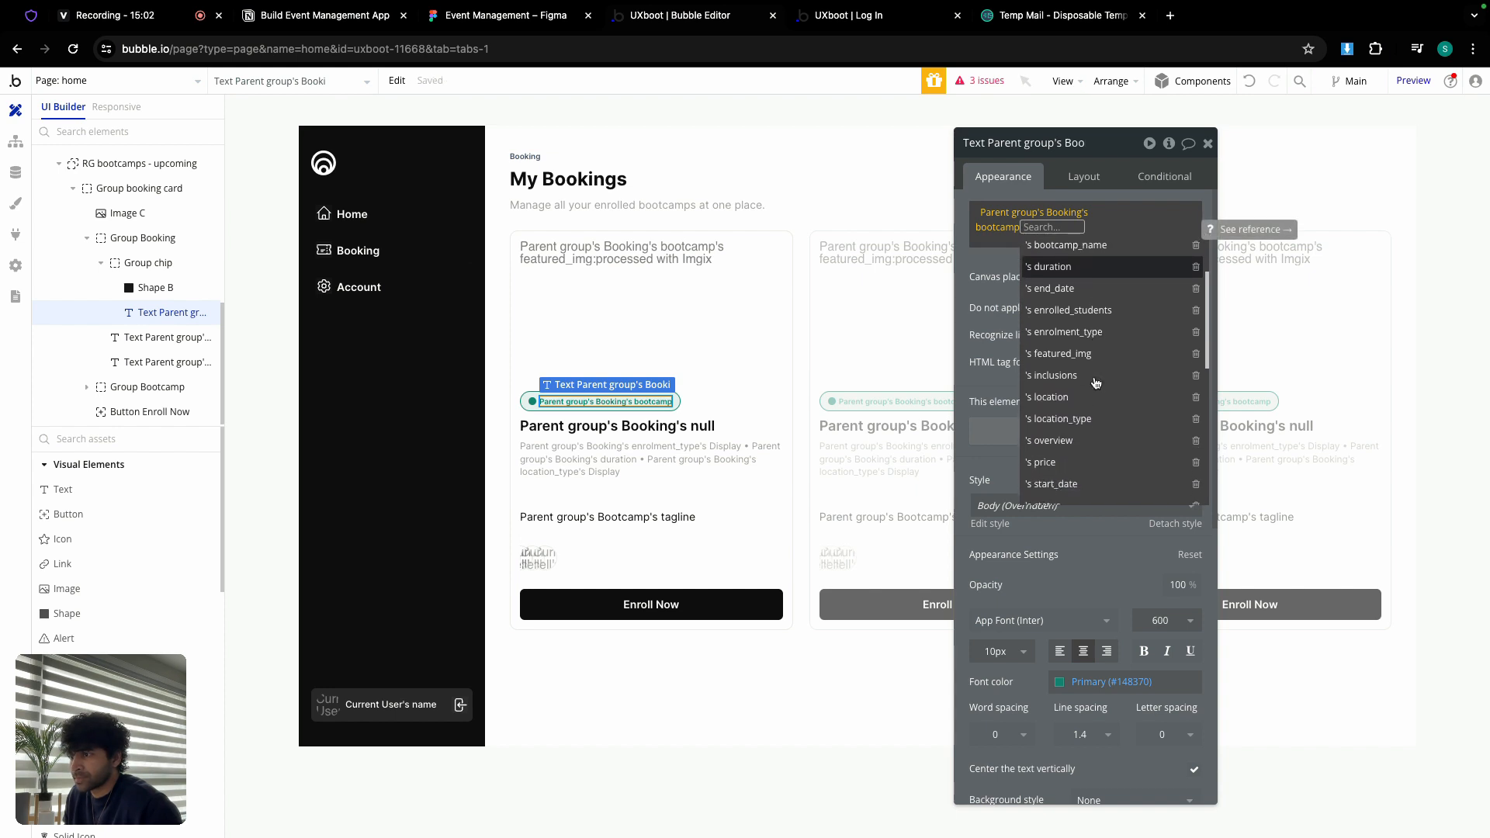
pyautogui.click(1062, 378)
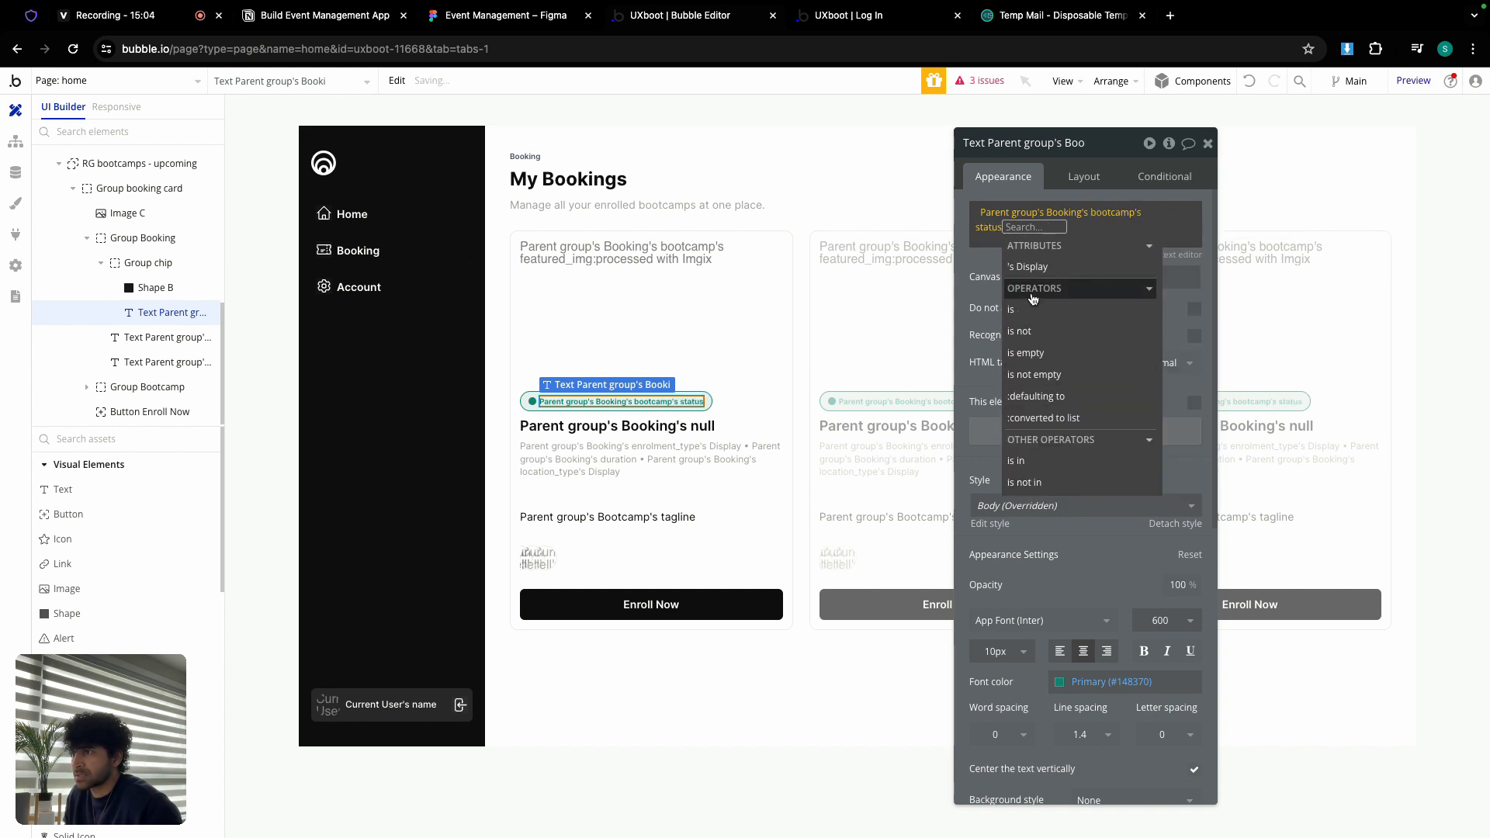
pyautogui.click(976, 269)
pyautogui.click(1006, 232)
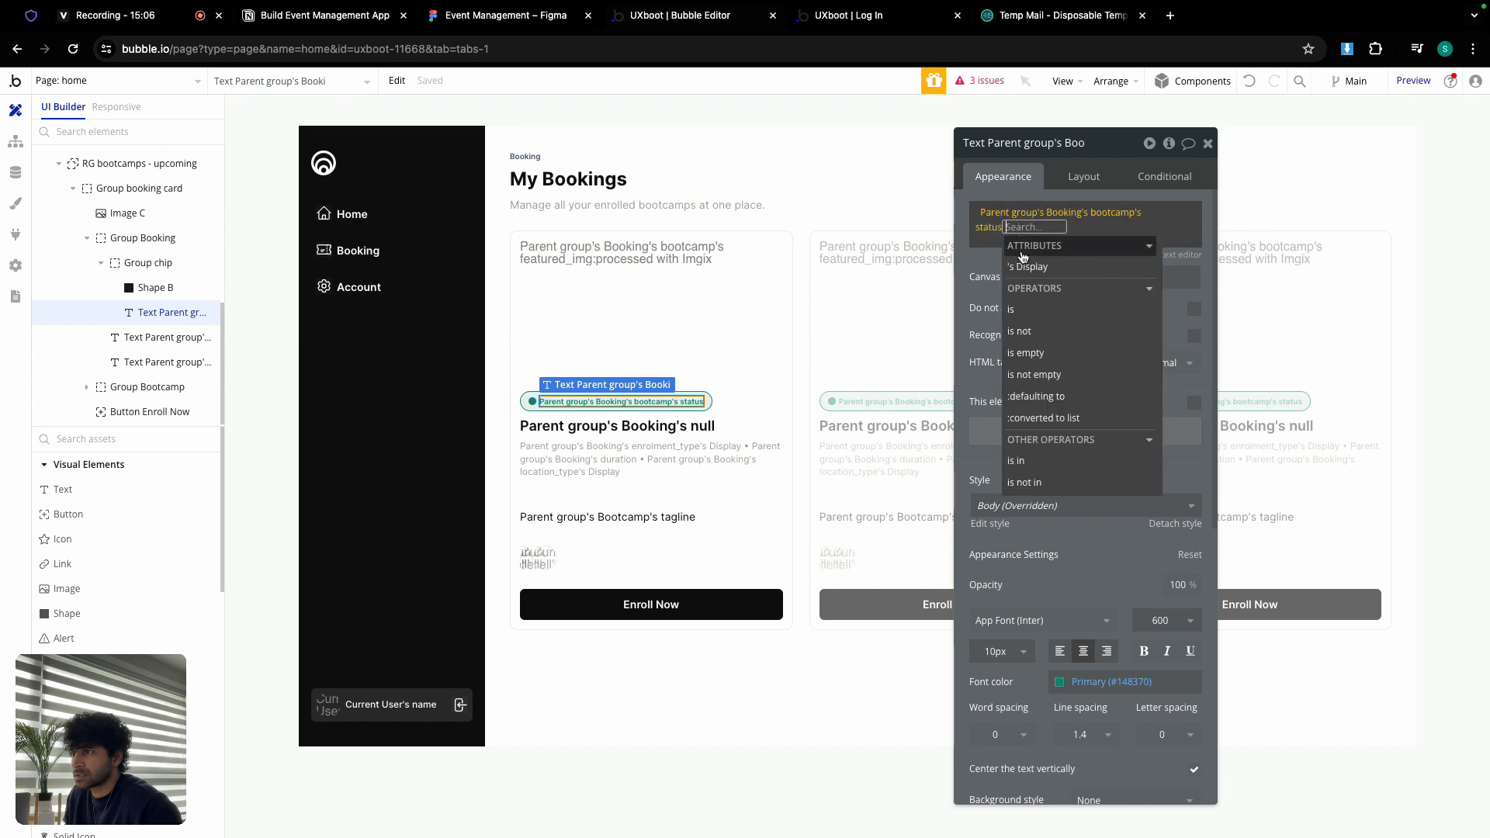
pyautogui.click(1023, 266)
pyautogui.click(1003, 263)
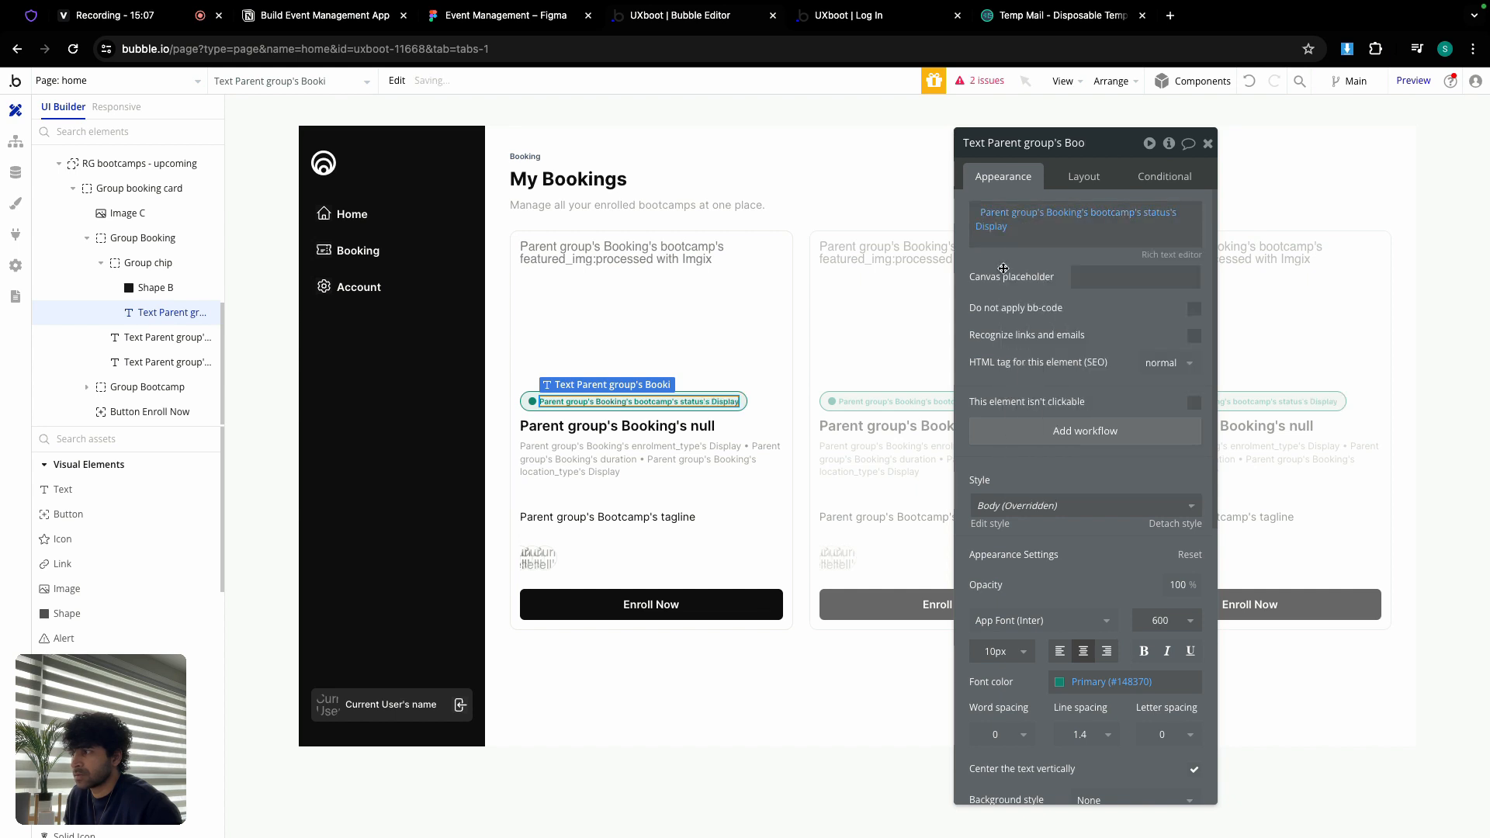
# Step: Set the heading to Parent group's Booking's bootcamp's bootcamp_name
pyautogui.click(619, 426)
pyautogui.click(1002, 223)
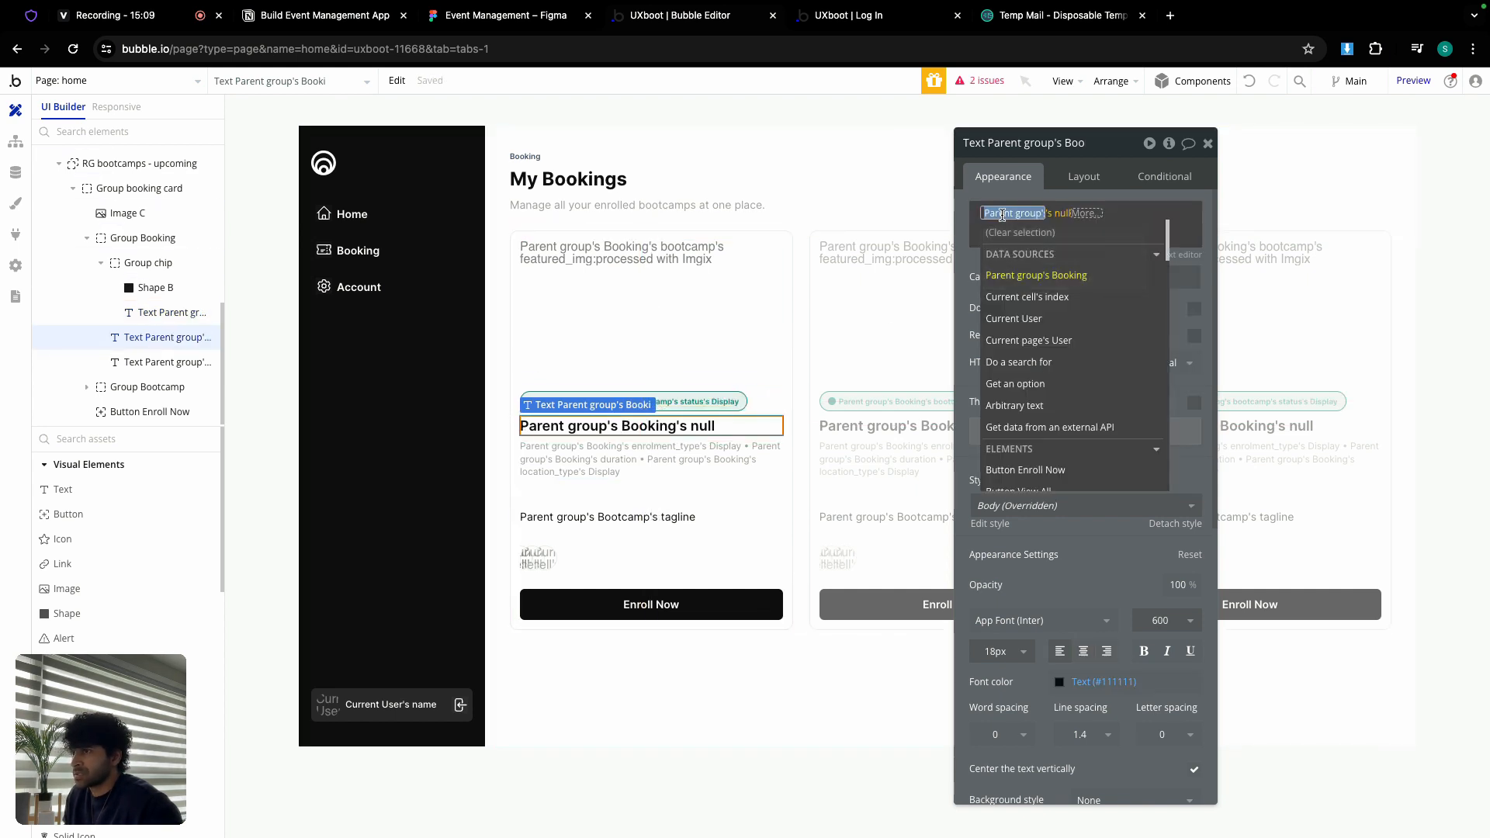
pyautogui.click(1032, 284)
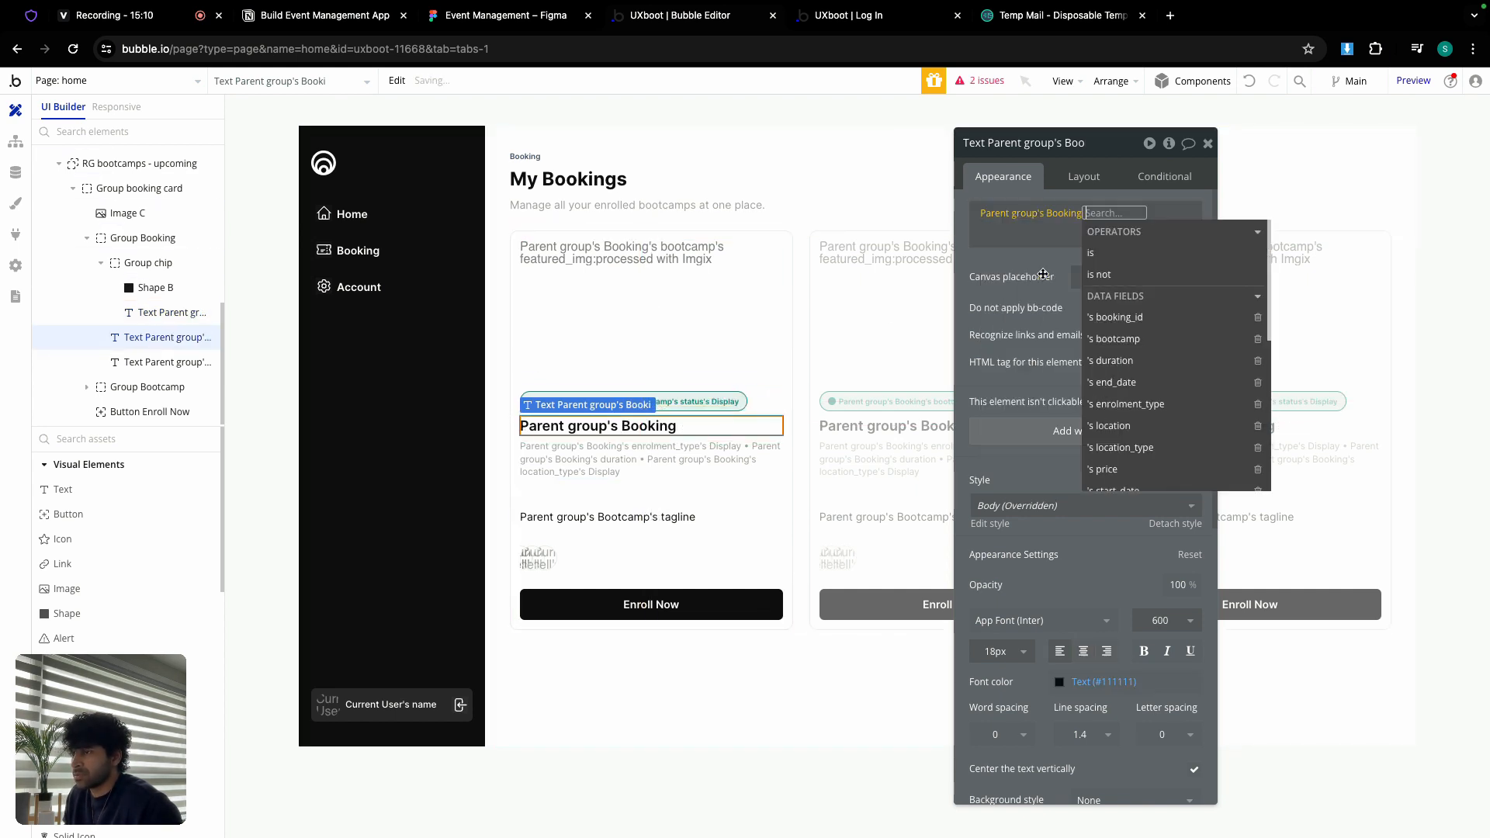
pyautogui.click(1117, 339)
pyautogui.click(1107, 354)
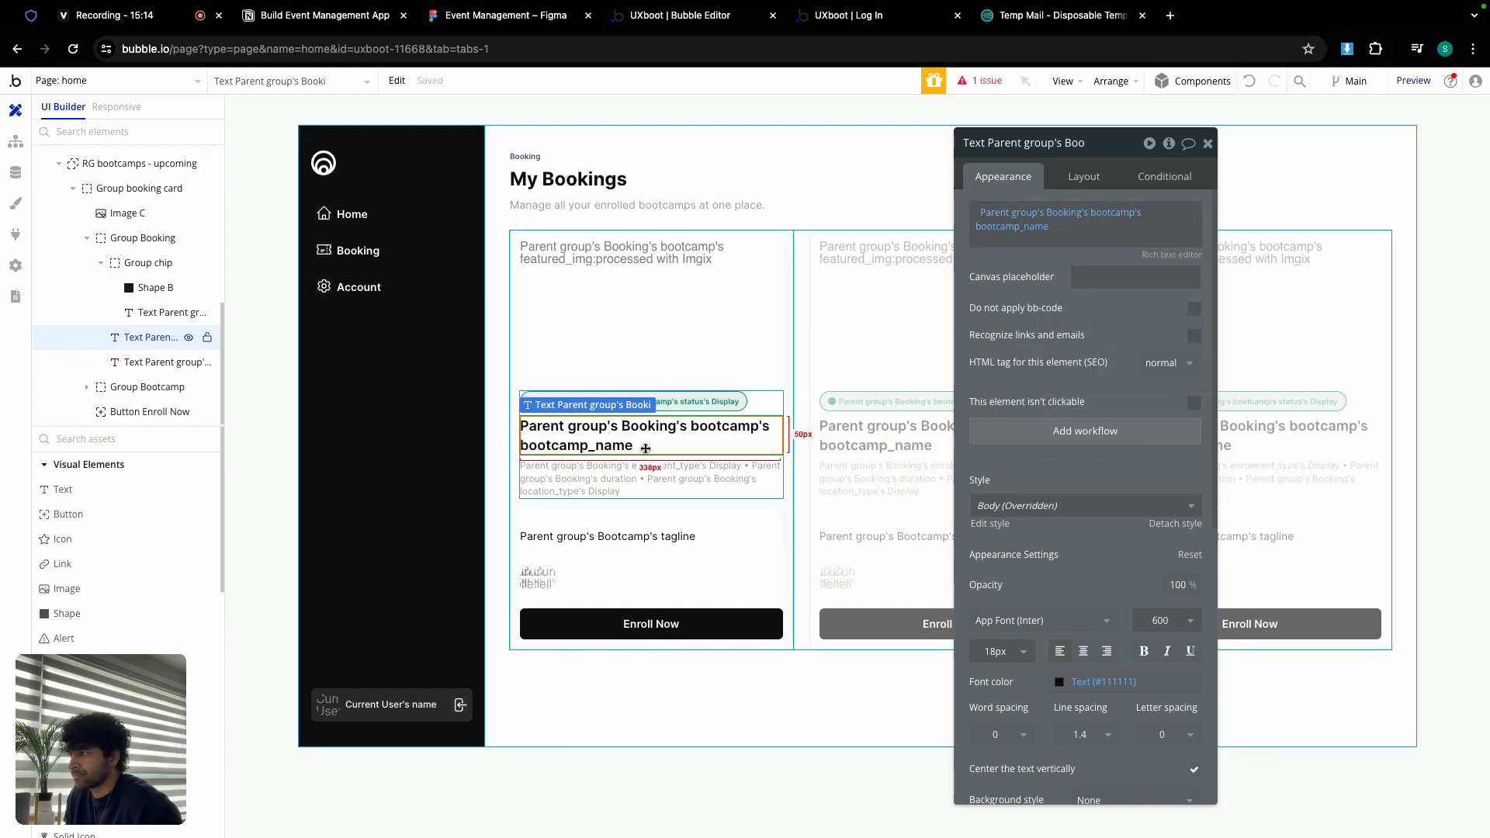
# Step: Inspect the enrolment_type and duration details text's expression, leaving it unchanged
pyautogui.click(625, 472)
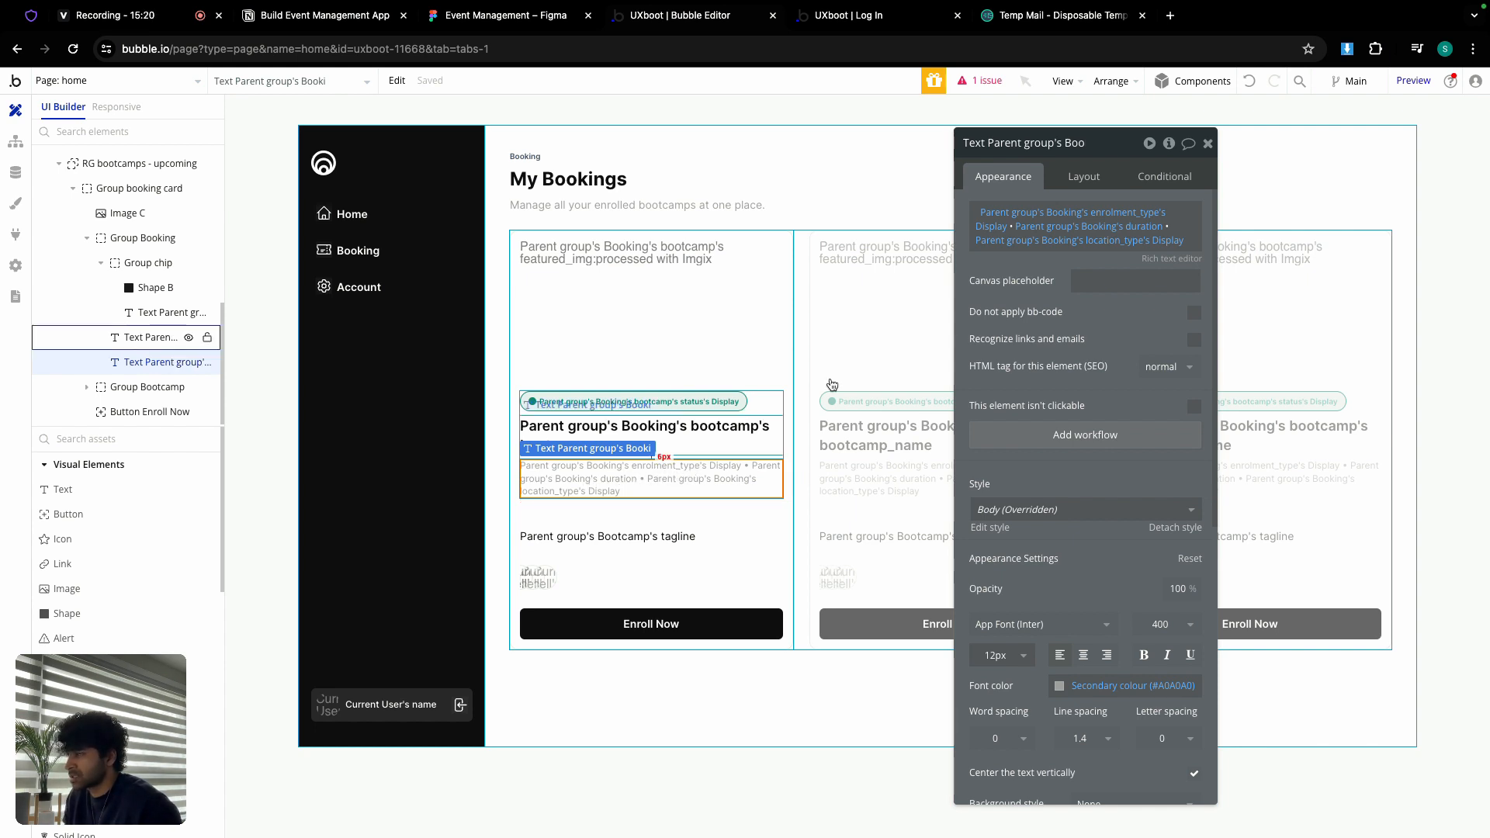
pyautogui.moveTo(1016, 218)
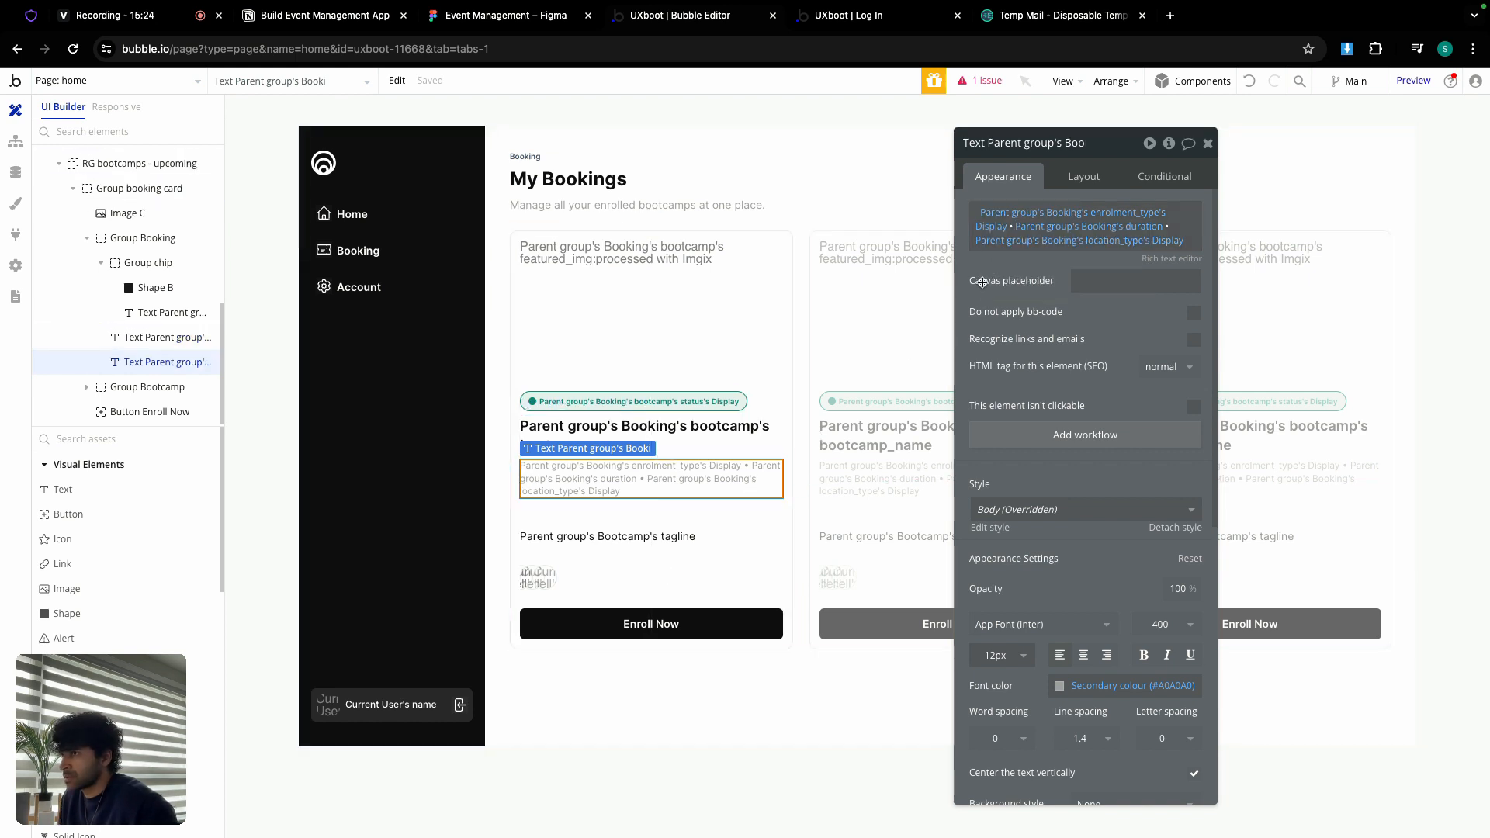
pyautogui.click(1027, 212)
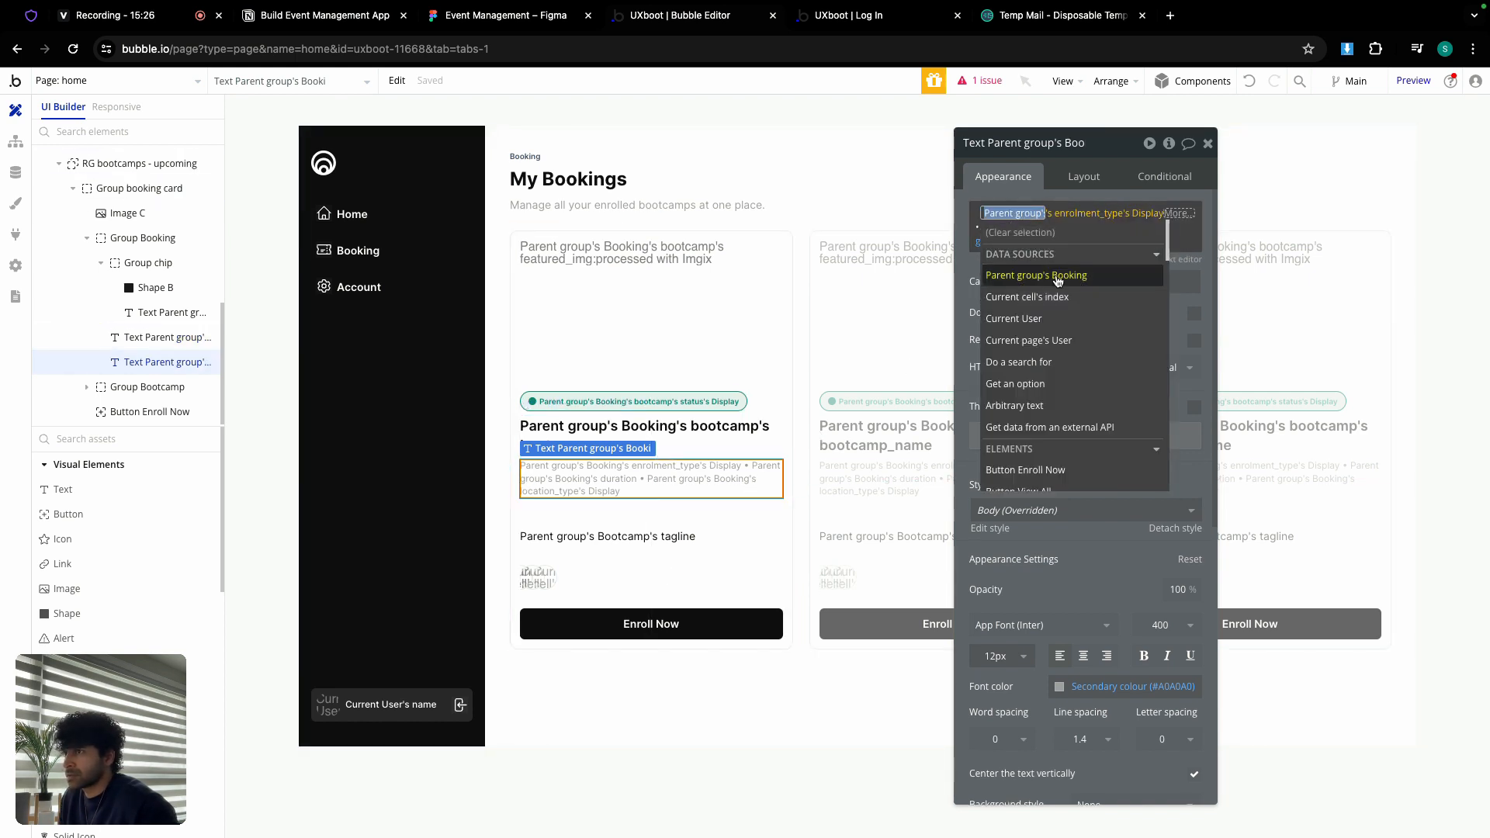
pyautogui.click(971, 259)
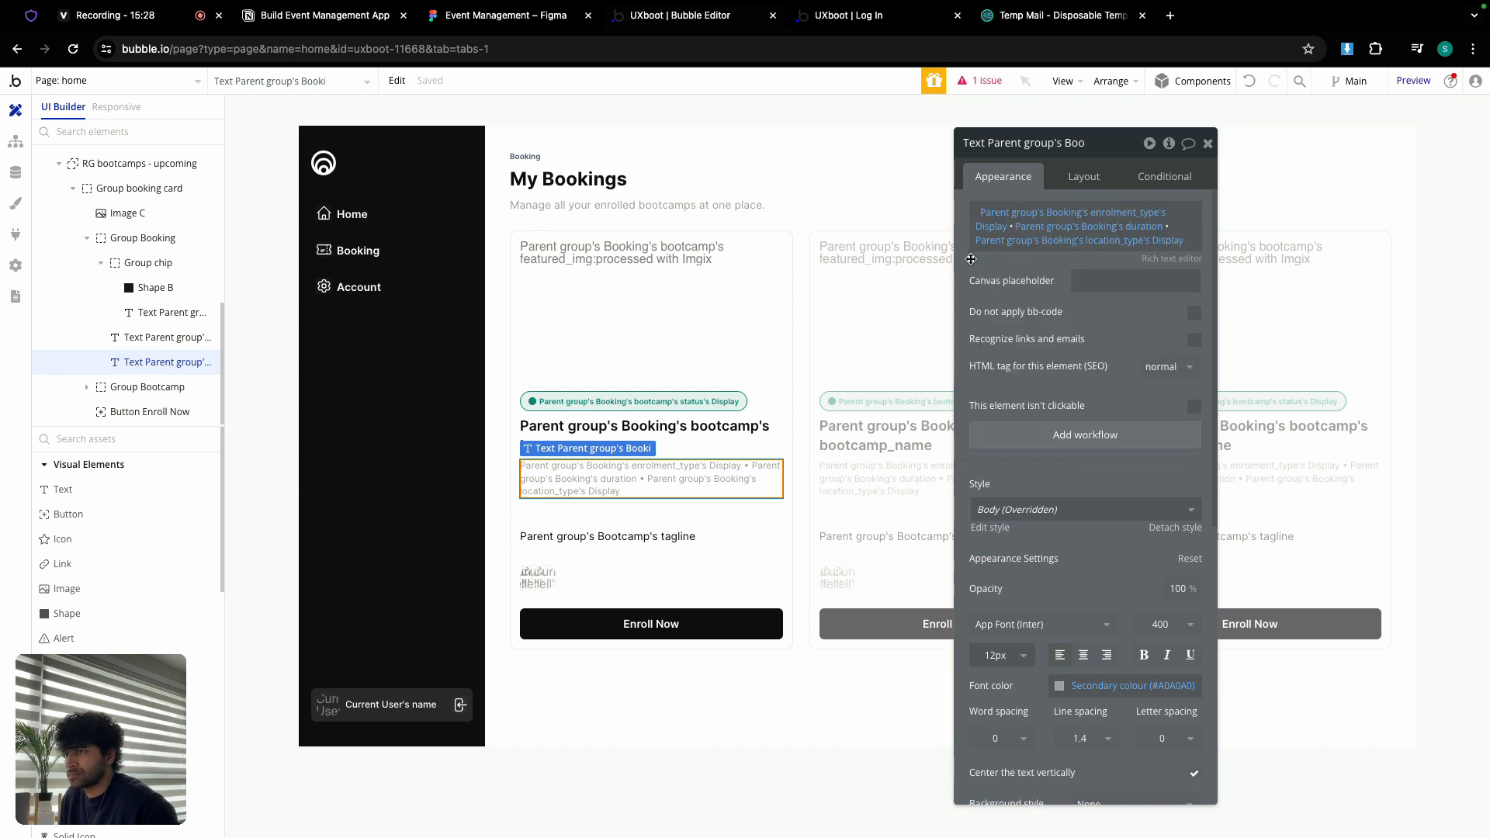
pyautogui.click(1002, 213)
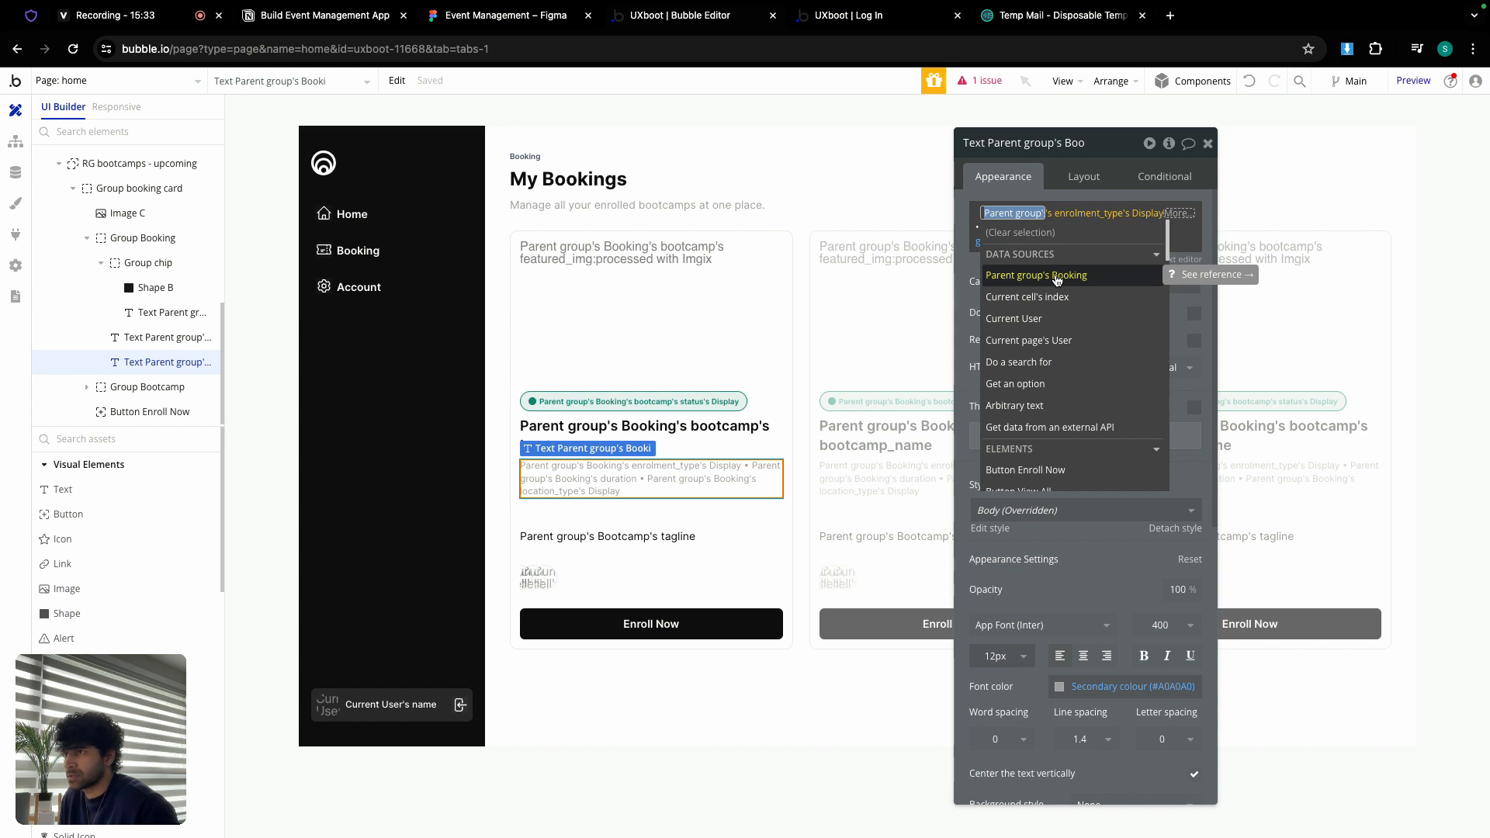
pyautogui.click(1086, 211)
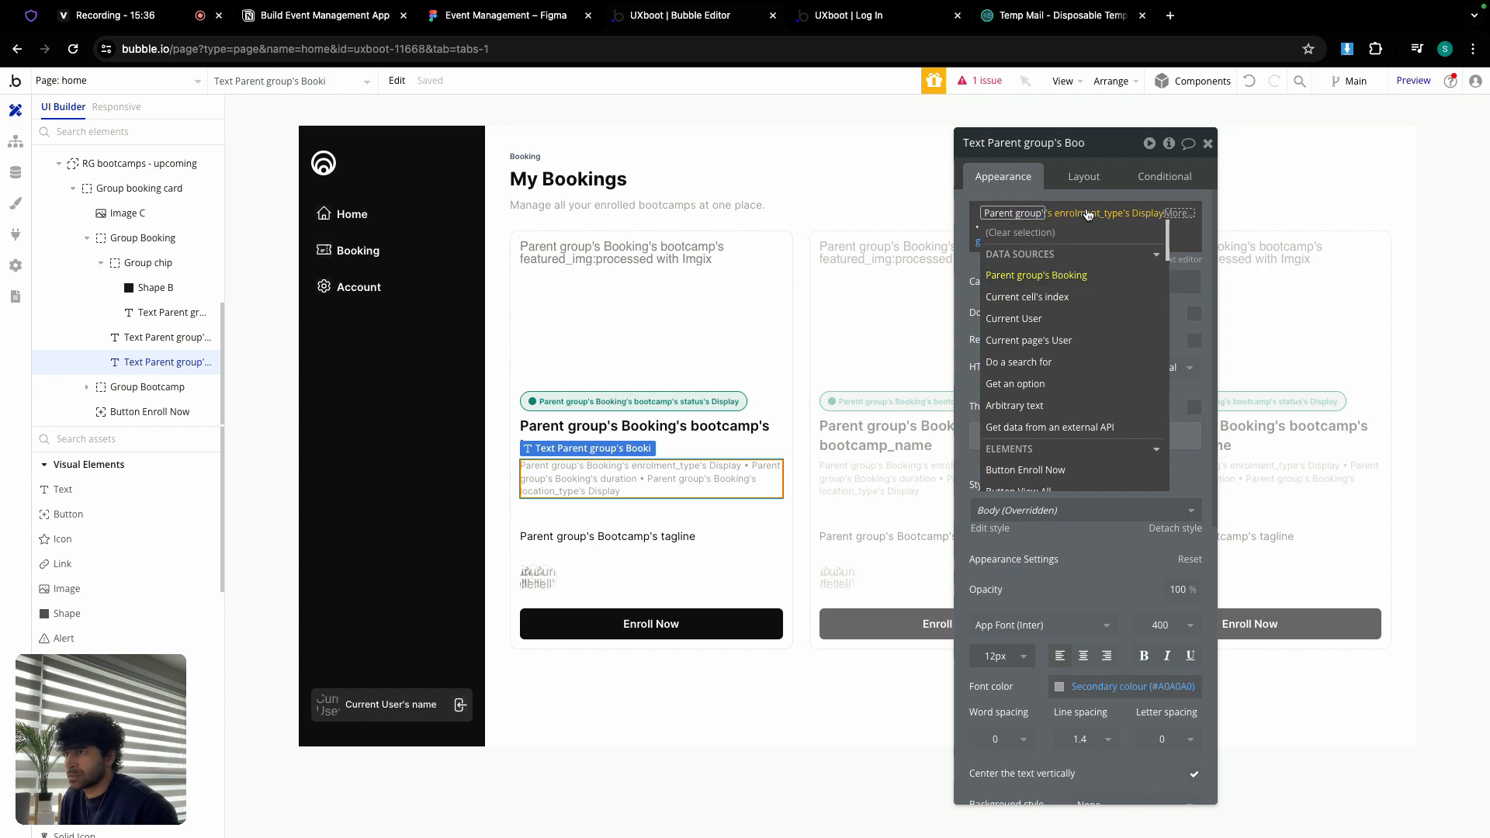
pyautogui.click(1024, 258)
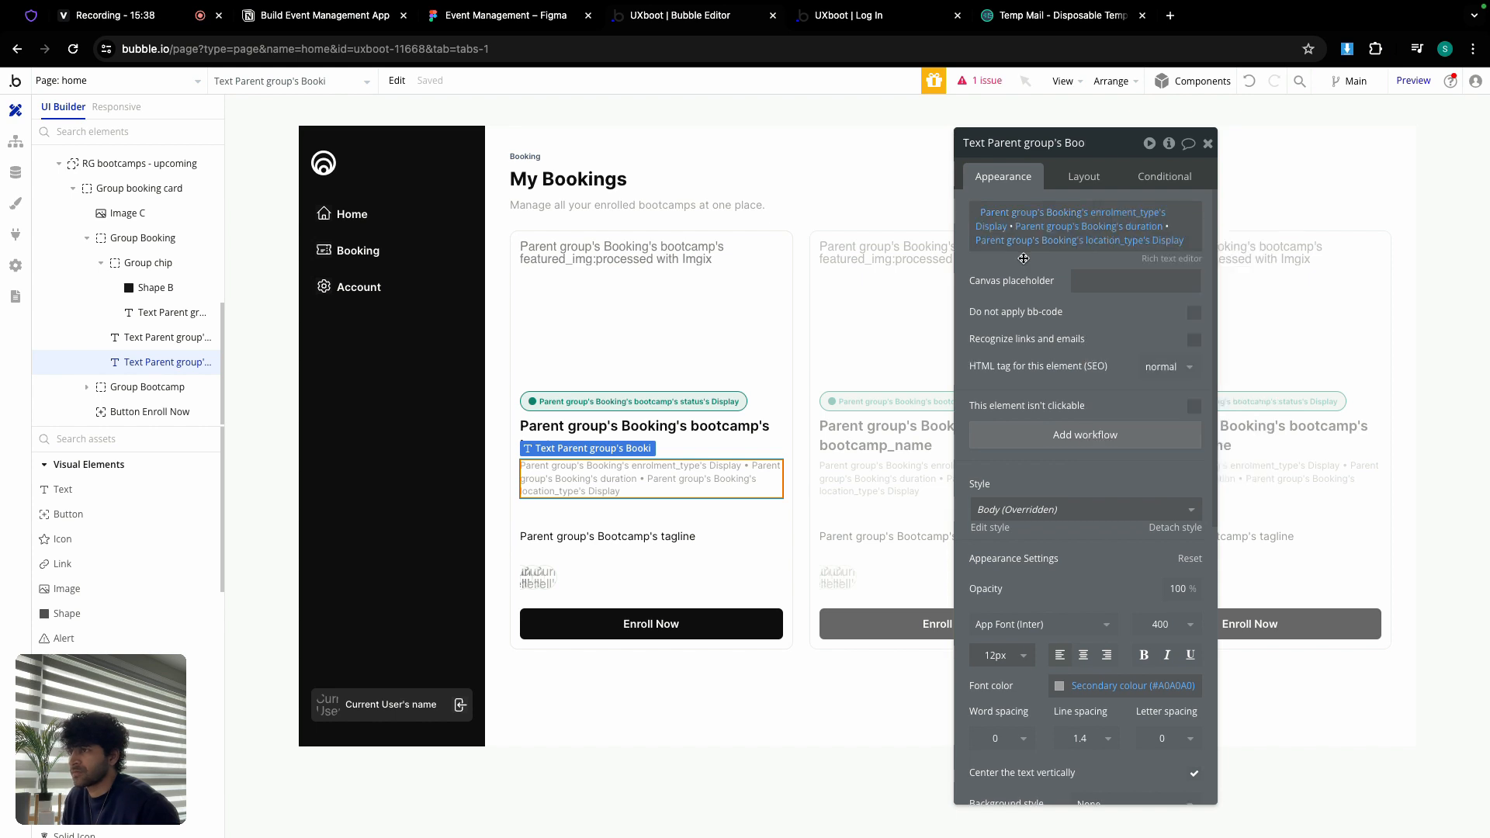
pyautogui.click(619, 536)
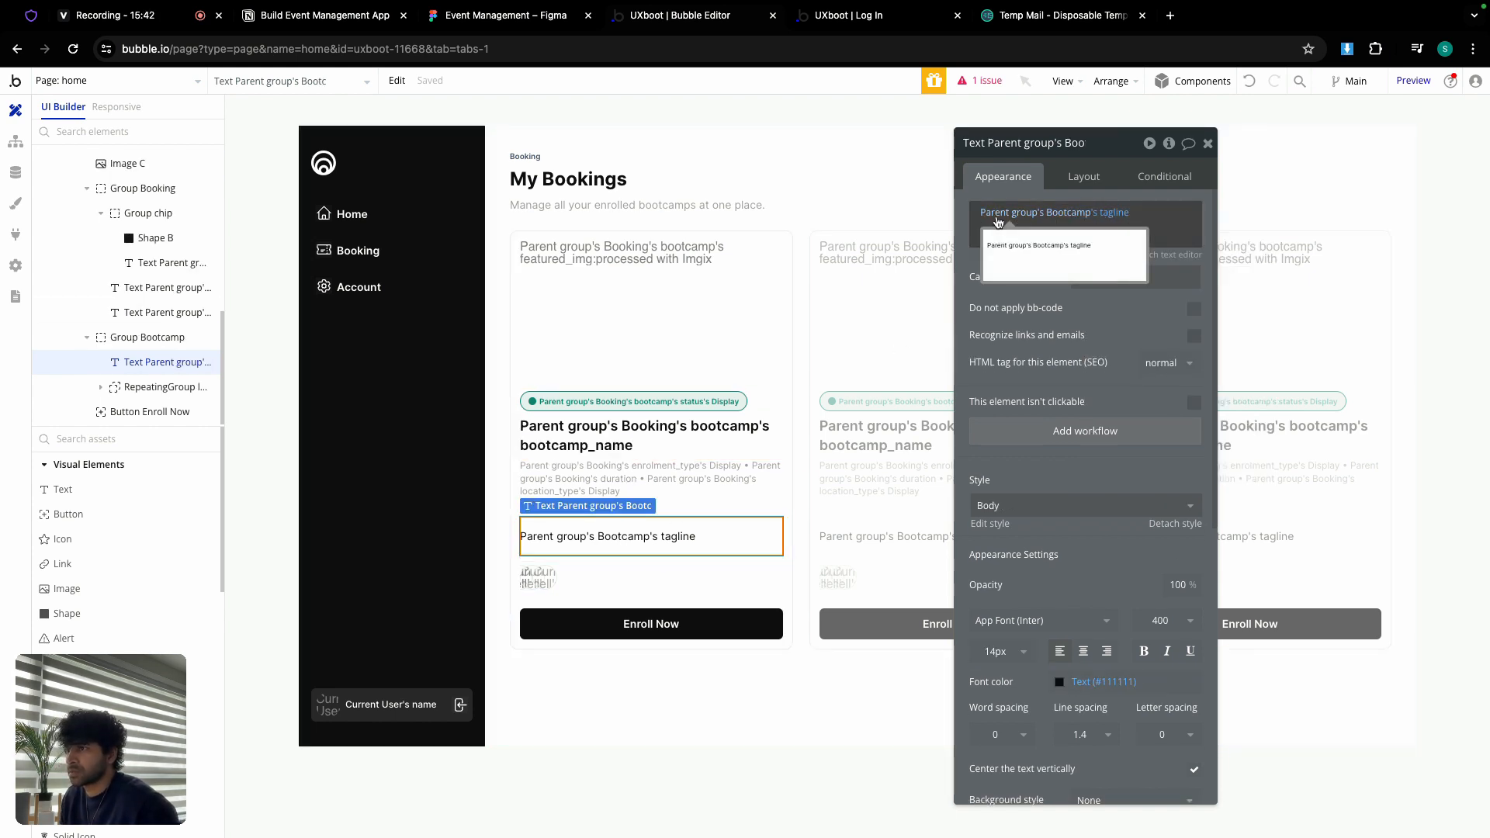
# Step: Set the inner bootcamp group's content type to Booking
pyautogui.click(997, 223)
pyautogui.click(1056, 270)
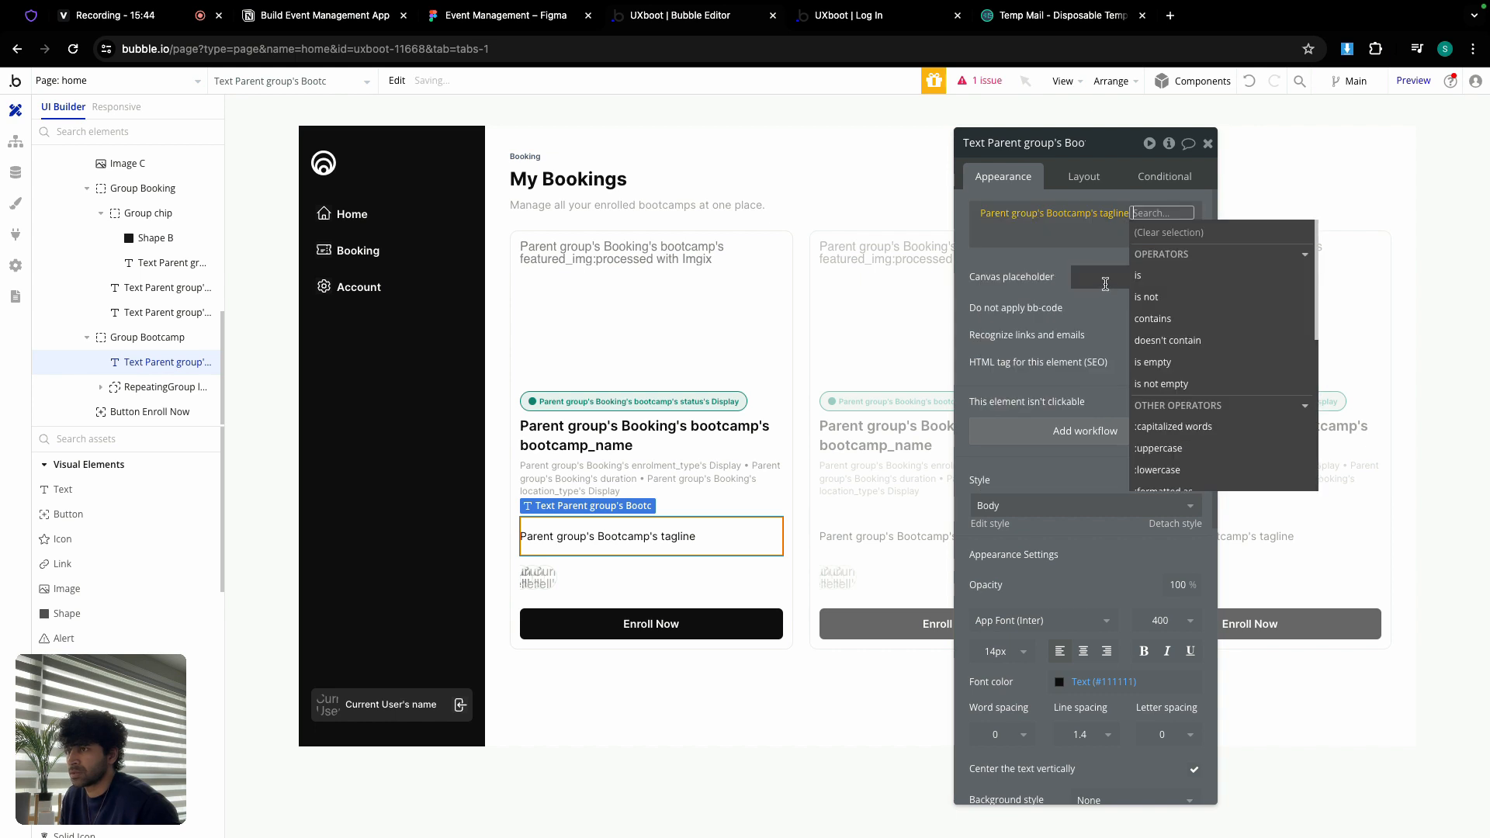
pyautogui.click(748, 561)
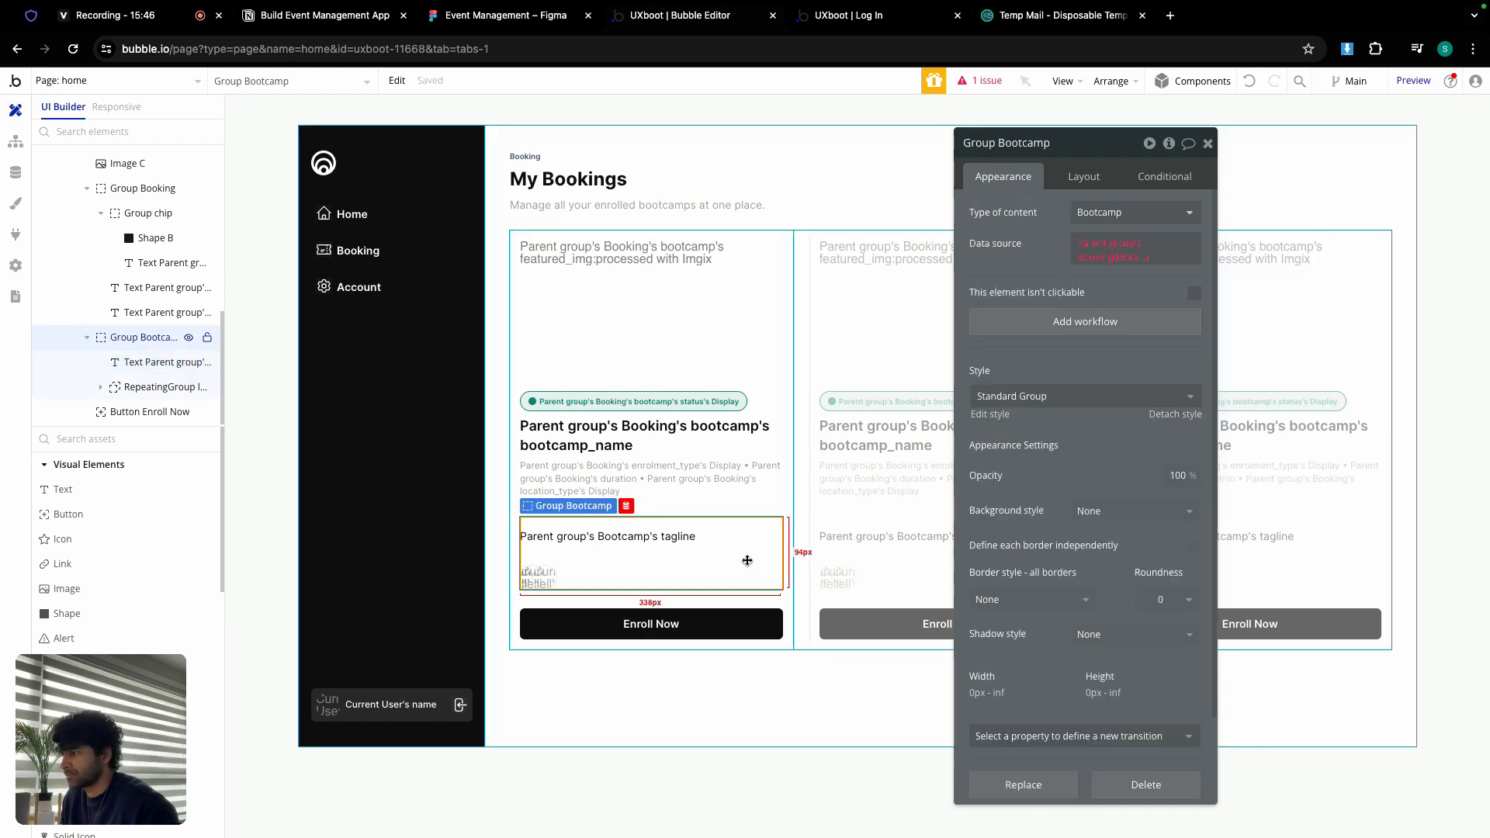
pyautogui.click(1133, 212)
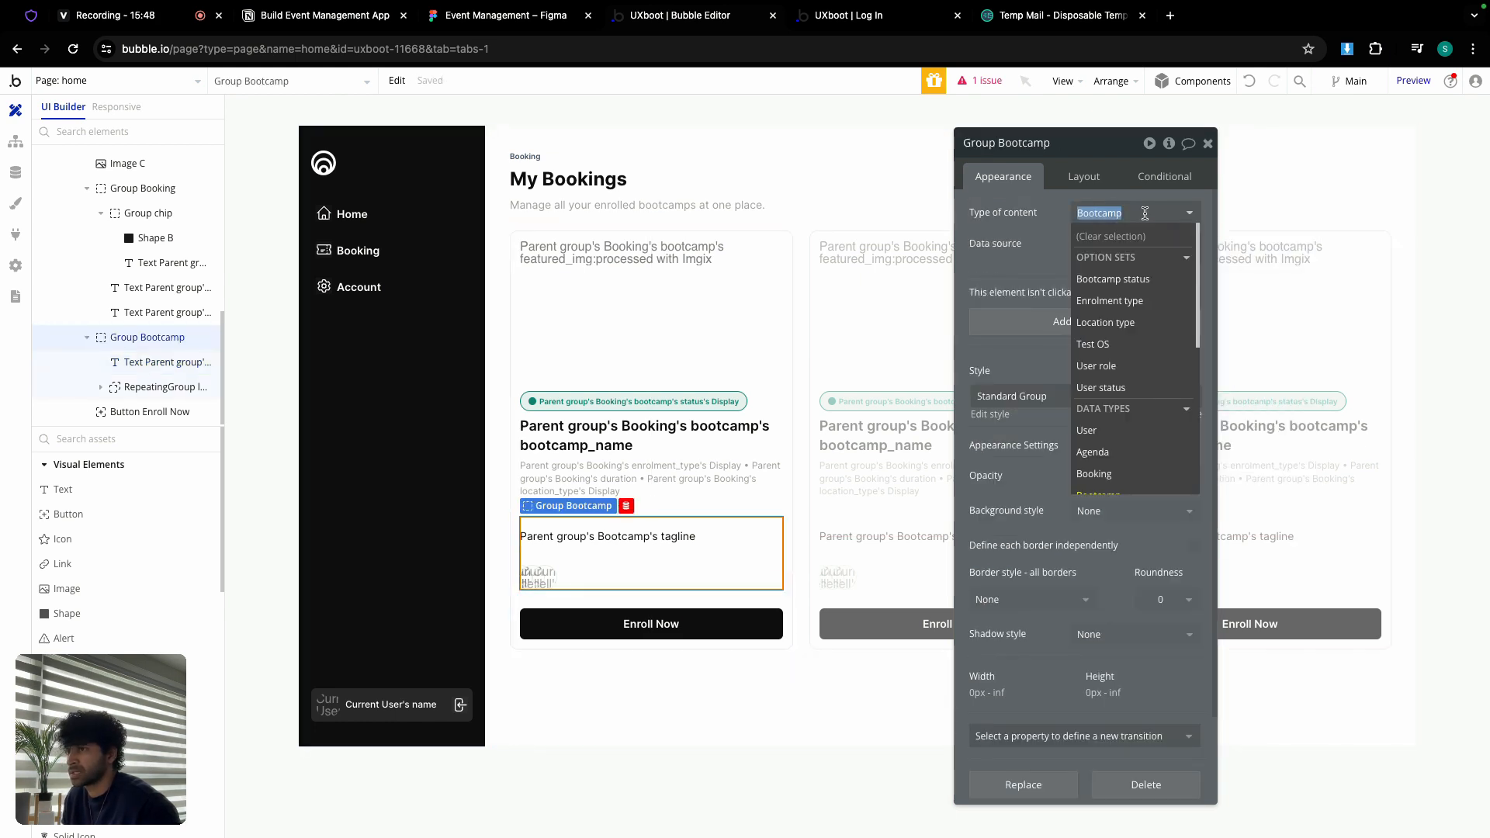
pyautogui.scroll(-1, 1115, 440)
pyautogui.click(1116, 439)
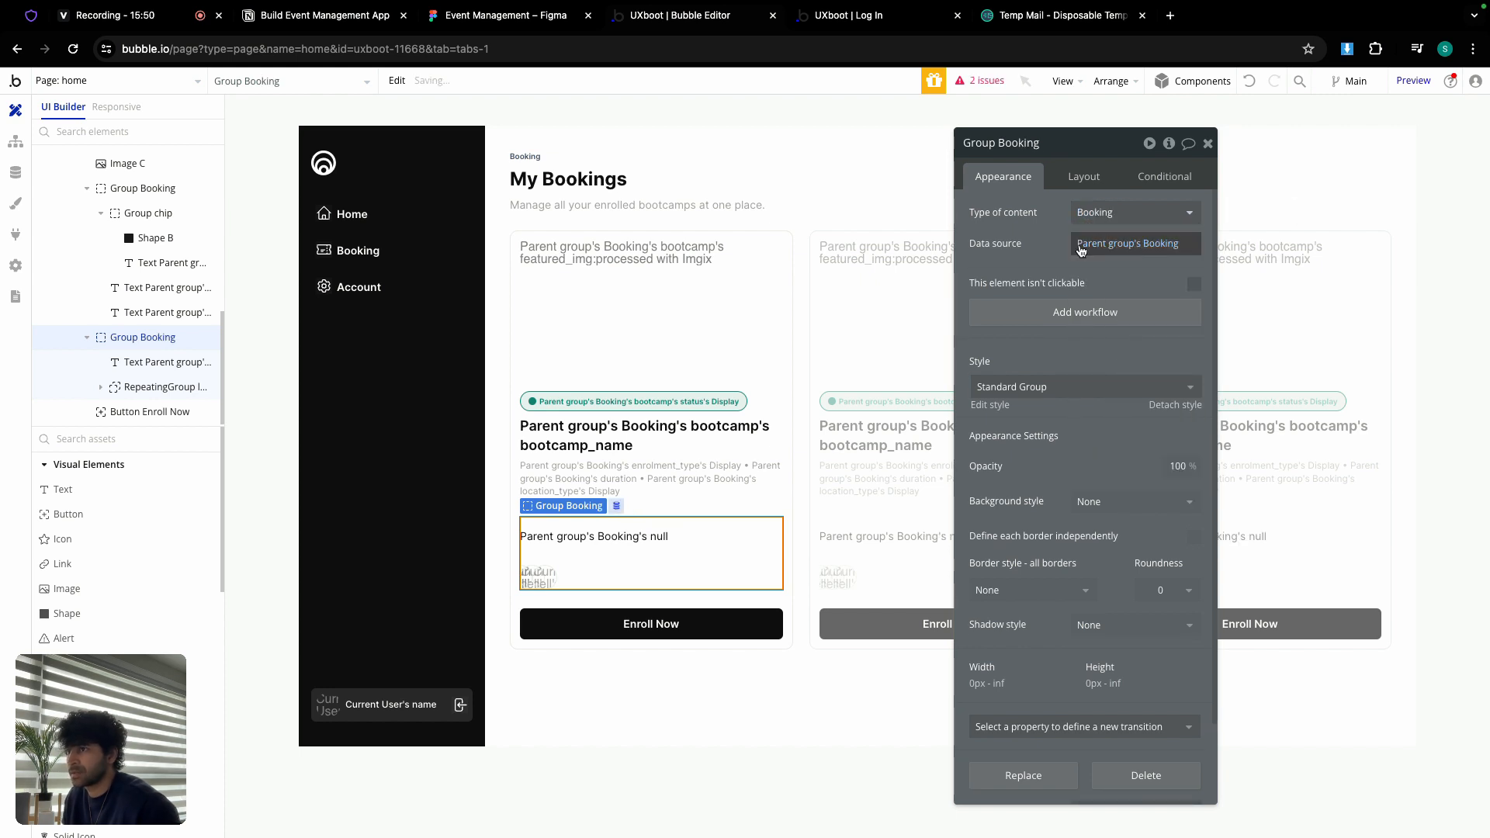
# Step: Set the tagline text to Parent group's Booking's bootcamp's tagline
pyautogui.click(651, 536)
pyautogui.click(1019, 214)
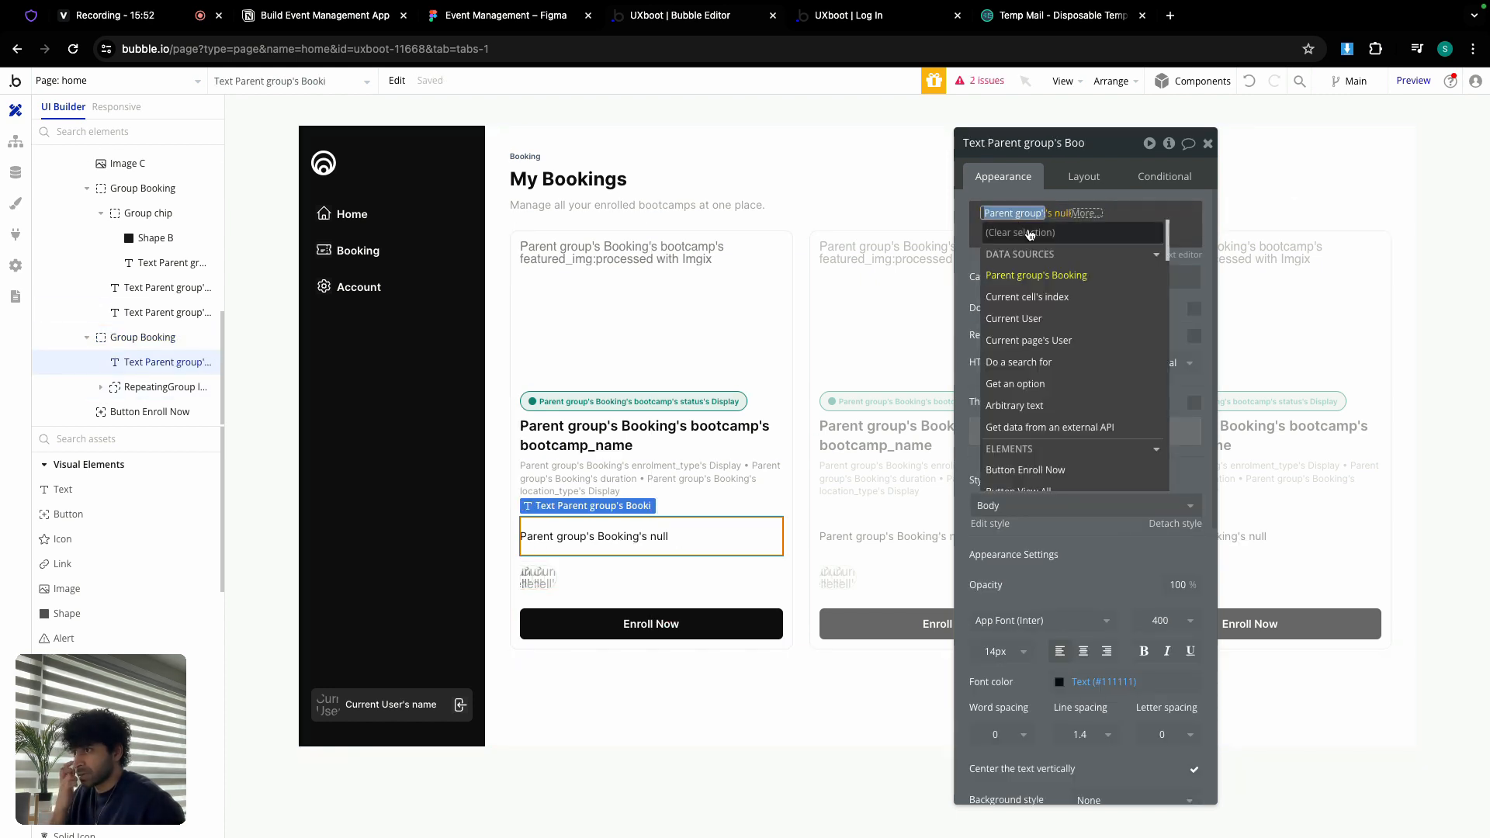
pyautogui.click(1062, 275)
pyautogui.click(1118, 339)
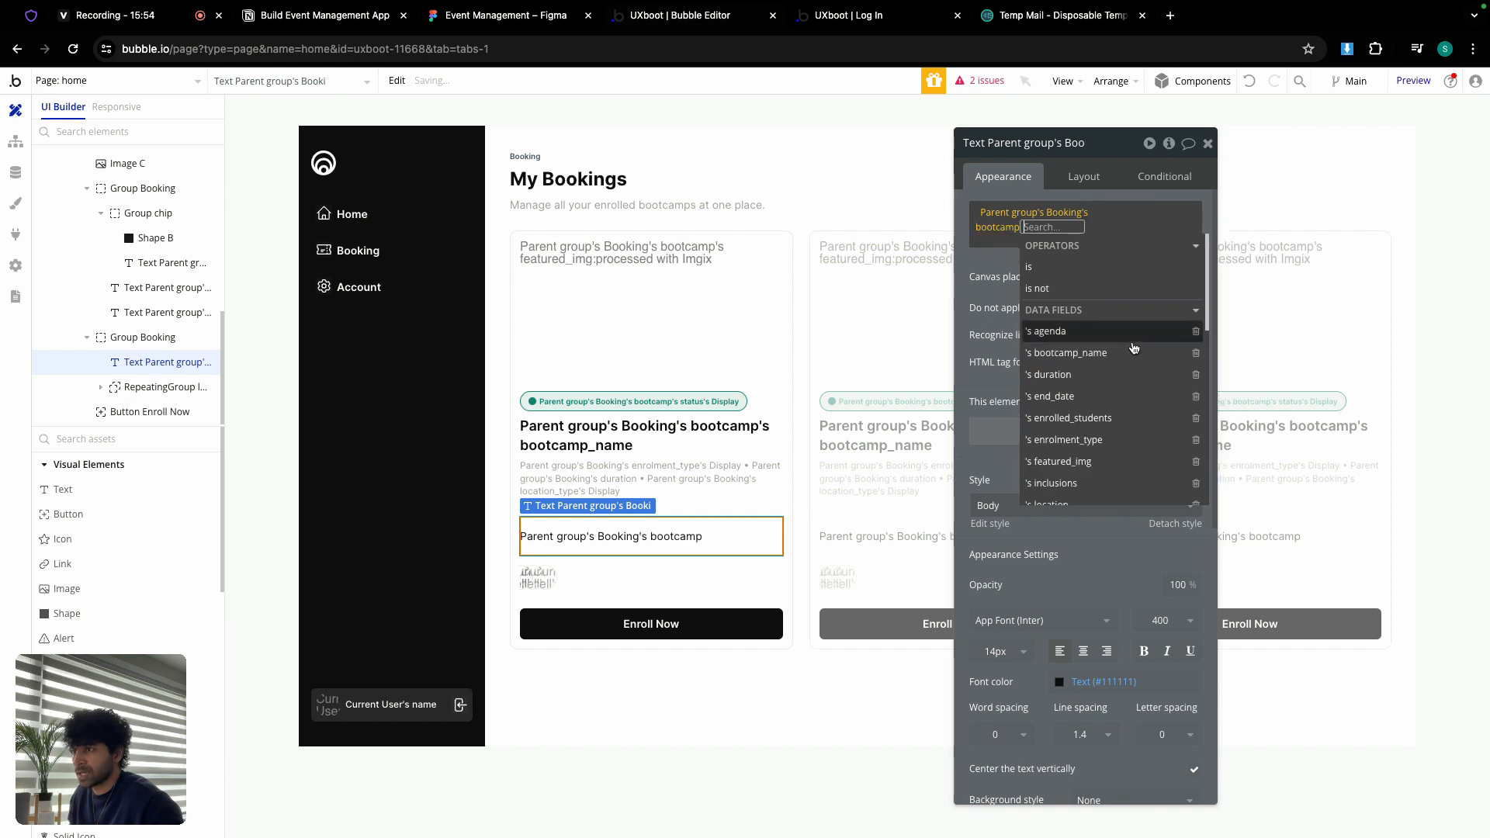
pyautogui.scroll(-1, 1080, 398)
pyautogui.scroll(-4, 1080, 398)
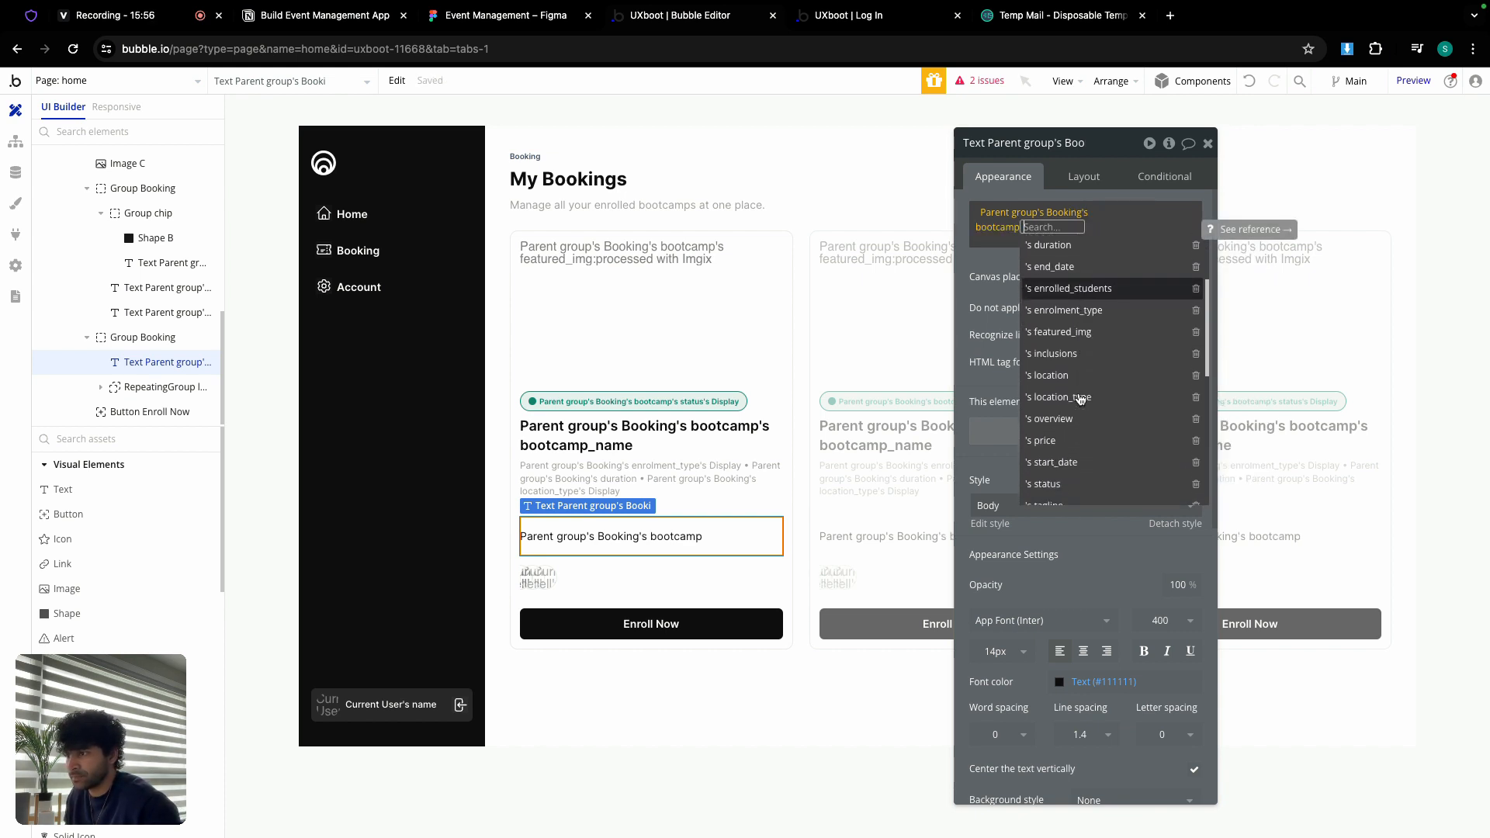
pyautogui.click(1072, 397)
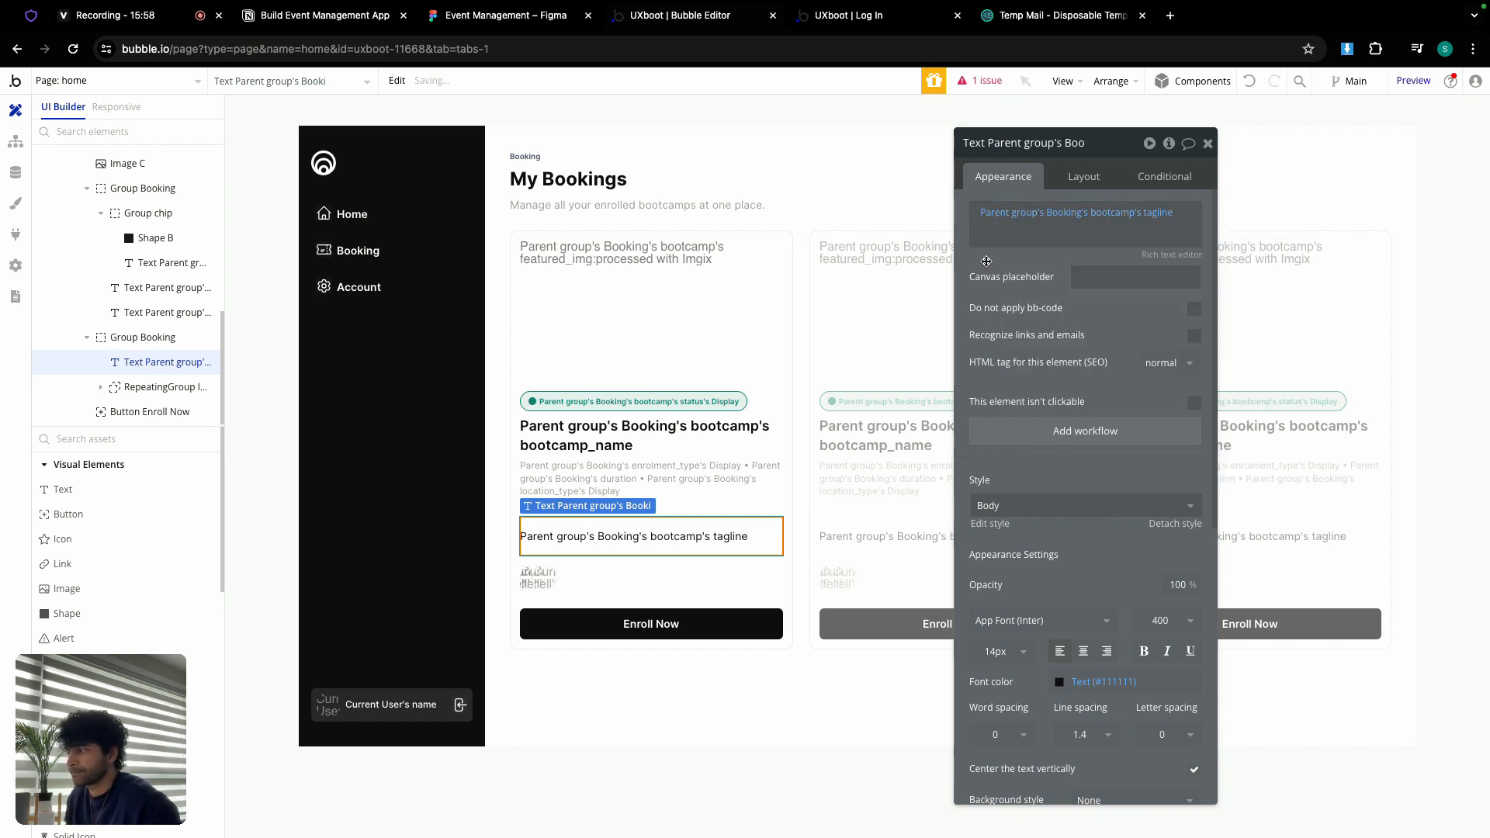
pyautogui.click(543, 578)
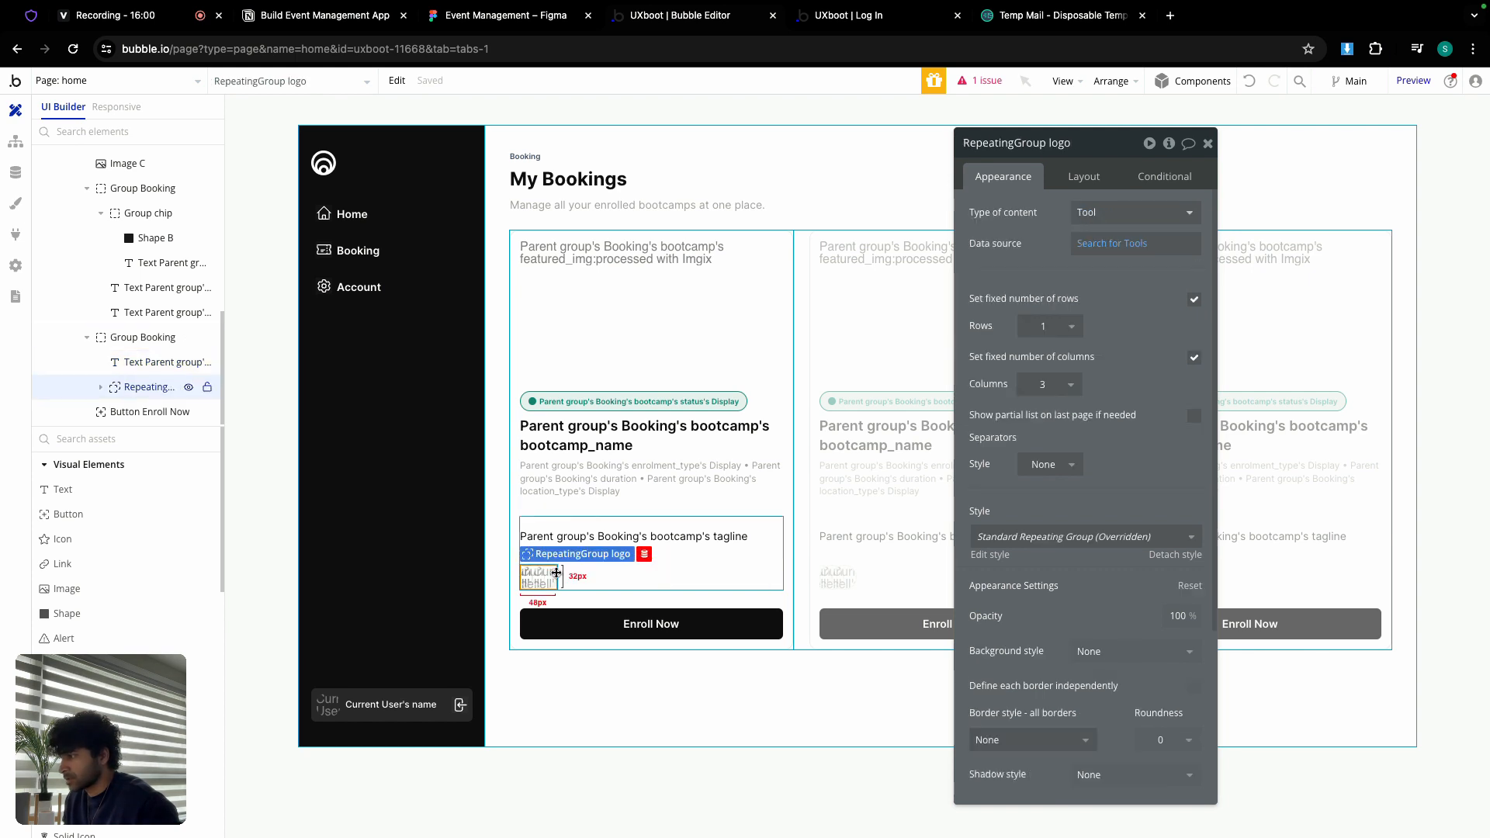
# Step: Set the Tools search constraint bootcamp = Parent group's Booking's bootcamp
pyautogui.click(1115, 245)
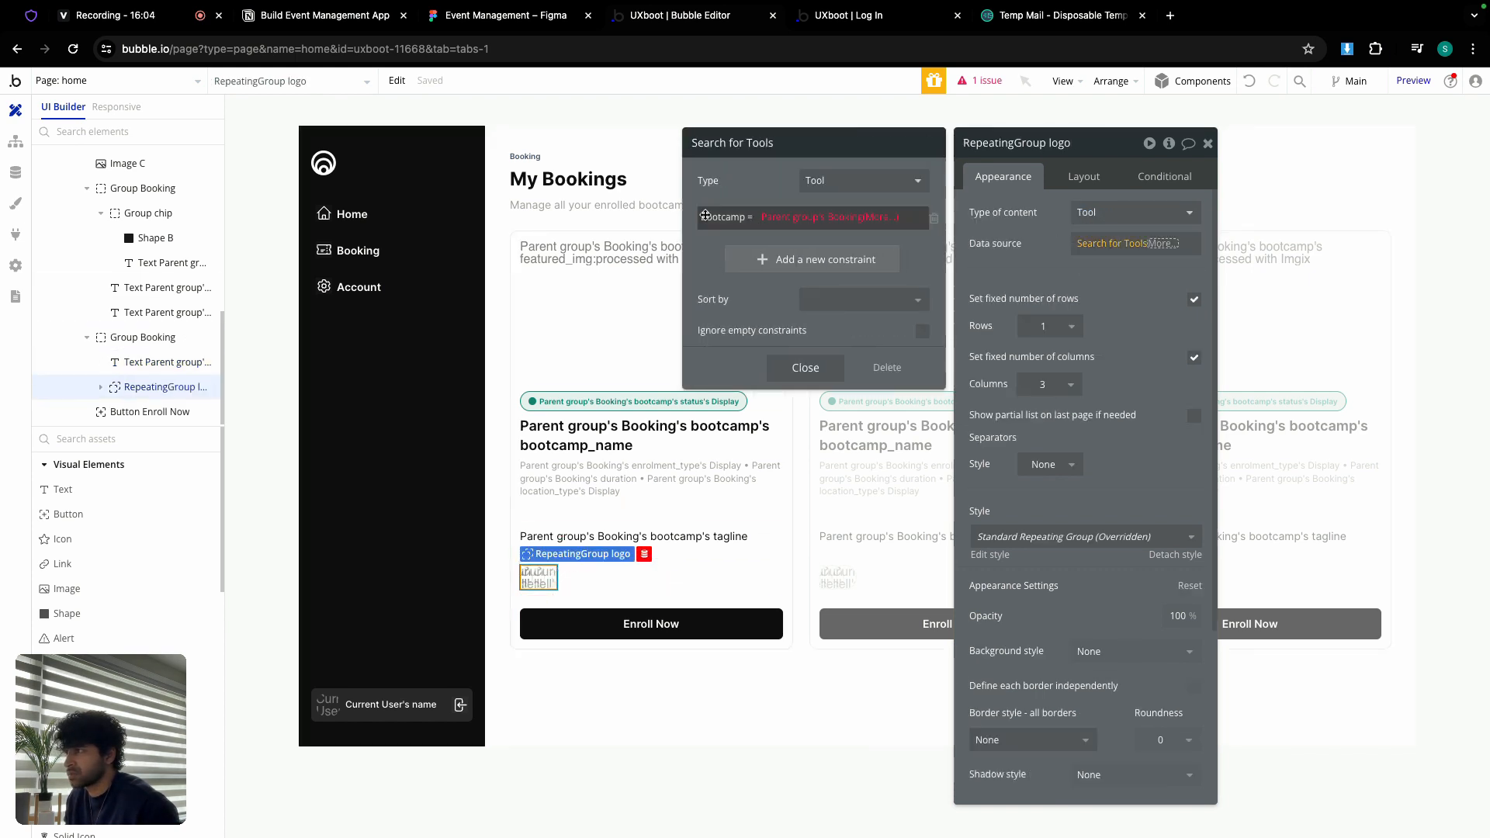
pyautogui.click(776, 221)
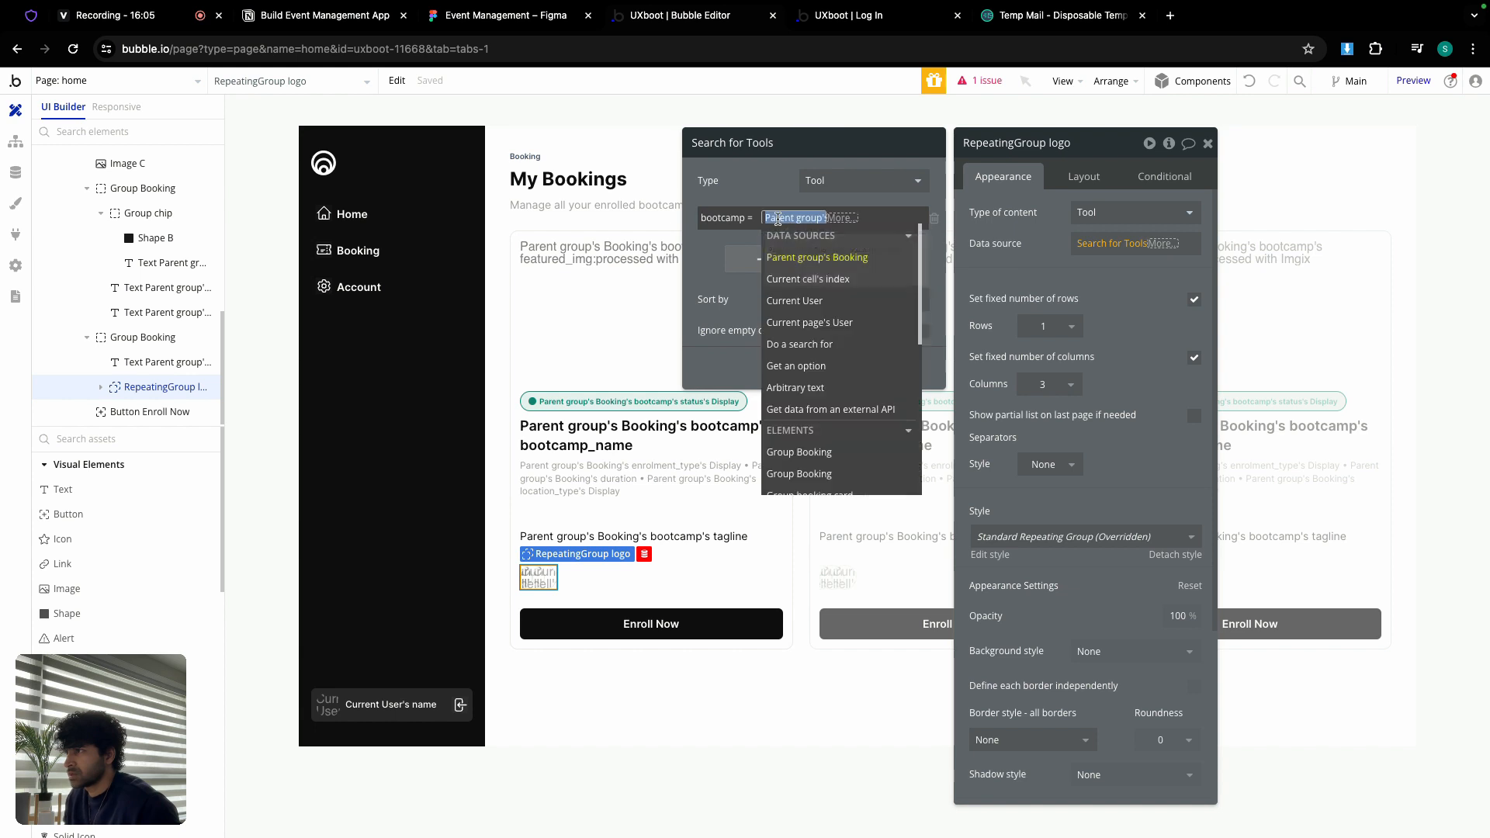
pyautogui.click(820, 258)
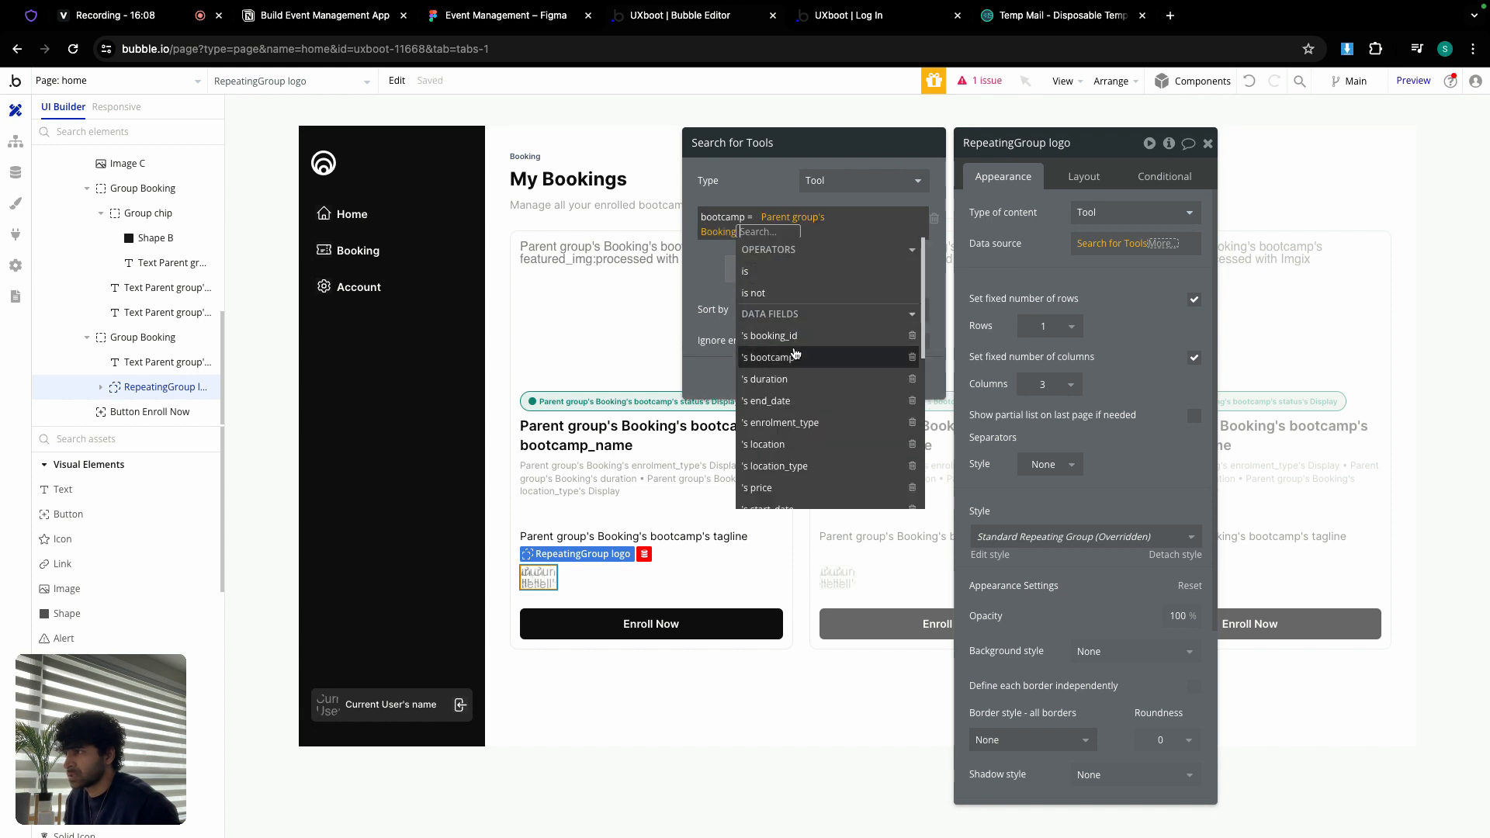
pyautogui.click(793, 360)
pyautogui.click(841, 337)
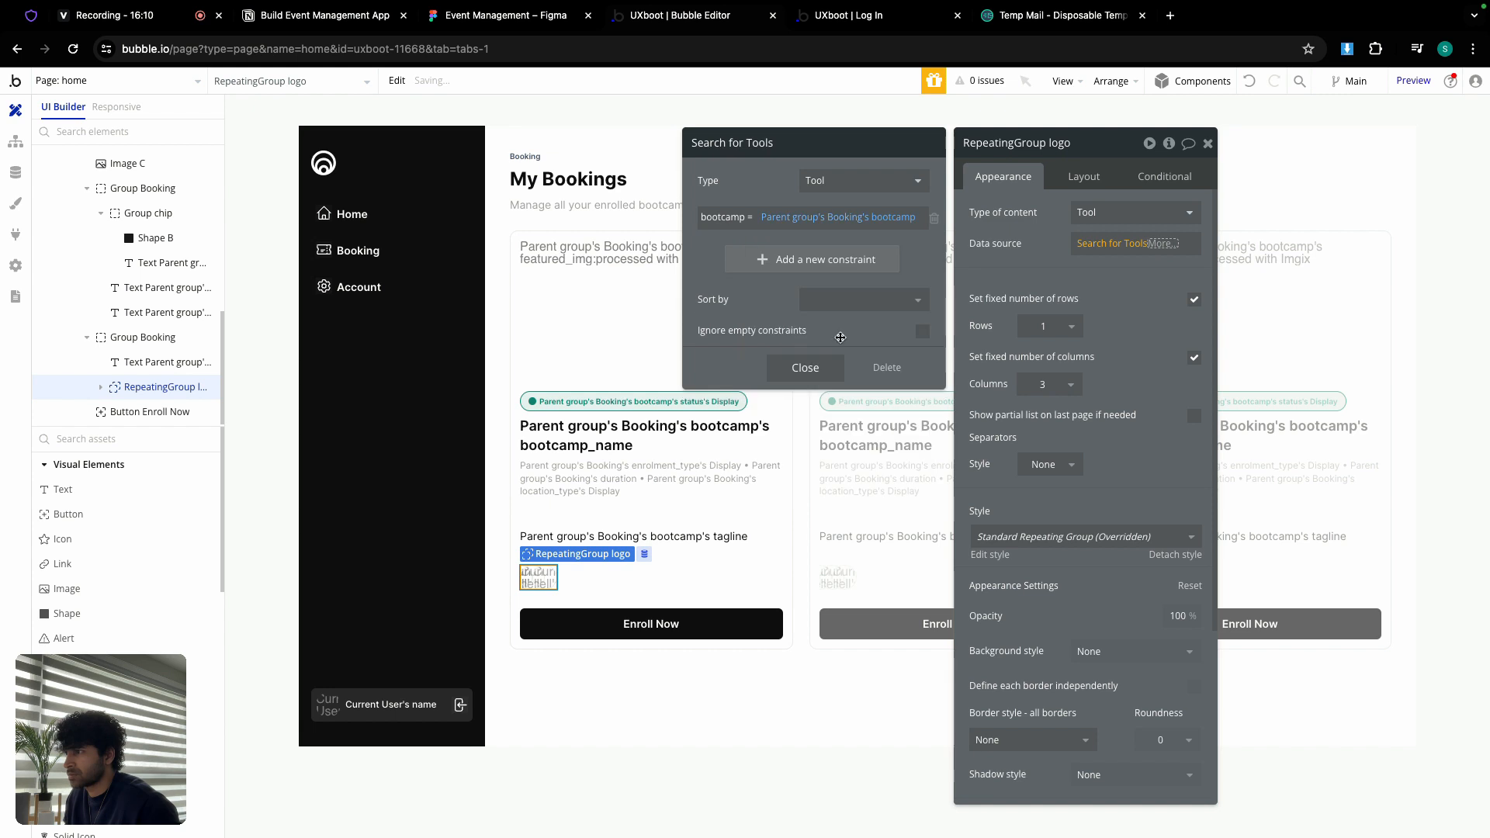
pyautogui.click(826, 370)
pyautogui.click(1004, 261)
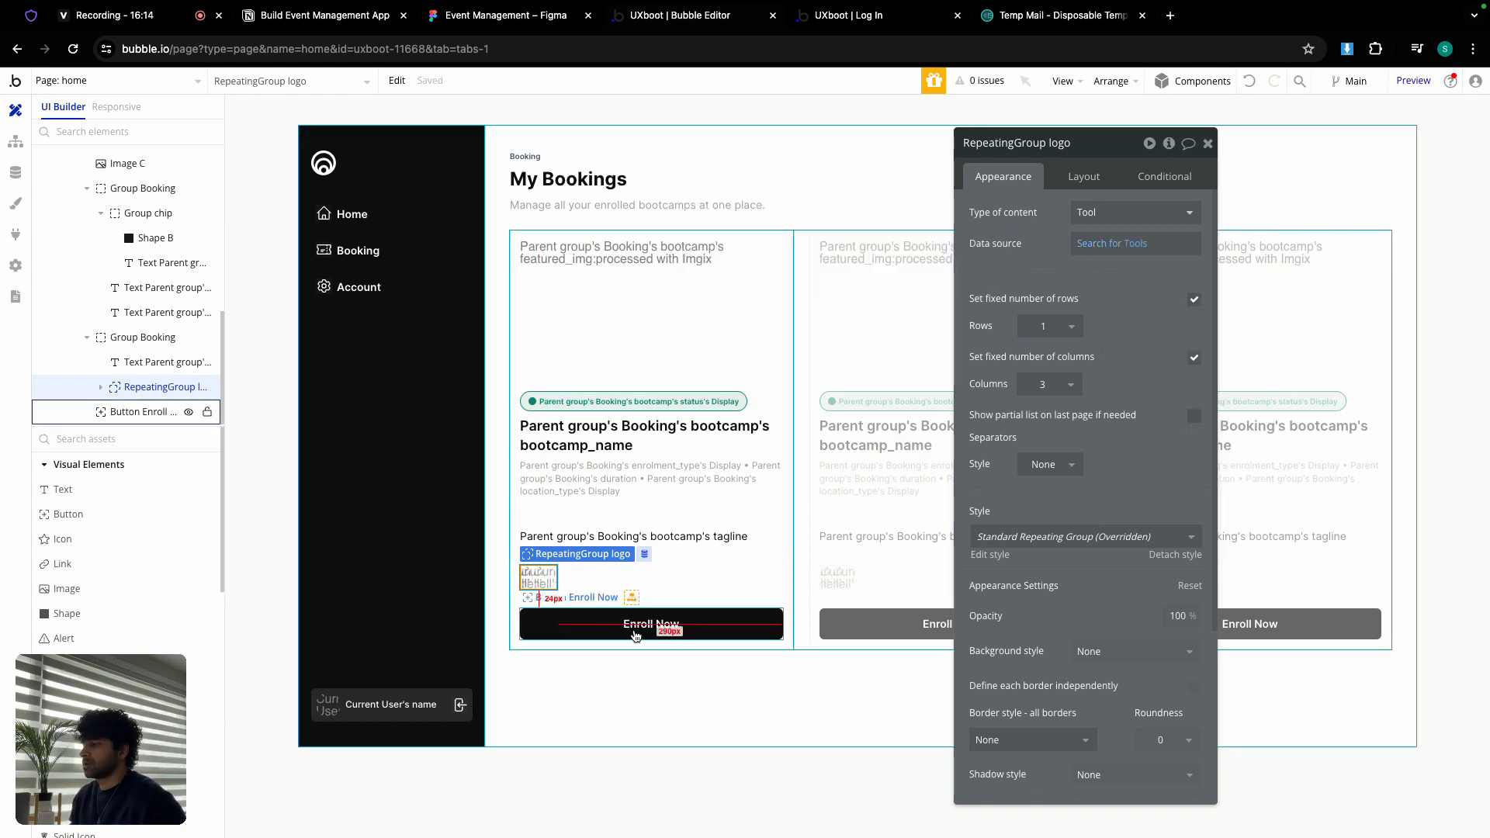
# Step: Delete the Enroll Now button from the booking card
pyautogui.click(635, 632)
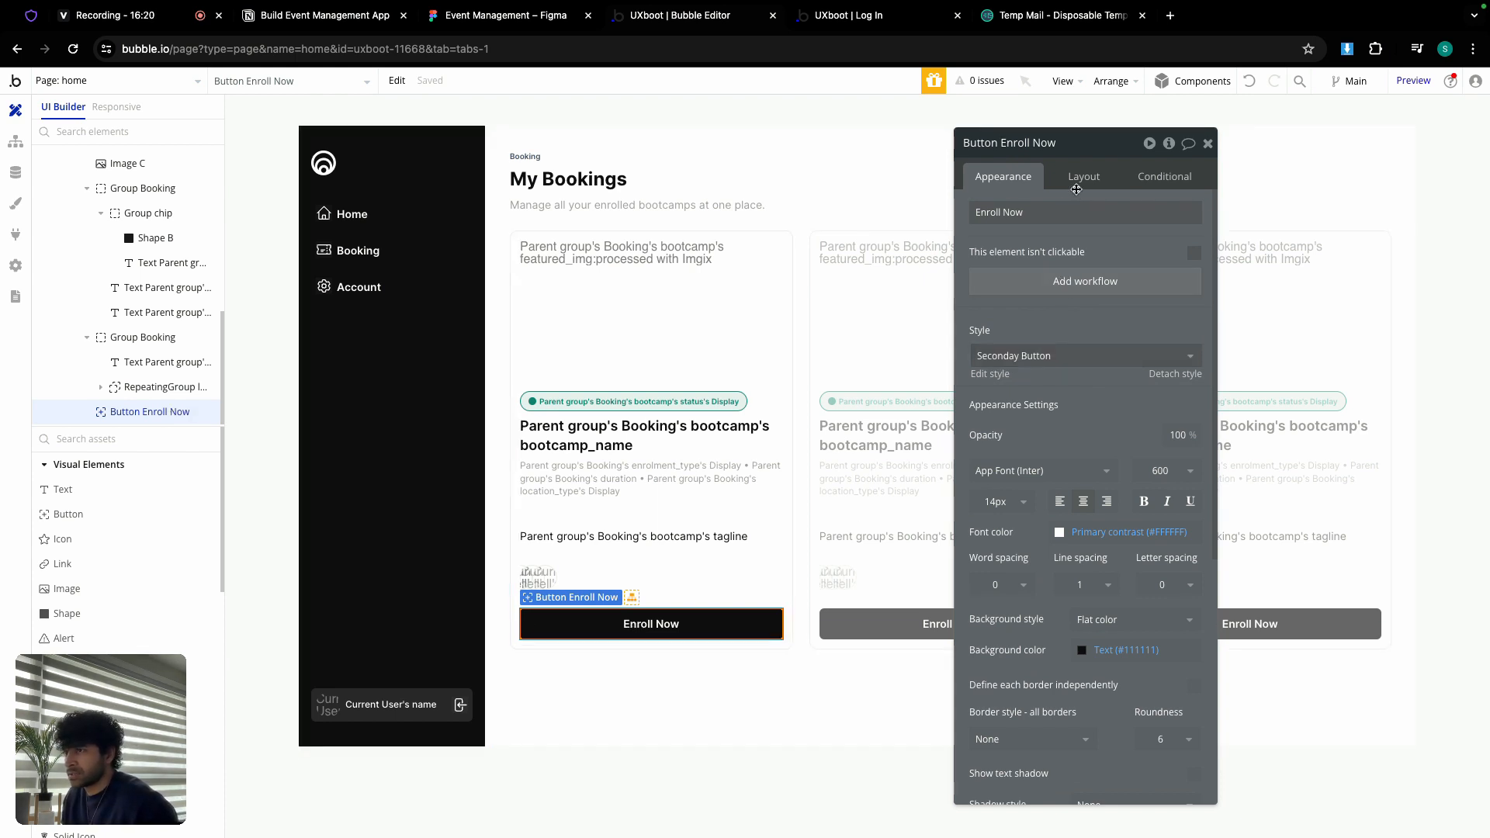
pyautogui.scroll(-5, 1110, 503)
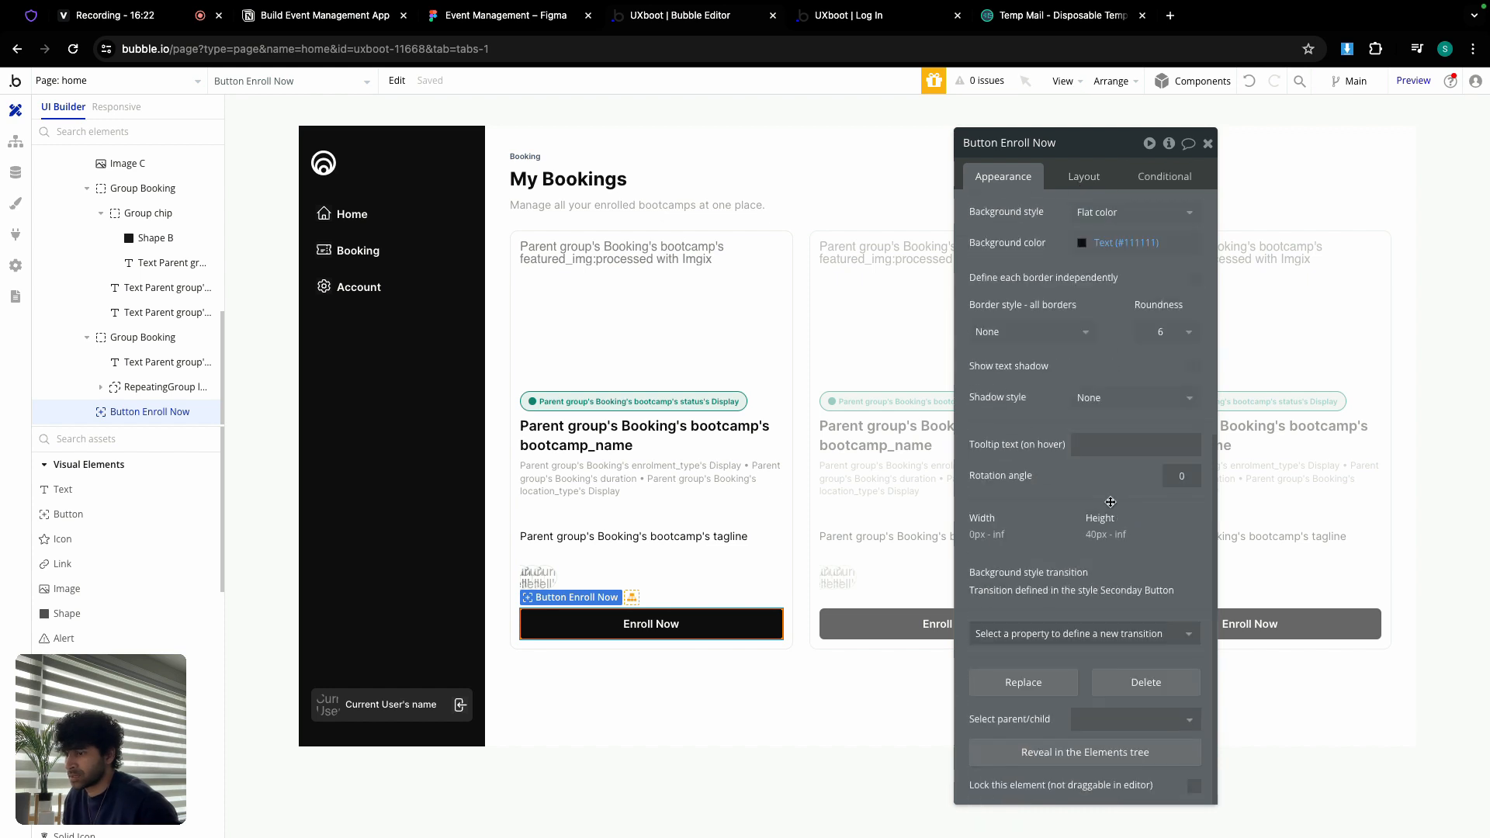
pyautogui.click(1115, 689)
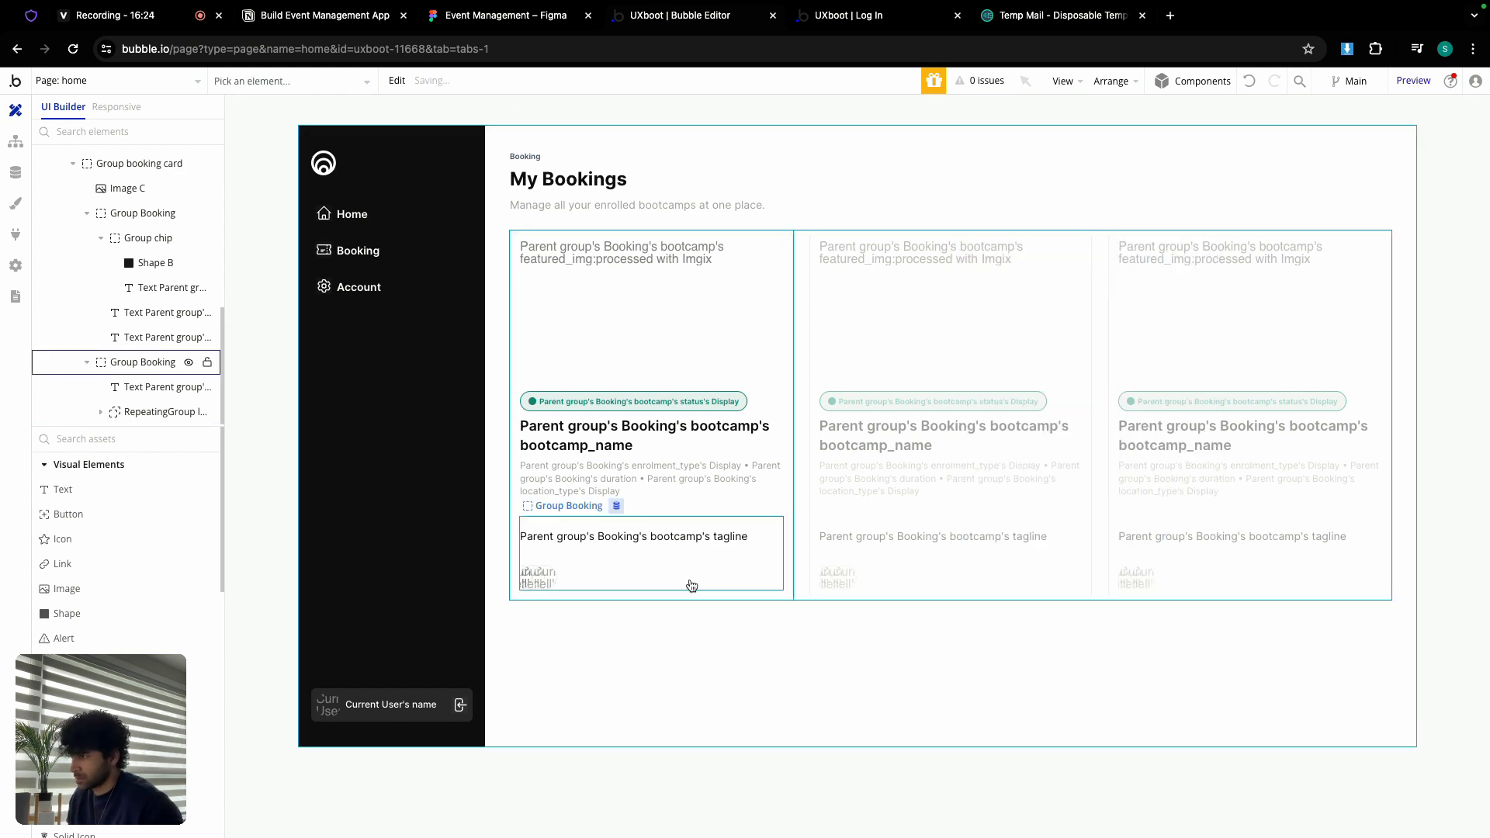
# Step: Review Group booking's layout, then add a 'nav booking is clicked' workflow
pyautogui.click(786, 501)
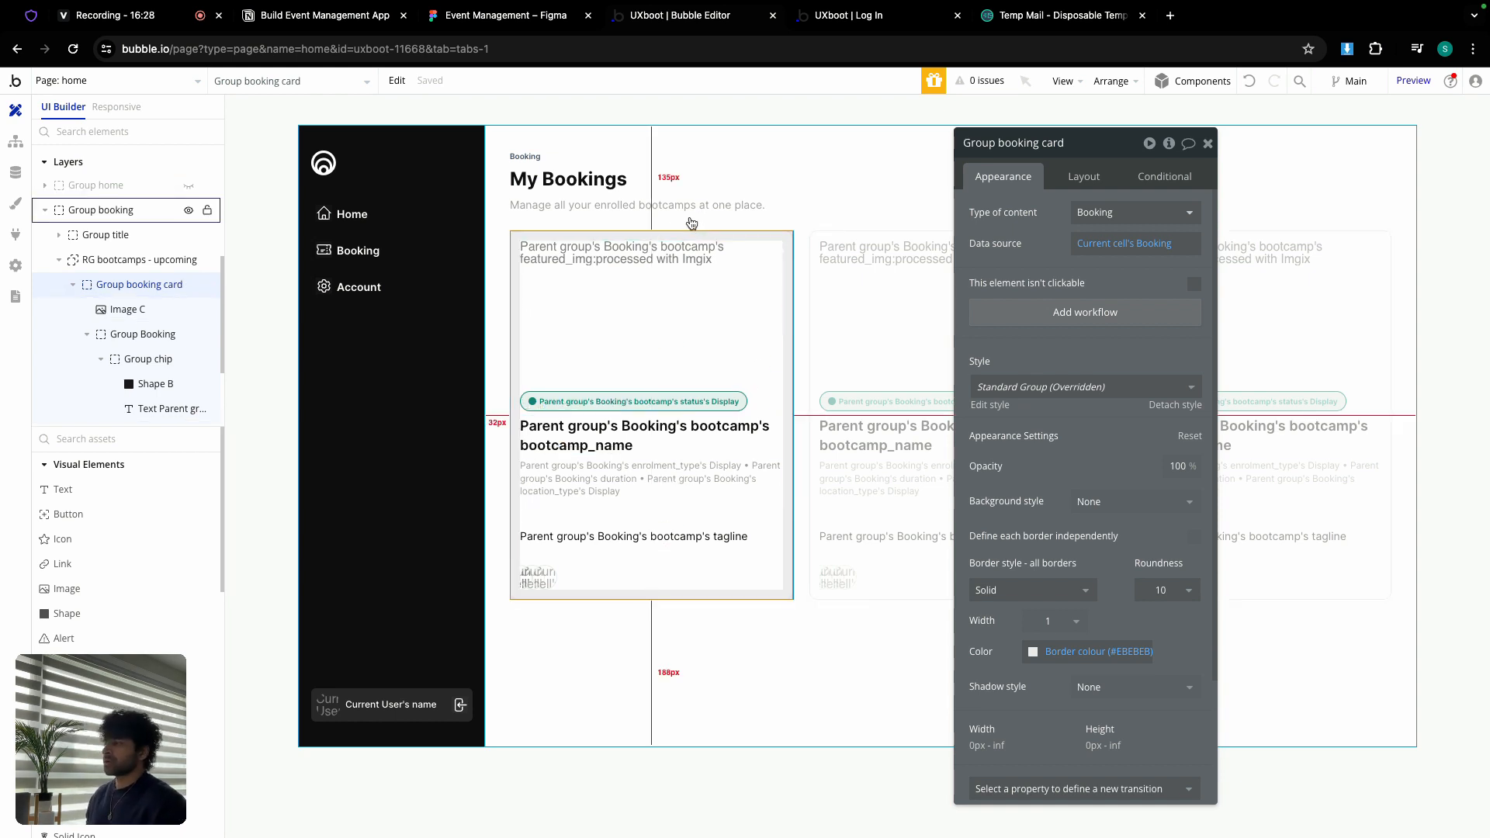
pyautogui.click(420, 261)
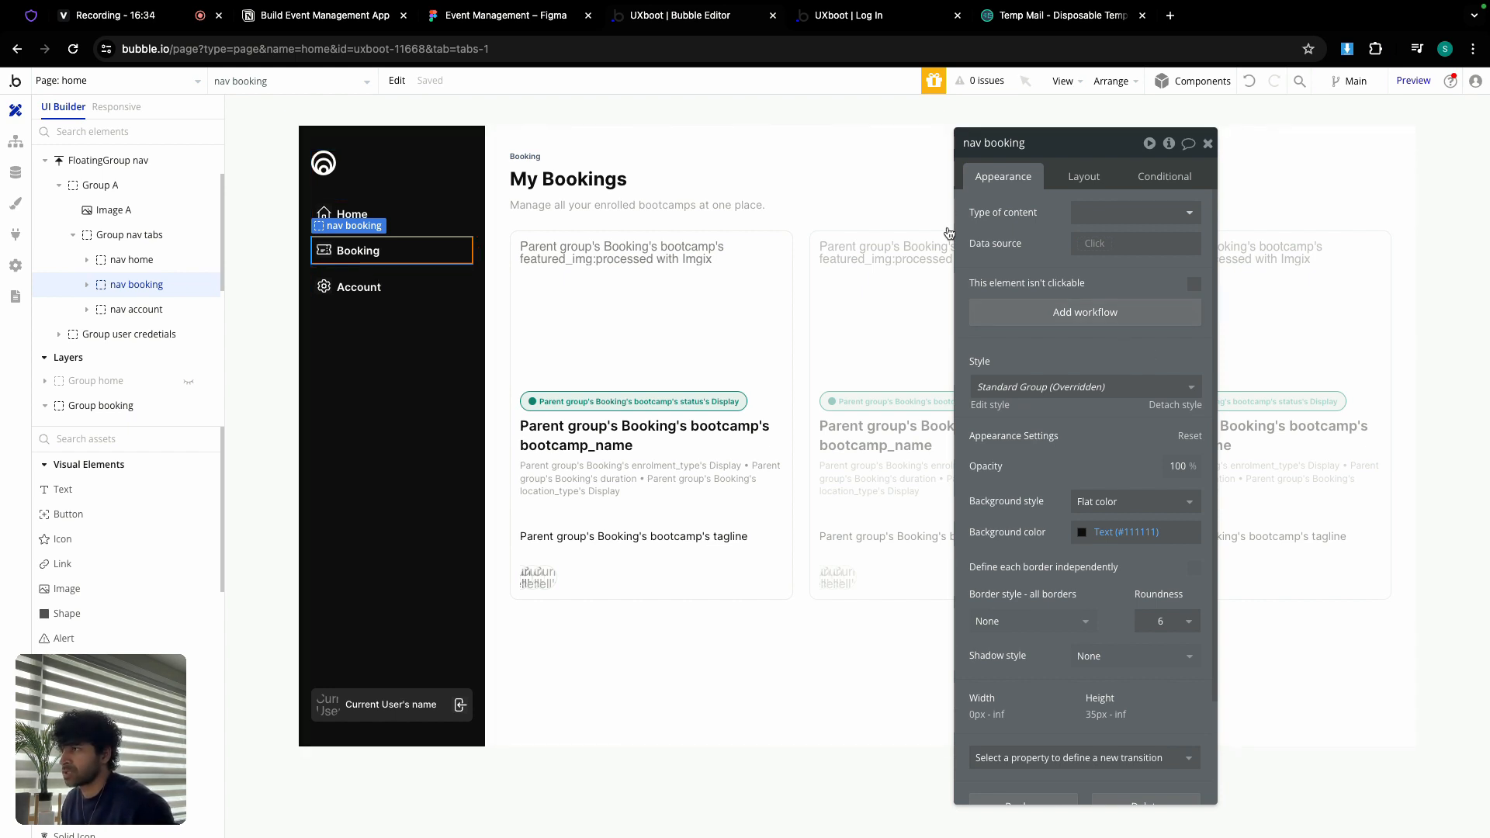
pyautogui.click(849, 147)
pyautogui.click(1074, 178)
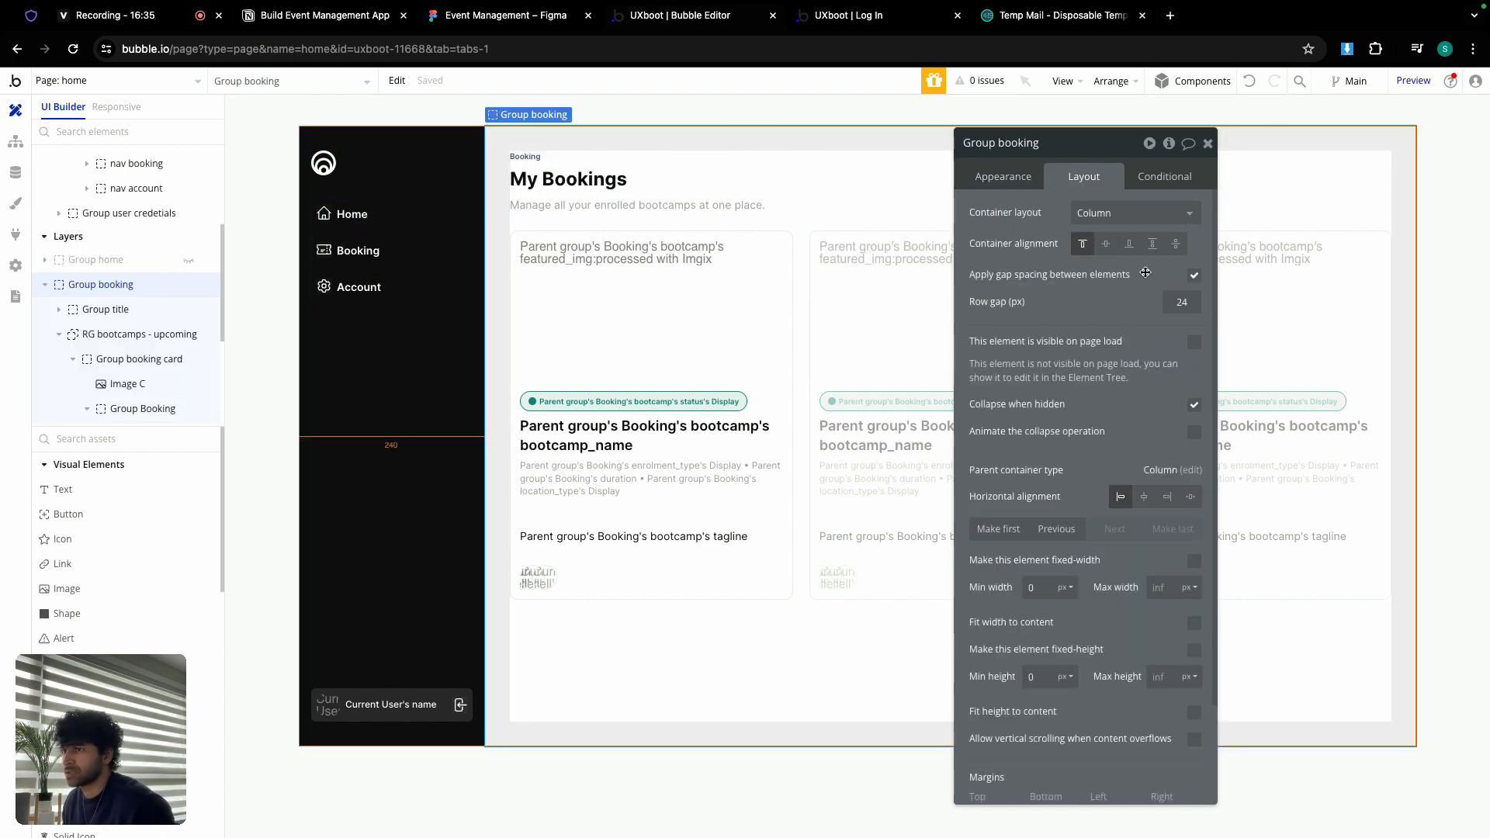
pyautogui.click(374, 254)
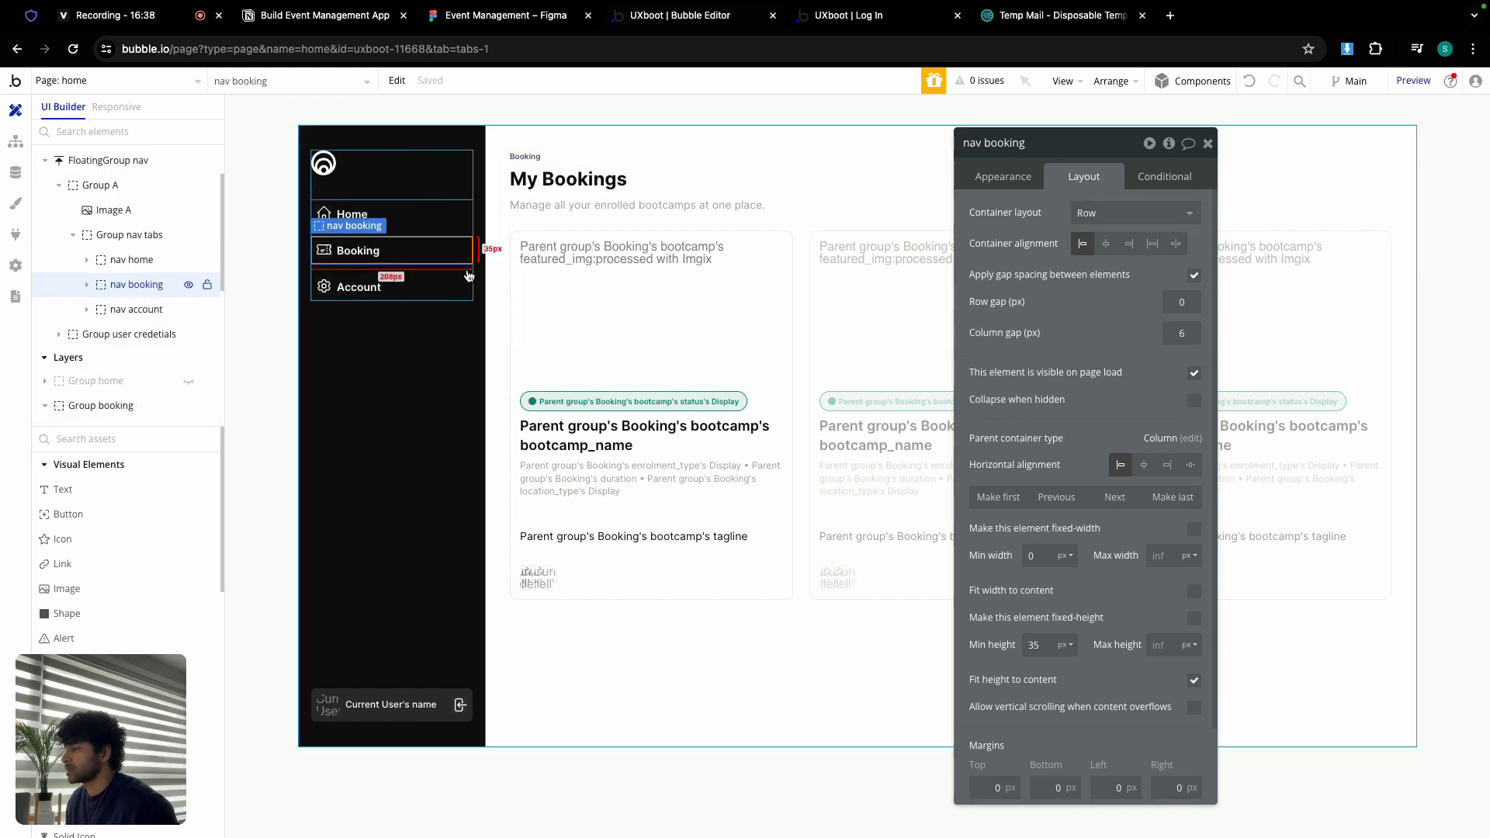
pyautogui.click(986, 184)
pyautogui.click(1071, 315)
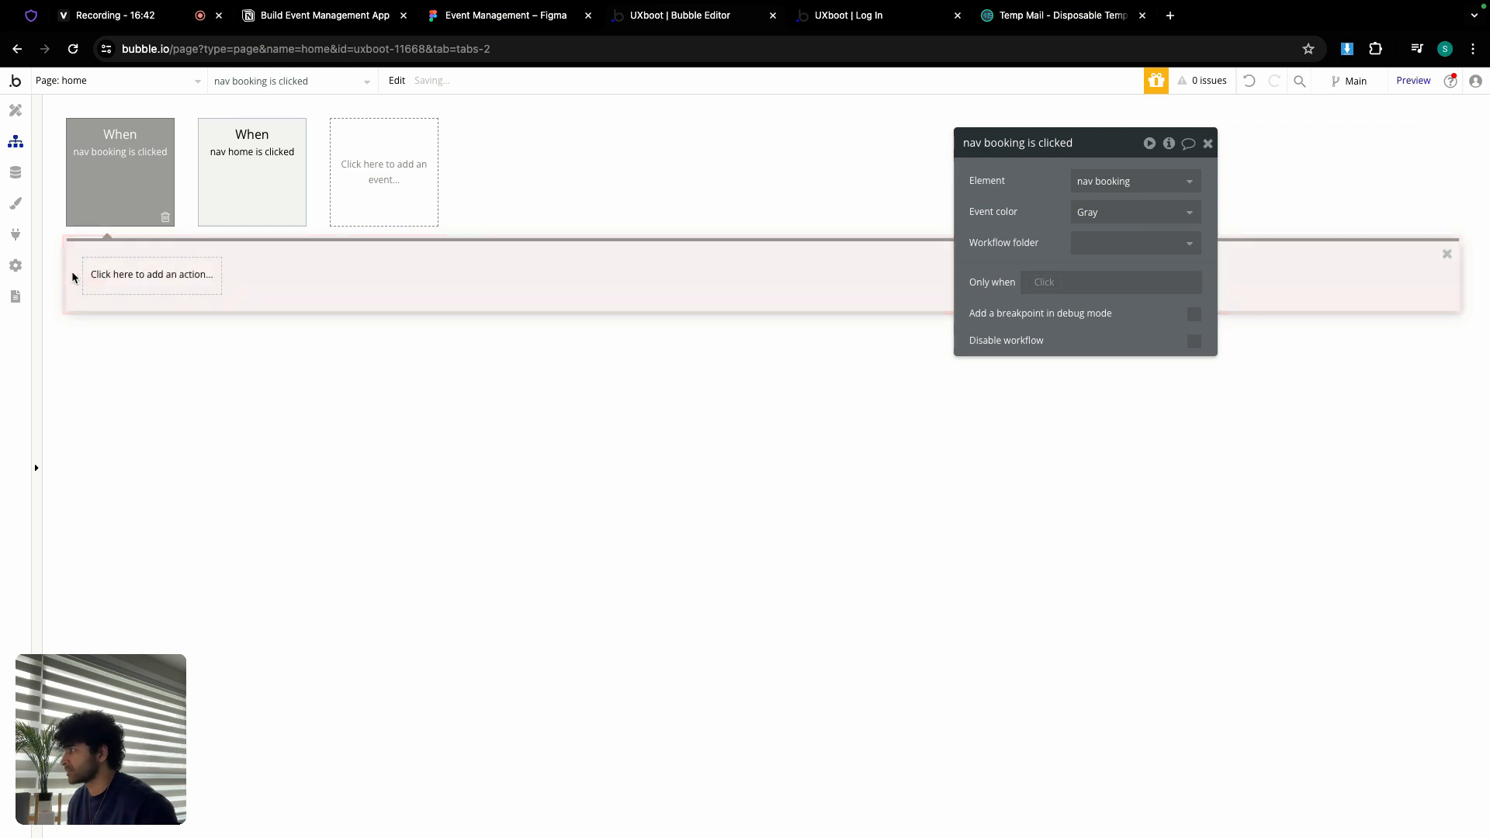
# Step: Add a Go to page home action sending Current User with extra parameter v = book
pyautogui.click(106, 277)
pyautogui.moveTo(159, 375)
pyautogui.click(233, 336)
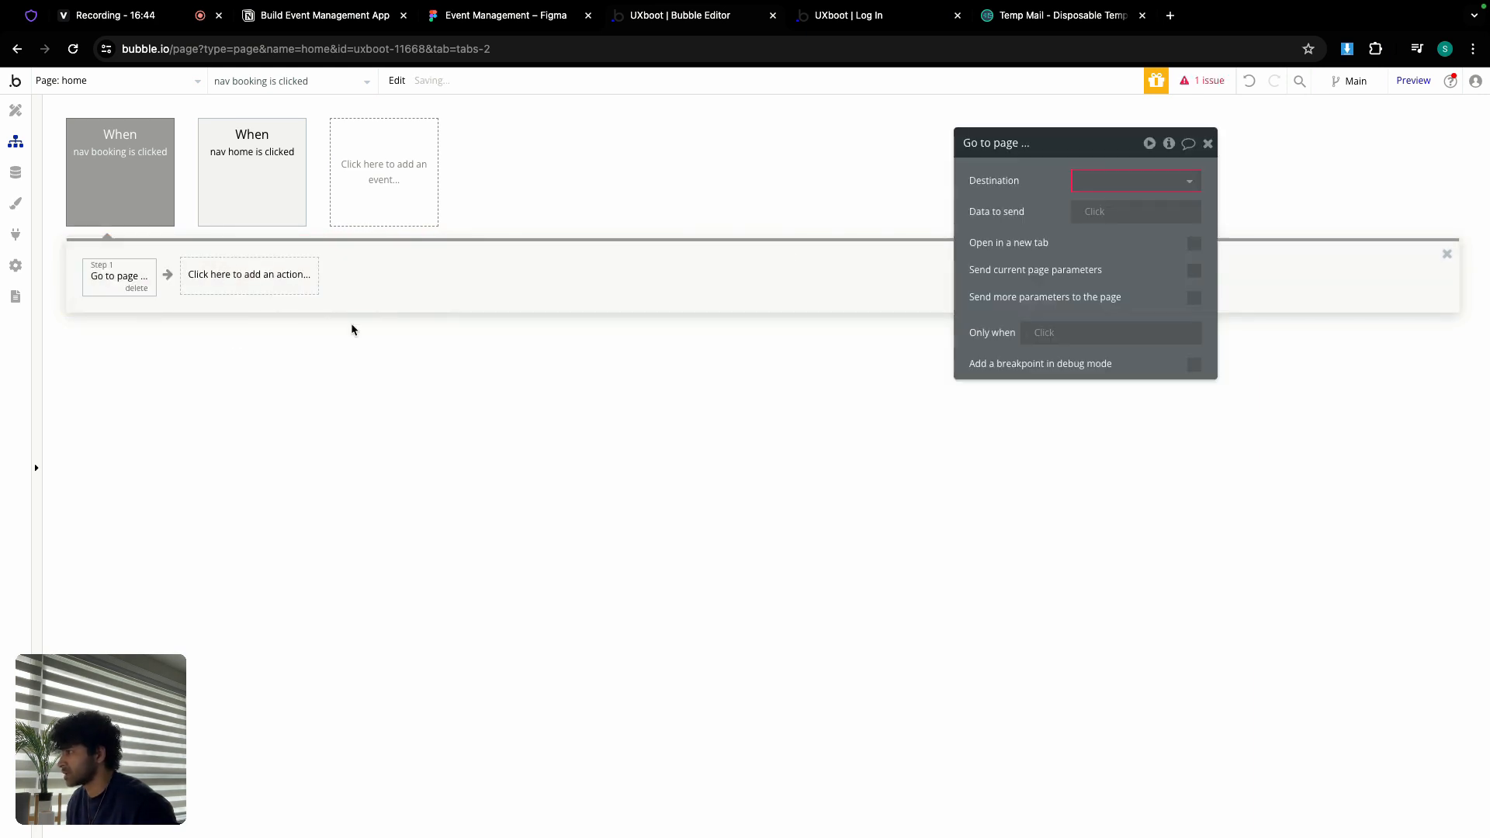
pyautogui.click(1092, 186)
pyautogui.click(1109, 292)
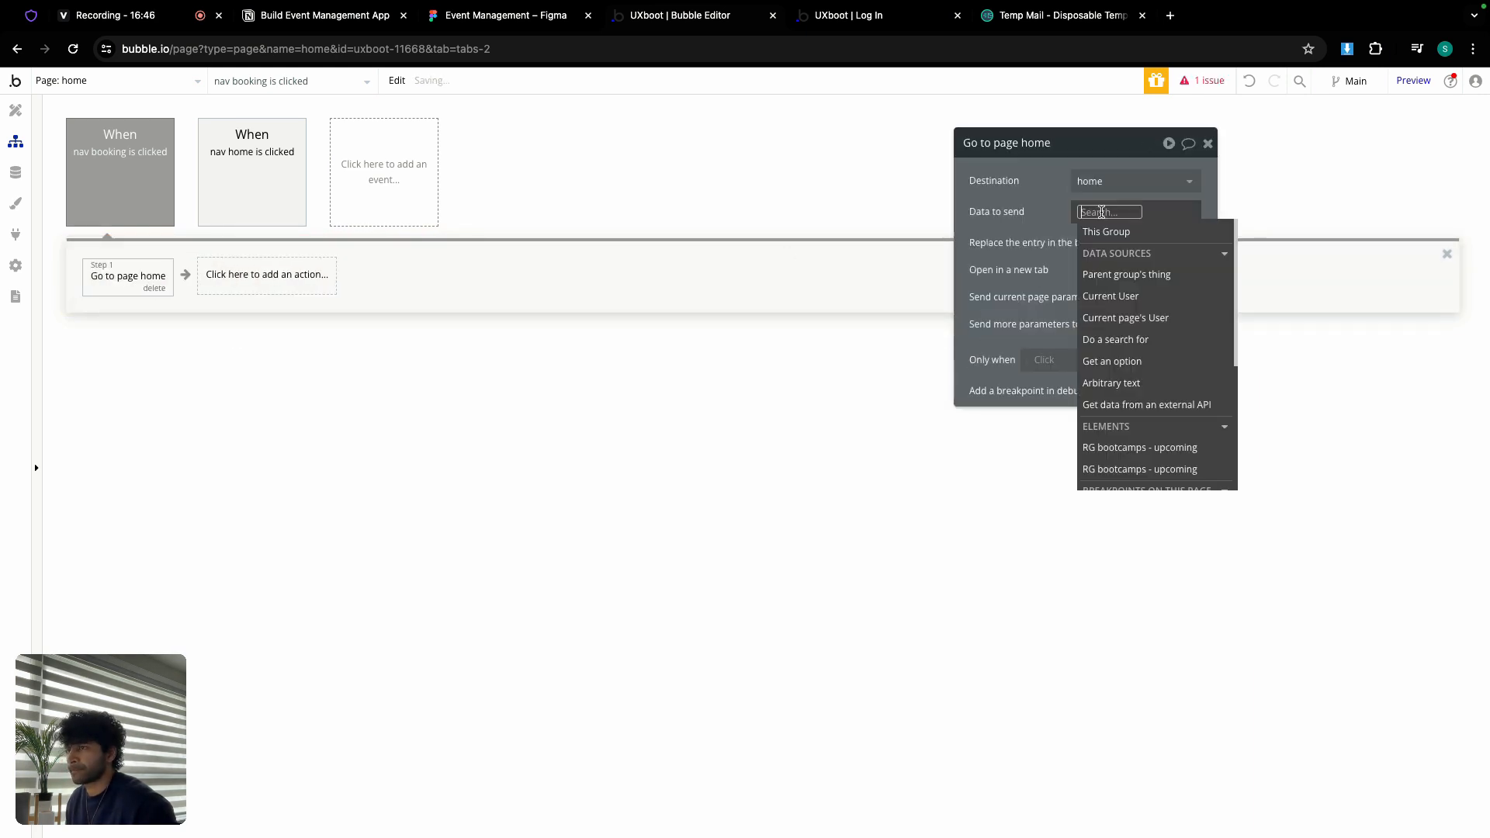
pyautogui.click(1111, 296)
pyautogui.click(1077, 279)
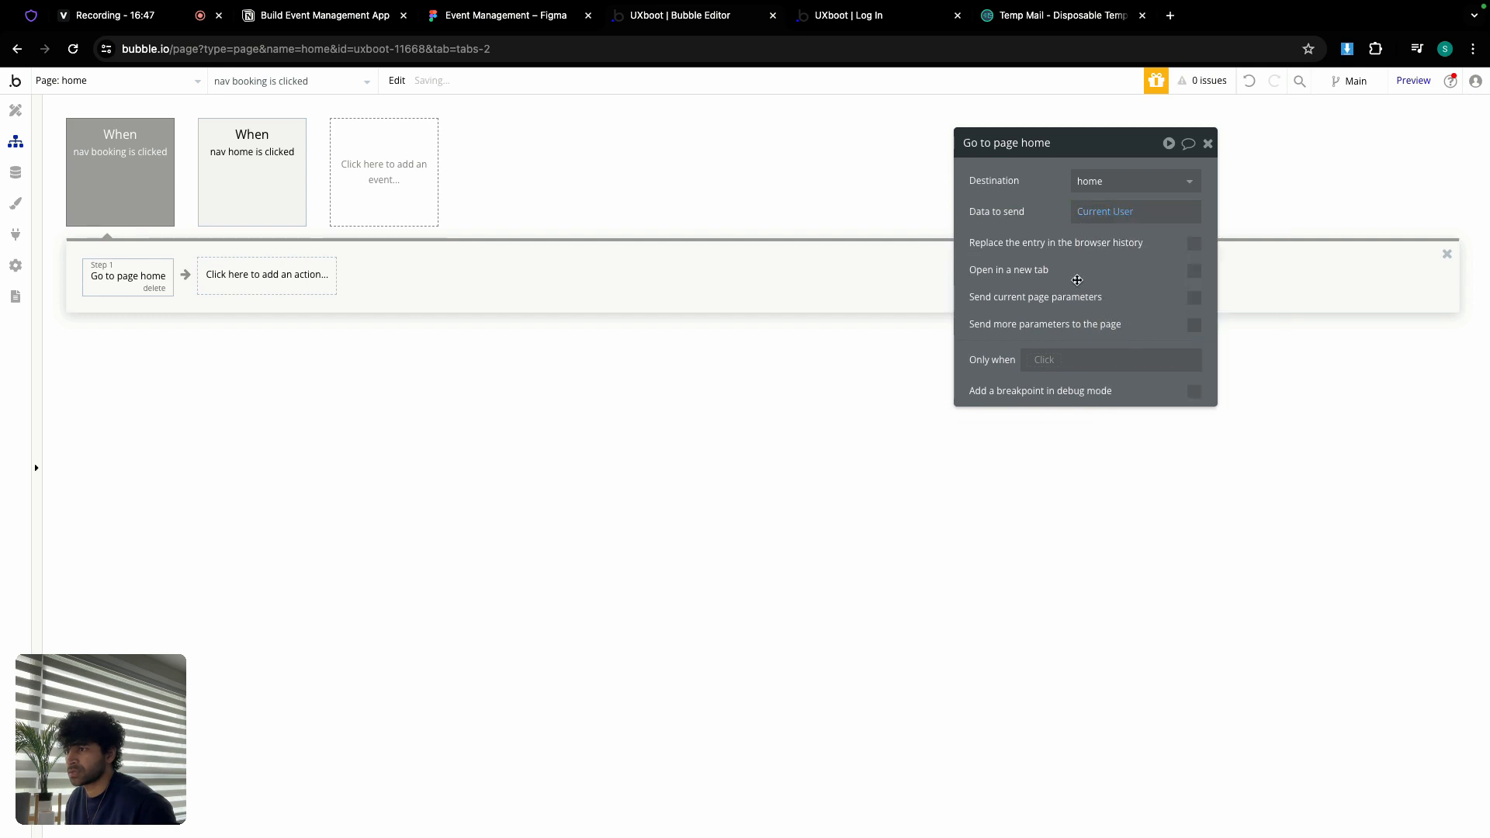
pyautogui.click(1187, 324)
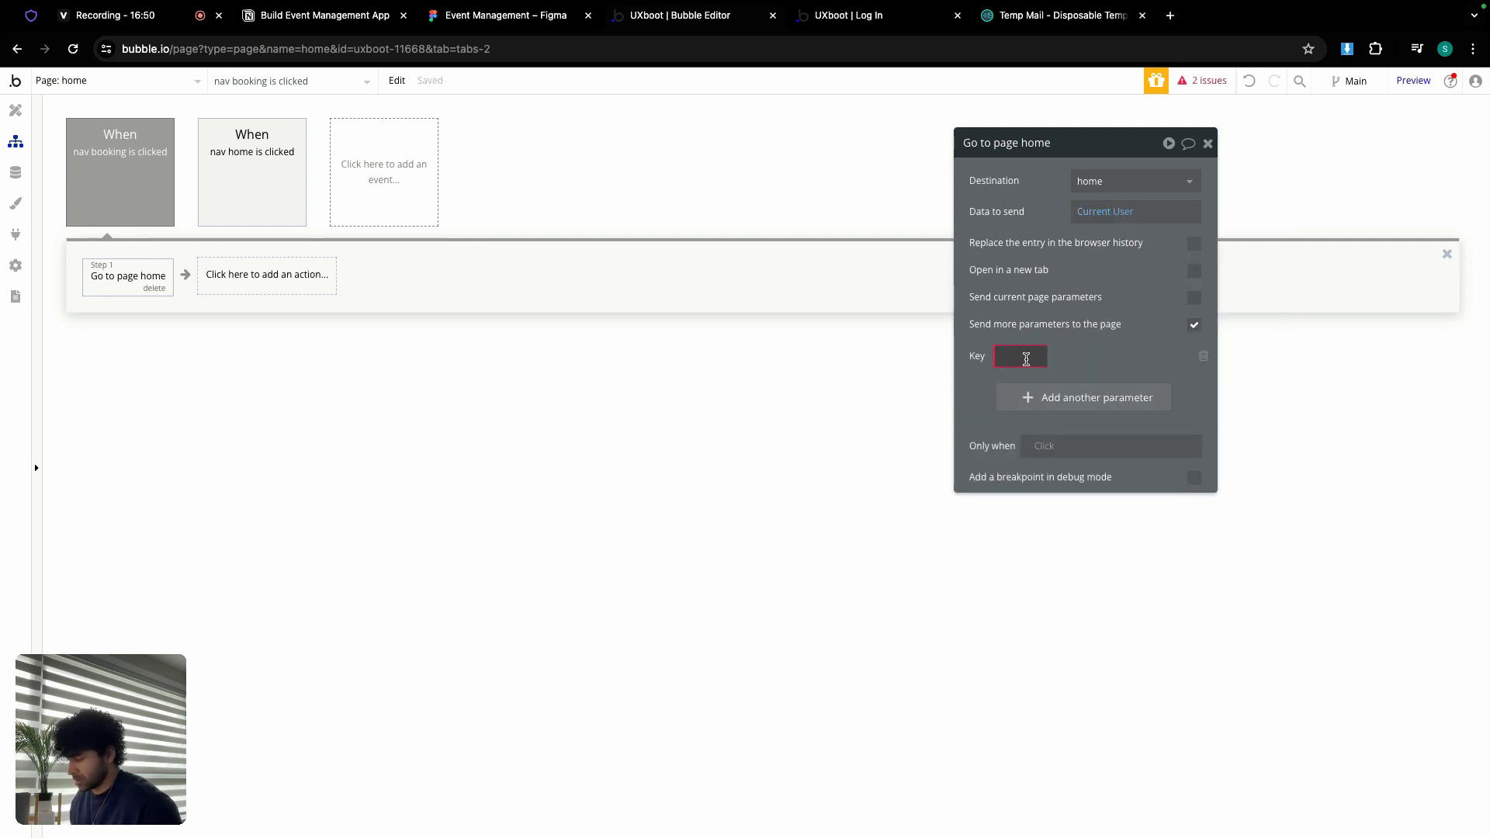
pyautogui.click(1158, 356)
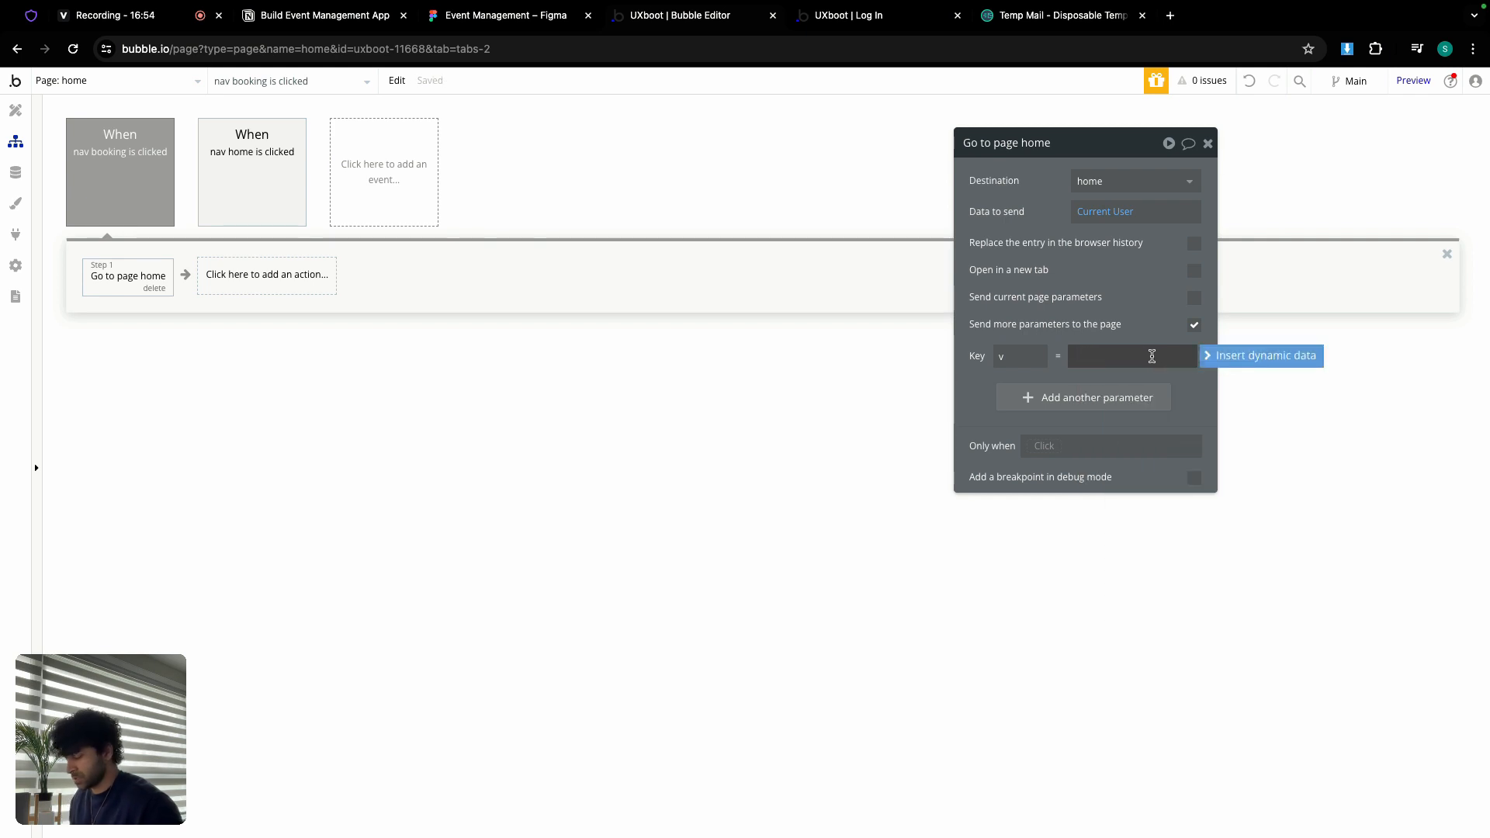
pyautogui.click(1085, 378)
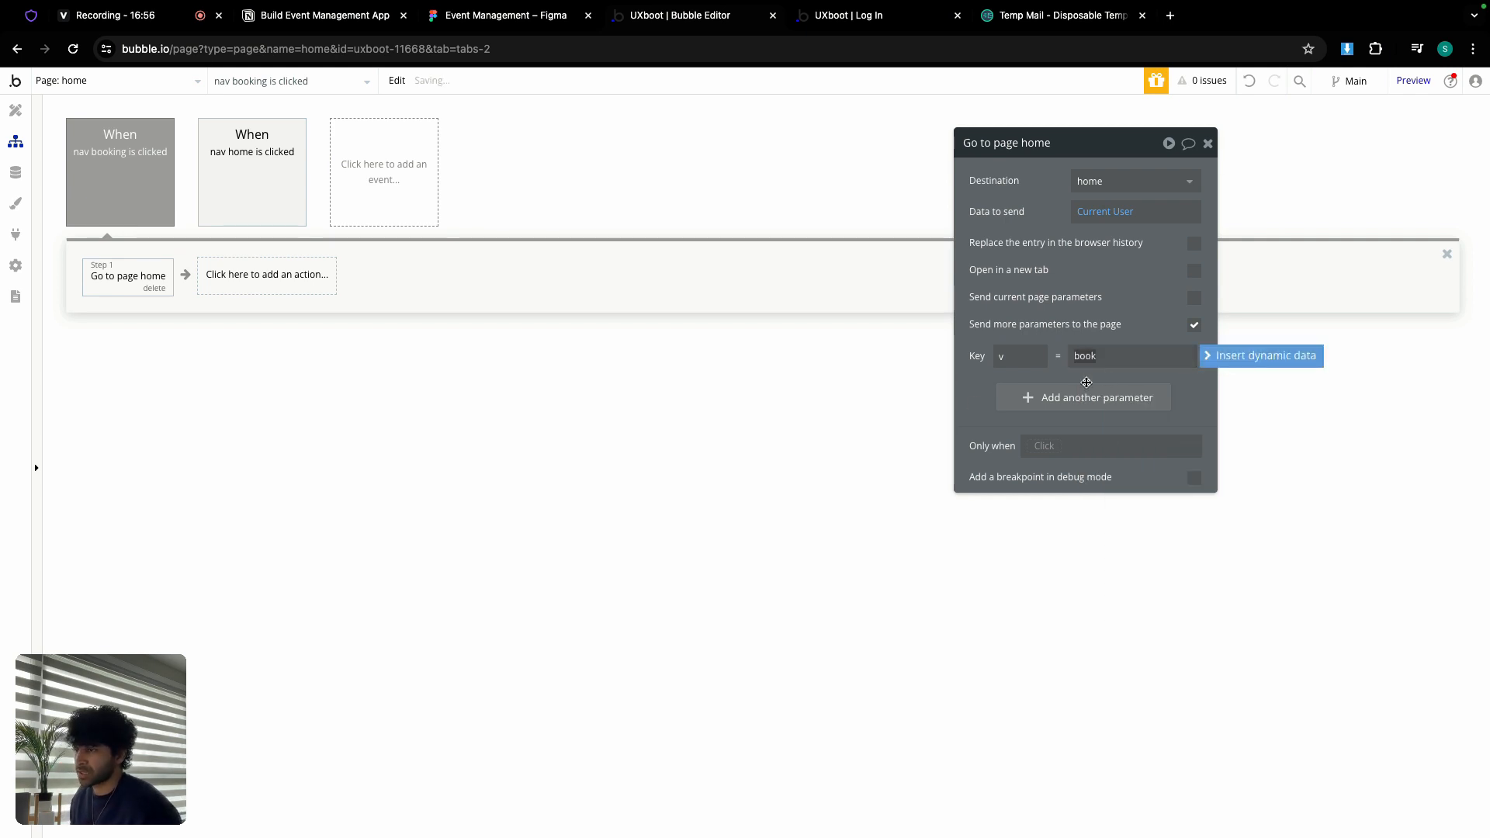
pyautogui.click(17, 110)
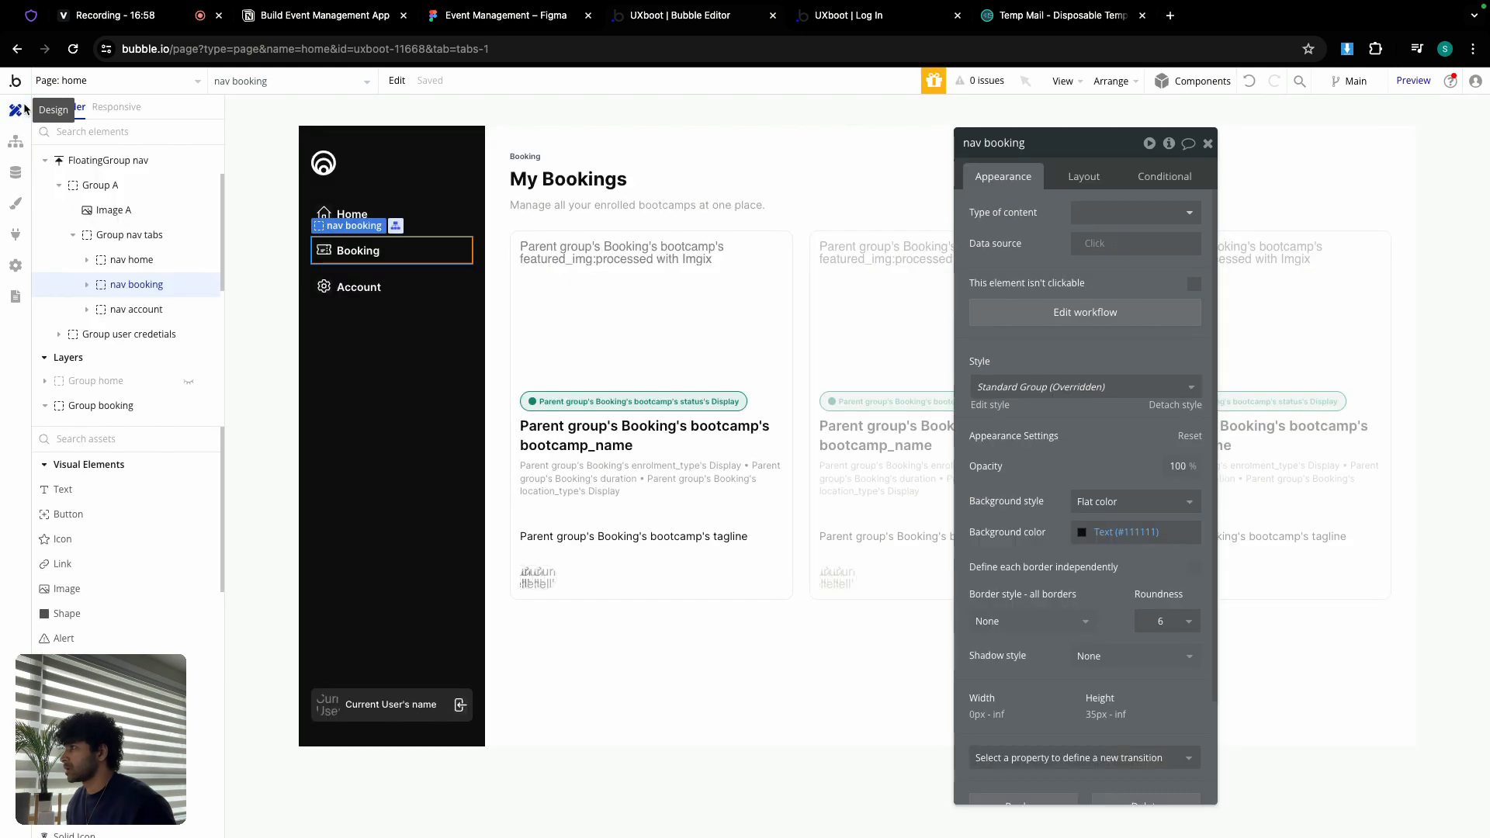
# Step: On the Booking nav item, add the condition 'Get v from page URL is book'
pyautogui.click(439, 256)
pyautogui.click(1153, 178)
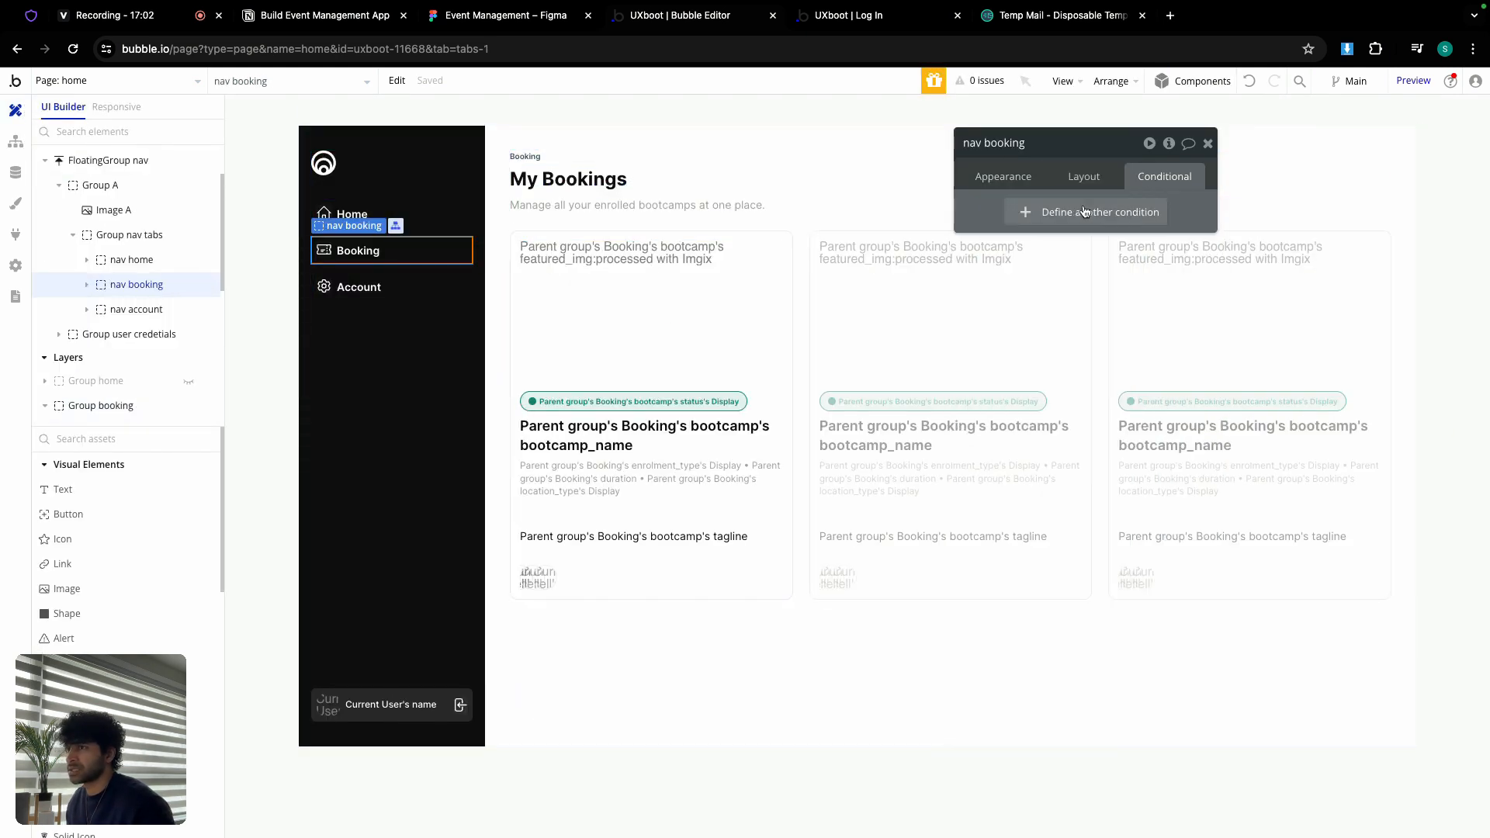
pyautogui.click(1077, 214)
pyautogui.click(1025, 222)
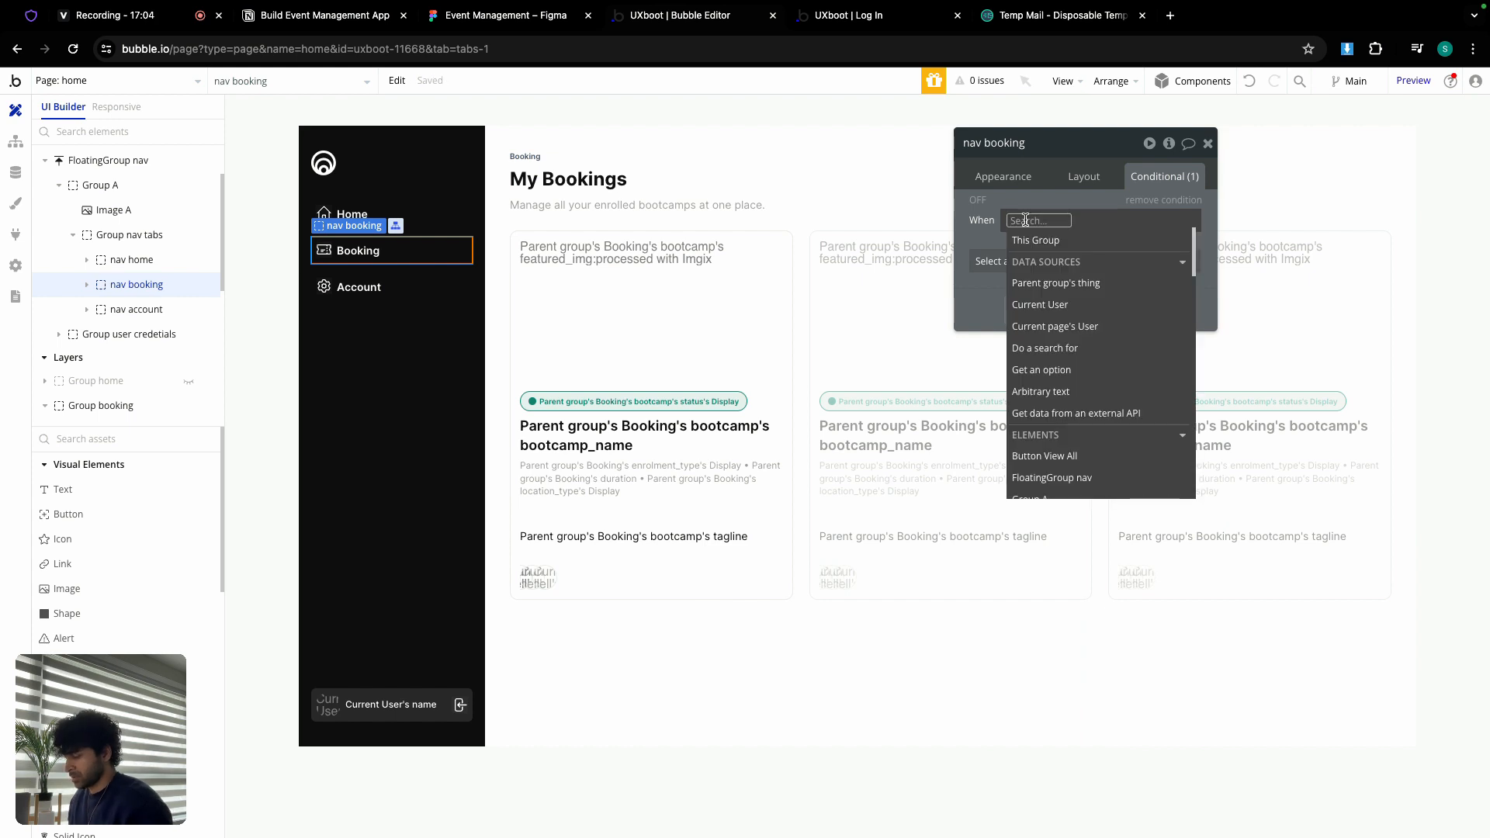
pyautogui.write('get')
pyautogui.click(1049, 326)
pyautogui.click(849, 216)
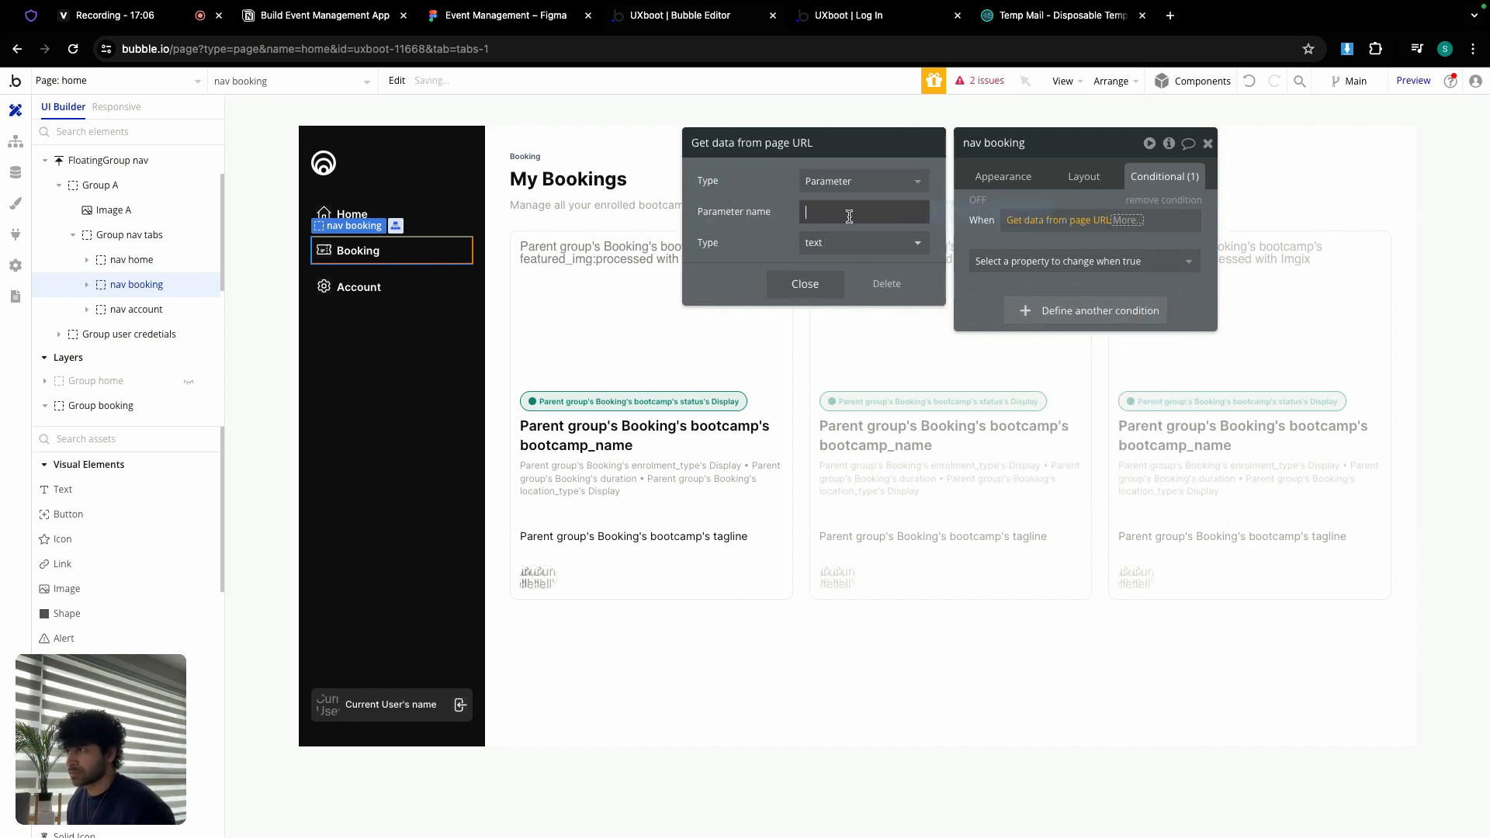
pyautogui.write('v')
pyautogui.click(804, 284)
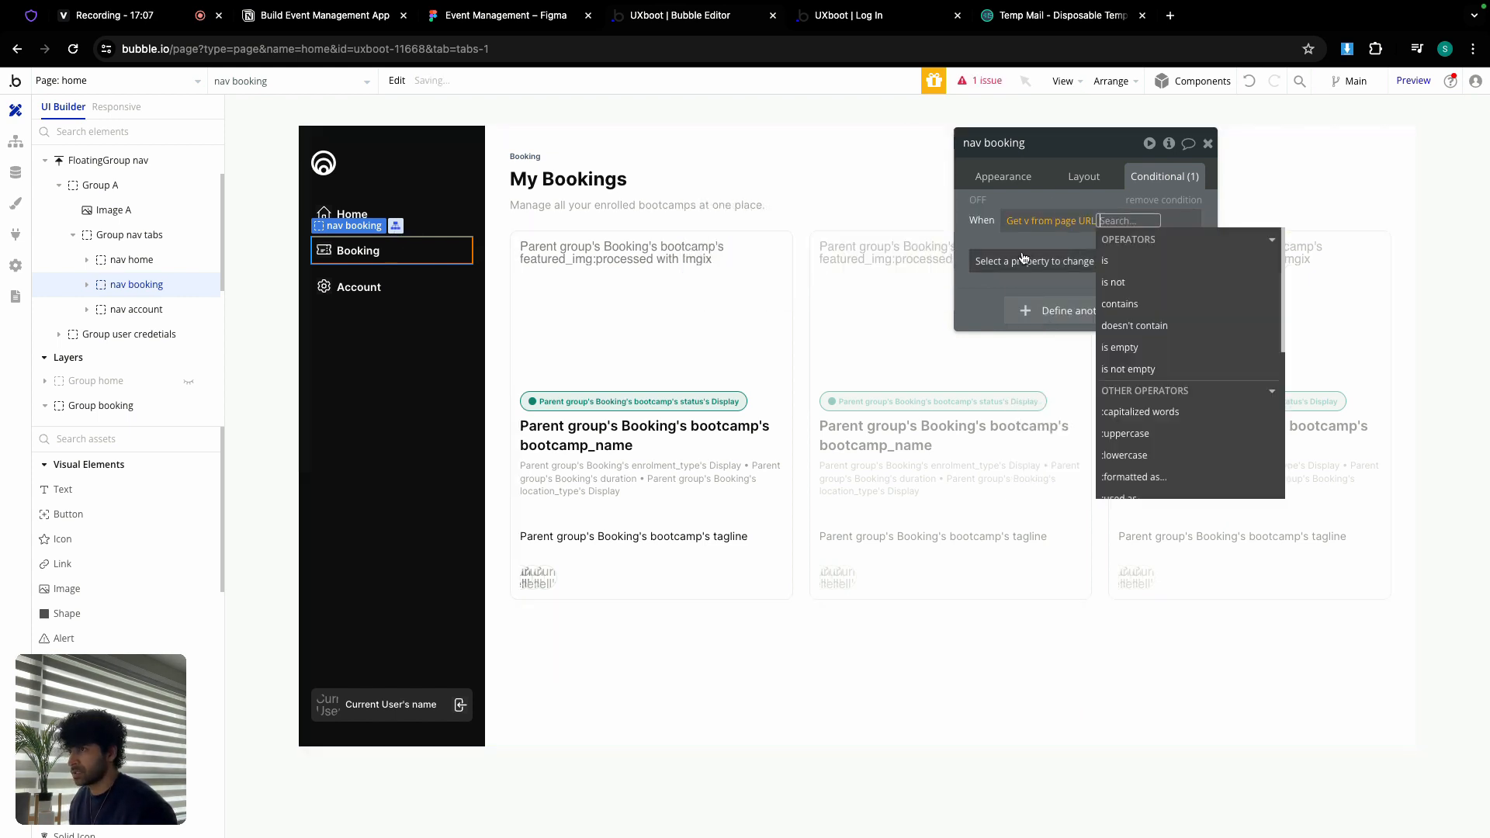
pyautogui.click(1129, 263)
pyautogui.write('book')
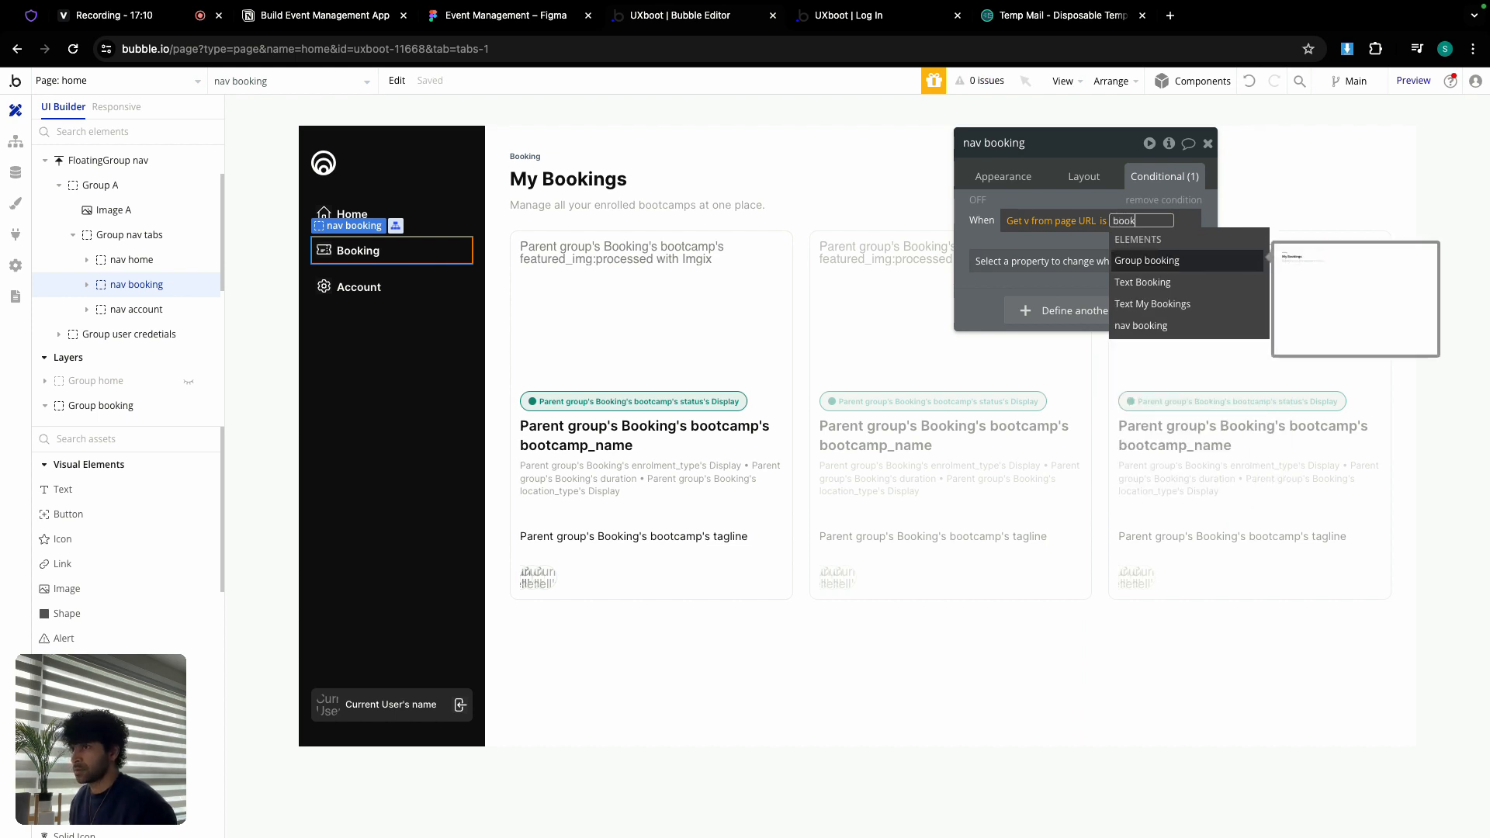
pyautogui.click(980, 237)
# Step: Make the condition set Background color to Primary contrast at 10% opacity
pyautogui.click(1002, 263)
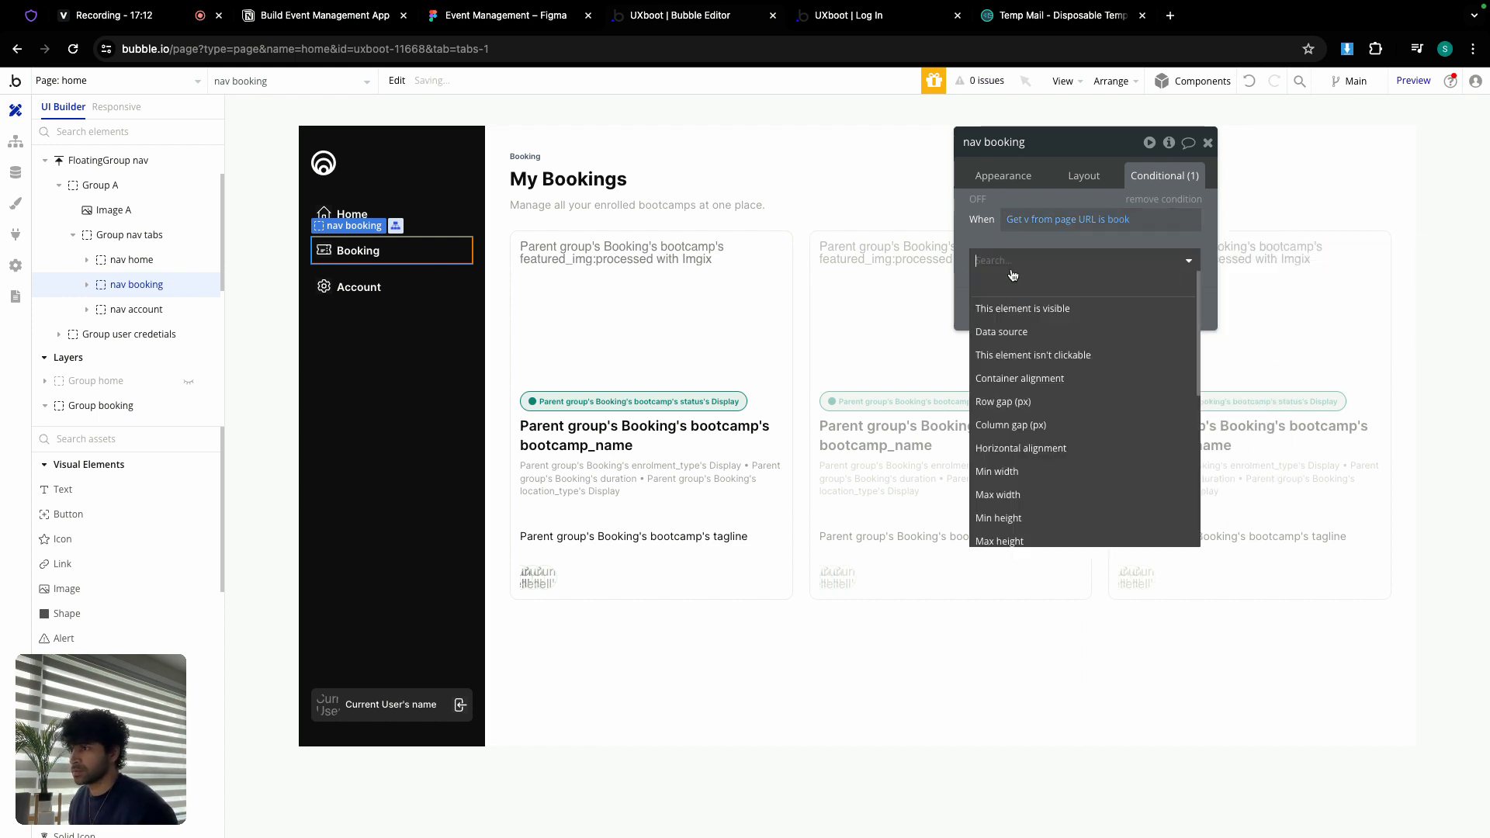
pyautogui.write('color')
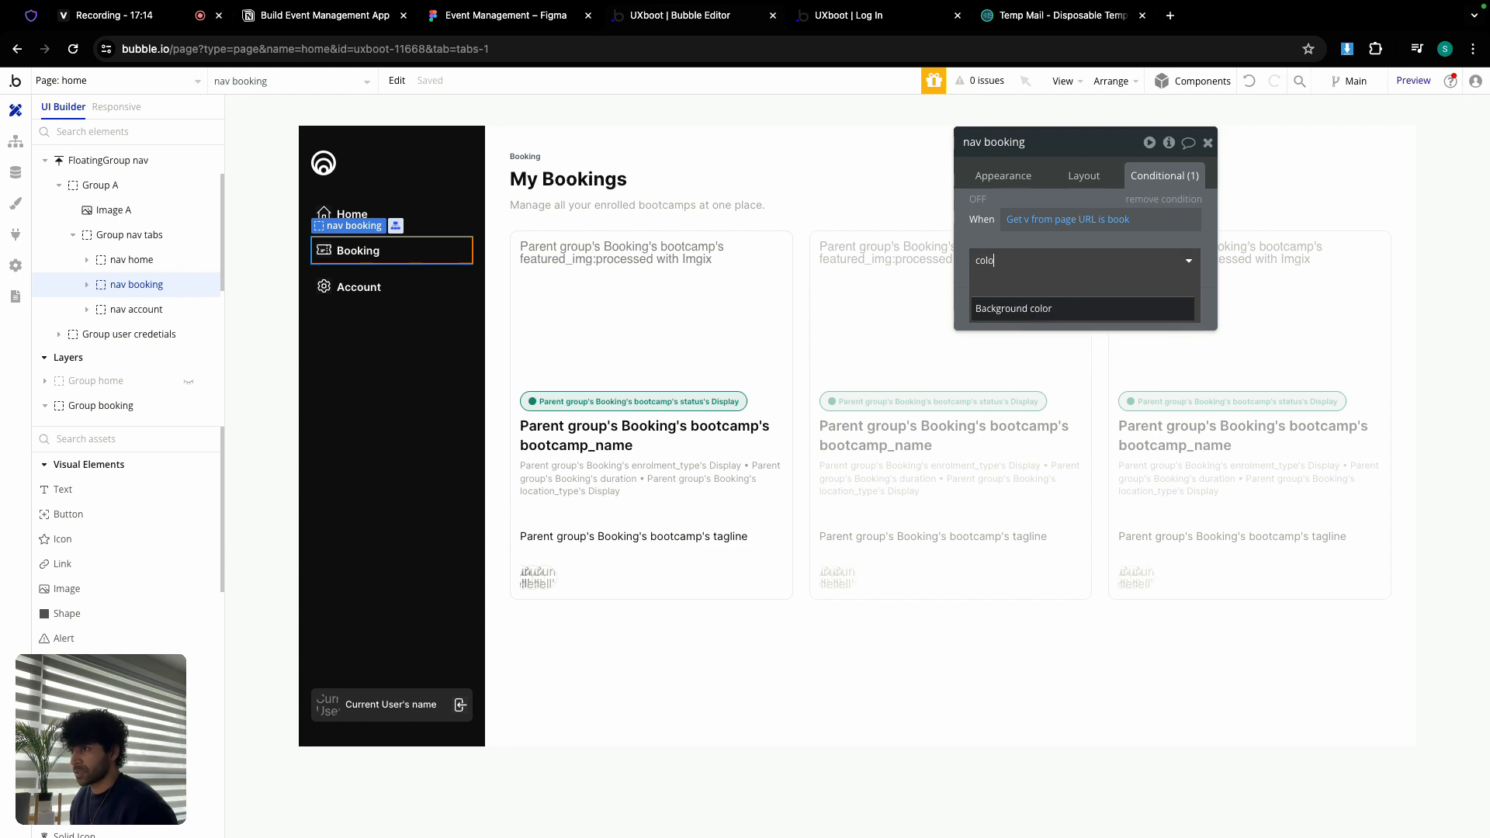
pyautogui.click(1032, 311)
pyautogui.click(1110, 256)
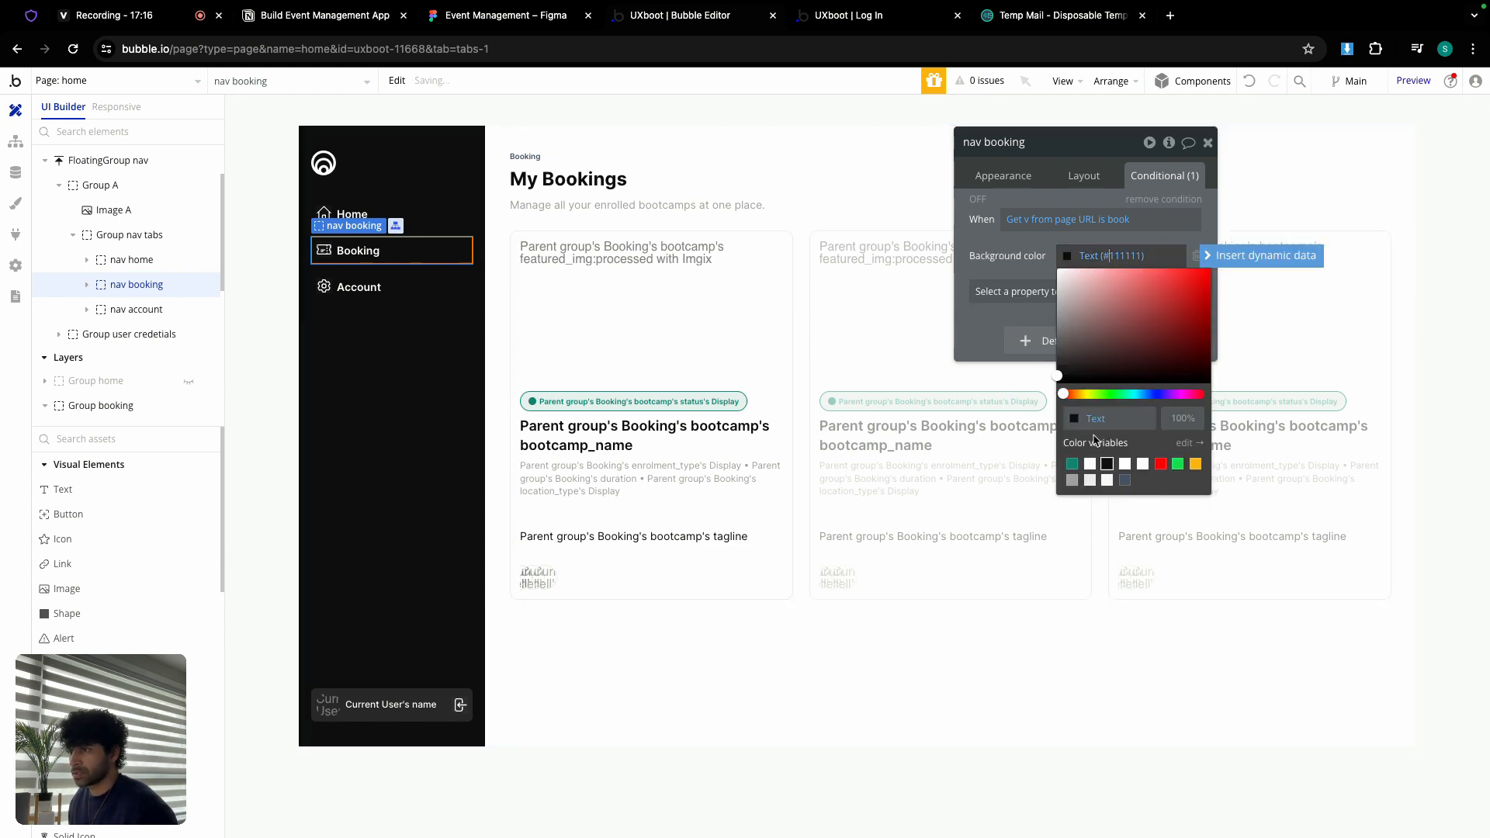
pyautogui.click(1089, 463)
pyautogui.press('BackSpace')
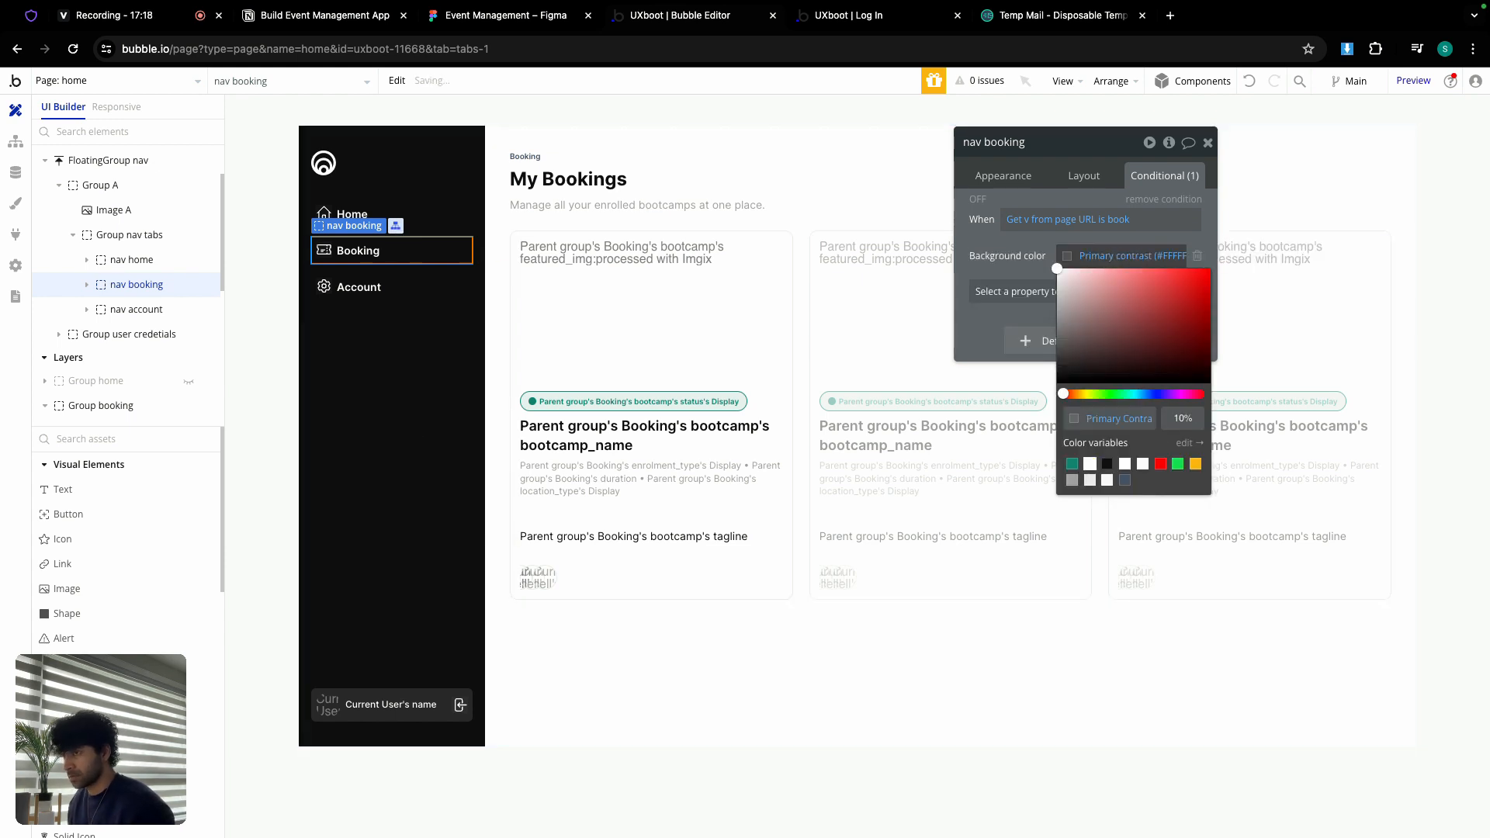
# Step: Copy the 'Get v from page URL is book' expression for reuse
pyautogui.rightClick(1023, 222)
pyautogui.click(1109, 177)
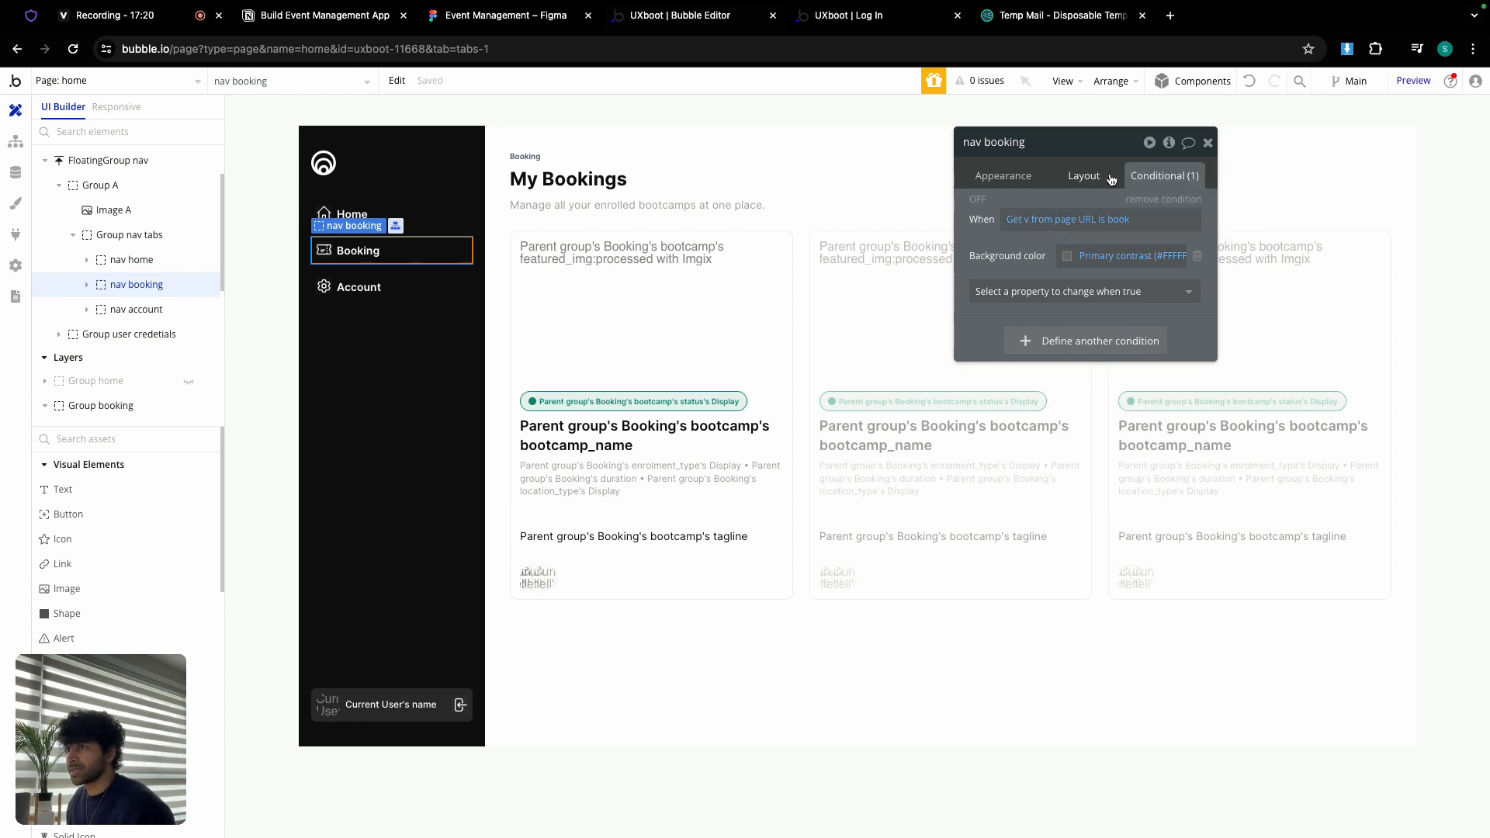
pyautogui.click(807, 124)
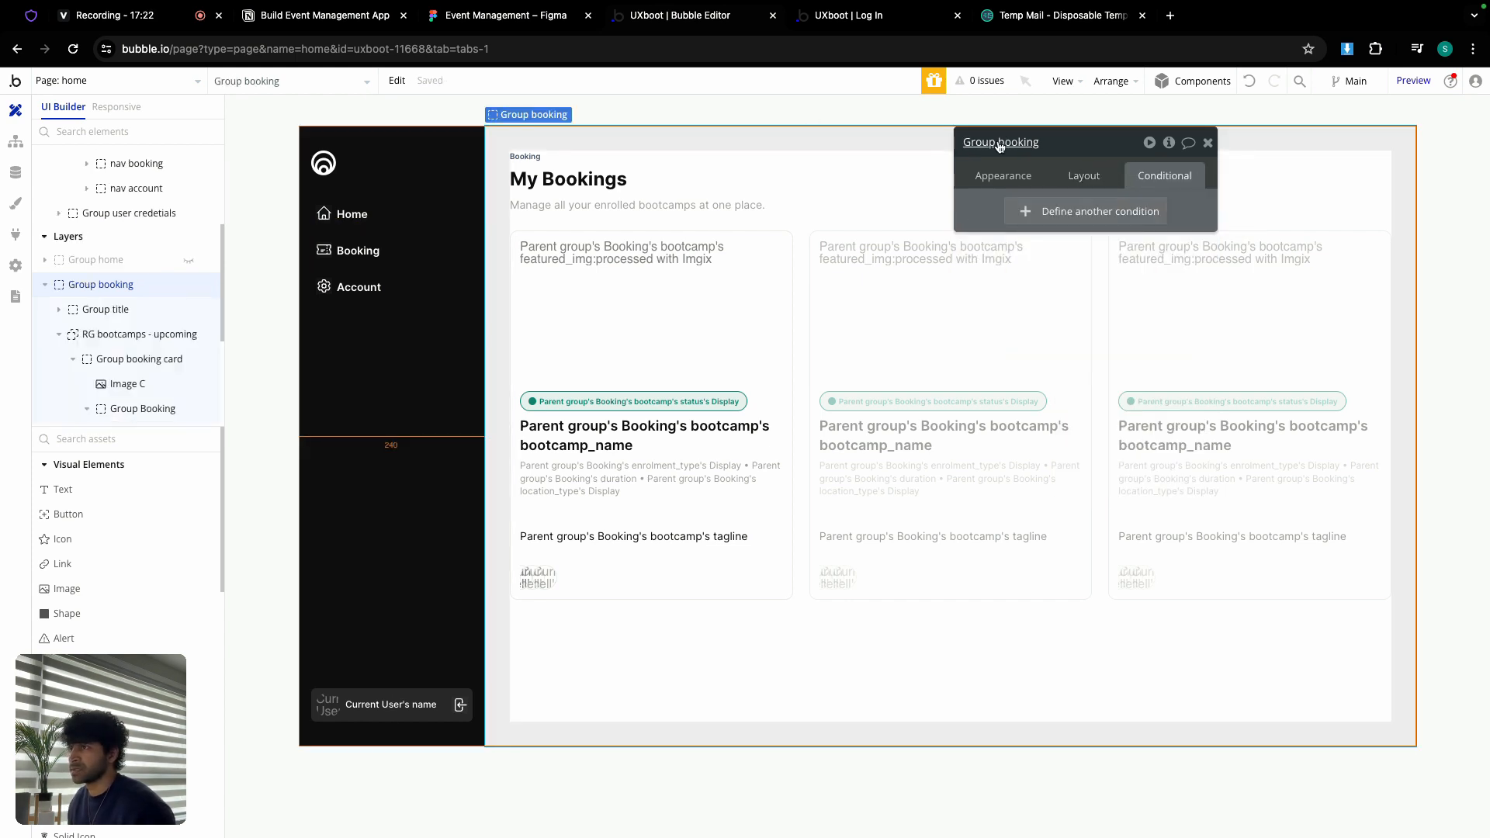
# Step: Paste 'Get v from page URL is book' as Group booking's condition, ticking 'This element is visible'
pyautogui.click(1063, 216)
pyautogui.rightClick(1021, 220)
pyautogui.click(1117, 197)
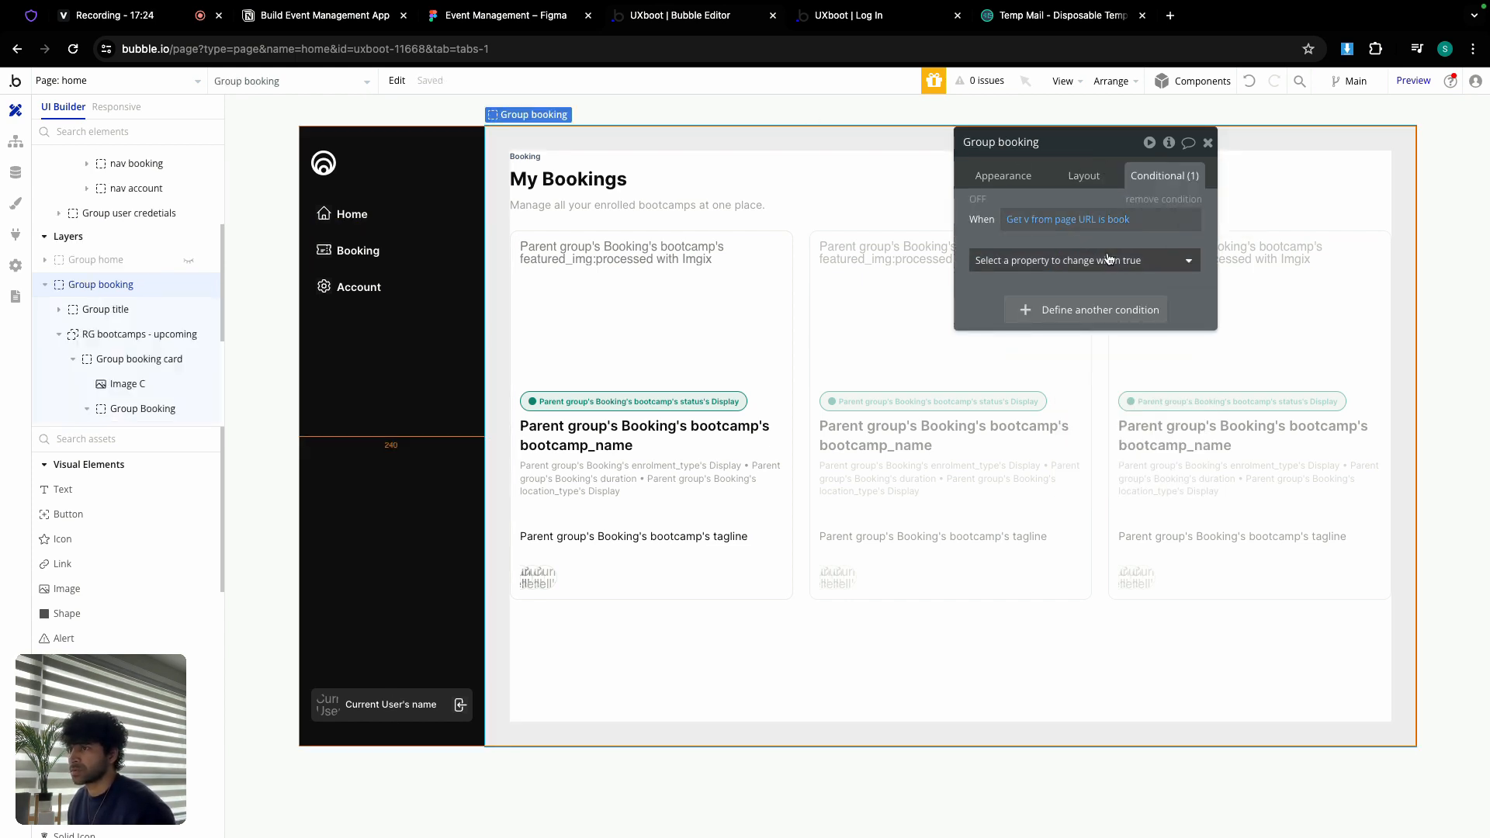
pyautogui.click(1087, 260)
pyautogui.click(1086, 306)
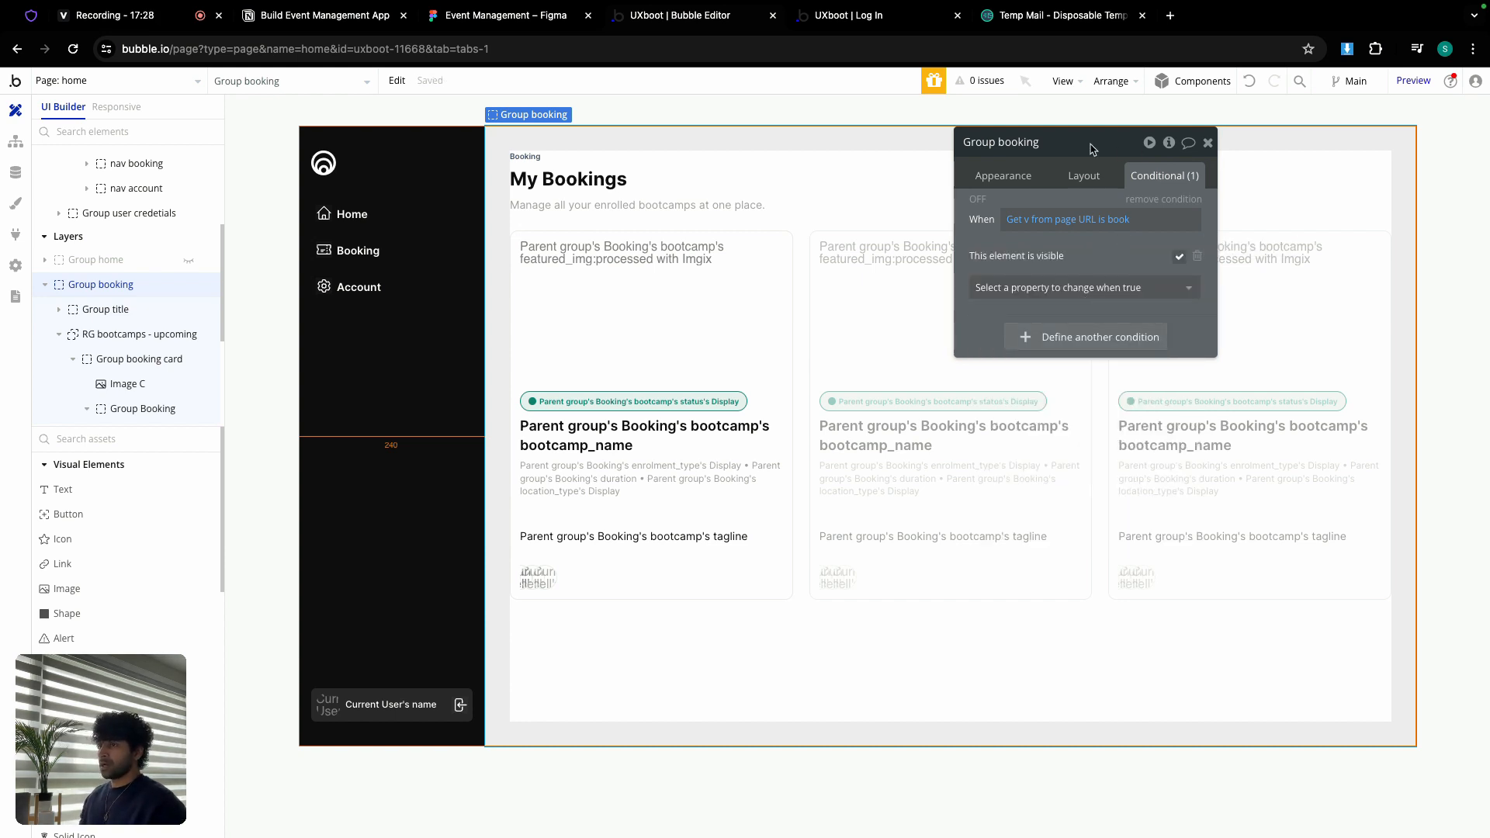
pyautogui.click(1207, 142)
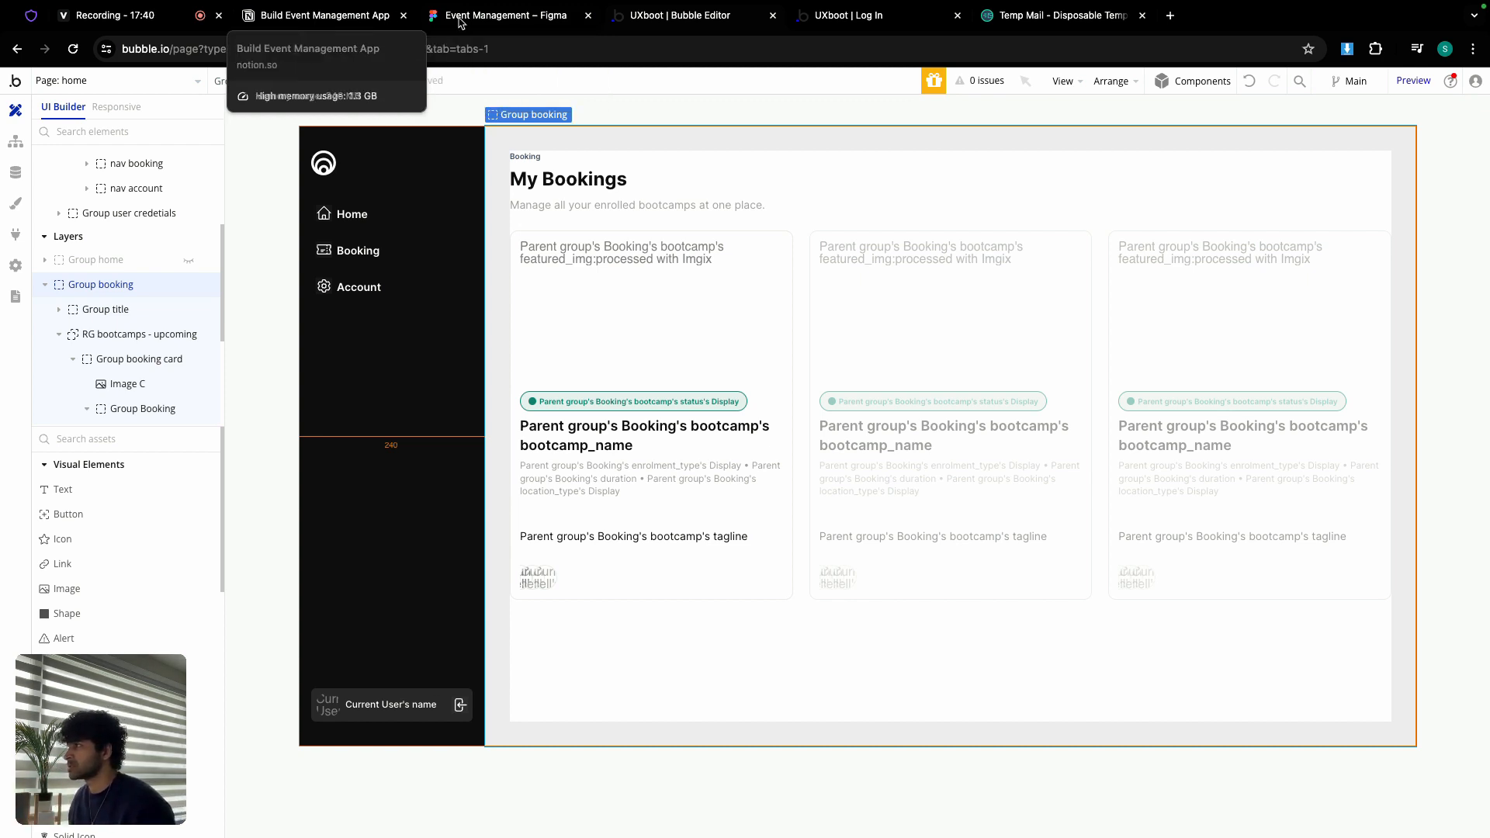
pyautogui.click(489, 15)
pyautogui.scroll(-5, 688, 295)
pyautogui.scroll(-5, 582, 310)
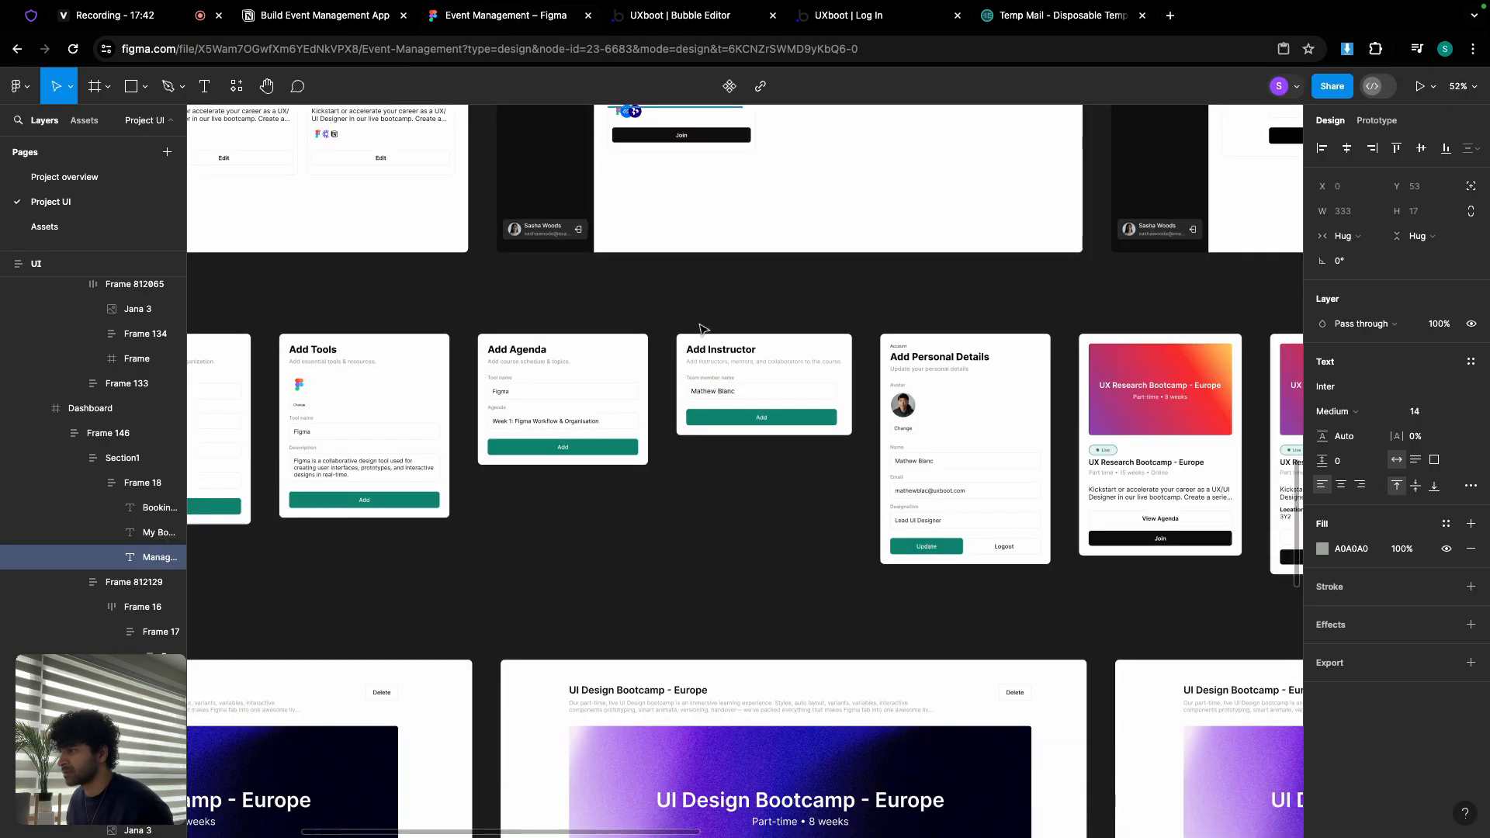
pyautogui.hscroll(3, 508, 313)
pyautogui.scroll(6, 593, 329)
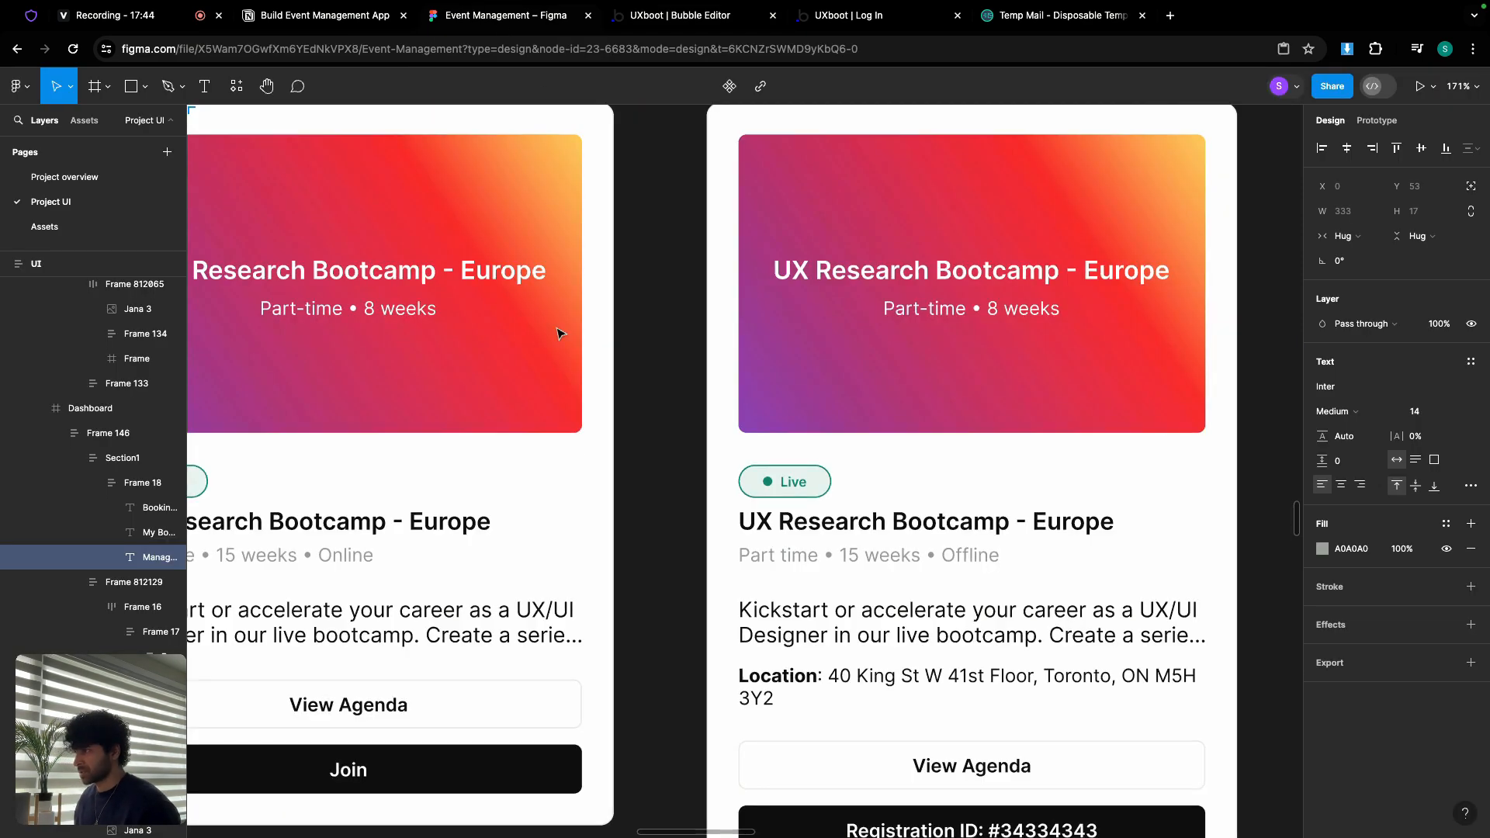
pyautogui.scroll(-2, 558, 329)
pyautogui.hscroll(-1, 598, 332)
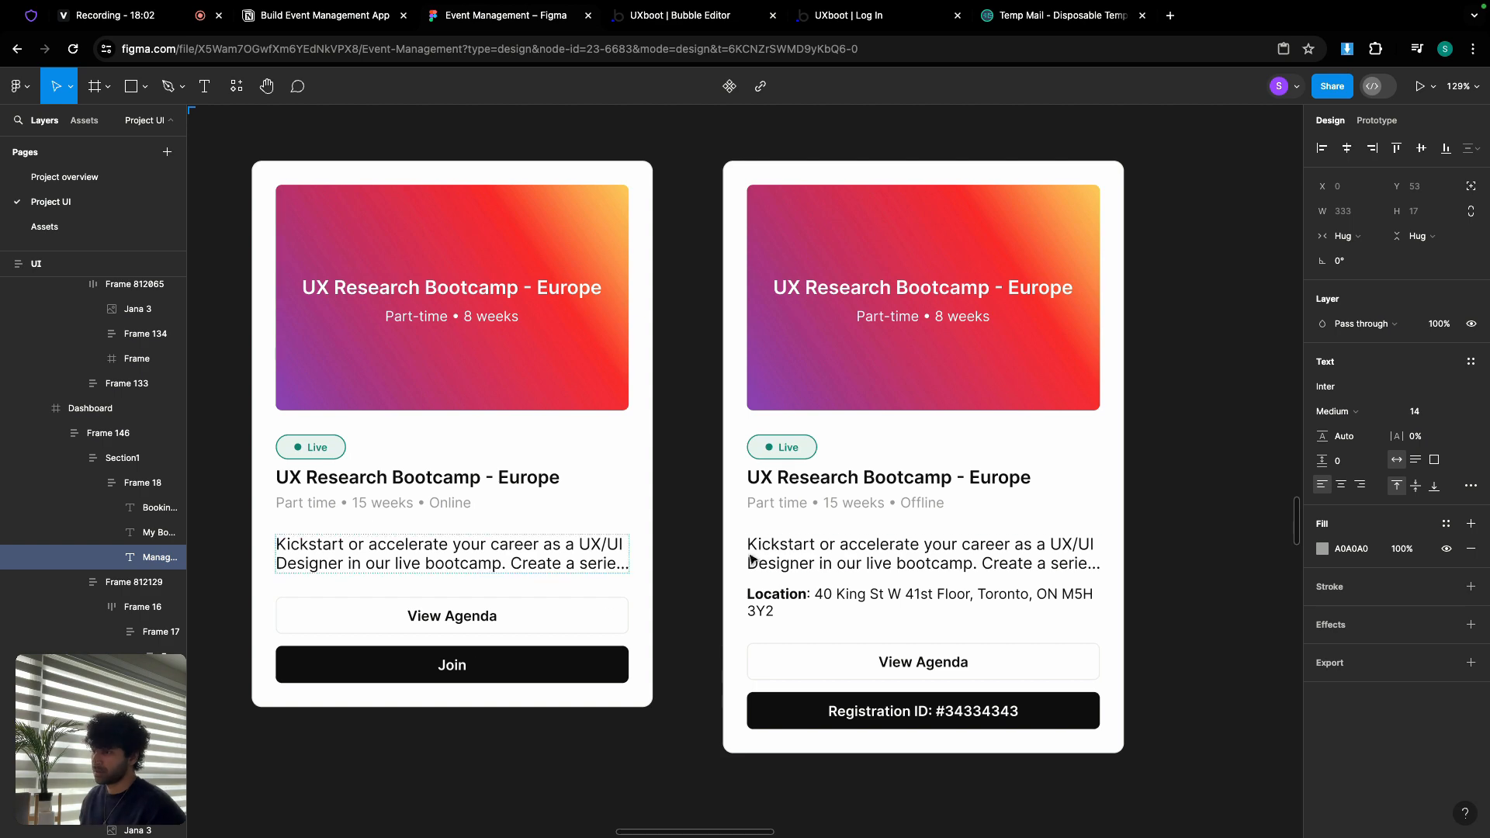
pyautogui.hscroll(2, 785, 511)
pyautogui.scroll(1, 796, 488)
pyautogui.scroll(3, 796, 488)
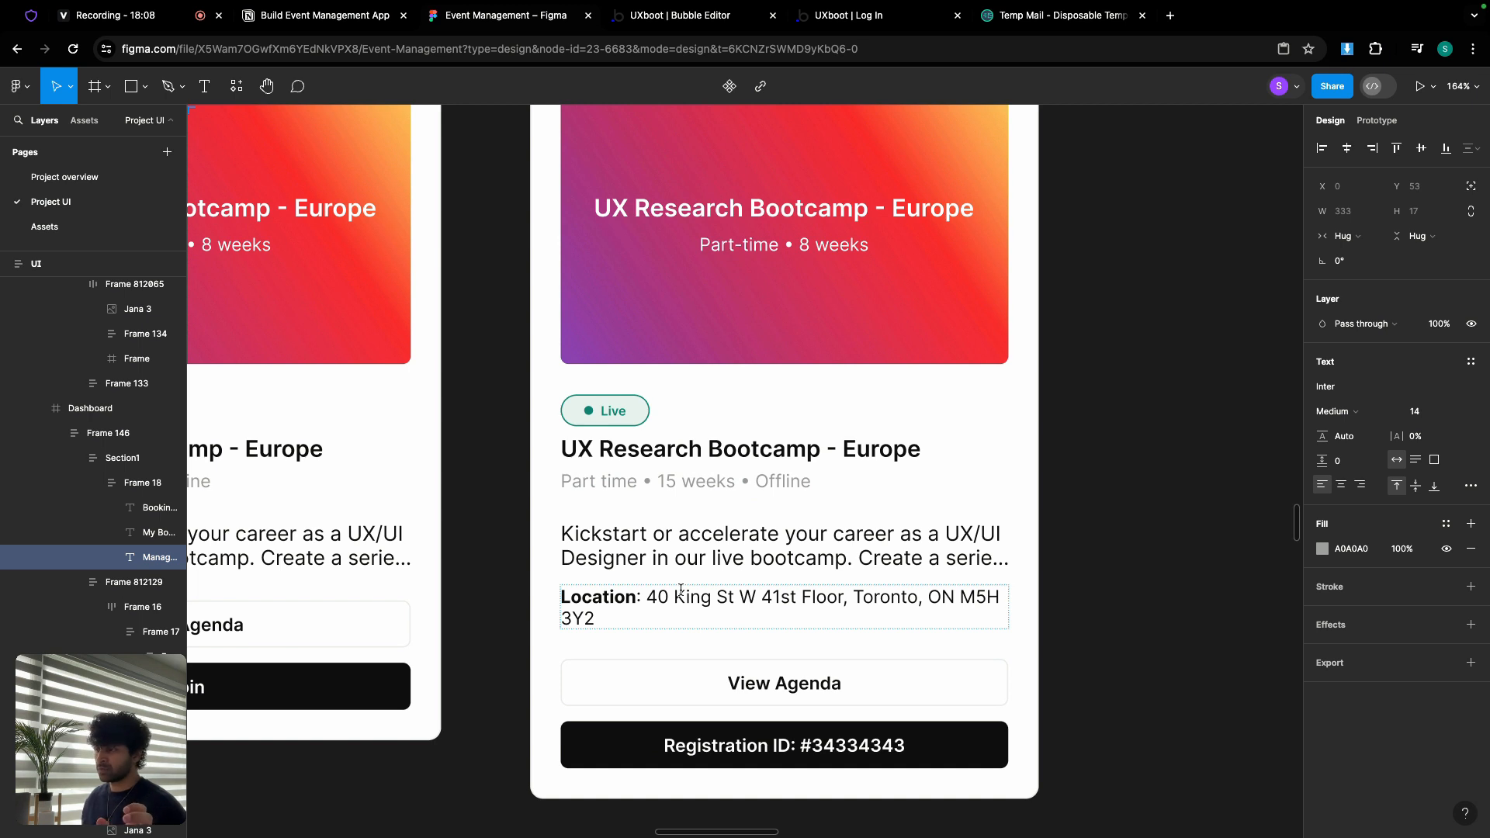
pyautogui.scroll(-1, 780, 698)
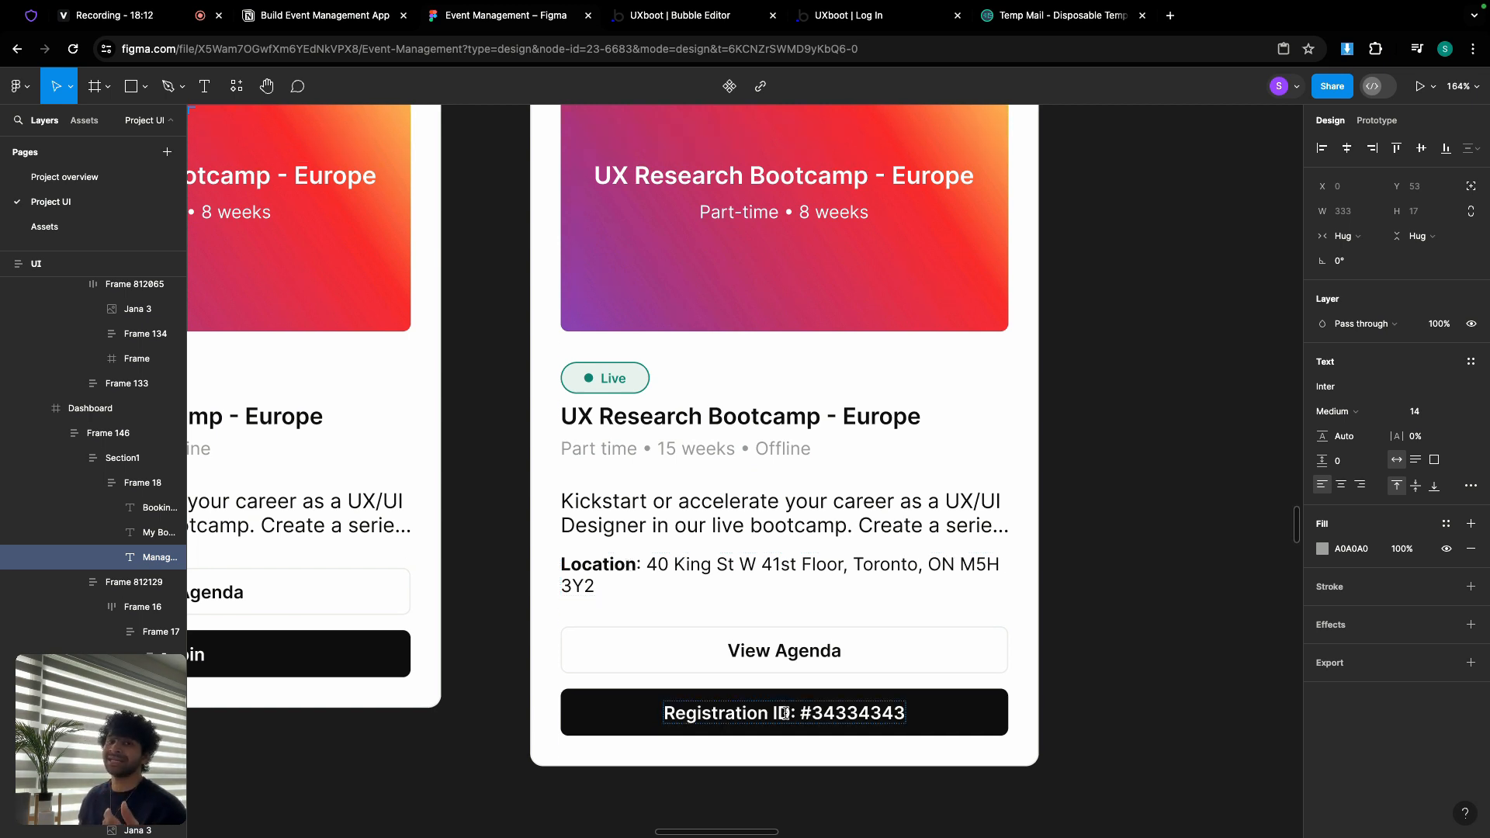
pyautogui.scroll(-5, 750, 398)
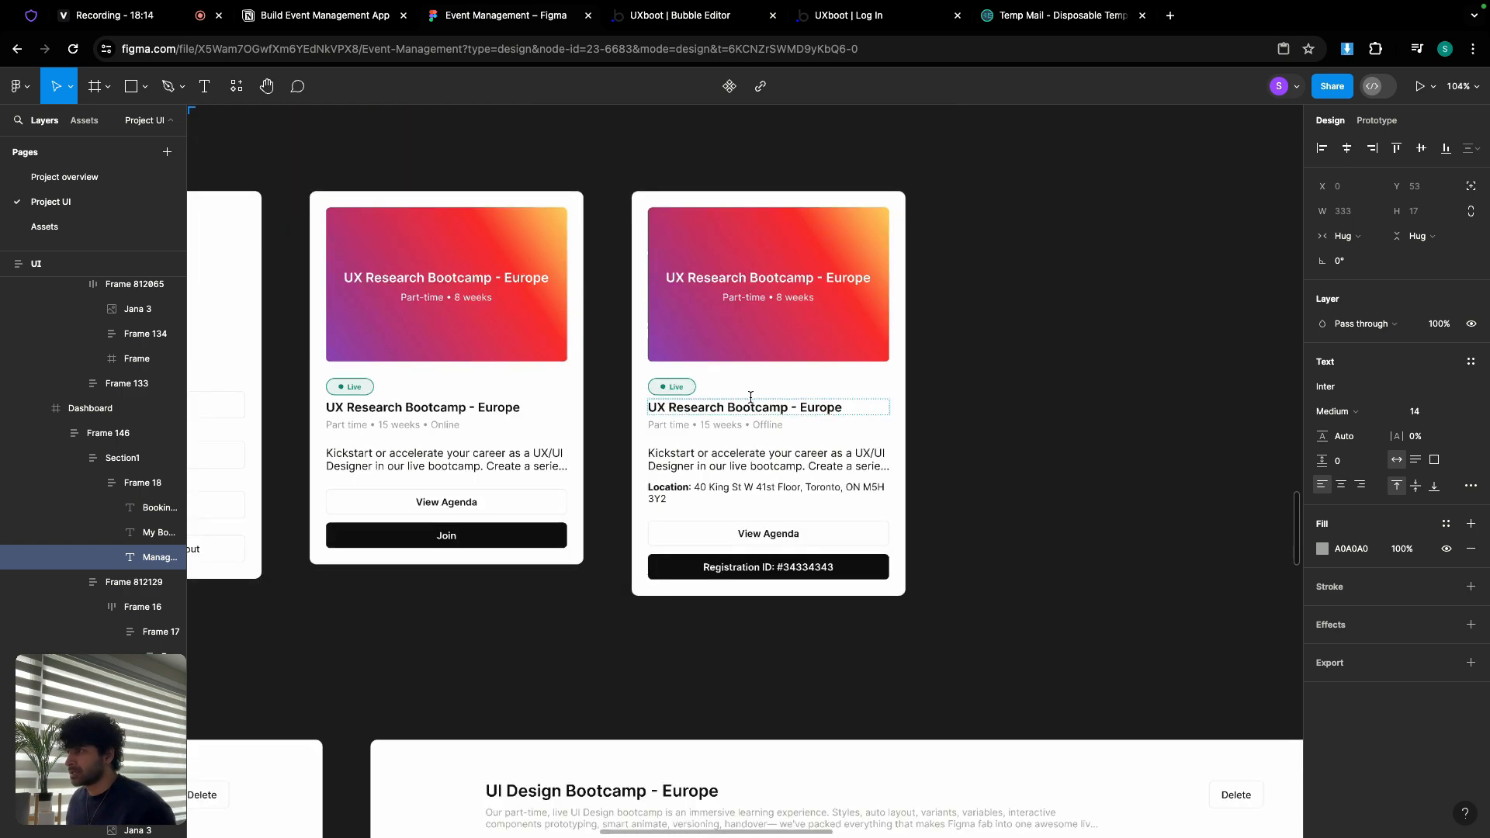
pyautogui.click(702, 15)
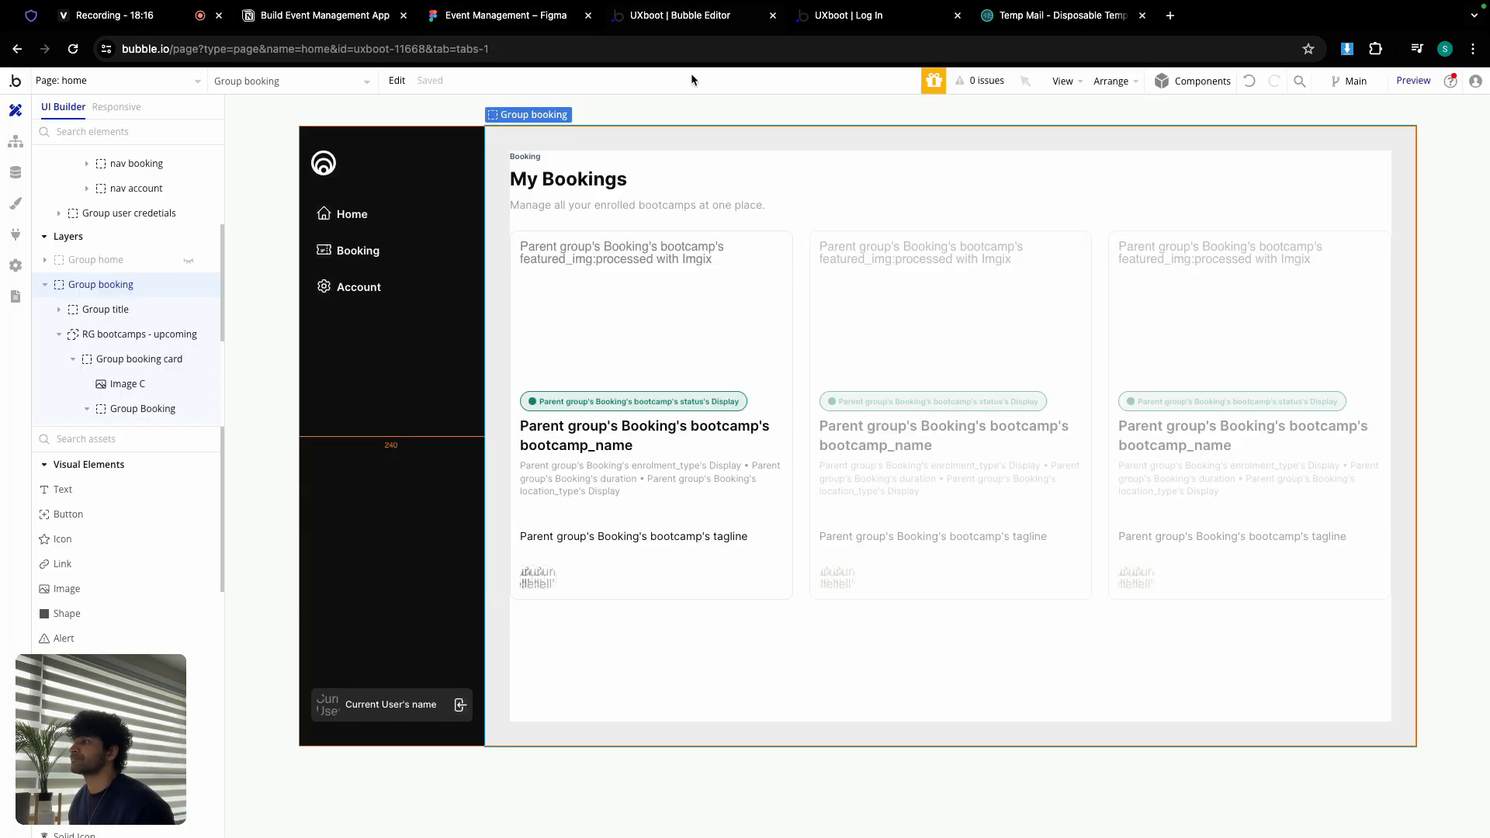
# Step: Hide Group booking from the canvas
pyautogui.doubleClick(636, 146)
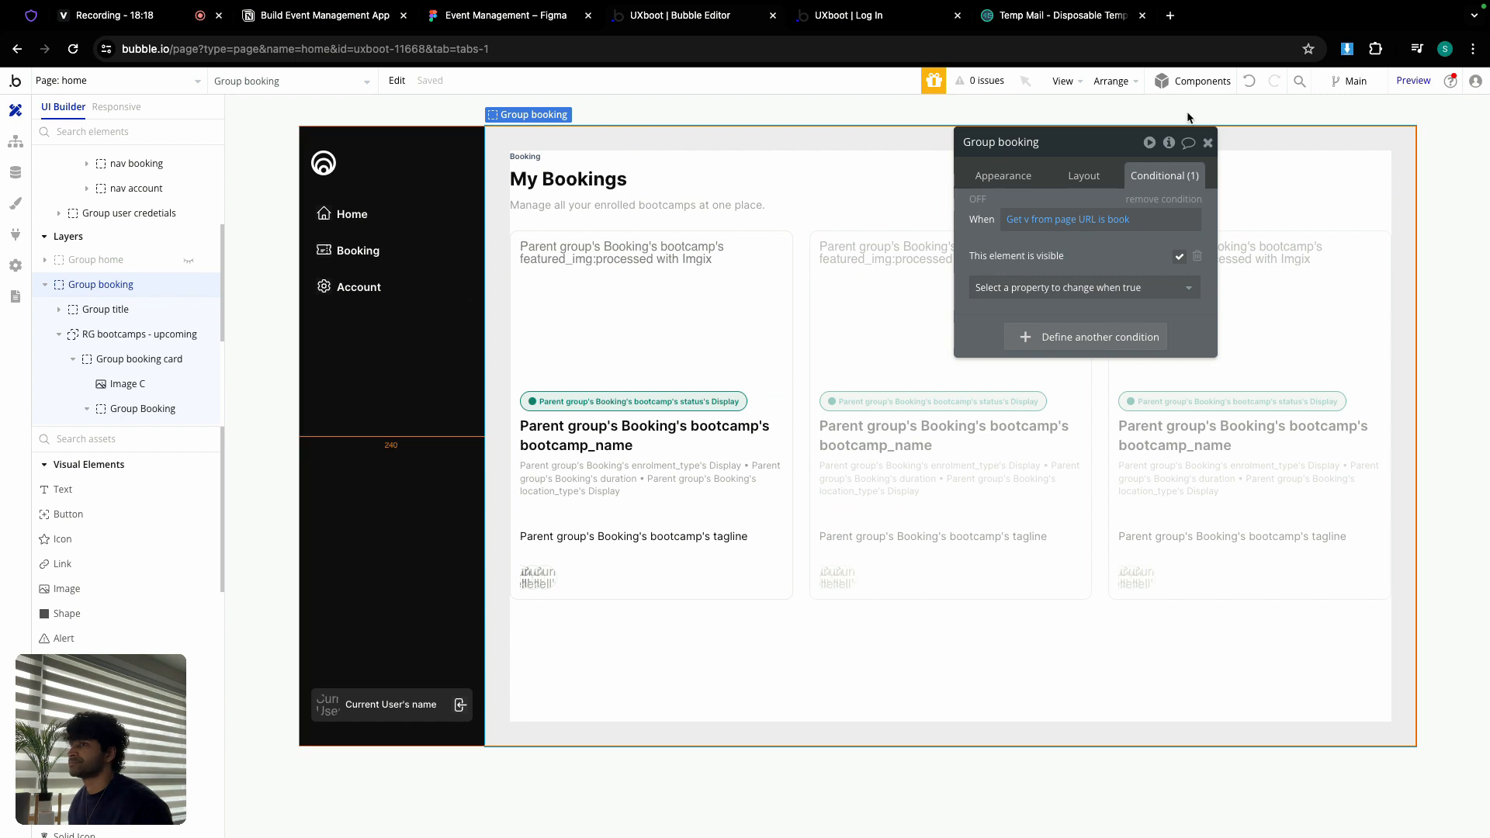
pyautogui.click(1208, 142)
pyautogui.moveTo(61, 289)
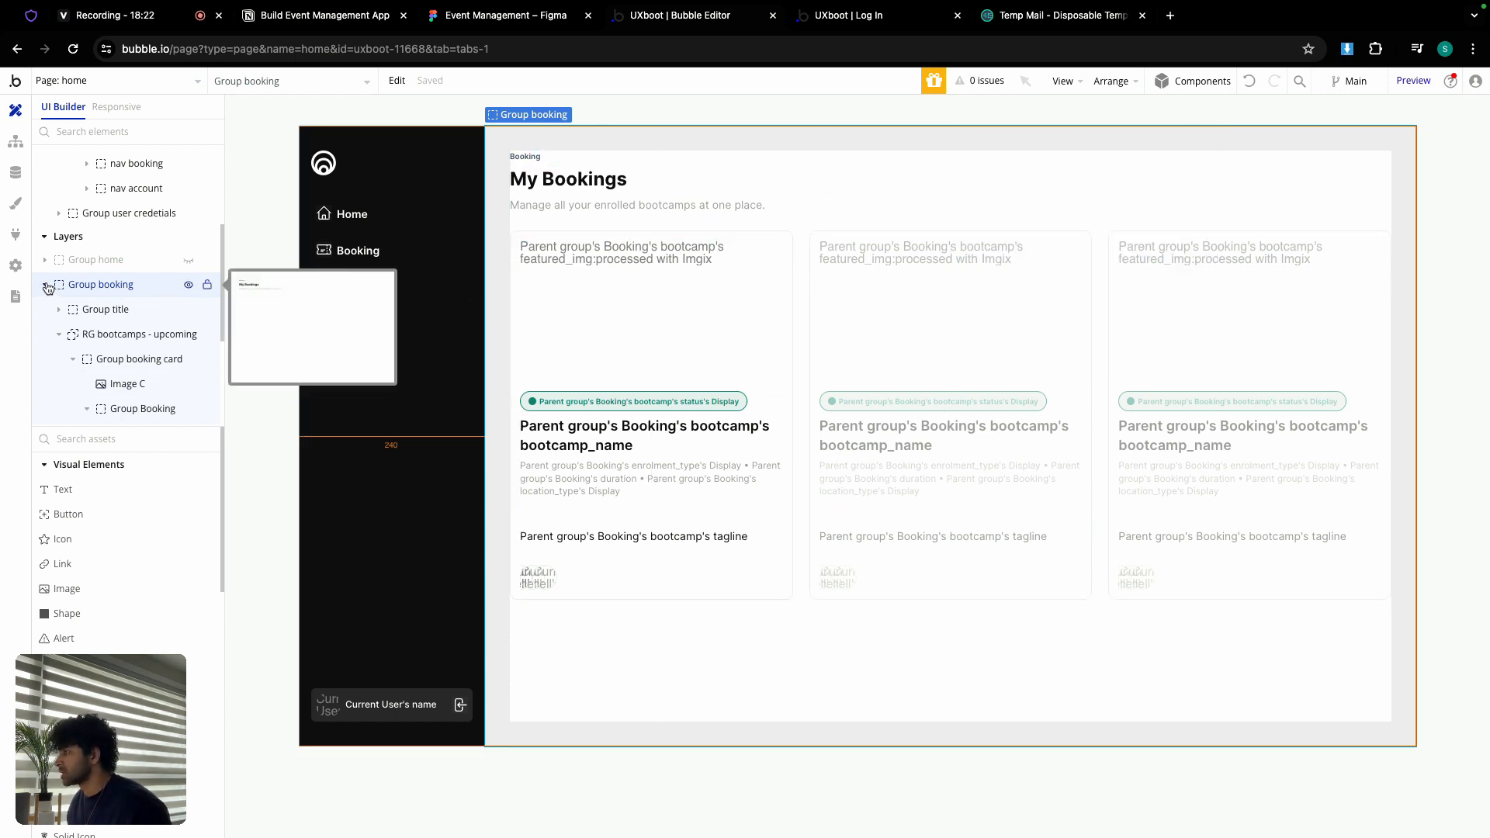
pyautogui.click(187, 288)
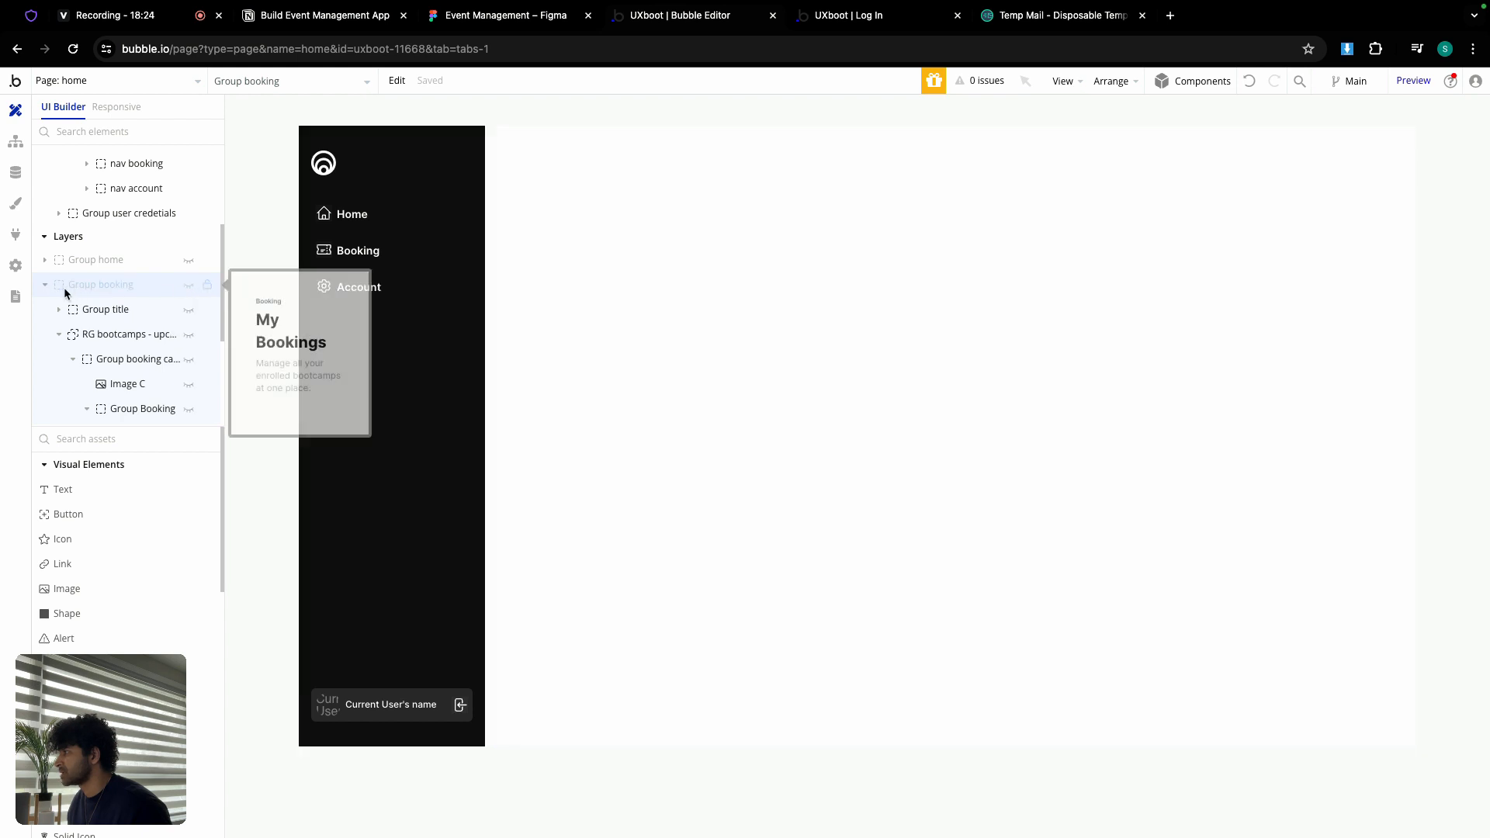
pyautogui.scroll(3, 140, 240)
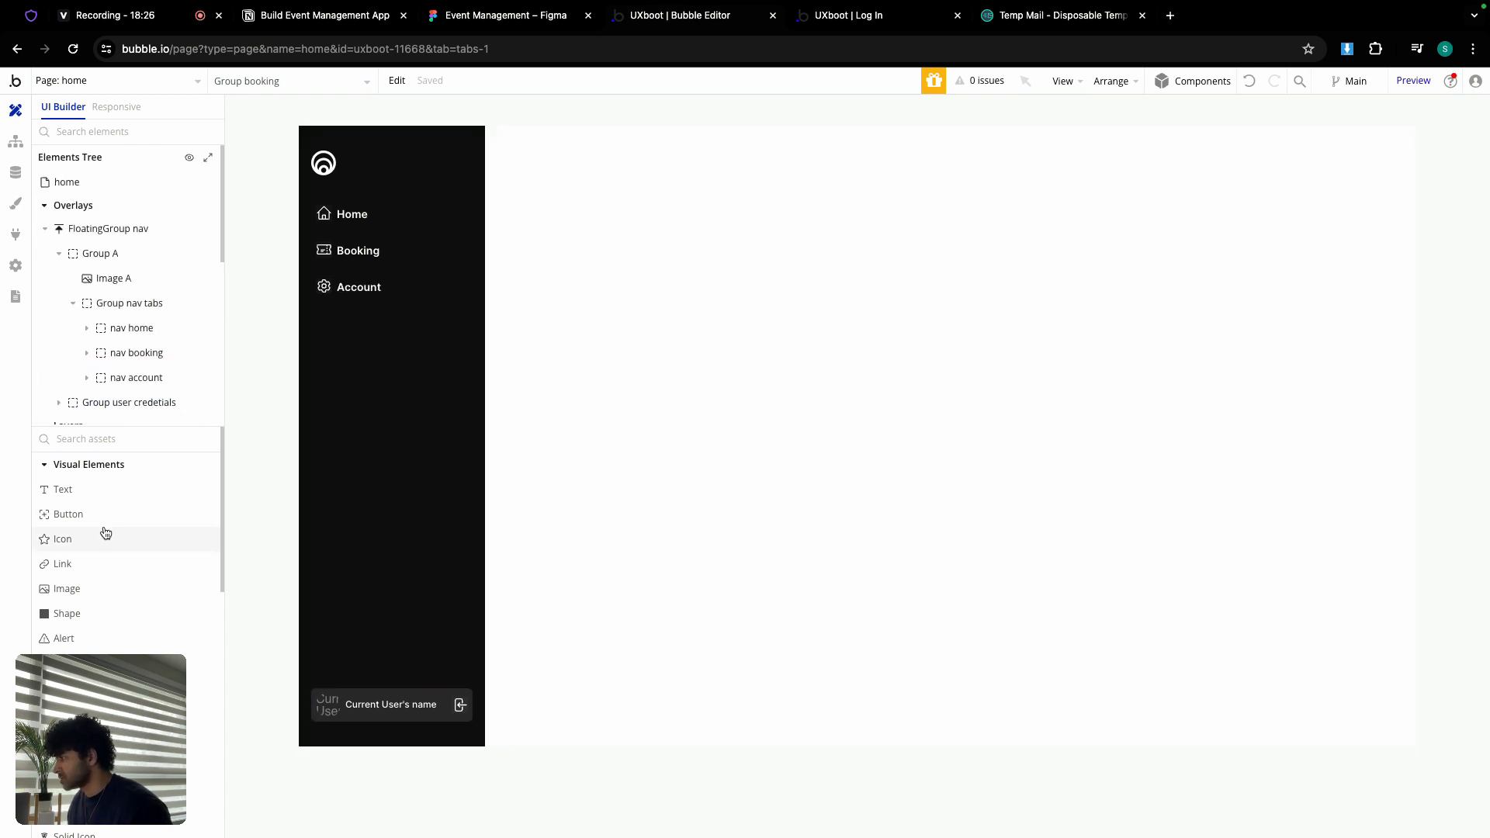
pyautogui.scroll(-5, 105, 533)
# Step: Draw a new popup, name it 'Popup booking detail' and give it a column layout
pyautogui.click(109, 688)
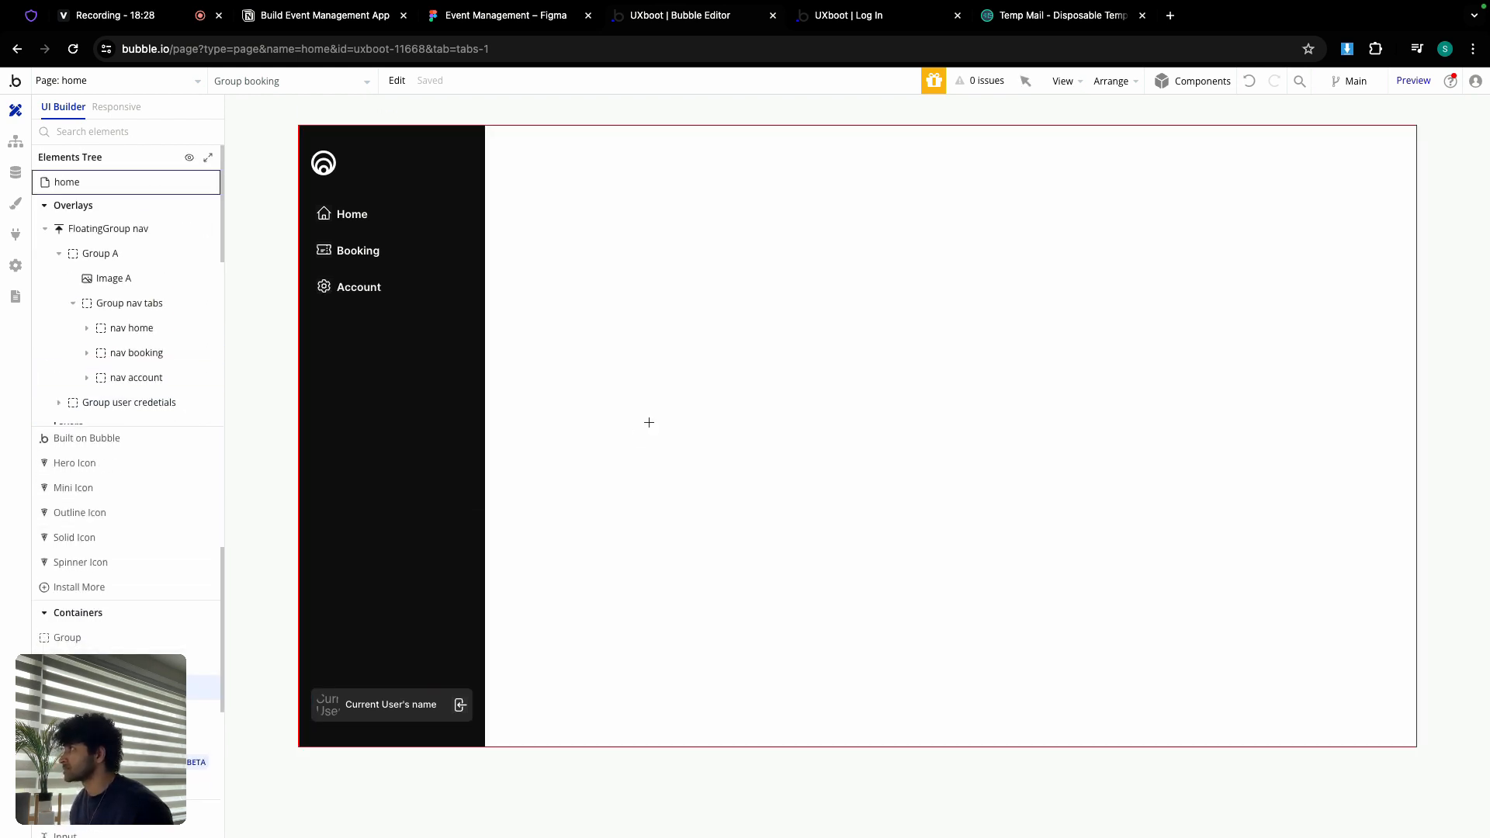
pyautogui.moveTo(695, 258)
pyautogui.mouseDown()
pyautogui.moveTo(771, 309)
pyautogui.moveTo(845, 502)
pyautogui.moveTo(961, 626)
pyautogui.mouseUp()
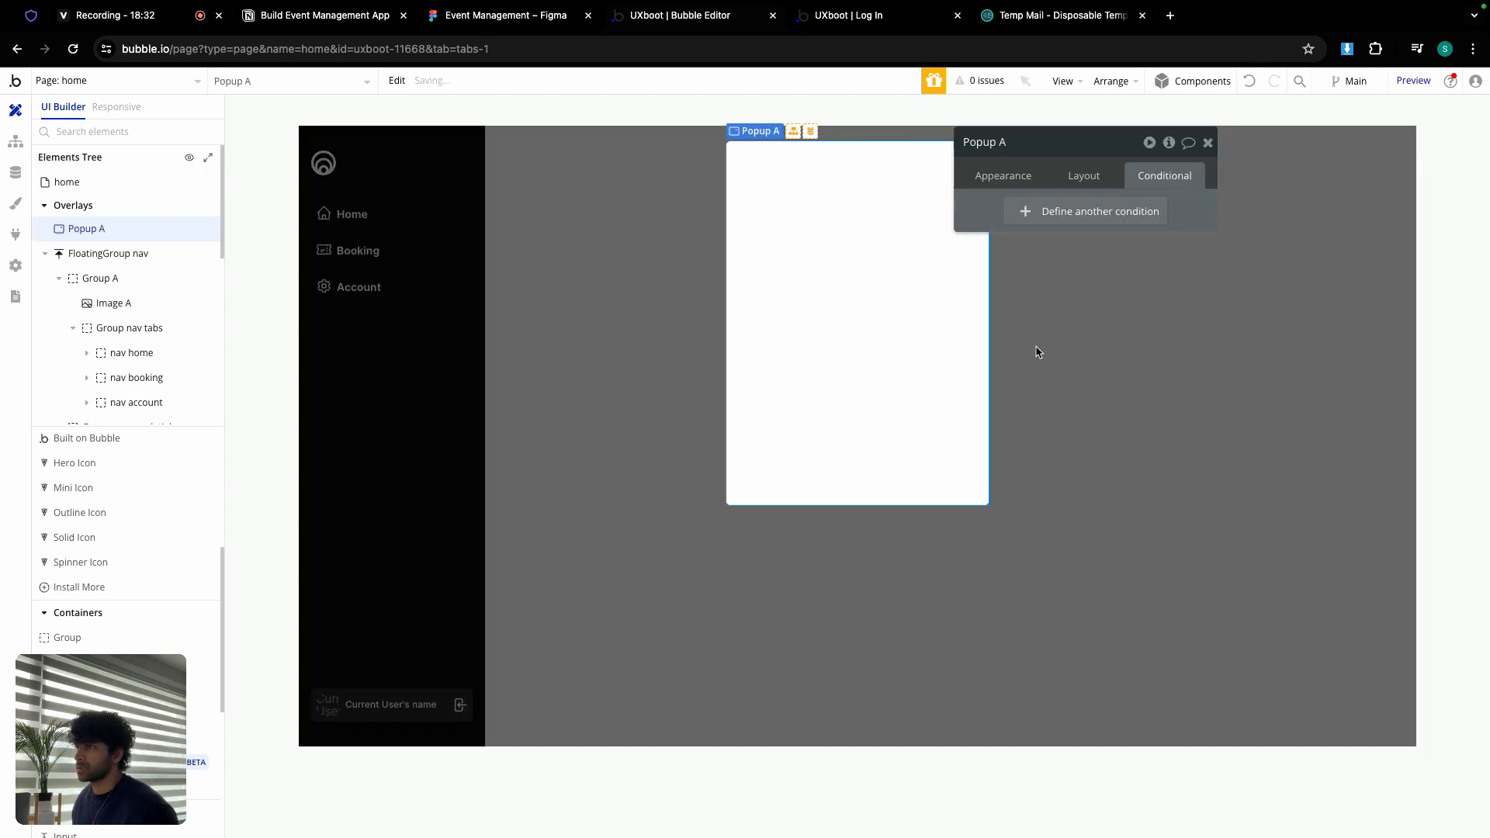
pyautogui.doubleClick(1040, 149)
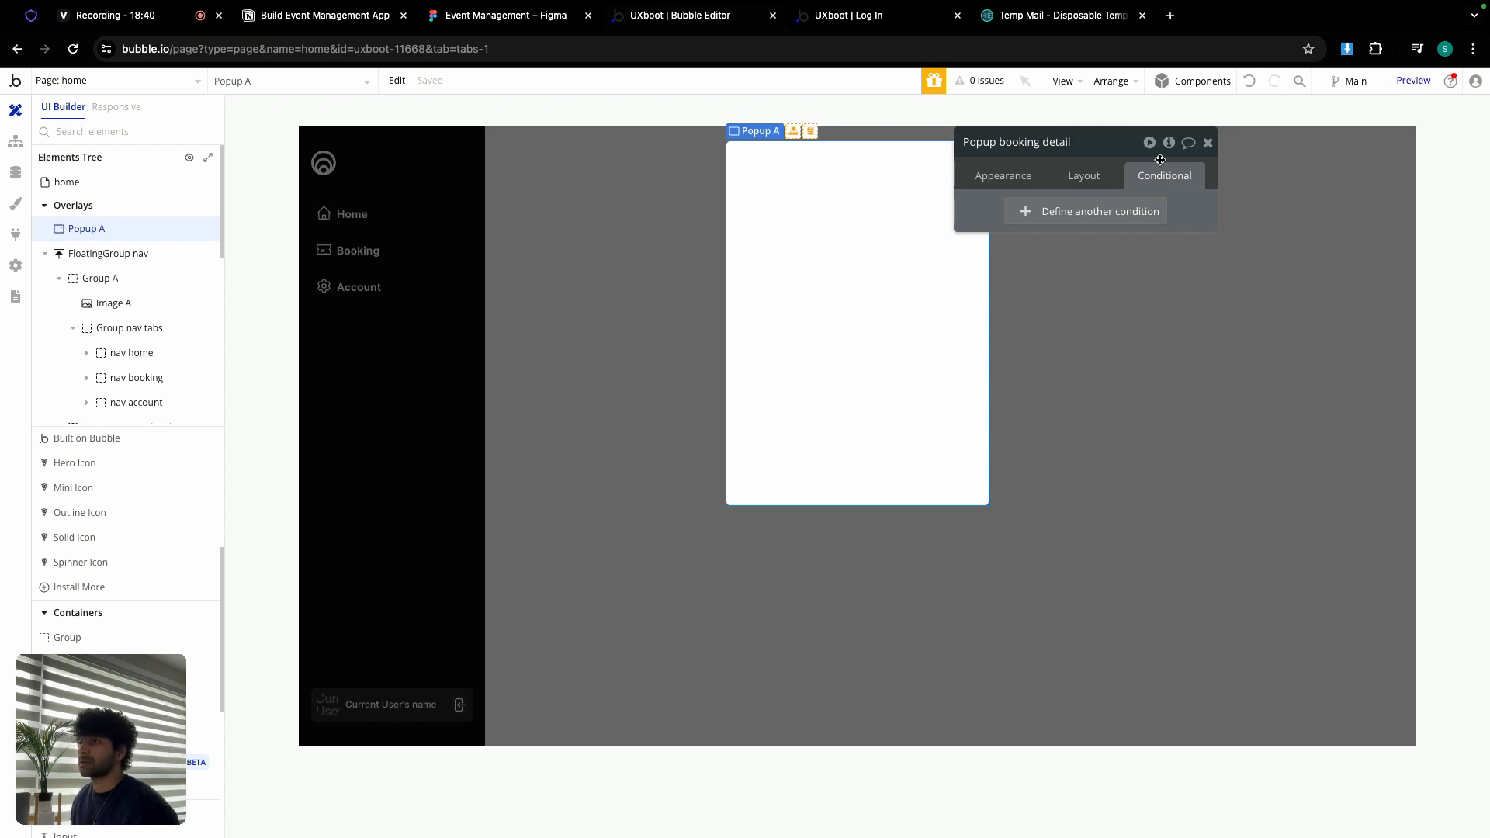
pyautogui.click(1082, 177)
pyautogui.click(1083, 212)
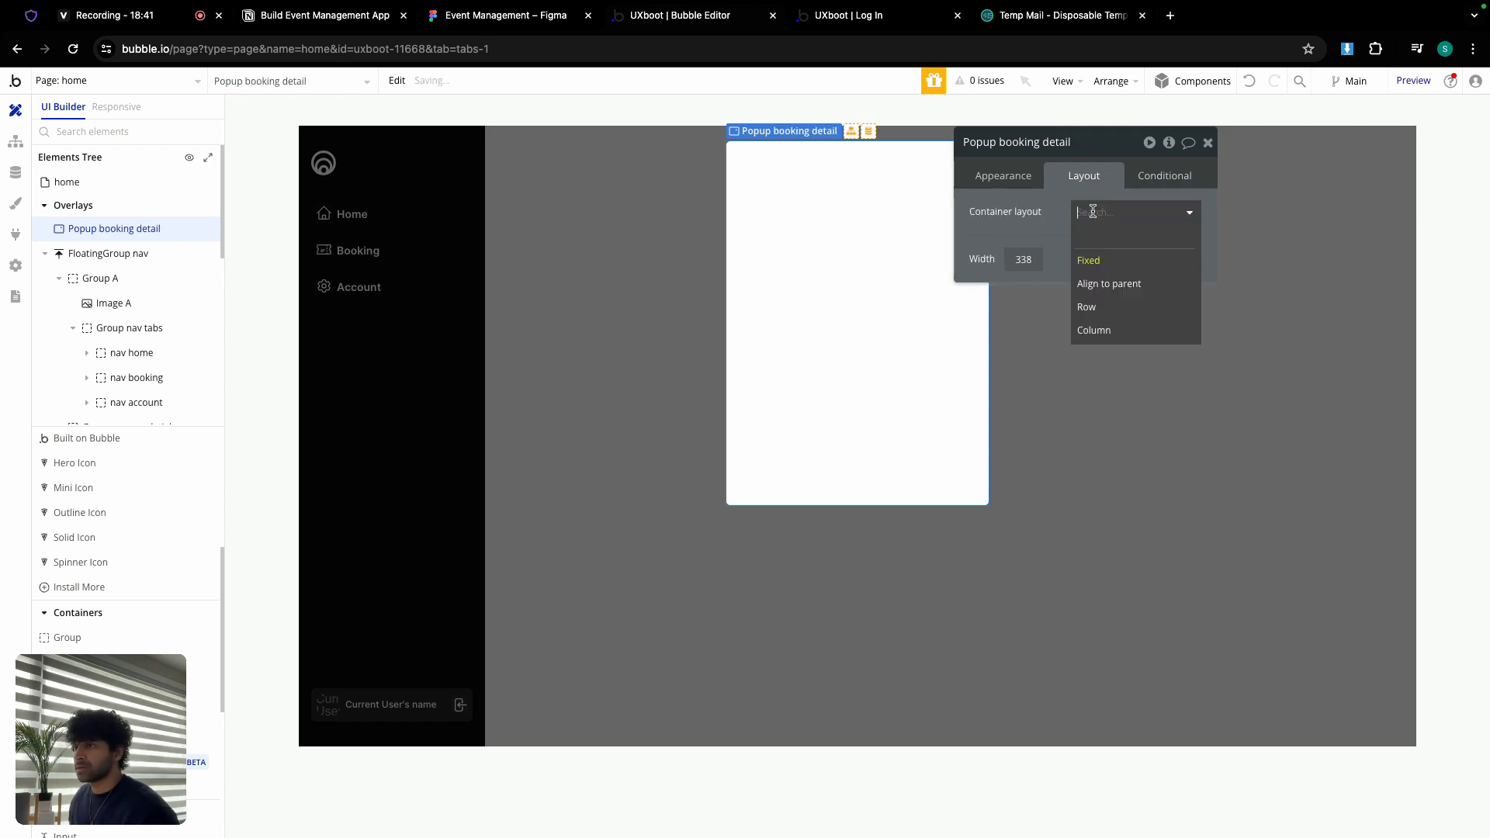
pyautogui.click(1114, 332)
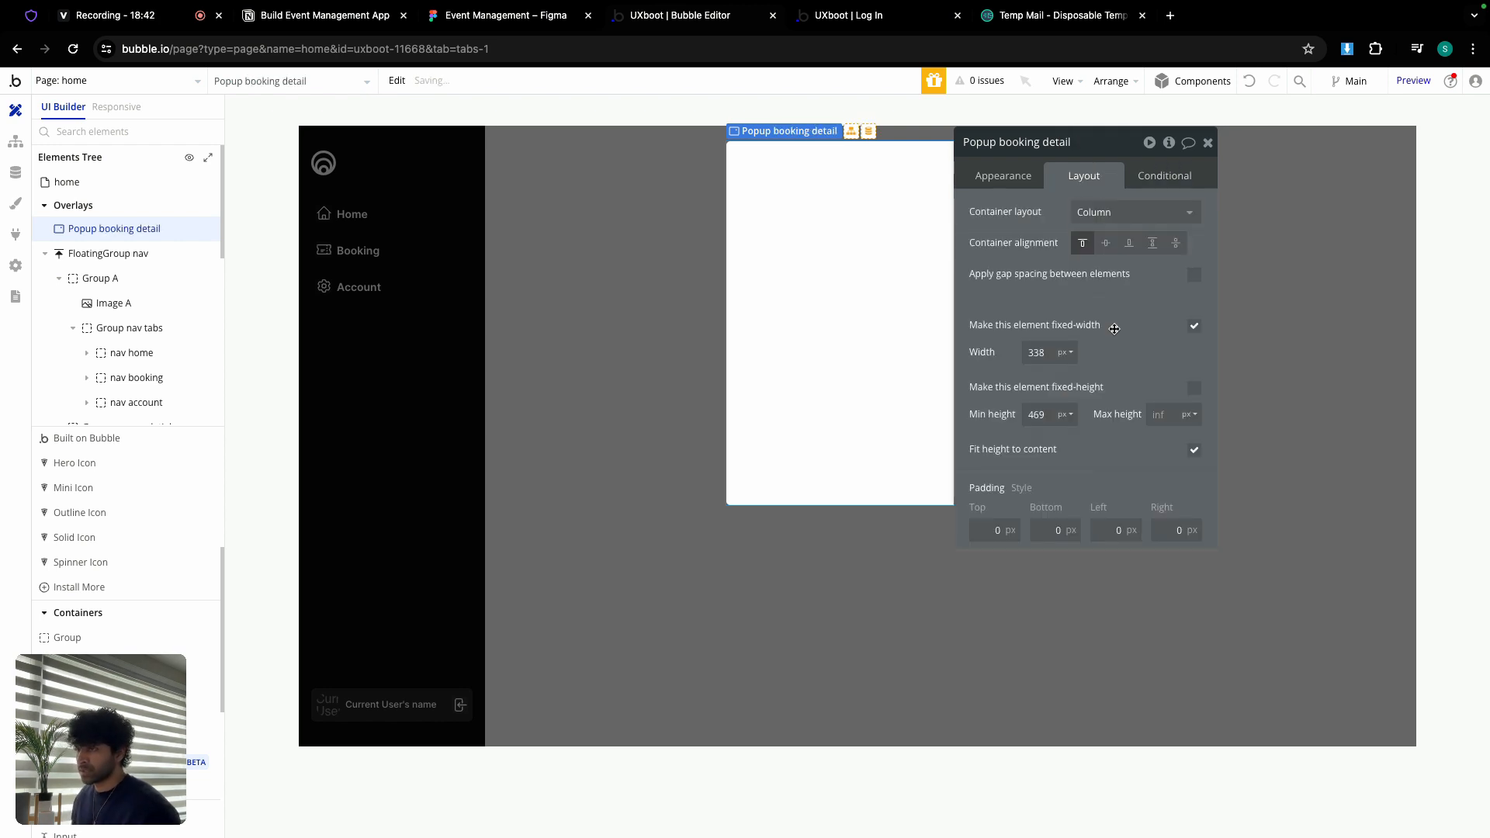
# Step: Set popup width 400, min height 700, padding 24 top, bottom and left, 2 right
pyautogui.click(1051, 358)
pyautogui.write('400')
pyautogui.click(1036, 415)
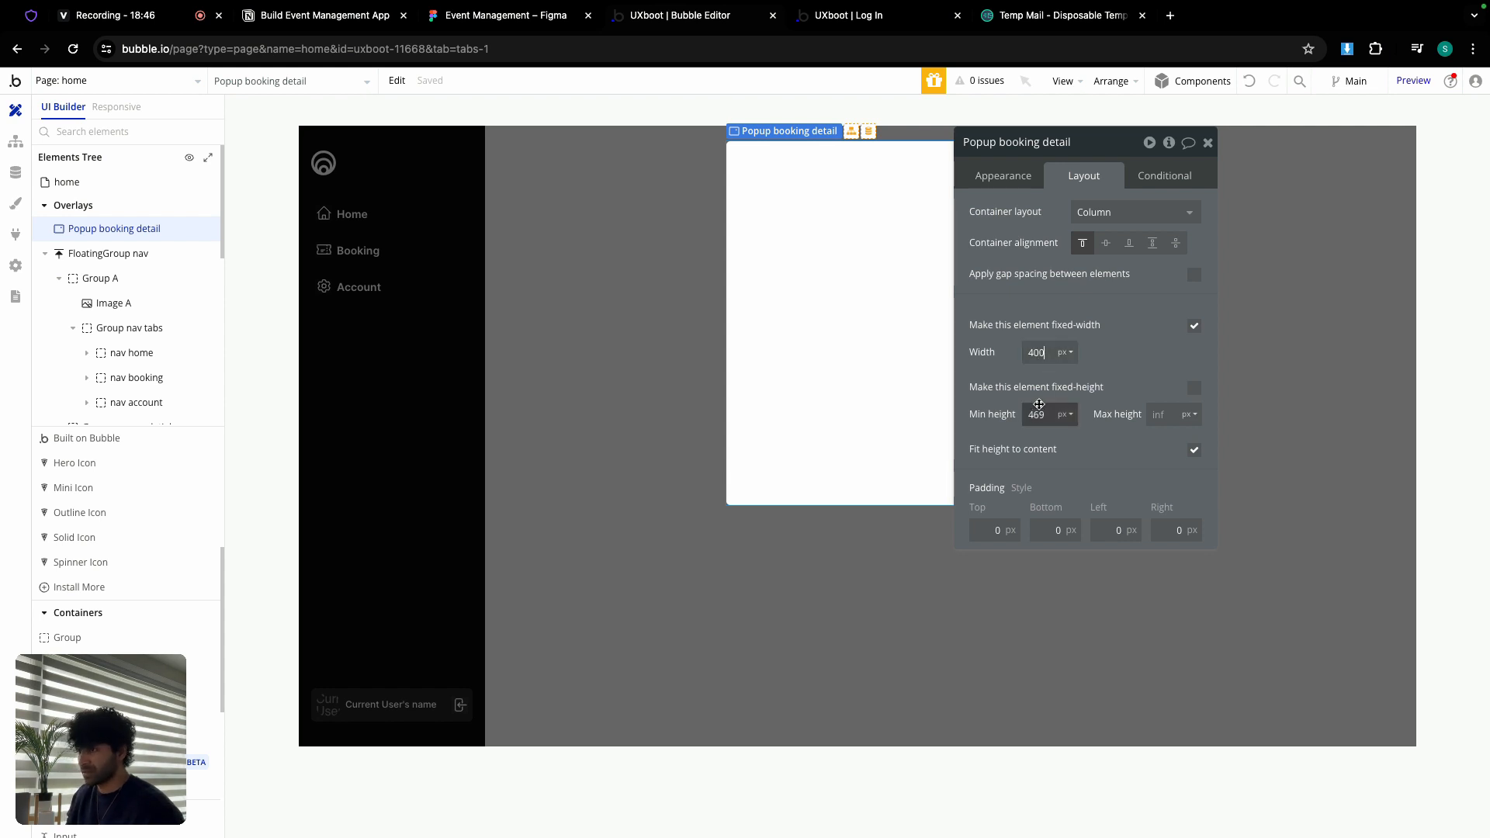
pyautogui.write('700')
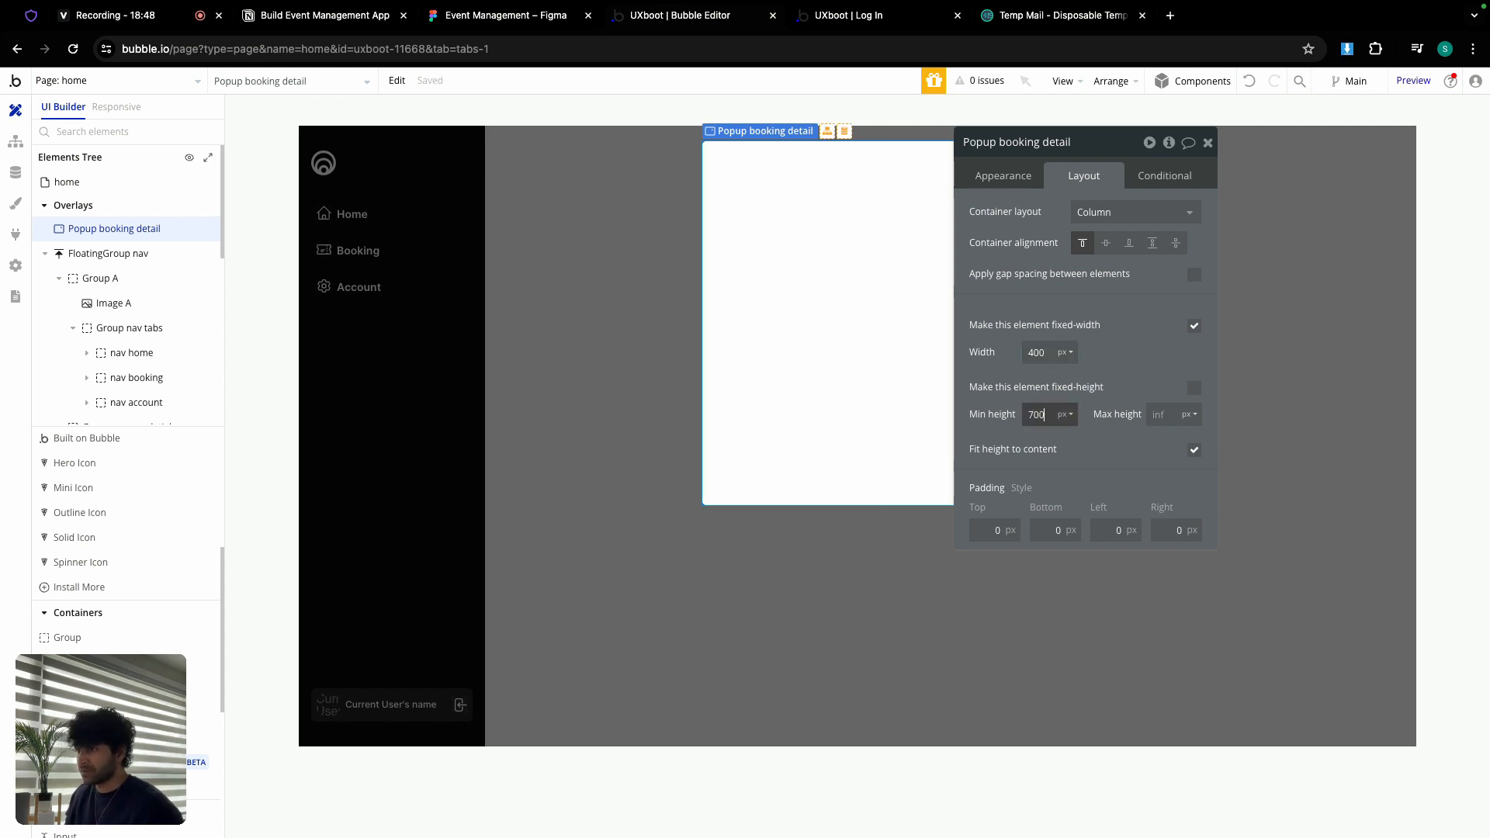
pyautogui.click(982, 535)
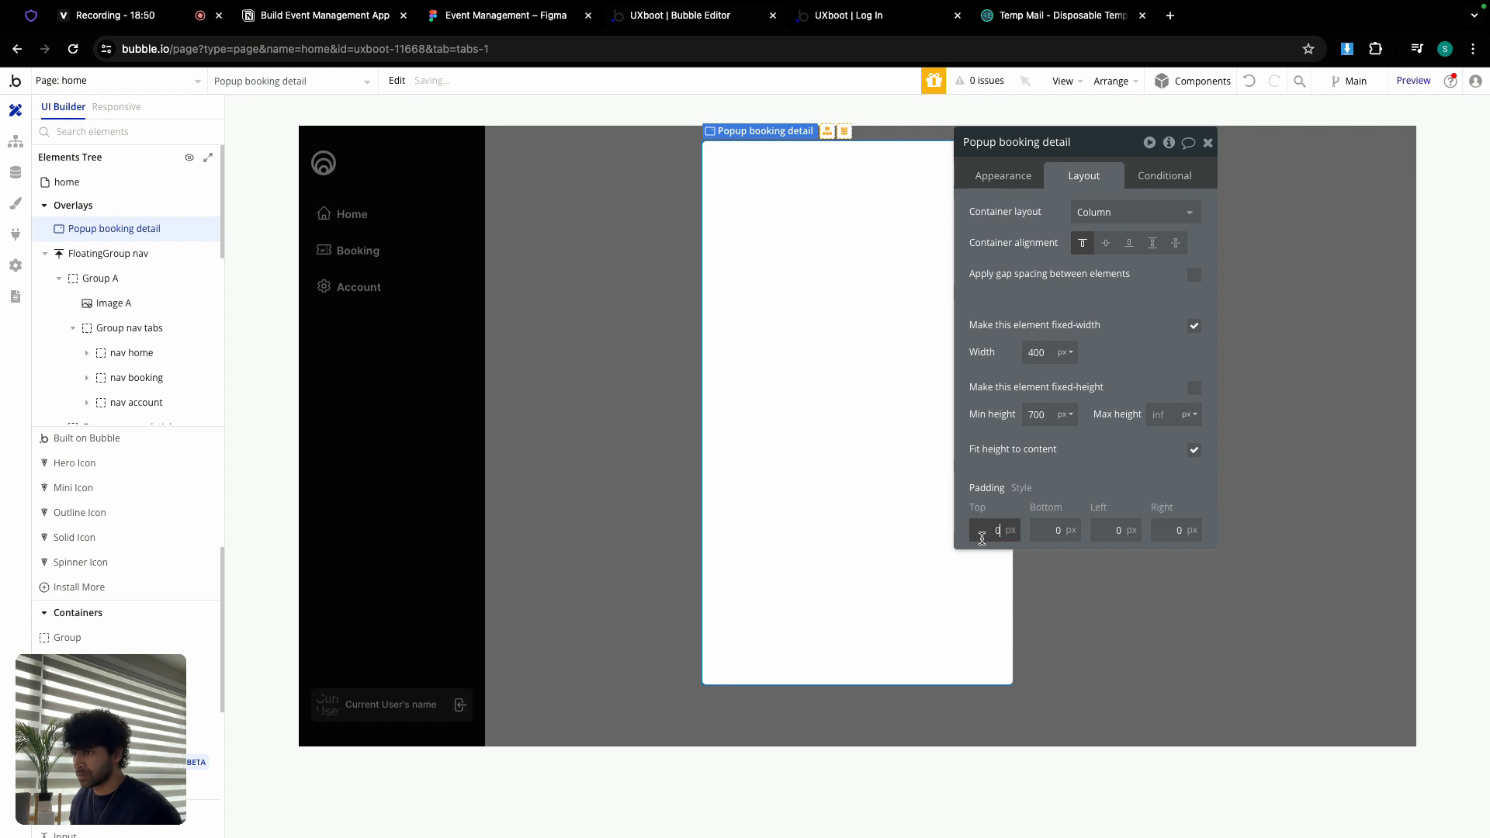
pyautogui.write('24')
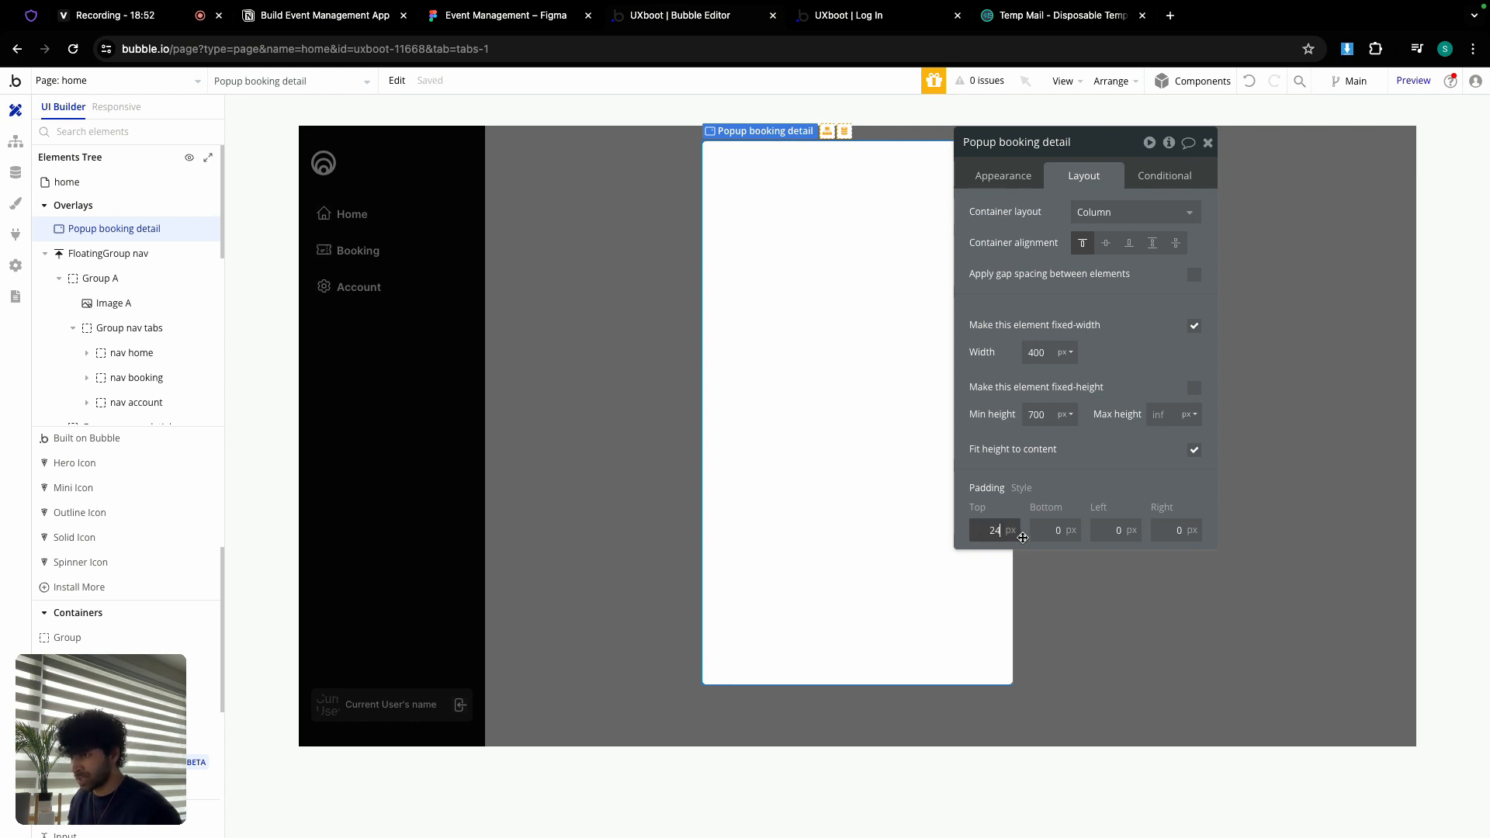
pyautogui.click(1051, 532)
pyautogui.write('24')
pyautogui.click(1115, 531)
pyautogui.write('24')
pyautogui.click(1153, 530)
pyautogui.write('2')
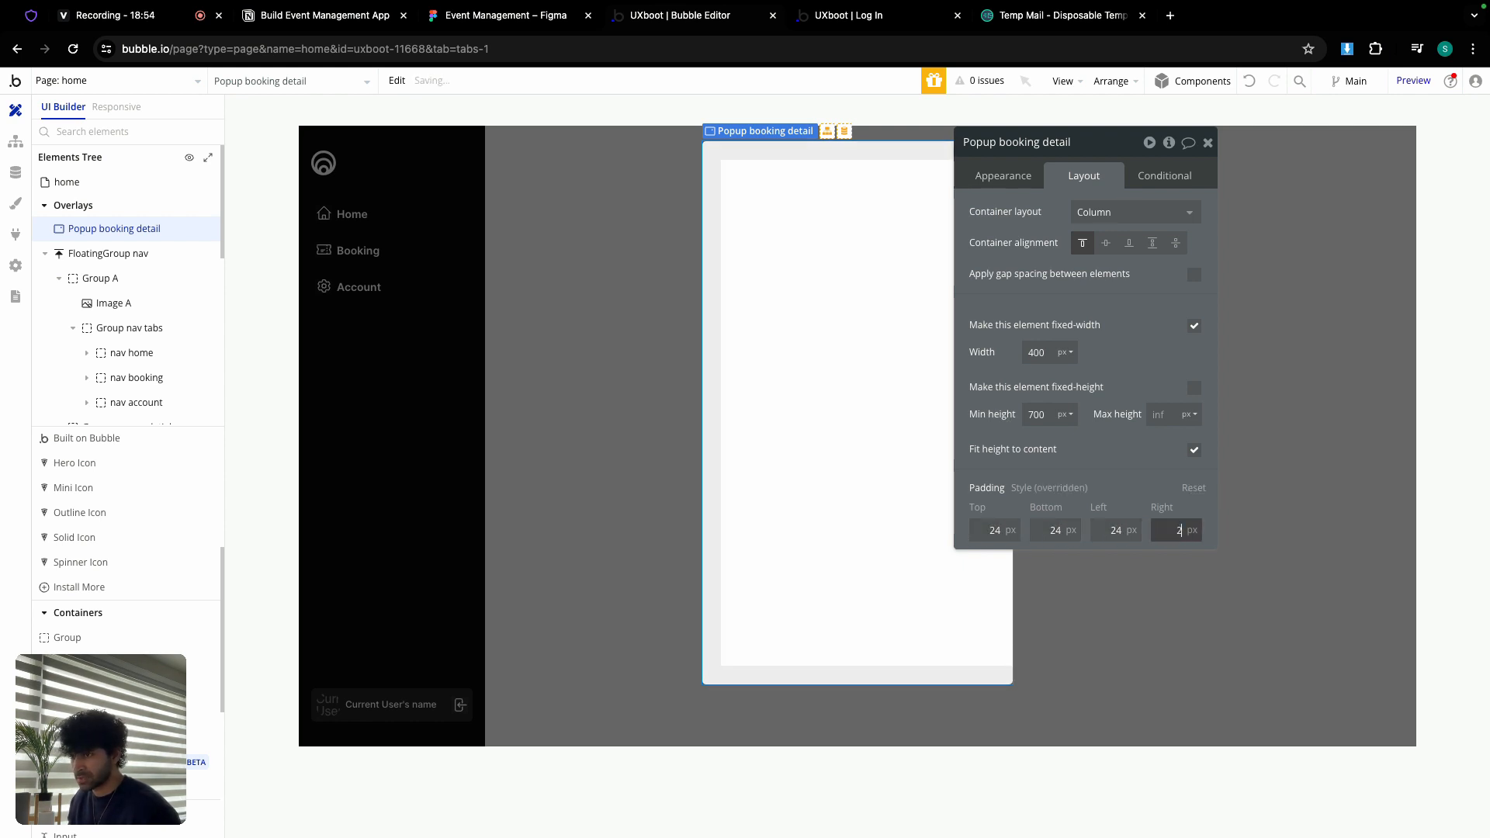
# Step: Set the popup's Type of content to Booking and its roundness to 10
pyautogui.click(1000, 177)
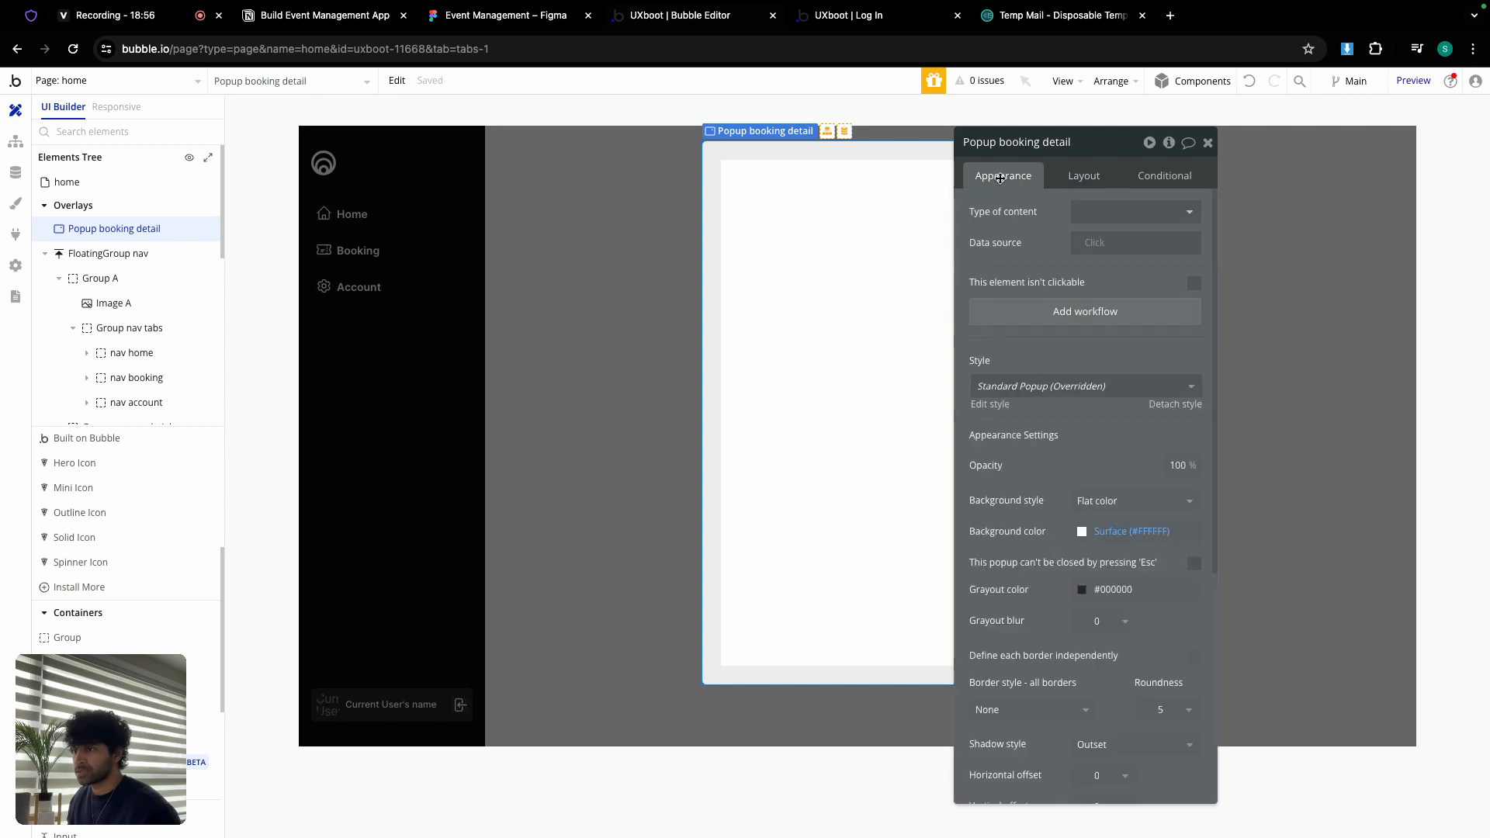
pyautogui.click(1111, 205)
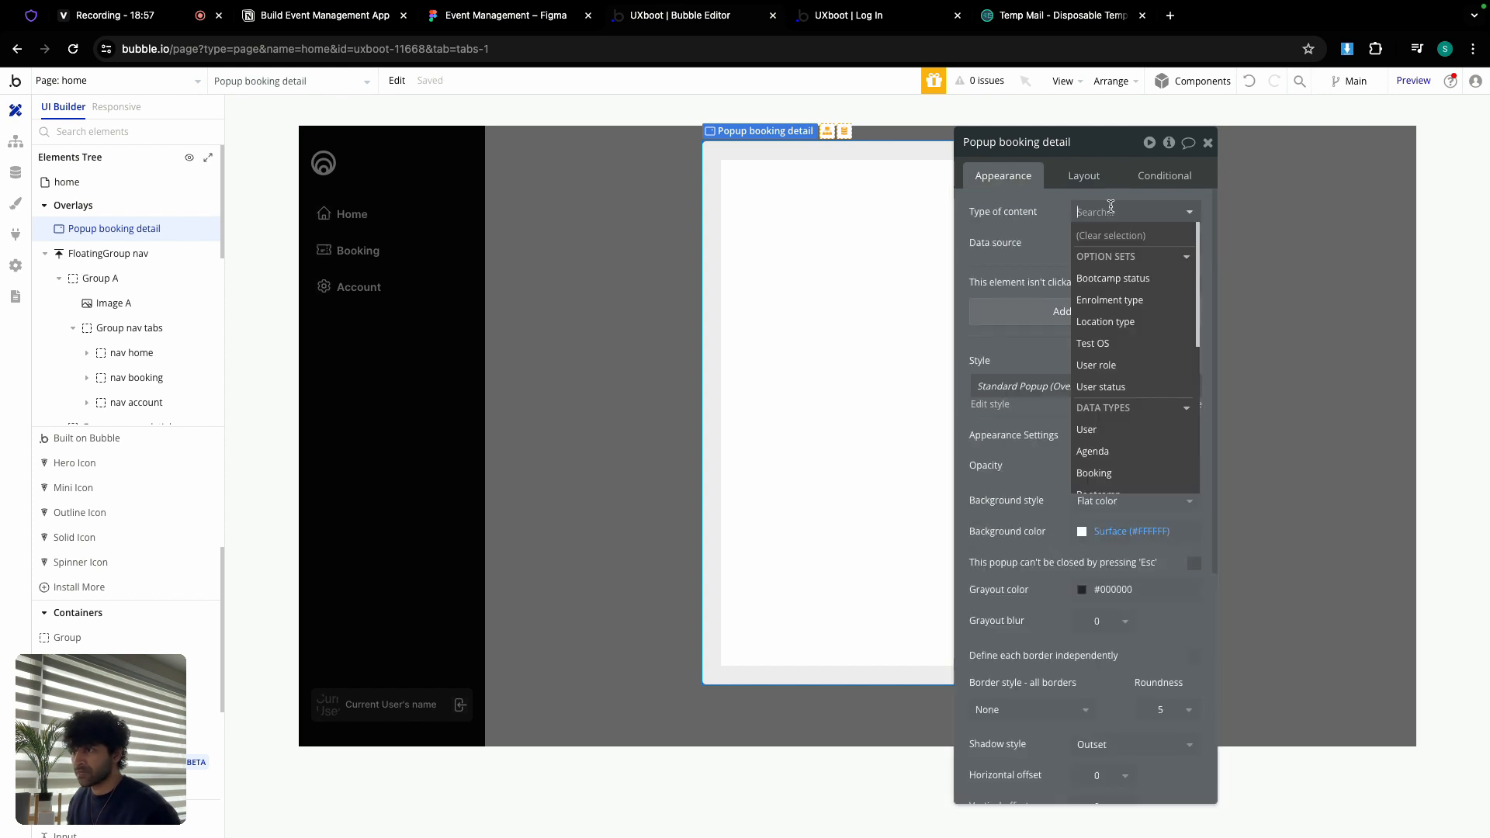
pyautogui.scroll(-2, 1111, 381)
pyautogui.click(1109, 374)
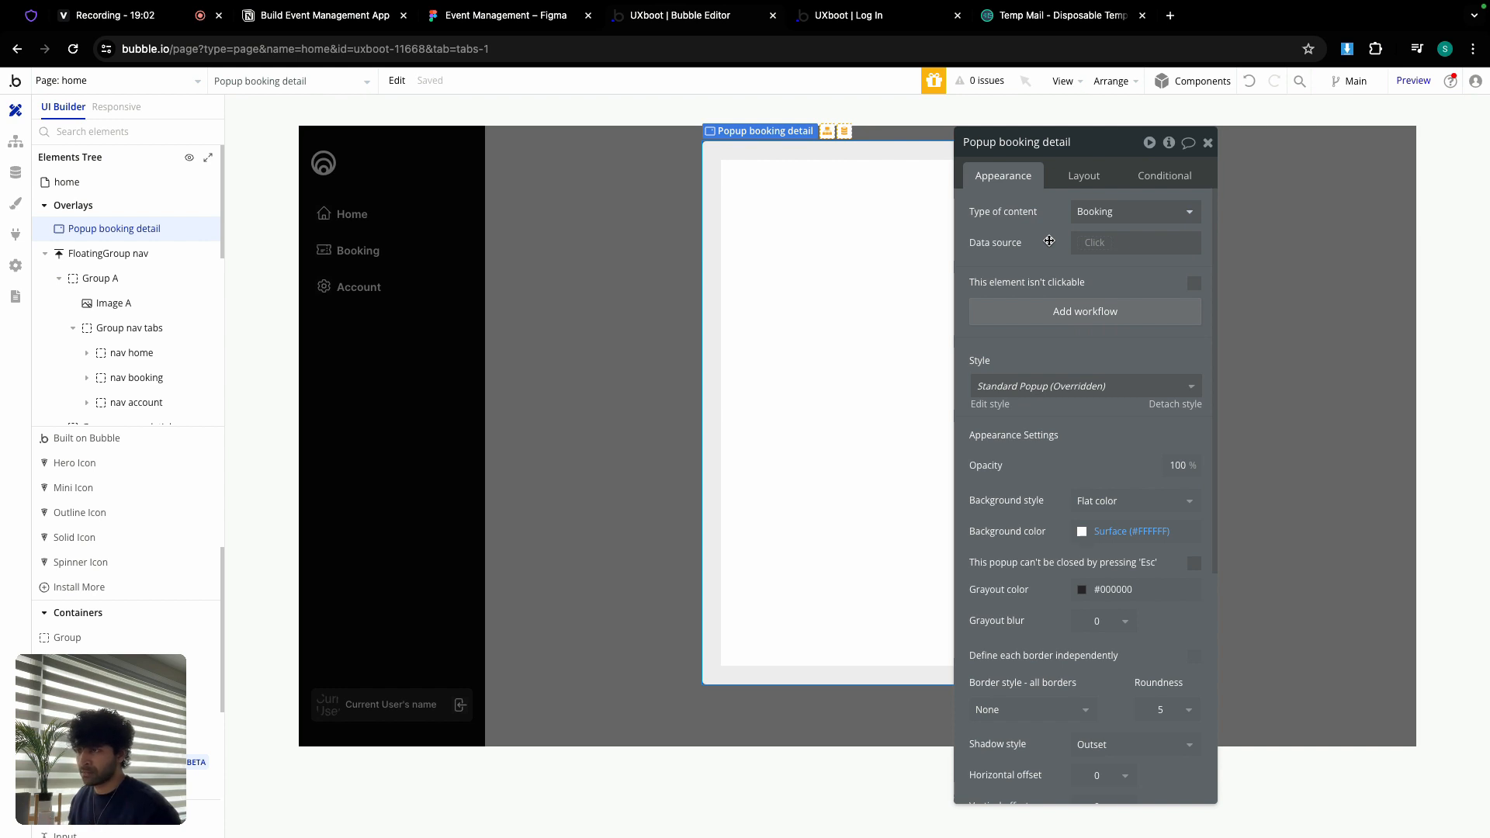
pyautogui.scroll(-3, 1078, 322)
pyautogui.click(1157, 547)
pyautogui.click(1157, 548)
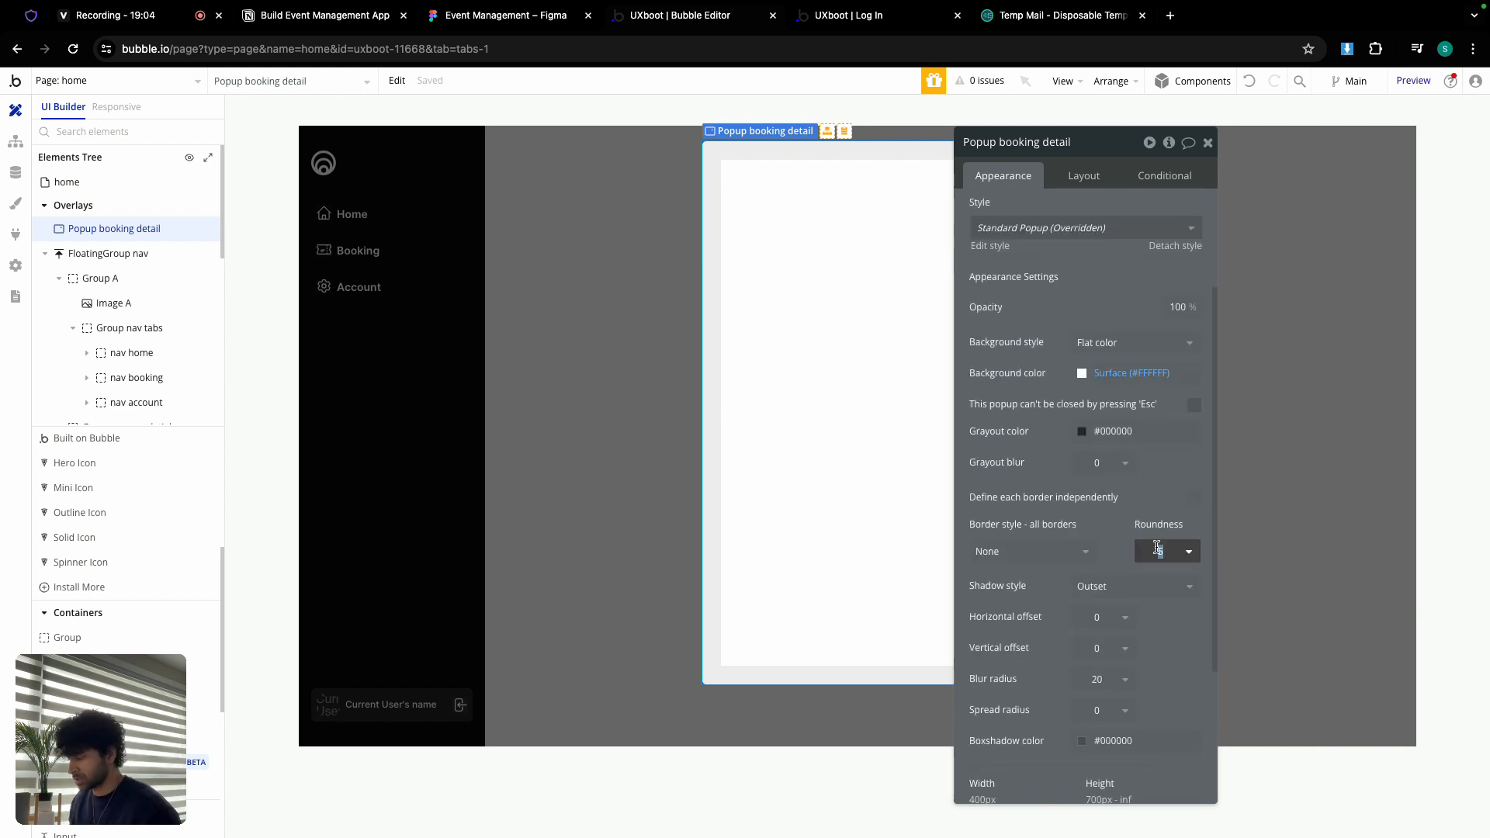
pyautogui.click(1208, 144)
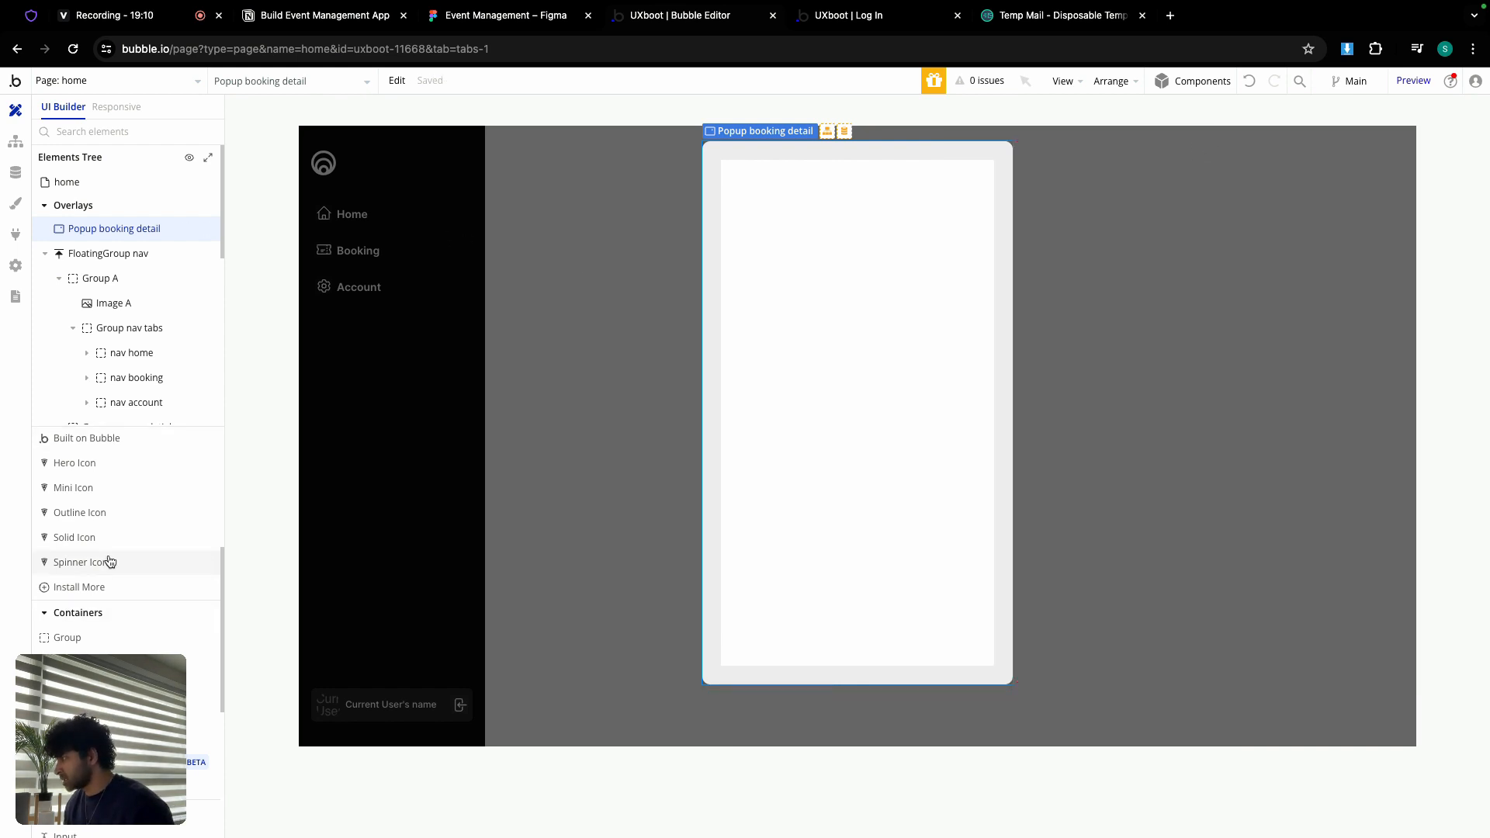
pyautogui.scroll(10, 110, 562)
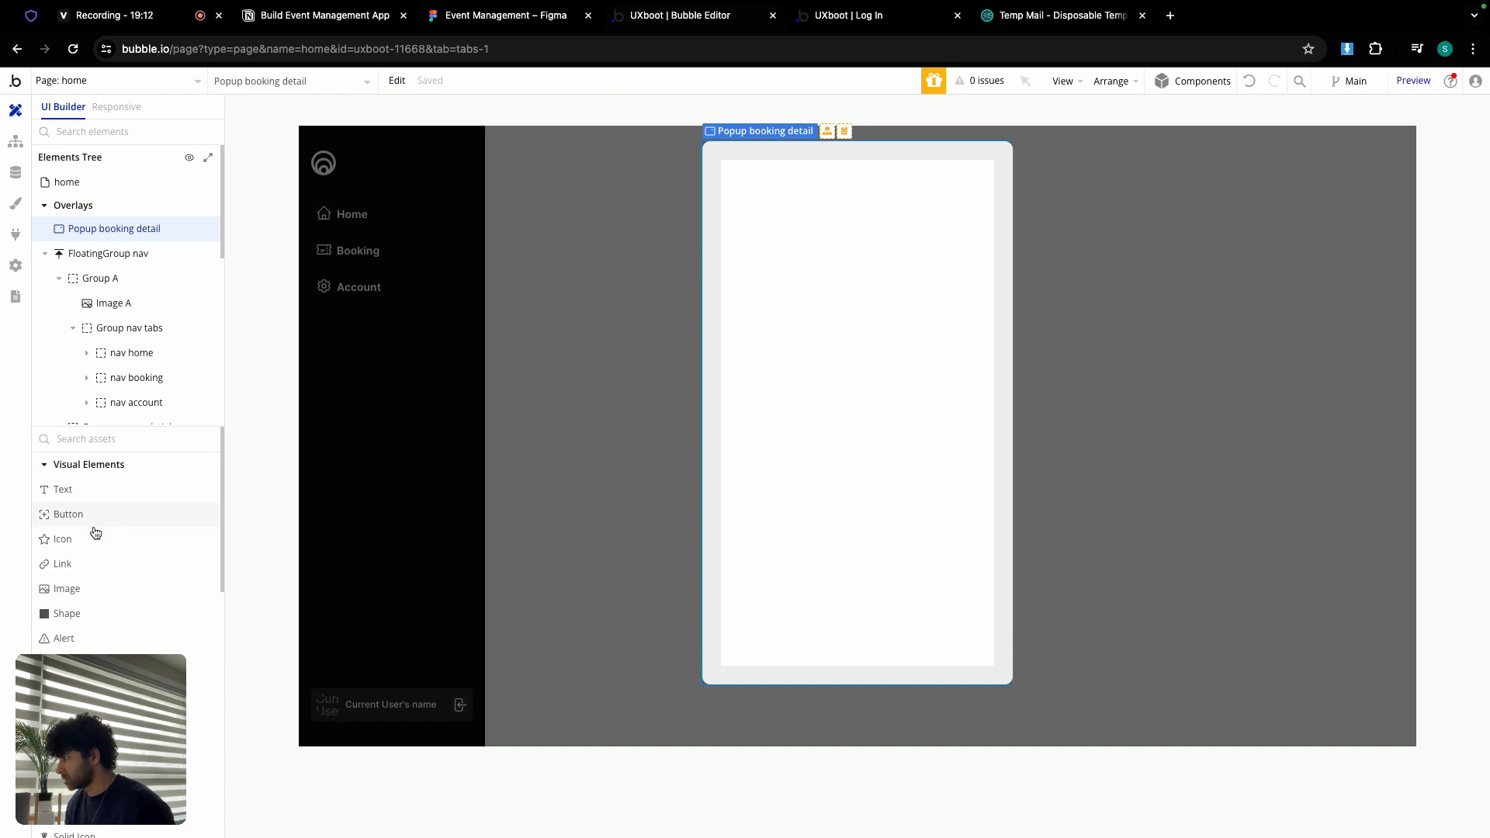
# Step: Add an image at the top of the popup with min width 0 and roundness 5
pyautogui.moveTo(86, 585); pyautogui.dragTo(745, 230)
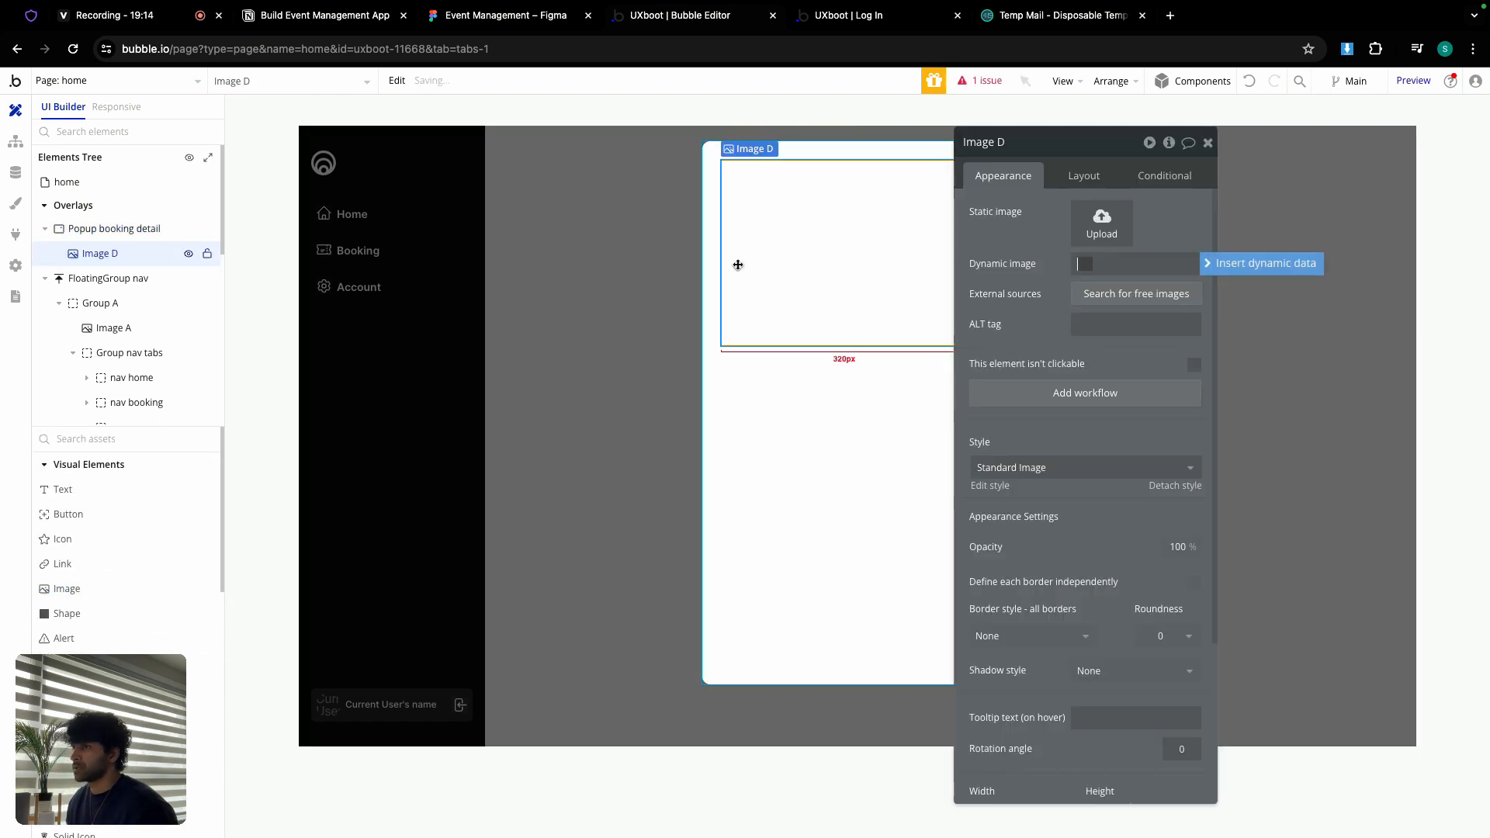
pyautogui.click(1084, 179)
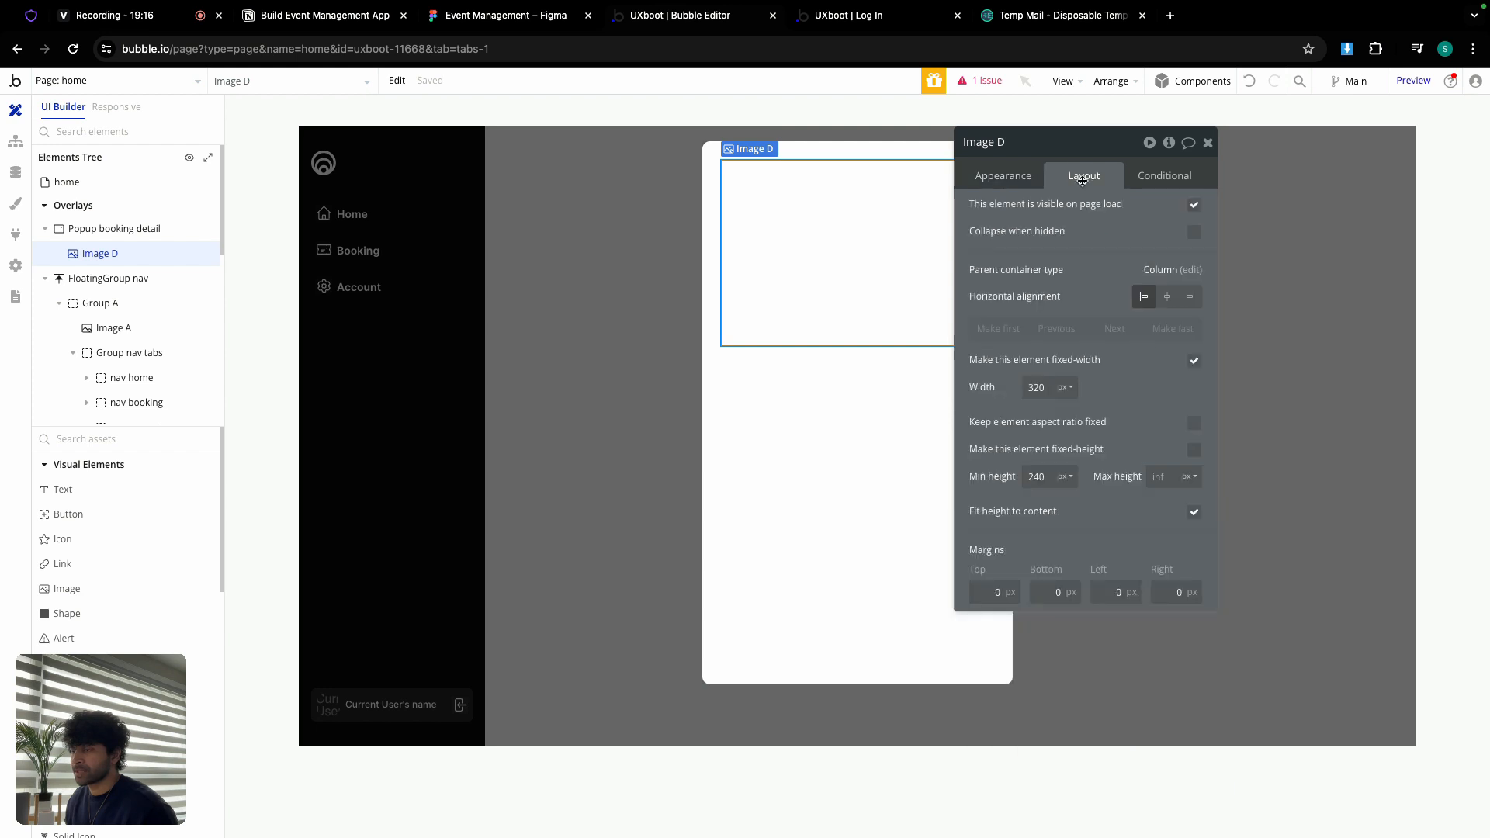
pyautogui.doubleClick(1036, 385)
pyautogui.write('0')
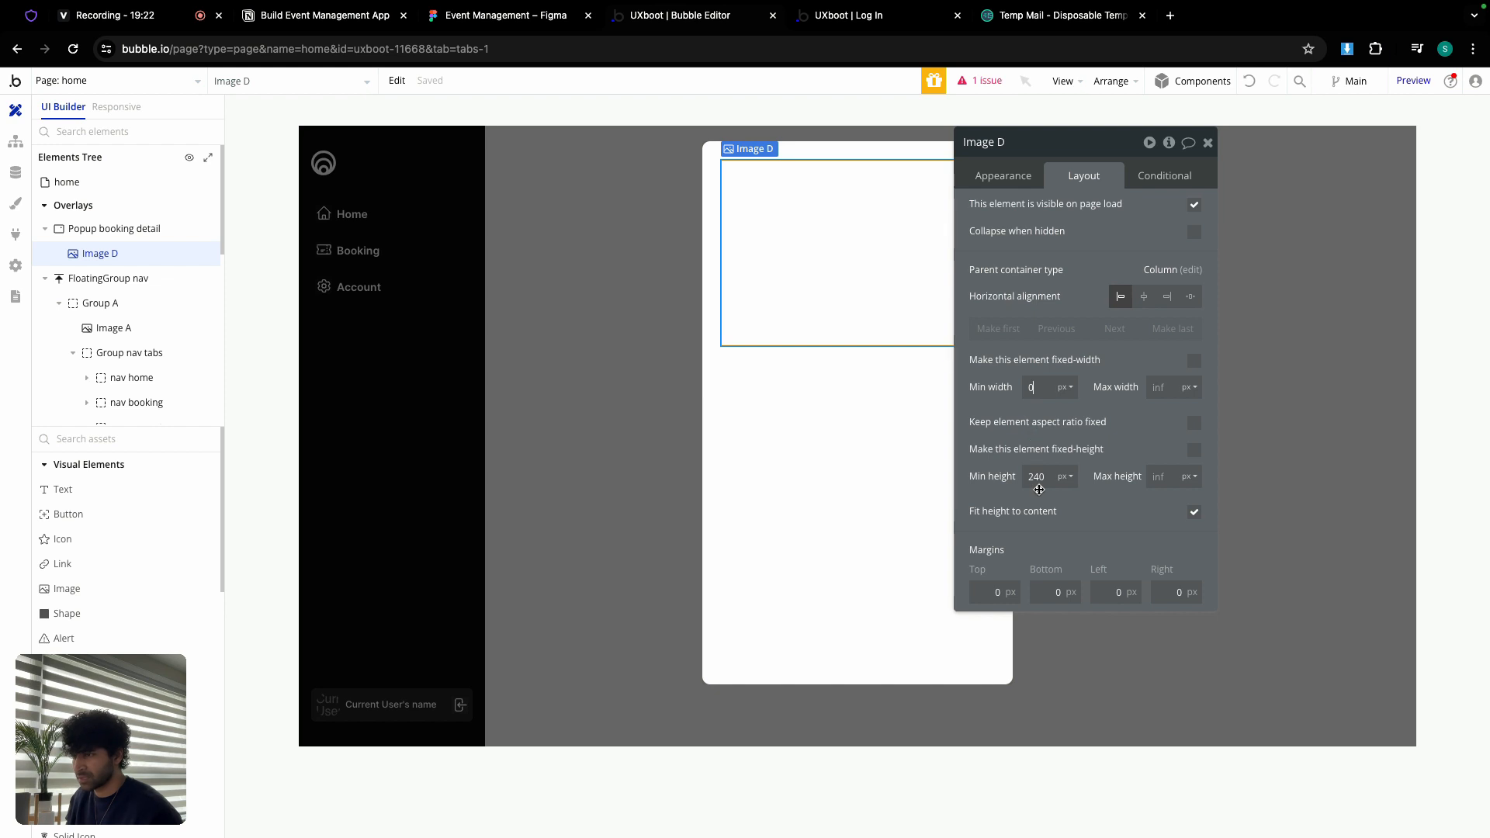
pyautogui.click(999, 177)
pyautogui.click(1164, 635)
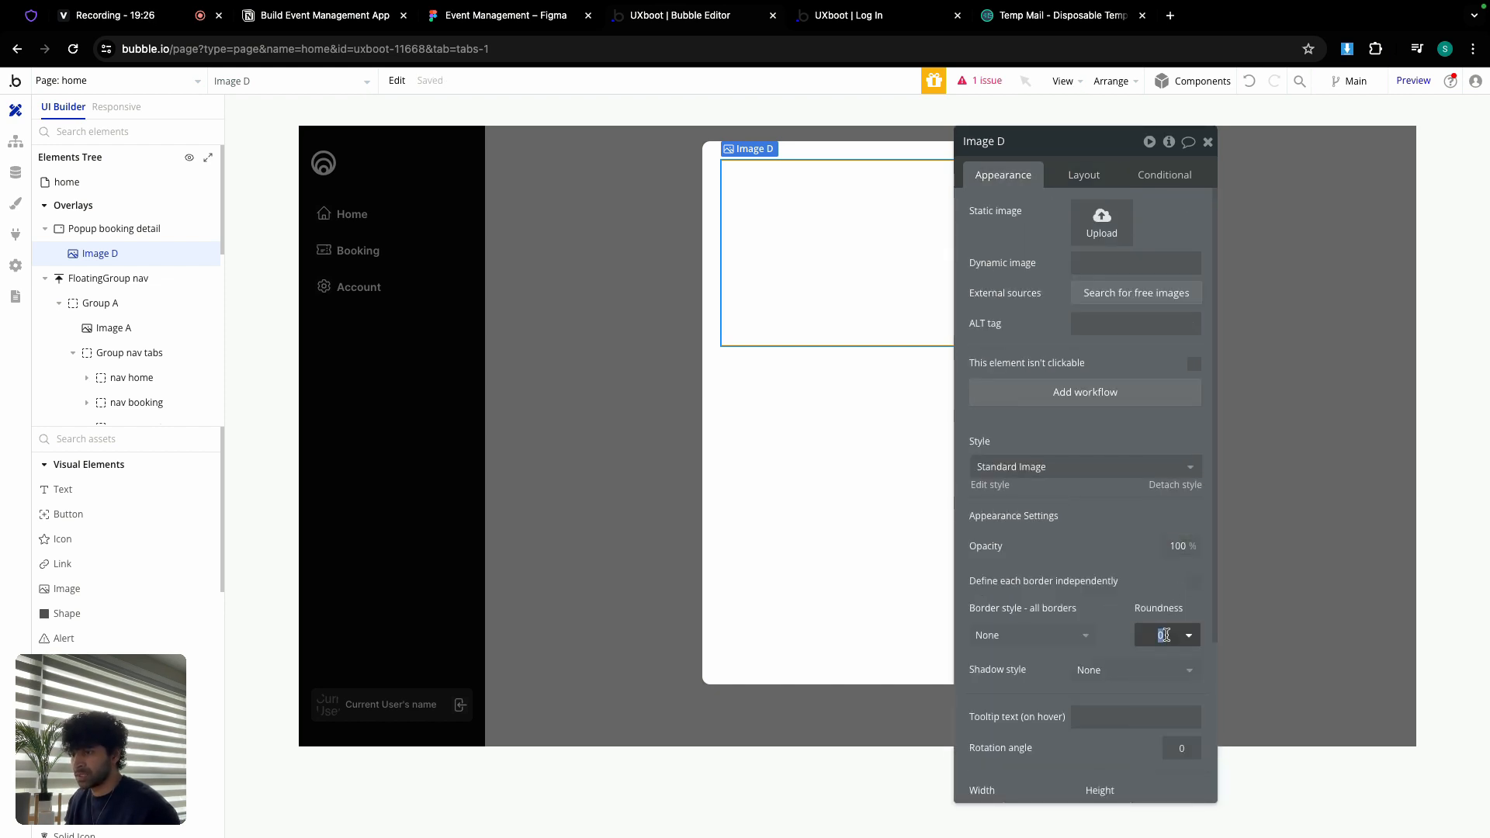
pyautogui.write('5')
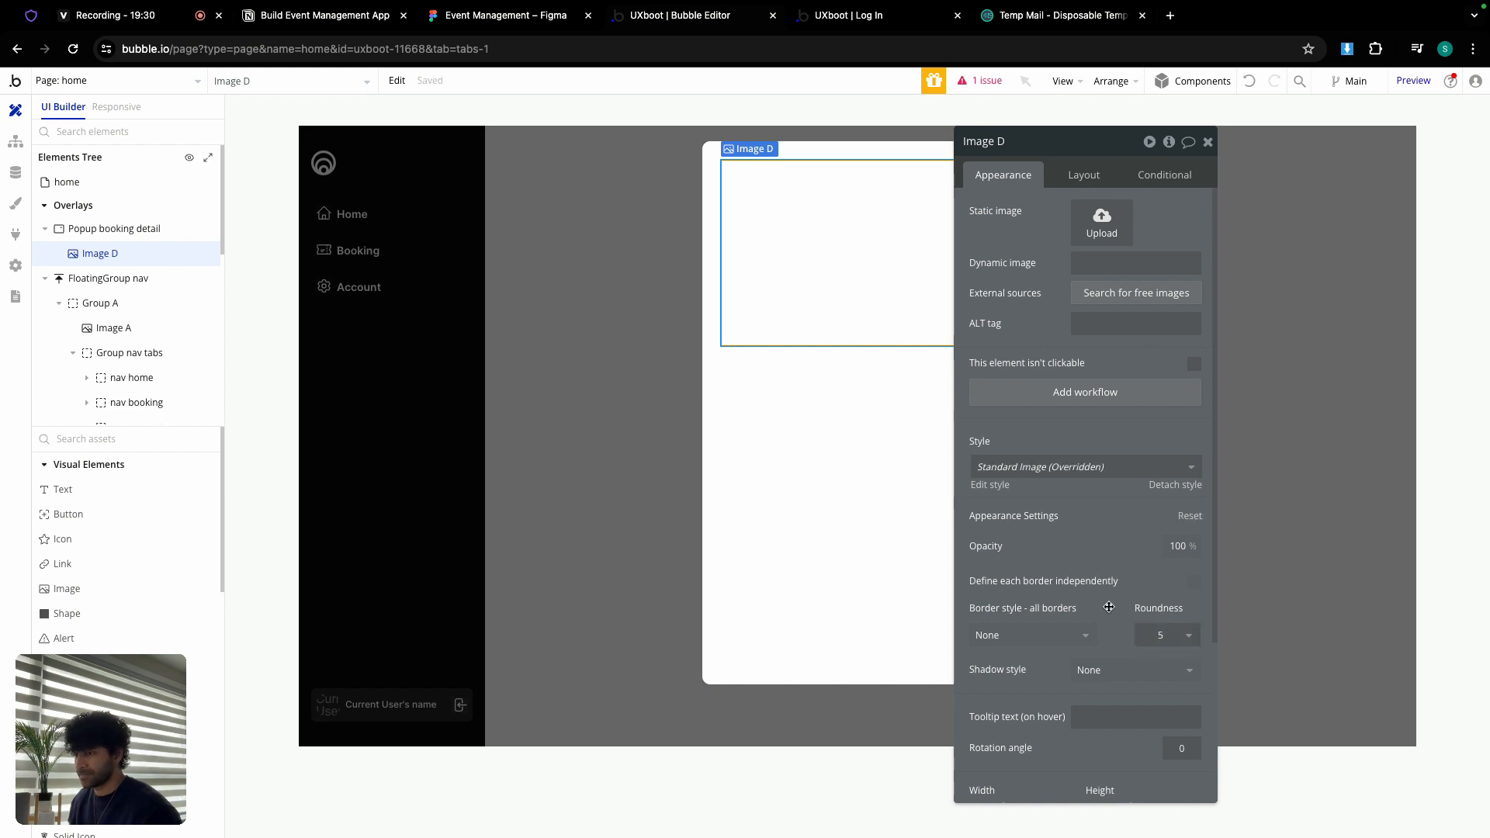
# Step: Turn on gap spacing for the popup with a 24 px row gap
pyautogui.click(870, 372)
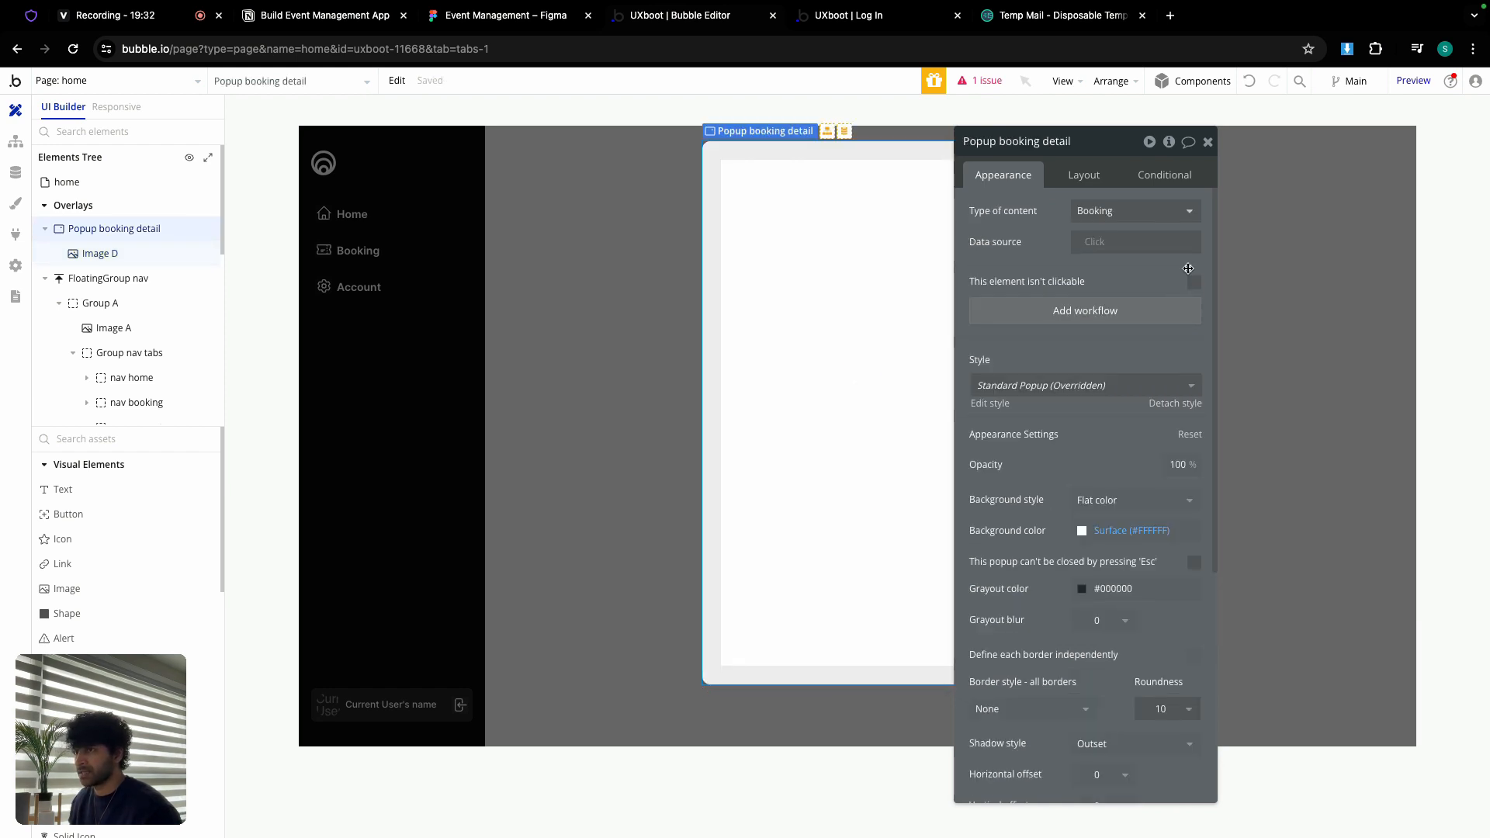
pyautogui.click(1083, 175)
pyautogui.click(1194, 273)
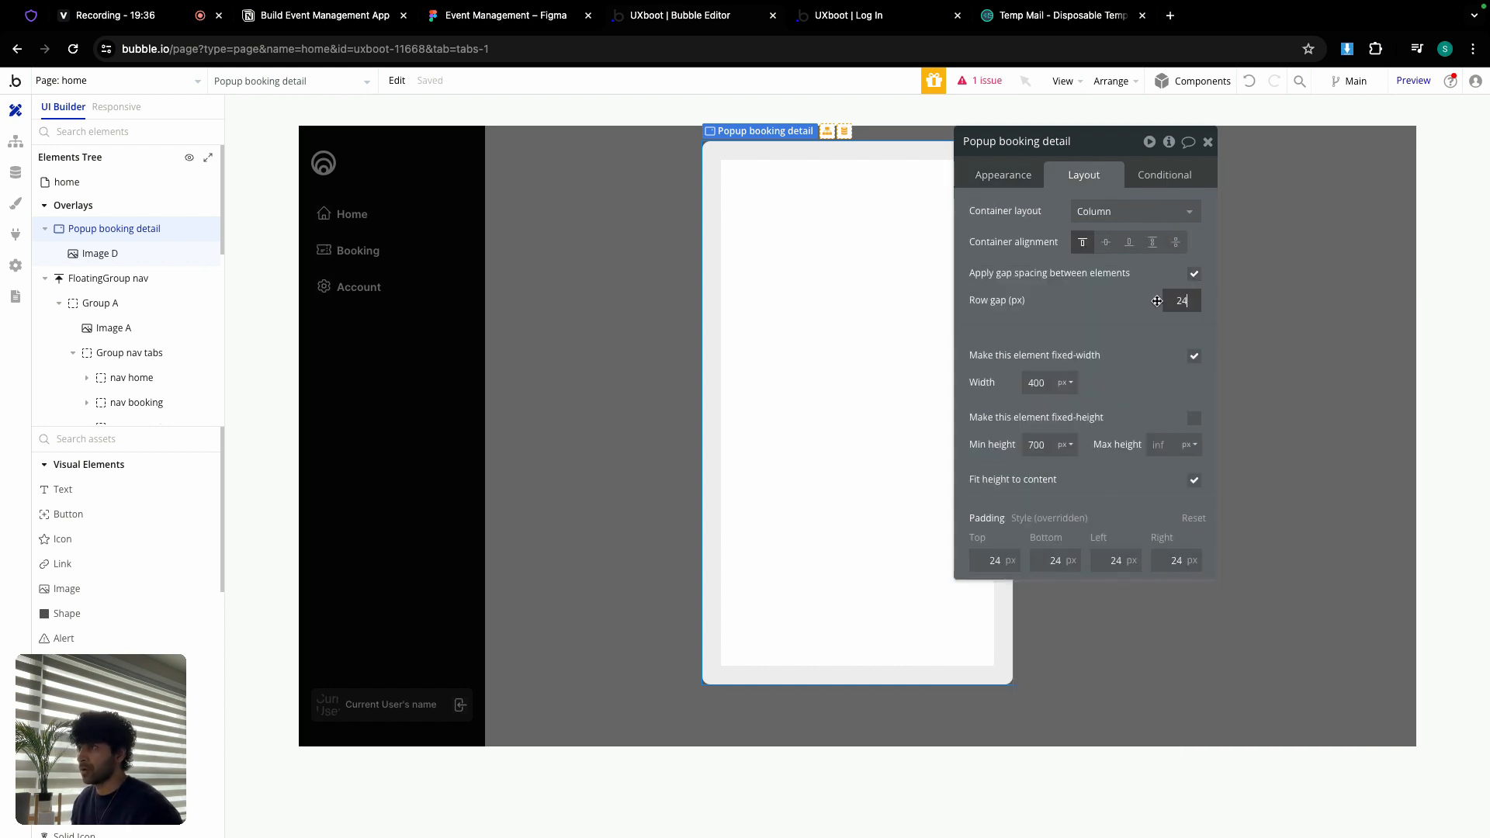
pyautogui.click(1148, 302)
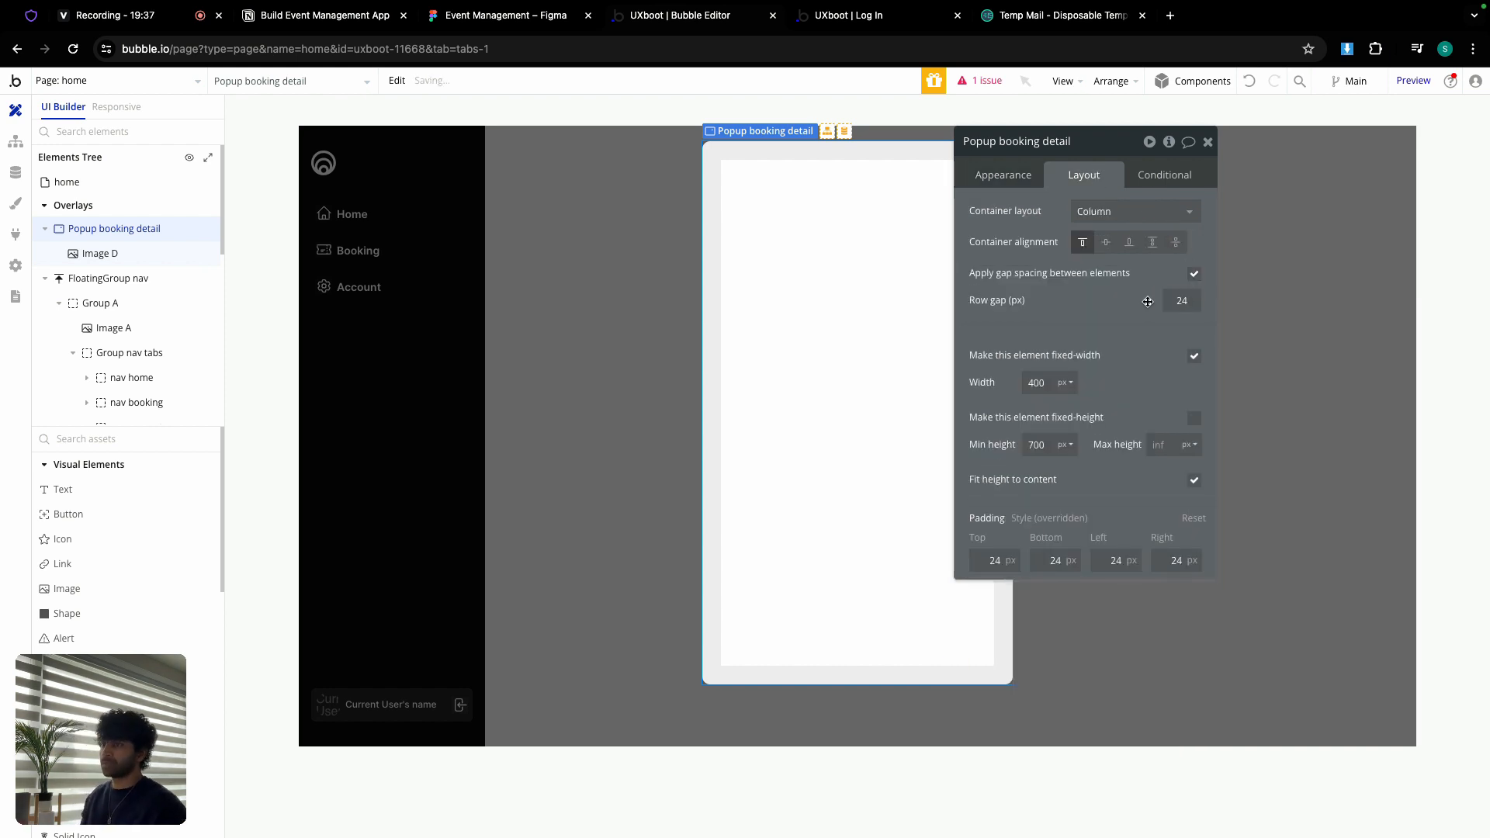
pyautogui.click(1208, 143)
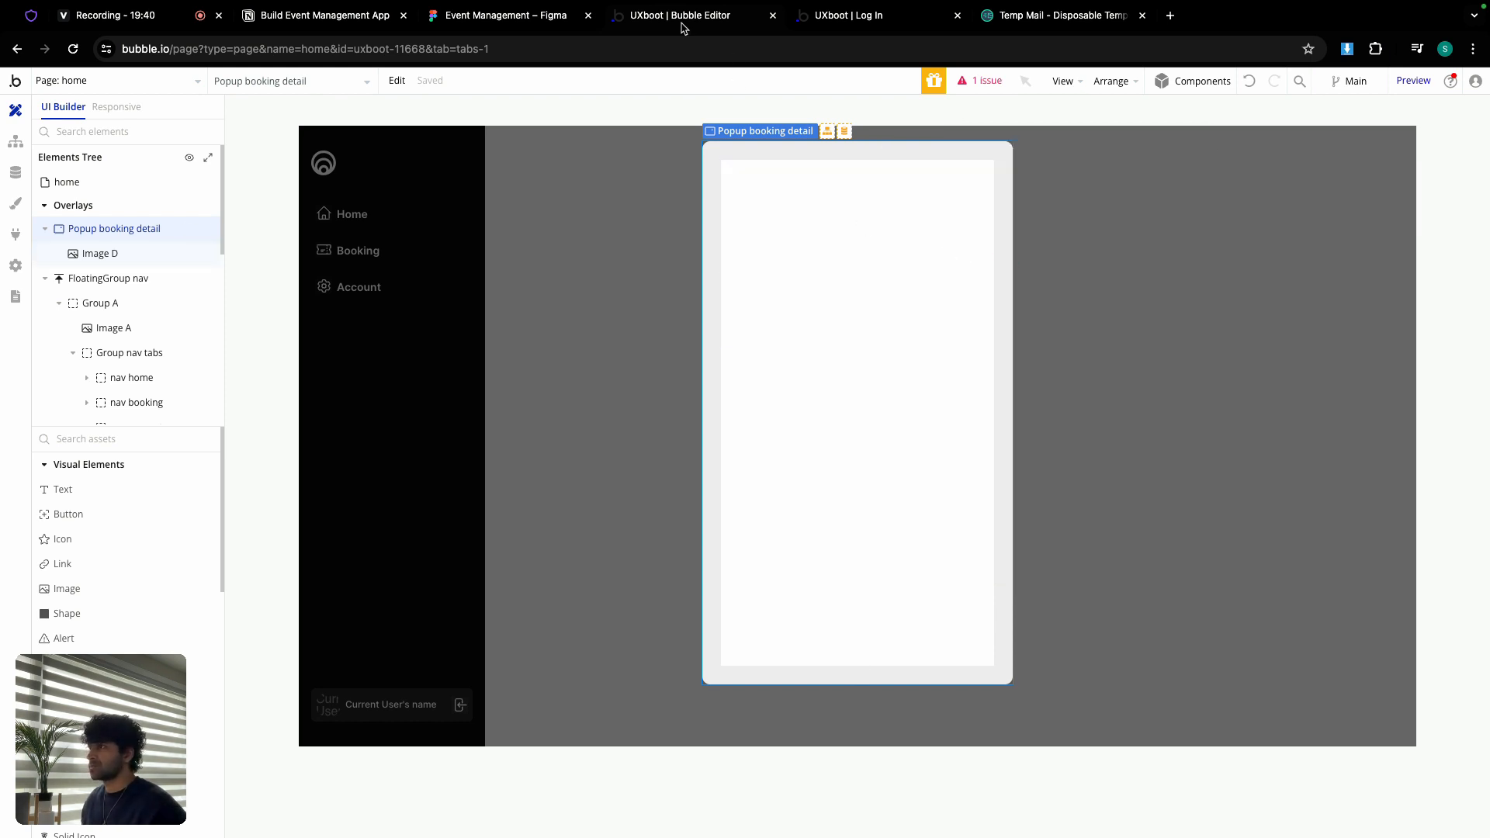
# Step: Check the Figma bootcamp card's Live, title and subtitle group for reference
pyautogui.click(549, 17)
pyautogui.scroll(5, 536, 388)
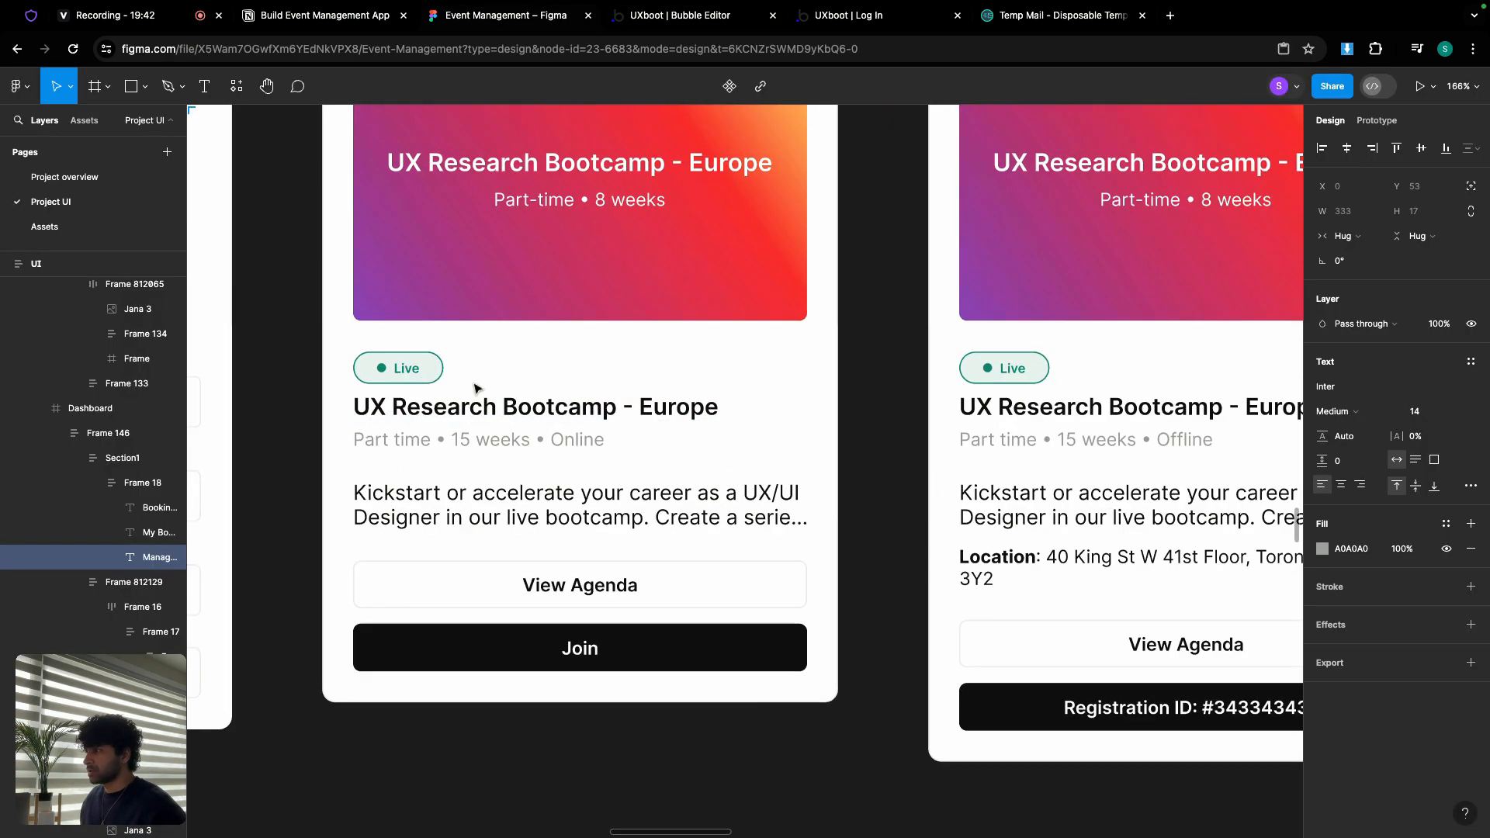
pyautogui.click(480, 380)
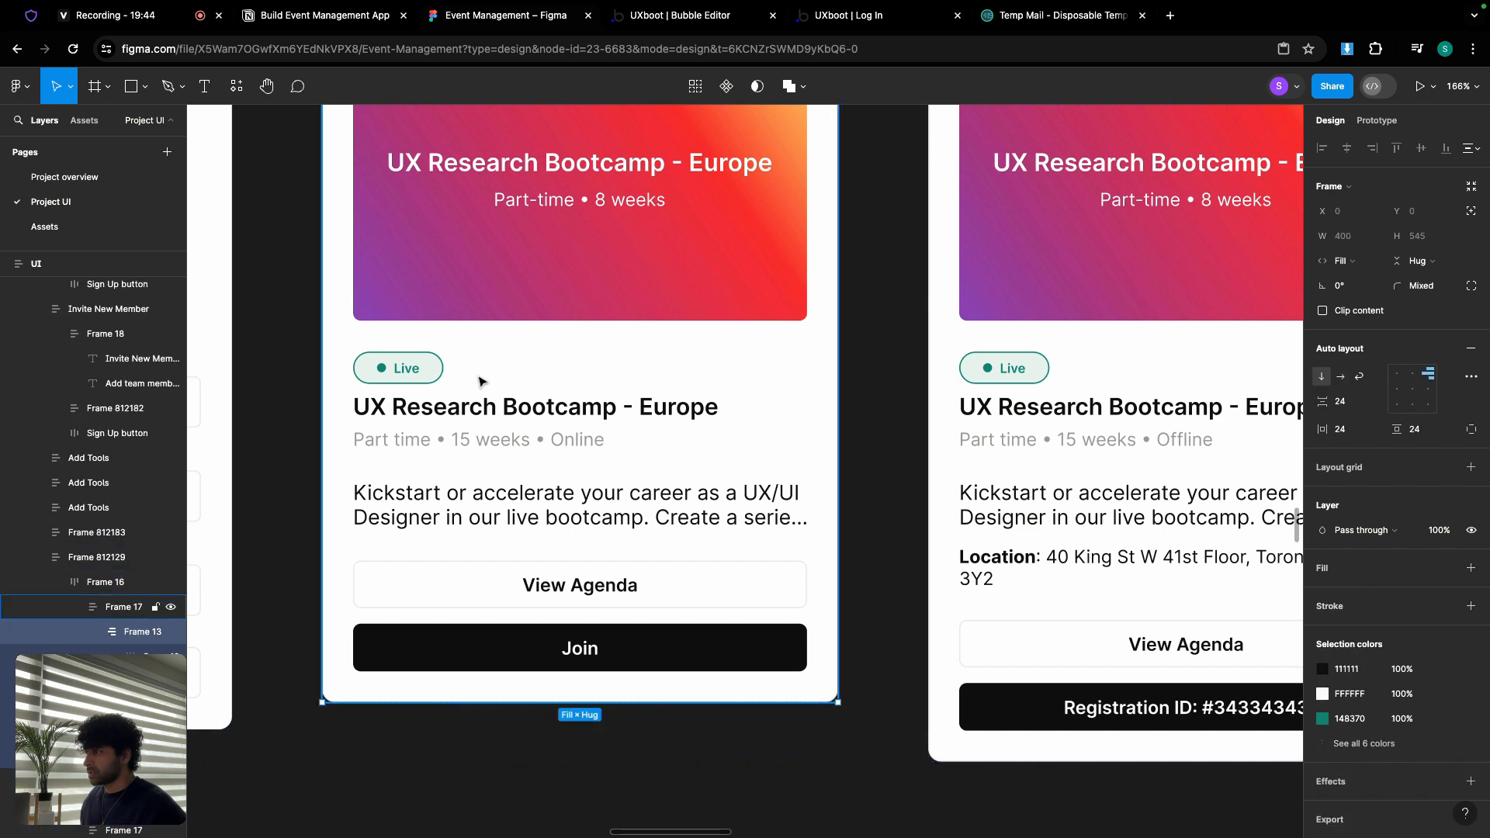
pyautogui.doubleClick(479, 380)
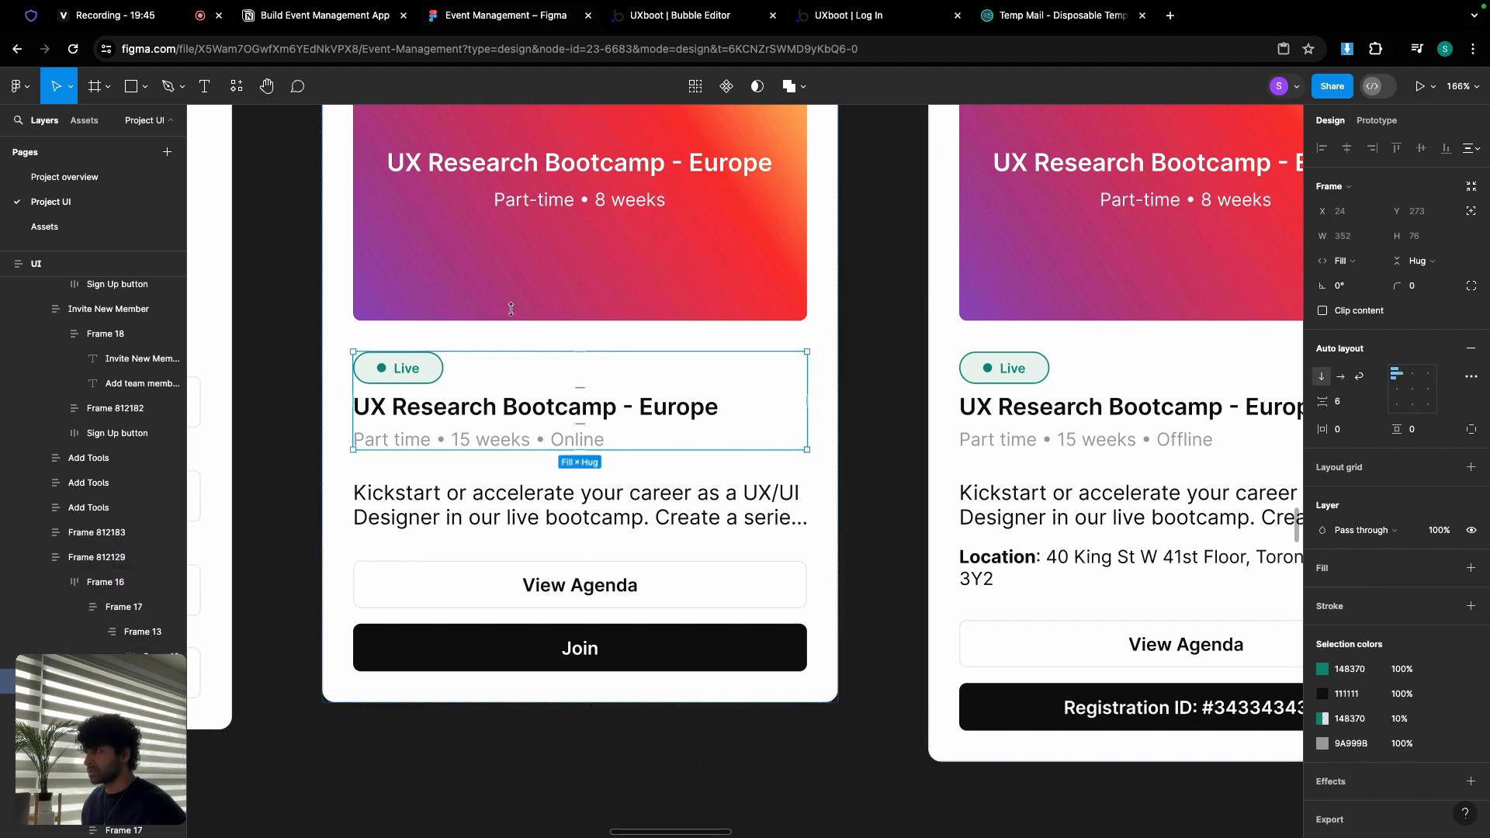
pyautogui.click(700, 19)
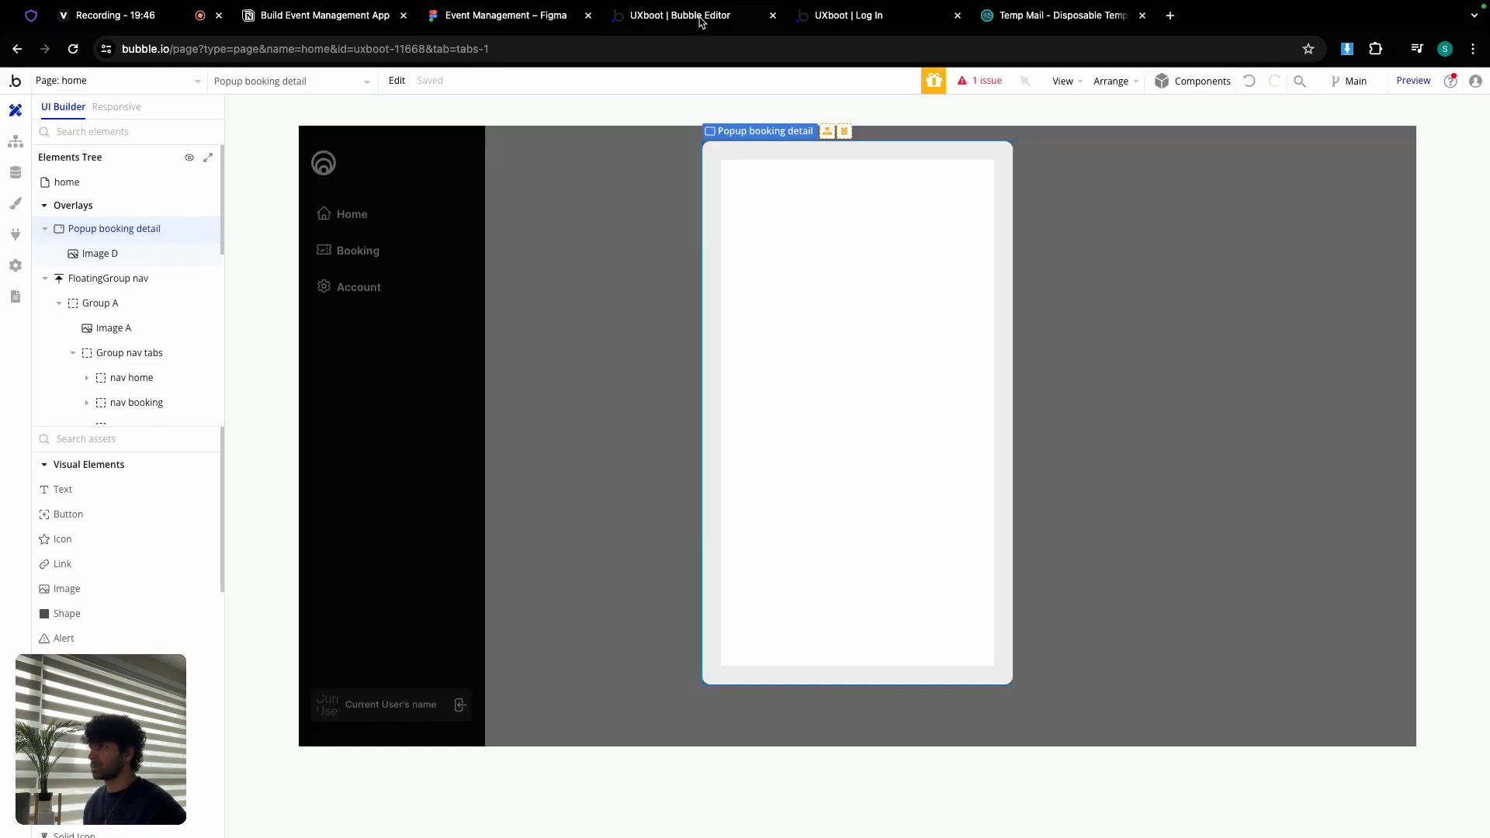
# Step: Show the My Bookings group and copy the card's Group Booking
pyautogui.click(650, 289)
pyautogui.scroll(-2, 142, 368)
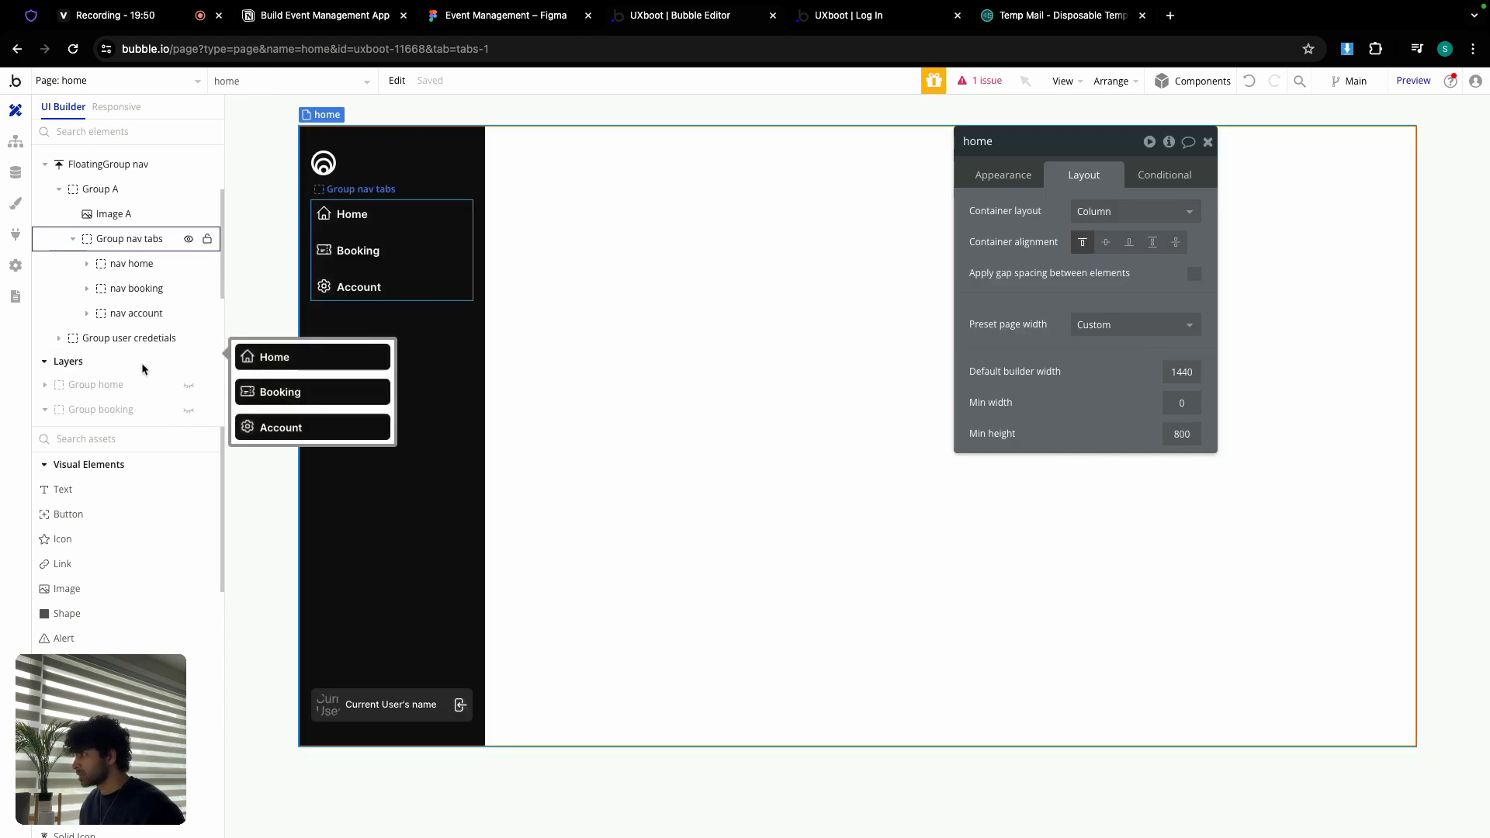
pyautogui.scroll(-1, 132, 386)
pyautogui.click(189, 384)
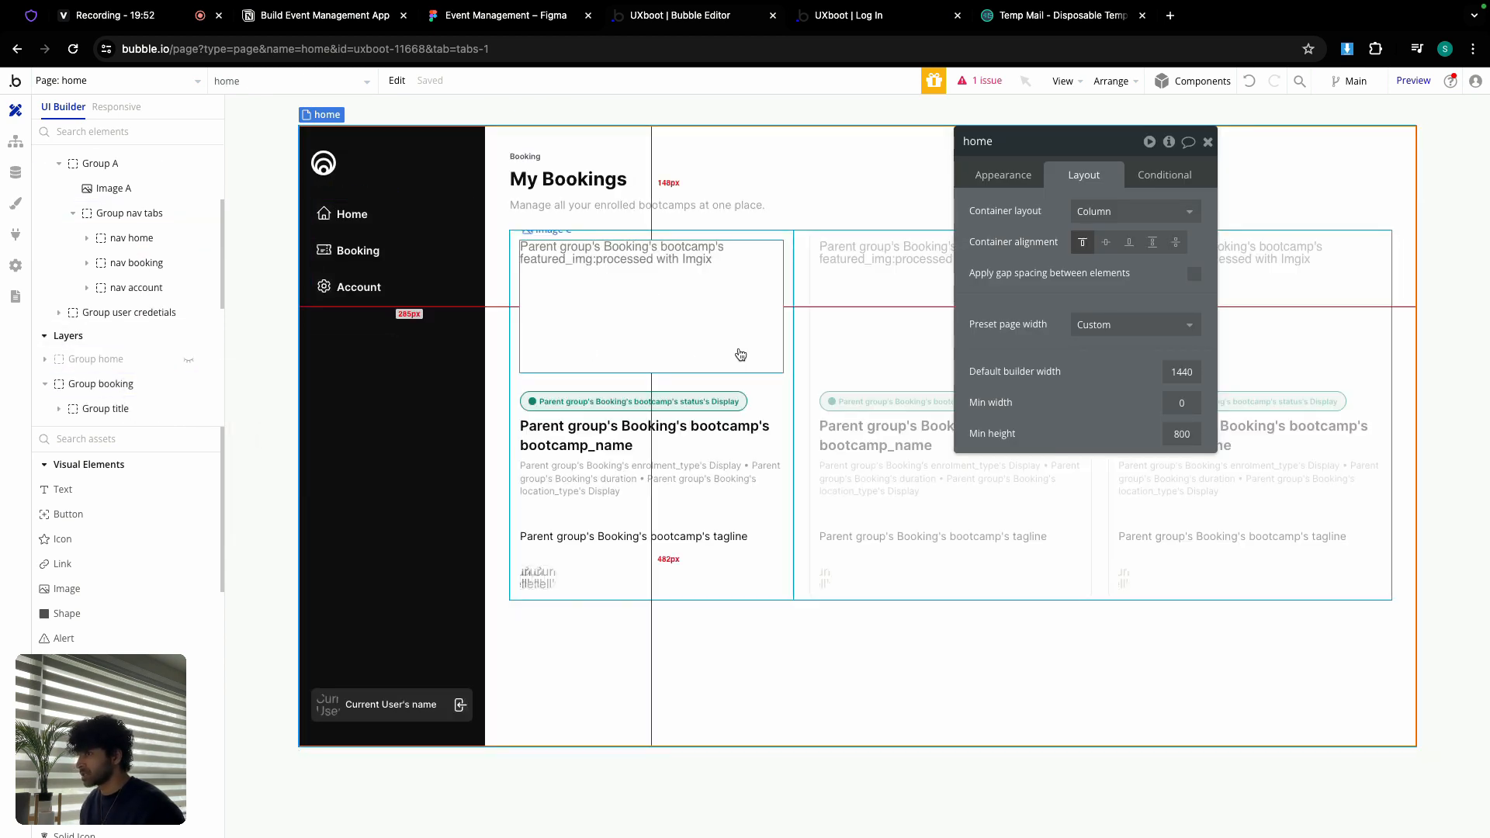
pyautogui.click(694, 420)
pyautogui.rightClick(695, 419)
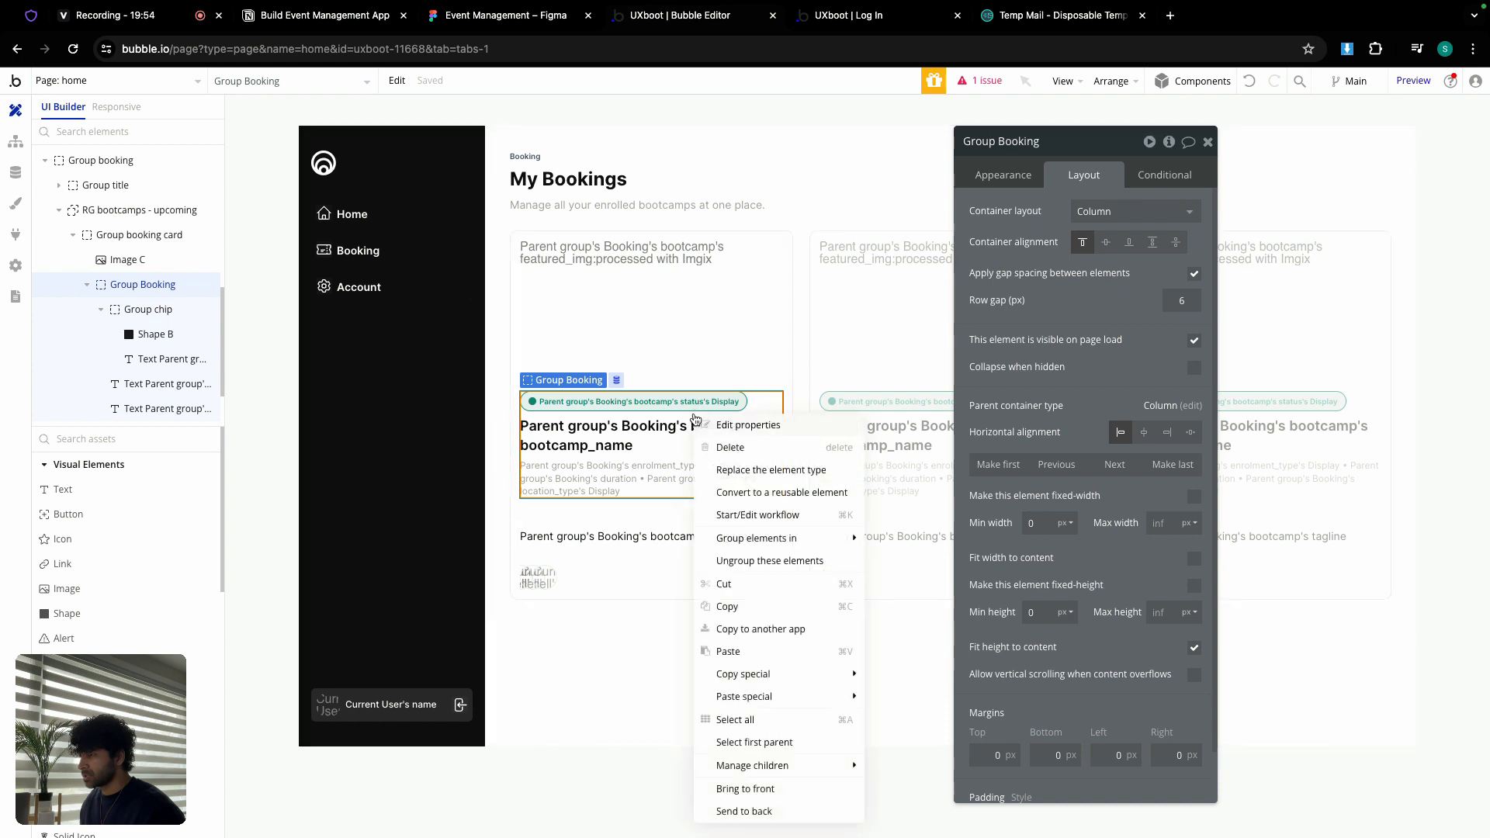
pyautogui.click(753, 608)
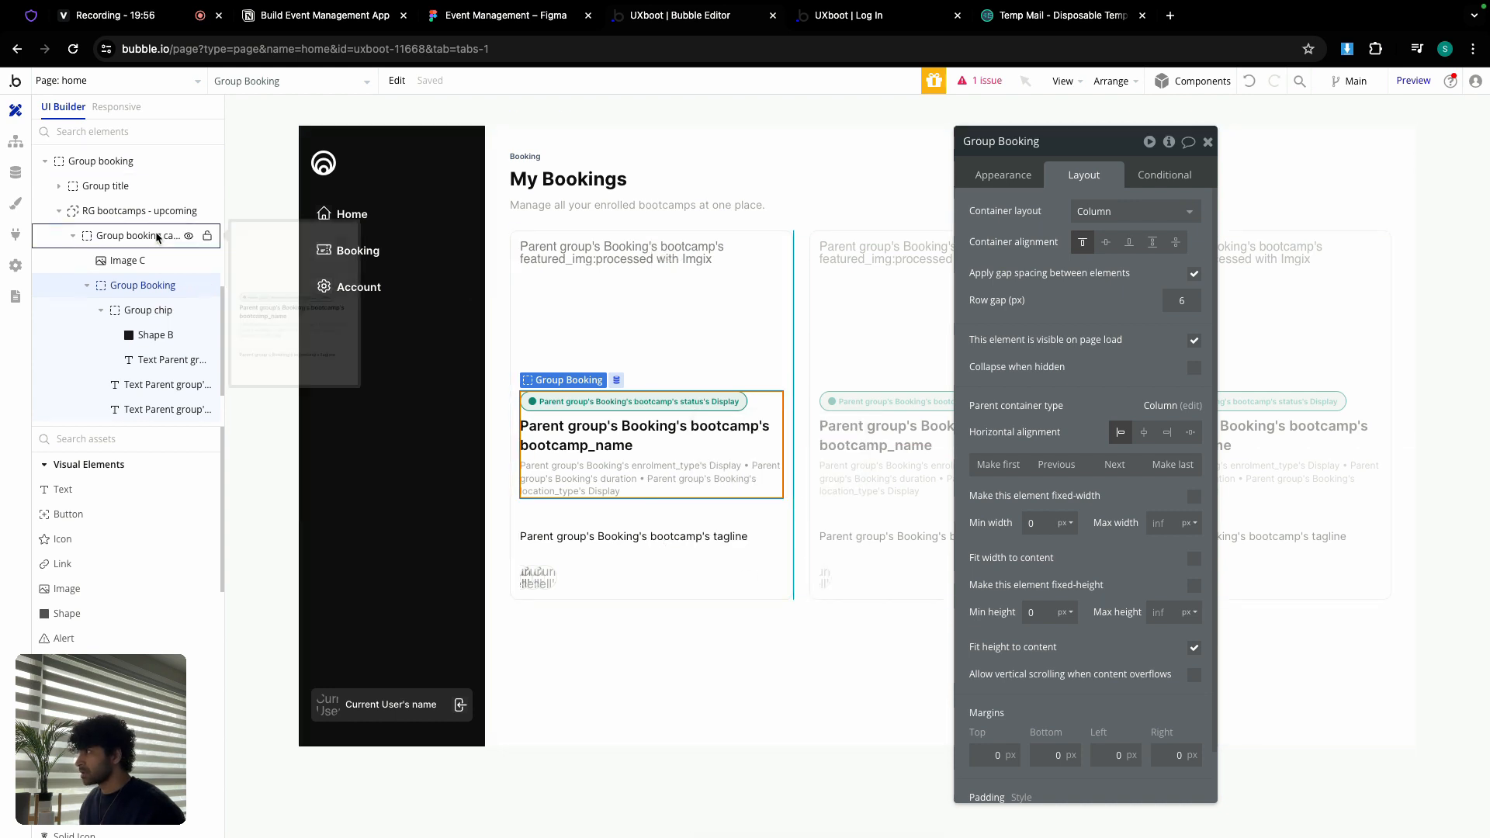
# Step: Paste the copied Group Booking into Popup booking detail and review the issue list
pyautogui.scroll(10, 156, 237)
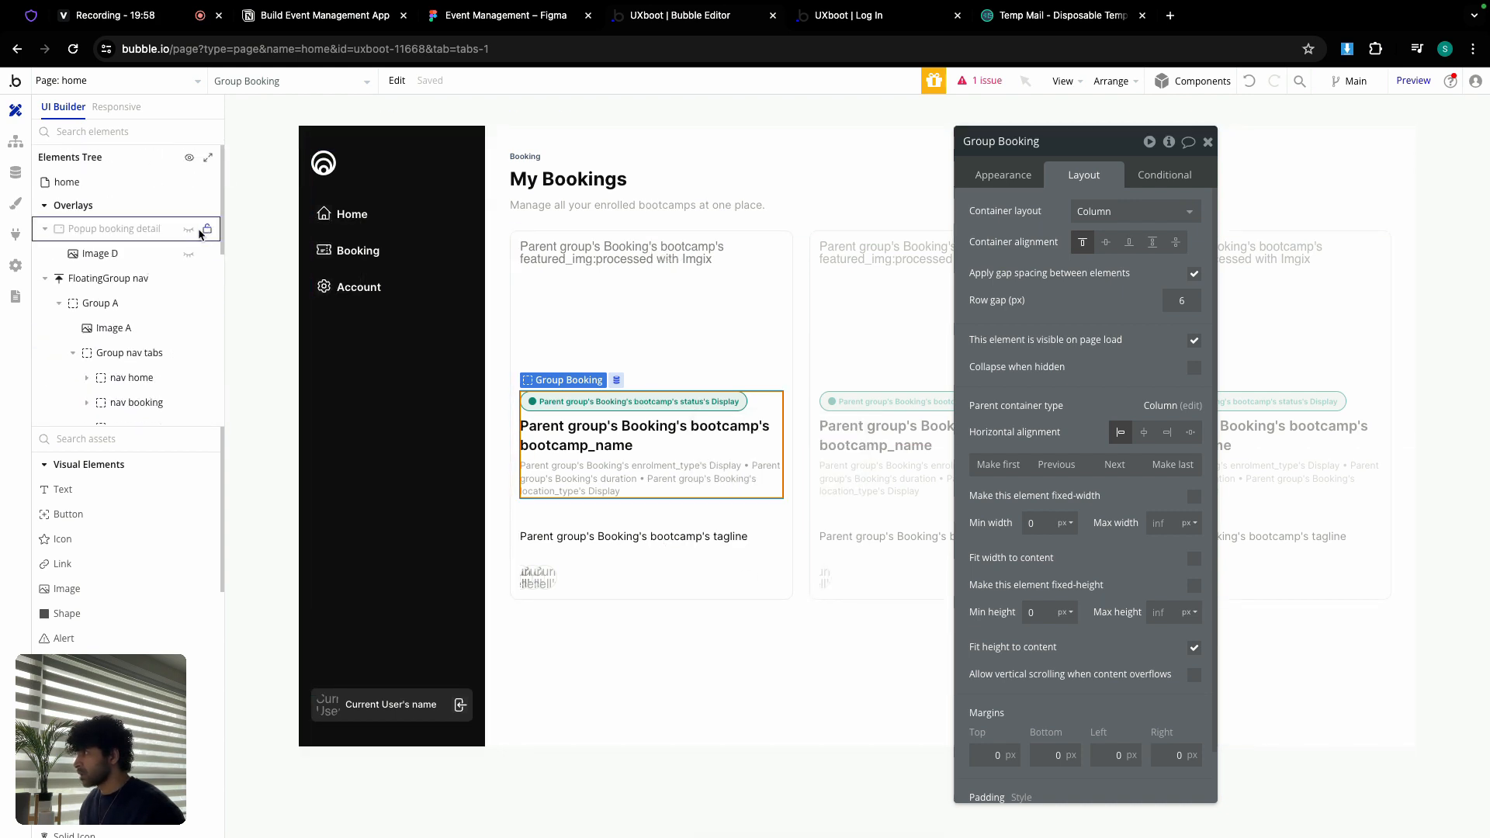
pyautogui.click(194, 230)
pyautogui.click(765, 306)
pyautogui.click(773, 408)
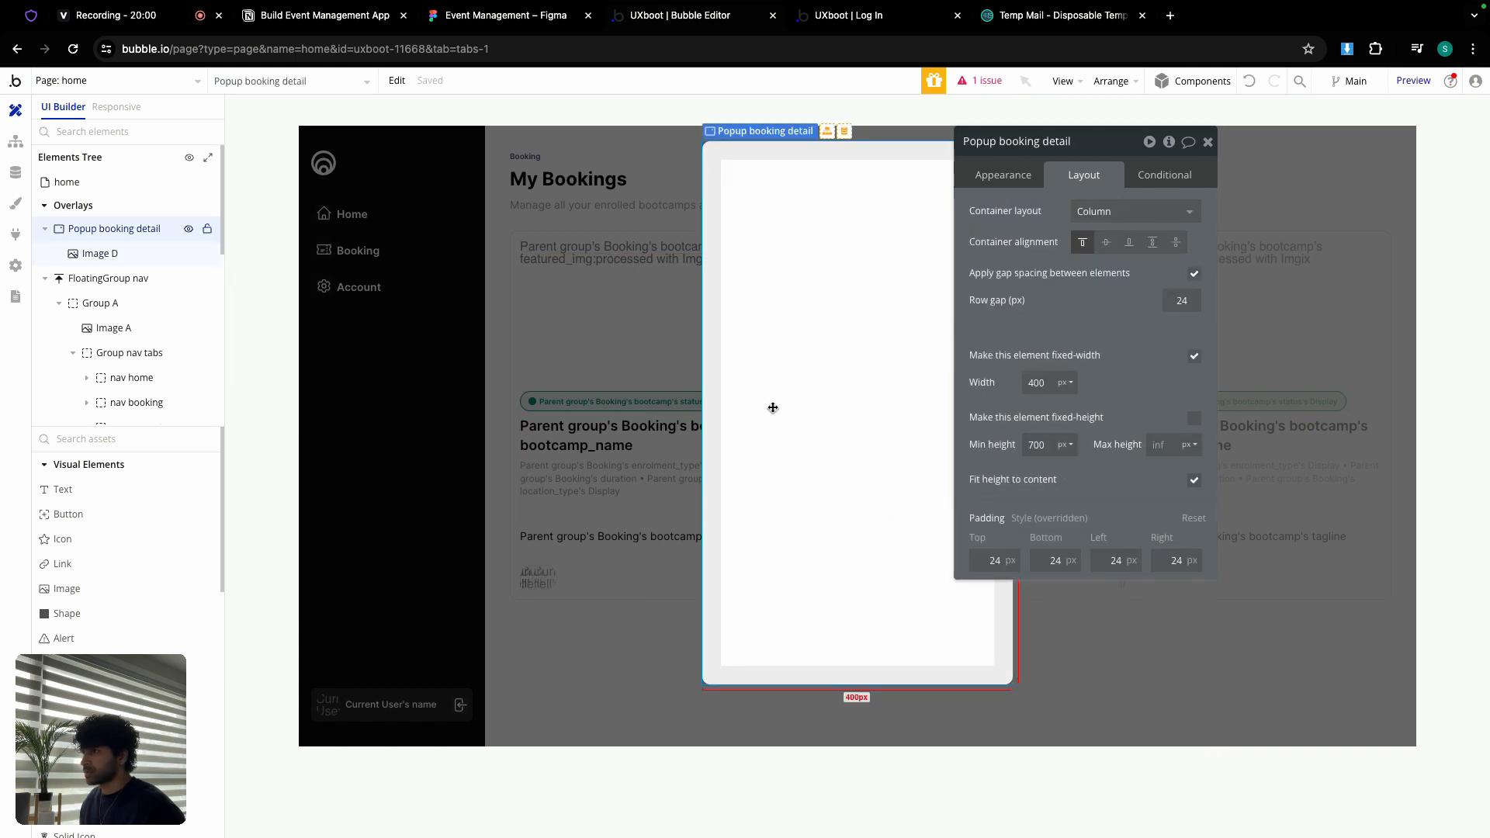
pyautogui.rightClick(759, 402)
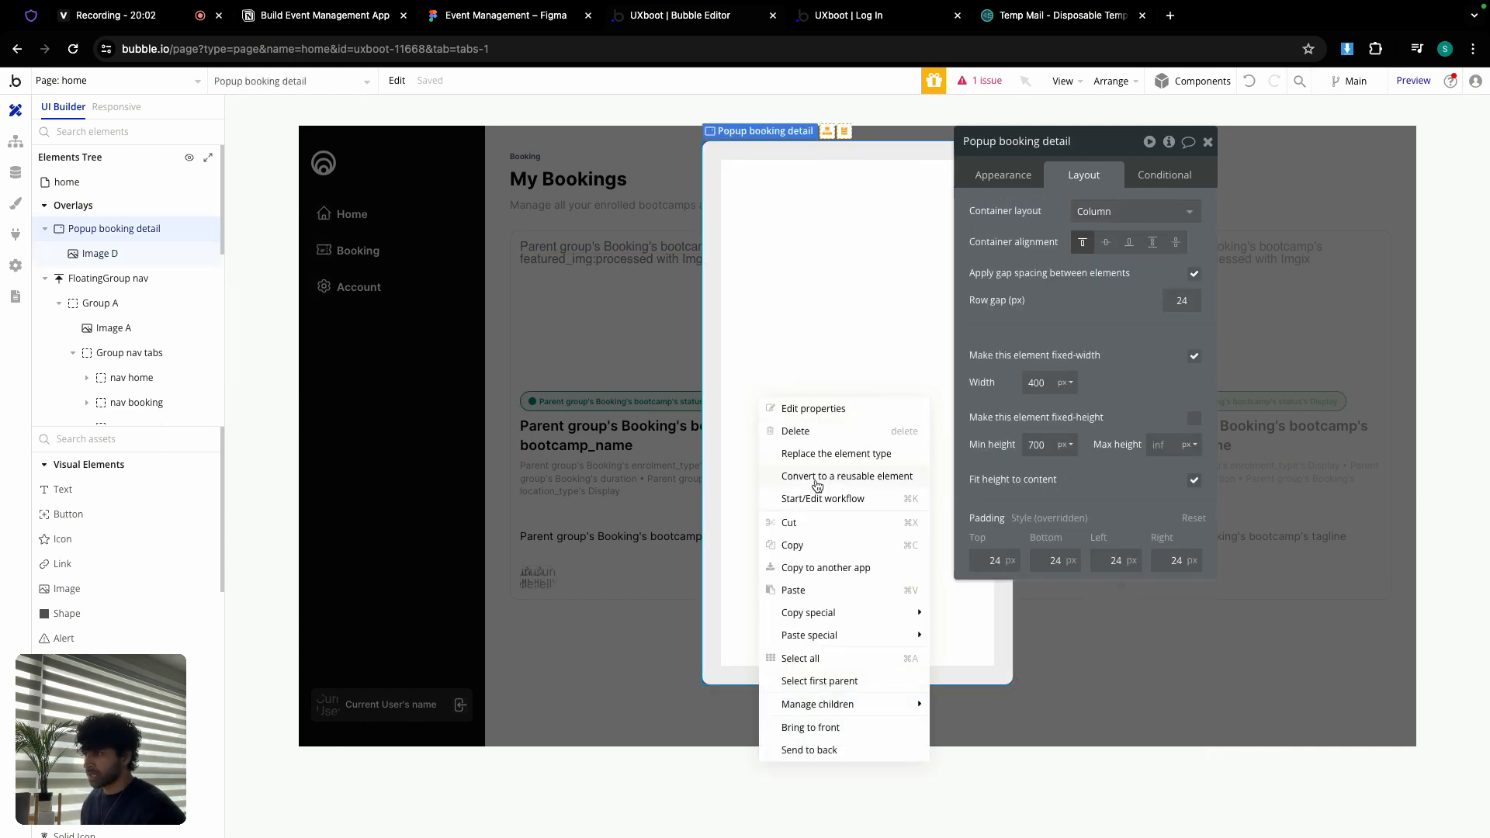
pyautogui.click(816, 593)
pyautogui.moveTo(1075, 146); pyautogui.dragTo(1229, 112)
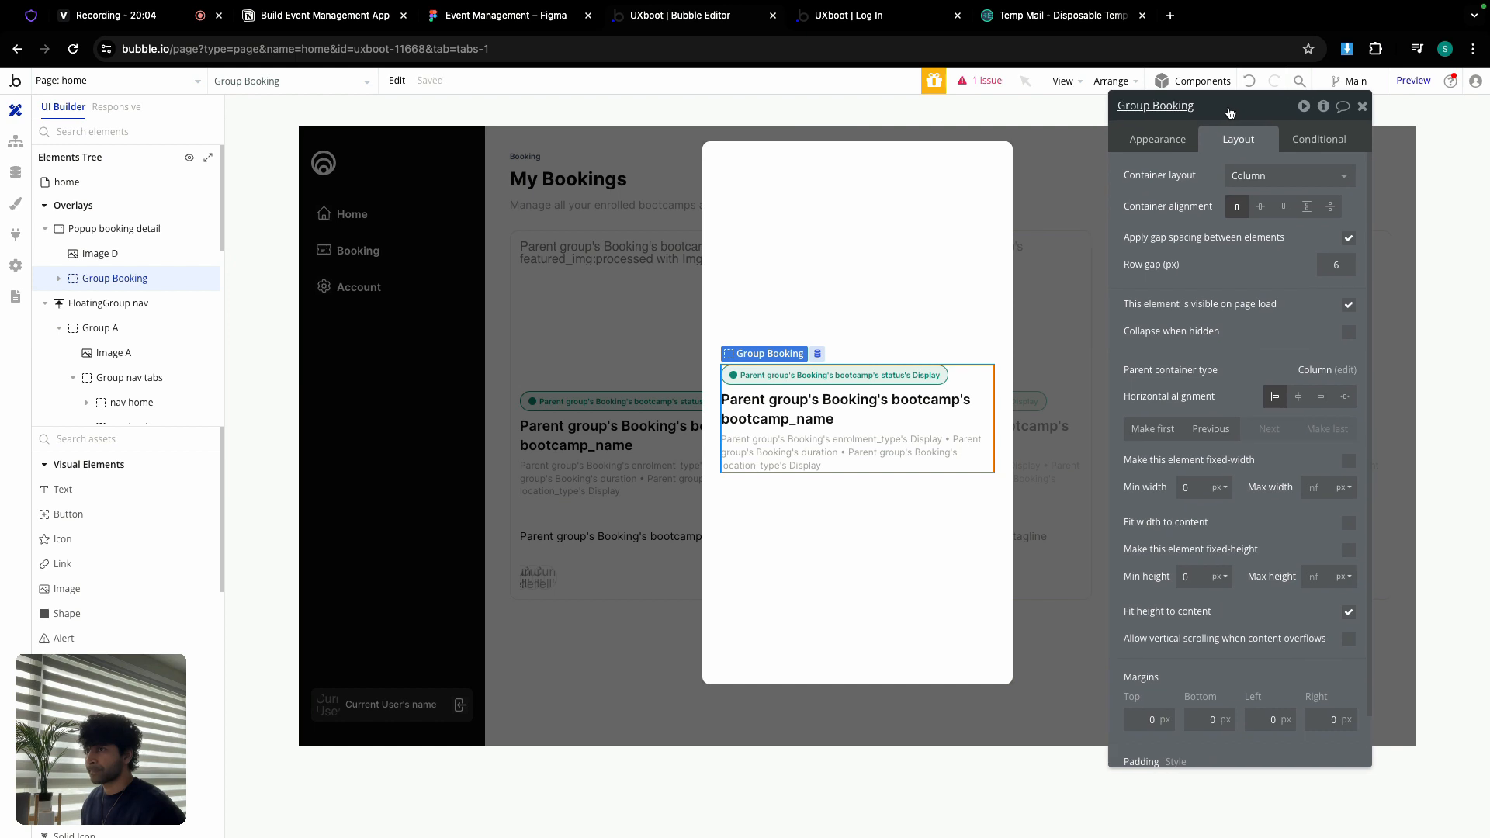
pyautogui.click(976, 83)
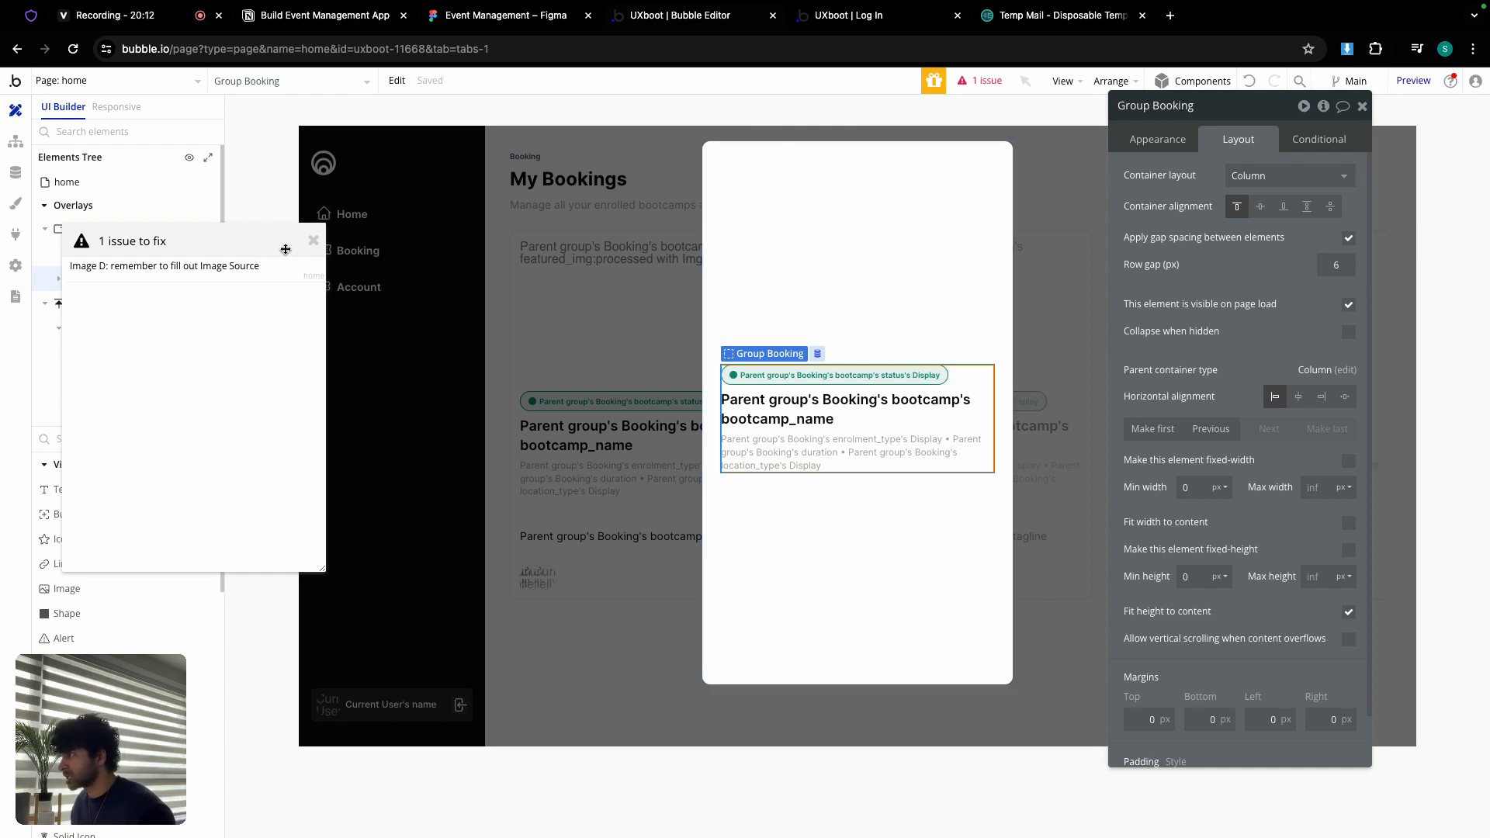
pyautogui.click(312, 240)
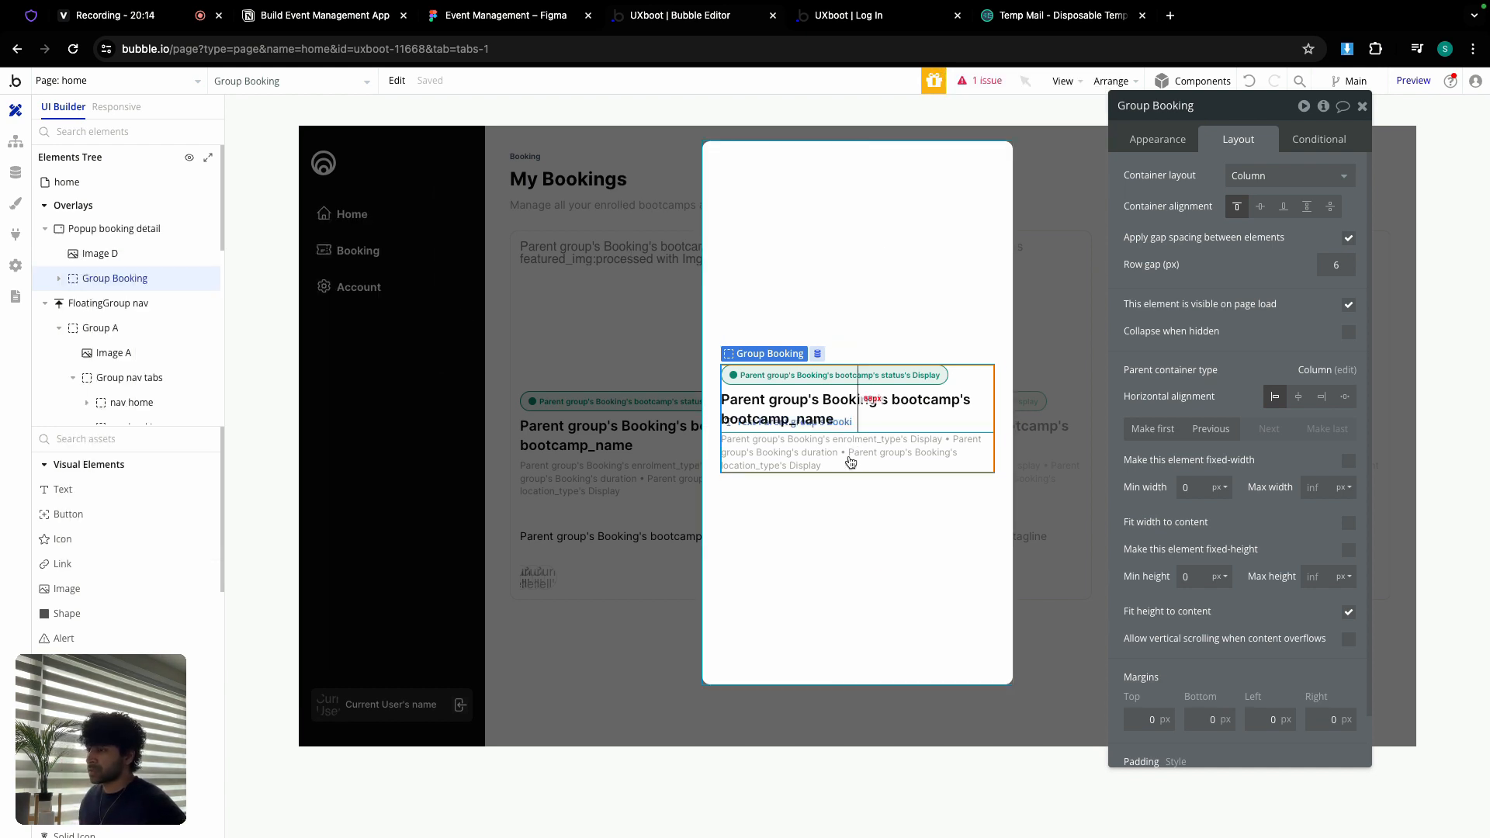
# Step: Copy the card's tagline Group Booking and paste it into the booking detail popup
pyautogui.click(609, 515)
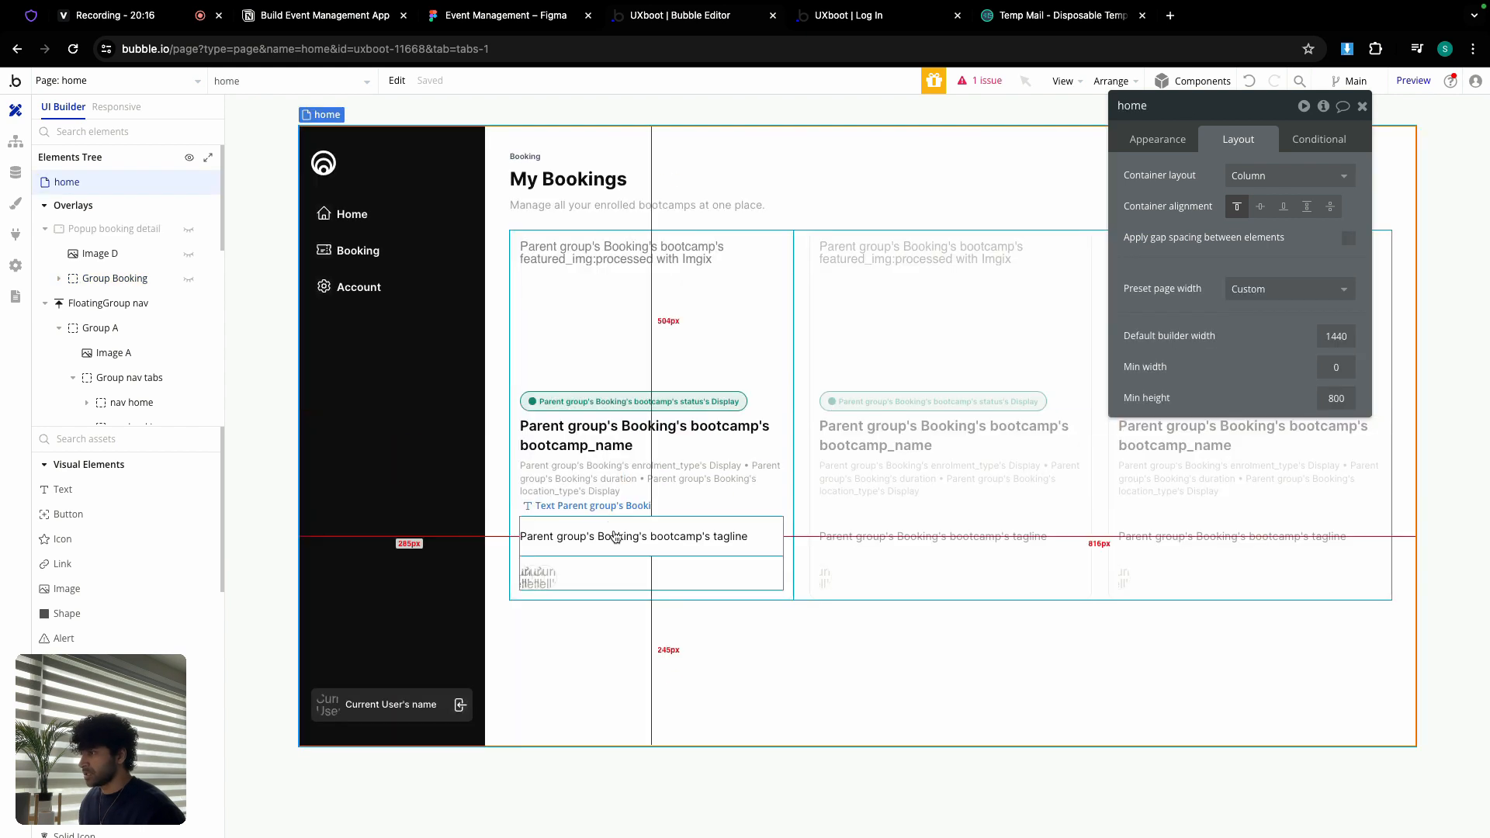
pyautogui.click(603, 561)
pyautogui.rightClick(606, 564)
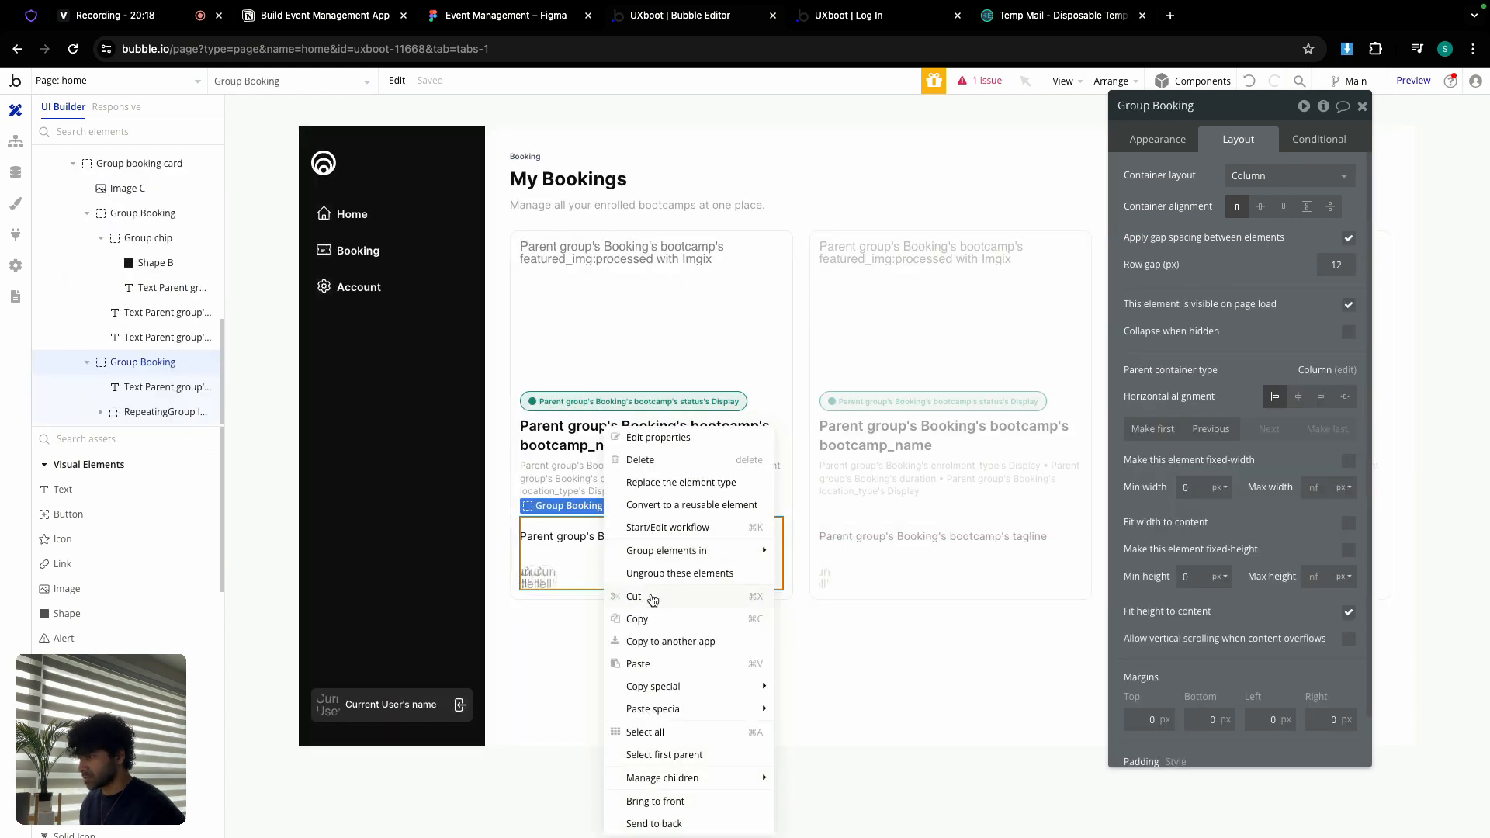
pyautogui.click(658, 618)
pyautogui.scroll(5, 140, 275)
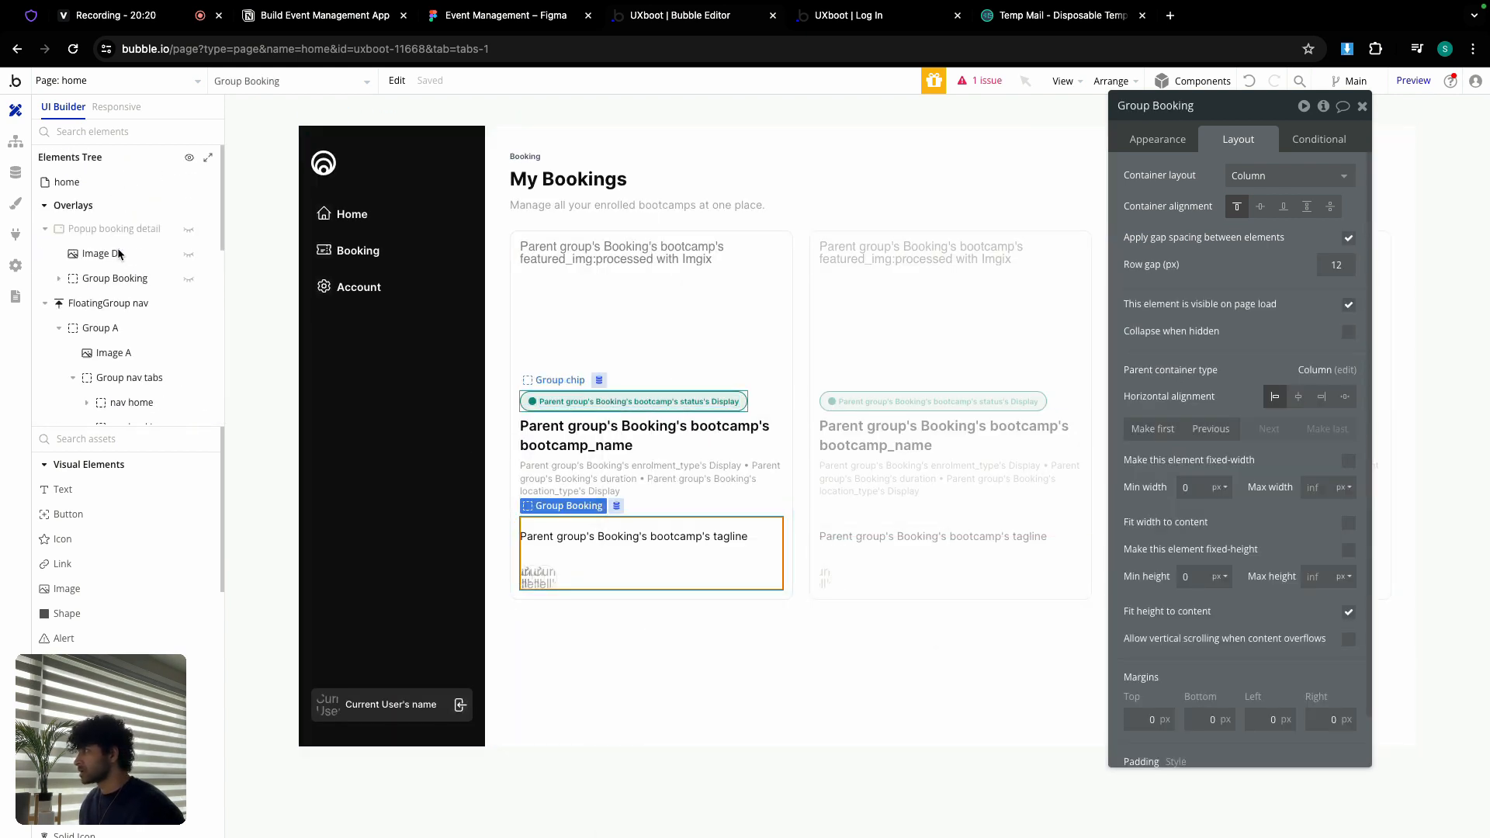
pyautogui.click(114, 228)
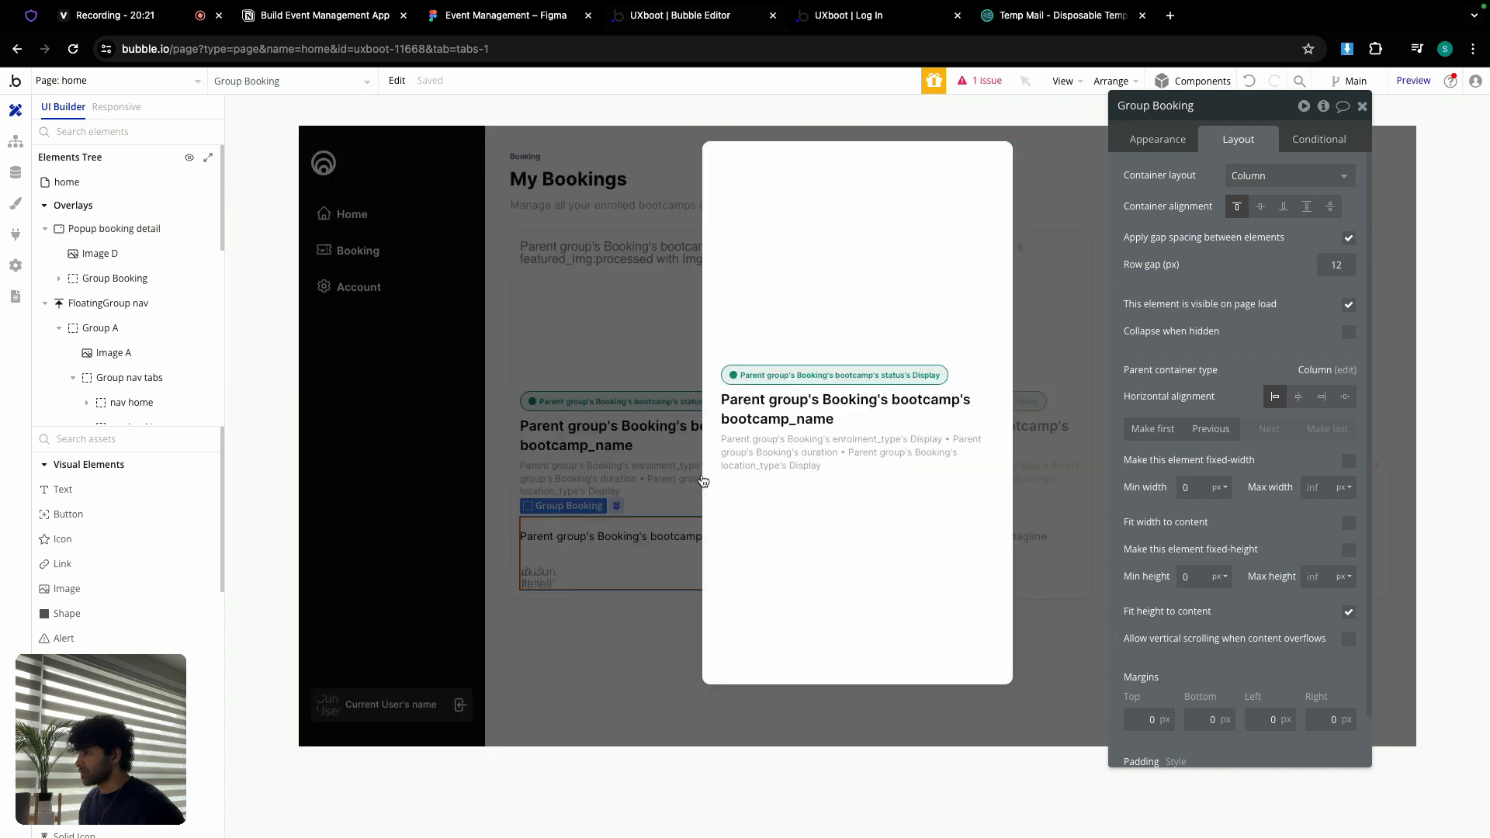
pyautogui.rightClick(758, 522)
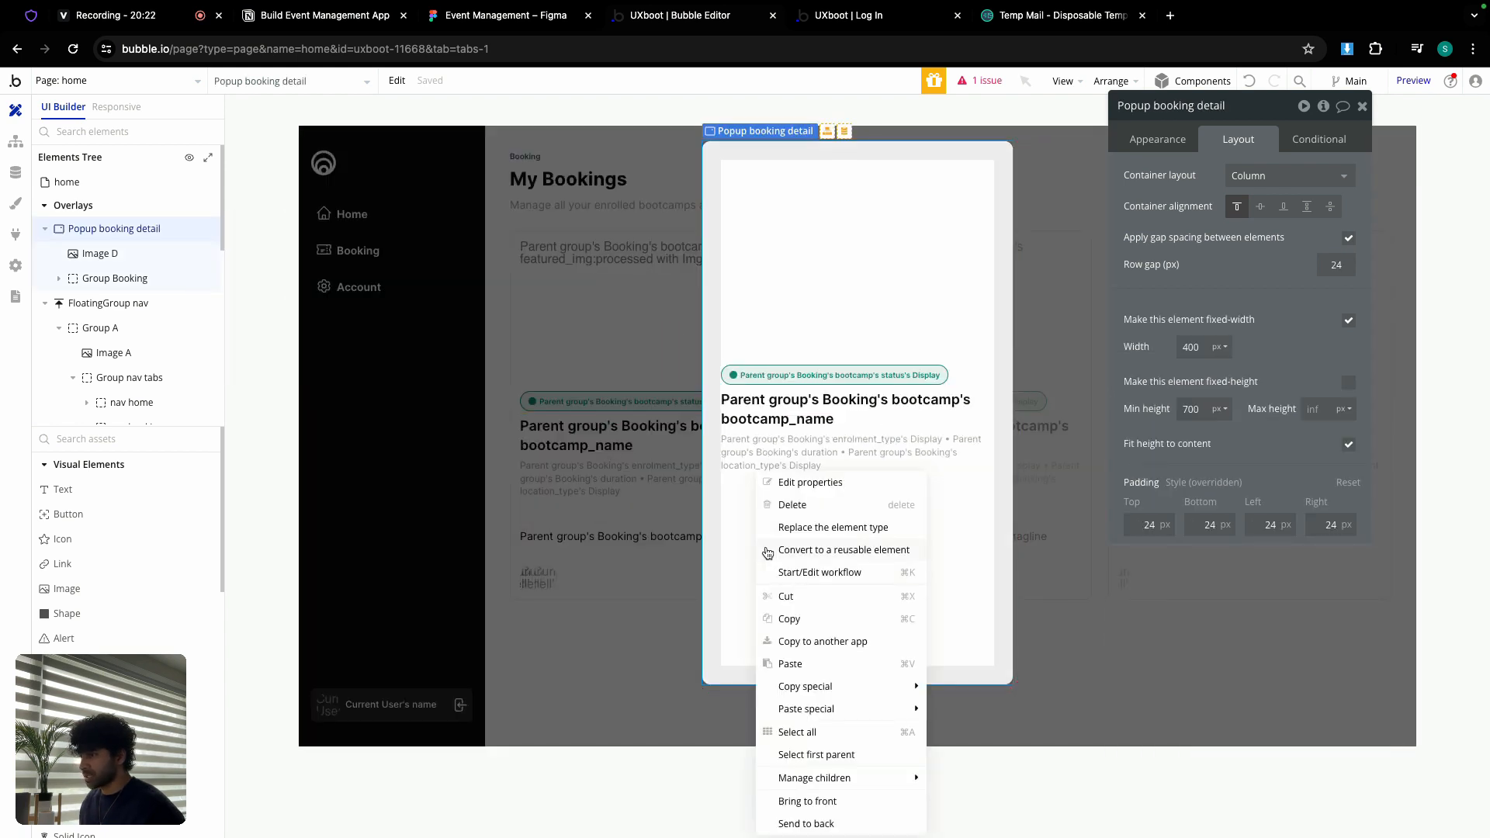
pyautogui.click(818, 665)
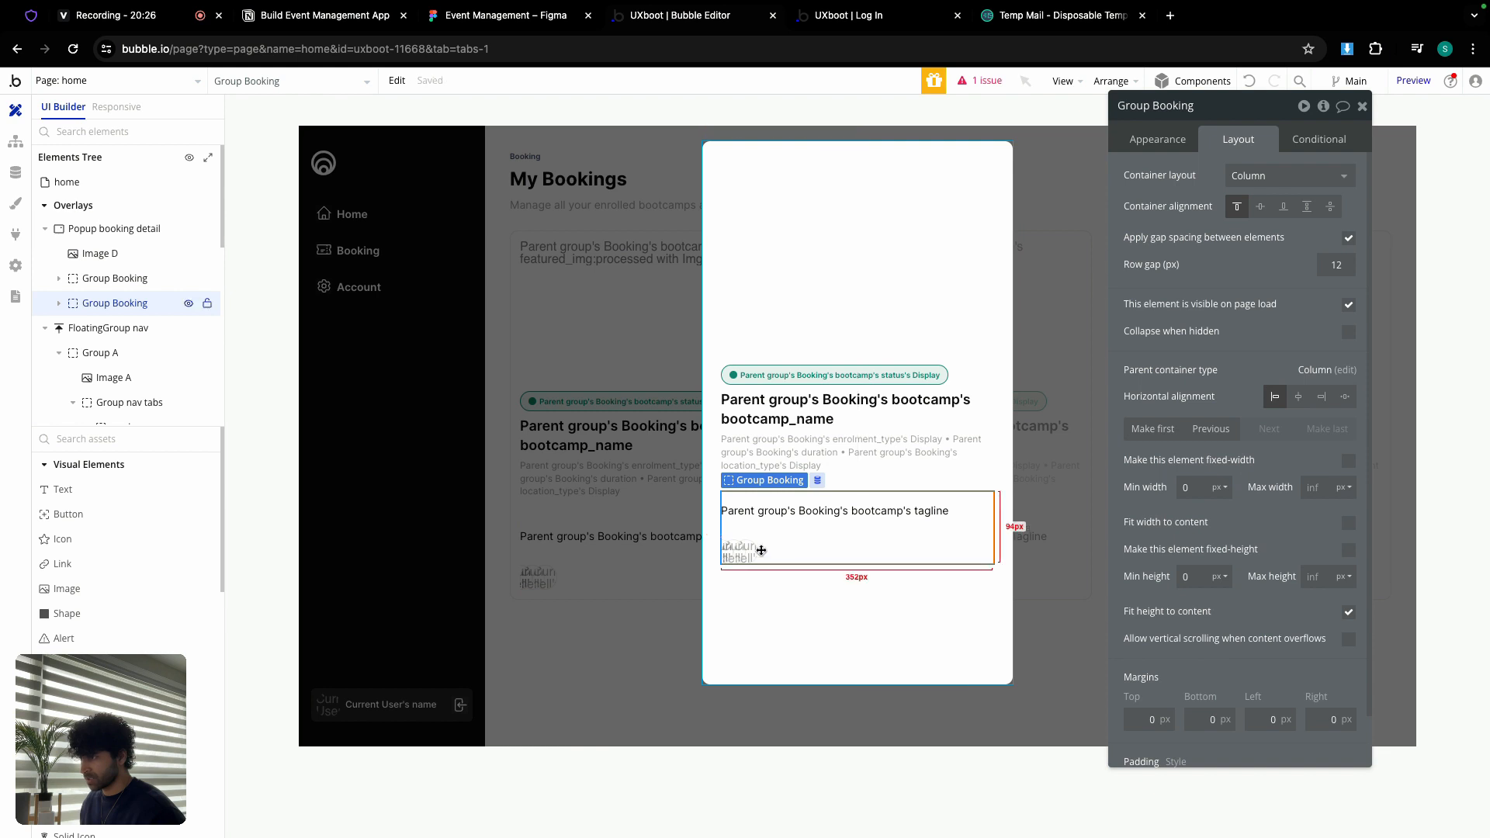
pyautogui.click(775, 511)
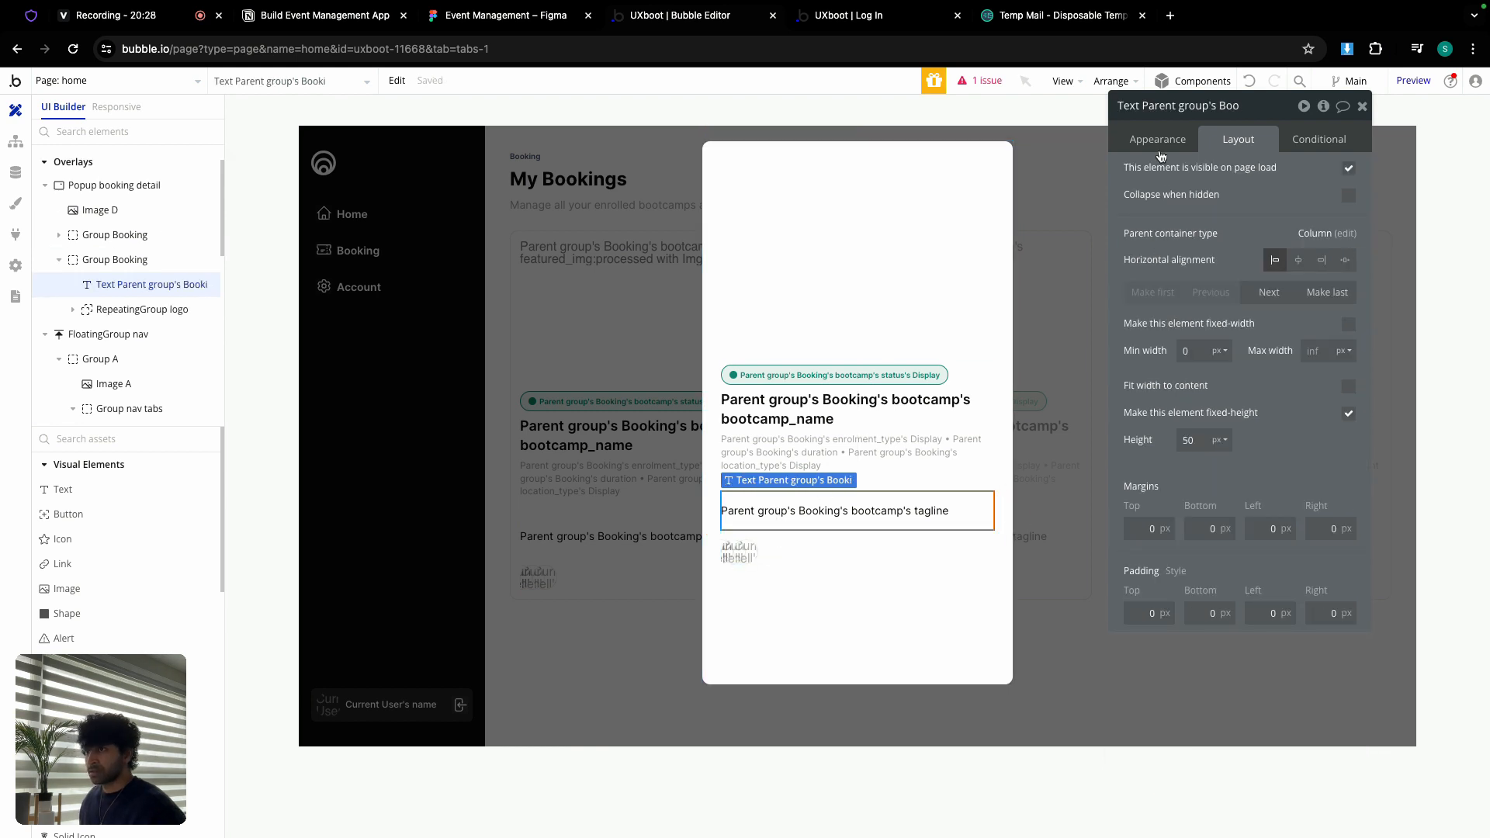
pyautogui.click(1159, 139)
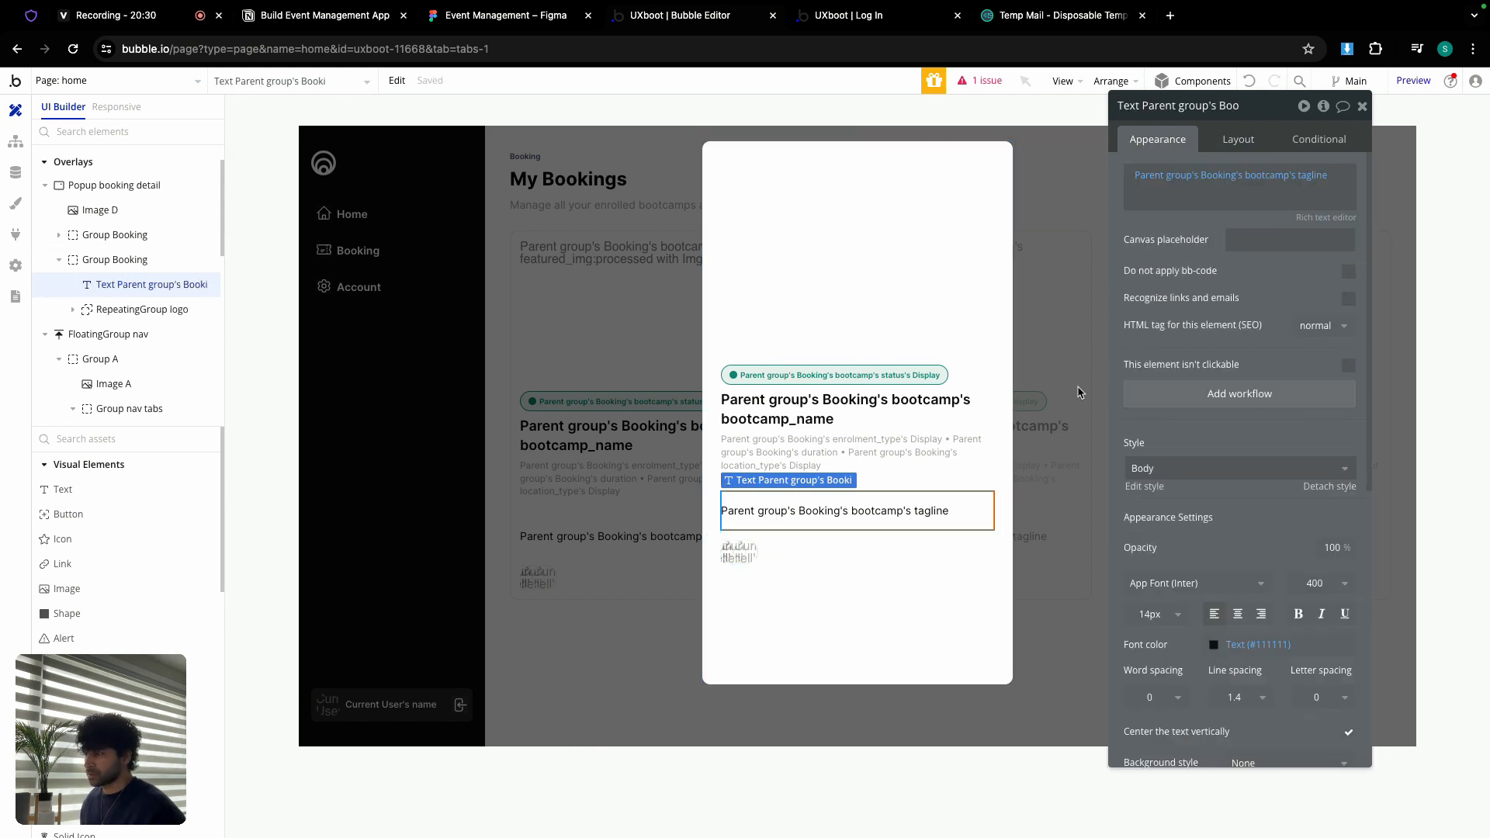
# Step: Add a text below the tagline with min width and height 0, starting 'Location: Europe'
pyautogui.moveTo(93, 498); pyautogui.dragTo(787, 547)
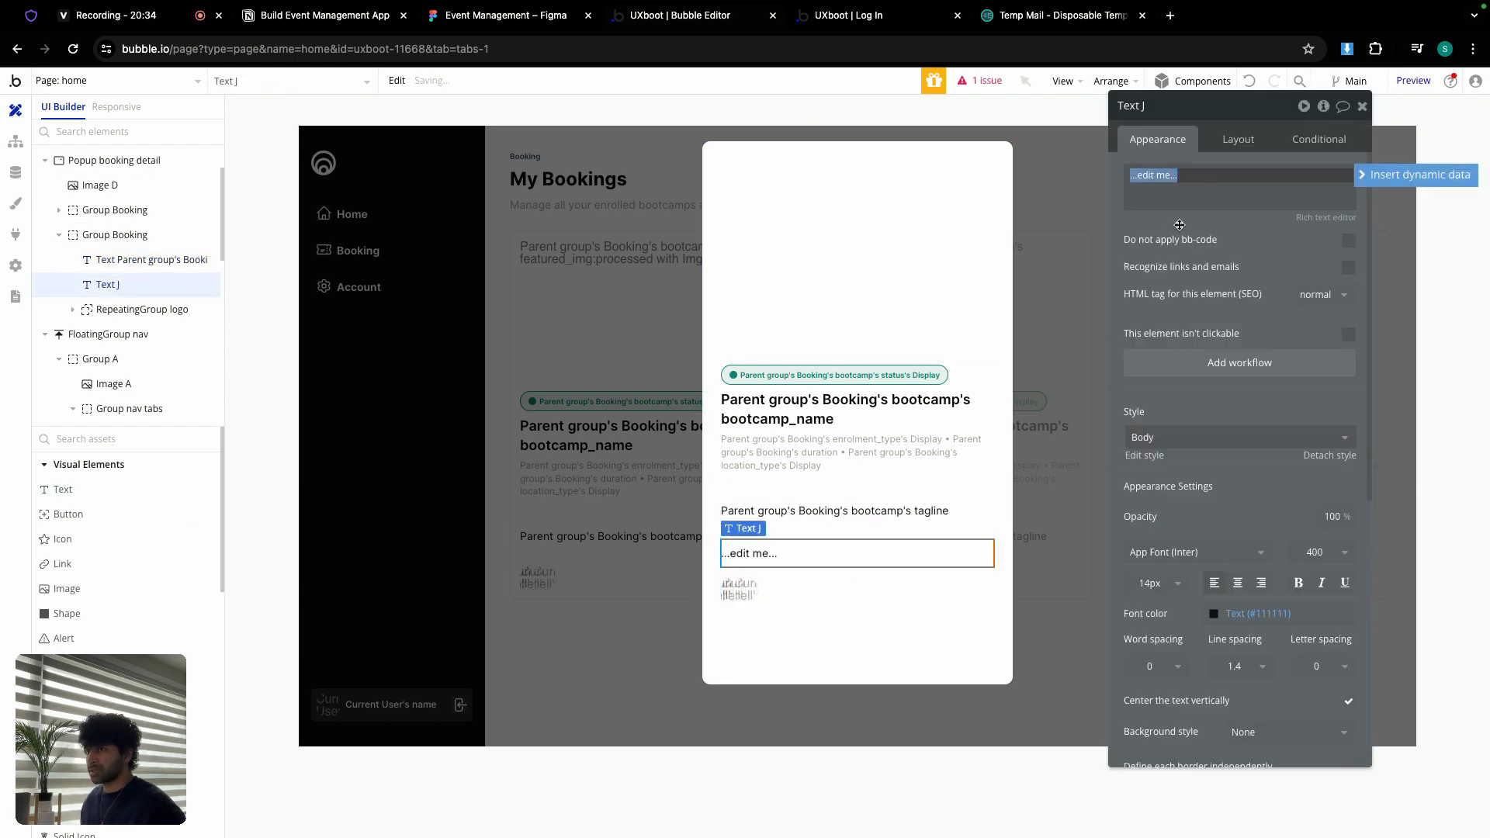
pyautogui.click(1233, 141)
pyautogui.doubleClick(1198, 350)
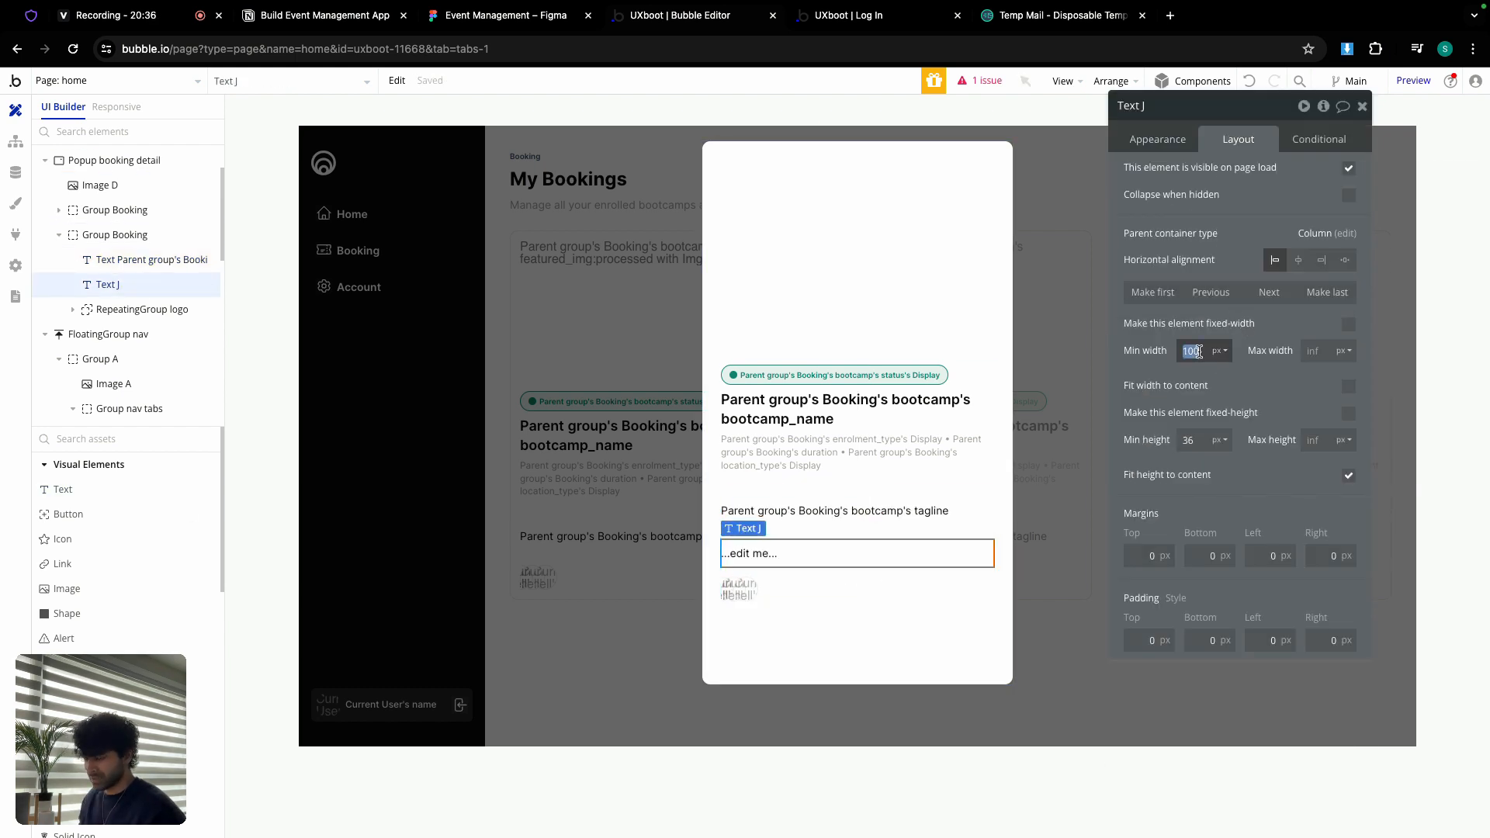
pyautogui.write('0')
pyautogui.doubleClick(1196, 439)
pyautogui.write('0')
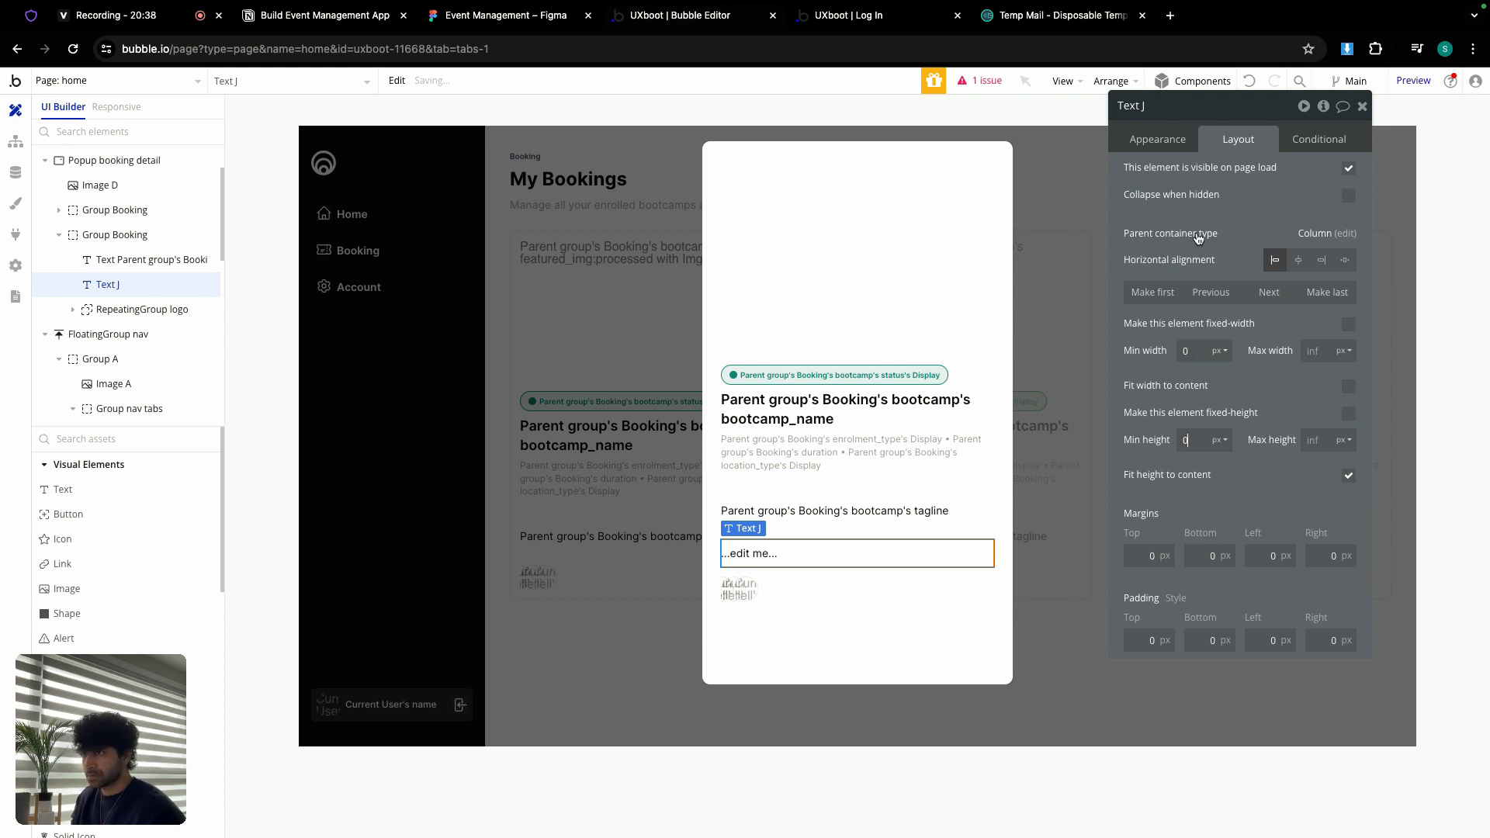
pyautogui.click(1157, 139)
pyautogui.write('Location: Europe')
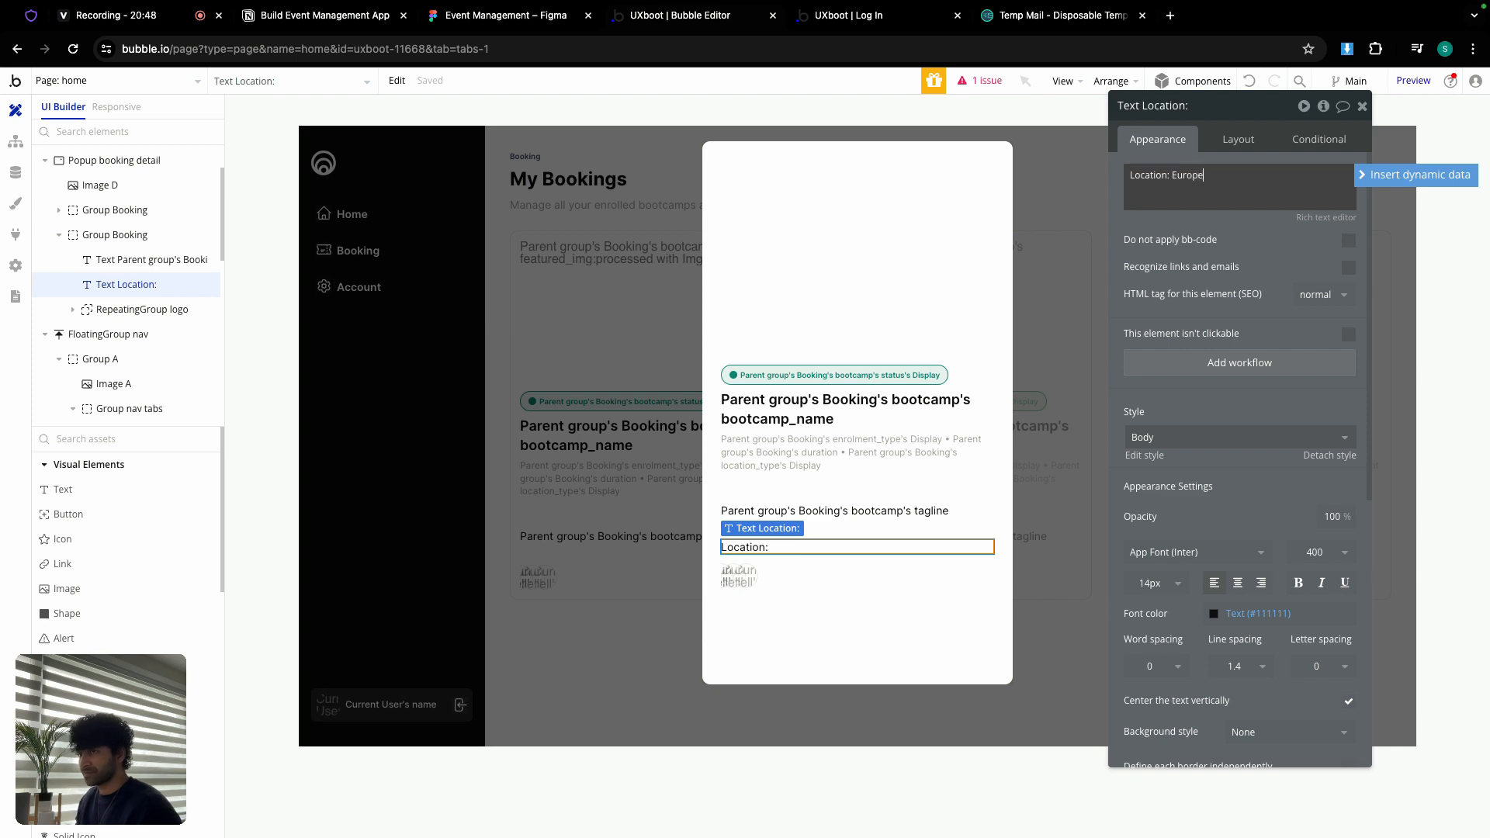
# Step: Make the word 'Location' bold in the Rich text editor
pyautogui.click(1326, 217)
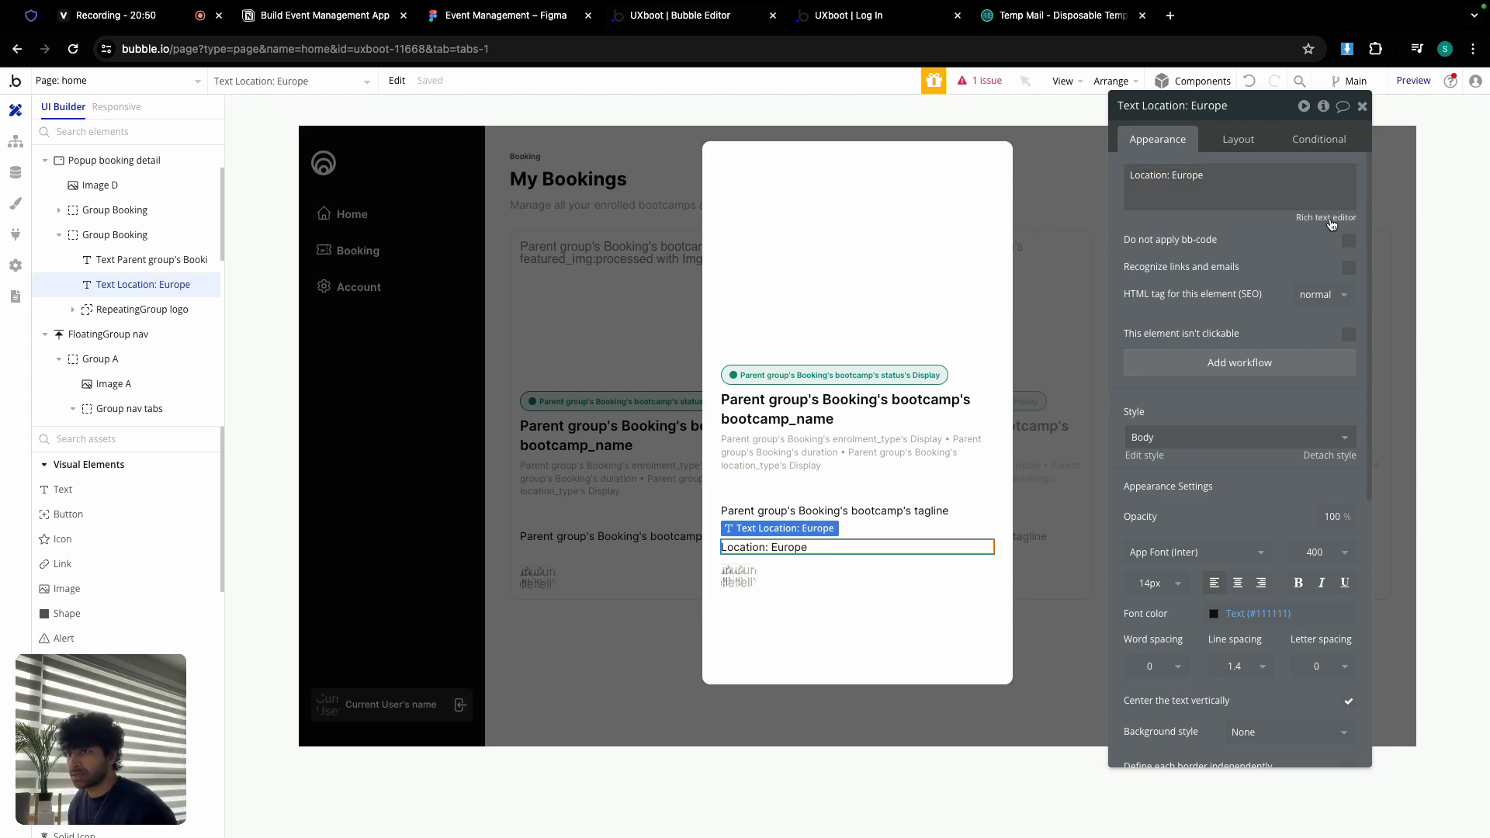
pyautogui.doubleClick(505, 208)
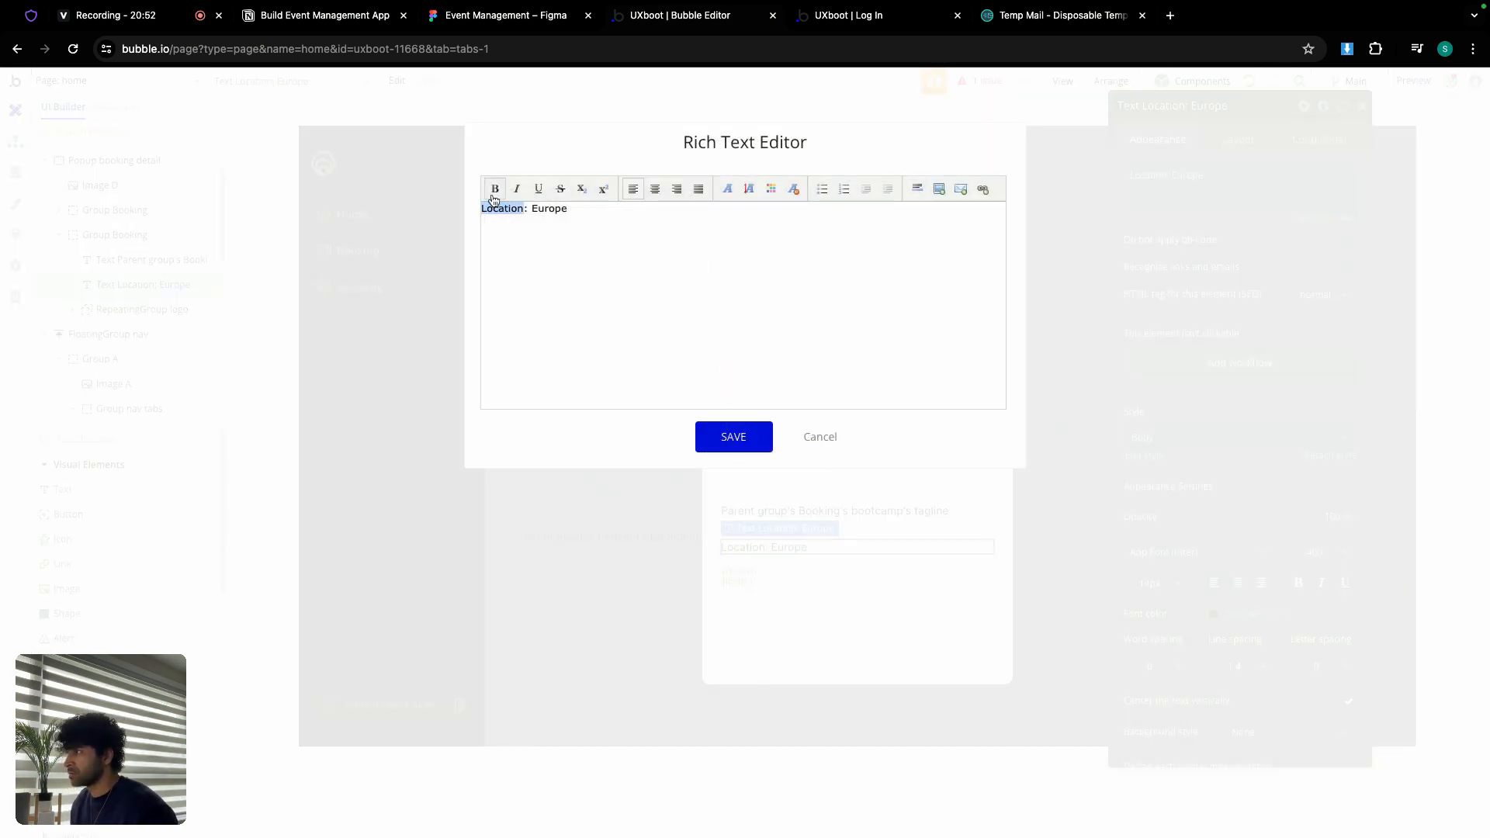
pyautogui.click(494, 190)
pyautogui.click(751, 436)
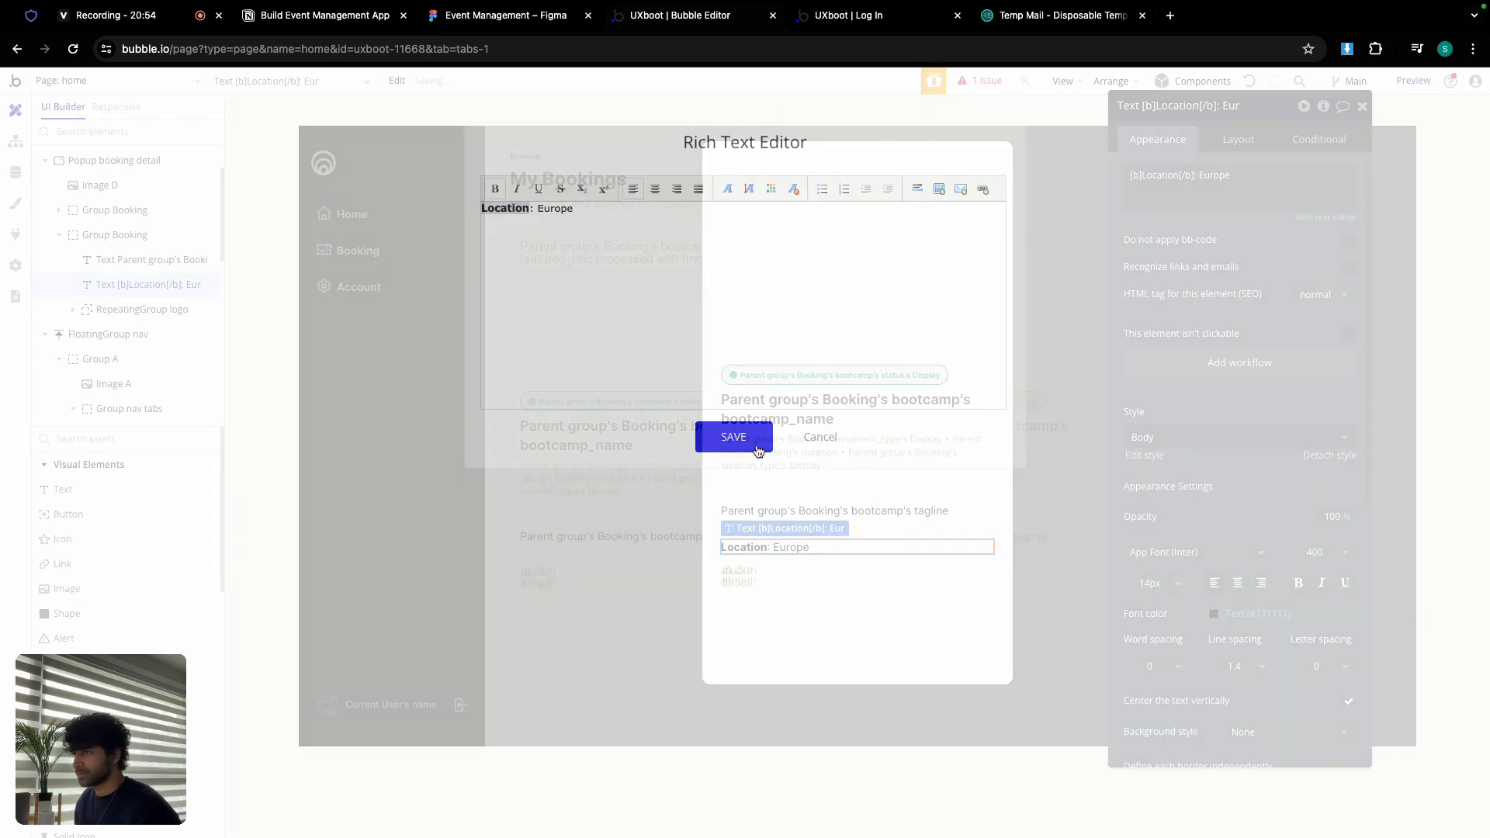
# Step: Replace 'Europe' with Parent group's Booking's bootcamp's location and delete RepeatingGroup logo
pyautogui.tripleClick(1224, 177)
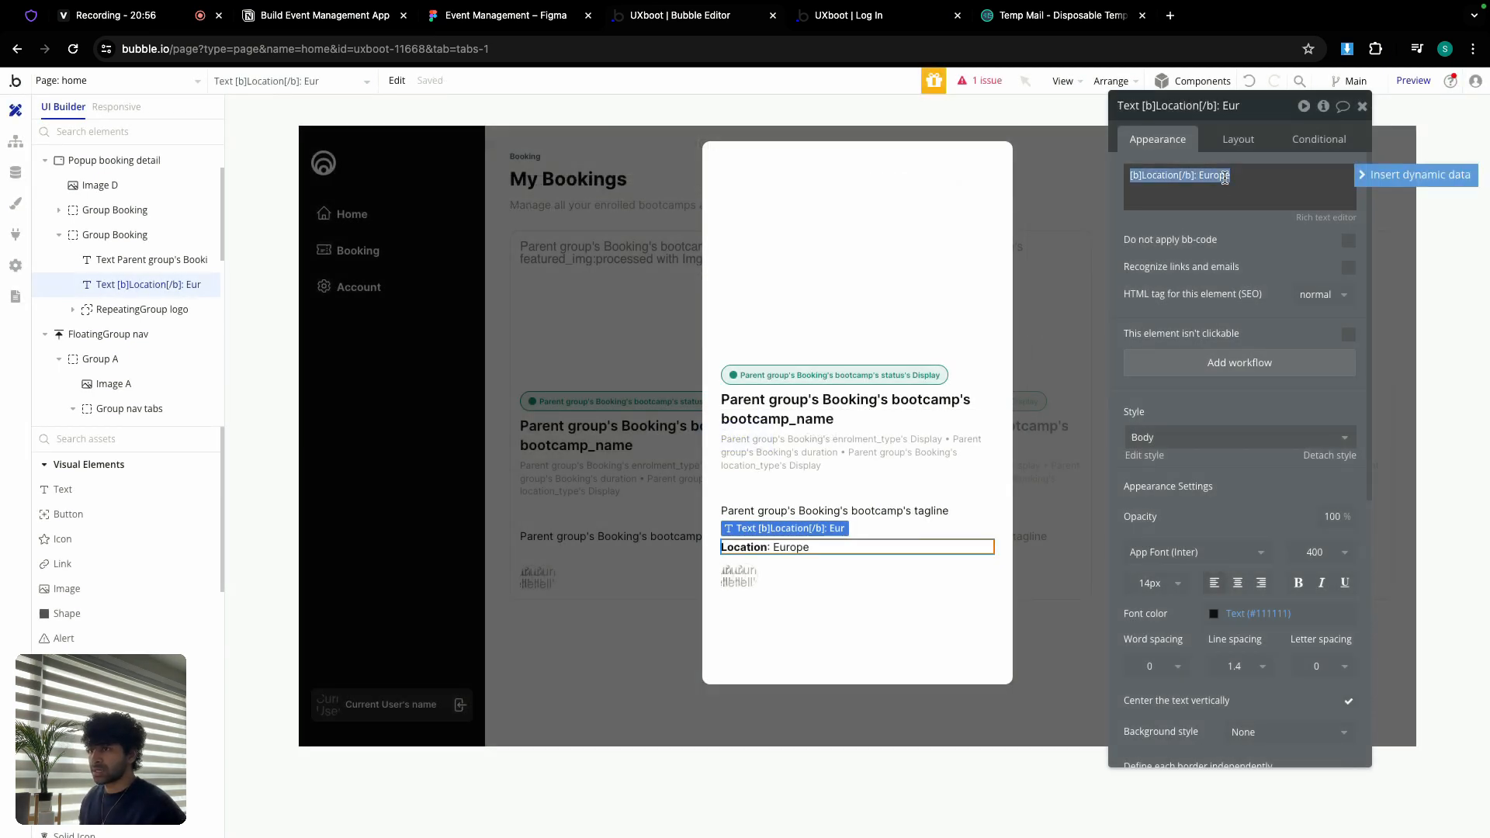
pyautogui.doubleClick(1213, 177)
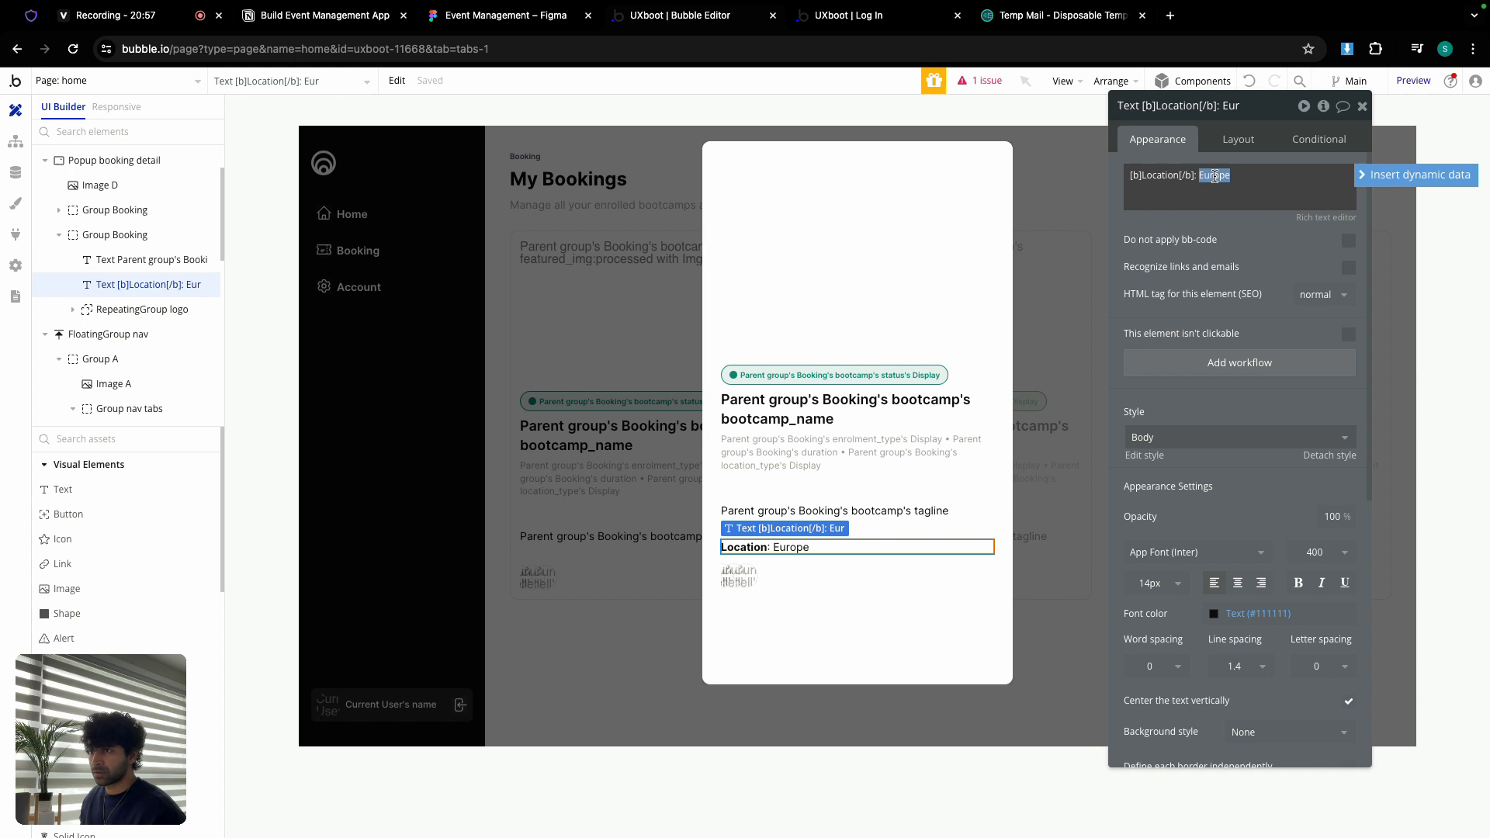
pyautogui.click(1414, 175)
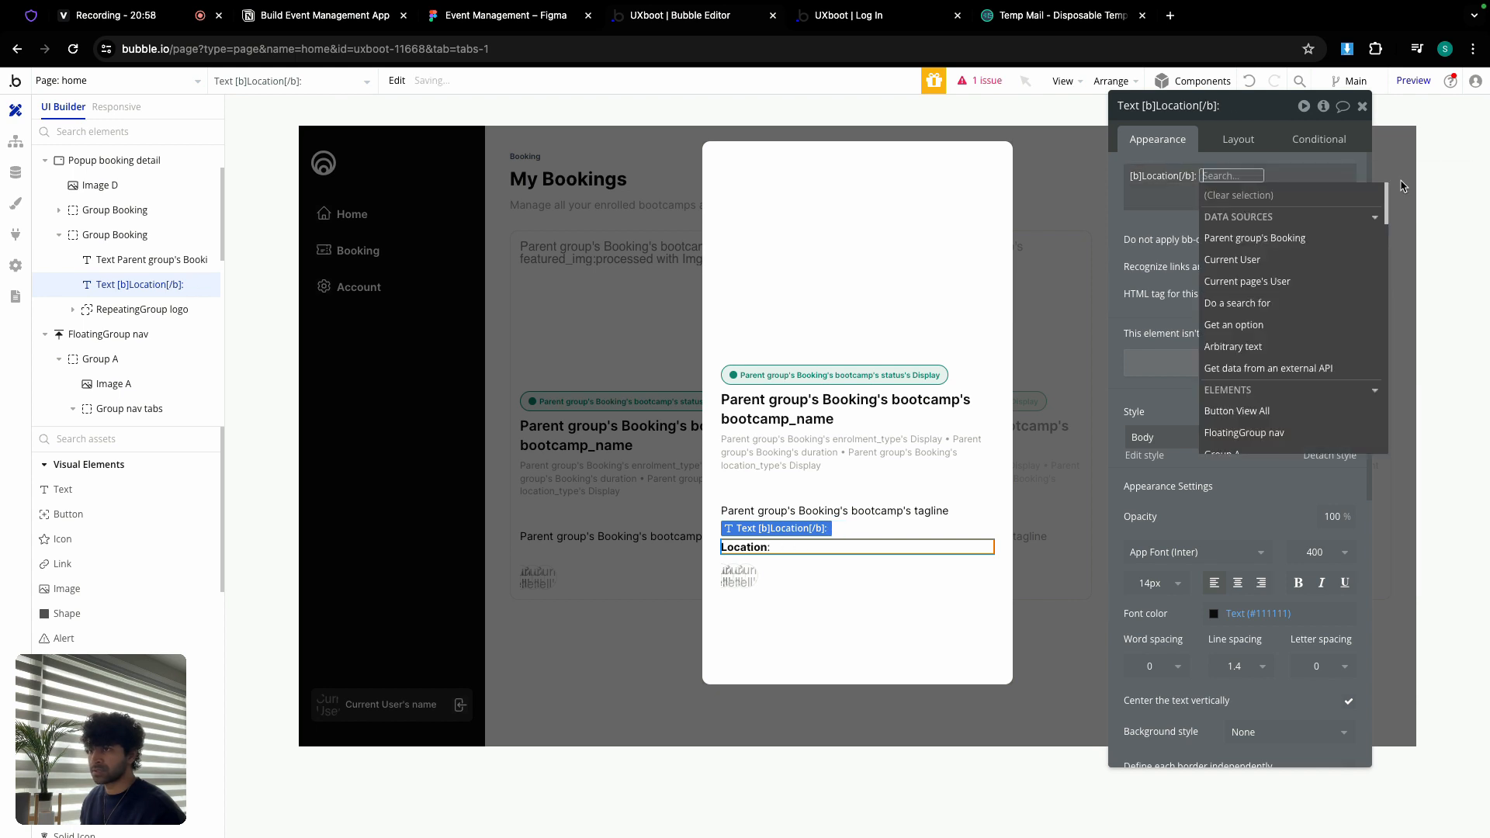
pyautogui.click(1310, 241)
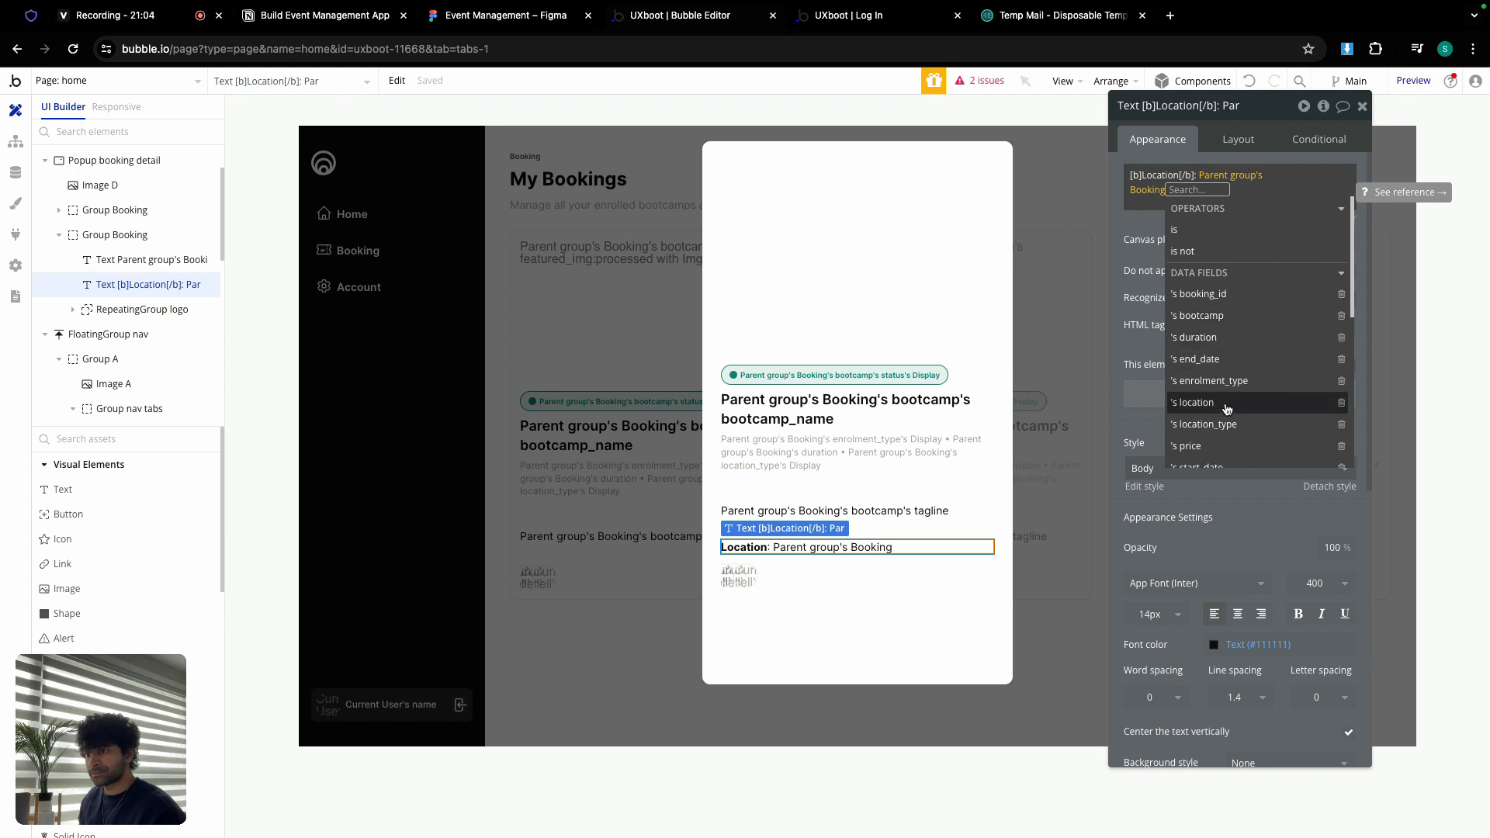
pyautogui.click(1219, 317)
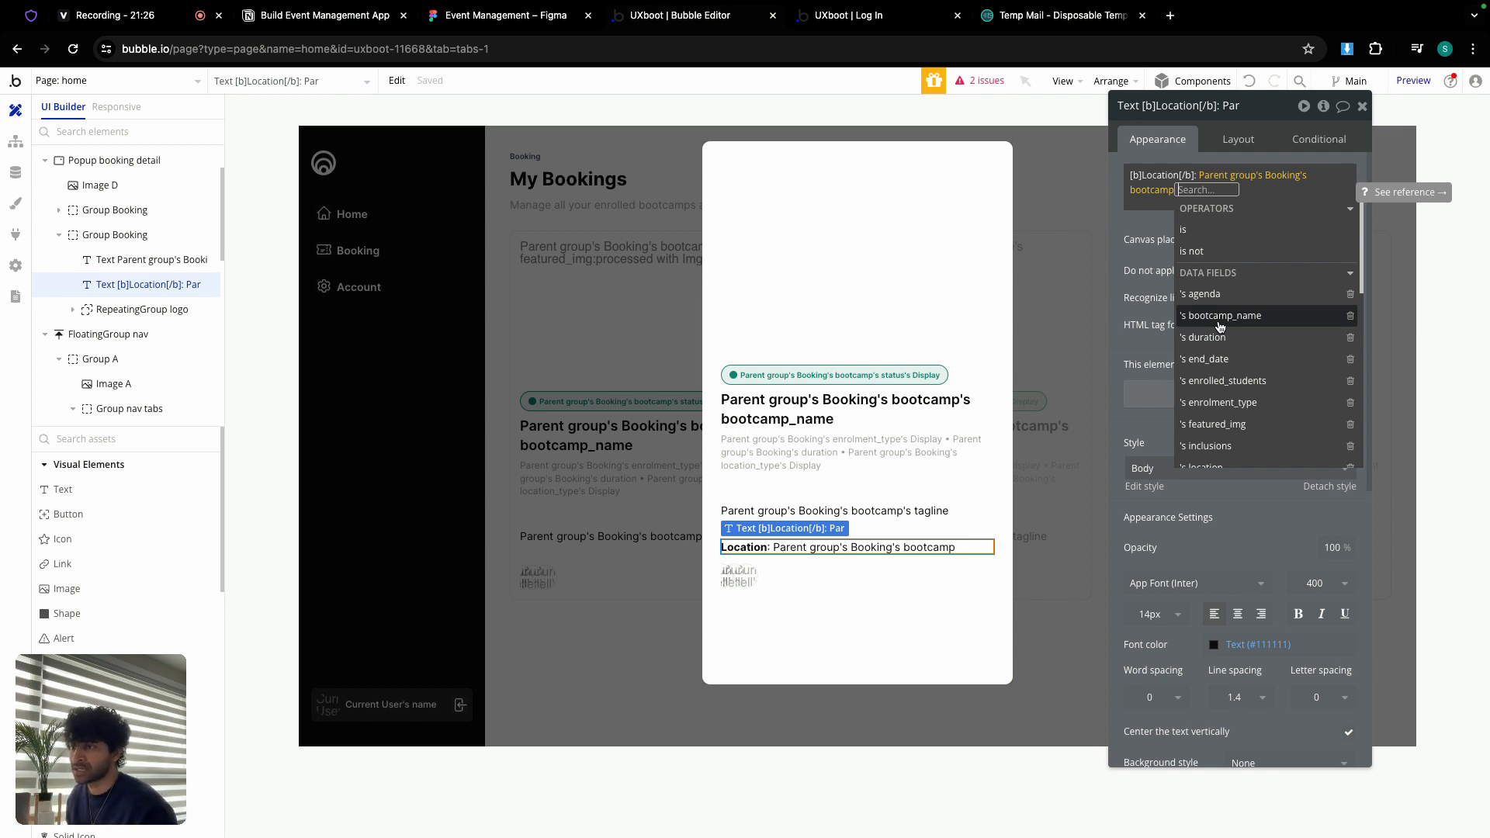
pyautogui.scroll(-2, 1221, 365)
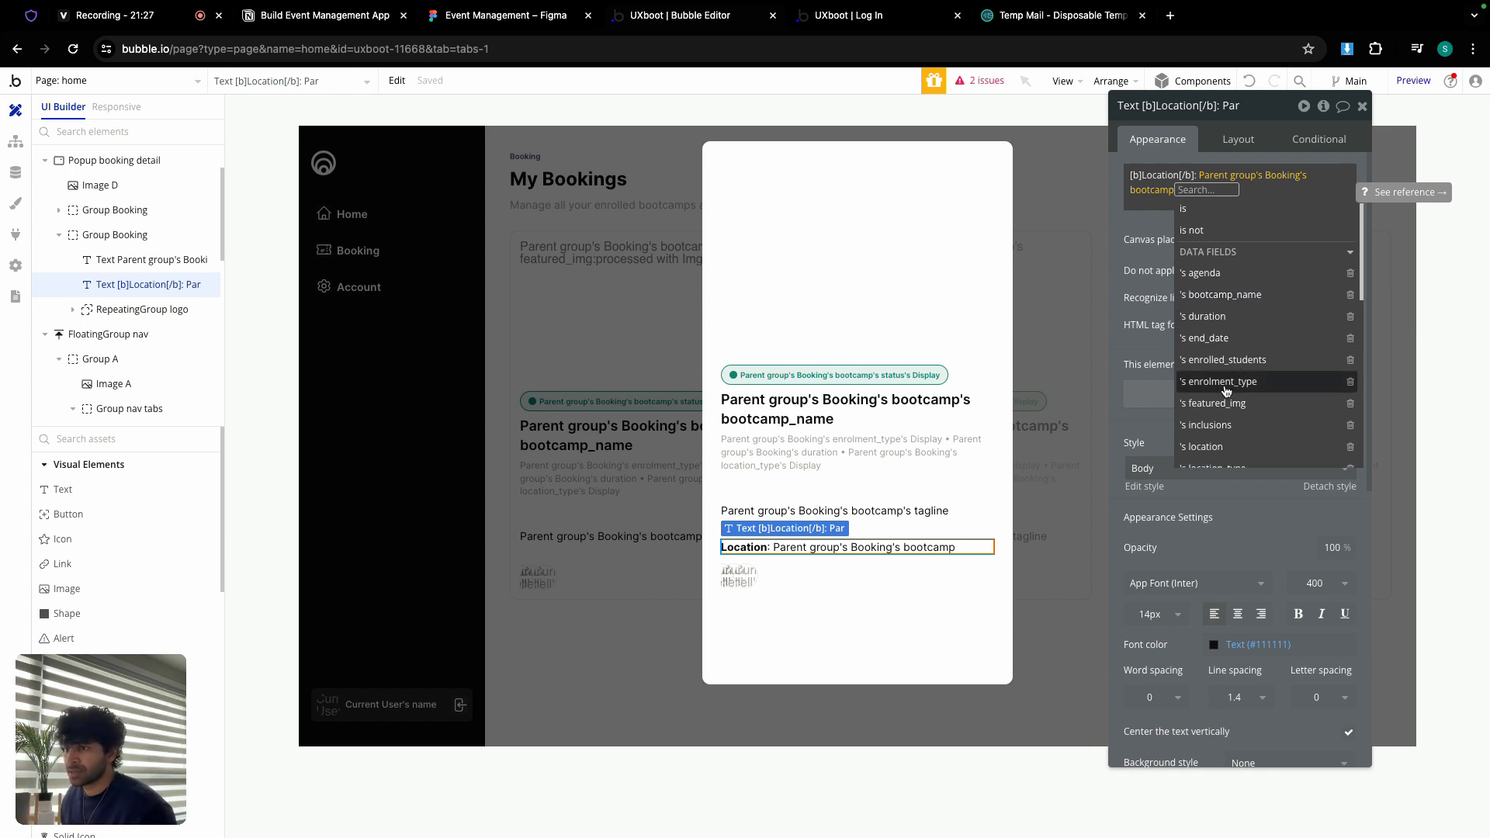
pyautogui.click(1201, 443)
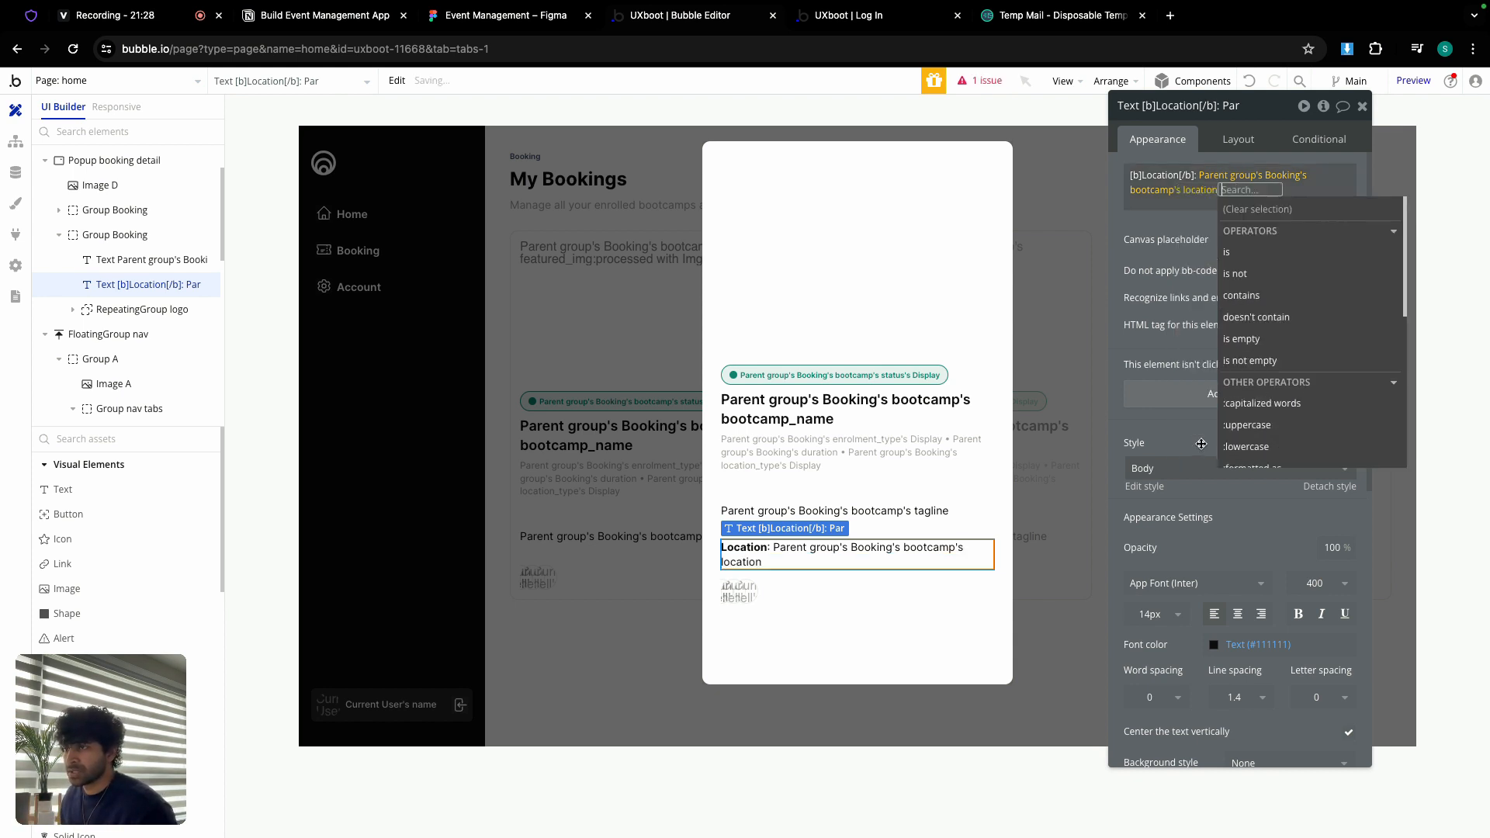
pyautogui.click(1129, 220)
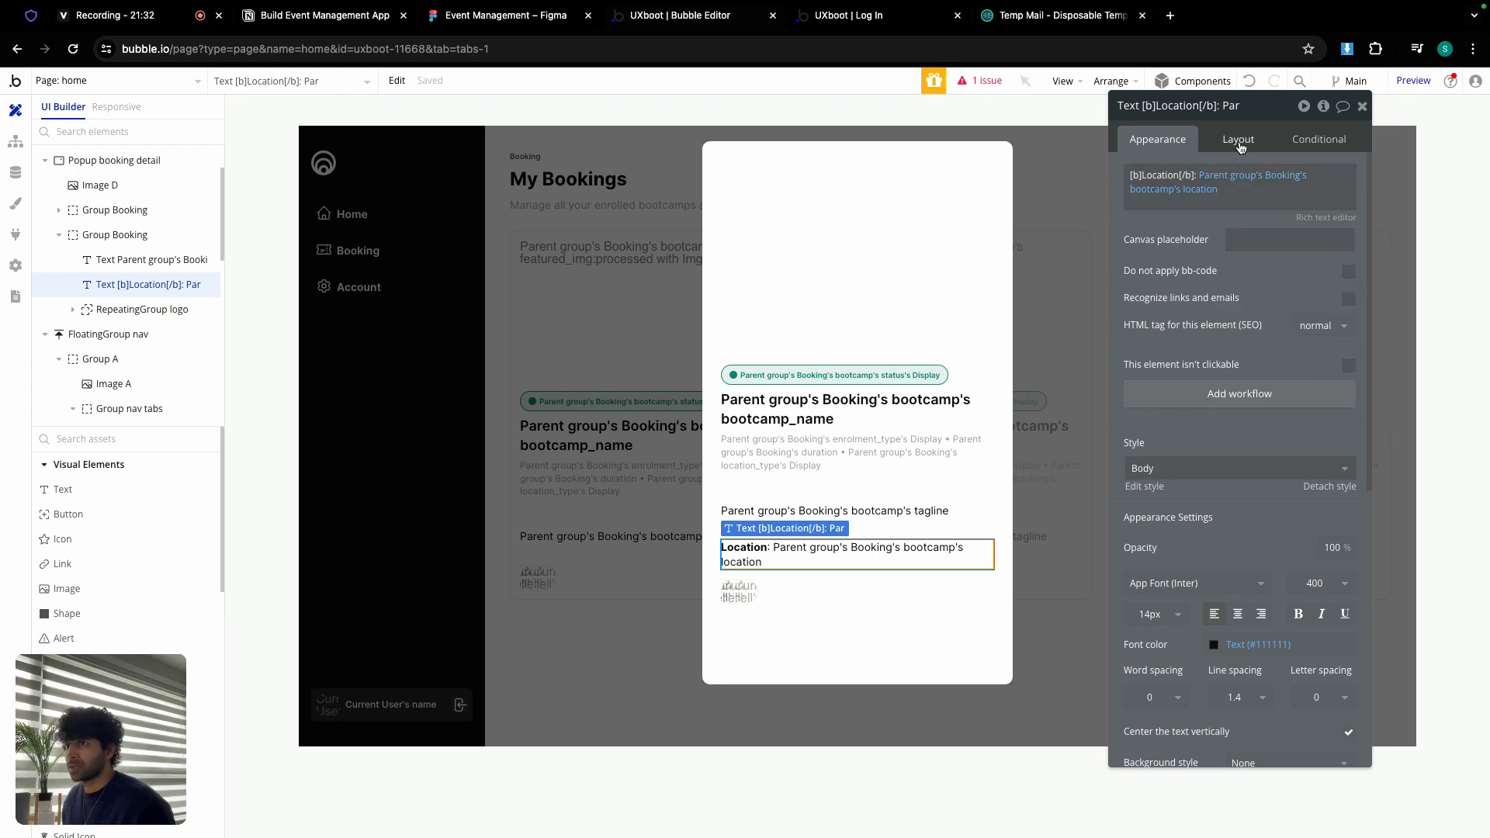
pyautogui.click(751, 588)
pyautogui.press('Delete')
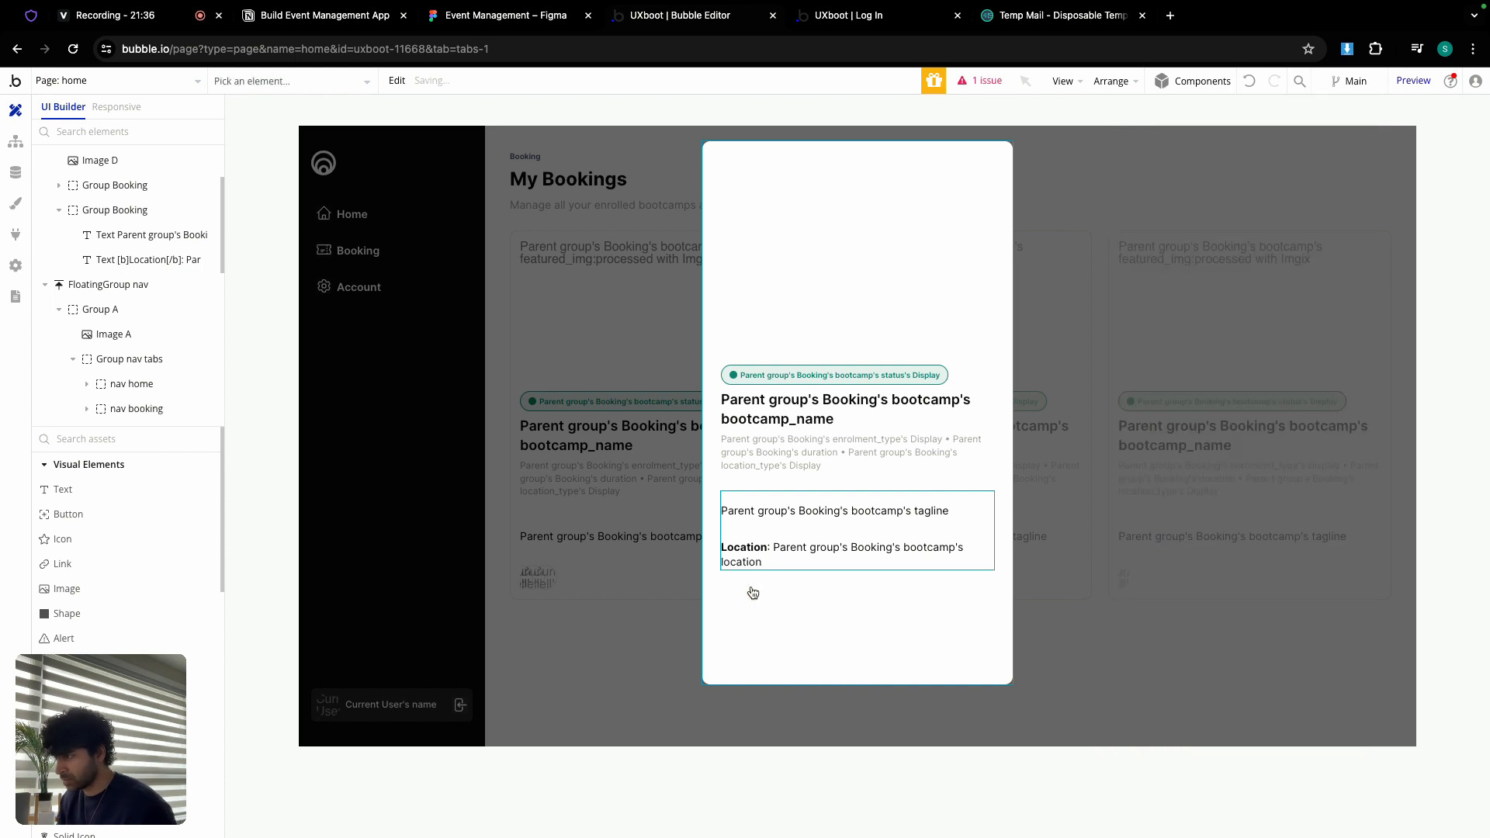
# Step: Add a 'View Agenda' button below the location line with the Ghost Button style
pyautogui.click(792, 541)
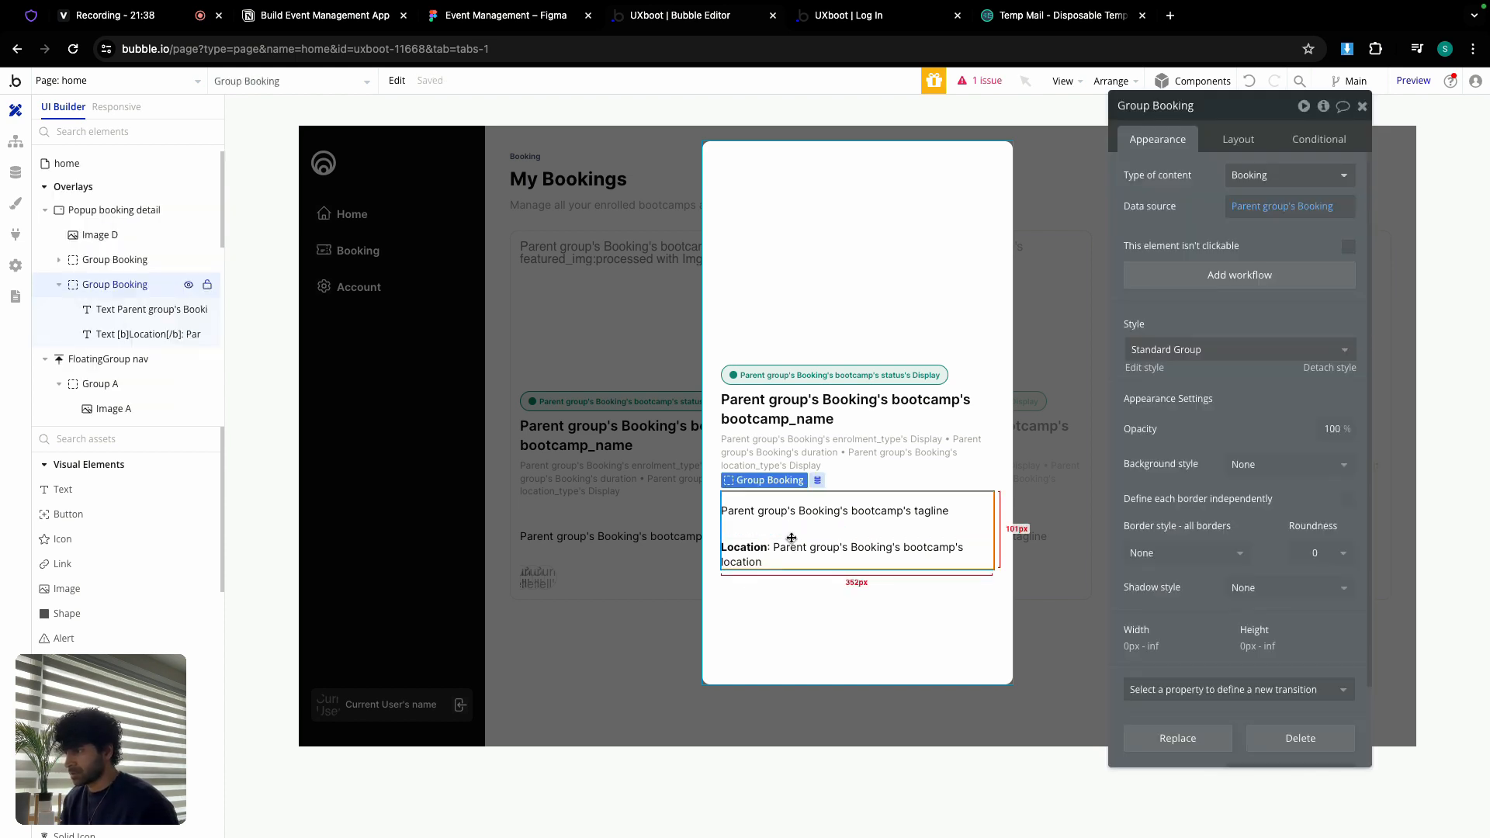
pyautogui.click(1239, 141)
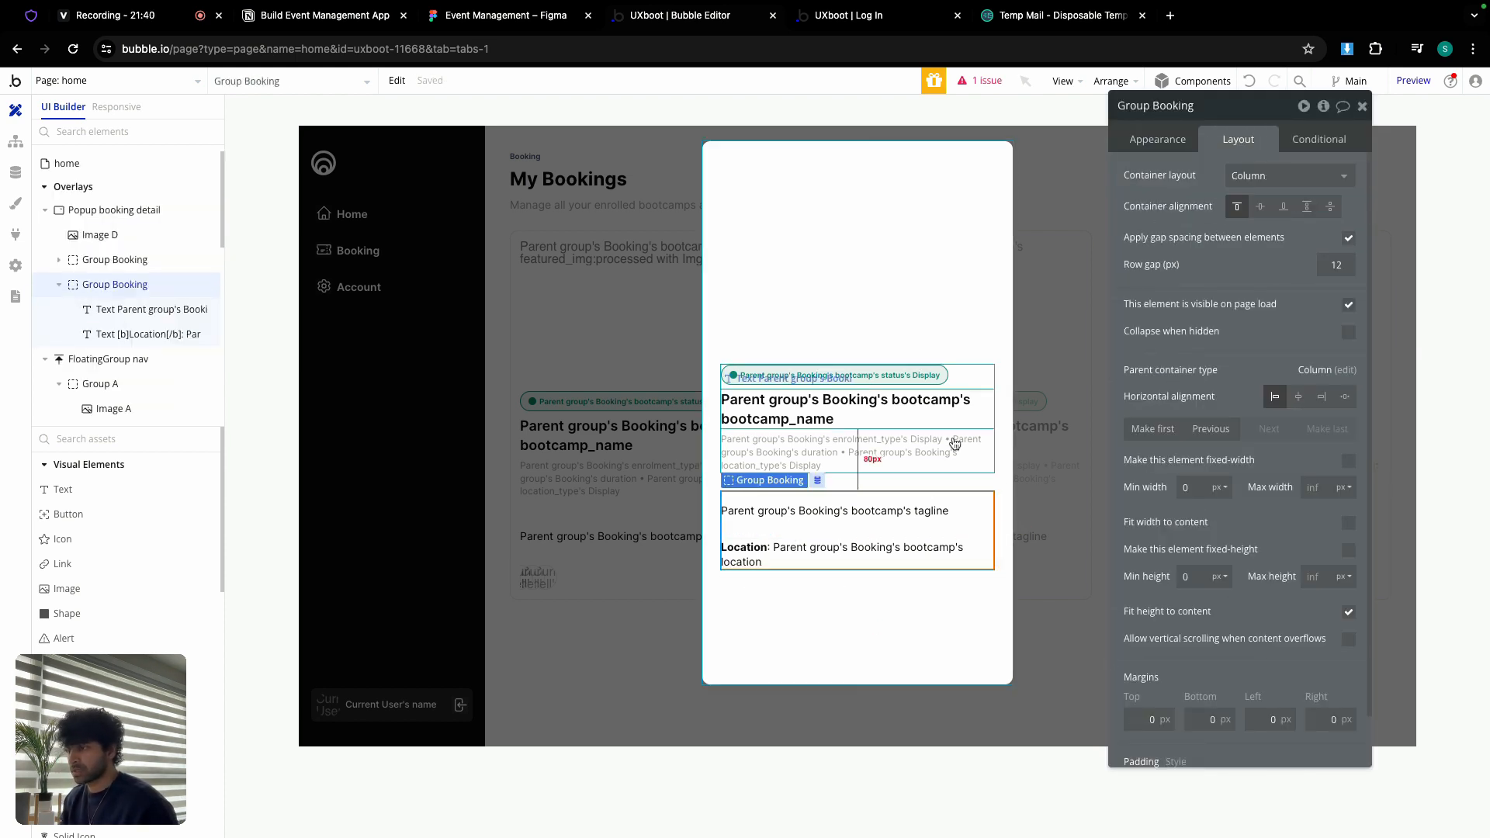
pyautogui.click(772, 578)
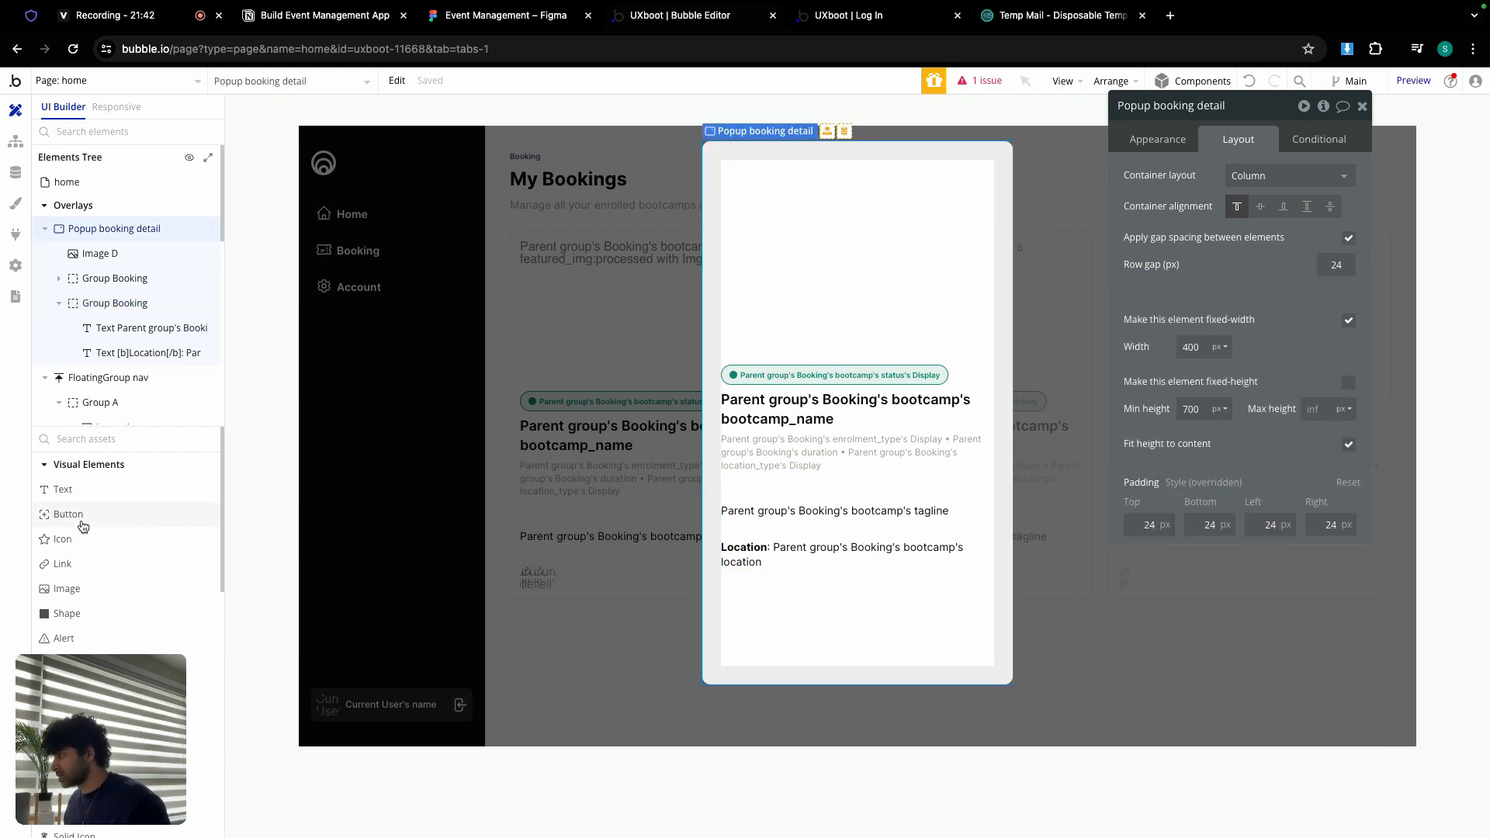
pyautogui.moveTo(69, 514); pyautogui.dragTo(737, 625)
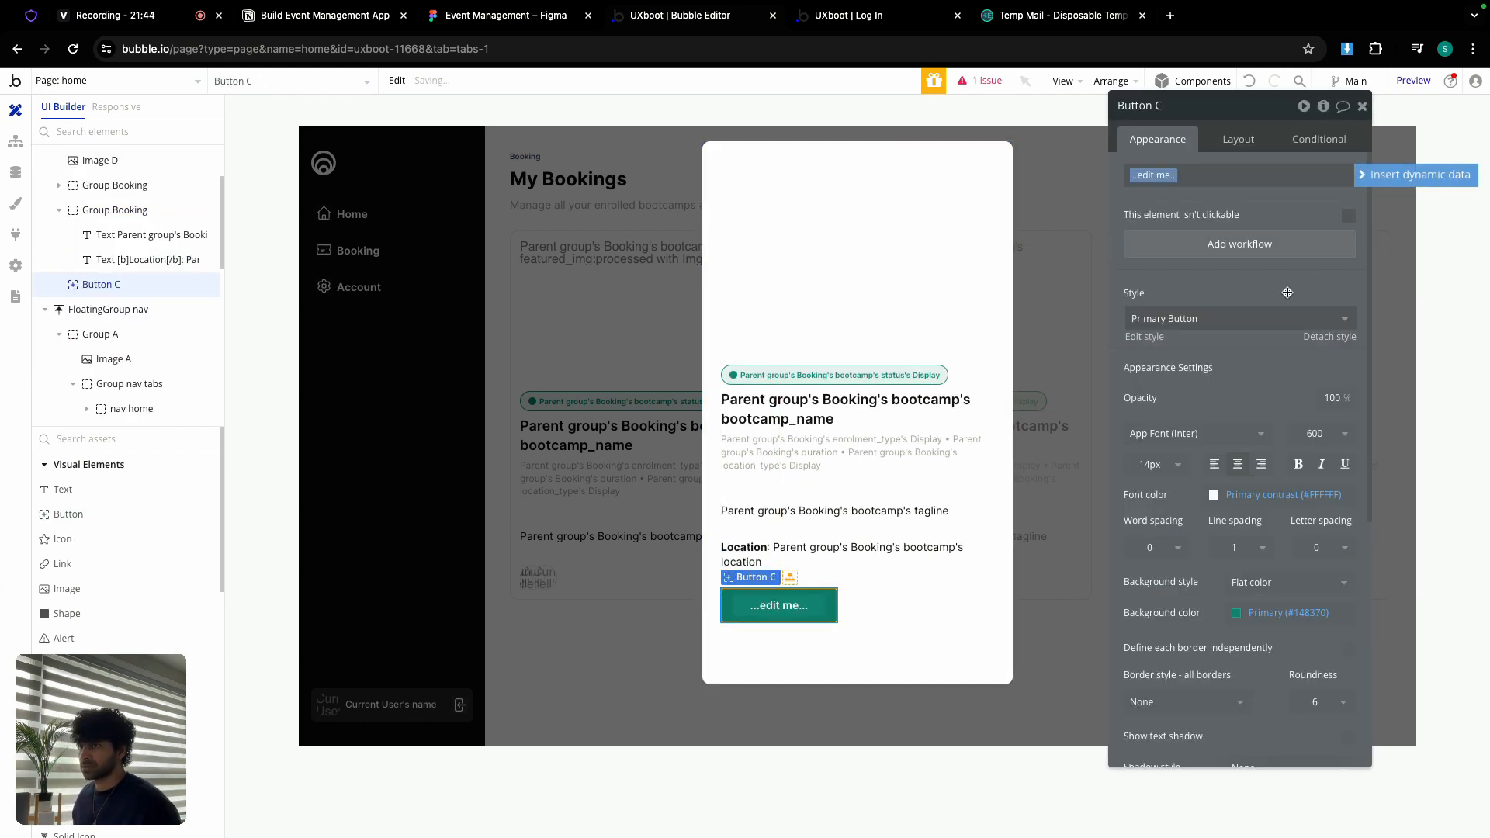
pyautogui.write('View Agenda')
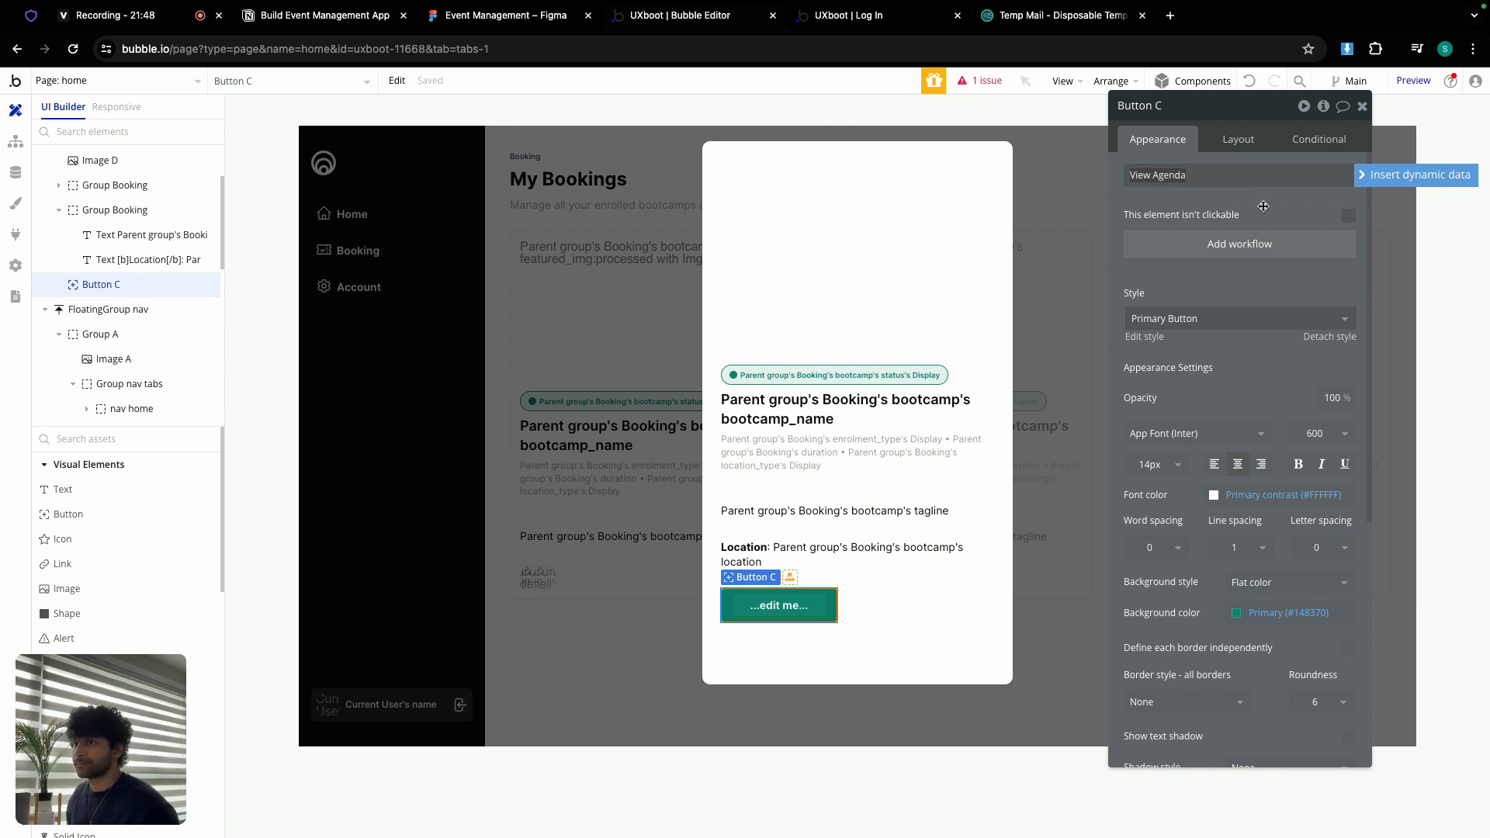
pyautogui.click(1231, 318)
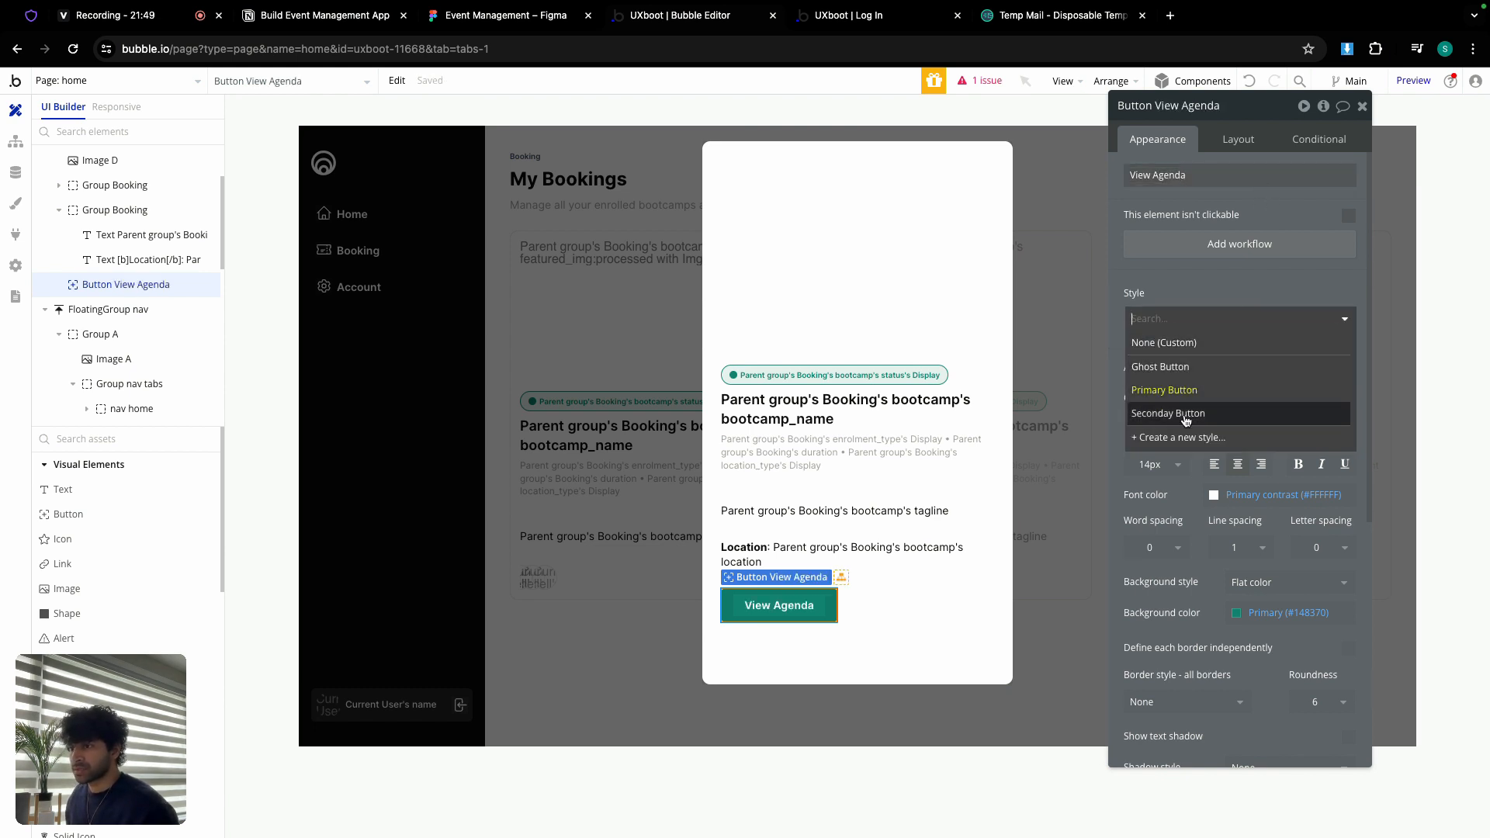
pyautogui.click(1189, 368)
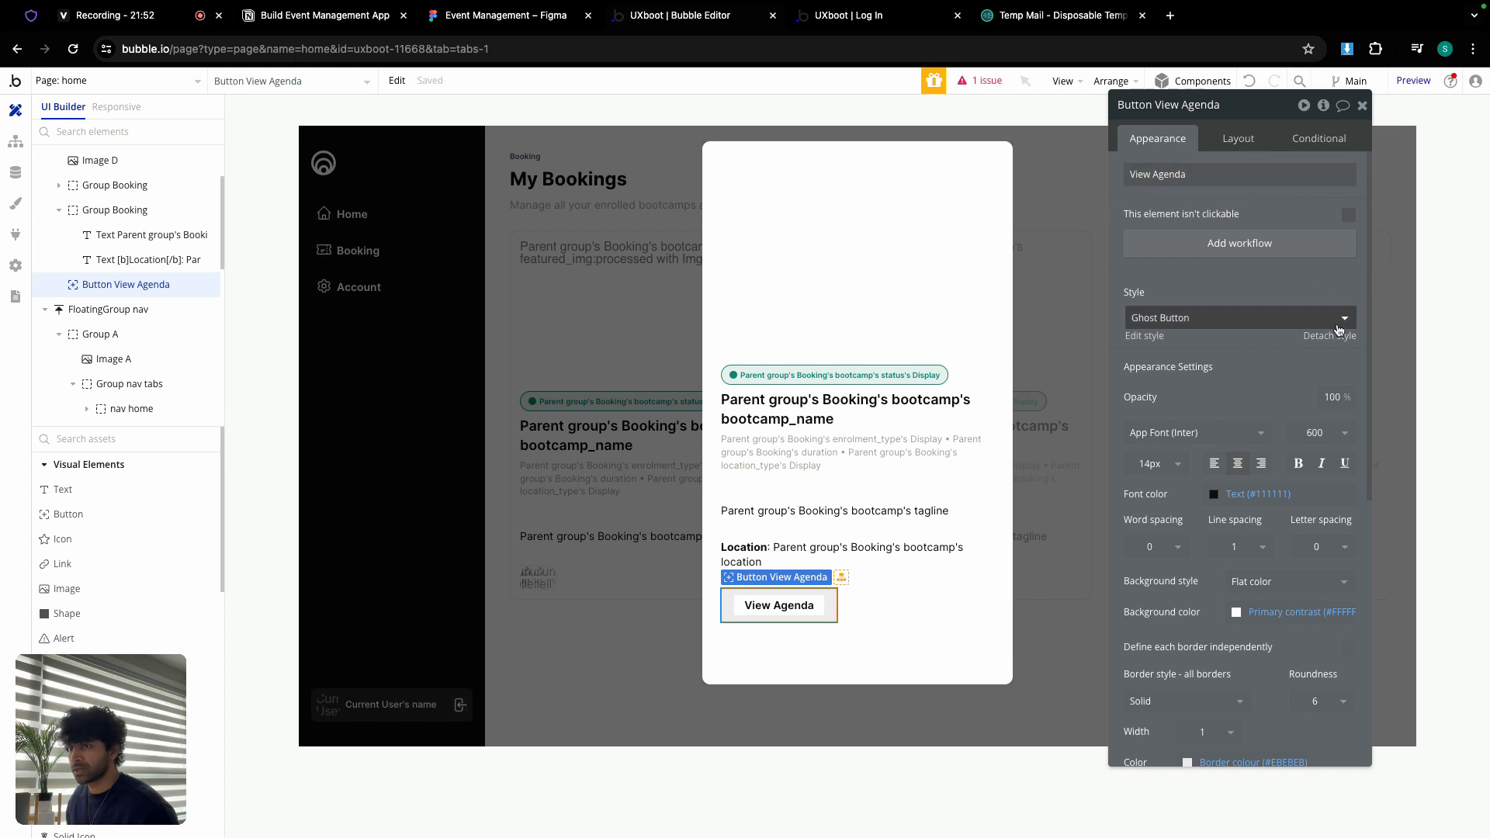
# Step: Make the button full width with min width 0 and min height 40, then duplicate it
pyautogui.click(1241, 141)
pyautogui.click(1348, 324)
pyautogui.click(1199, 351)
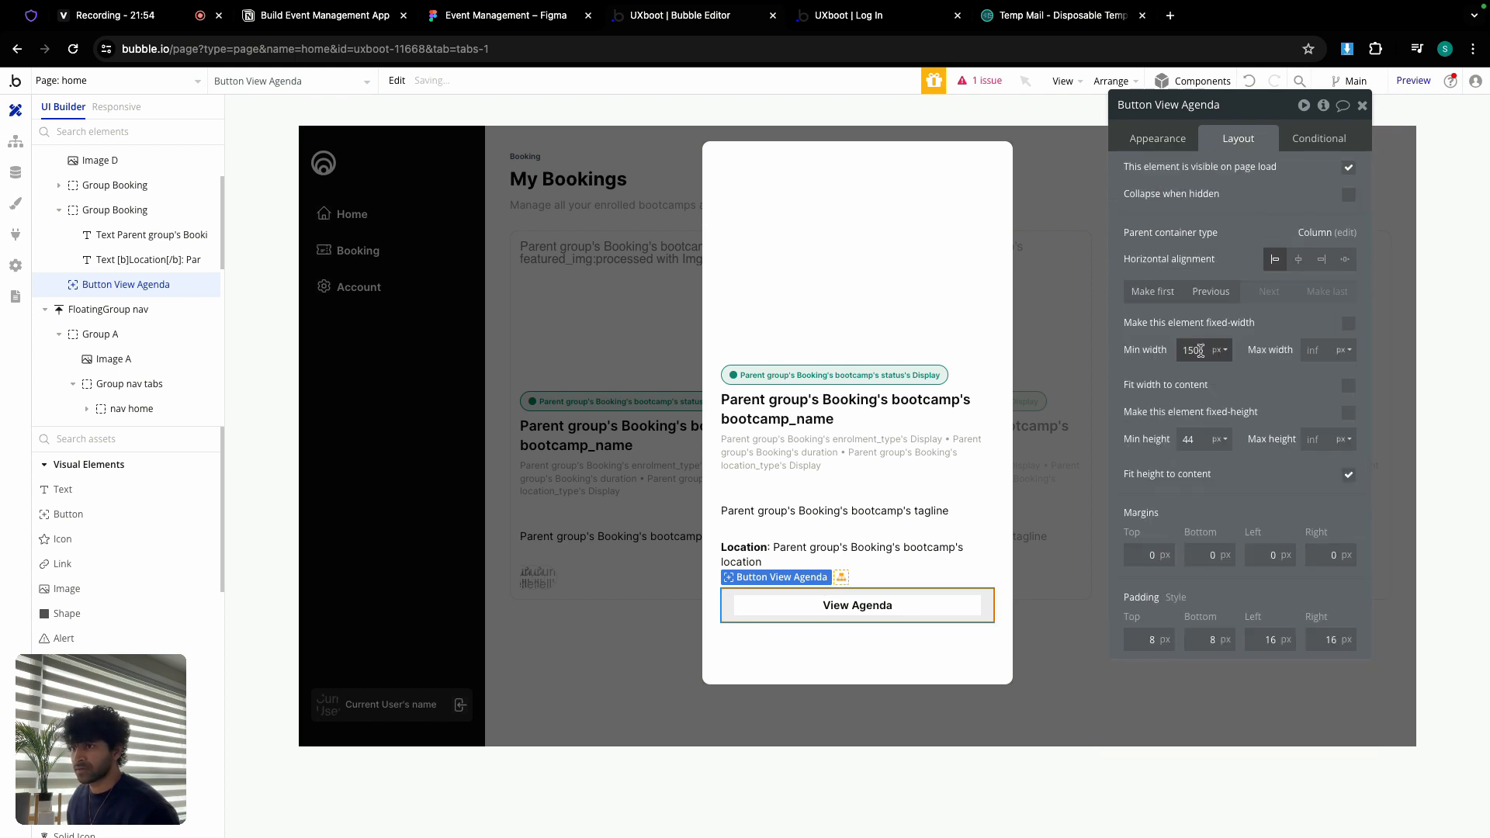
pyautogui.doubleClick(1199, 351)
pyautogui.write('0')
pyautogui.doubleClick(1197, 439)
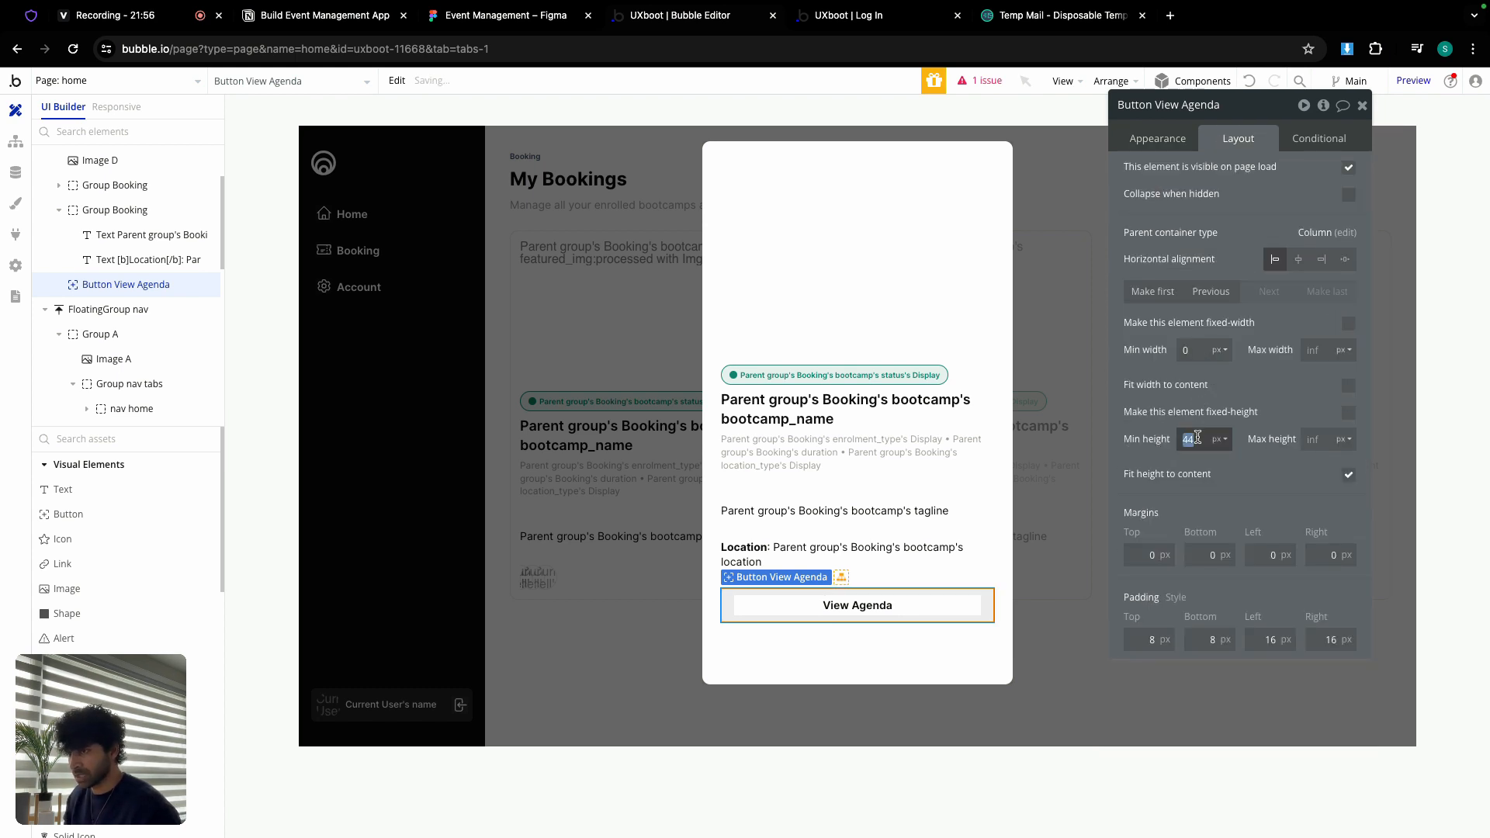
pyautogui.write('40')
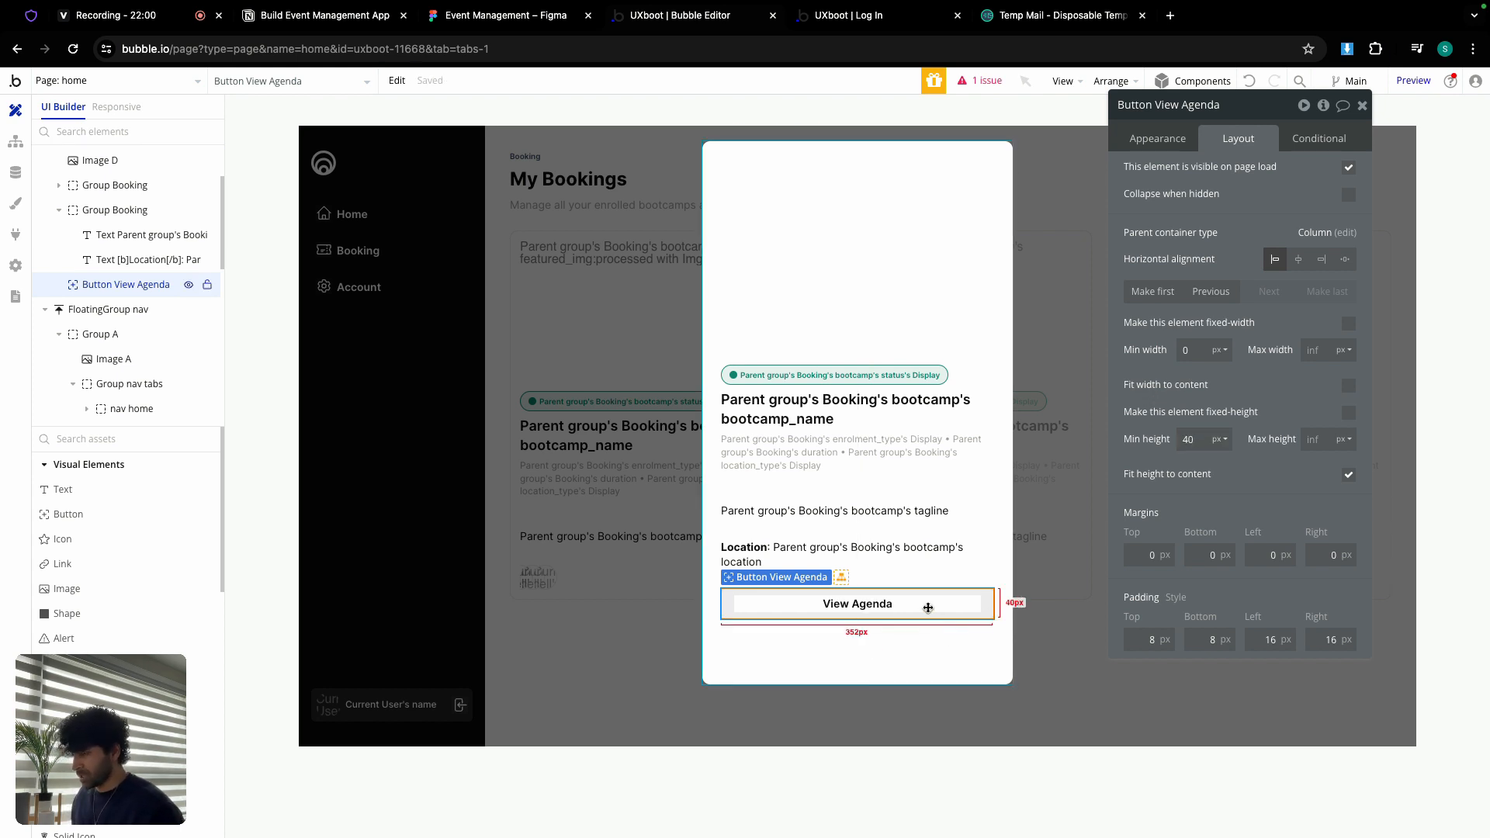
pyautogui.hotkey('ctrl', 'd')
# Step: Clear the copied button's label, apply Secondary Button style, and make it start hidden and collapse when hidden
pyautogui.click(1157, 140)
pyautogui.tripleClick(1199, 171)
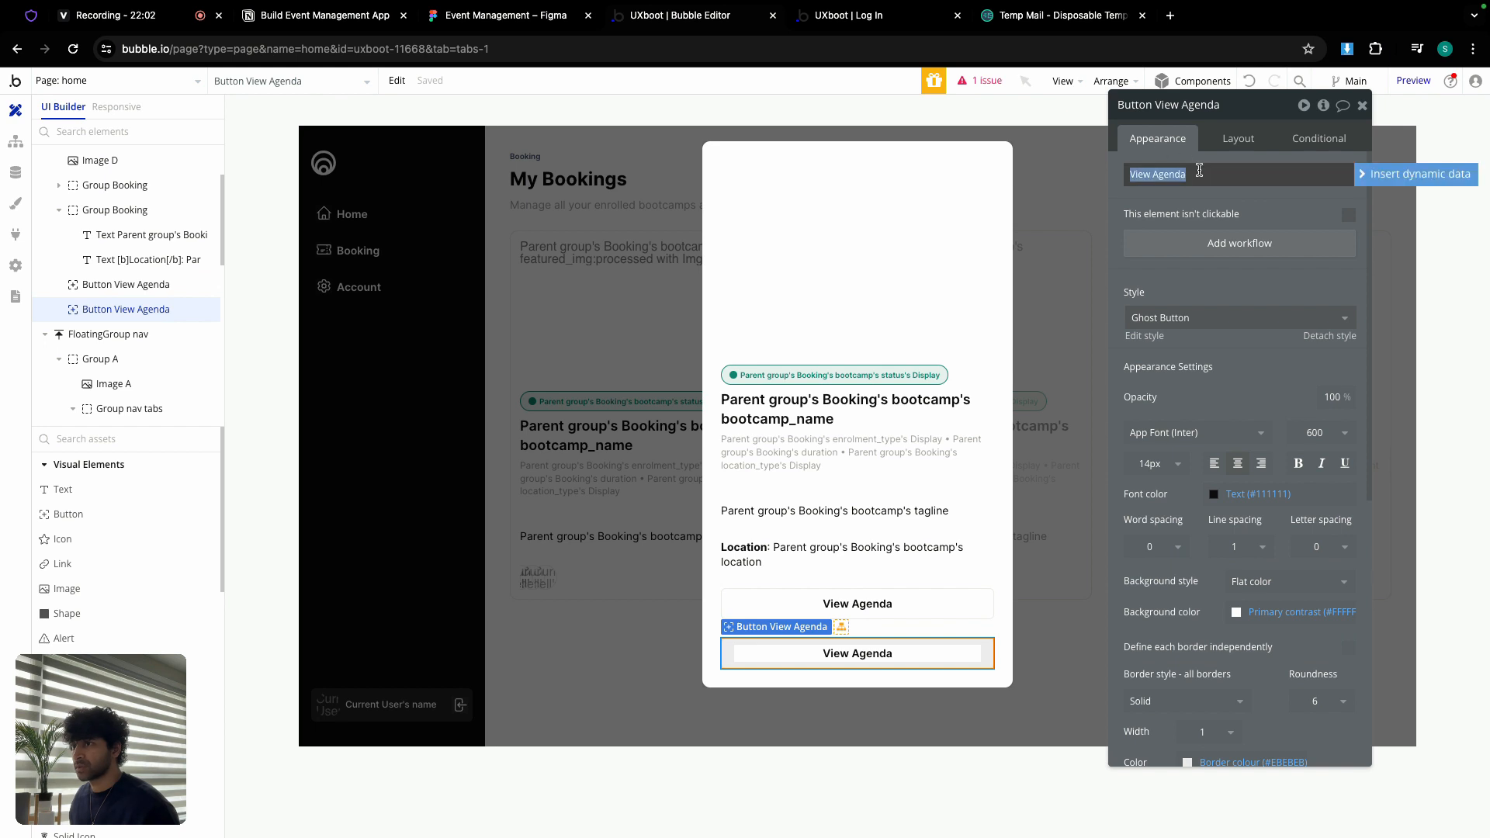
pyautogui.press('BackSpace')
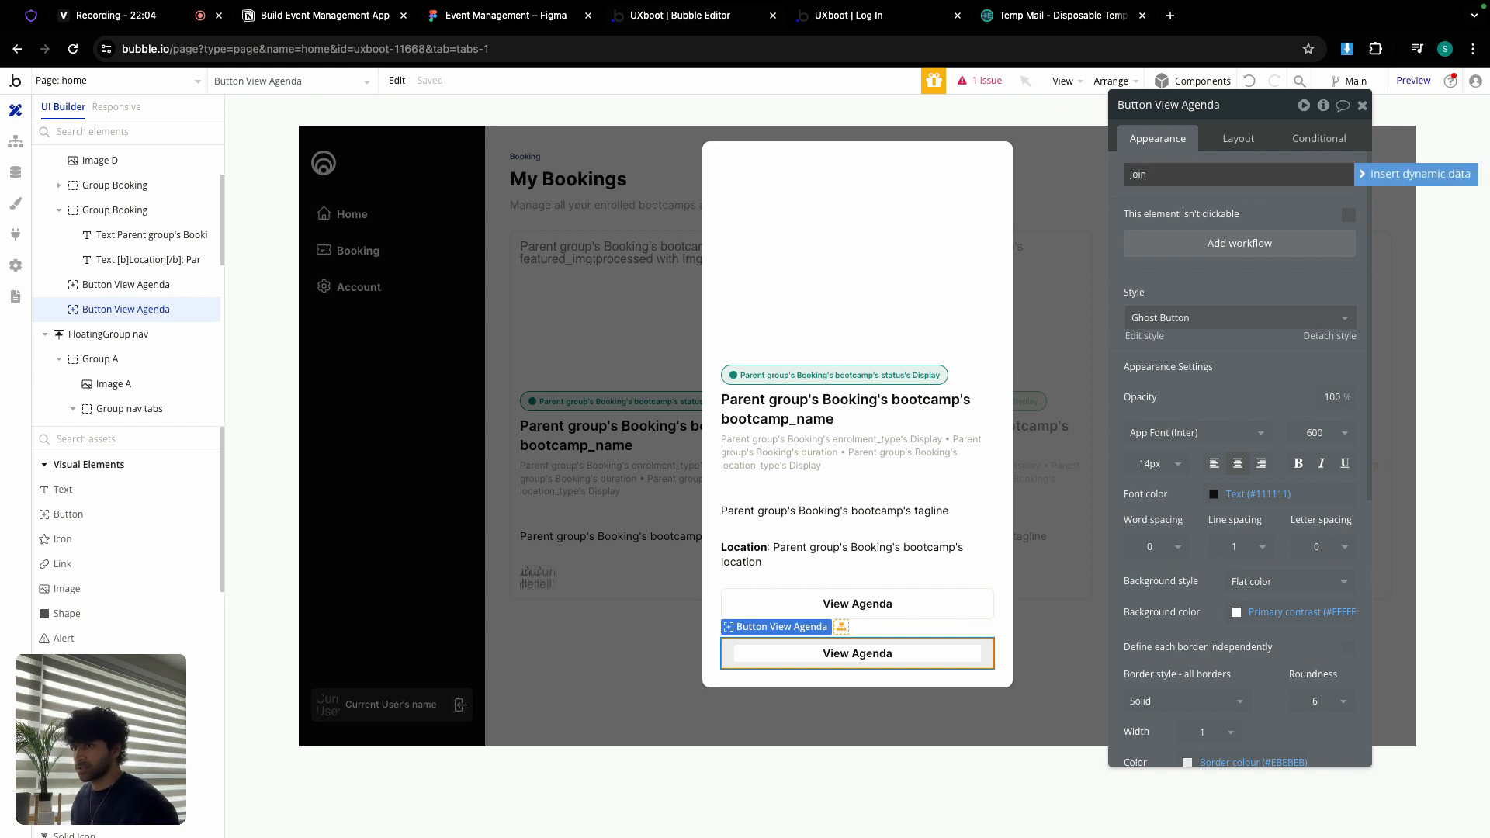
pyautogui.click(1201, 317)
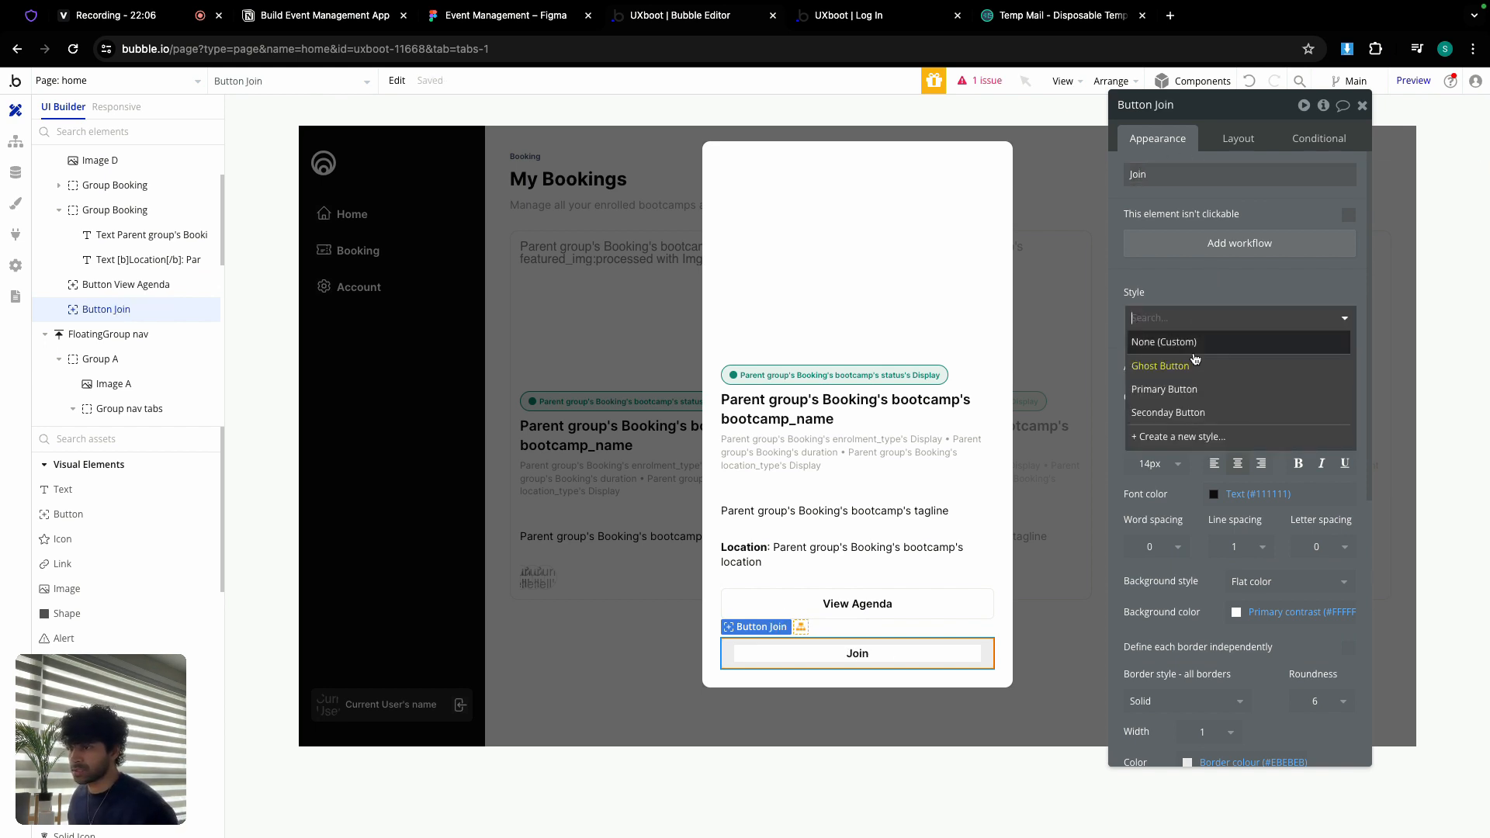
pyautogui.click(1182, 413)
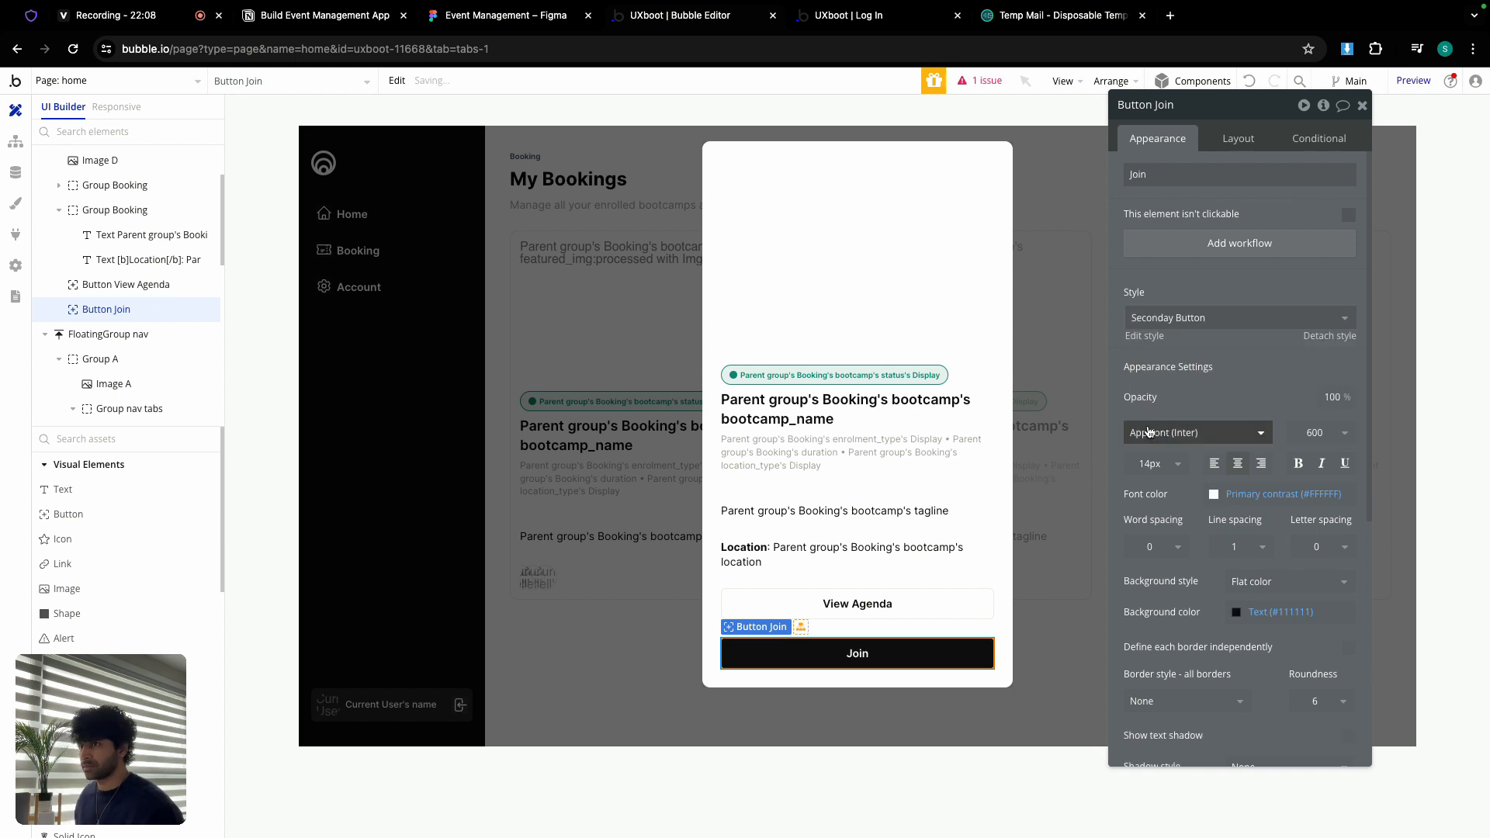
pyautogui.click(1235, 142)
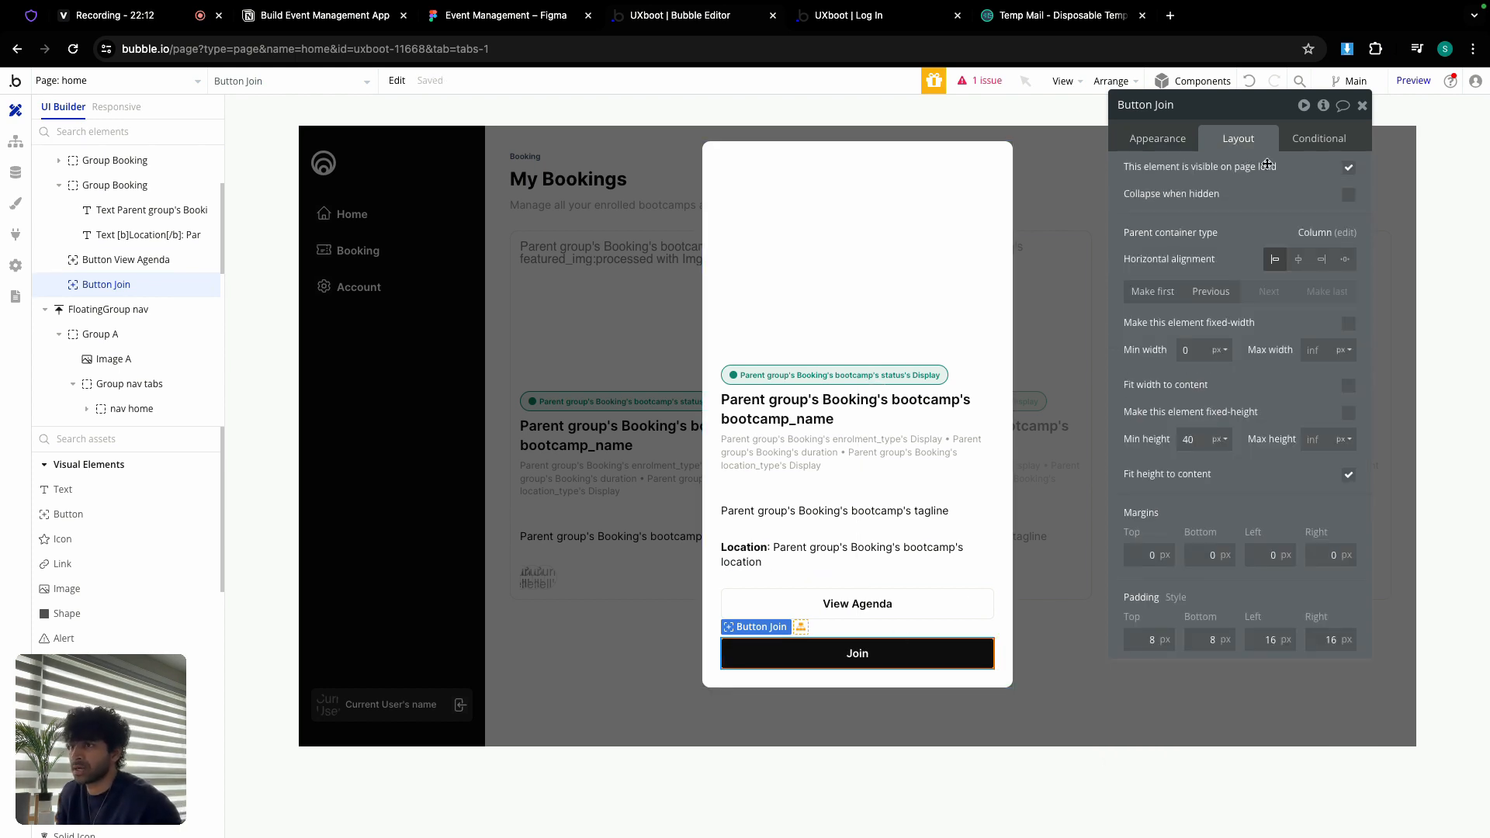
pyautogui.click(1349, 168)
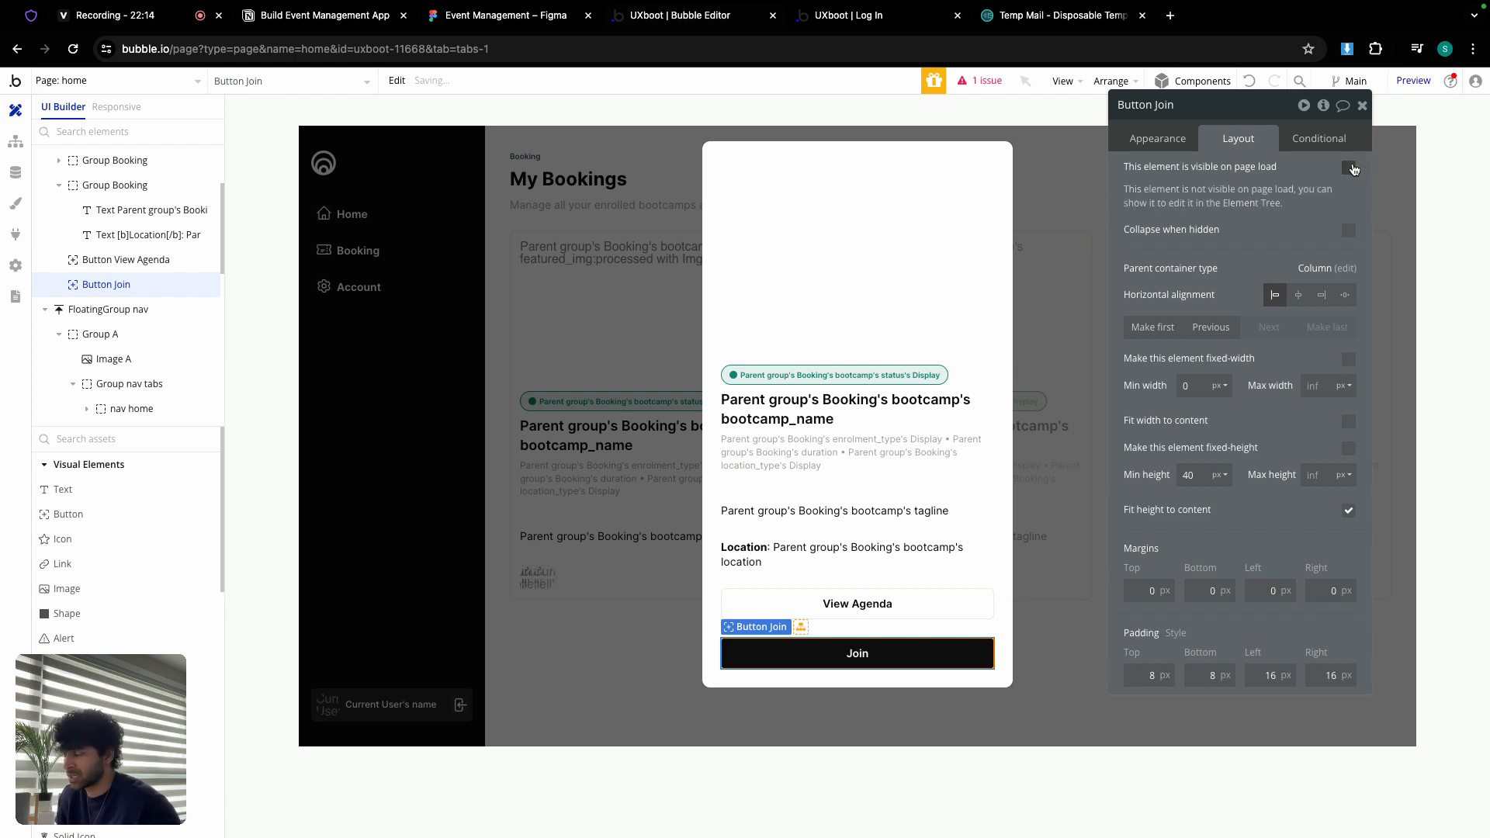
pyautogui.click(1349, 230)
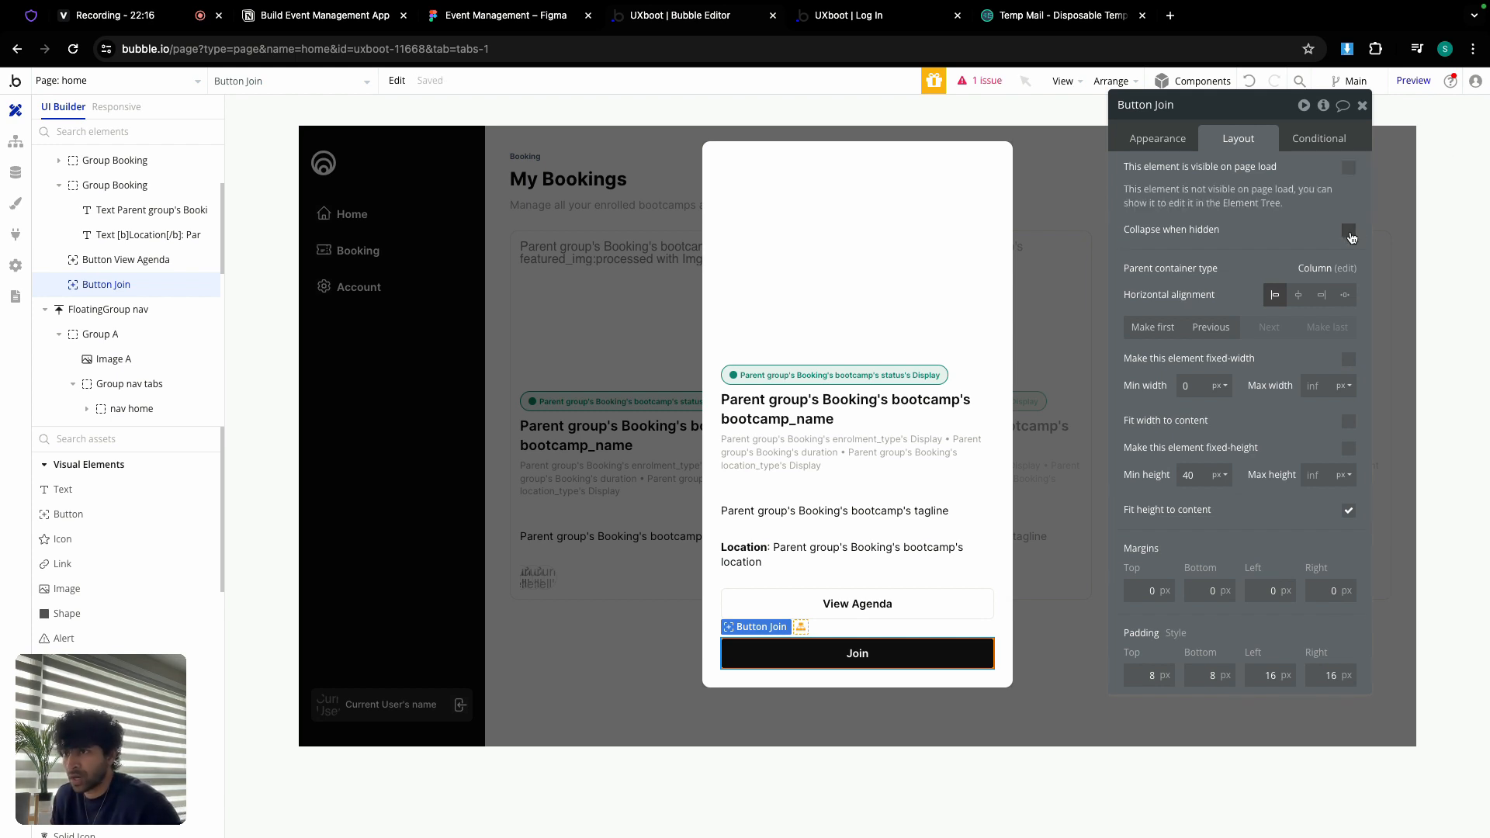
# Step: Add a conditional: when parent Booking's bootcamp location_type is Online, the Join button is visible
pyautogui.click(1321, 145)
pyautogui.click(1257, 182)
pyautogui.click(1189, 183)
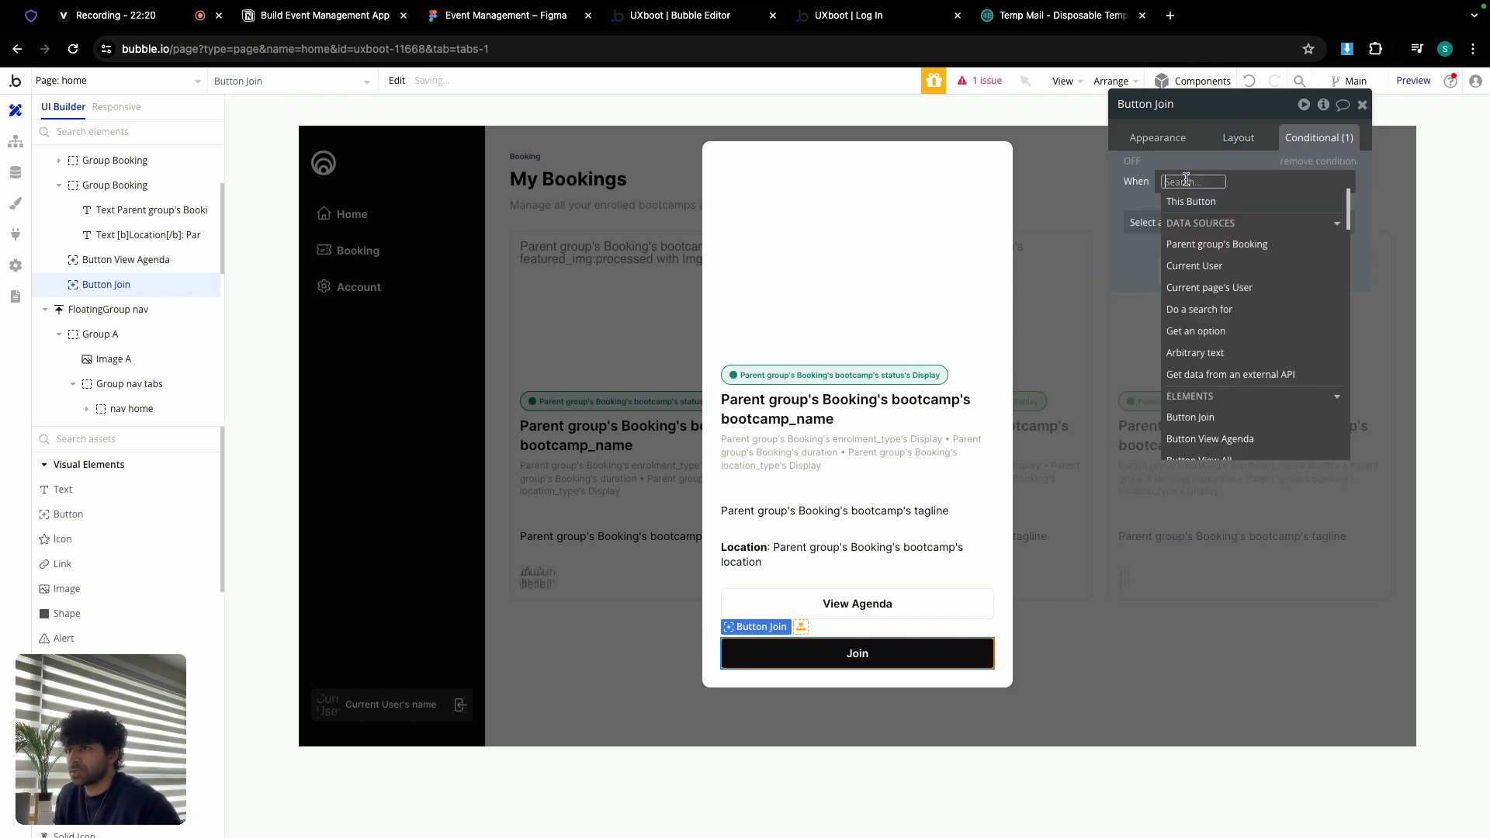
pyautogui.click(1232, 245)
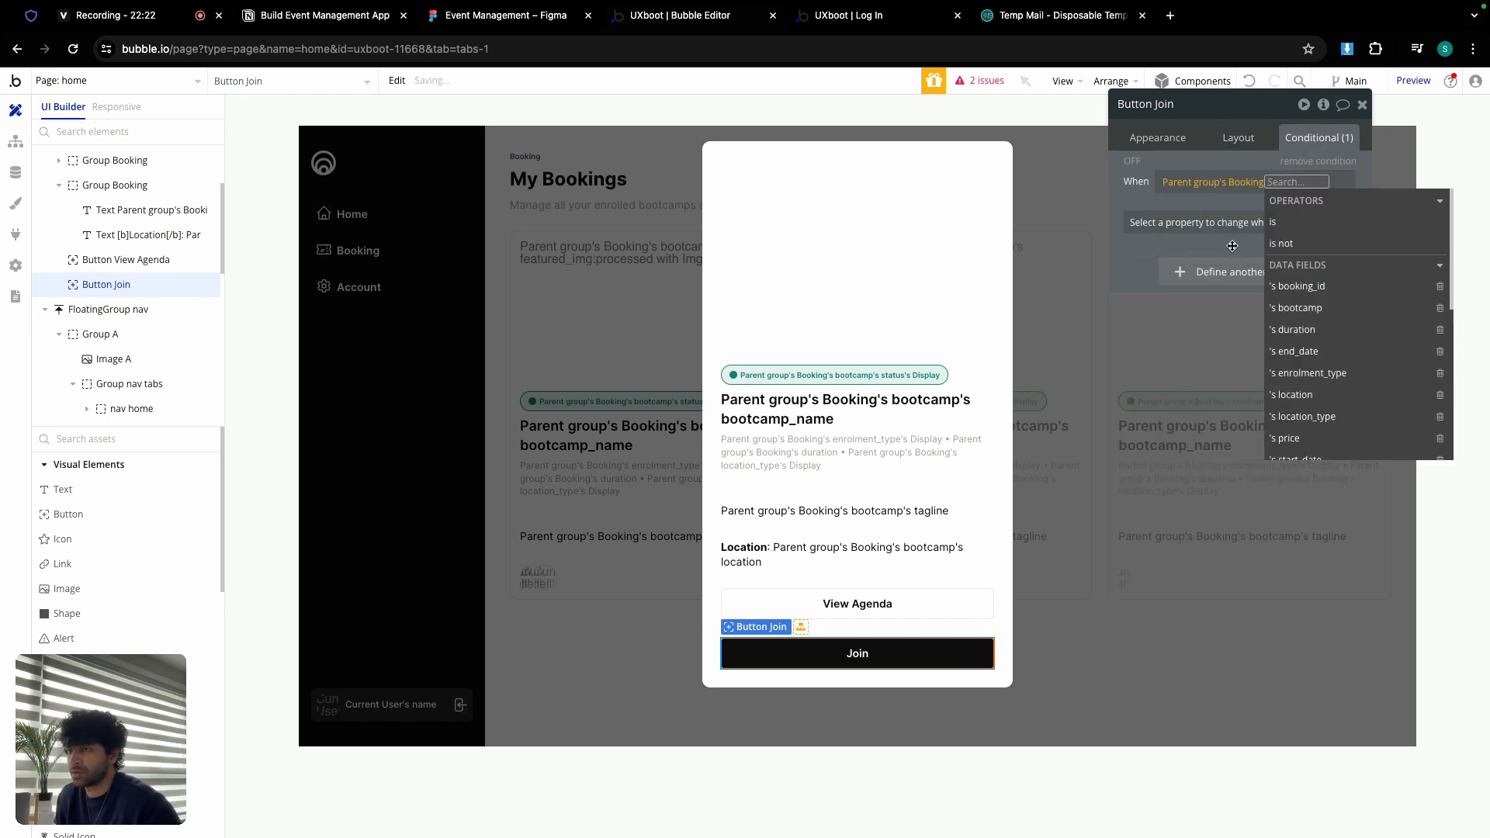
pyautogui.click(1312, 307)
pyautogui.scroll(-2, 1288, 333)
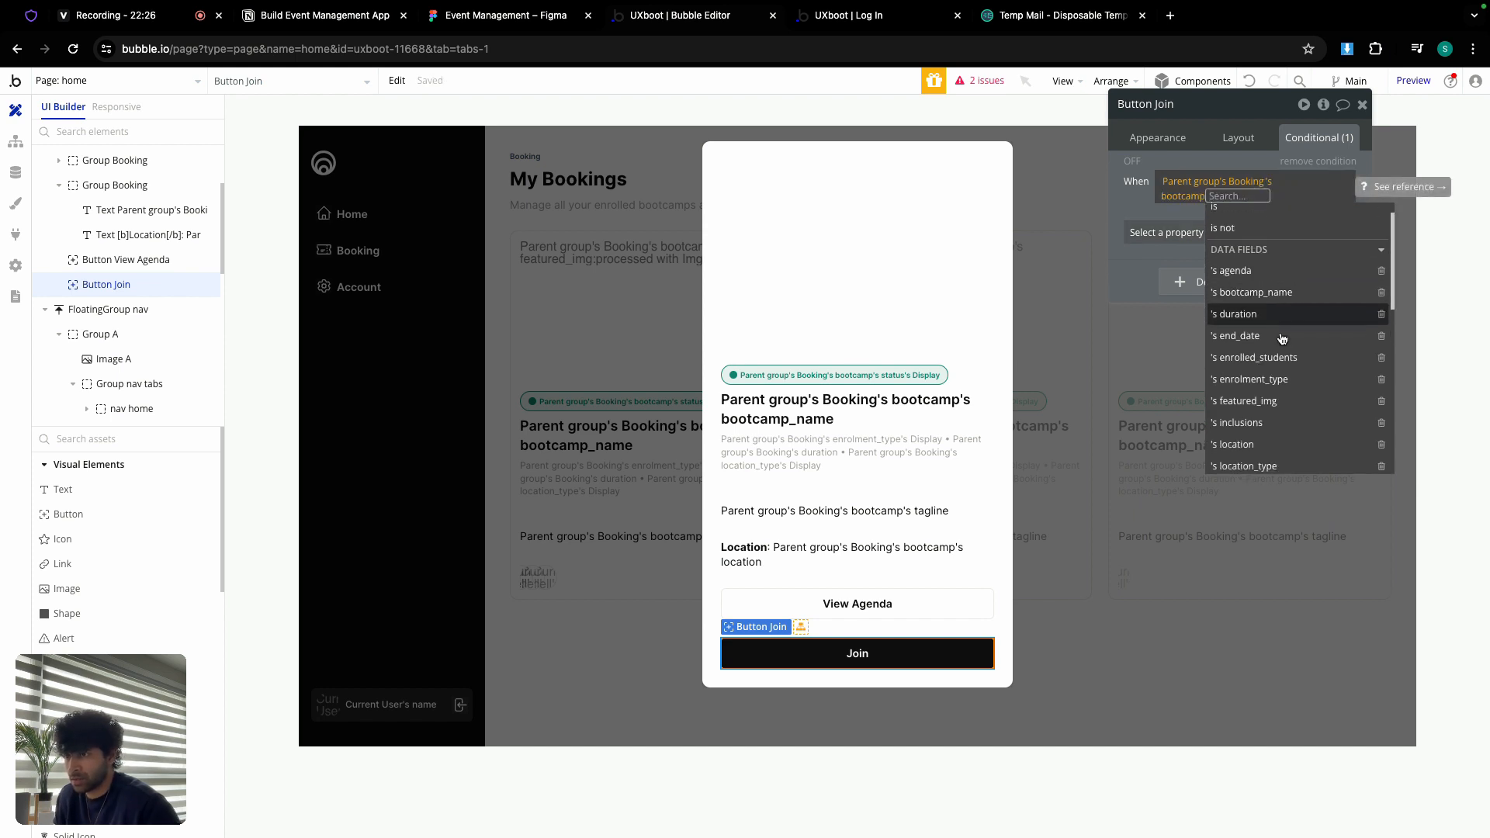
pyautogui.click(1270, 425)
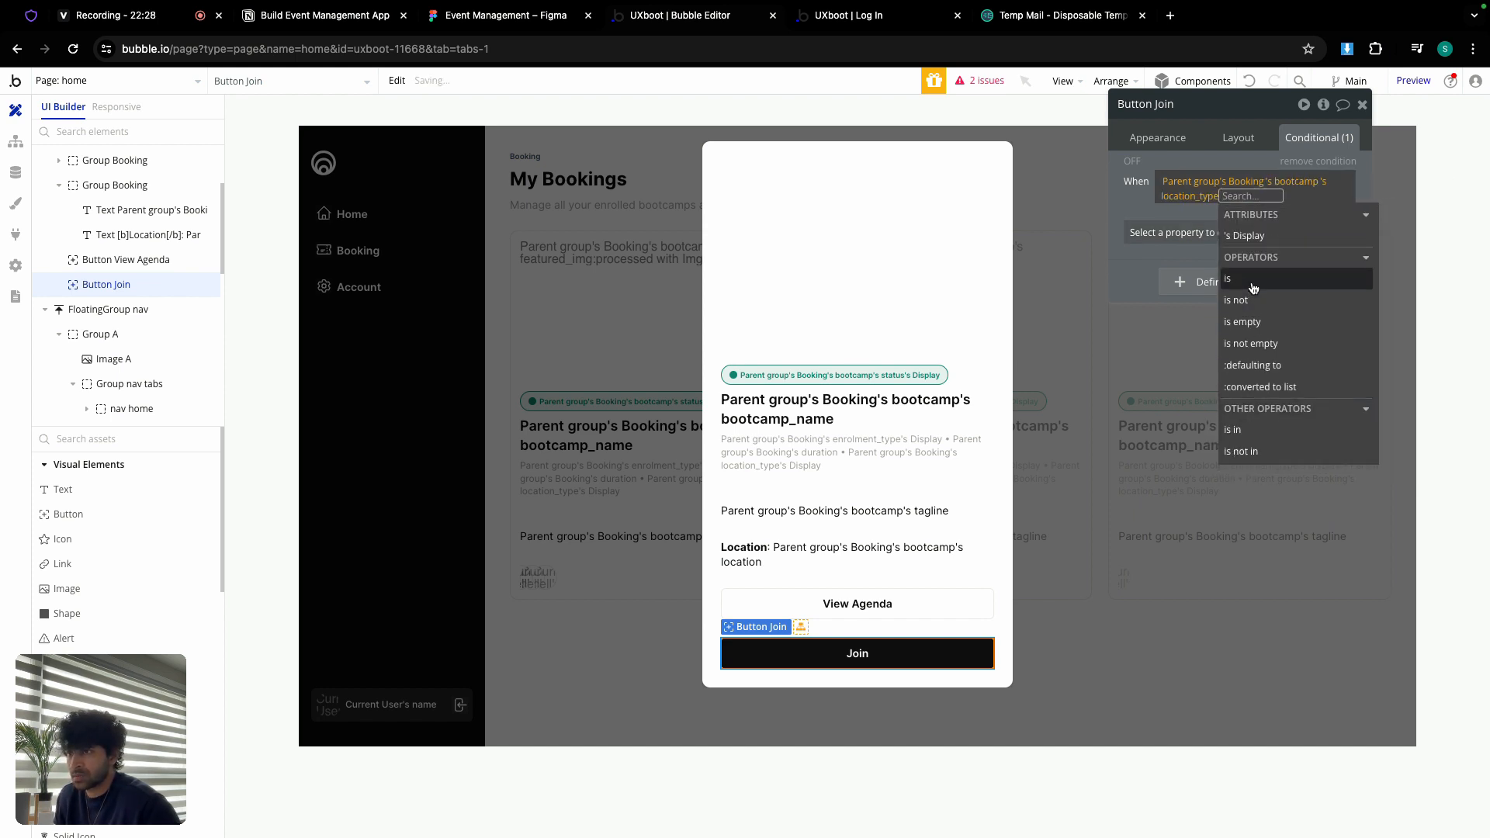
pyautogui.click(1252, 288)
pyautogui.click(1250, 258)
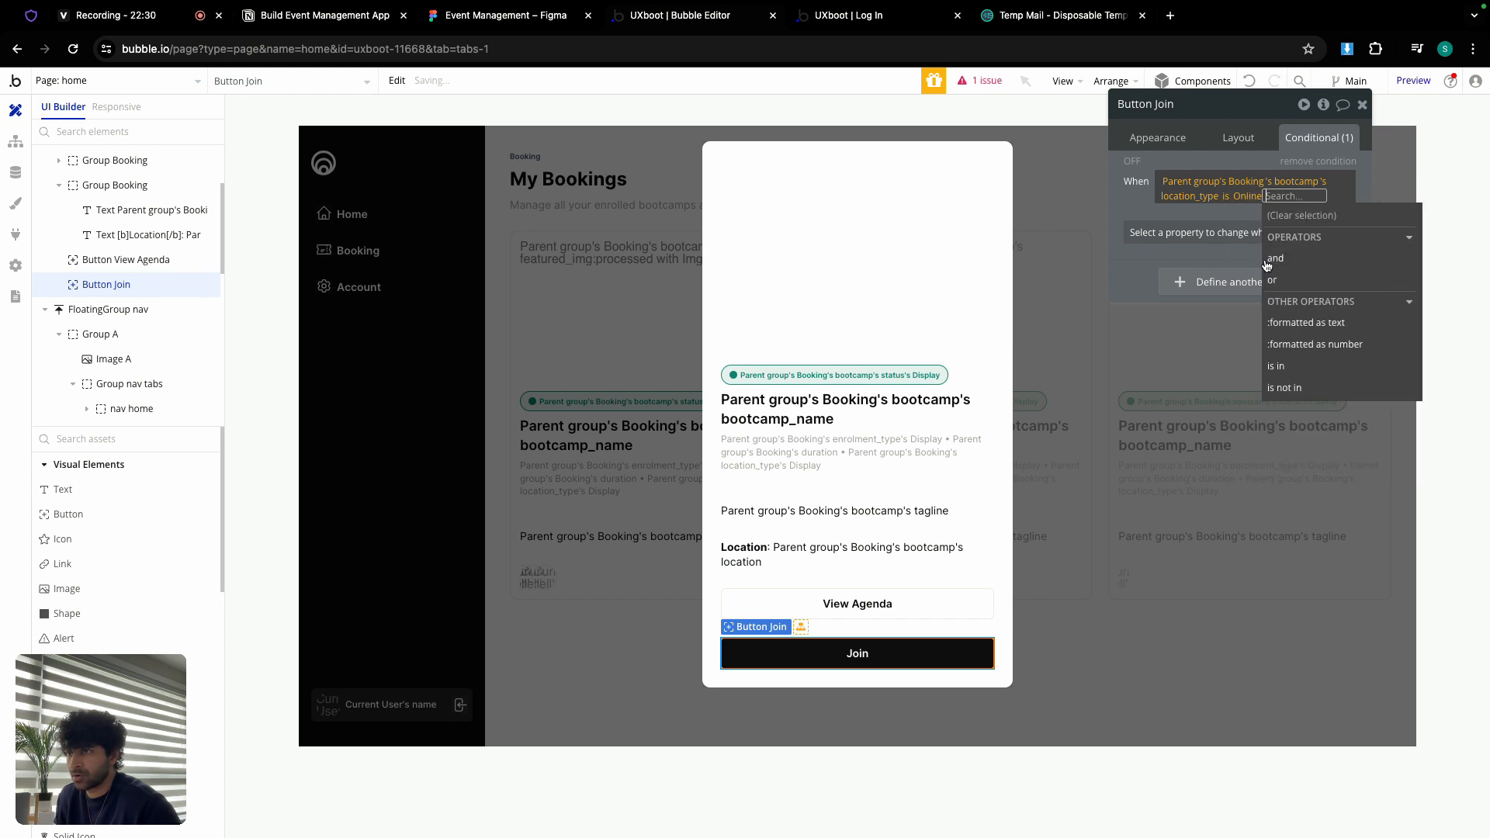
pyautogui.click(1159, 210)
pyautogui.click(1199, 233)
pyautogui.click(1197, 276)
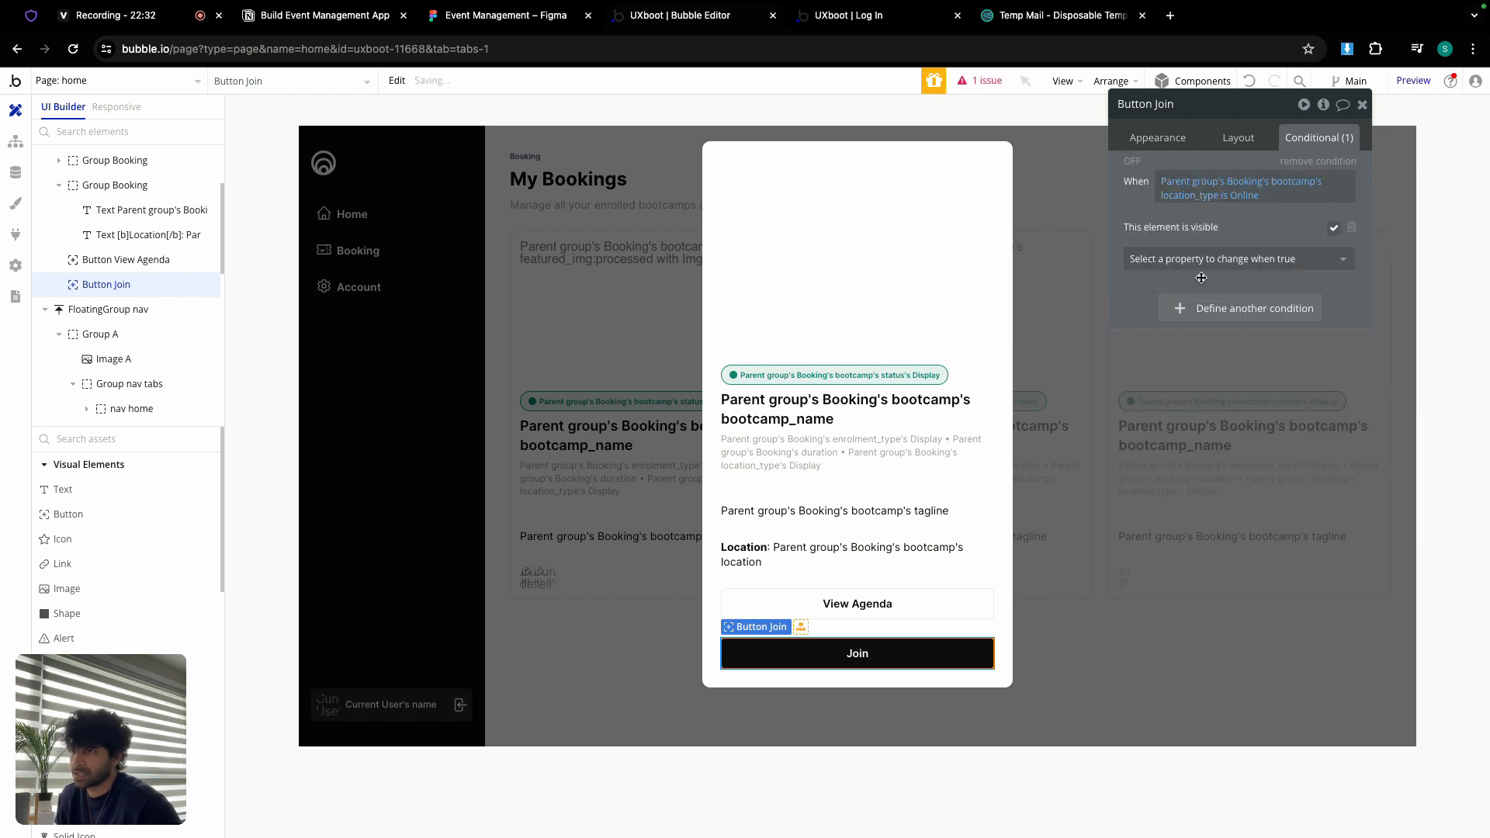
# Step: Copy the Join button and paste a duplicate into the booking detail popup
pyautogui.rightClick(874, 653)
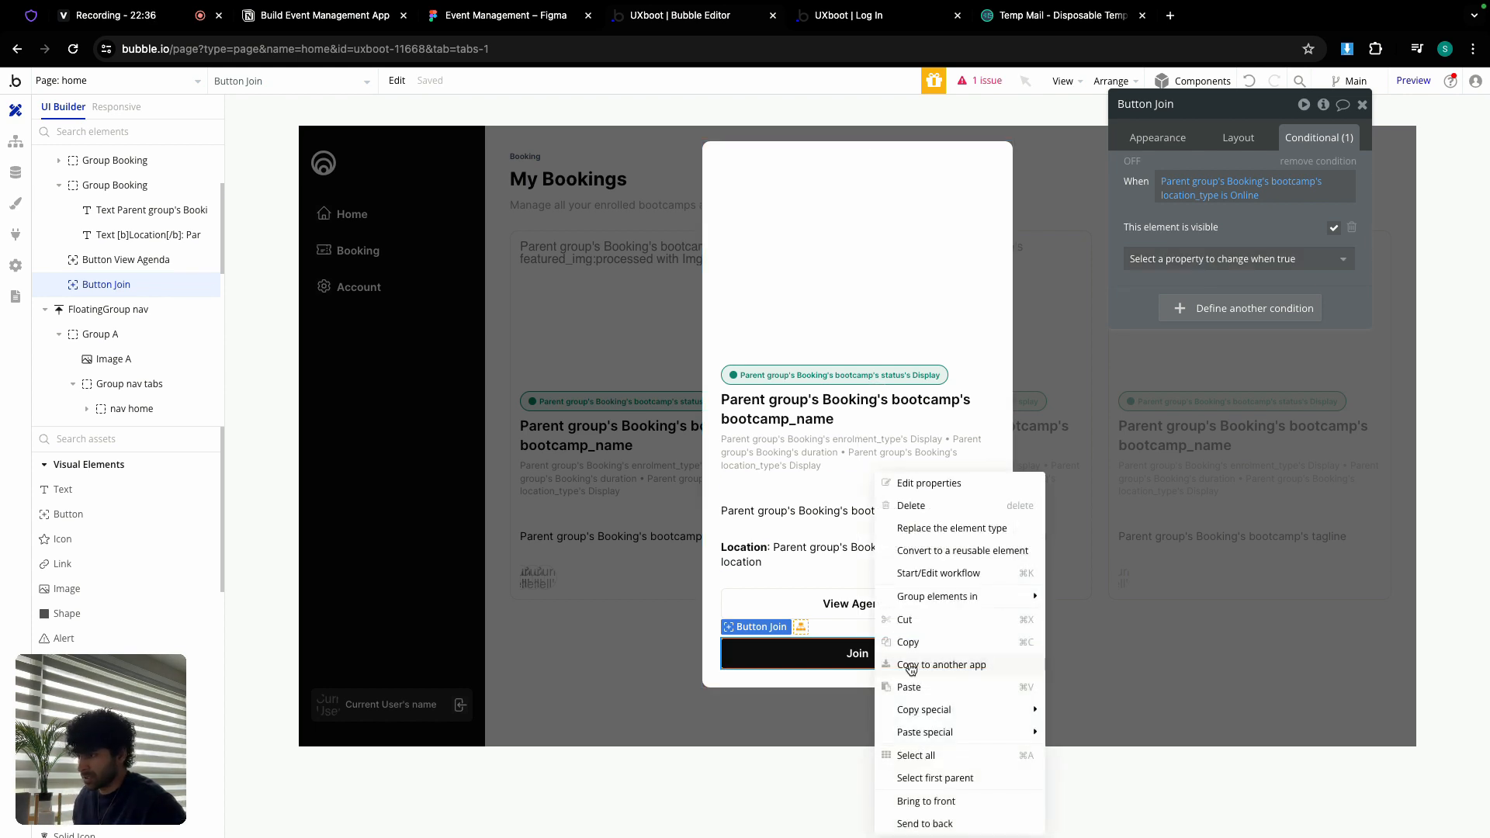
pyautogui.click(909, 641)
pyautogui.click(901, 631)
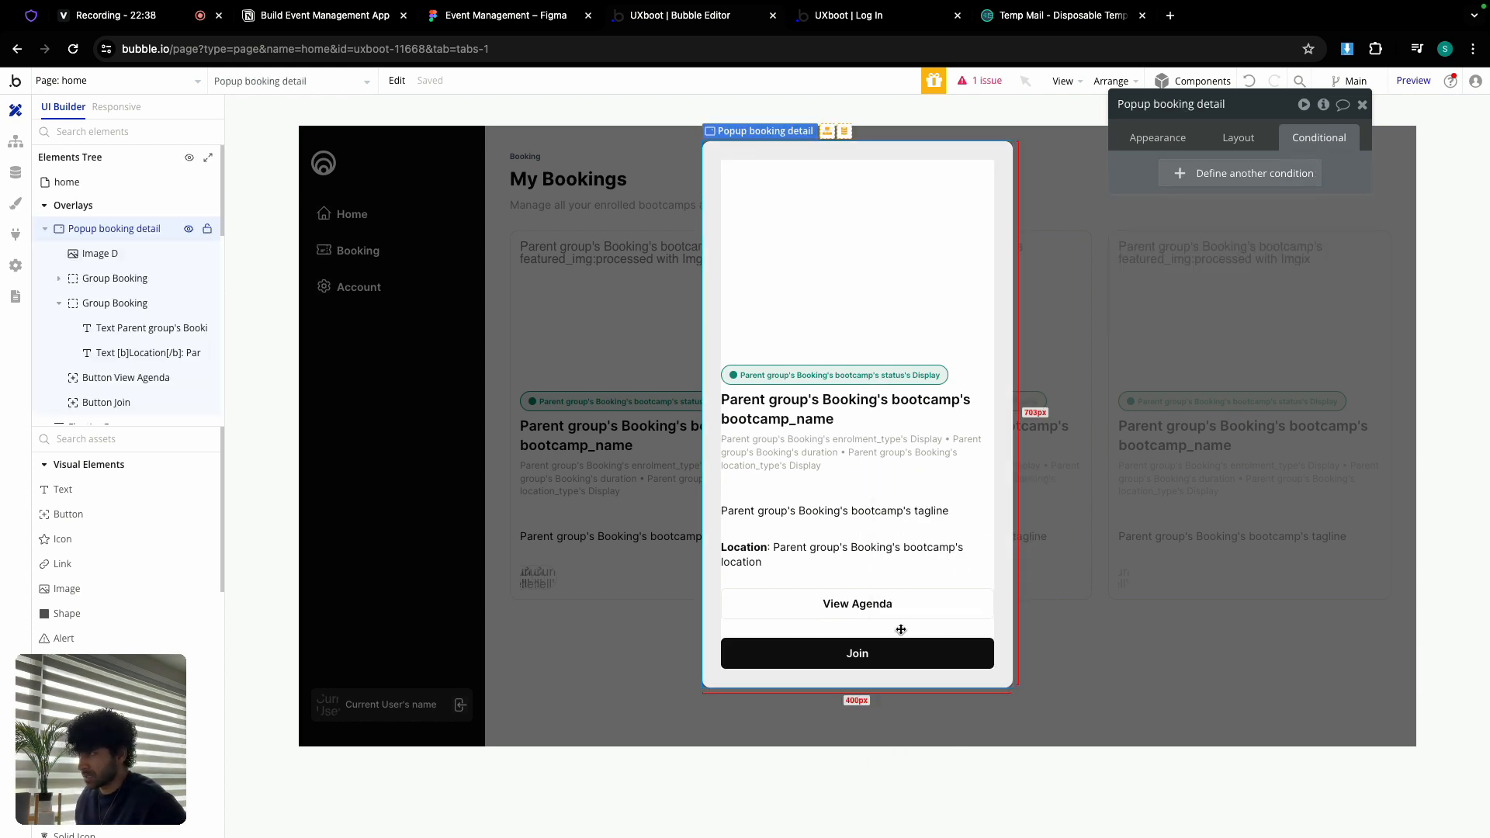
pyautogui.rightClick(901, 630)
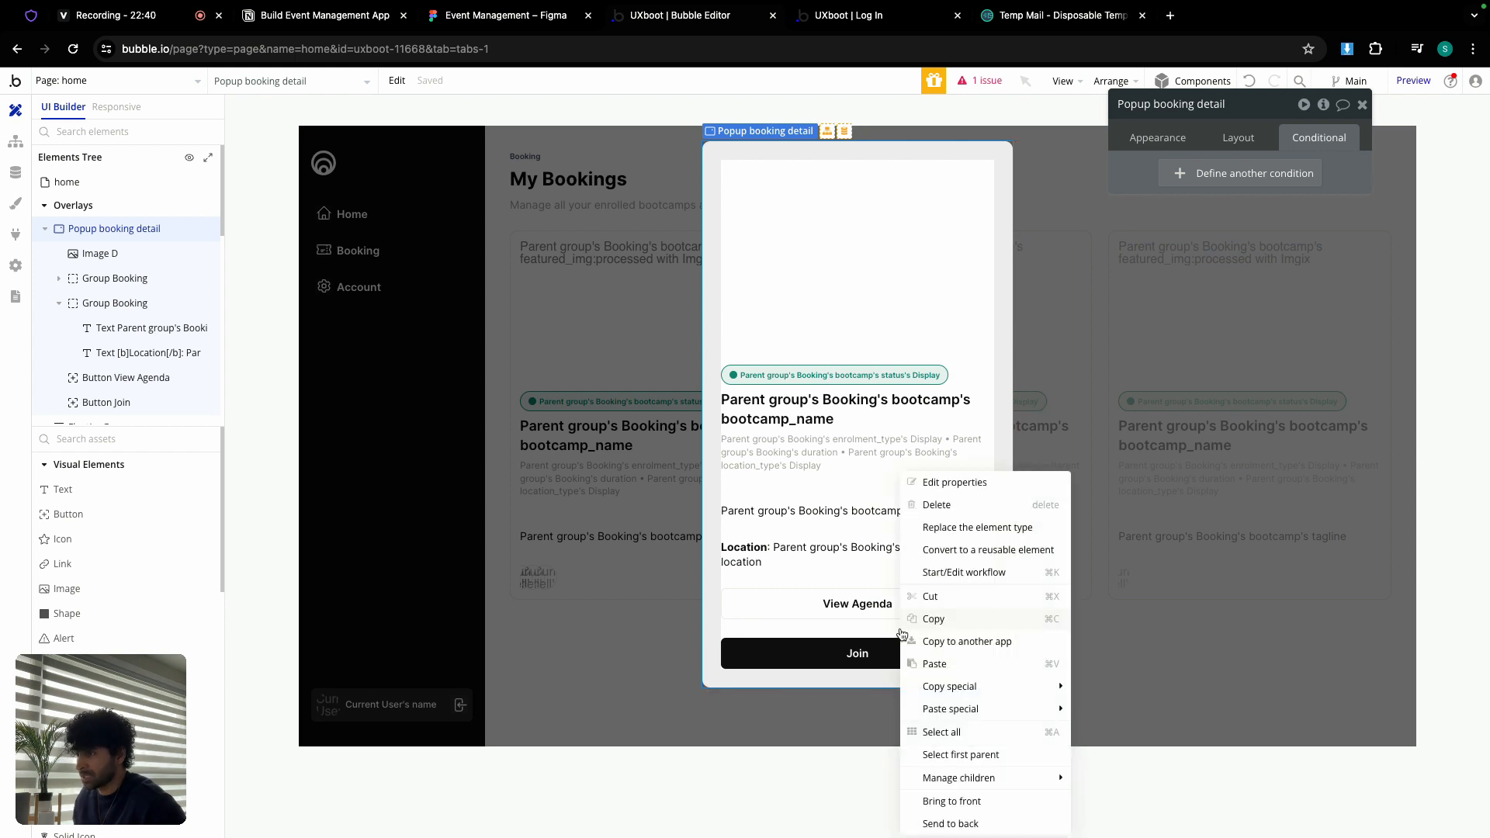
pyautogui.click(947, 672)
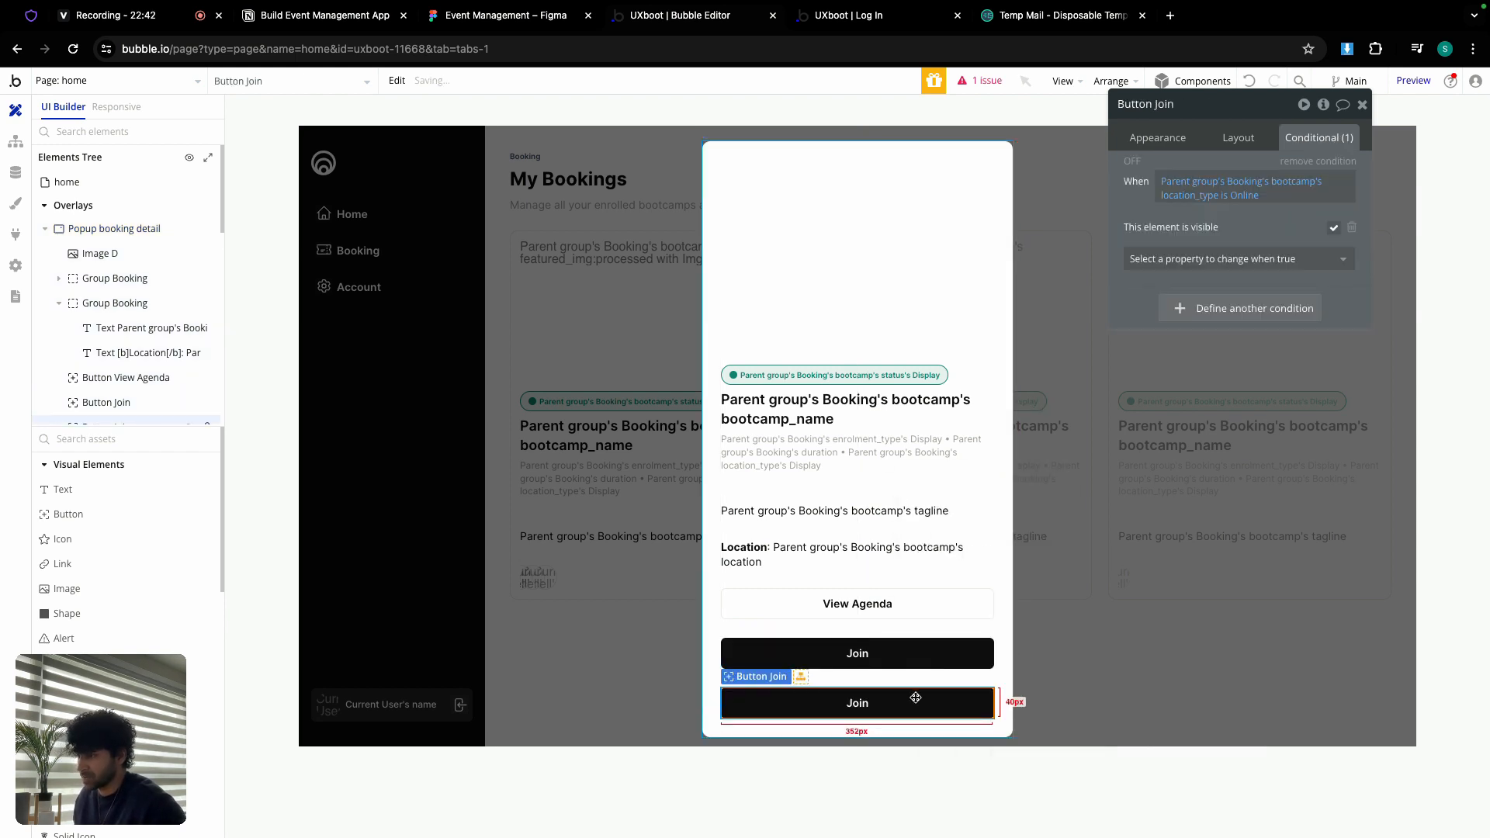
# Step: Label the new button 'Booking ID: ' followed by the parent Booking's booking_id
pyautogui.click(1173, 139)
pyautogui.doubleClick(1195, 172)
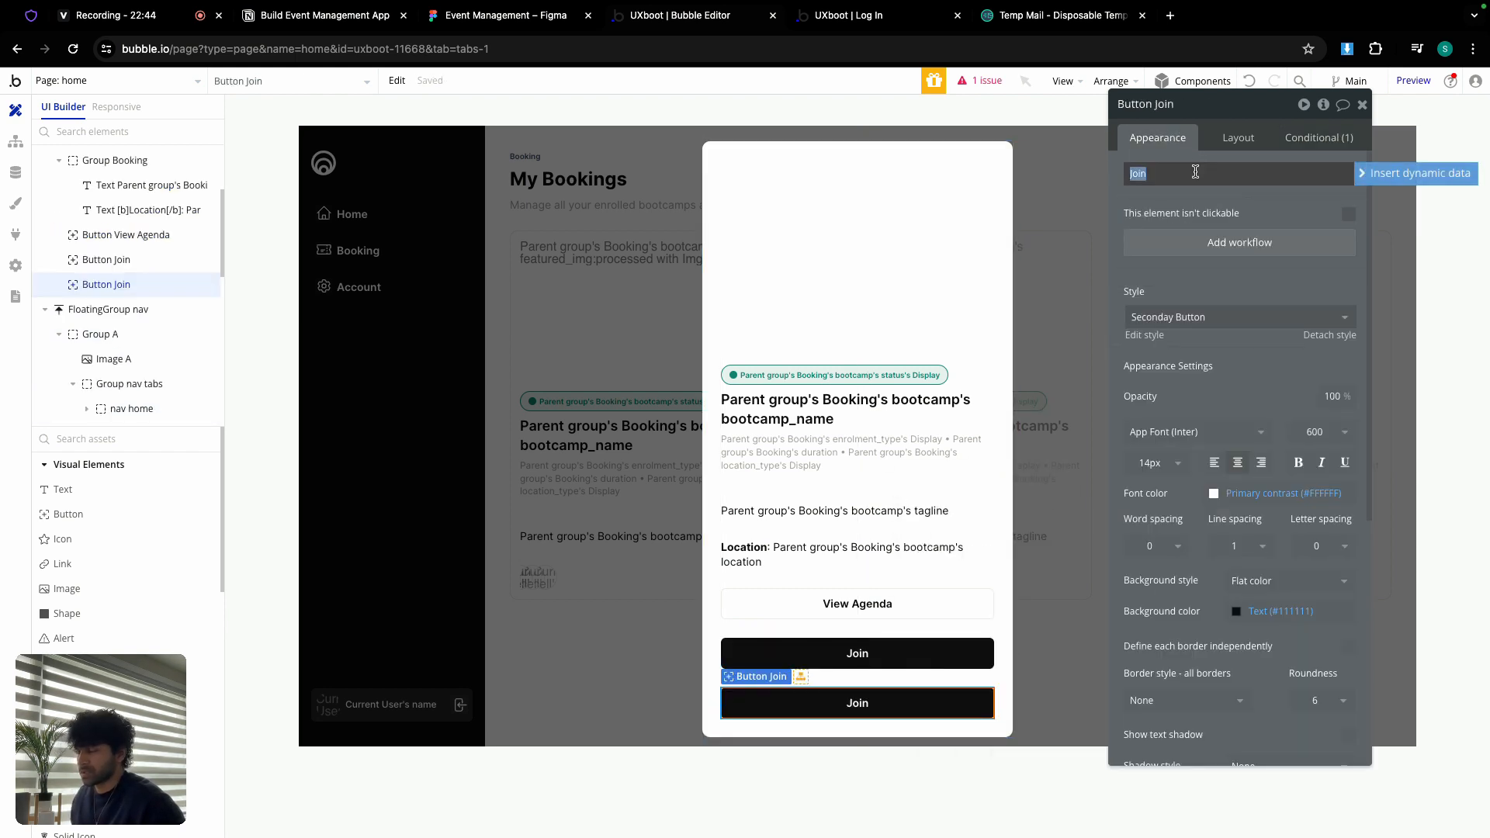
pyautogui.write('Registration ID:')
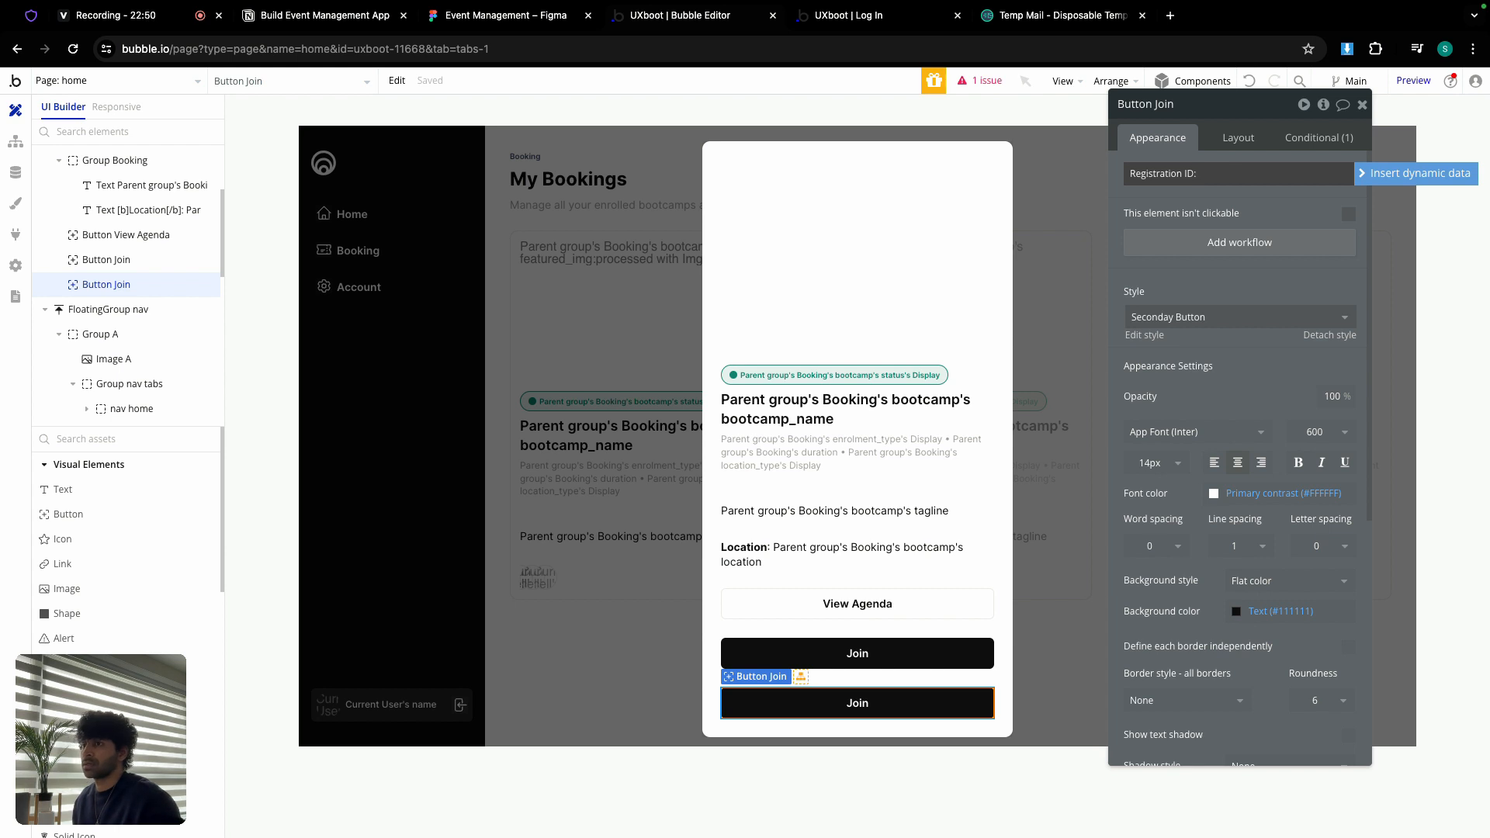
pyautogui.click(1381, 176)
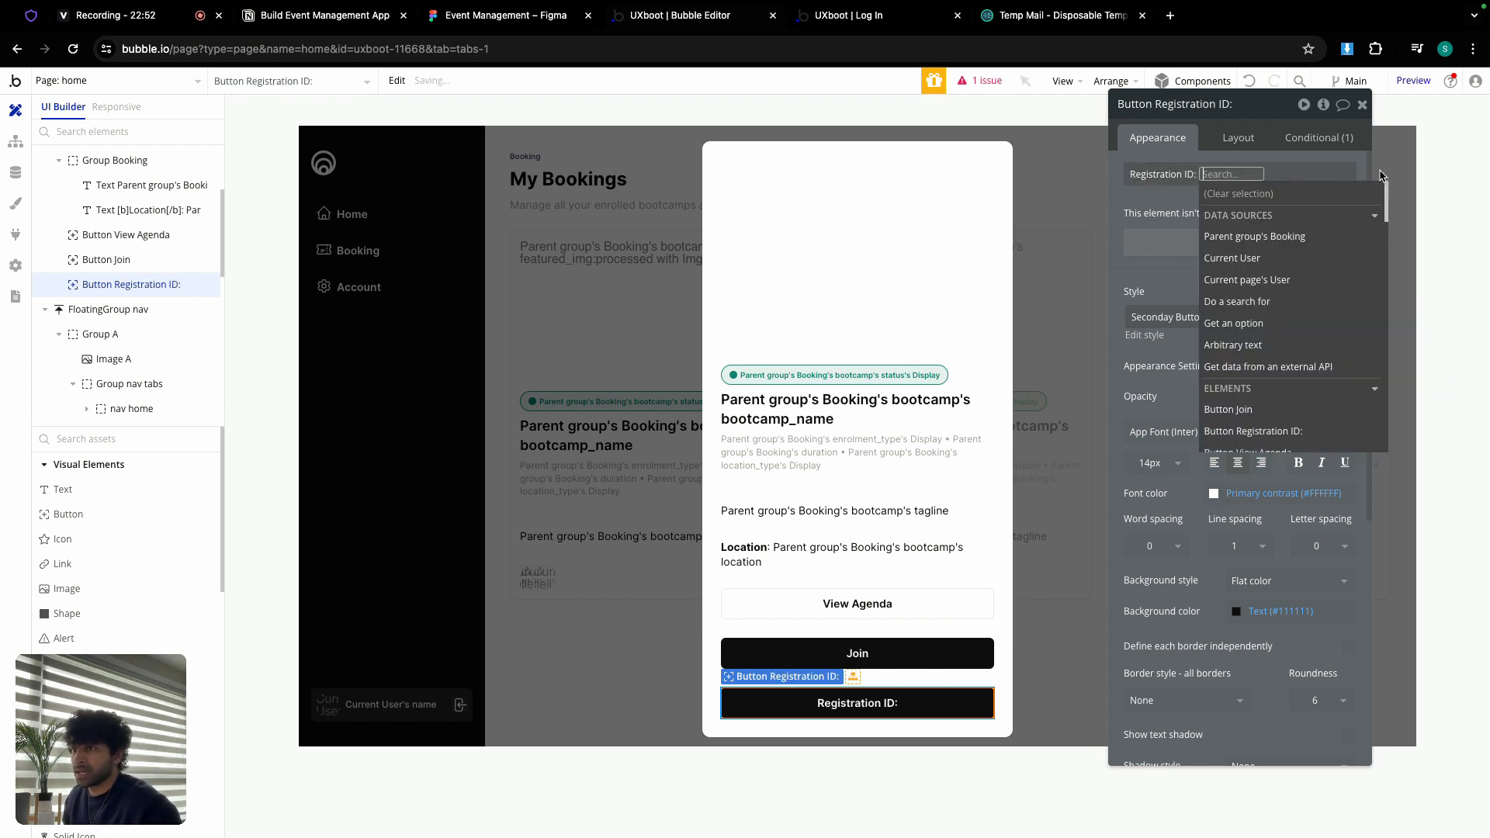
pyautogui.click(1293, 237)
pyautogui.click(1237, 293)
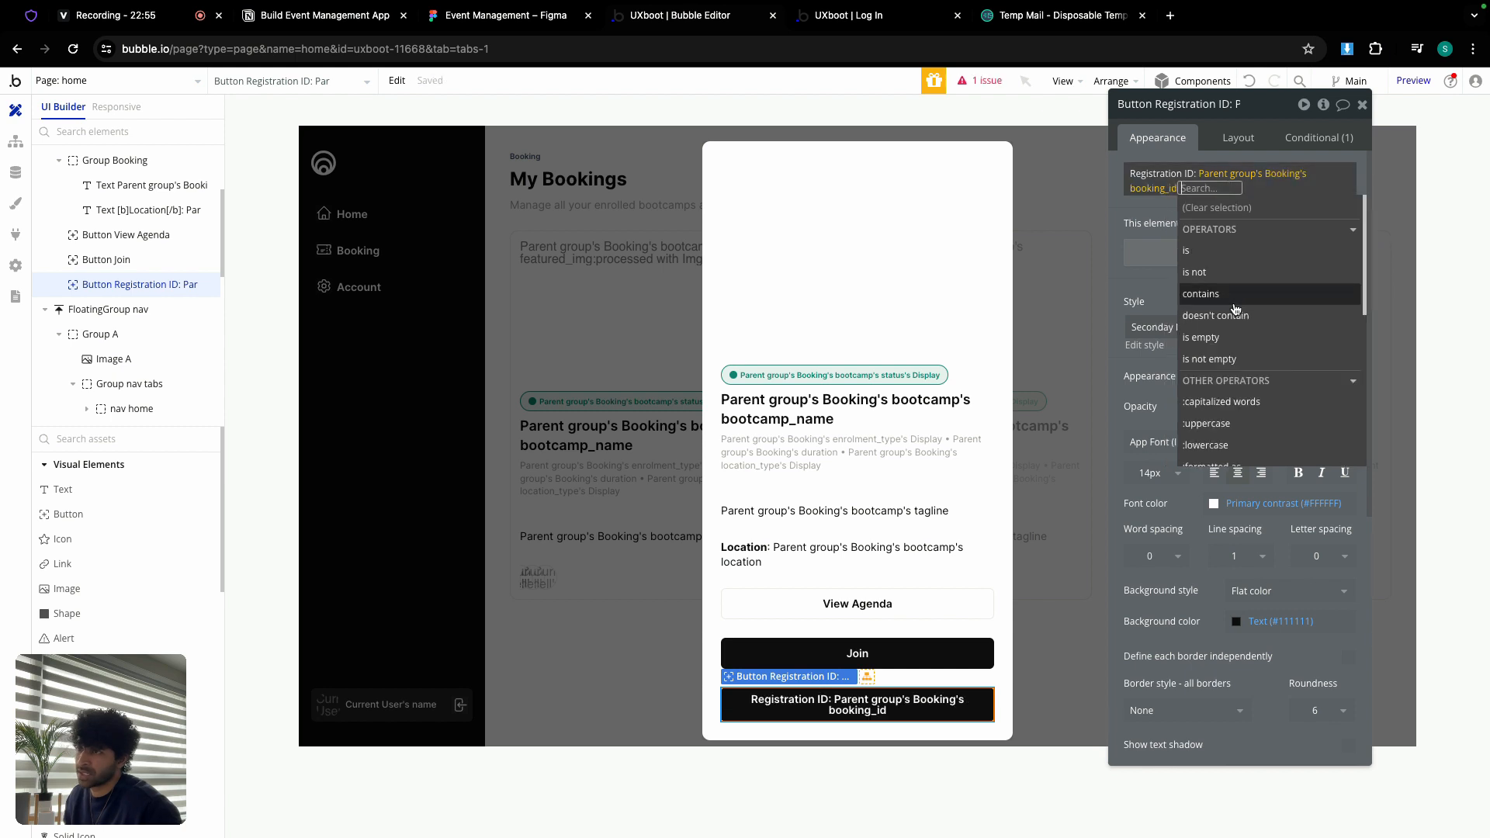
pyautogui.click(1153, 205)
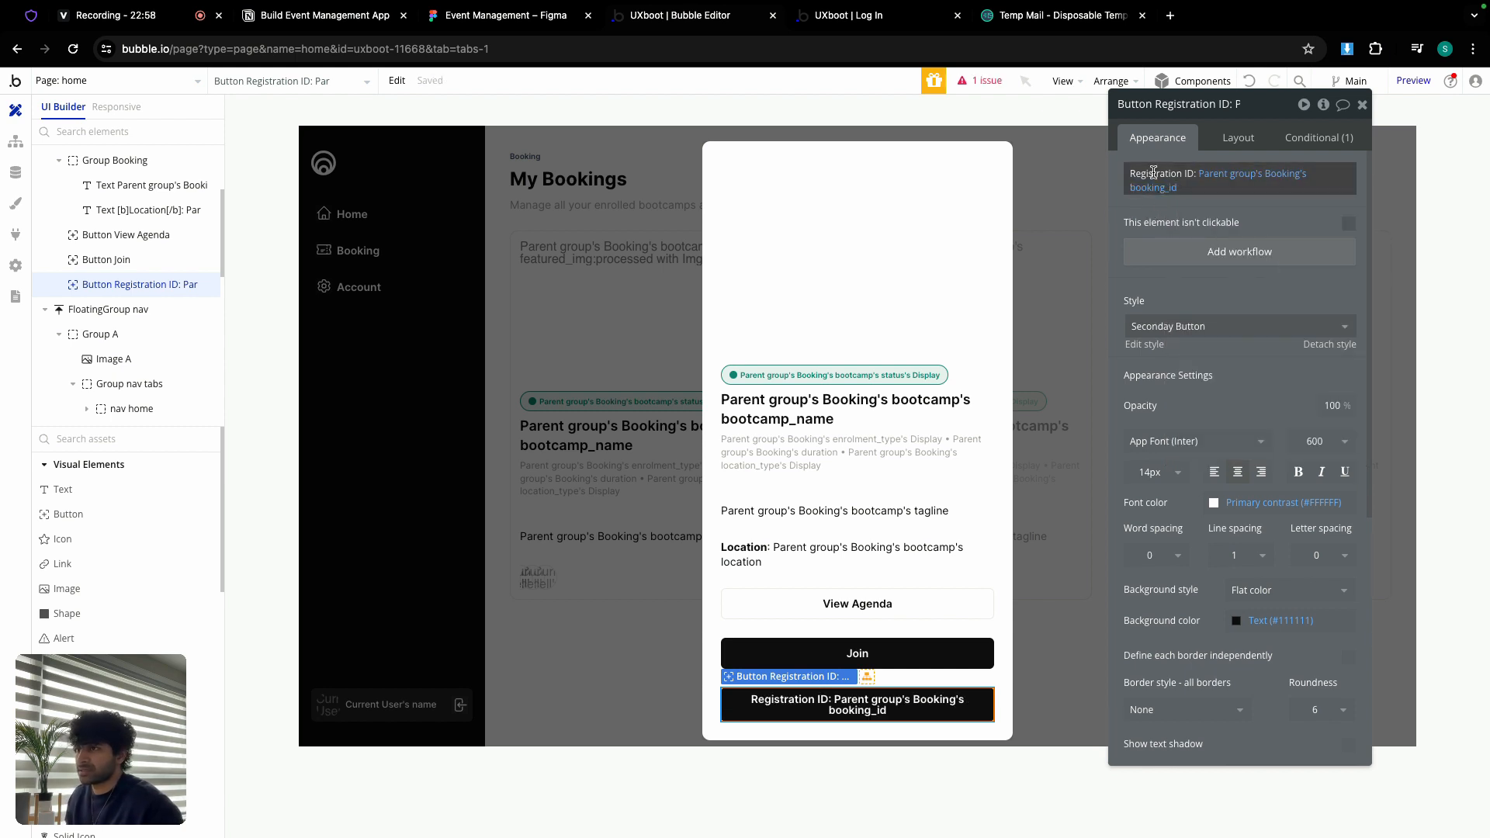
pyautogui.click(1154, 172)
pyautogui.doubleClick(1154, 173)
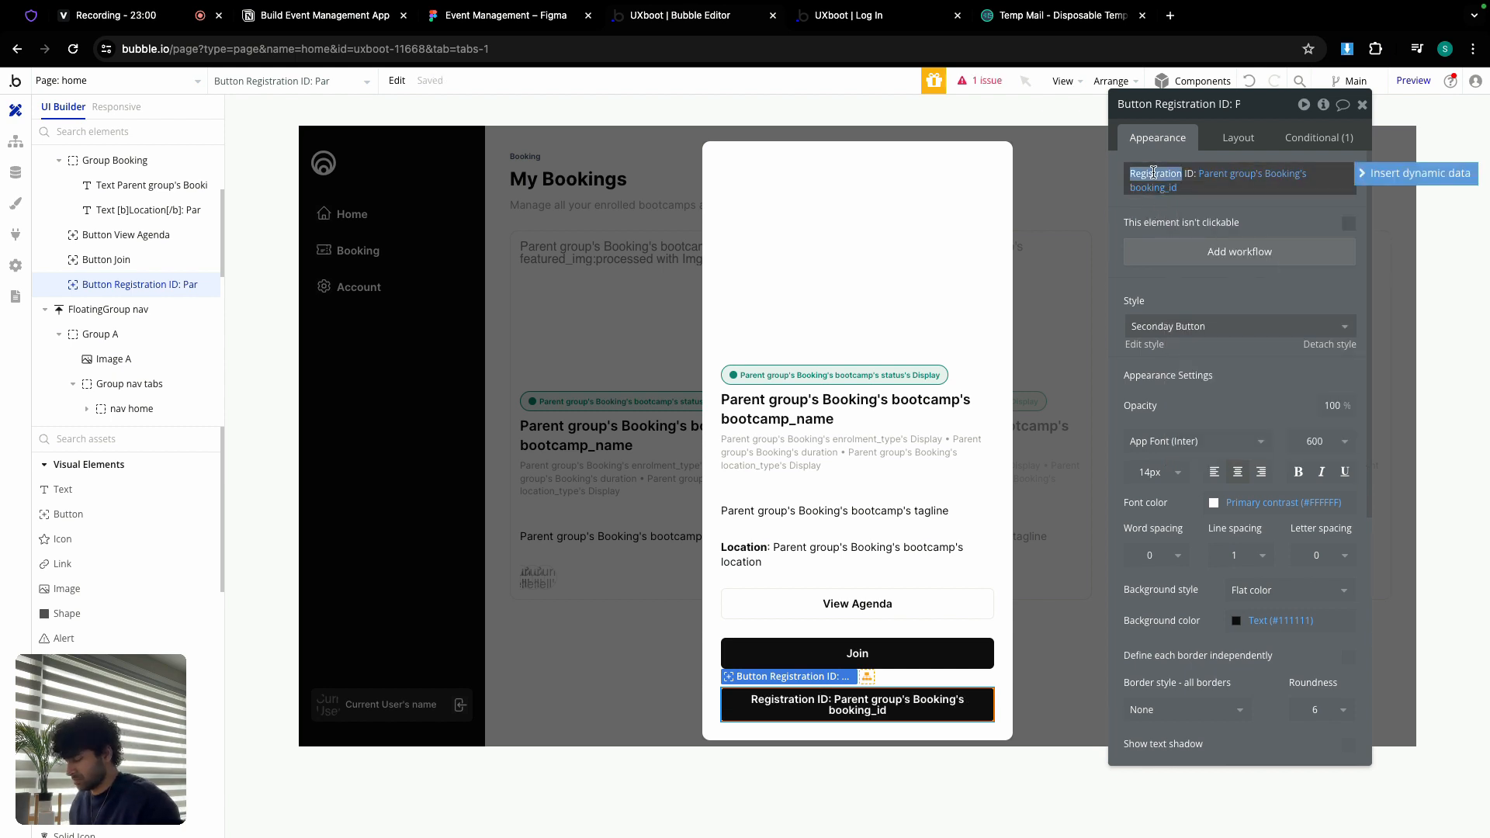
pyautogui.write('Booking')
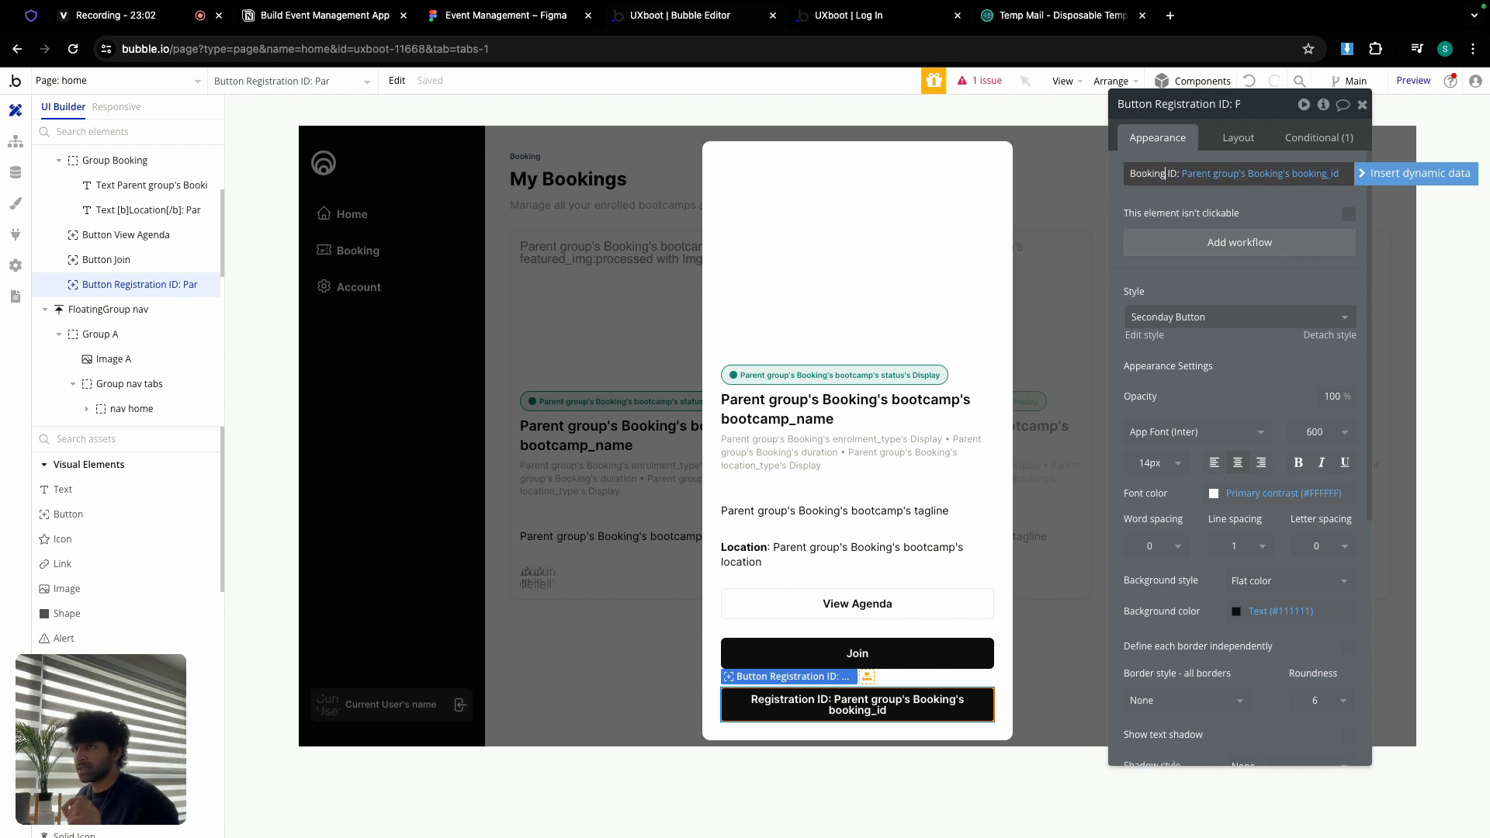
pyautogui.click(1134, 197)
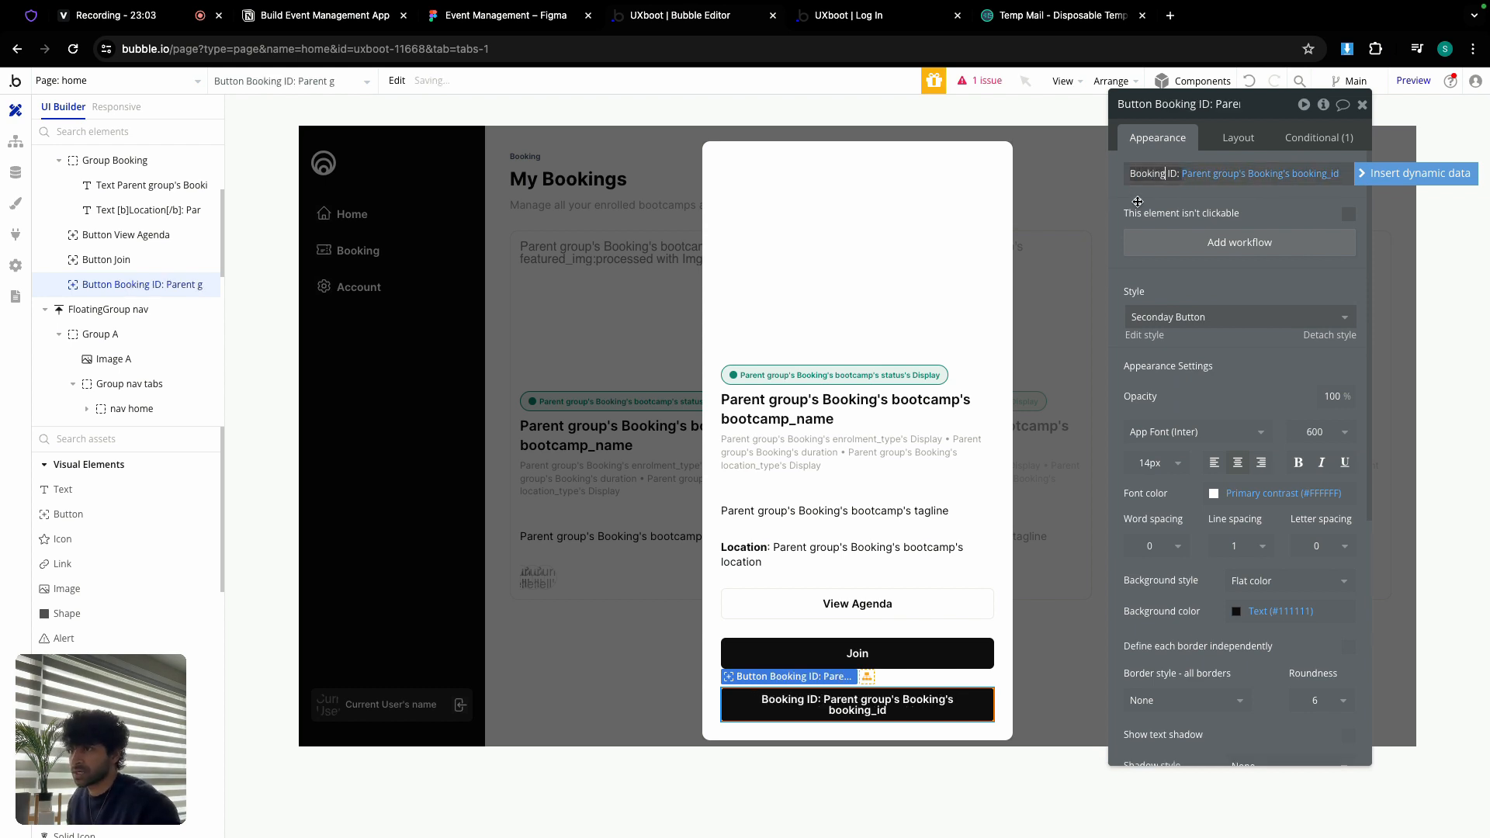
# Step: Change the new button's visibility condition to location_type is Offline and copy that expression
pyautogui.click(1323, 138)
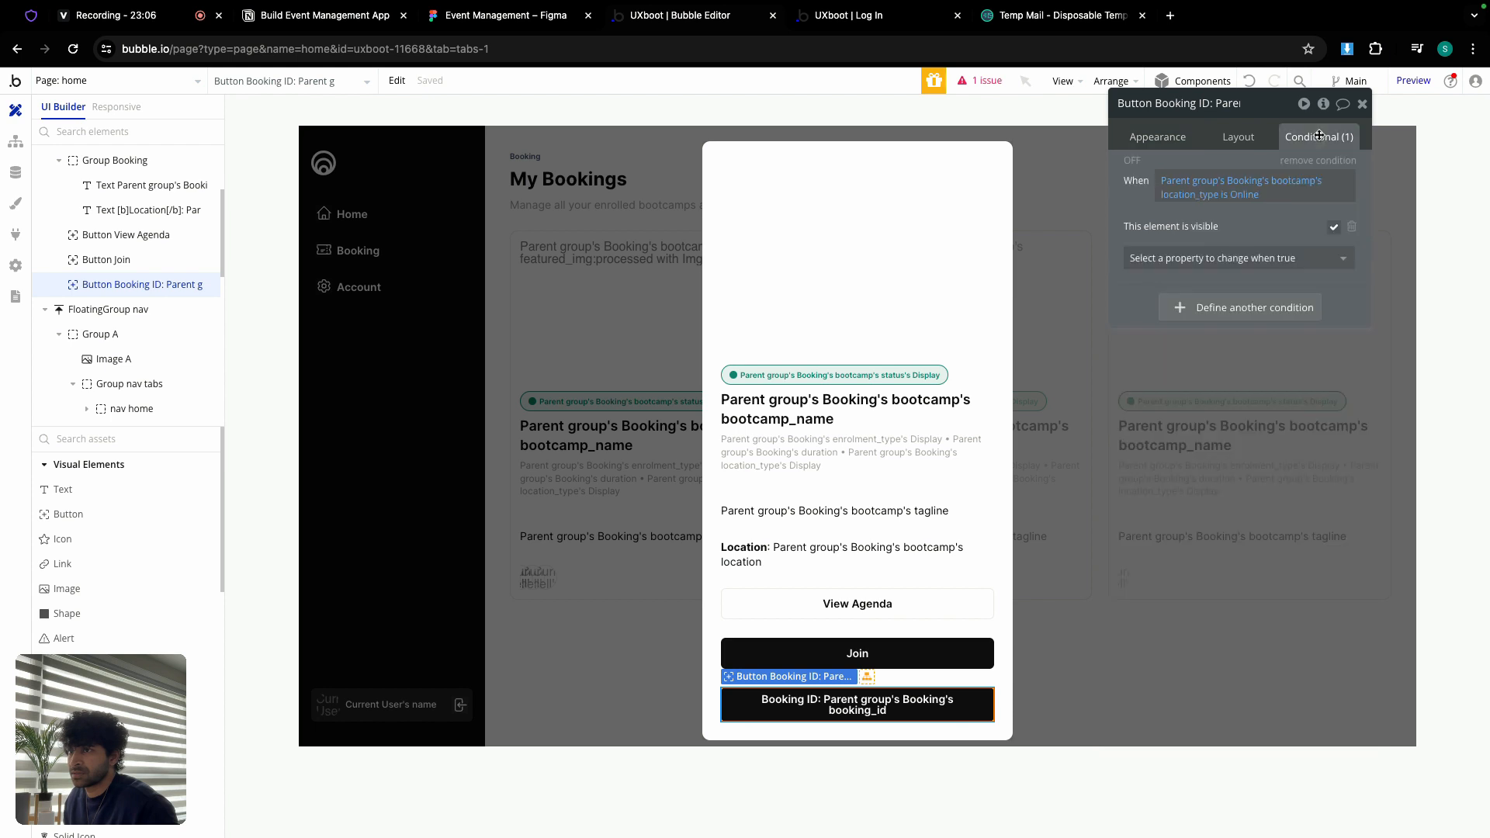
pyautogui.click(1281, 194)
pyautogui.click(1253, 193)
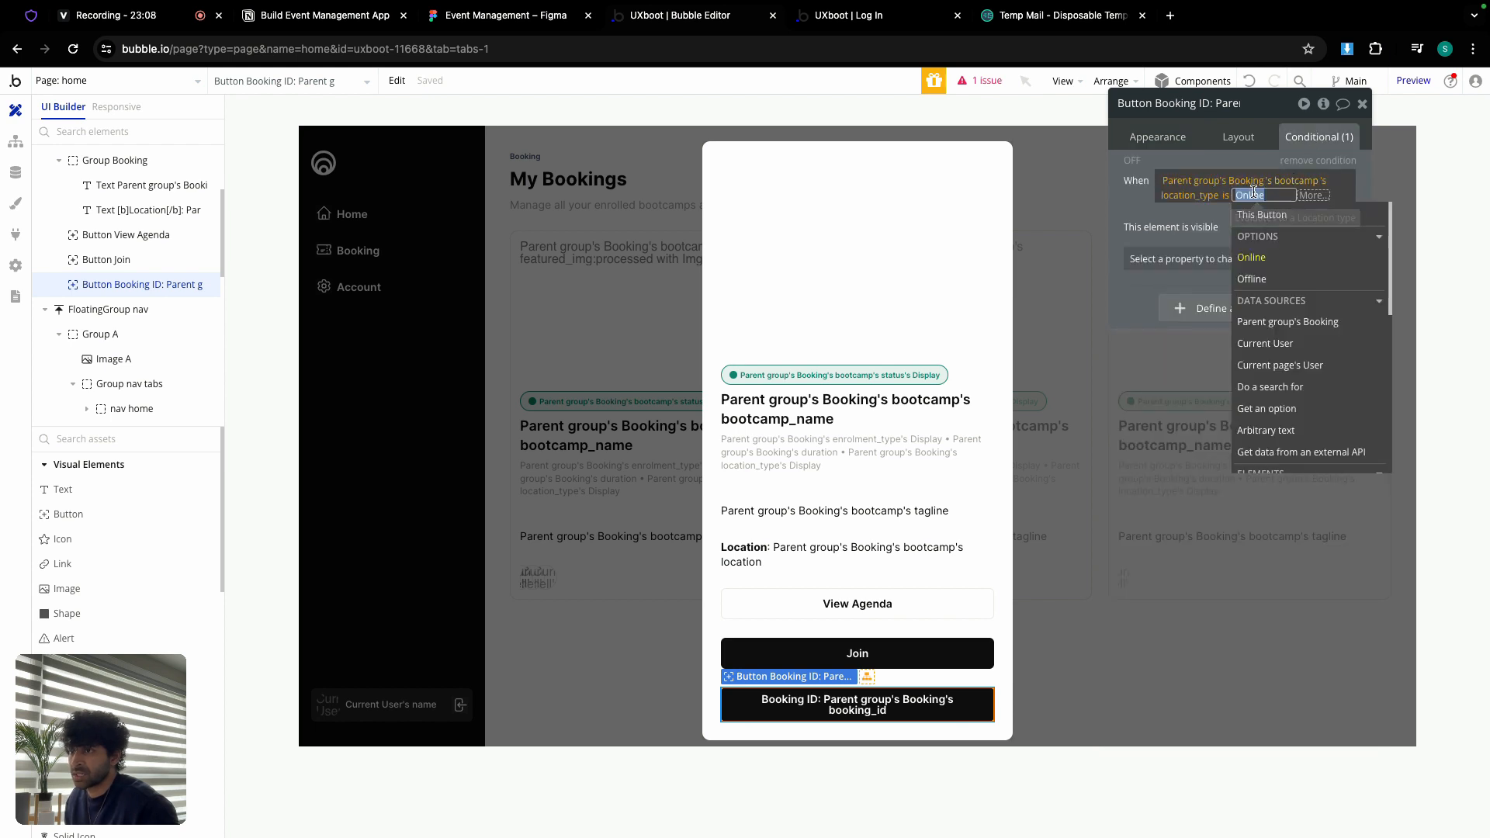
pyautogui.click(1251, 279)
pyautogui.click(1167, 219)
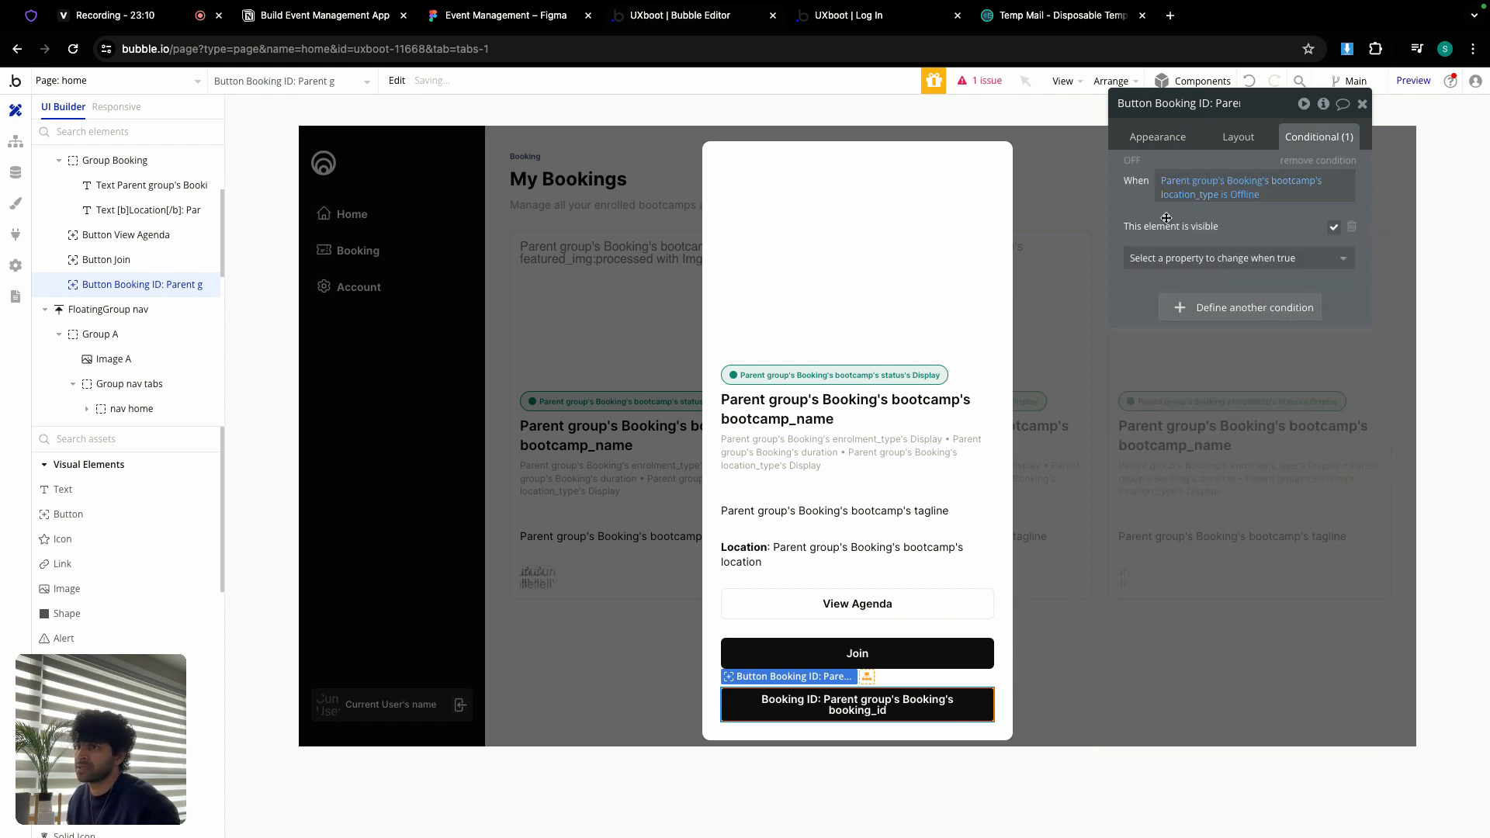
pyautogui.rightClick(1195, 187)
pyautogui.click(1288, 139)
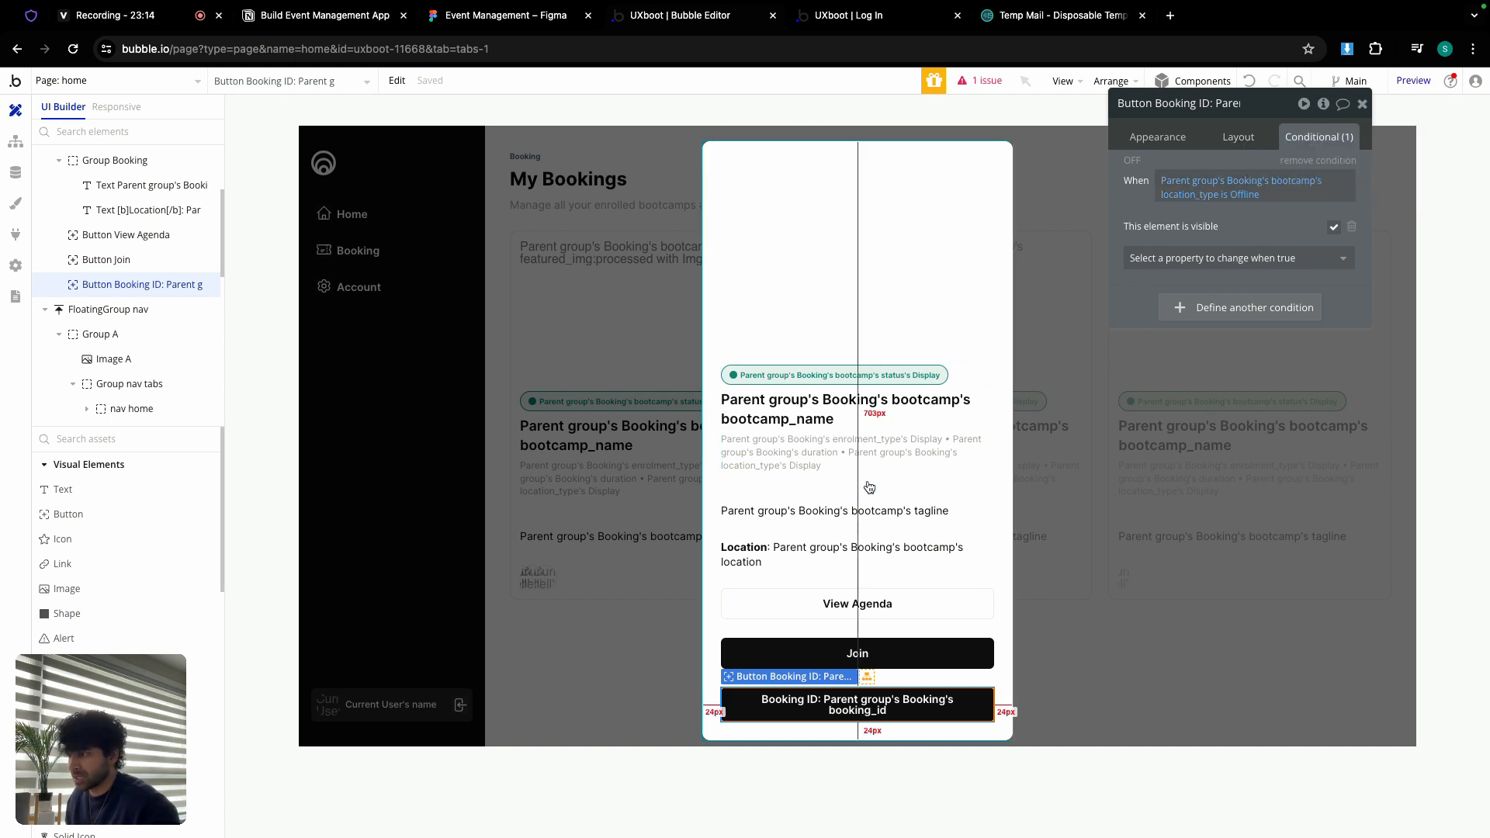
pyautogui.click(829, 547)
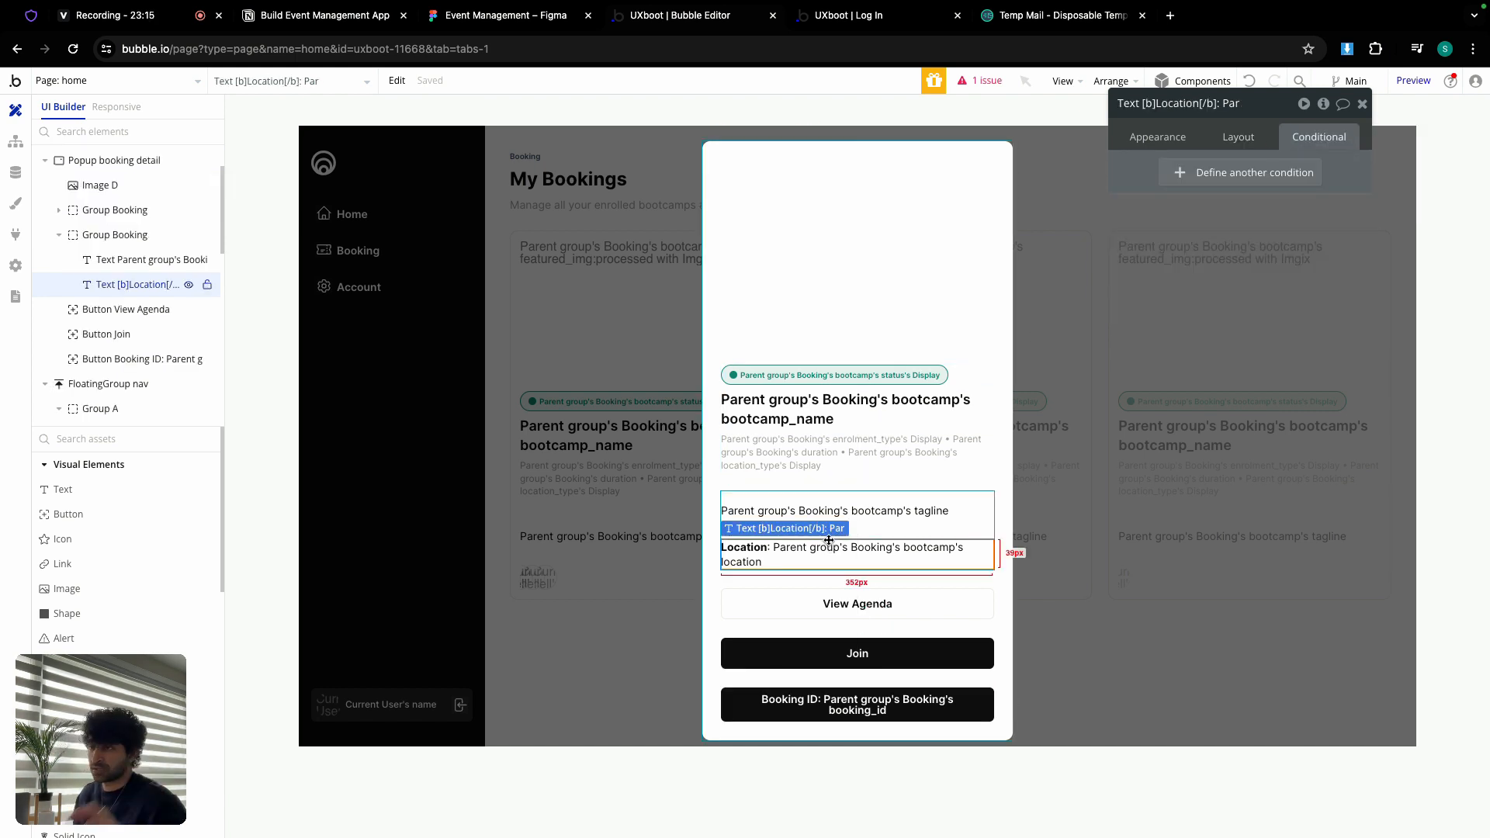
# Step: Hide the Location text on load, collapse it when hidden, and paste the Offline condition to show it
pyautogui.click(1242, 137)
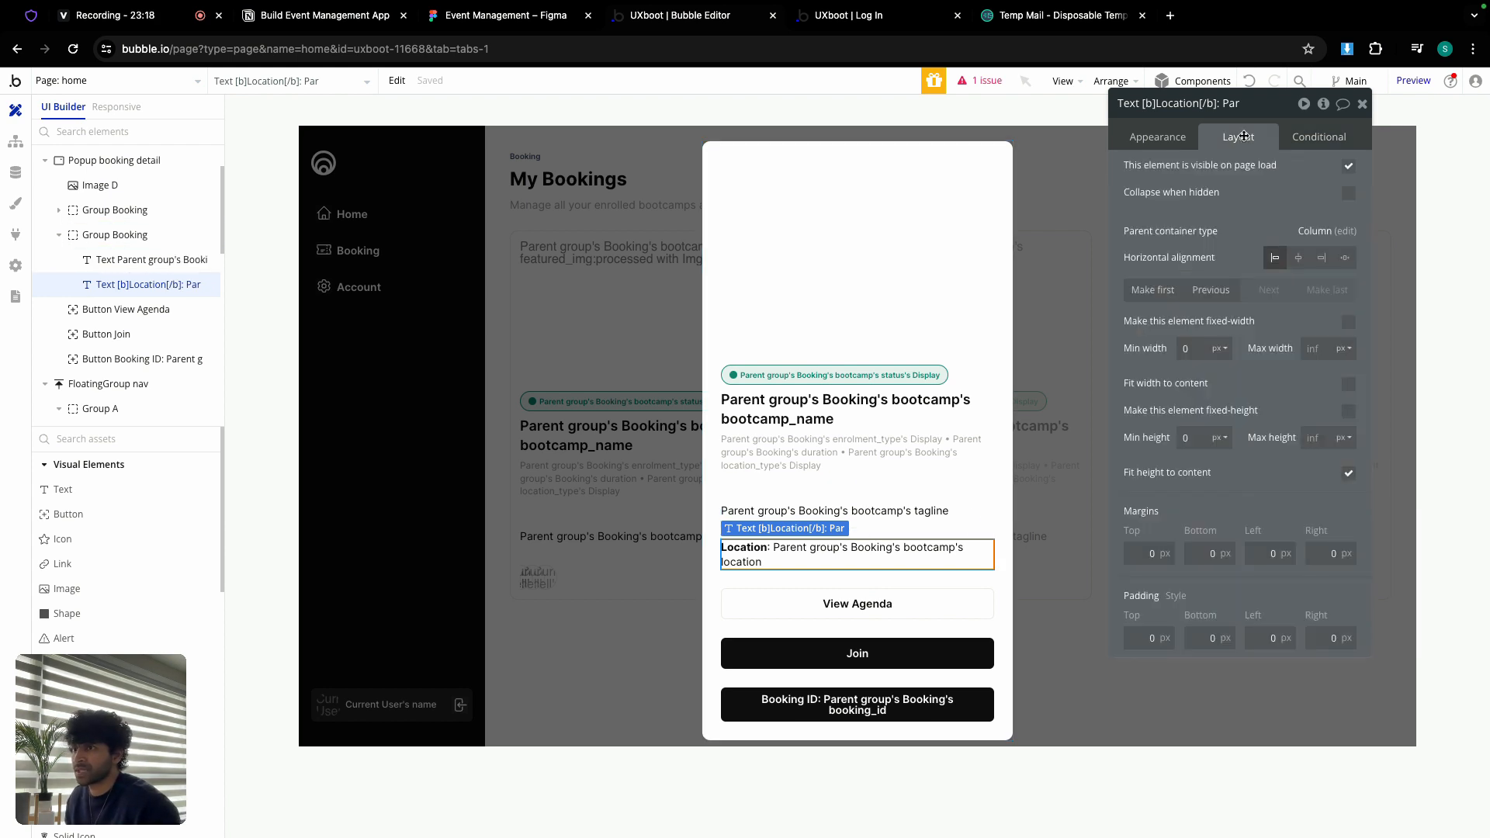
pyautogui.click(1348, 166)
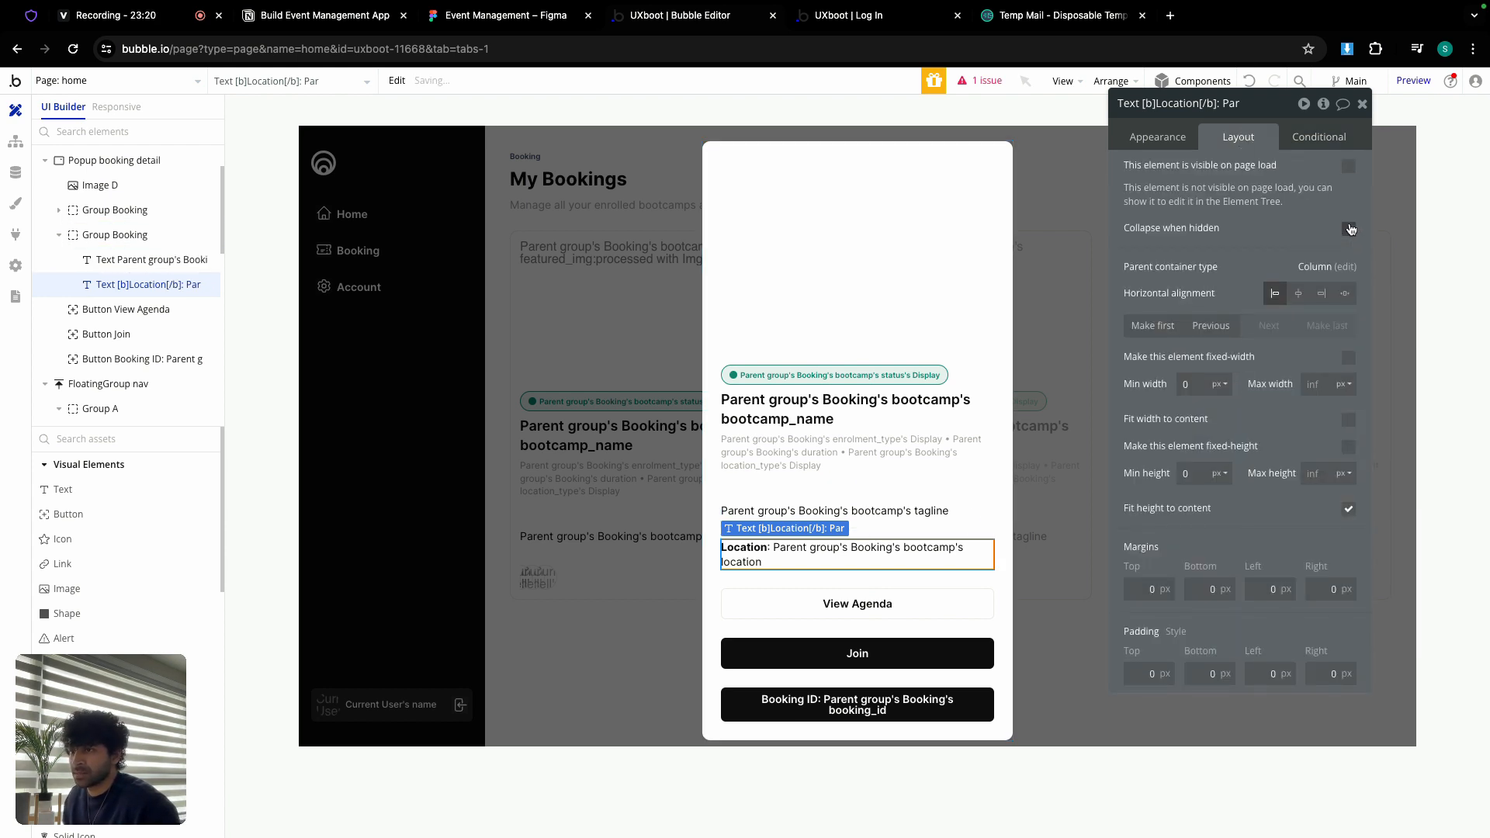
pyautogui.click(1349, 229)
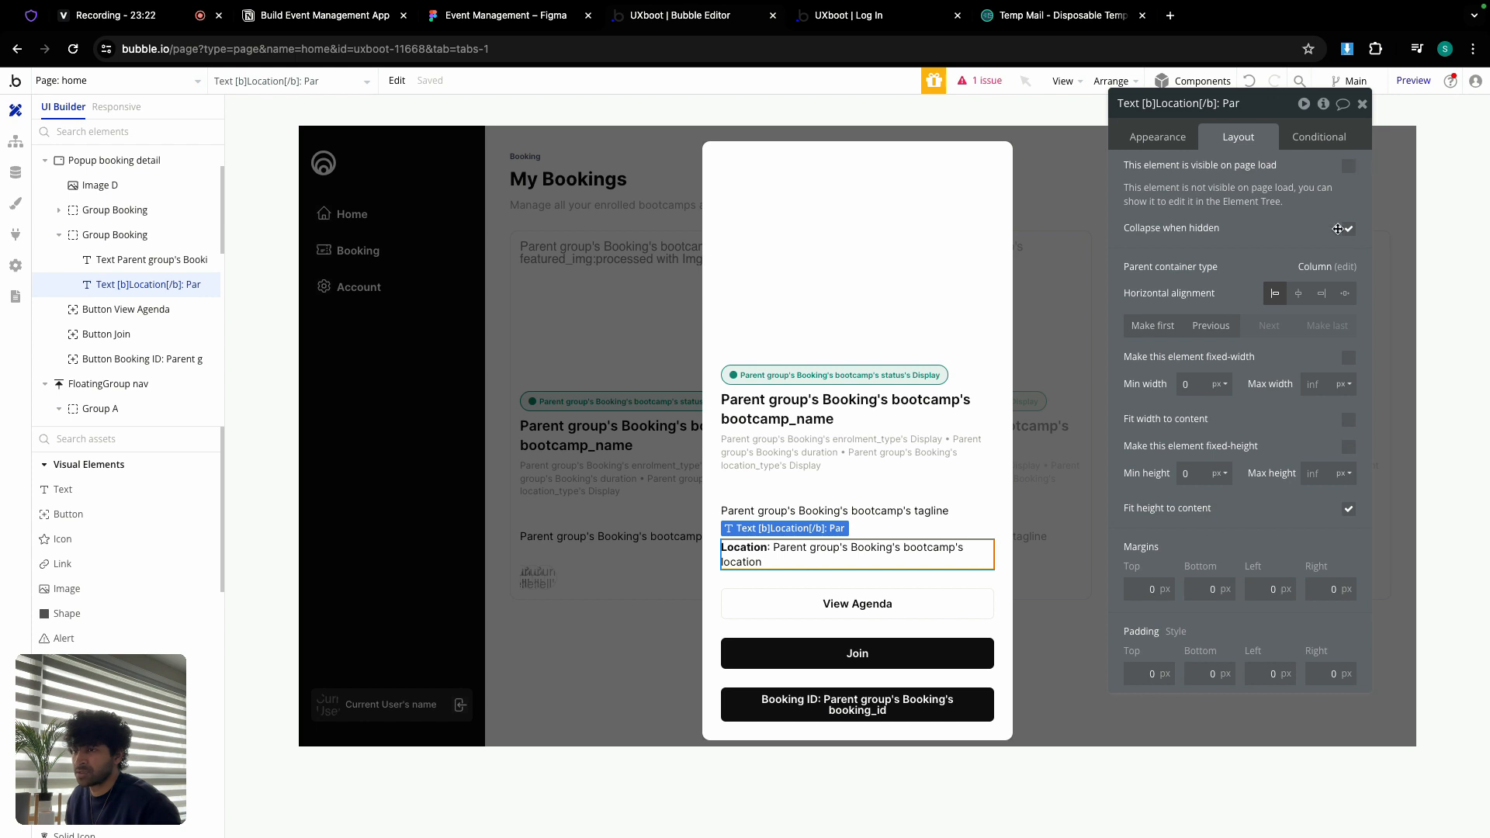
pyautogui.click(1327, 140)
pyautogui.click(1298, 169)
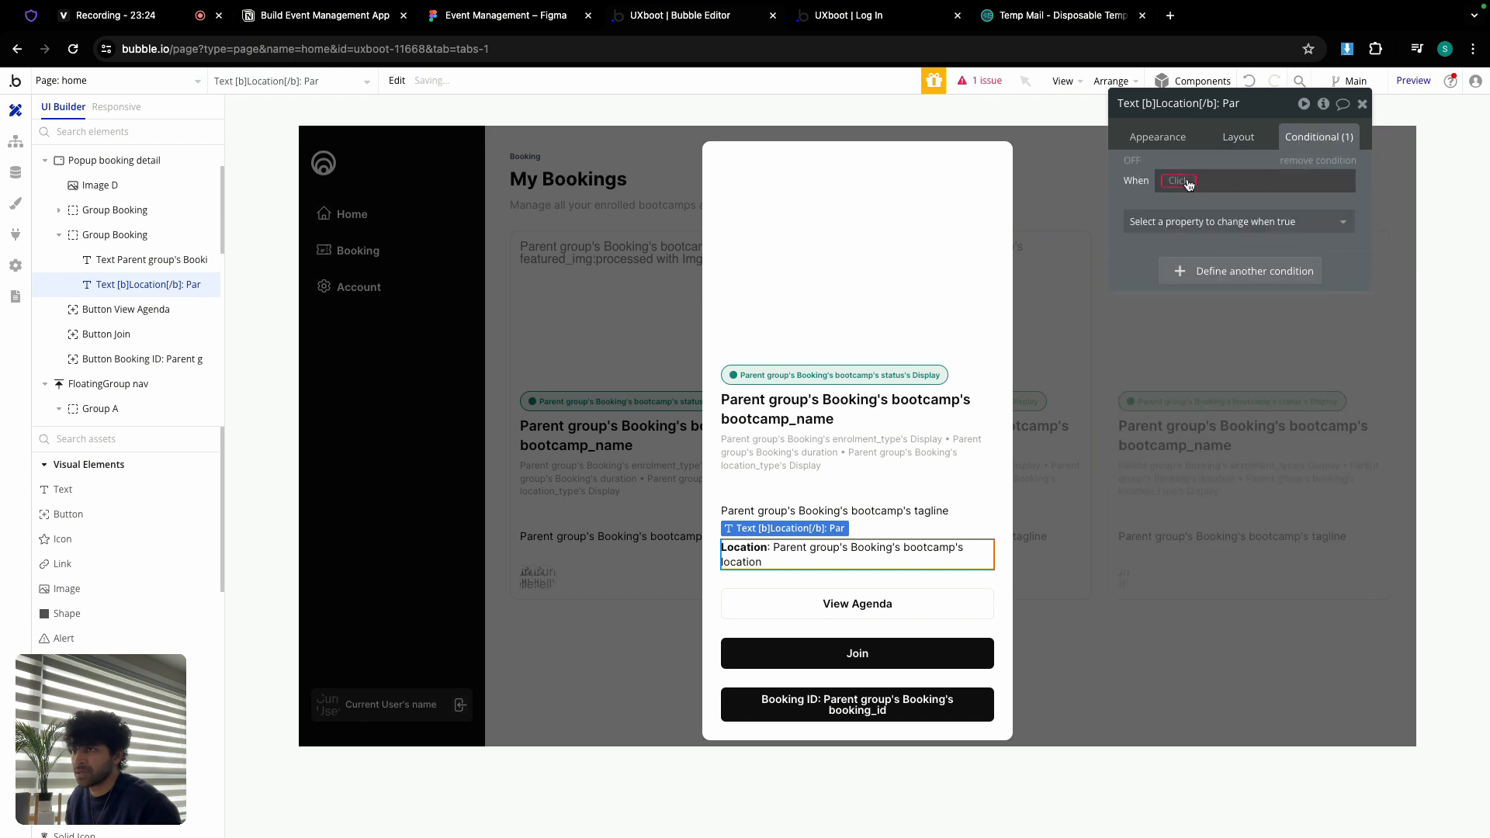
pyautogui.rightClick(1209, 179)
pyautogui.click(1292, 160)
pyautogui.click(1257, 228)
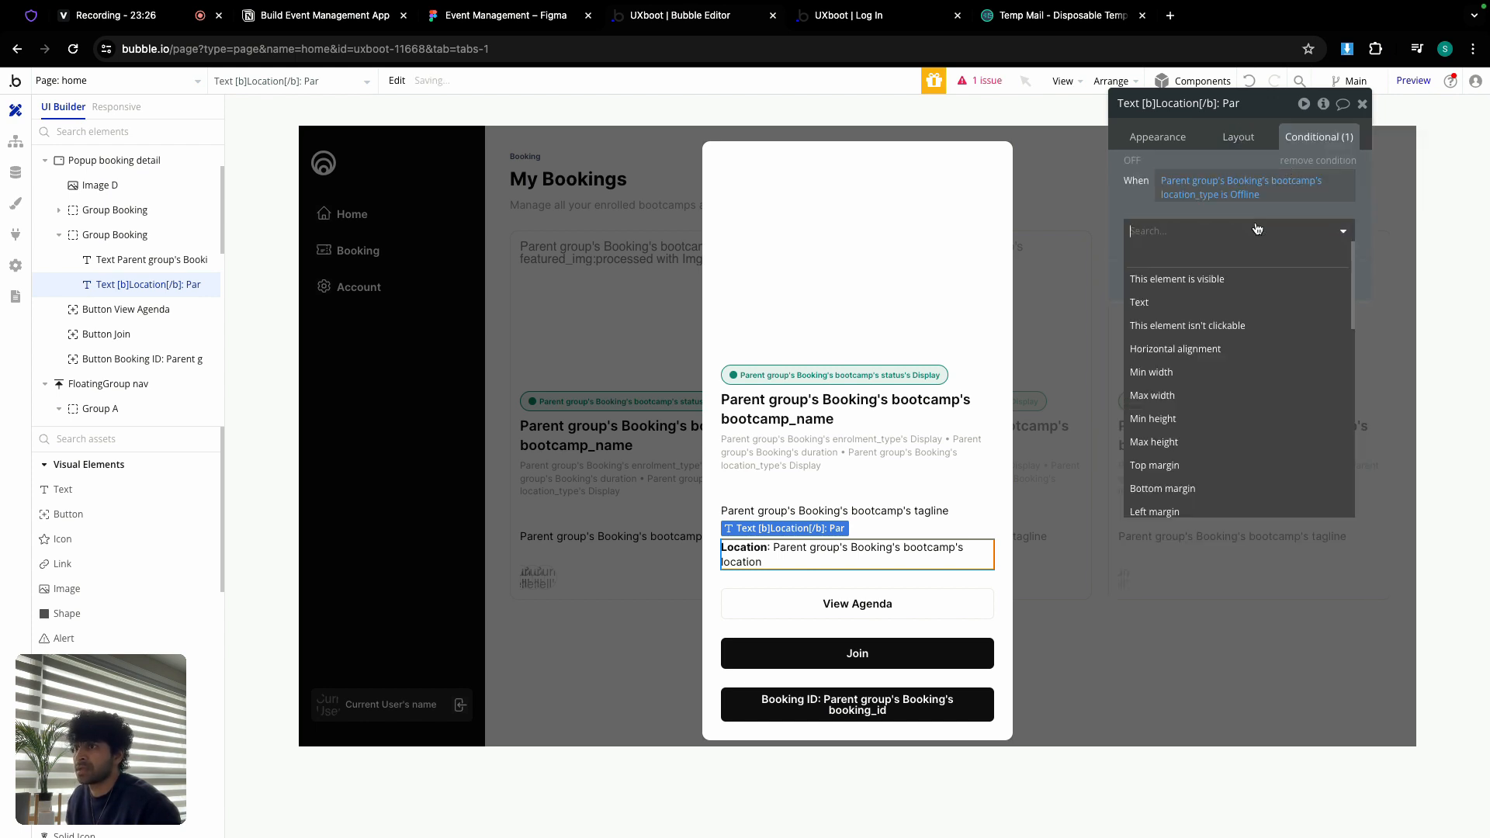
pyautogui.click(1240, 281)
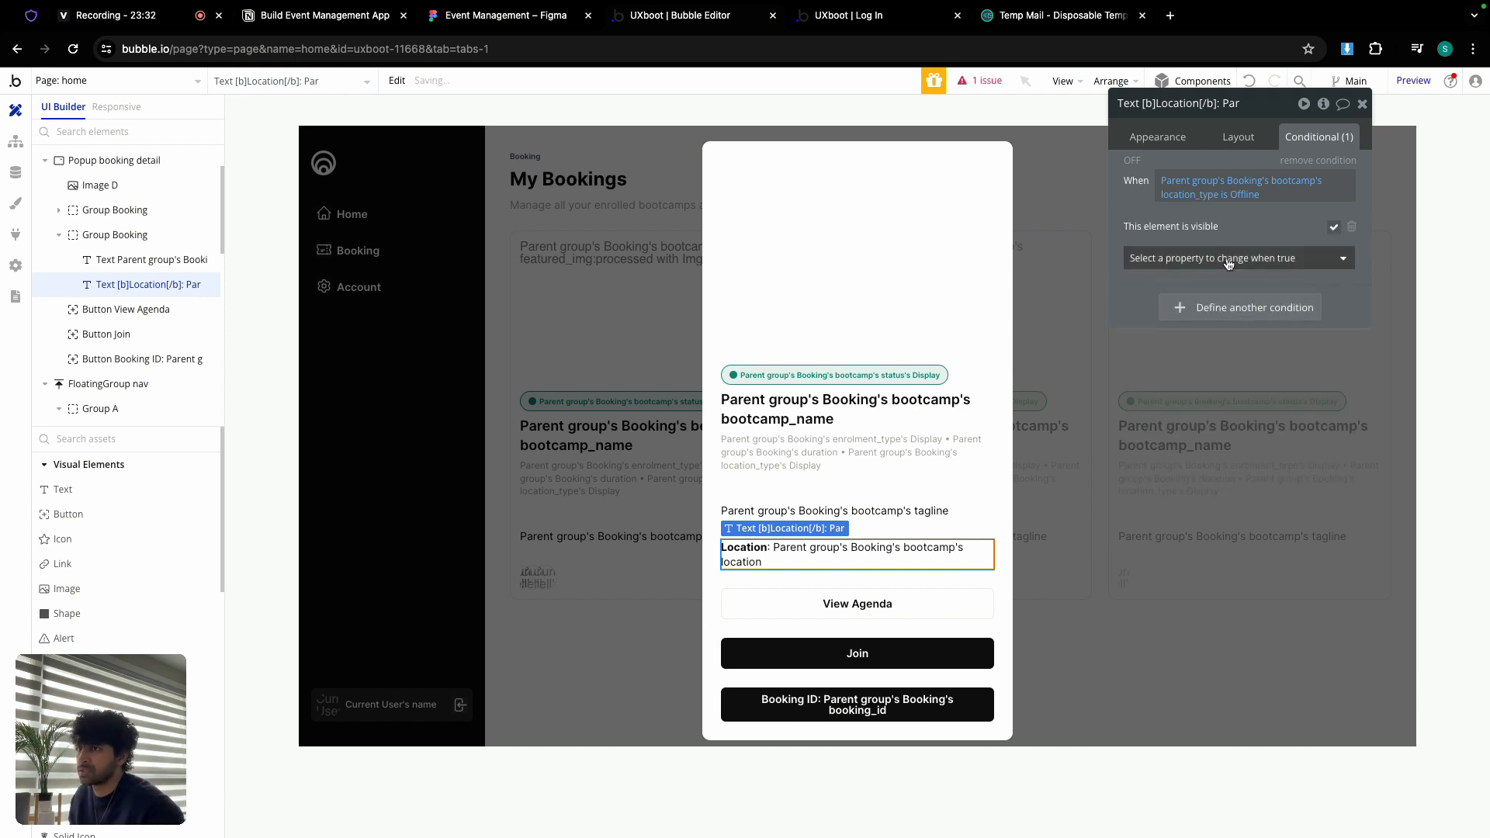
# Step: Set the popup image to parent Booking's bootcamp featured_img with Imgix, crop to fit, and Zoom rendering
pyautogui.click(887, 237)
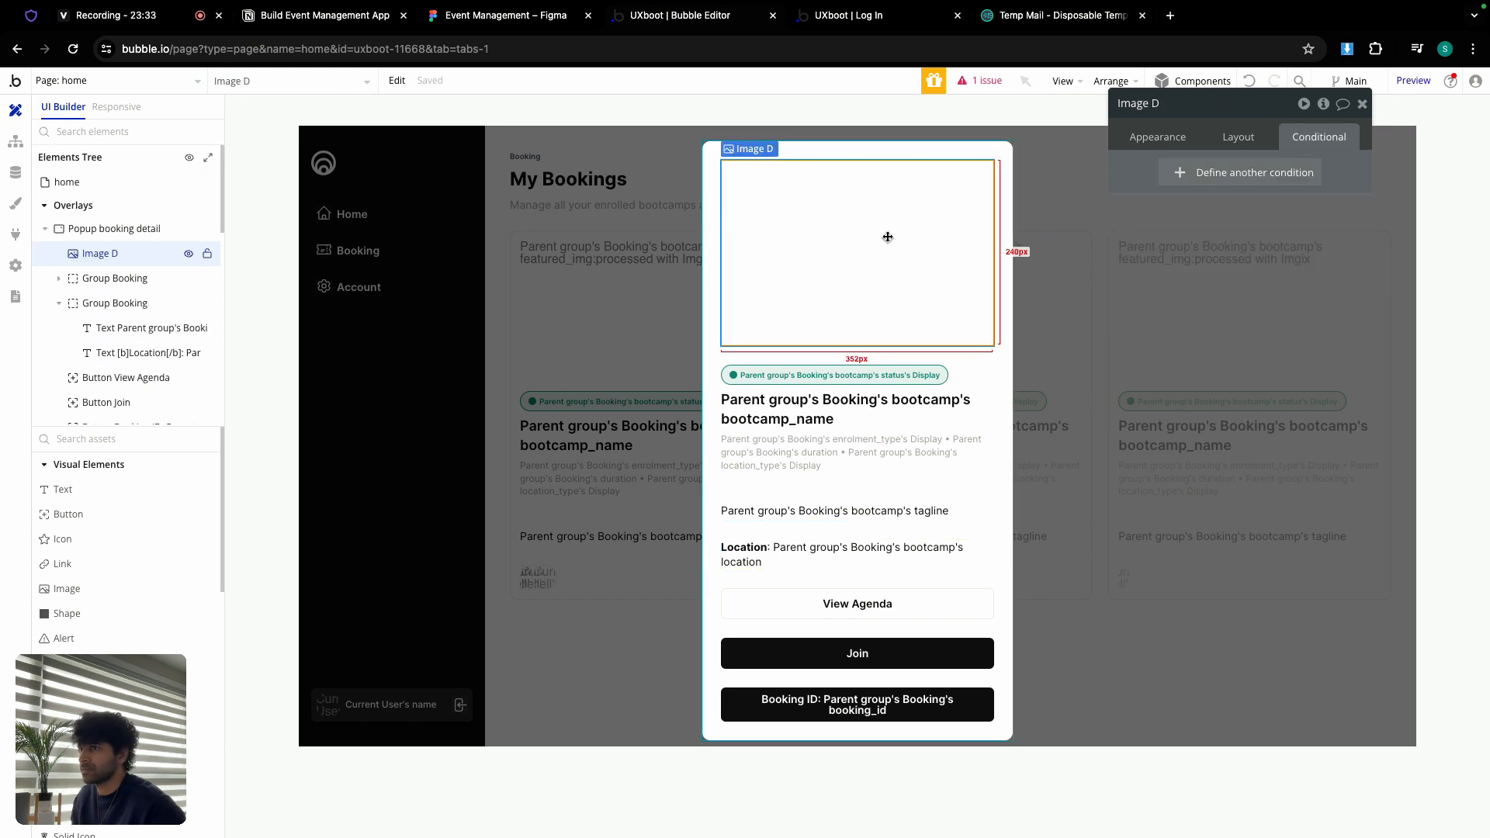
pyautogui.click(1160, 137)
pyautogui.click(1254, 224)
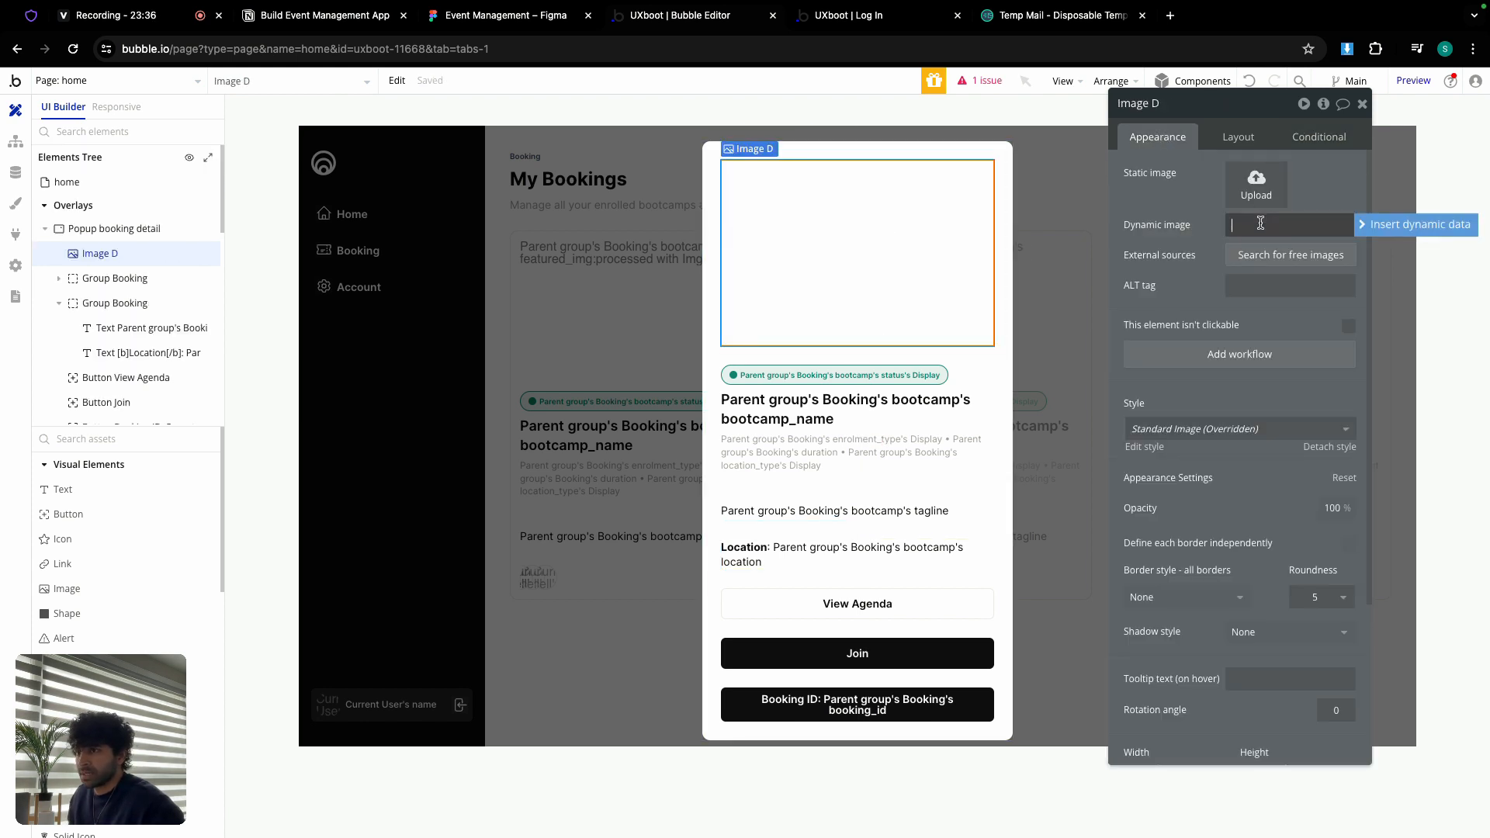
pyautogui.click(1387, 234)
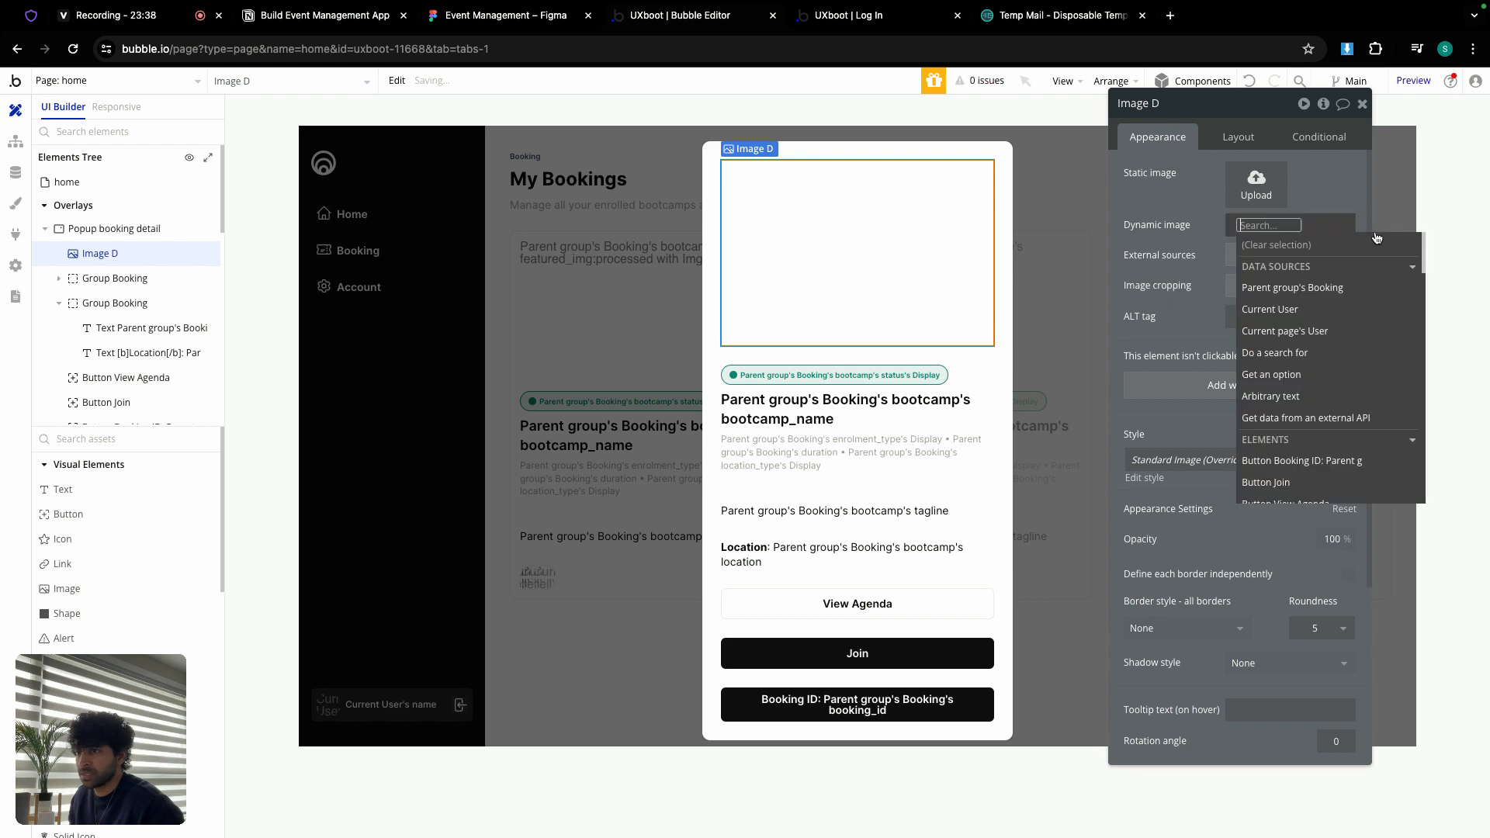
pyautogui.click(1309, 289)
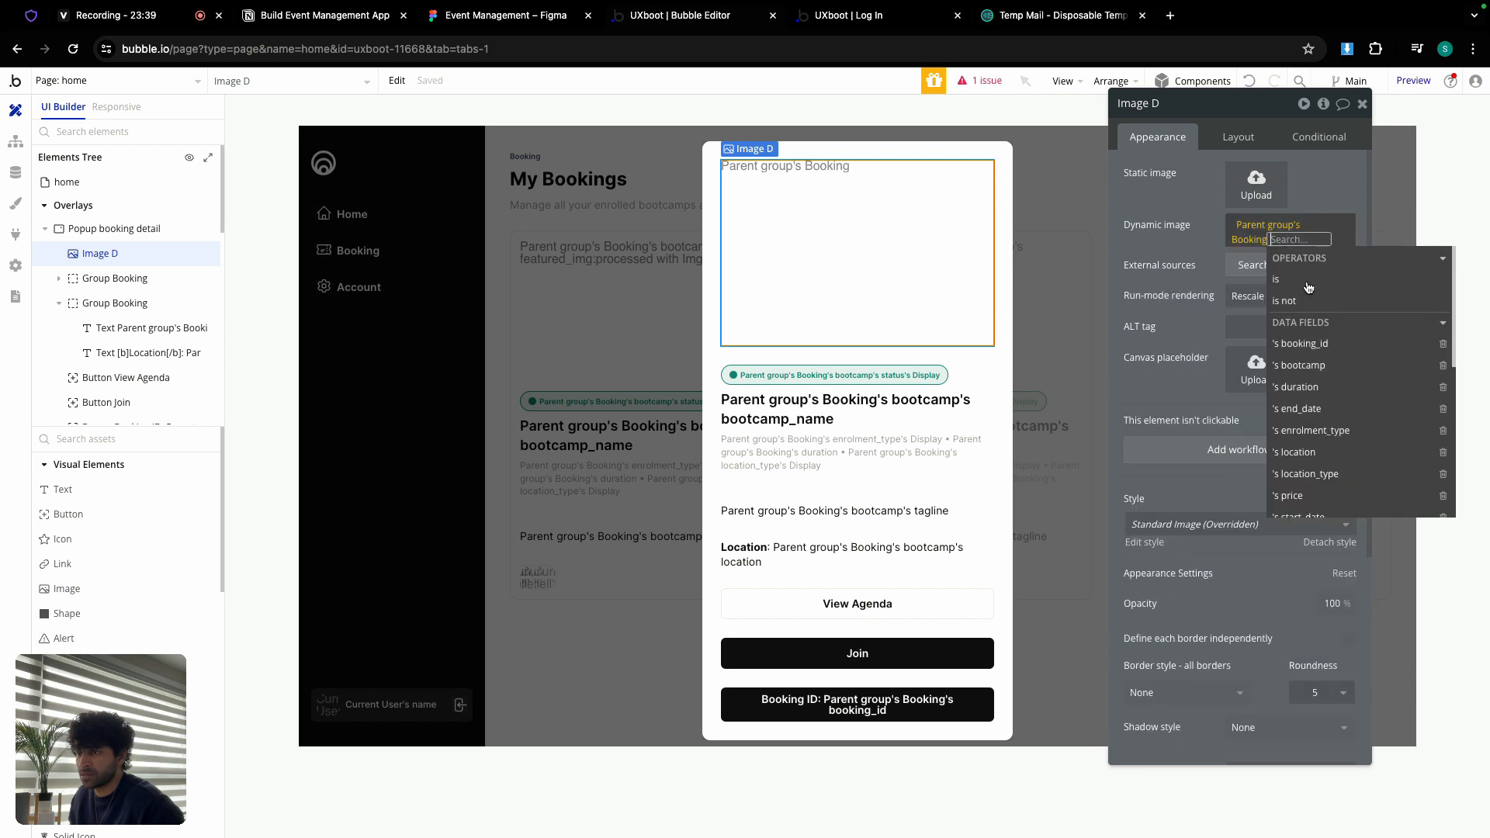
pyautogui.click(1317, 365)
pyautogui.scroll(-1, 1316, 411)
pyautogui.click(1322, 452)
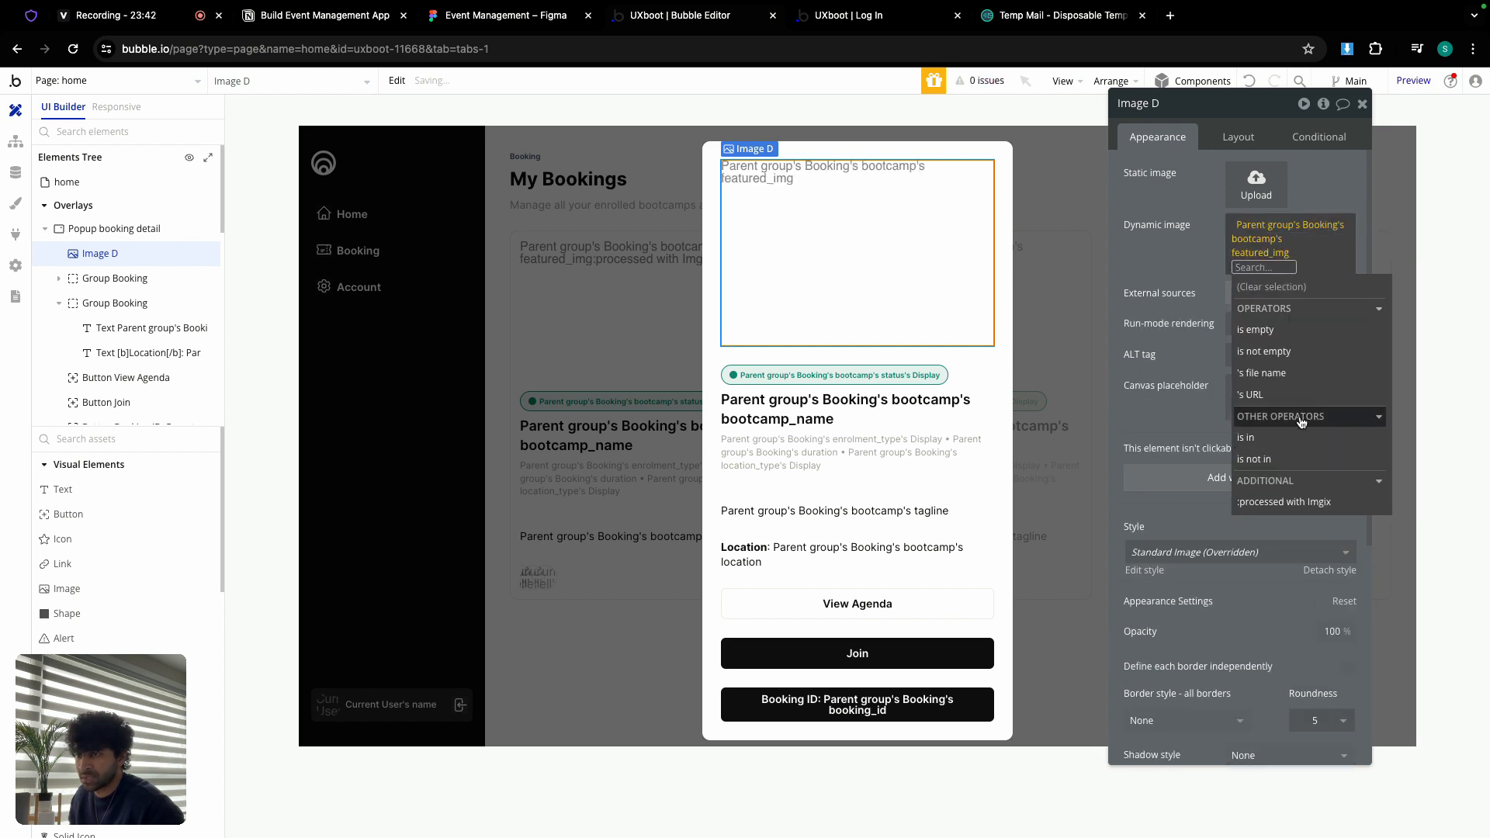
pyautogui.click(1285, 501)
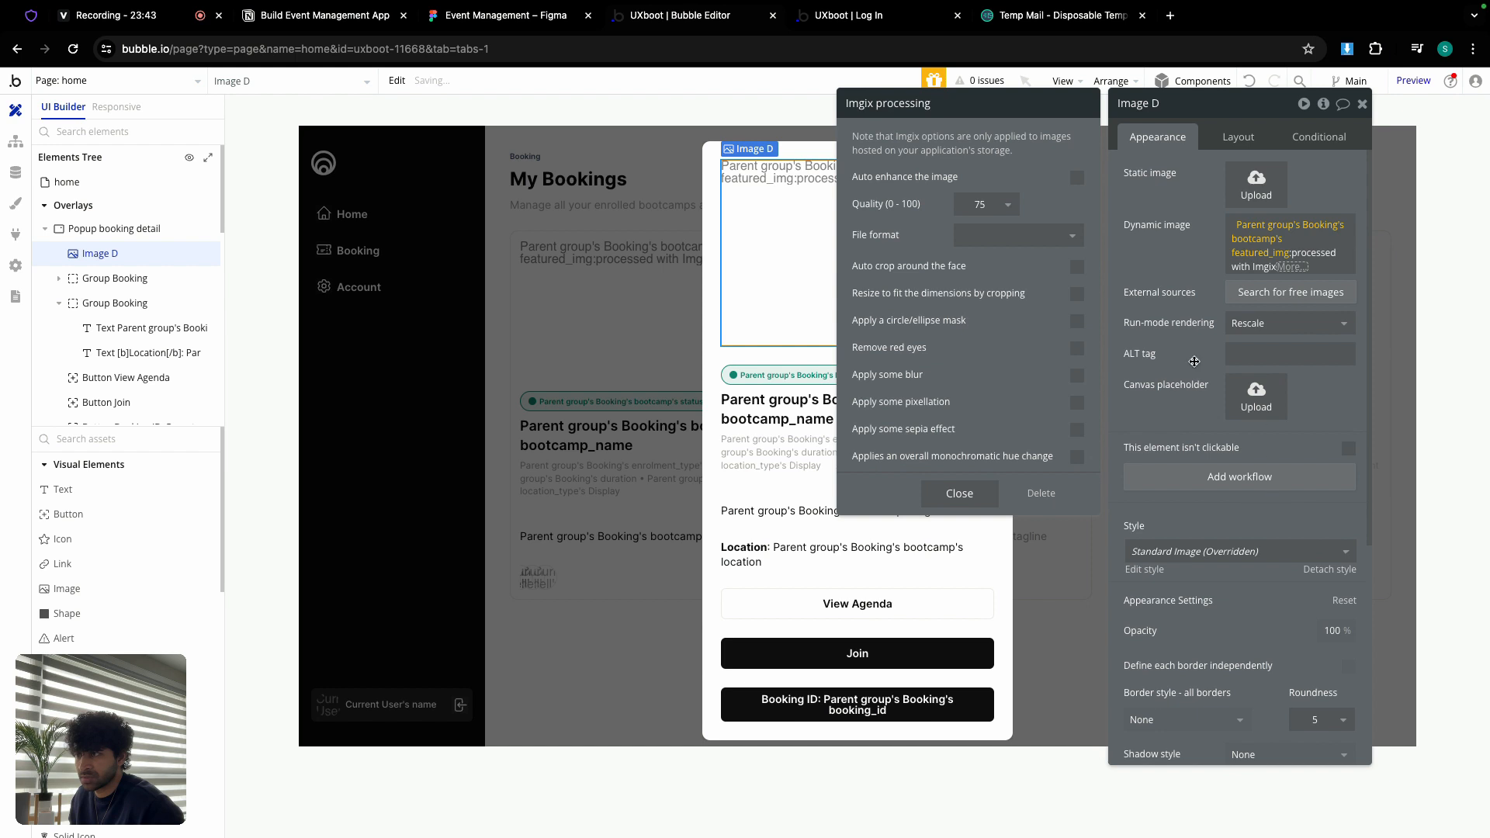
pyautogui.click(1076, 293)
pyautogui.click(1248, 332)
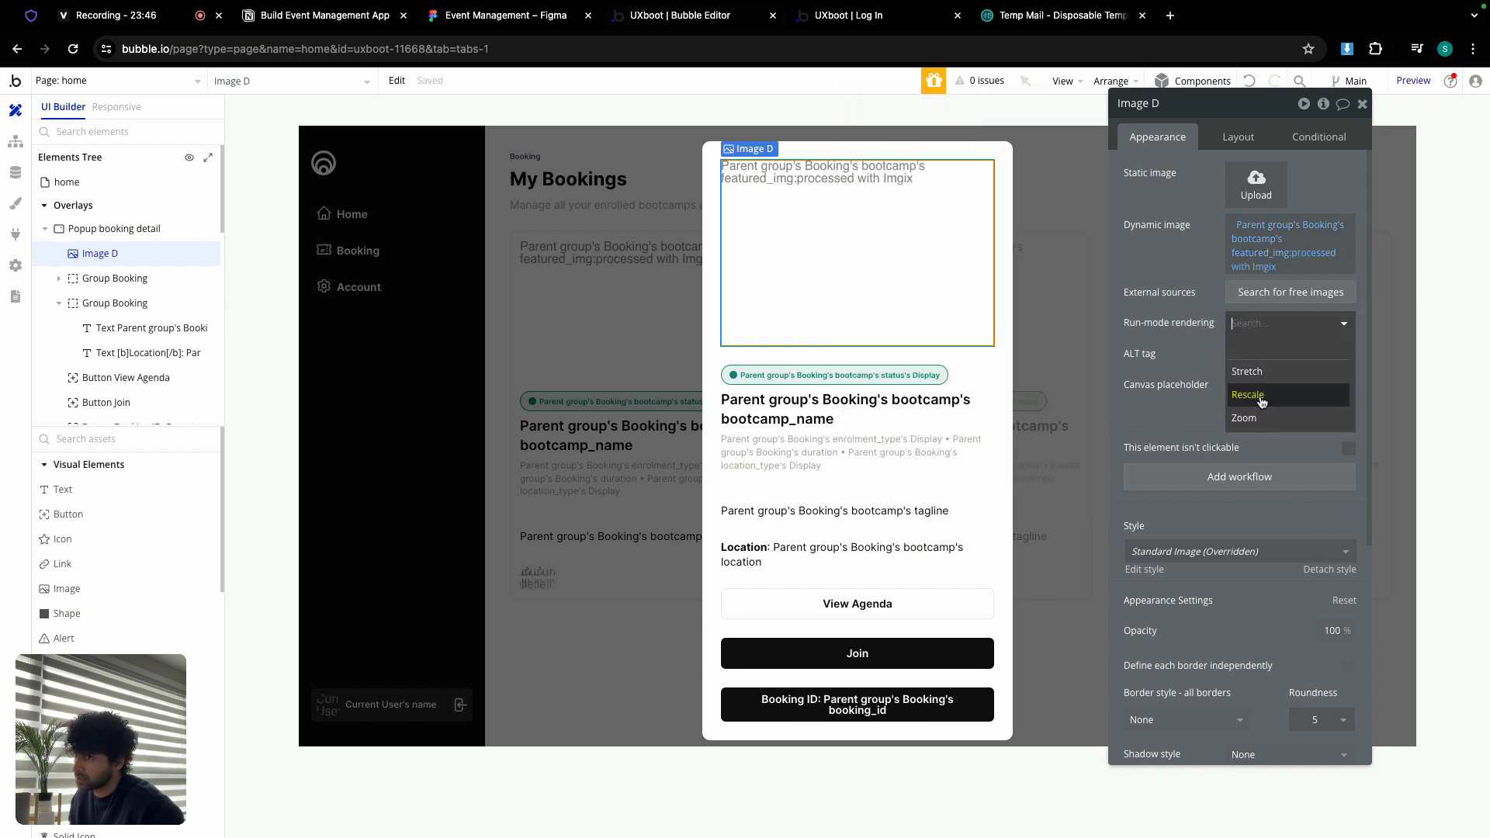
pyautogui.click(1265, 428)
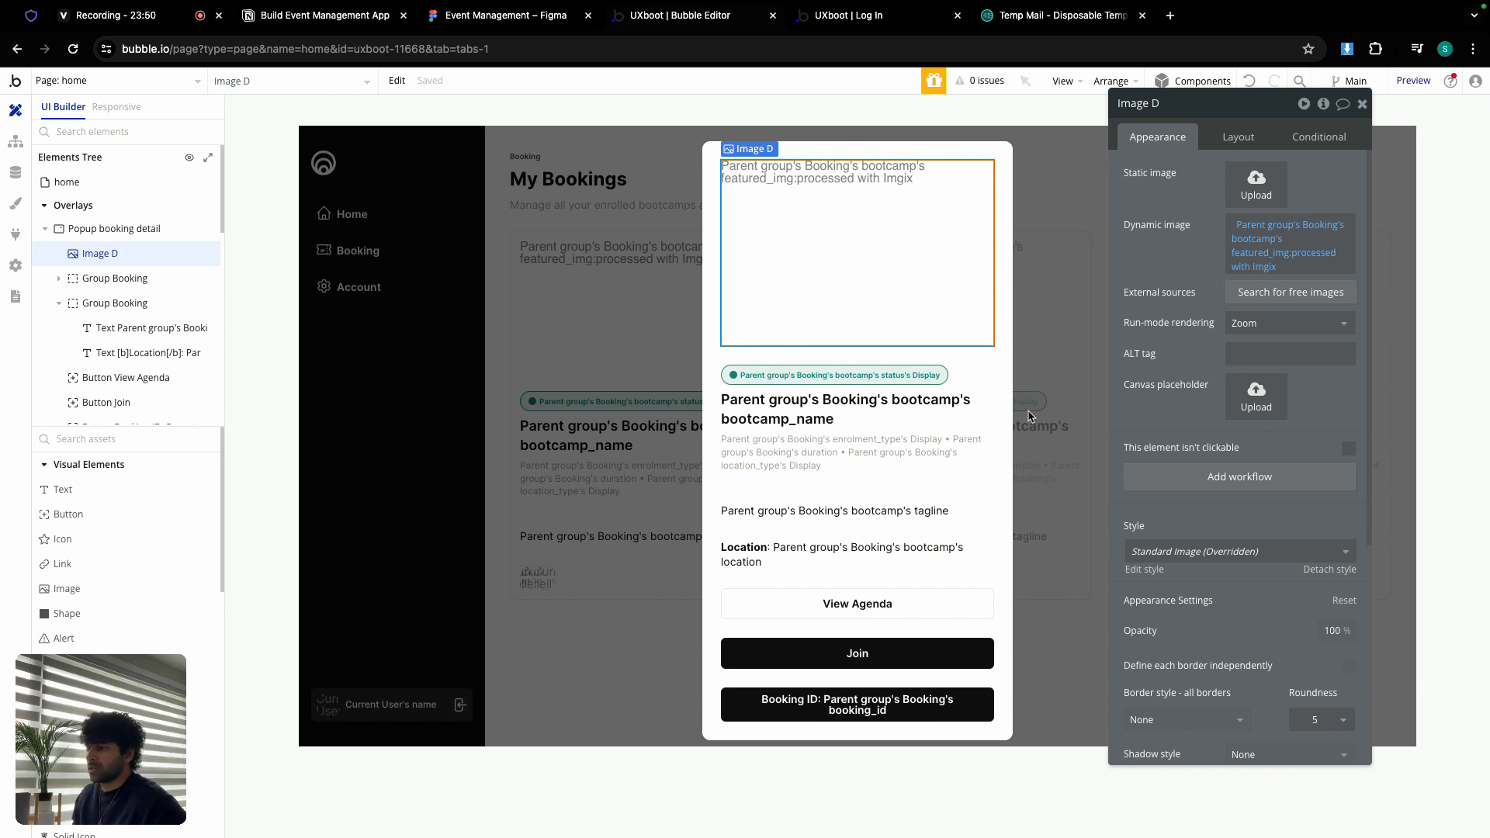
# Step: Group the View Agenda, Join and Booking ID buttons in a column container
pyautogui.click(857, 612)
pyautogui.keyDown('shift'); pyautogui.click(852, 654); pyautogui.keyUp('shift')
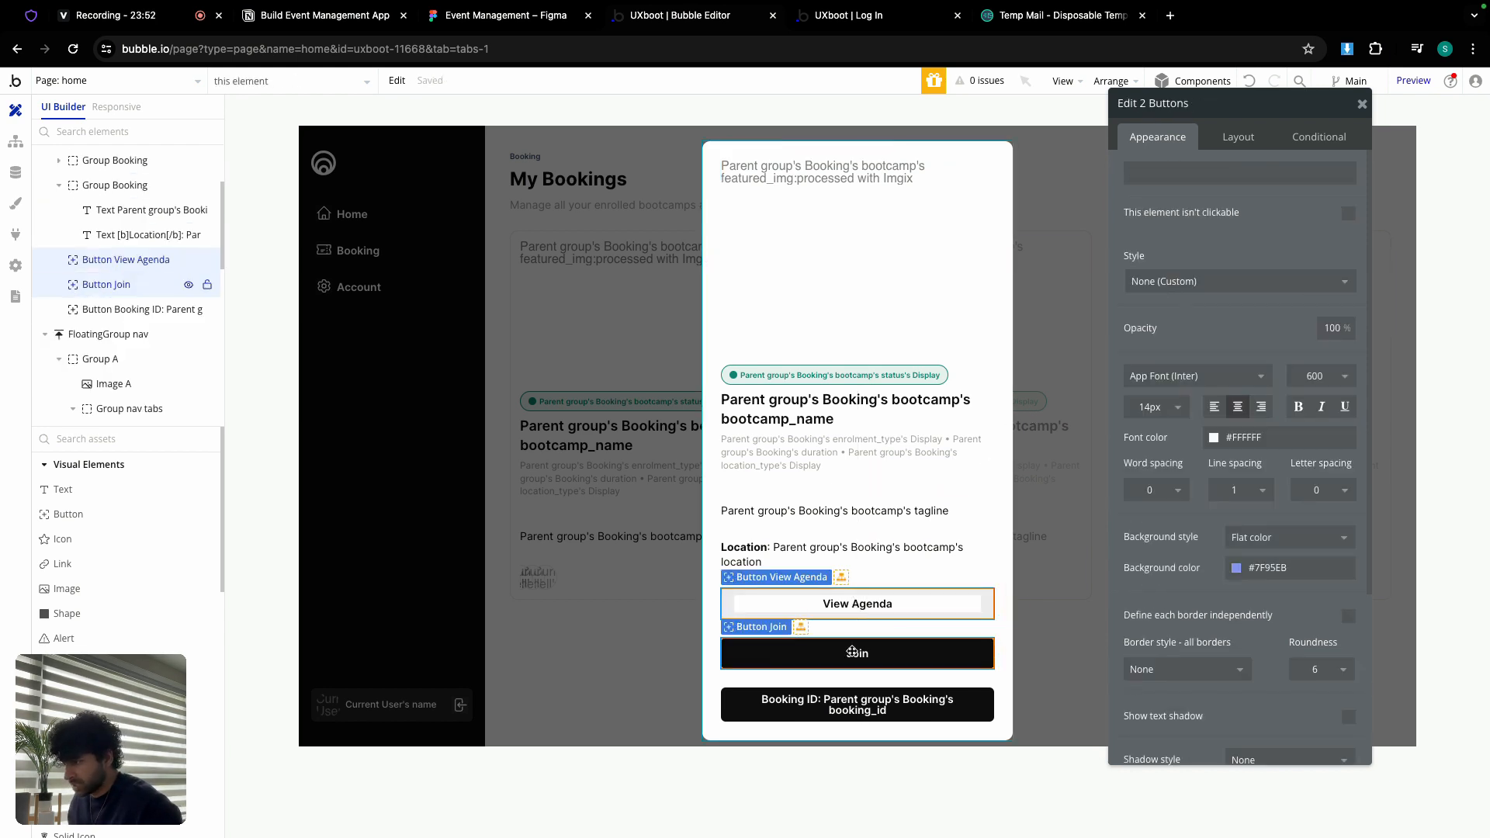
pyautogui.keyDown('shift'); pyautogui.click(847, 690); pyautogui.keyUp('shift')
pyautogui.rightClick(846, 693)
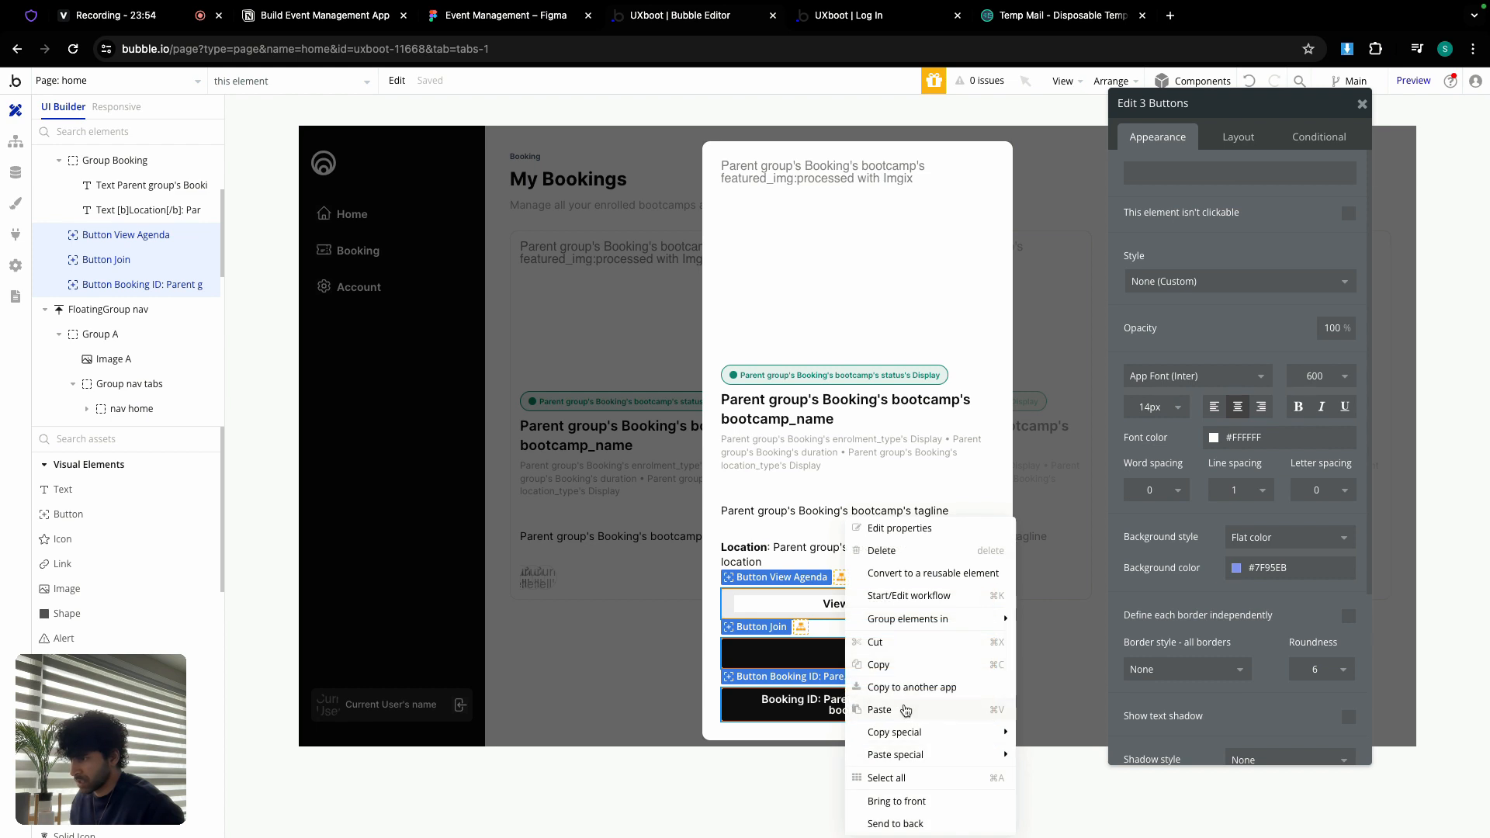
pyautogui.moveTo(906, 621)
pyautogui.click(1054, 664)
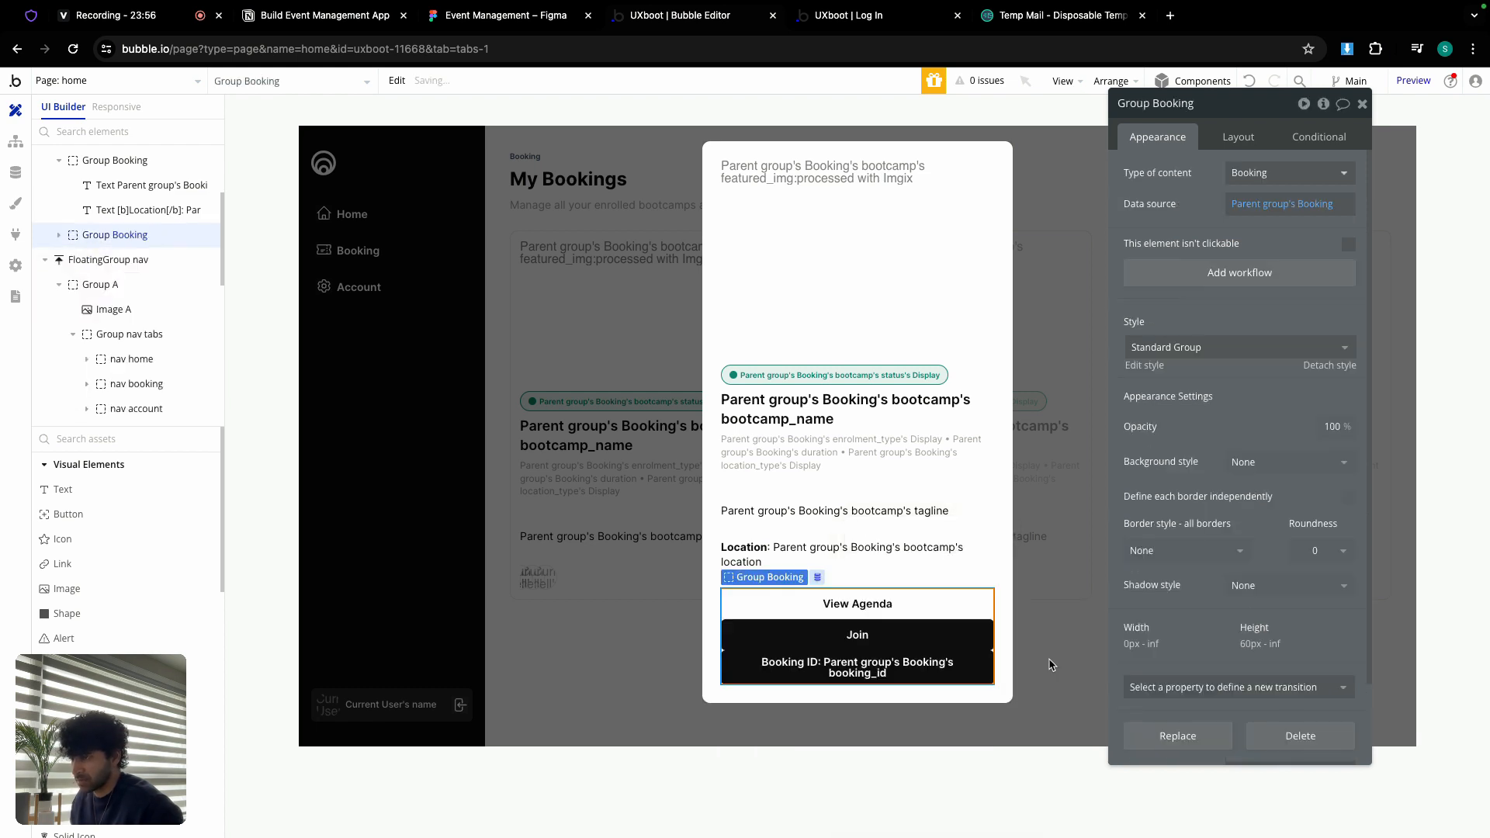
# Step: Turn on gap spacing with a 12 px row gap and rename the group 'Group button'
pyautogui.click(1237, 137)
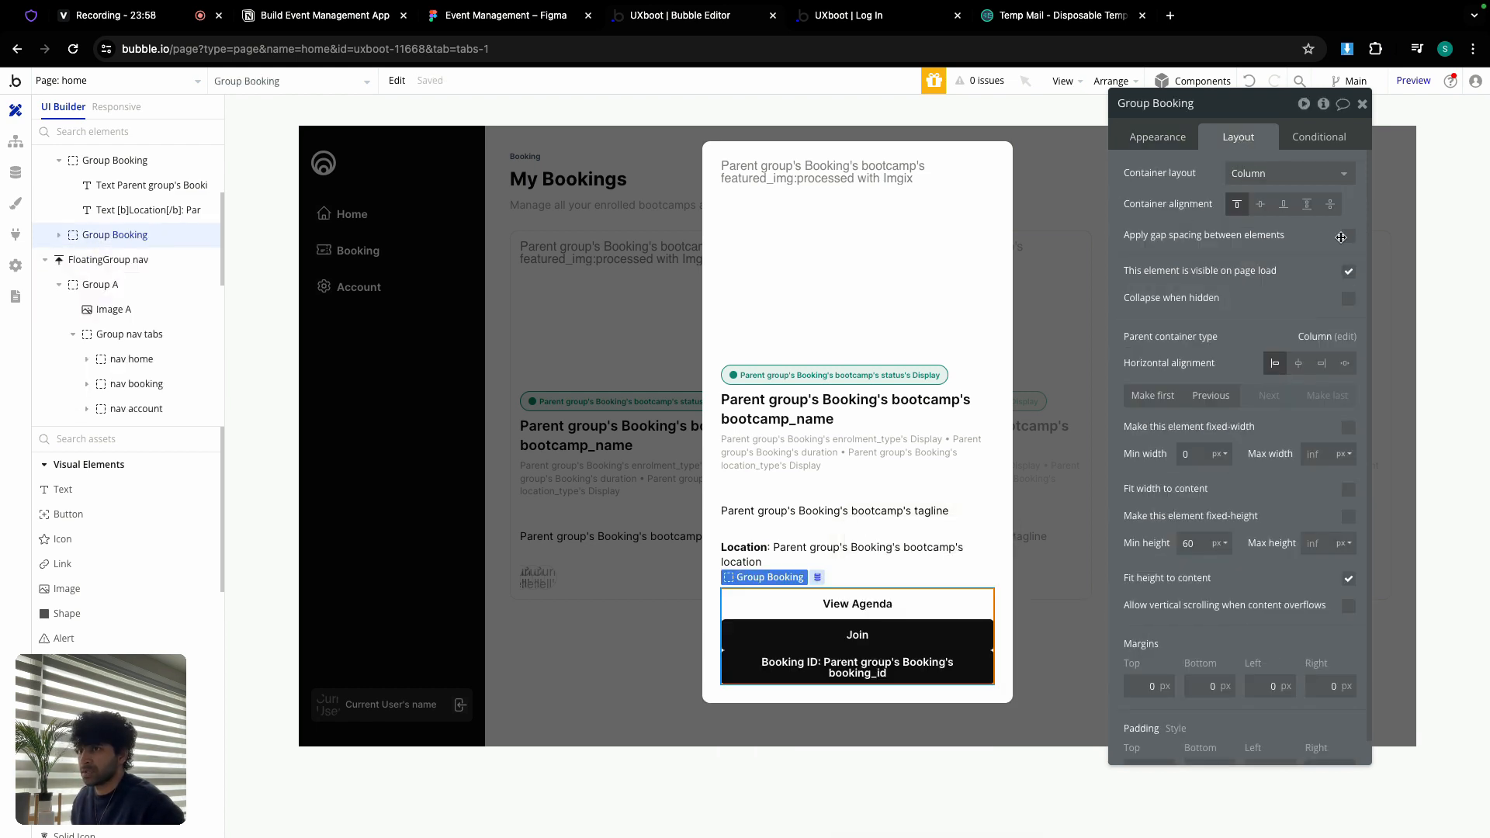
pyautogui.click(1347, 236)
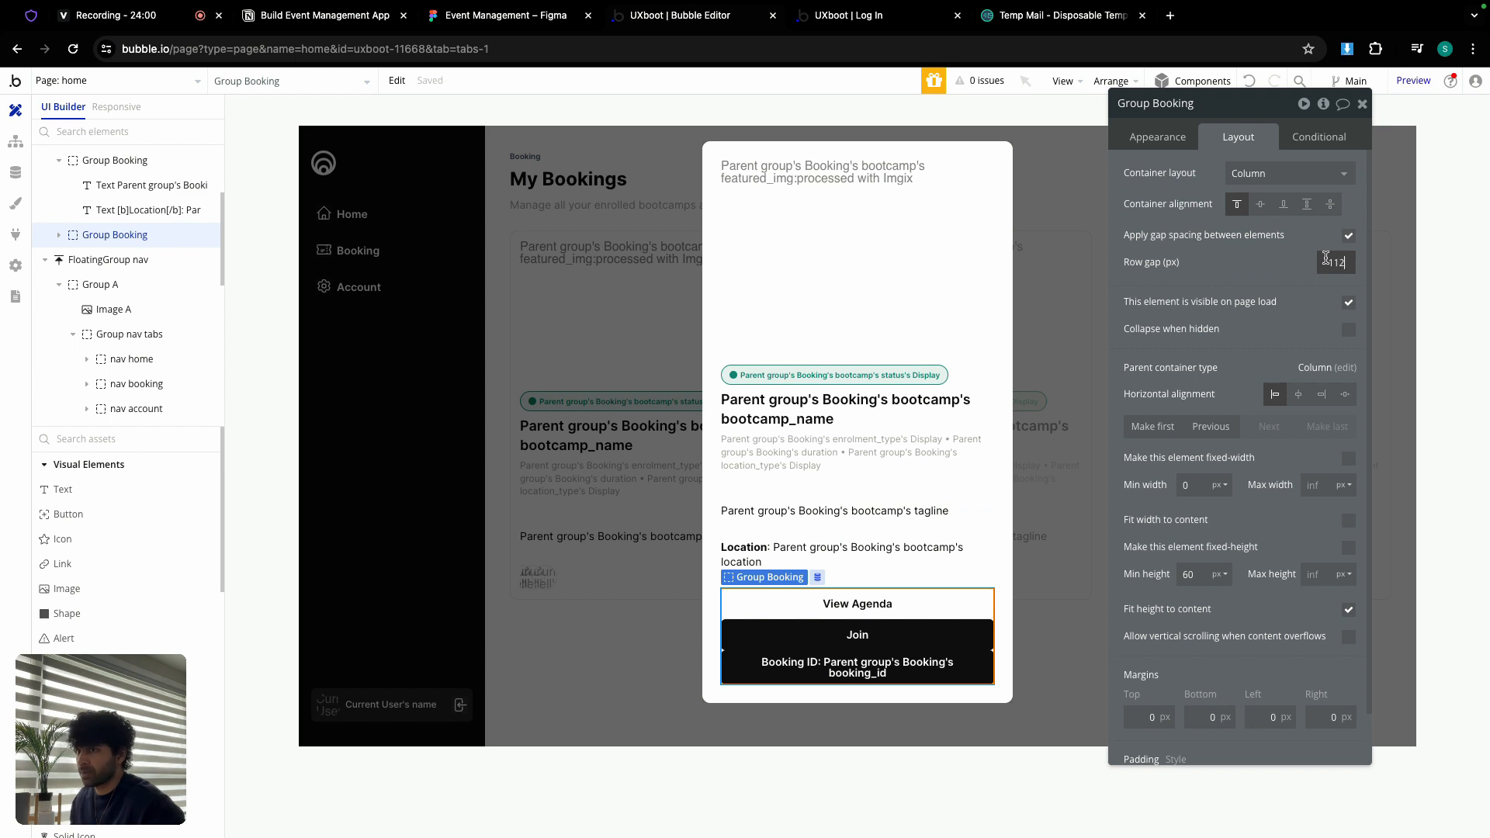
pyautogui.click(1326, 259)
pyautogui.write('112')
pyautogui.press('BackSpace')
pyautogui.press('BackSpace')
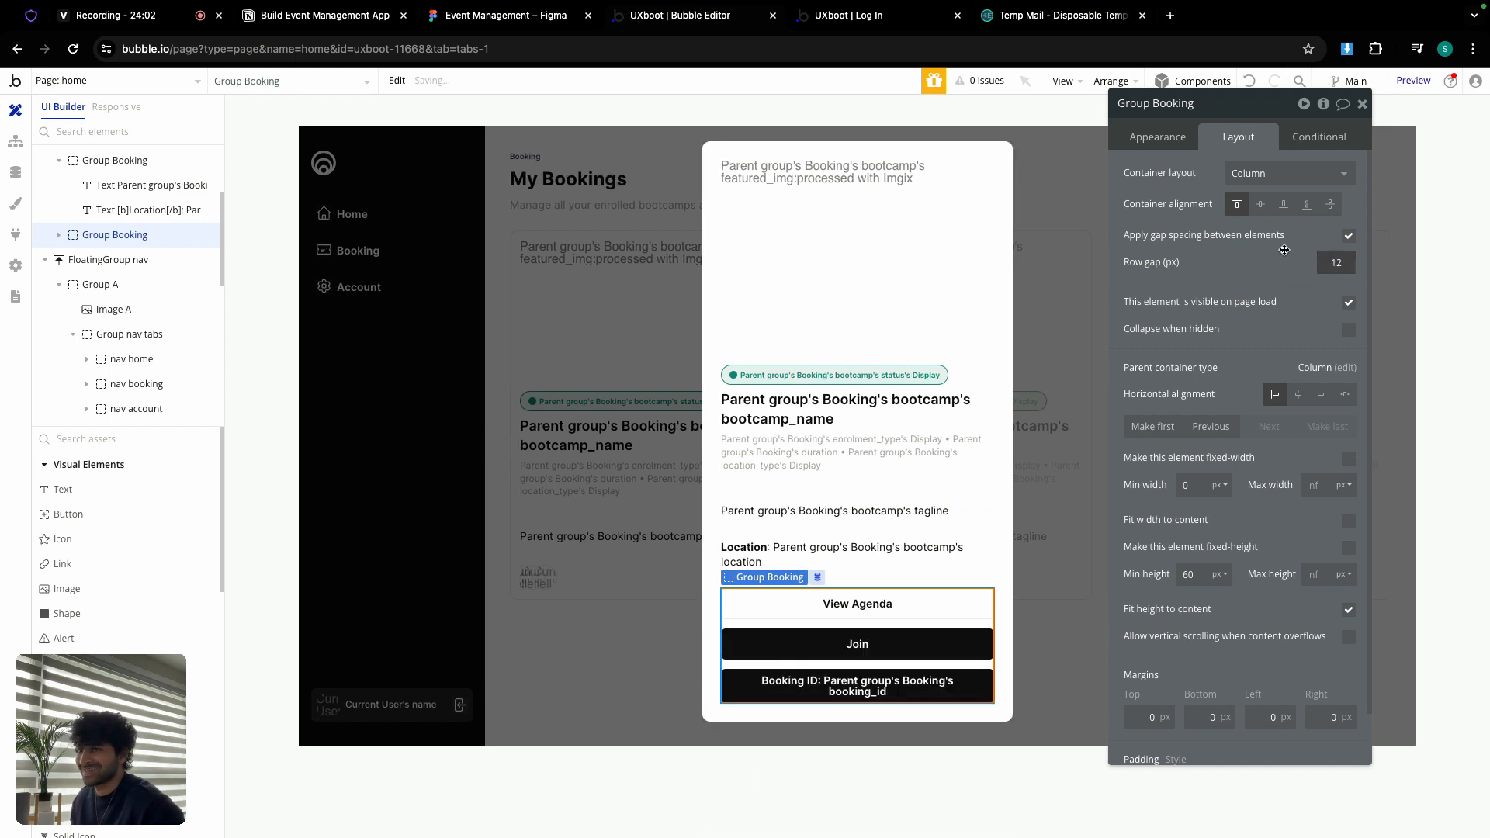
pyautogui.doubleClick(1176, 104)
pyautogui.write('butt')
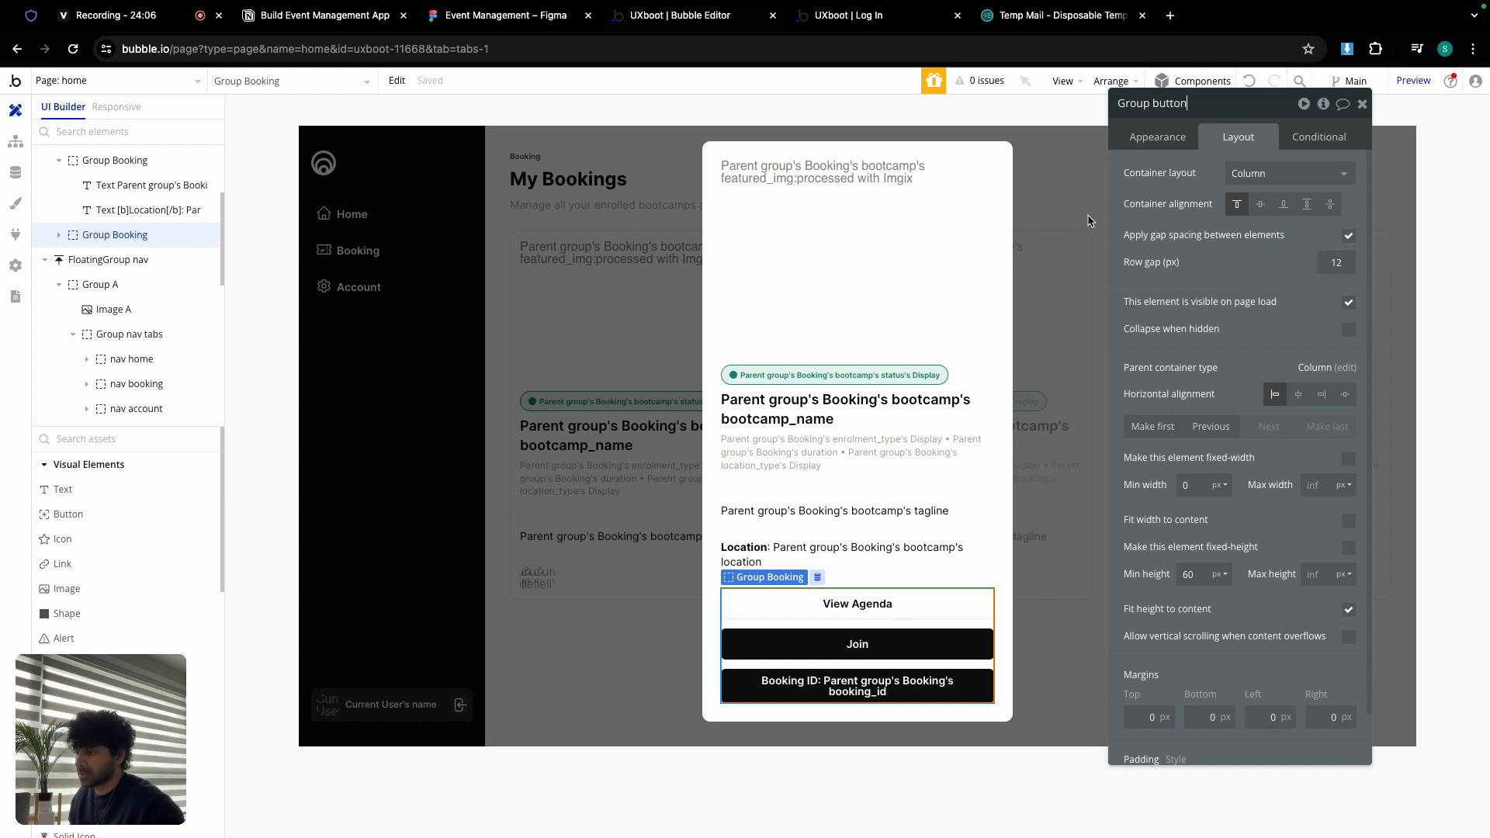
# Step: Review each button's layout settings, then close the booking popup
pyautogui.click(929, 640)
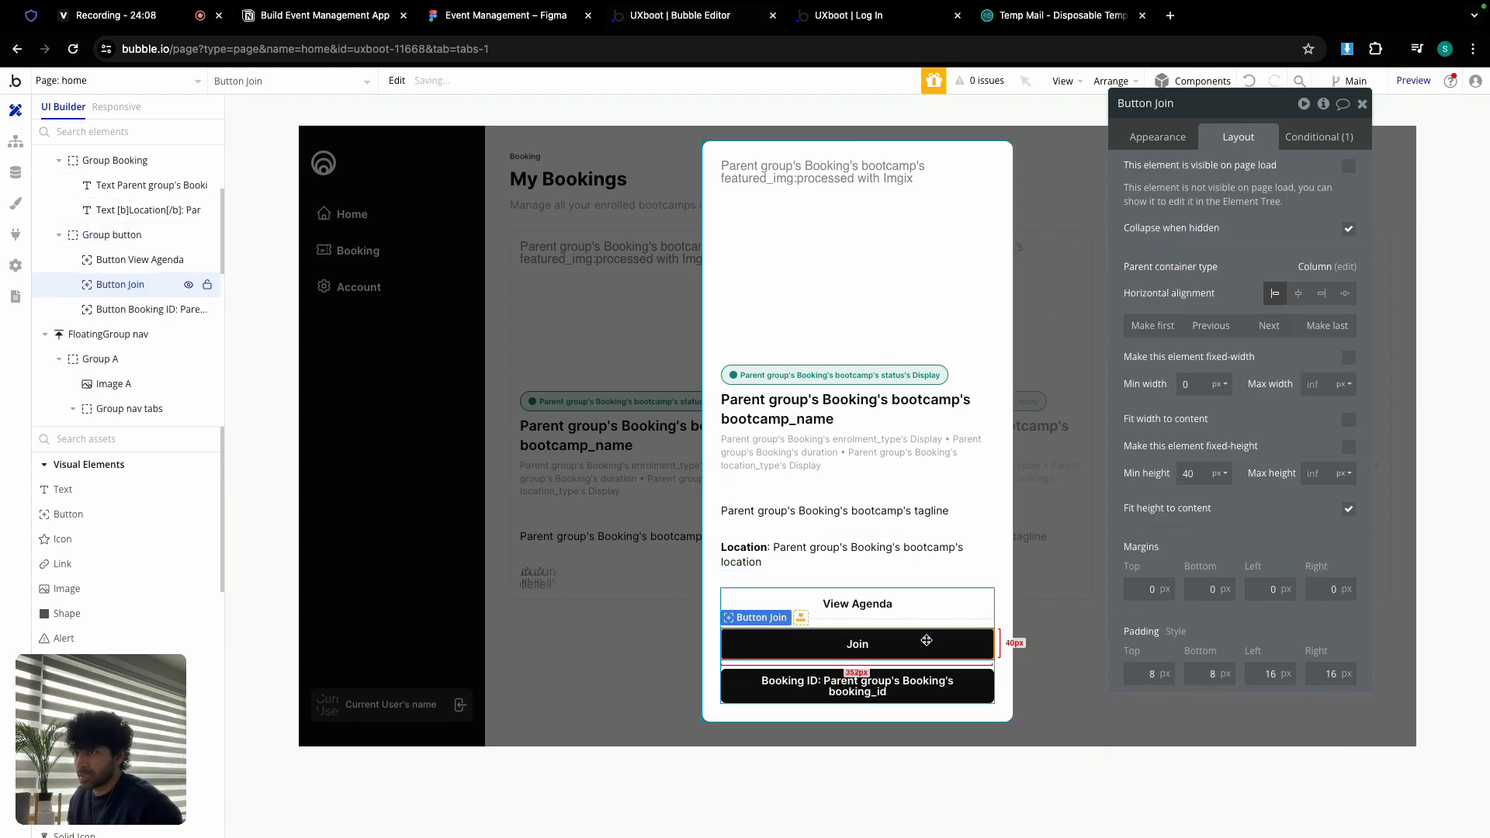
pyautogui.click(953, 686)
pyautogui.click(928, 611)
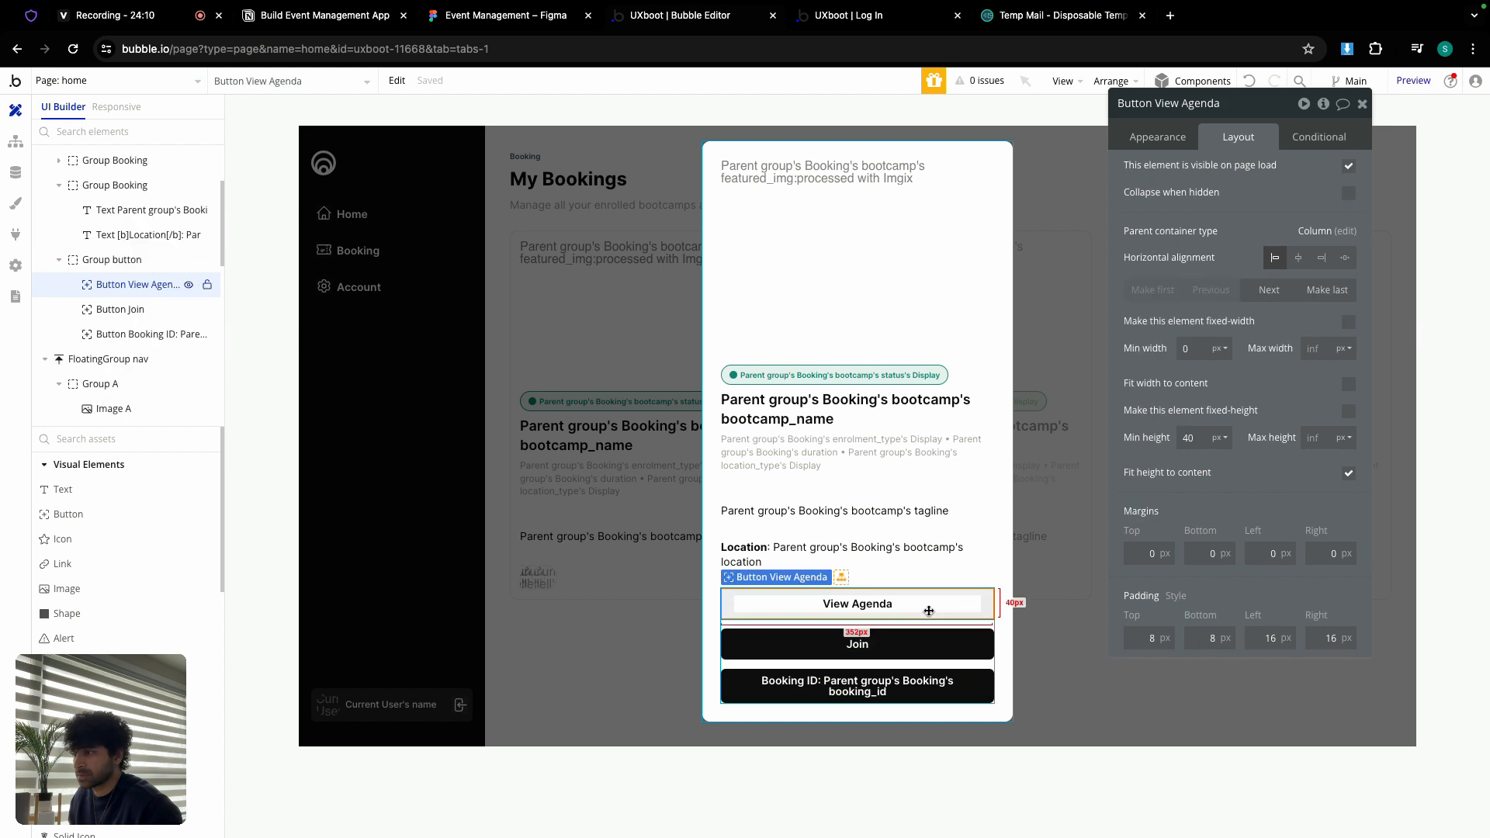
pyautogui.click(871, 534)
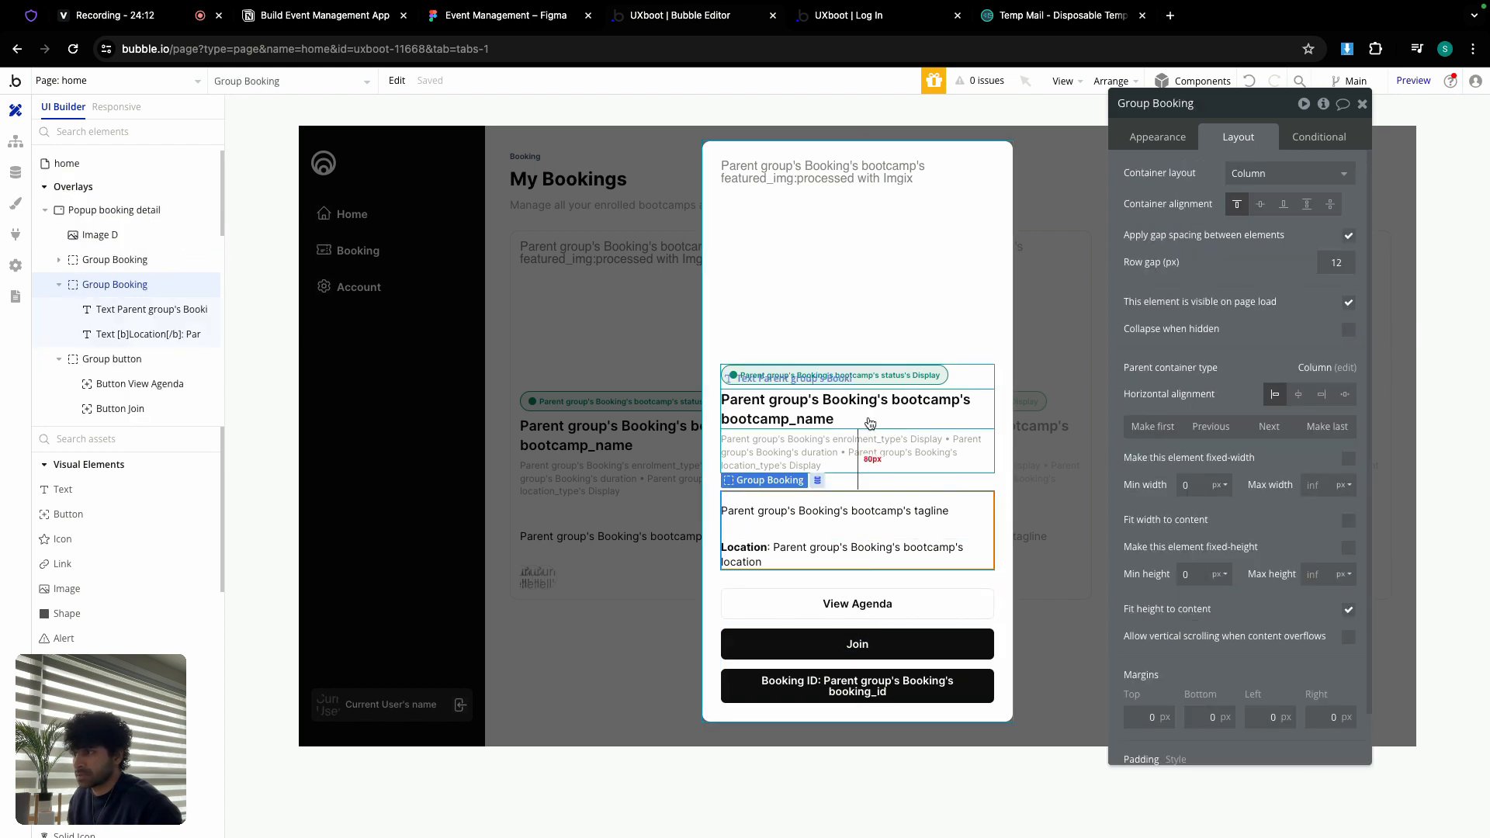
pyautogui.click(1062, 380)
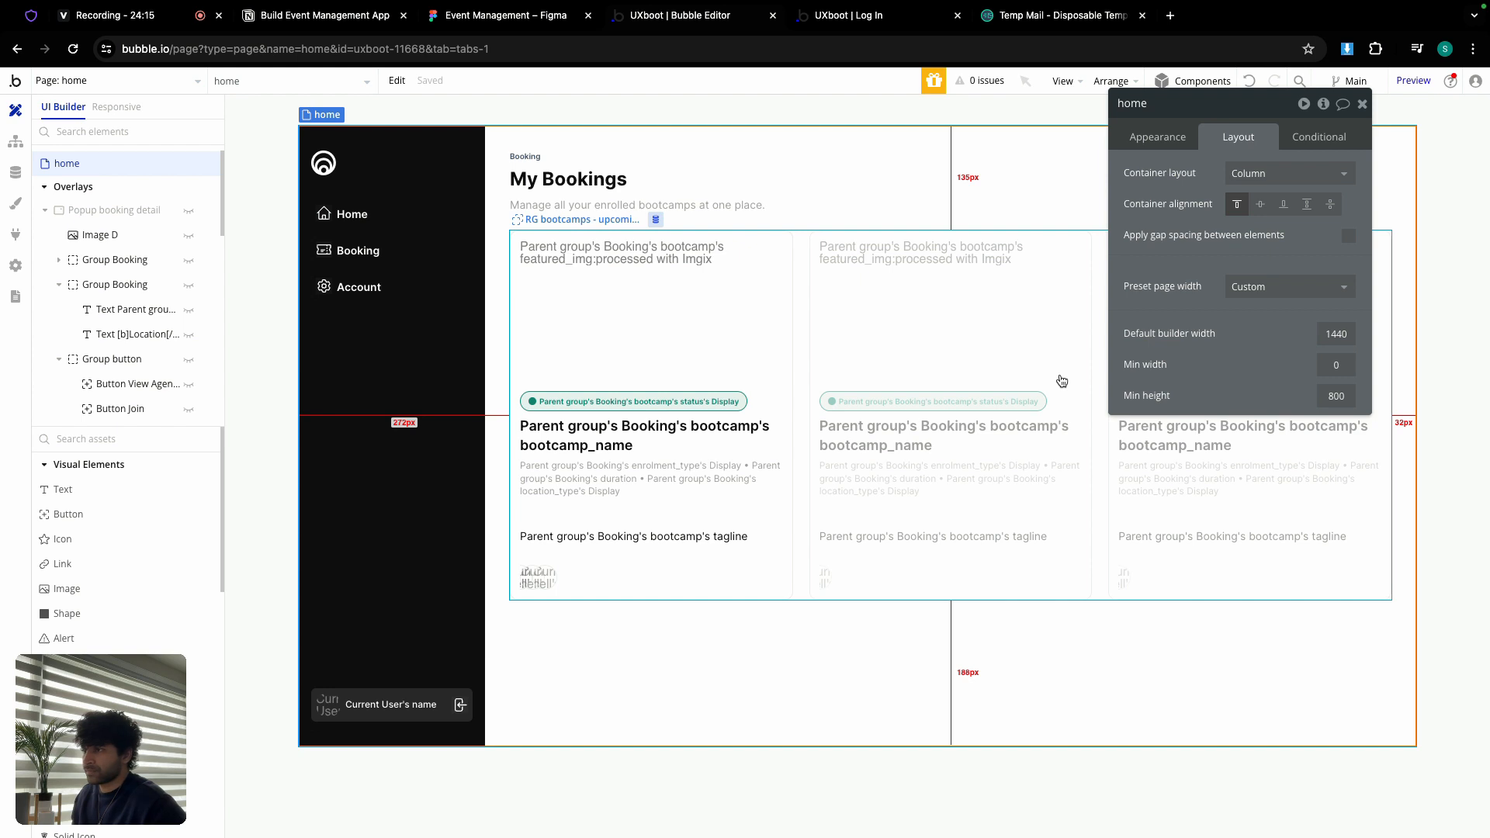
# Step: Create a 'Group booking card is clicked' workflow whose Show action displays Popup booking detail
pyautogui.click(782, 382)
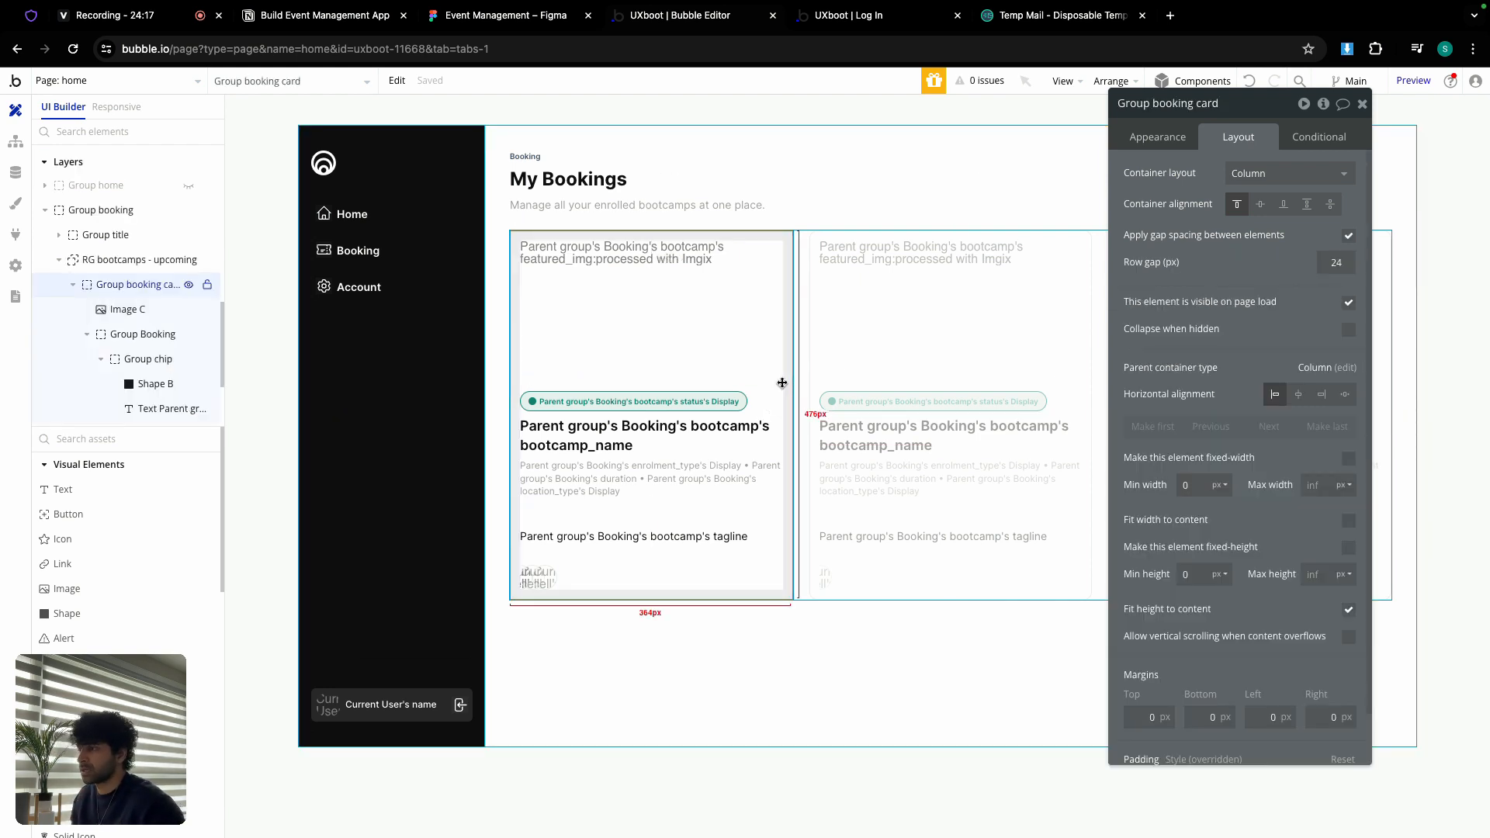
pyautogui.click(1157, 136)
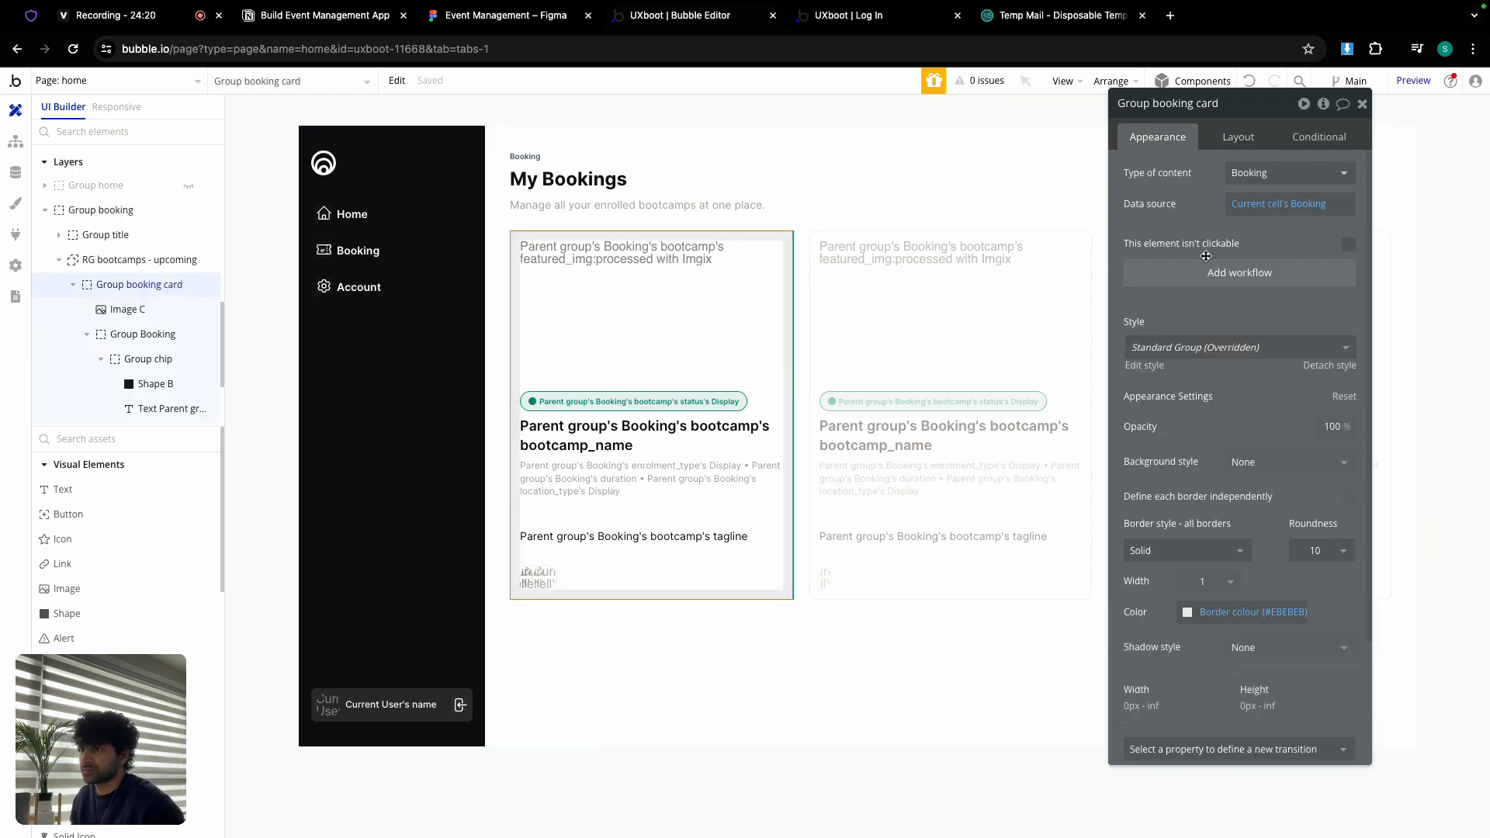
pyautogui.click(1209, 271)
pyautogui.click(183, 279)
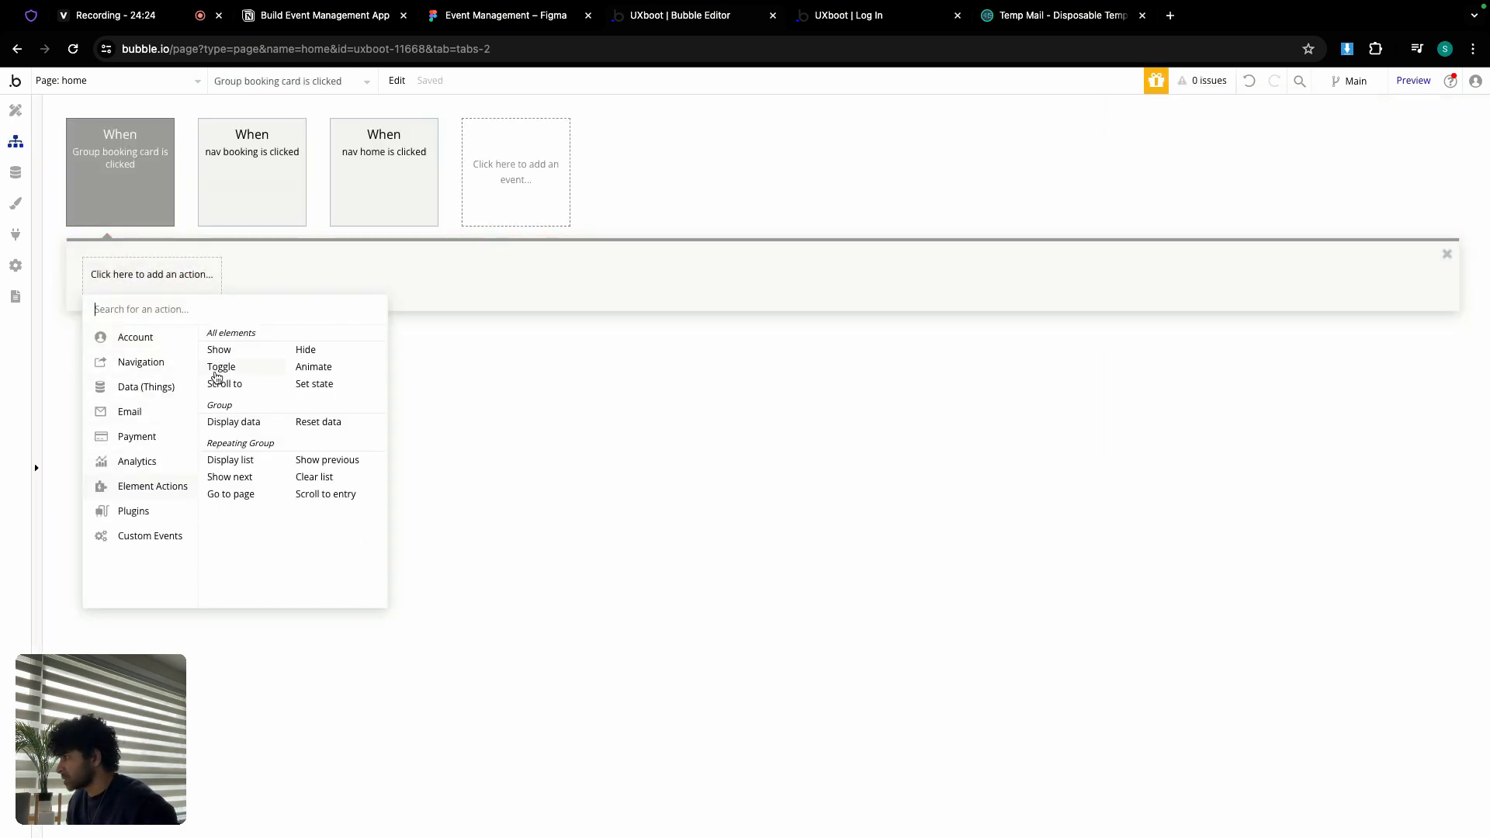
pyautogui.click(225, 361)
pyautogui.click(1241, 142)
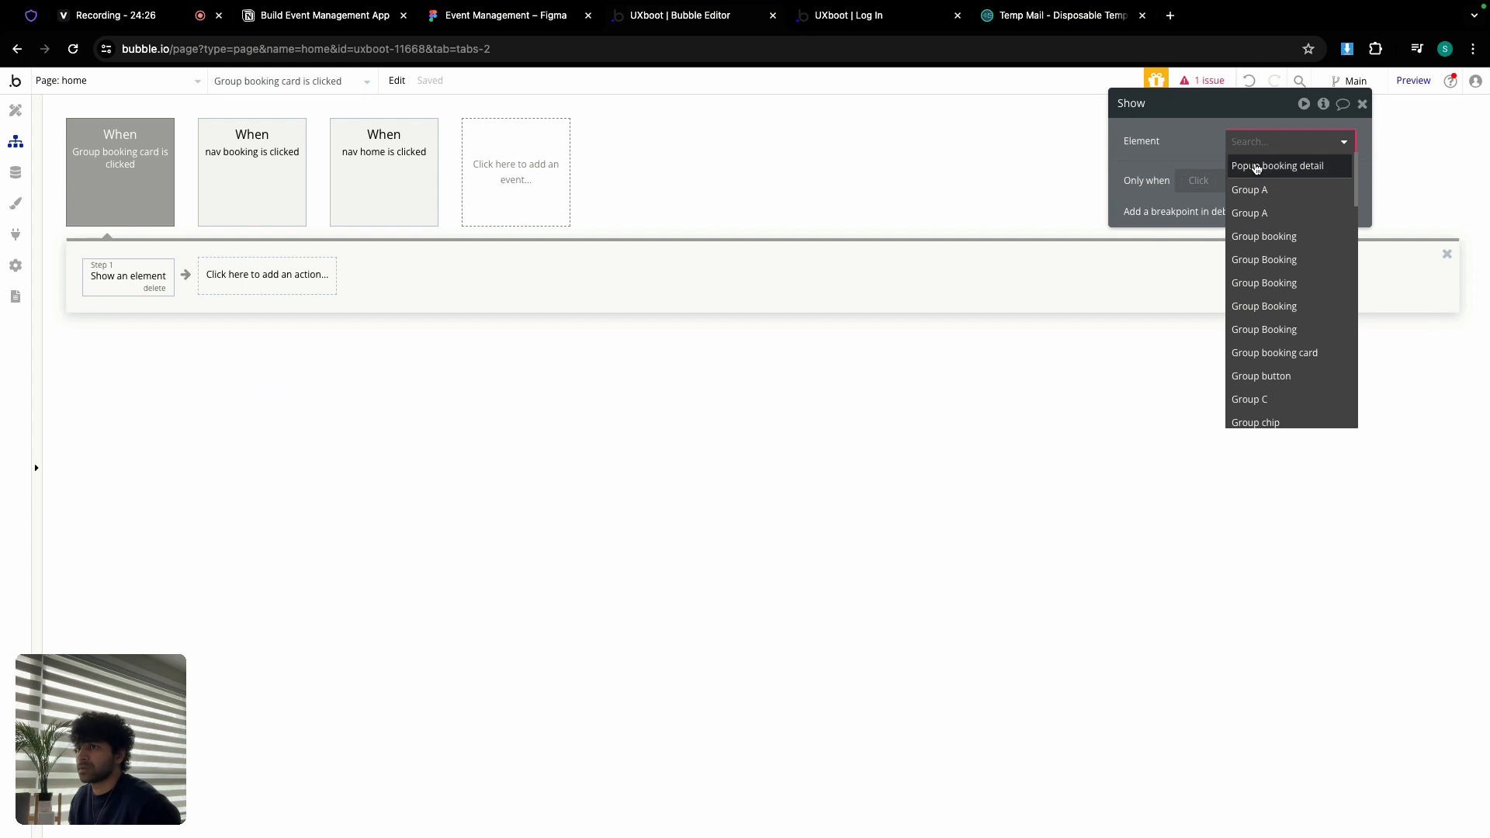
pyautogui.click(1257, 167)
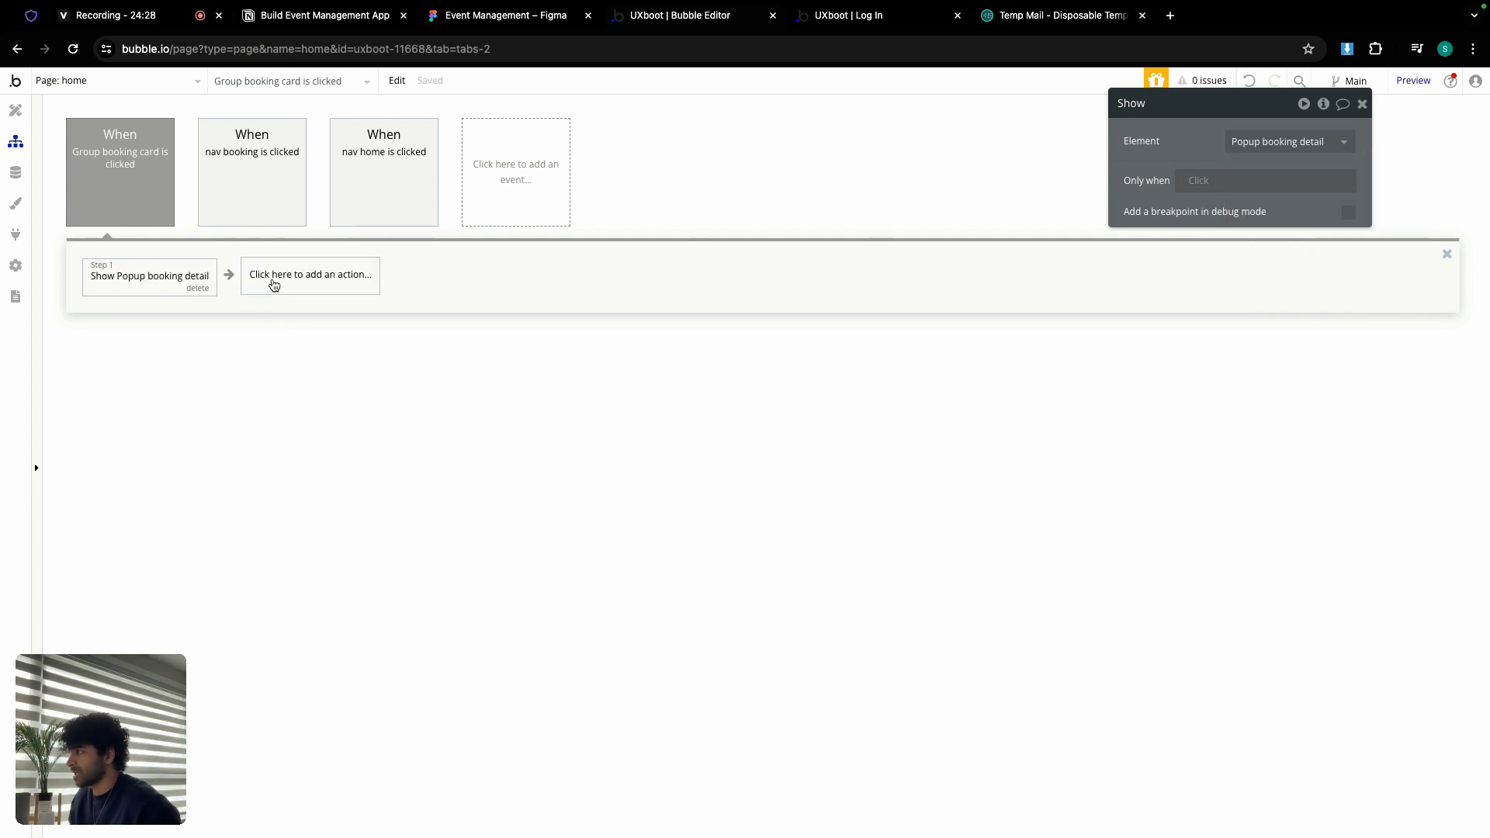
pyautogui.click(273, 287)
pyautogui.moveTo(322, 526)
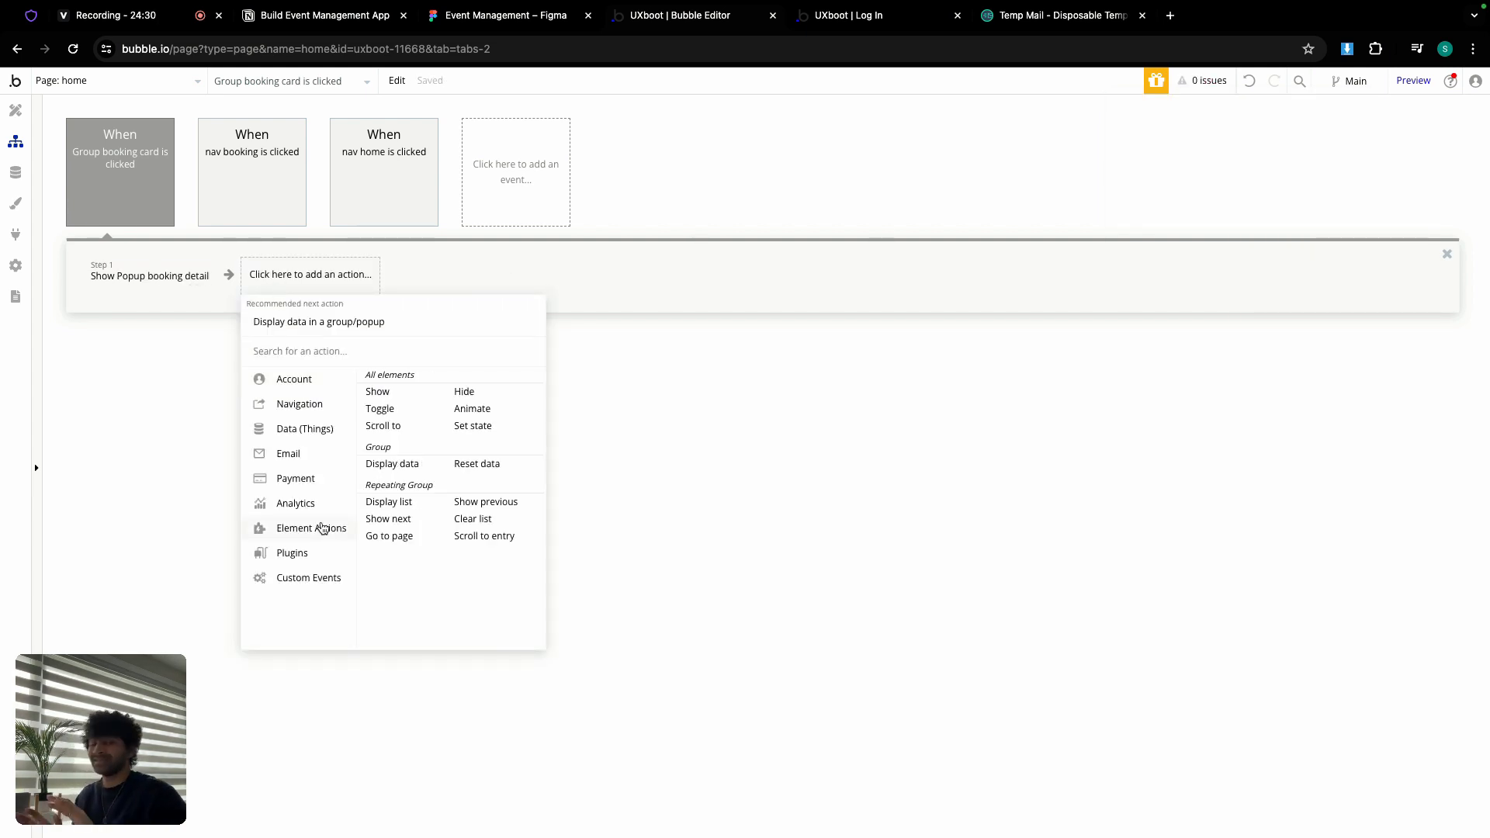
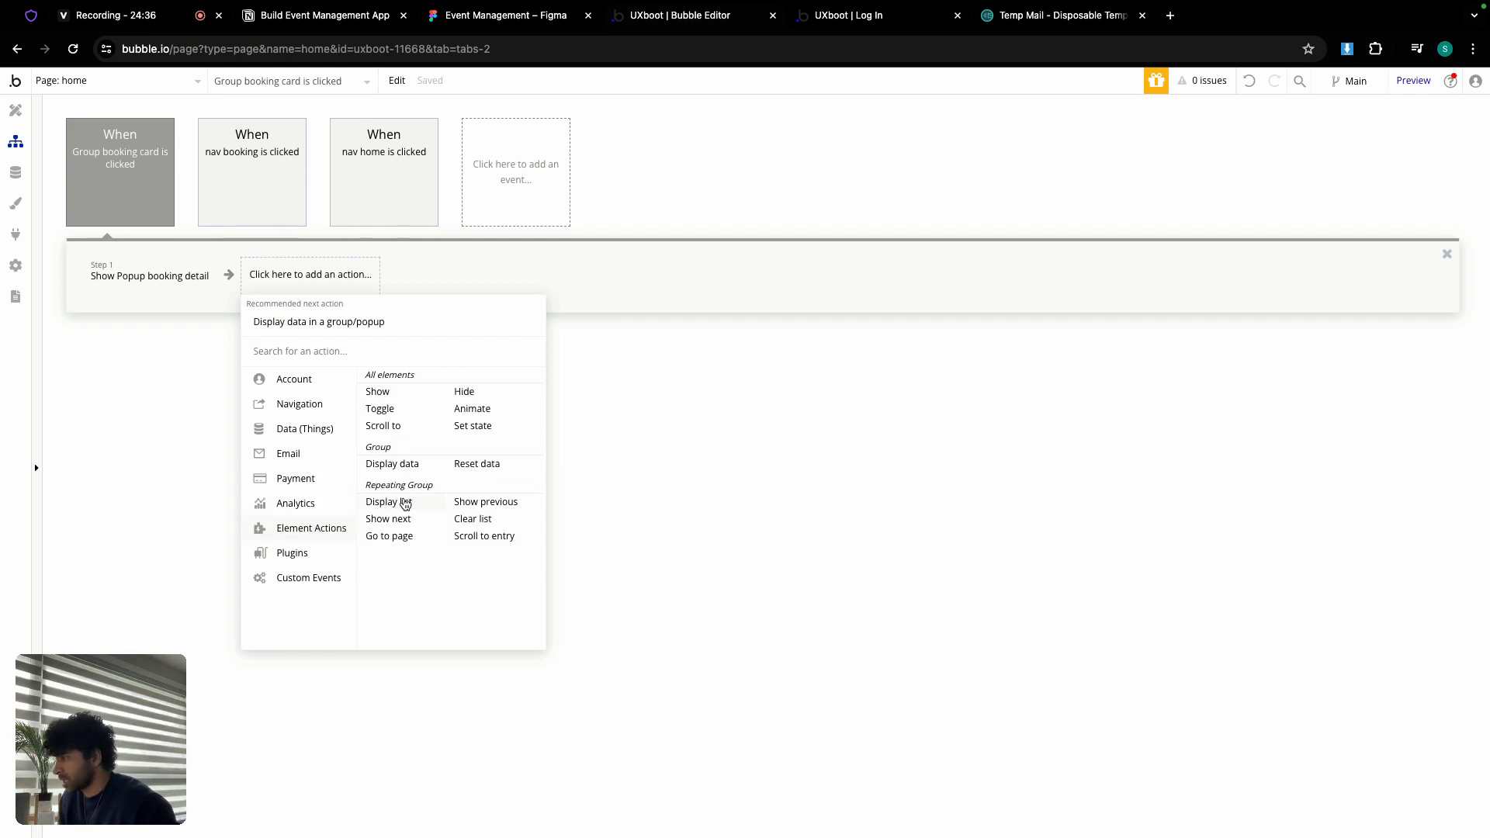
# Step: Add a workflow step that displays Current cell's Booking in Popup booking detail
pyautogui.click(416, 466)
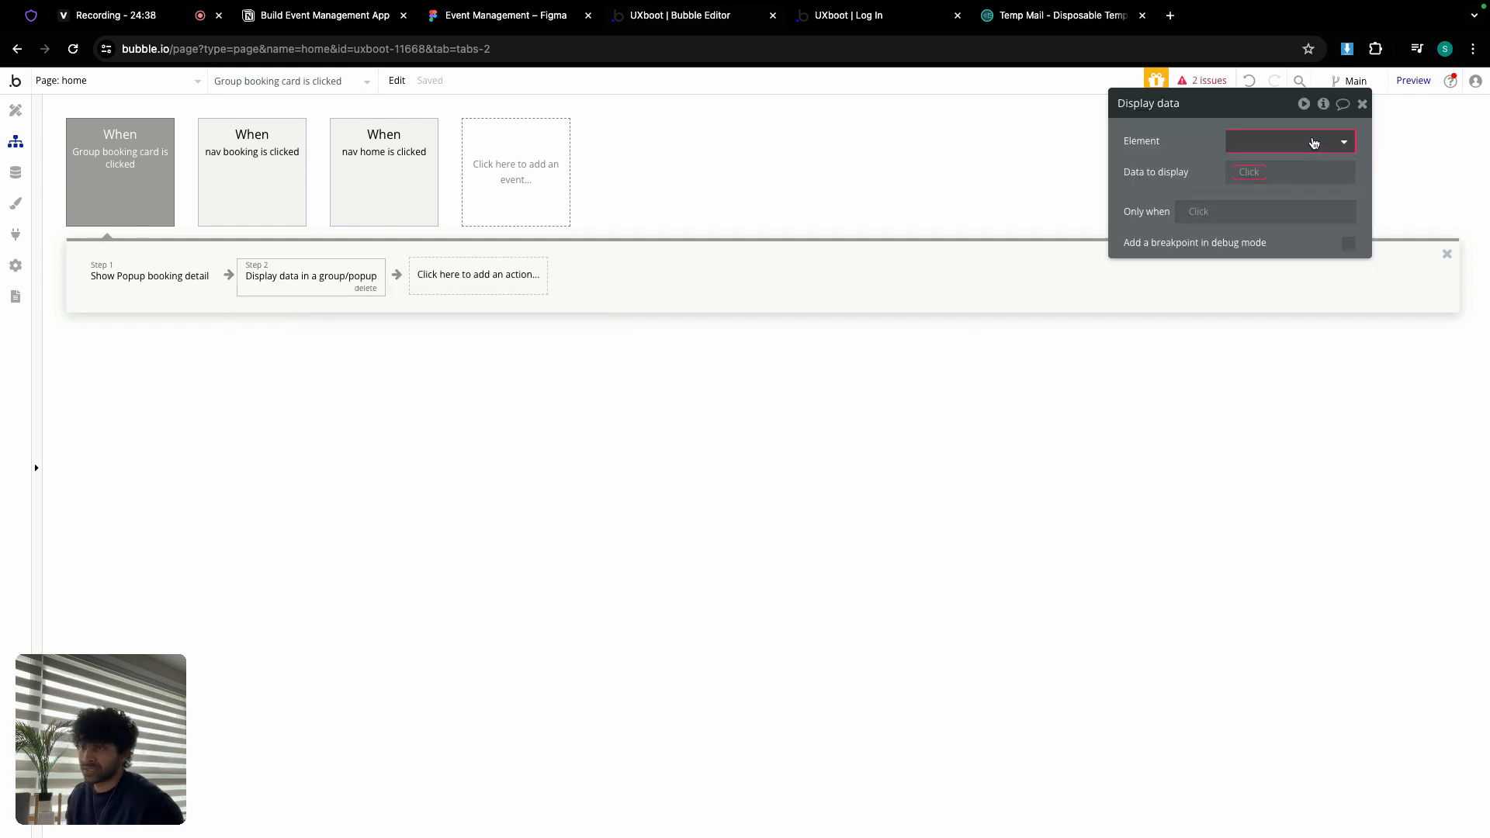
pyautogui.click(1313, 142)
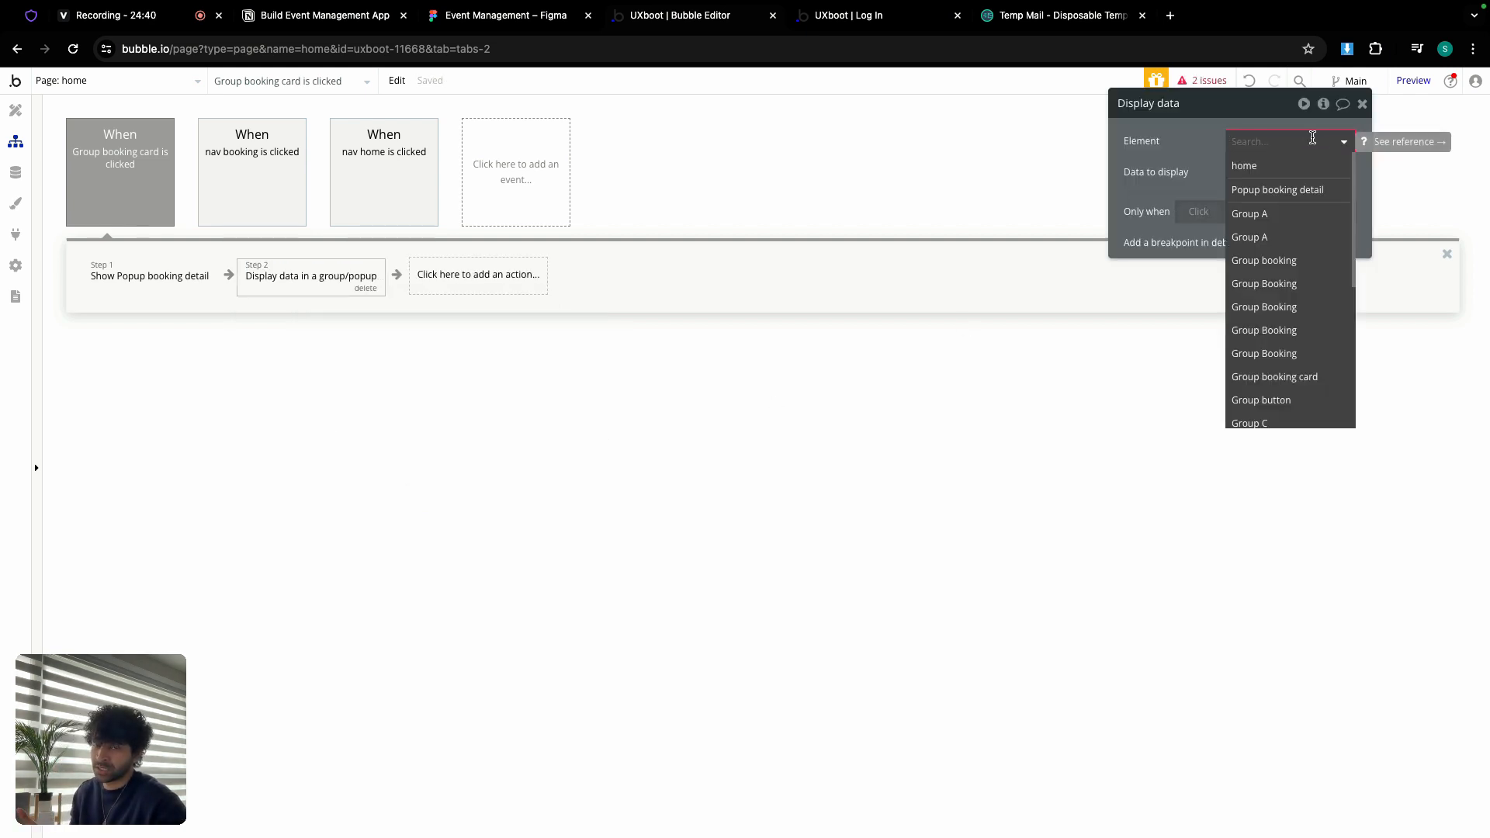
pyautogui.click(1292, 188)
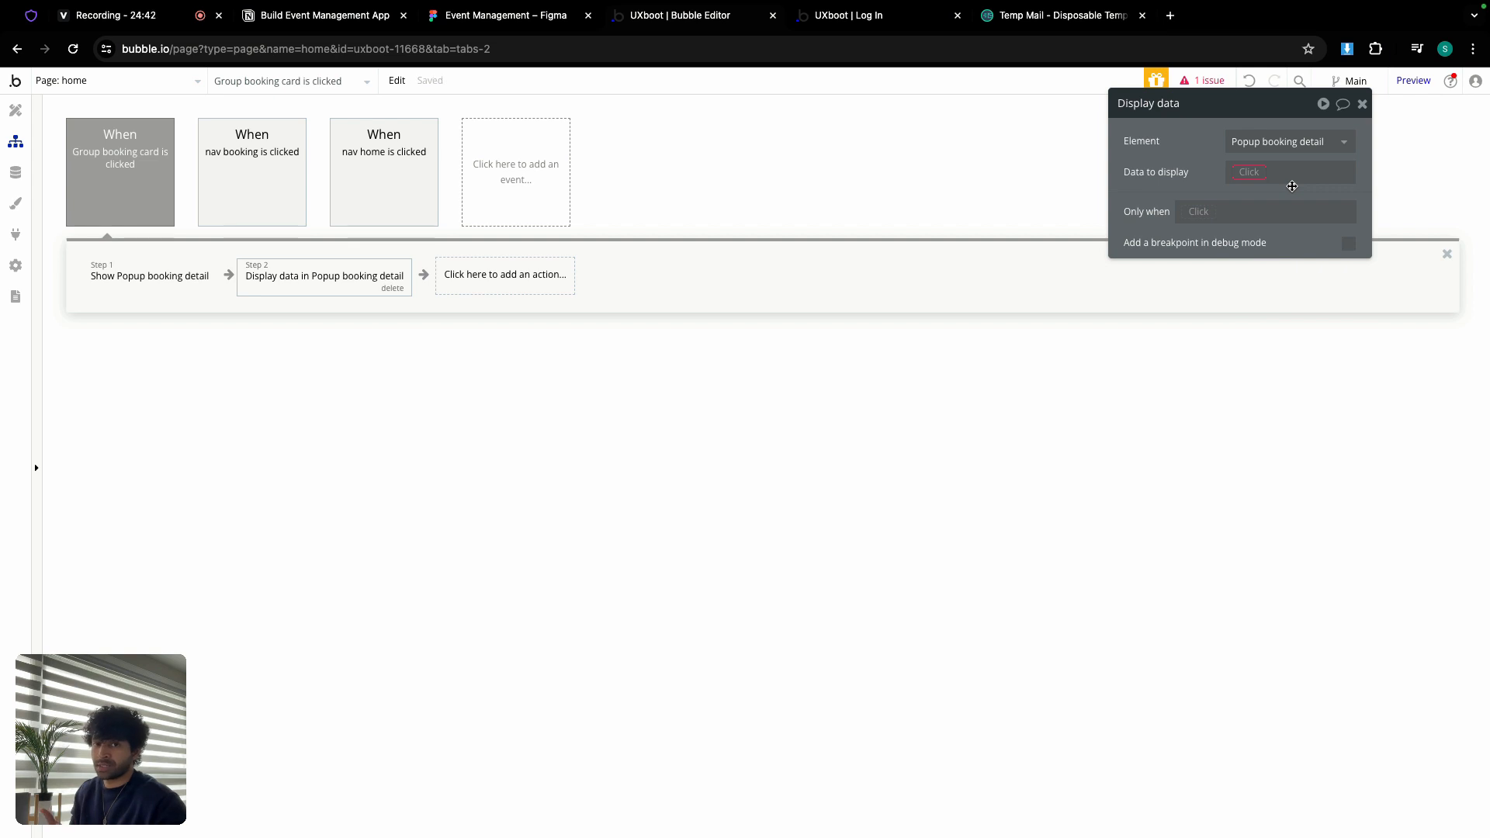
pyautogui.click(1253, 174)
pyautogui.click(1273, 235)
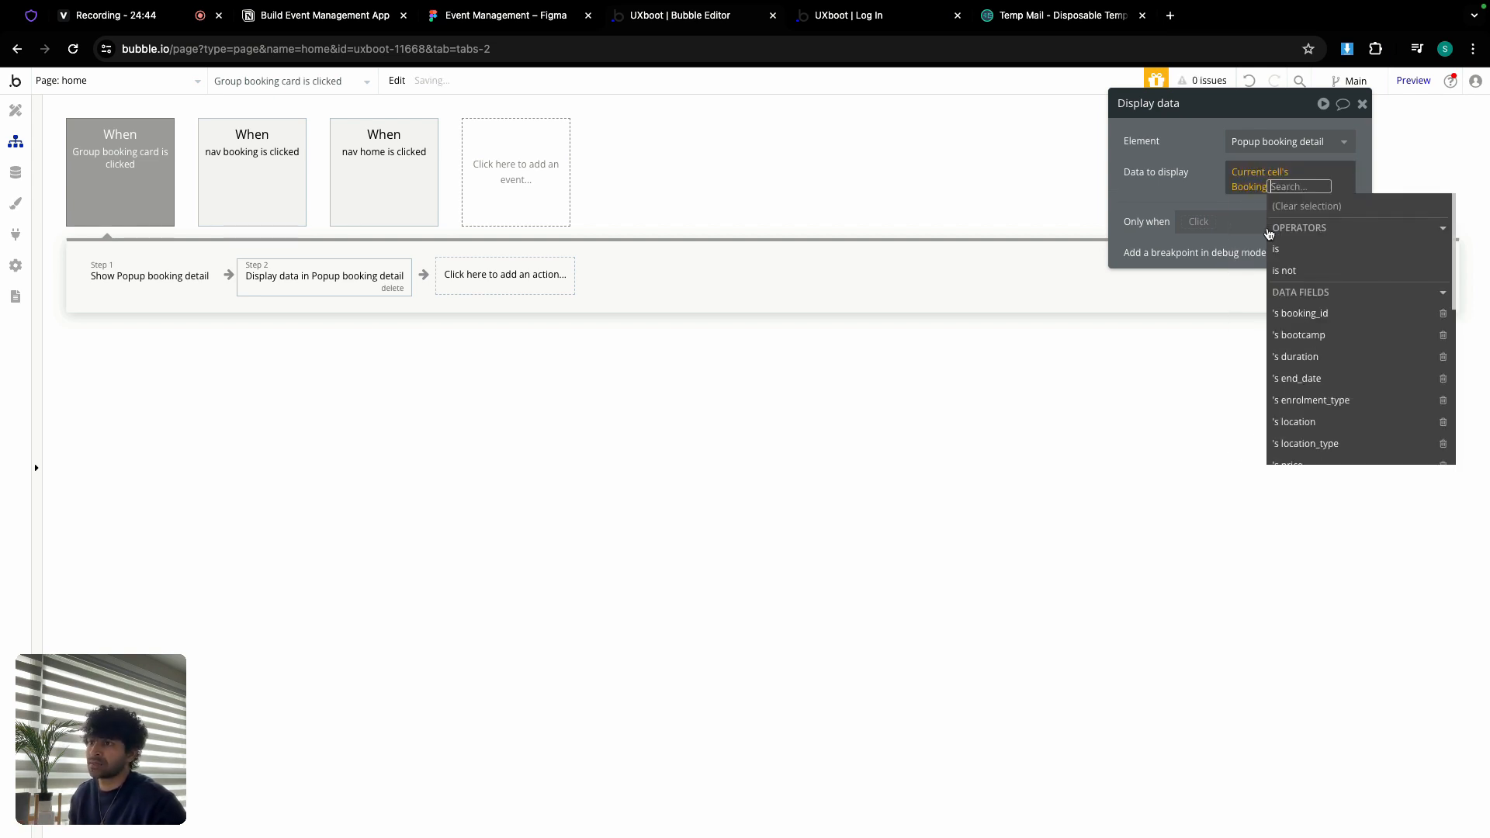
pyautogui.click(1225, 197)
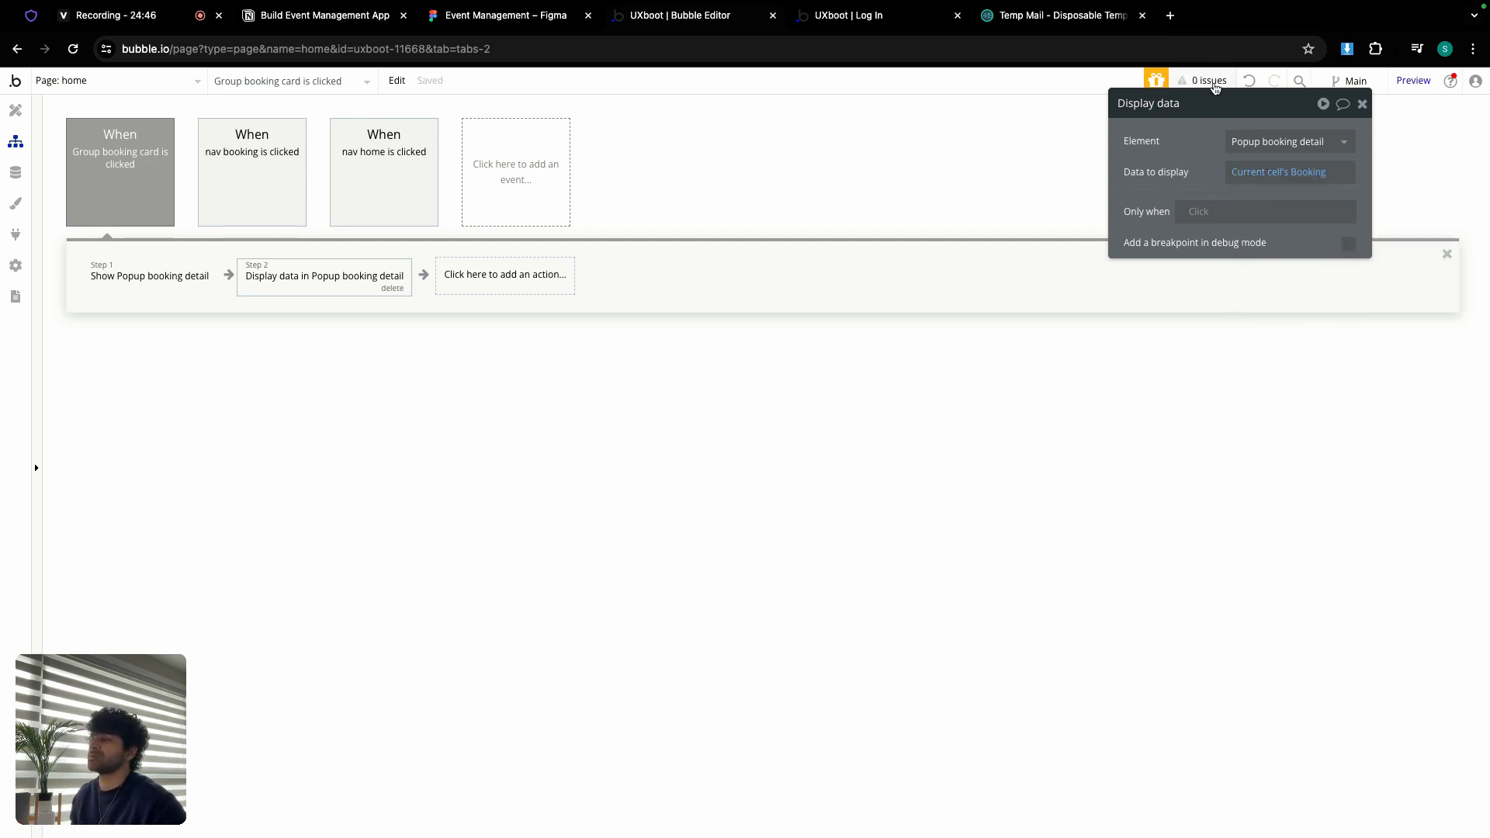
# Step: Set the Group booking container to fit its height to content
pyautogui.click(16, 110)
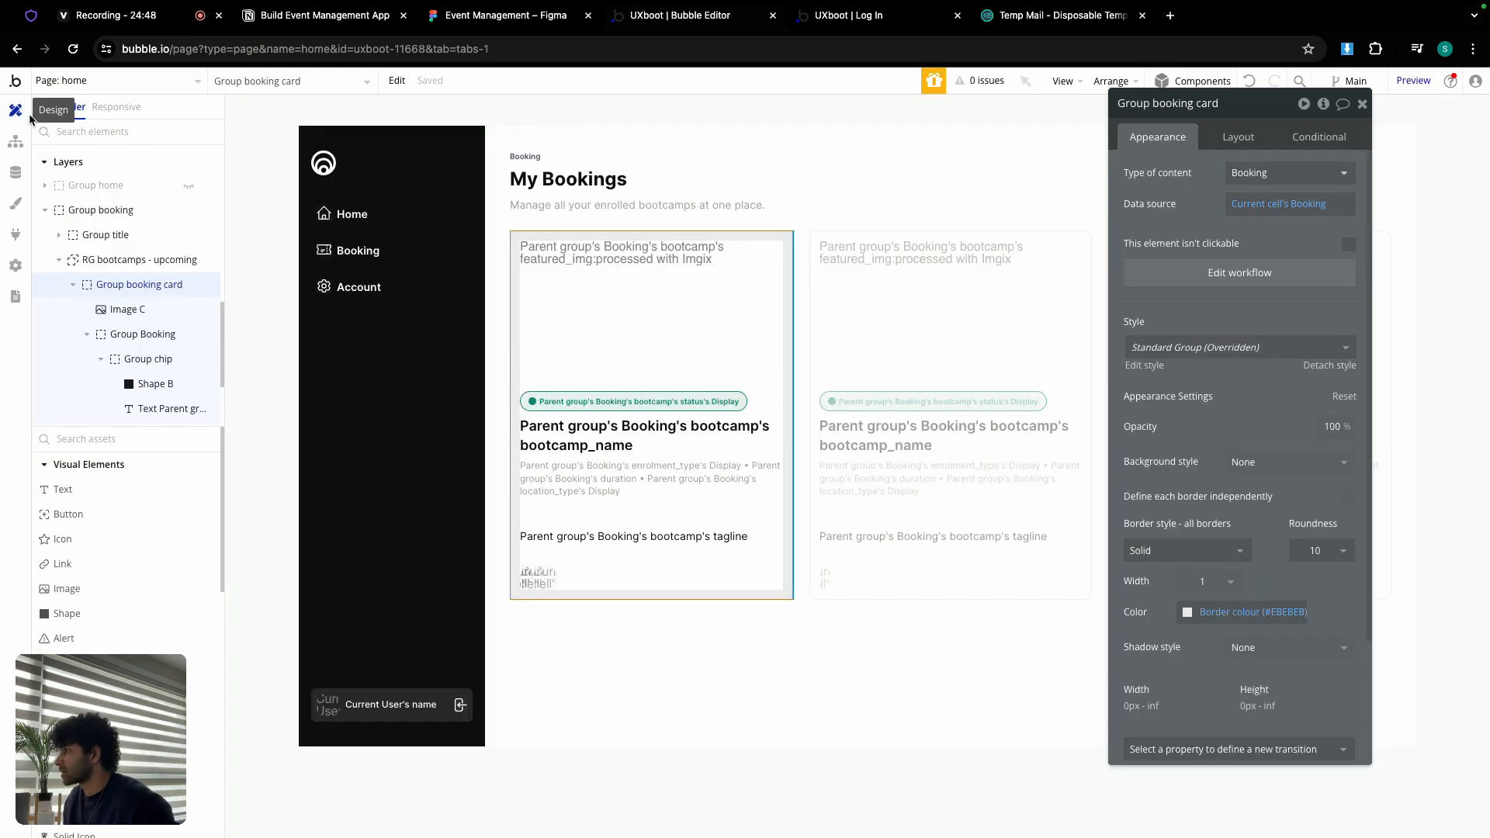
pyautogui.click(741, 648)
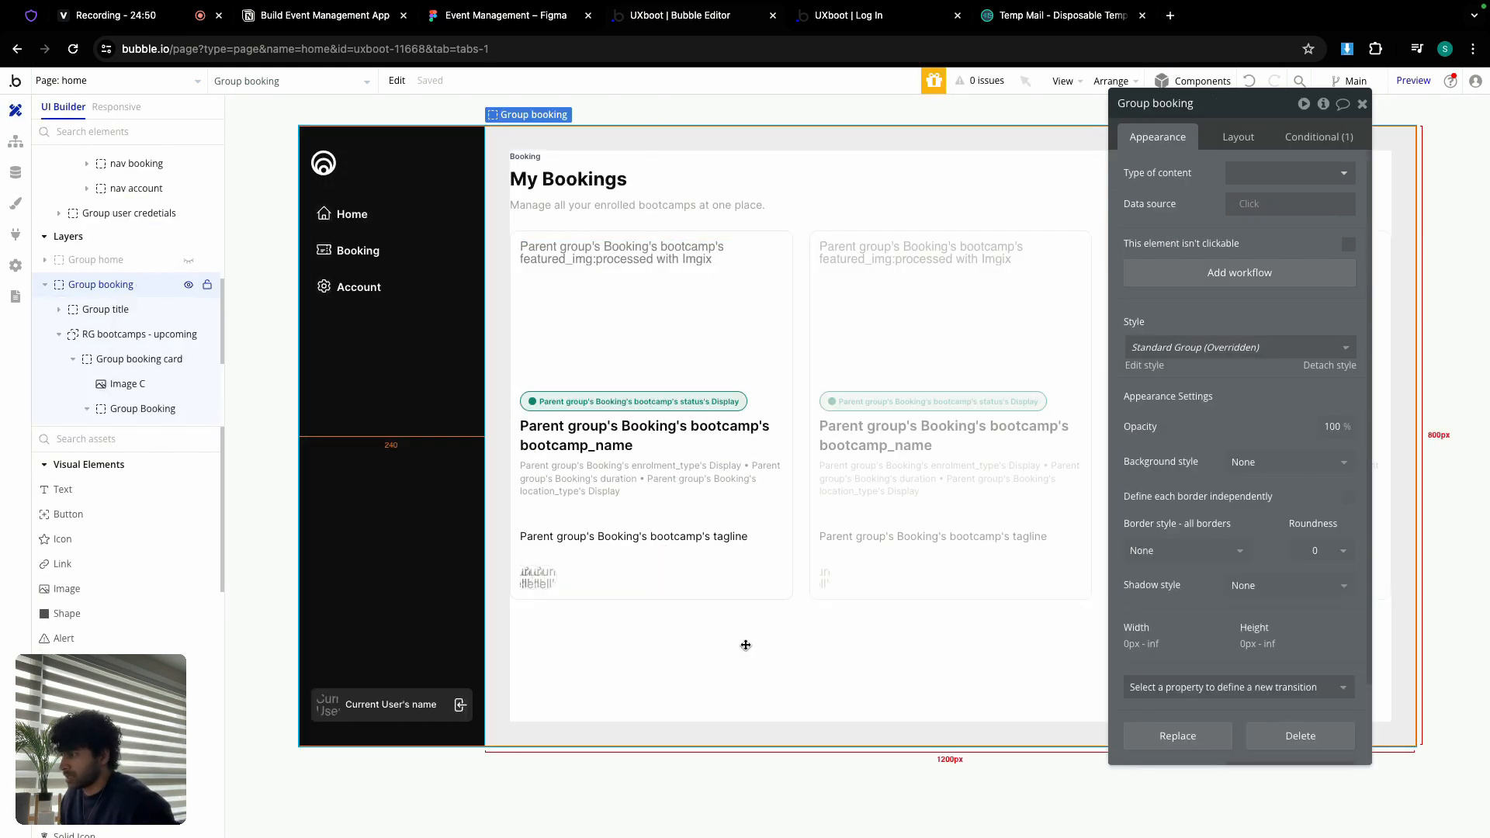
pyautogui.click(1243, 137)
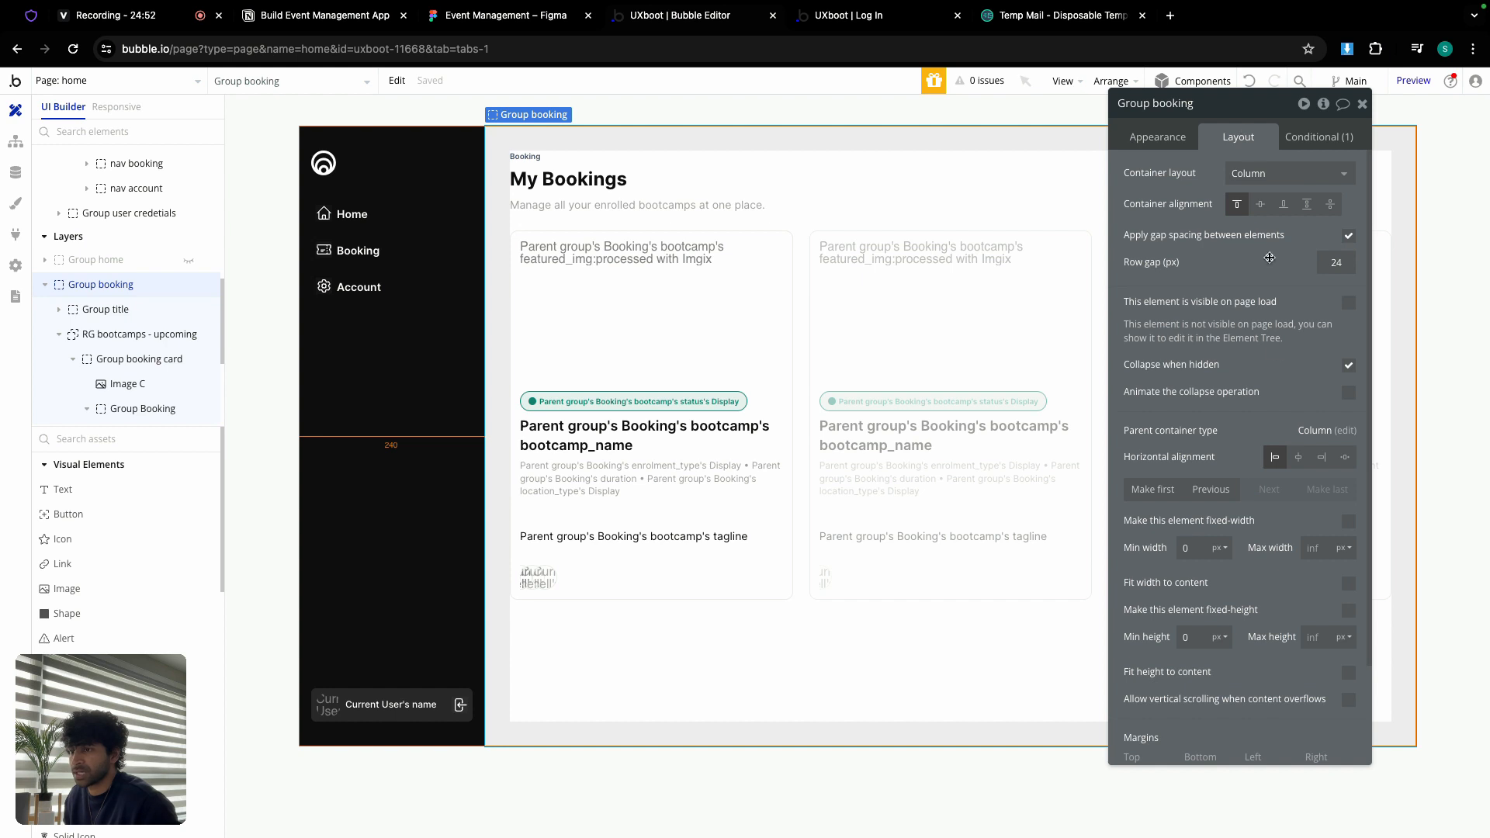
pyautogui.click(1351, 672)
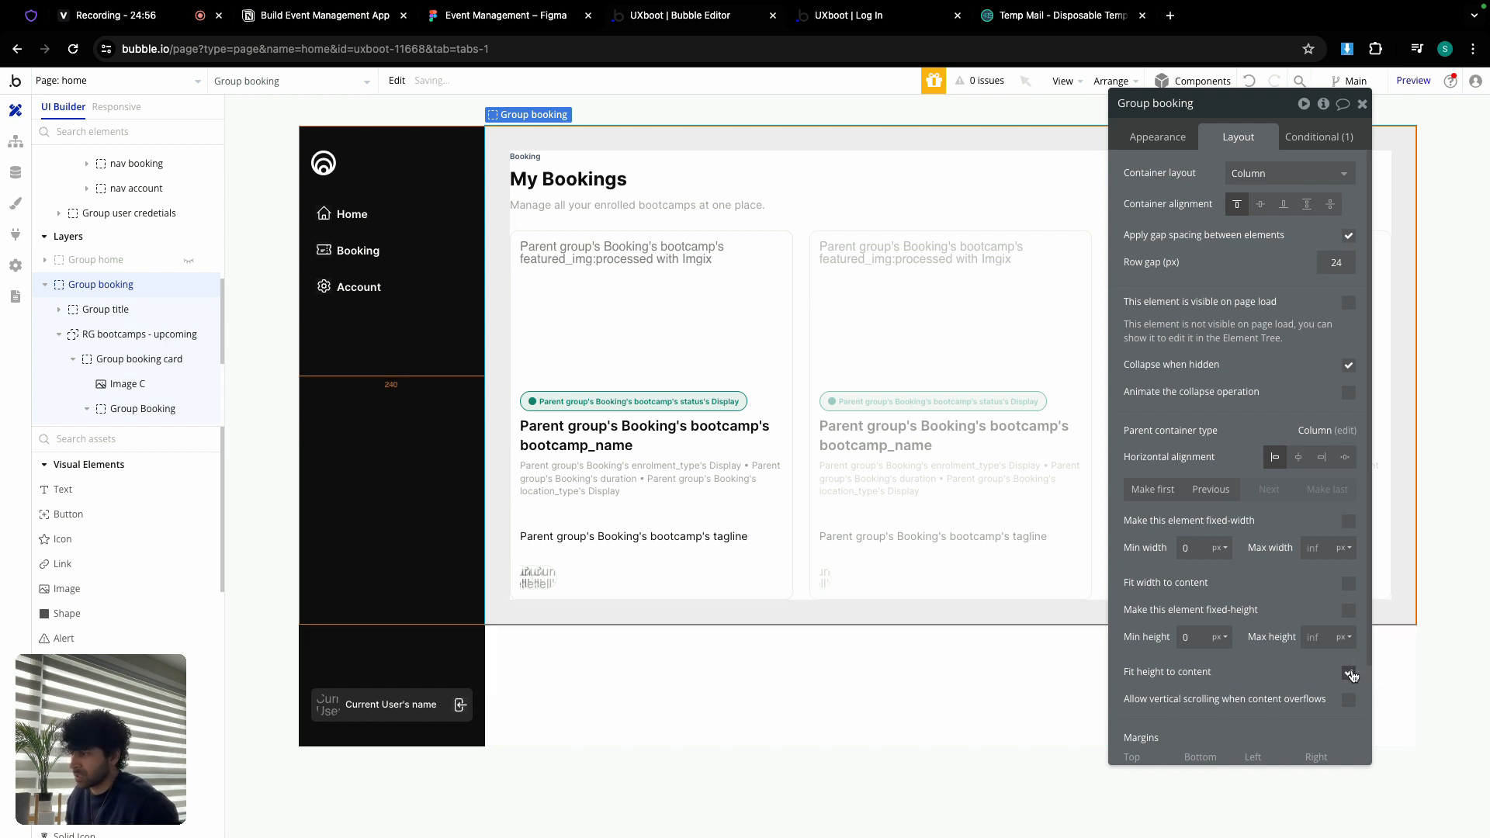
# Step: Review Group booking's visibility conditions, then copy the Group booking container
pyautogui.click(1327, 135)
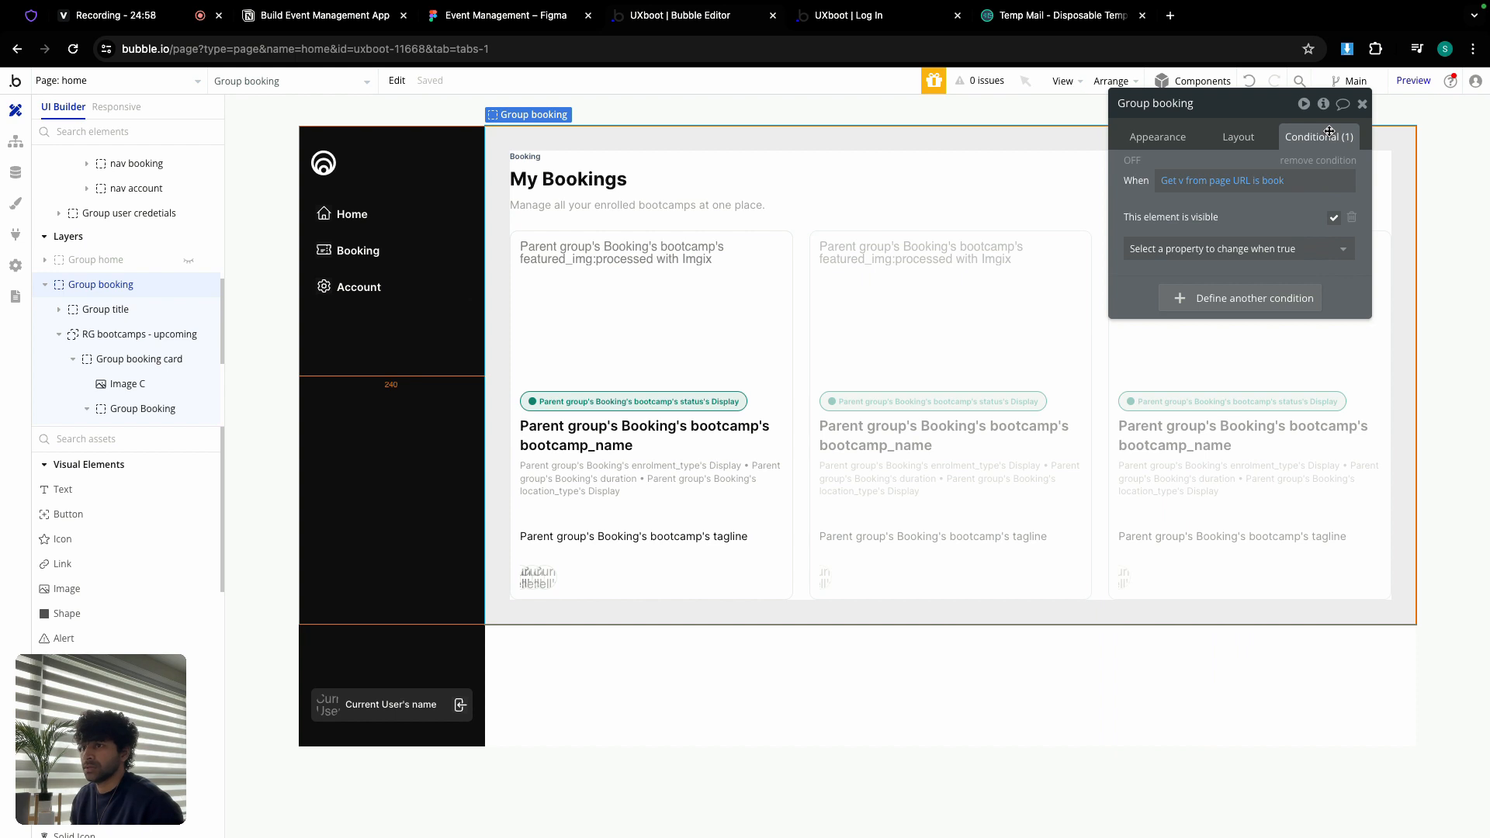
pyautogui.click(453, 265)
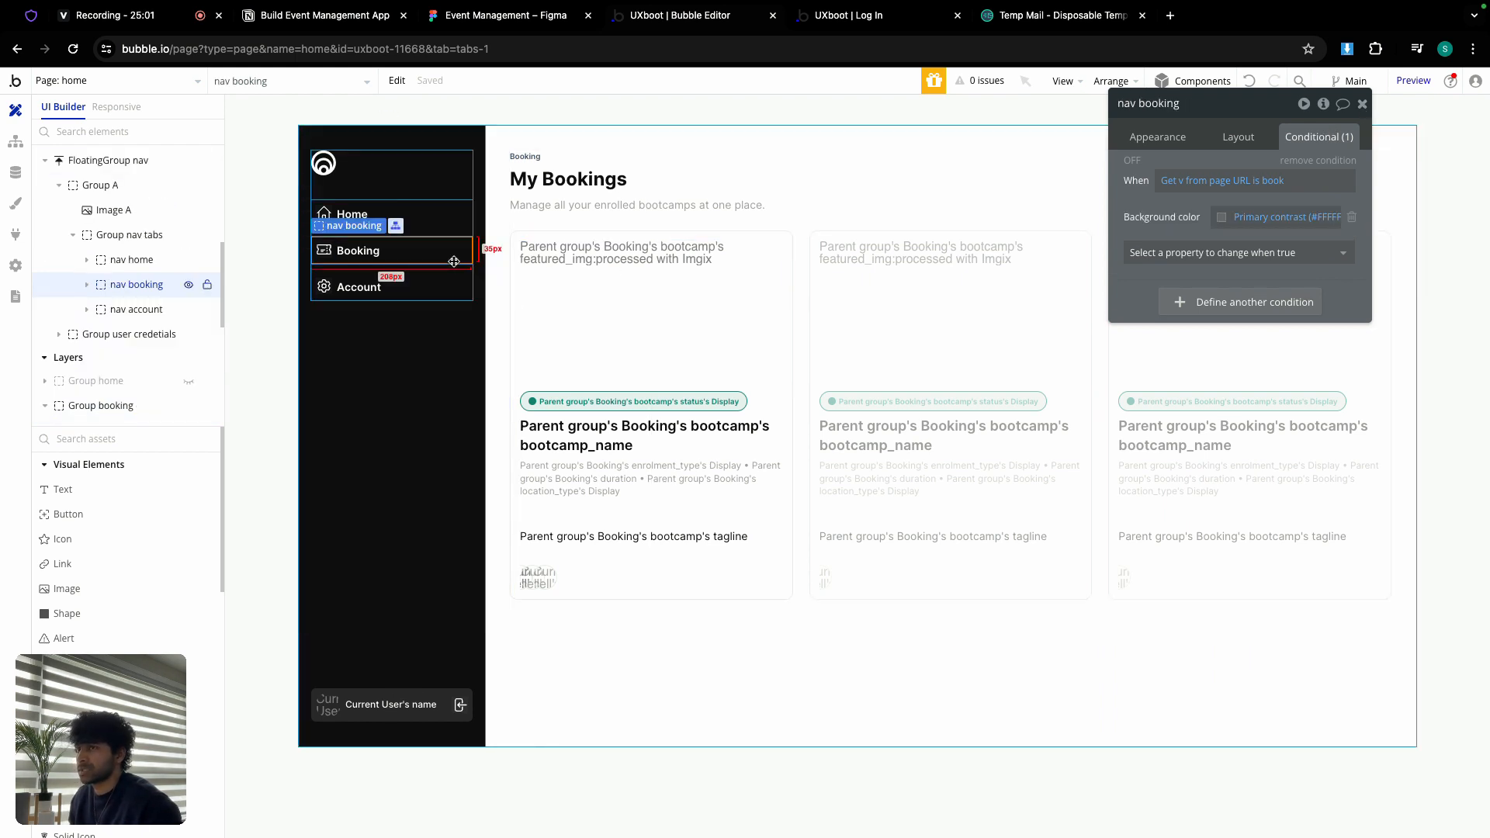
pyautogui.click(600, 138)
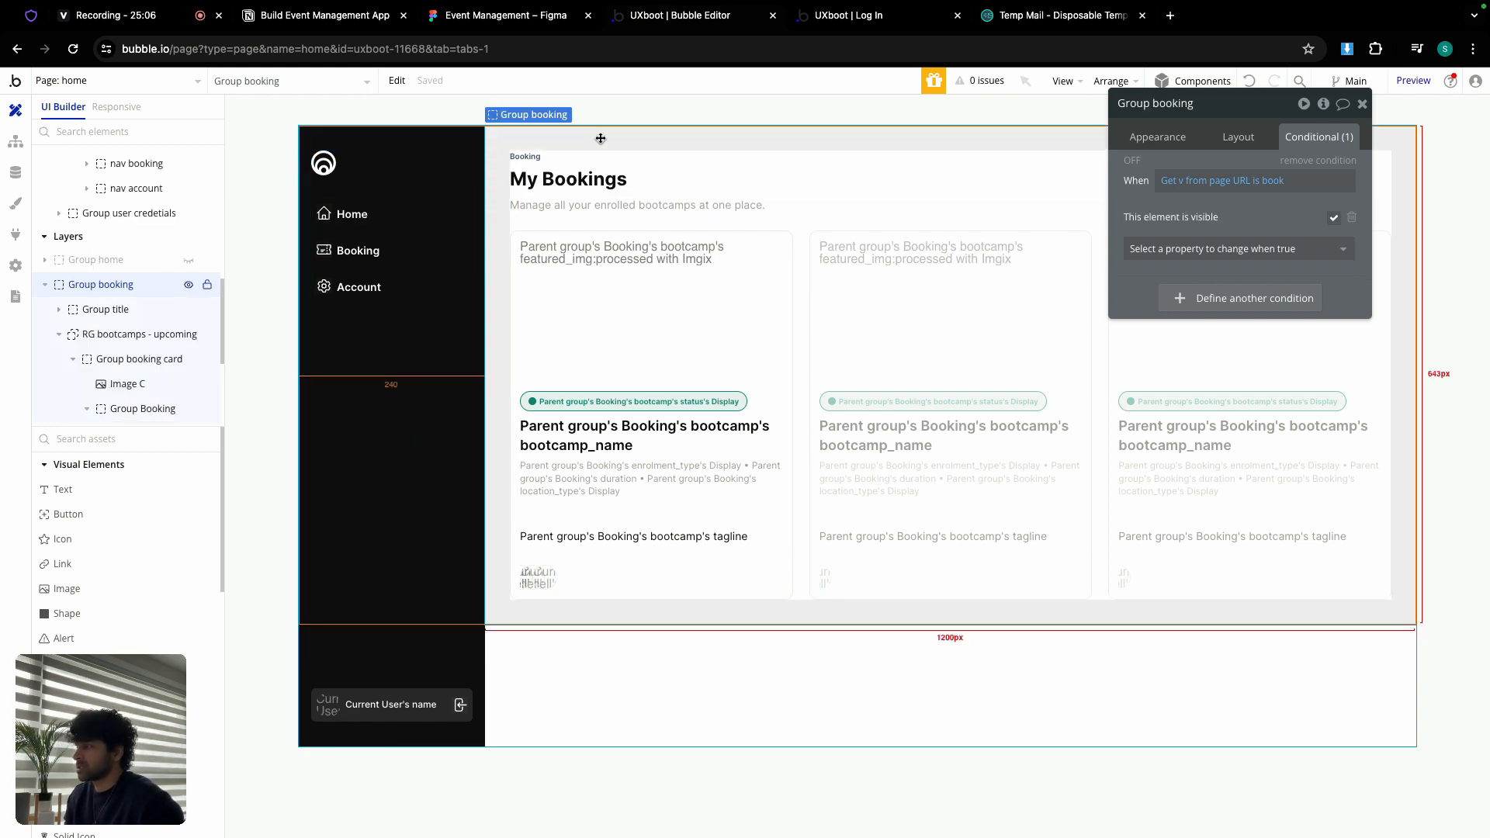
pyautogui.rightClick(601, 138)
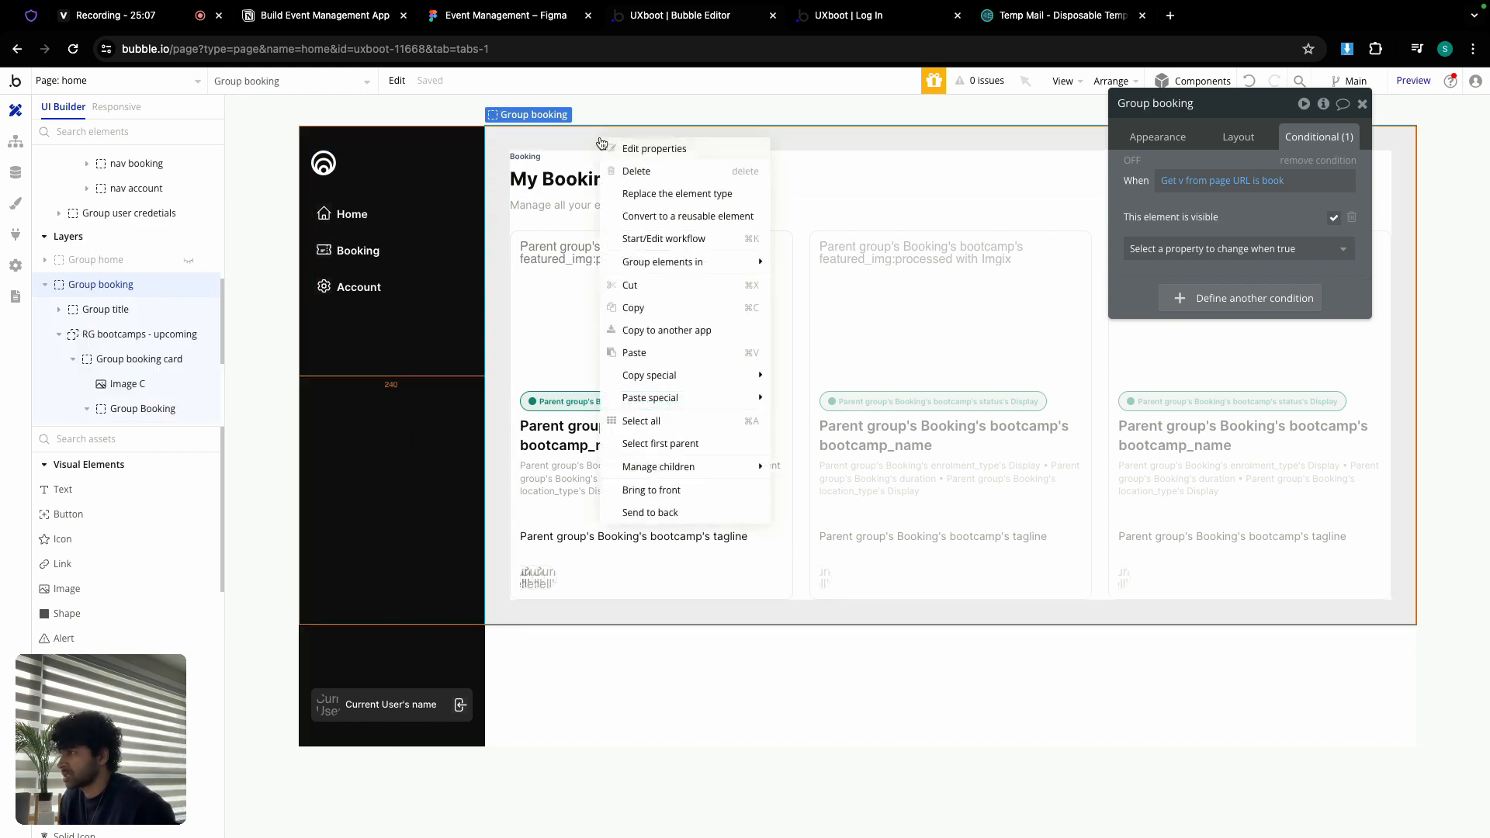
pyautogui.click(682, 309)
# Step: Hide Group booking and paste its copy onto the home page
pyautogui.click(188, 285)
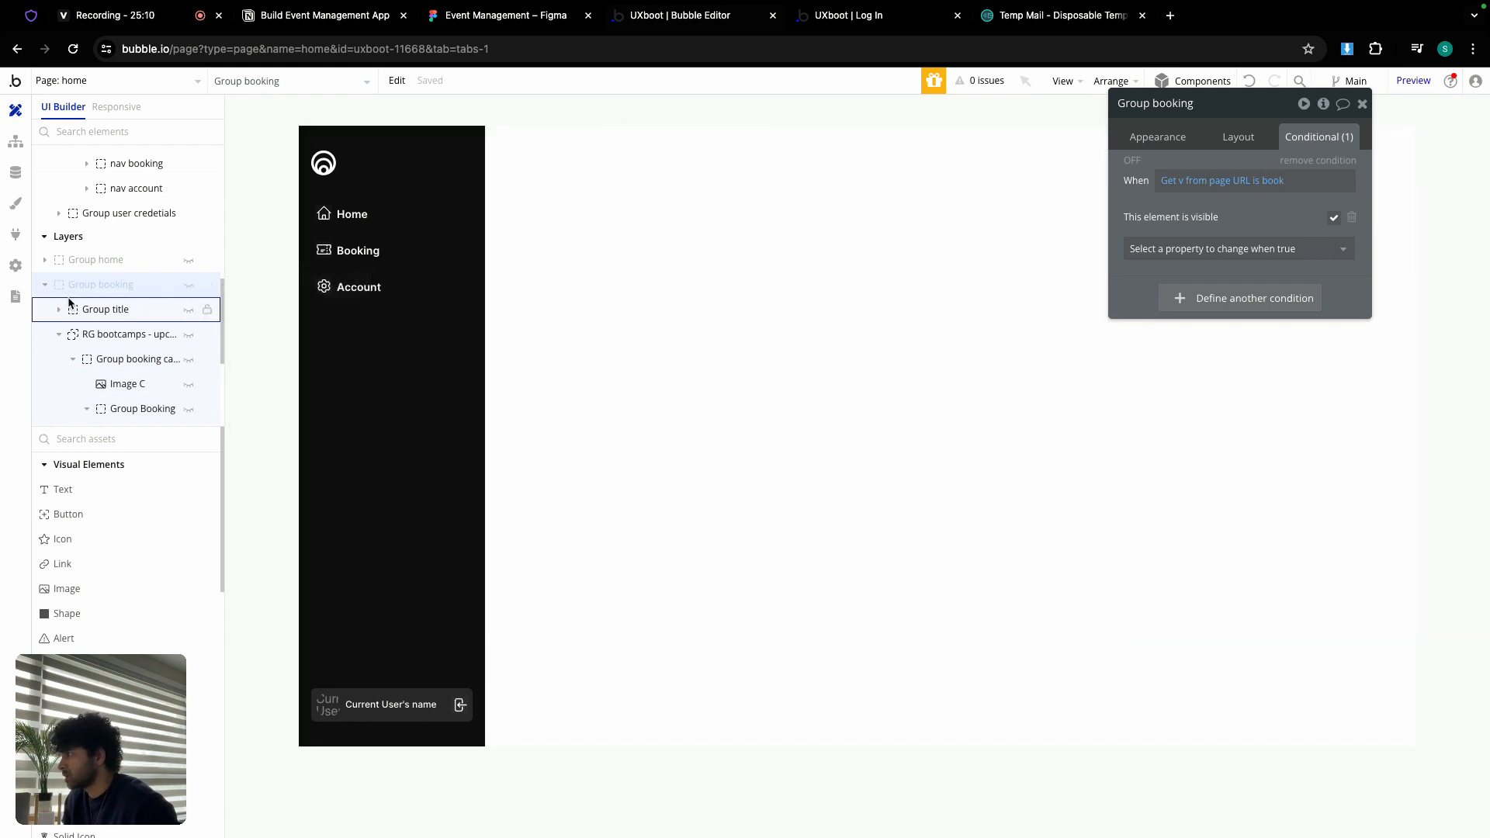
pyautogui.click(45, 285)
pyautogui.click(654, 250)
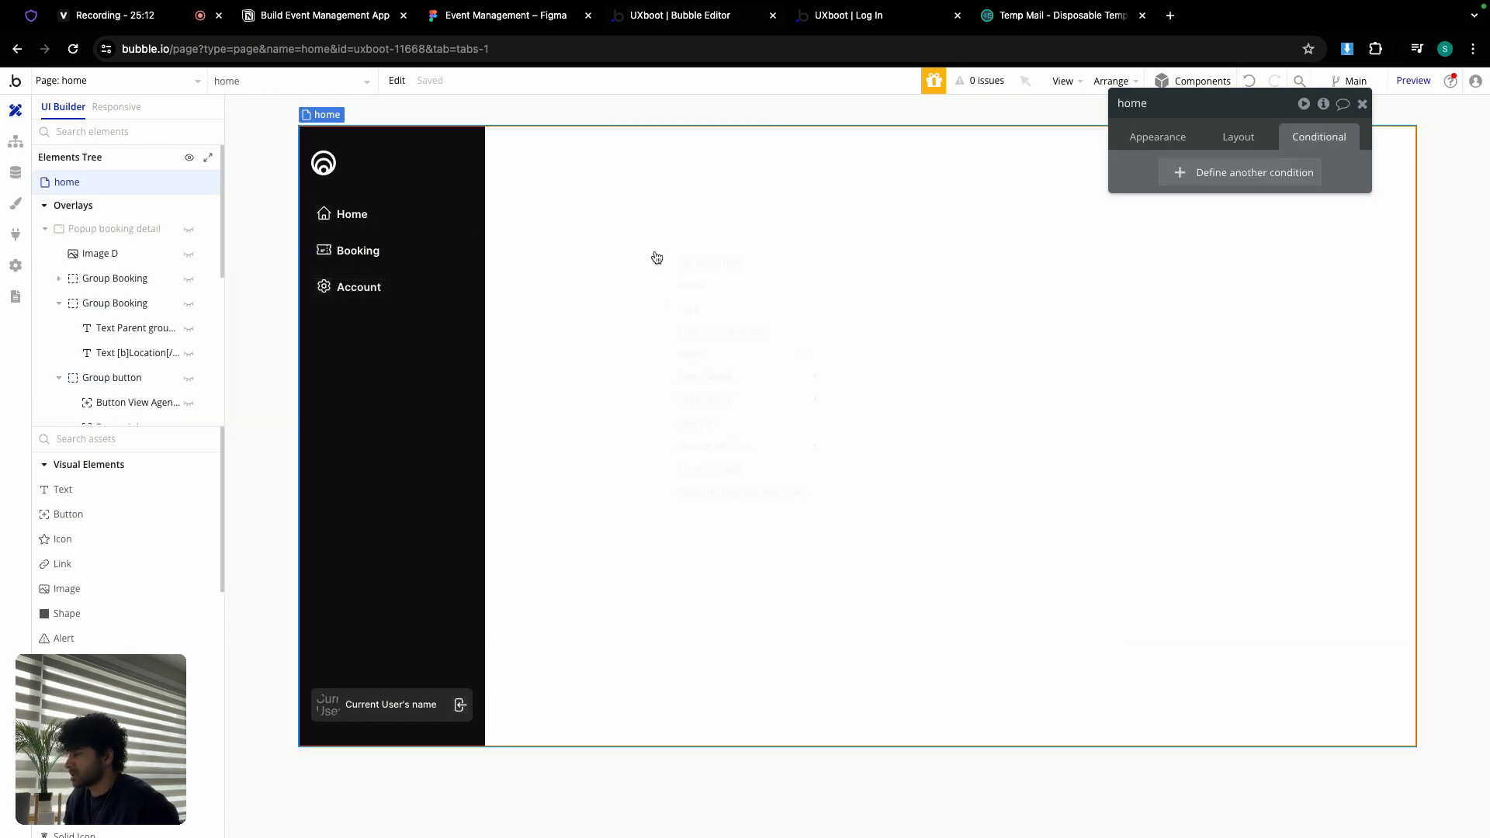
pyautogui.rightClick(656, 256)
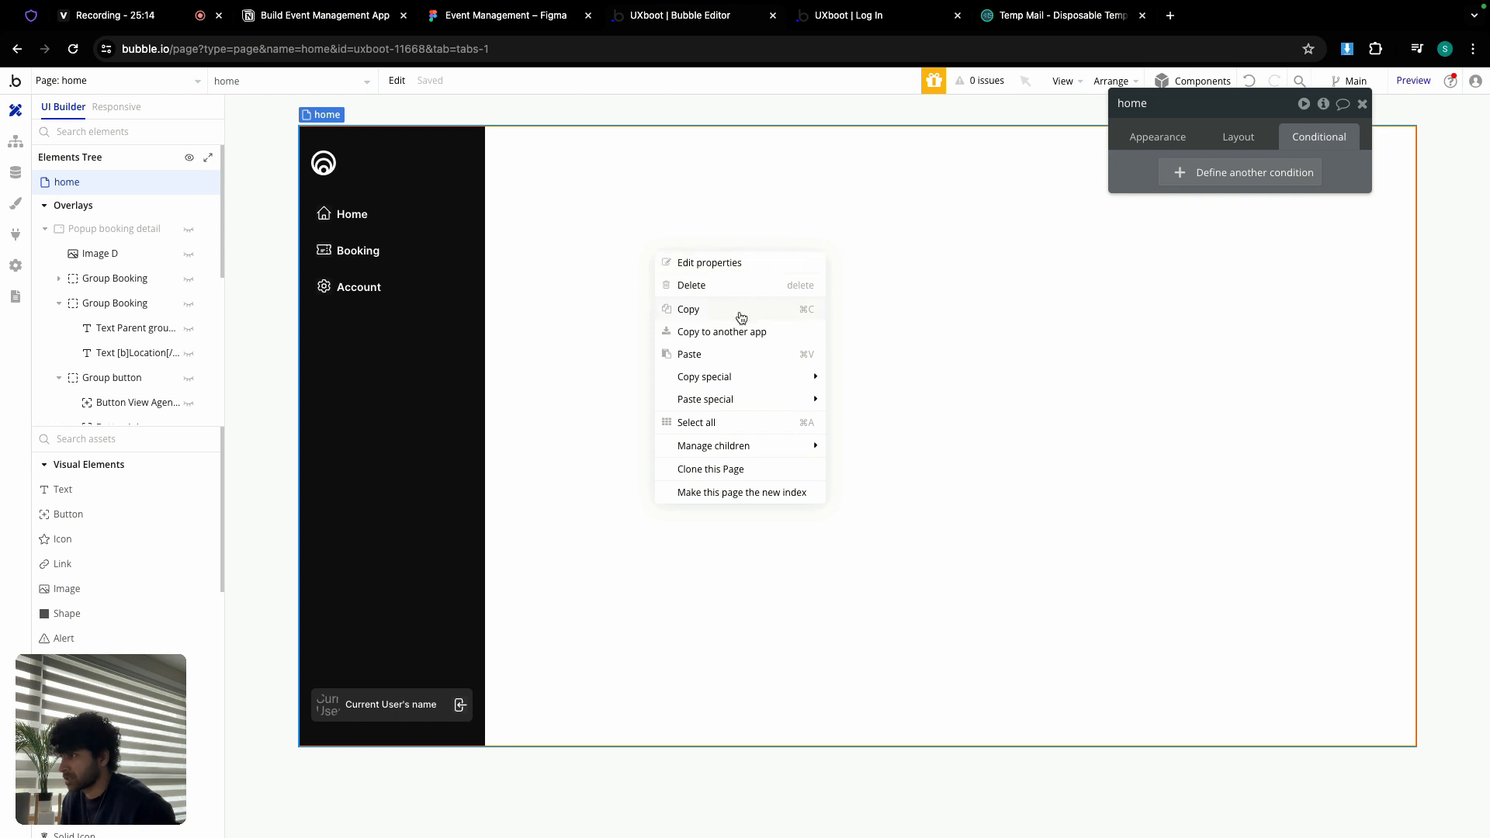
pyautogui.click(722, 356)
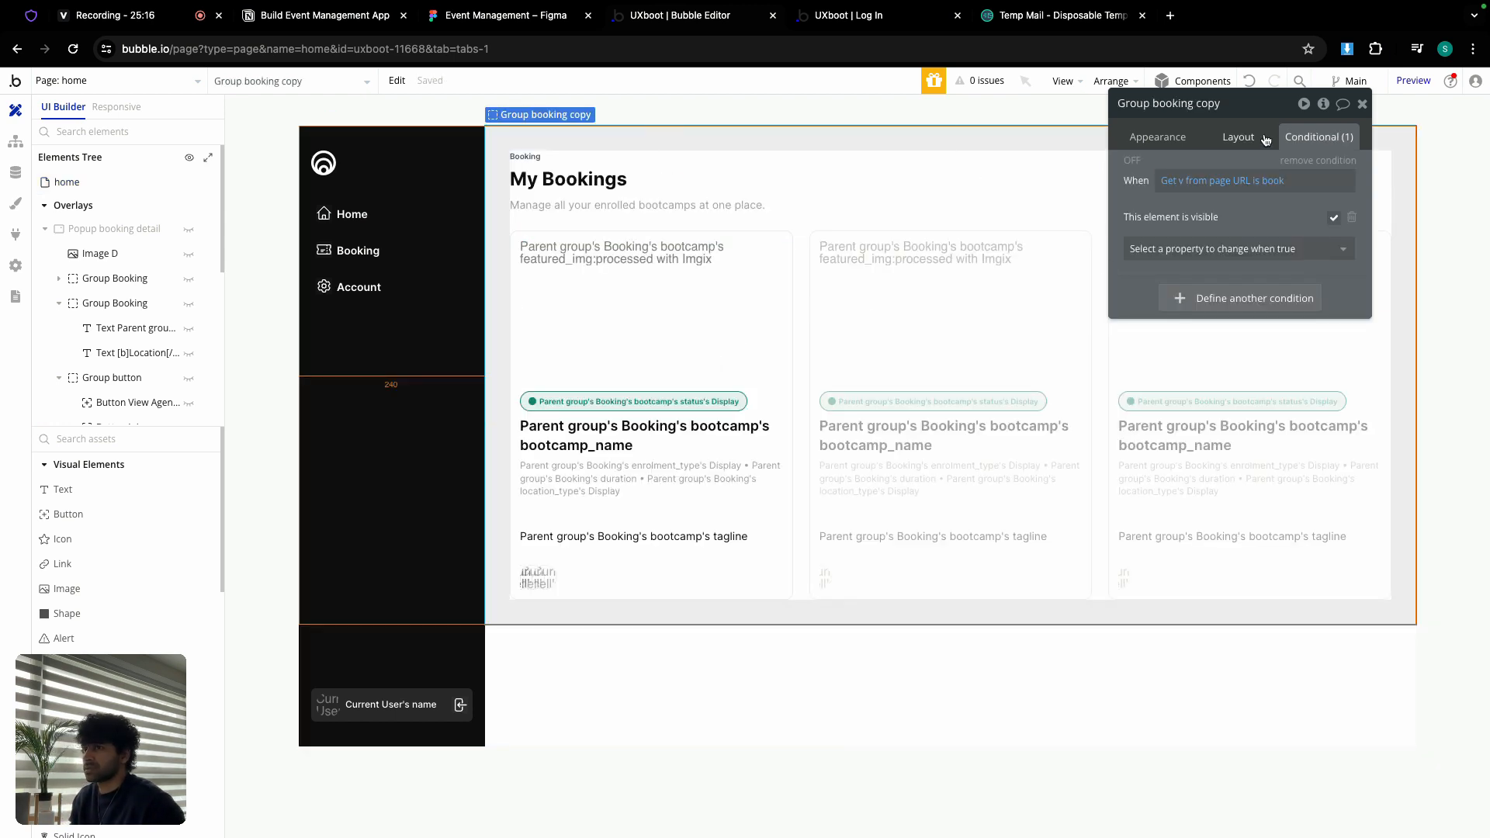
# Step: Strip the copy's URL condition and Fit height, and delete its bootcamps repeating group
pyautogui.click(1319, 160)
pyautogui.click(1239, 138)
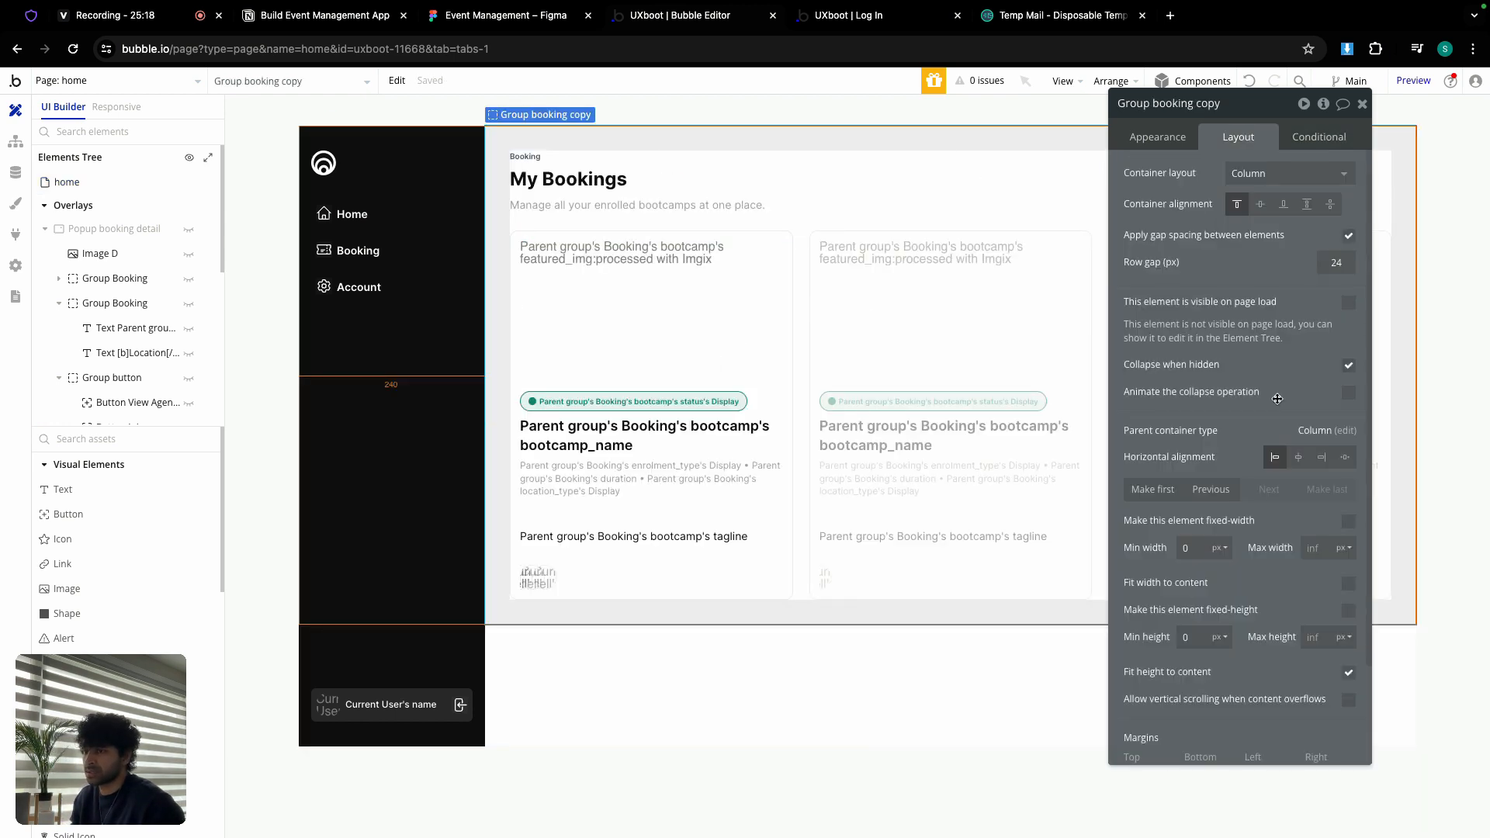
pyautogui.click(1348, 673)
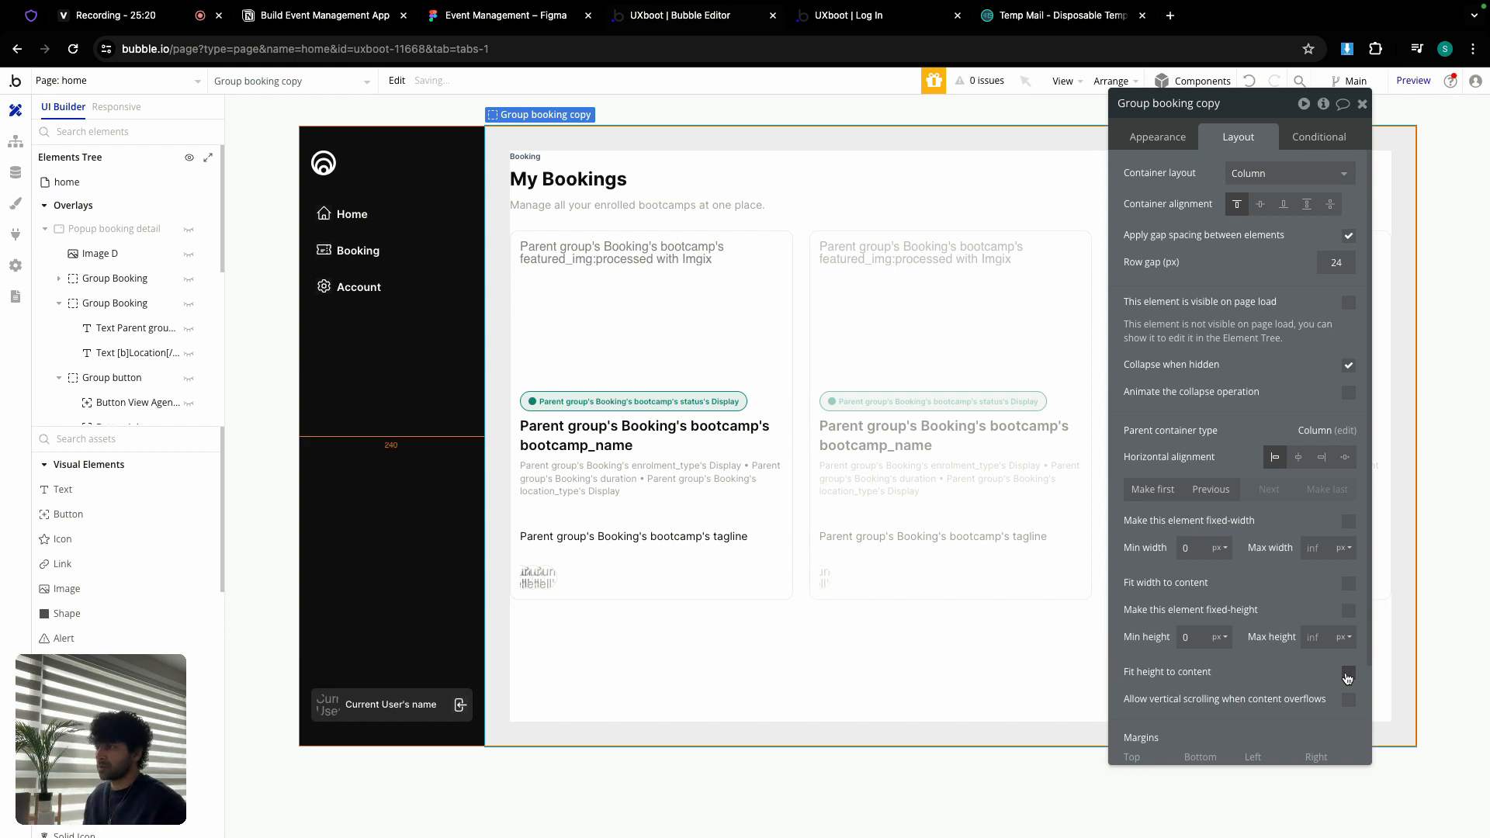
pyautogui.click(802, 334)
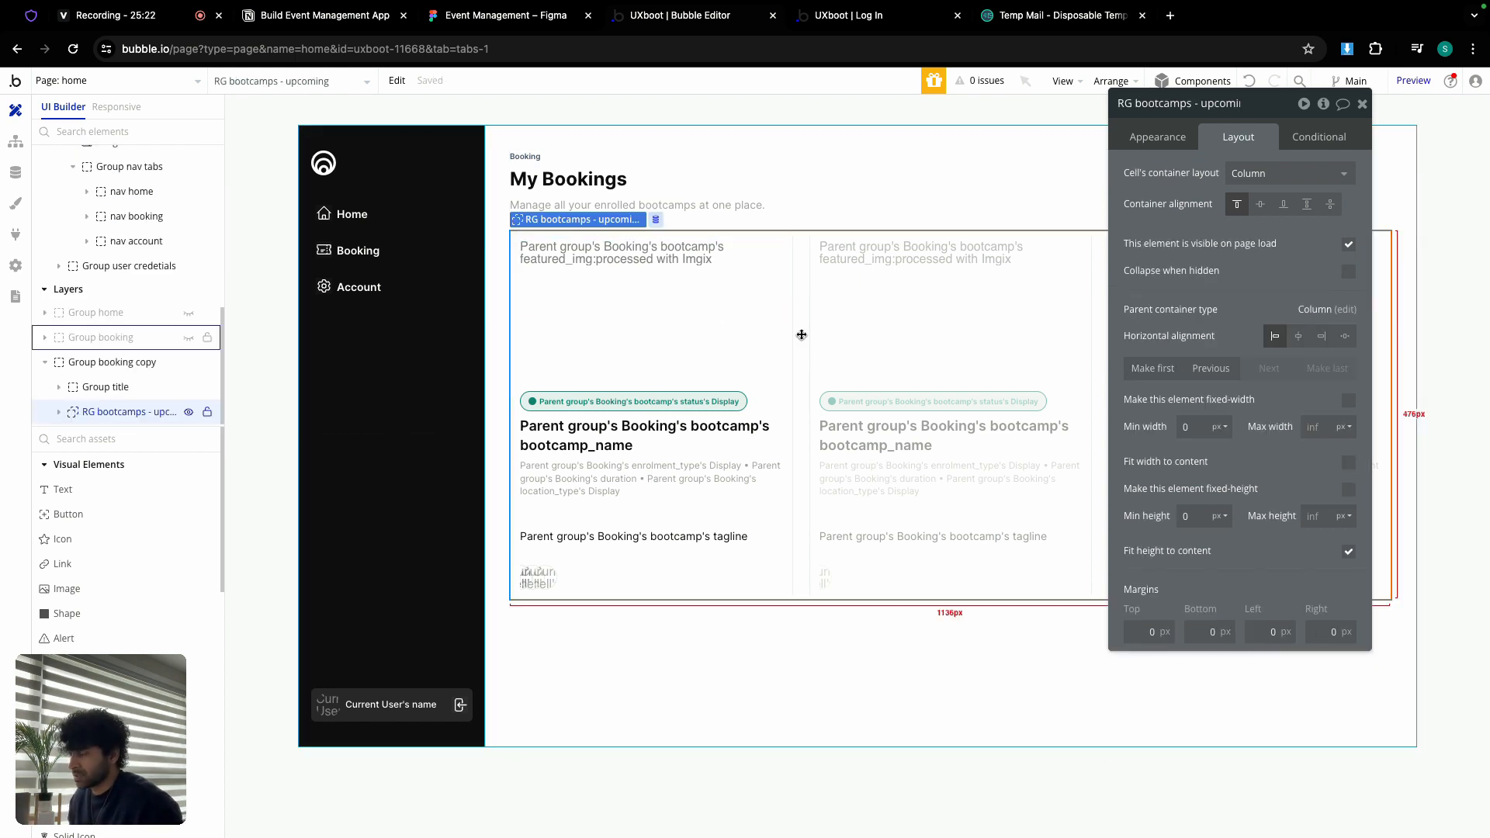
pyautogui.press('Delete')
# Step: Rename the copied container to 'Group account'
pyautogui.click(537, 157)
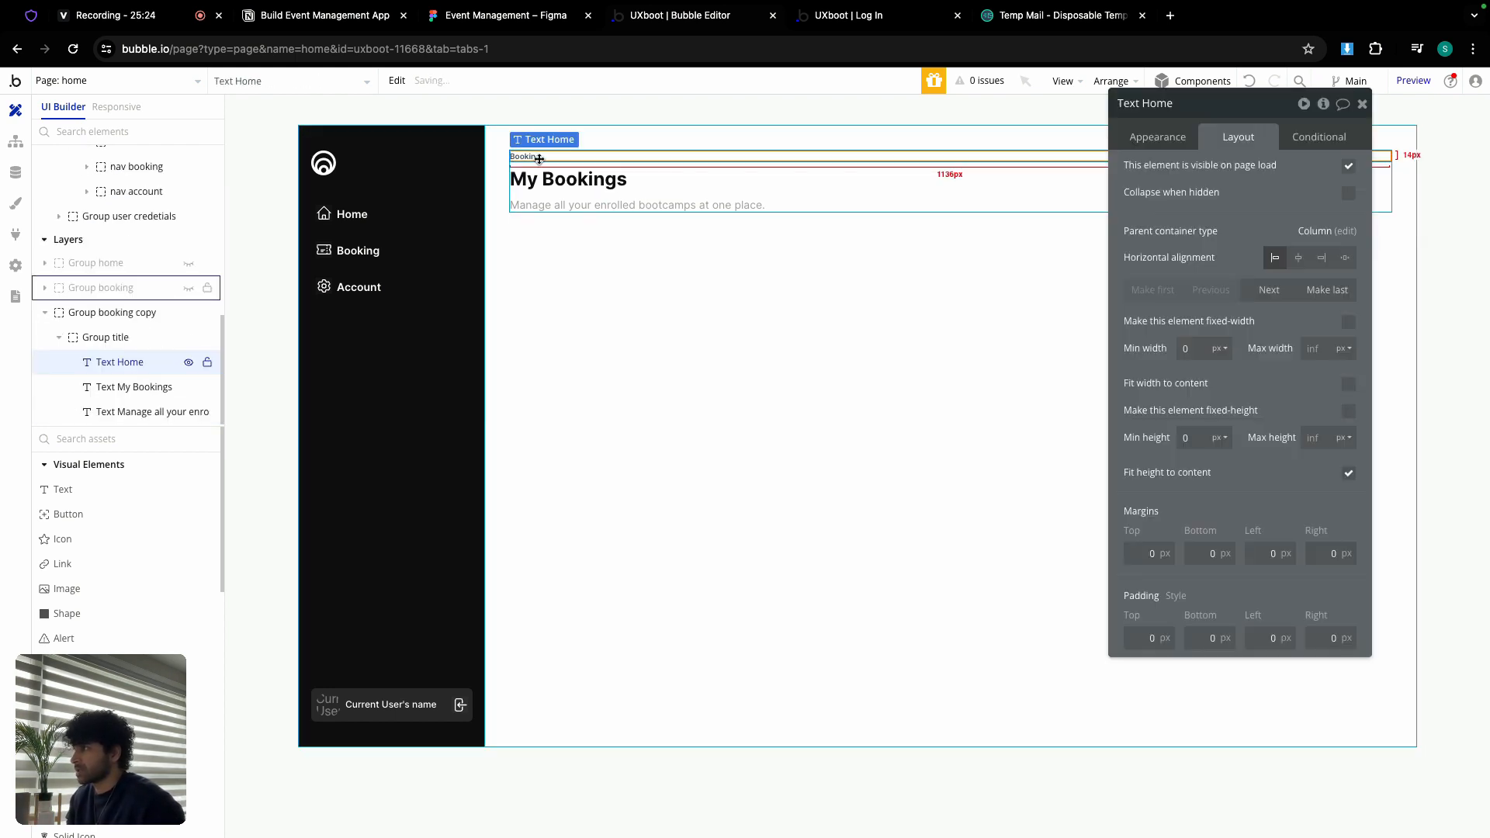
pyautogui.click(771, 259)
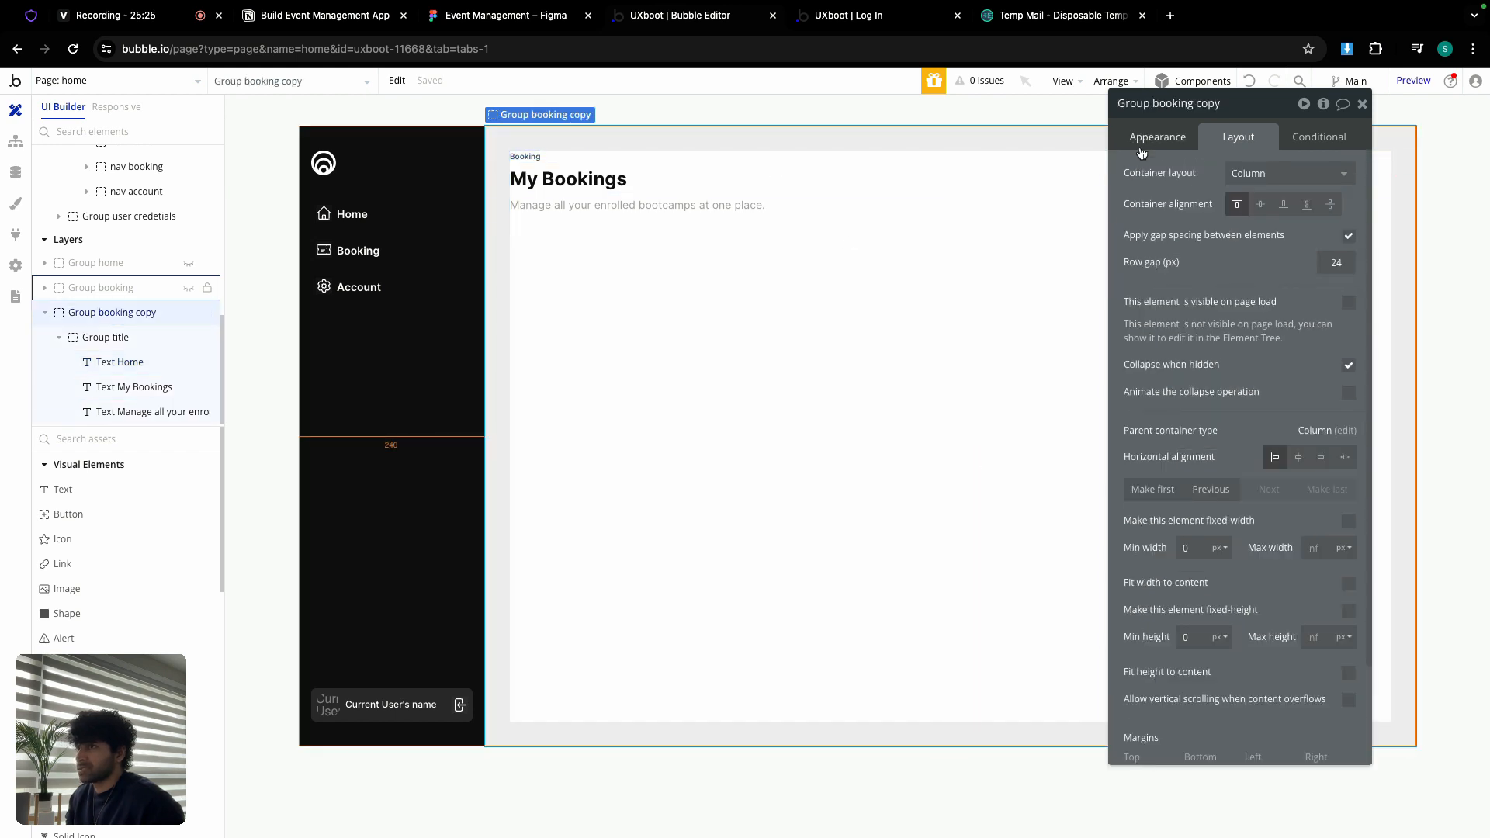
pyautogui.doubleClick(1208, 104)
pyautogui.press('BackSpace')
pyautogui.press('BackSpace')
pyautogui.press('BackSpace')
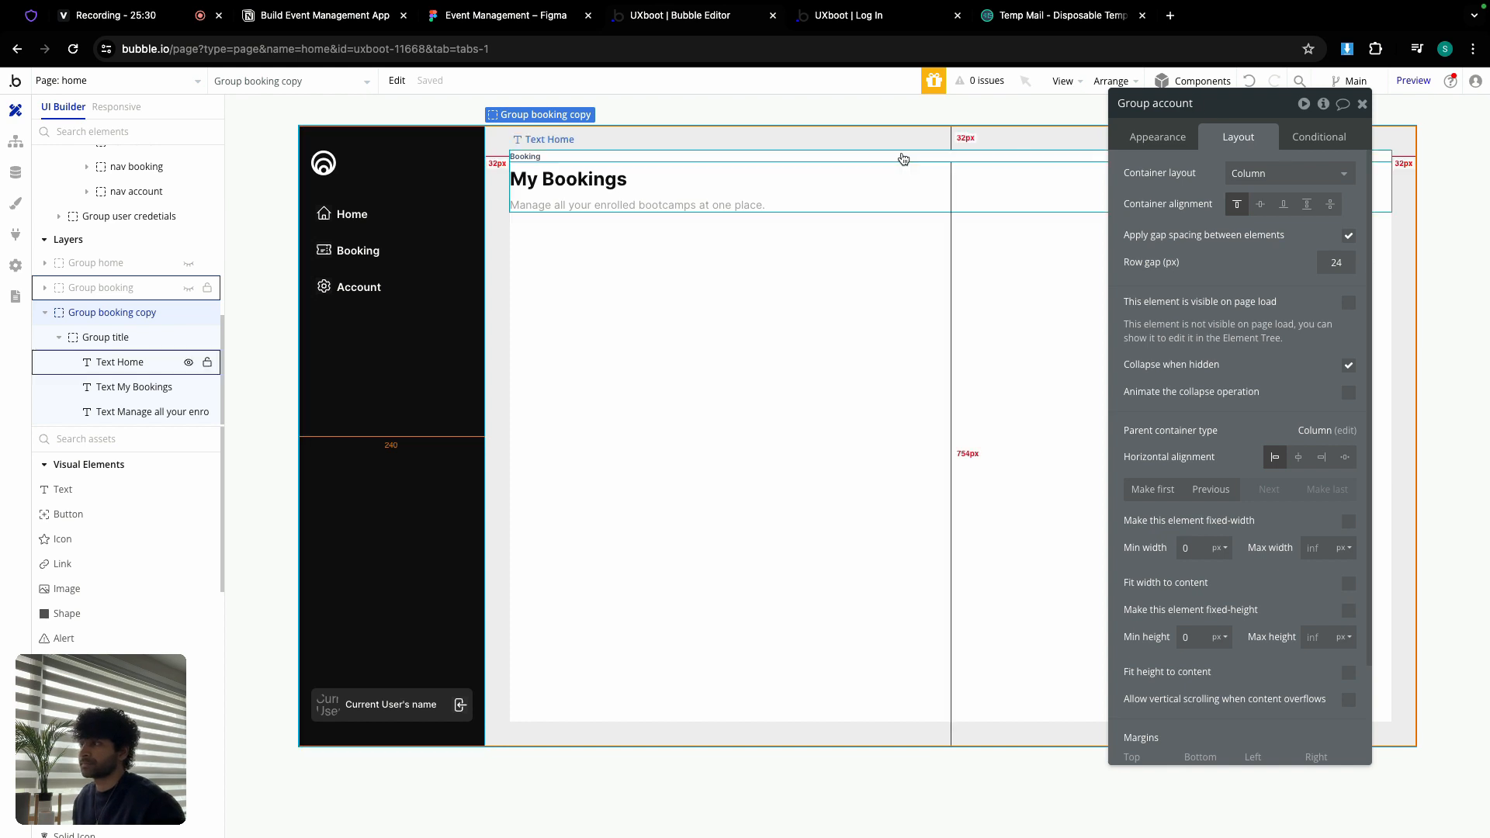
pyautogui.click(119, 362)
# Step: Change the small label text from Booking to 'Account'
pyautogui.click(1157, 130)
pyautogui.doubleClick(1195, 176)
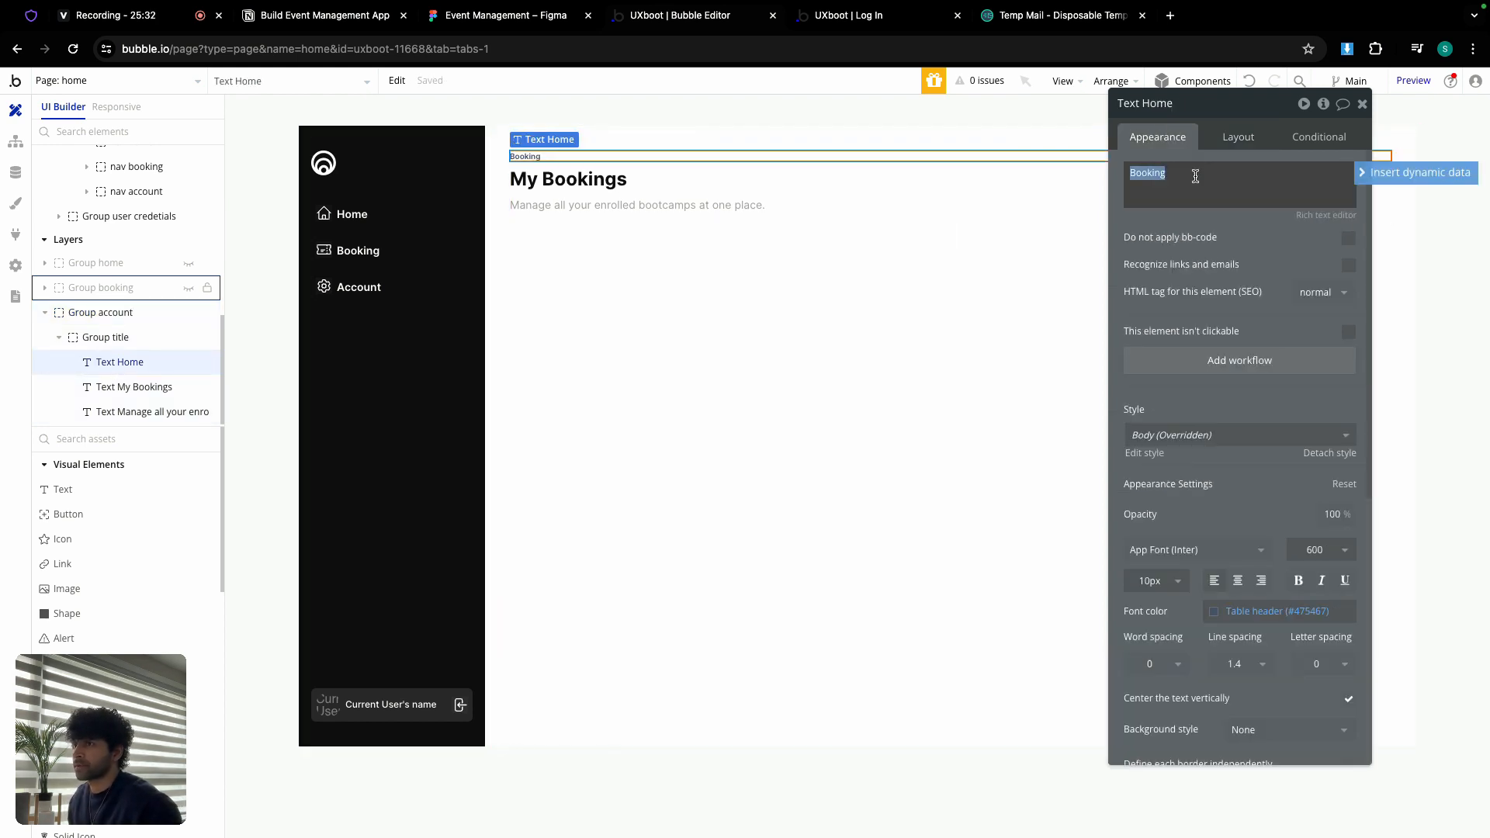
pyautogui.write('Account')
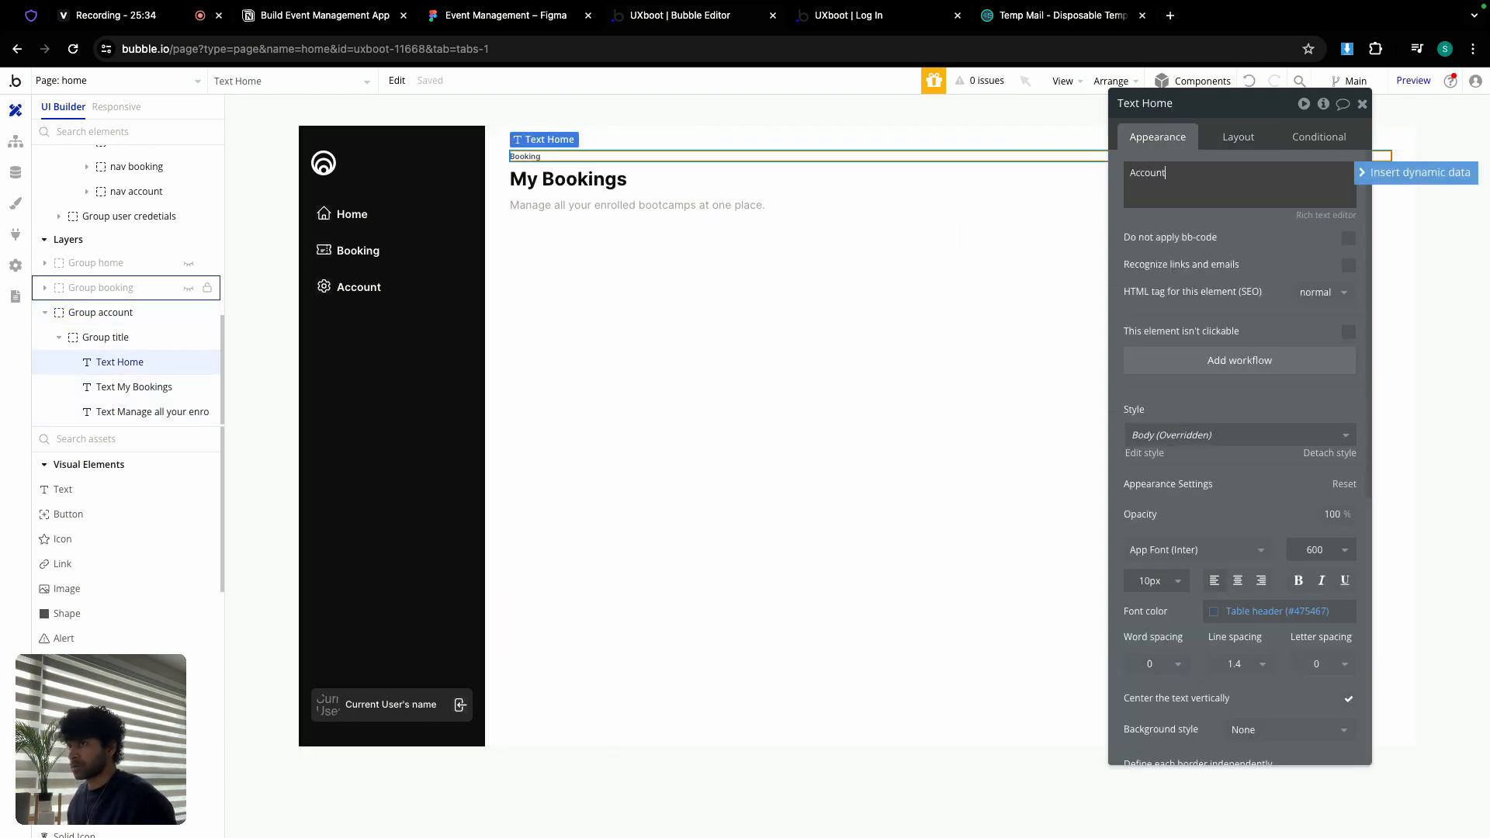
pyautogui.click(509, 27)
# Step: Zoom to Figma's Account frame and select its subtitle 'Manage your account effortlessly.'
pyautogui.scroll(-5, 886, 335)
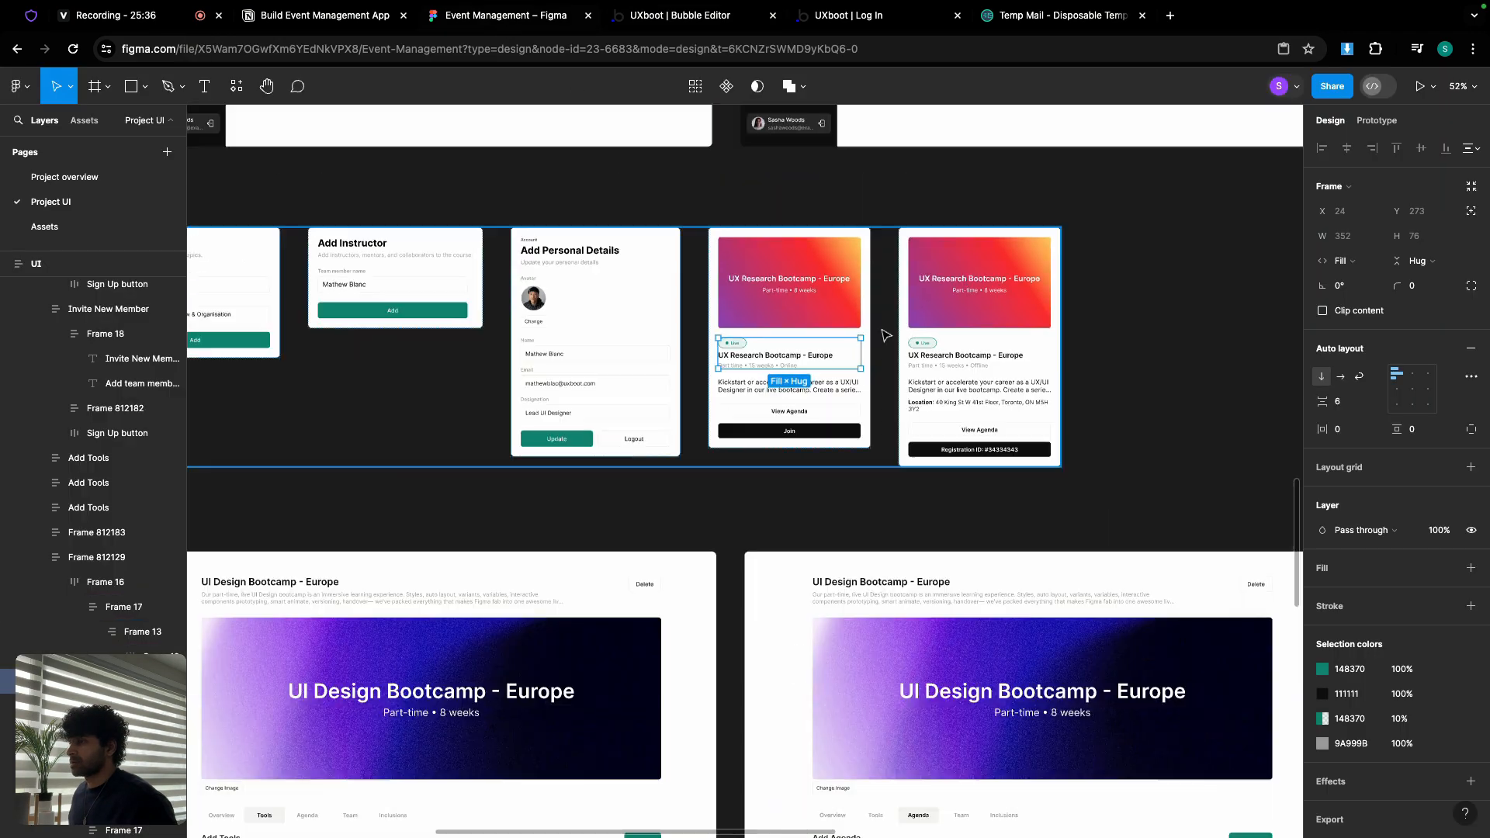
pyautogui.scroll(6, 886, 335)
pyautogui.hscroll(2, 884, 334)
pyautogui.scroll(5, 737, 301)
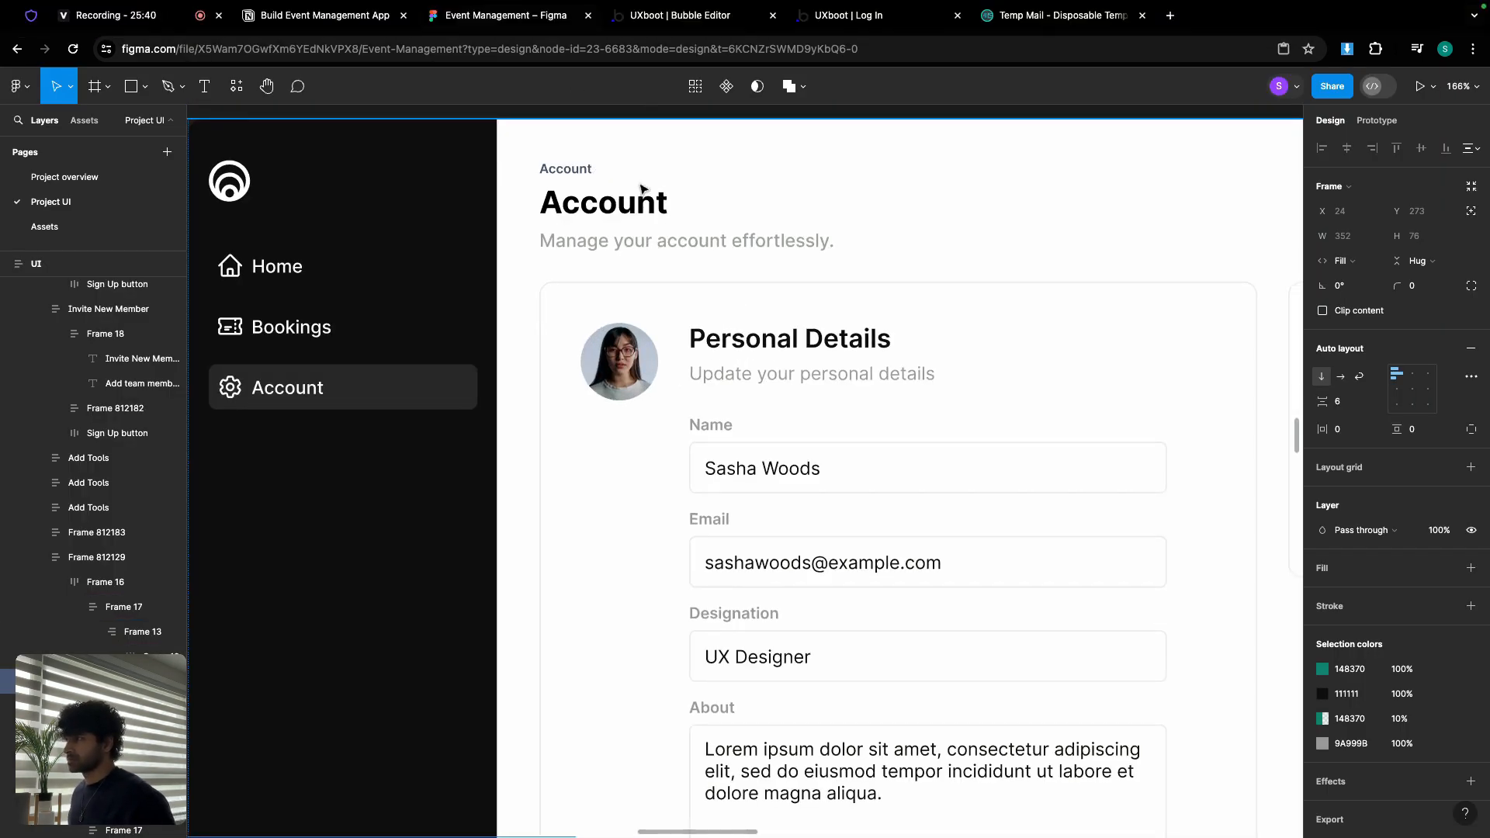
pyautogui.click(650, 243)
pyautogui.doubleClick(650, 244)
pyautogui.doubleClick(651, 245)
pyautogui.press('super+c')
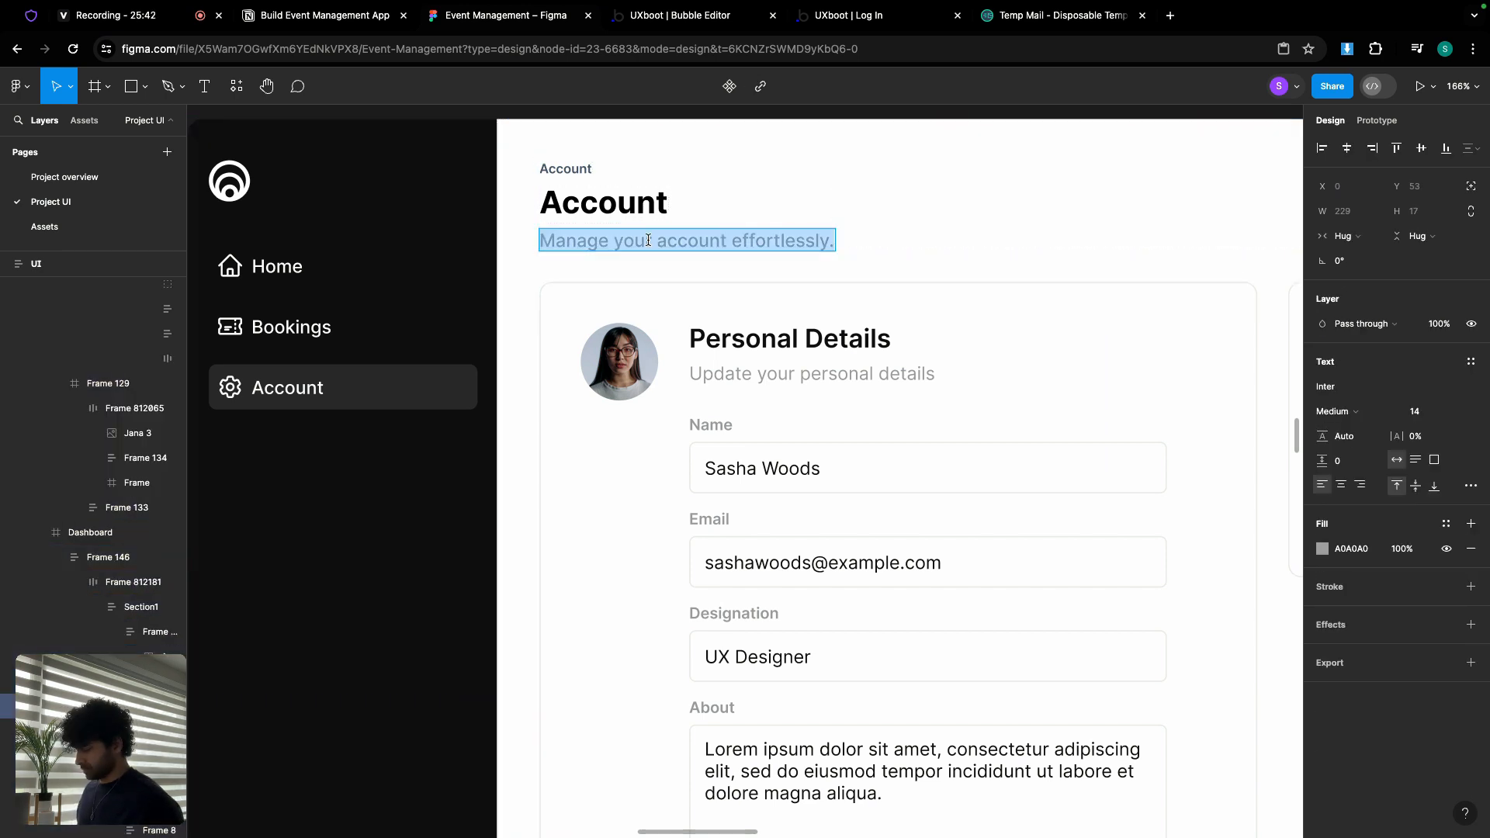
# Step: Change the Bubble heading text to 'My Account'
pyautogui.click(661, 19)
pyautogui.click(625, 181)
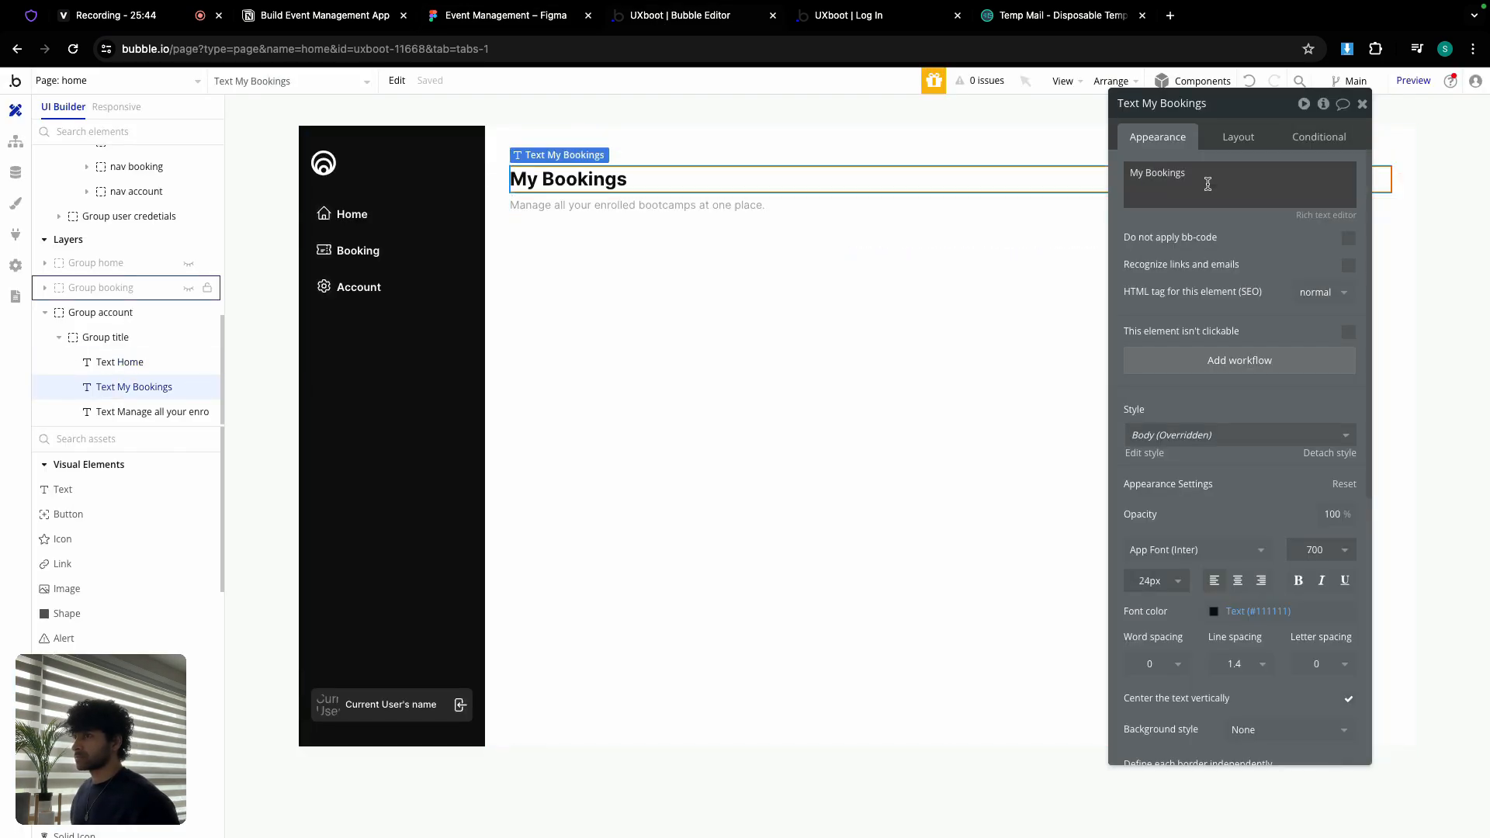
pyautogui.click(1209, 185)
pyautogui.press('super+a')
pyautogui.write('Ac')
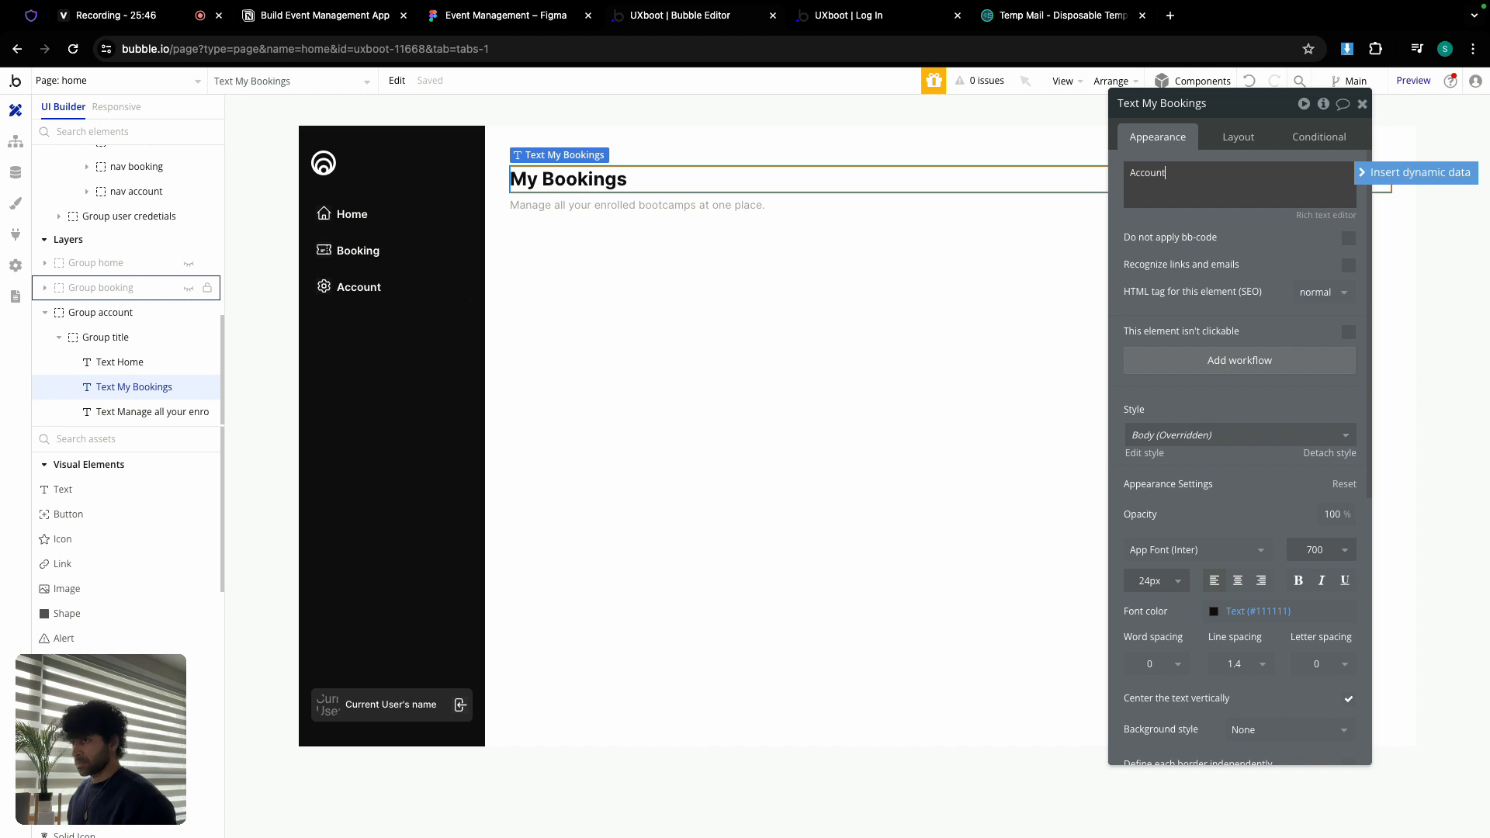
pyautogui.click(1131, 173)
pyautogui.write('My')
# Step: Replace the subtitle with 'Manage your account effortlessly.'
pyautogui.click(796, 208)
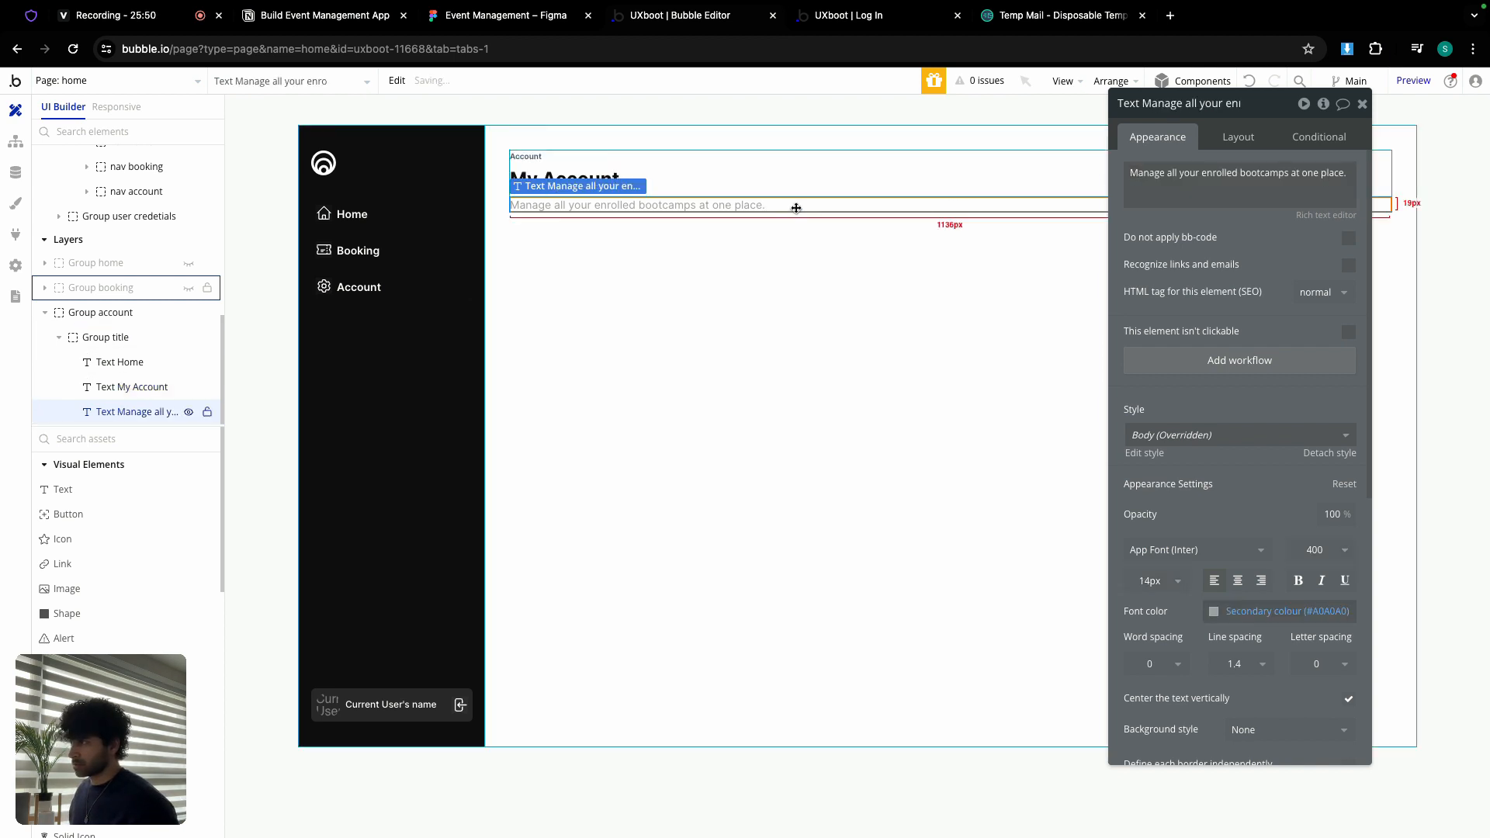
pyautogui.tripleClick(1290, 184)
pyautogui.press('super+v')
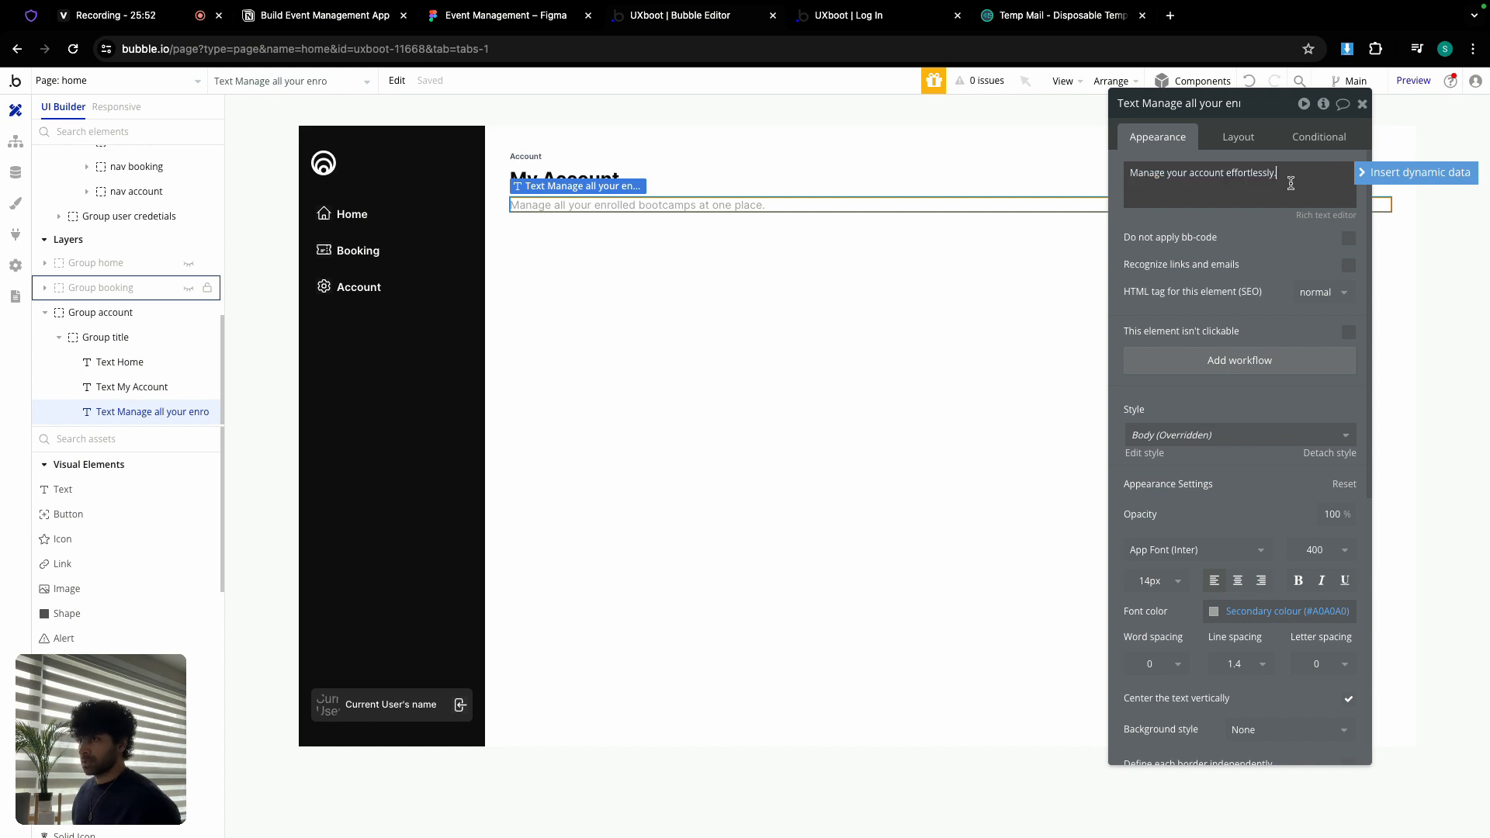
pyautogui.click(743, 325)
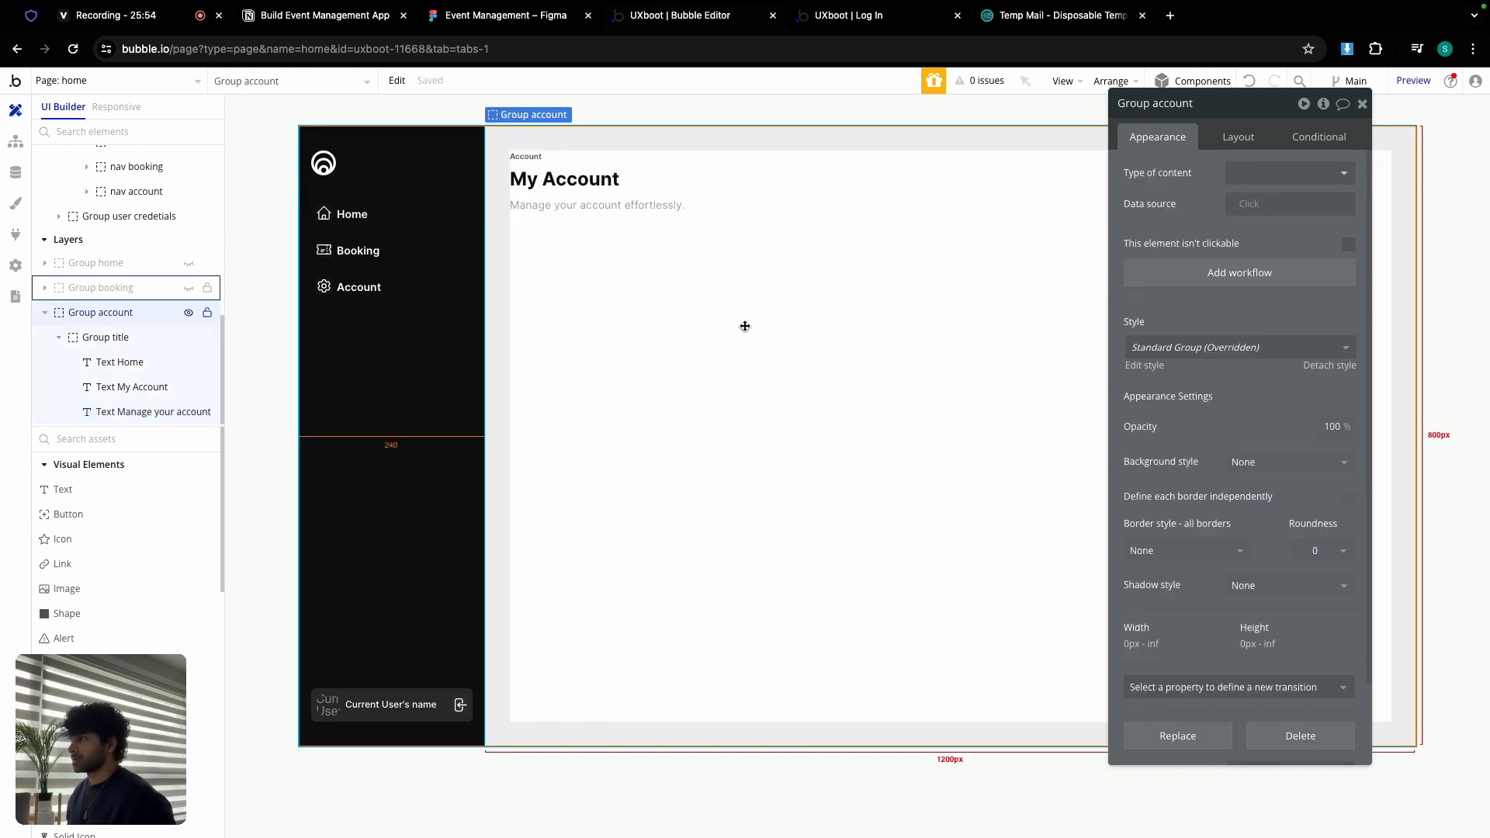
pyautogui.click(469, 19)
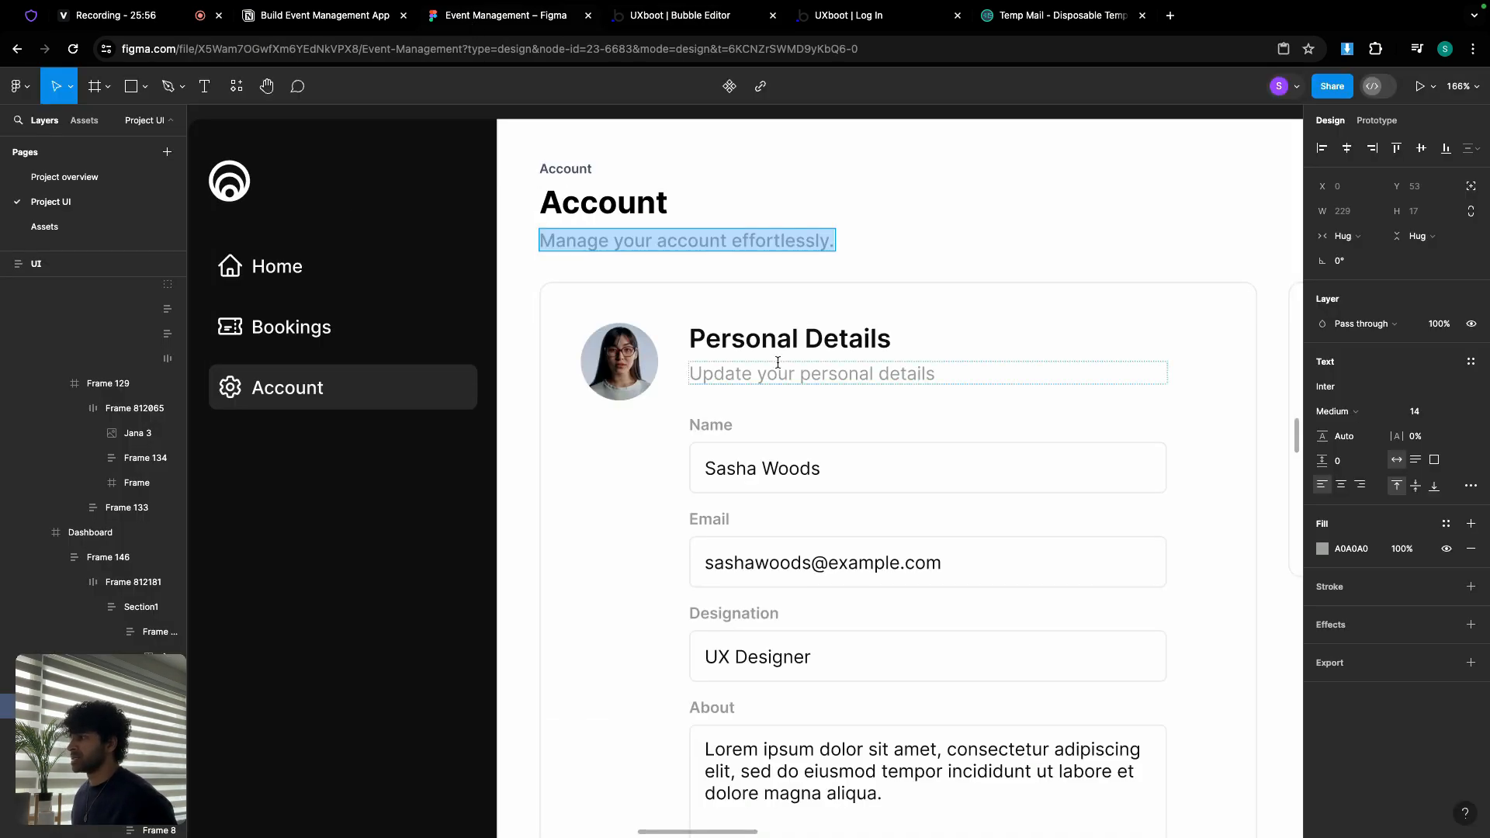
pyautogui.scroll(-5, 776, 372)
pyautogui.moveTo(717, 450); pyautogui.dragTo(675, 422)
pyautogui.click(1077, 497)
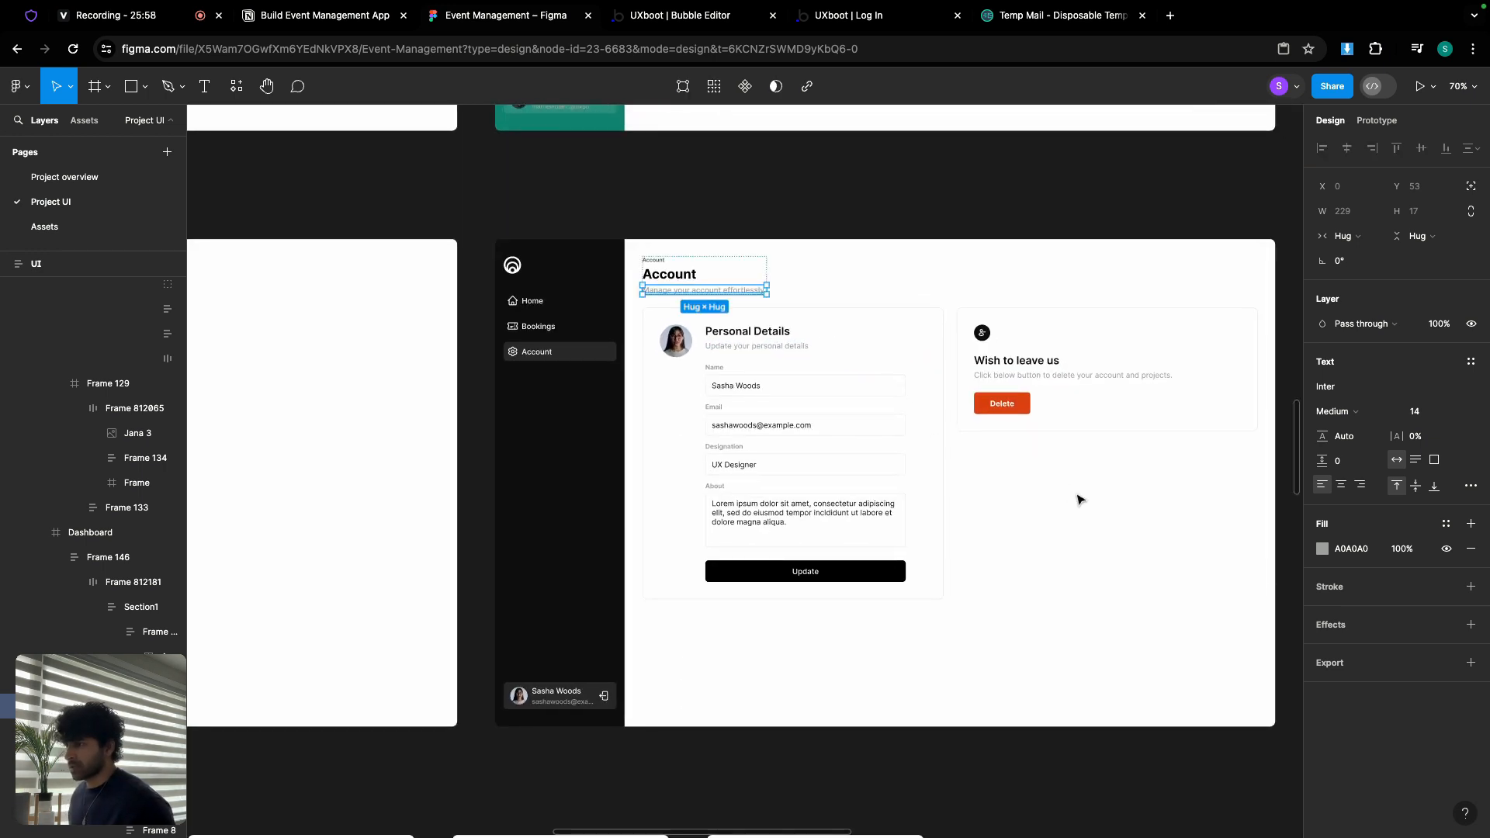
pyautogui.click(1078, 497)
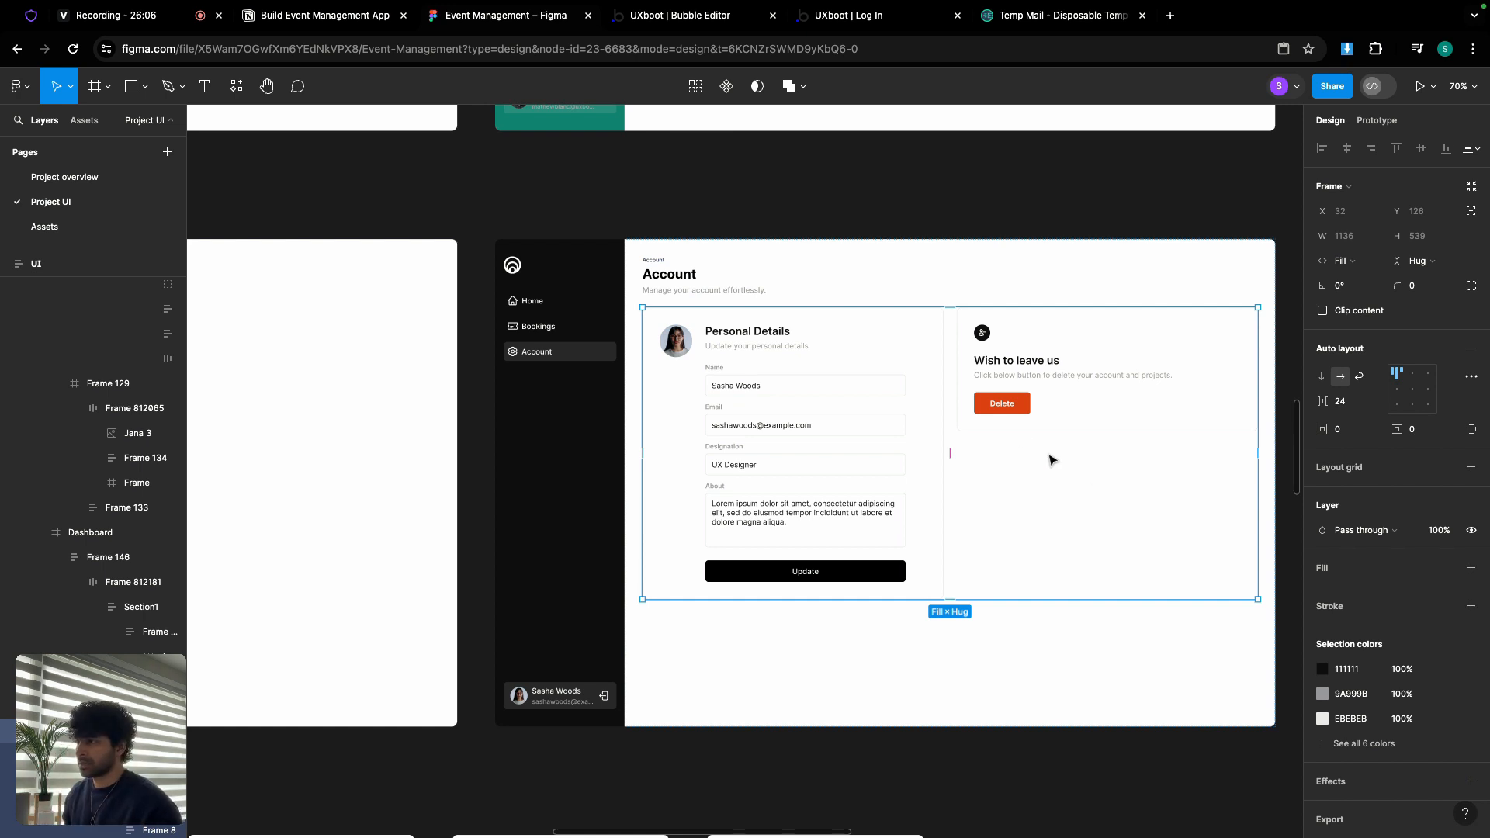
pyautogui.click(929, 365)
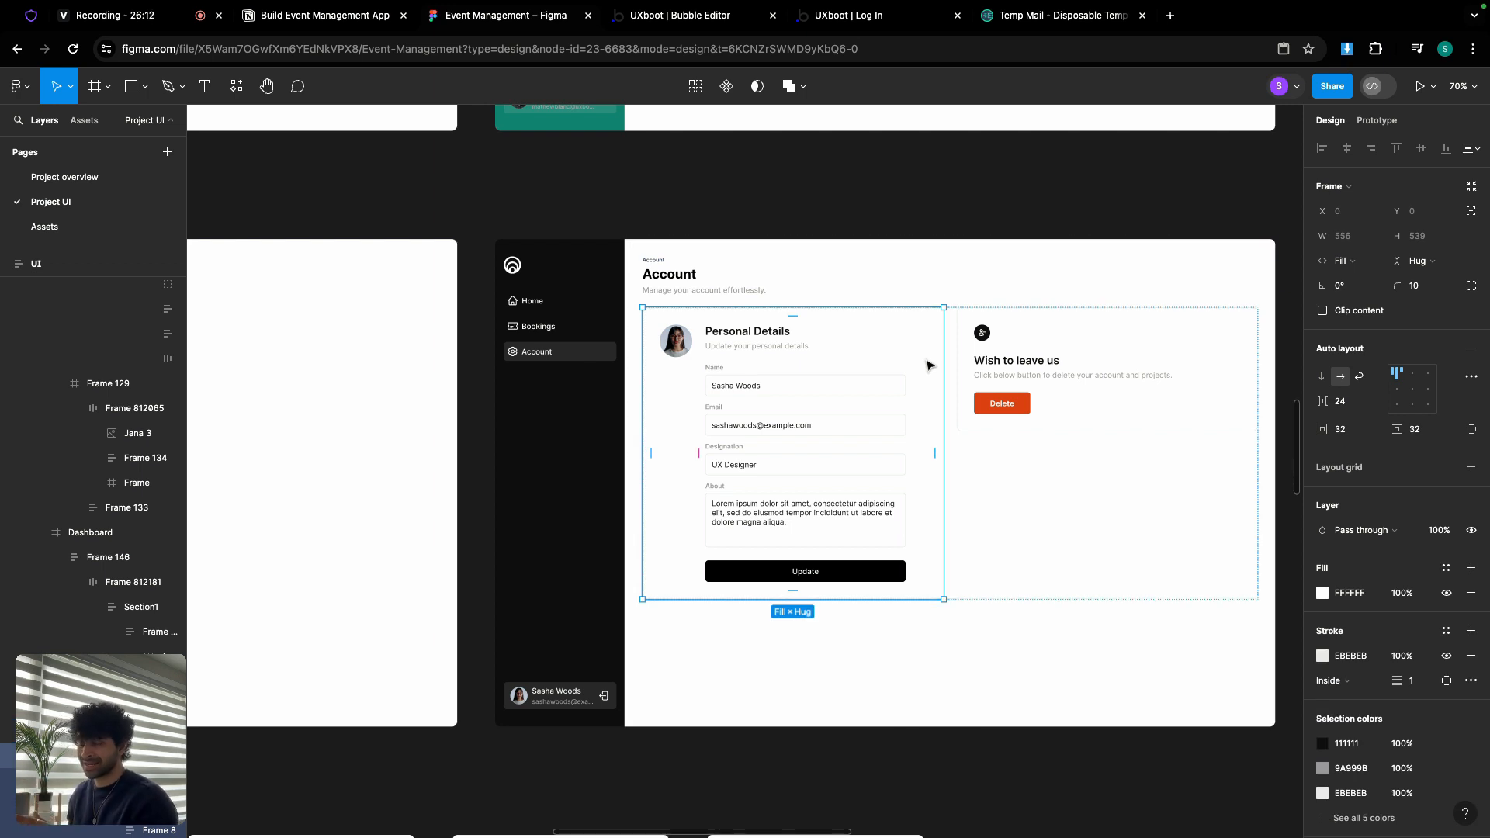
pyautogui.scroll(5, 753, 344)
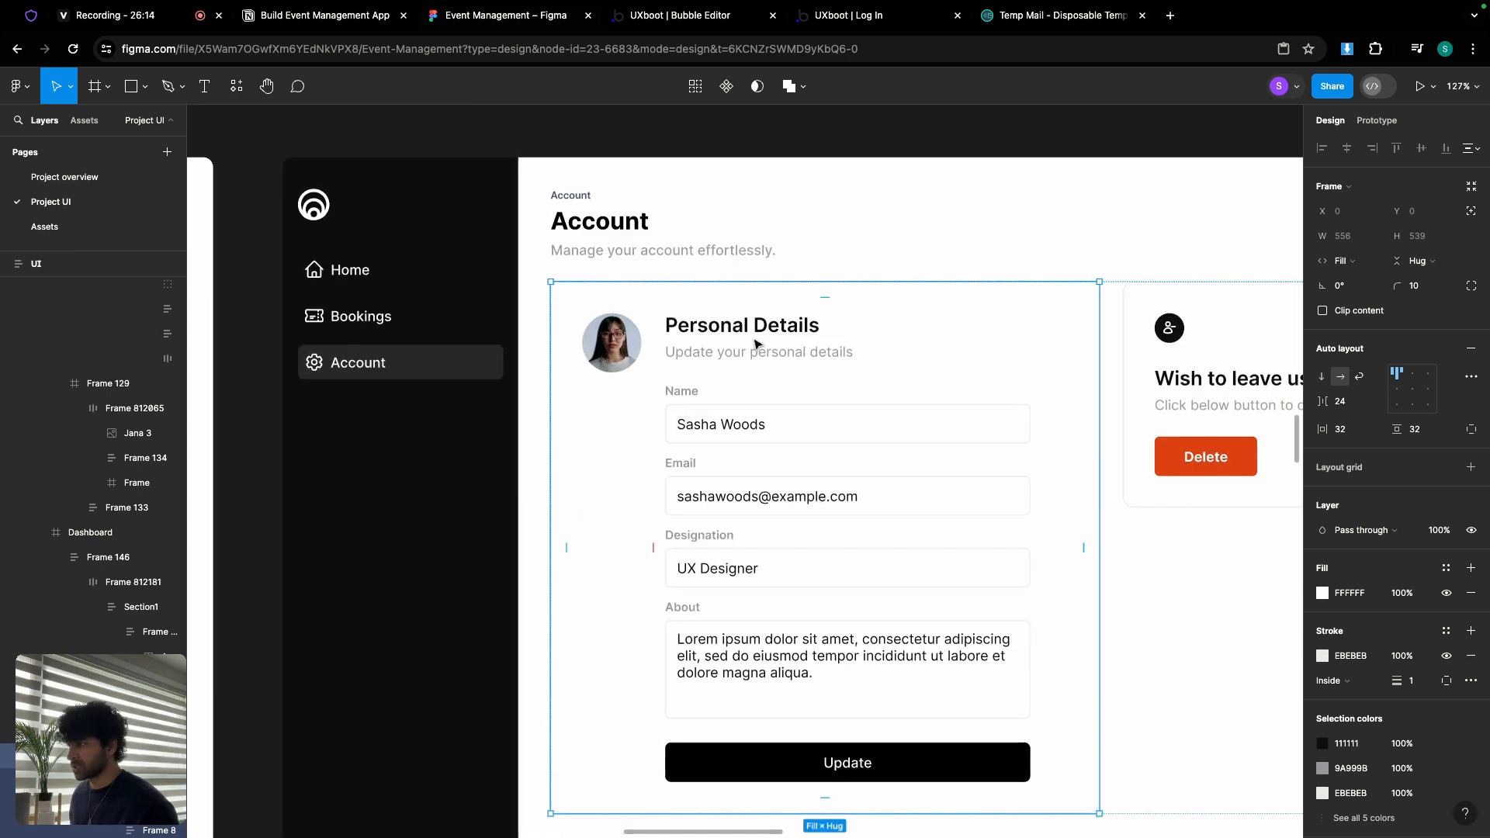
pyautogui.click(753, 344)
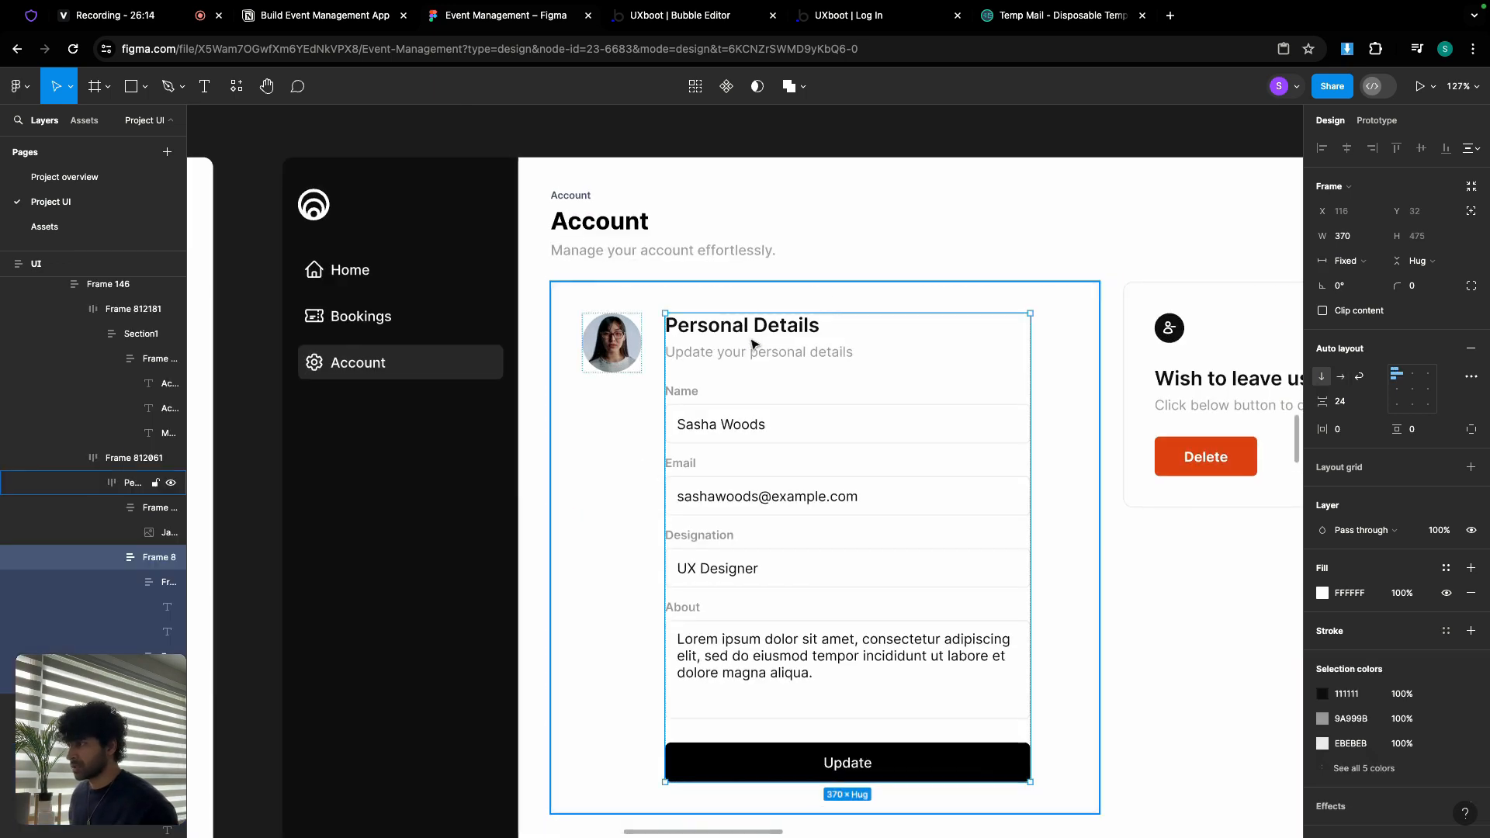
pyautogui.click(603, 347)
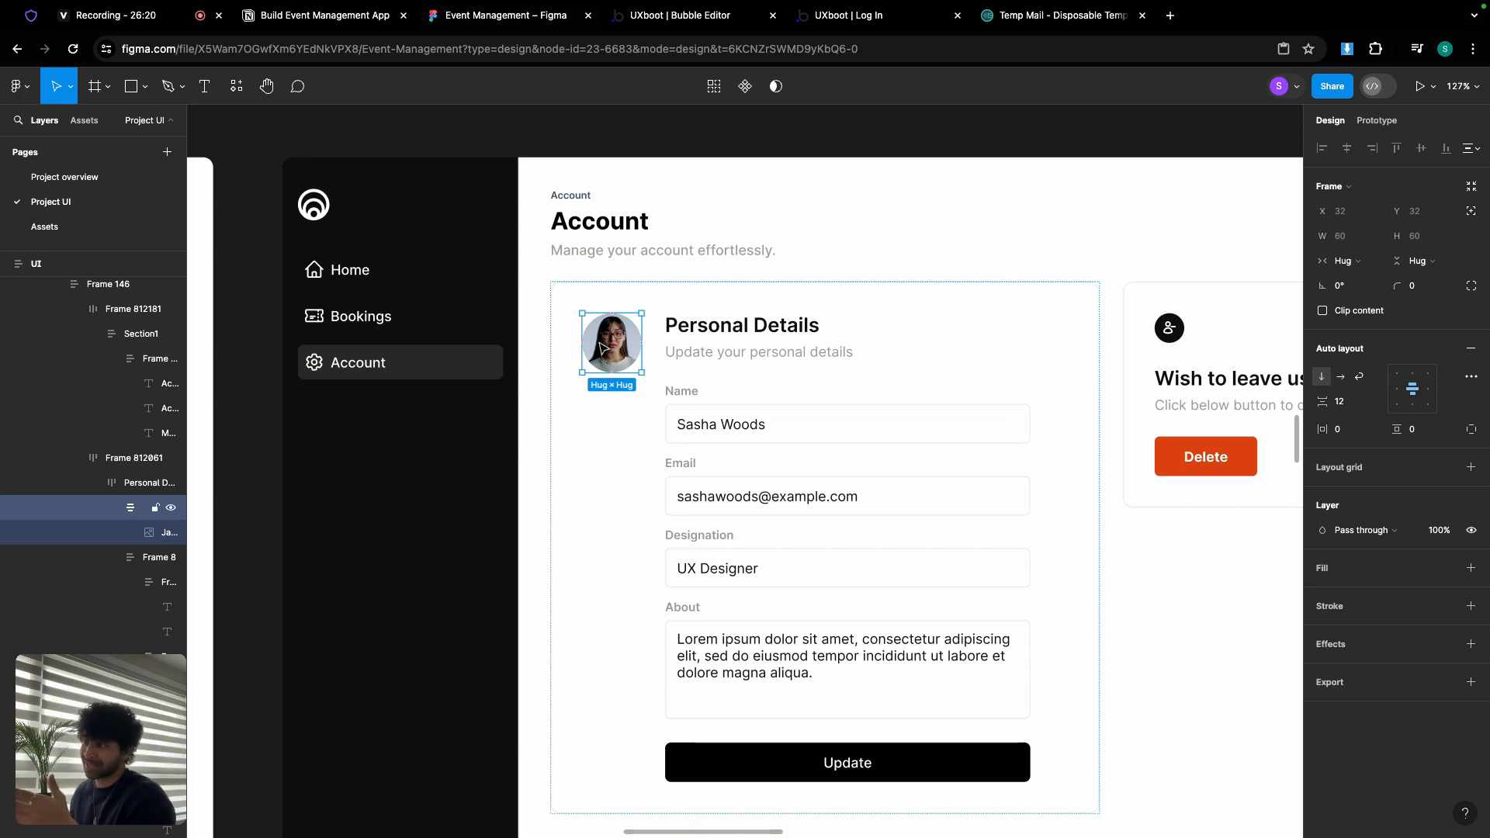
pyautogui.hscroll(4, 998, 372)
pyautogui.click(1093, 289)
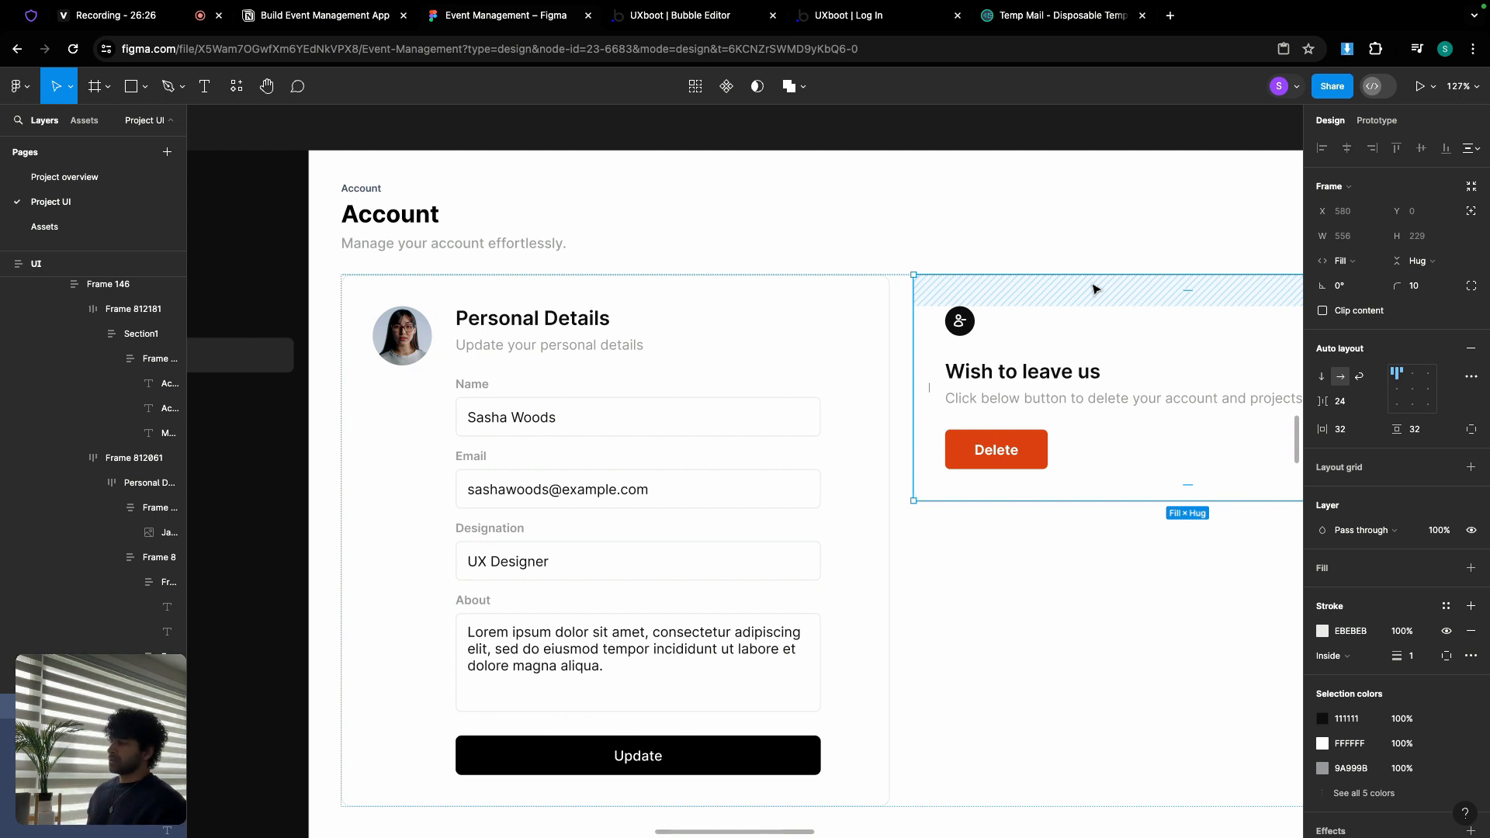
pyautogui.scroll(-6, 604, 349)
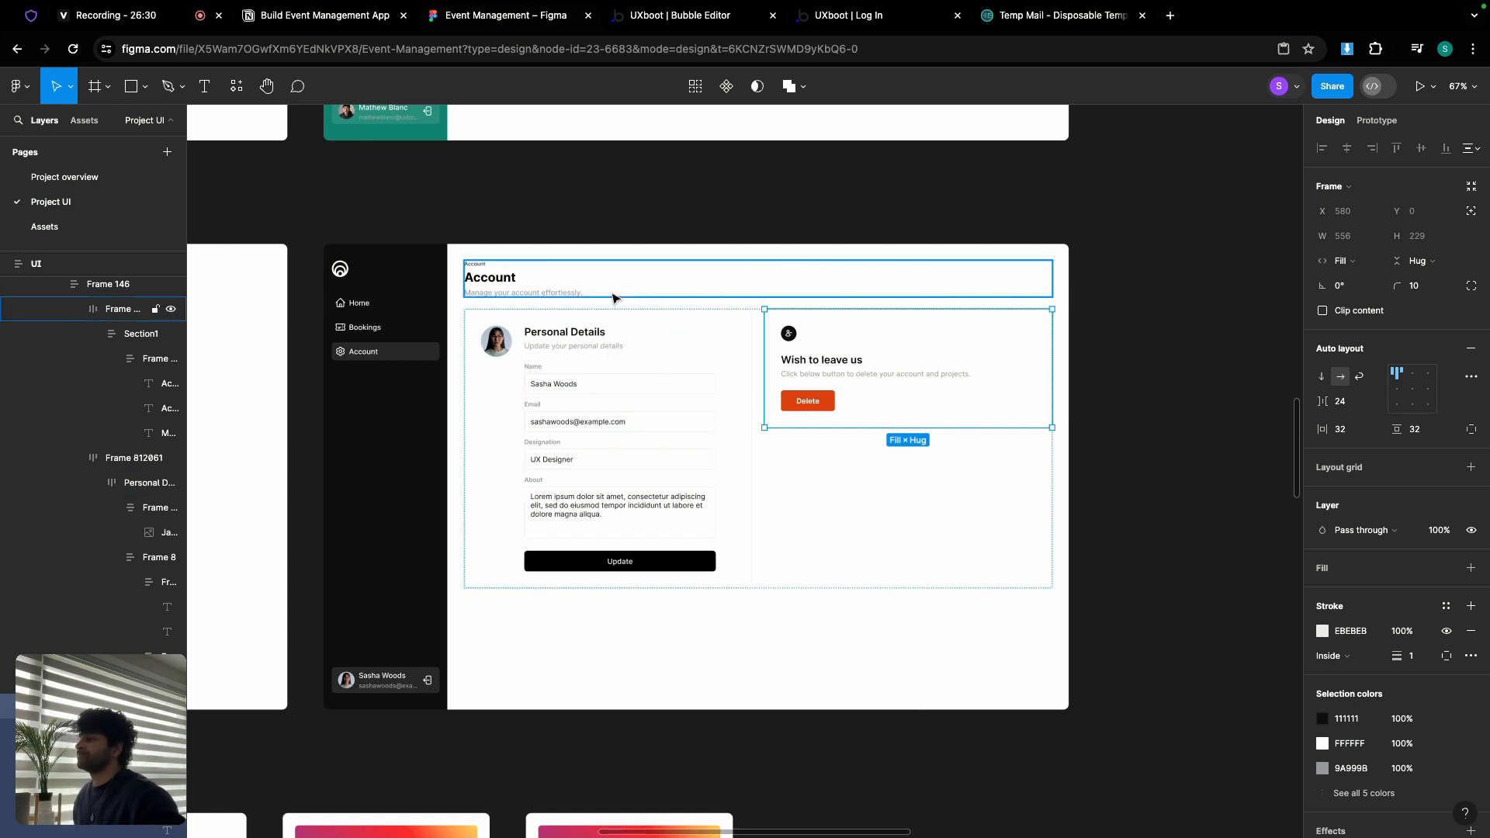
pyautogui.click(683, 17)
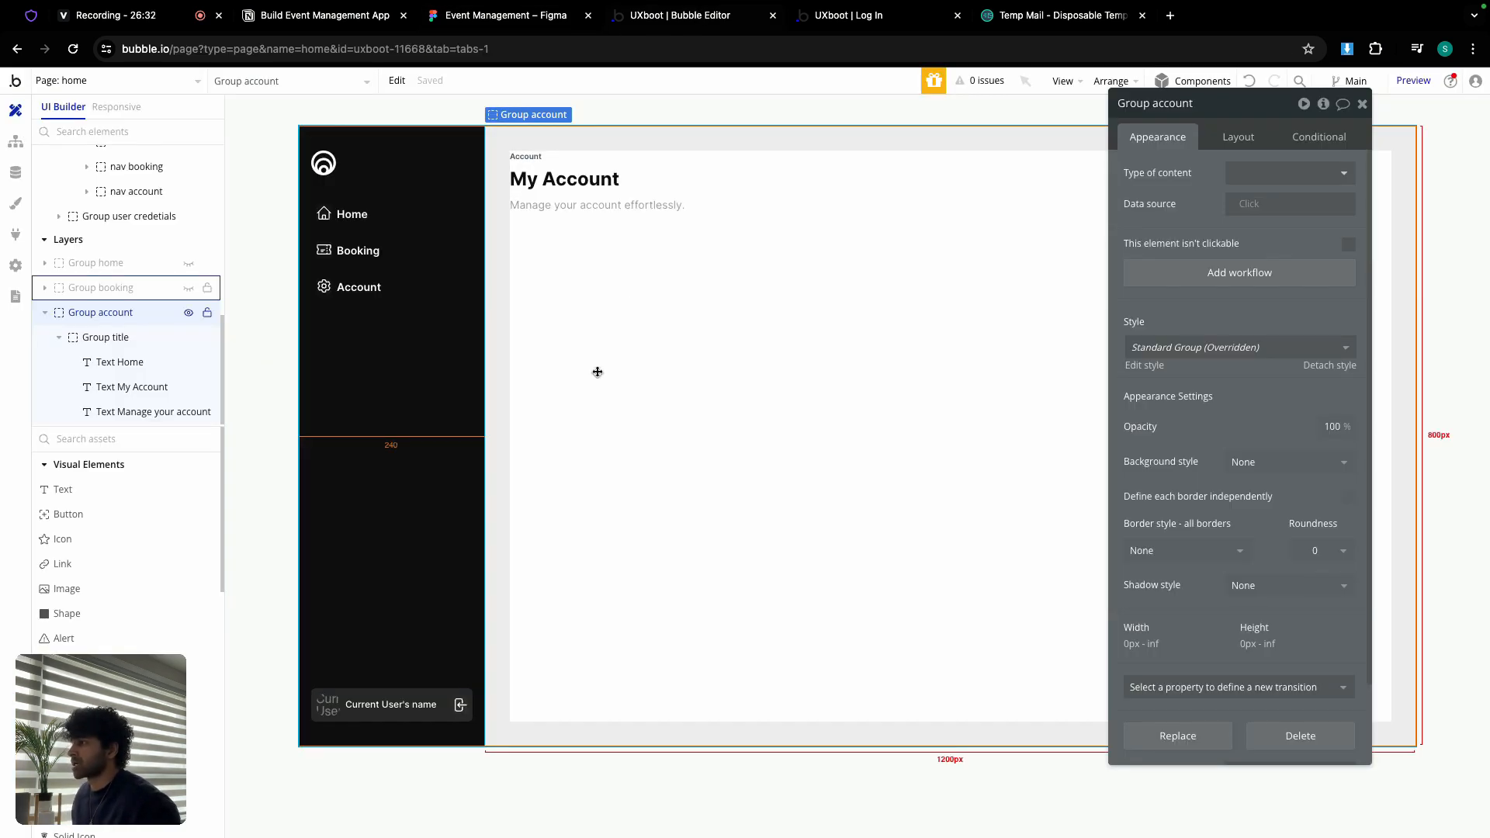
# Step: Add a new group inside Group account named 'Group account container'
pyautogui.scroll(-3, 117, 523)
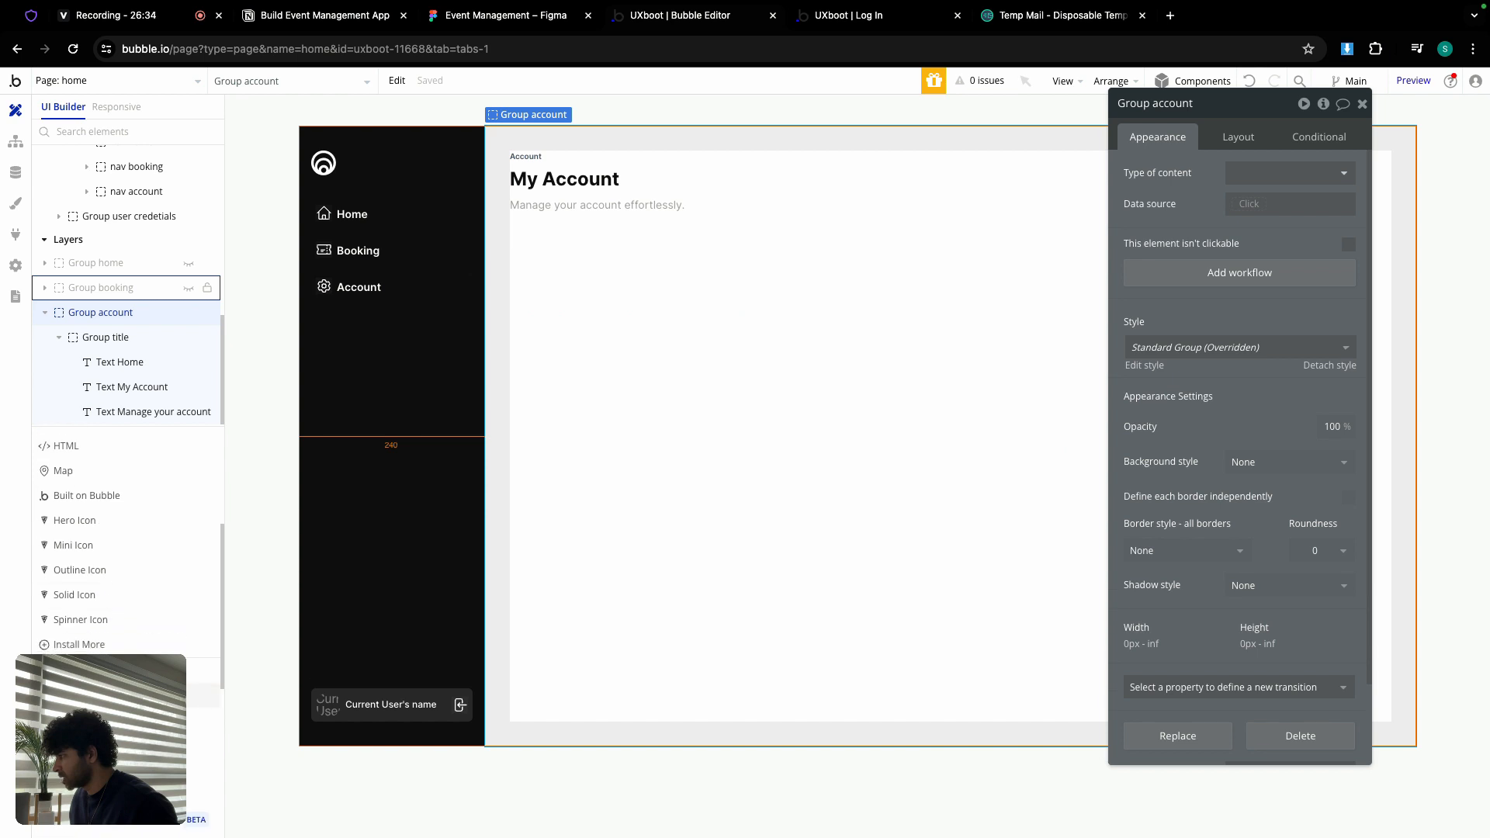
pyautogui.click(118, 695)
pyautogui.click(647, 401)
pyautogui.doubleClick(1197, 112)
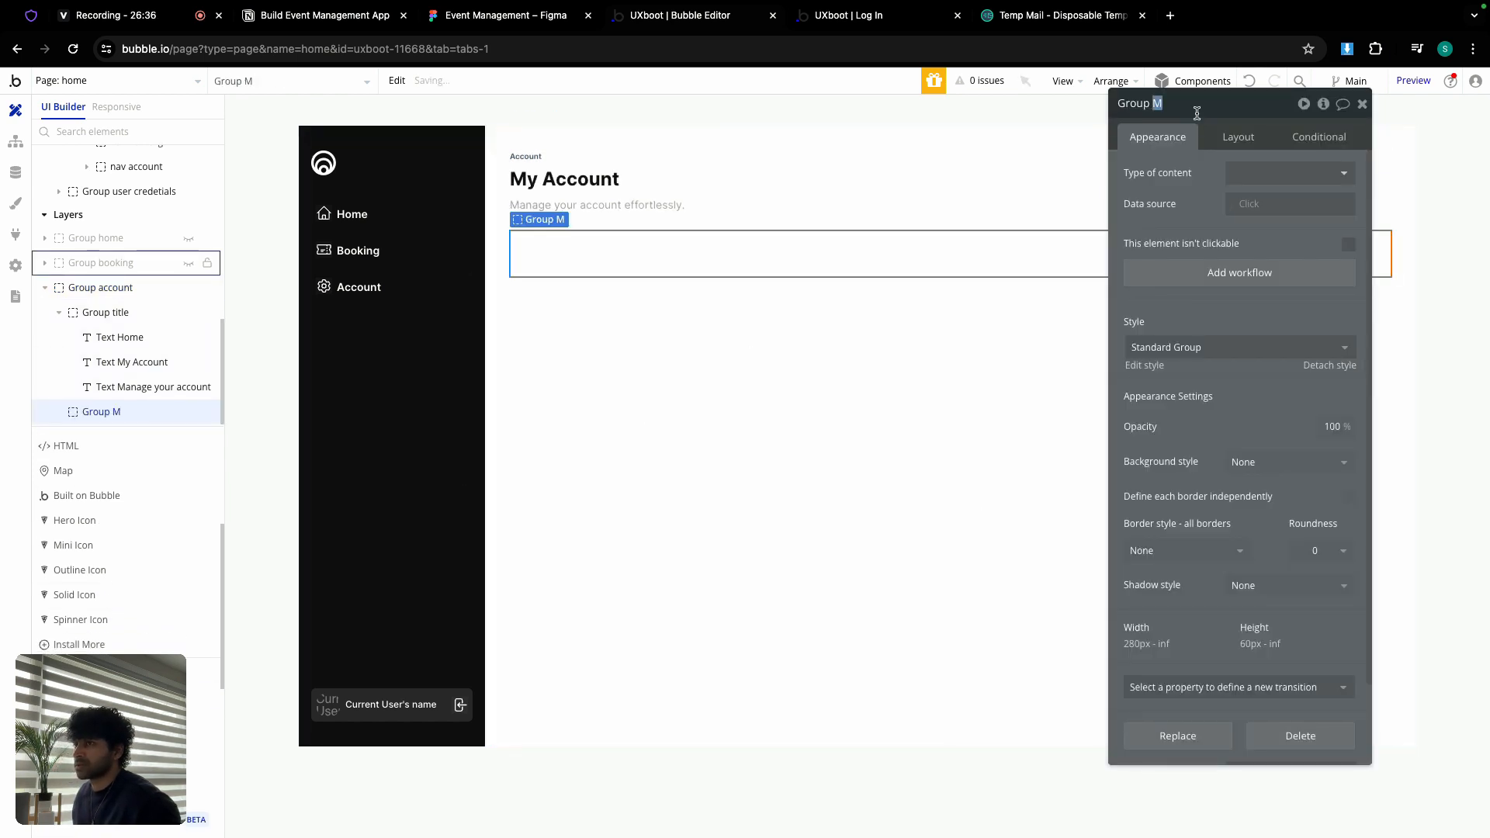
pyautogui.write('acco')
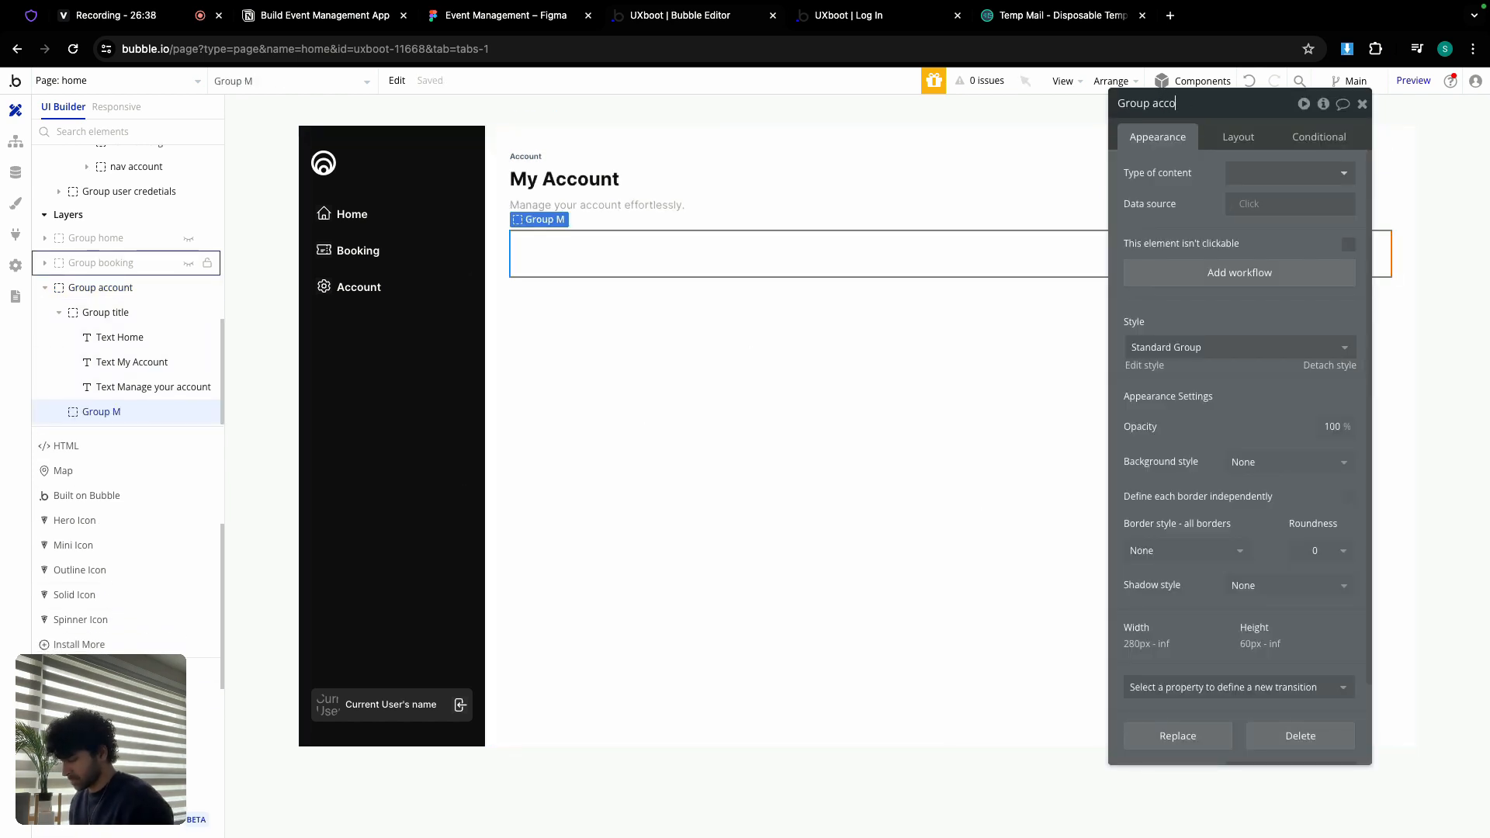
pyautogui.write('unt container')
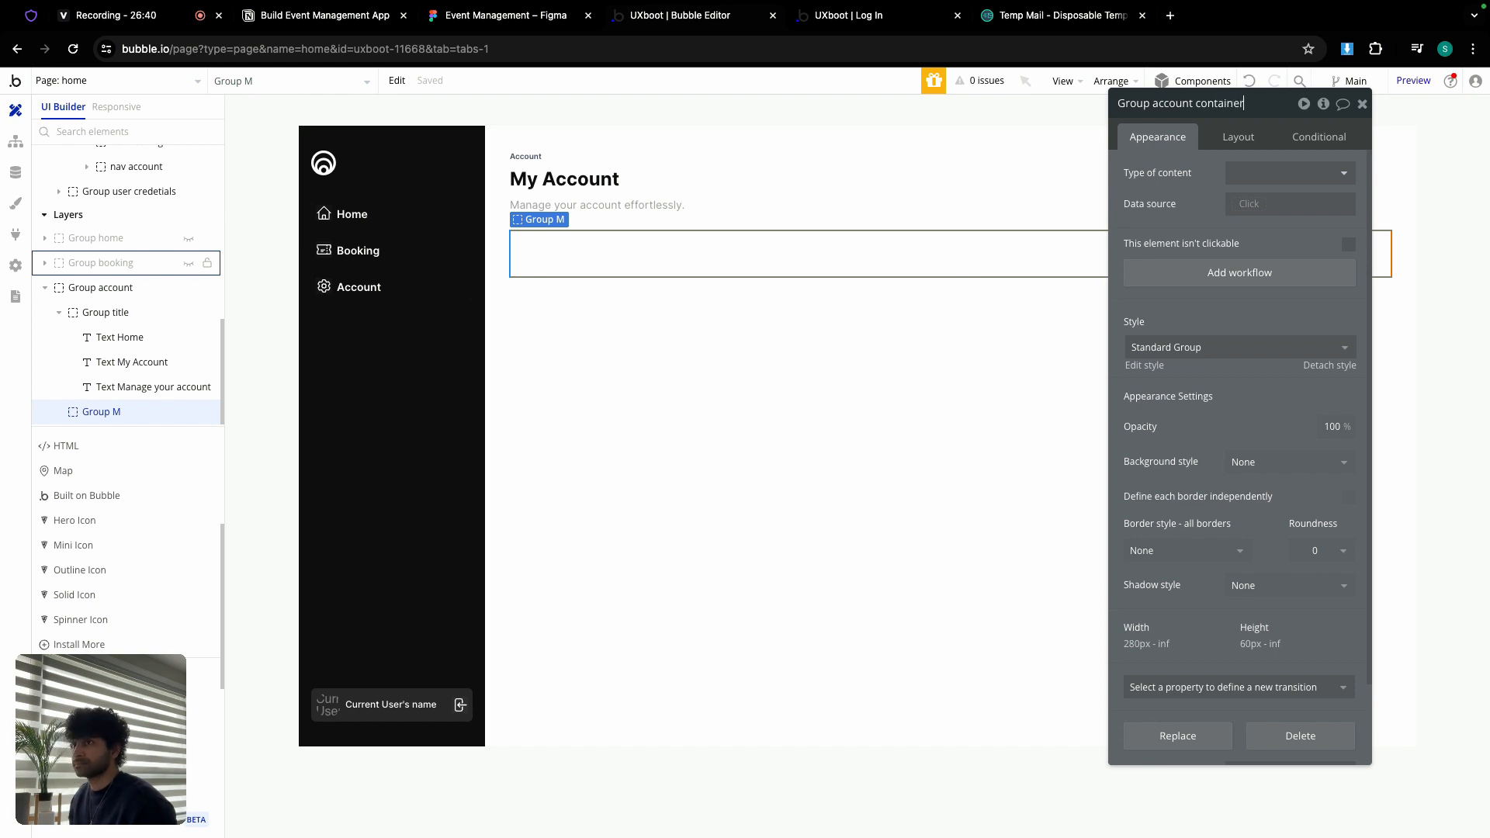
# Step: Set the container's min width and height to 0 and untick Fit height
pyautogui.click(1237, 137)
pyautogui.click(1206, 450)
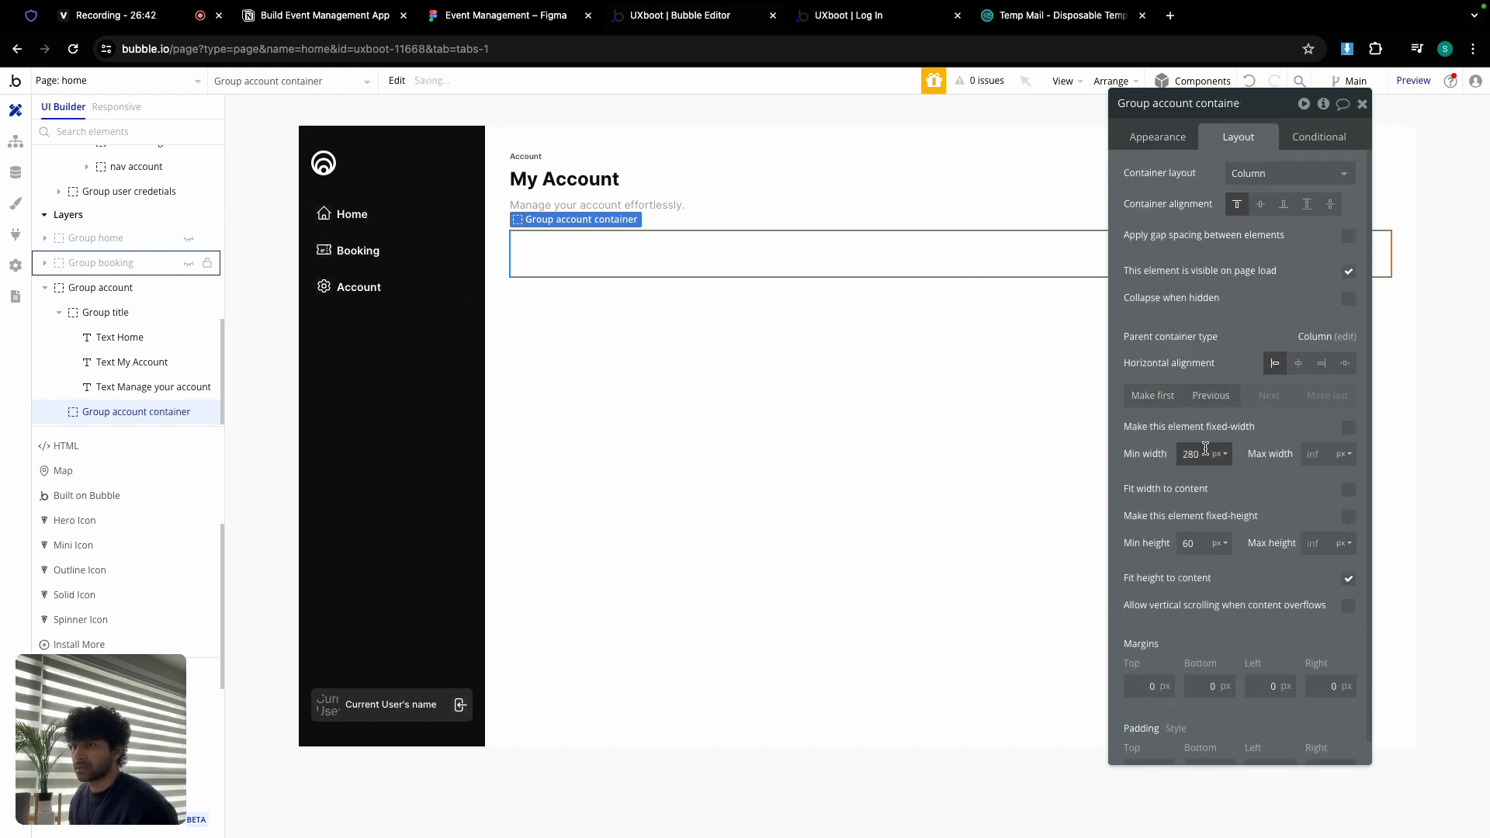
pyautogui.write('0')
pyautogui.click(1199, 544)
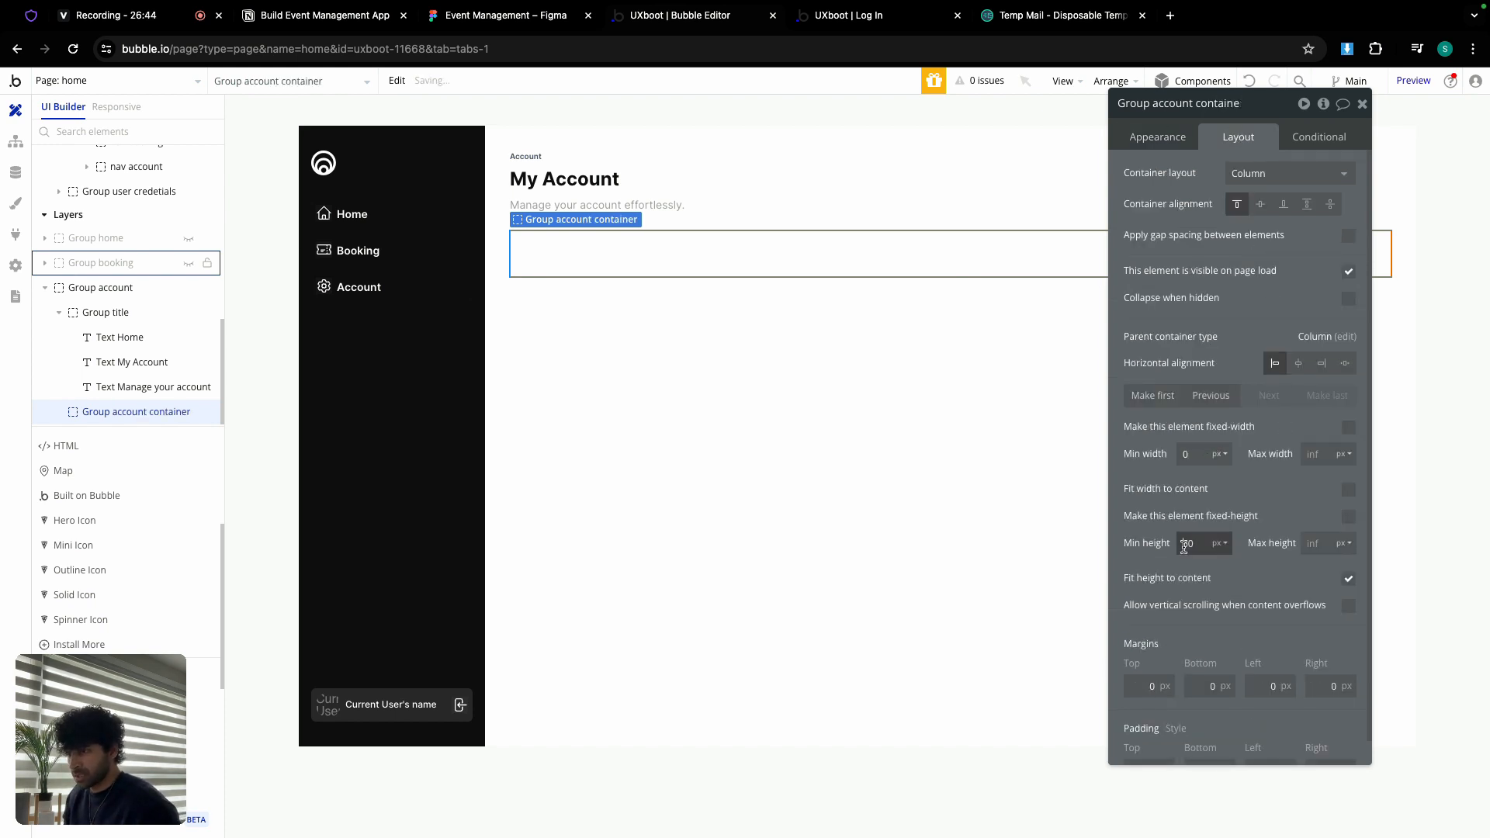
pyautogui.write('0')
pyautogui.click(1347, 580)
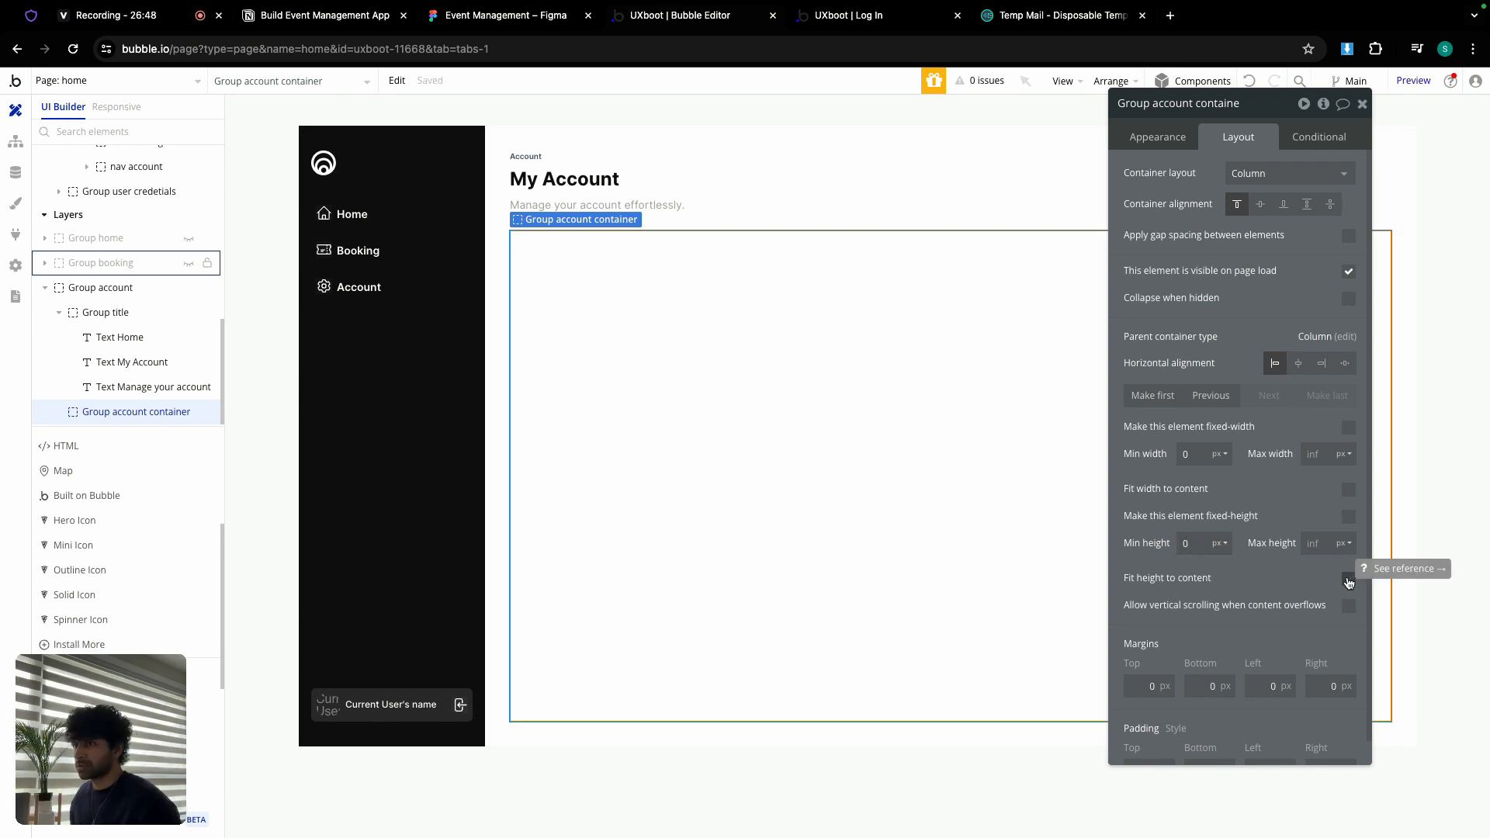
# Step: Enable gap spacing with Row layout, 12px row gap and 24px column gap
pyautogui.click(1351, 236)
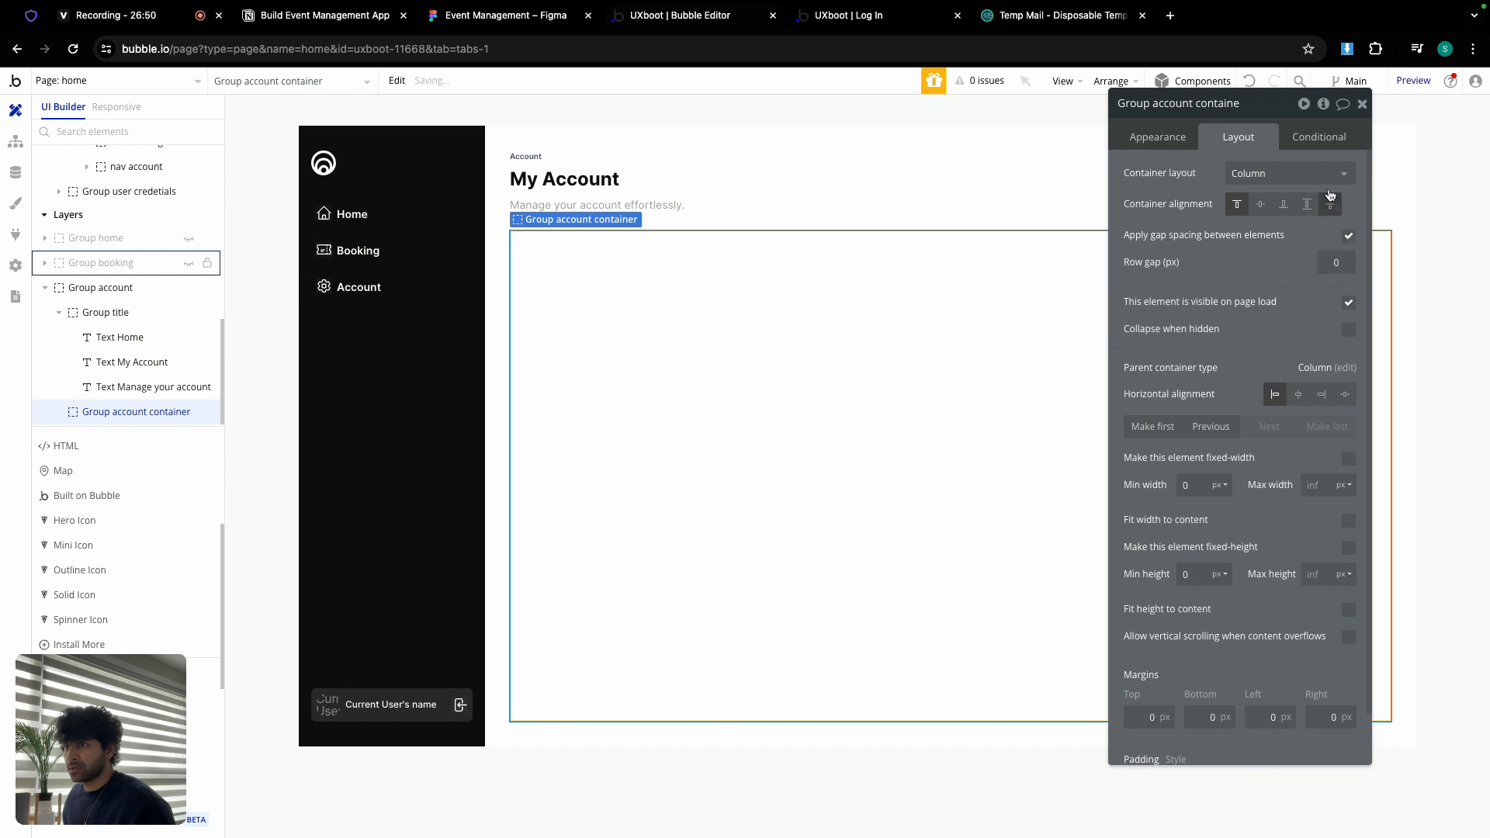
pyautogui.click(1319, 173)
pyautogui.click(1281, 275)
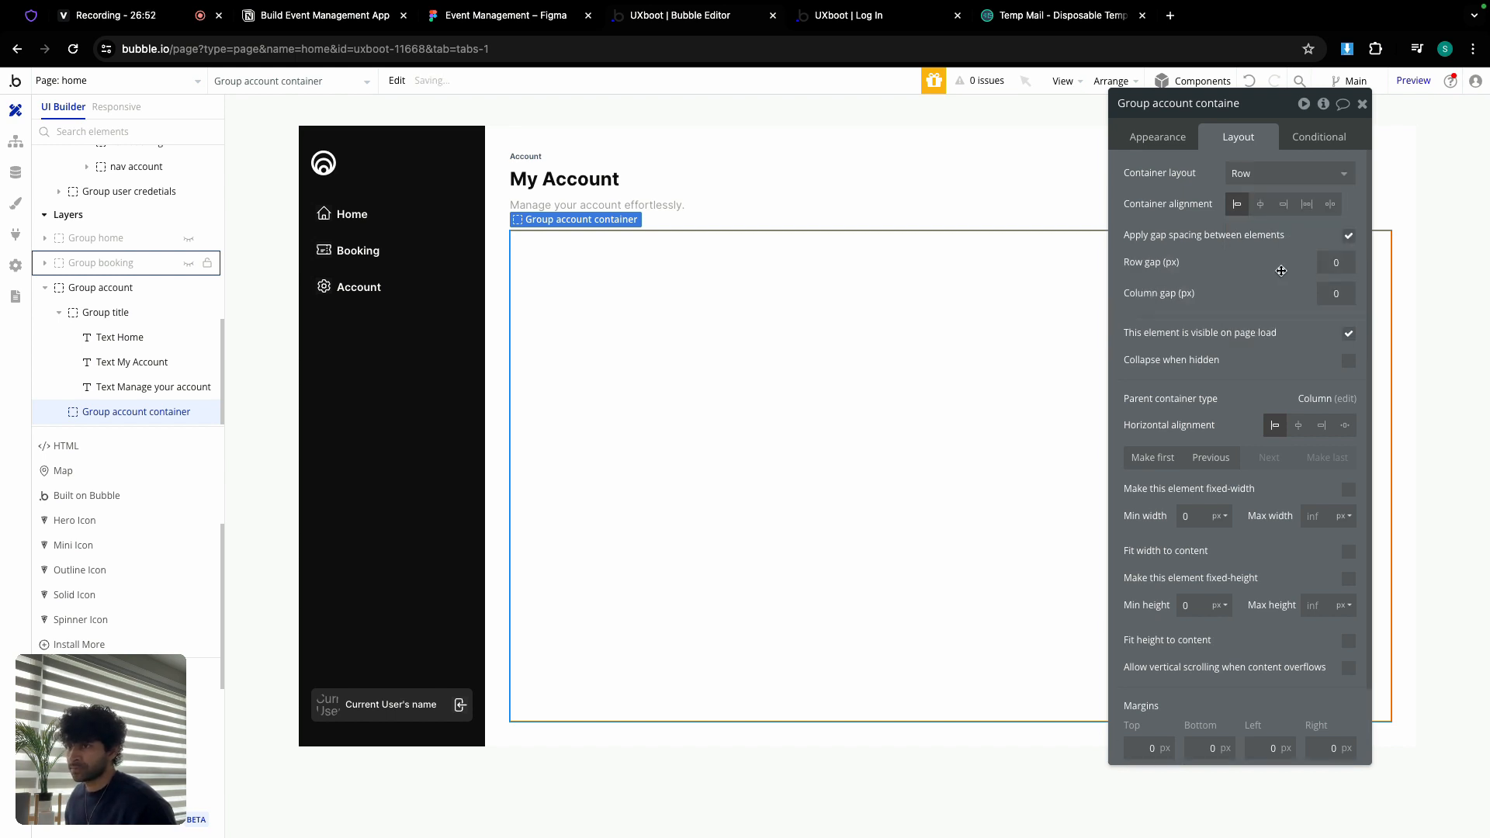
pyautogui.click(1344, 266)
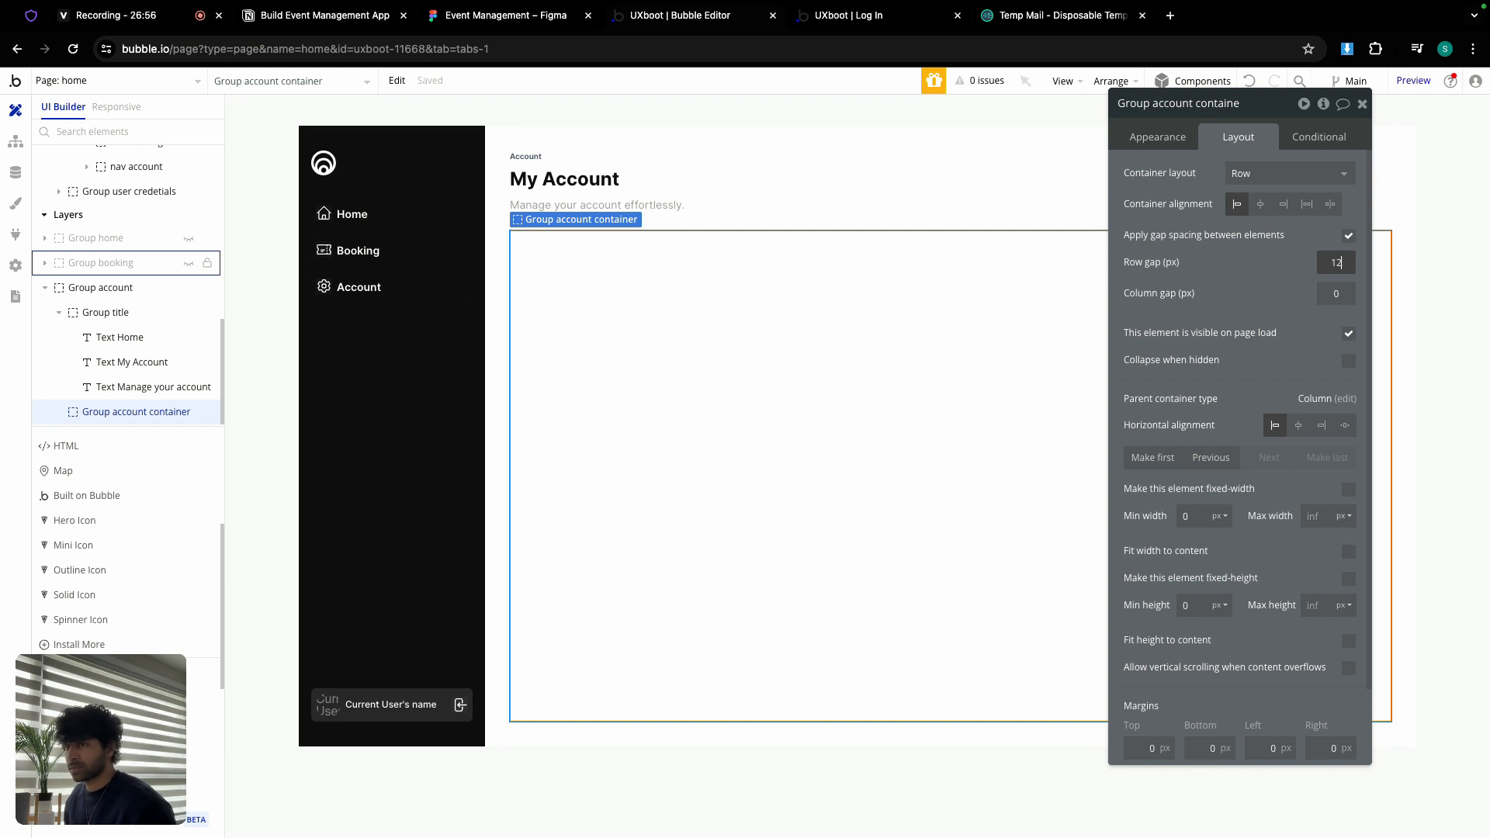
pyautogui.click(1344, 295)
pyautogui.write('24')
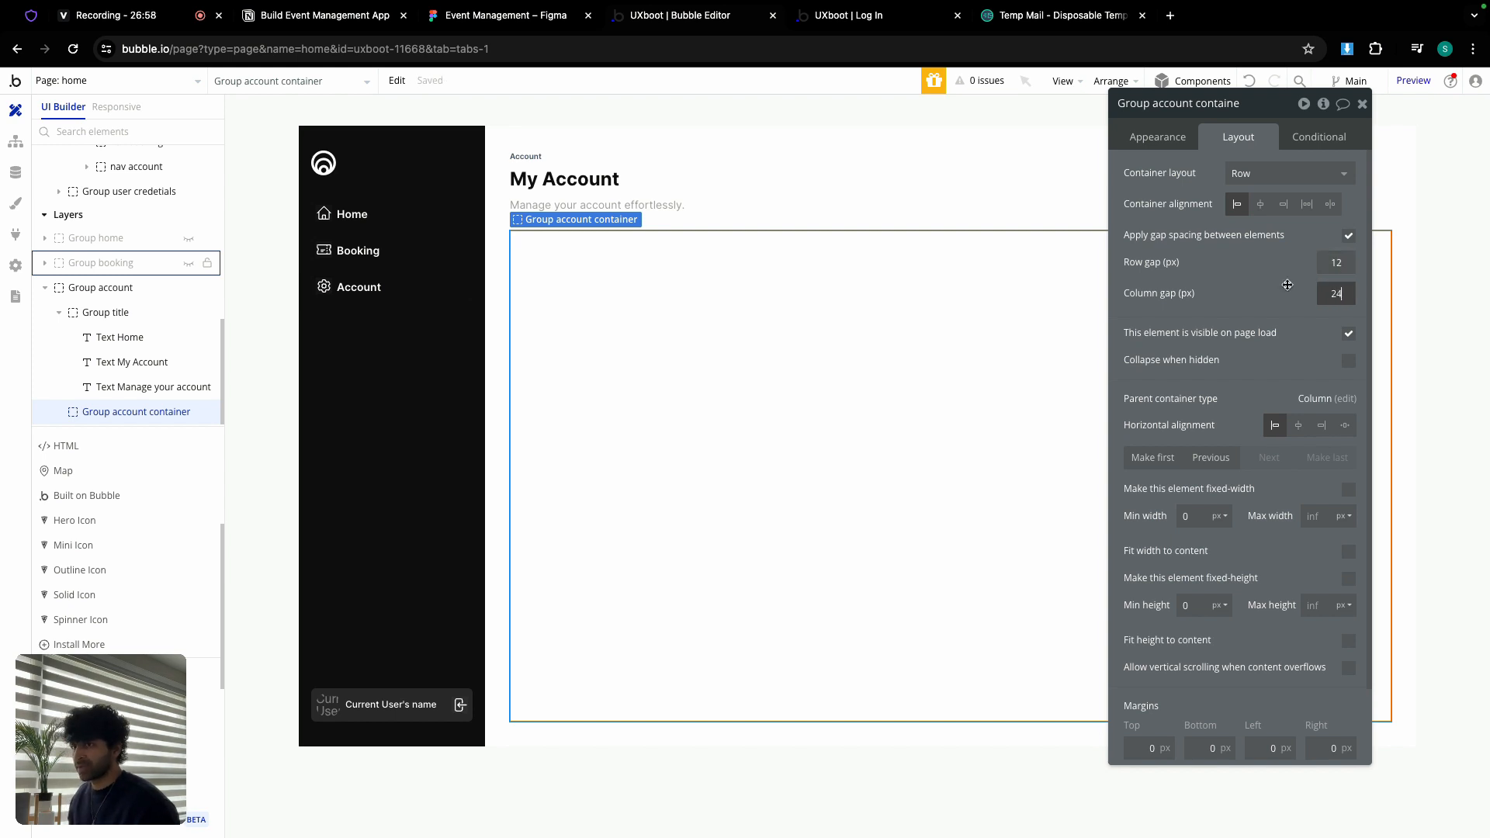
pyautogui.click(1360, 105)
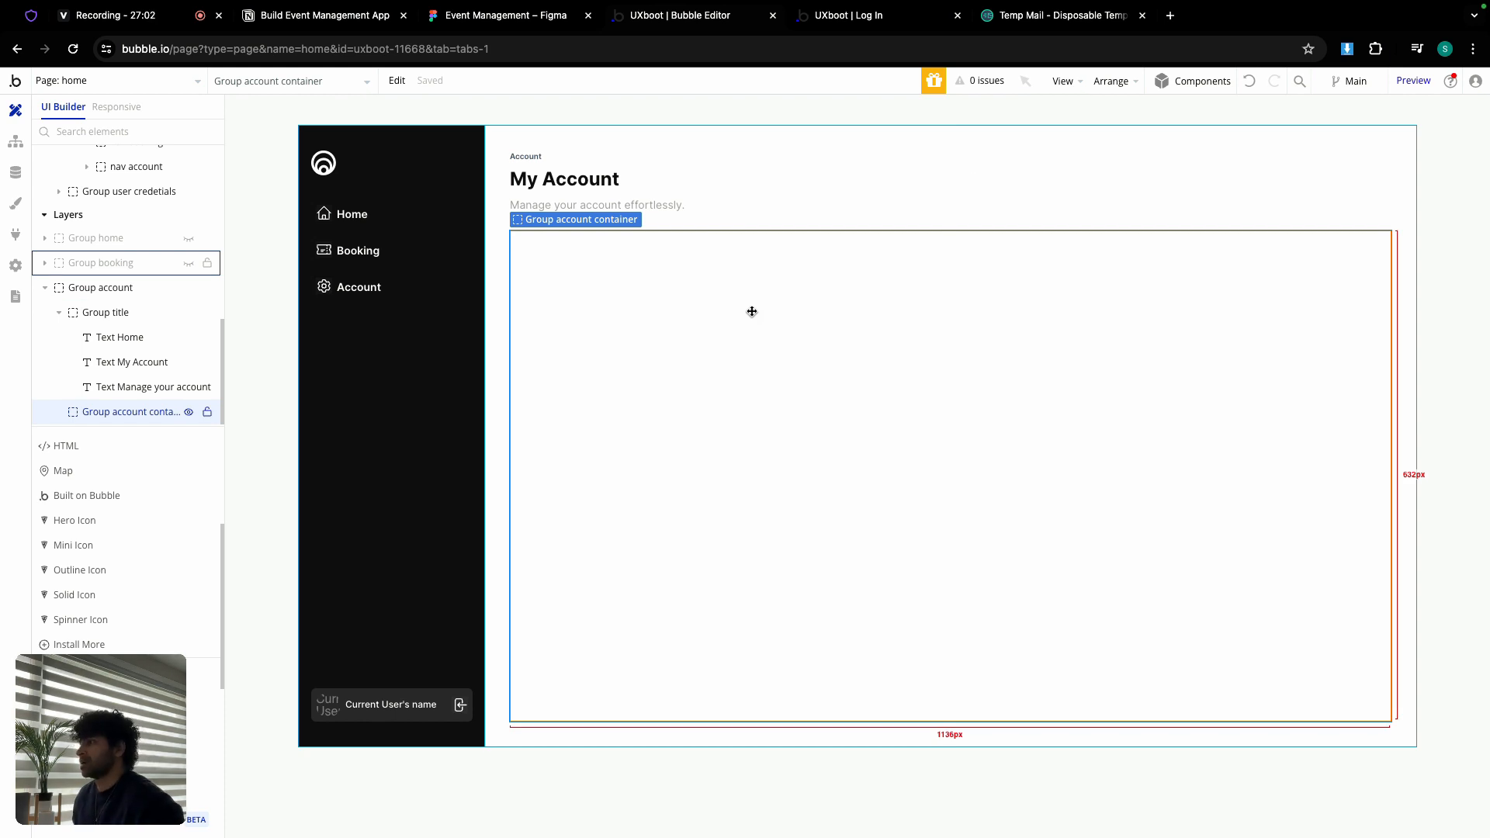
# Step: Paste the title group into the account container and delete its Account label
pyautogui.moveTo(557, 203); pyautogui.dragTo(623, 196)
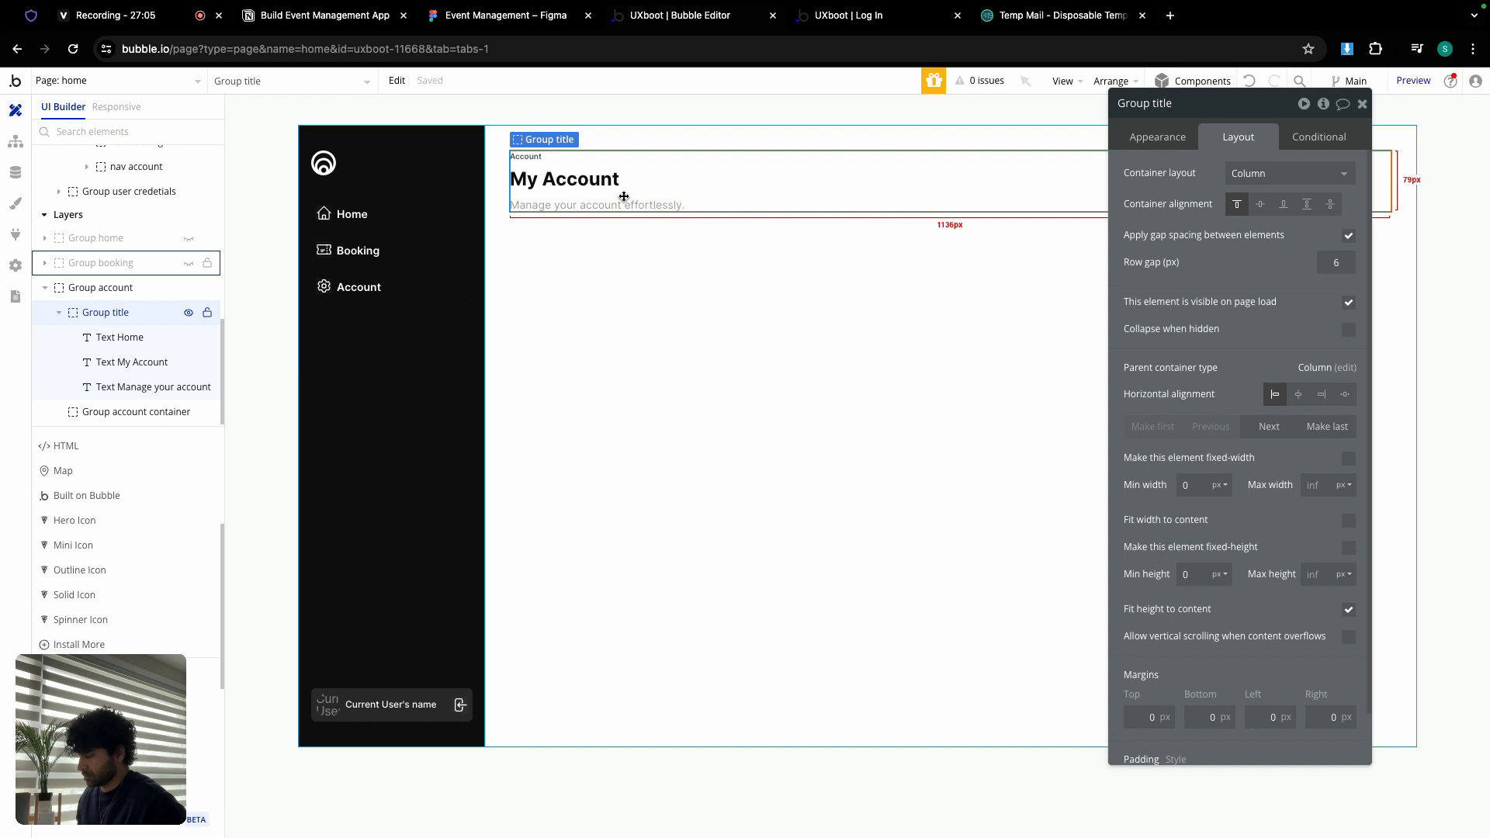
pyautogui.click(592, 280)
pyautogui.hotkey('ctrl', 'v')
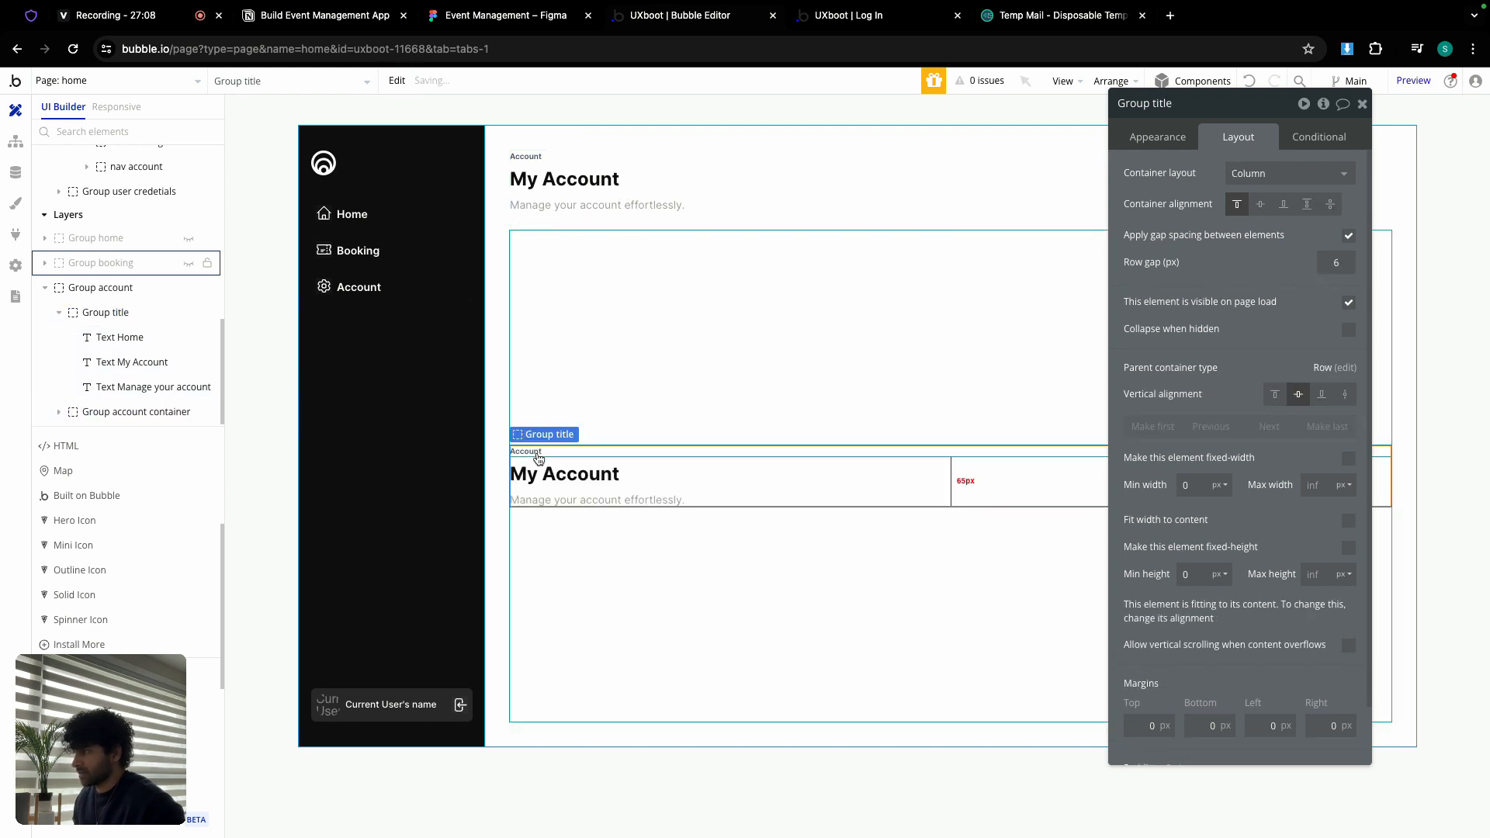
pyautogui.click(538, 452)
pyautogui.press('Delete')
# Step: Change the copied heading to 'Personal Details' at font size 18
pyautogui.click(558, 468)
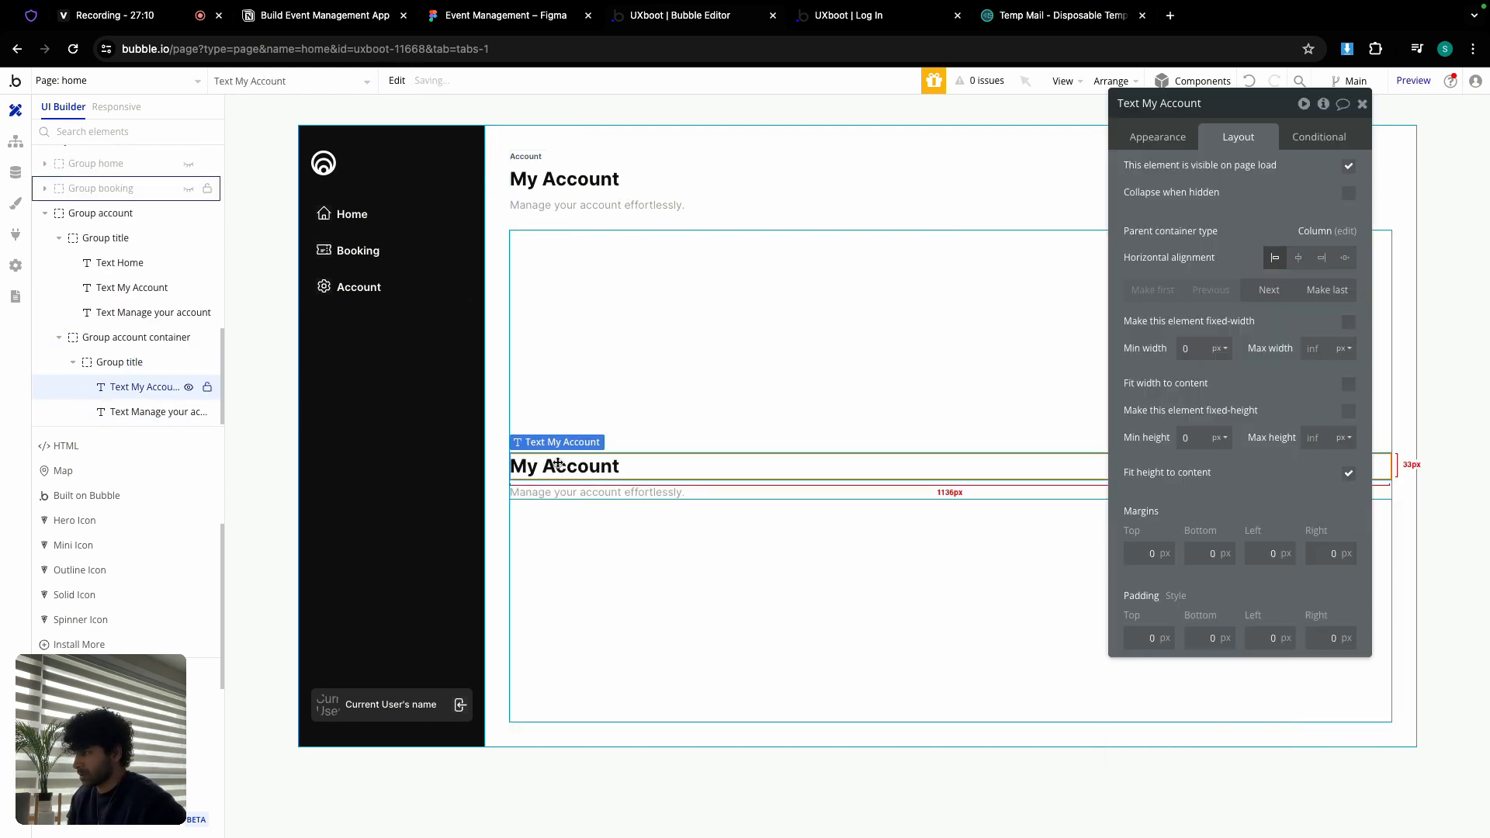
pyautogui.click(1135, 141)
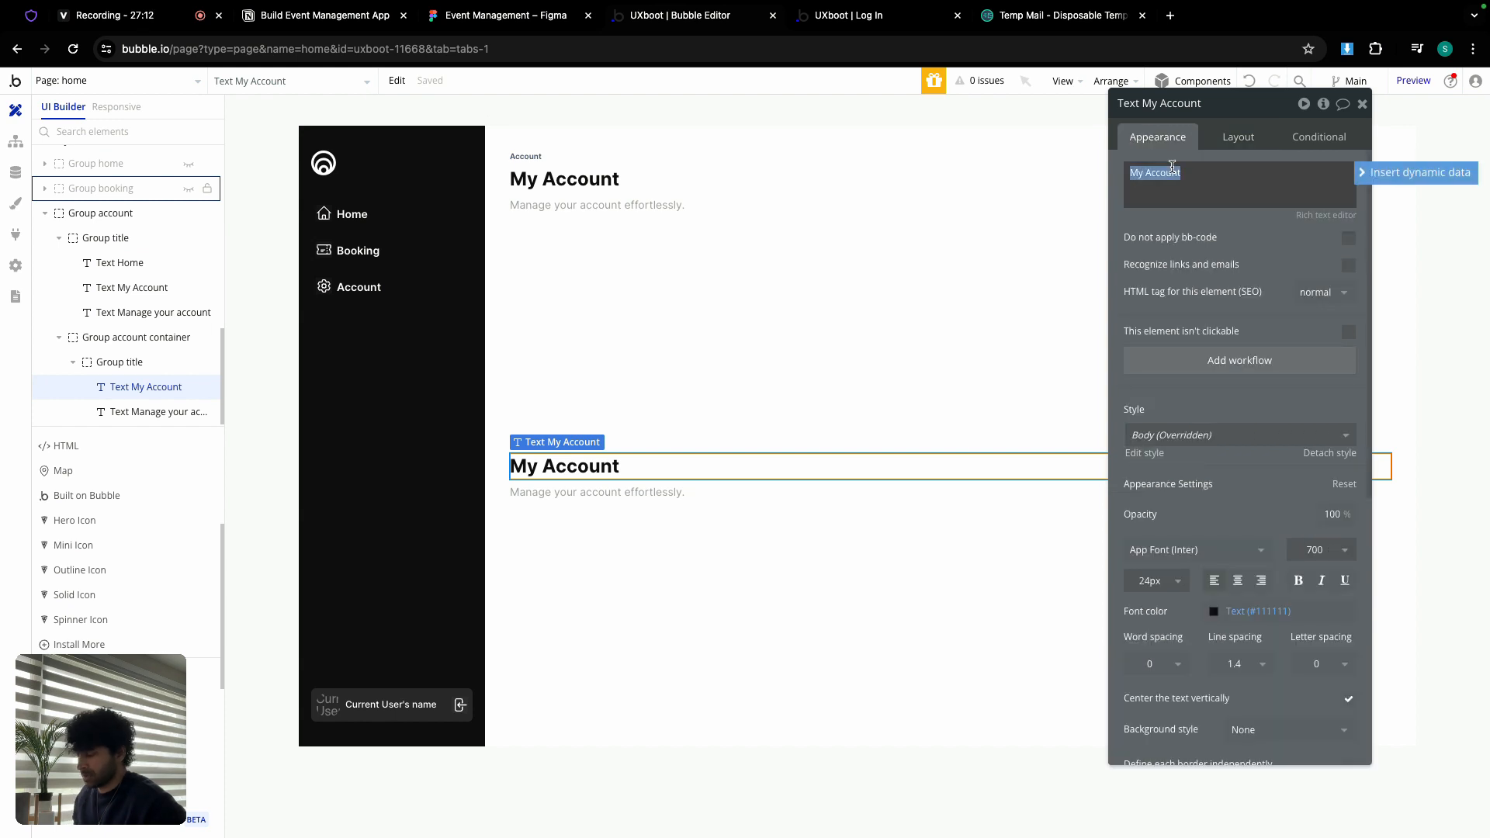
pyautogui.write('Personal')
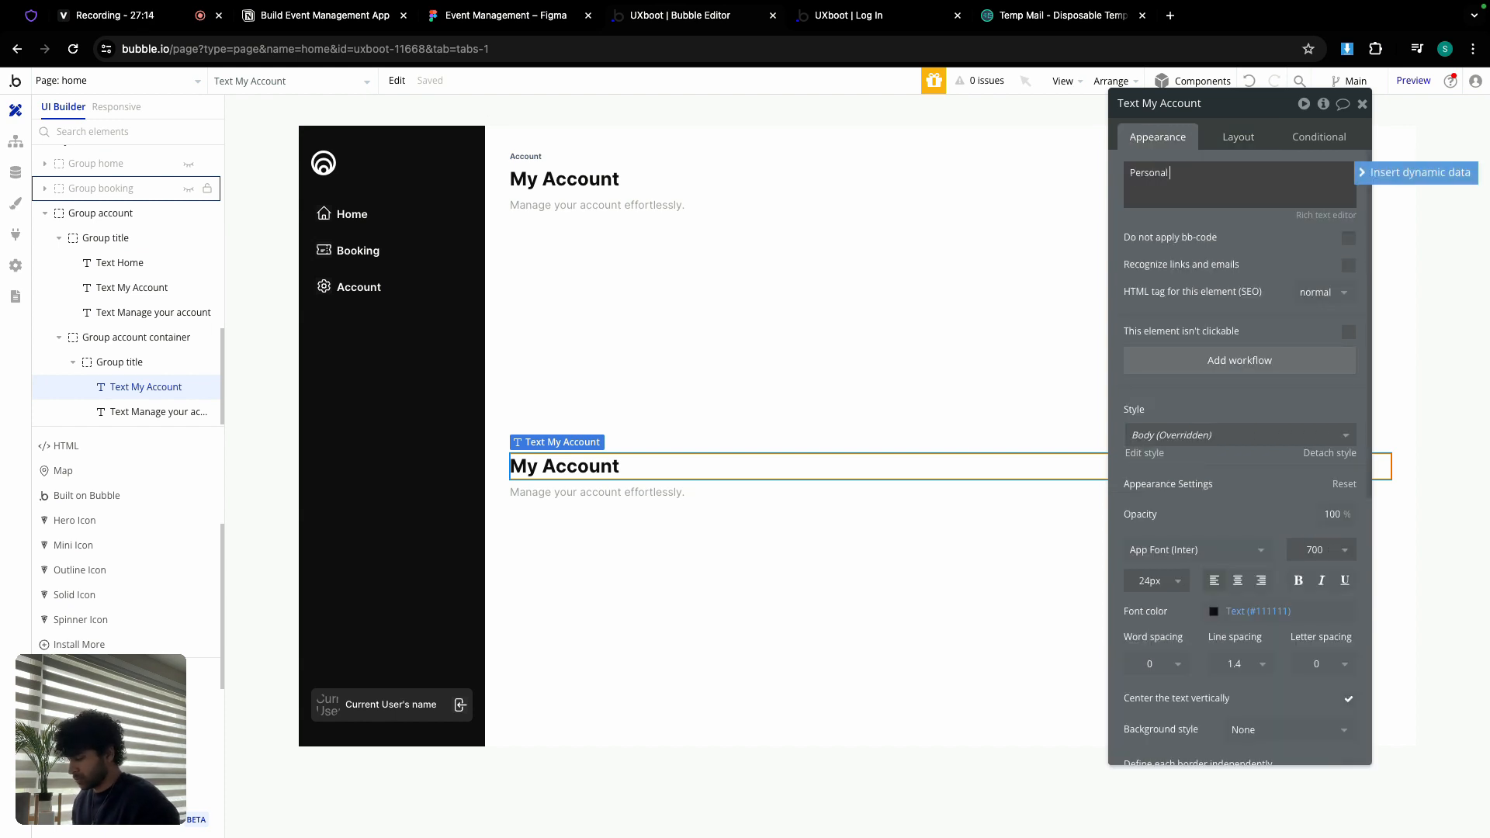
pyautogui.write(' De')
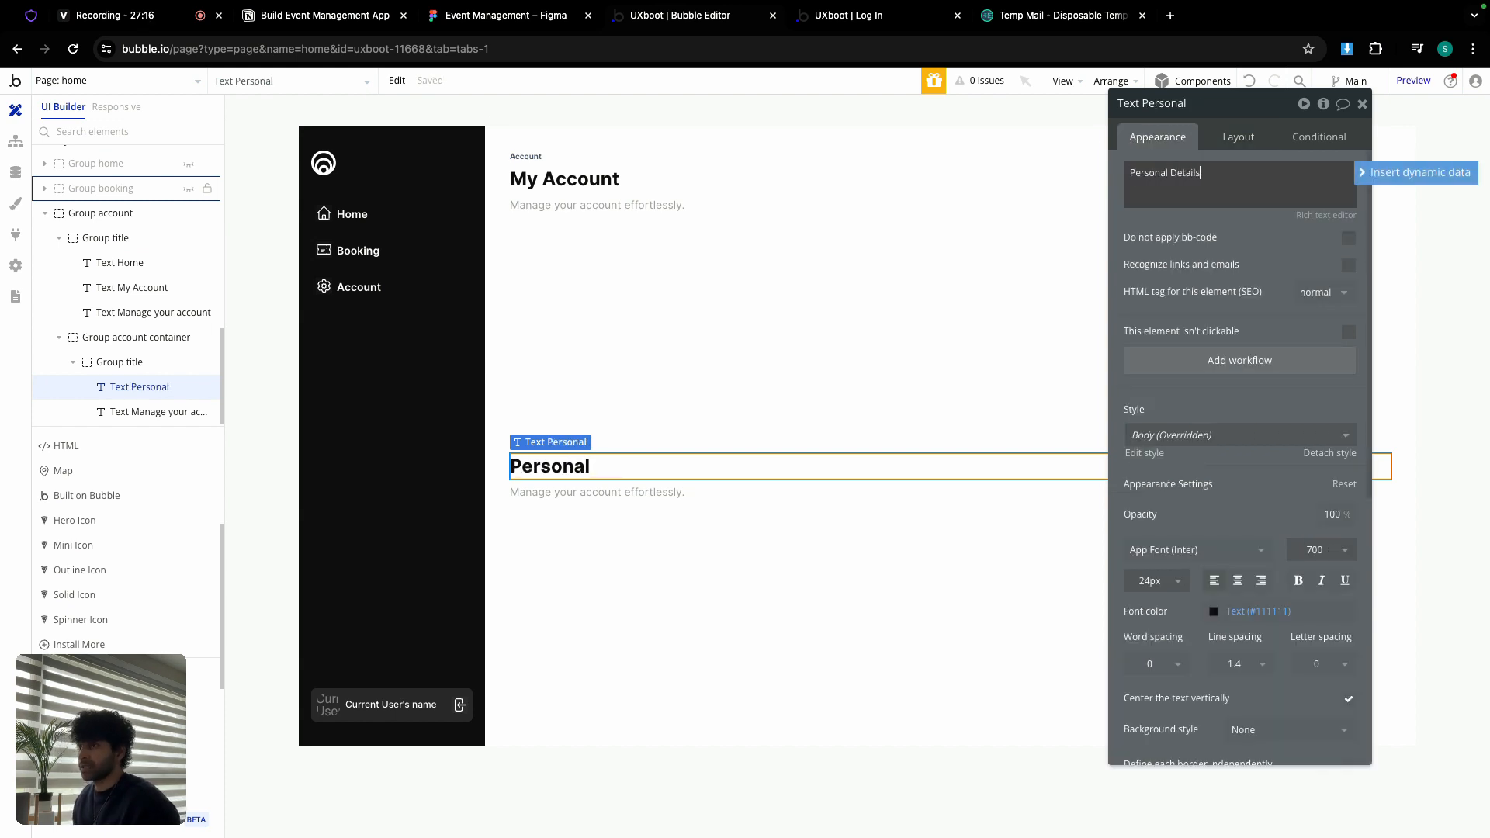
pyautogui.write('tails')
pyautogui.click(1157, 581)
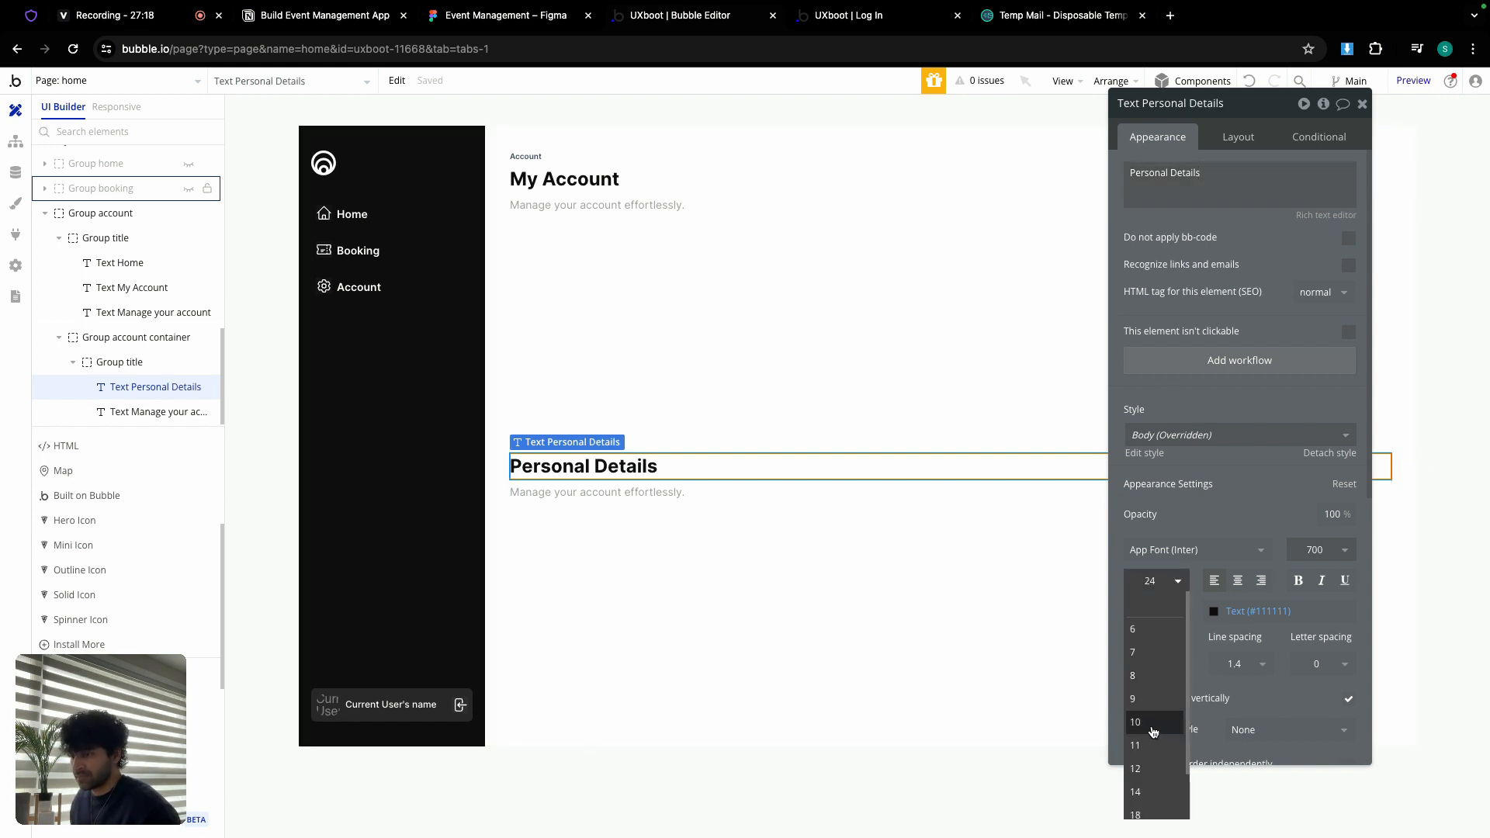
pyautogui.scroll(-1, 1152, 745)
pyautogui.click(1147, 780)
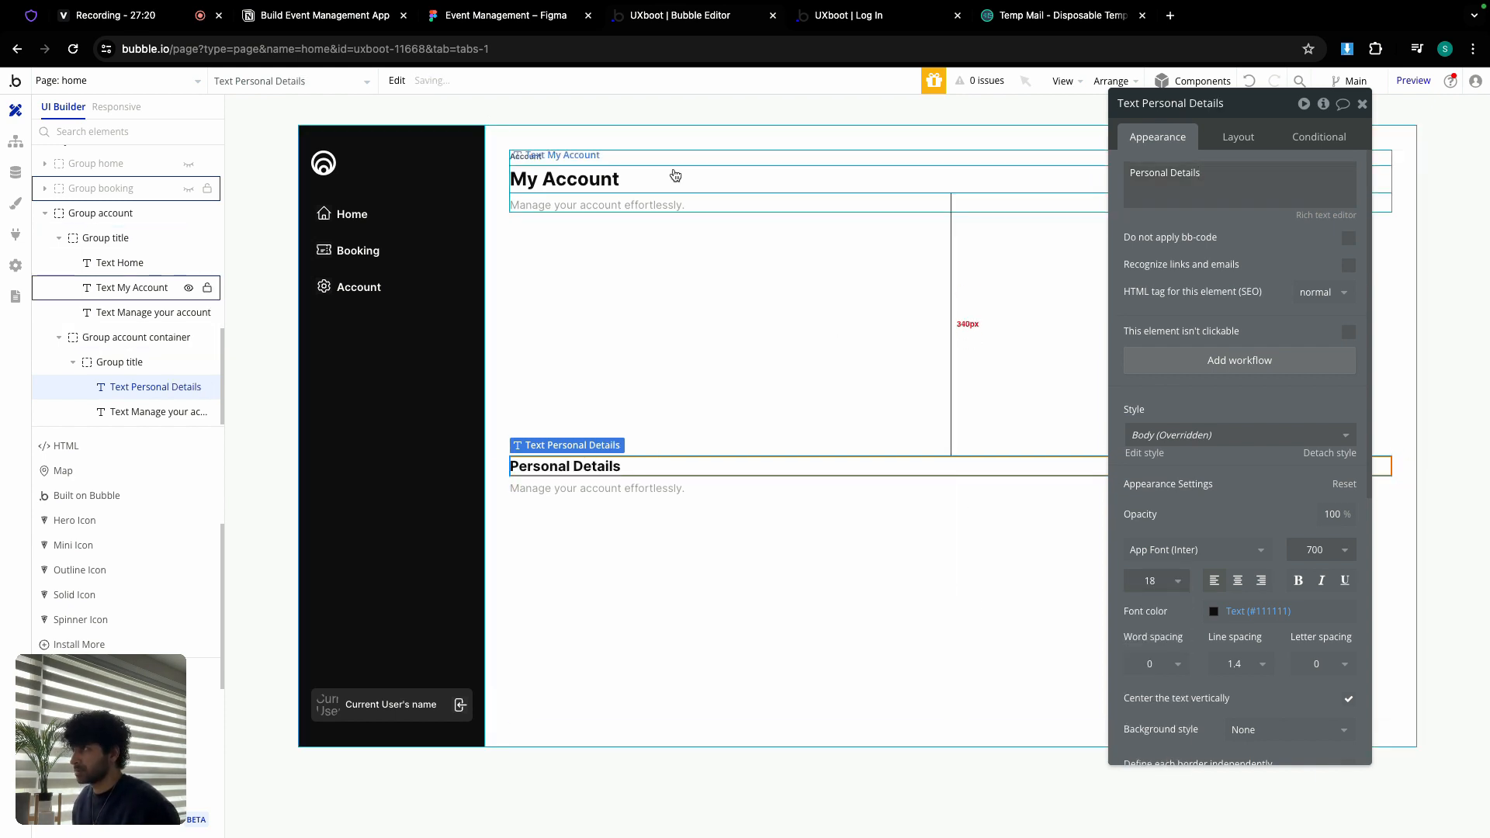
# Step: Select the 'Update your personal details' subtitle text in the Figma design
pyautogui.click(550, 20)
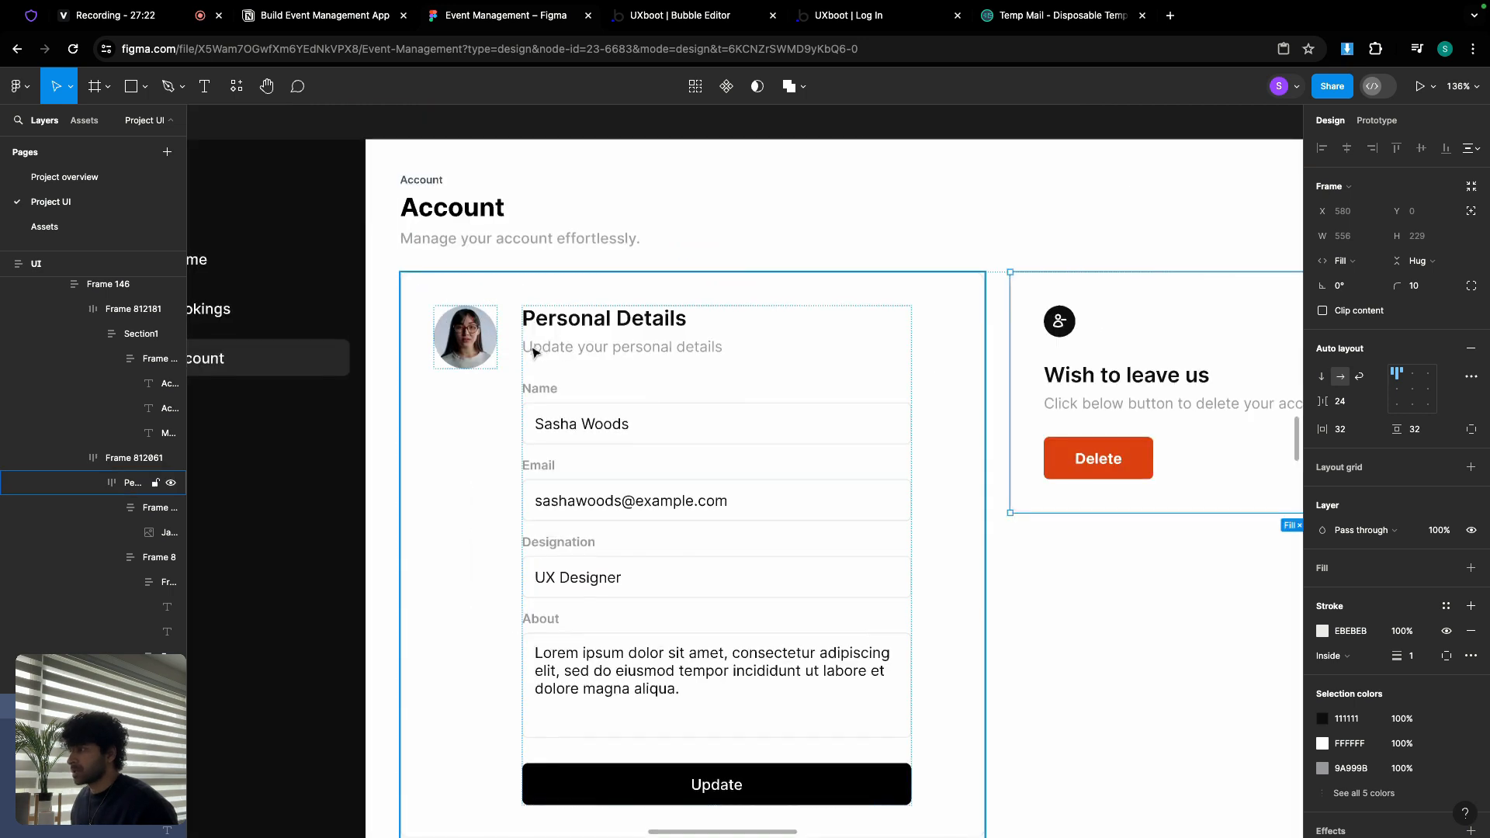
pyautogui.scroll(5, 537, 350)
pyautogui.tripleClick(593, 347)
pyautogui.doubleClick(594, 348)
pyautogui.press('super+c')
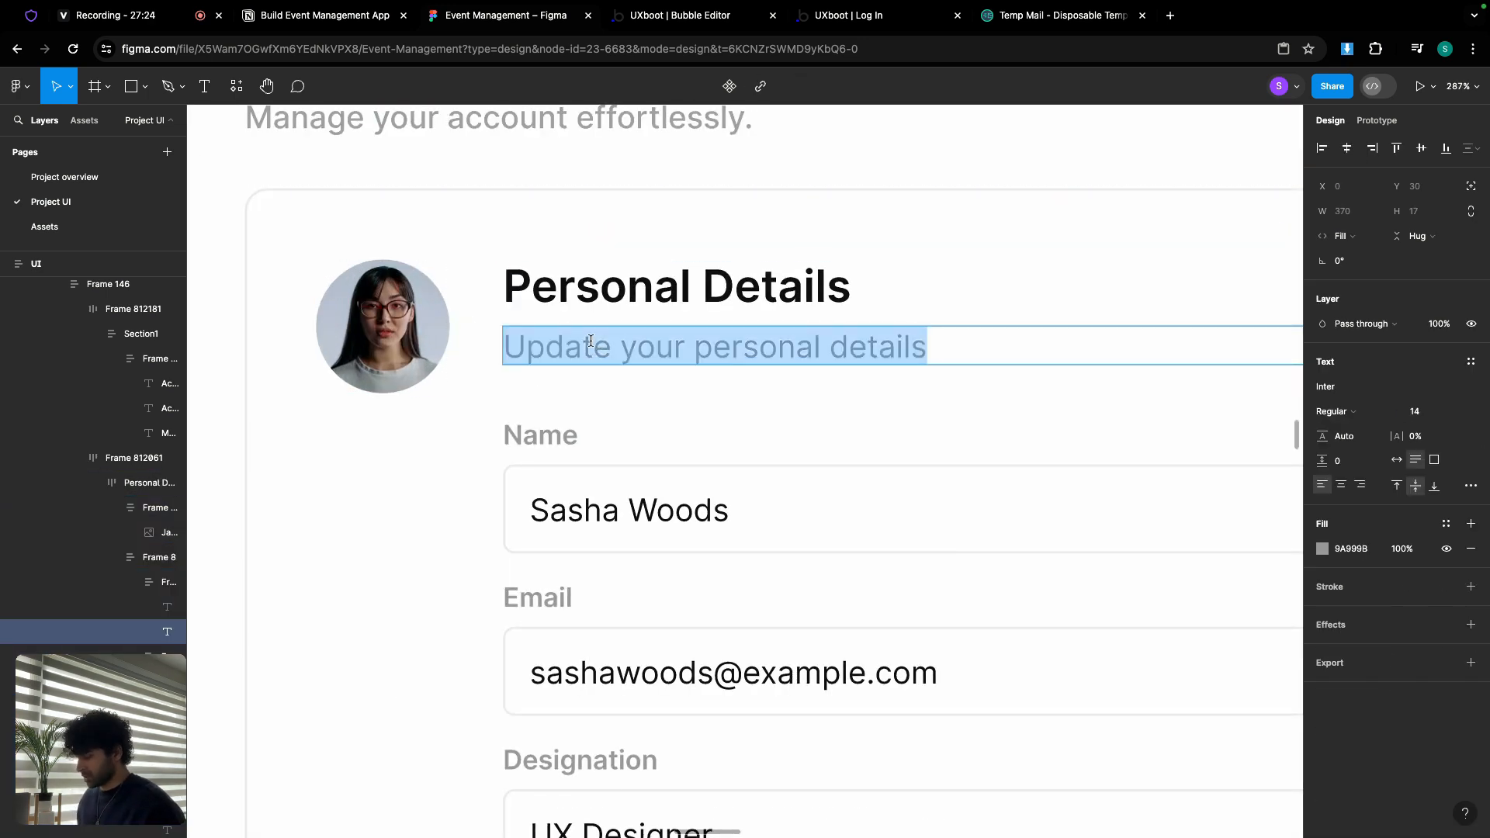
# Step: Paste 'Update your personal details' as the Bubble subtitle and compare with Figma
pyautogui.click(677, 16)
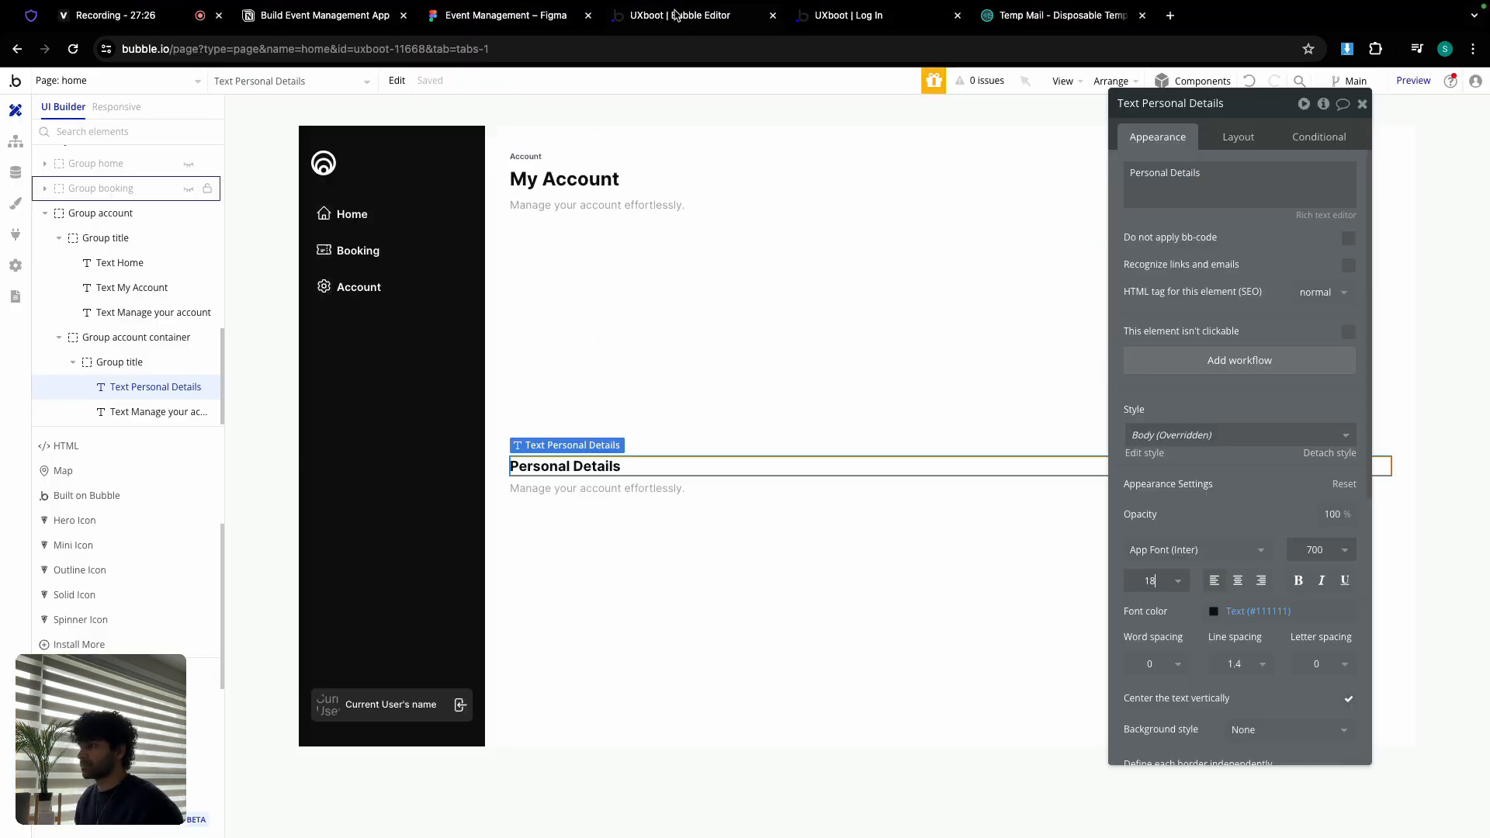
pyautogui.click(617, 487)
pyautogui.click(1187, 179)
pyautogui.press('super+a')
pyautogui.press('super+v')
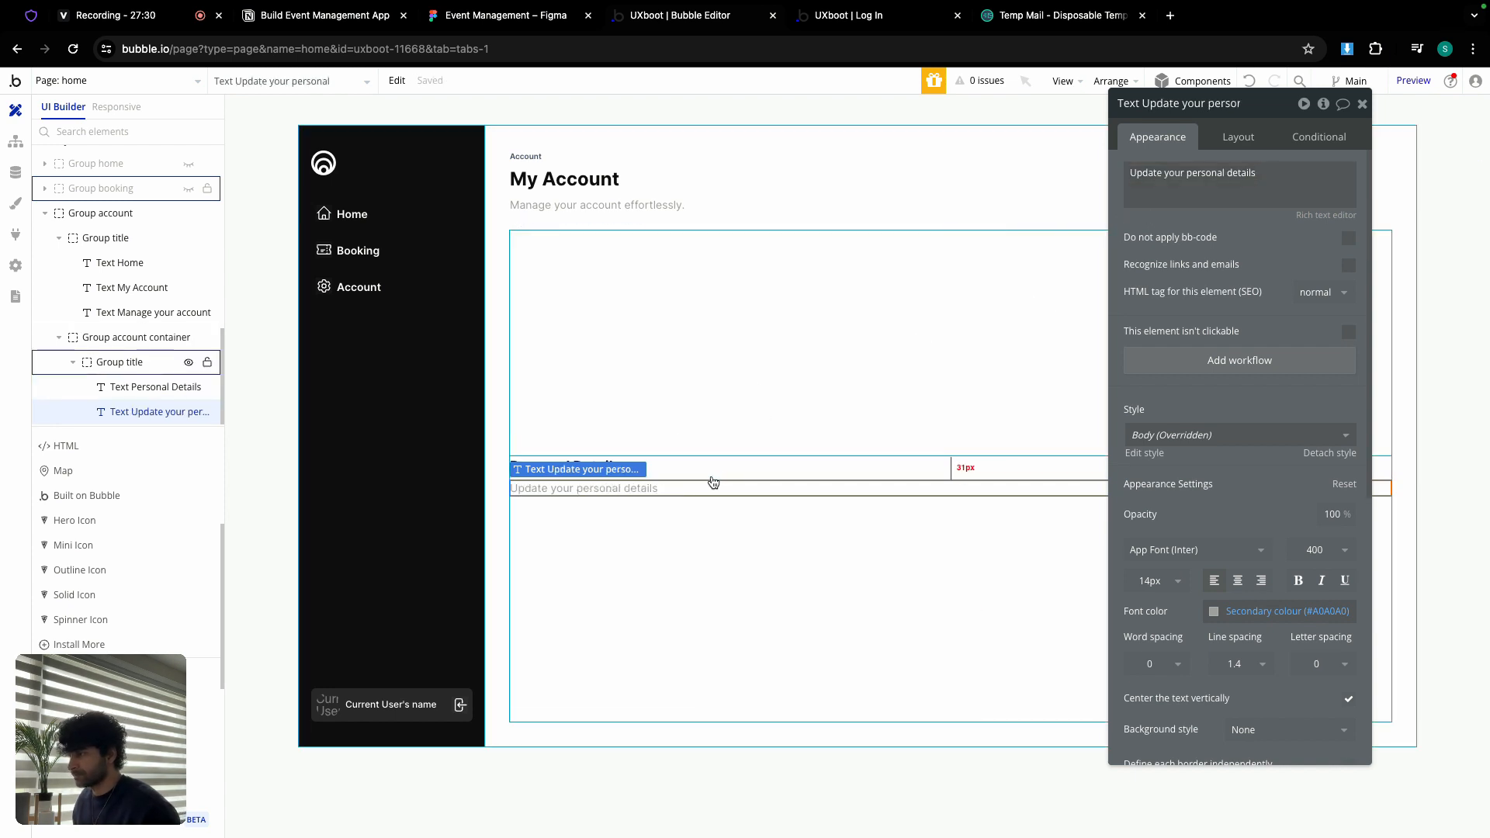
pyautogui.click(712, 478)
pyautogui.click(512, 17)
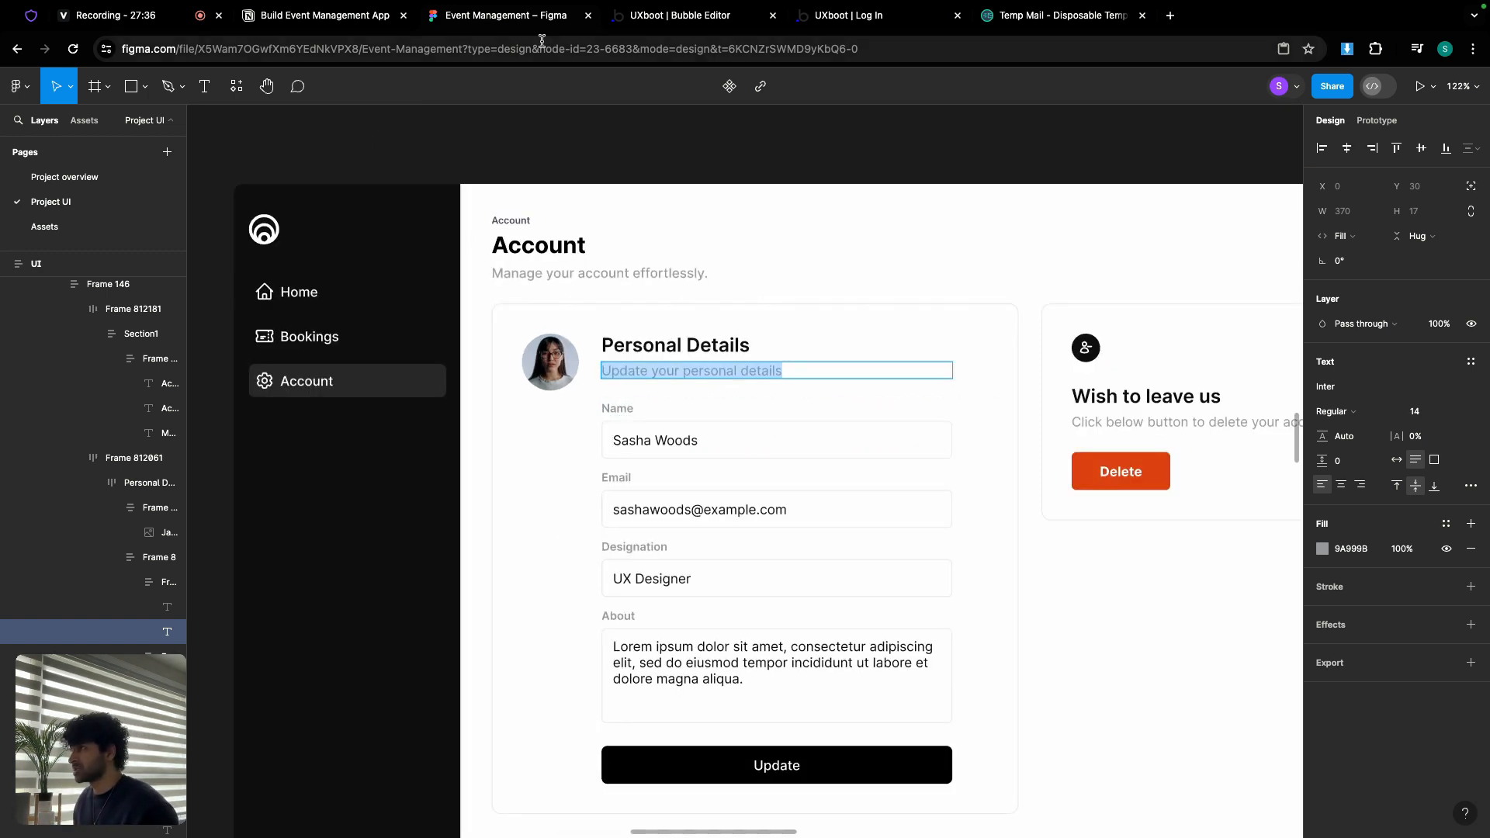
pyautogui.click(686, 19)
# Step: On the onboarding page, unhide Group onboarding TM and copy its Group E fields
pyautogui.click(126, 90)
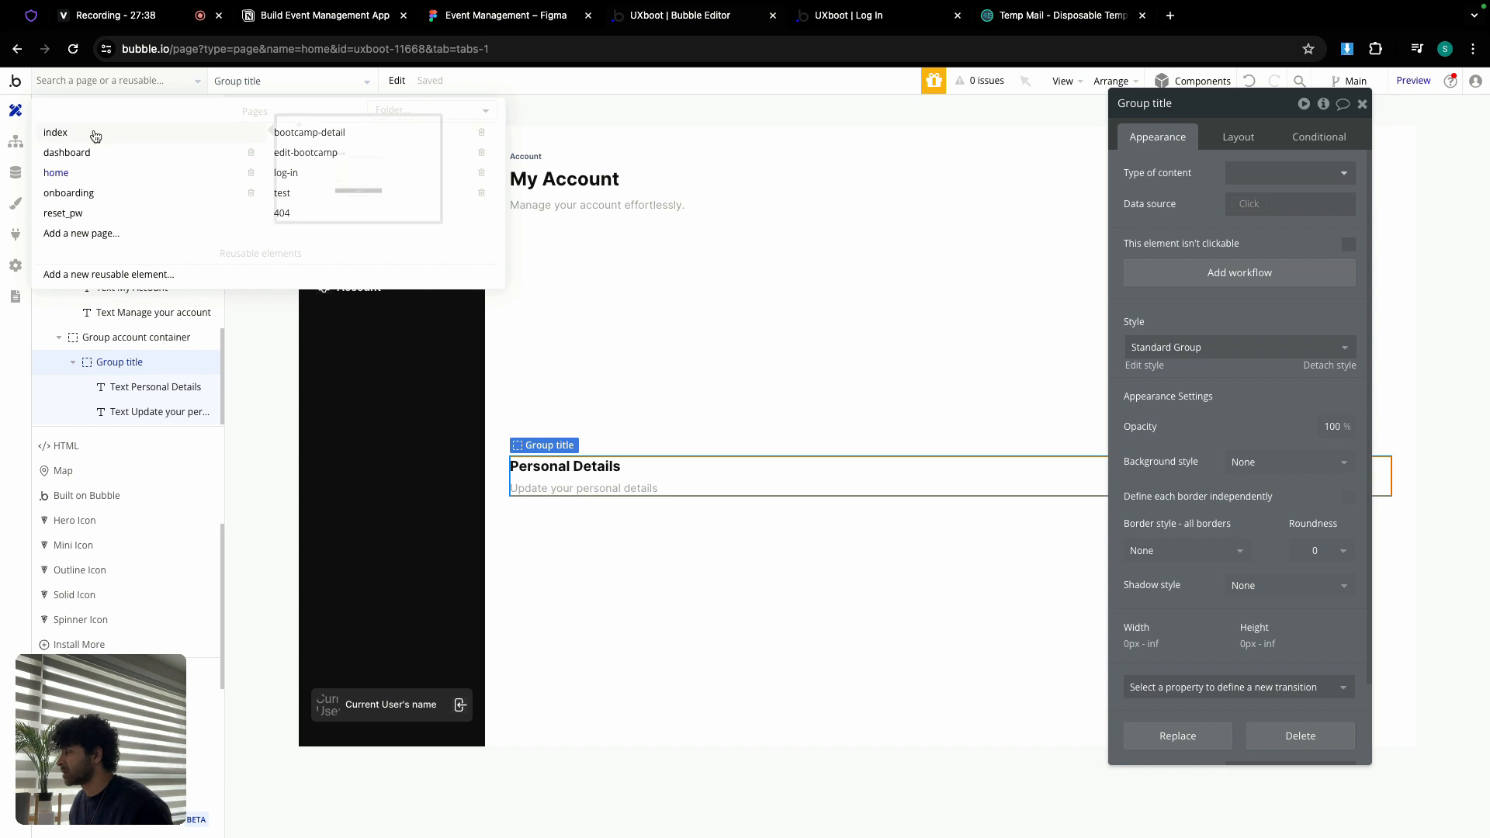
pyautogui.click(84, 193)
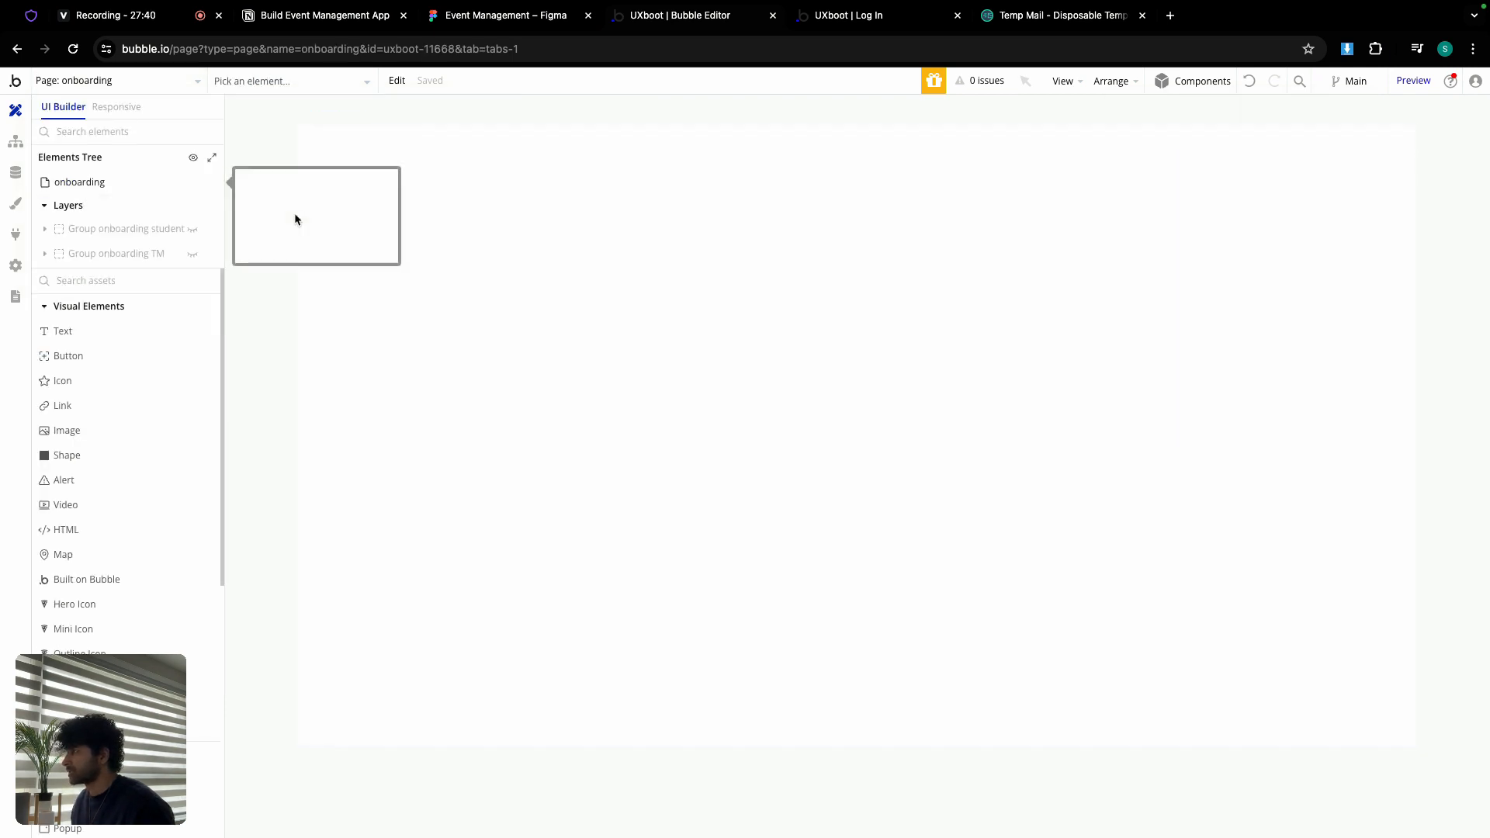
pyautogui.click(190, 256)
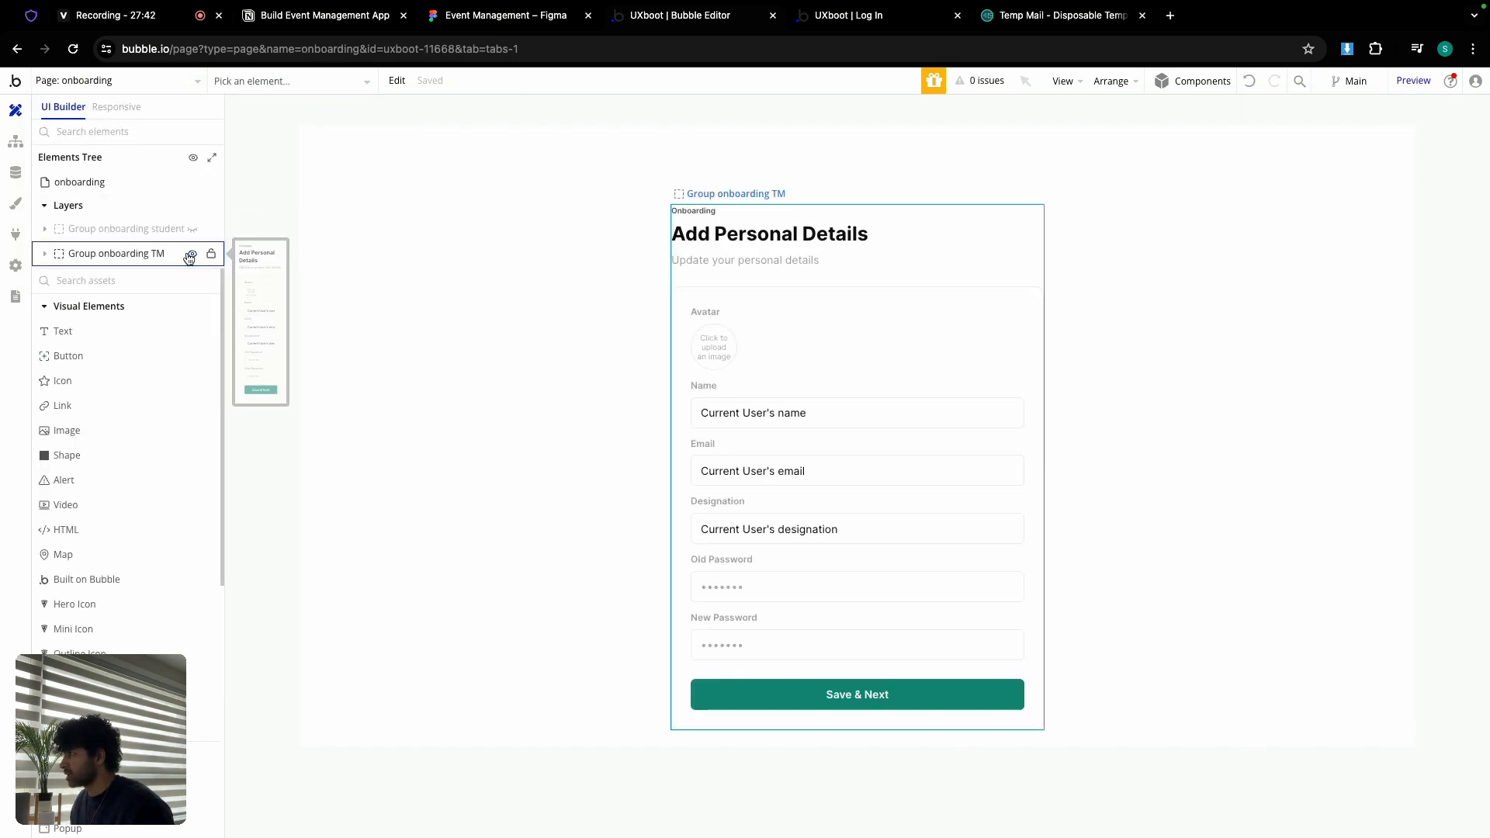
pyautogui.click(809, 375)
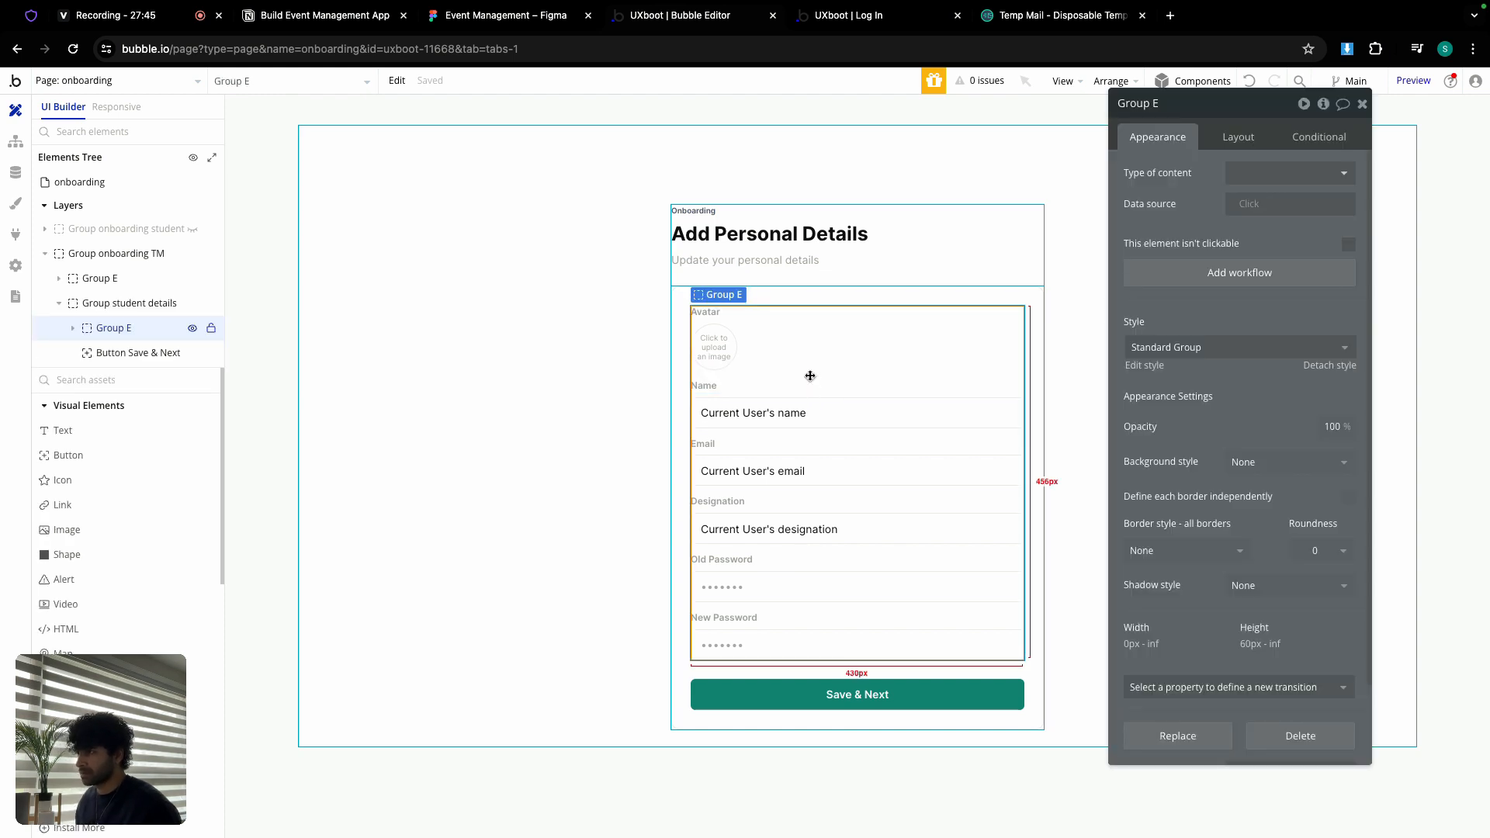
pyautogui.rightClick(810, 378)
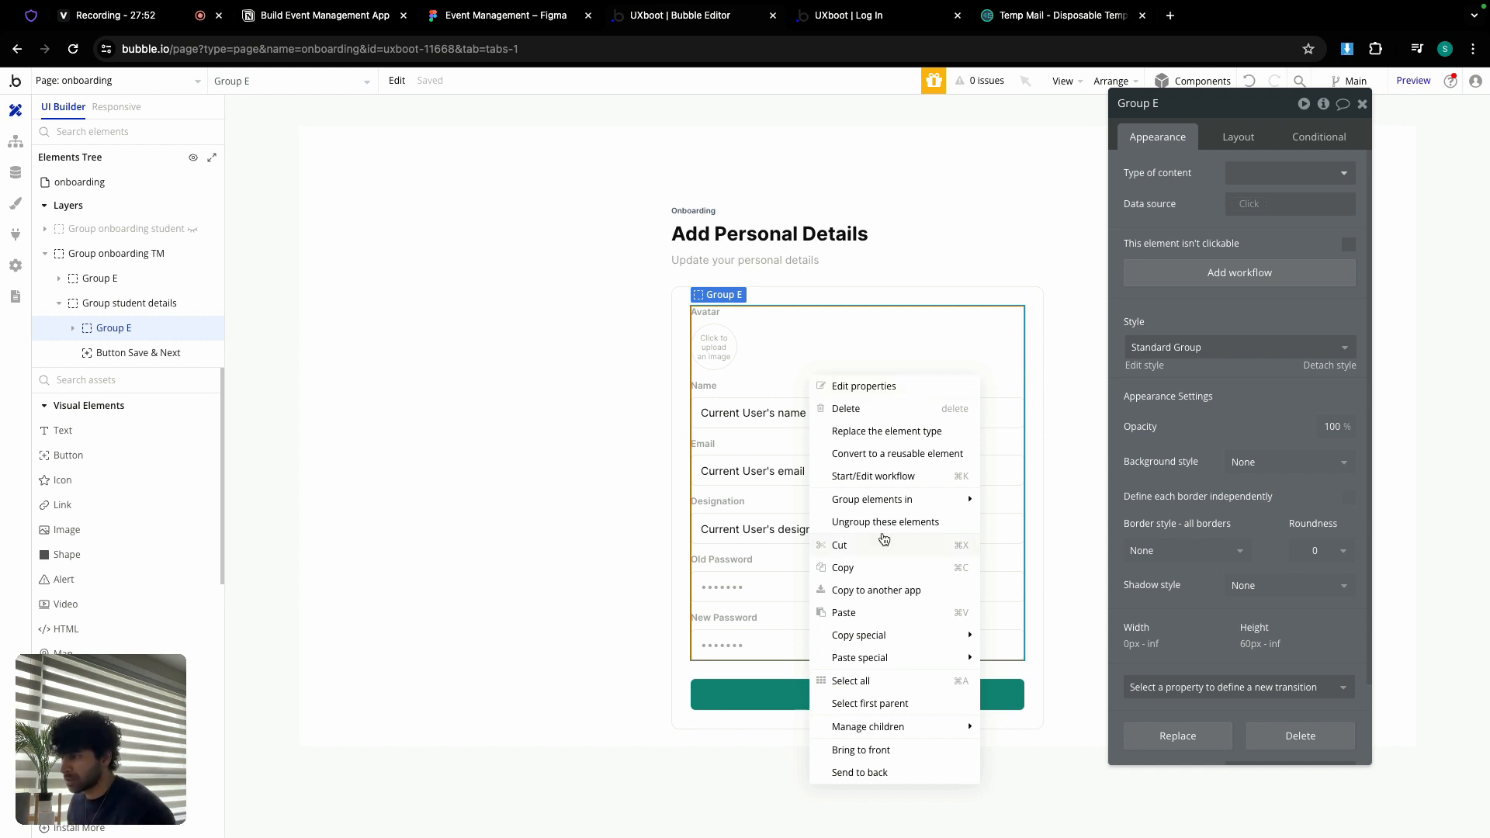
pyautogui.click(866, 570)
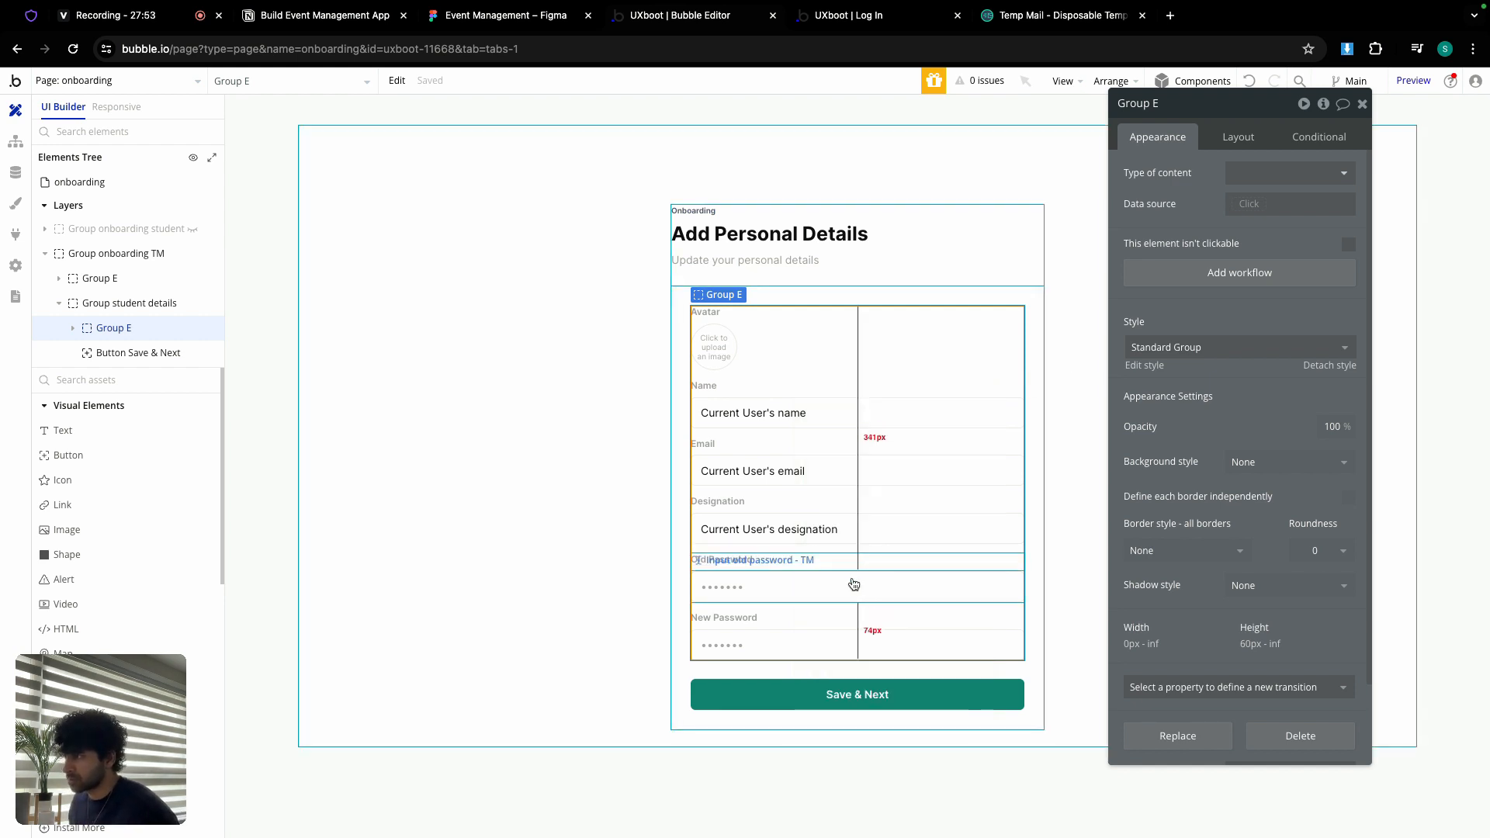
# Step: Back on the home page, paste the copied fields into the Group account container
pyautogui.click(167, 81)
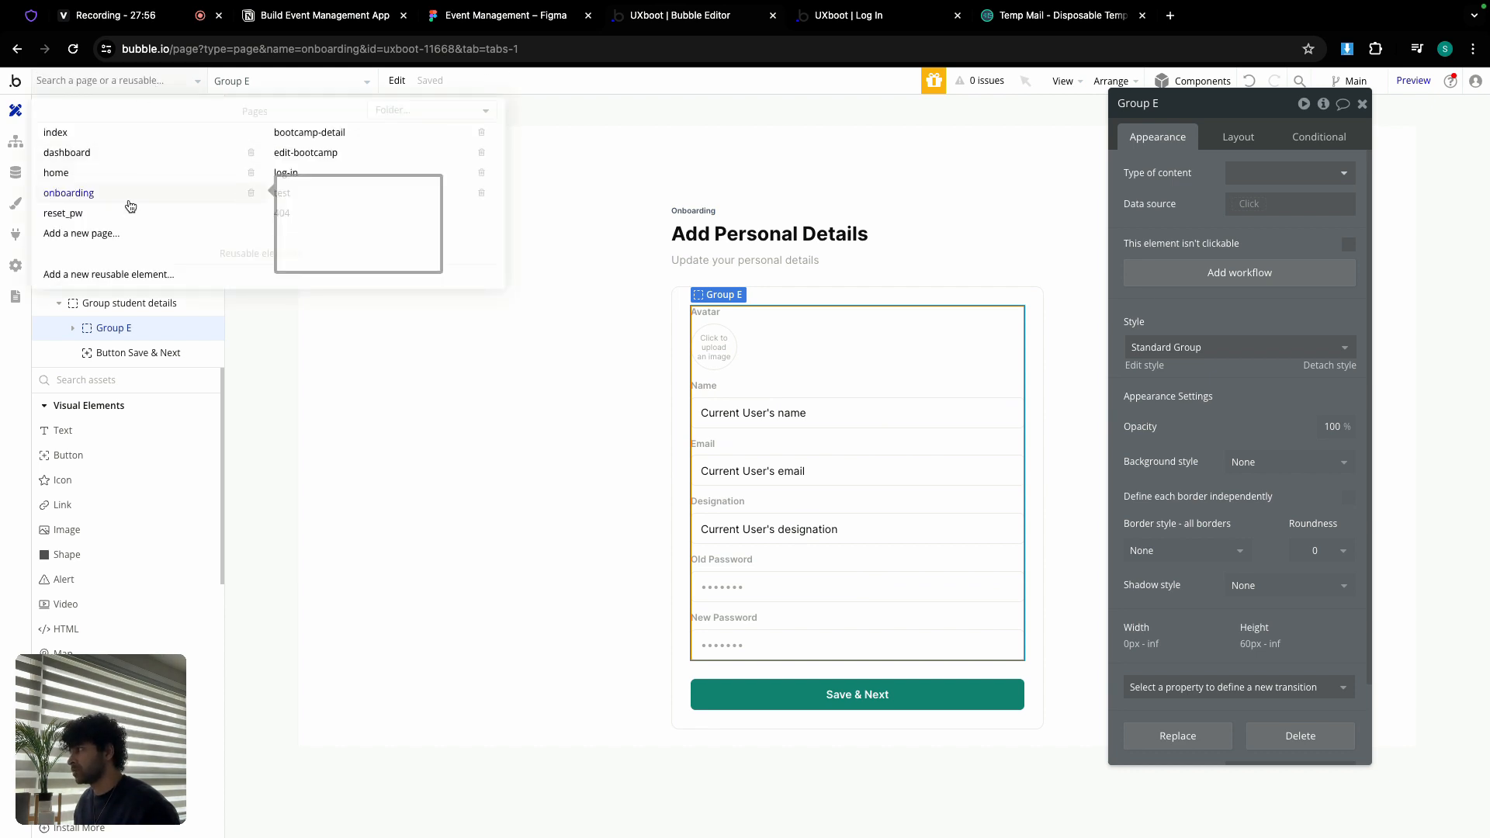
pyautogui.click(90, 171)
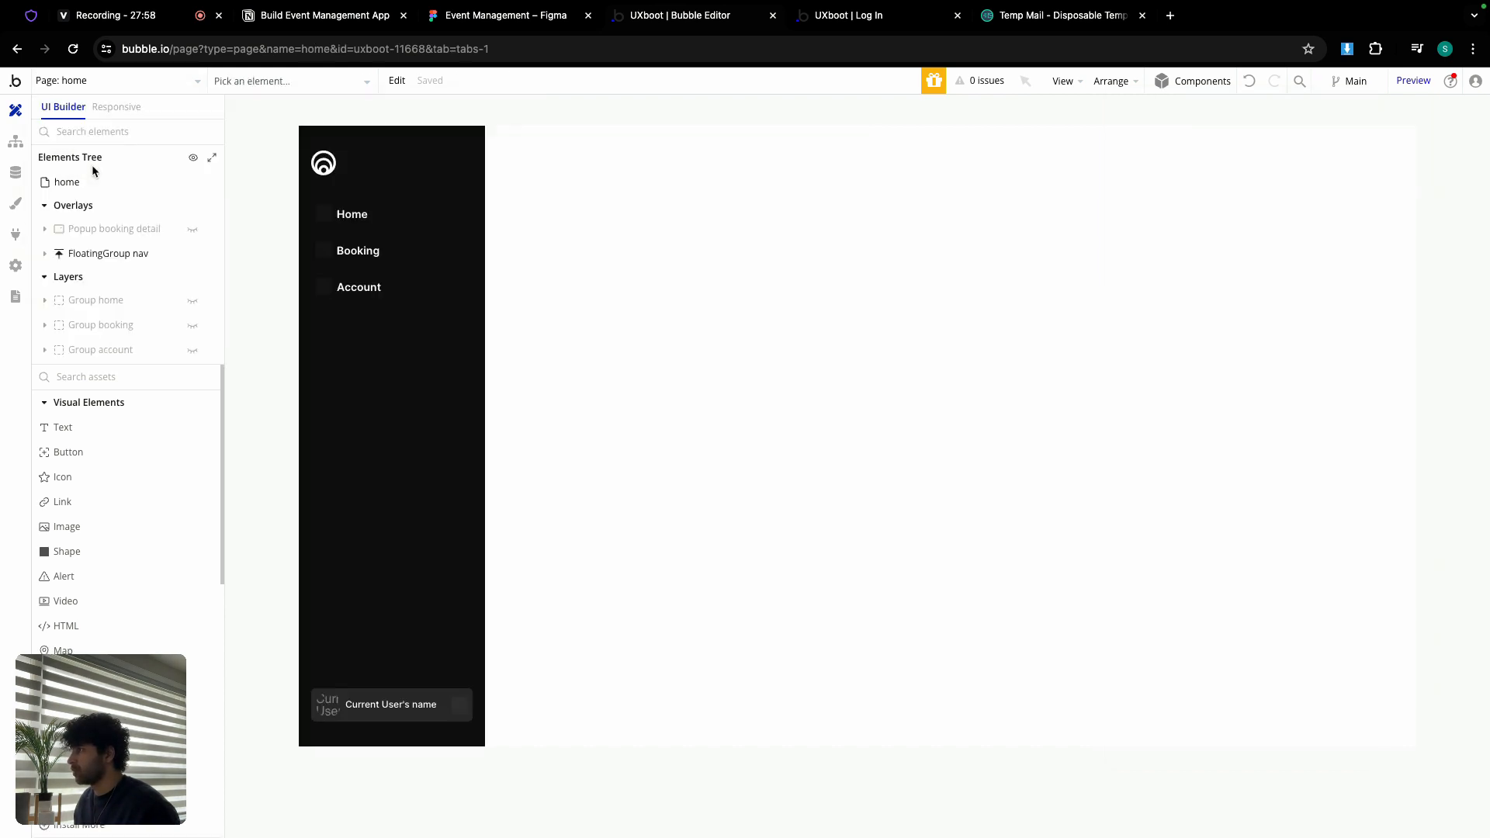
pyautogui.click(191, 350)
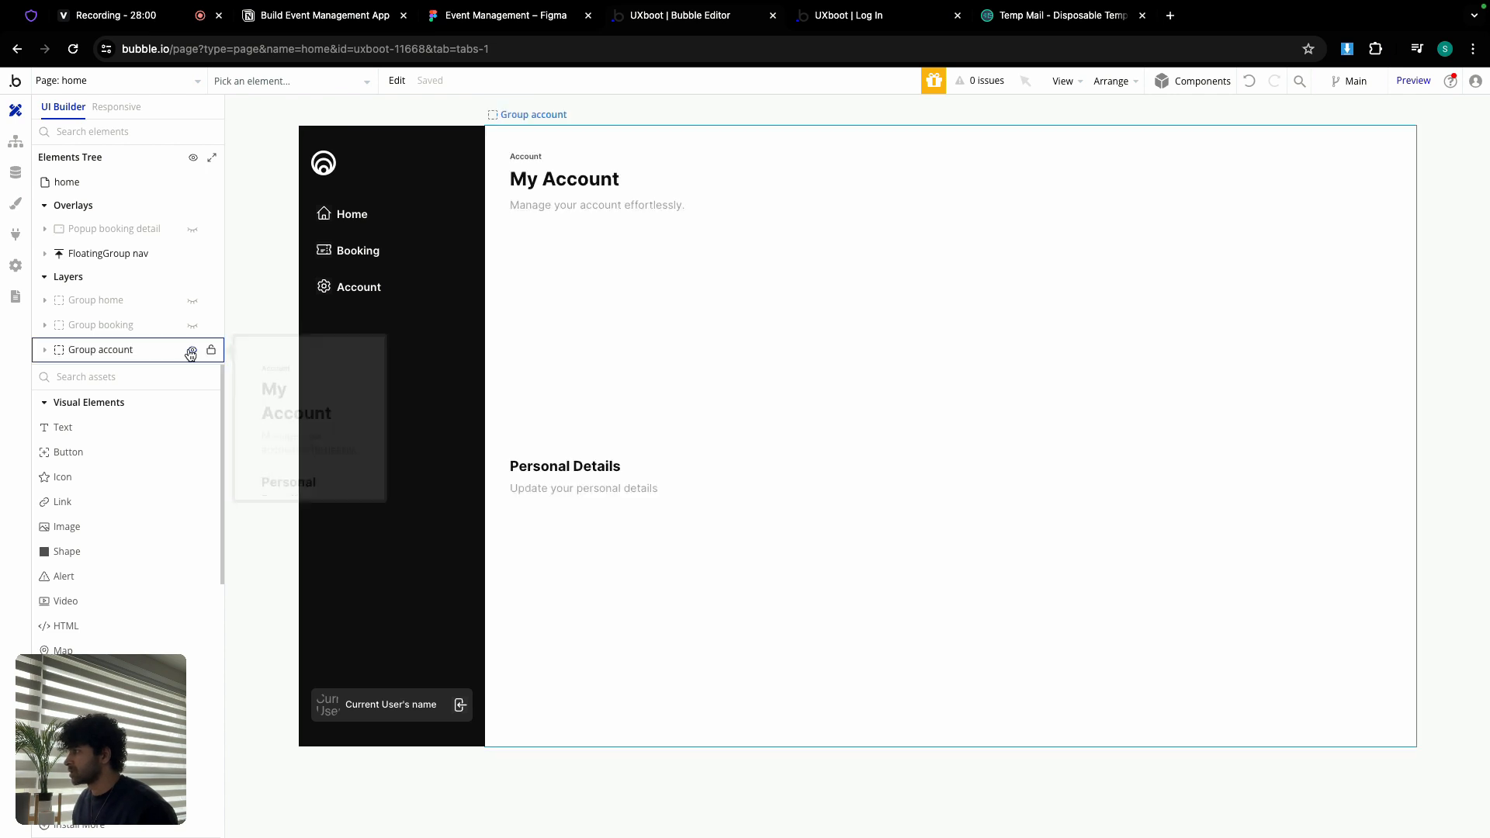
pyautogui.click(648, 304)
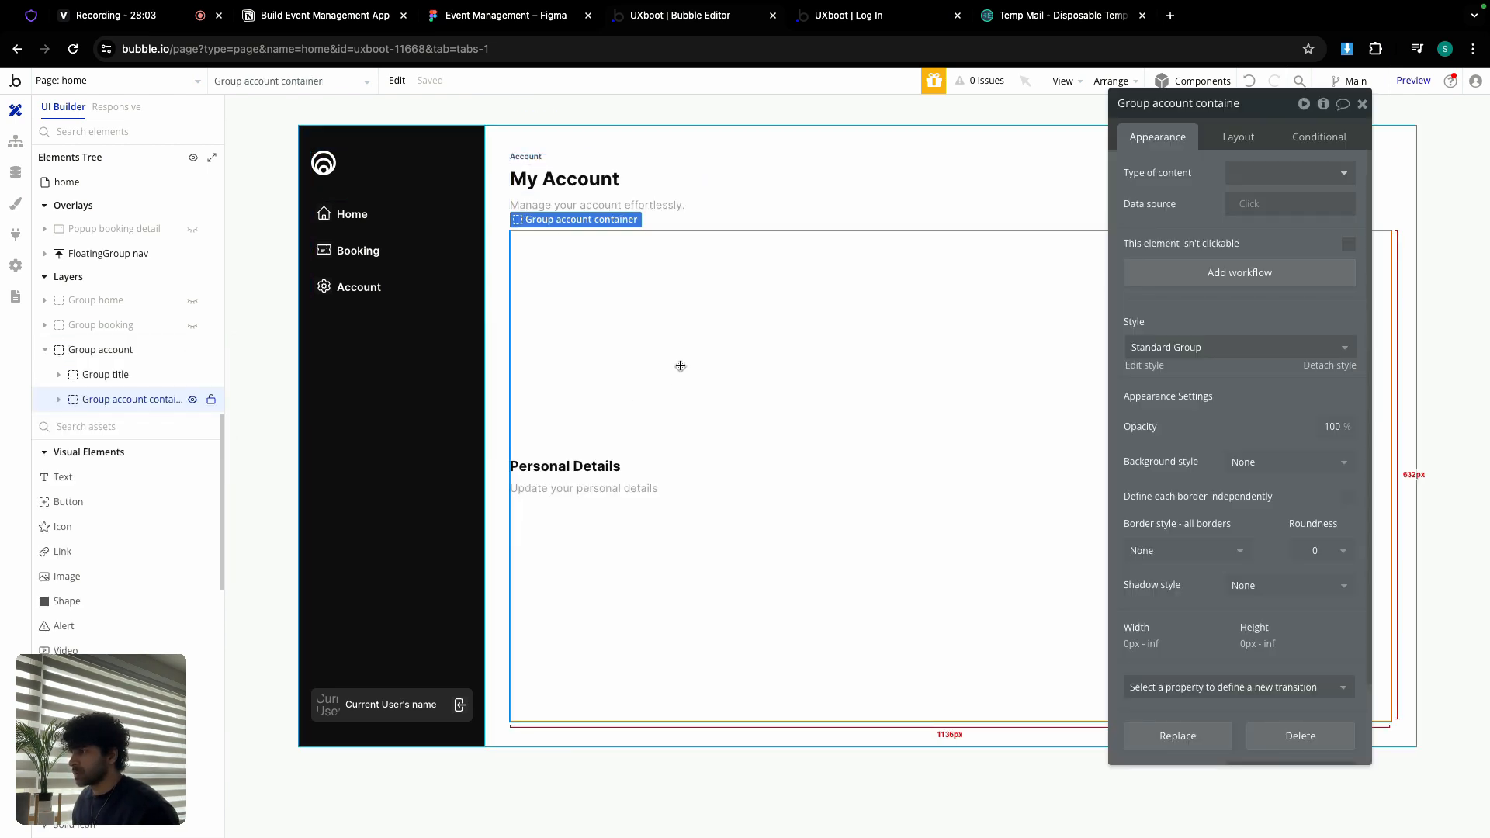
pyautogui.rightClick(683, 306)
pyautogui.click(714, 542)
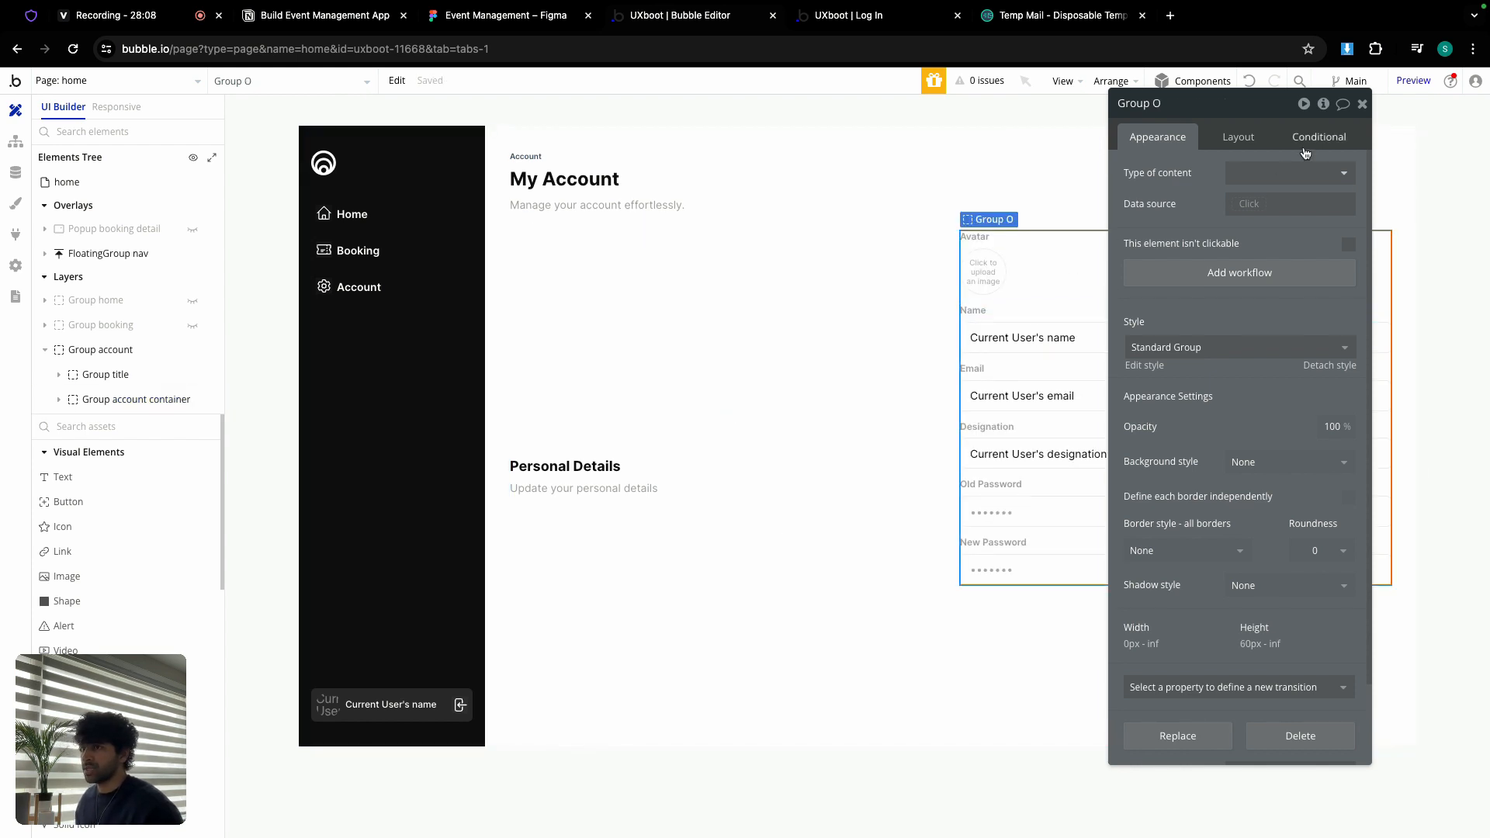
# Step: Drag the avatar row group out beside the pasted form fields
pyautogui.click(1362, 103)
pyautogui.doubleClick(1022, 253)
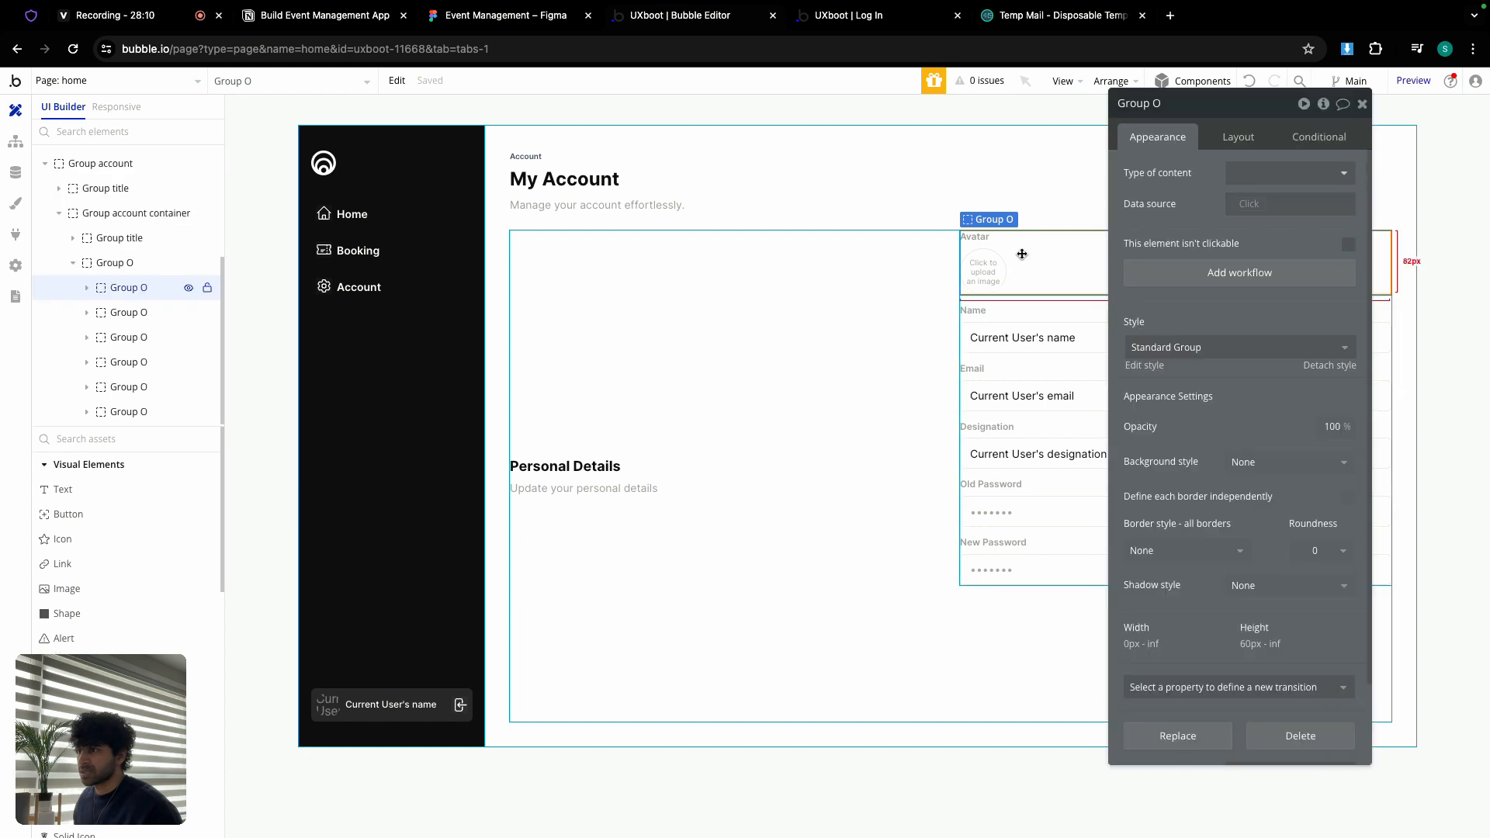
pyautogui.moveTo(1022, 254); pyautogui.dragTo(936, 339)
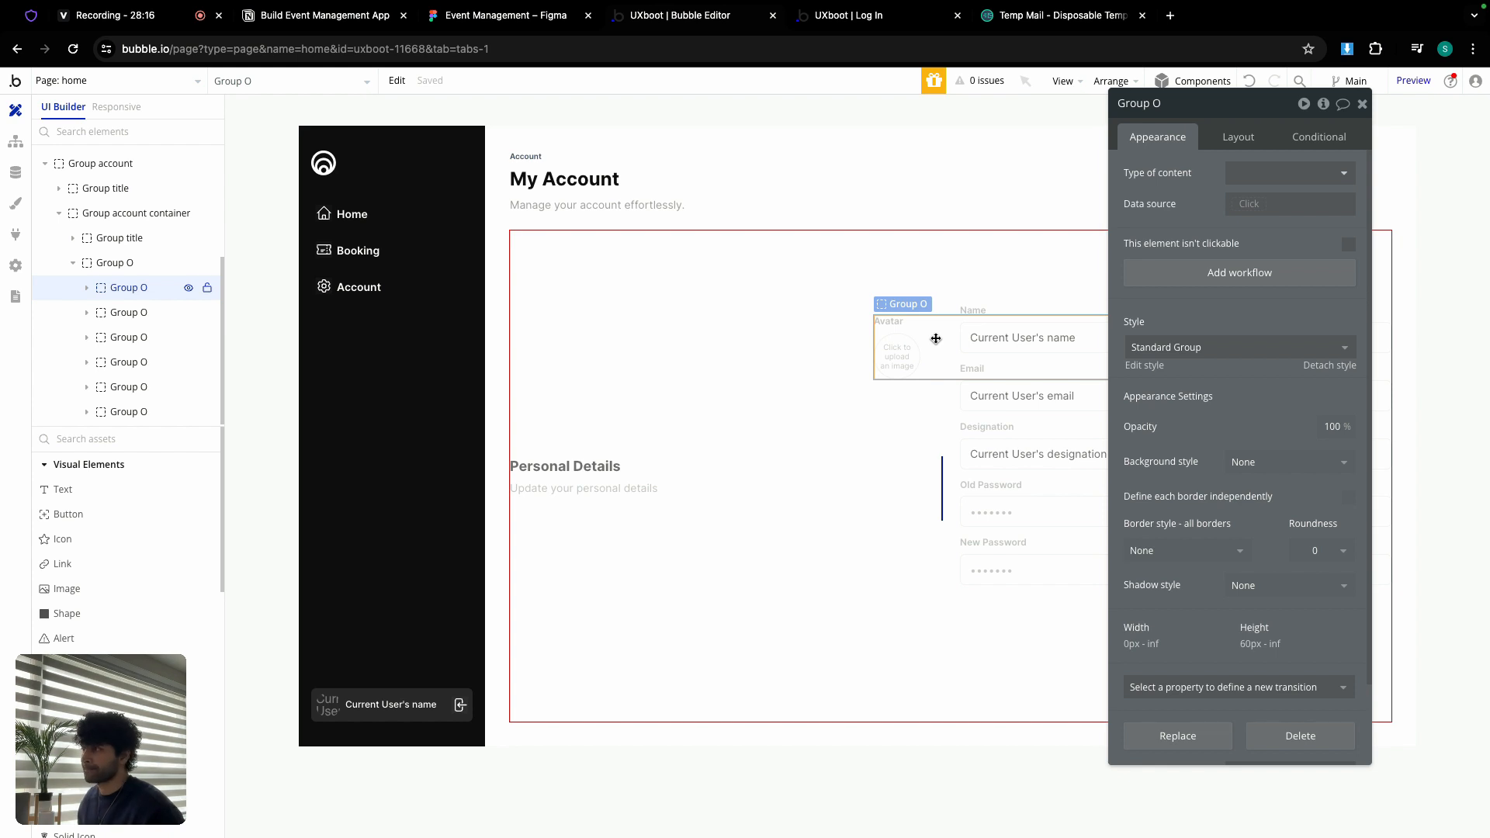
pyautogui.moveTo(936, 338); pyautogui.dragTo(1067, 300)
pyautogui.moveTo(1241, 103); pyautogui.dragTo(311, 126)
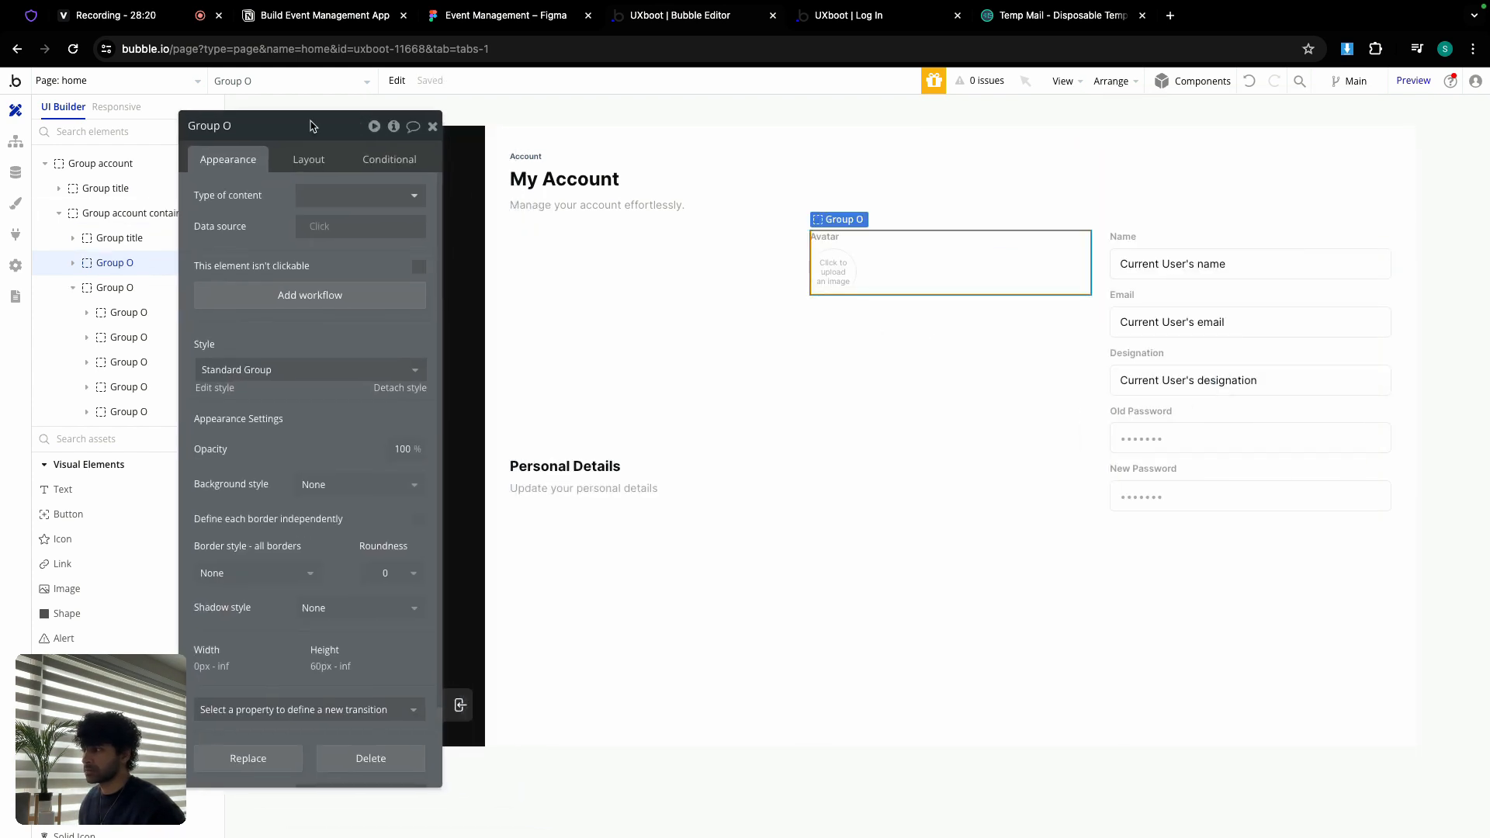
# Step: Delete the pasted form fields column and the avatar group
pyautogui.click(711, 480)
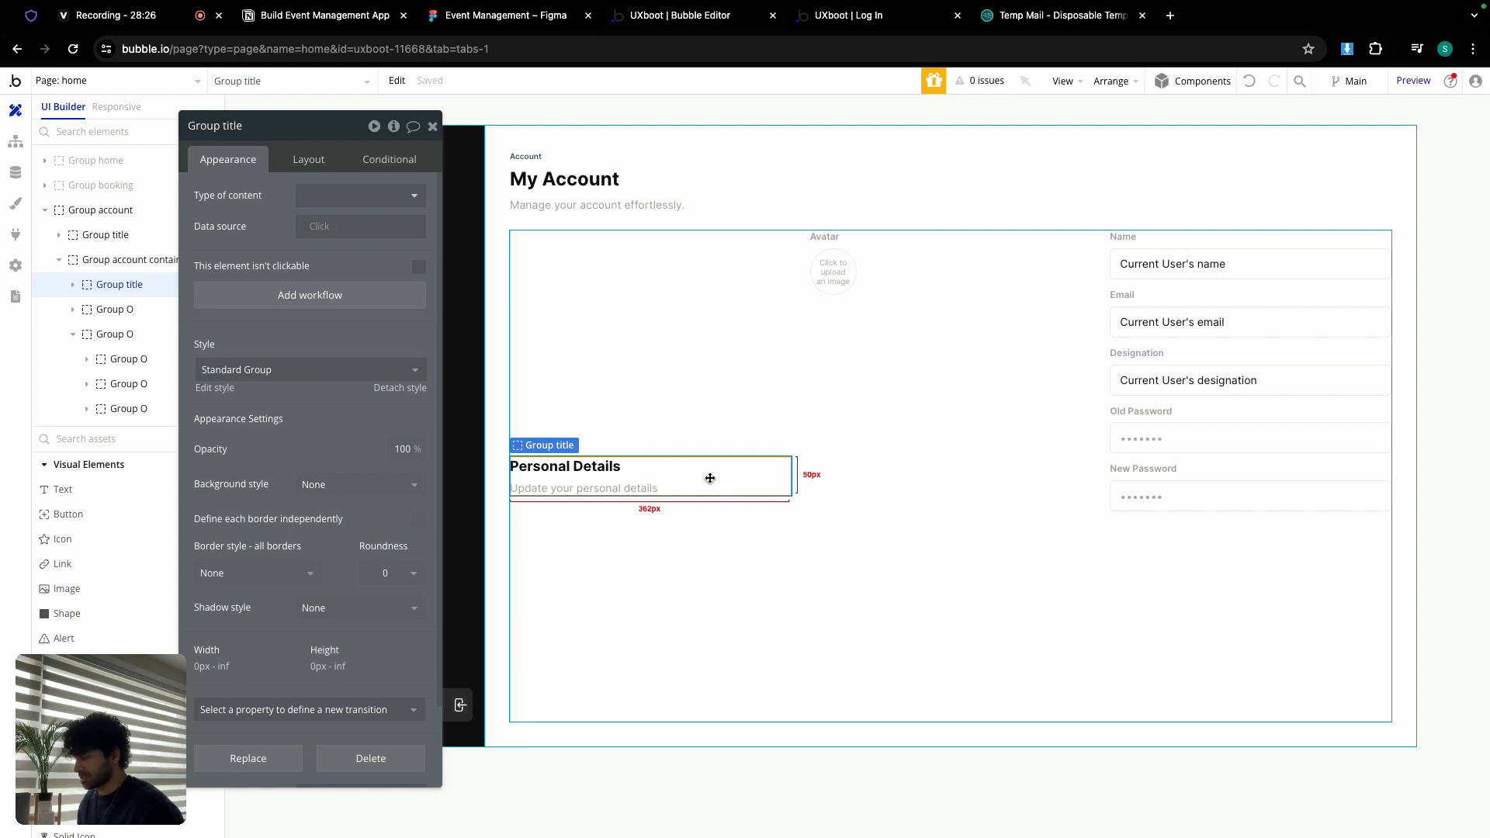
pyautogui.click(1211, 290)
pyautogui.press('Delete')
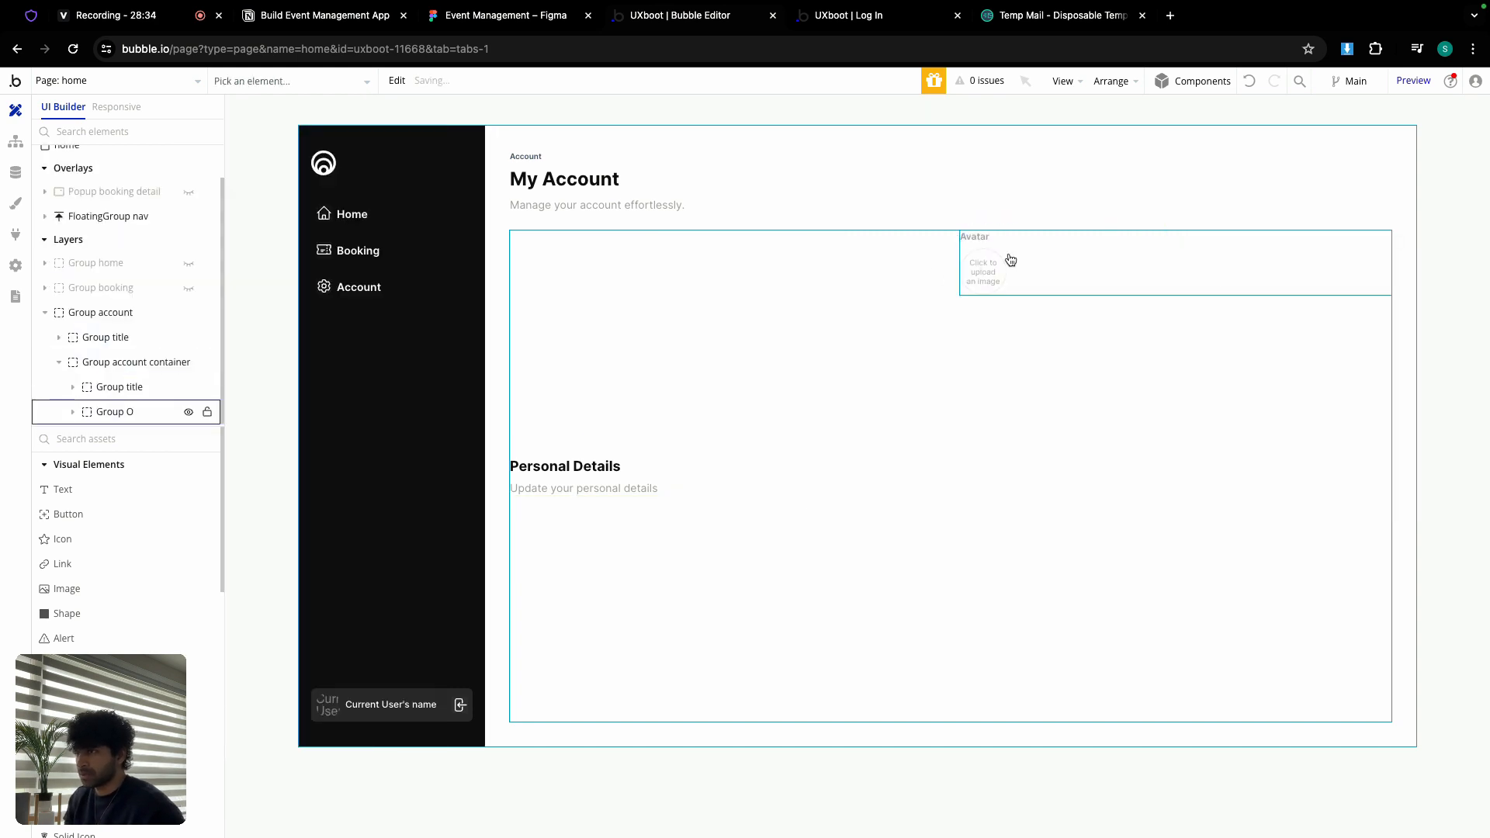
pyautogui.click(1042, 255)
pyautogui.press('Delete')
pyautogui.click(100, 81)
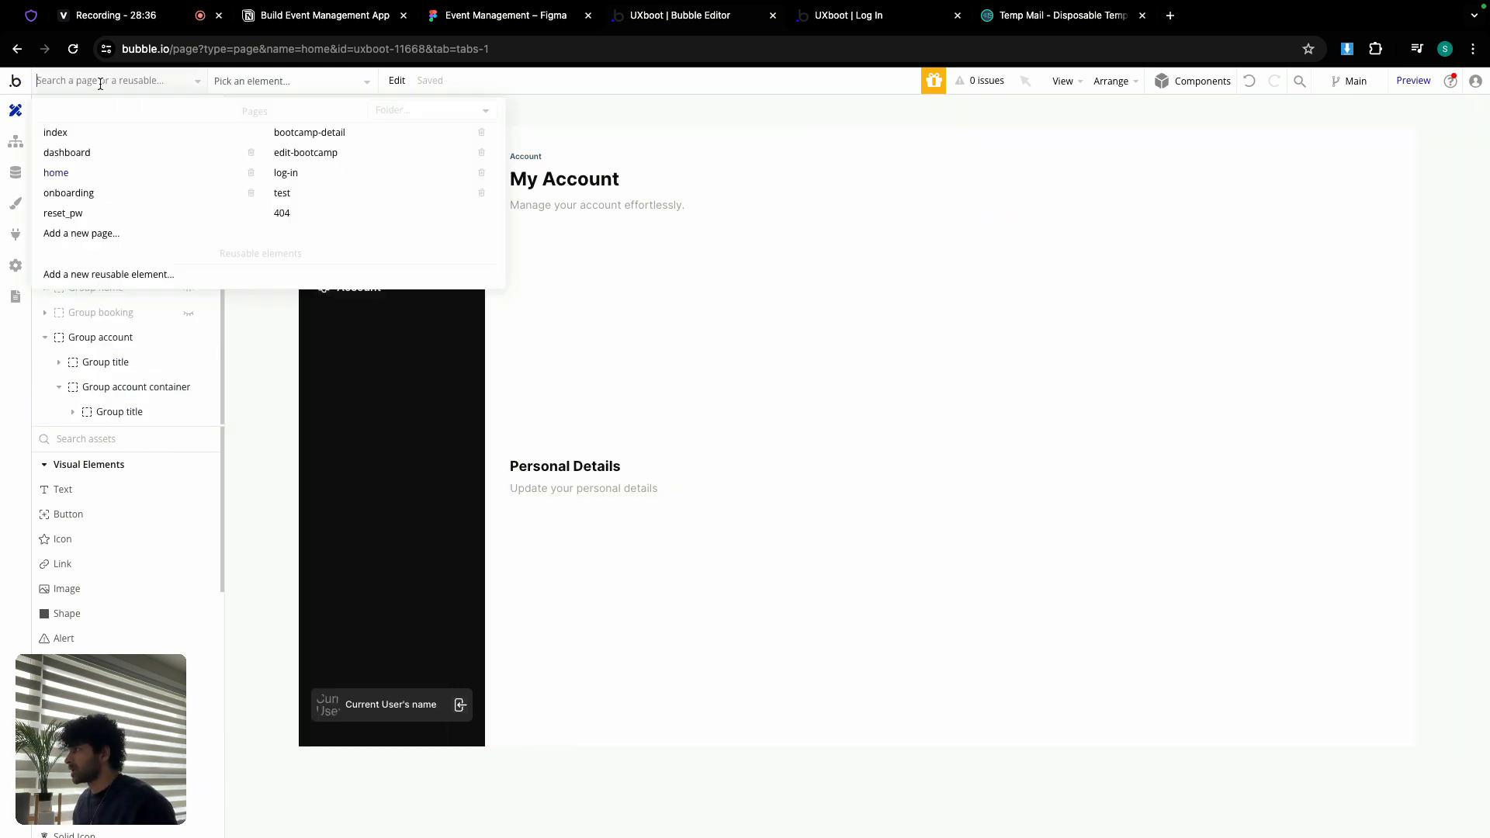
# Step: On the onboarding page, unhide Group onboarding student and copy its Group A fields
pyautogui.click(94, 199)
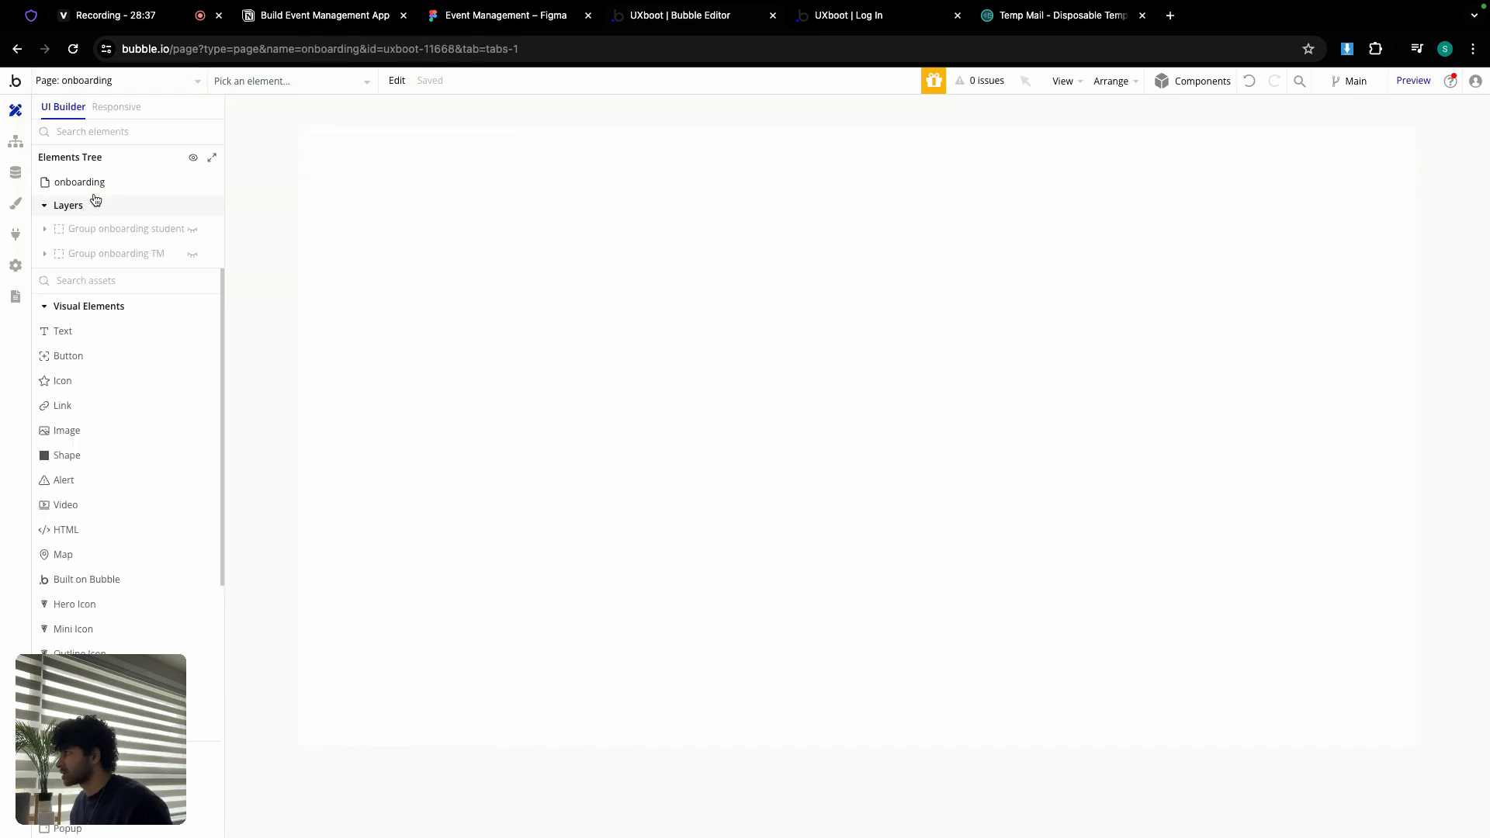
pyautogui.click(190, 231)
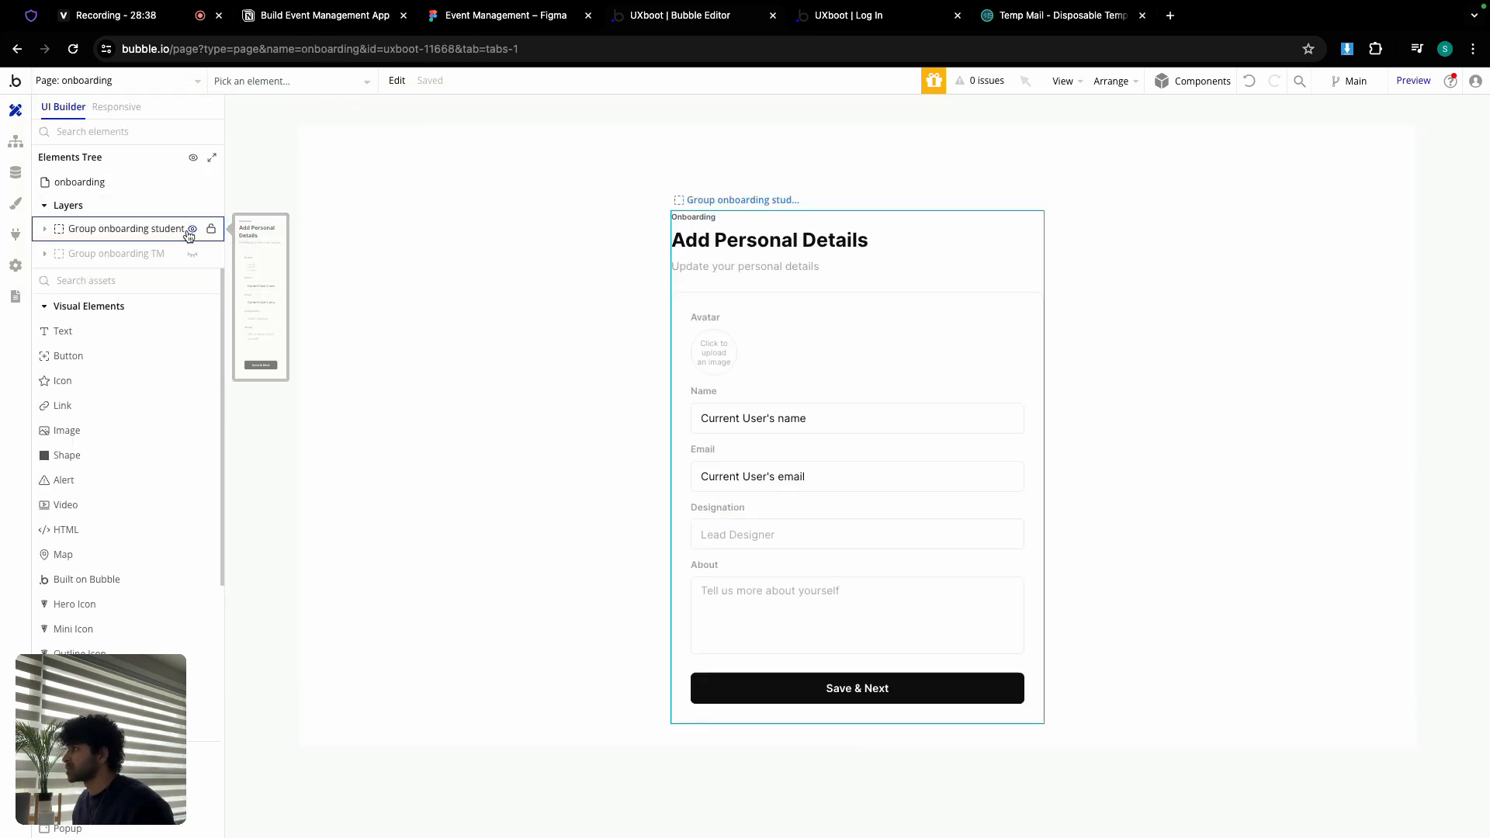
pyautogui.doubleClick(750, 381)
pyautogui.rightClick(750, 381)
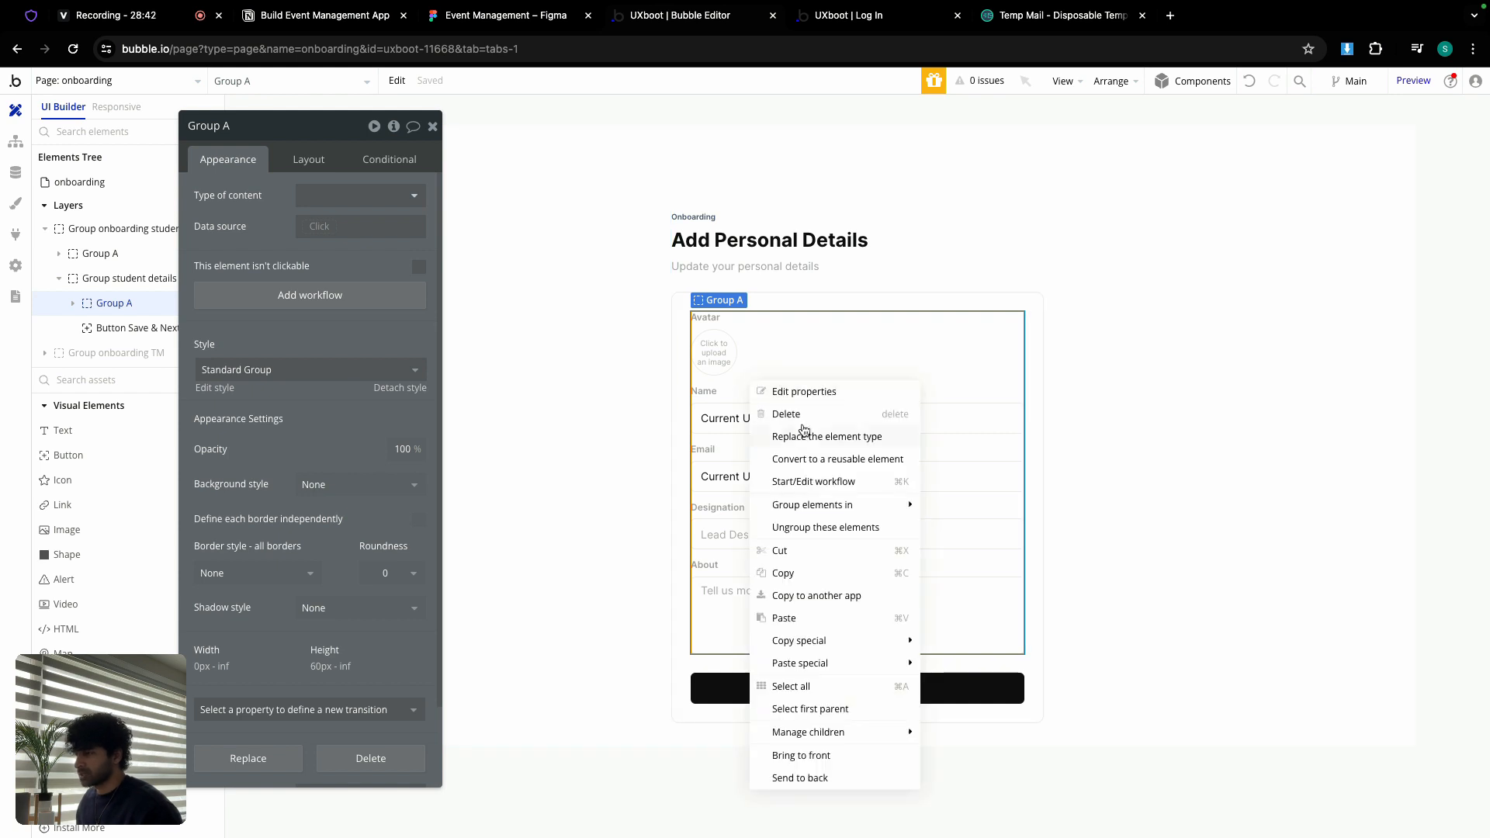
pyautogui.click(803, 571)
# Step: Return to the home page, unhide Group account and select its container for pasting
pyautogui.click(141, 80)
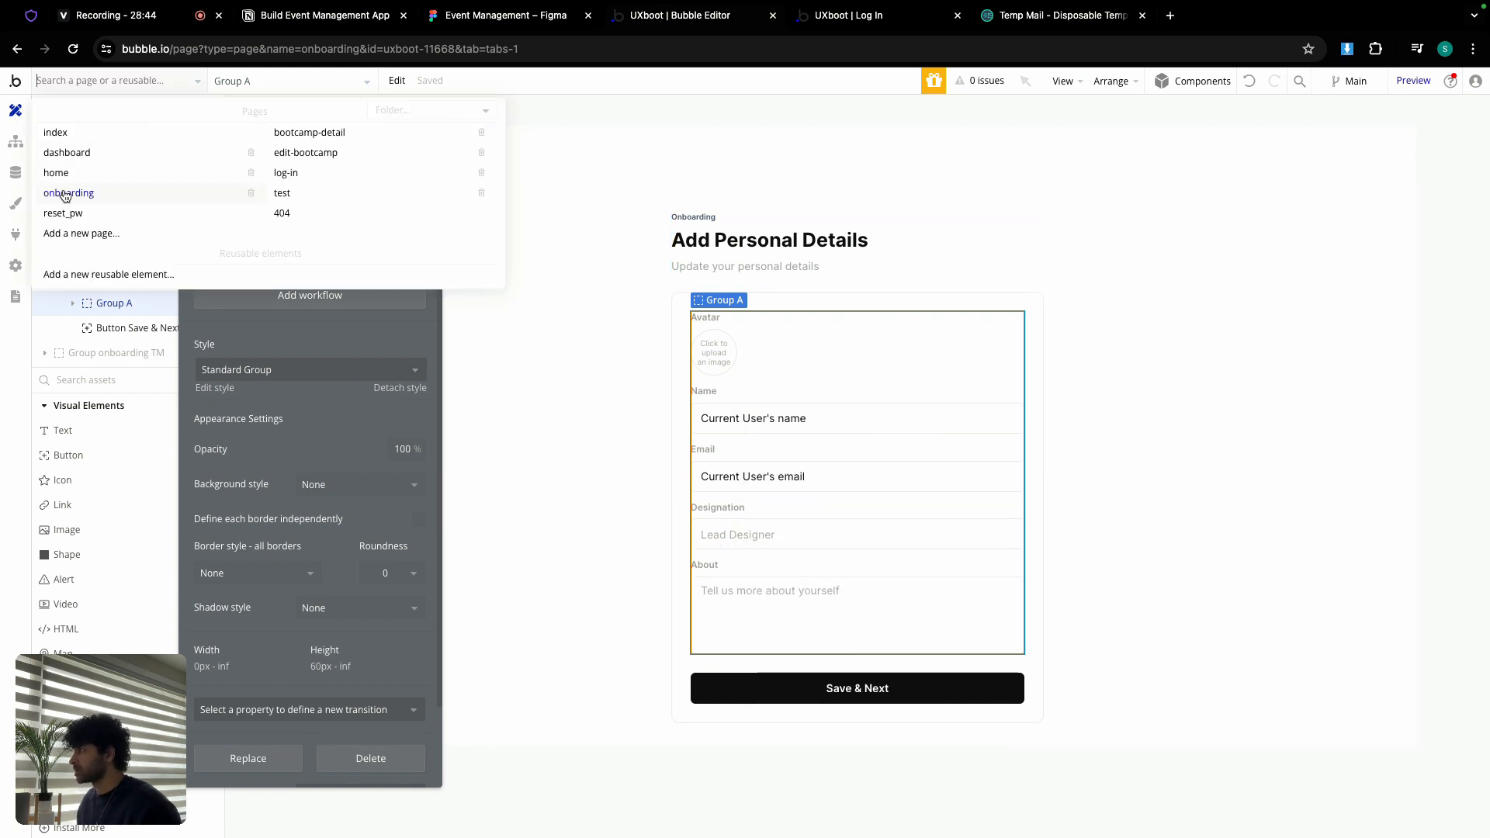
pyautogui.click(68, 176)
pyautogui.click(192, 350)
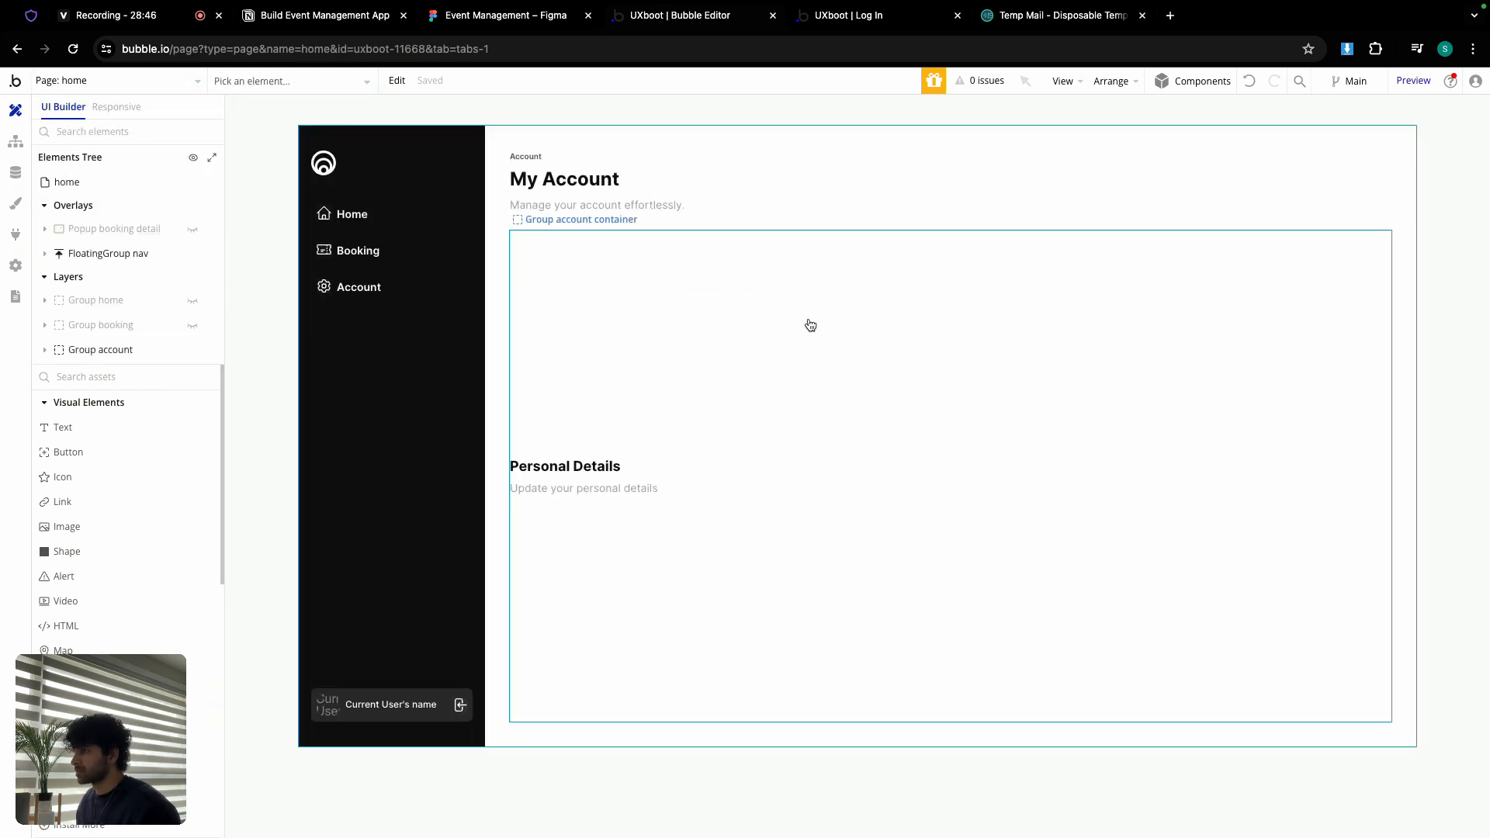
pyautogui.doubleClick(809, 320)
pyautogui.rightClick(811, 301)
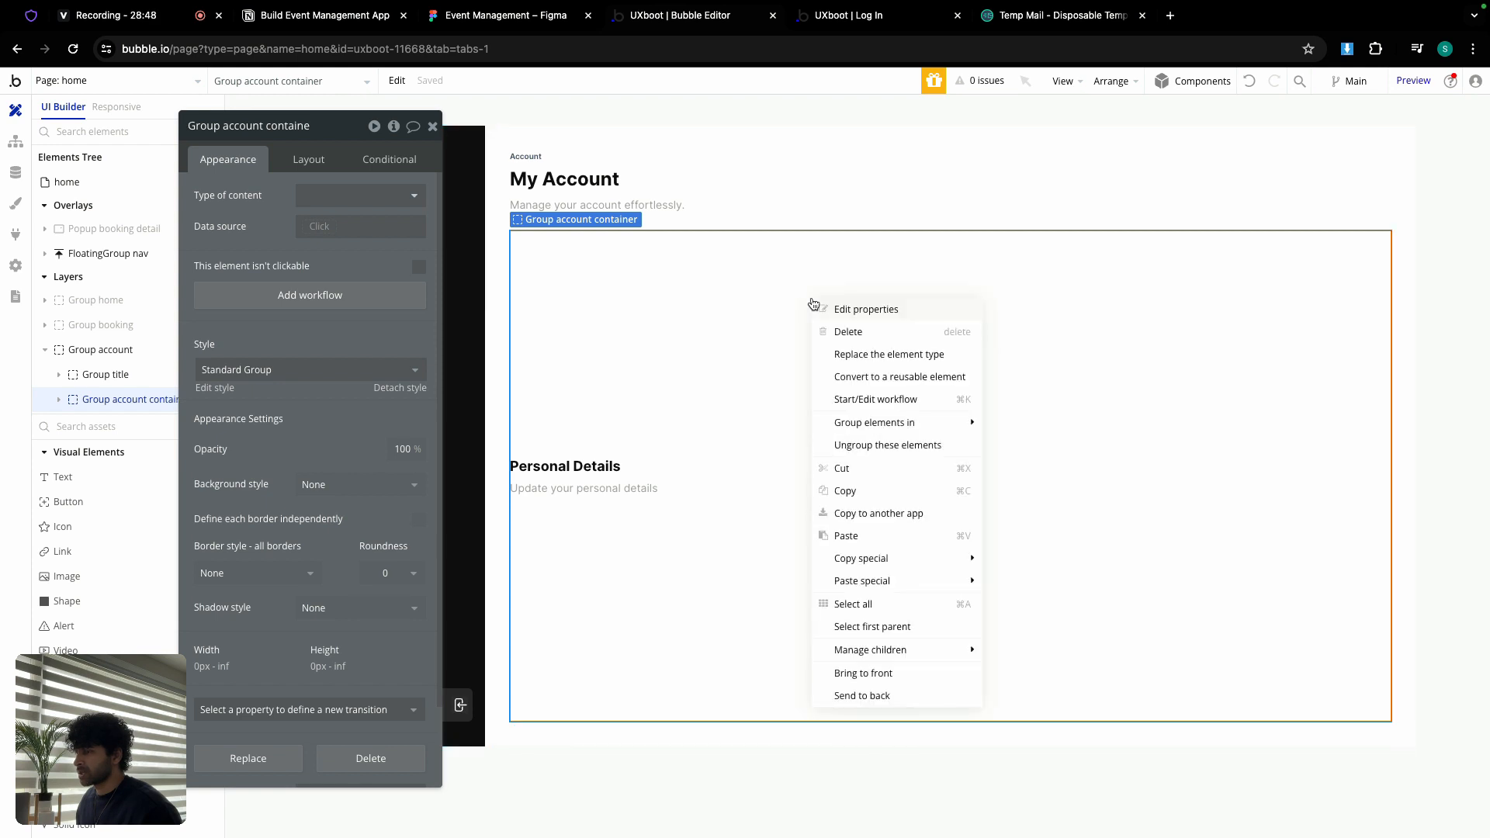
# Step: Paste the student fields, center the avatar at top, and rename the fields group Group details
pyautogui.click(846, 536)
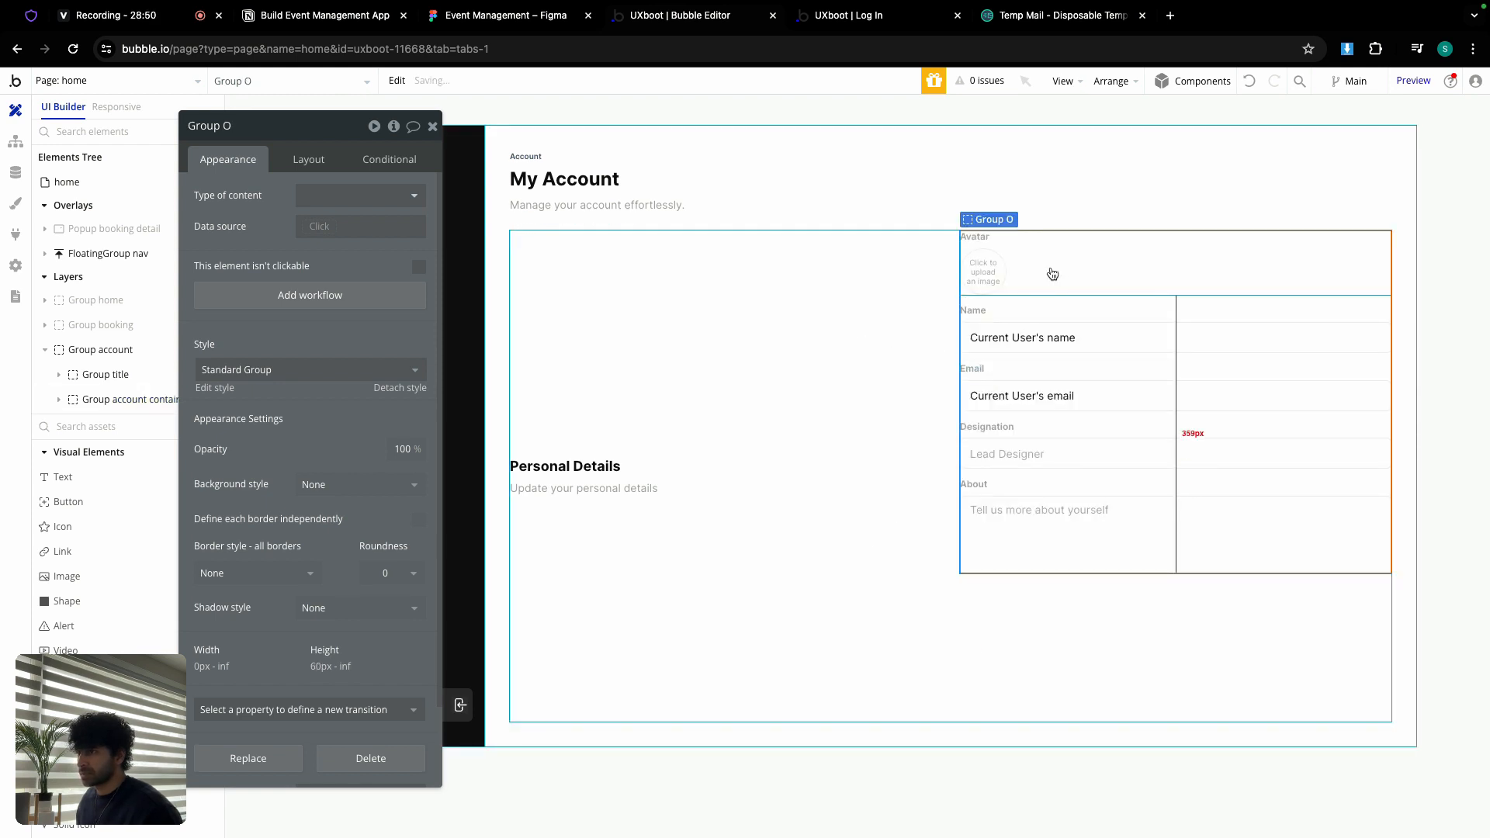
pyautogui.moveTo(1050, 277); pyautogui.dragTo(875, 287)
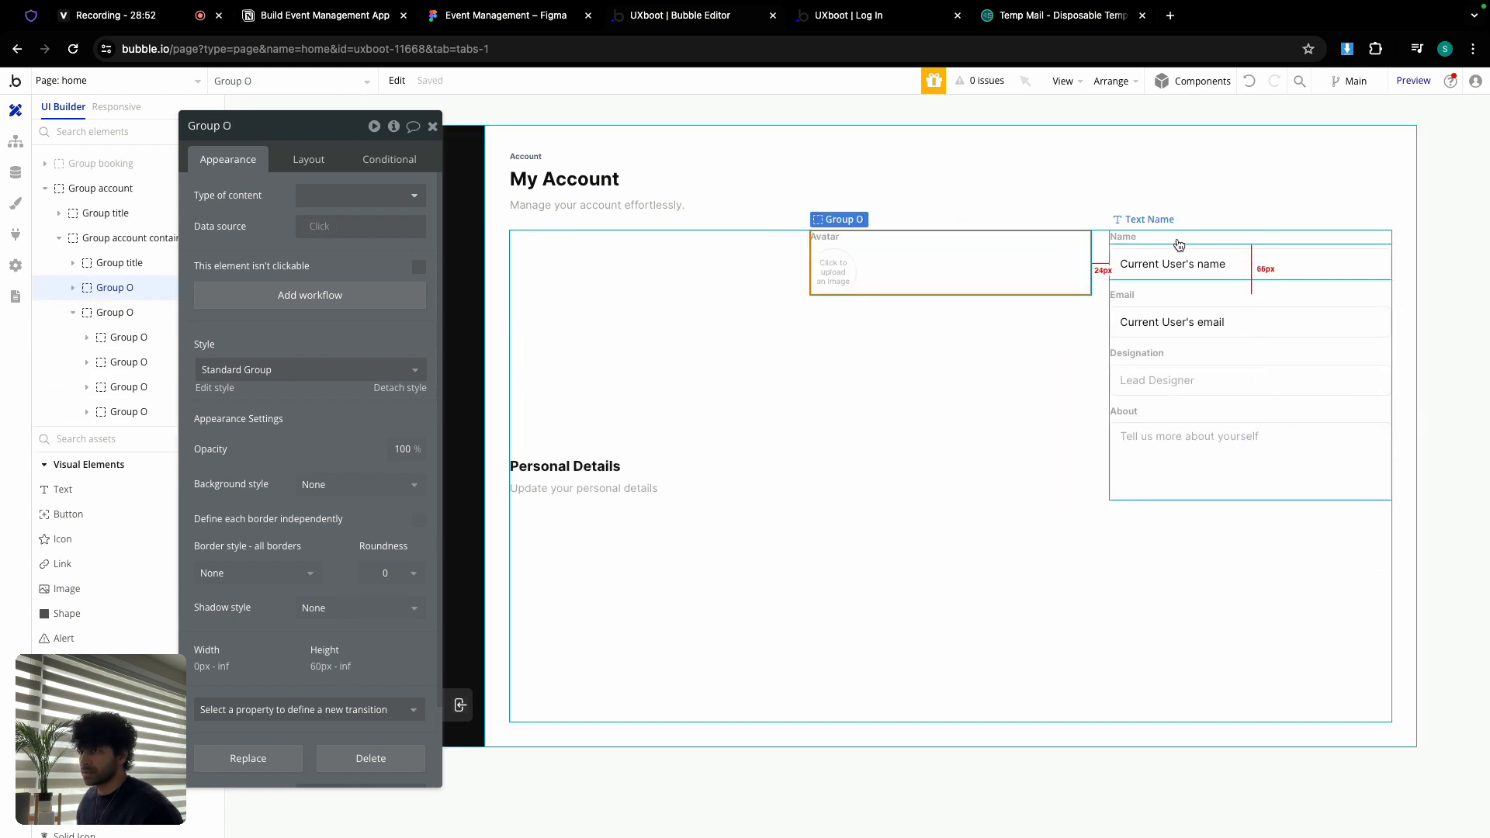
pyautogui.click(1139, 287)
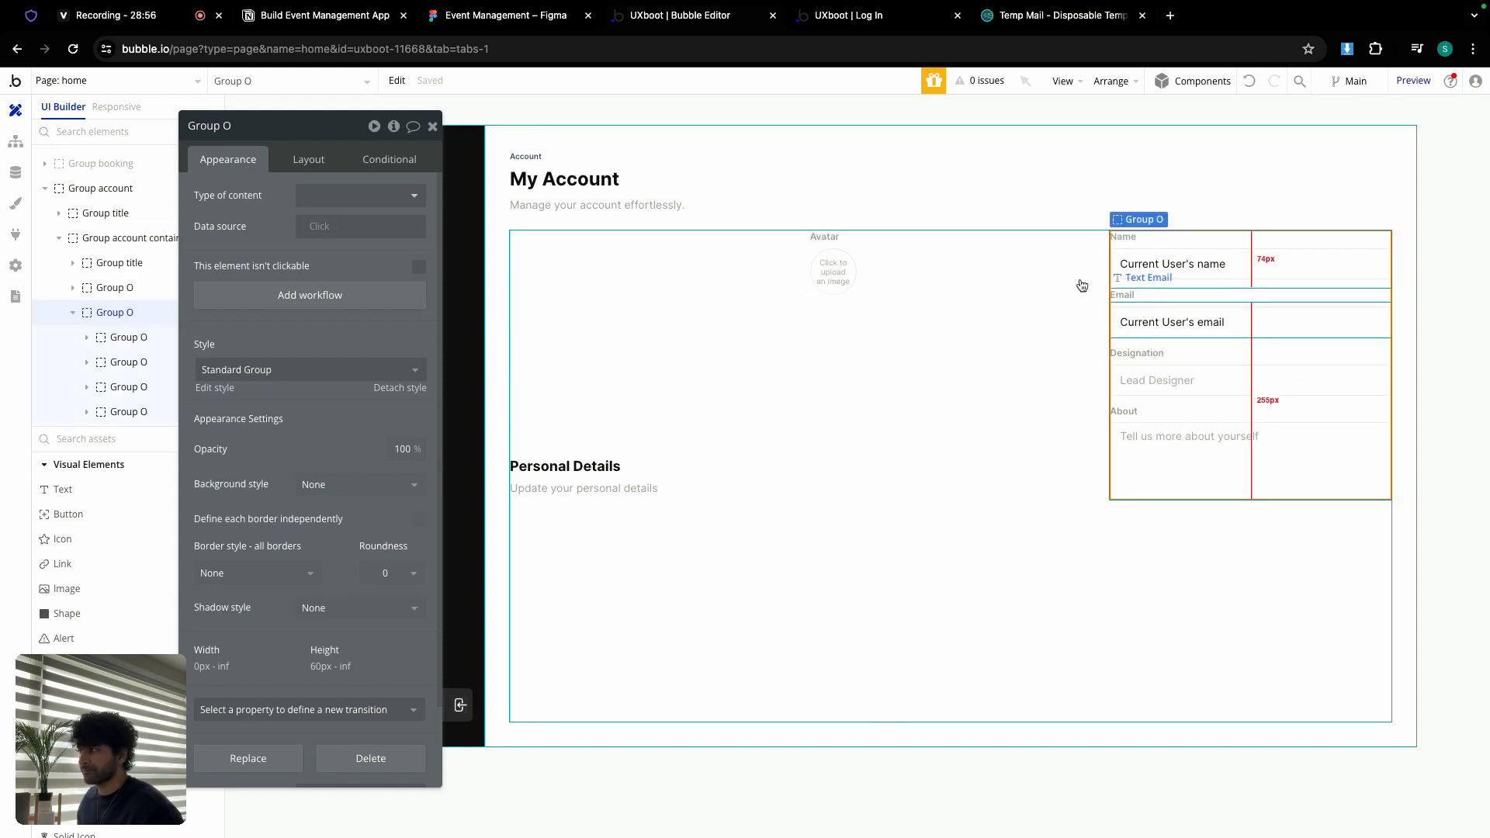
pyautogui.click(243, 126)
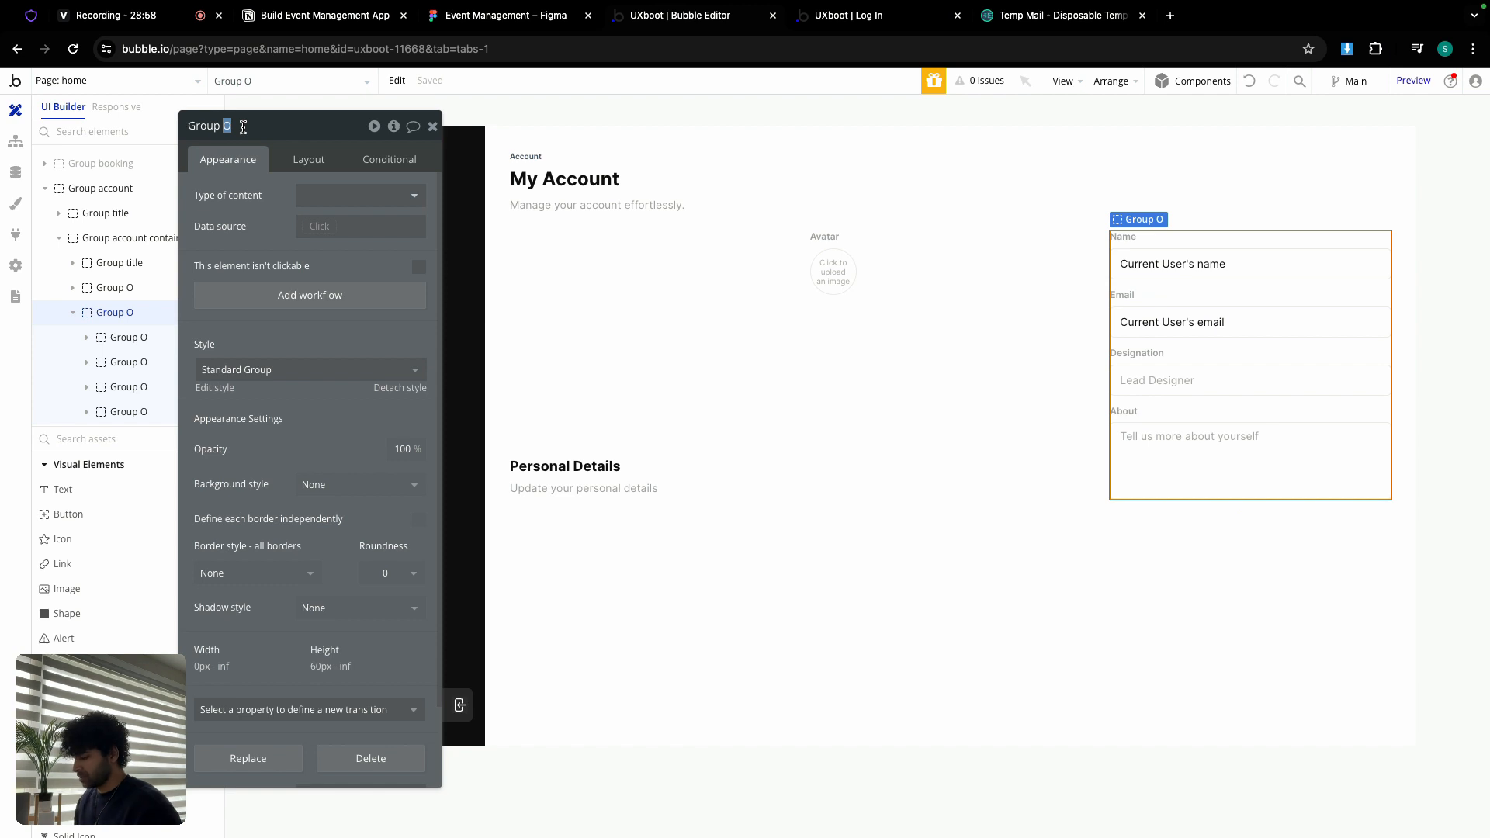
pyautogui.write('details')
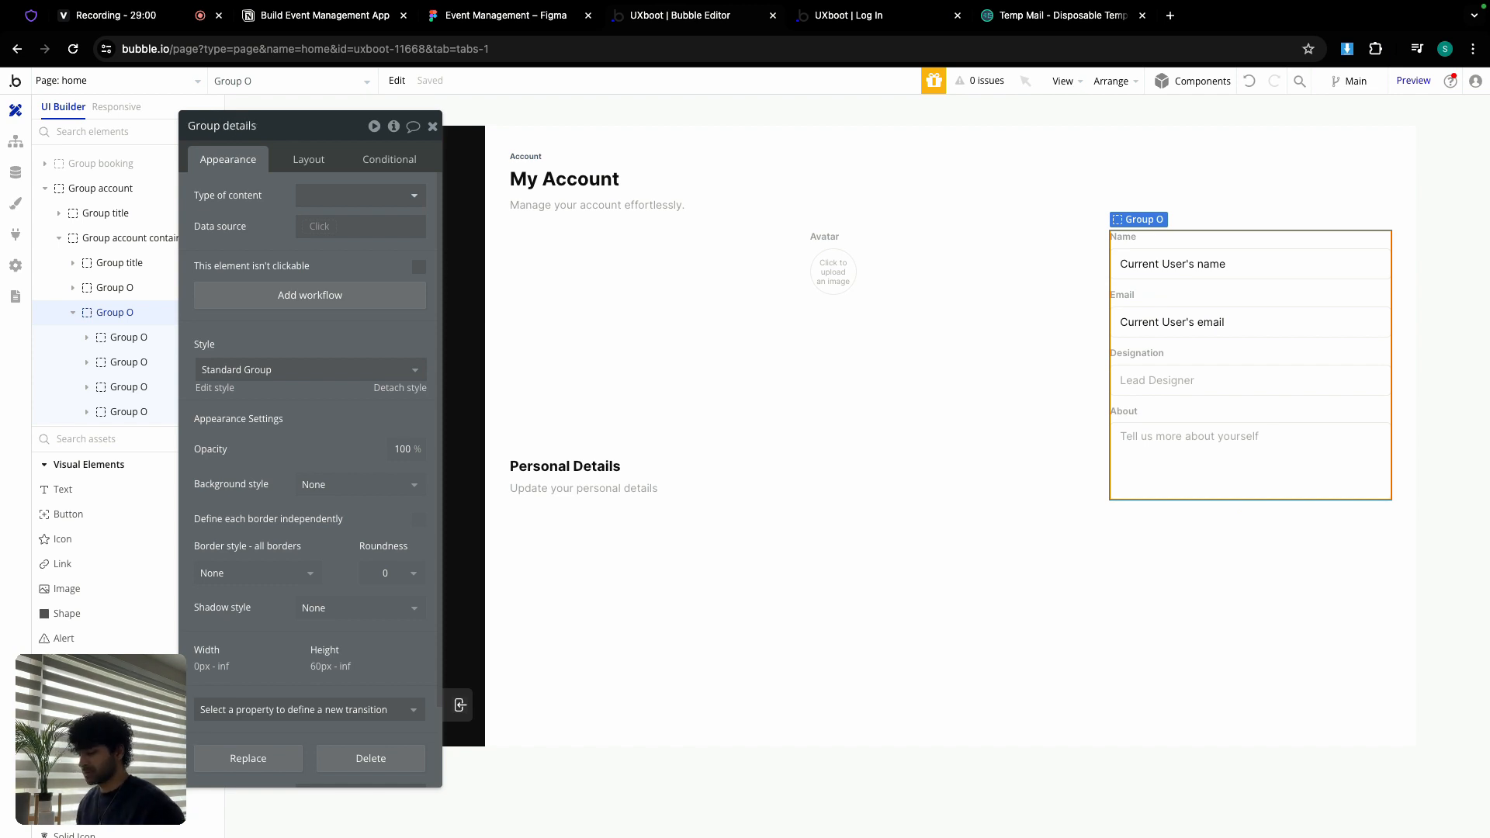
pyautogui.press('Return')
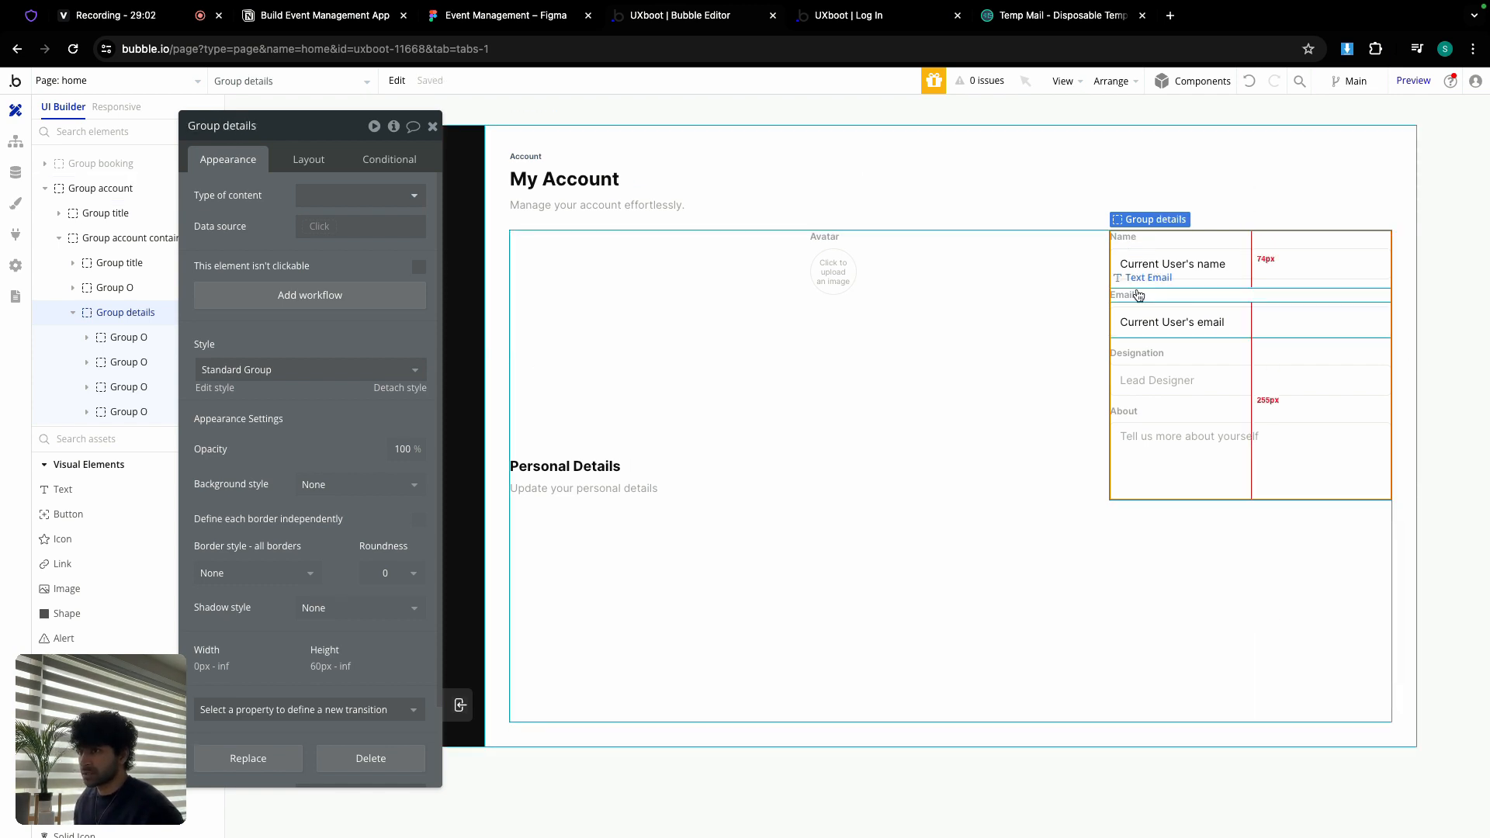
pyautogui.keyDown('shift'); pyautogui.click(629, 485); pyautogui.keyUp('shift')
# Step: Wrap the title and details groups in a column container named Group right container
pyautogui.rightClick(630, 480)
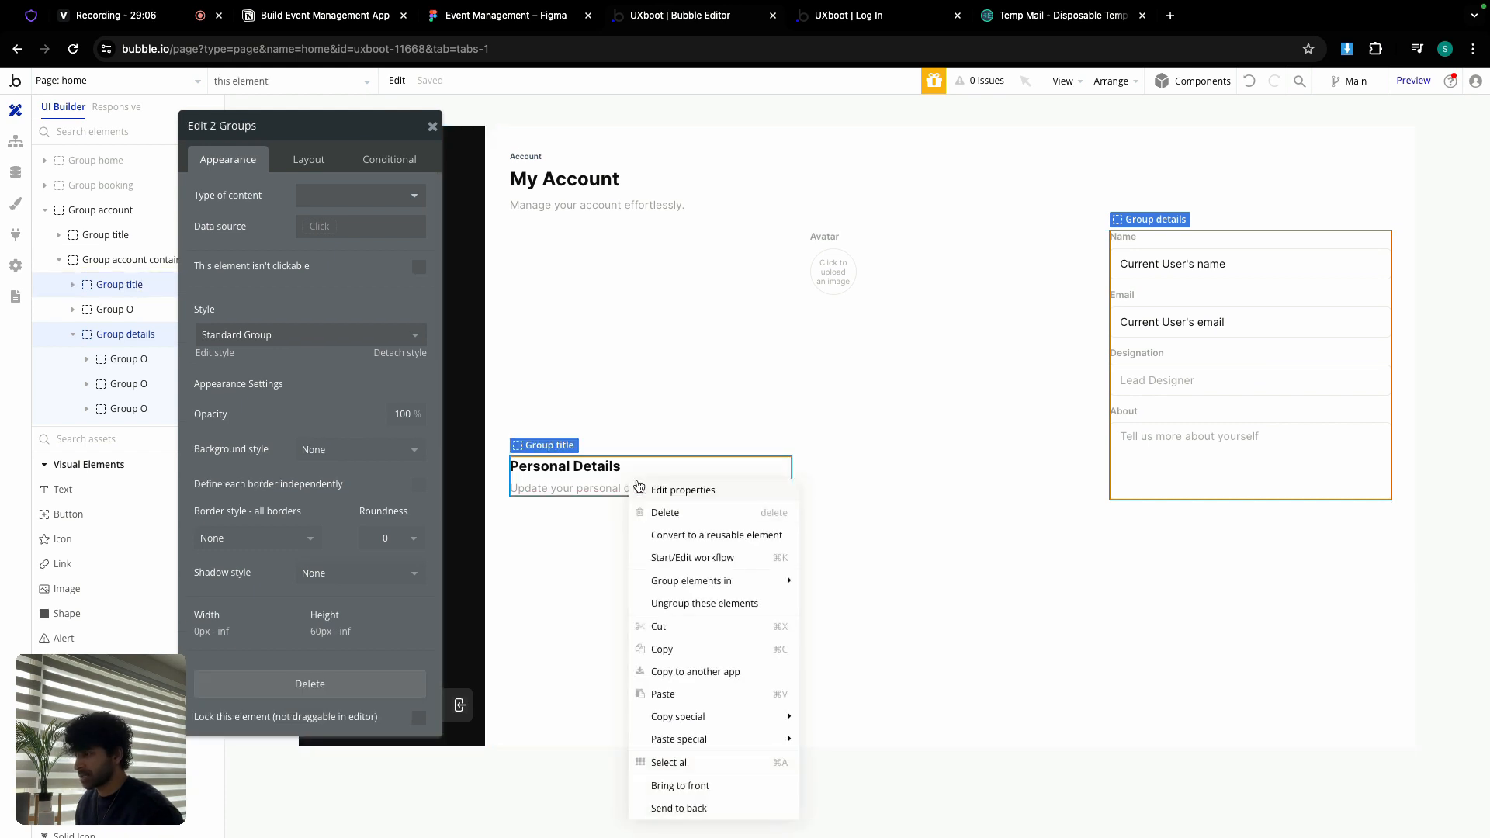
pyautogui.moveTo(704, 589)
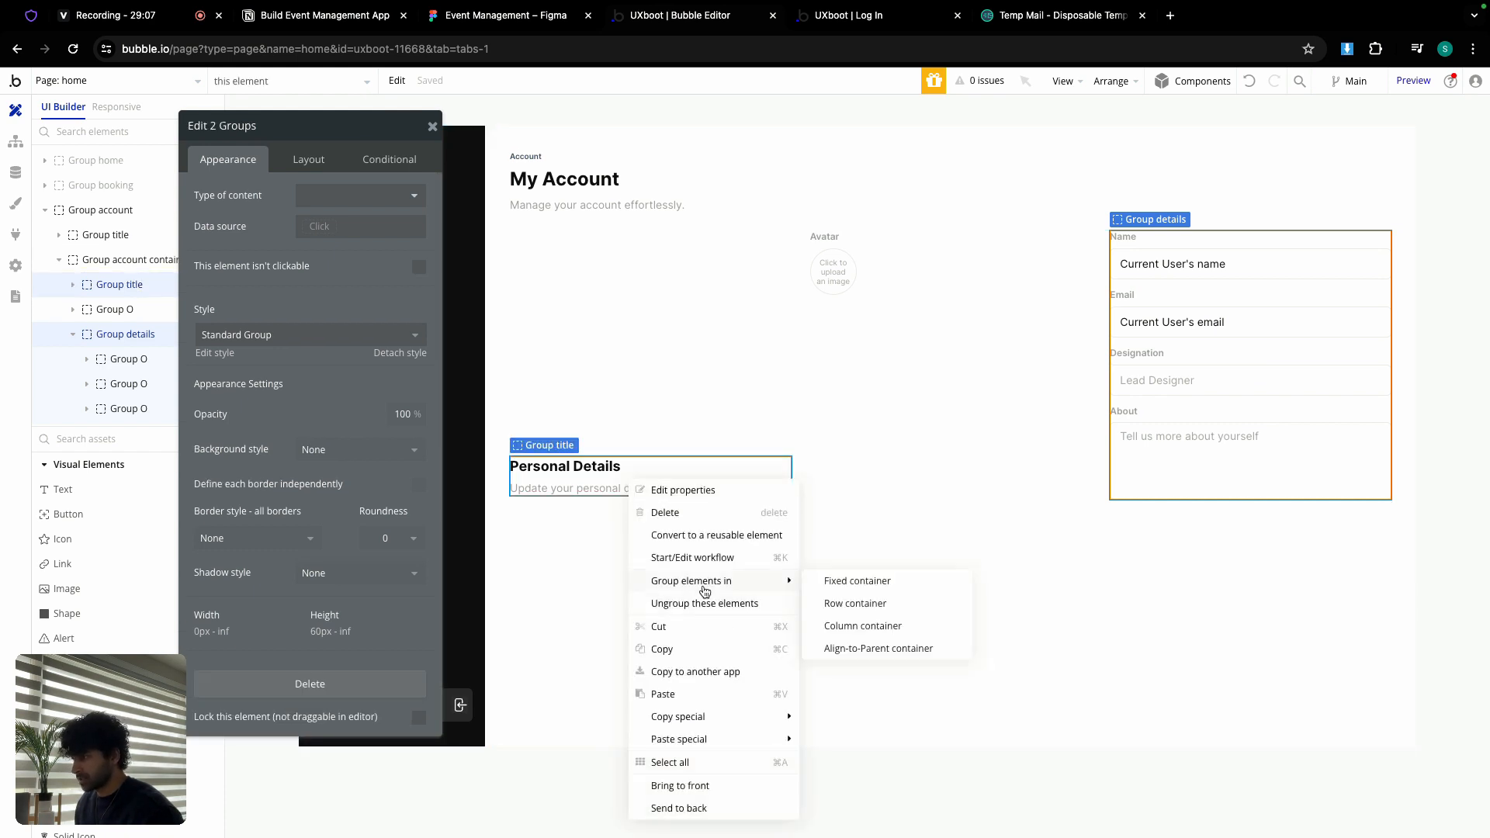
pyautogui.click(845, 625)
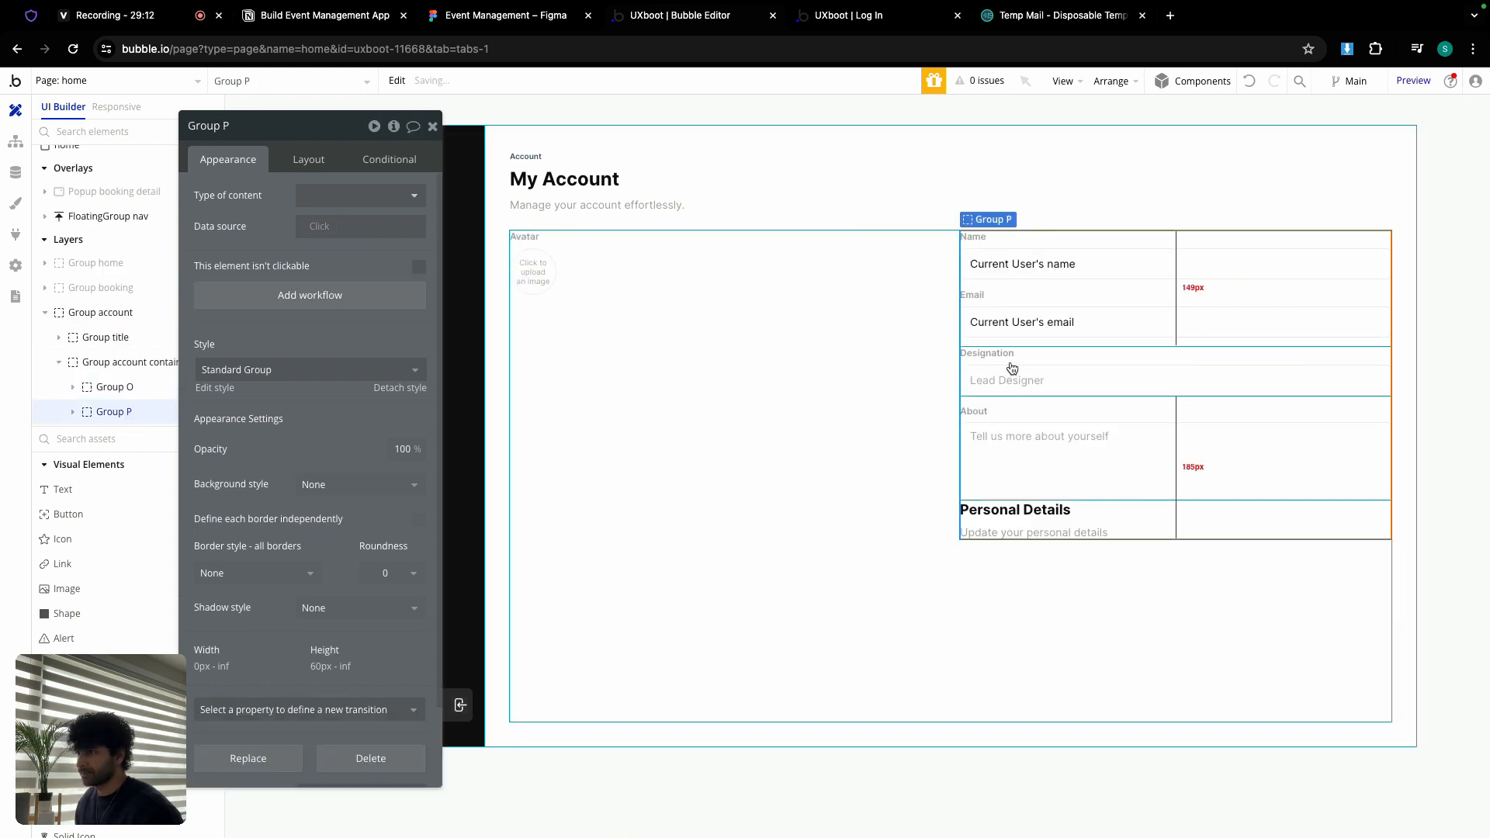
pyautogui.doubleClick(281, 132)
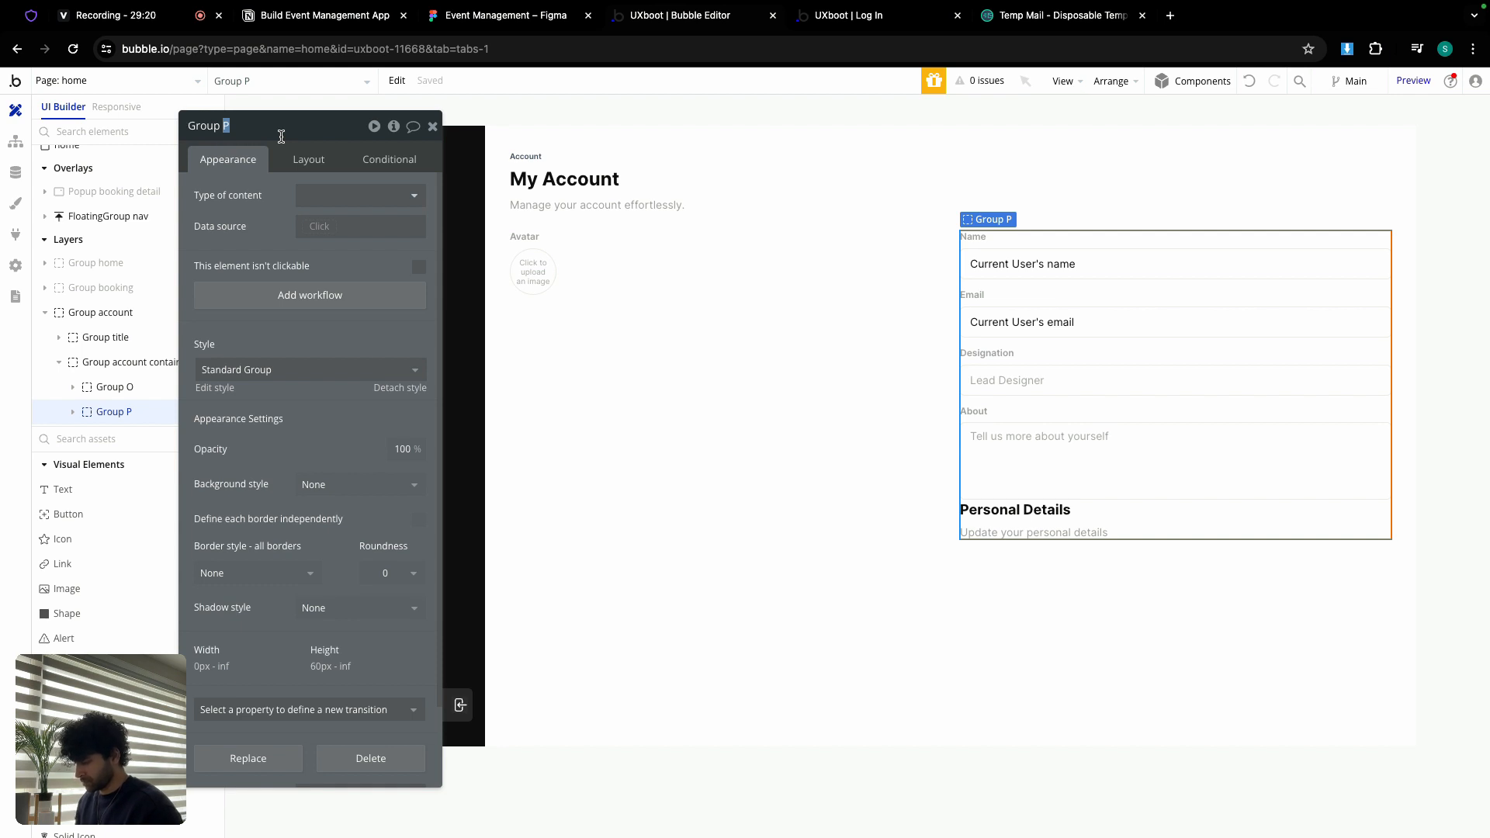
pyautogui.write('right container')
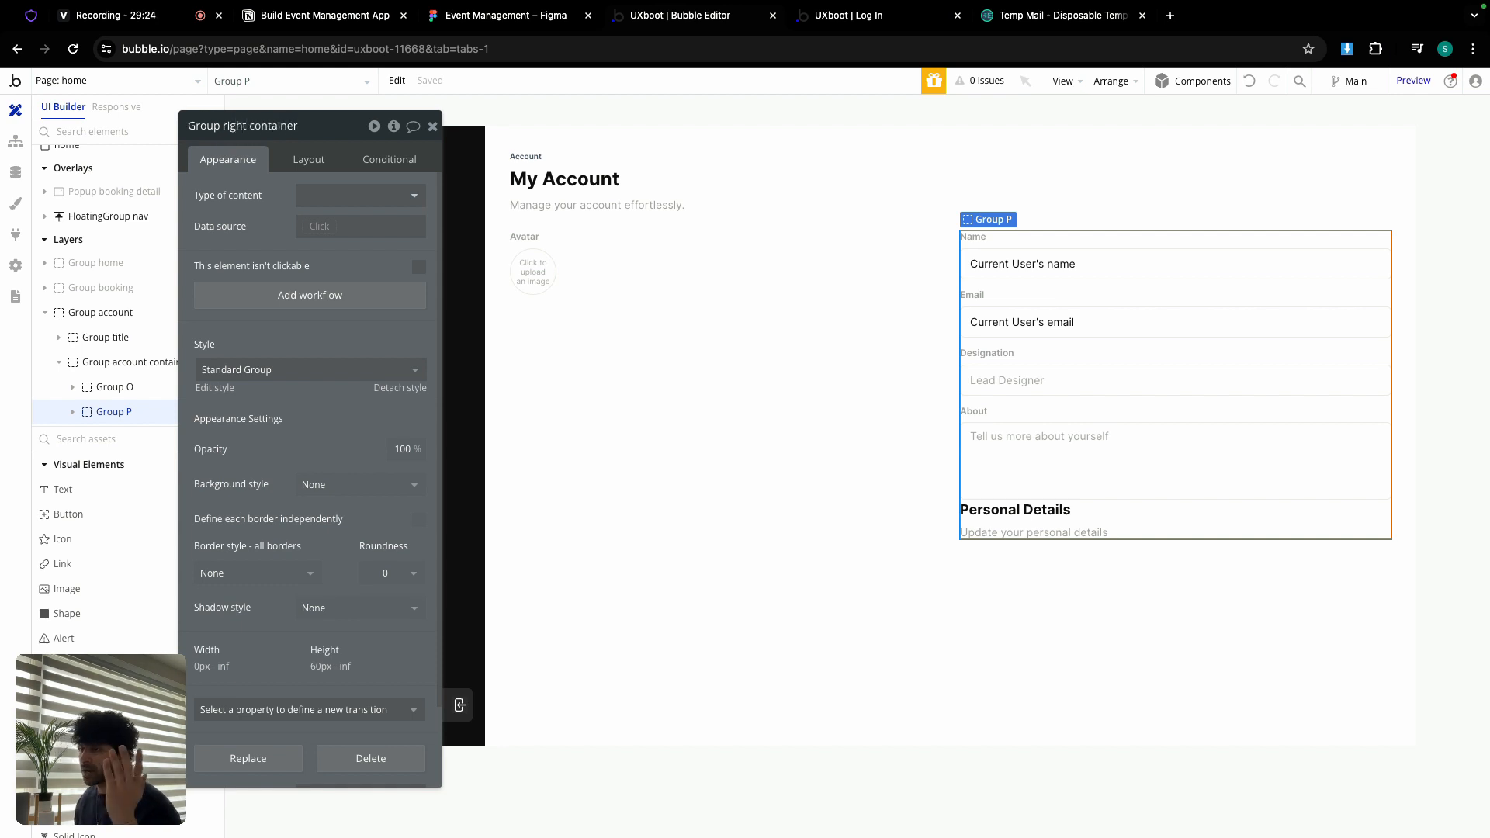
# Step: Turn on gap spacing with a 24px row gap for Group right container
pyautogui.click(309, 159)
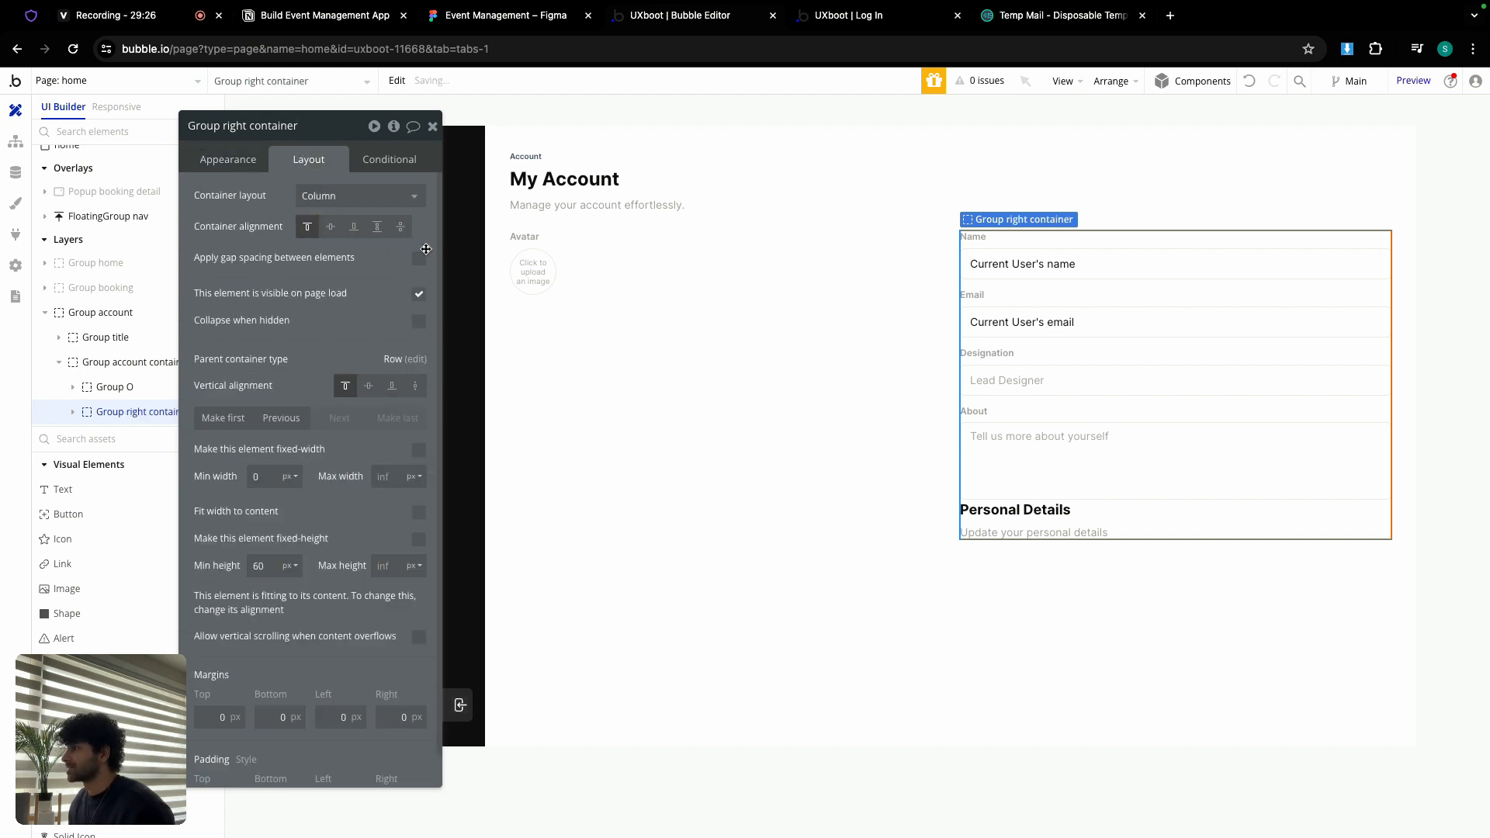
pyautogui.click(419, 259)
pyautogui.click(418, 280)
pyautogui.write('24')
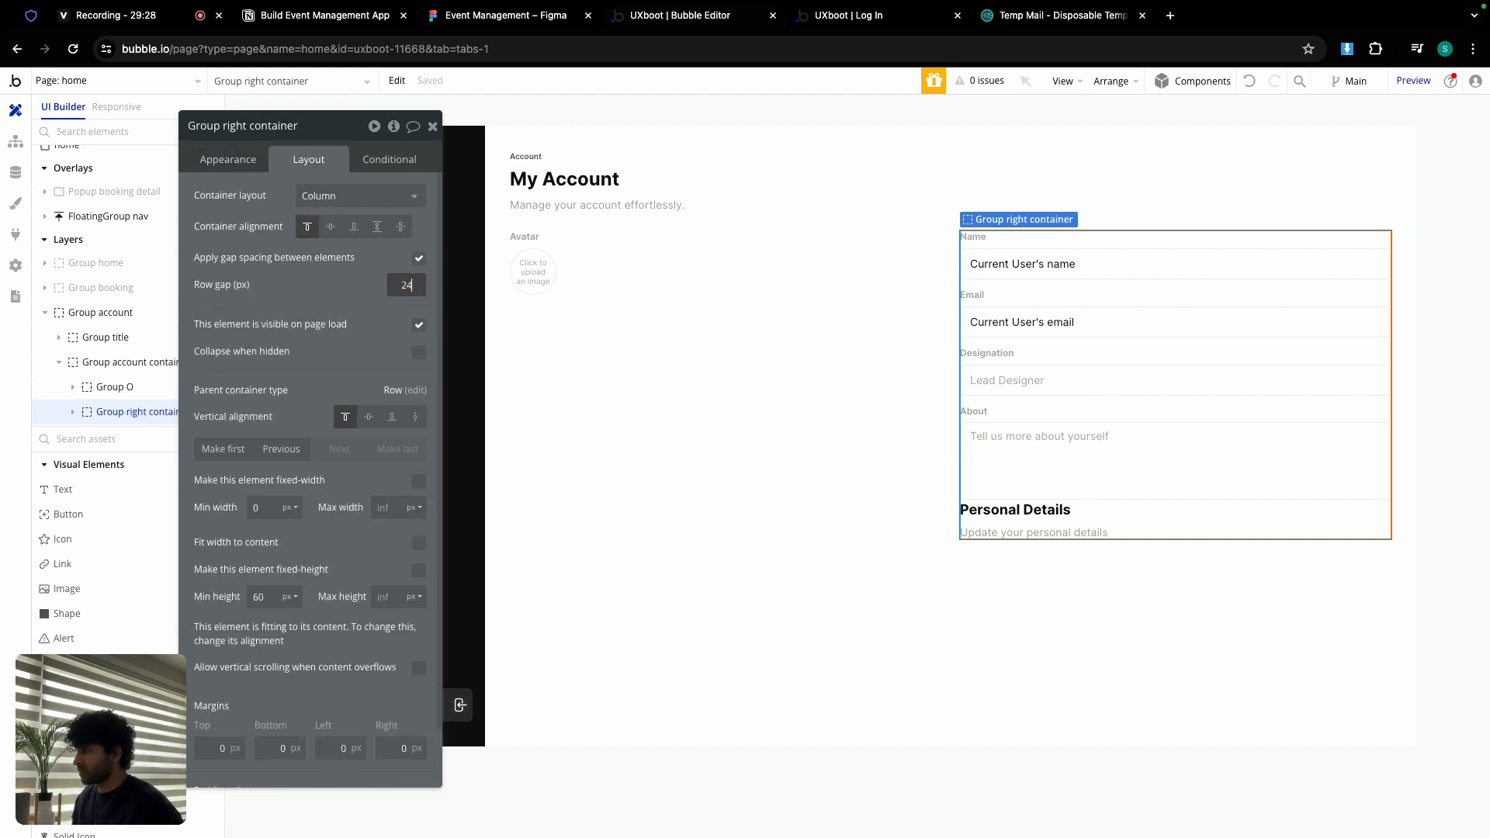
# Step: Move the Personal Details title group above the detail fields
pyautogui.click(1127, 543)
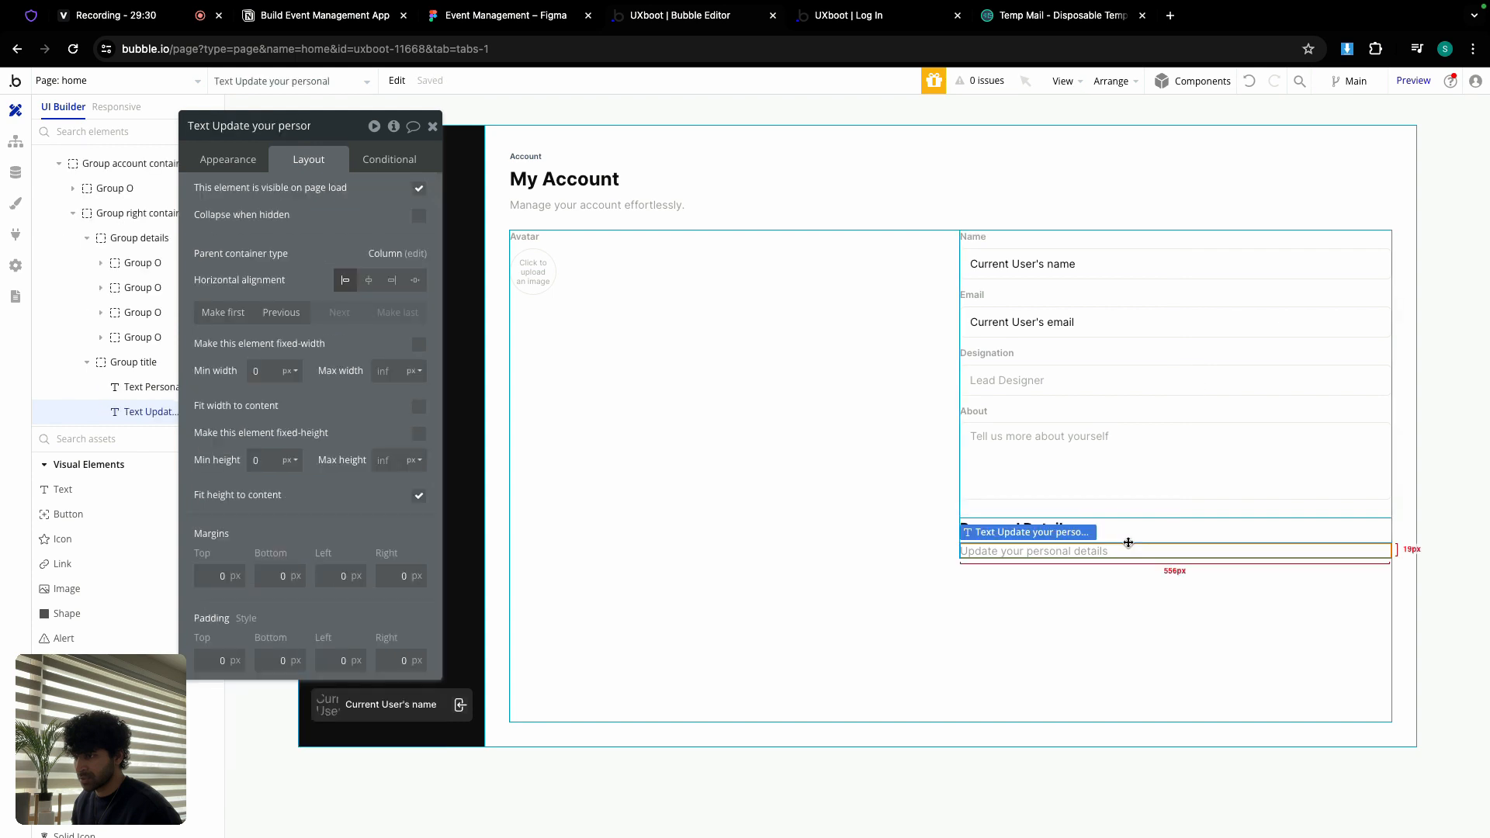
pyautogui.click(1128, 539)
pyautogui.click(1126, 539)
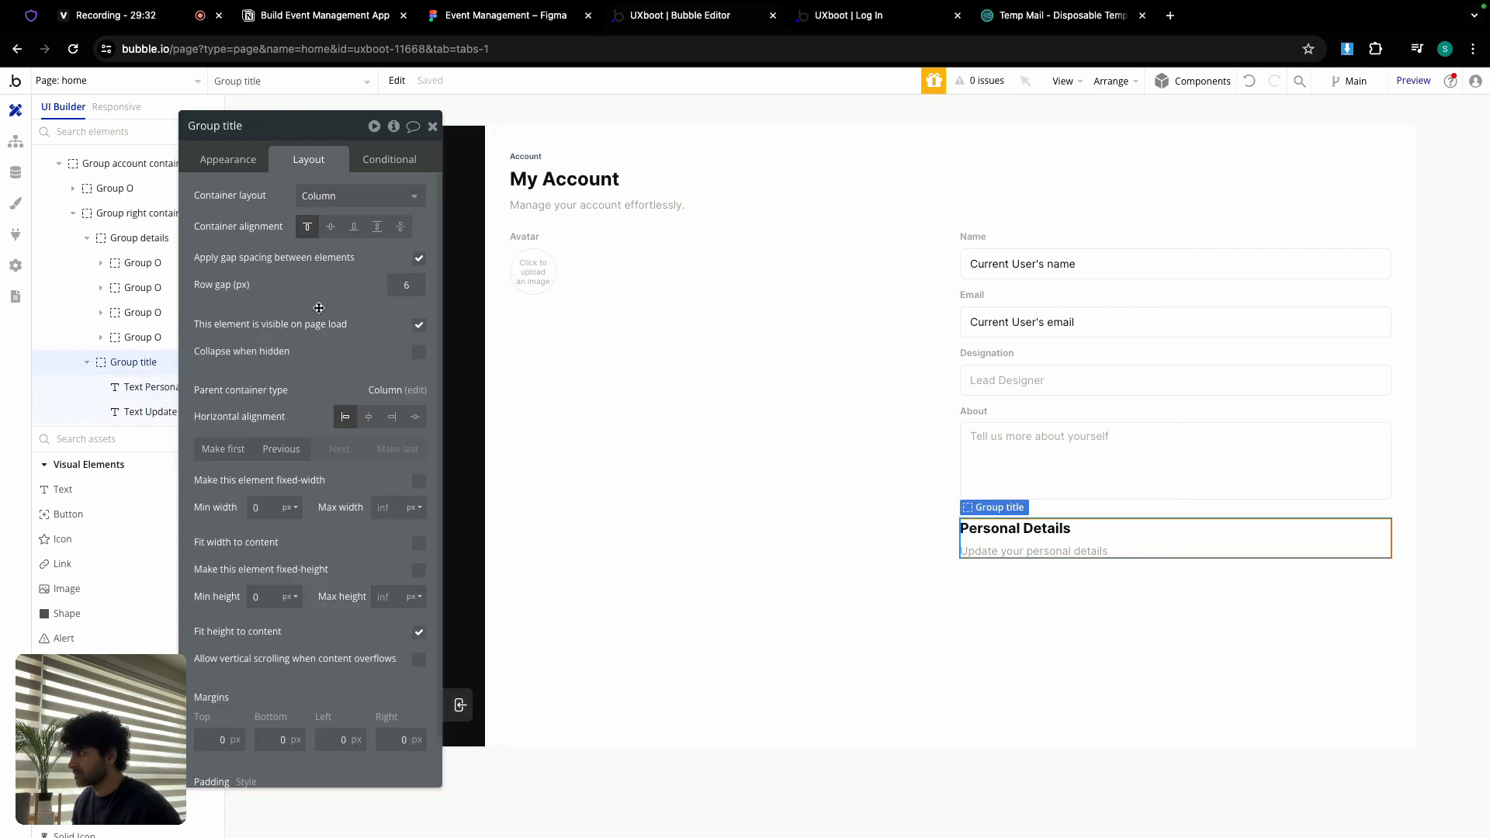
pyautogui.click(223, 449)
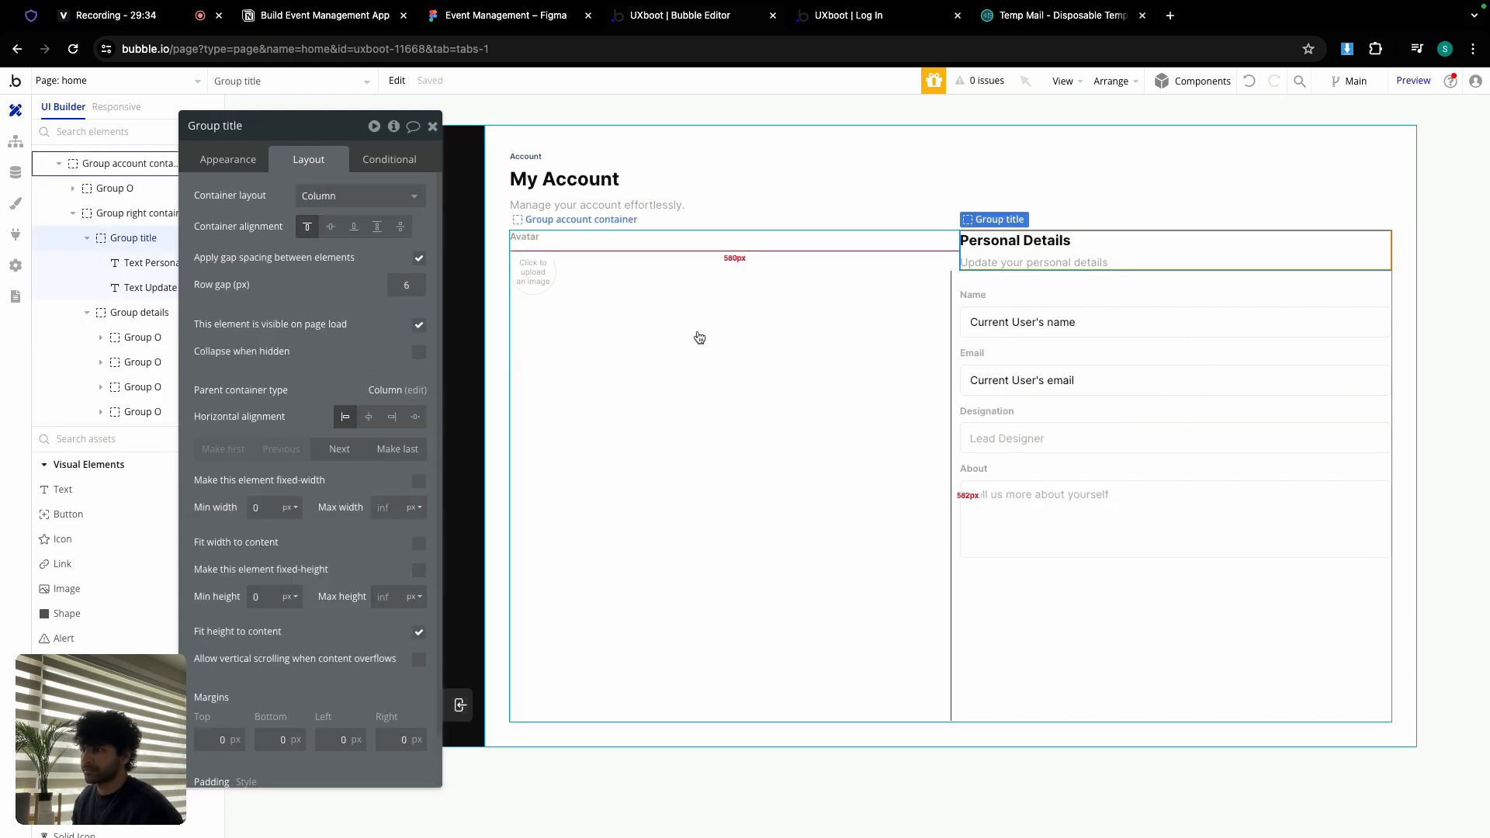
# Step: Set Group right container's Min height to 0 and check the Personal Details title group
pyautogui.click(978, 277)
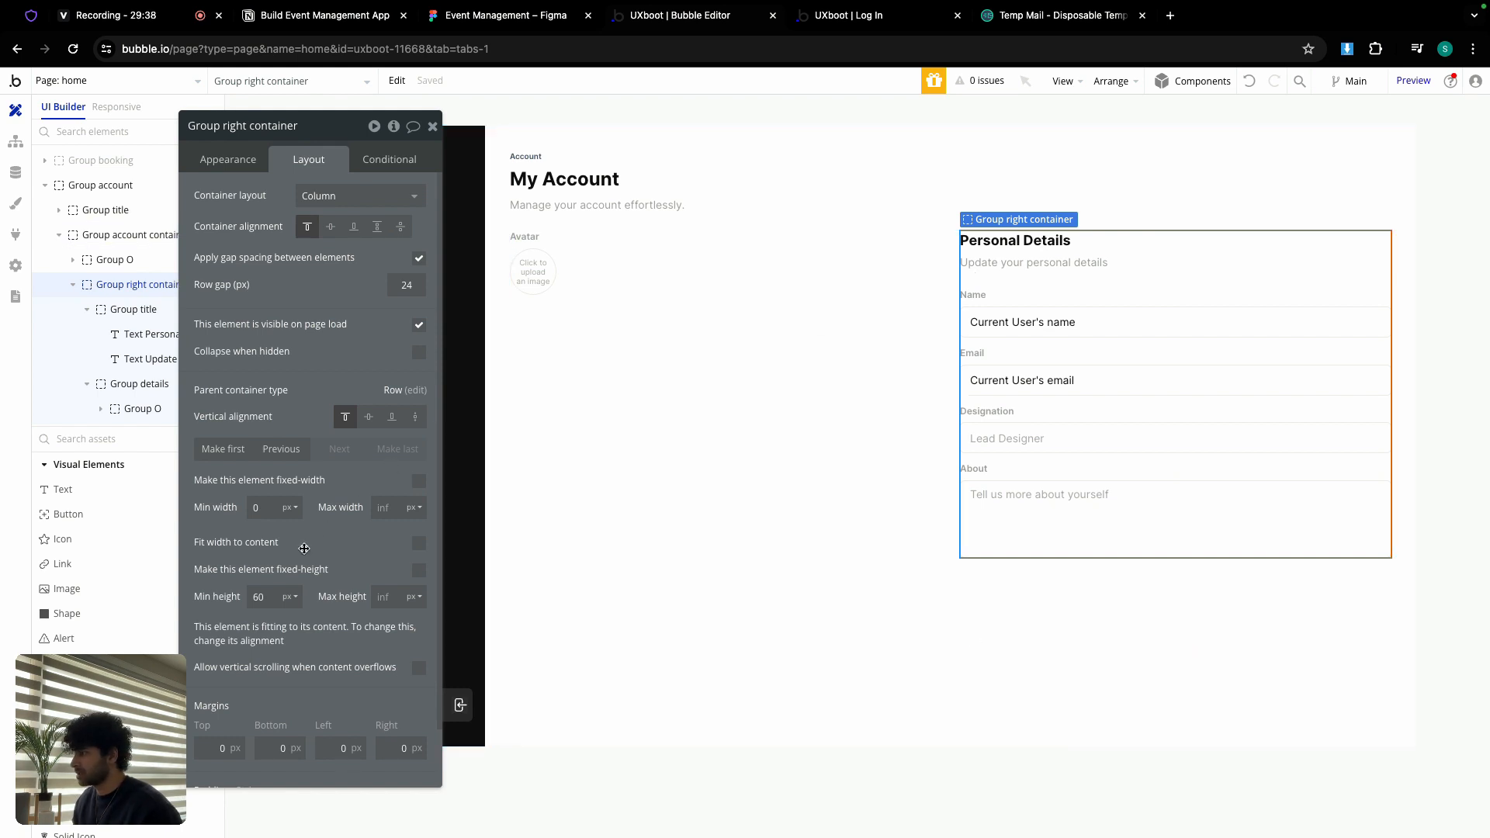
pyautogui.write('0')
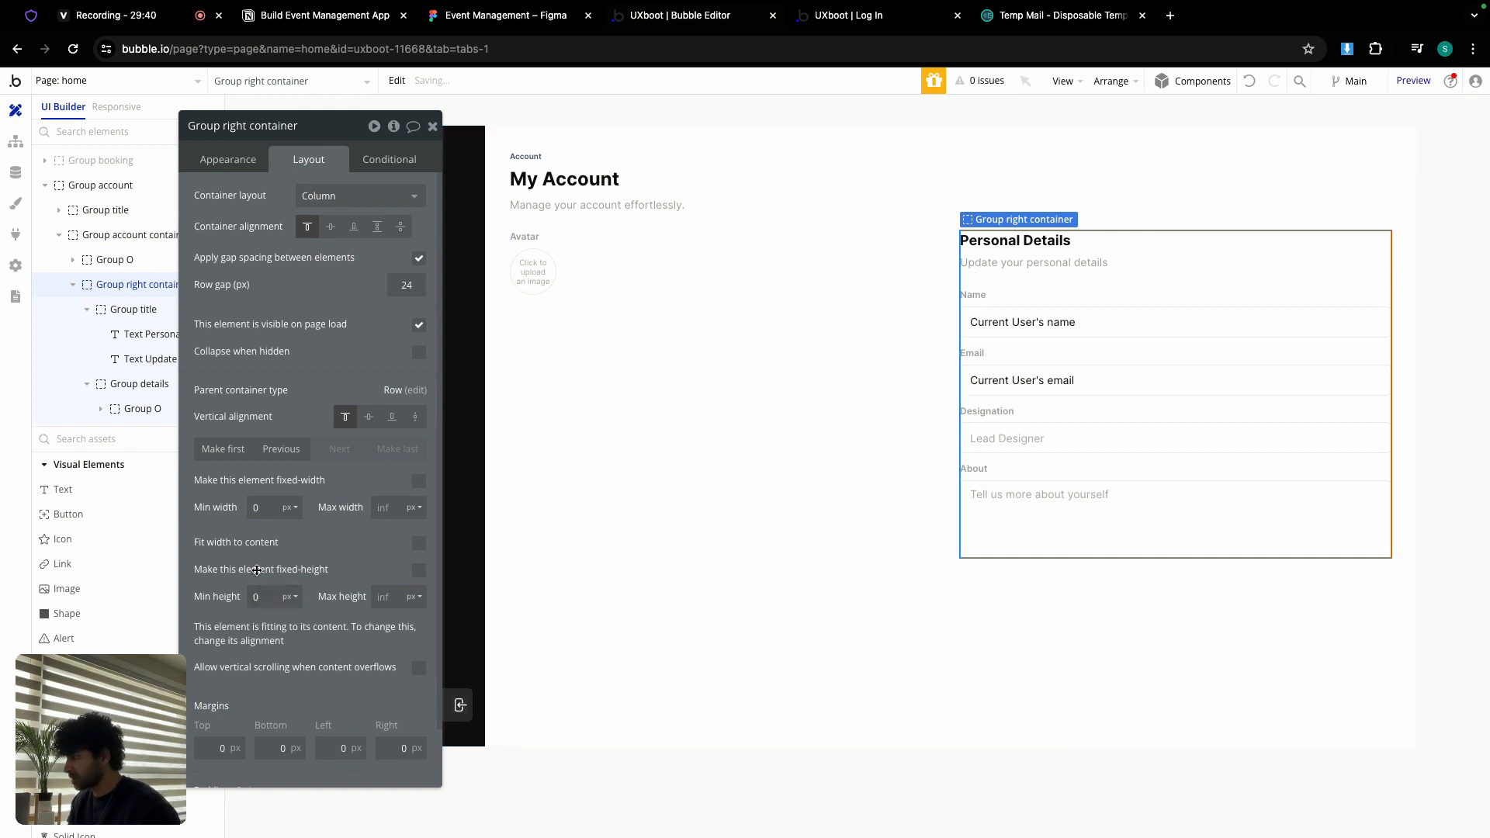
pyautogui.click(992, 248)
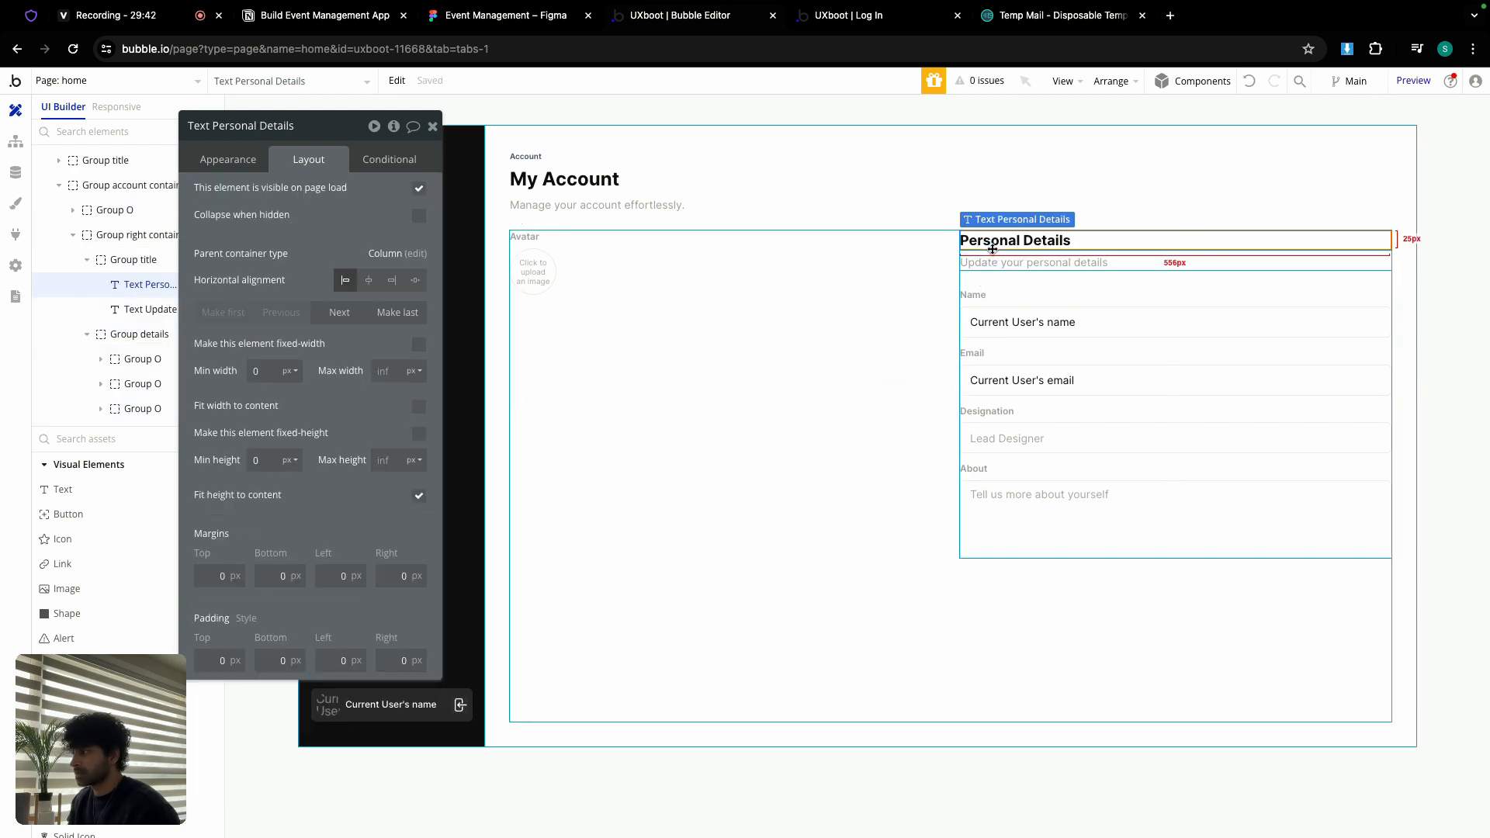
pyautogui.click(992, 252)
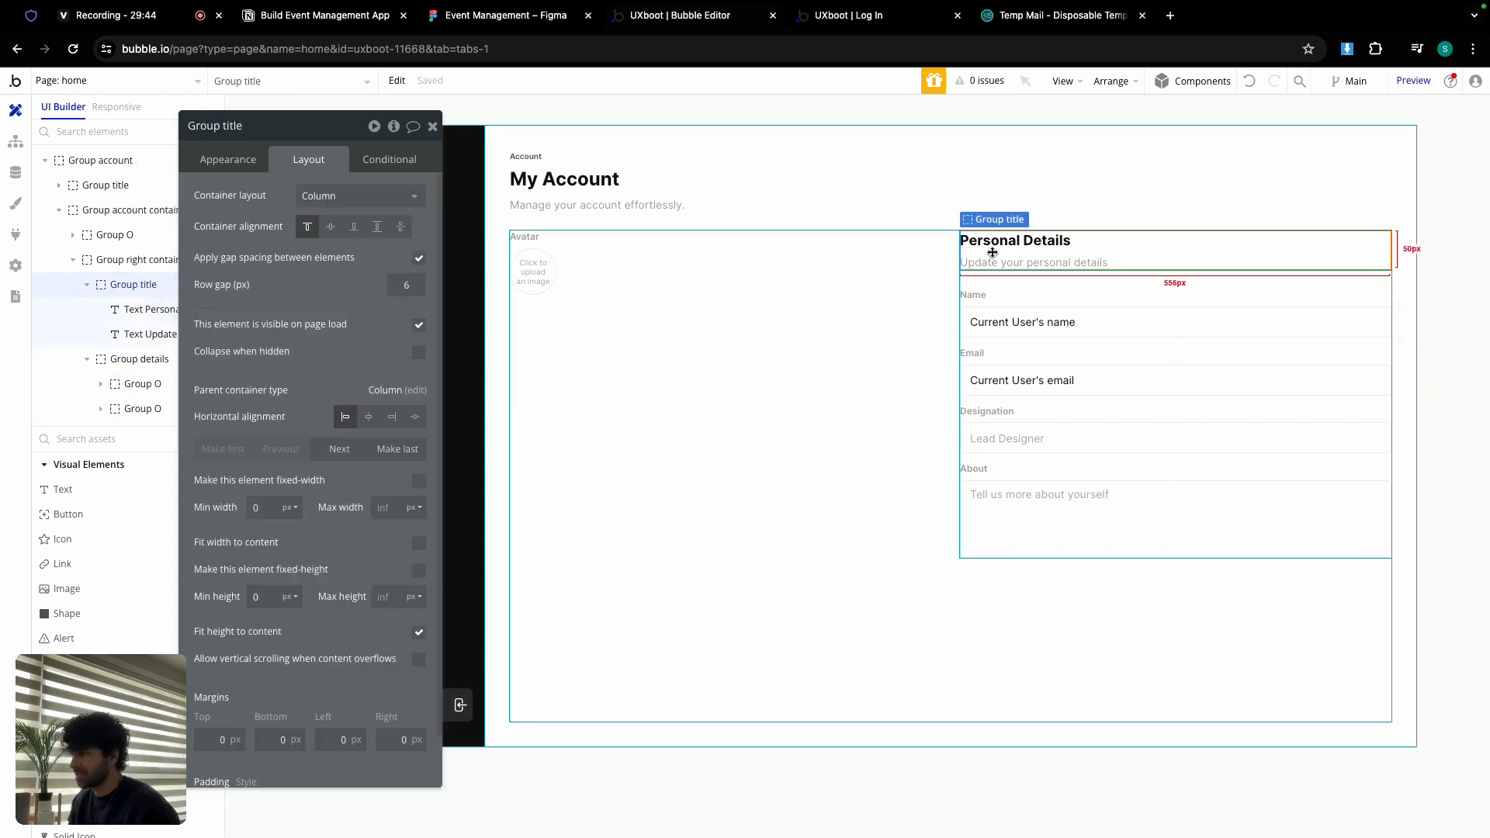
# Step: Inspect the Group details and Designation input layout settings, then select the Avatar group
pyautogui.click(1007, 273)
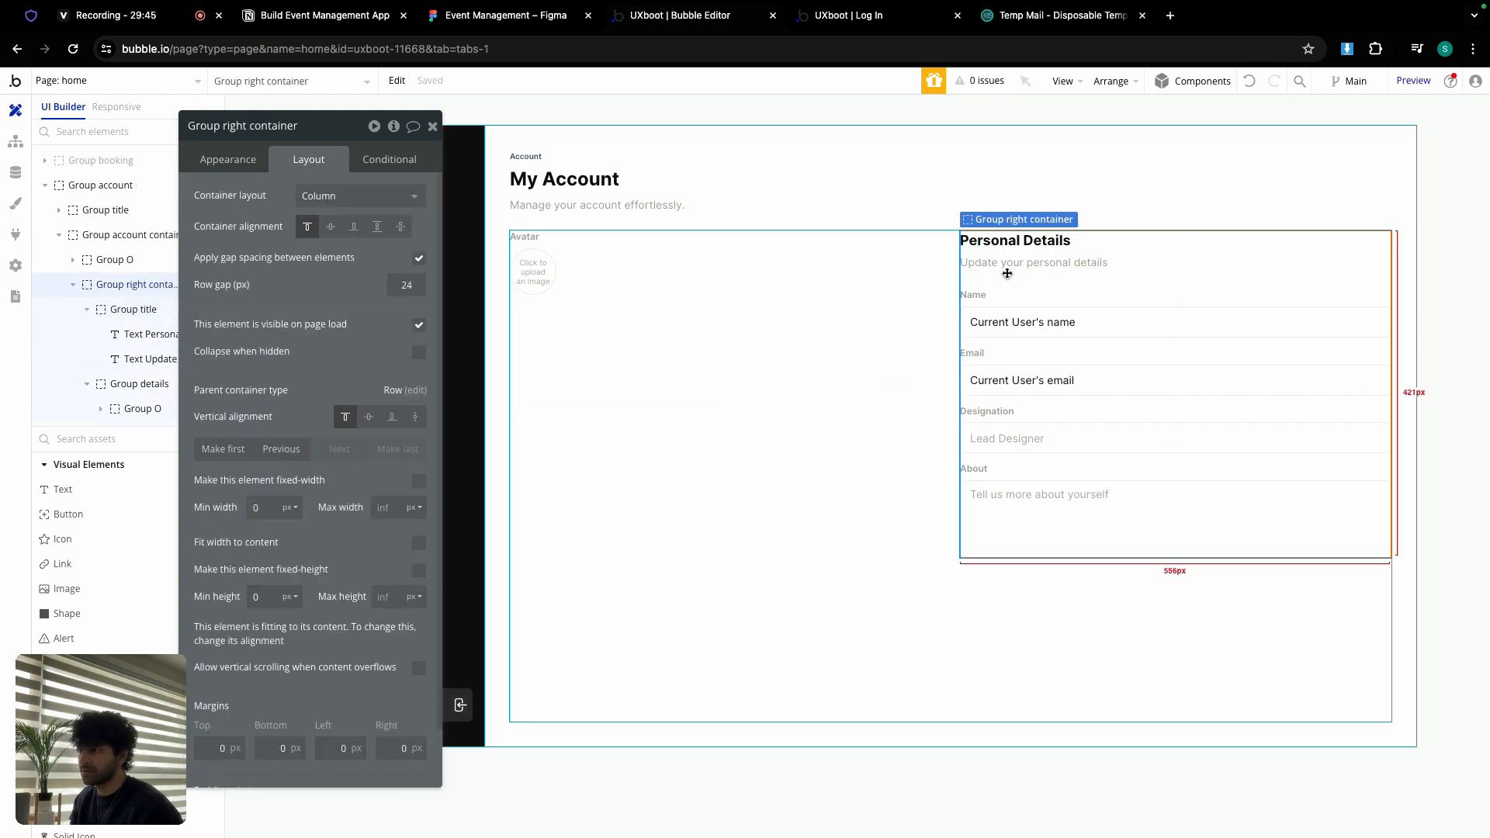
pyautogui.click(1035, 345)
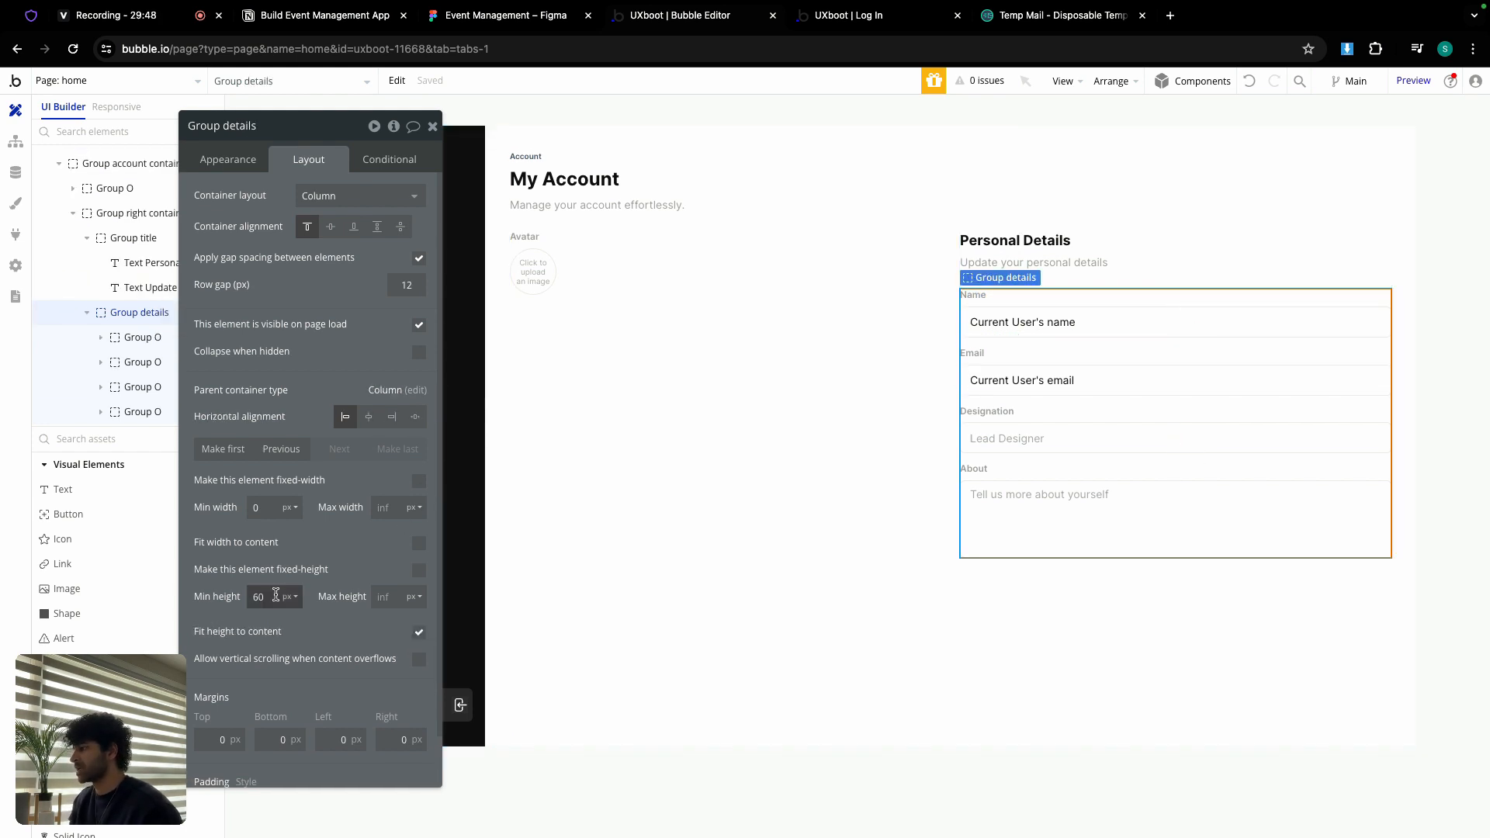
pyautogui.click(1049, 273)
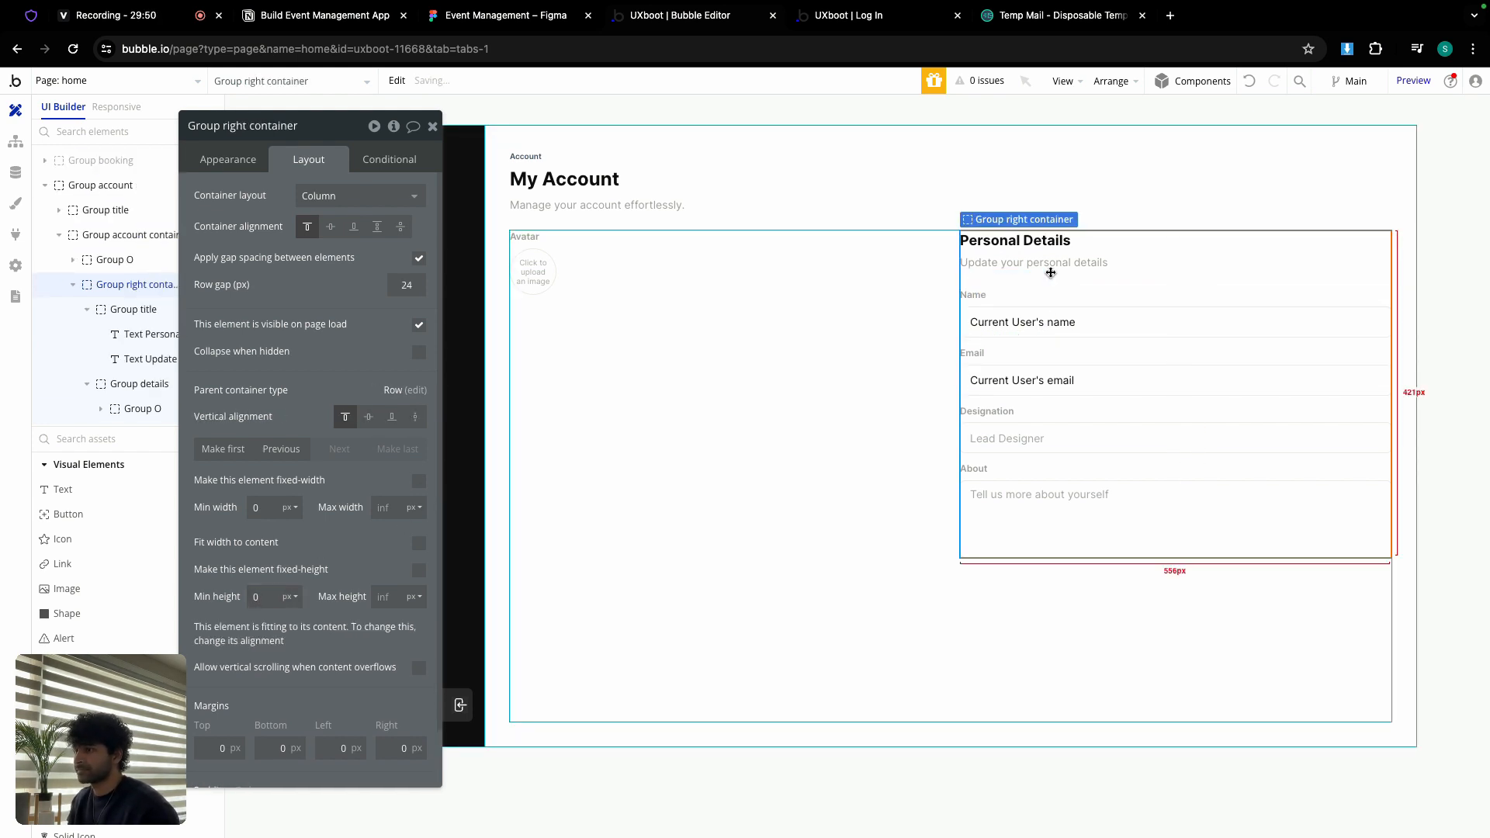
pyautogui.click(1053, 441)
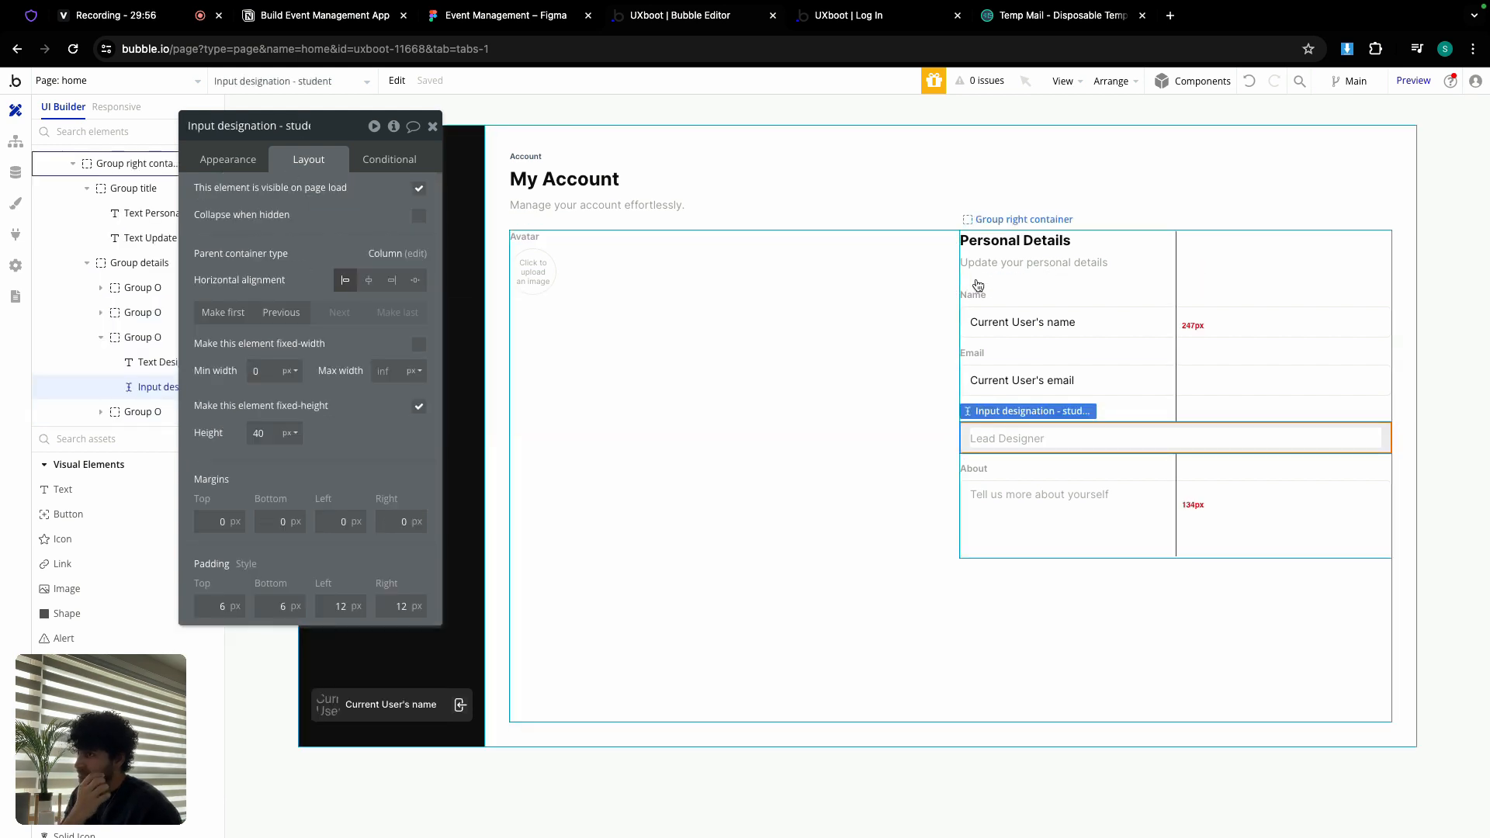
pyautogui.click(602, 248)
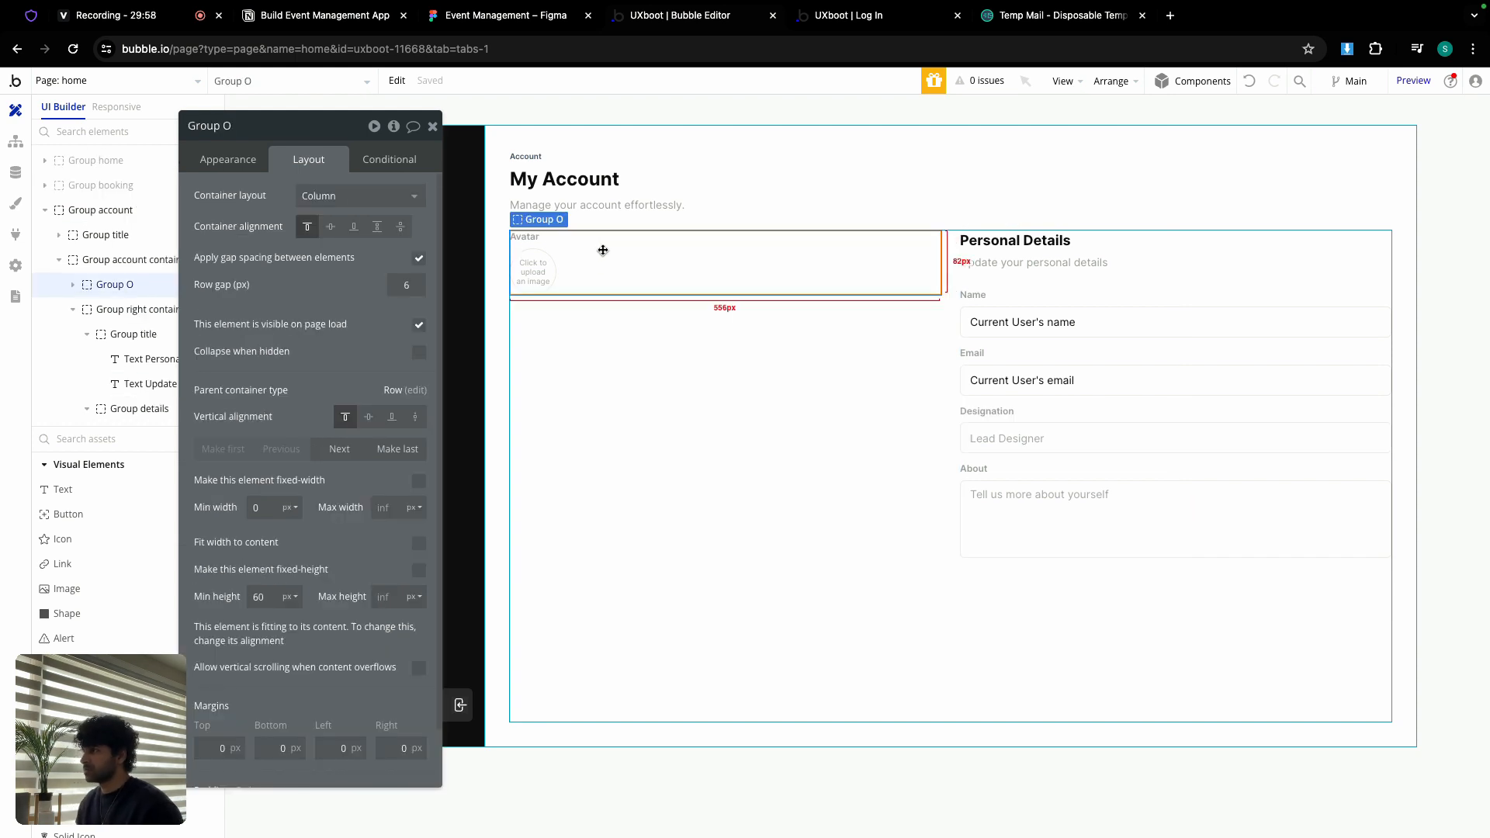
# Step: Rename the avatar group Group avatar and make it fit its content width
pyautogui.doubleClick(271, 123)
pyautogui.write('ava')
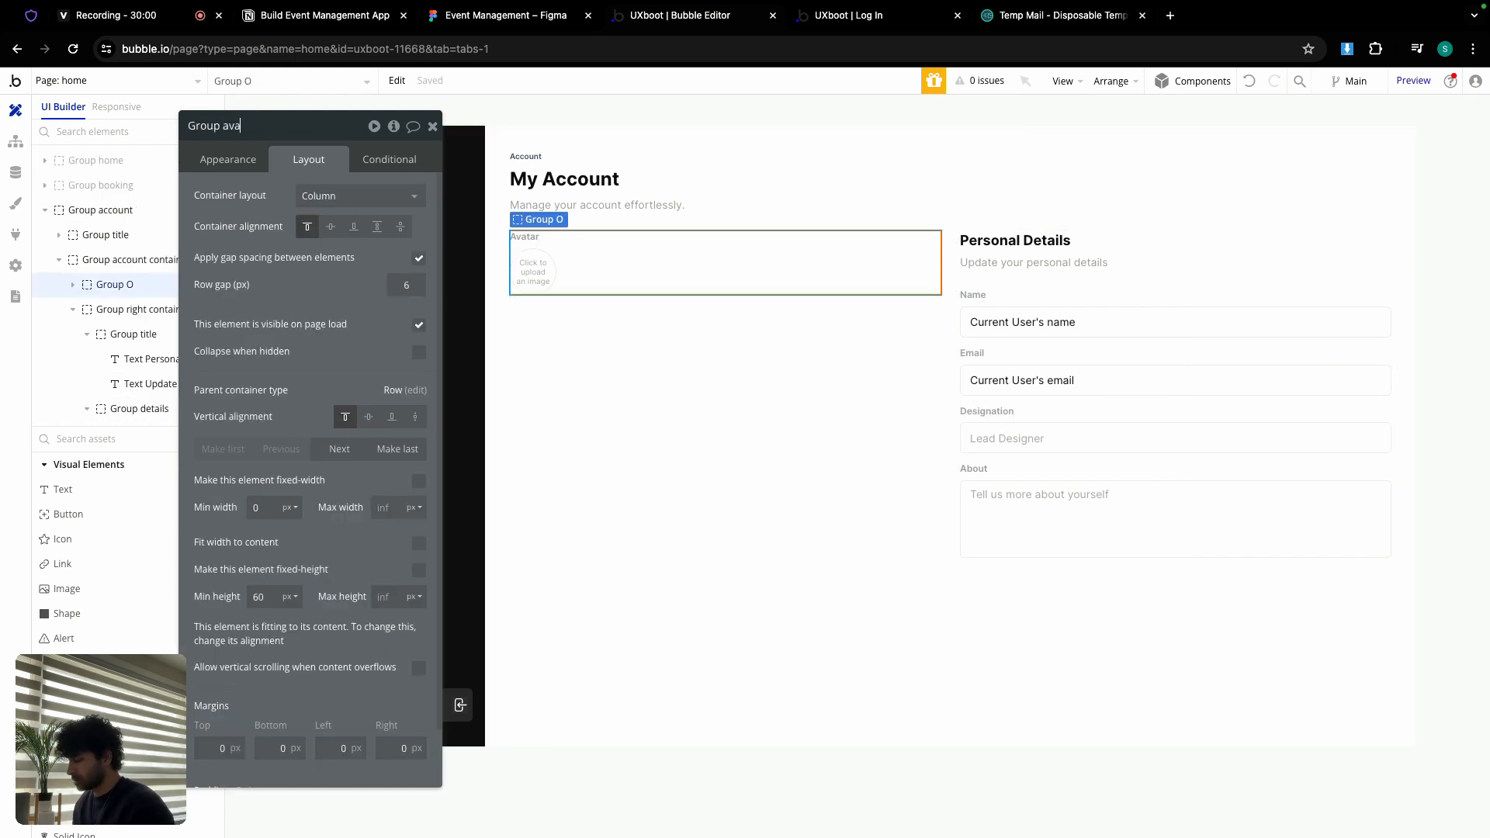
pyautogui.write('tar')
pyautogui.click(263, 596)
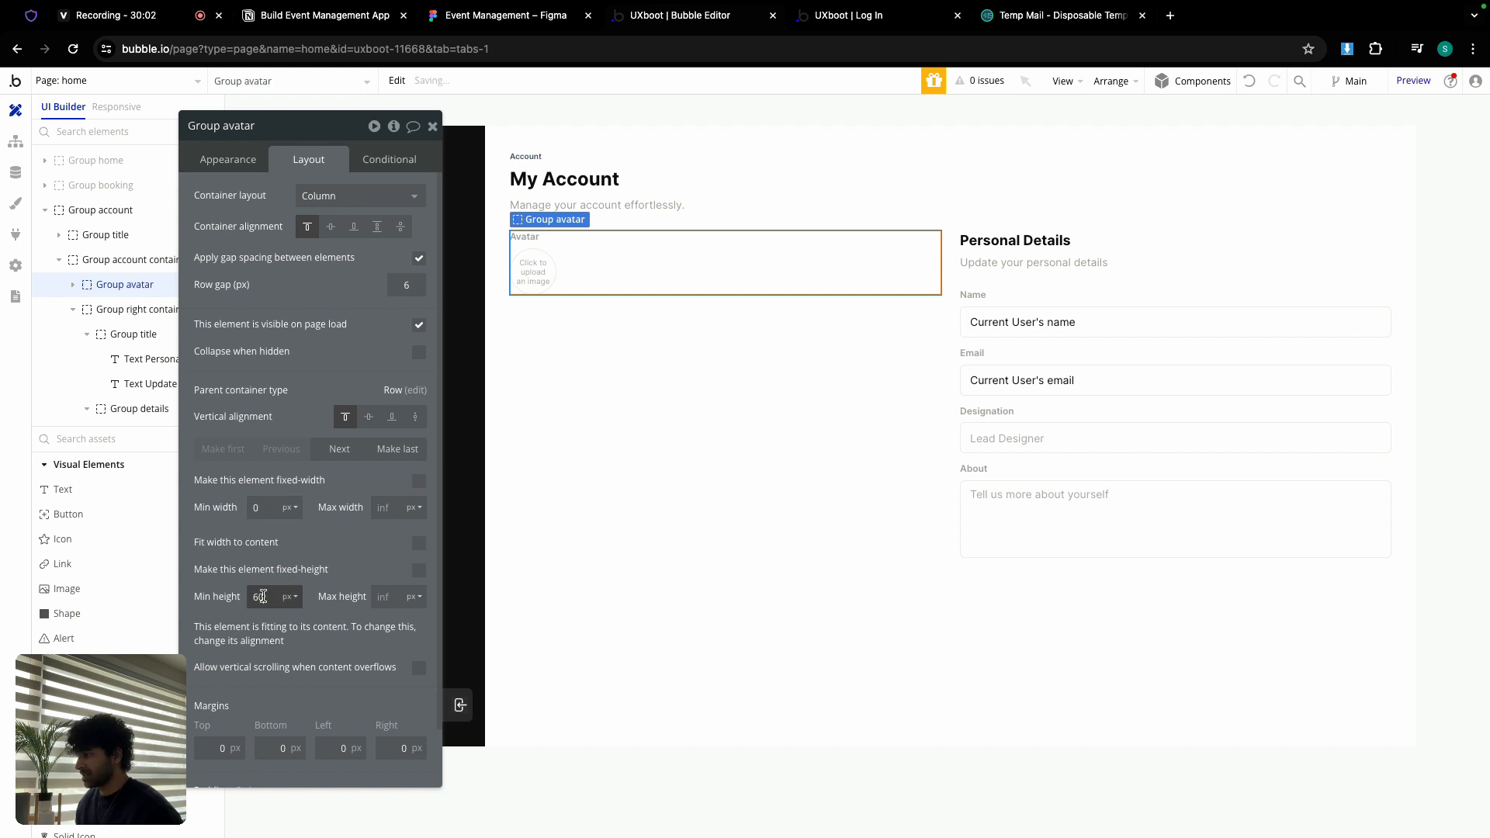
pyautogui.write('0')
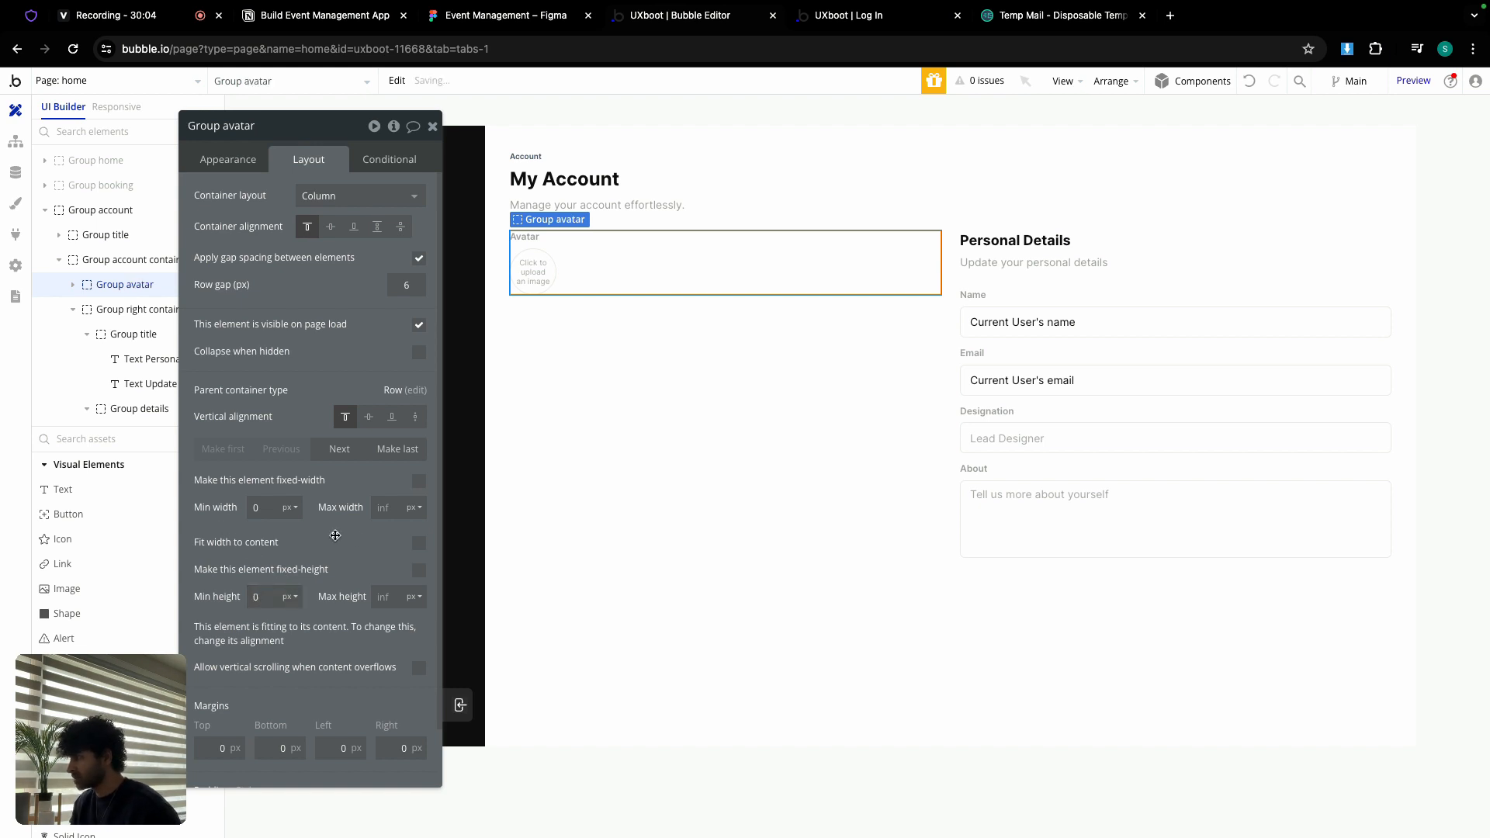
pyautogui.click(419, 543)
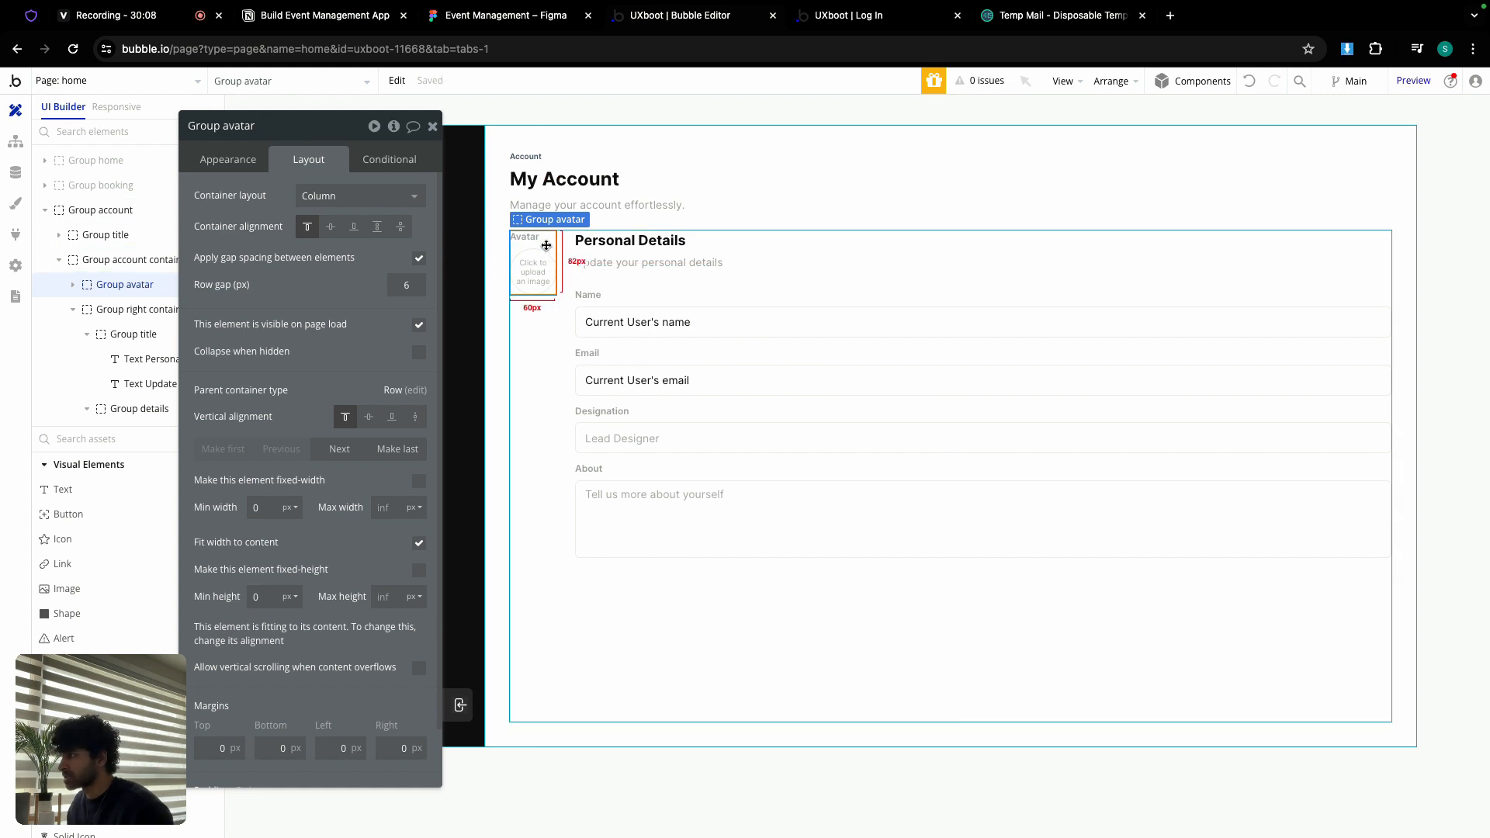
# Step: Wrap Group avatar and the right container together in a row container
pyautogui.keyDown('shift'); pyautogui.click(642, 285); pyautogui.keyUp('shift')
pyautogui.rightClick(643, 285)
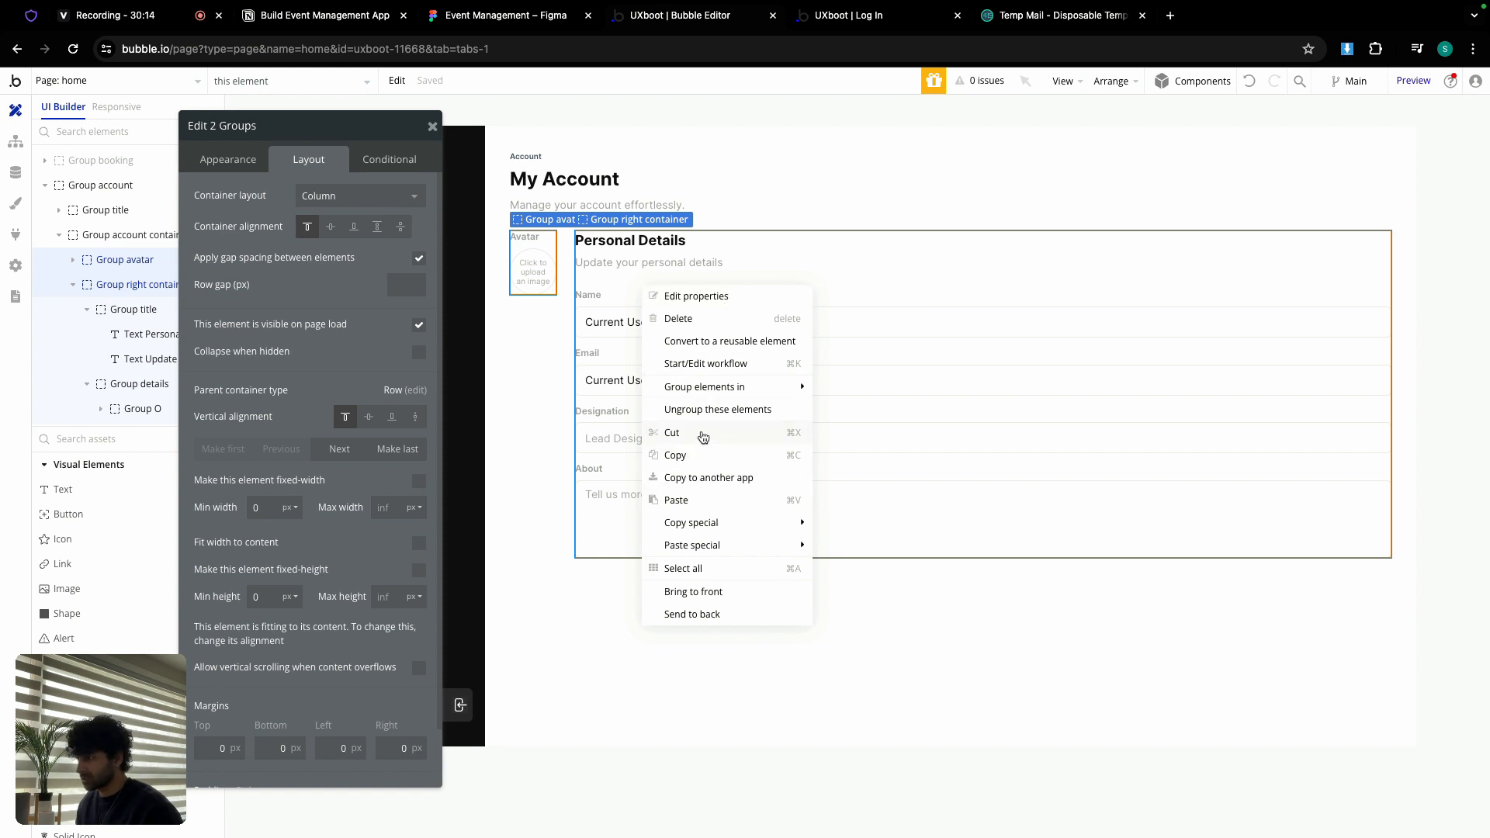
pyautogui.moveTo(709, 388)
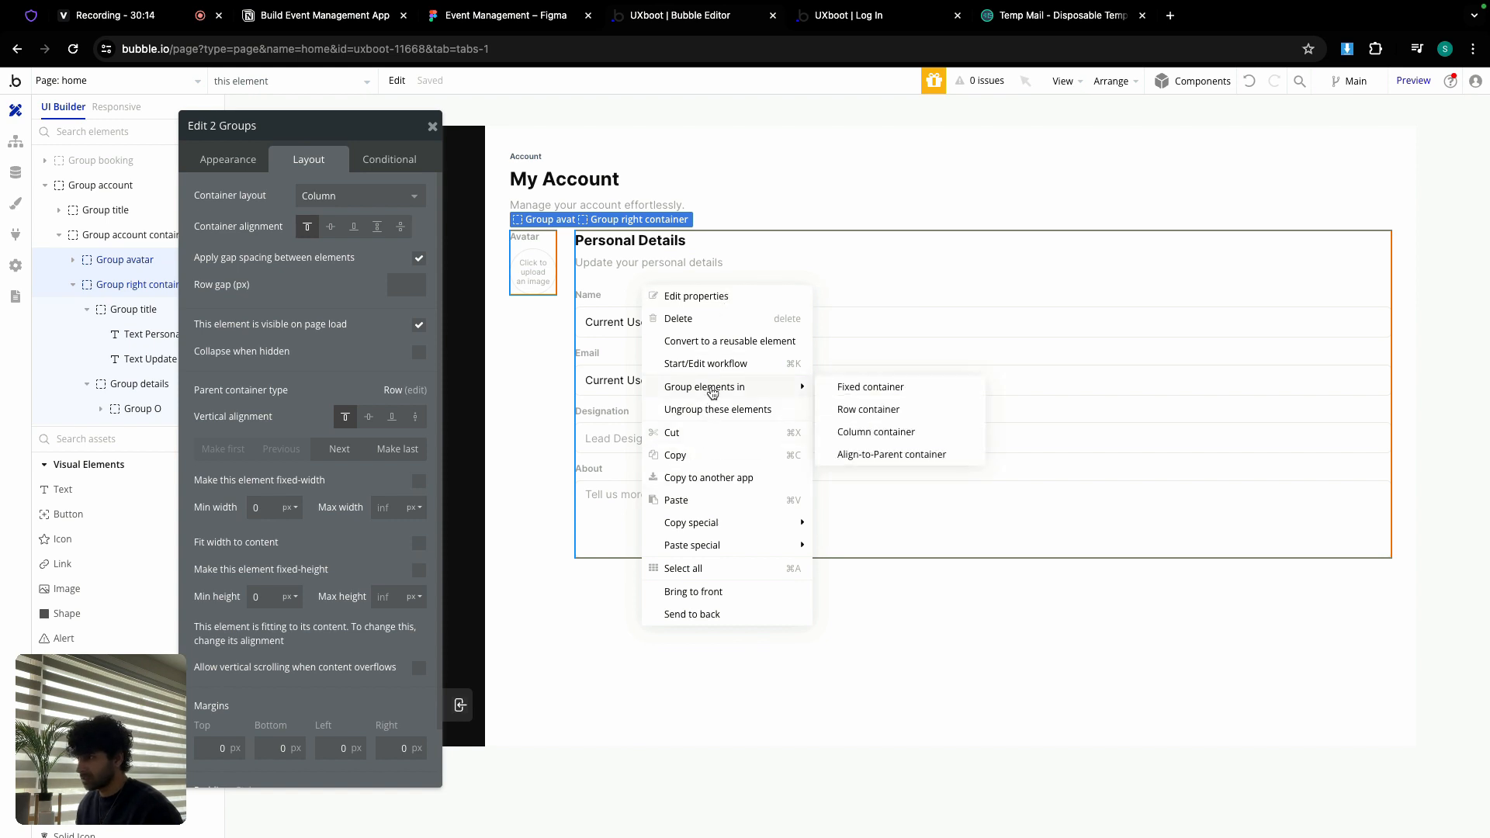
pyautogui.click(859, 409)
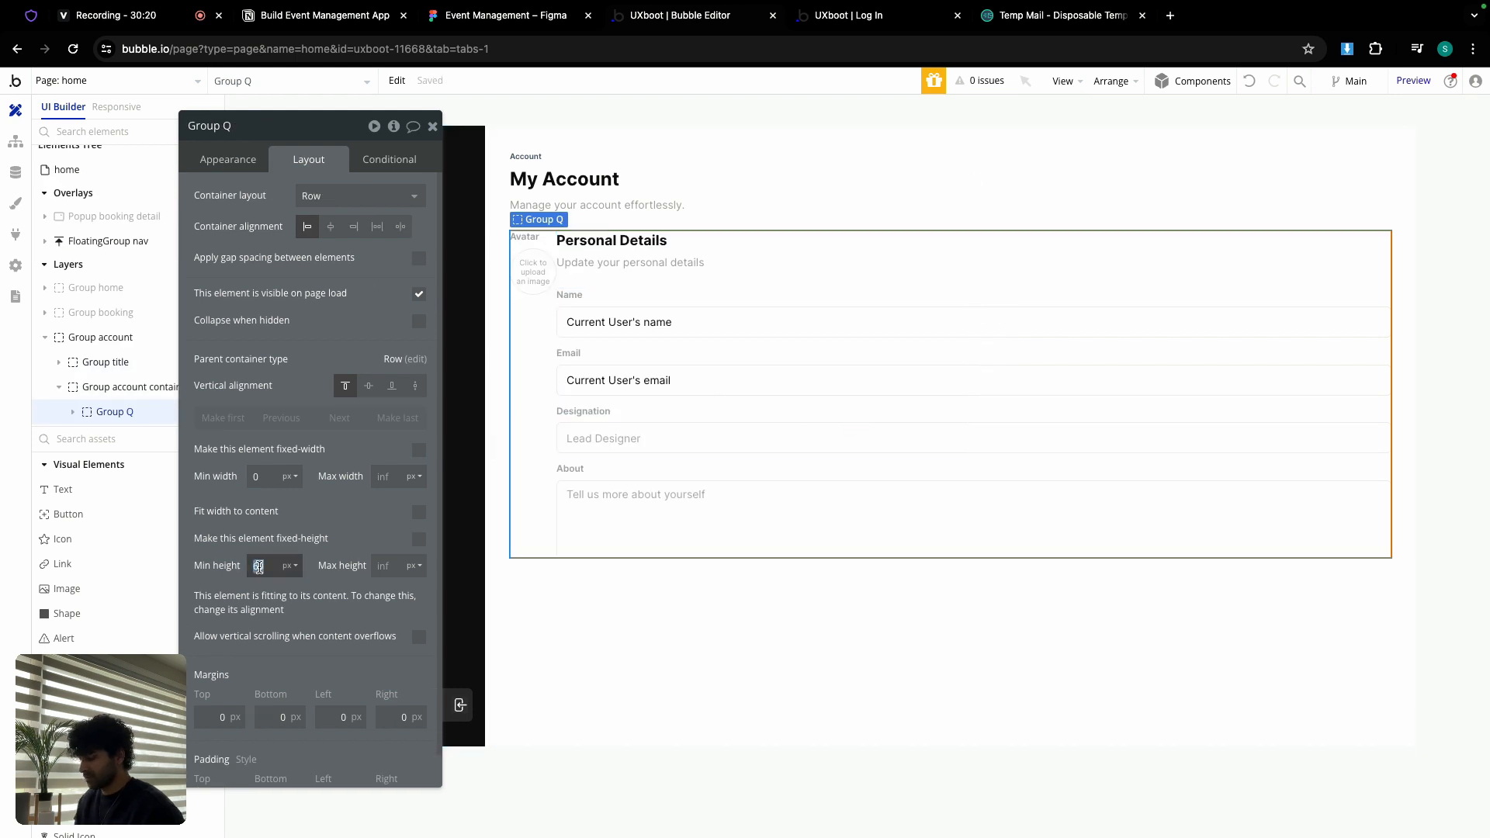
# Step: Name the row Group right, enable gap spacing, and compare against Figma's 24px spacing
pyautogui.write('0')
pyautogui.doubleClick(258, 127)
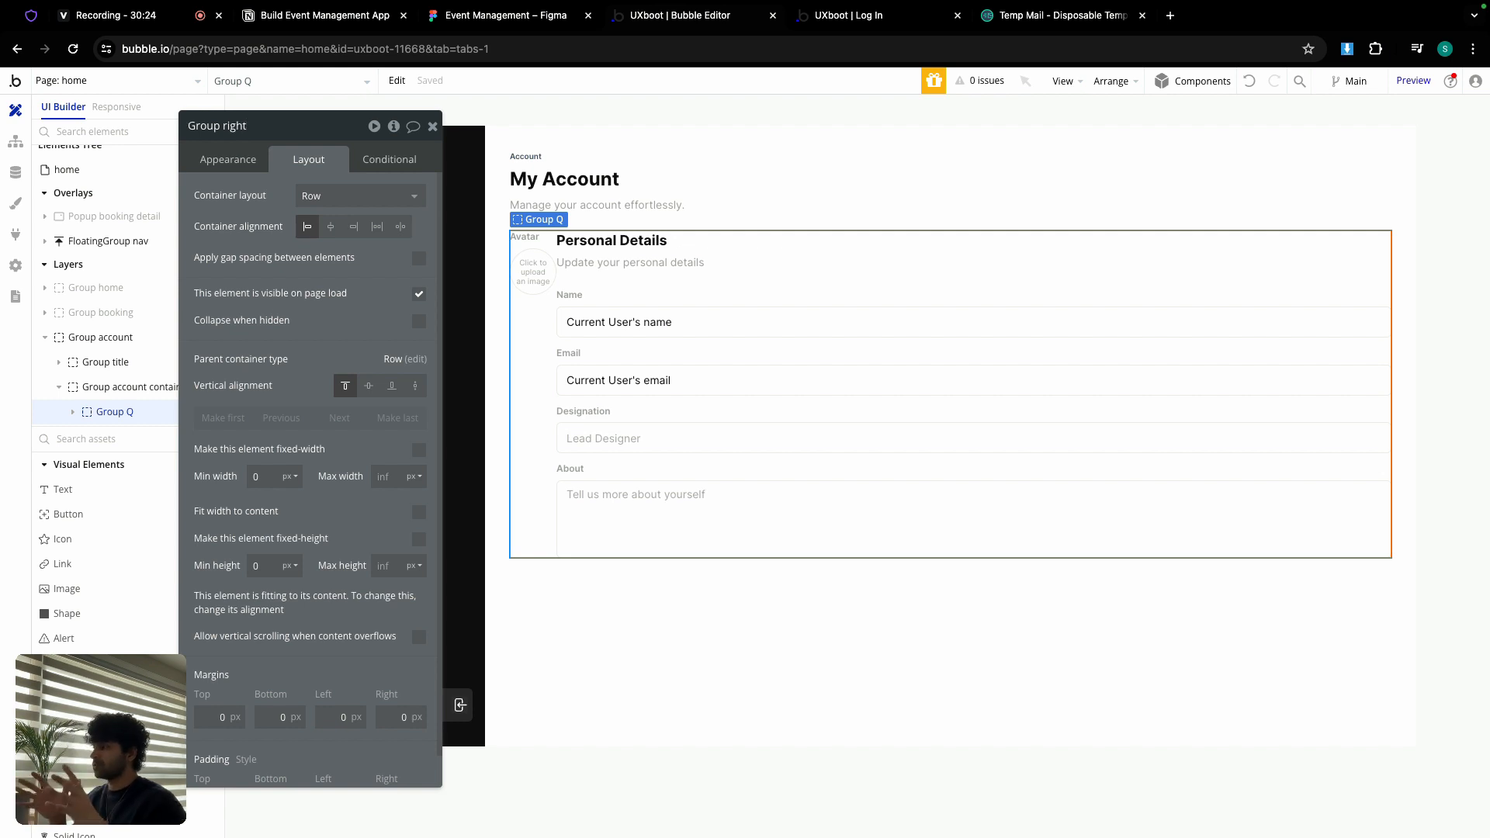
pyautogui.click(419, 258)
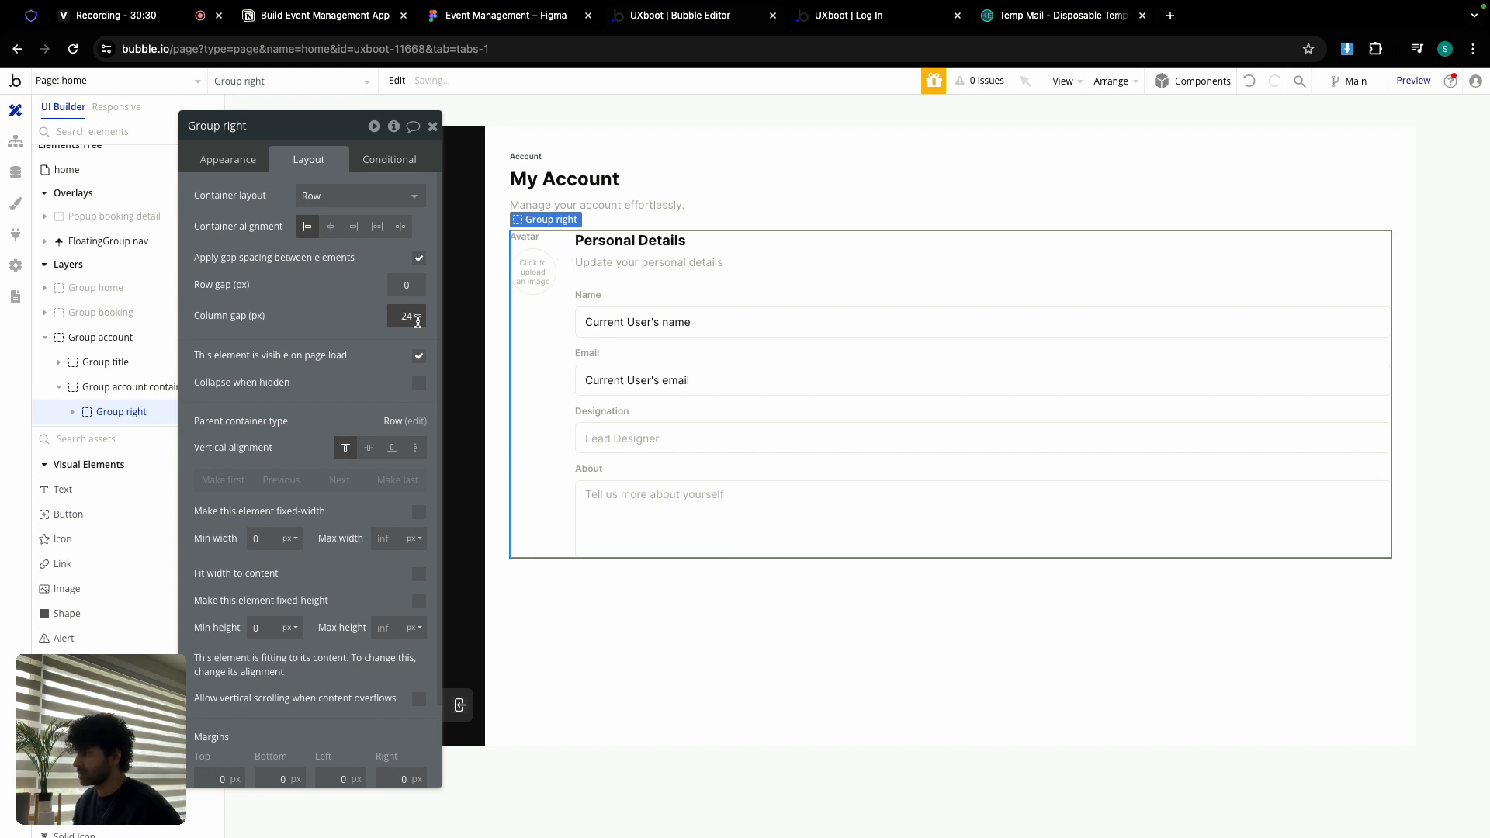
pyautogui.click(545, 22)
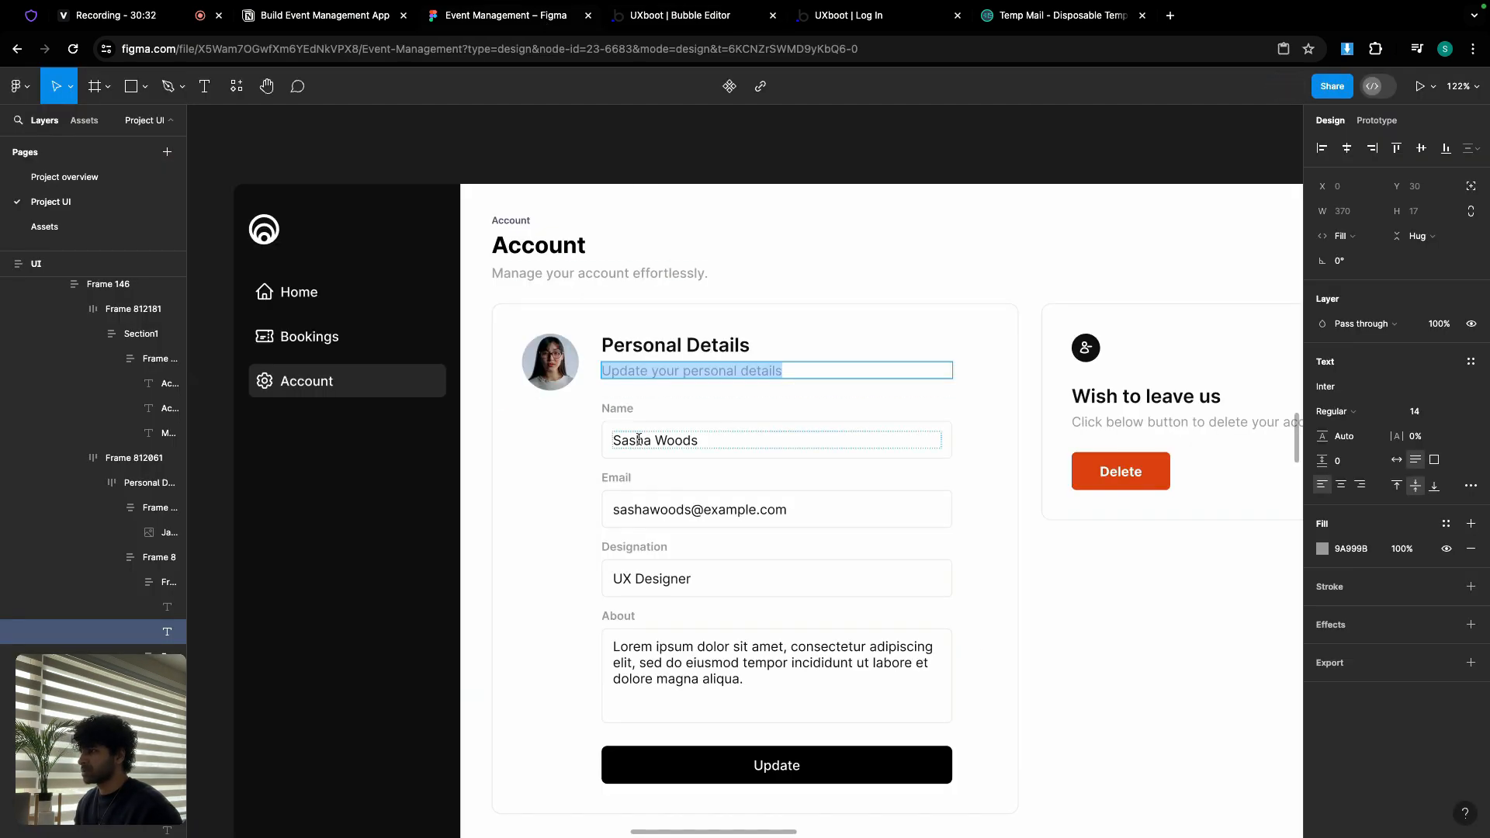
pyautogui.click(595, 415)
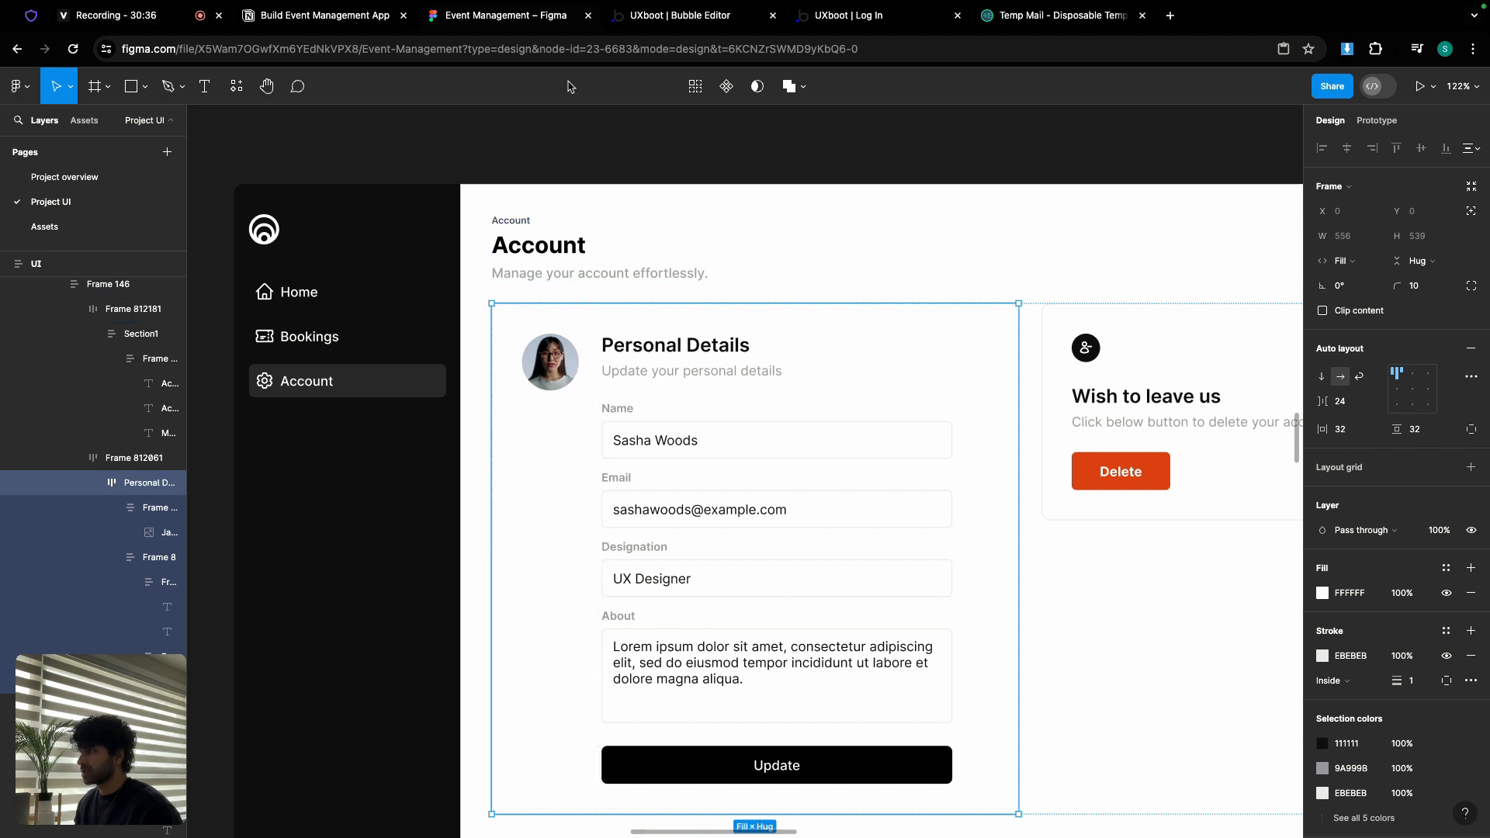
pyautogui.click(708, 21)
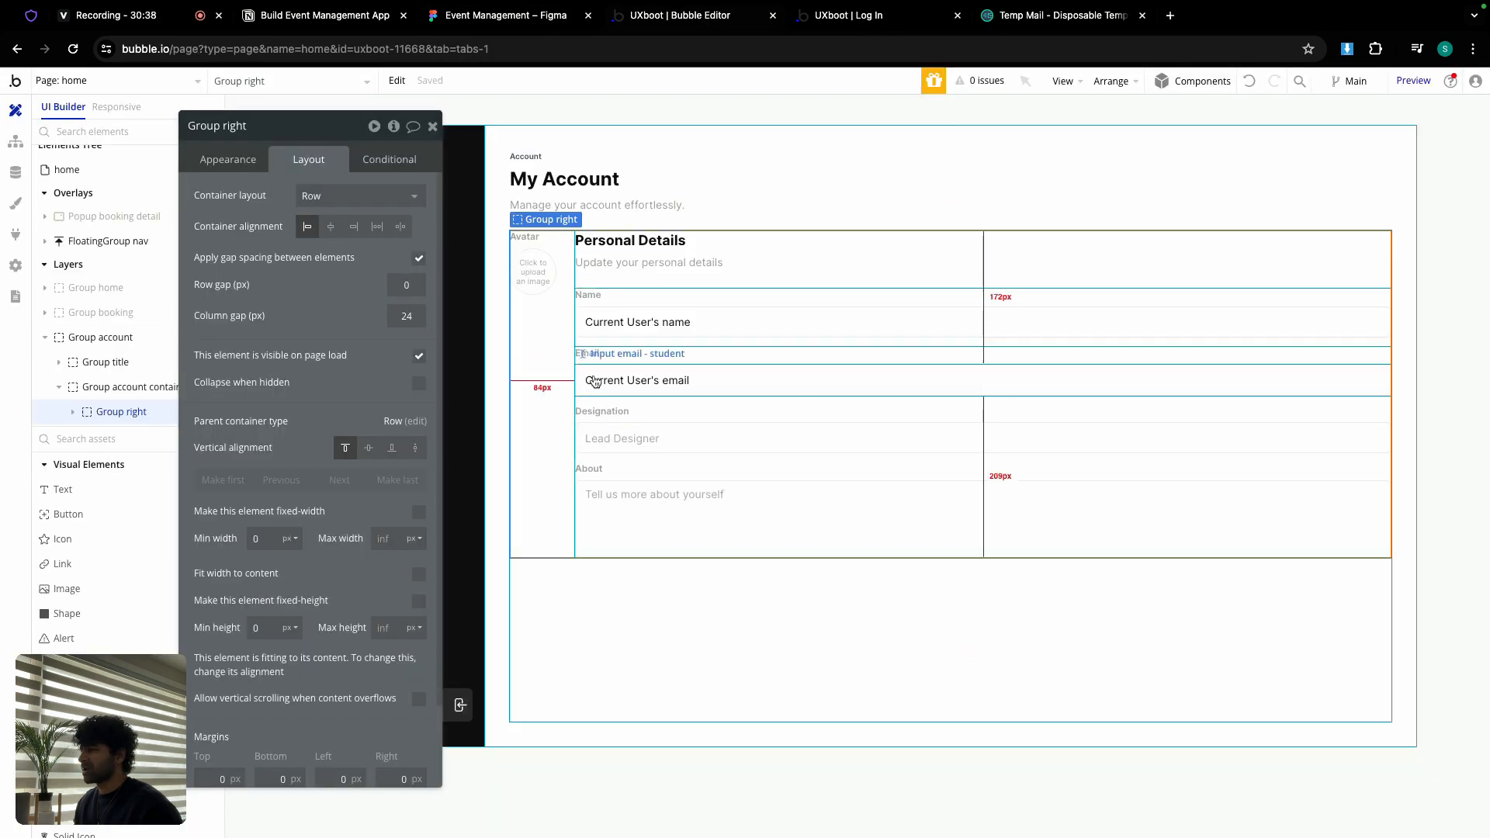
# Step: Give Group right 24px padding on top, bottom, left and right
pyautogui.scroll(-3, 333, 524)
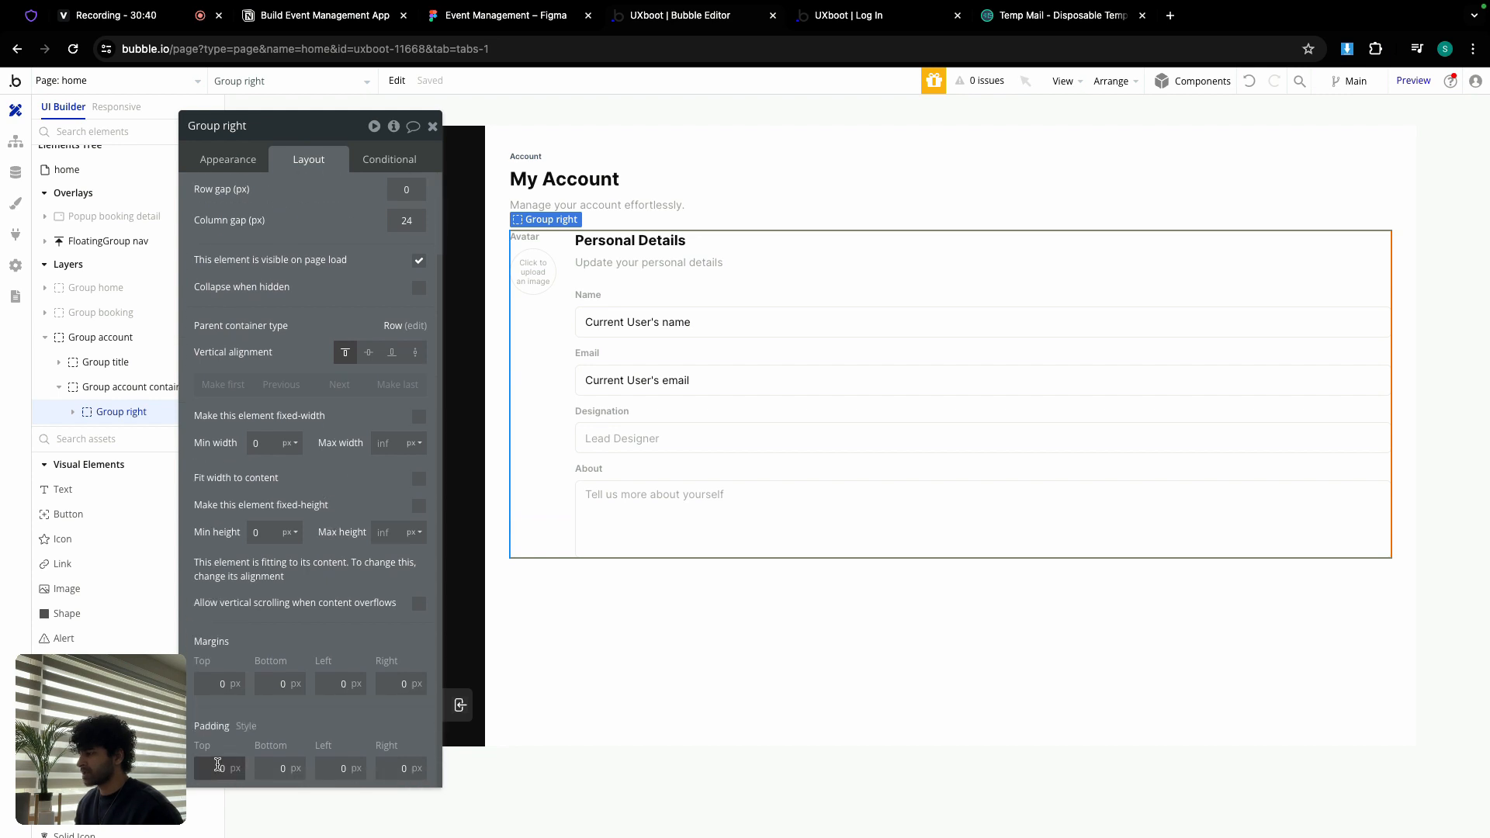
pyautogui.write('24')
pyautogui.click(280, 769)
pyautogui.write('24')
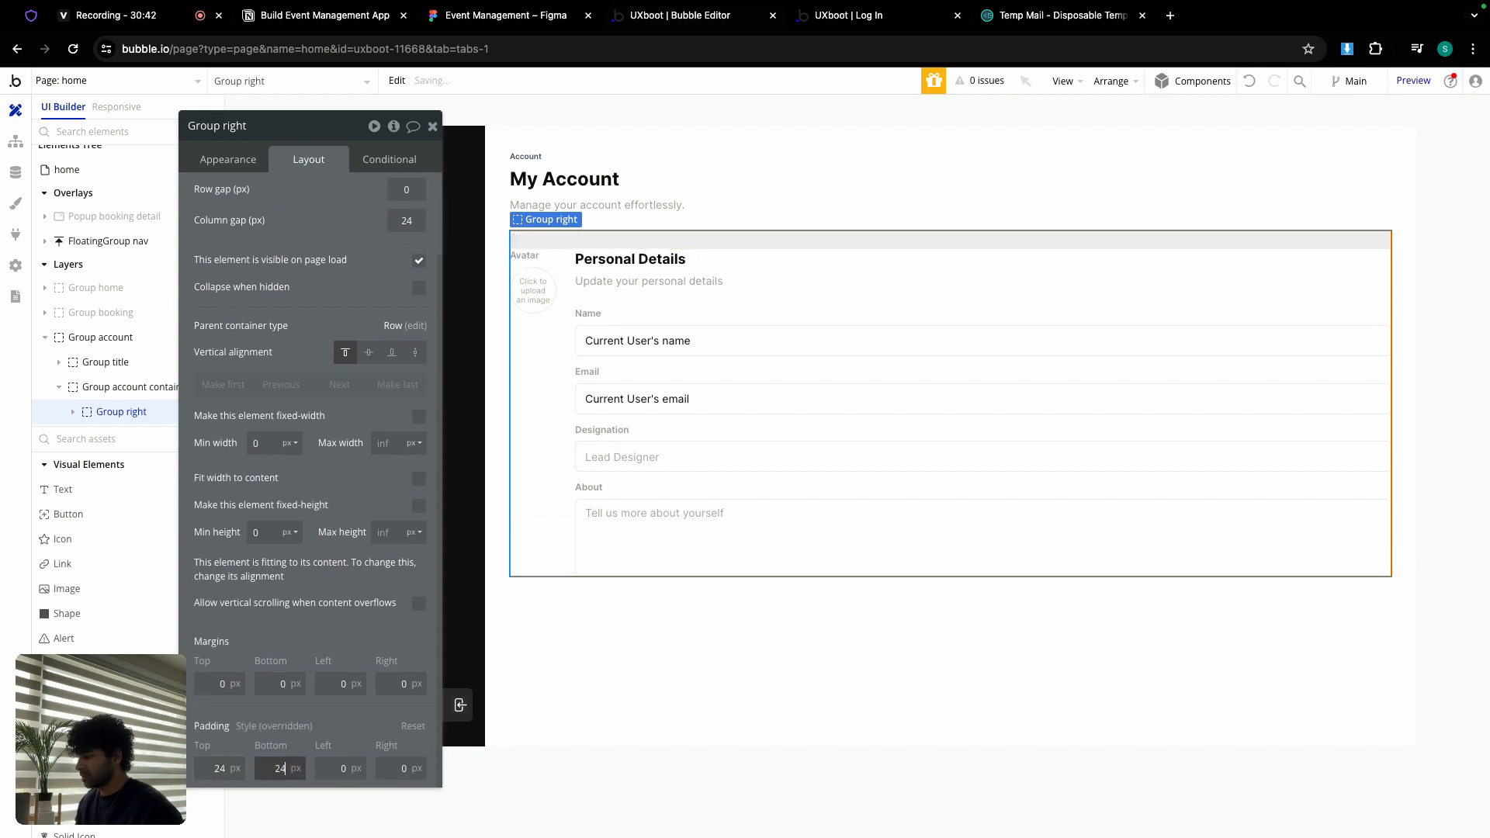
pyautogui.click(340, 768)
pyautogui.write('24')
pyautogui.click(381, 767)
pyautogui.write('24')
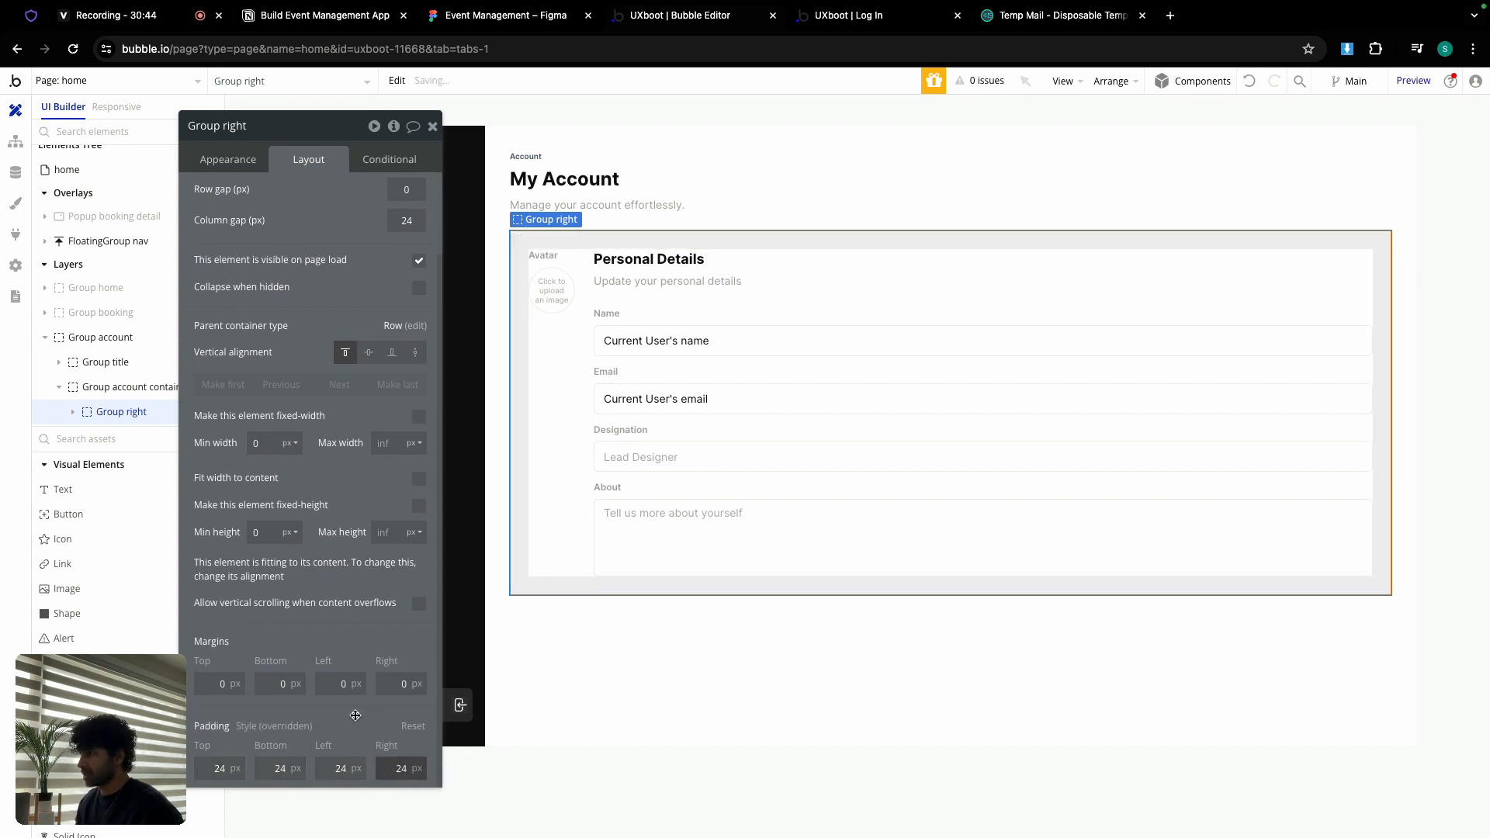
# Step: Set Group right's roundness to 10 with a solid light grey #EBEBEB border
pyautogui.click(218, 160)
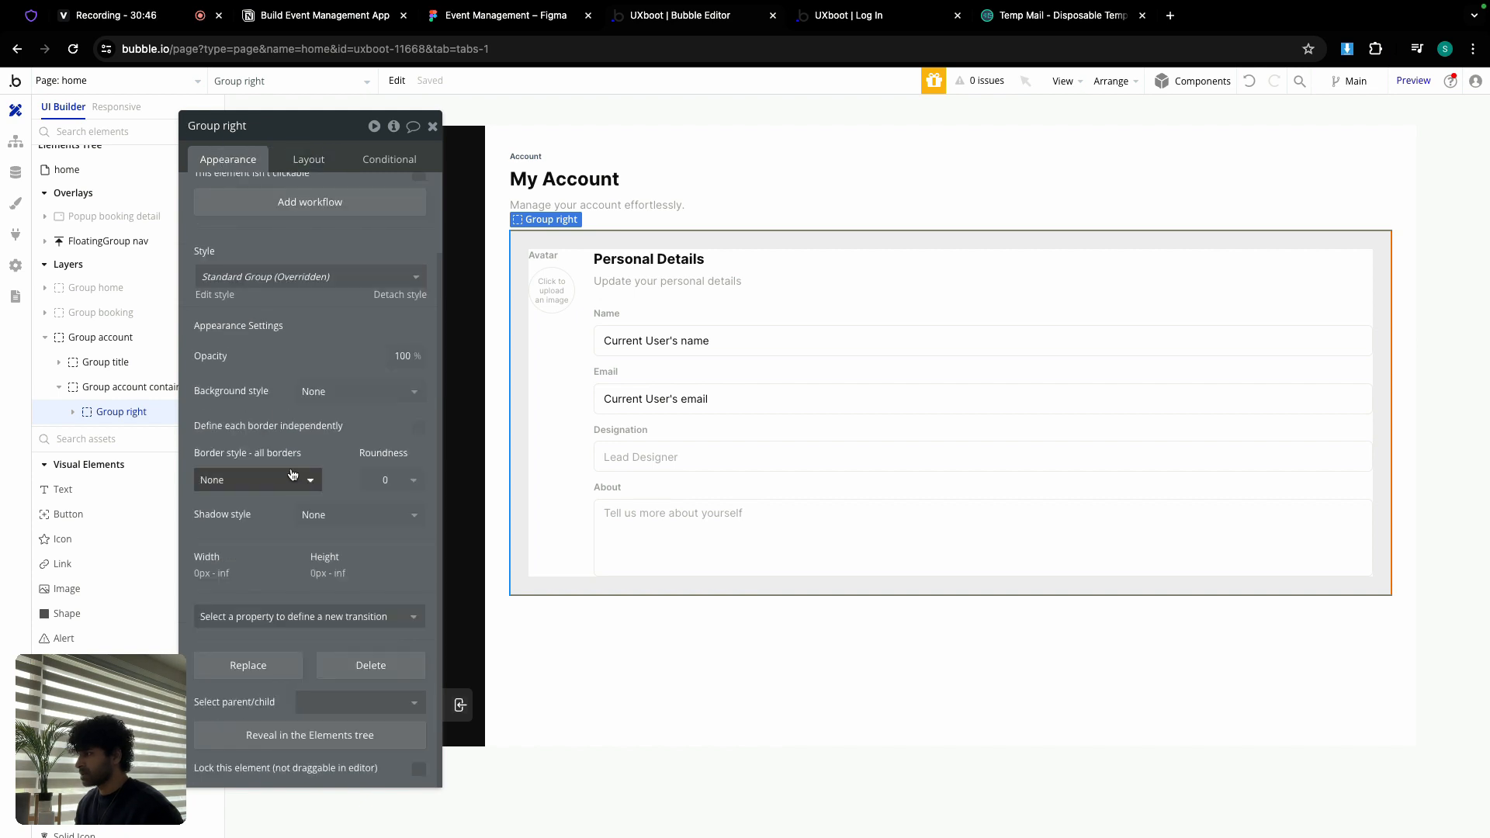
pyautogui.click(385, 481)
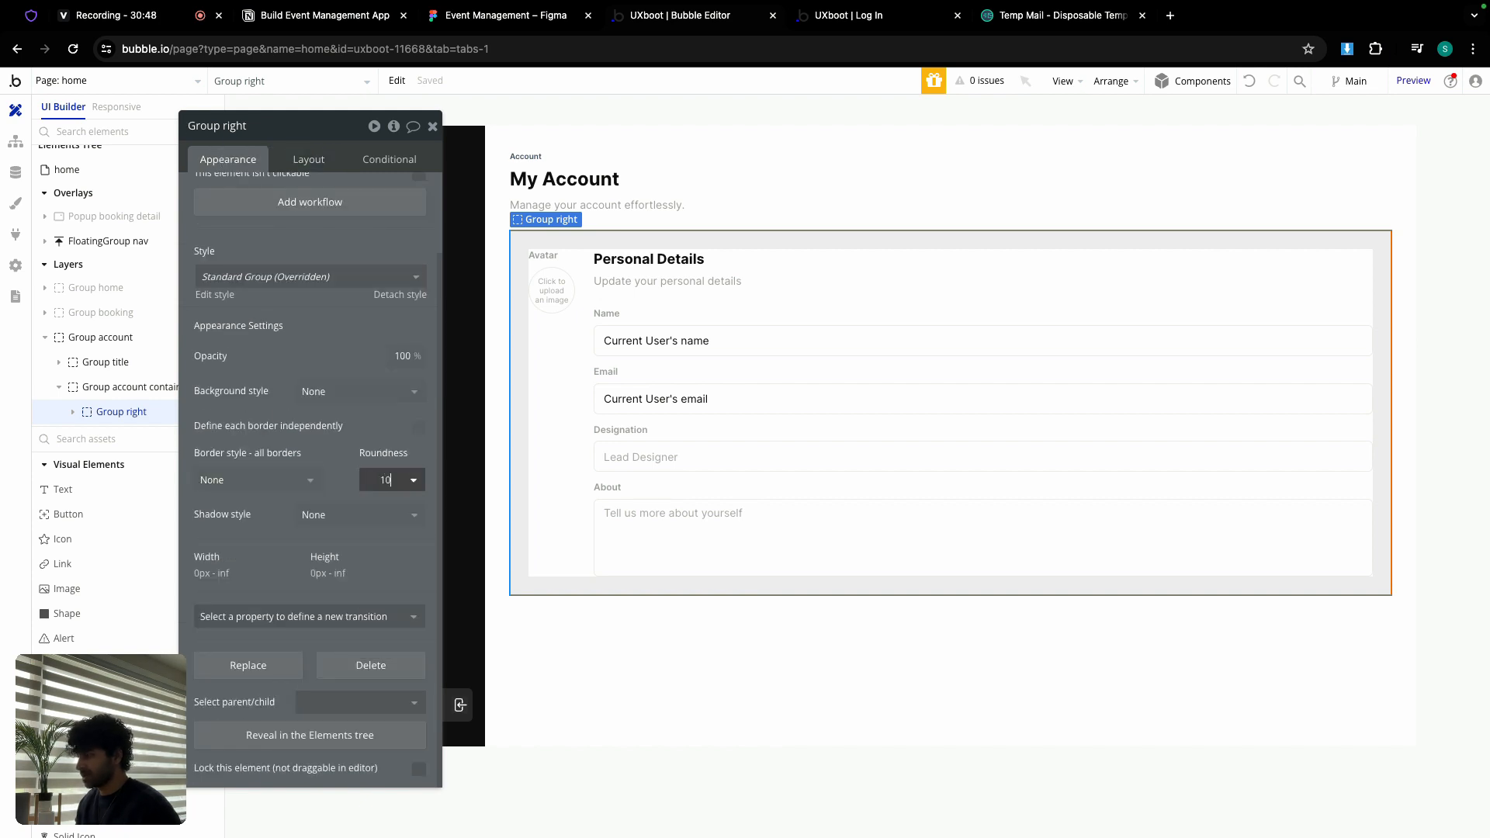
pyautogui.click(256, 480)
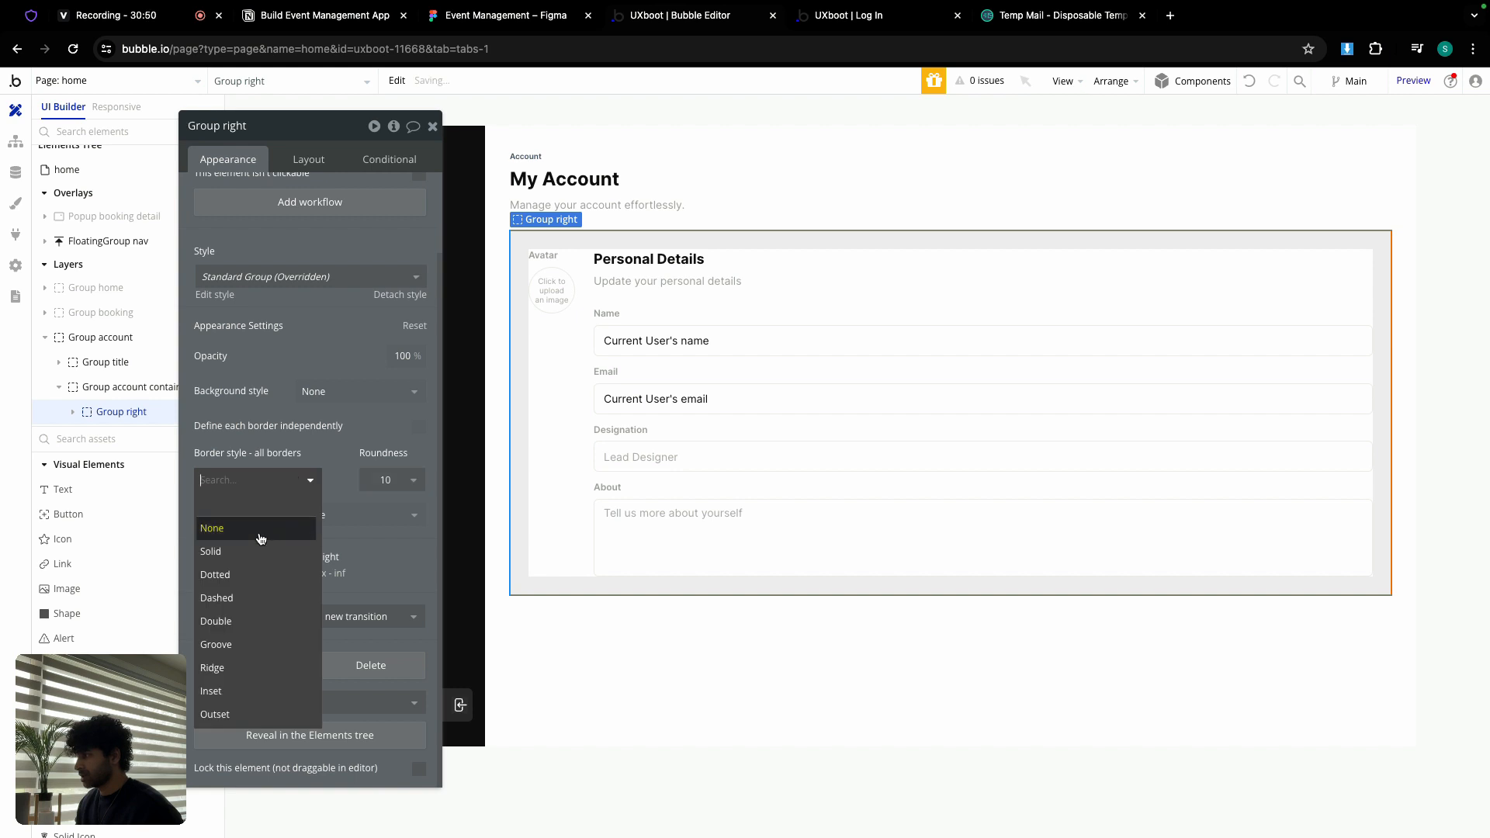
pyautogui.click(256, 529)
pyautogui.click(292, 541)
pyautogui.click(280, 765)
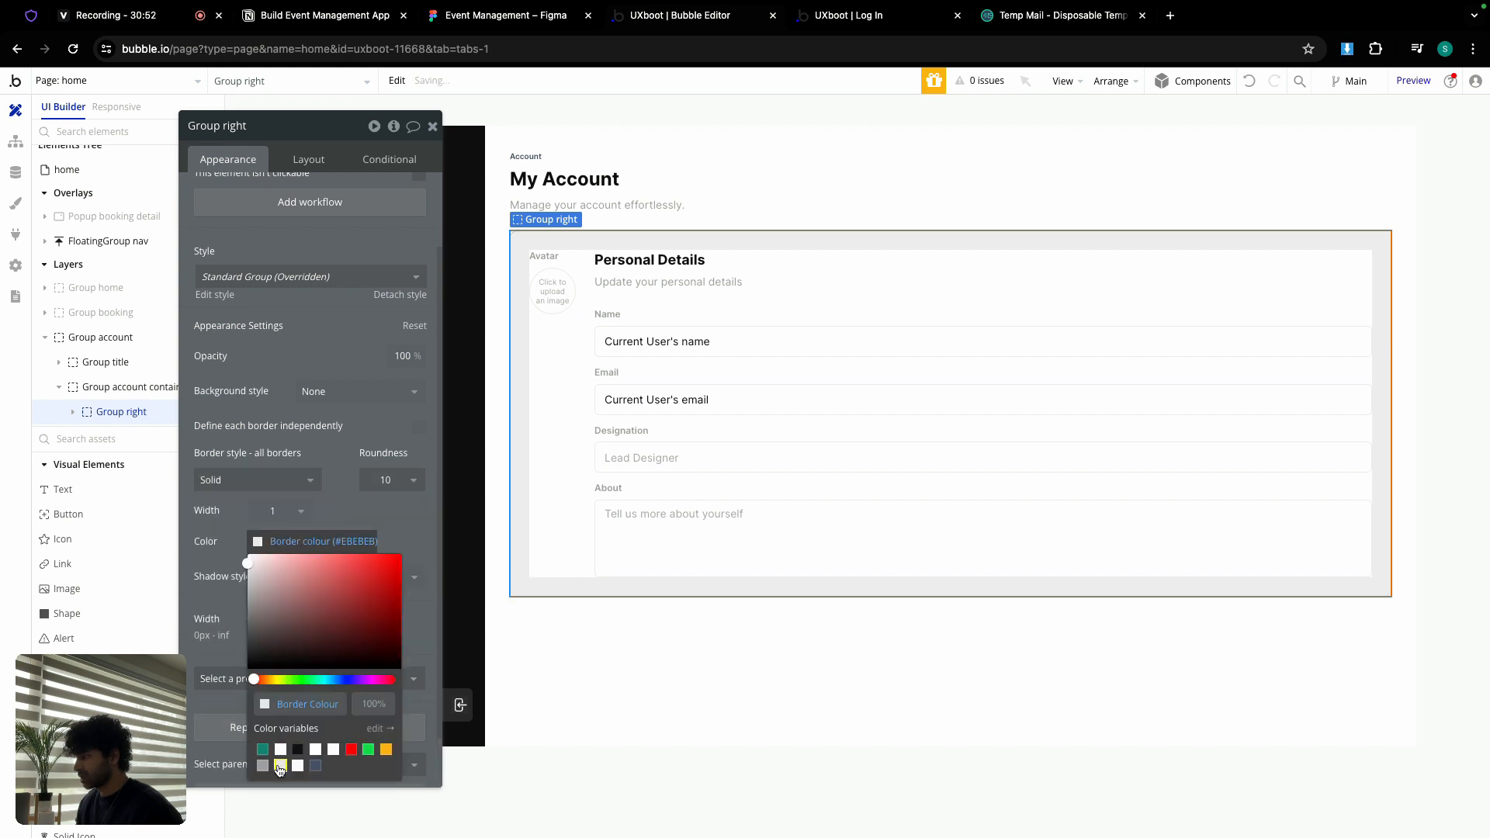
pyautogui.click(333, 487)
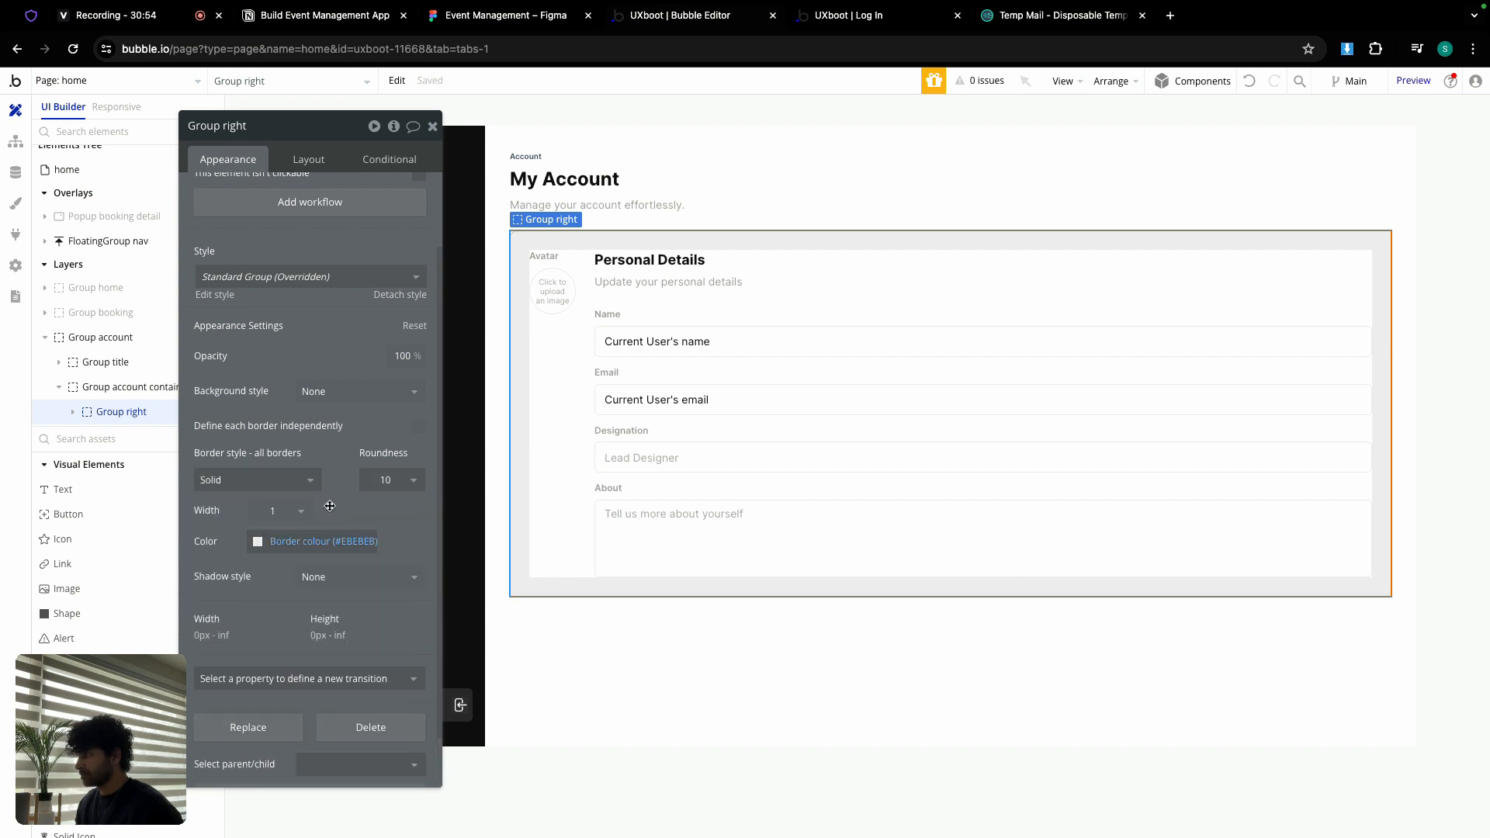
pyautogui.click(295, 157)
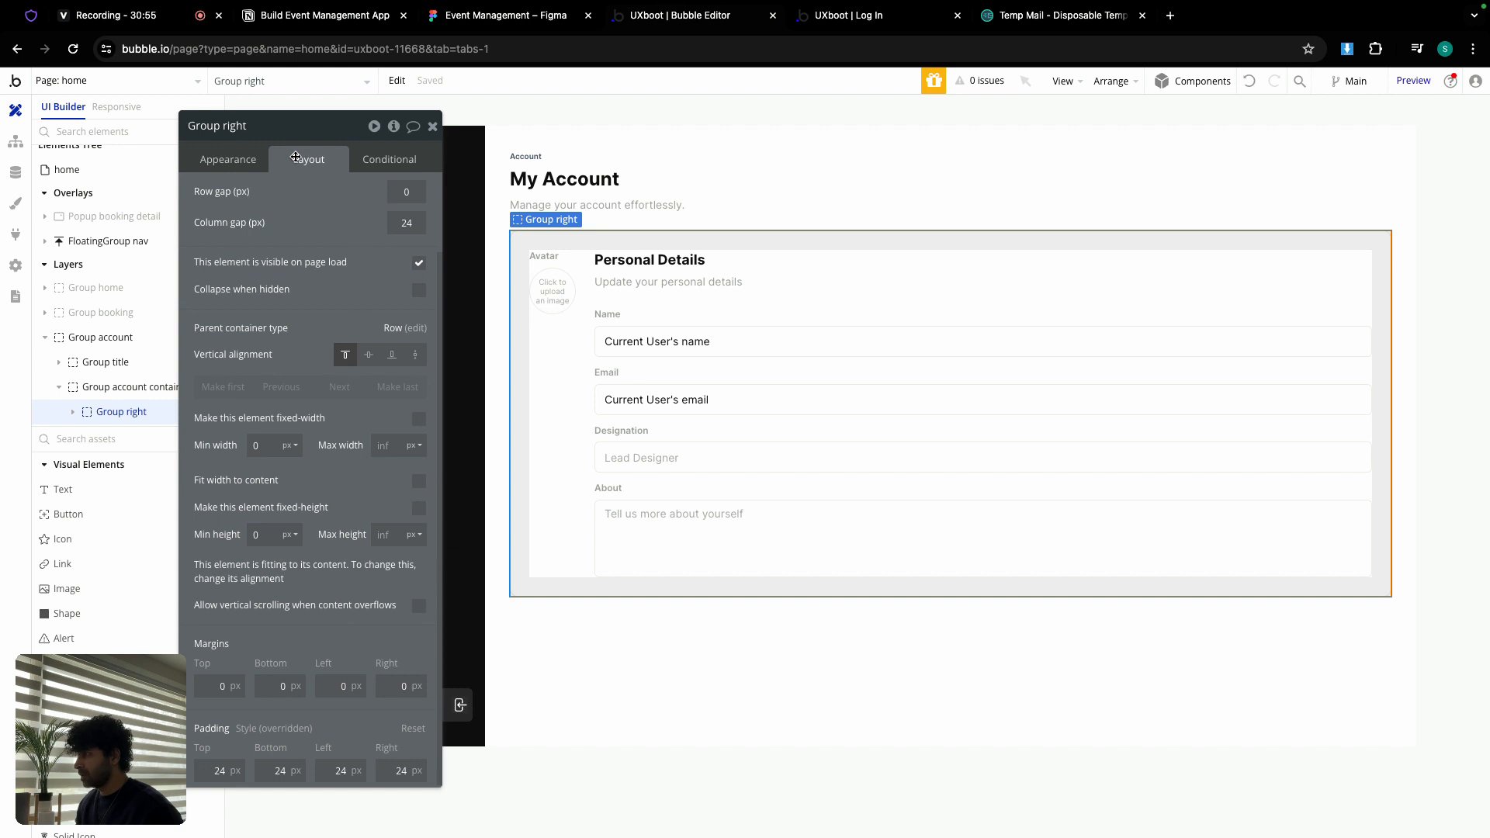
pyautogui.click(432, 126)
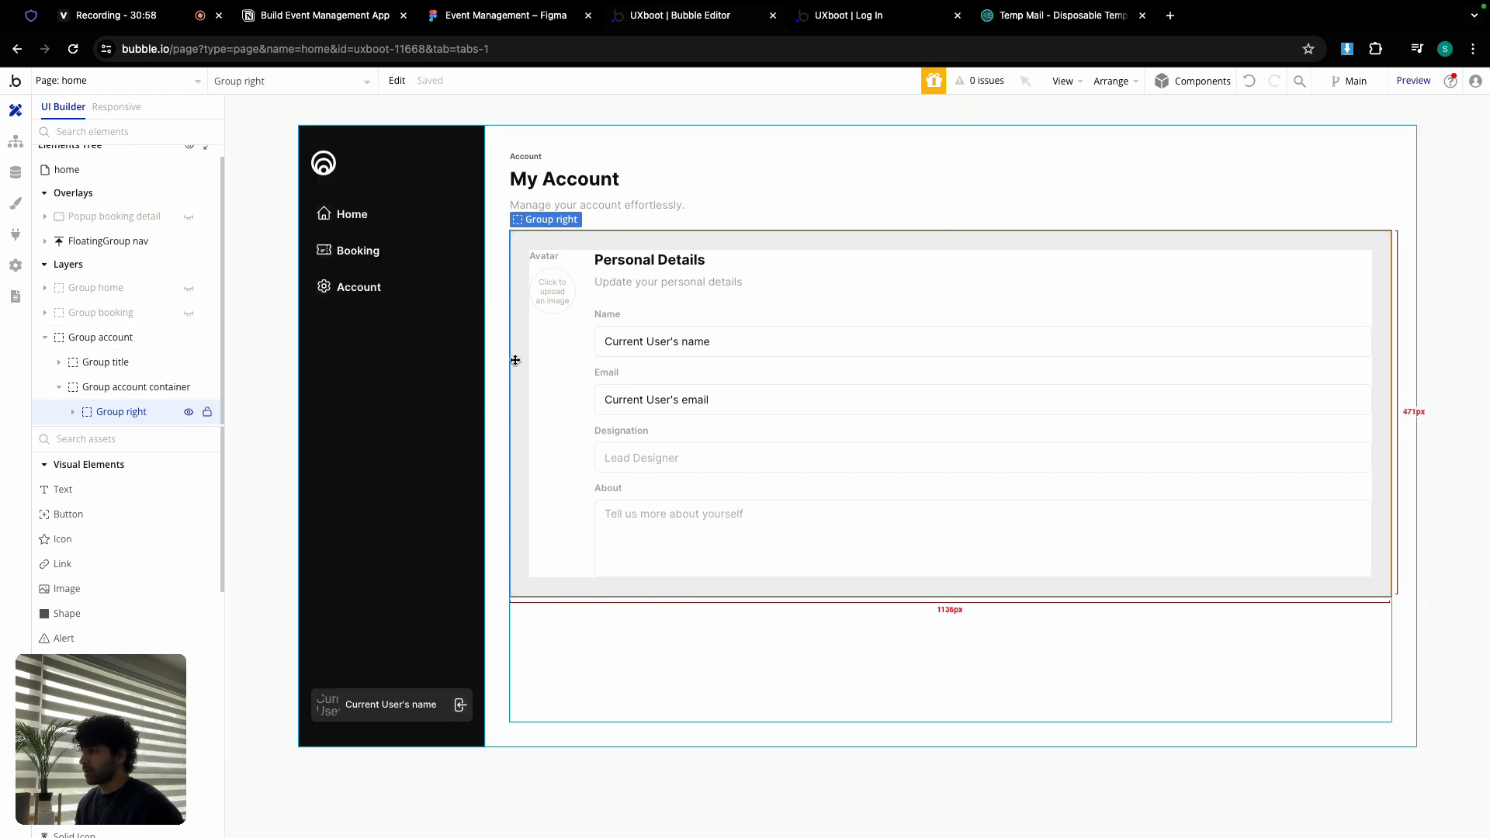
# Step: Copy the Personal Details container and paste it into Group account container beside the form
pyautogui.doubleClick(665, 298)
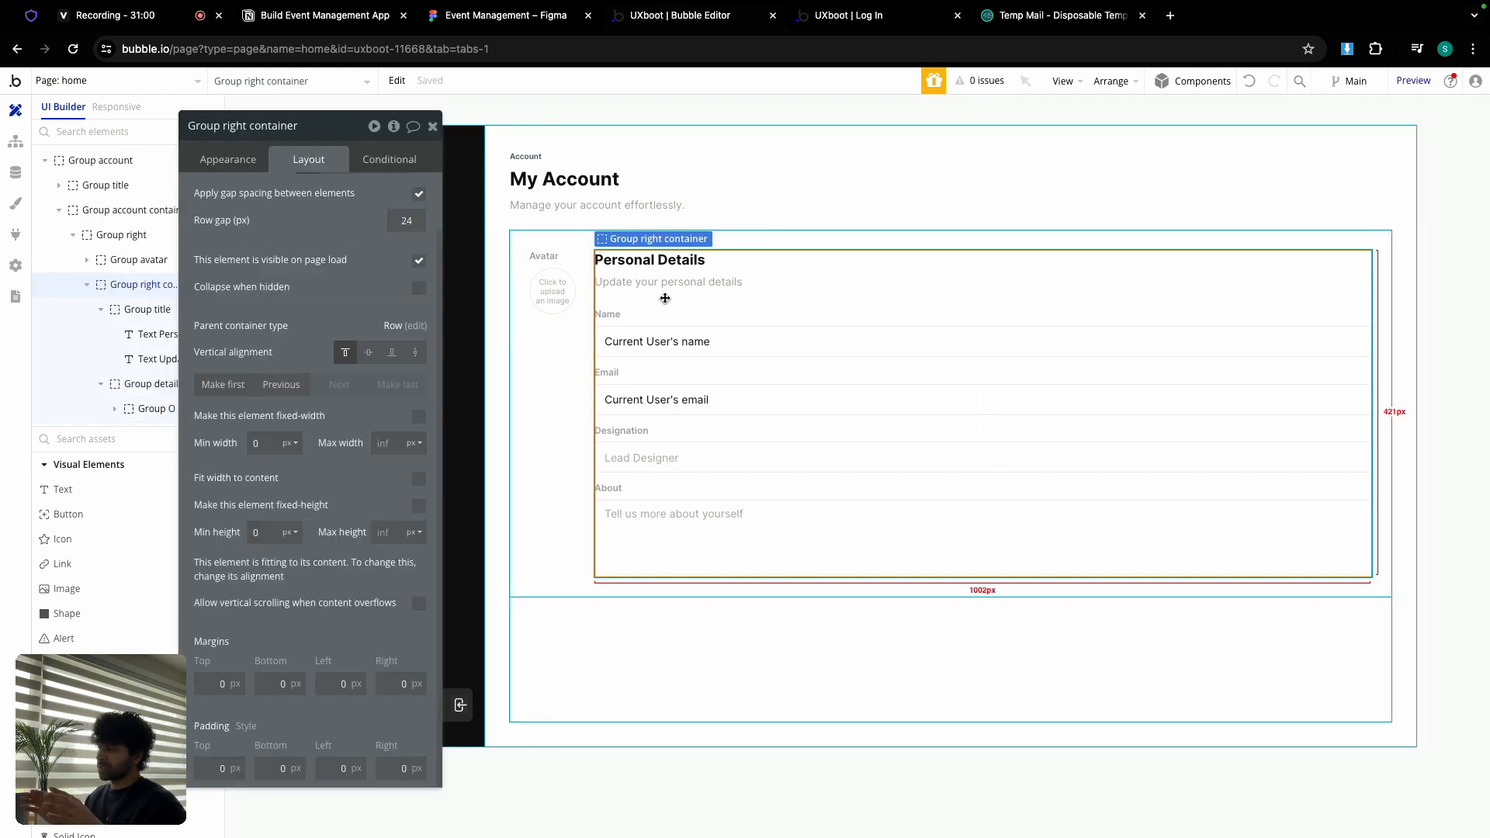
pyautogui.rightClick(665, 298)
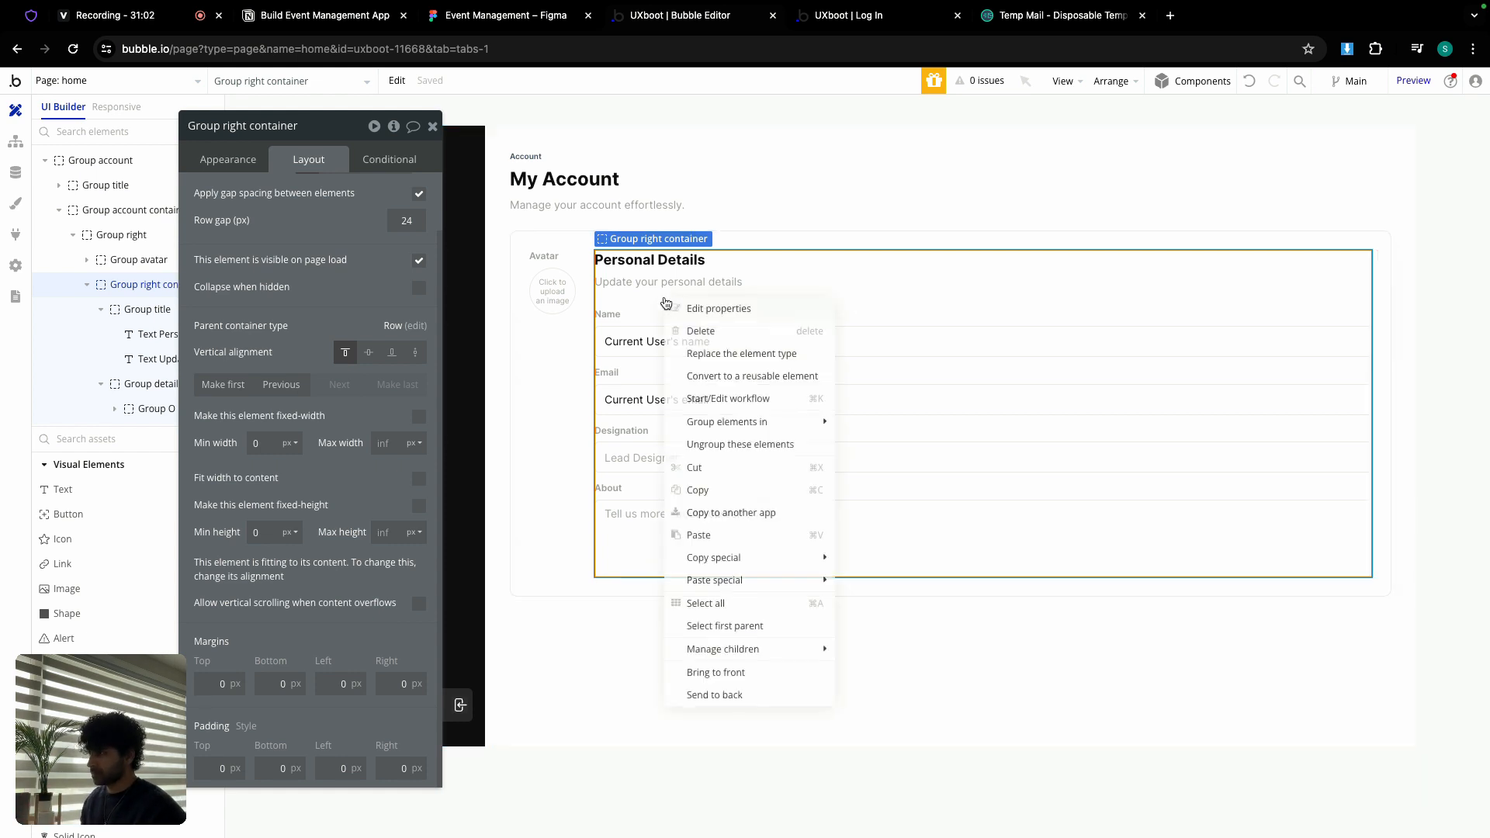
pyautogui.click(713, 492)
pyautogui.click(695, 637)
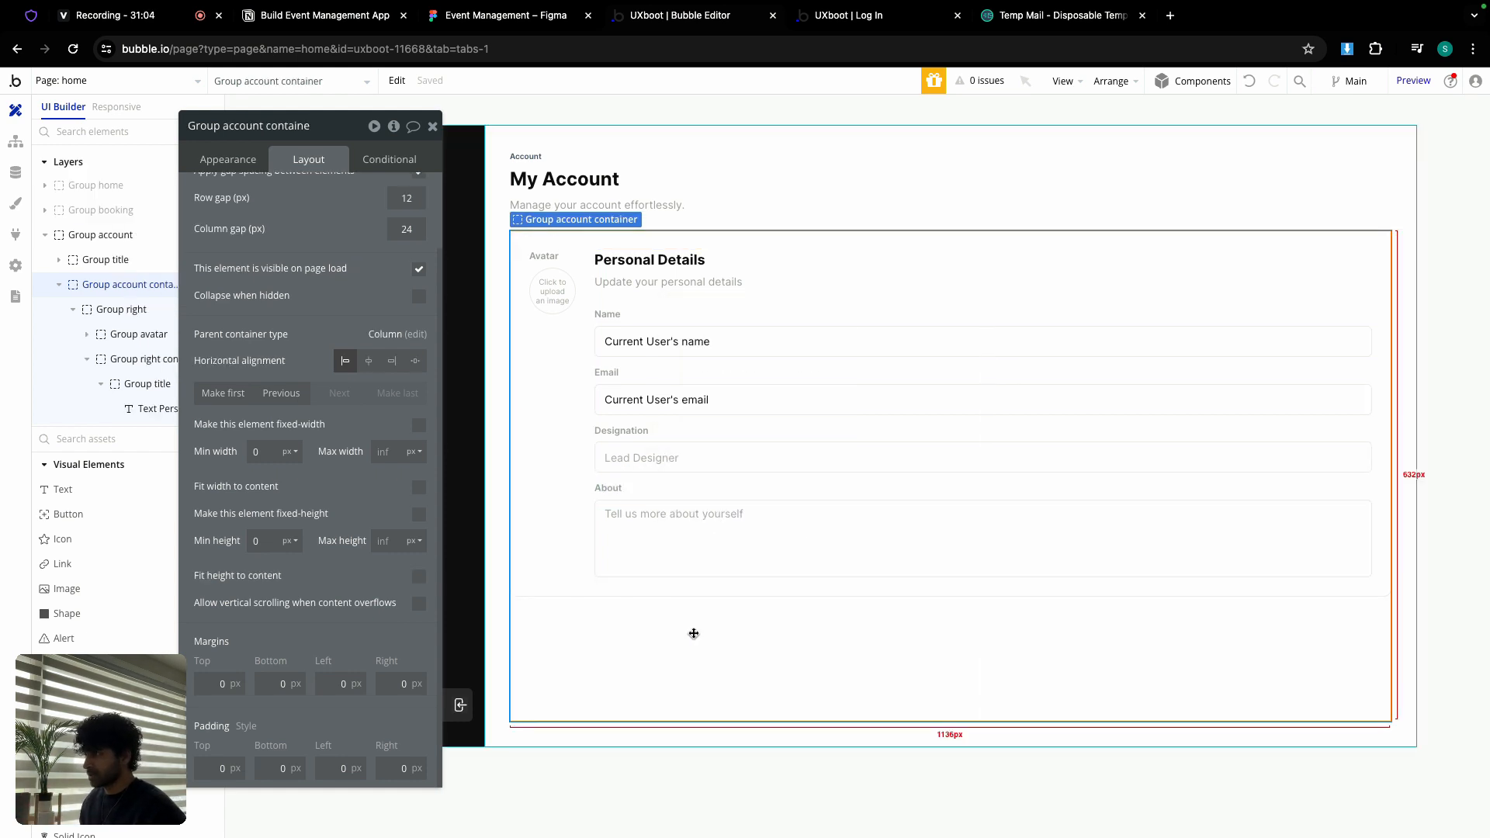
pyautogui.rightClick(694, 633)
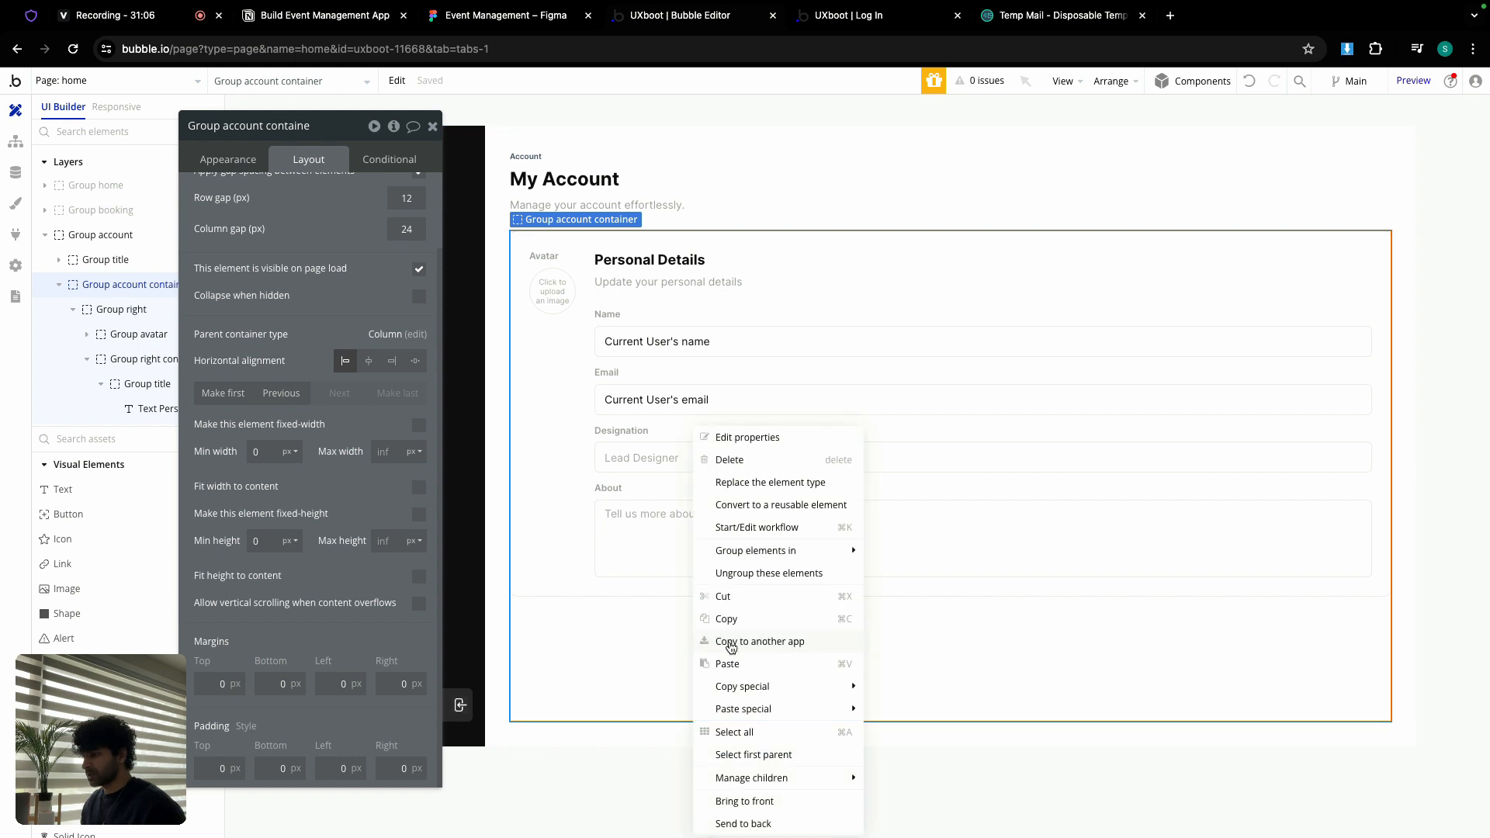
pyautogui.click(743, 660)
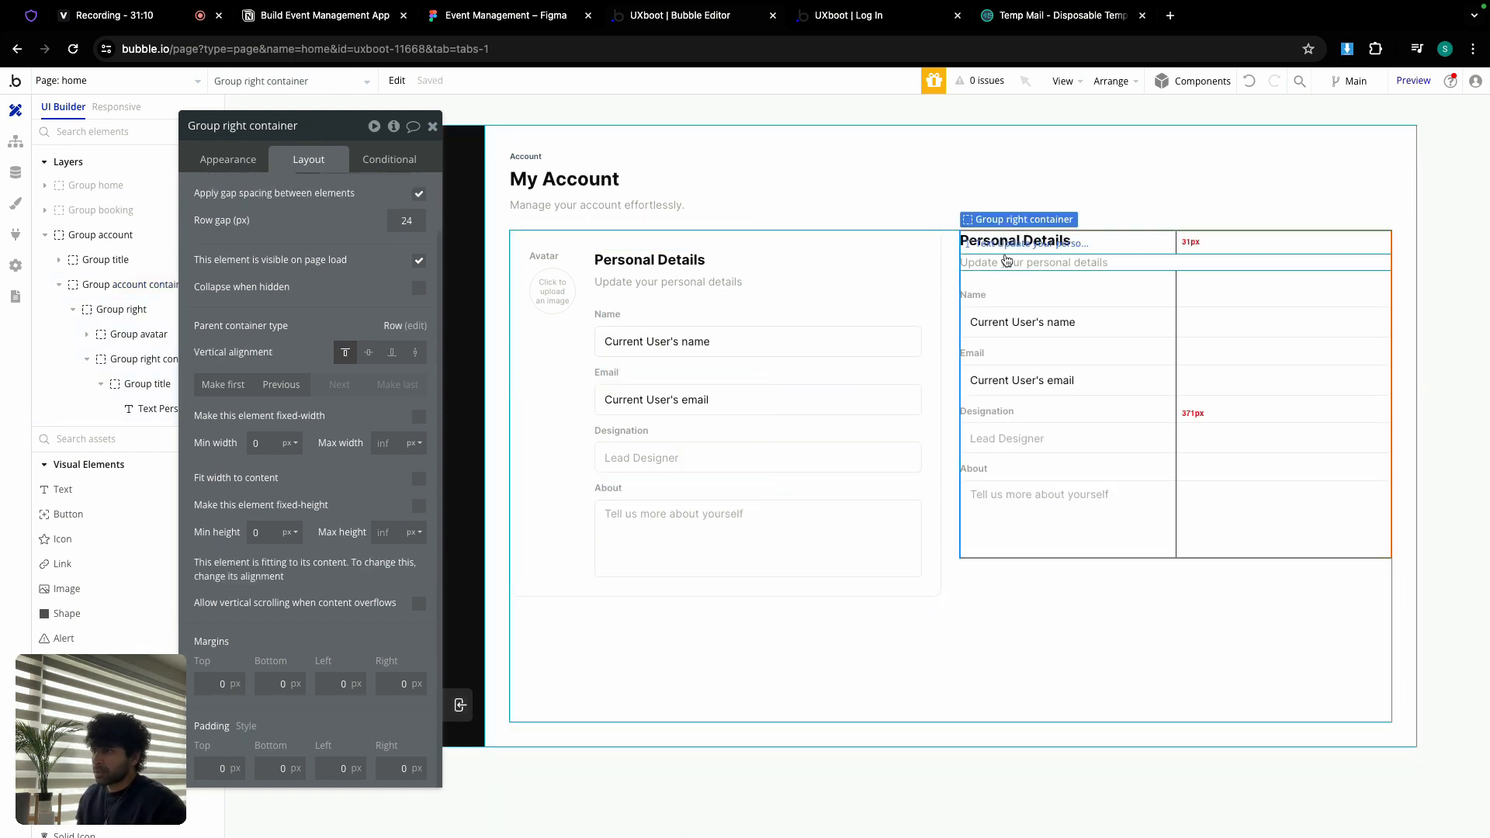
# Step: Rename the copied group Group right and the original group Group left
pyautogui.doubleClick(276, 127)
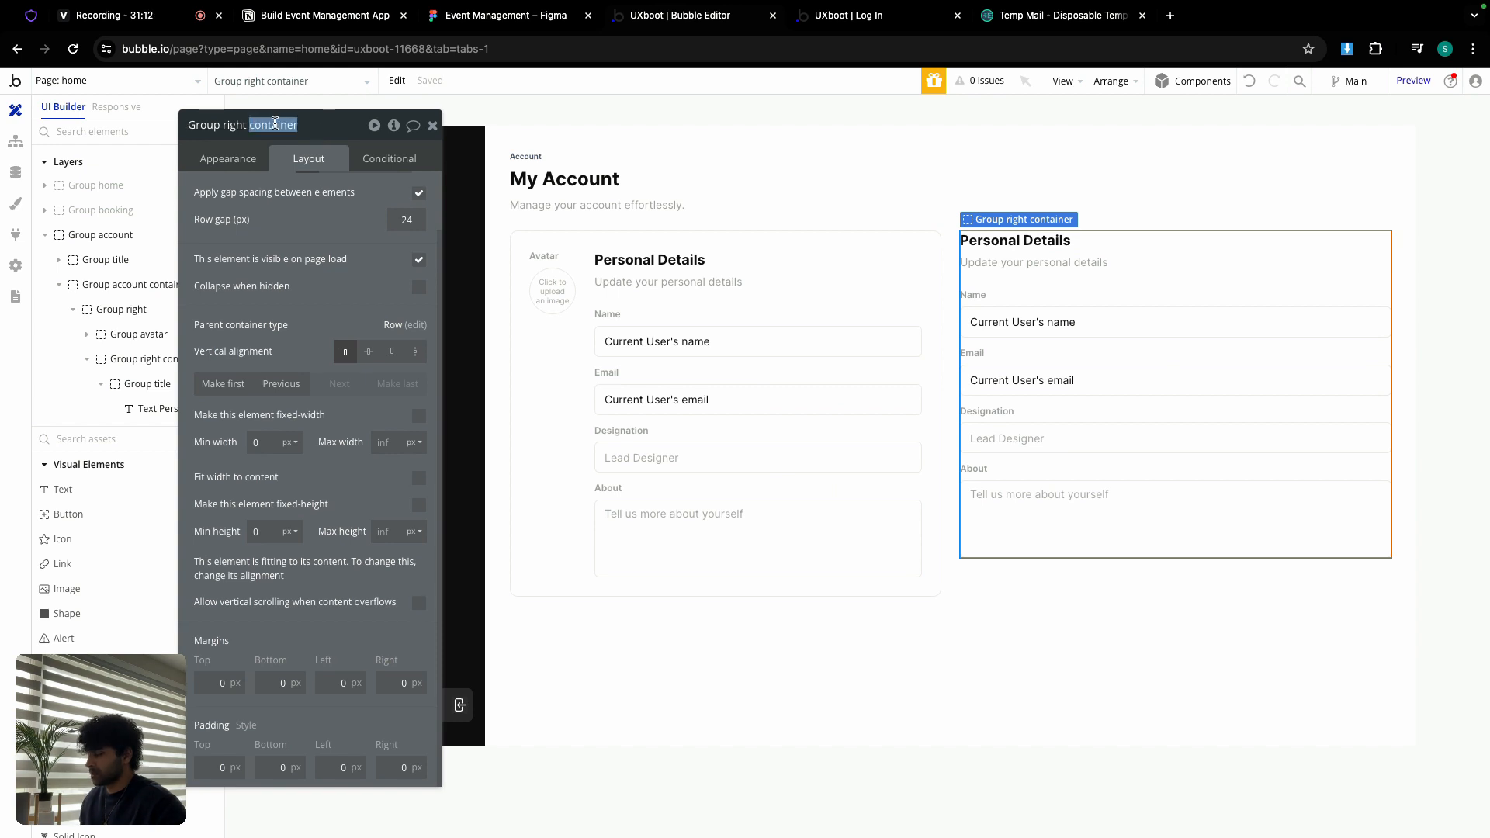
pyautogui.press('BackSpace')
pyautogui.press('BackSpace')
pyautogui.press('BackSpace')
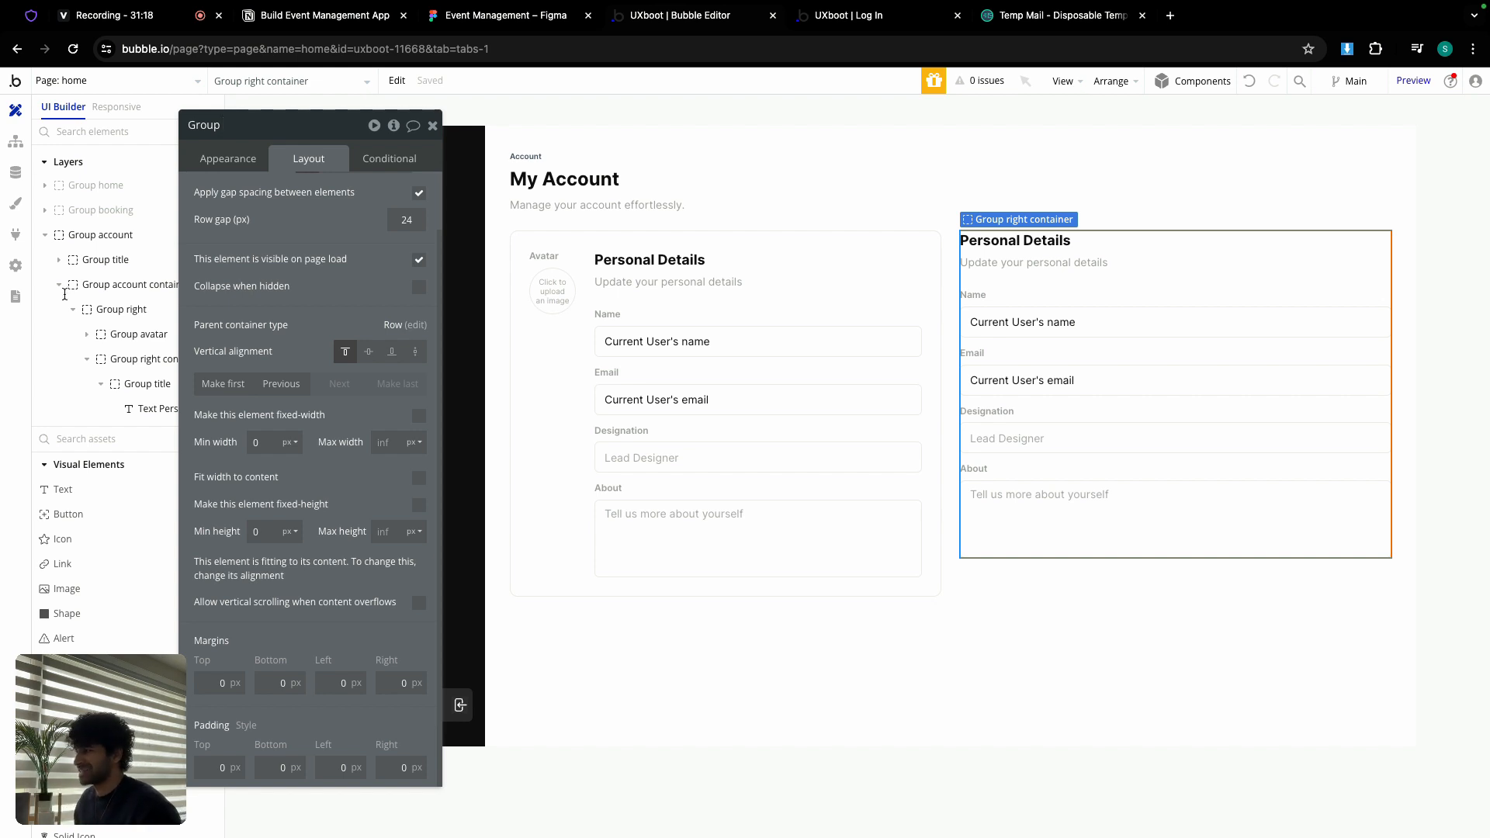
pyautogui.click(116, 309)
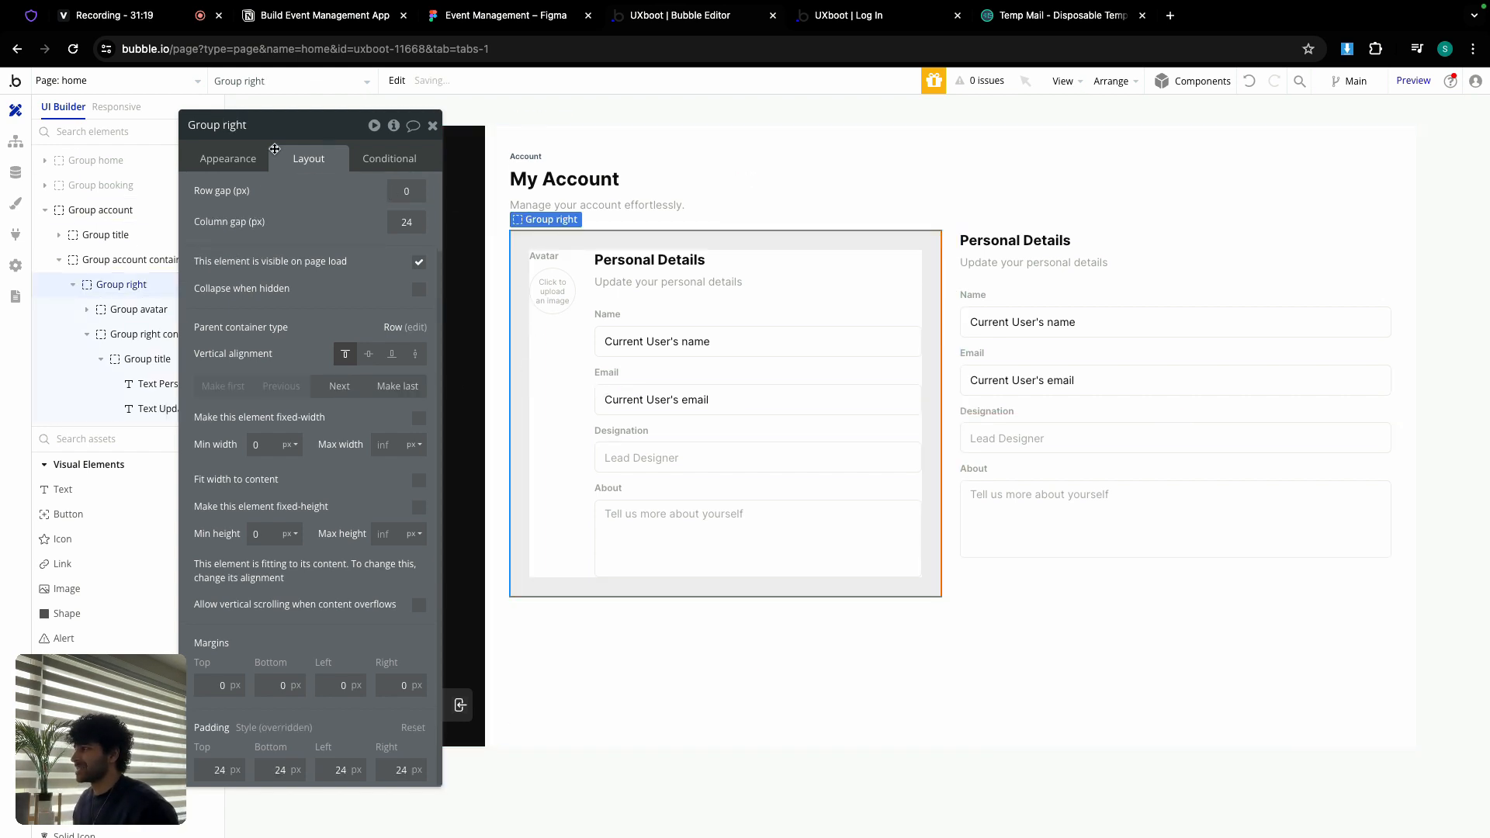
pyautogui.doubleClick(235, 125)
pyautogui.write('lef')
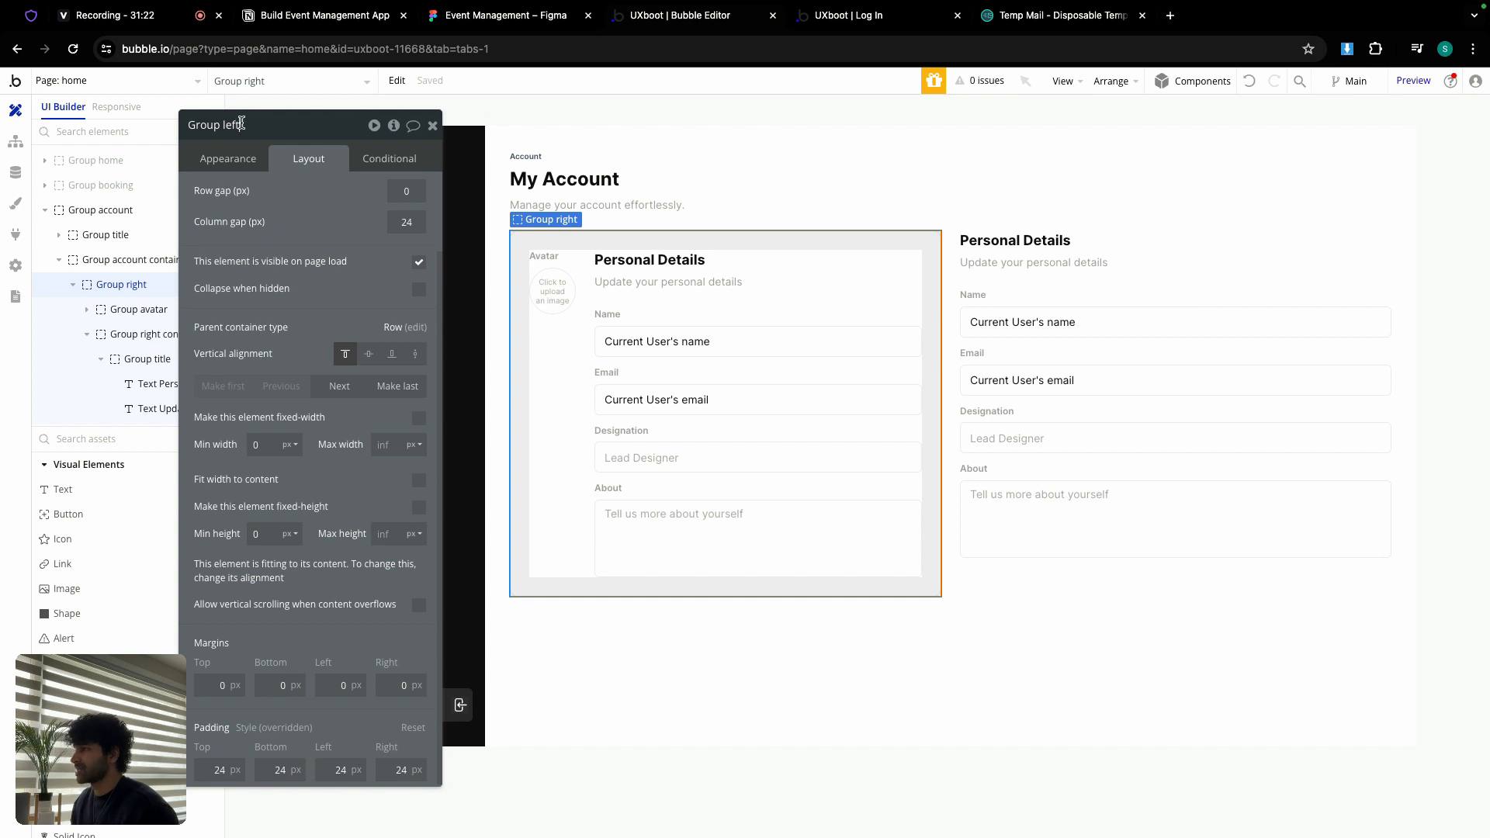
pyautogui.click(1111, 245)
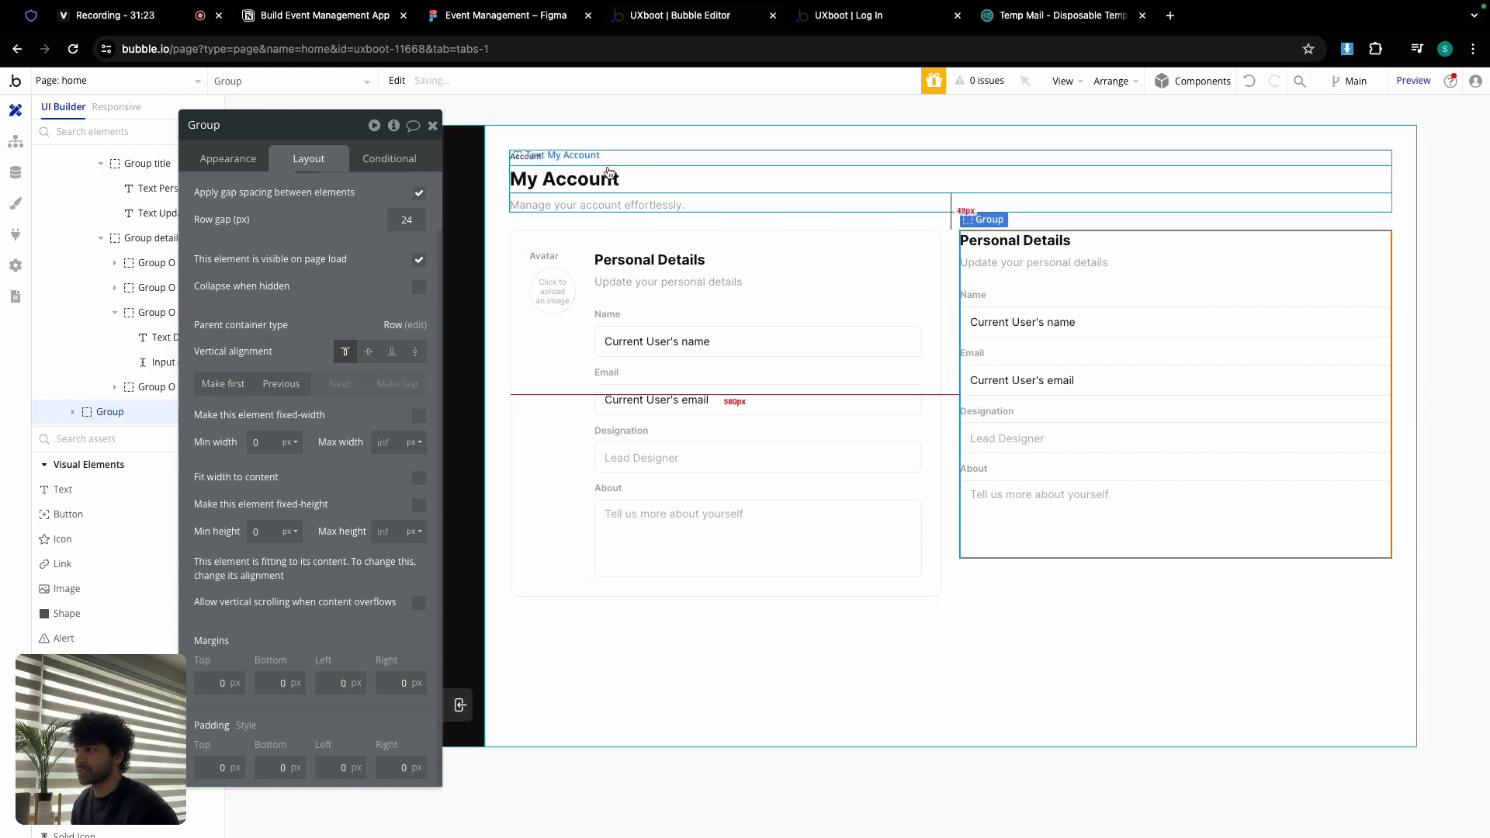
pyautogui.click(282, 126)
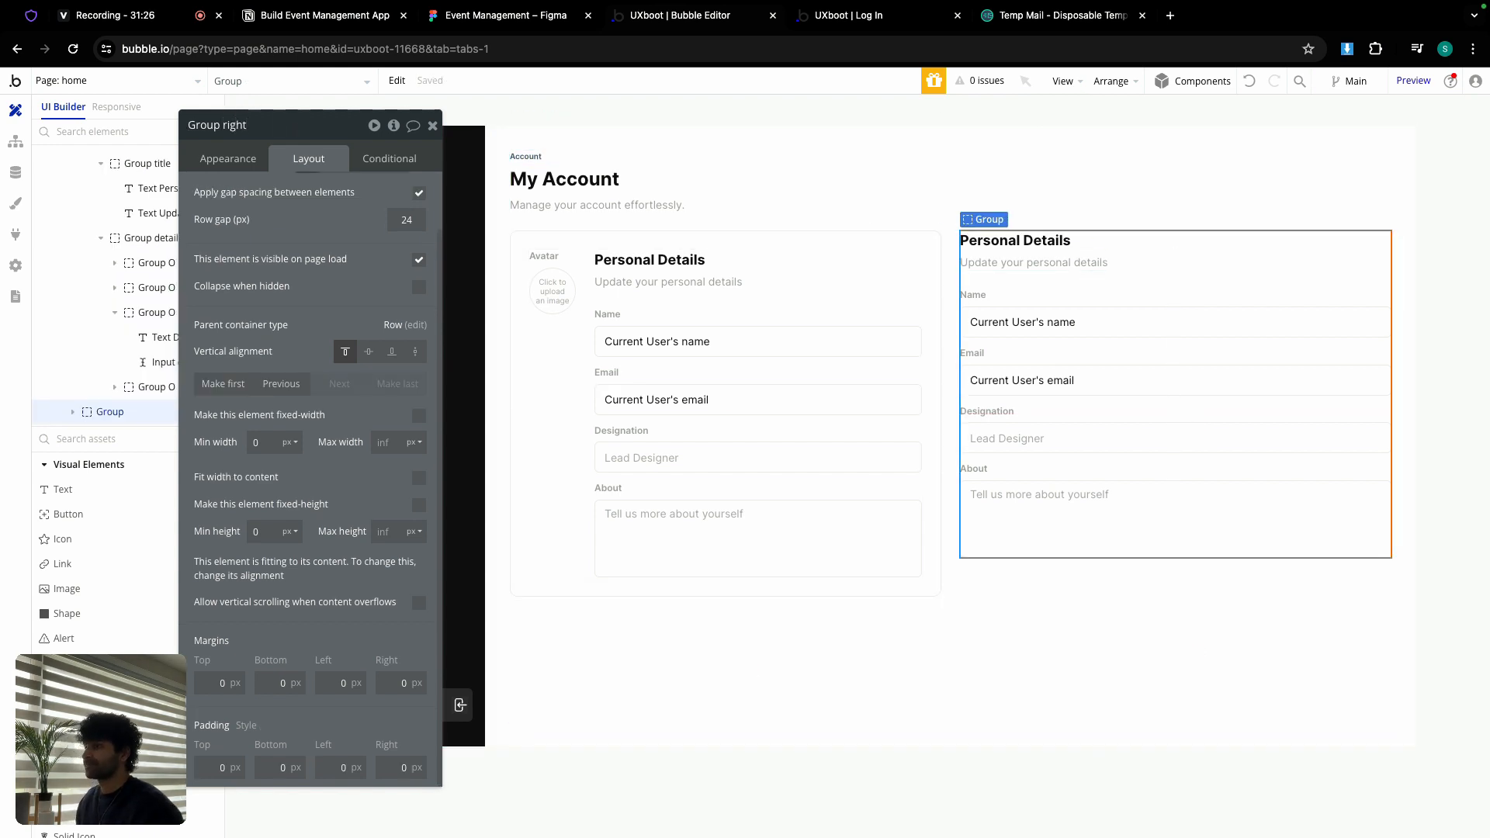
# Step: Delete the Avatar label, then select the Wish to leave us card in Figma
pyautogui.click(549, 256)
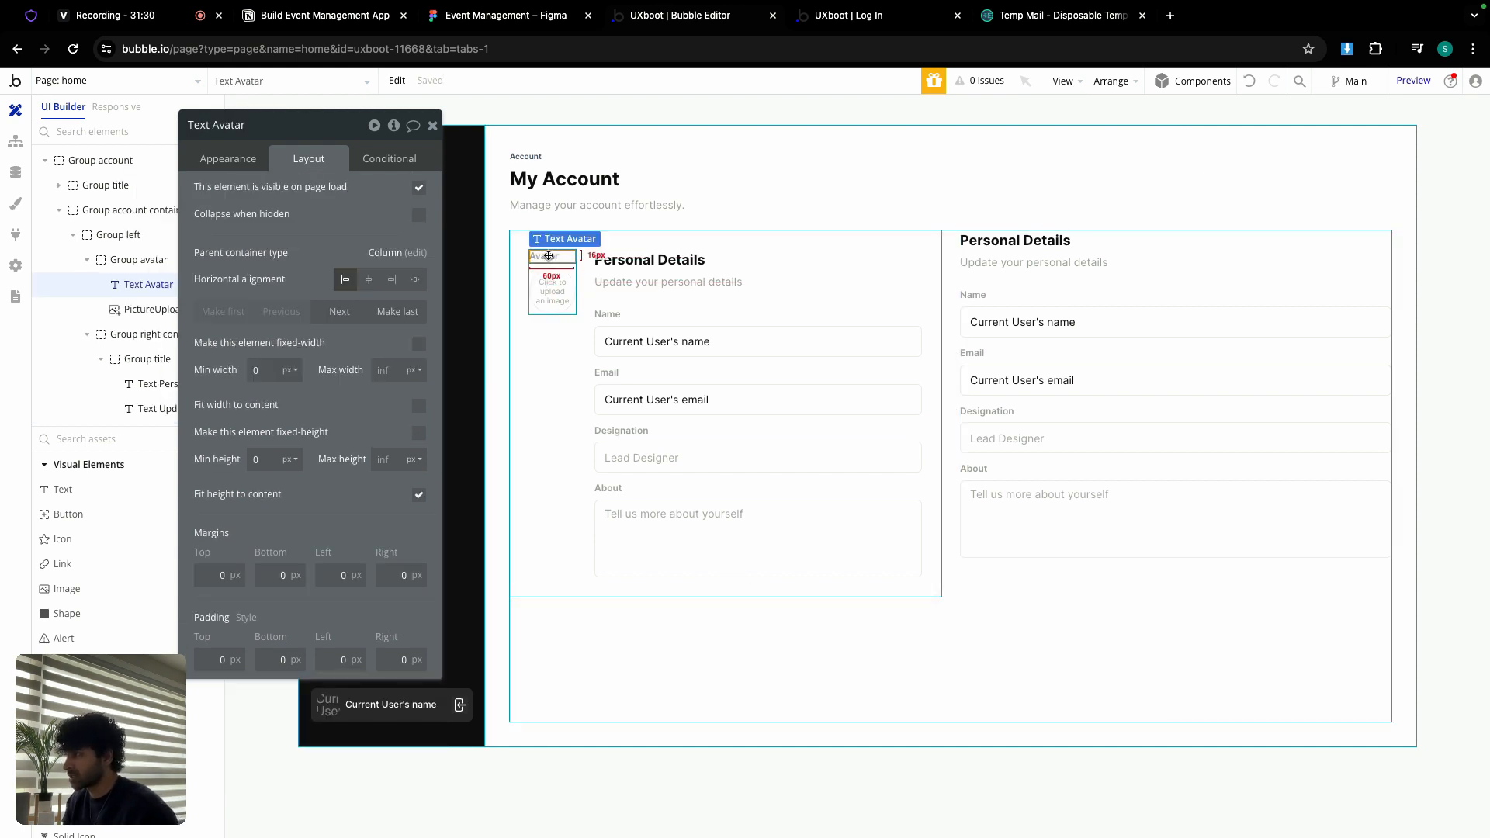
pyautogui.press('Delete')
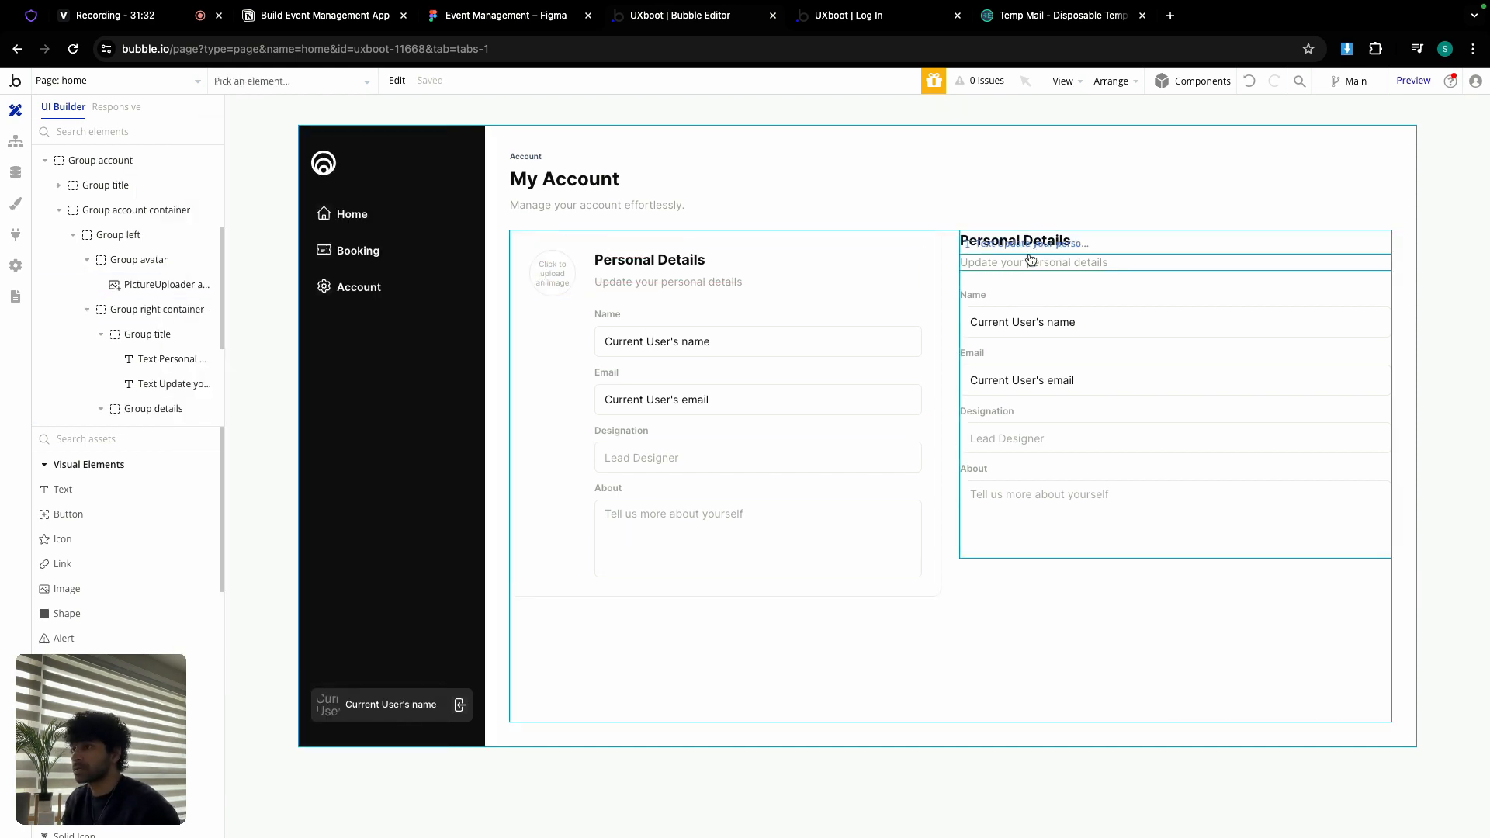
pyautogui.click(1032, 240)
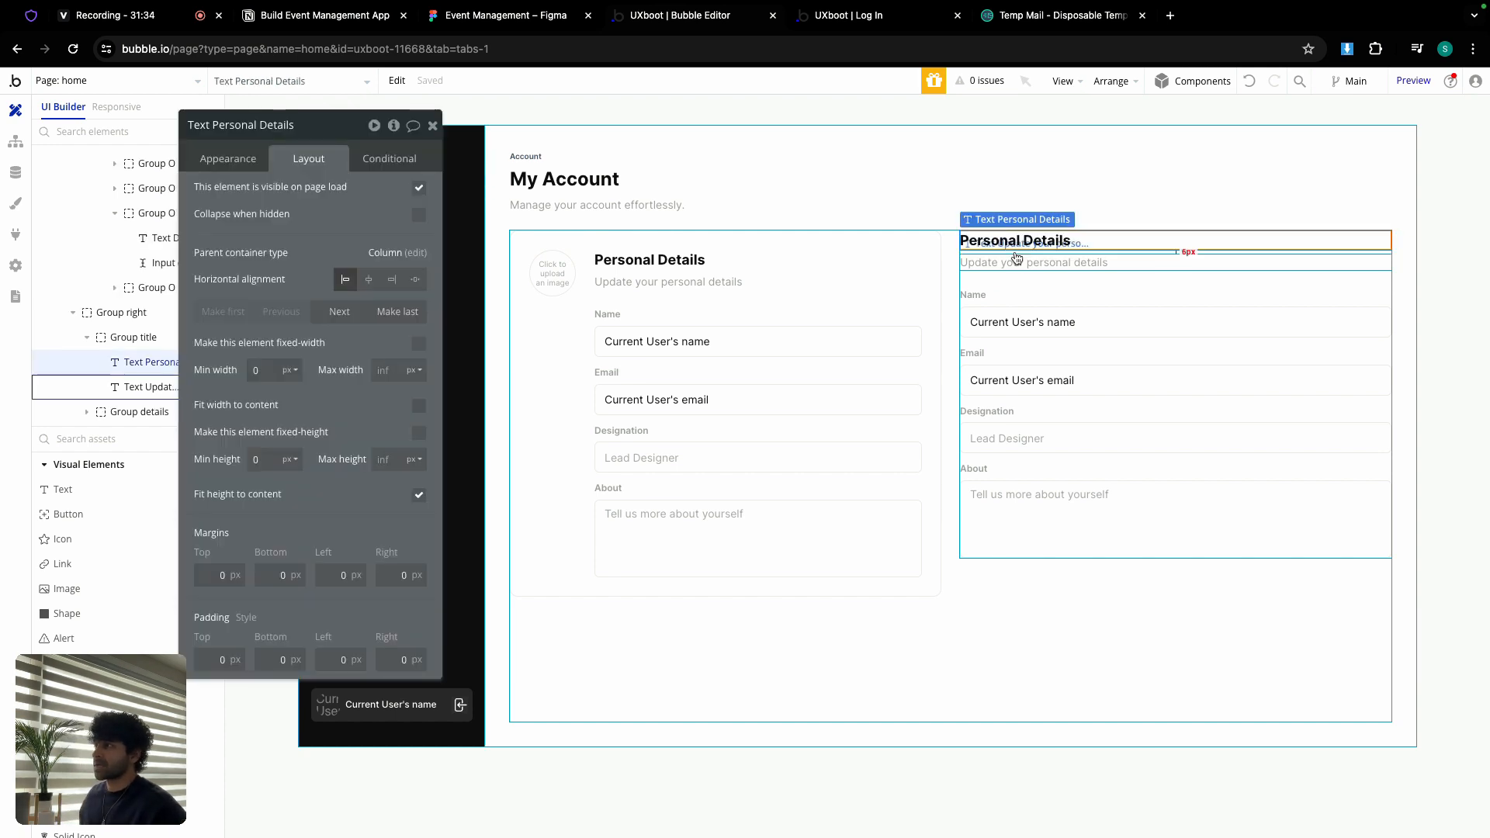
pyautogui.hotkey('ctrl', 'shift', 'Tab')
pyautogui.click(757, 358)
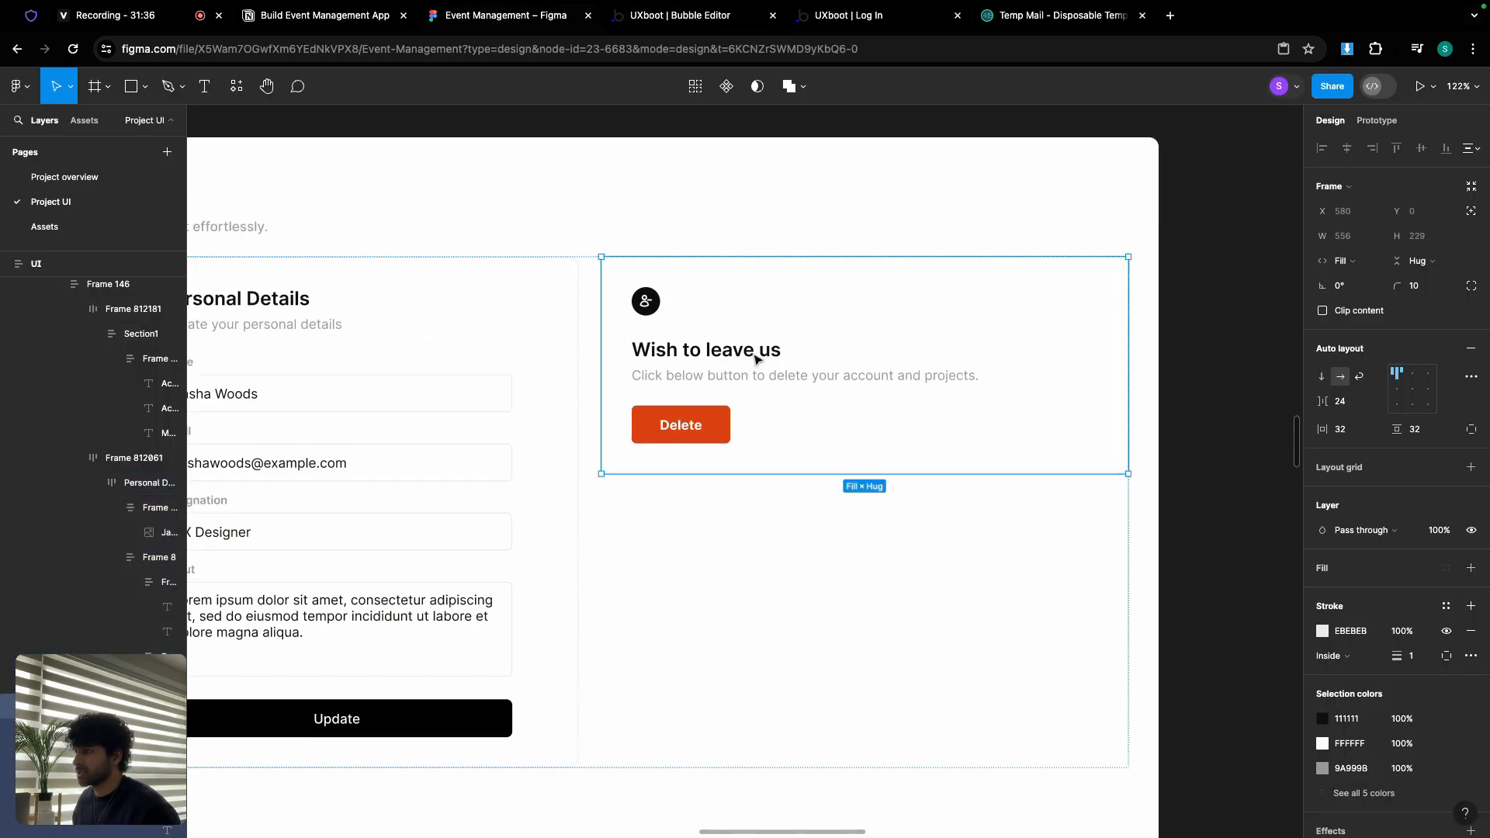
# Step: Replace the right card's heading with 'Wish to leave us' copied from Figma
pyautogui.doubleClick(752, 354)
pyautogui.doubleClick(750, 351)
pyautogui.hotkey('ctrl', 'c')
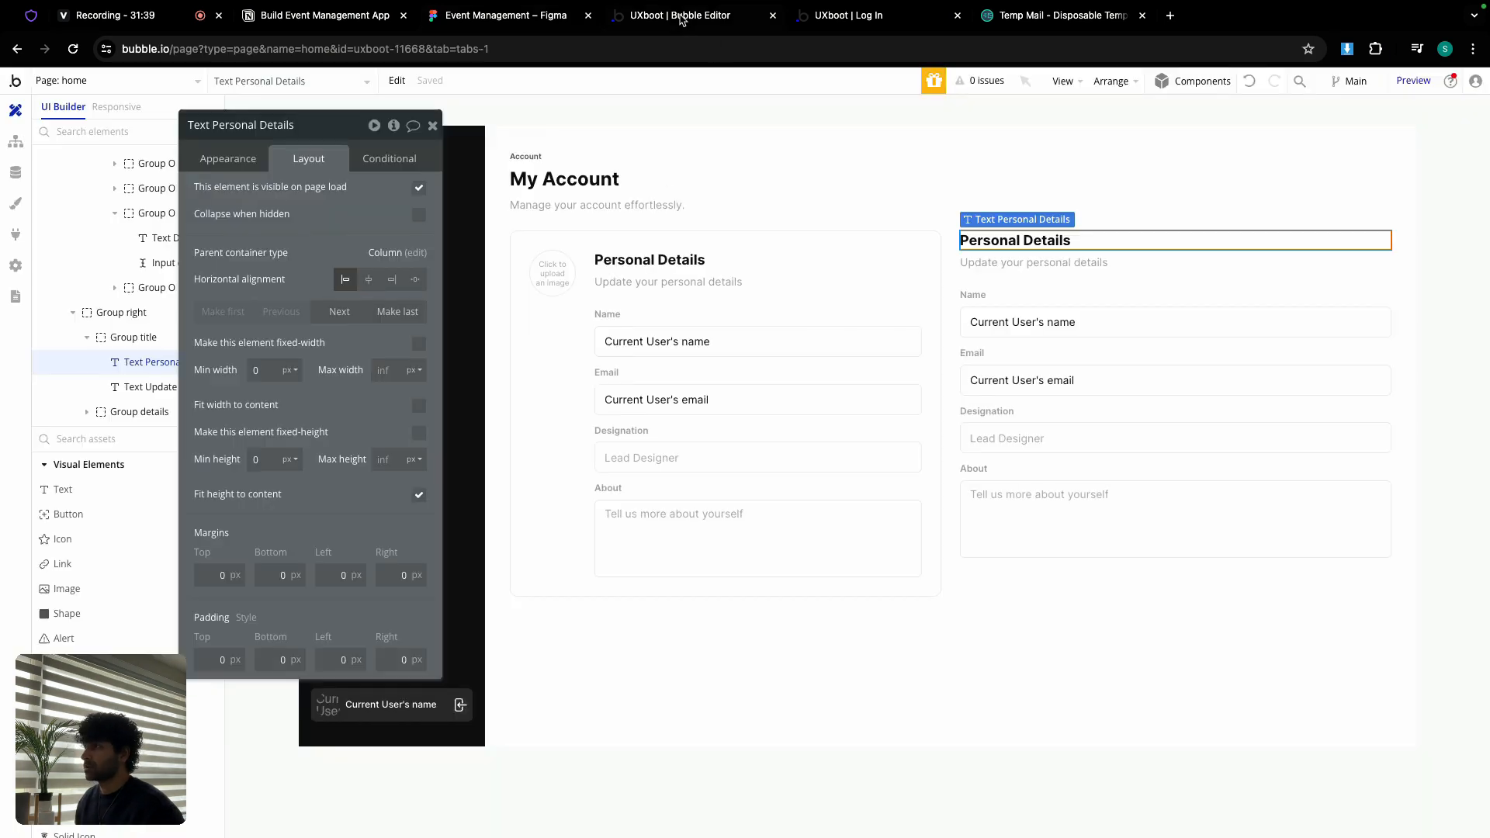
pyautogui.hotkey('ctrl', 'Tab')
pyautogui.click(228, 158)
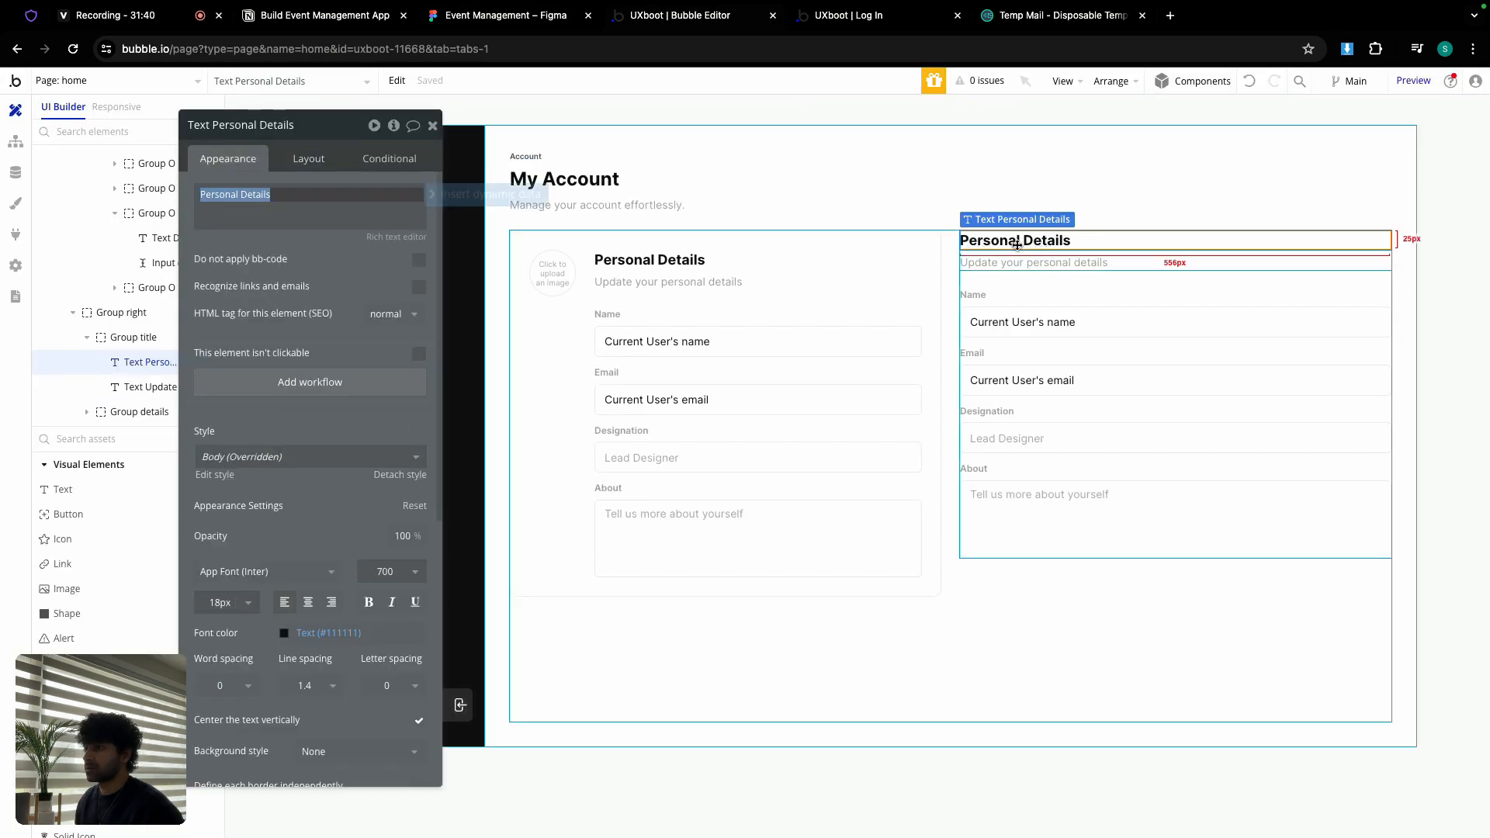
pyautogui.click(403, 224)
pyautogui.hotkey('ctrl', 'a')
pyautogui.hotkey('ctrl', 'v')
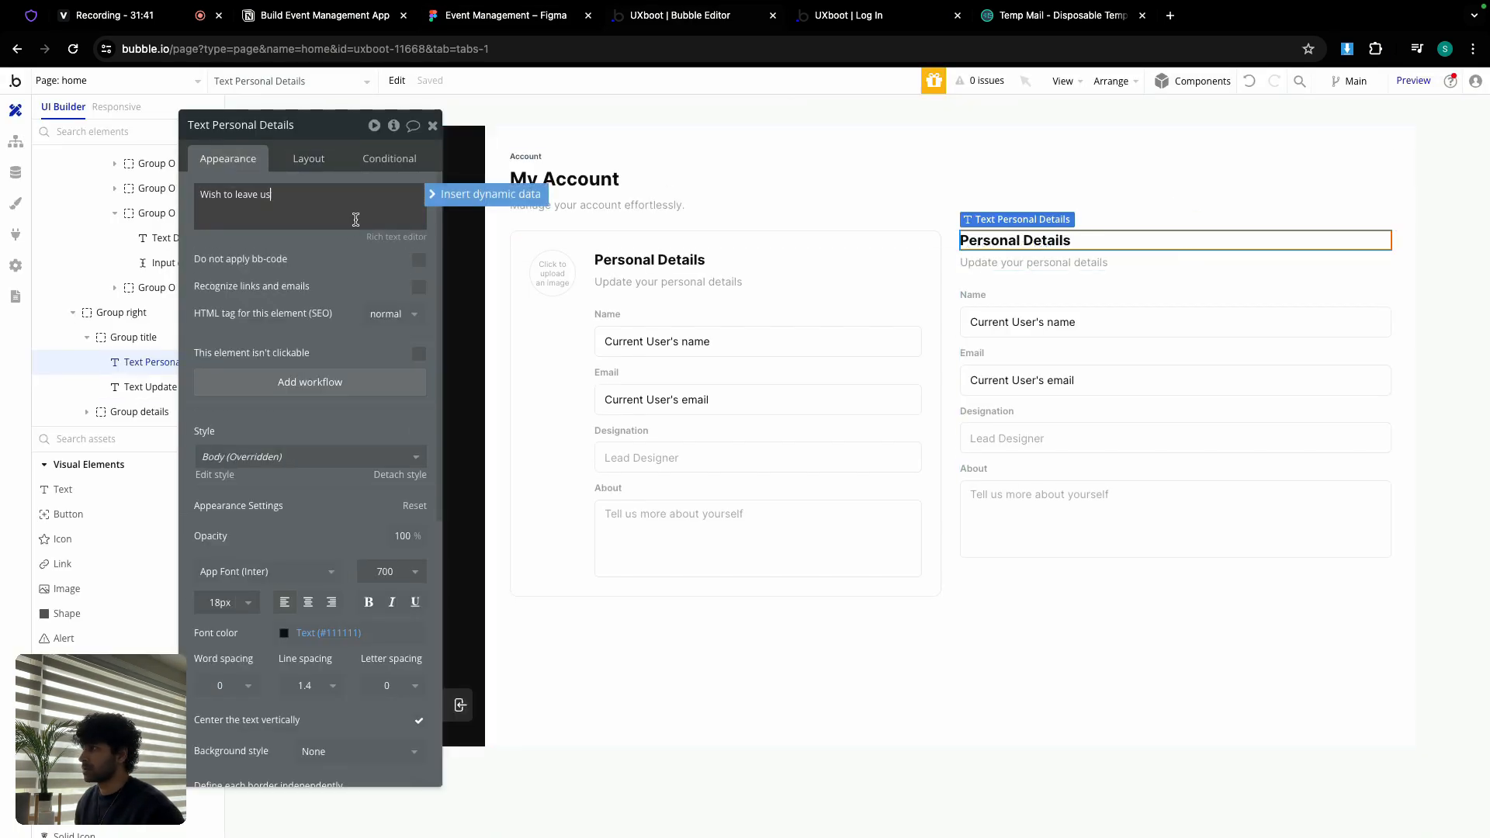
# Step: Replace the subtitle with 'Click below button to delete your account and projects.'
pyautogui.click(506, 15)
pyautogui.doubleClick(691, 376)
pyautogui.hotkey('ctrl', 'c')
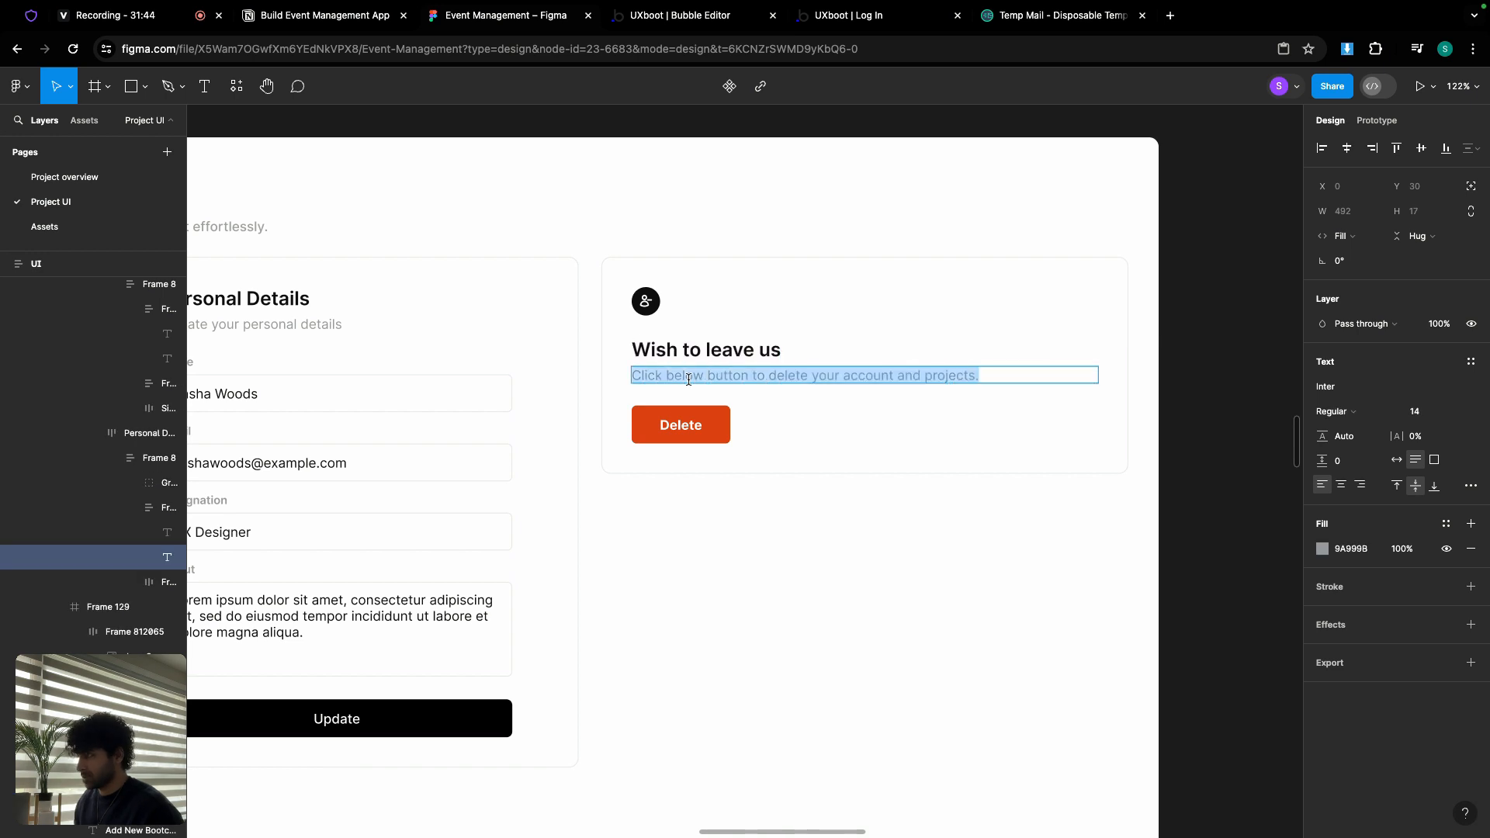
pyautogui.click(696, 19)
pyautogui.click(1093, 262)
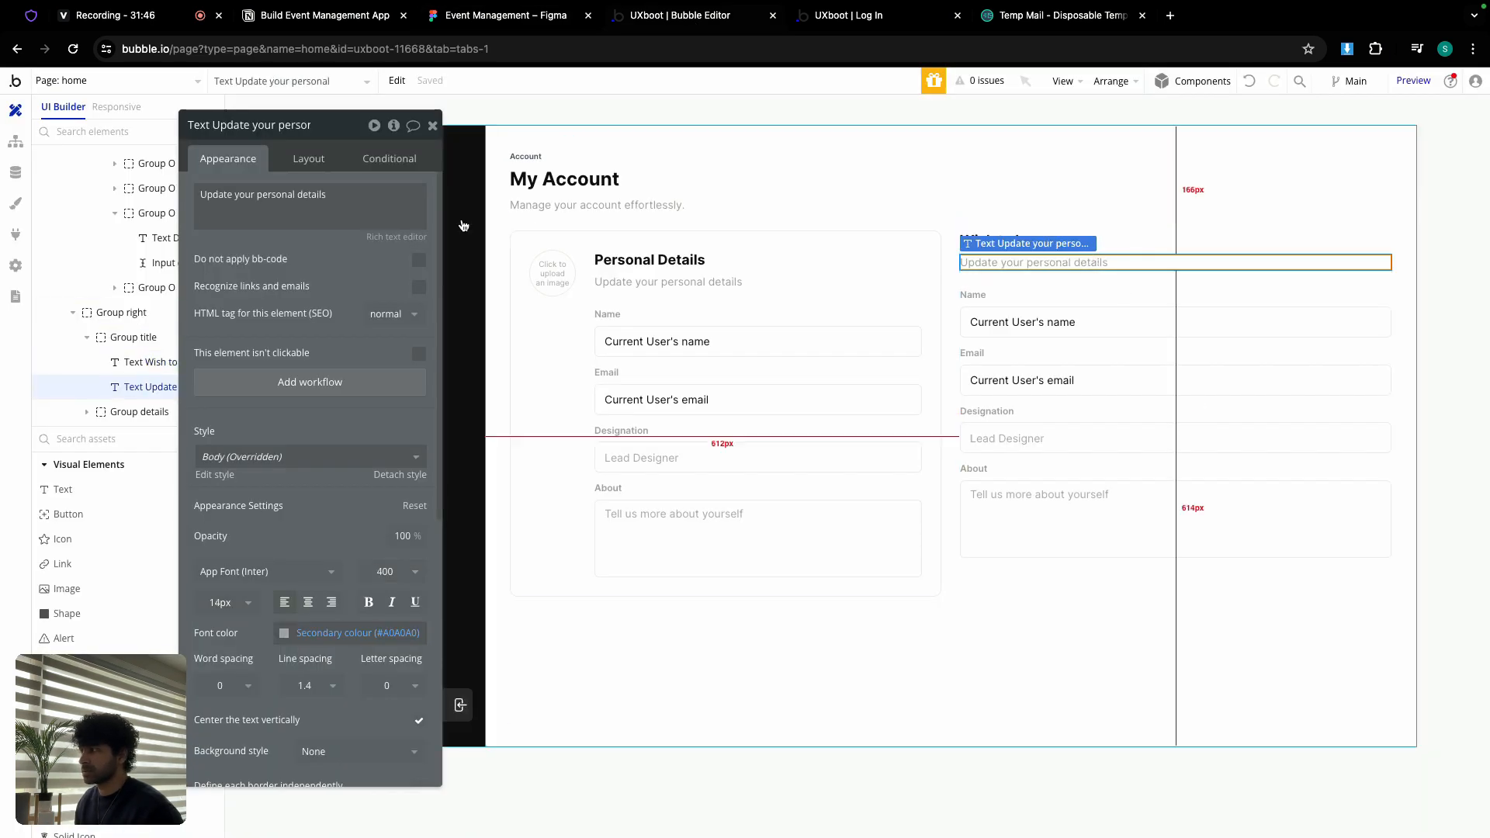
pyautogui.click(392, 194)
pyautogui.hotkey('ctrl', 'a')
pyautogui.hotkey('ctrl', 'v')
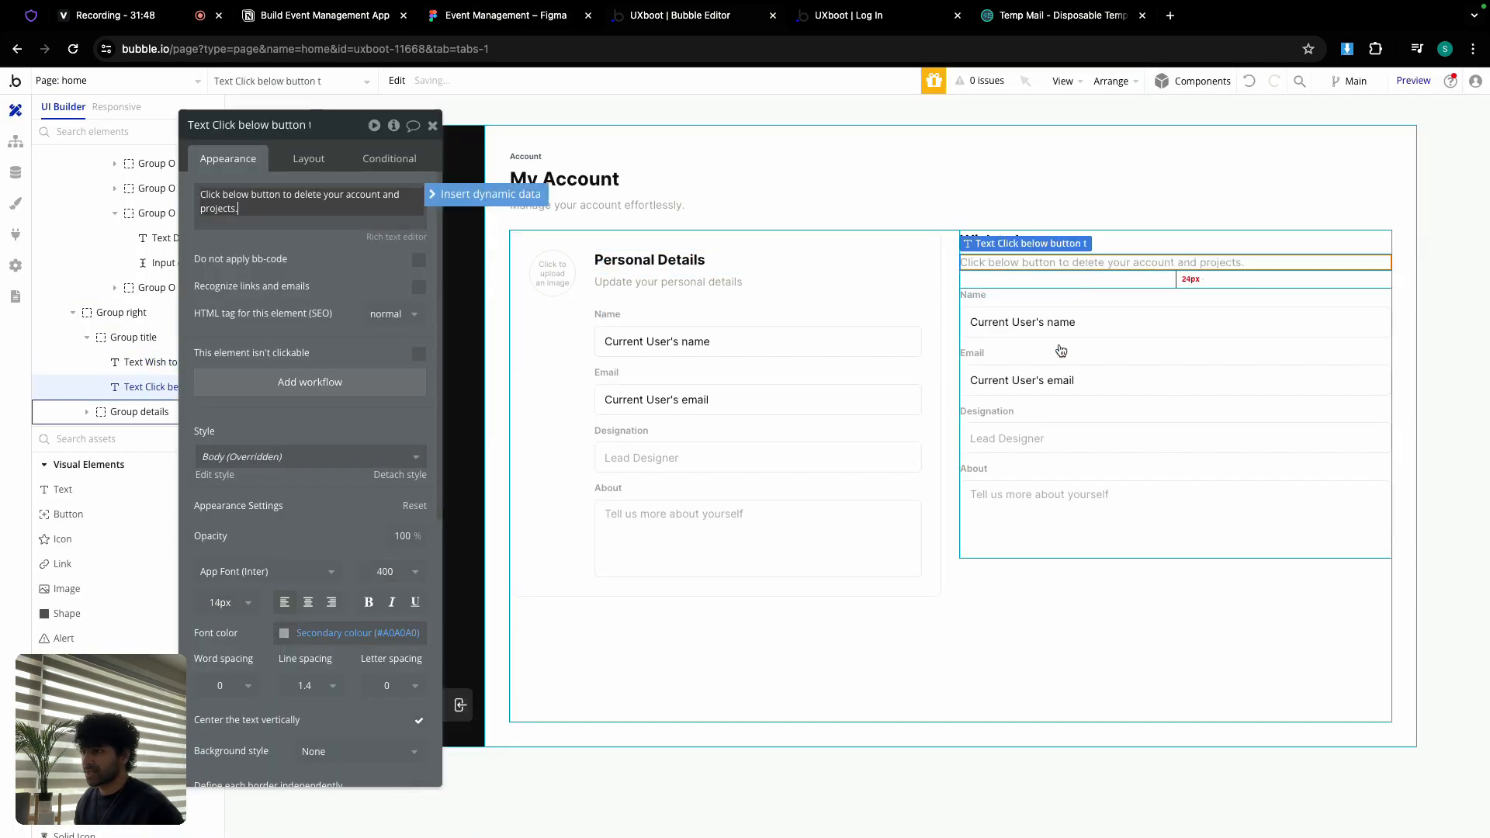
# Step: Delete and then restore the right card's detail fields, and select the card groups
pyautogui.click(1060, 348)
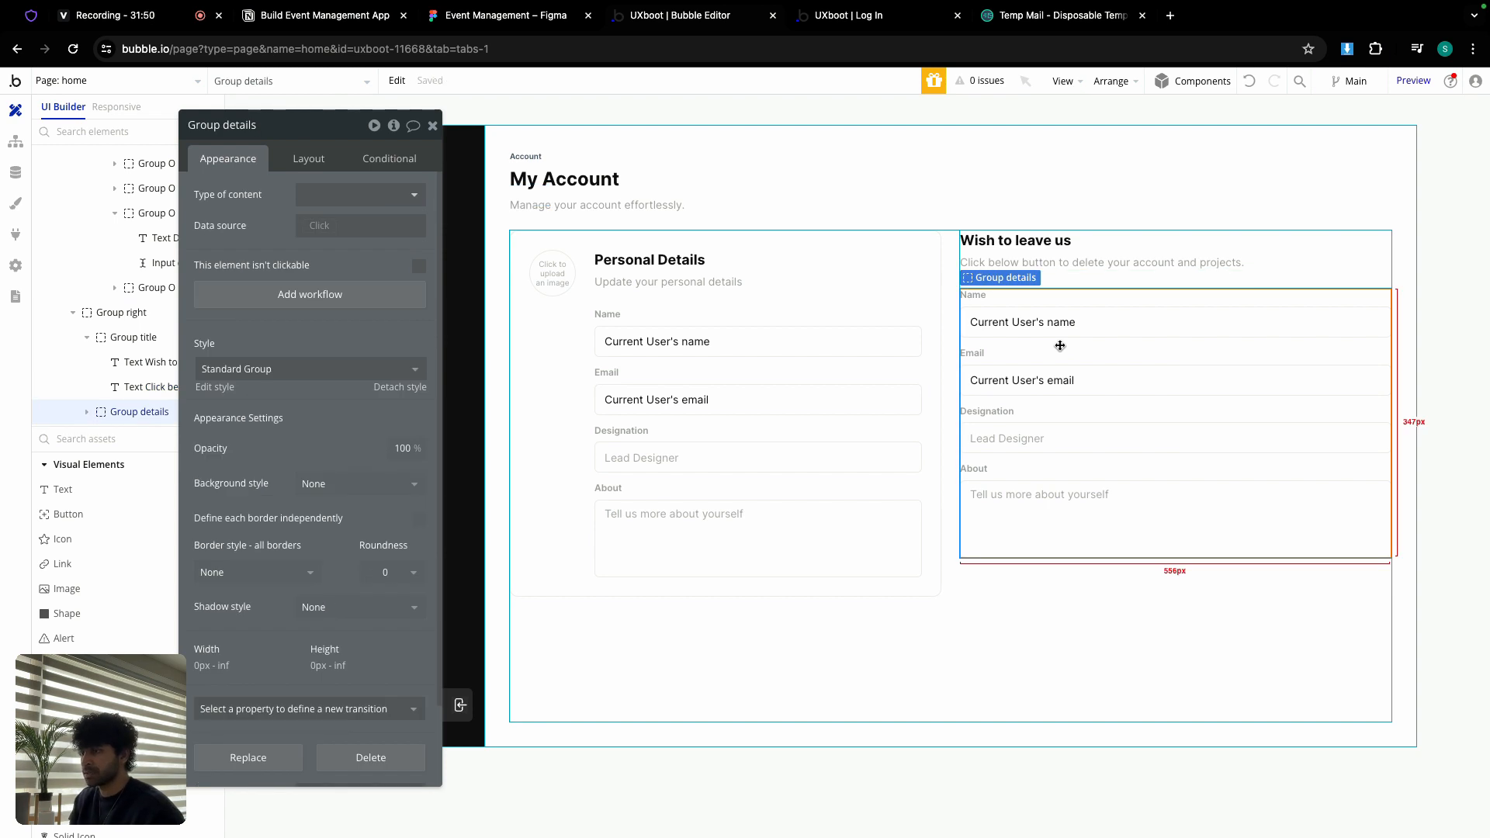
pyautogui.press('Delete')
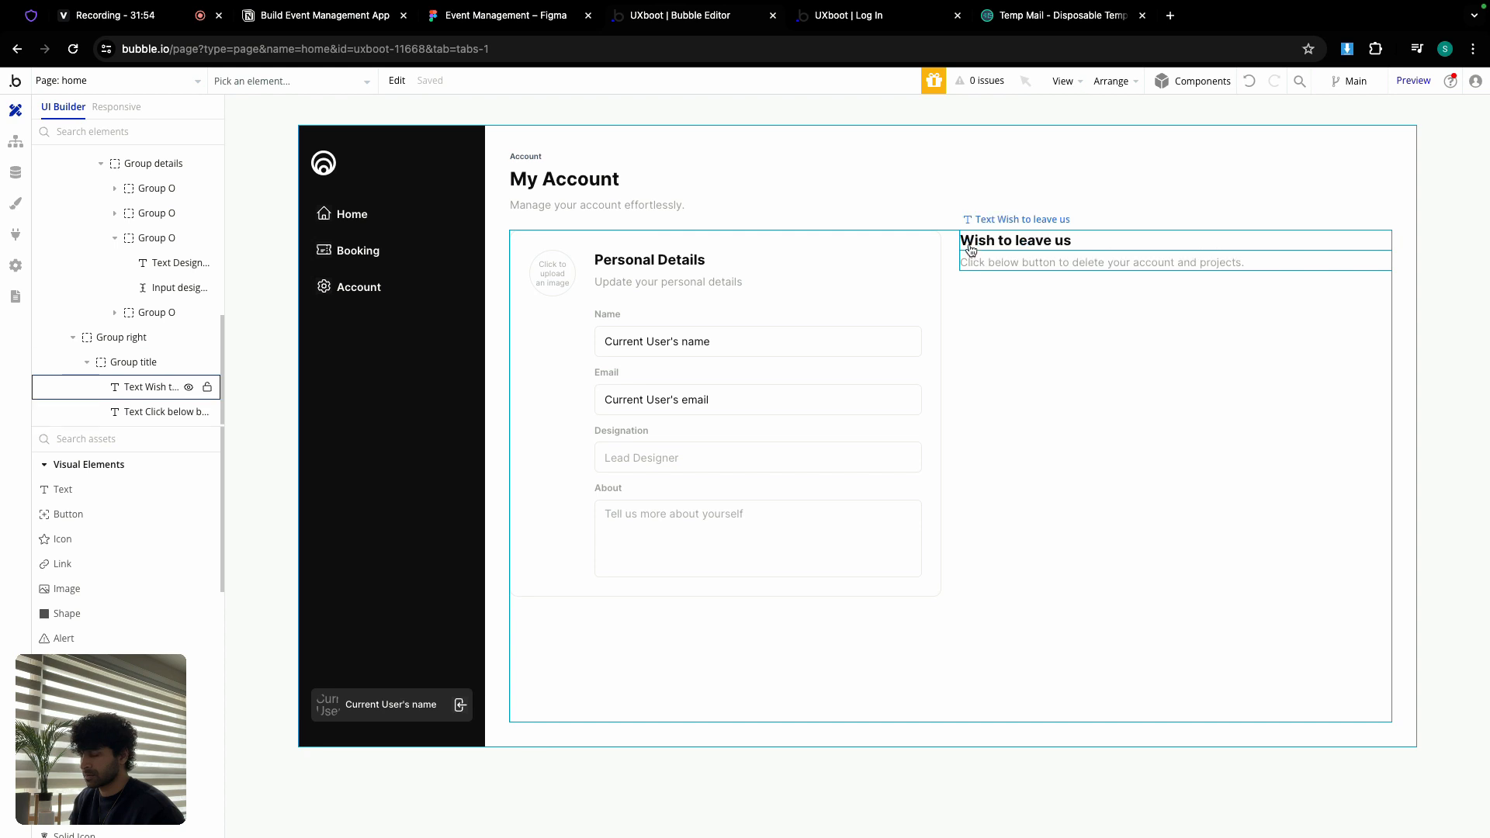
pyautogui.hotkey('ctrl', 'z')
pyautogui.click(1001, 280)
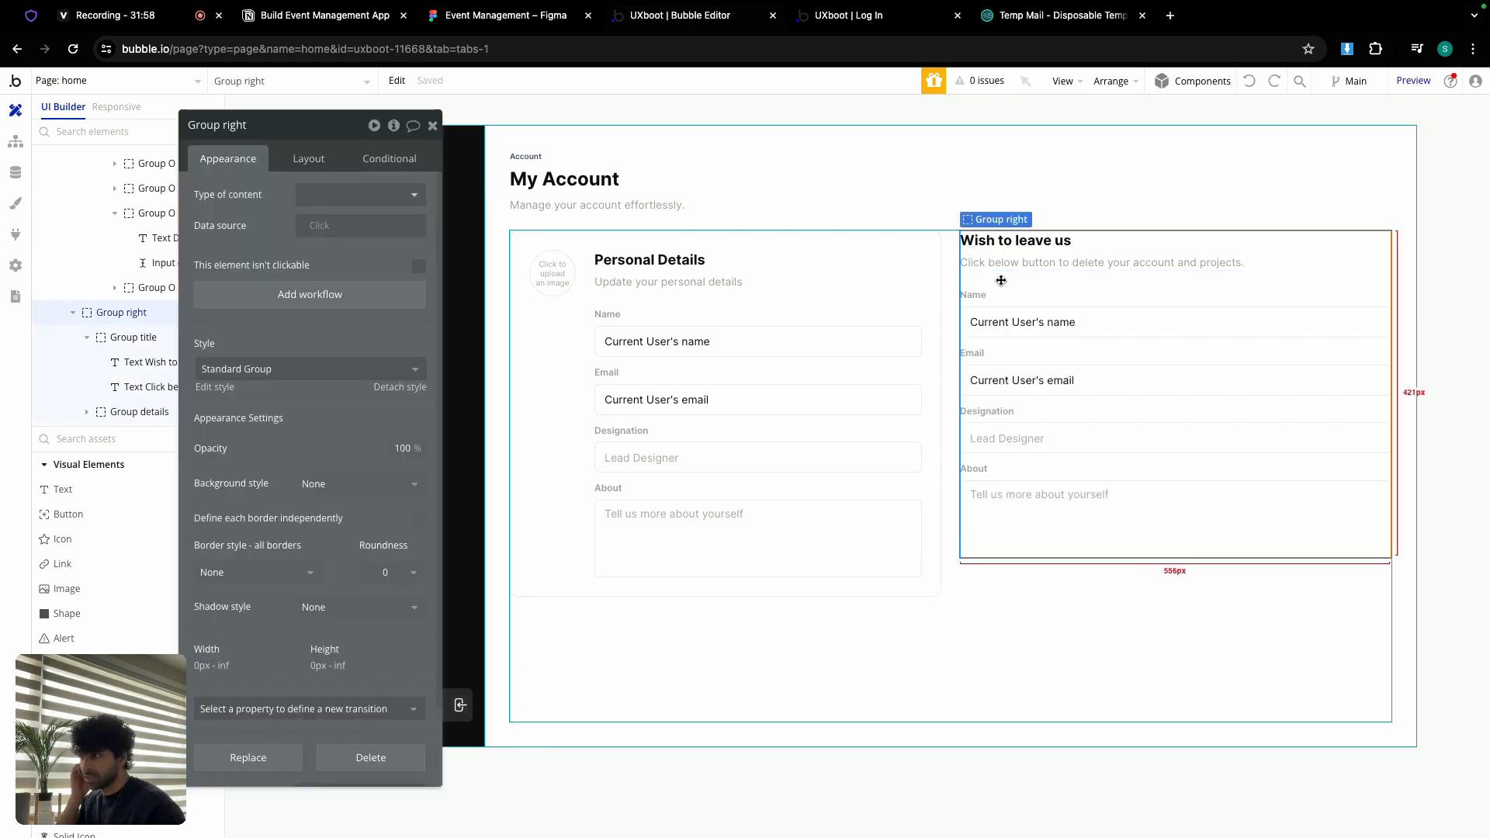
pyautogui.click(691, 326)
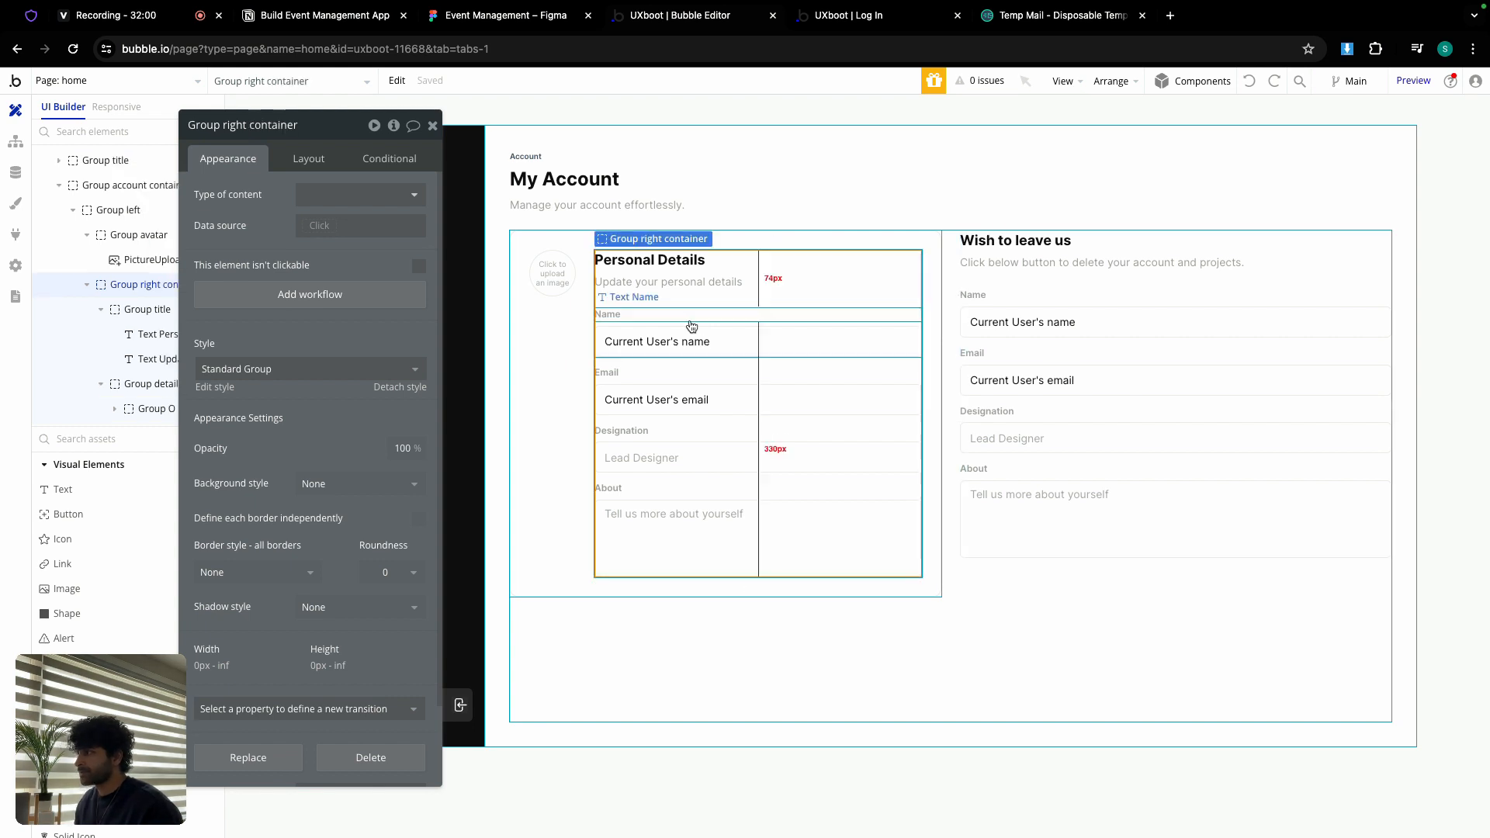
# Step: Insert a new button into the Personal Details card's content group
pyautogui.click(433, 126)
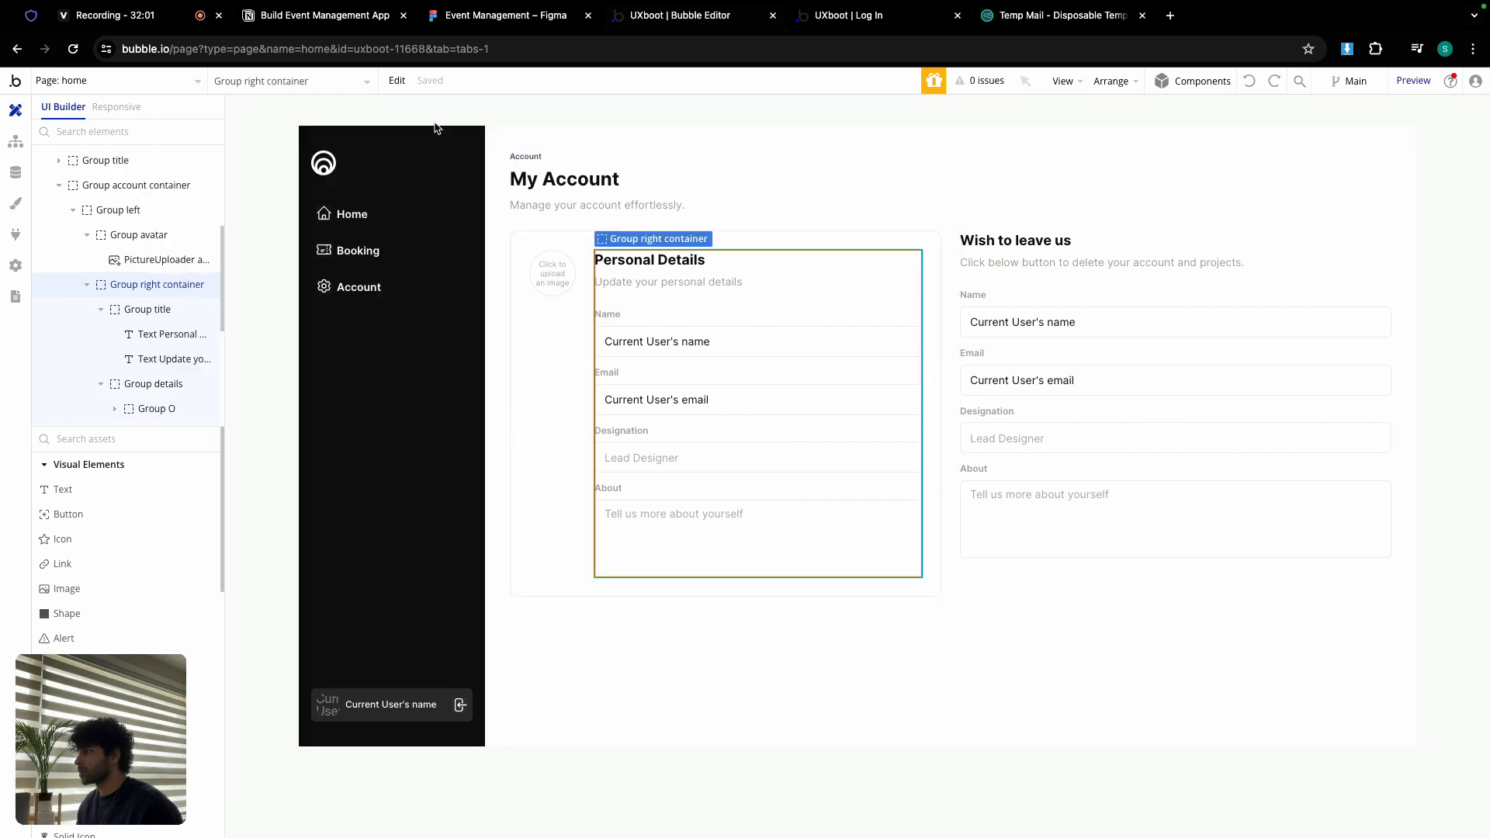
pyautogui.click(111, 513)
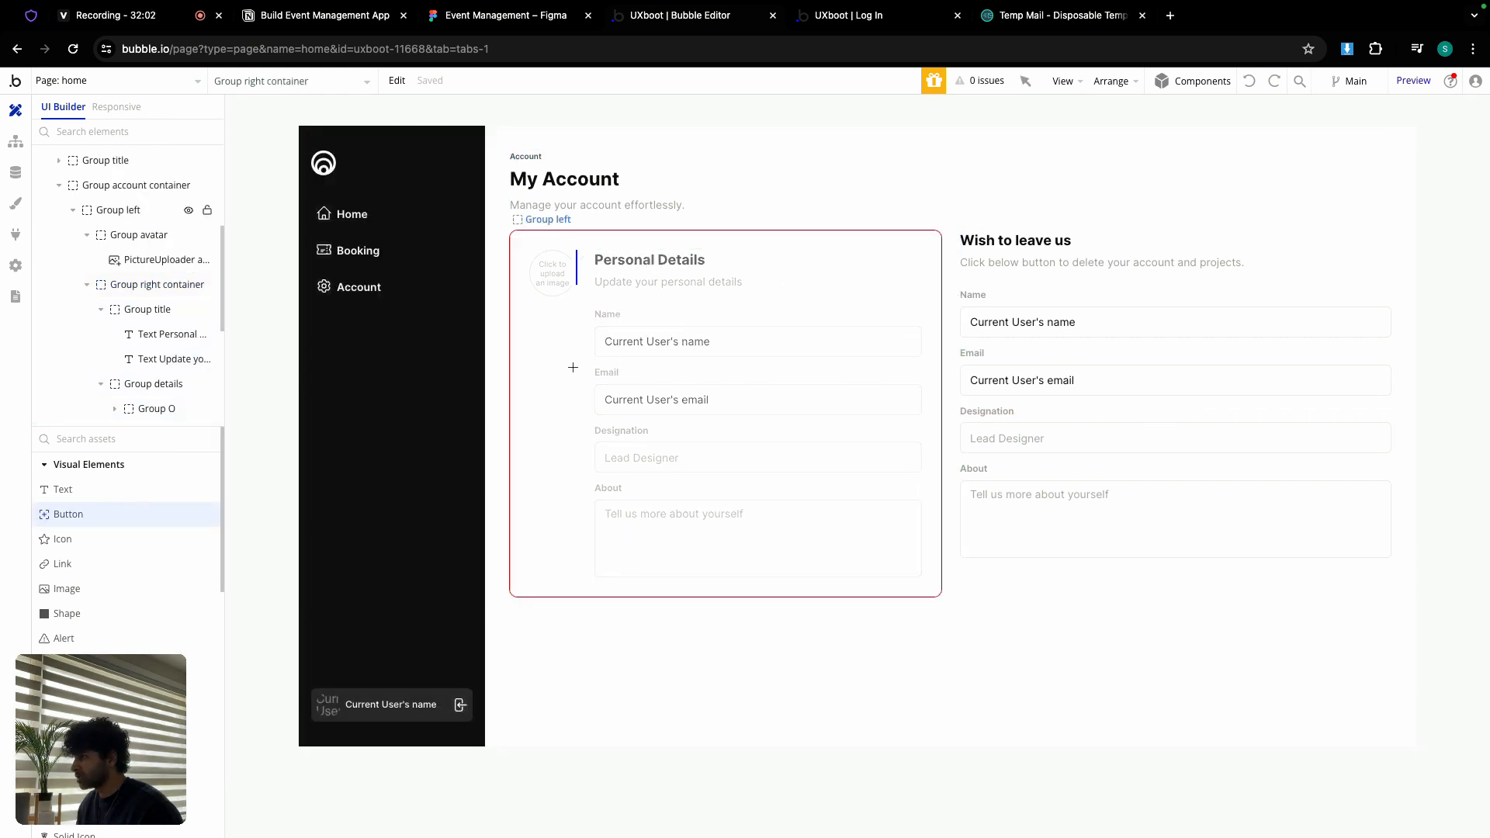
pyautogui.click(643, 299)
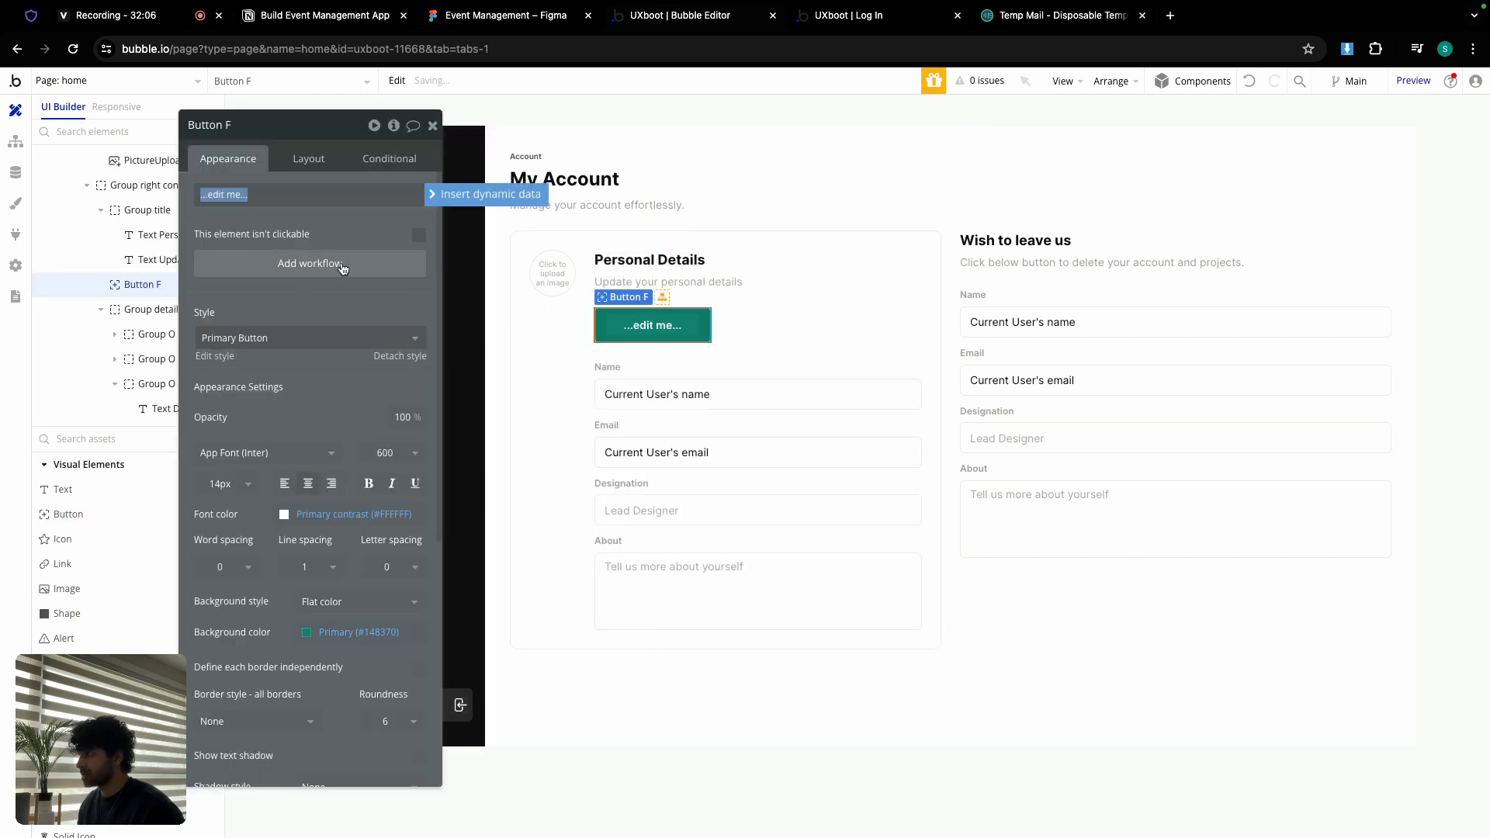
pyautogui.click(263, 338)
pyautogui.click(808, 296)
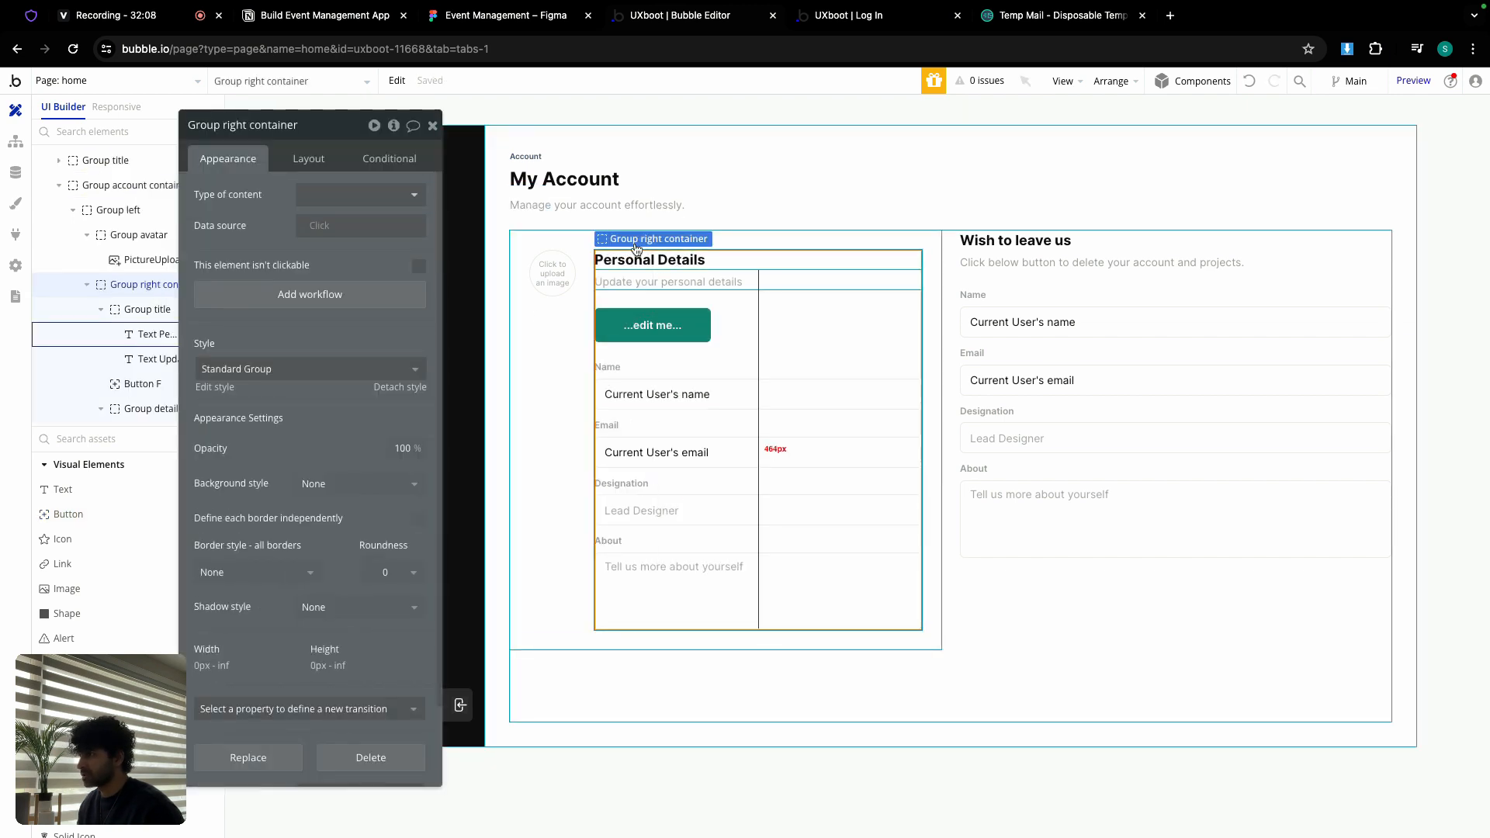
pyautogui.click(315, 369)
pyautogui.click(648, 324)
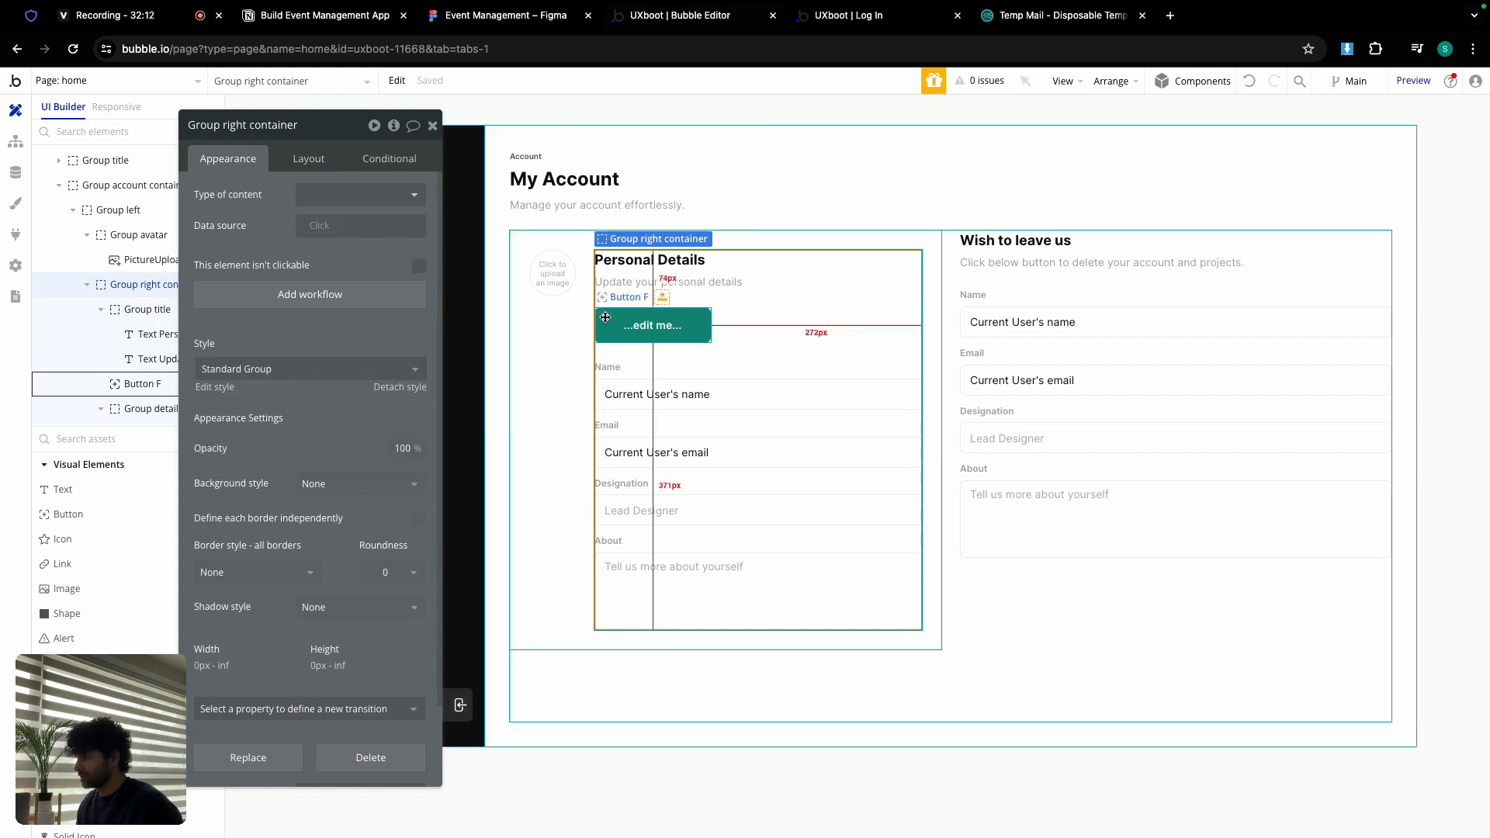
# Step: Give the button the black Secondary Button style and the label 'Update'
pyautogui.click(275, 341)
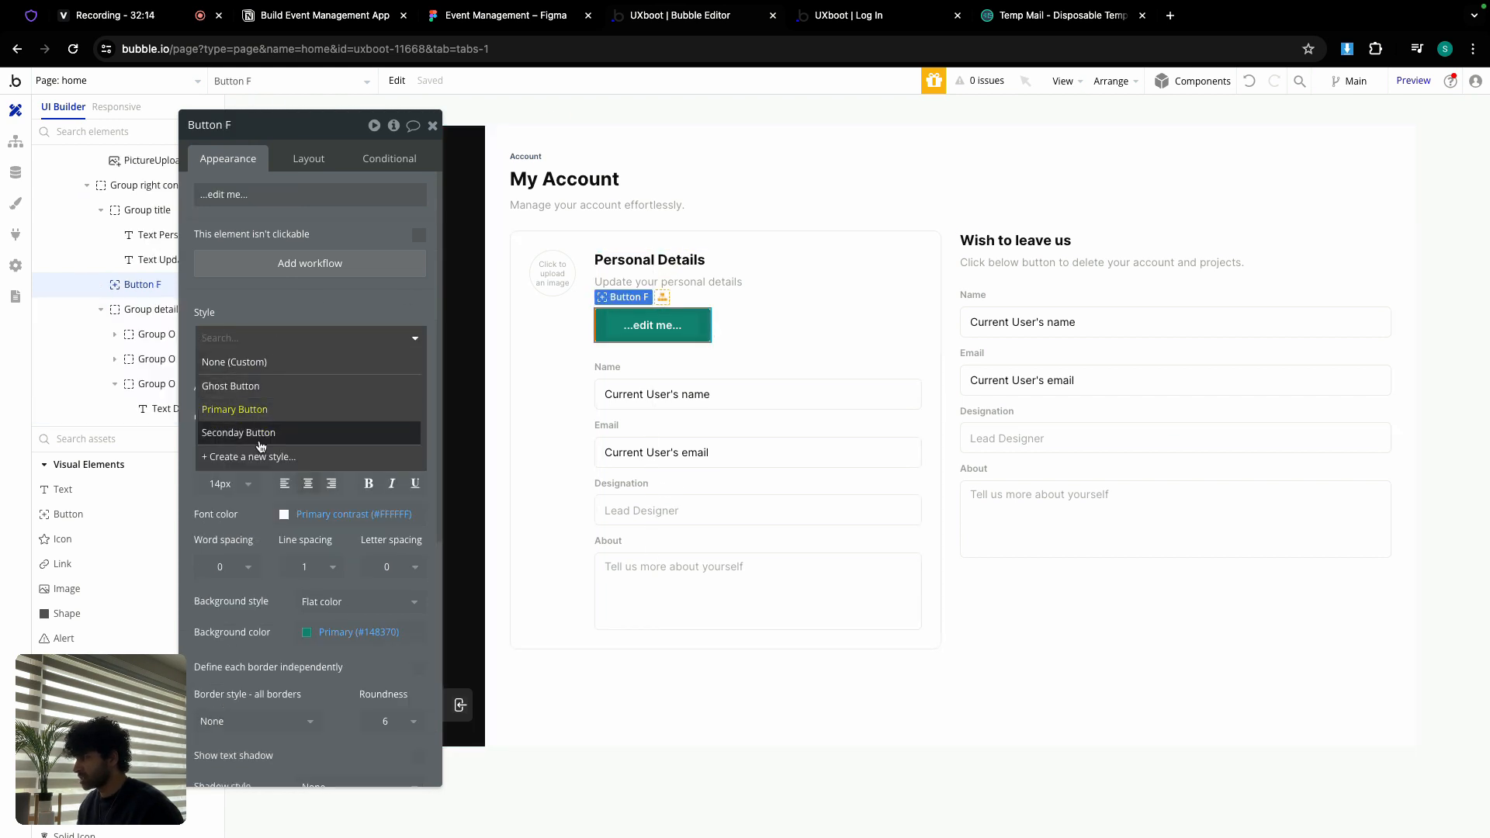
pyautogui.click(264, 410)
pyautogui.click(264, 195)
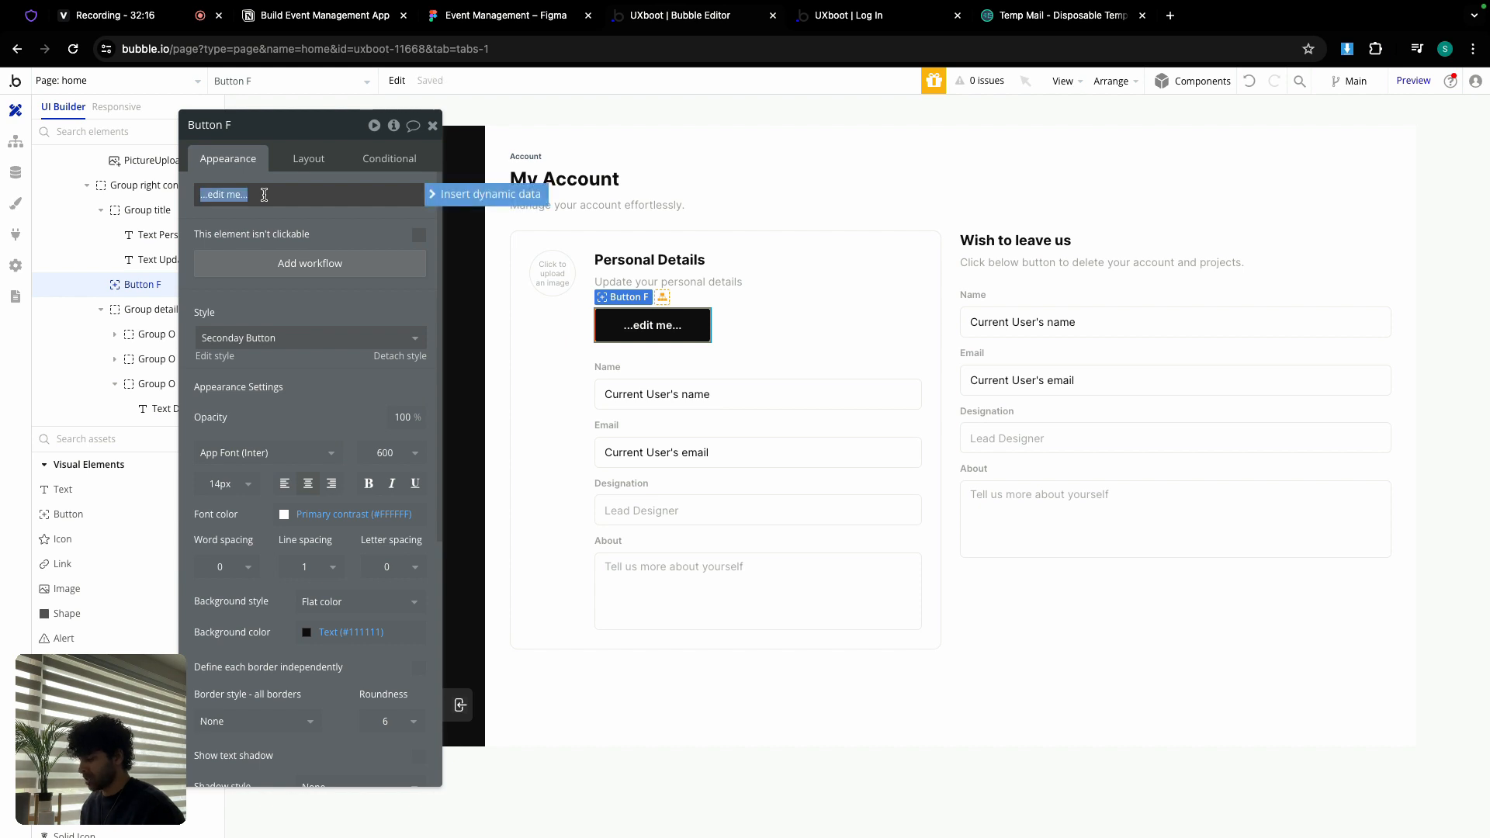
pyautogui.write('Update')
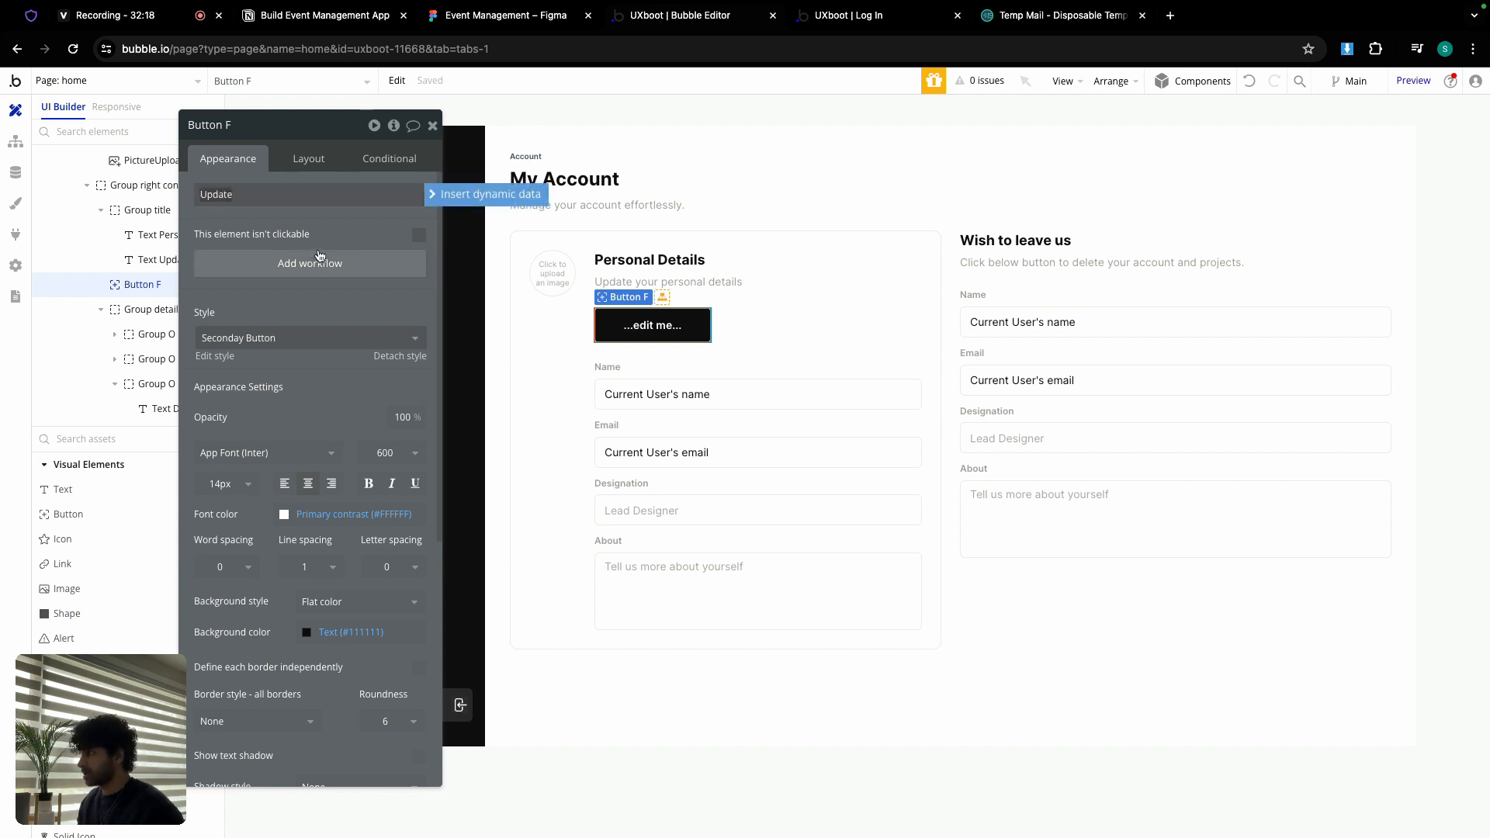
# Step: Make the Update button full width, 40px minimum height, and last in the card
pyautogui.click(306, 159)
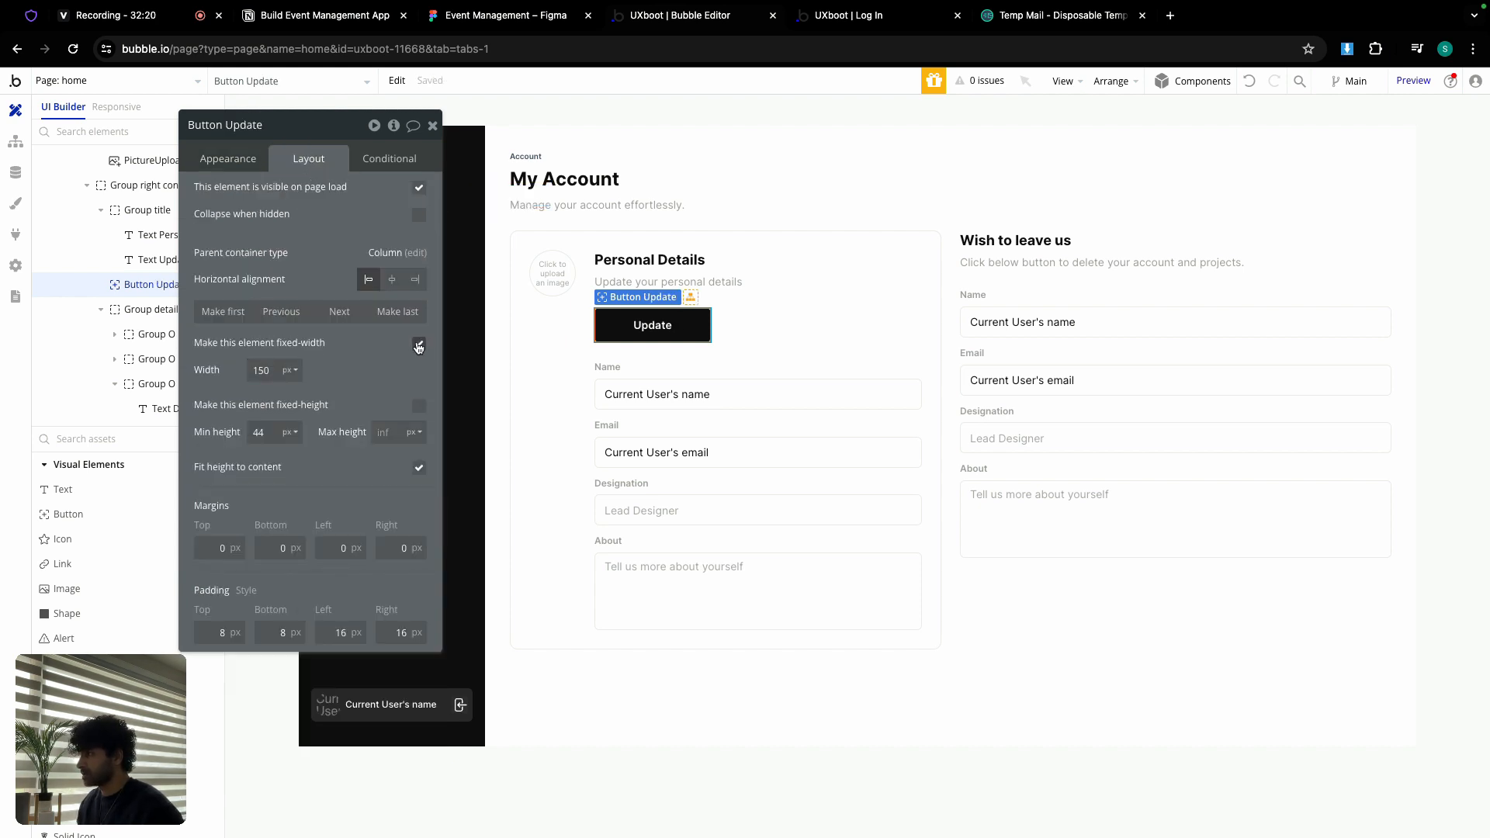
pyautogui.click(419, 343)
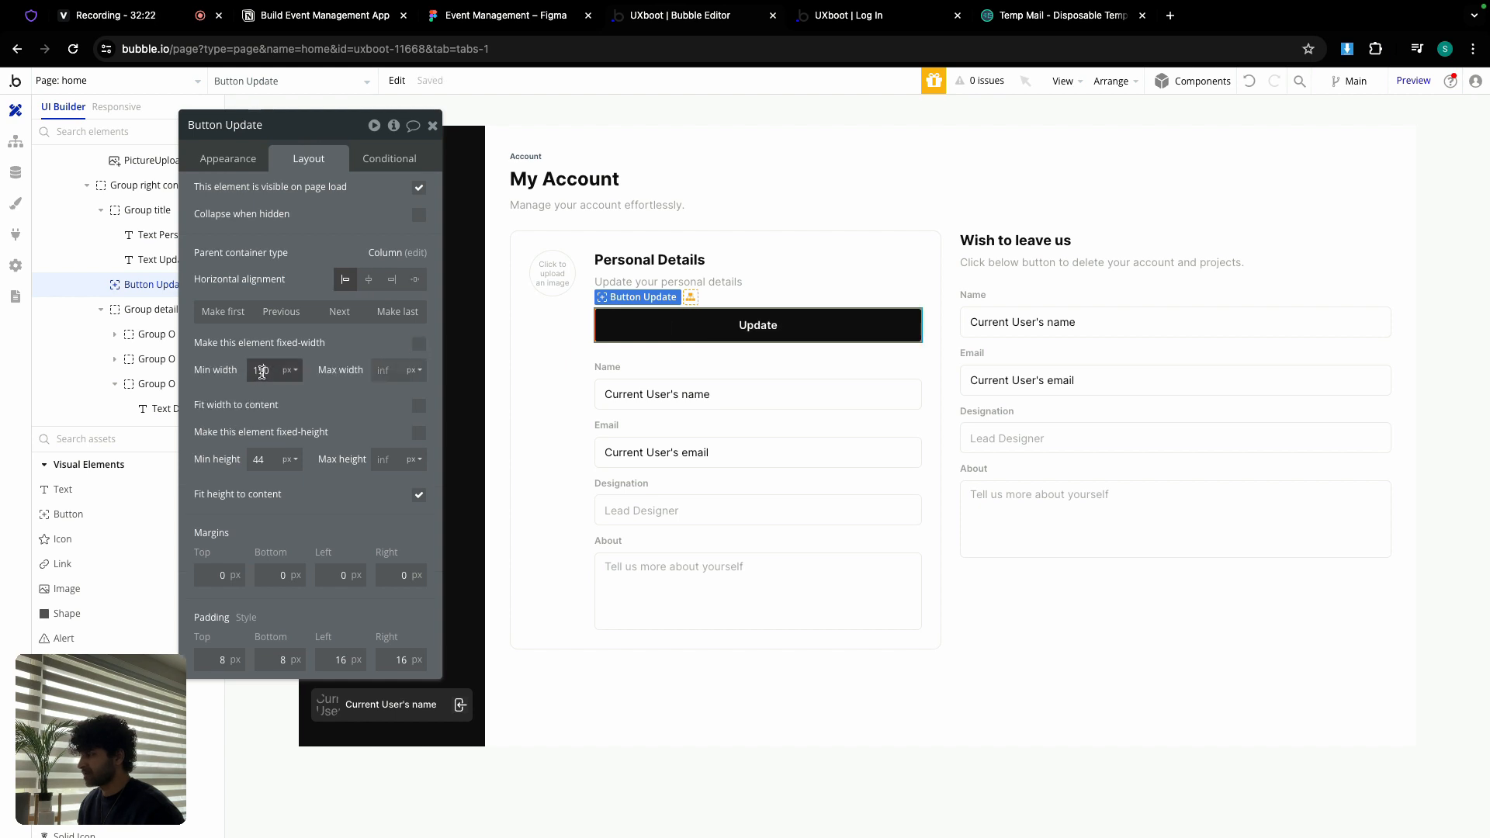
pyautogui.write('0')
pyautogui.click(270, 459)
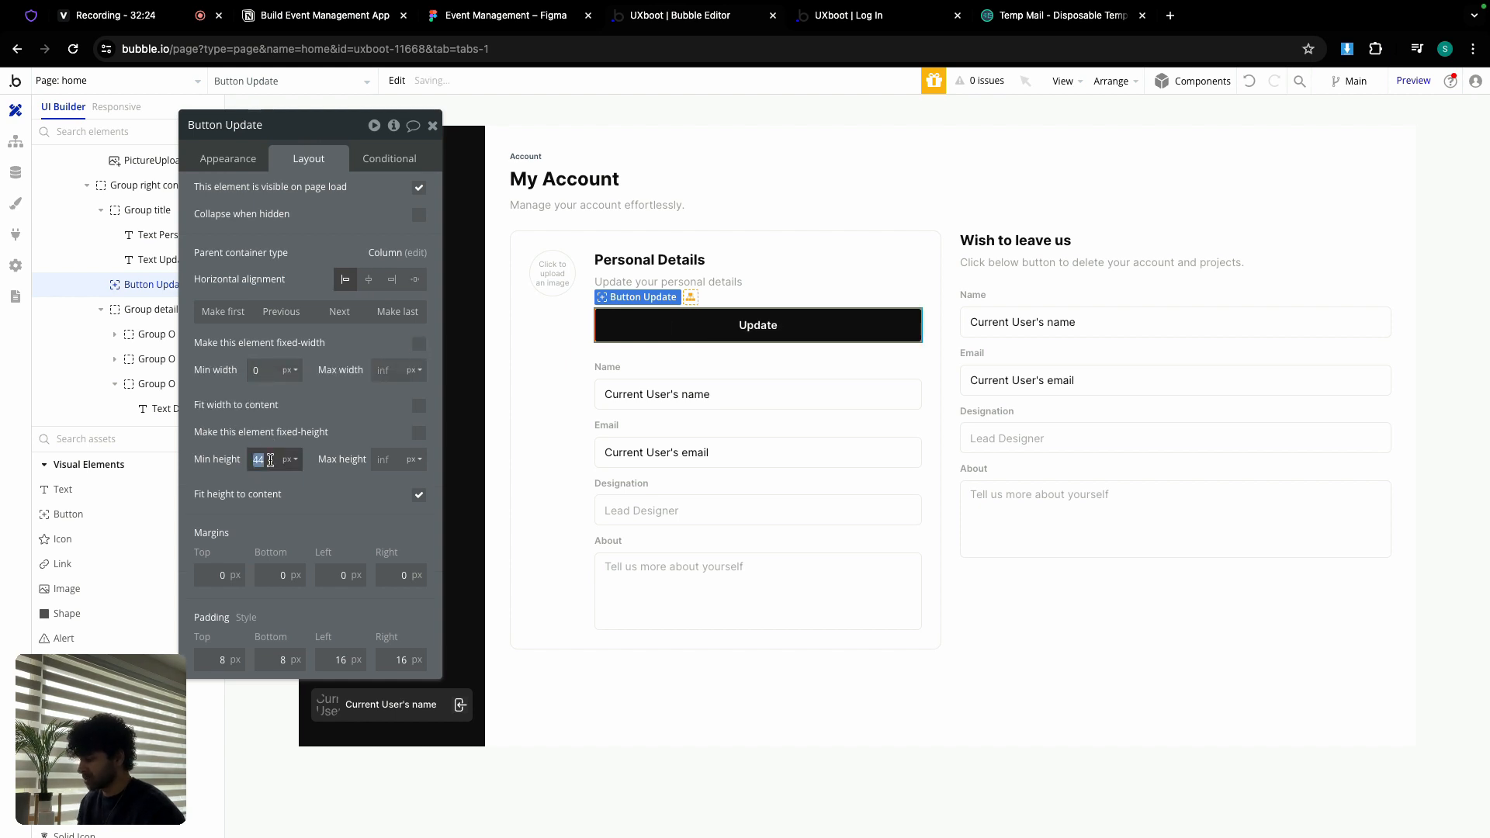
pyautogui.write('40')
pyautogui.click(391, 310)
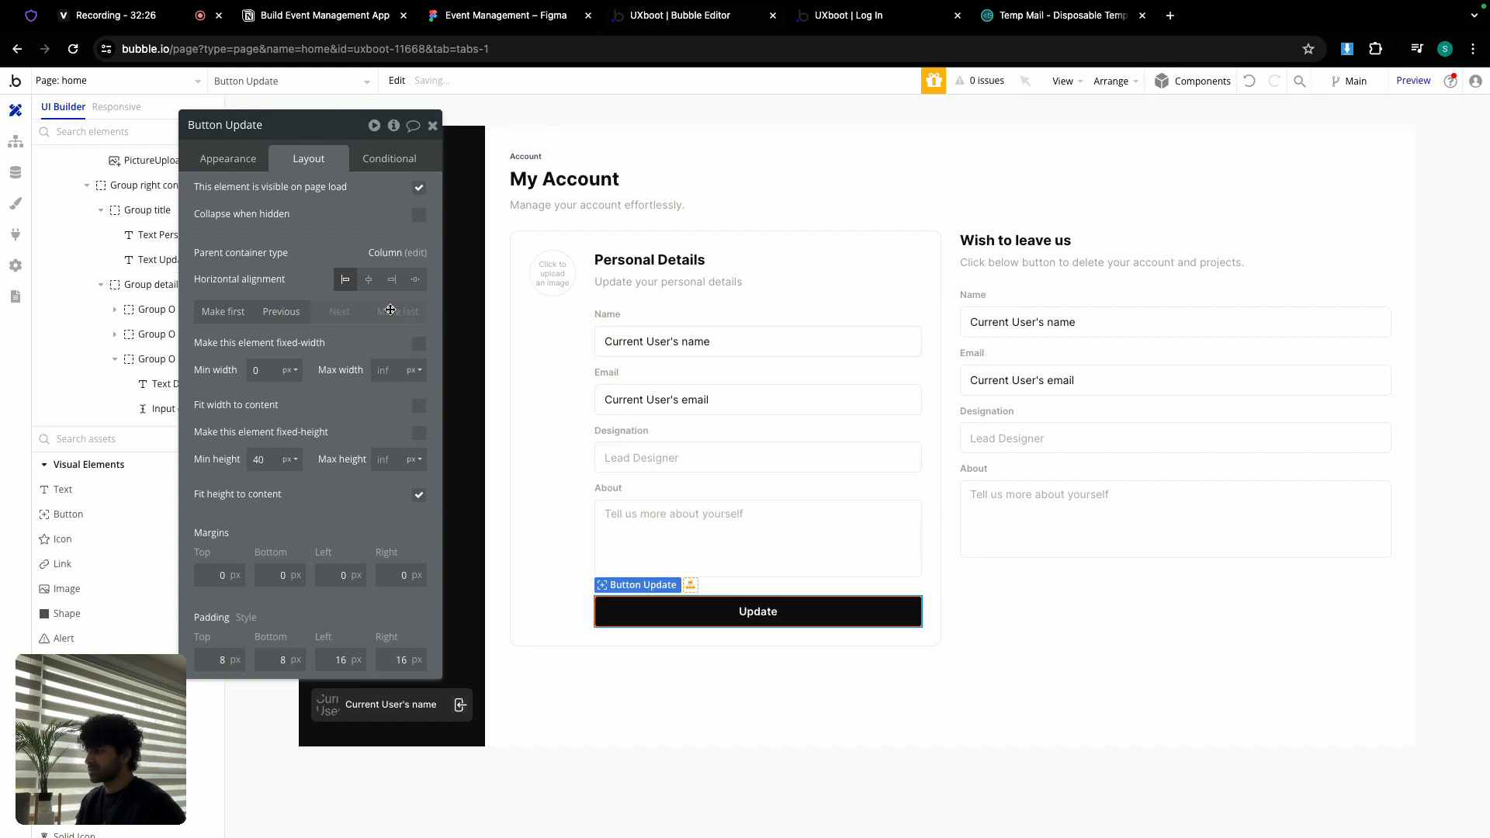
pyautogui.click(708, 610)
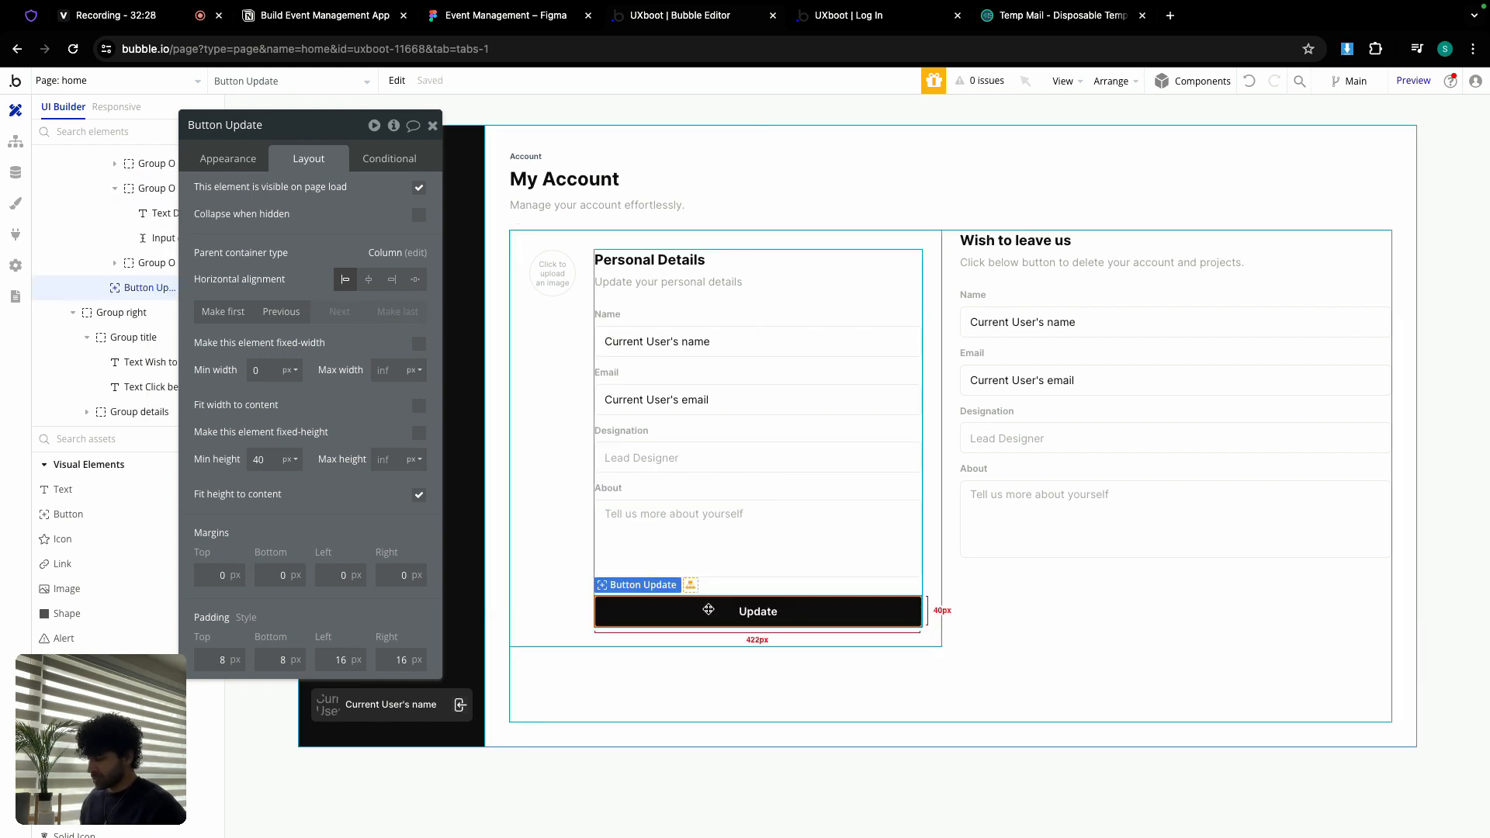
# Step: Paste a copy of the Update button into the right card and delete its detail fields
pyautogui.rightClick(708, 610)
pyautogui.click(751, 644)
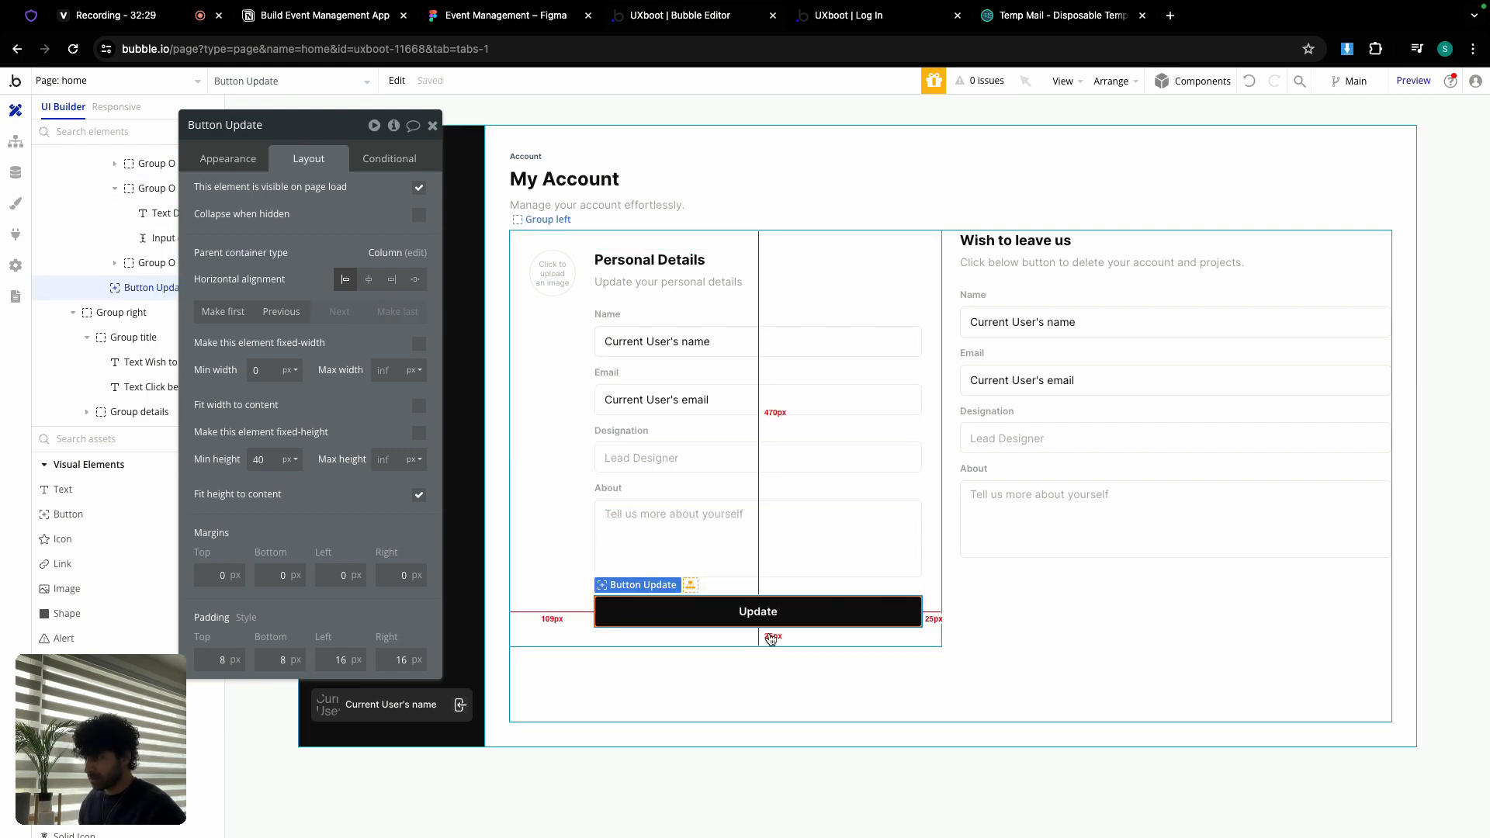
pyautogui.click(1037, 285)
pyautogui.rightClick(1038, 283)
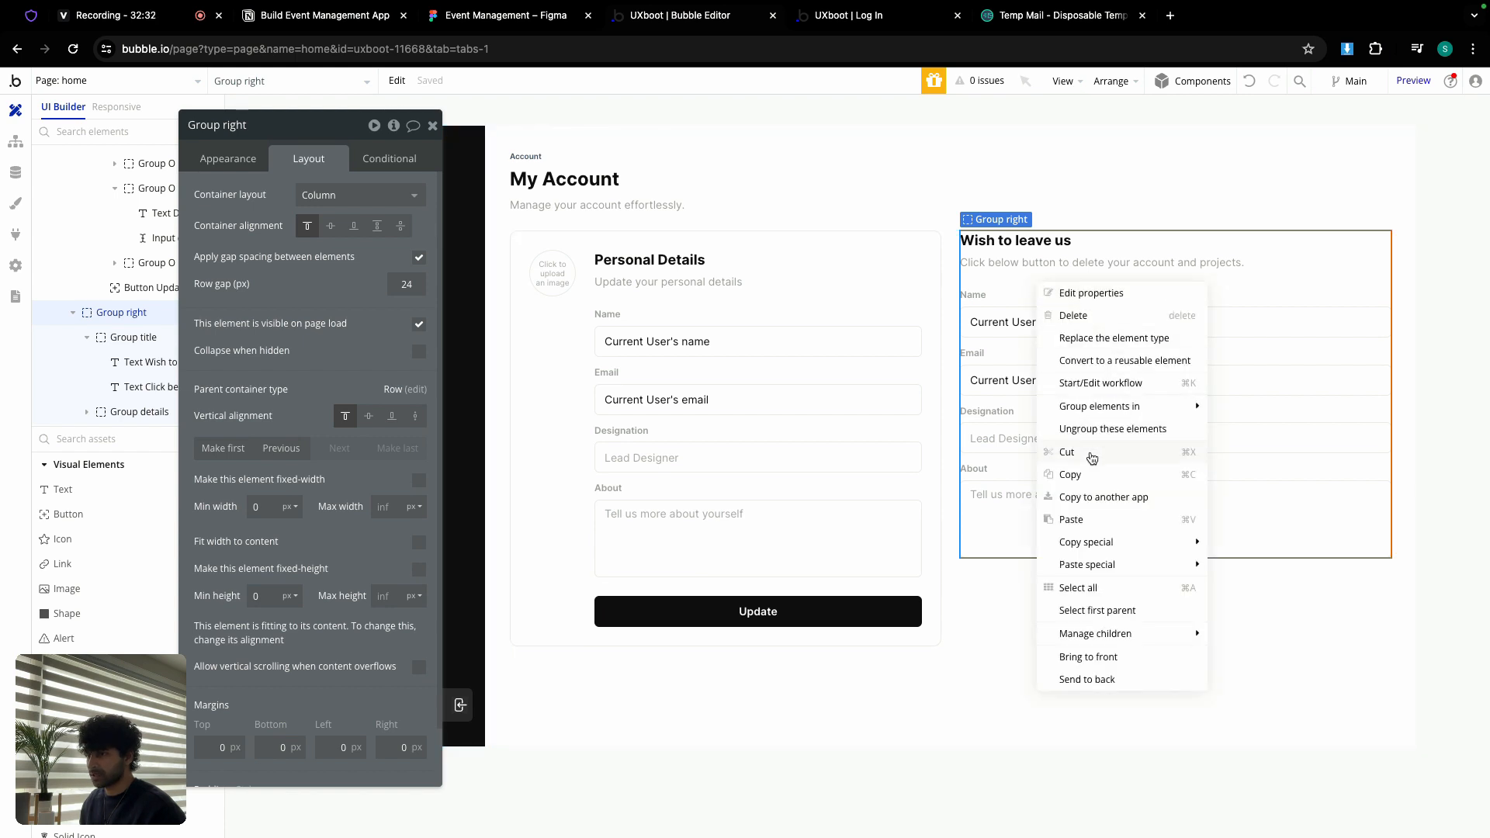
pyautogui.click(1083, 518)
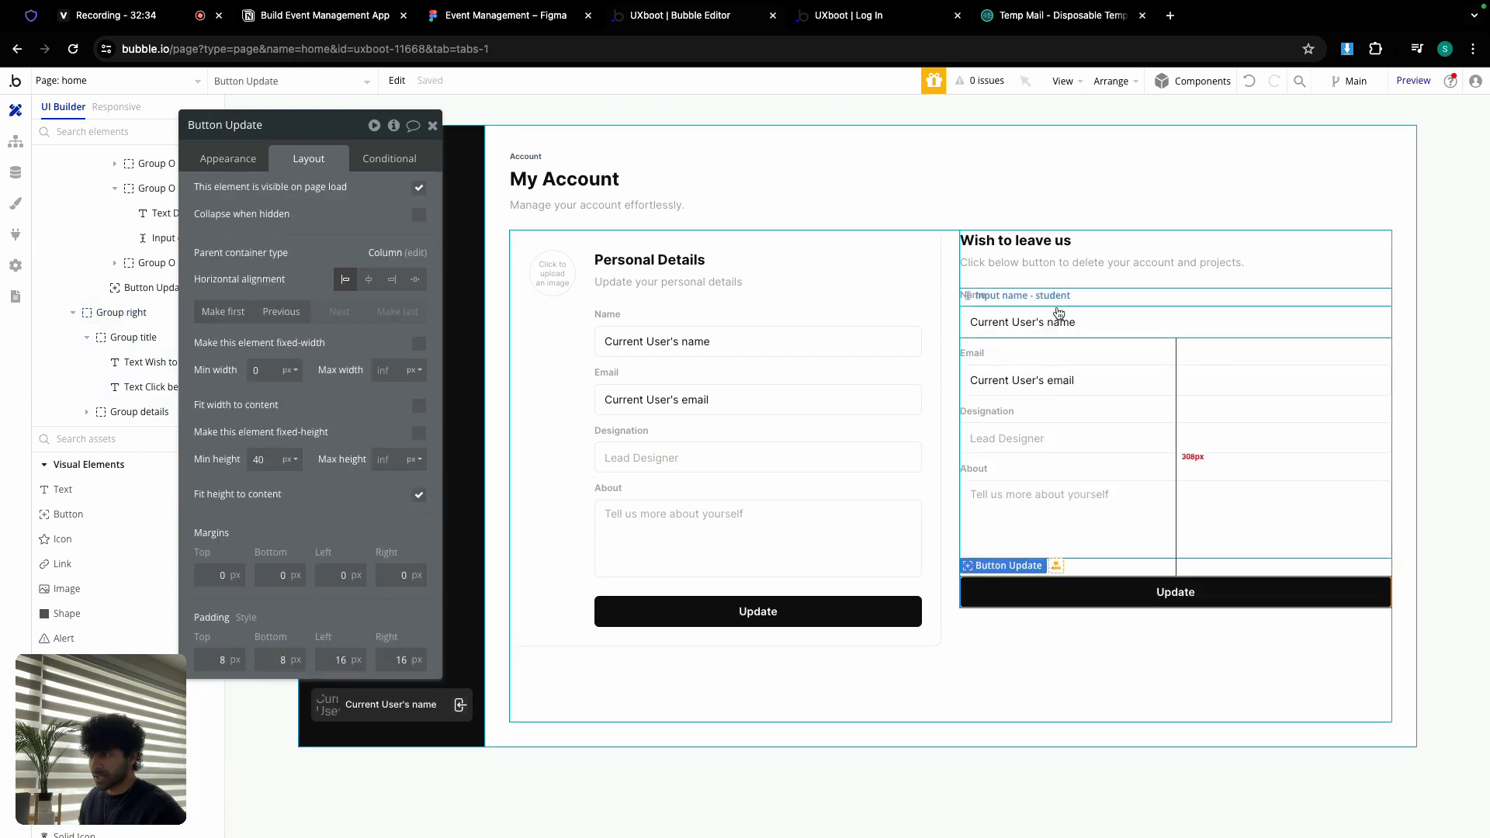
pyautogui.click(1046, 344)
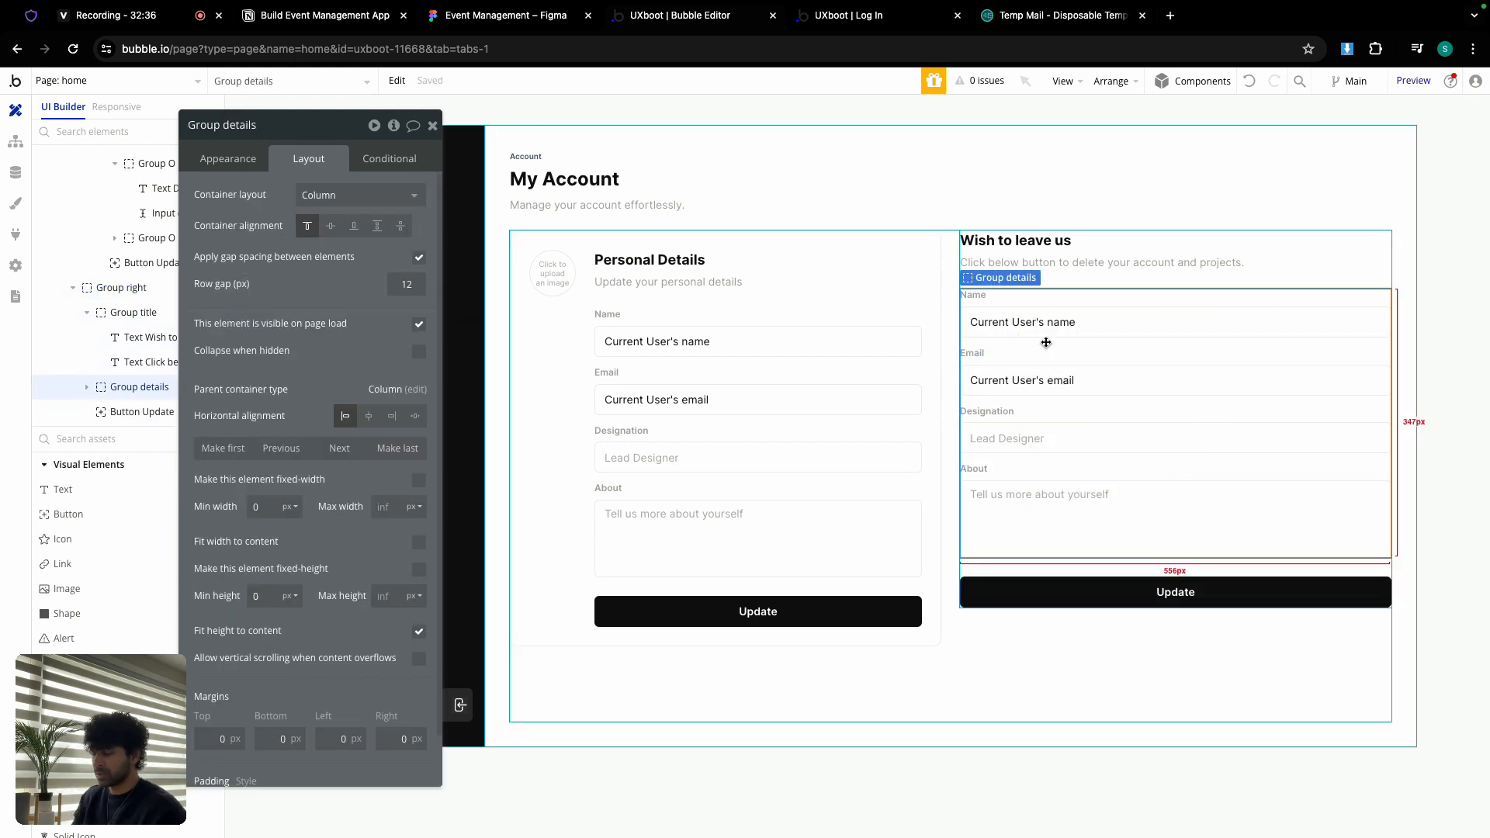
pyautogui.press('Delete')
# Step: Change the copied button's label to 'Delete'
pyautogui.click(142, 411)
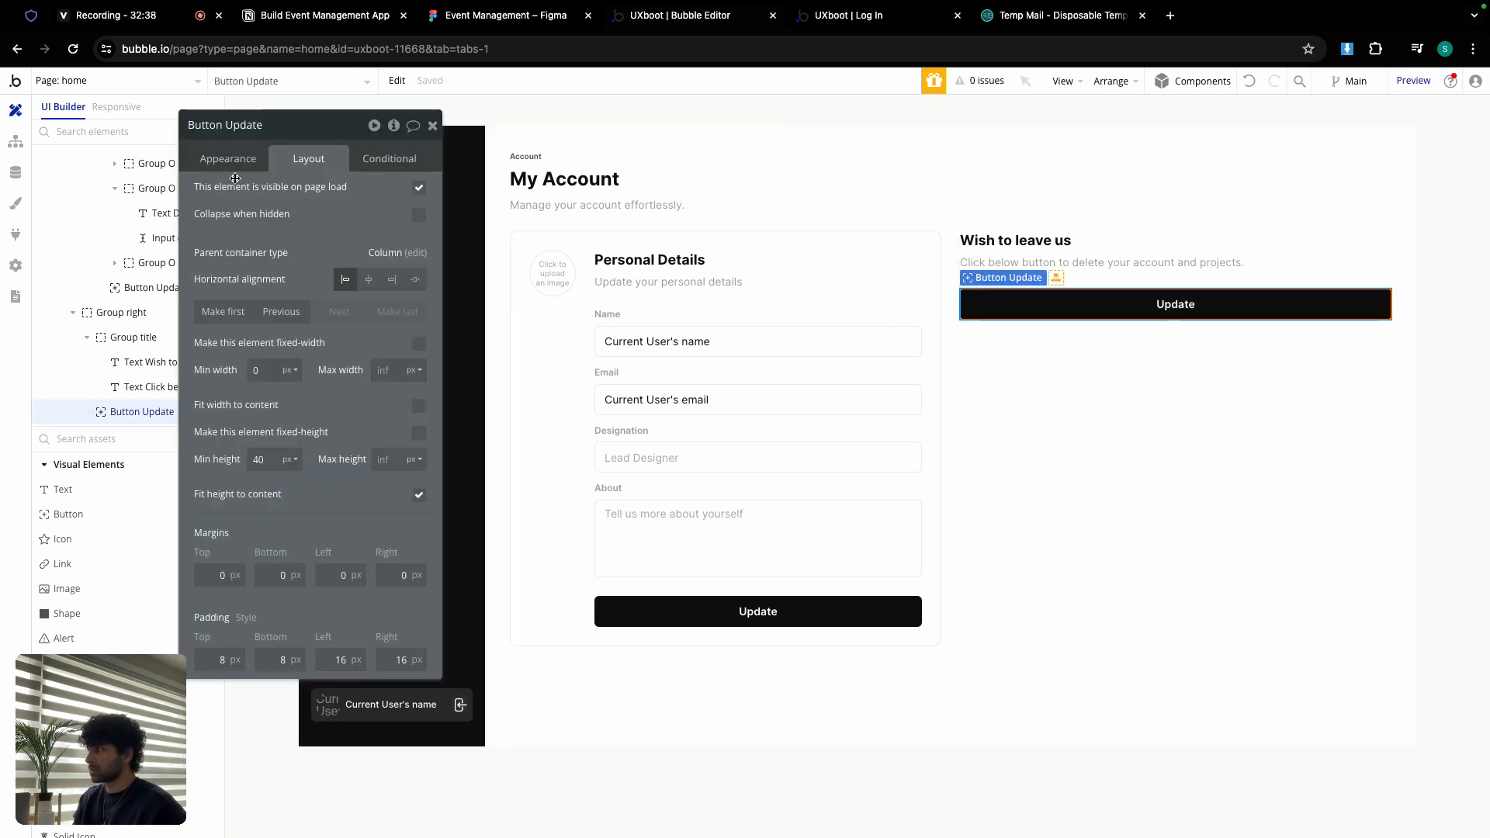
pyautogui.click(230, 159)
pyautogui.doubleClick(280, 193)
pyautogui.write('Delete')
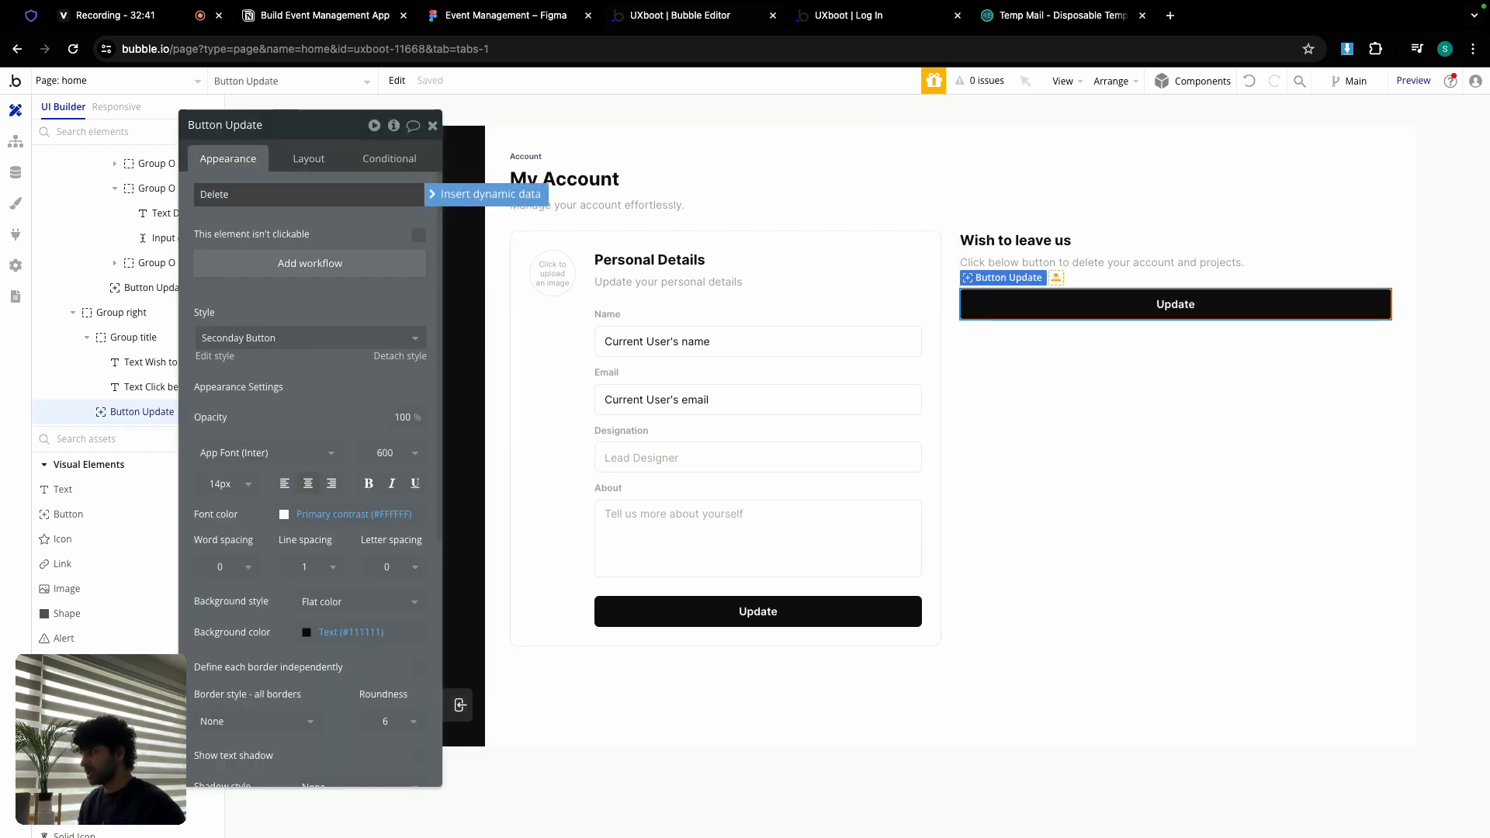
pyautogui.press('Return')
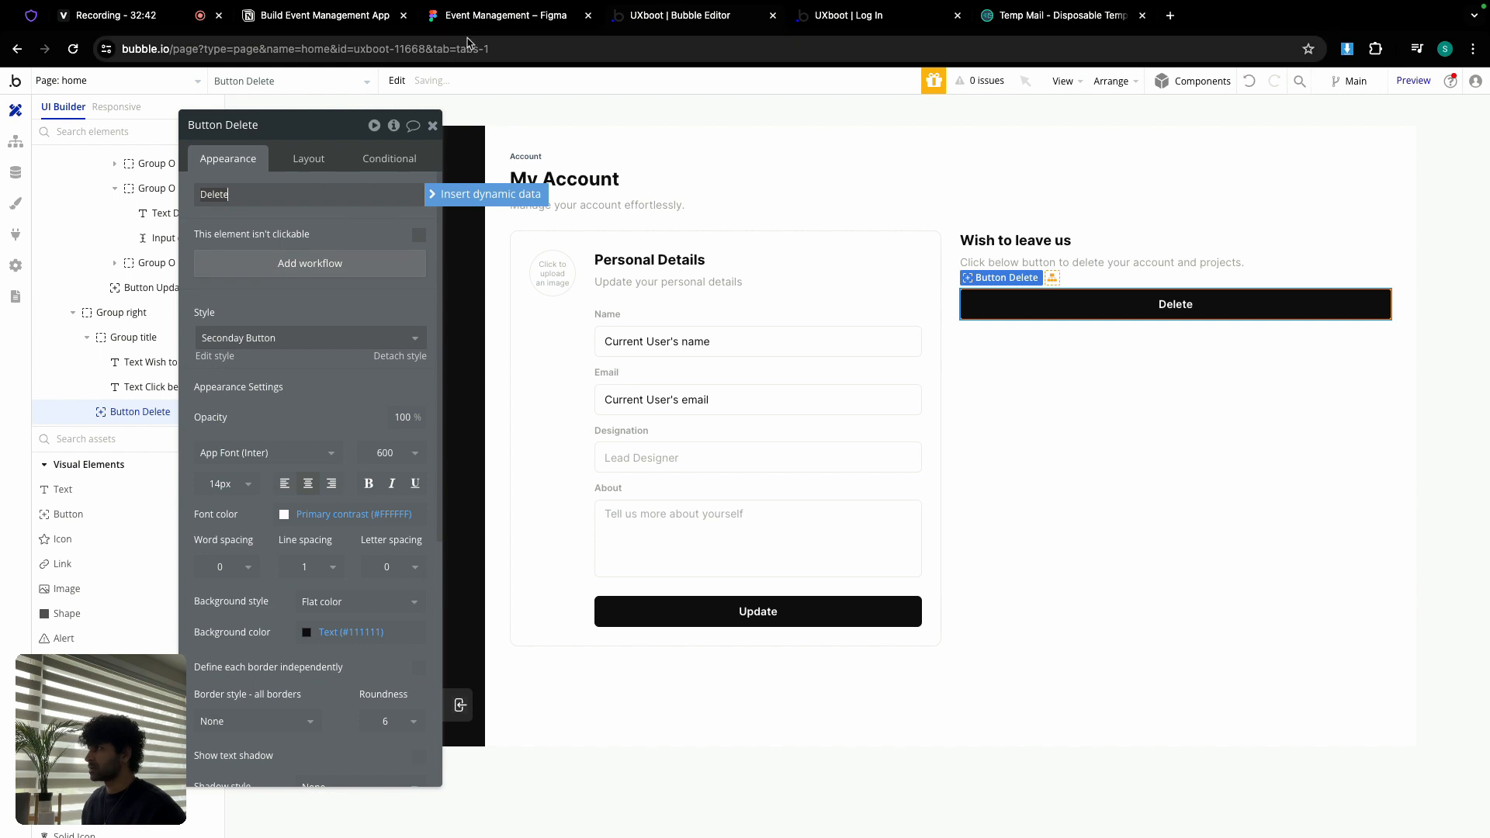
# Step: Check the Figma Delete button's fill colour D84315
pyautogui.click(486, 23)
pyautogui.click(707, 427)
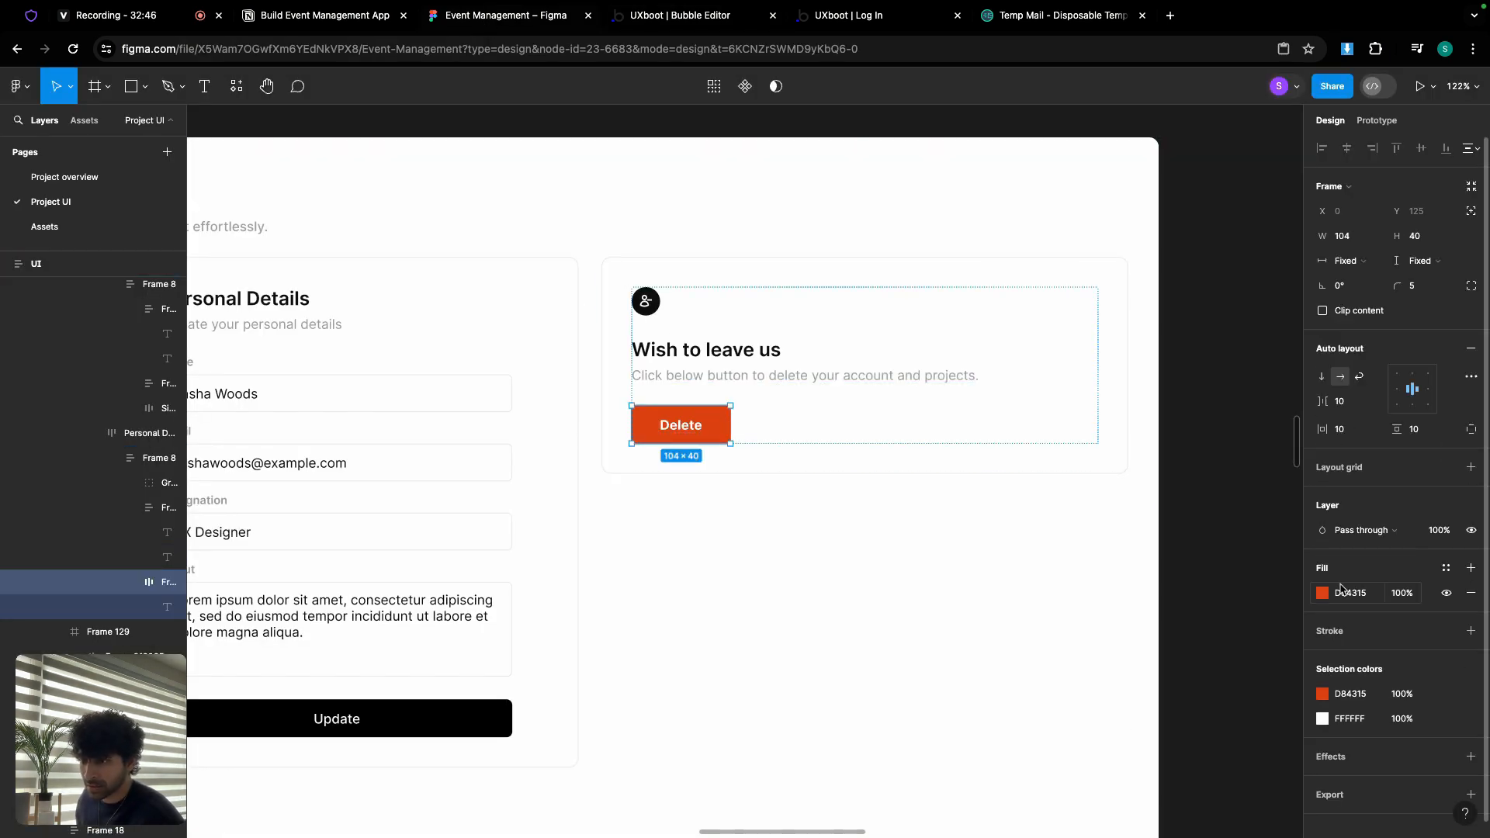
pyautogui.click(1366, 602)
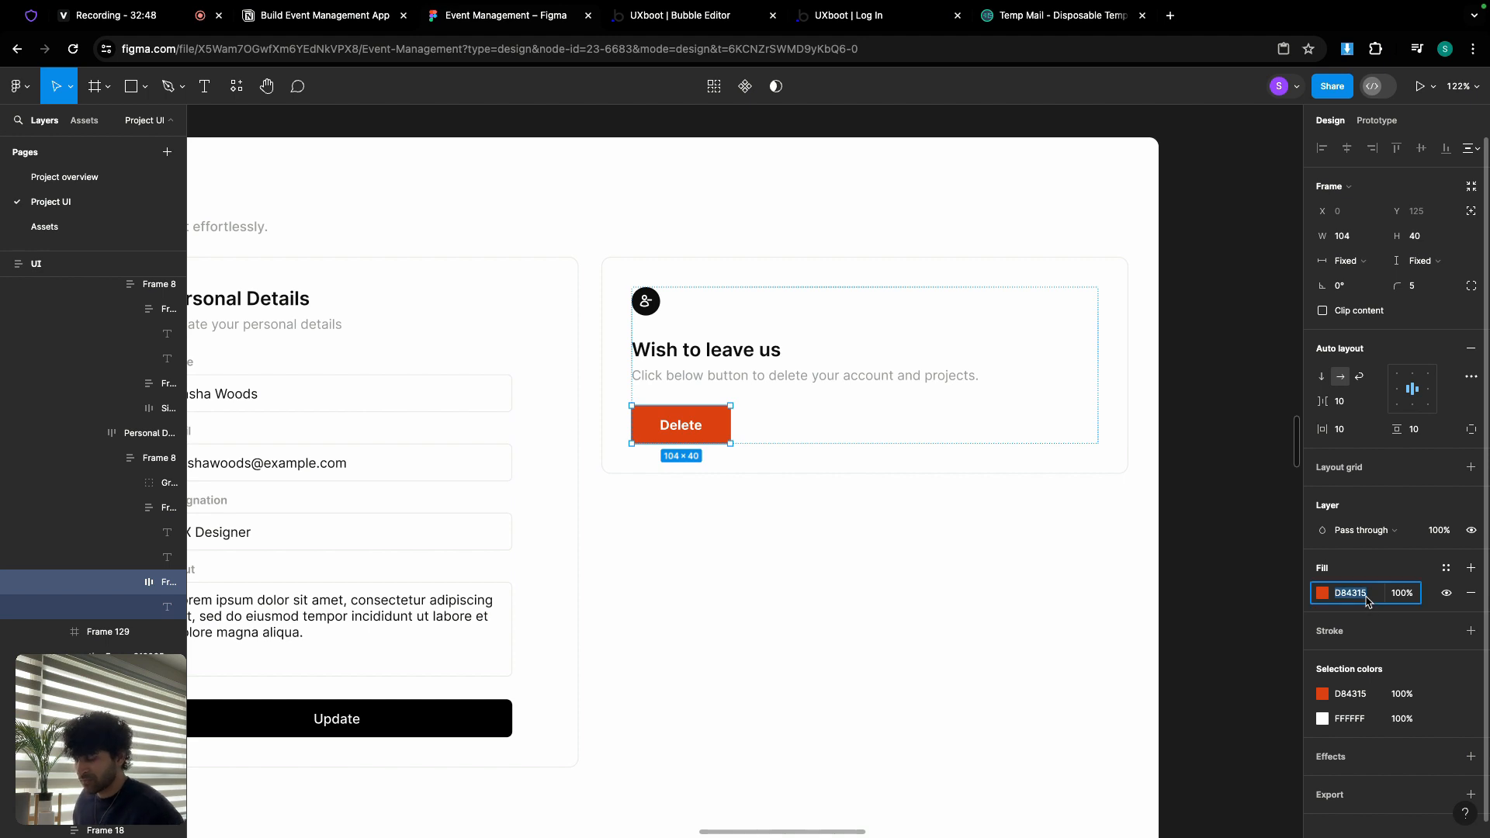
pyautogui.click(684, 17)
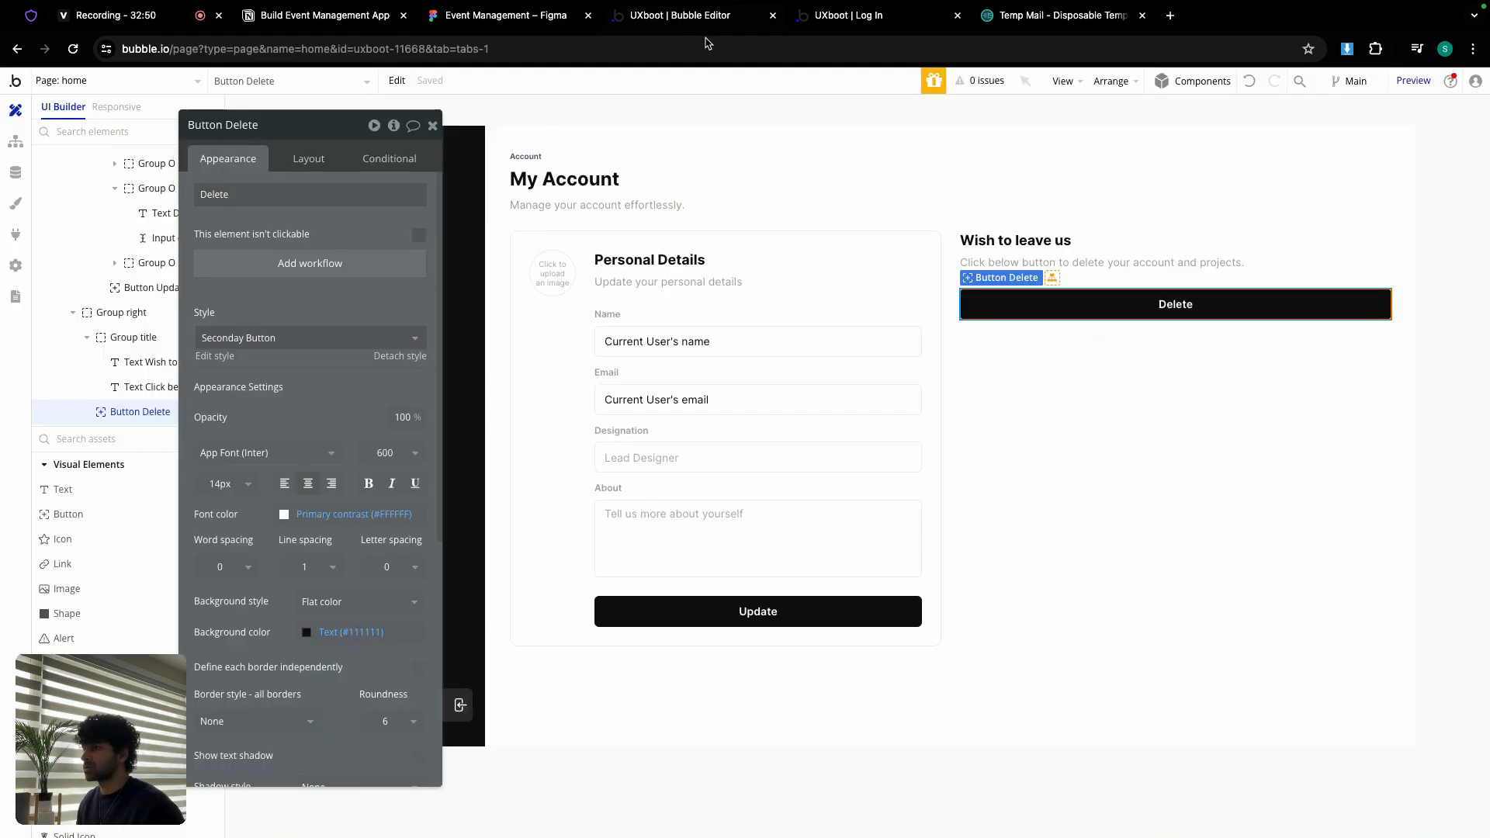
# Step: Give the Delete button a #D84315 background and make it fit its content width
pyautogui.click(351, 632)
pyautogui.click(353, 706)
pyautogui.tripleClick(346, 760)
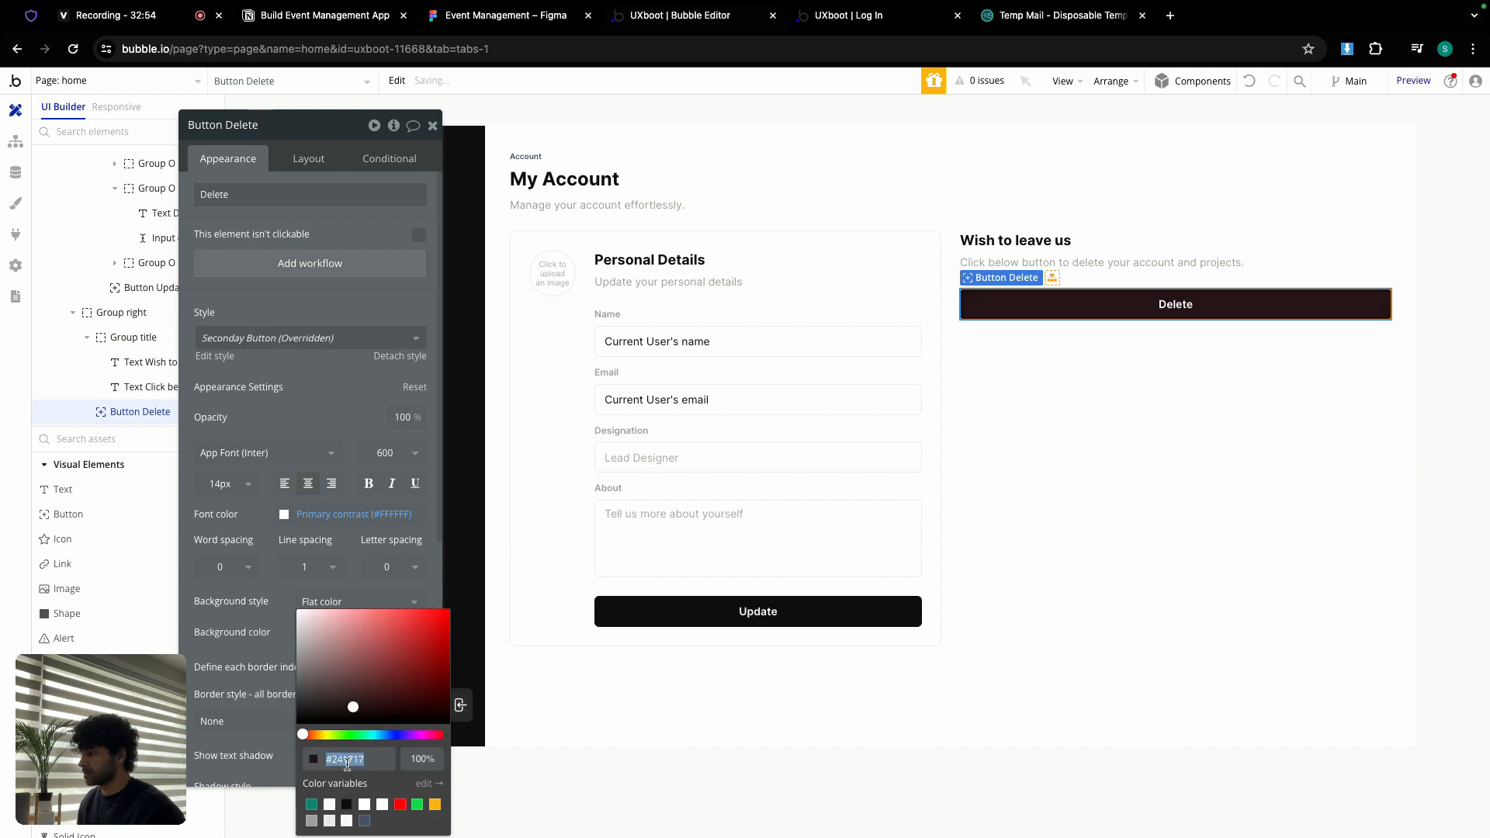
pyautogui.write('#D84315')
pyautogui.click(250, 538)
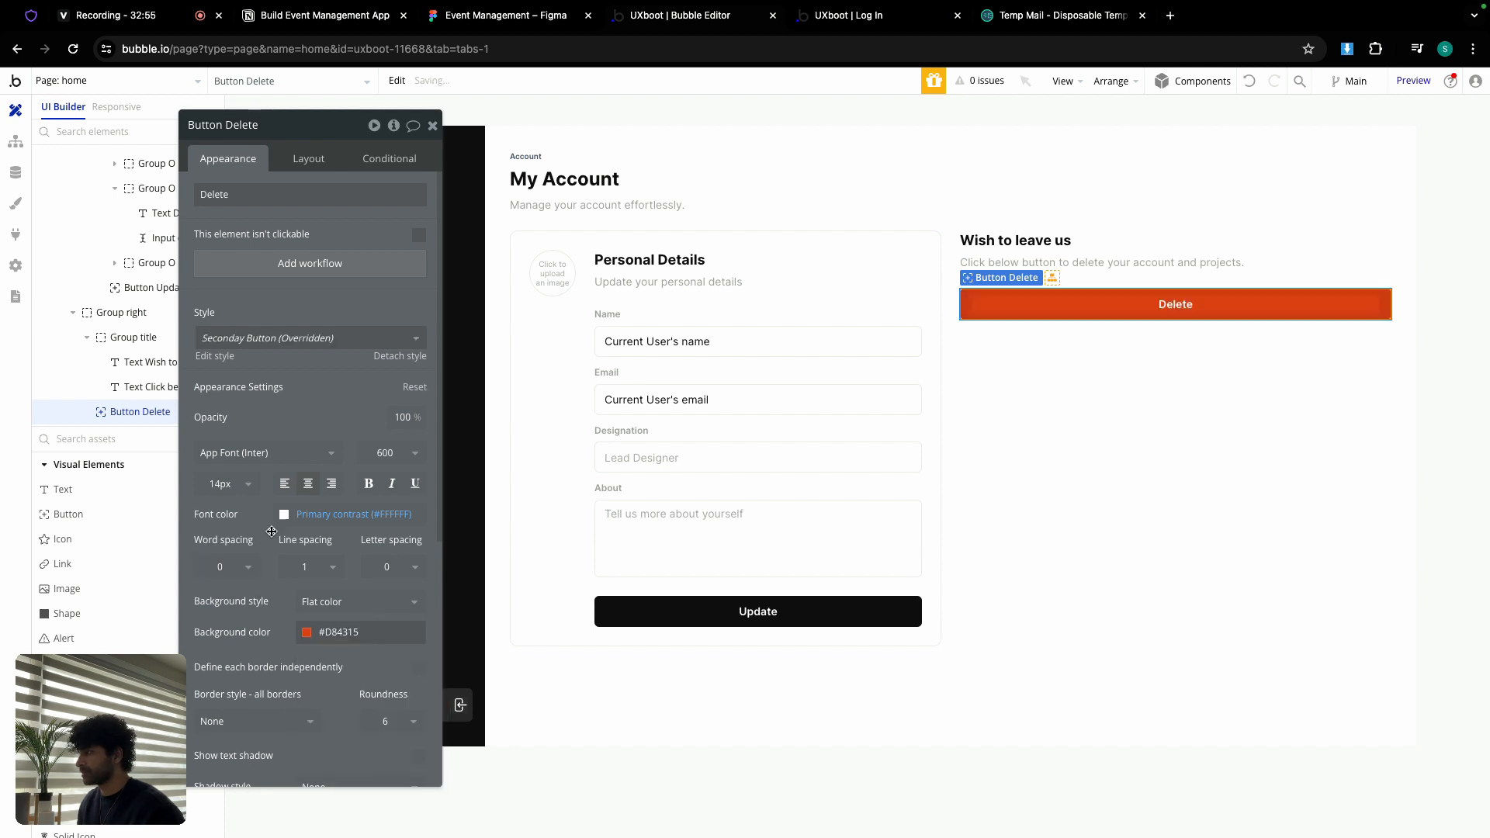
pyautogui.click(308, 159)
pyautogui.click(418, 406)
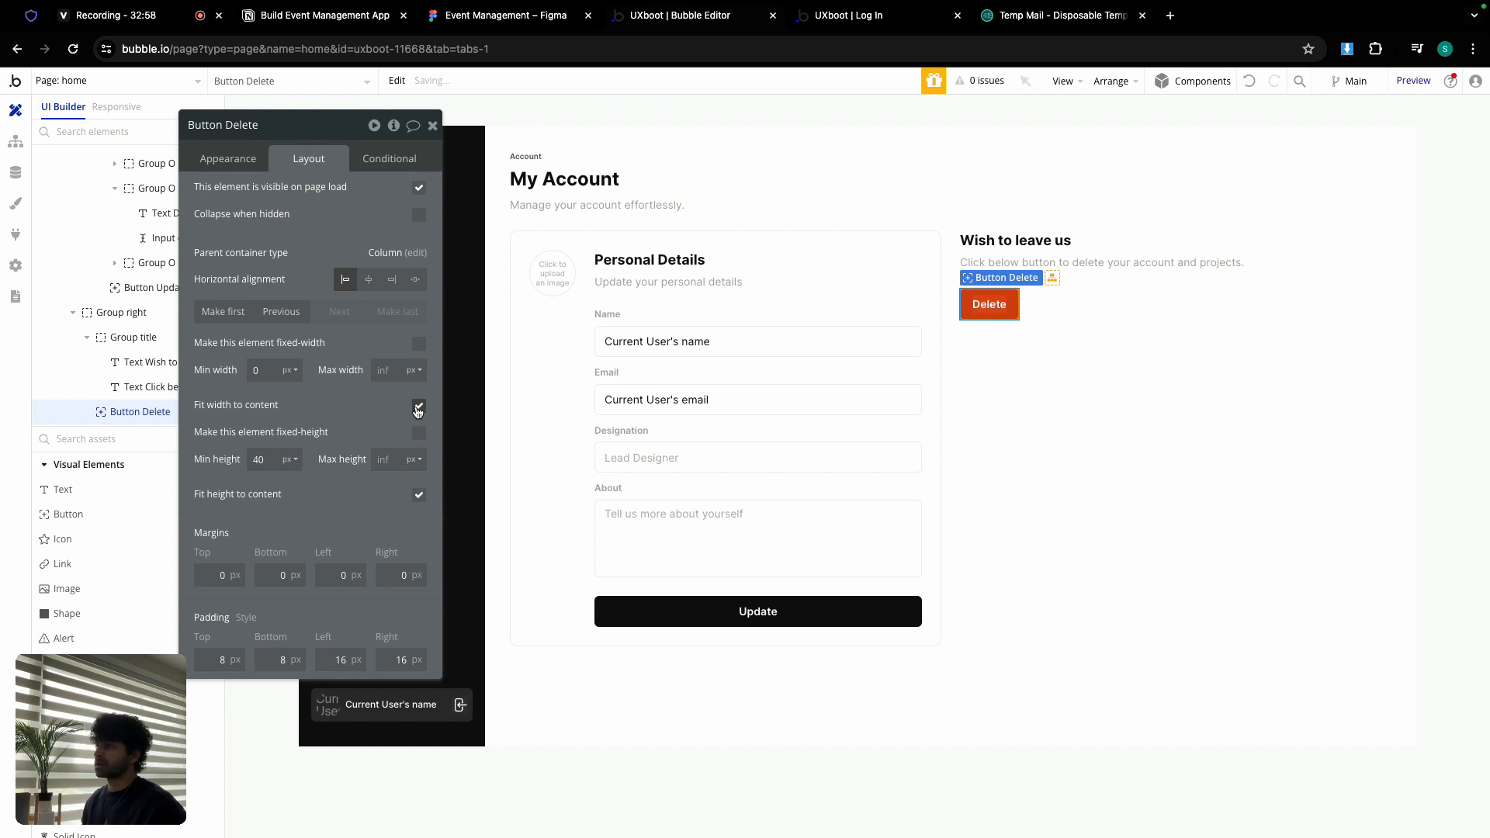
# Step: Set 24px padding on each side of the Group right container
pyautogui.click(1065, 297)
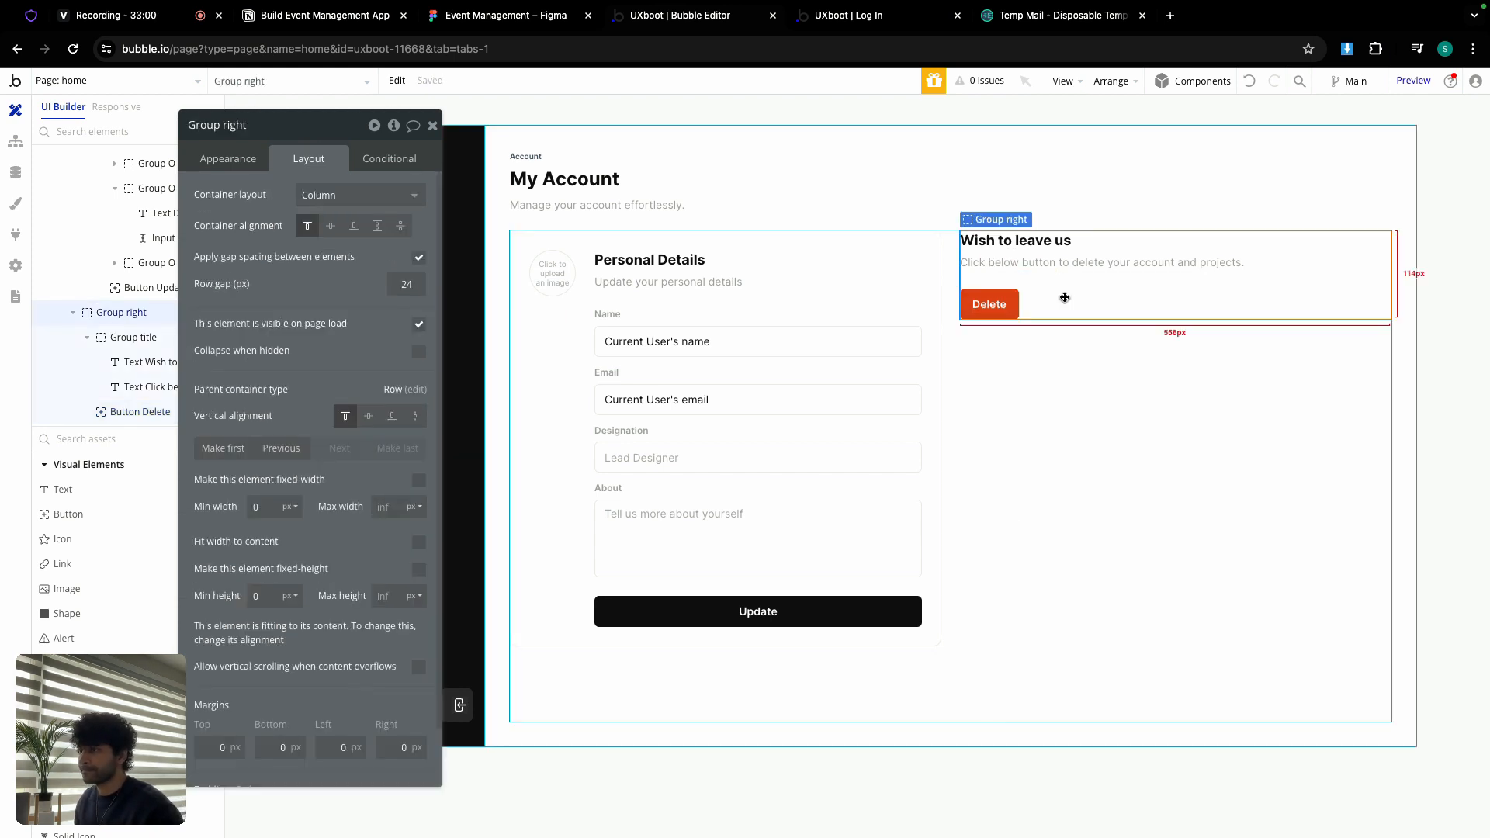
pyautogui.click(566, 359)
pyautogui.click(1102, 301)
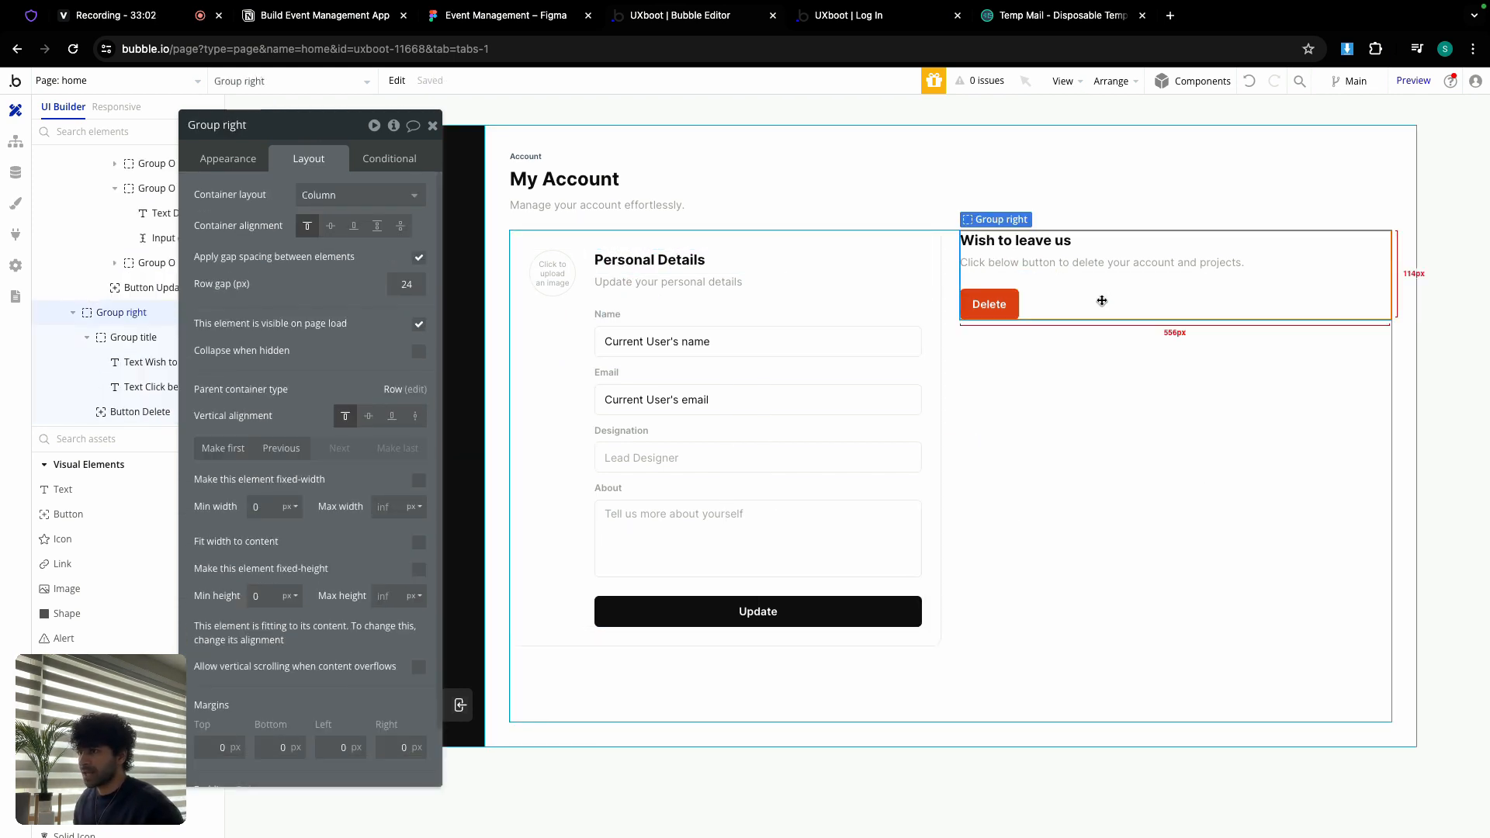
pyautogui.scroll(-2, 291, 582)
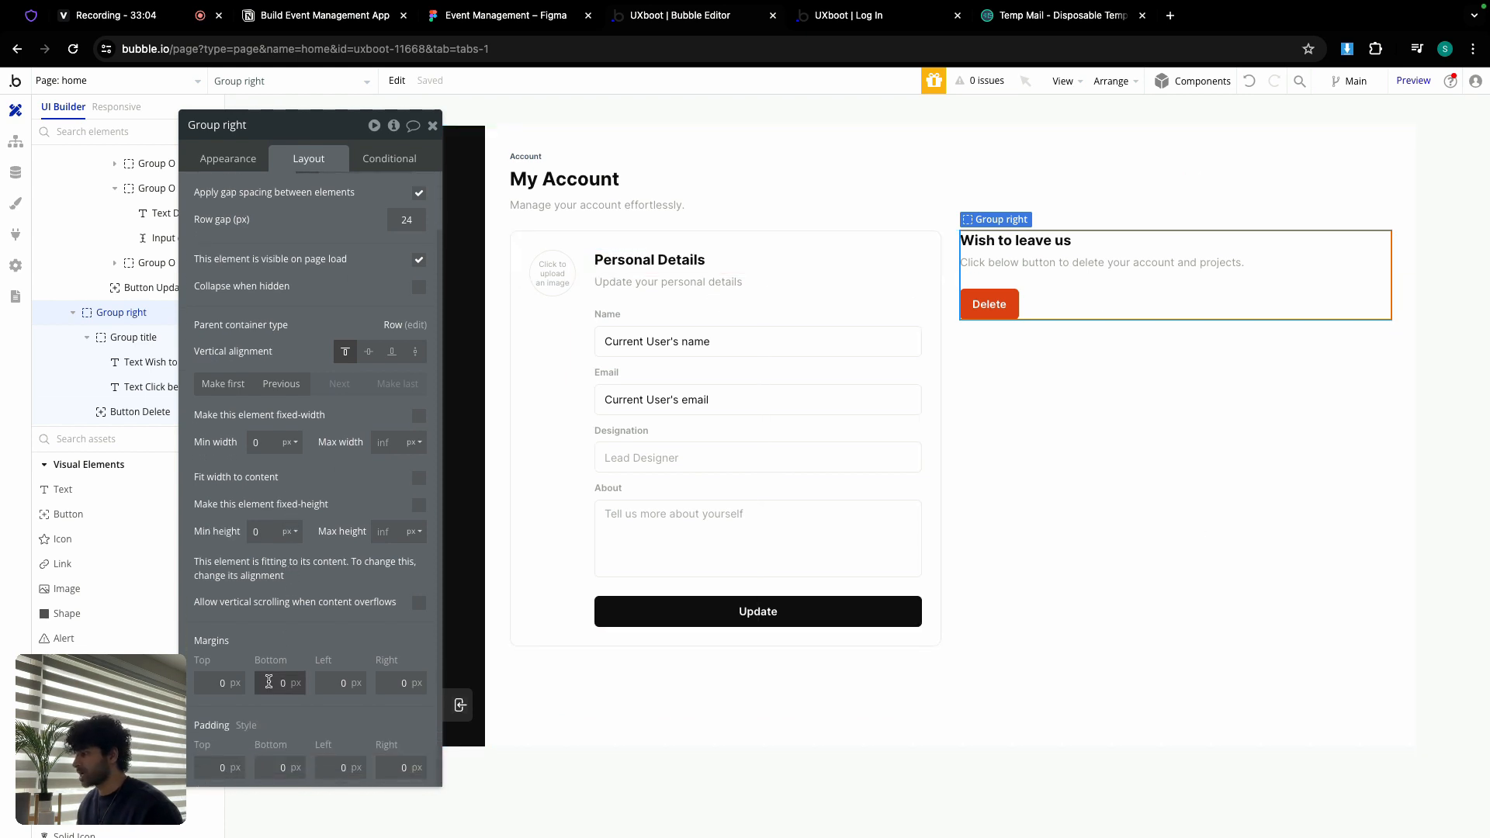
pyautogui.click(216, 762)
pyautogui.write('2')
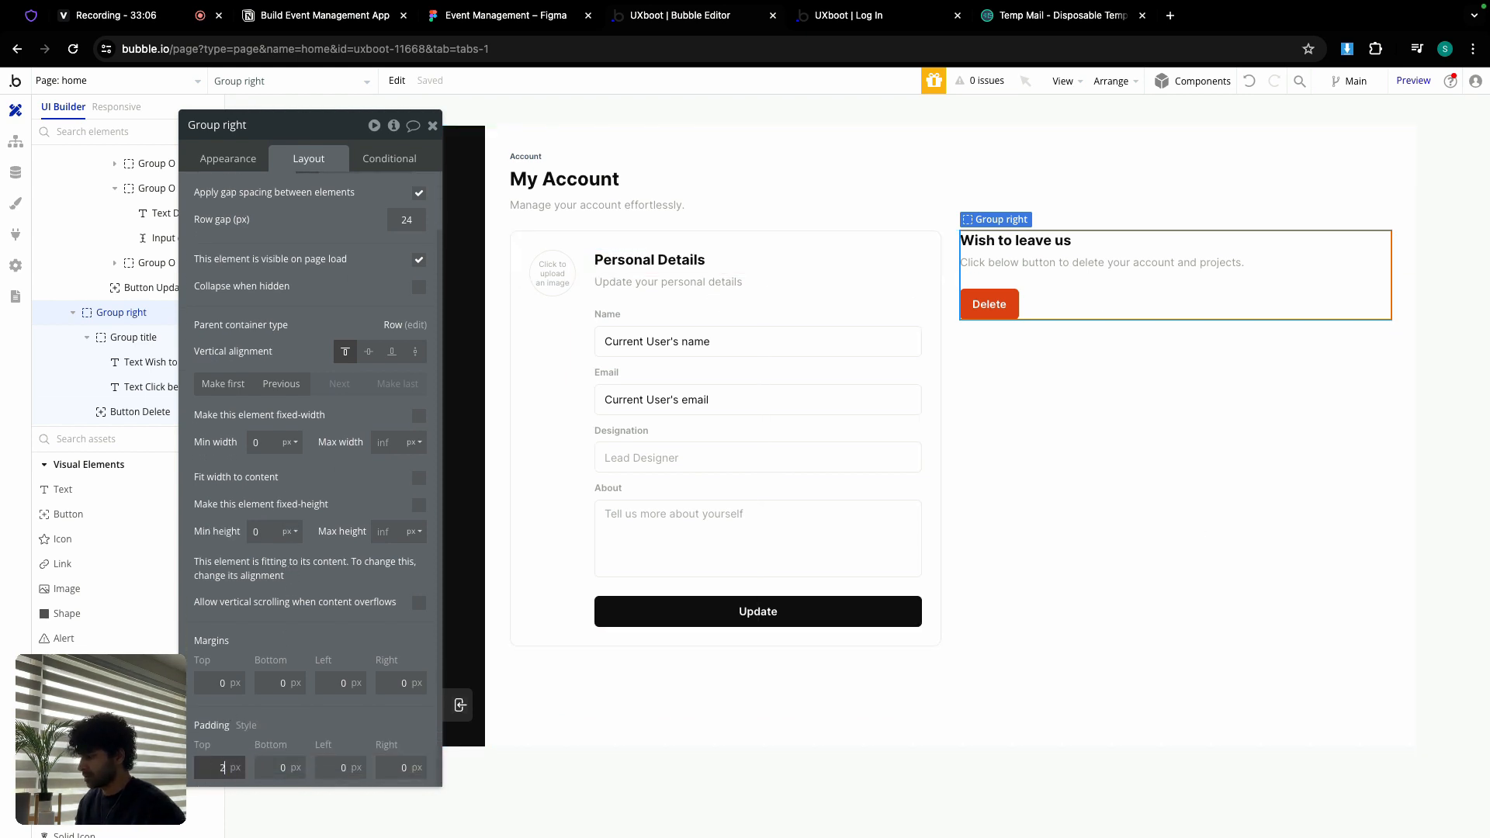
pyautogui.write('4')
pyautogui.click(265, 762)
pyautogui.click(323, 764)
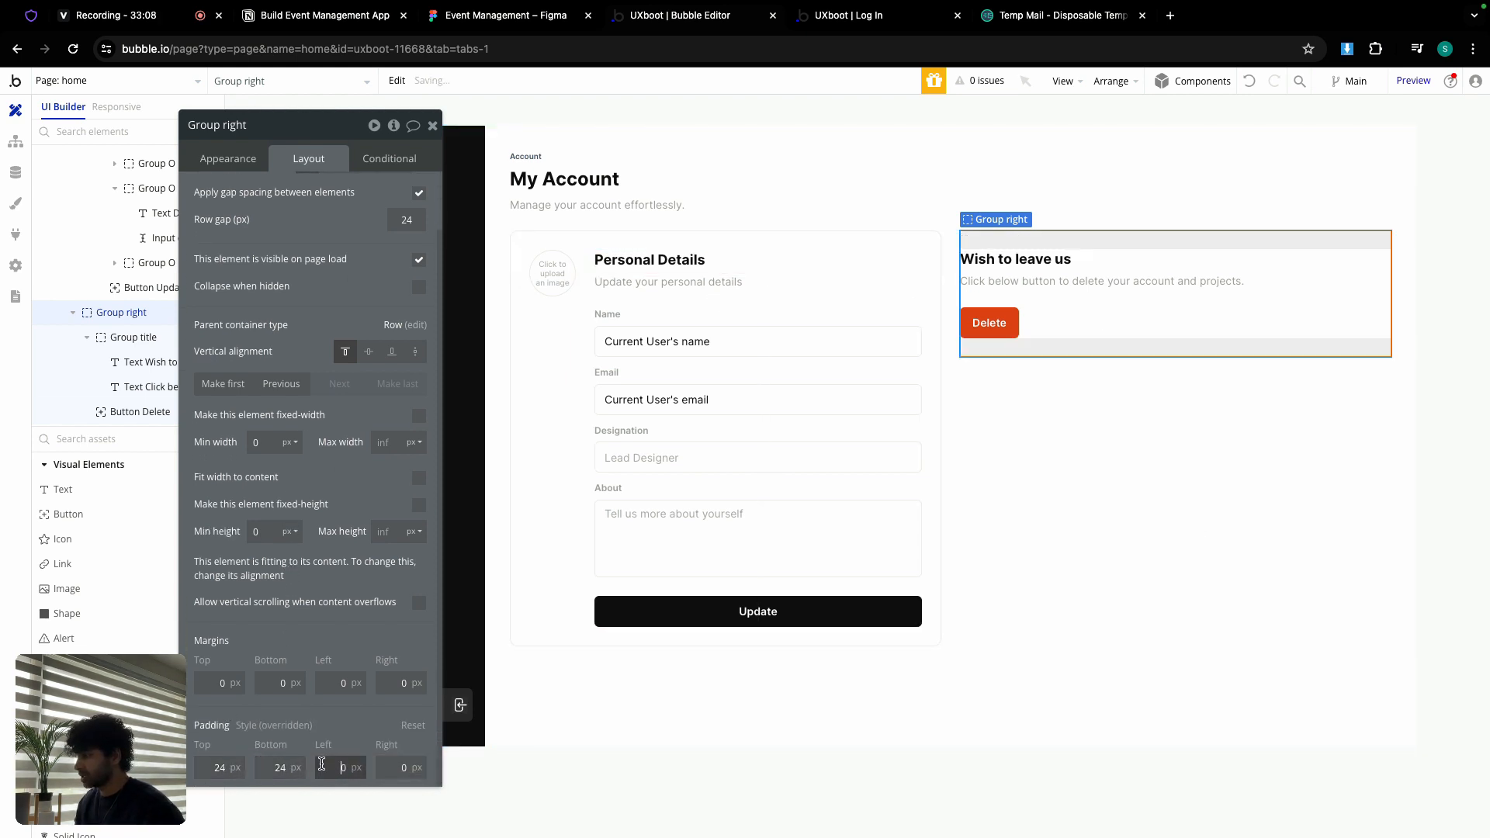
pyautogui.write('24')
pyautogui.click(399, 766)
pyautogui.write('24')
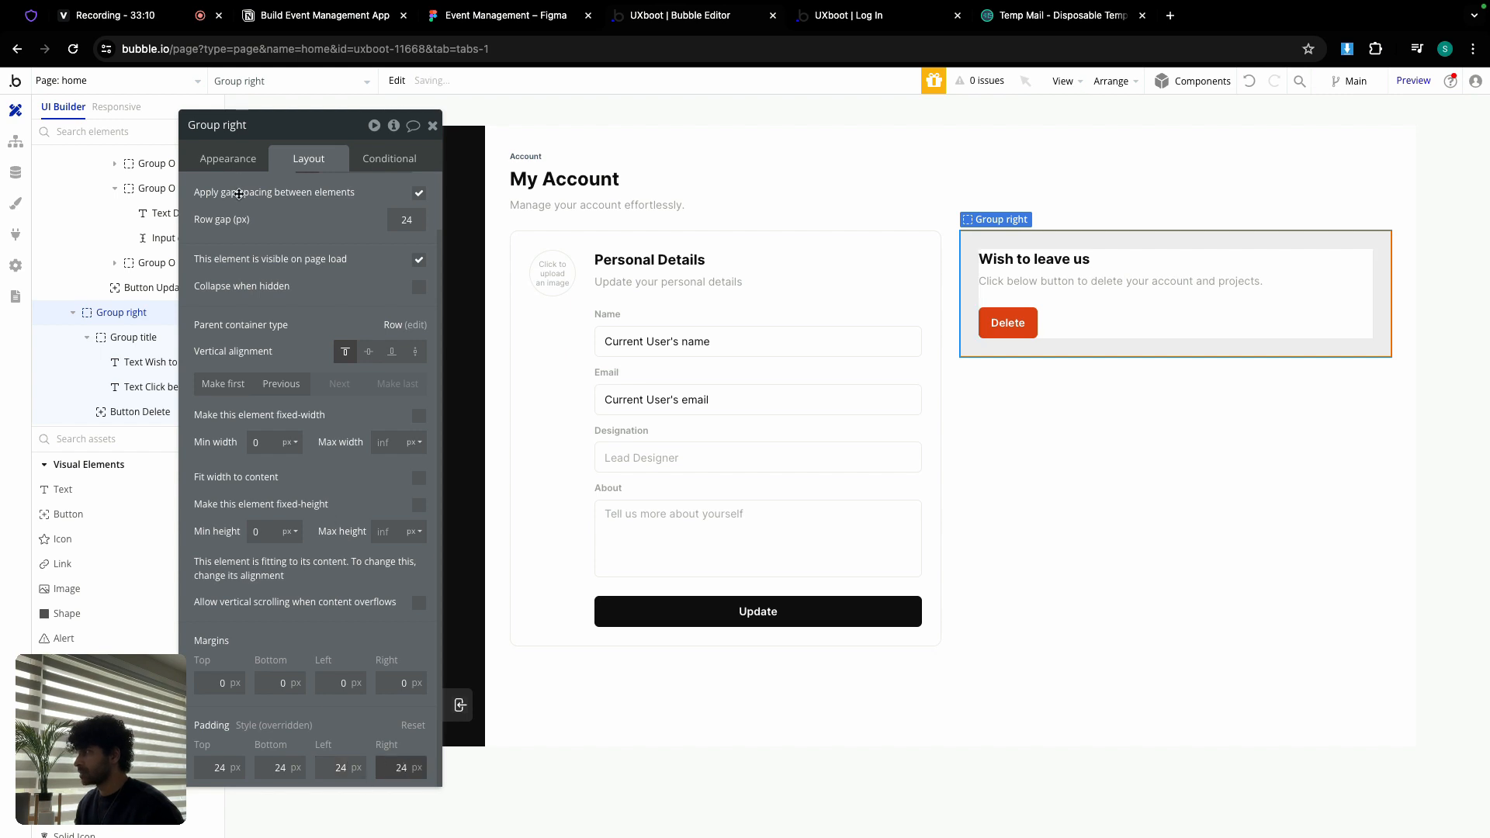
# Step: Give Group right roundness 10 and a solid 1px white Primary contrast border
pyautogui.click(239, 160)
pyautogui.click(386, 507)
pyautogui.write('10')
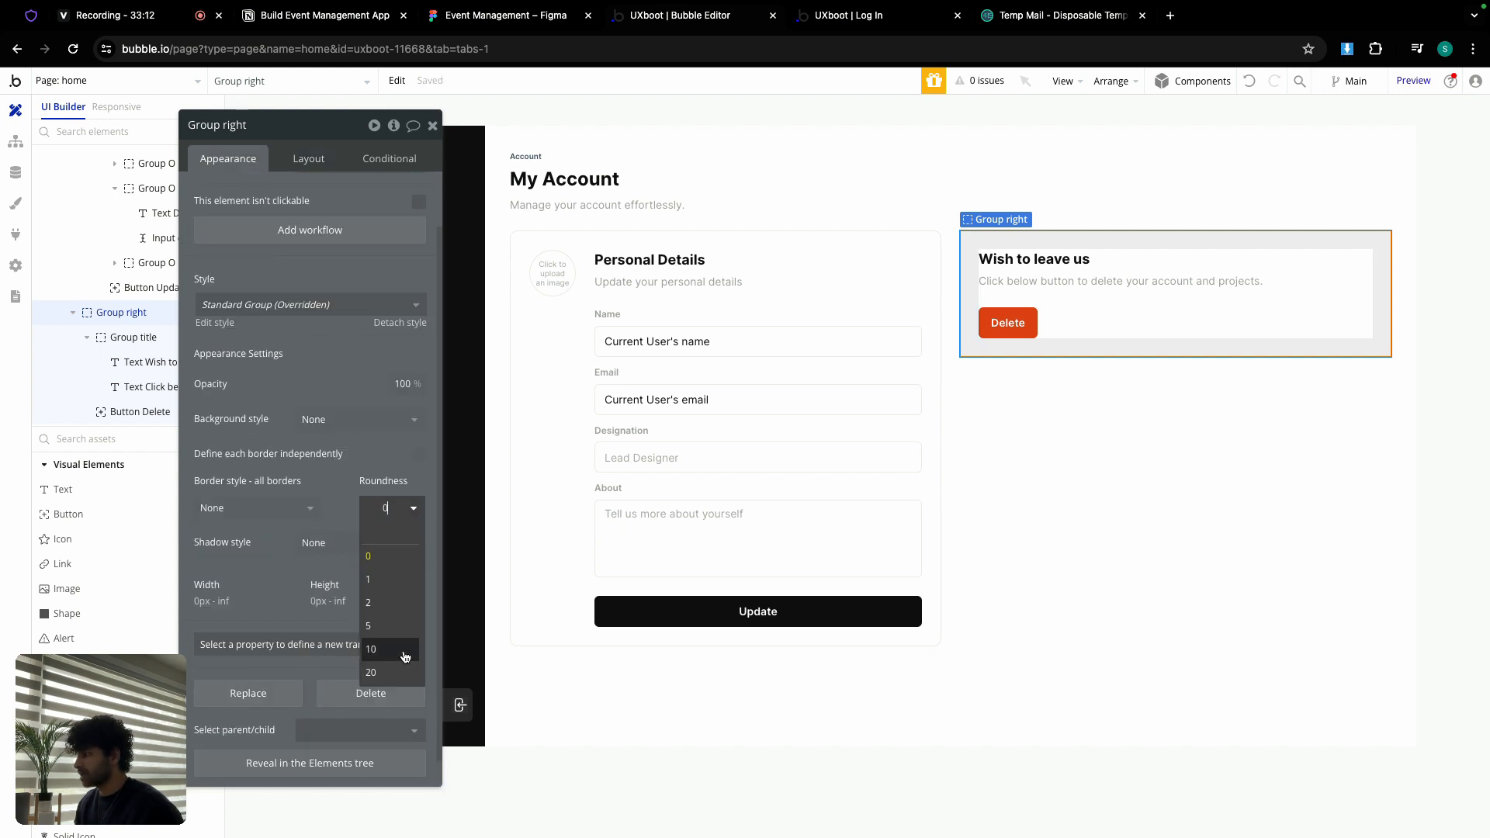
pyautogui.click(264, 508)
pyautogui.click(220, 574)
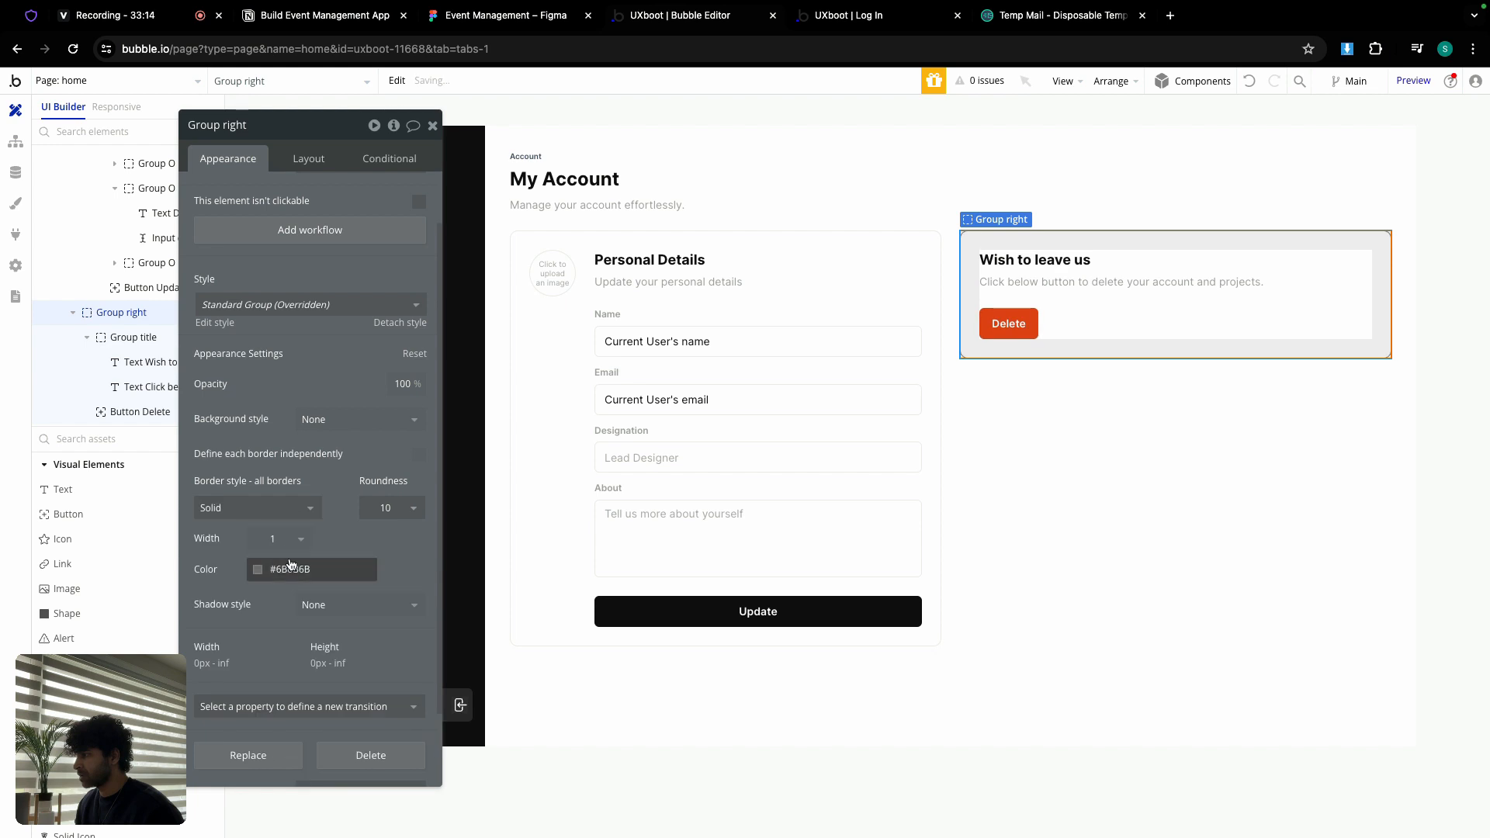
pyautogui.click(289, 569)
pyautogui.click(280, 777)
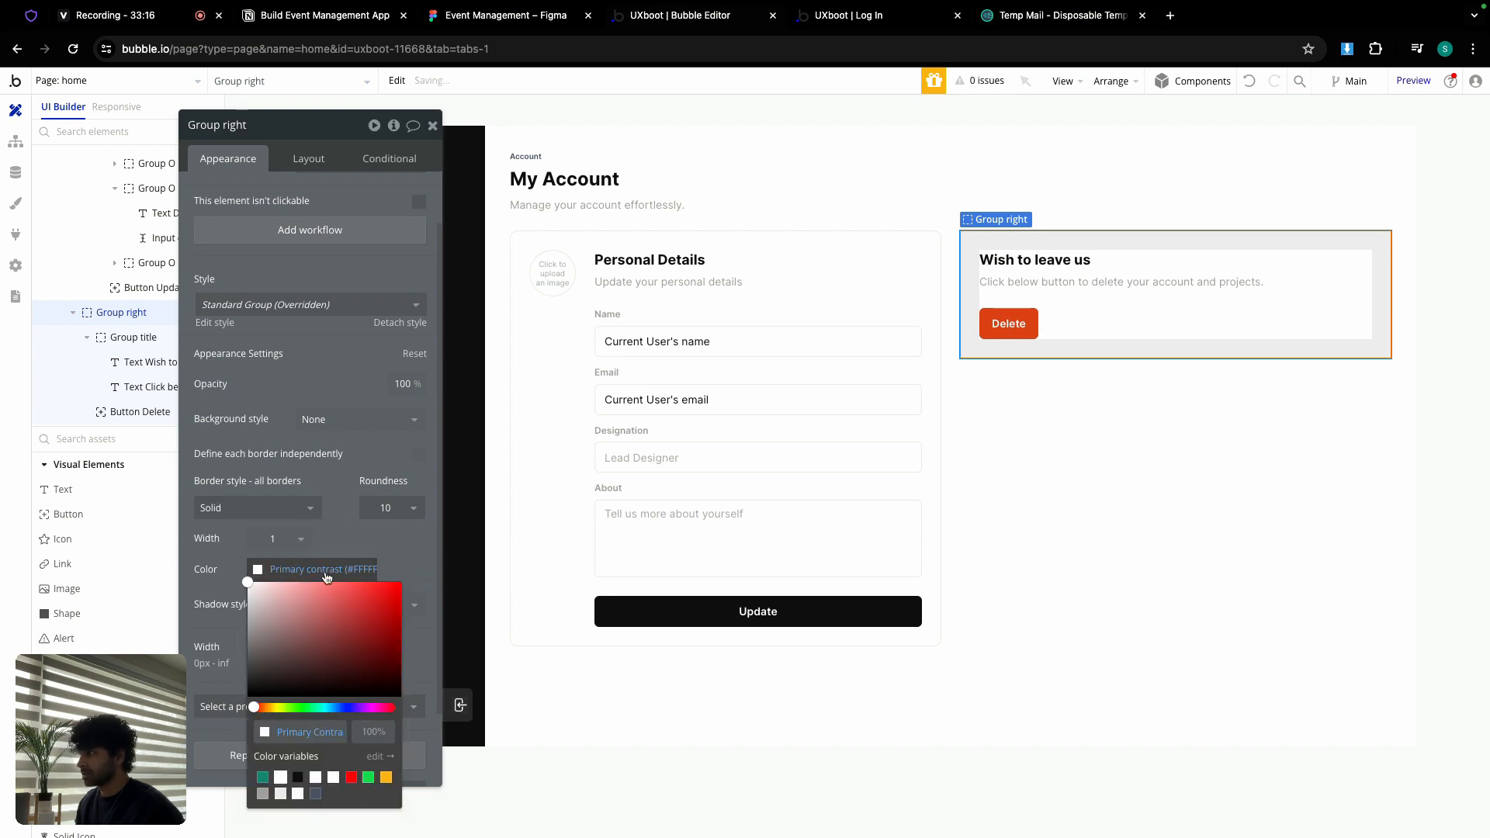
pyautogui.click(347, 470)
pyautogui.click(432, 125)
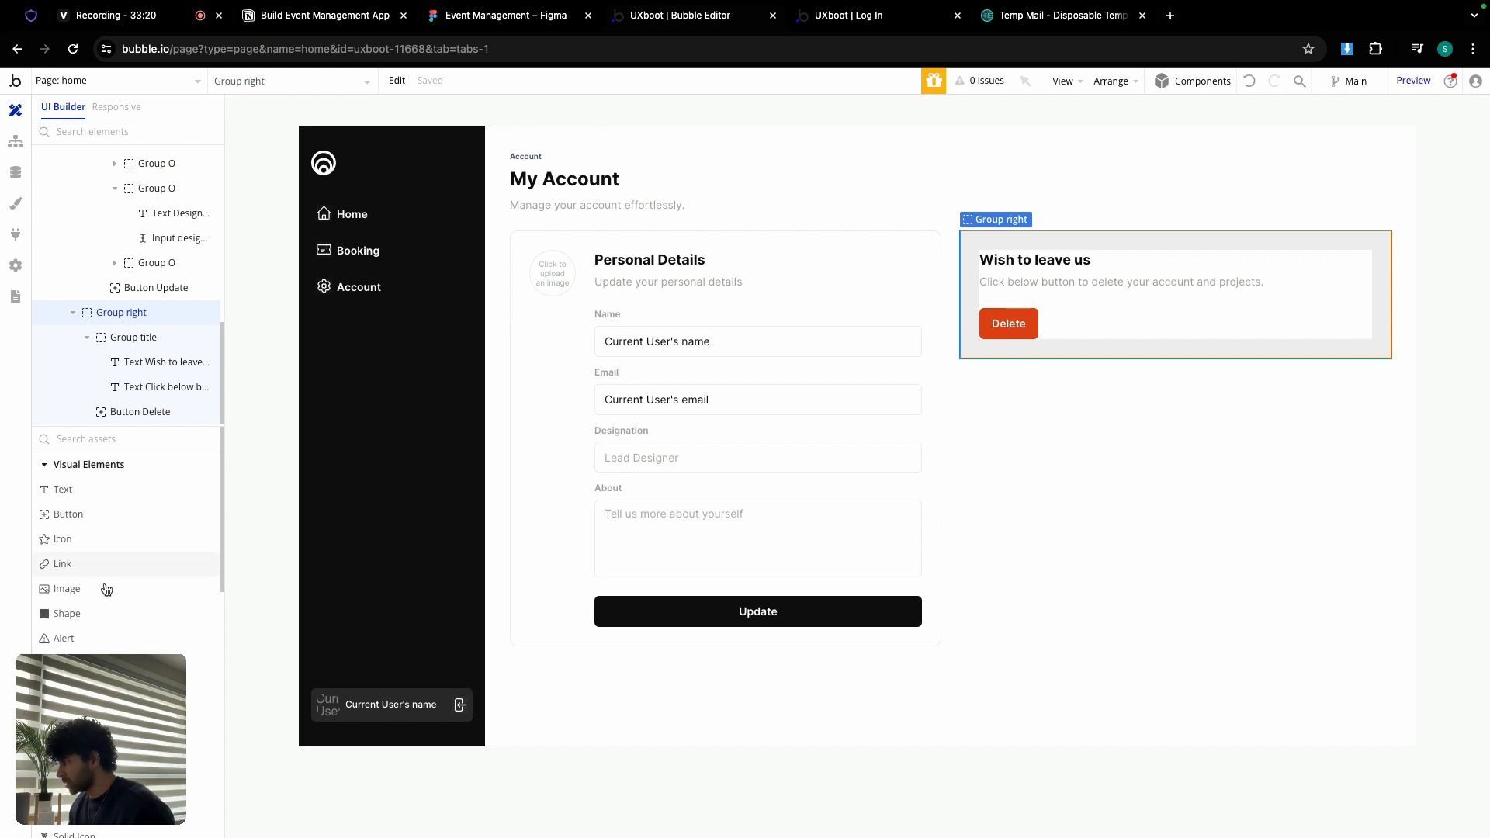
# Step: Add a new group between the text and the Delete button, named Group icon
pyautogui.scroll(-3, 106, 592)
pyautogui.click(106, 697)
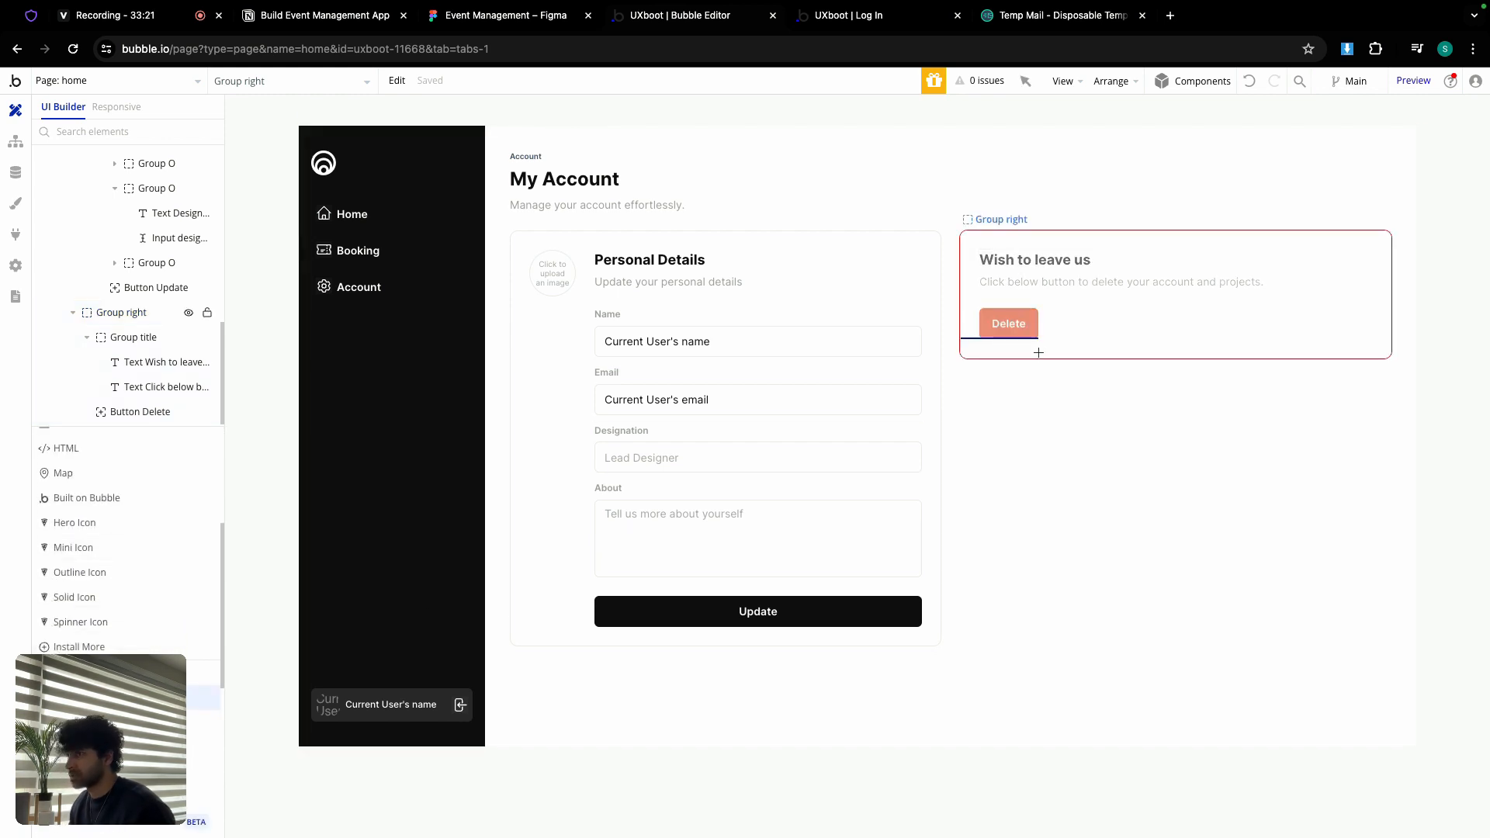
pyautogui.click(1013, 295)
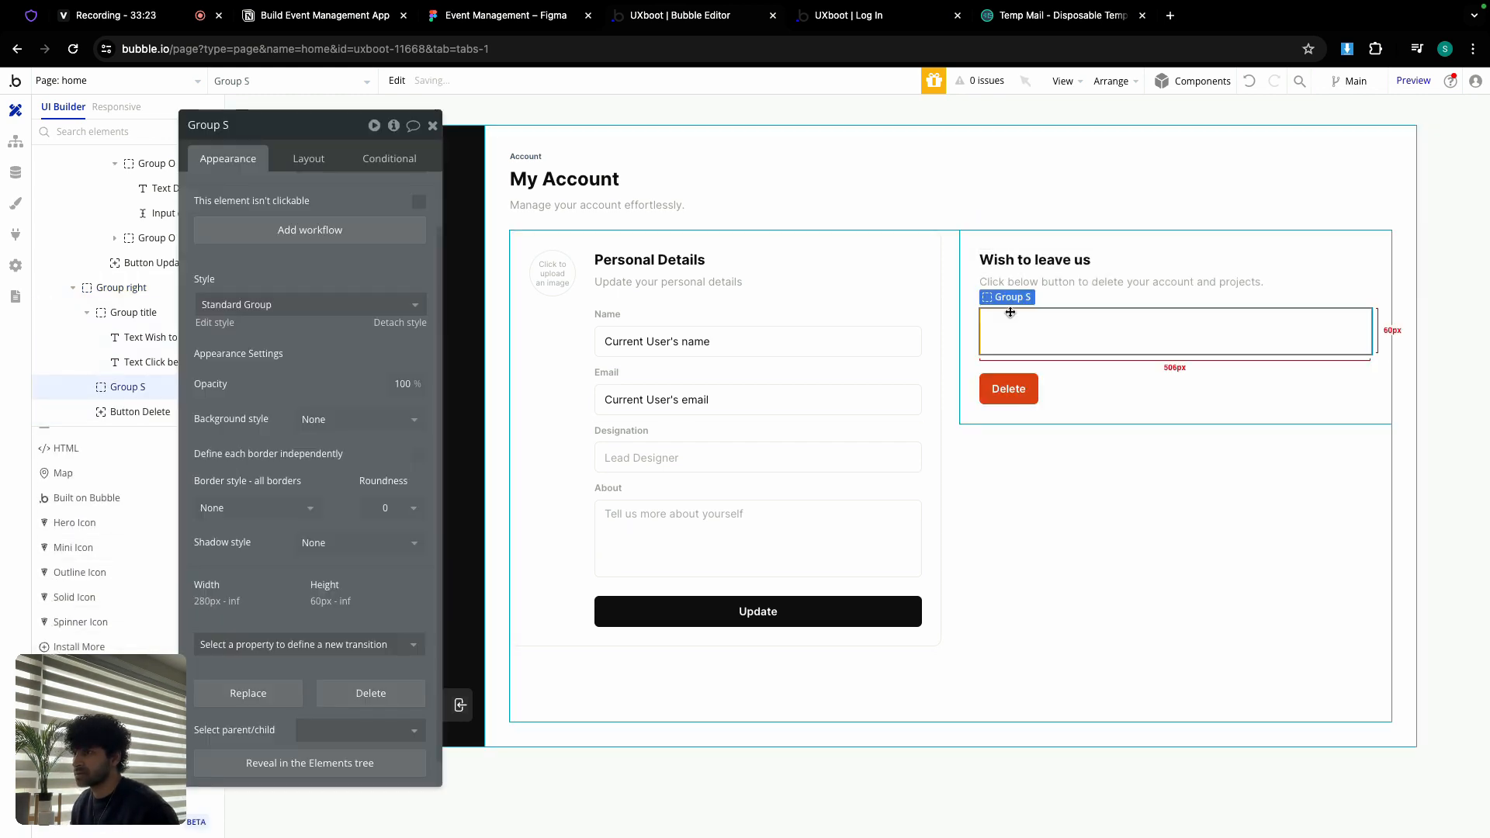
pyautogui.click(497, 14)
pyautogui.click(642, 296)
pyautogui.scroll(5, 641, 297)
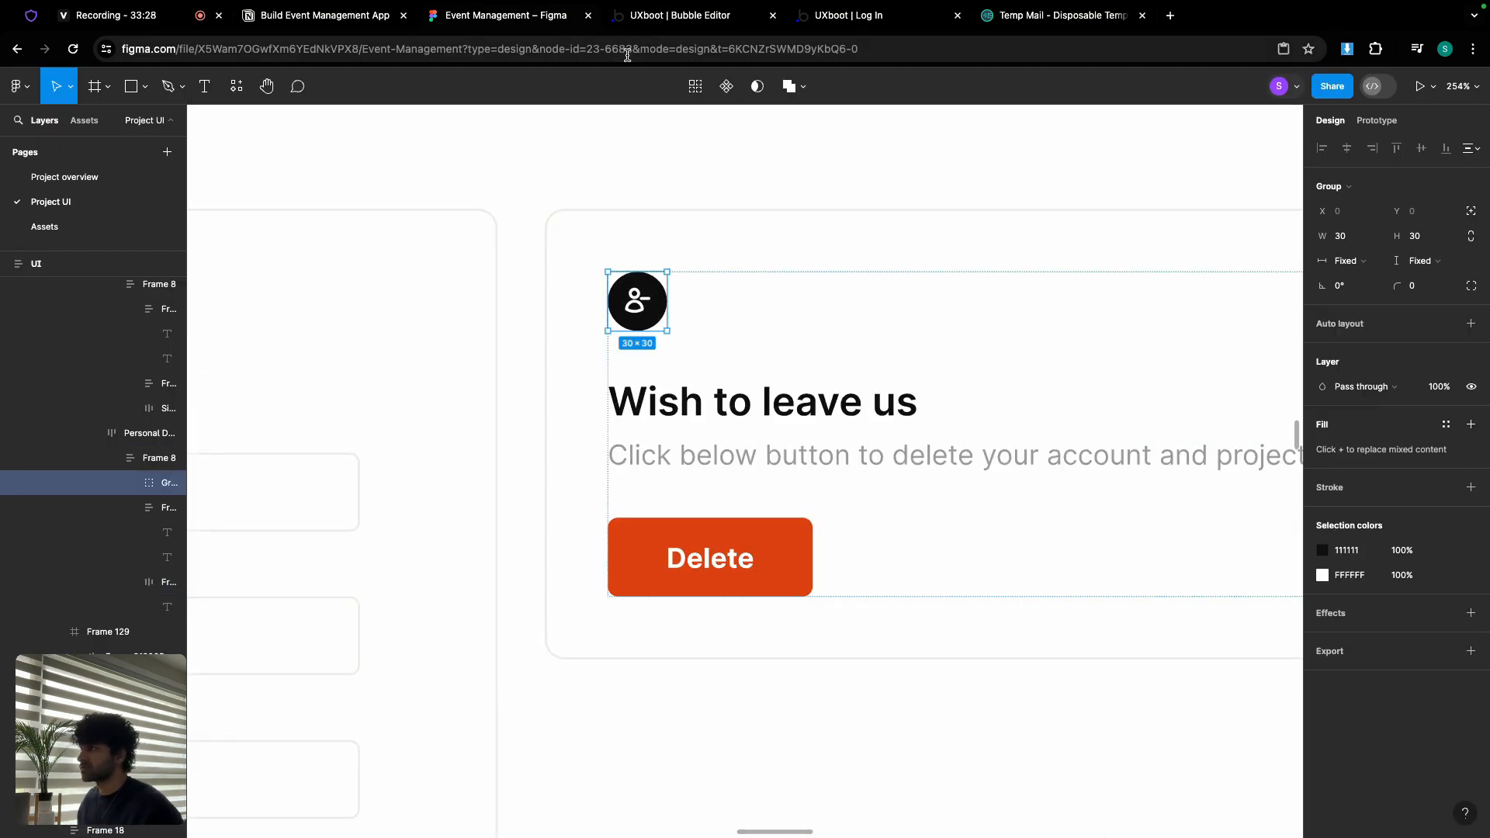
pyautogui.click(672, 16)
pyautogui.click(256, 122)
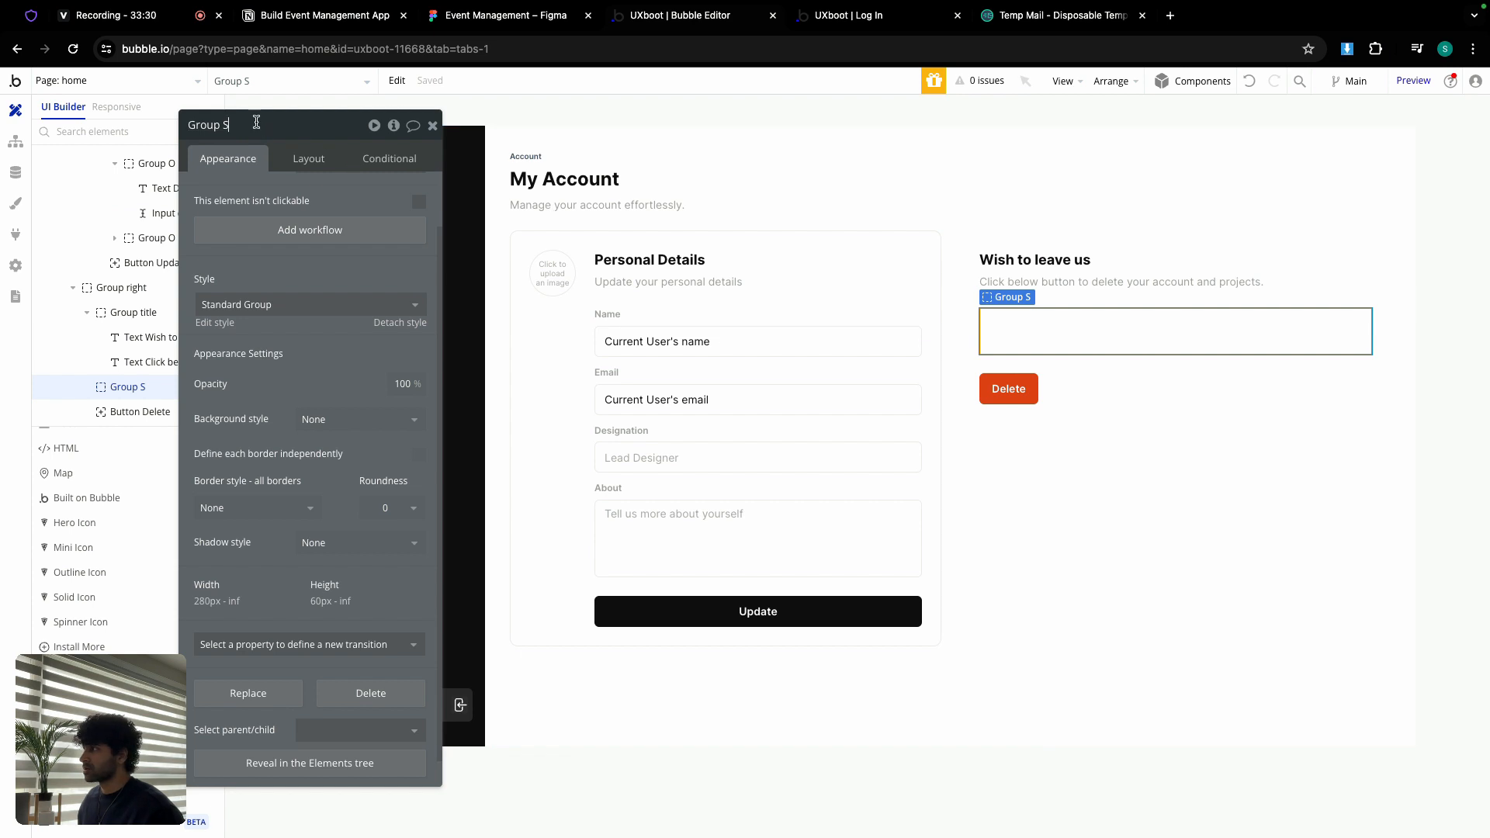
pyautogui.write('icon')
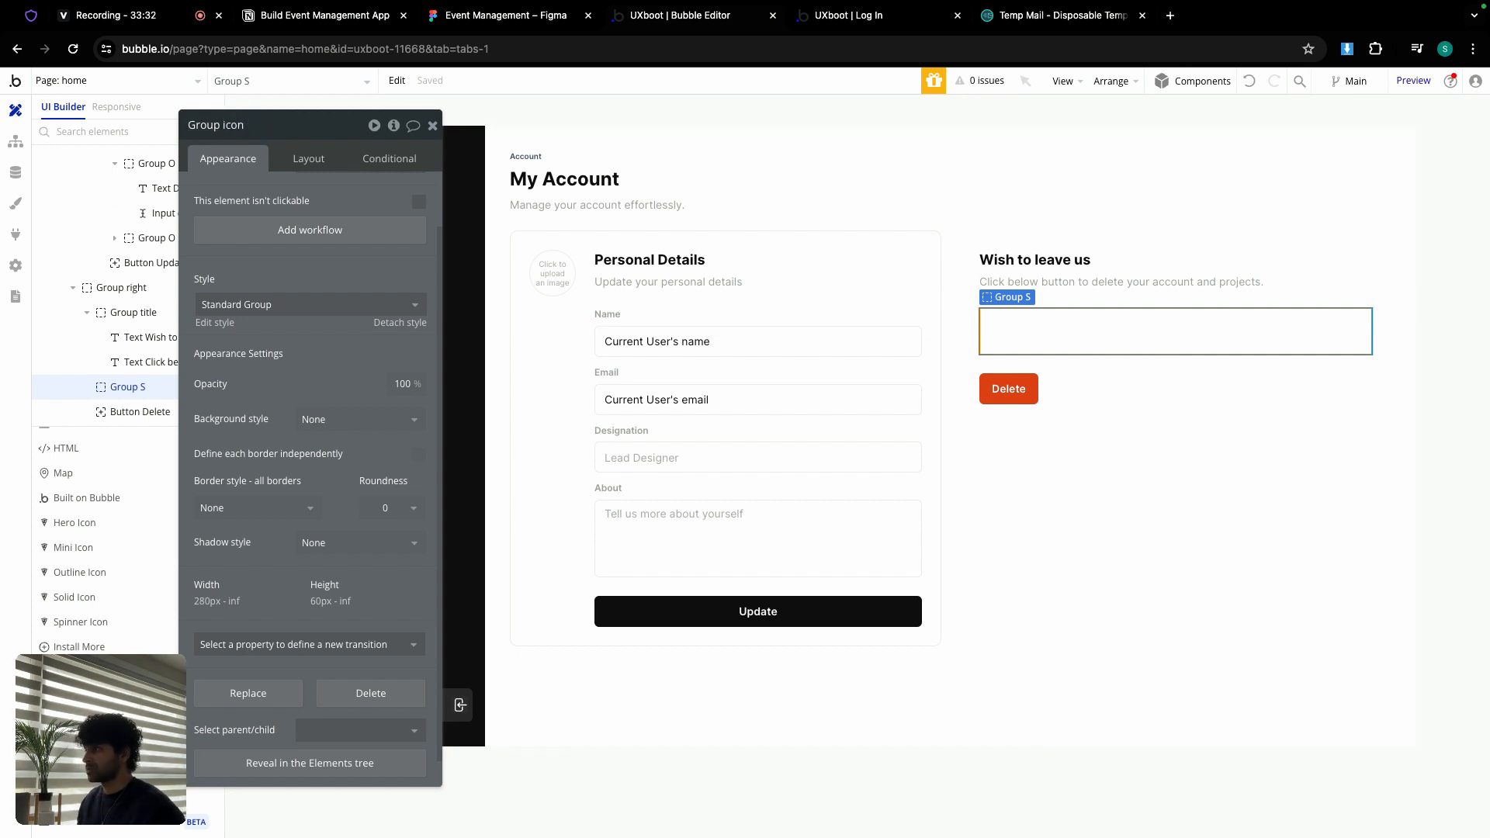
pyautogui.click(309, 158)
# Step: Fix Group icon's size at 40 × 40 px
pyautogui.click(272, 451)
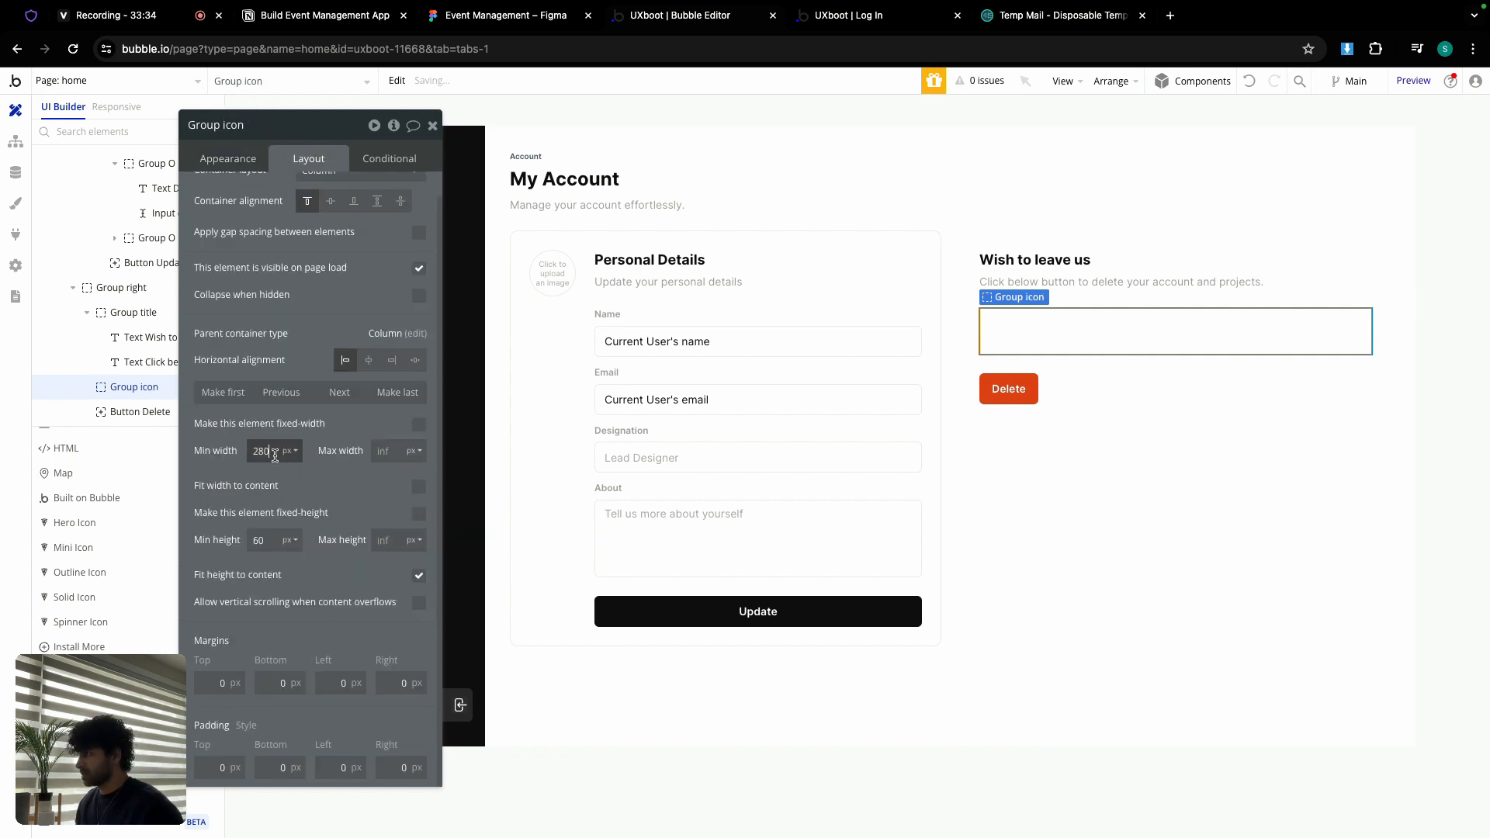
pyautogui.doubleClick(275, 454)
pyautogui.write('40')
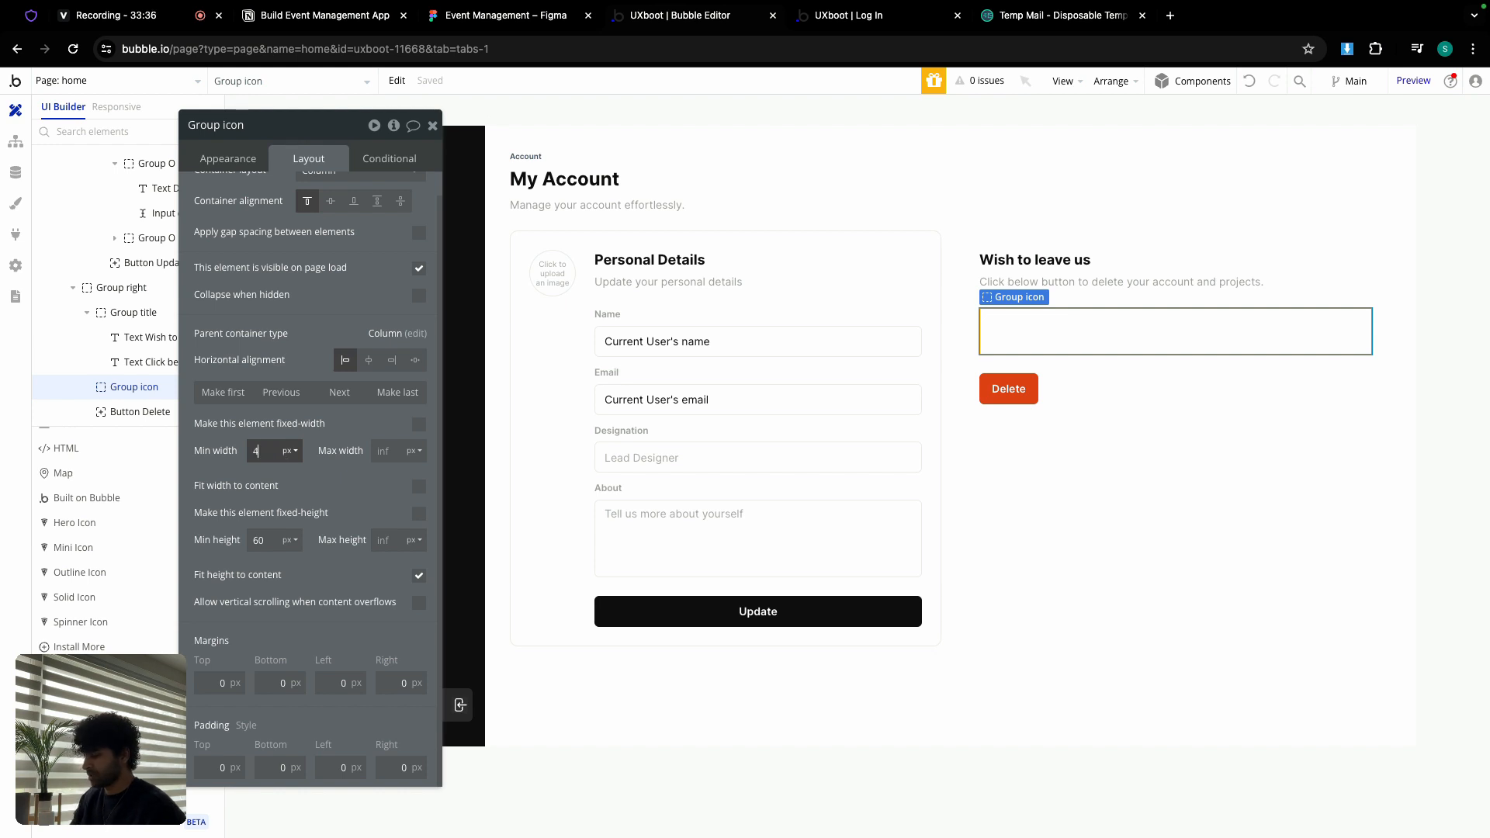
pyautogui.click(418, 424)
pyautogui.doubleClick(261, 538)
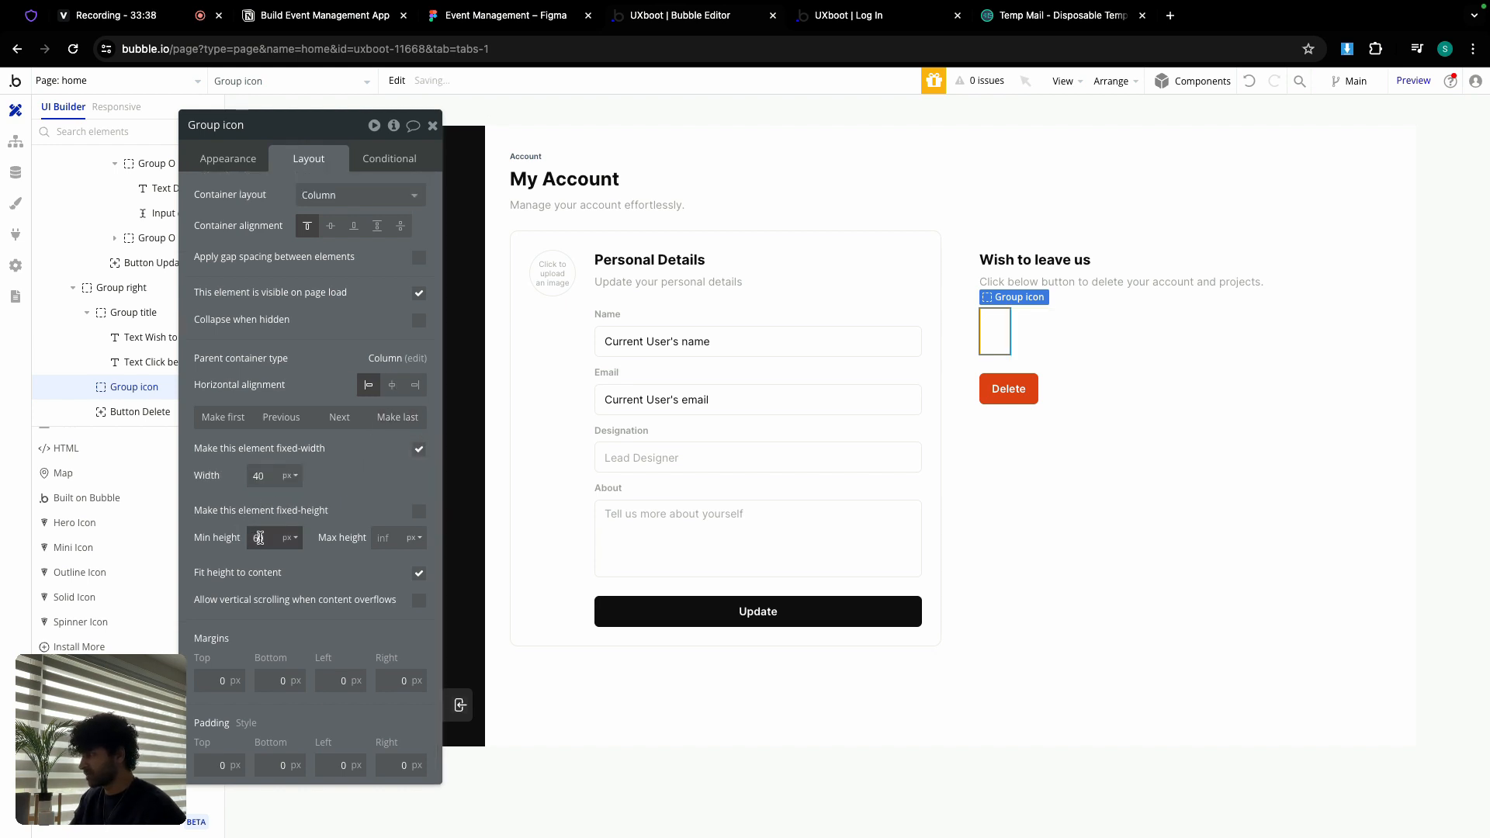
pyautogui.write('40')
pyautogui.click(414, 513)
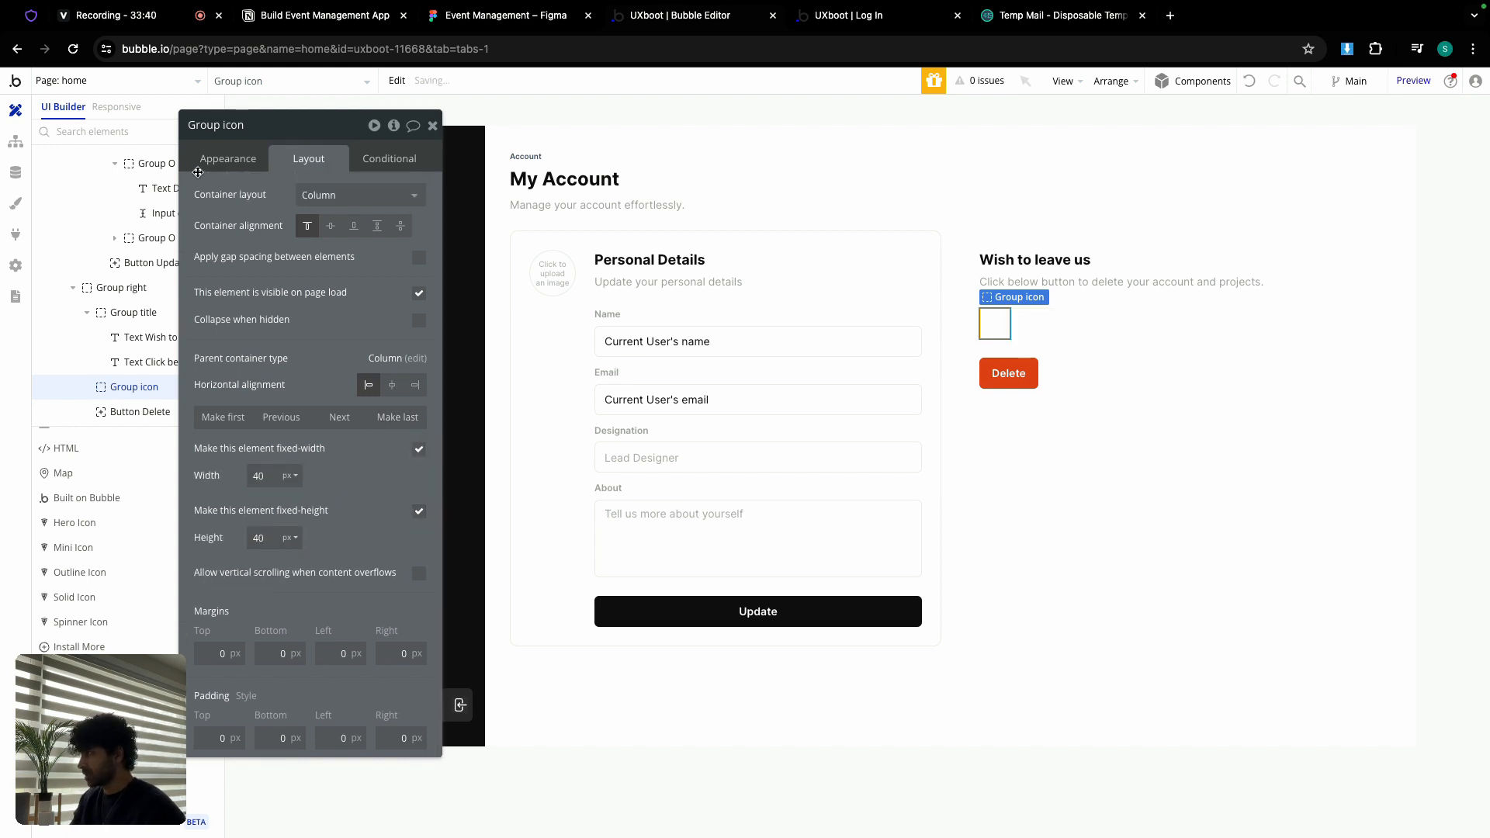
# Step: Give Group icon a flat black Text colour (#111111) background and roundness 100
pyautogui.click(223, 163)
pyautogui.click(357, 483)
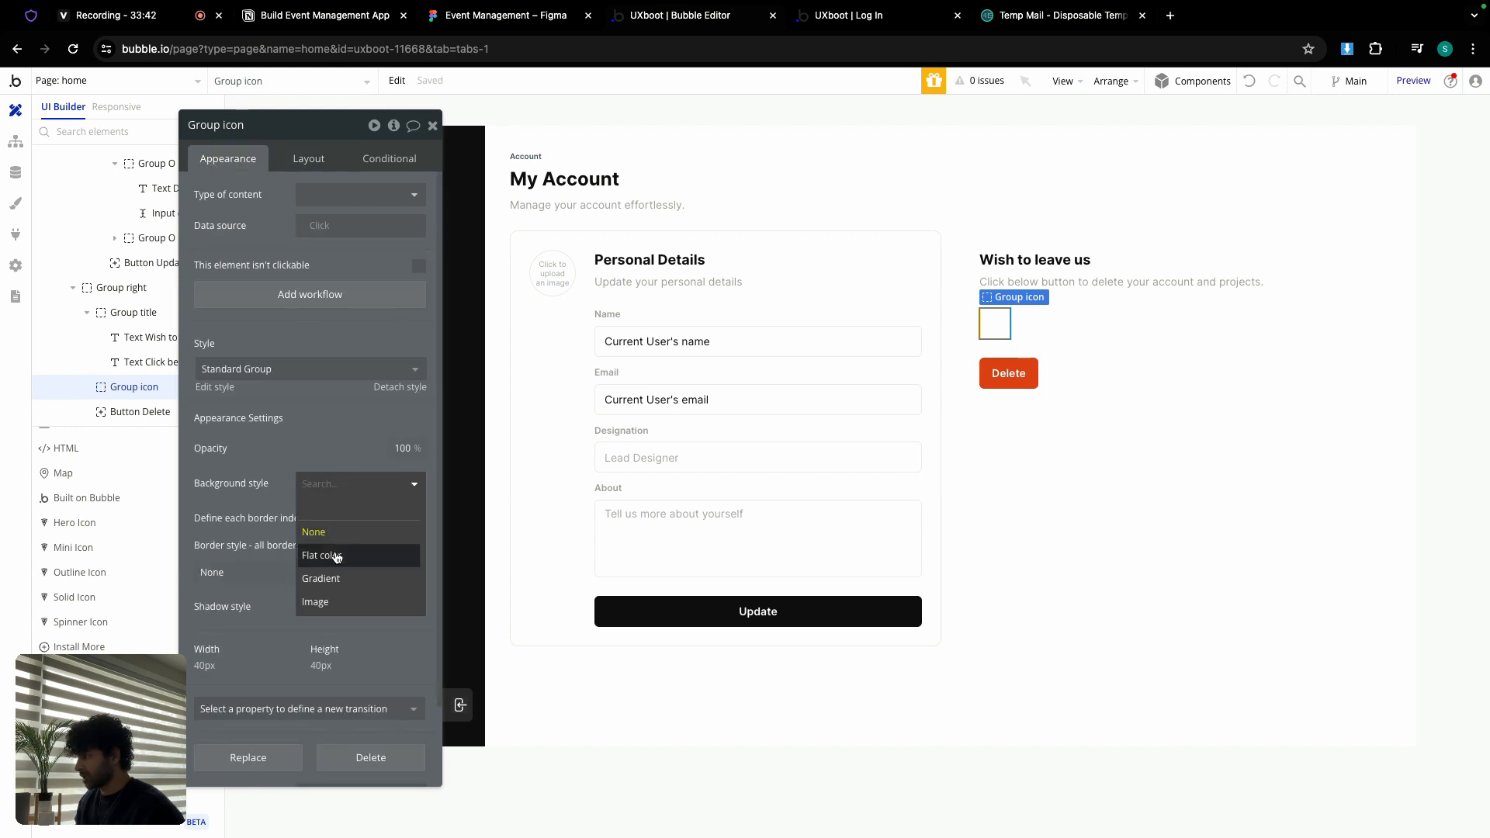
pyautogui.click(332, 555)
pyautogui.click(342, 515)
pyautogui.click(346, 722)
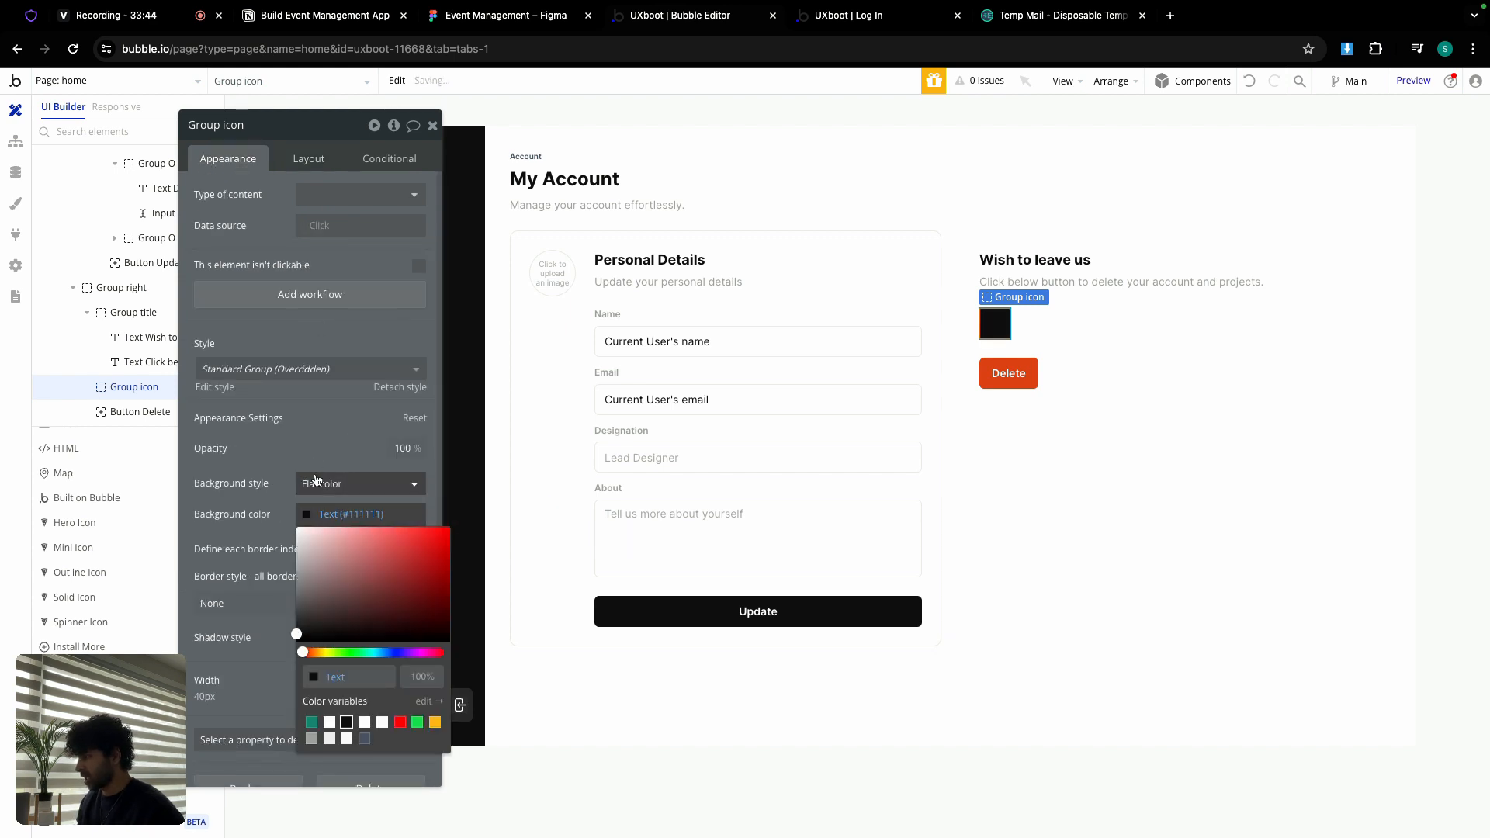
pyautogui.click(316, 452)
pyautogui.click(388, 602)
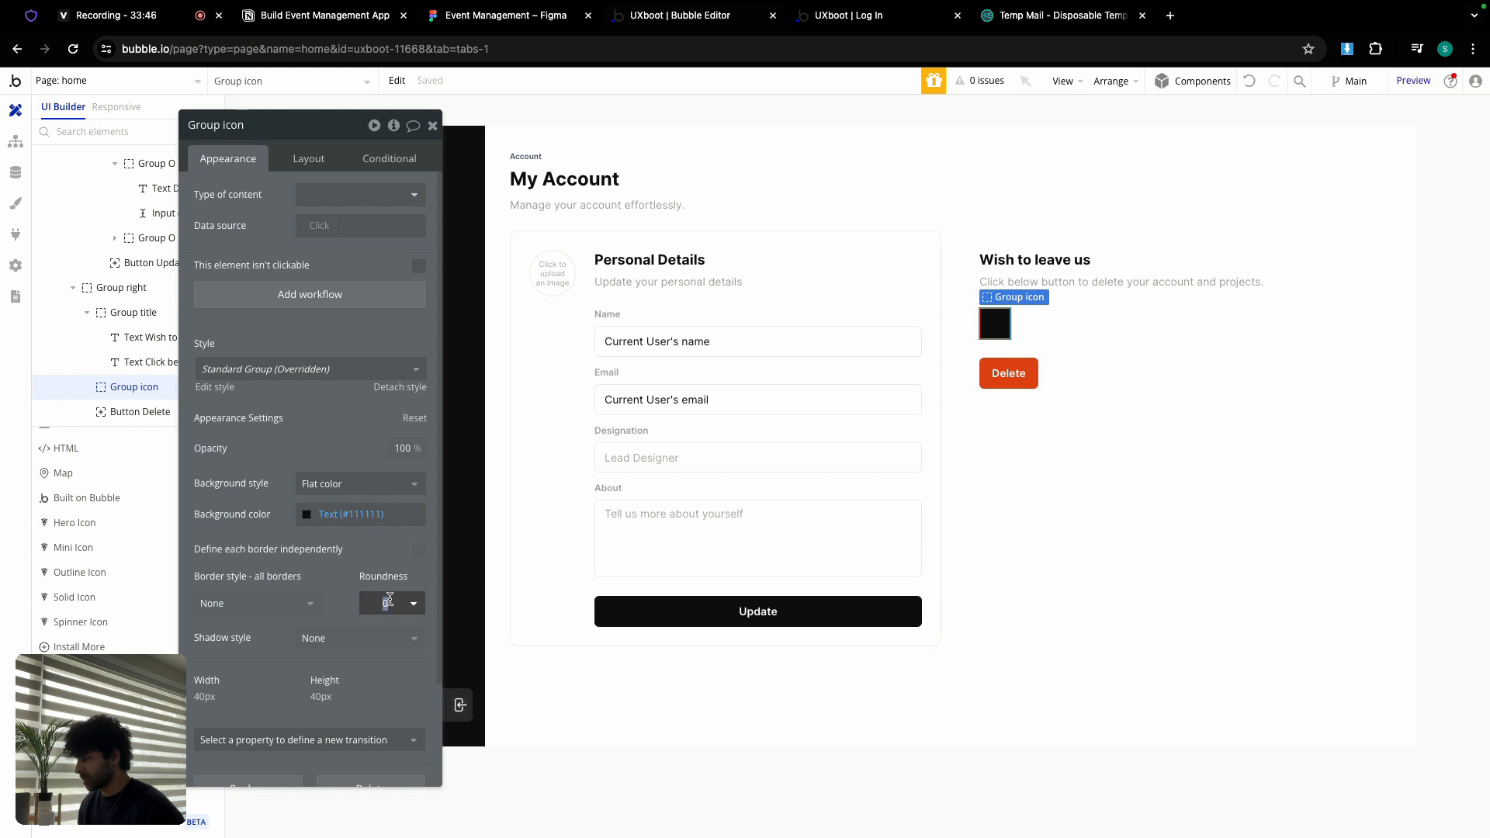
pyautogui.press('Return')
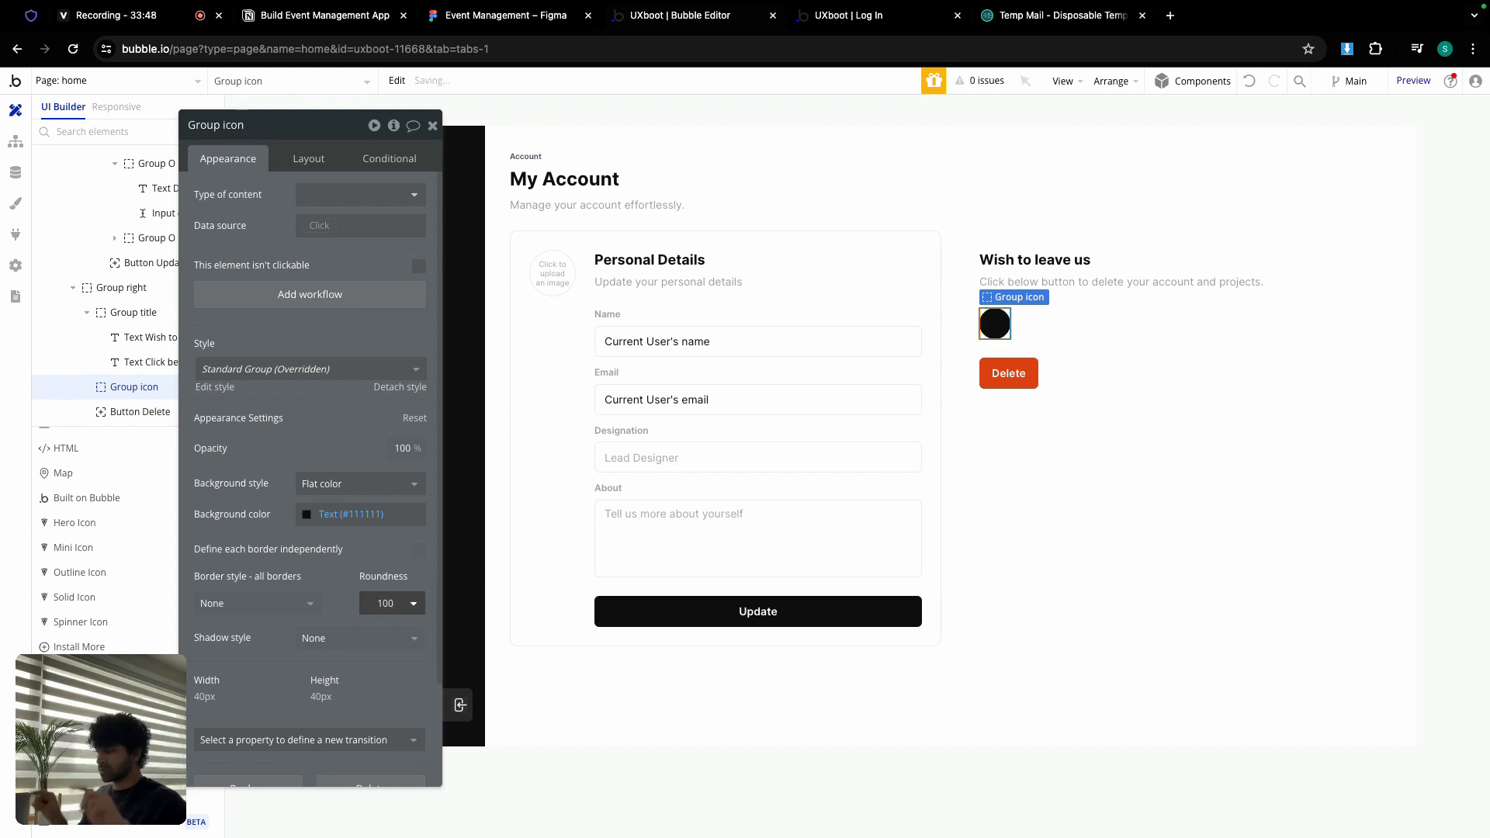
# Step: Centre Group icon's content alignment
pyautogui.click(308, 159)
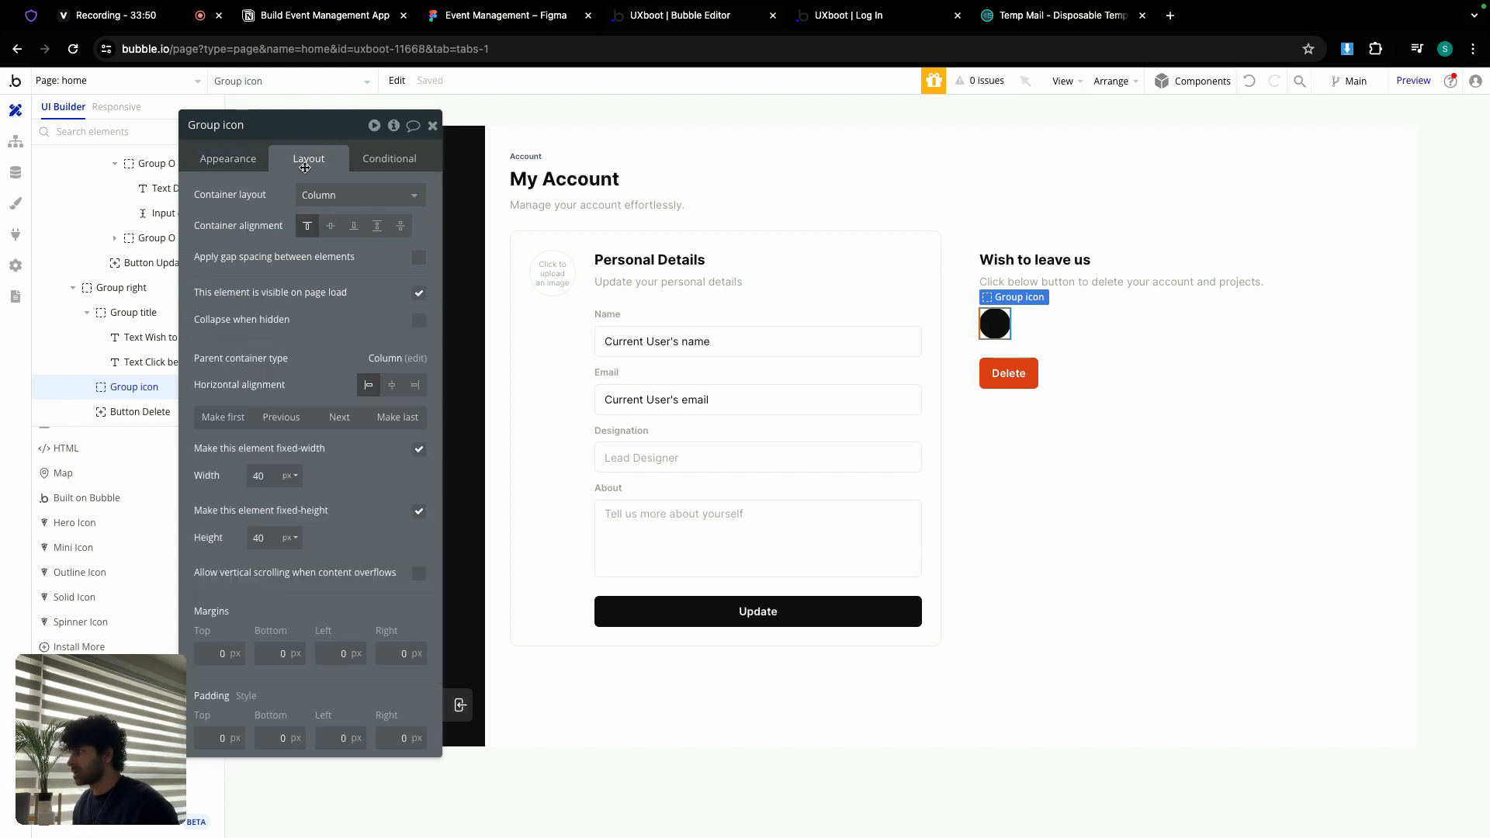
pyautogui.click(332, 227)
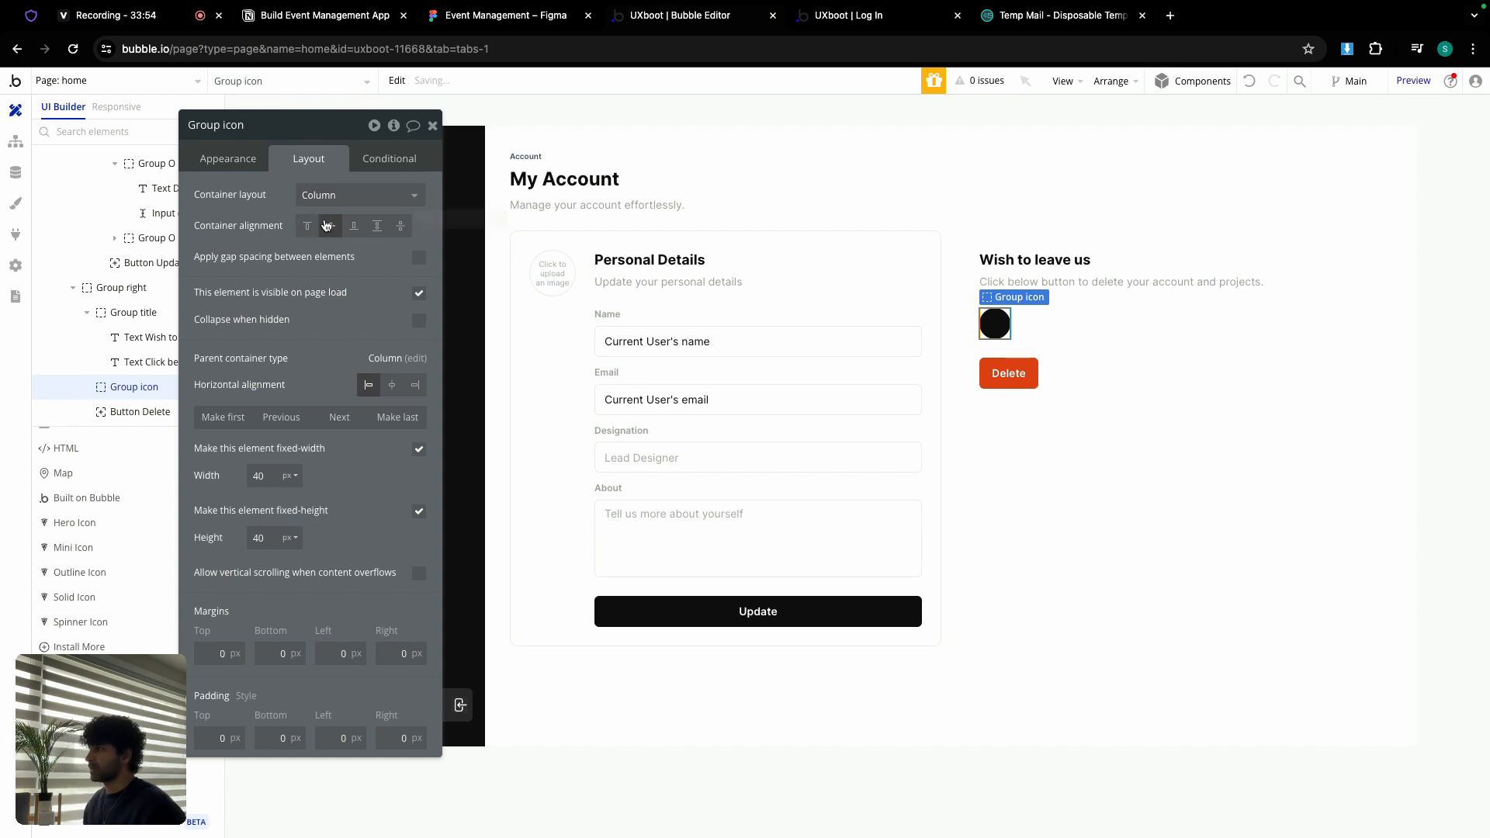
pyautogui.click(96, 572)
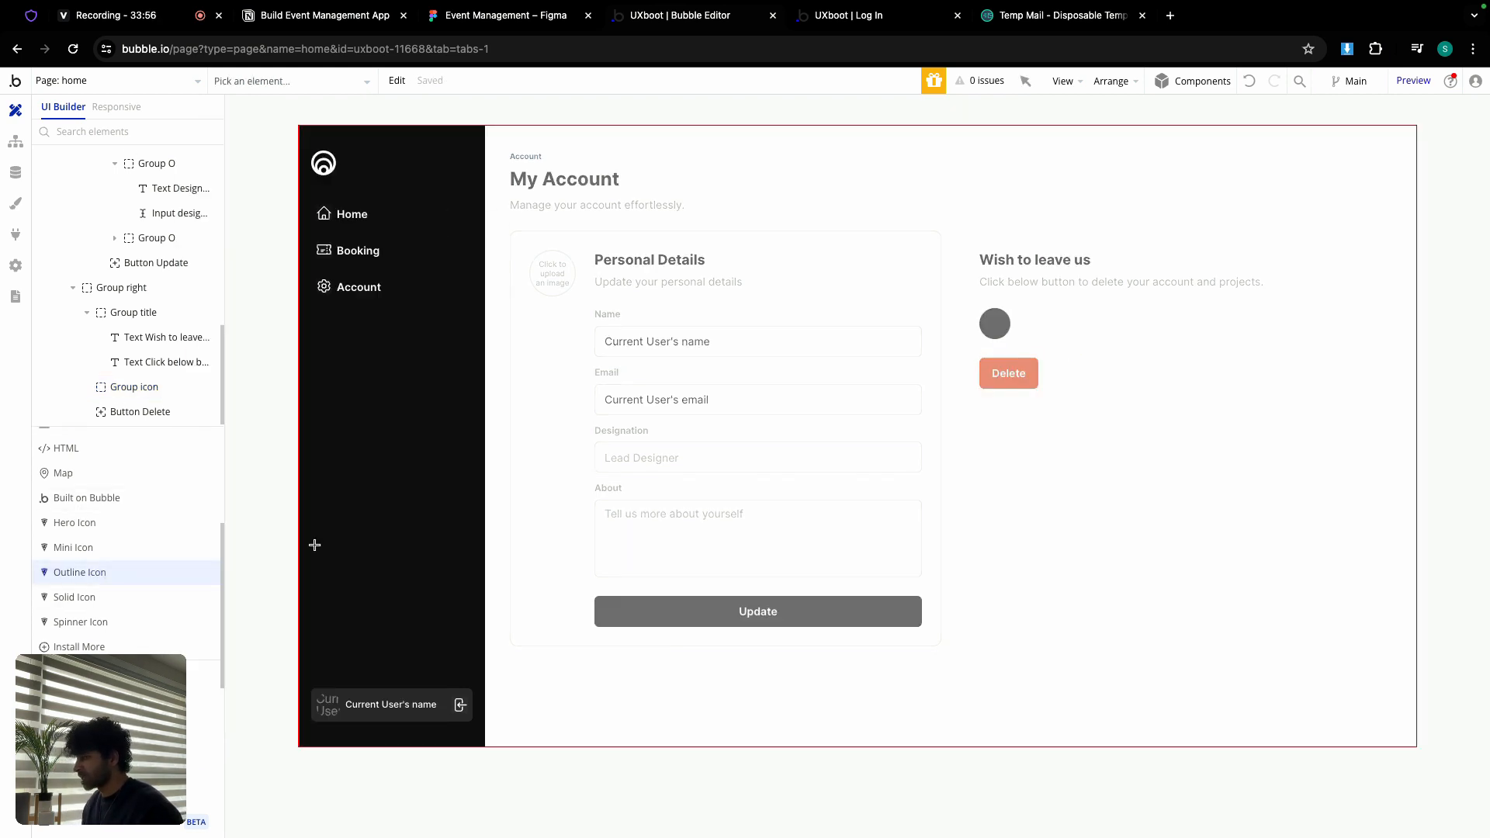
# Step: Draw an outline icon inside the black circle, centre it horizontally and set width 21
pyautogui.moveTo(991, 315); pyautogui.dragTo(1005, 332)
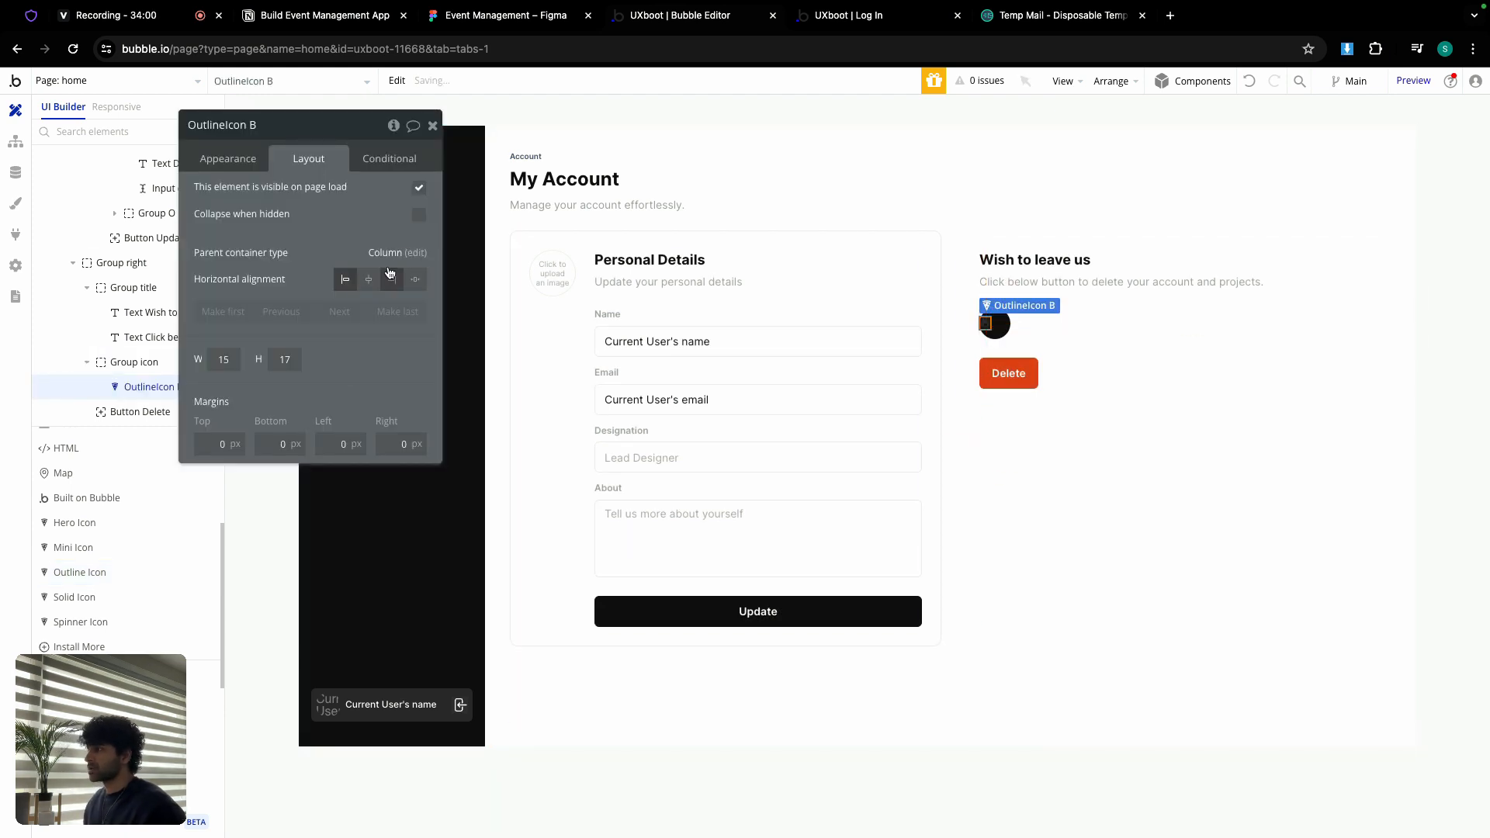
pyautogui.click(367, 281)
pyautogui.click(221, 359)
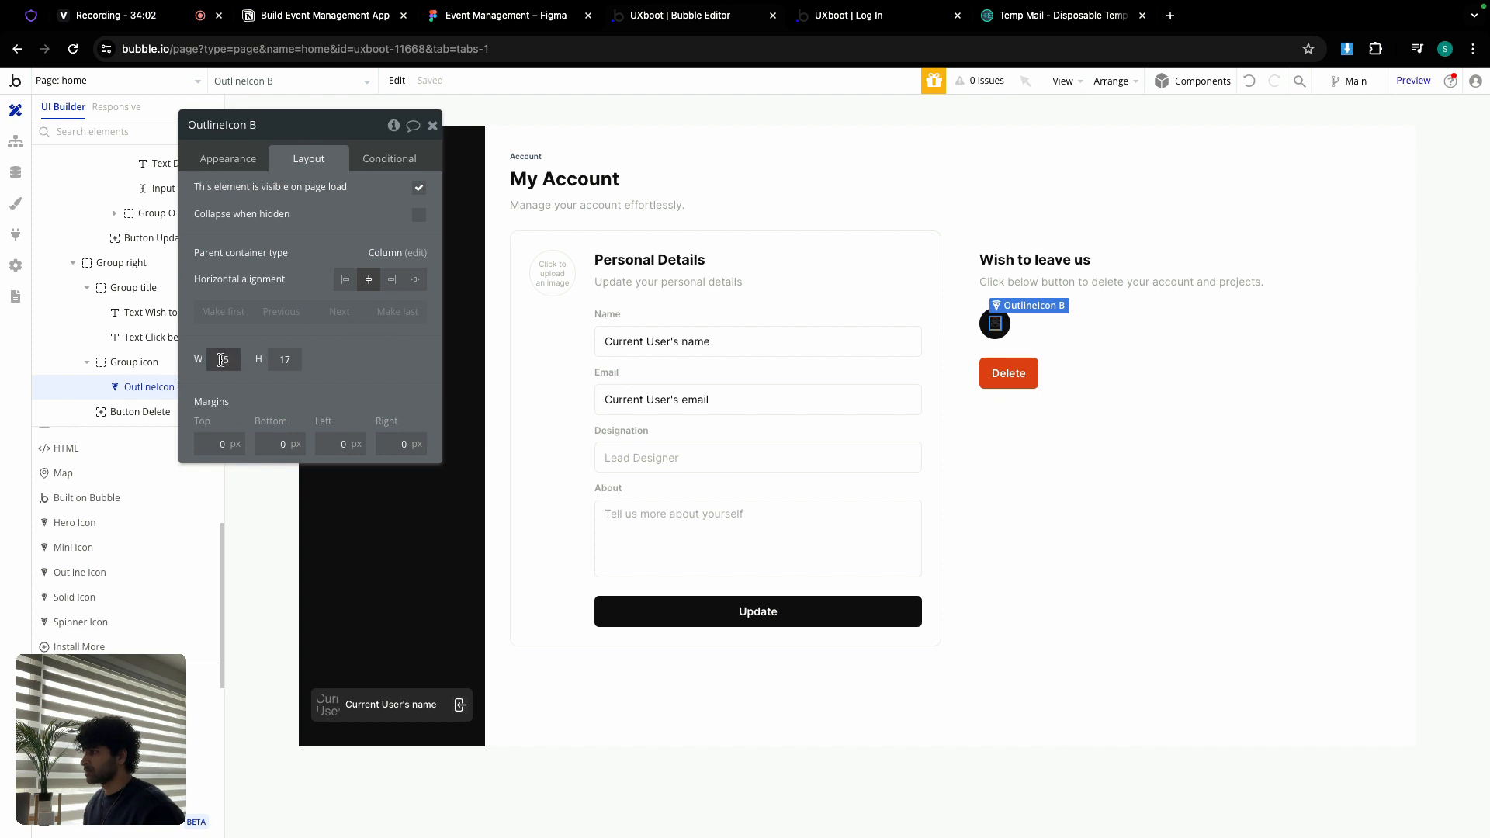
pyautogui.write('21')
pyautogui.press('Tab')
# Step: Set the icon height to 21, then search Heroicons for 'min' and select 'user-minus'
pyautogui.write('21')
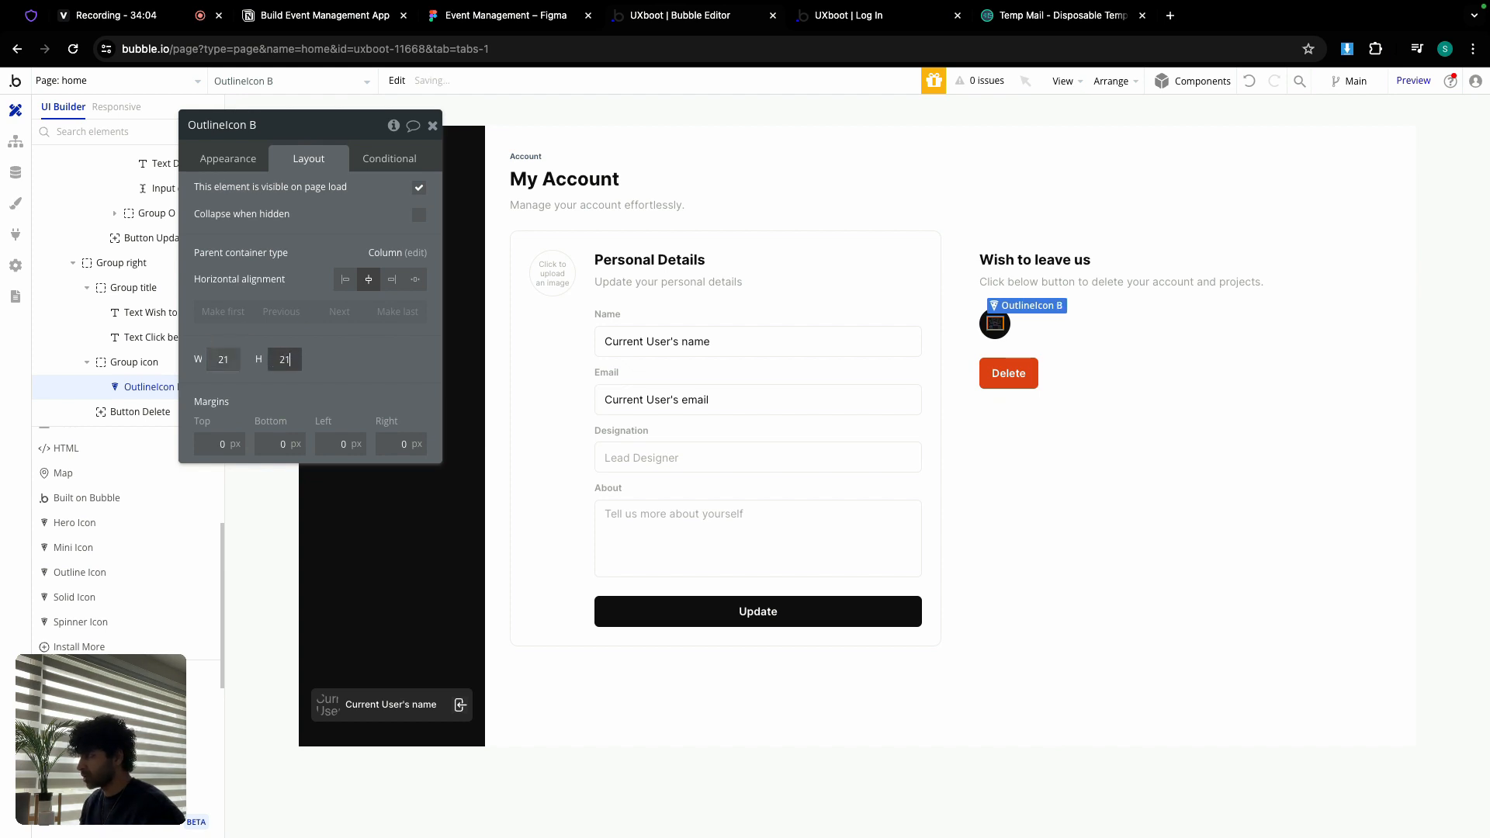
pyautogui.click(32, 22)
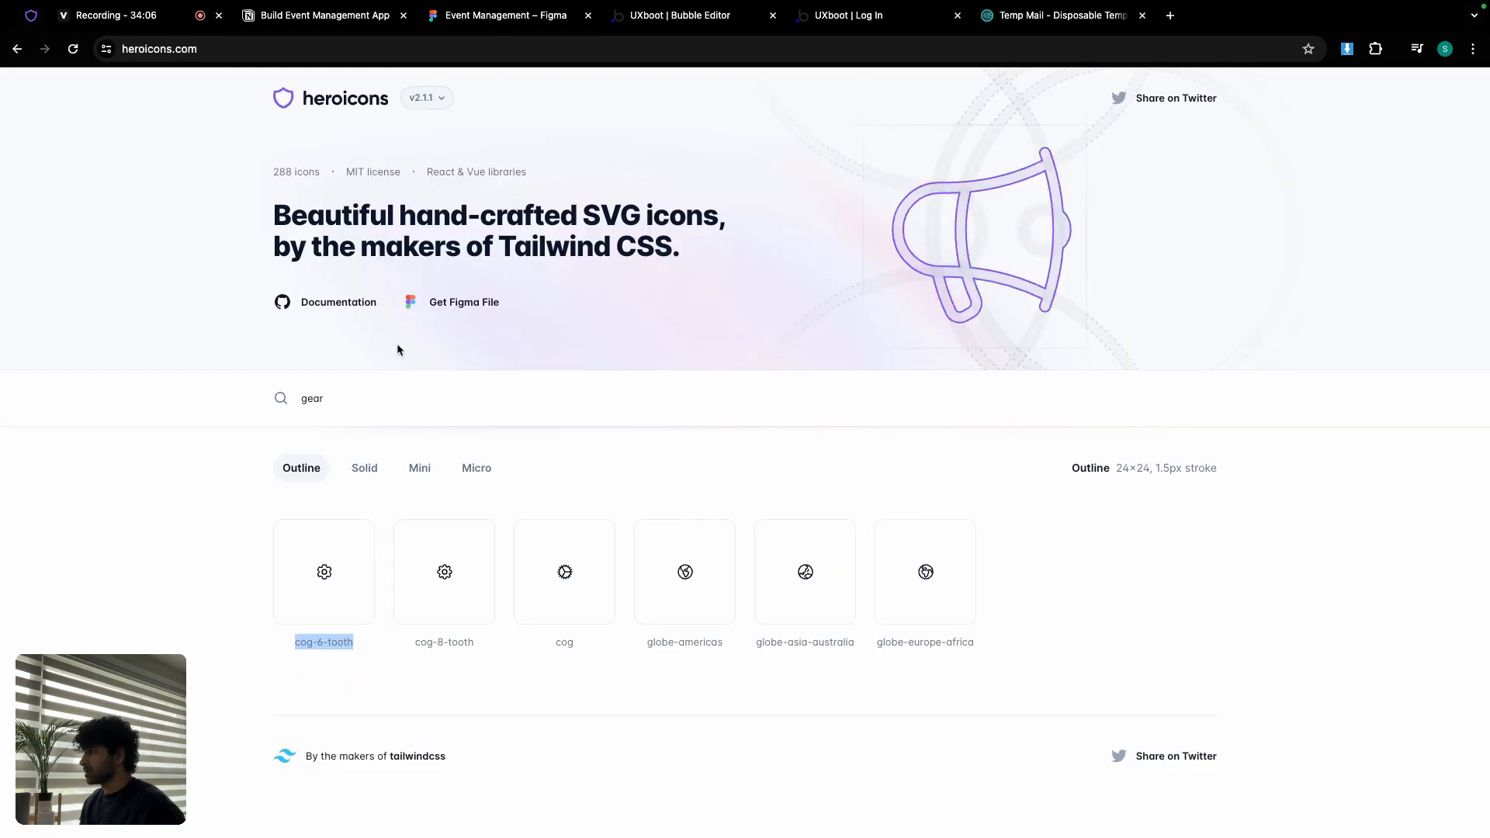
pyautogui.doubleClick(381, 391)
pyautogui.write('mi')
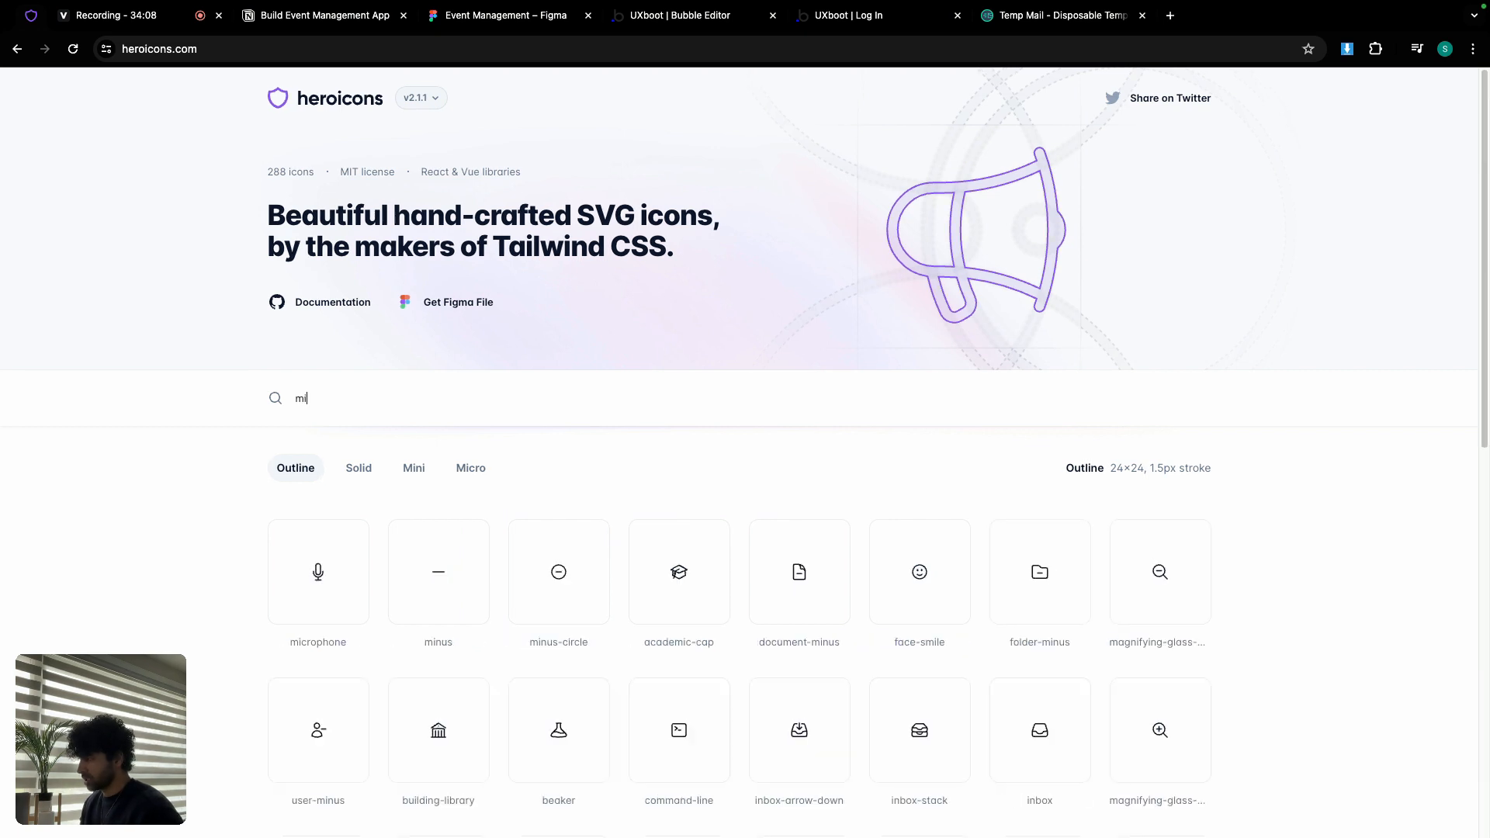
pyautogui.write('n')
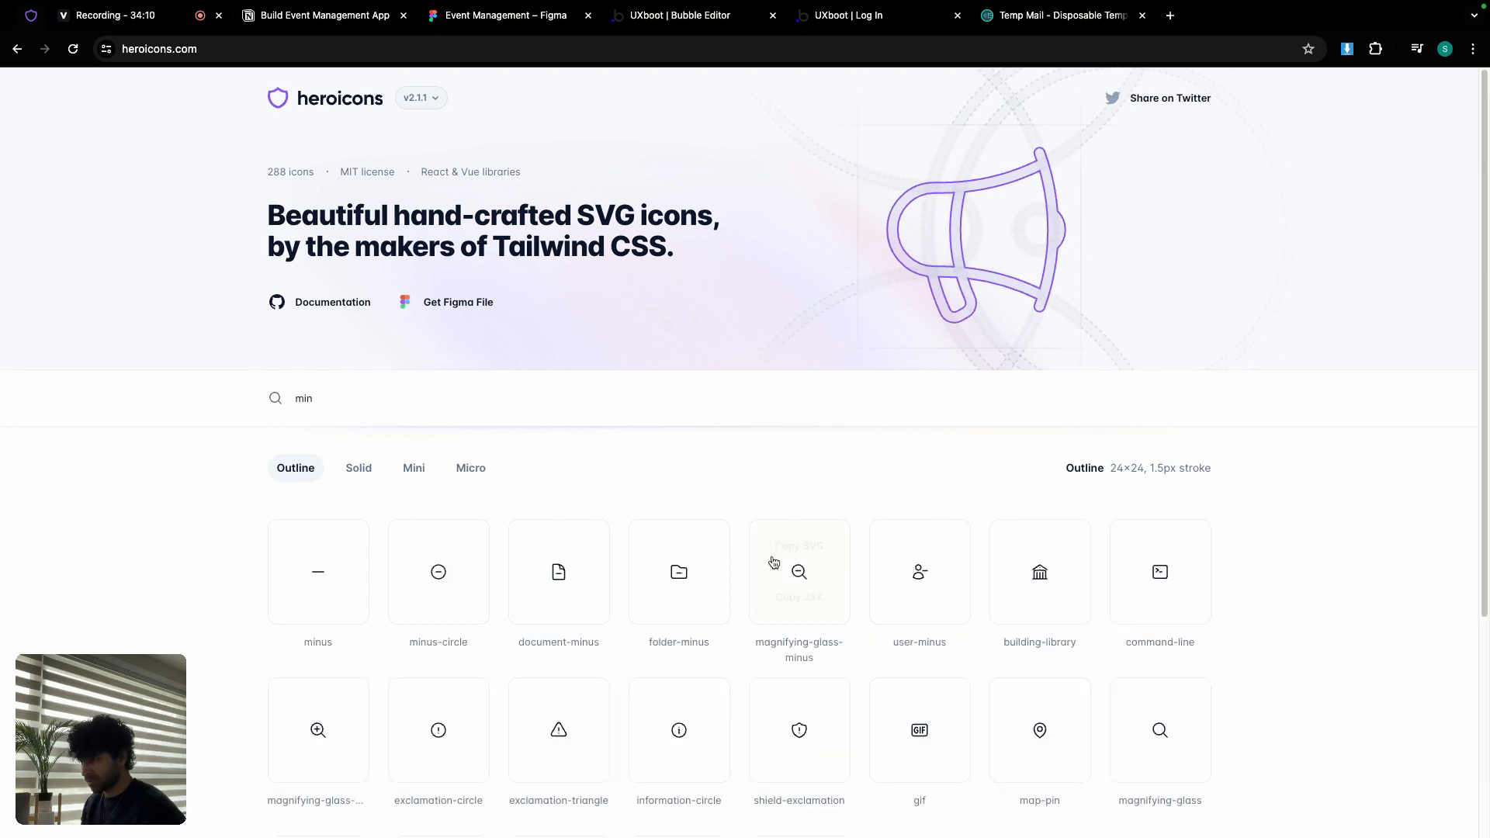
pyautogui.doubleClick(930, 643)
pyautogui.tripleClick(930, 642)
pyautogui.press('super+c')
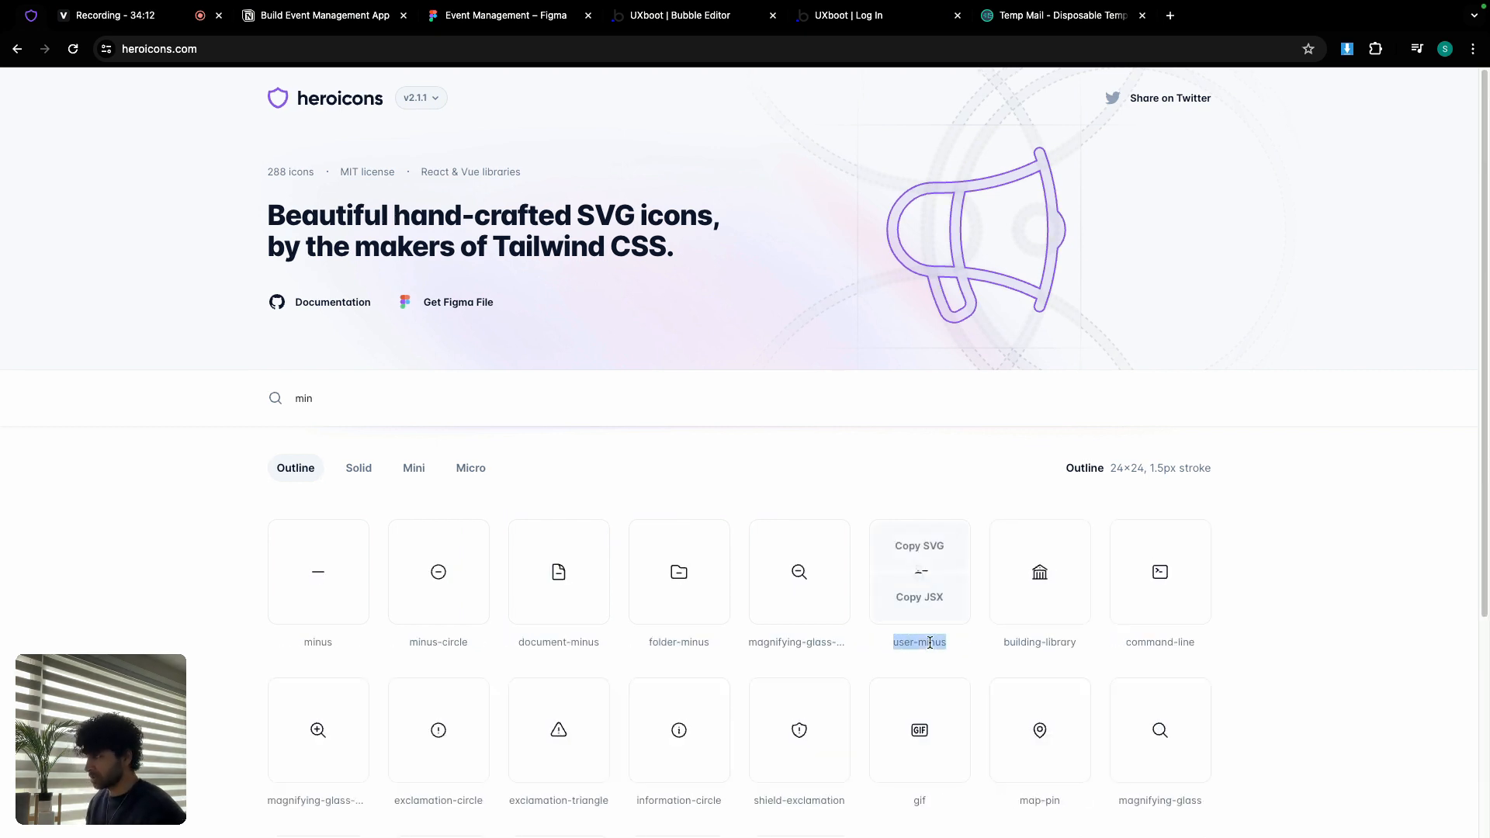
# Step: Change the outline icon to user-minus coloured white Primary contrast
pyautogui.click(695, 17)
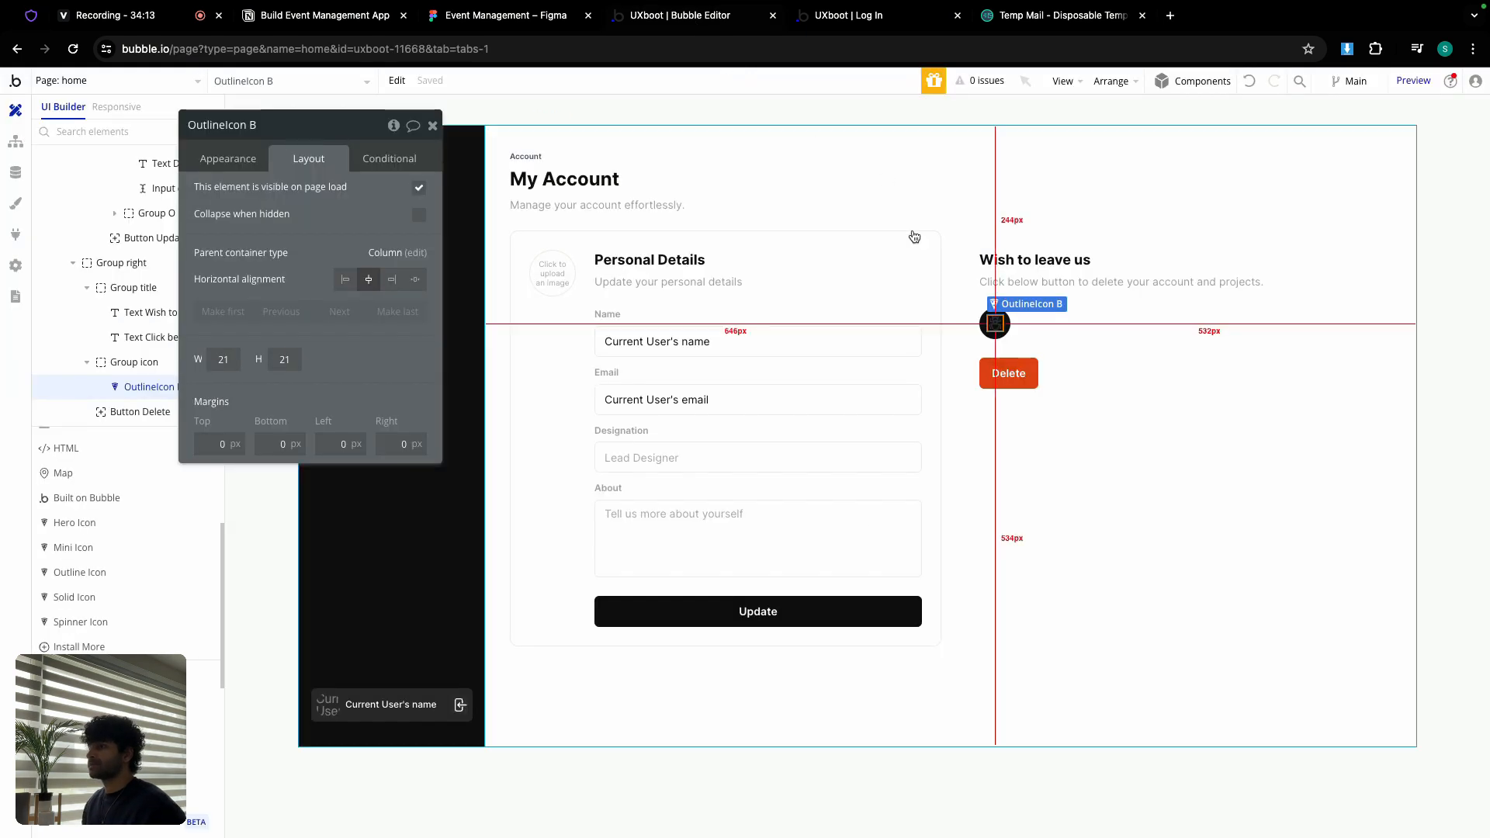
pyautogui.click(227, 160)
pyautogui.click(315, 218)
pyautogui.press('super+v')
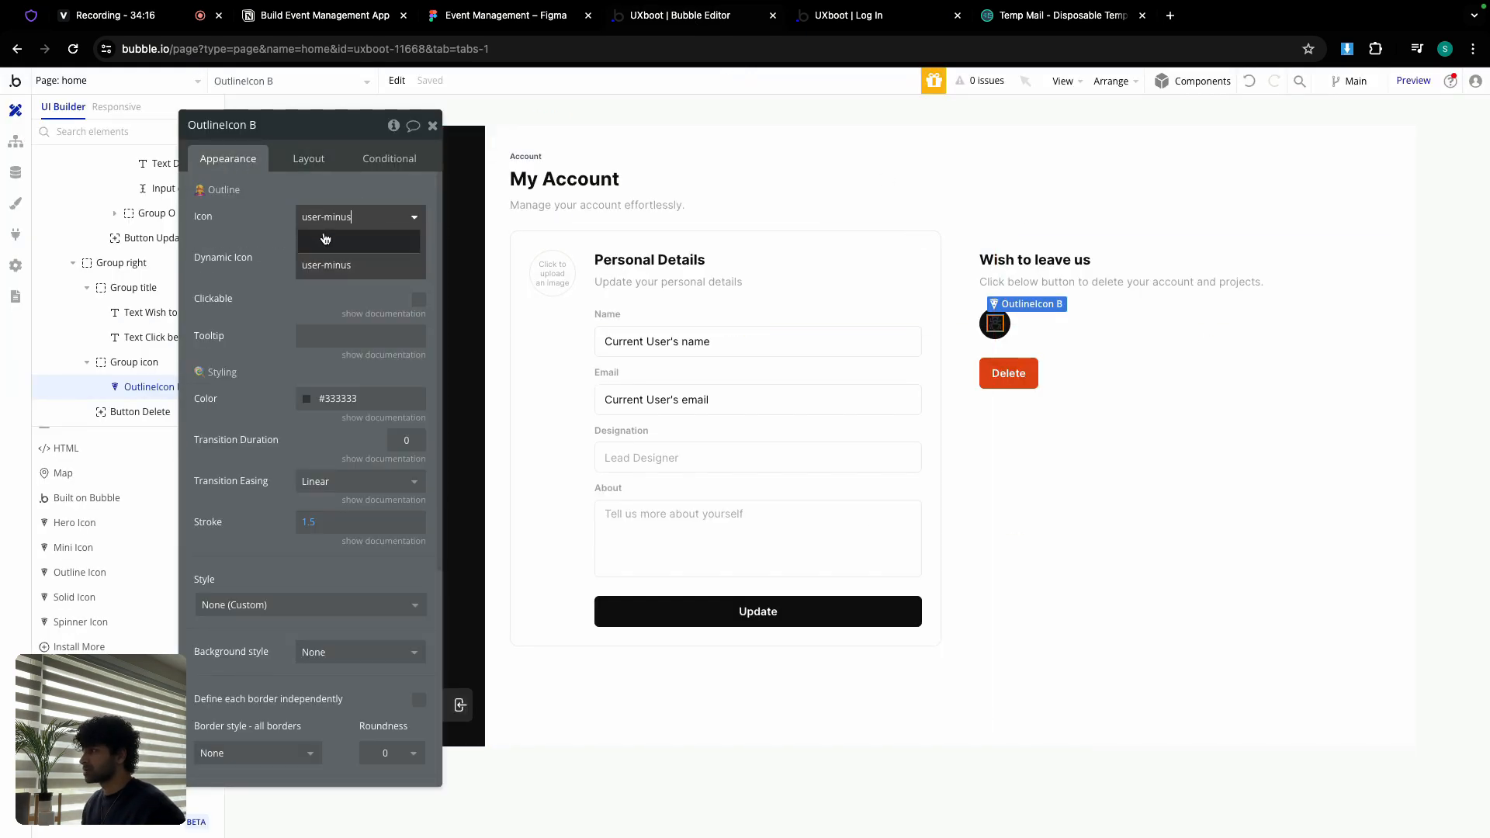
pyautogui.click(326, 264)
pyautogui.click(353, 398)
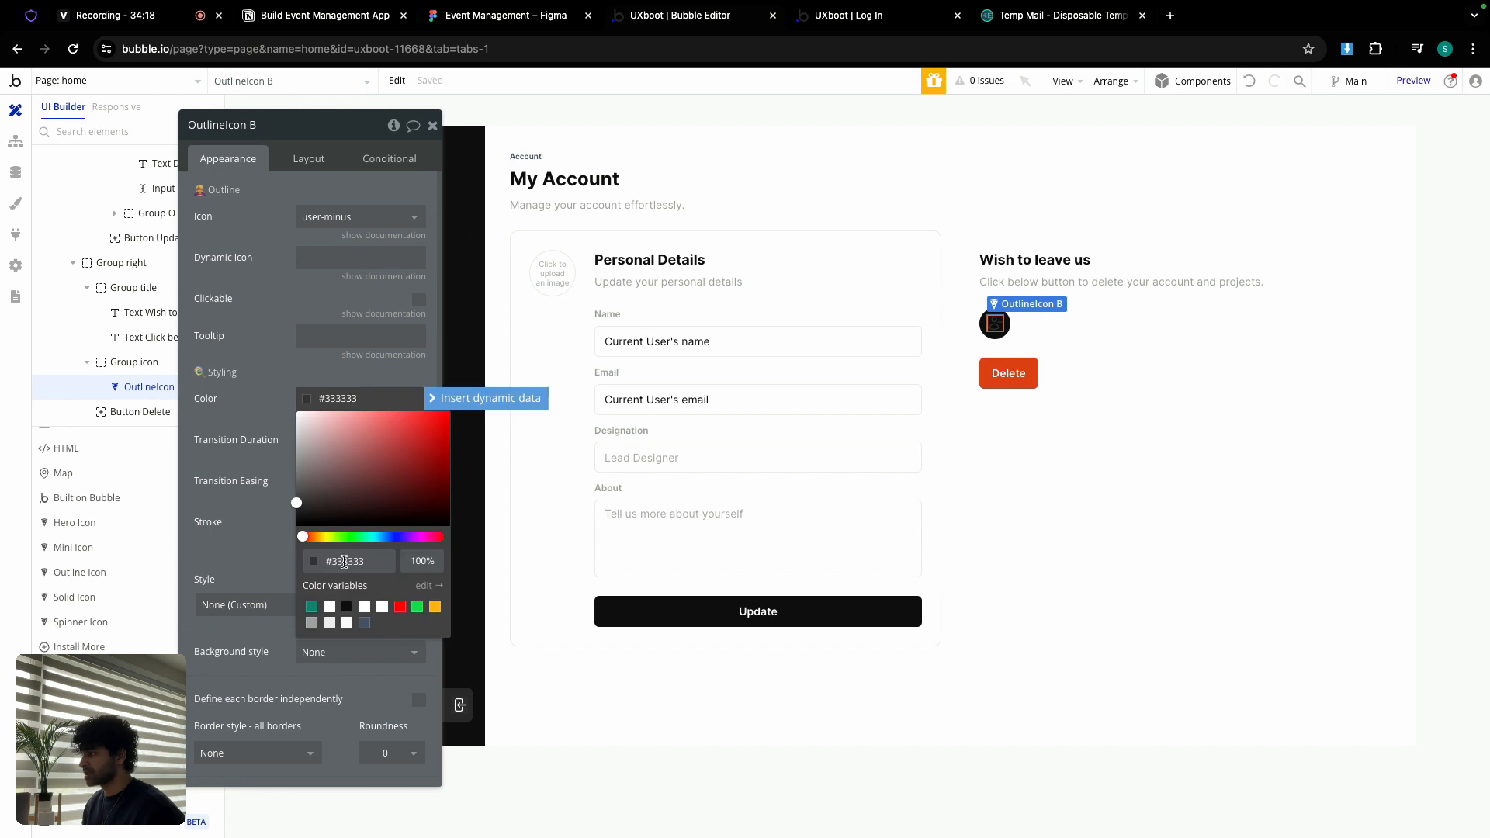
pyautogui.click(329, 606)
pyautogui.click(287, 378)
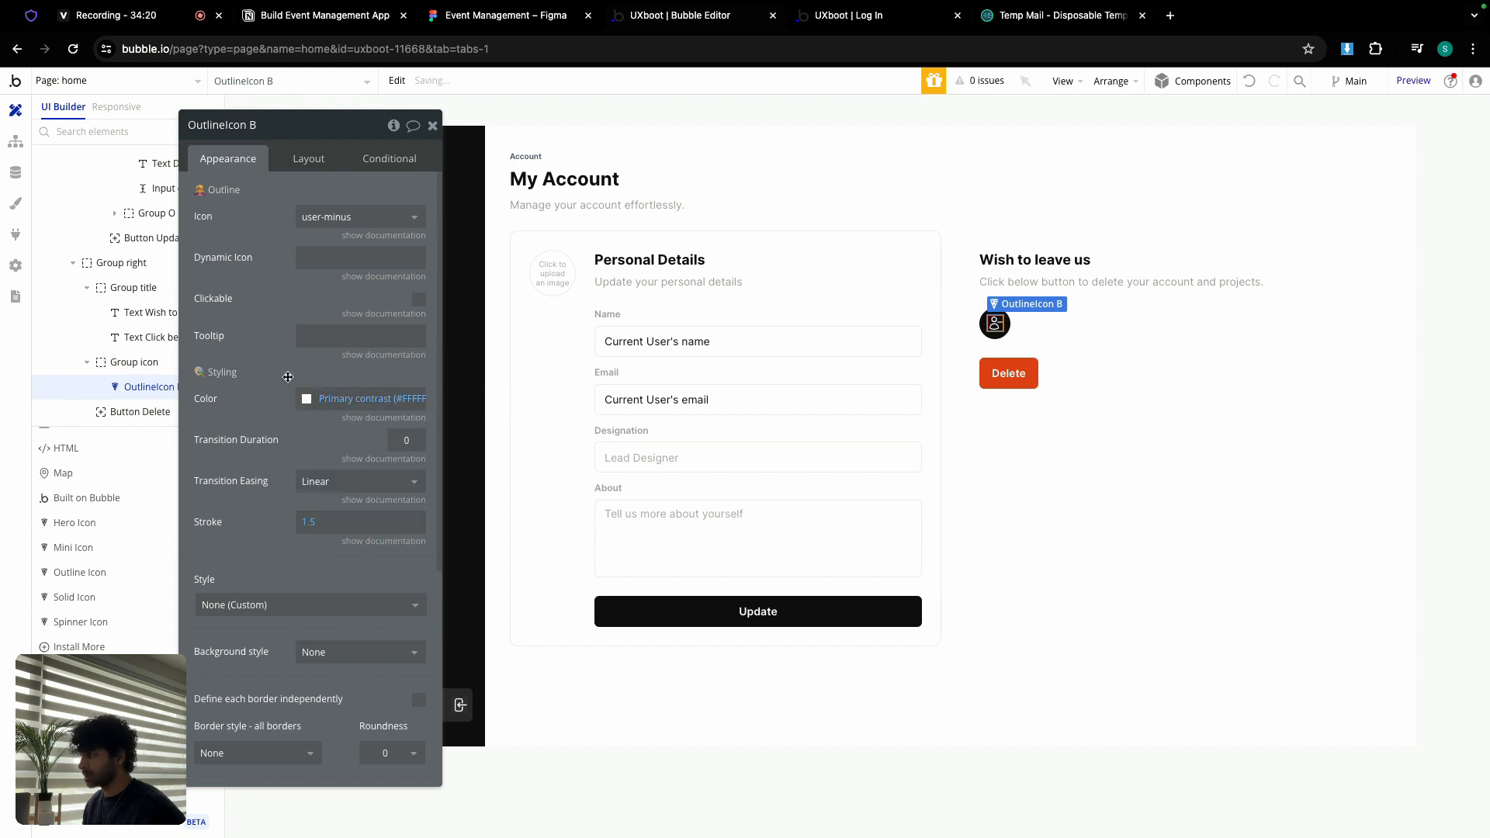
# Step: Select the Group right card and show its appearance settings
pyautogui.click(295, 156)
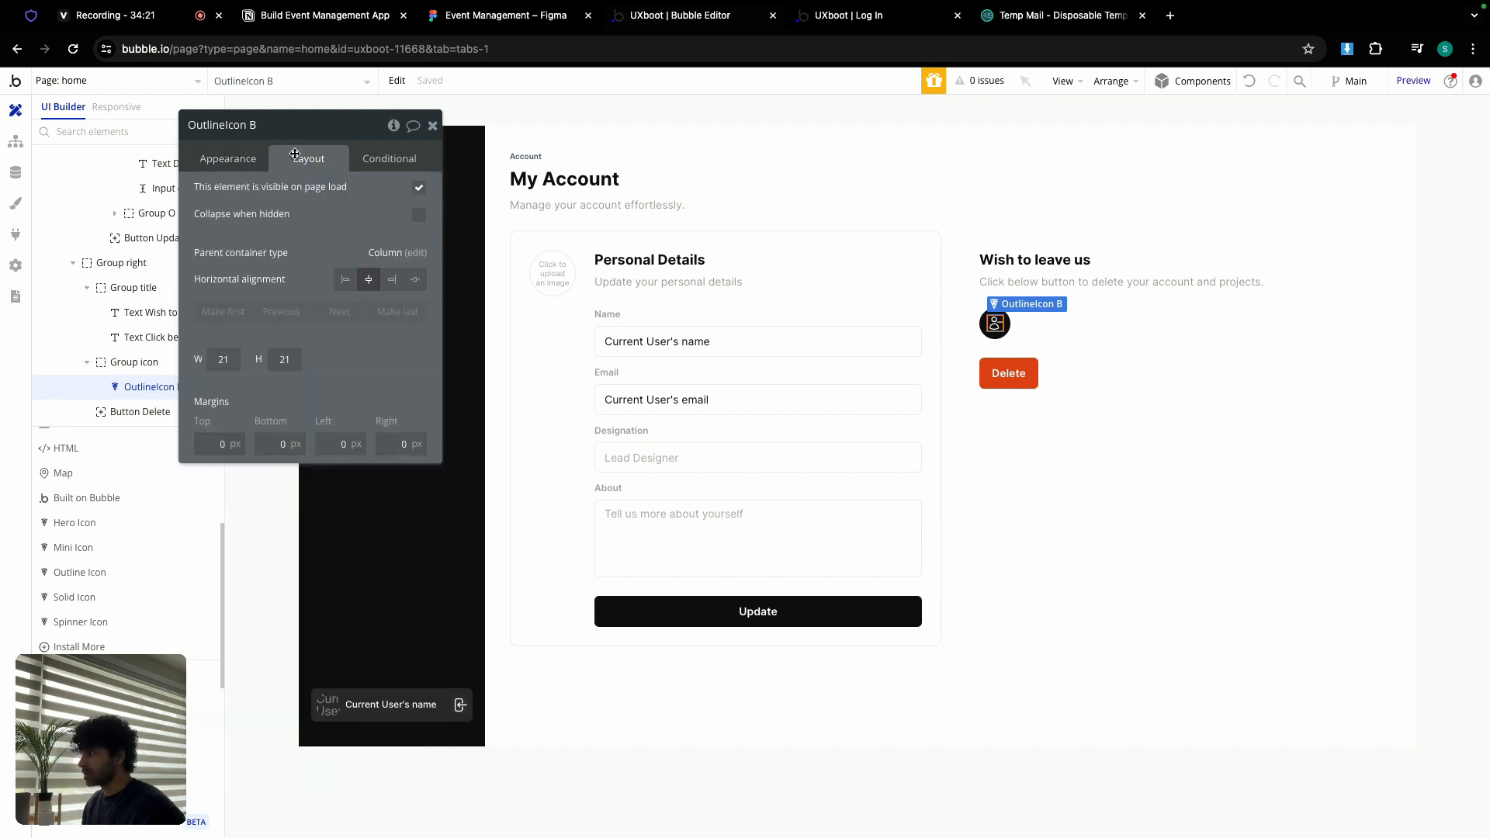
pyautogui.click(432, 125)
pyautogui.doubleClick(1086, 443)
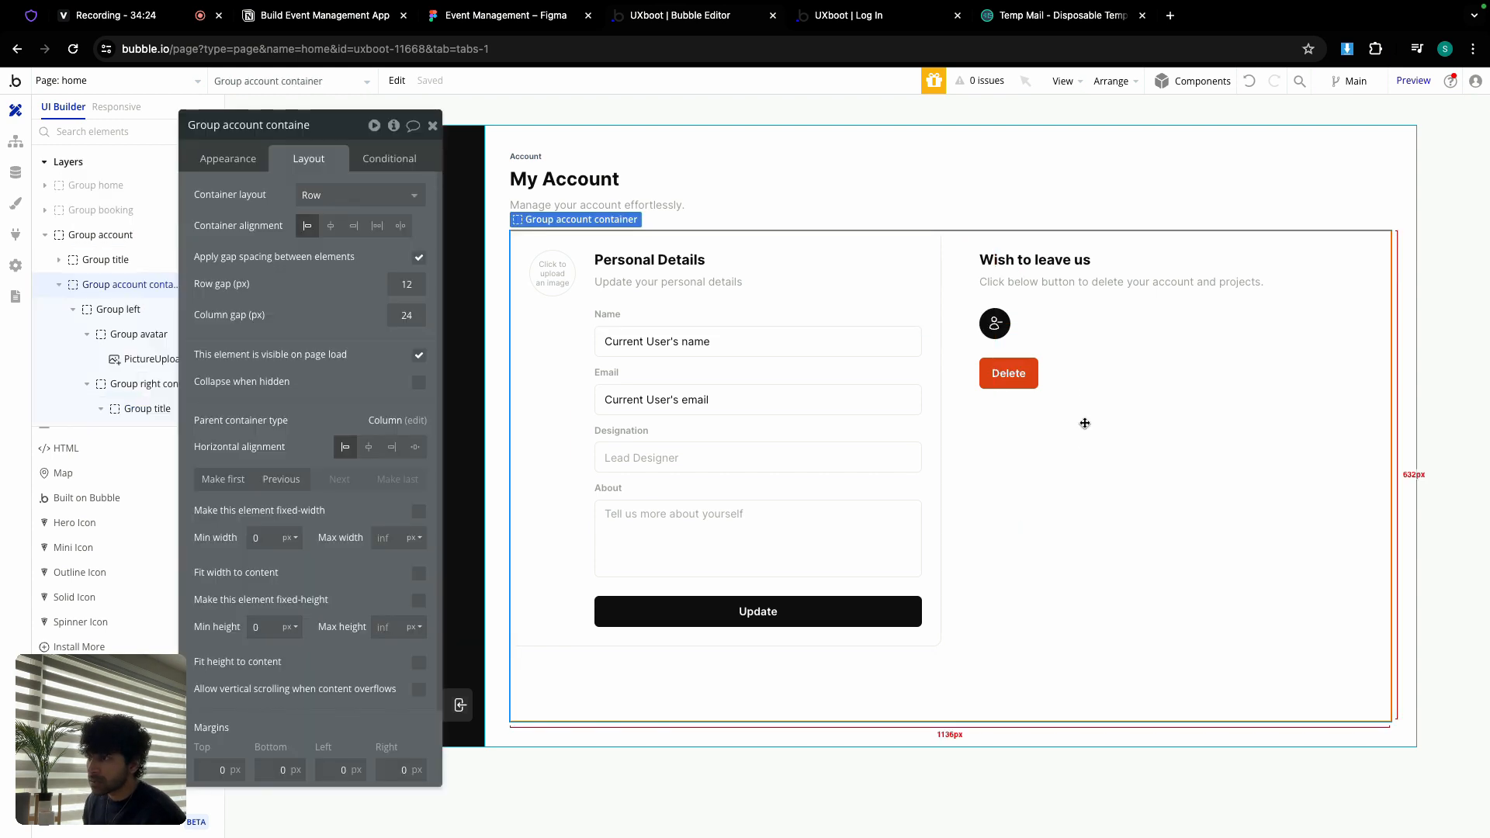
pyautogui.click(1084, 383)
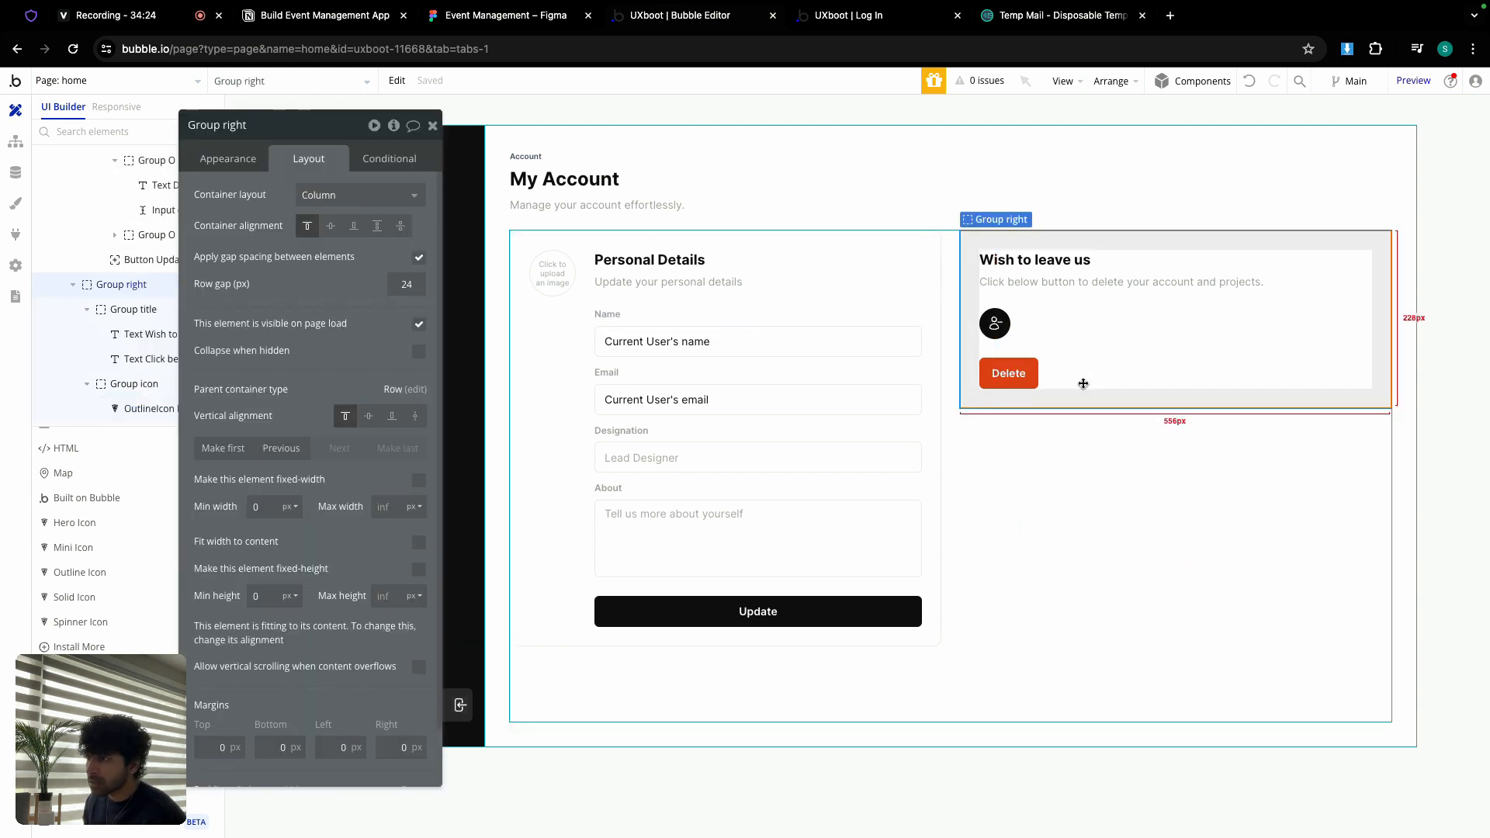
pyautogui.click(231, 158)
# Step: Set the Group right card's border colour to the Border colour variable (#EBEBEB)
pyautogui.scroll(-3, 295, 412)
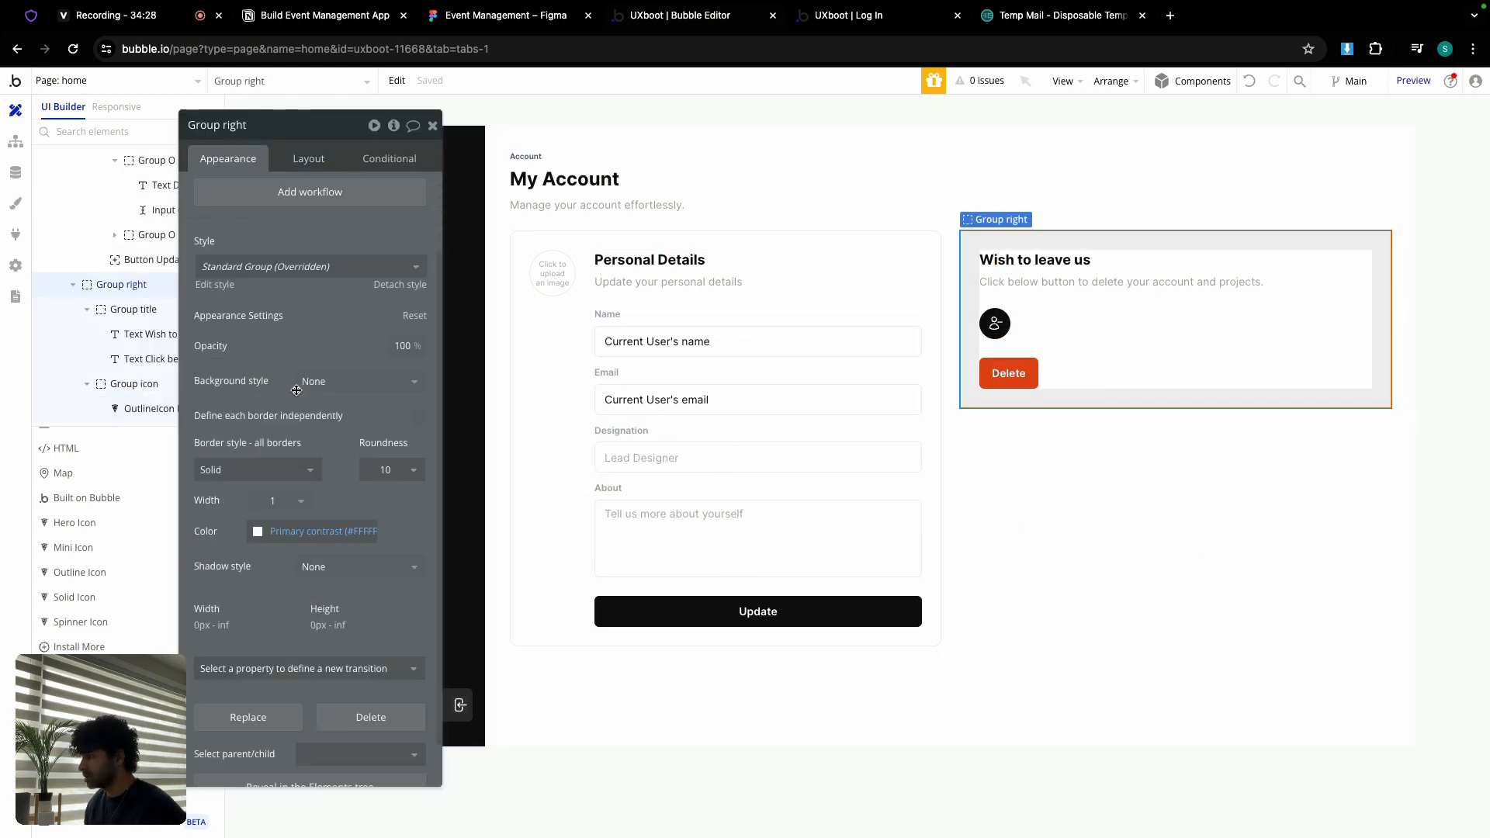
pyautogui.click(310, 517)
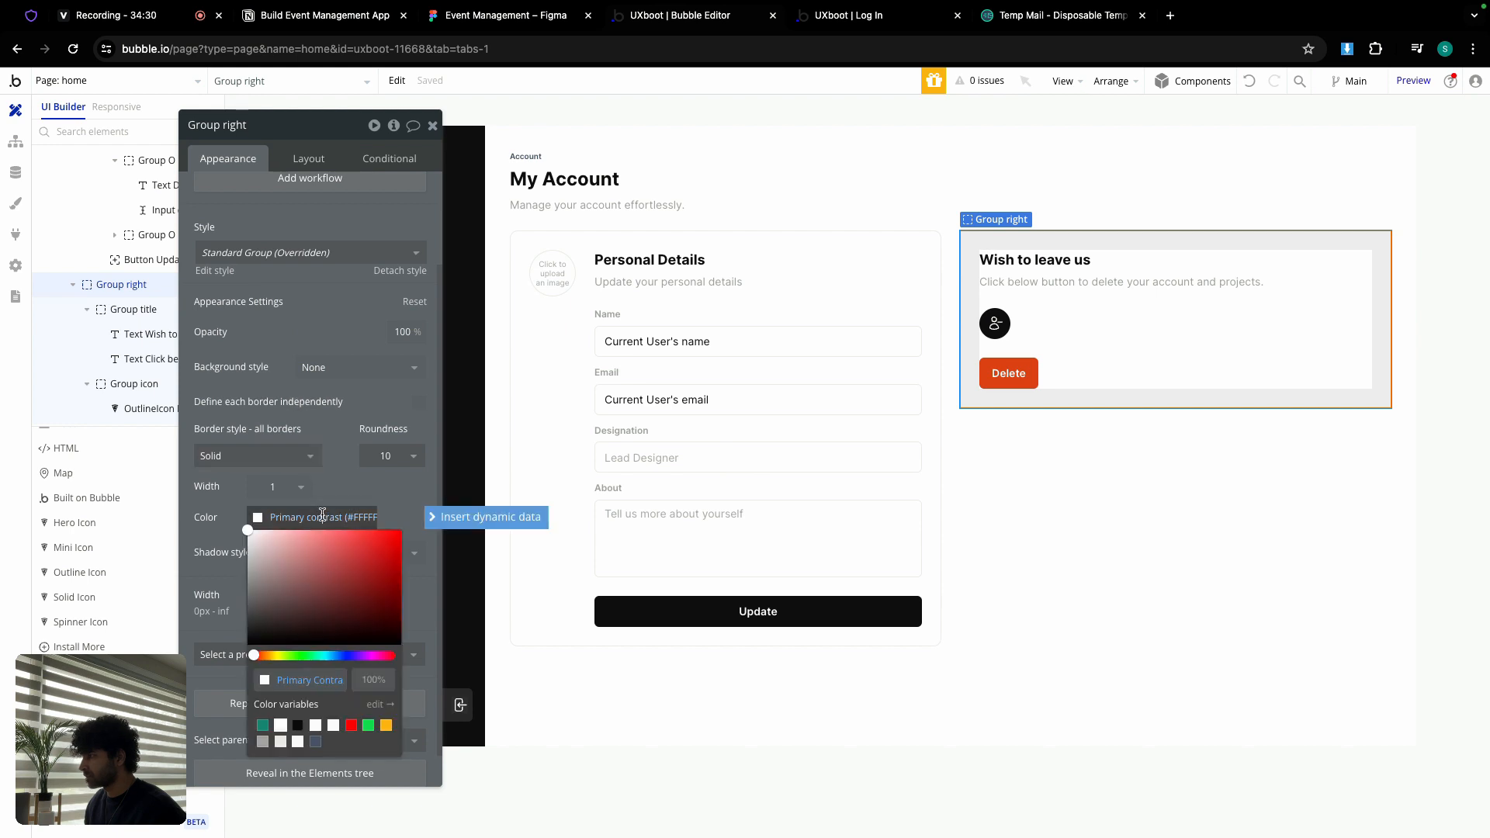
pyautogui.click(281, 742)
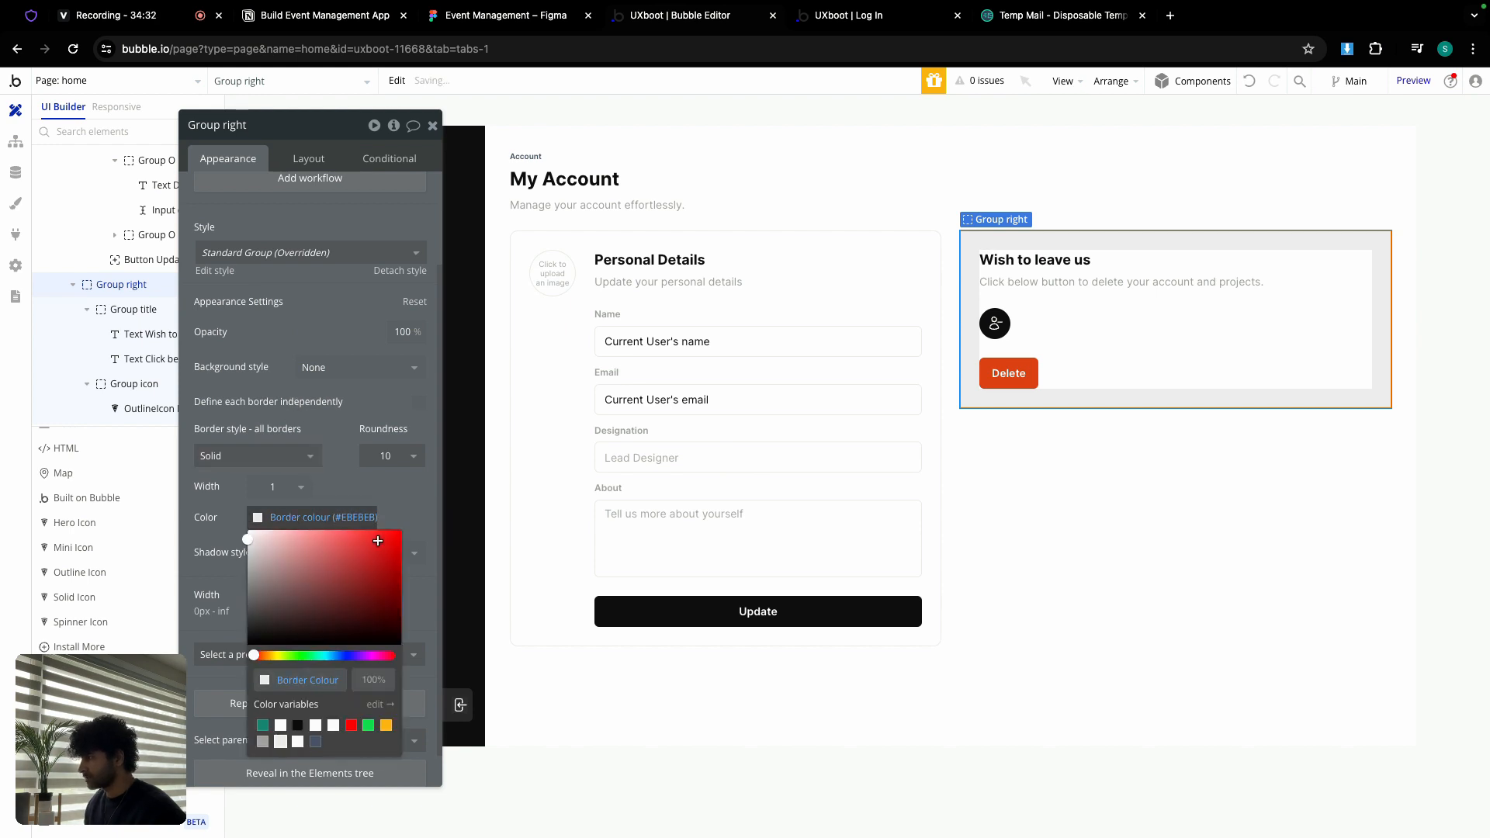
# Step: Make Group account fit its content height
pyautogui.click(1034, 532)
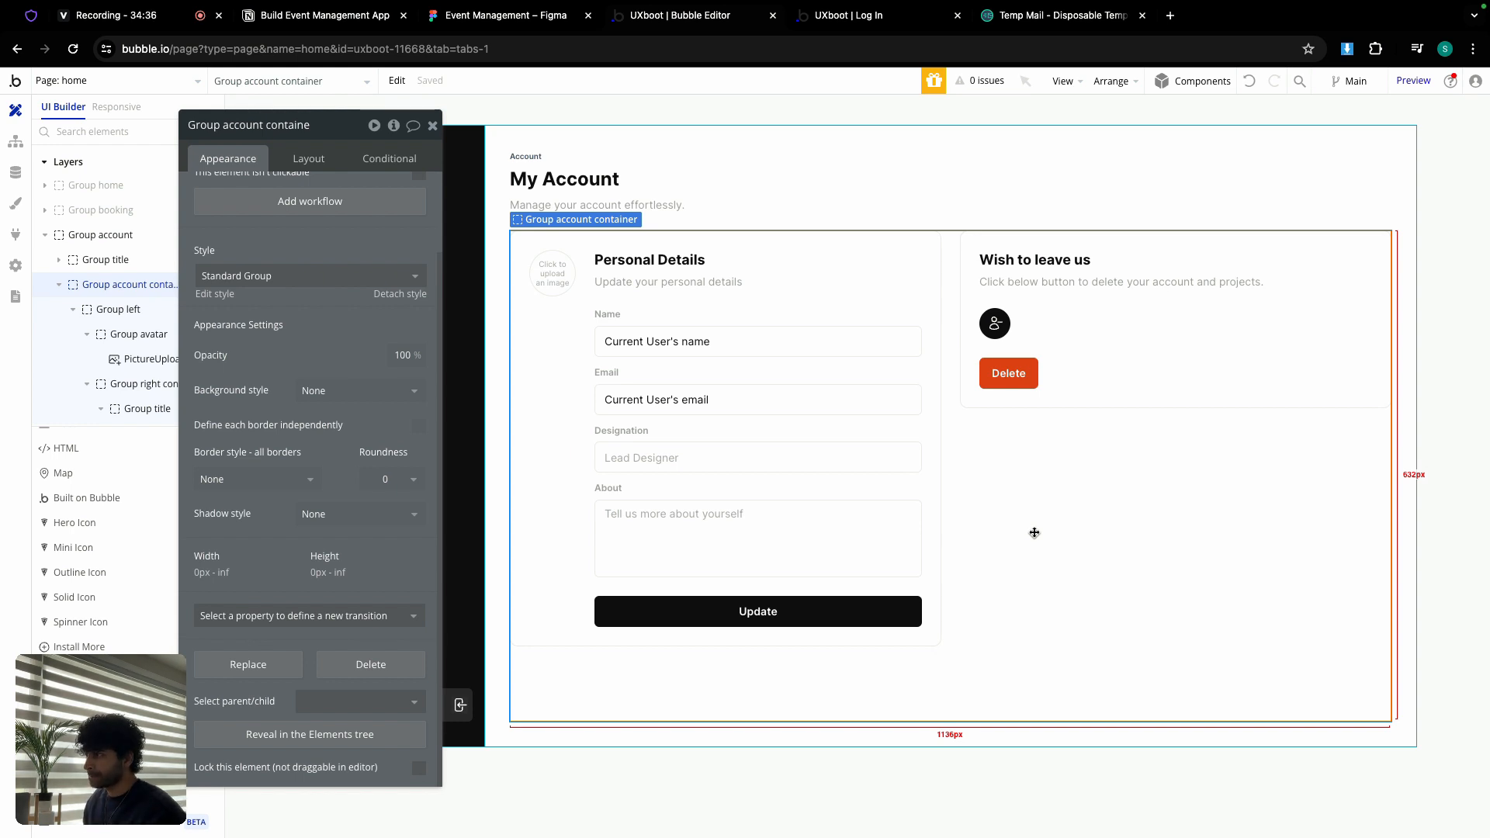
pyautogui.click(302, 159)
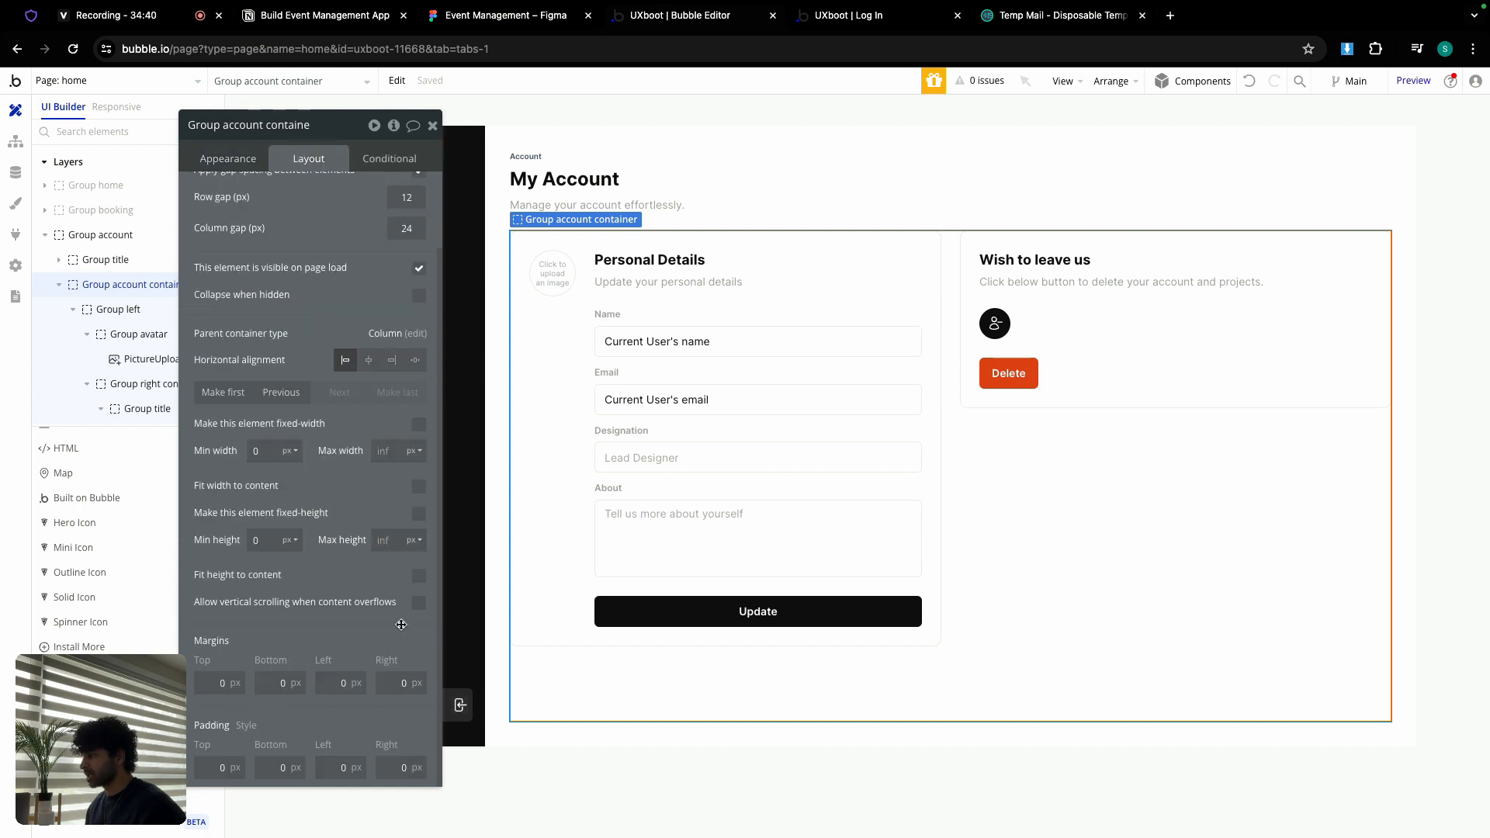
pyautogui.click(637, 698)
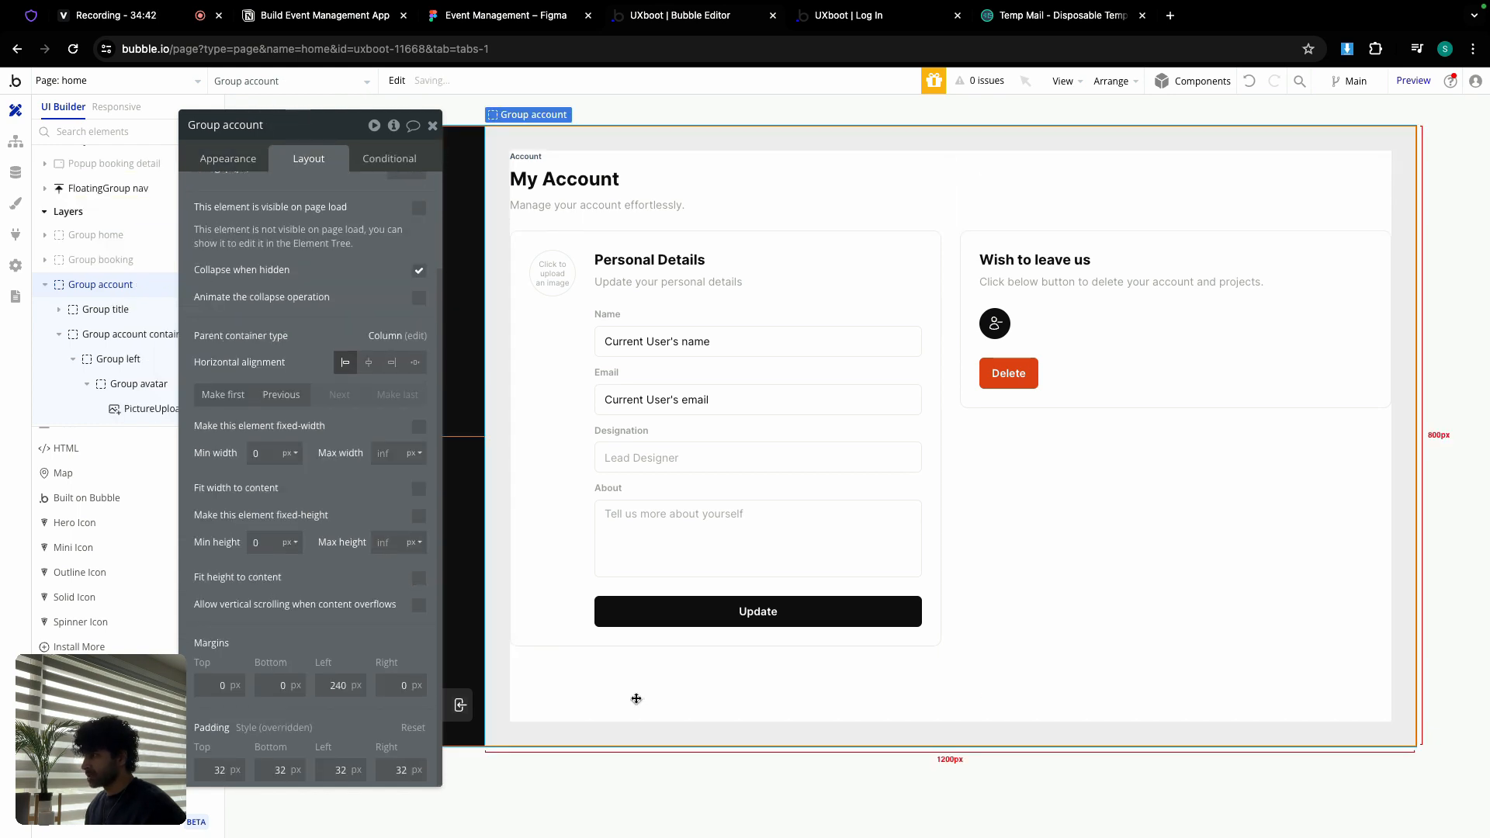
pyautogui.click(418, 577)
pyautogui.click(433, 125)
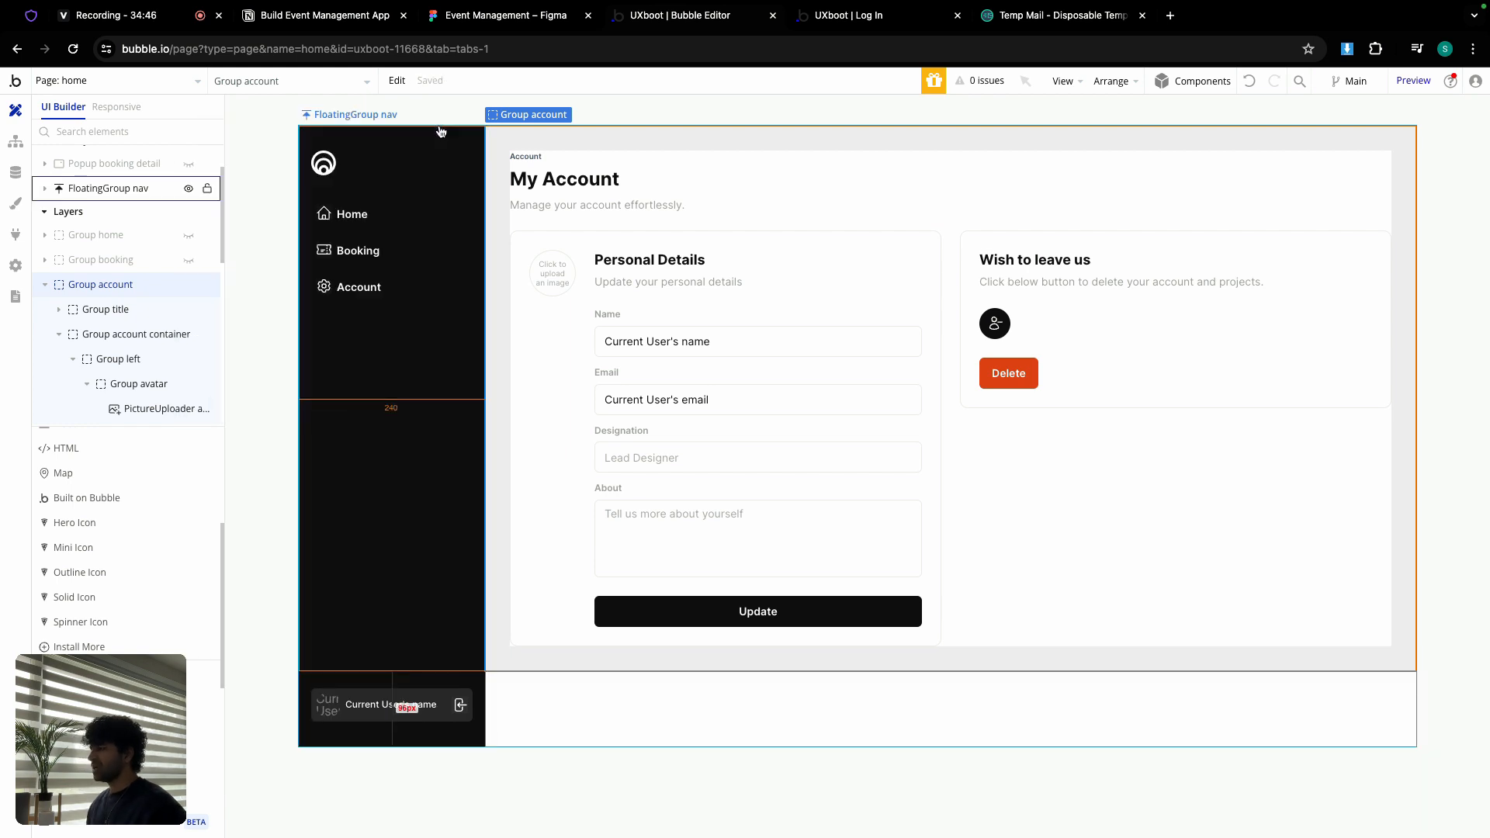
# Step: Set the Designation input's initial content to Current User's designation
pyautogui.doubleClick(709, 459)
pyautogui.click(227, 158)
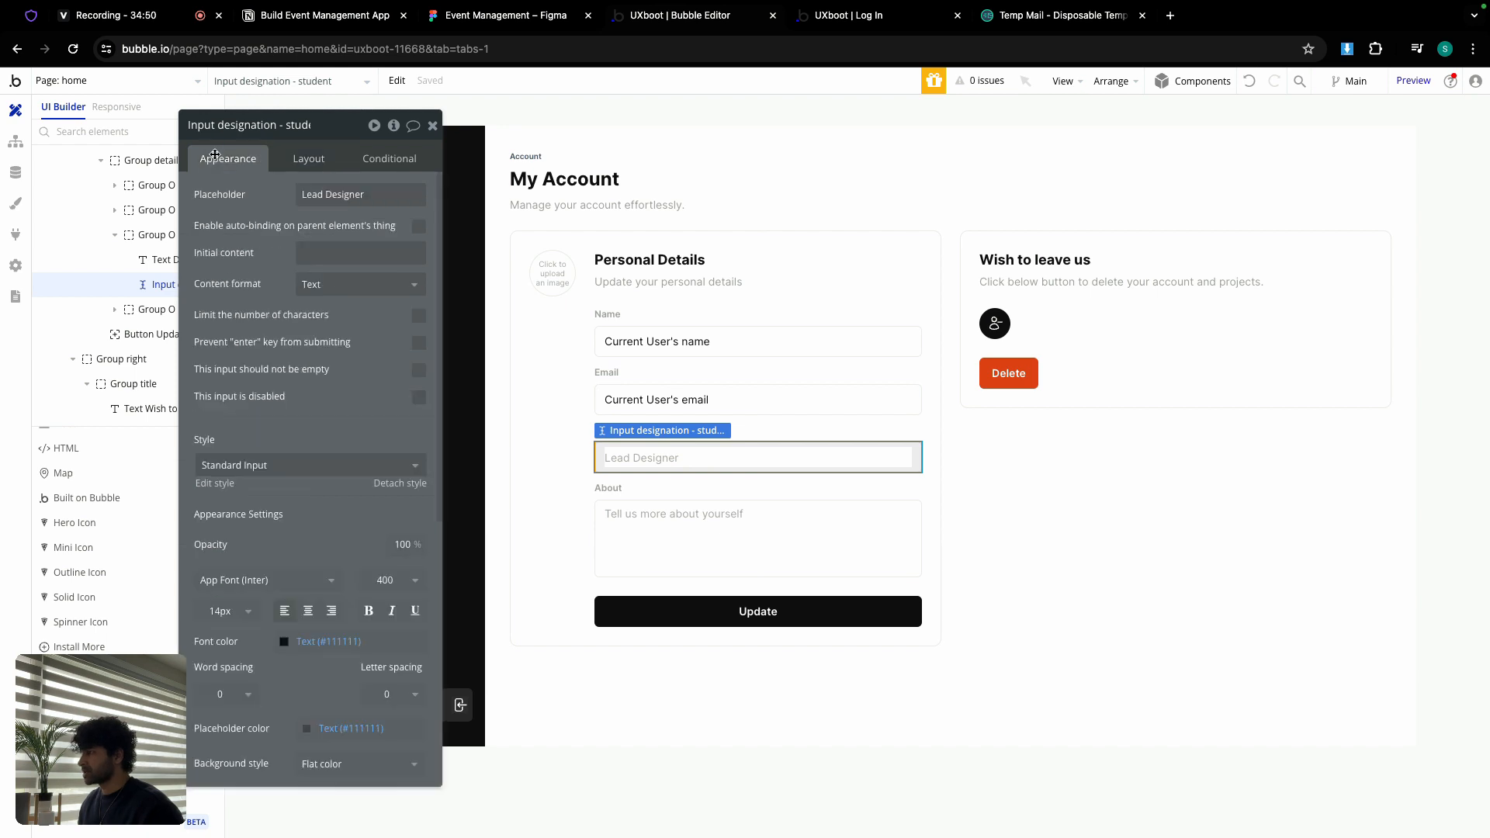
pyautogui.click(334, 252)
pyautogui.click(486, 252)
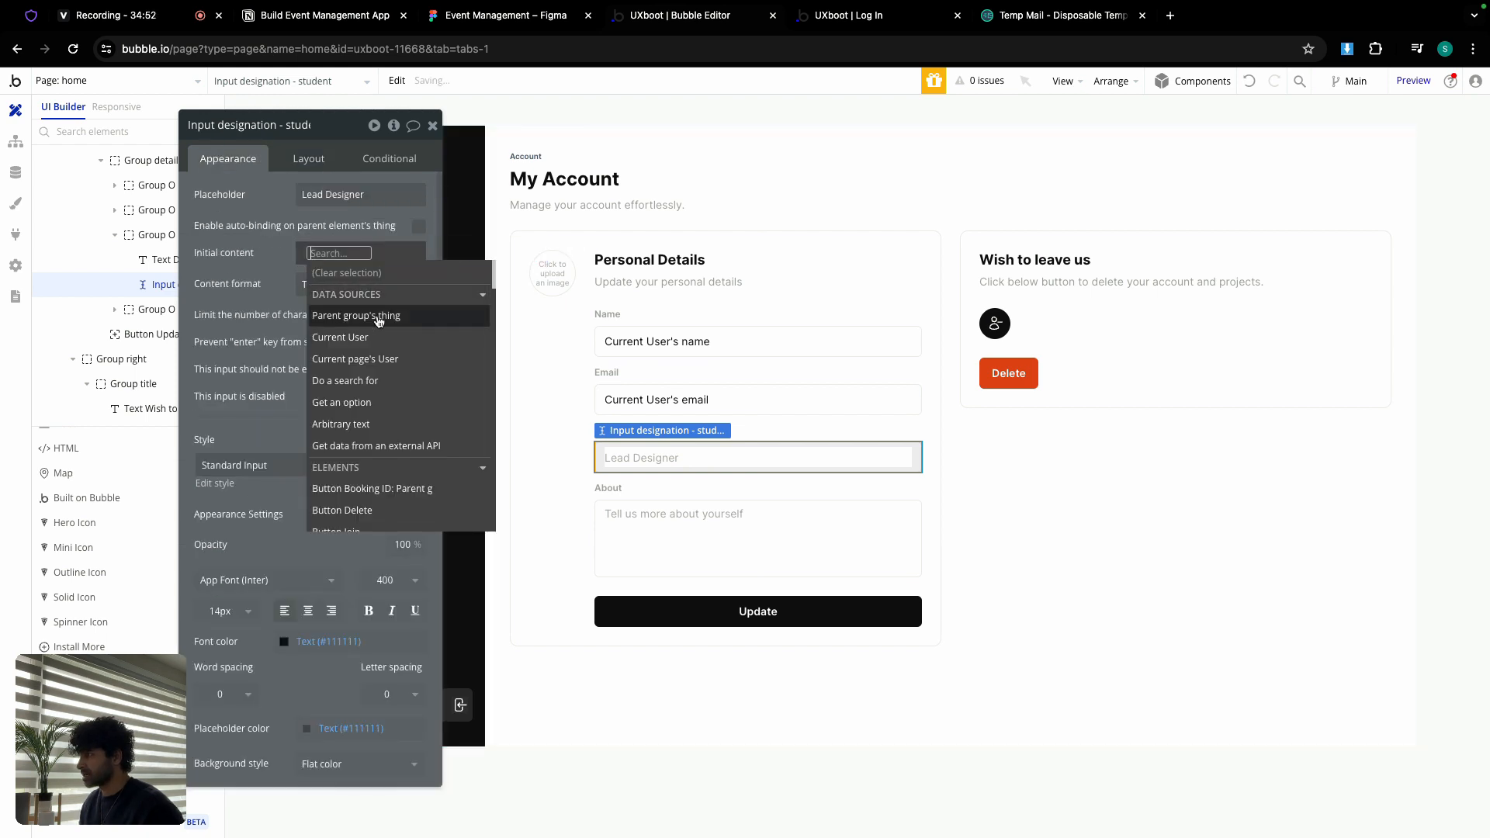
pyautogui.click(365, 334)
pyautogui.click(371, 415)
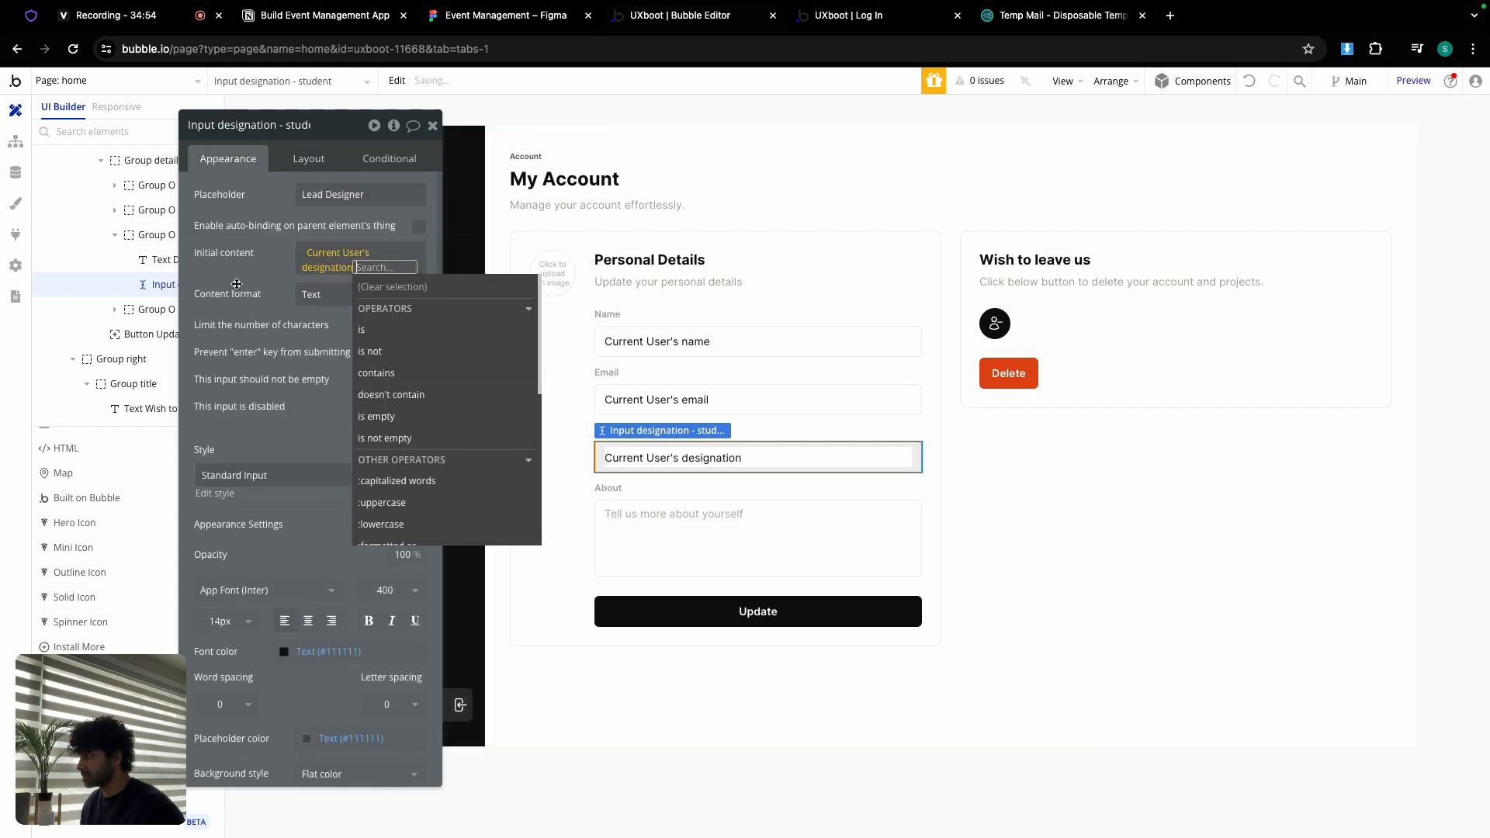
# Step: Set the About multiline input's initial content to Current User's about
pyautogui.click(666, 513)
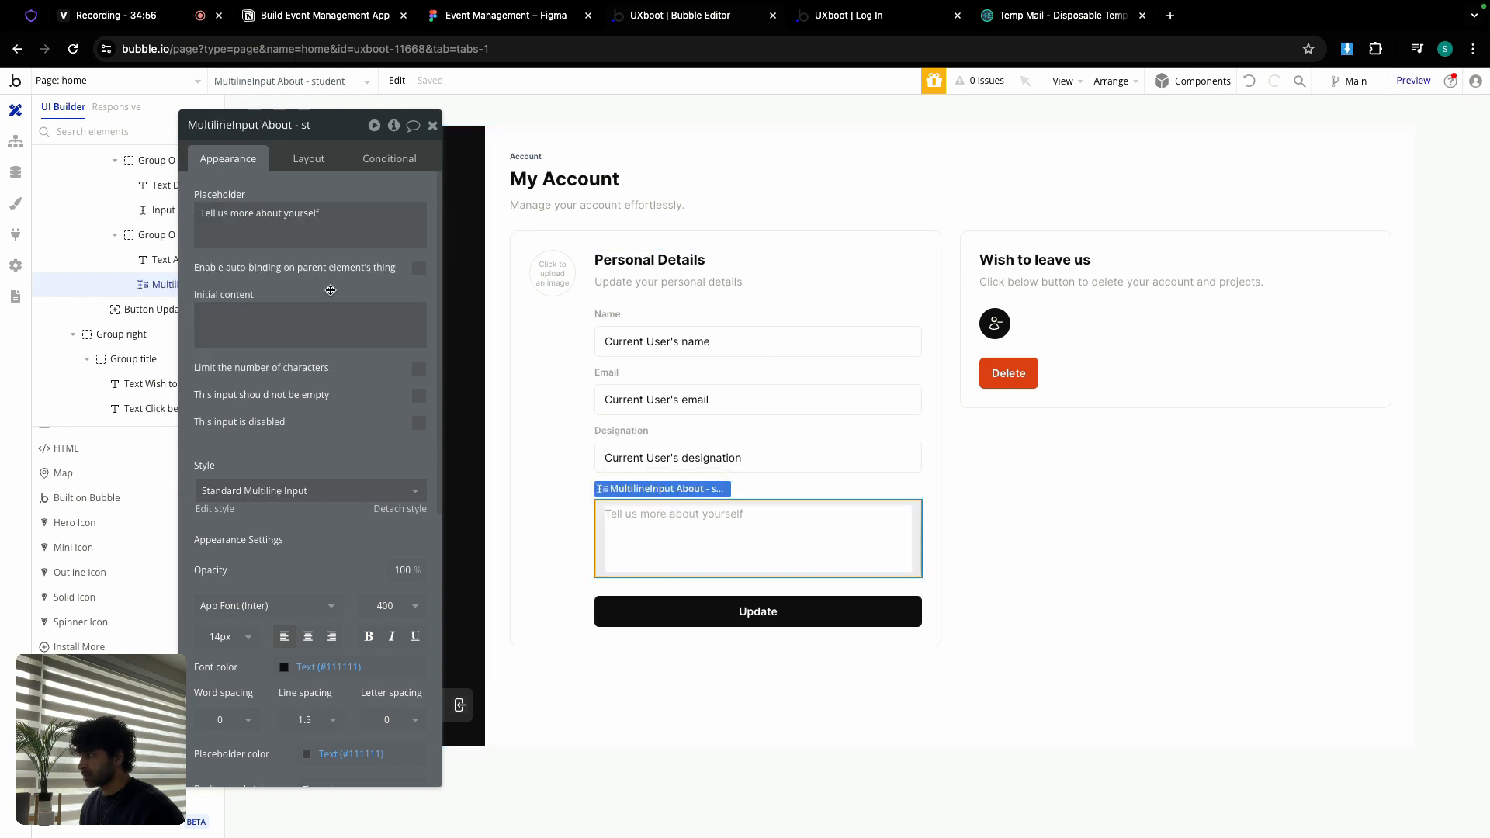
pyautogui.click(357, 322)
pyautogui.click(487, 312)
pyautogui.click(238, 398)
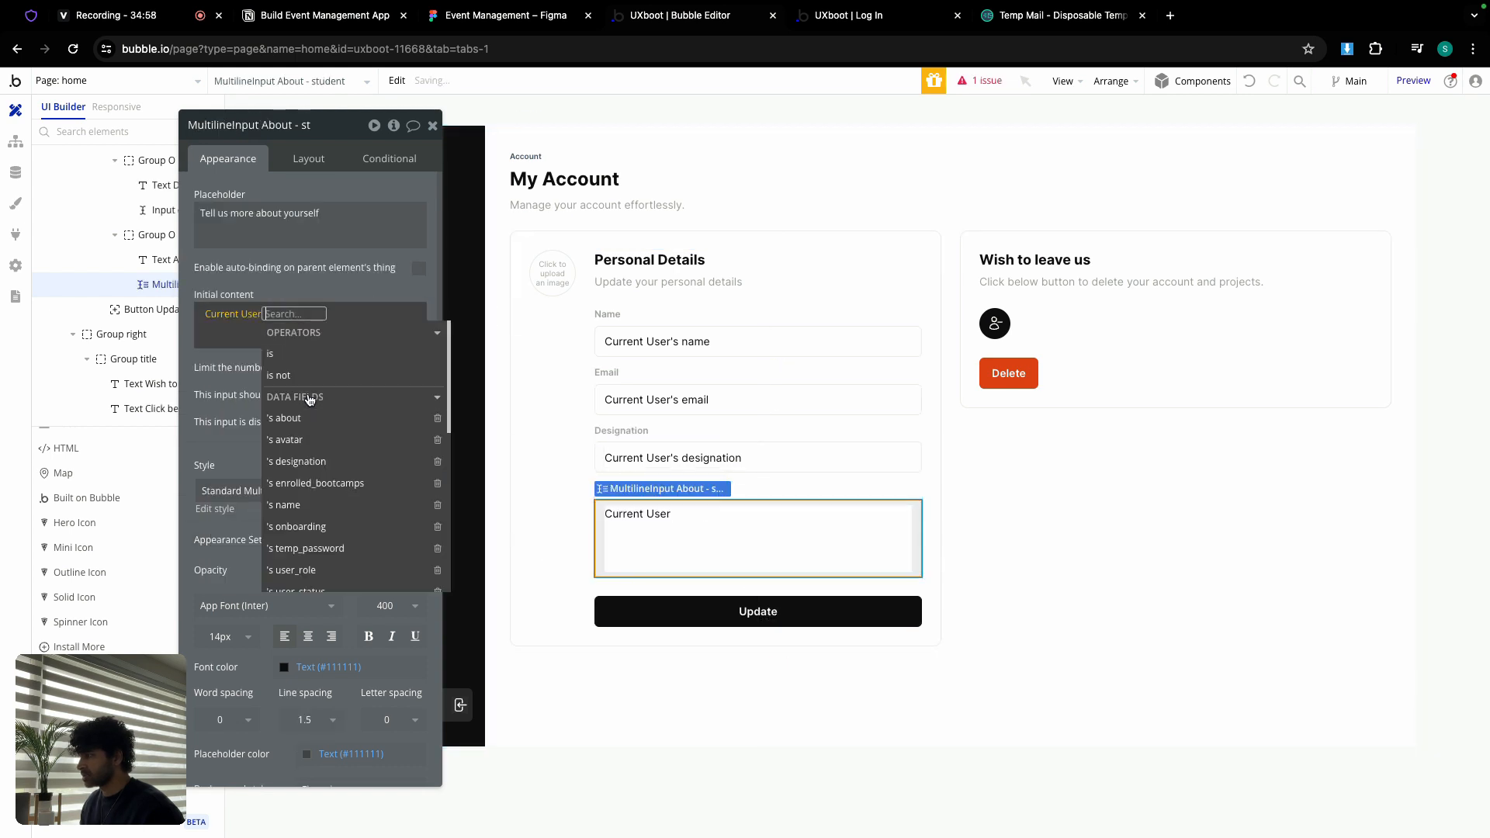
pyautogui.click(312, 417)
pyautogui.click(238, 356)
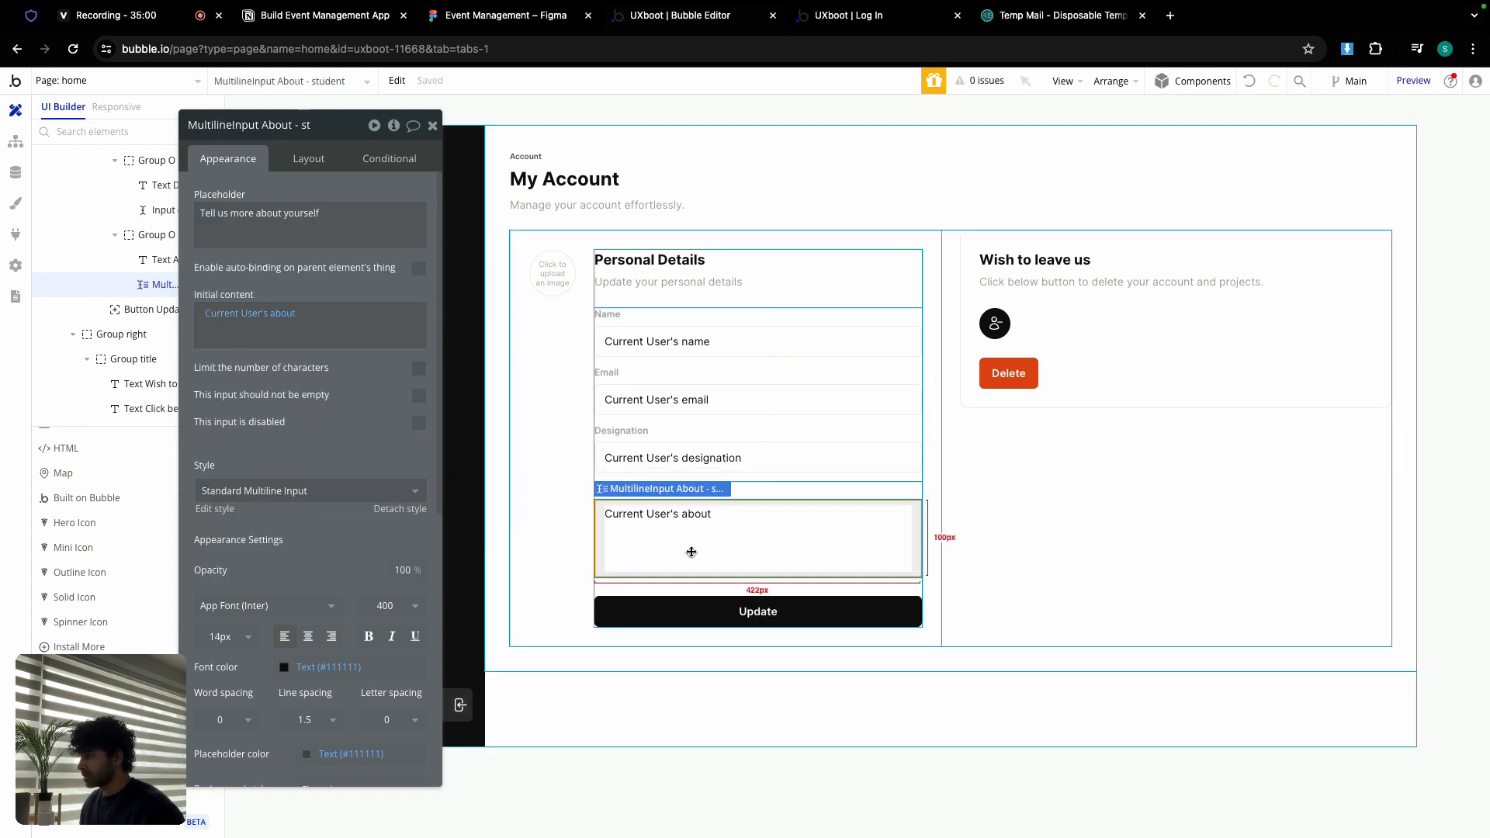
pyautogui.click(695, 612)
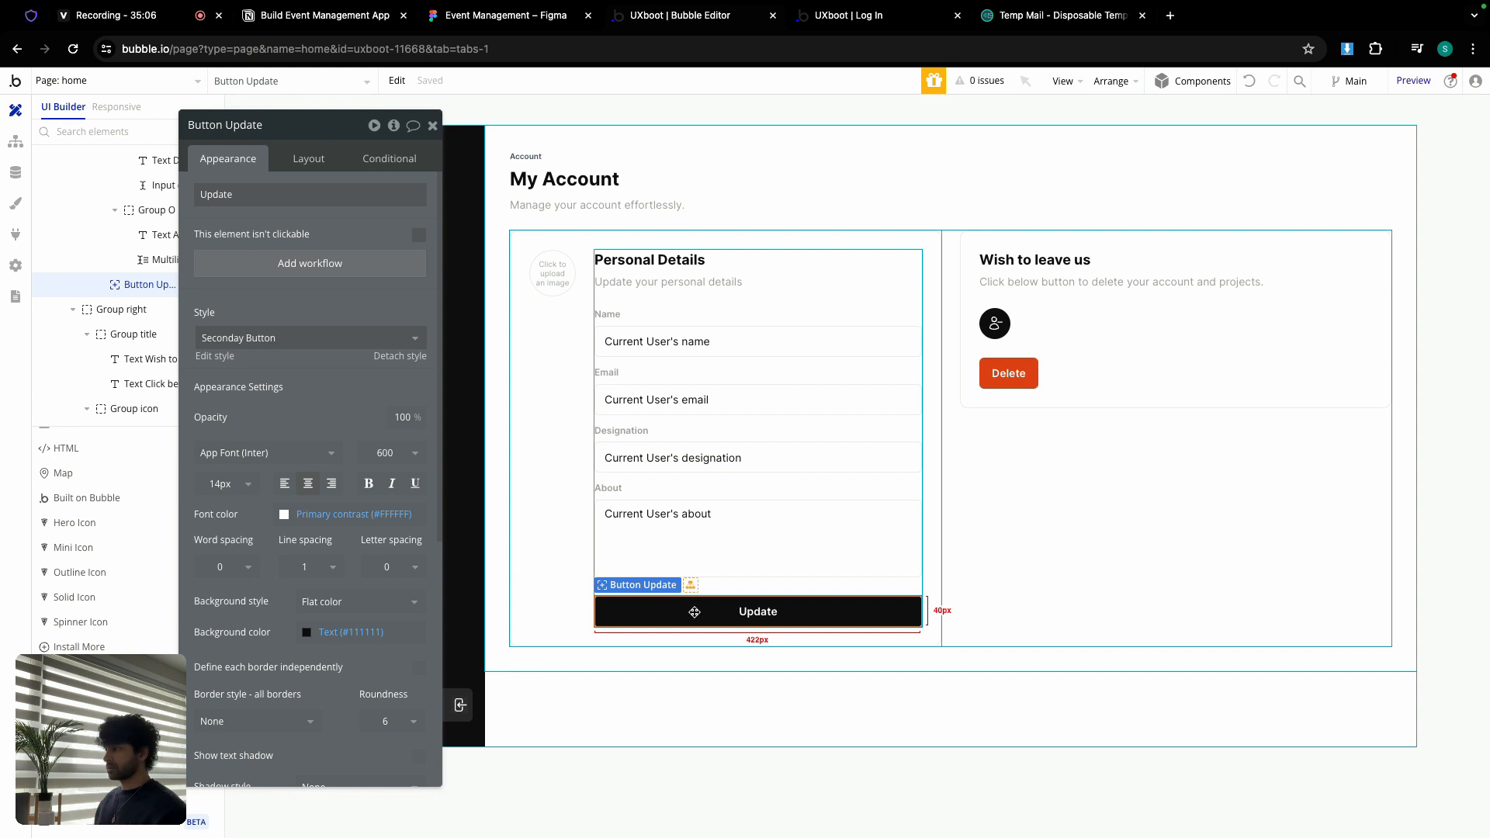
# Step: Add a Make changes to Current User step setting avatar to the picture uploader's value
pyautogui.click(344, 268)
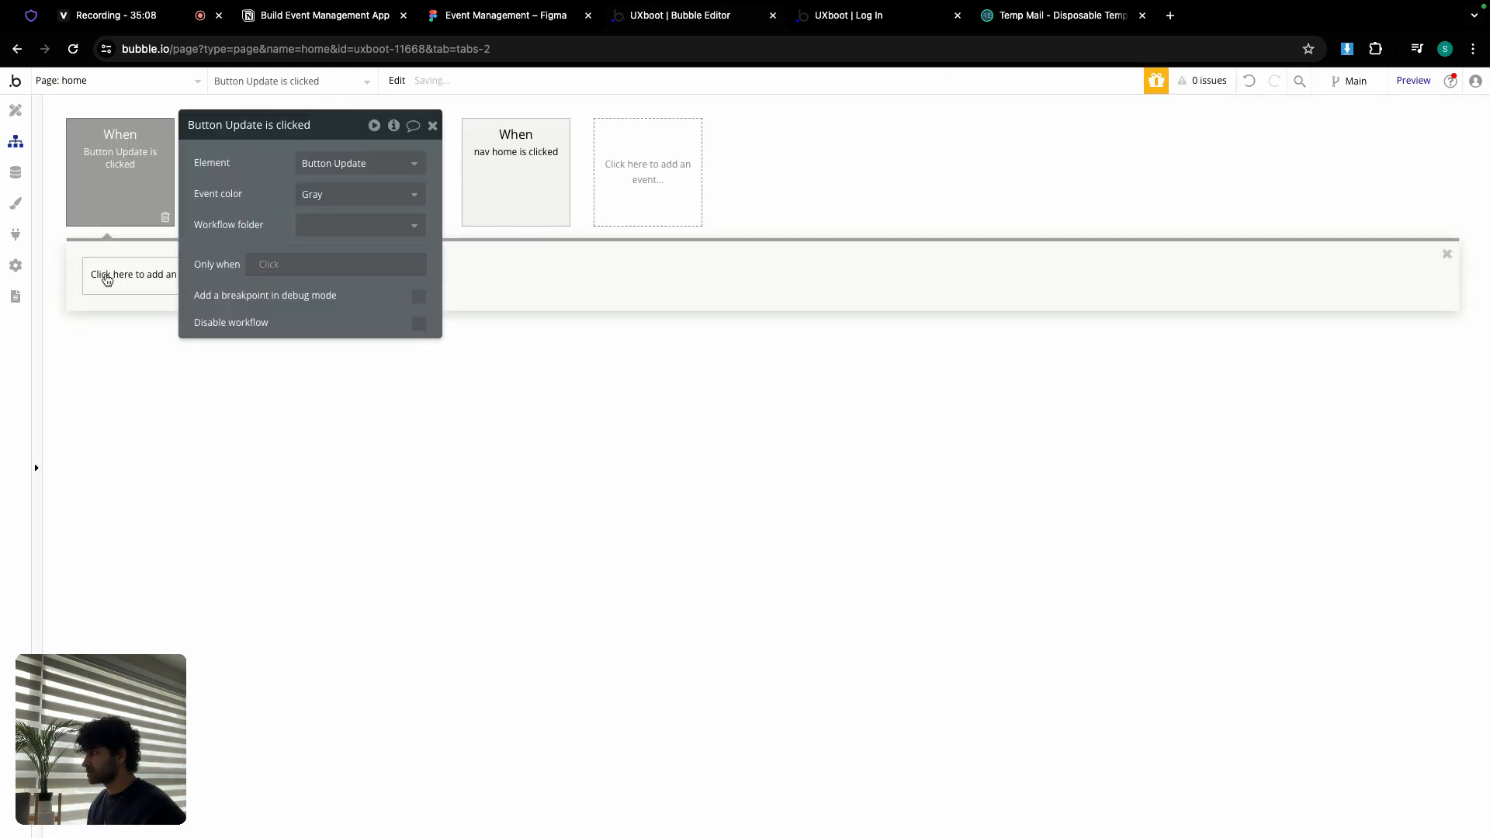
pyautogui.click(107, 279)
pyautogui.moveTo(153, 388)
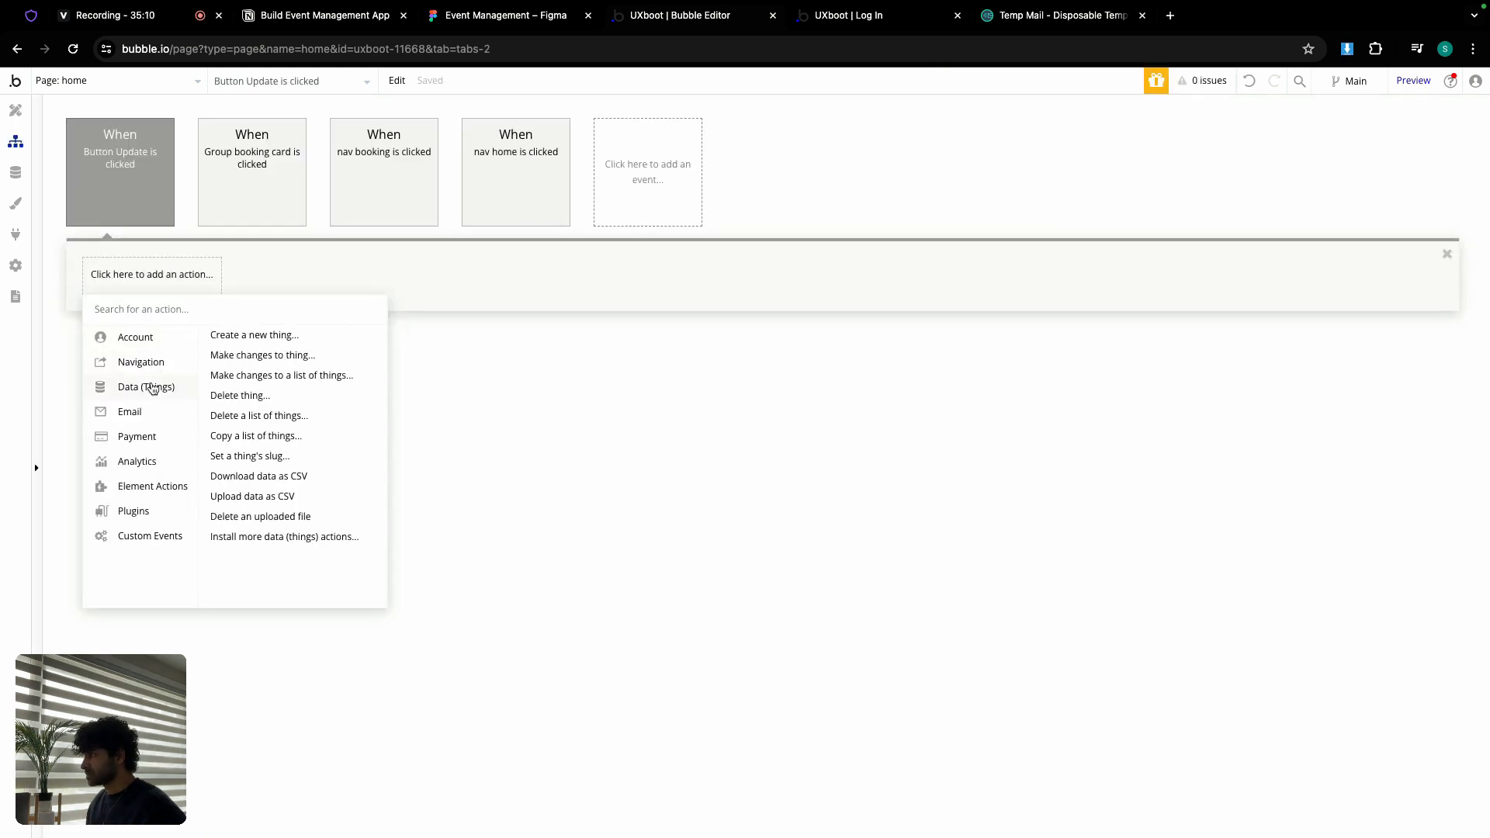
pyautogui.click(256, 356)
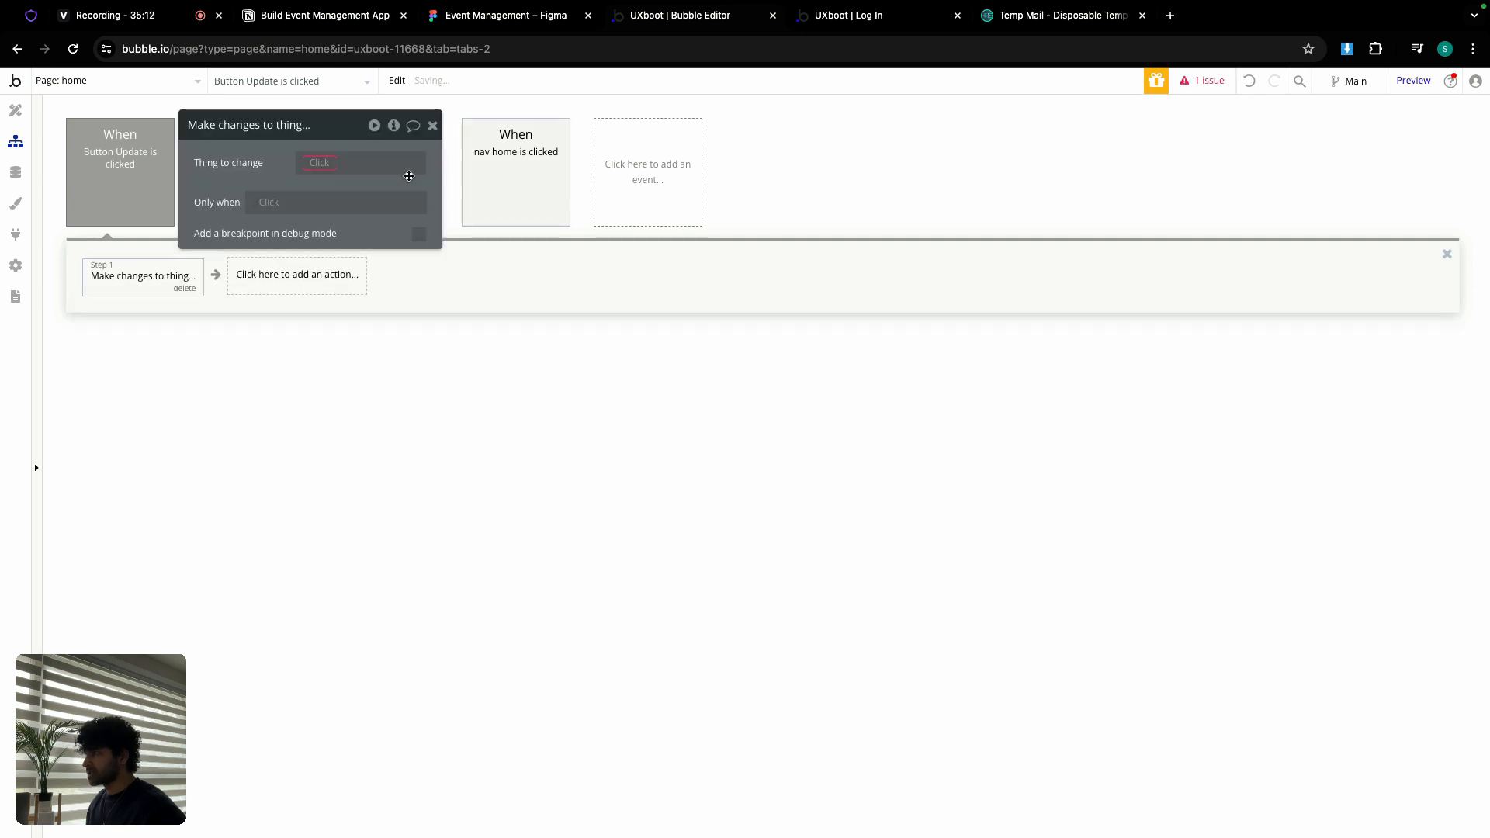
pyautogui.click(361, 163)
pyautogui.click(335, 201)
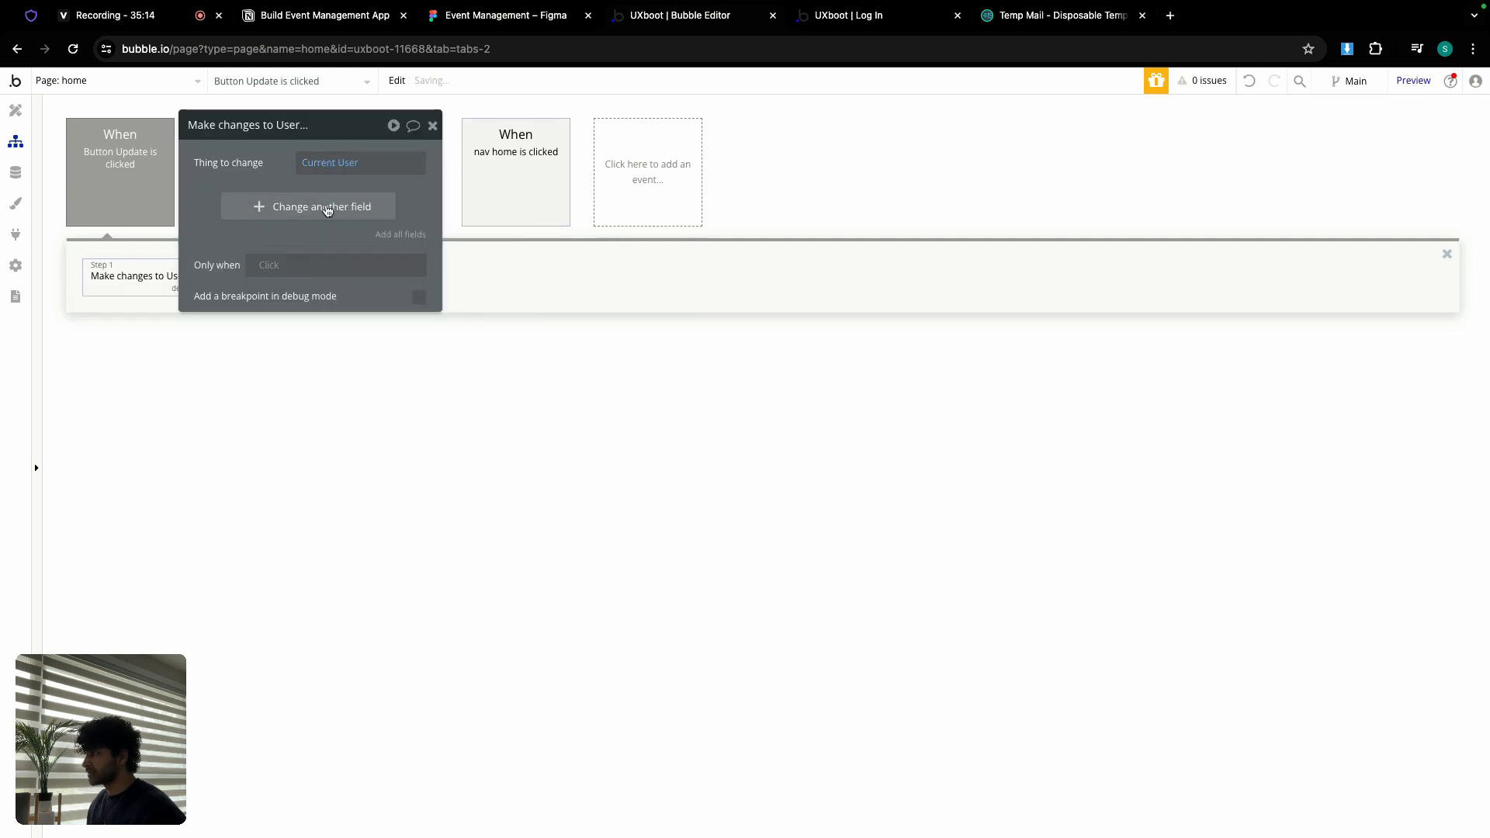
pyautogui.click(327, 210)
pyautogui.click(217, 218)
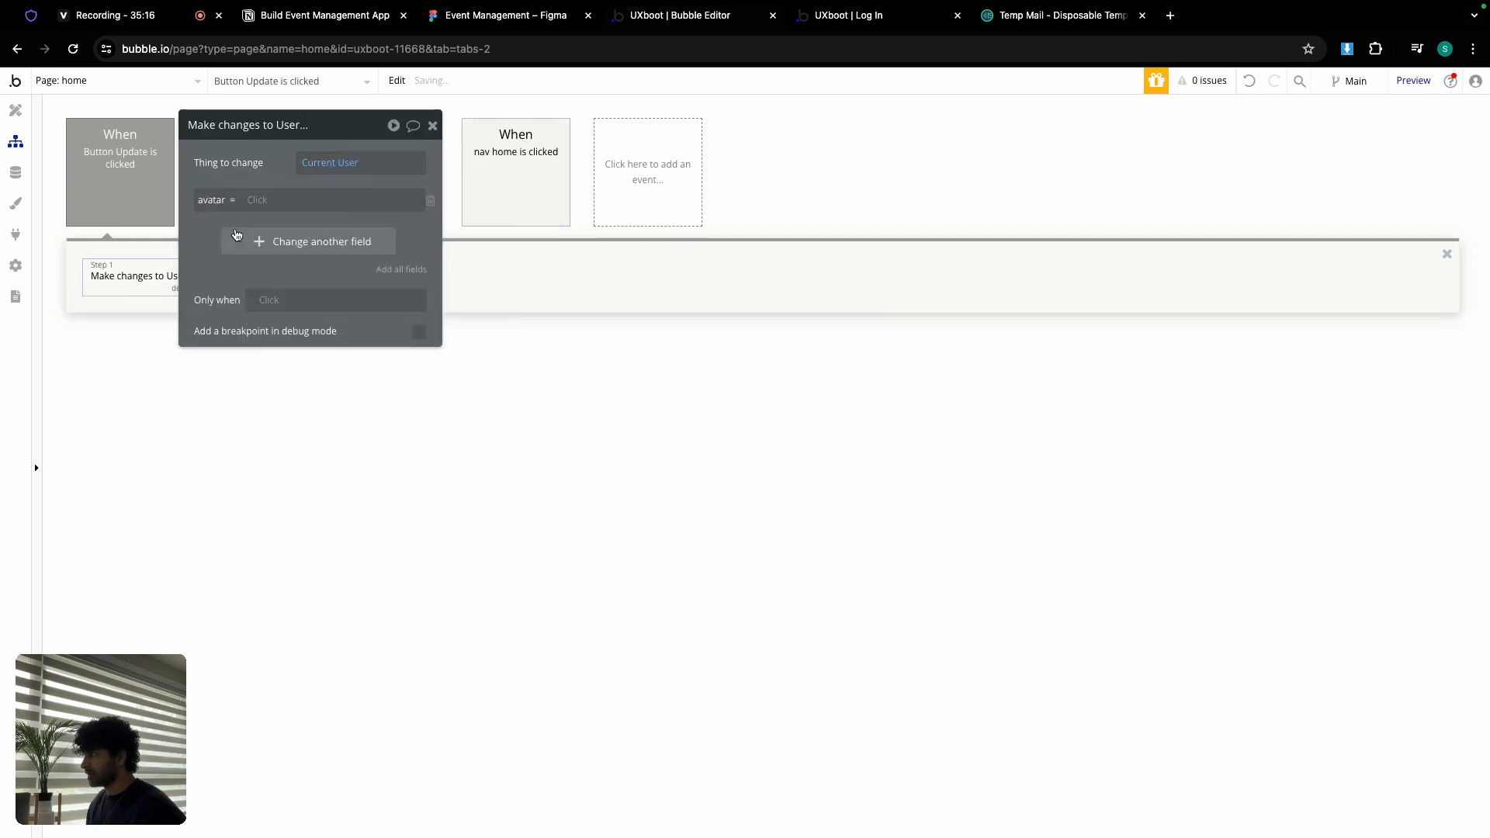
pyautogui.write('pic')
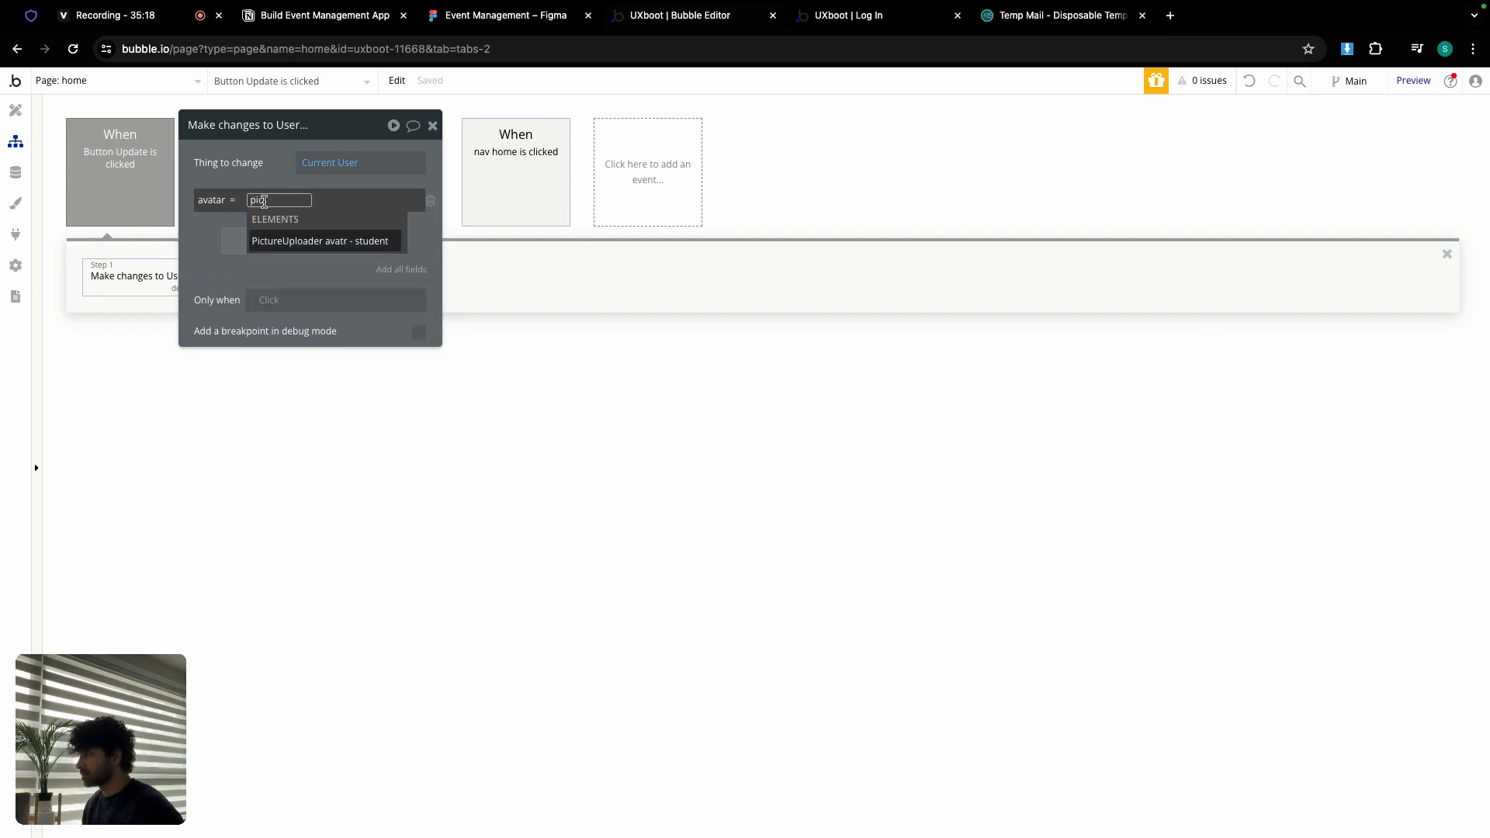
pyautogui.click(313, 240)
pyautogui.click(242, 239)
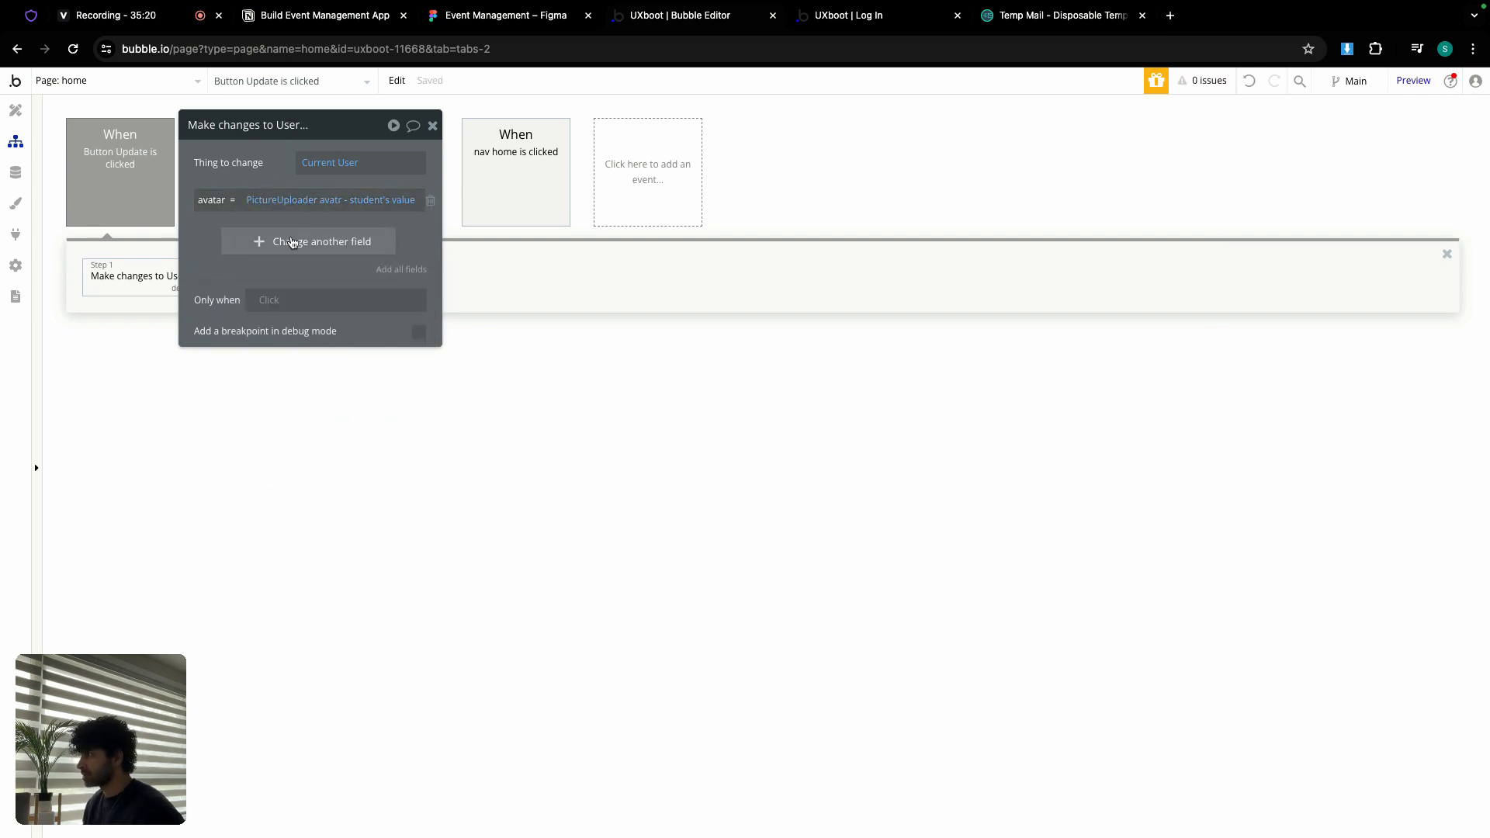
# Step: Also set the user's designation to the Designation input's value
pyautogui.click(212, 235)
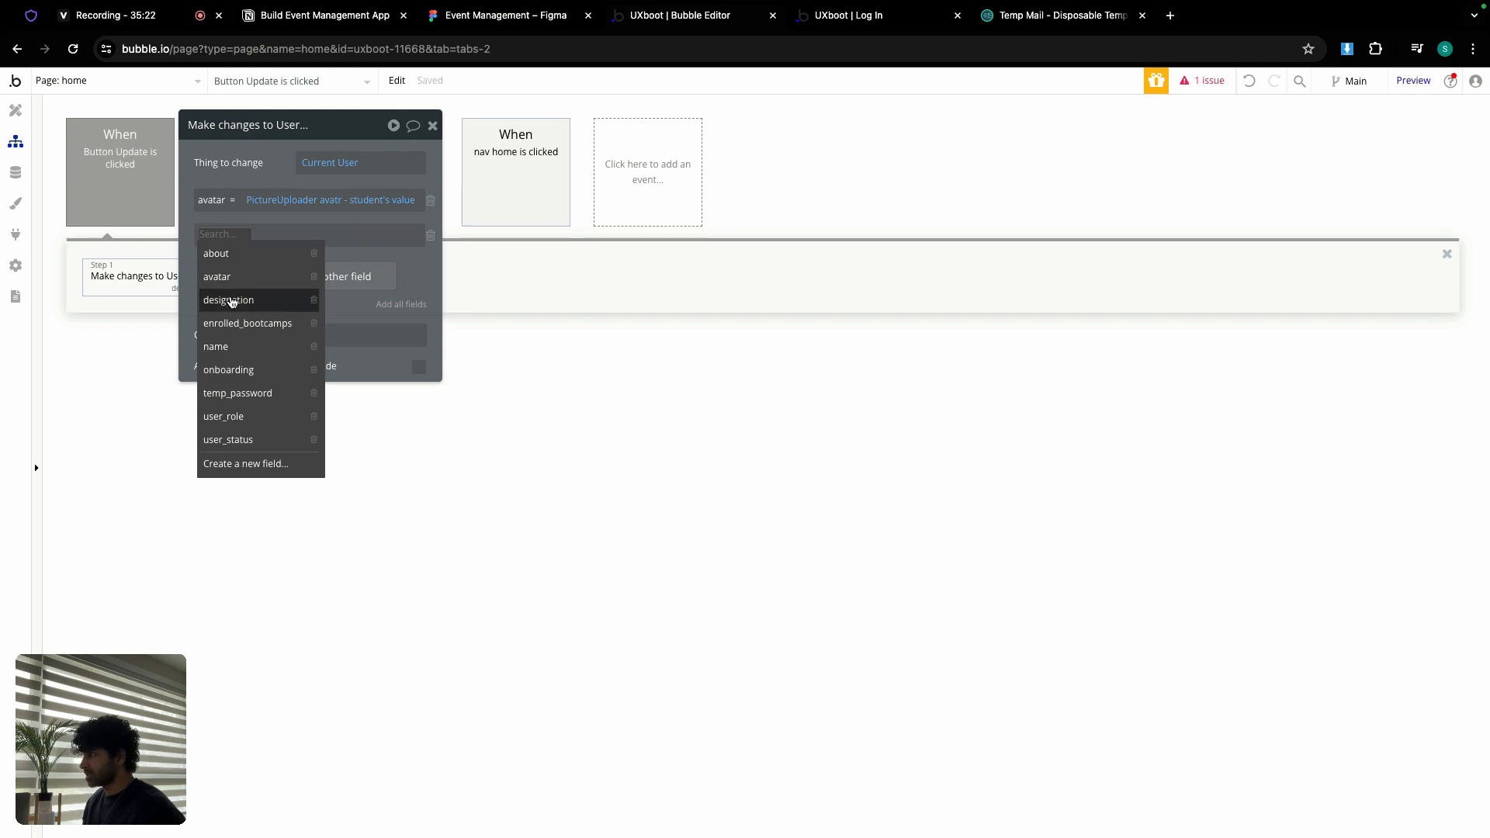
pyautogui.click(233, 299)
pyautogui.click(277, 235)
pyautogui.write('des')
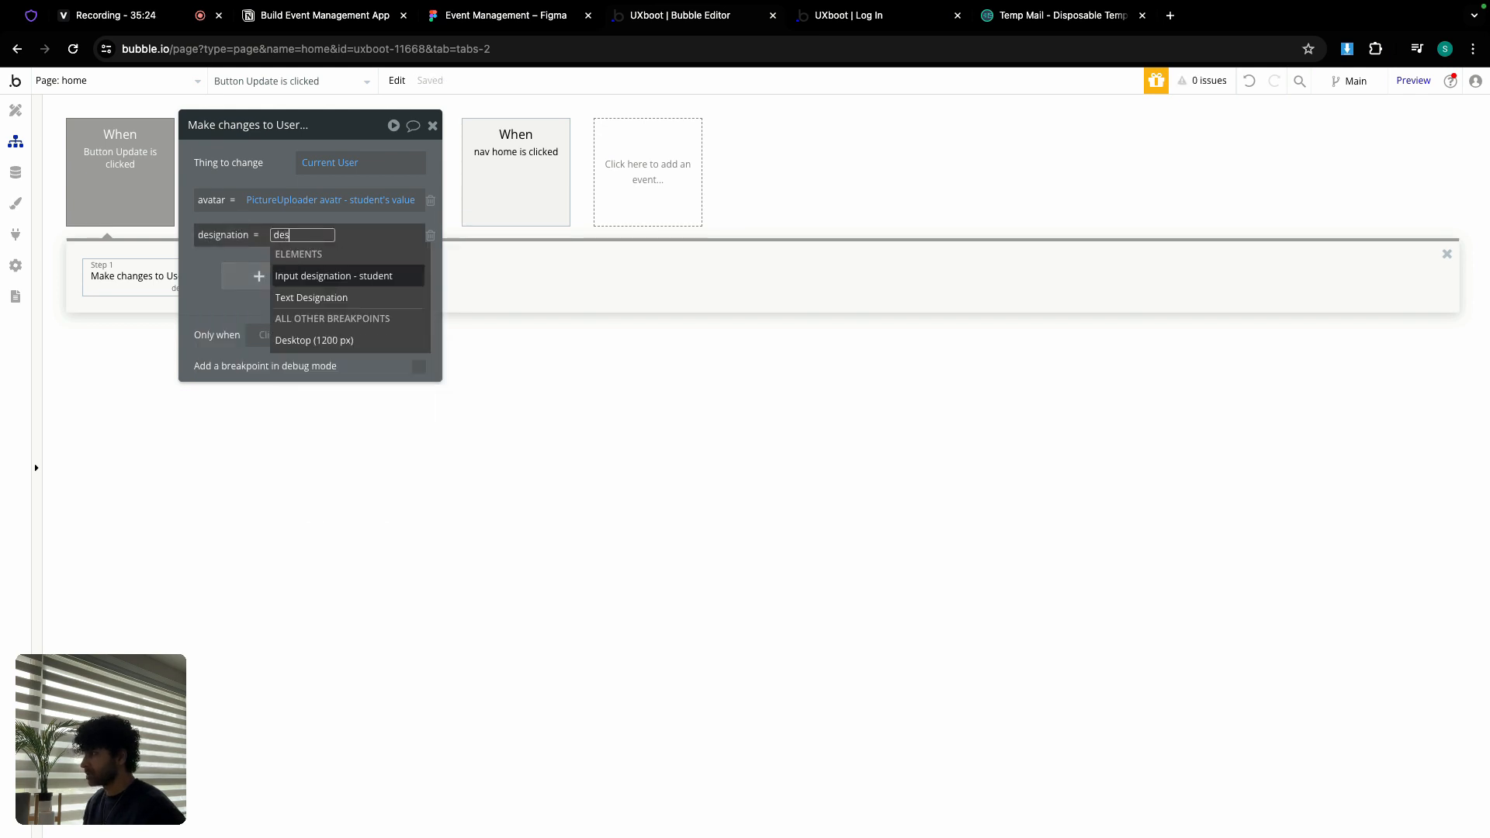
pyautogui.click(342, 278)
pyautogui.click(318, 288)
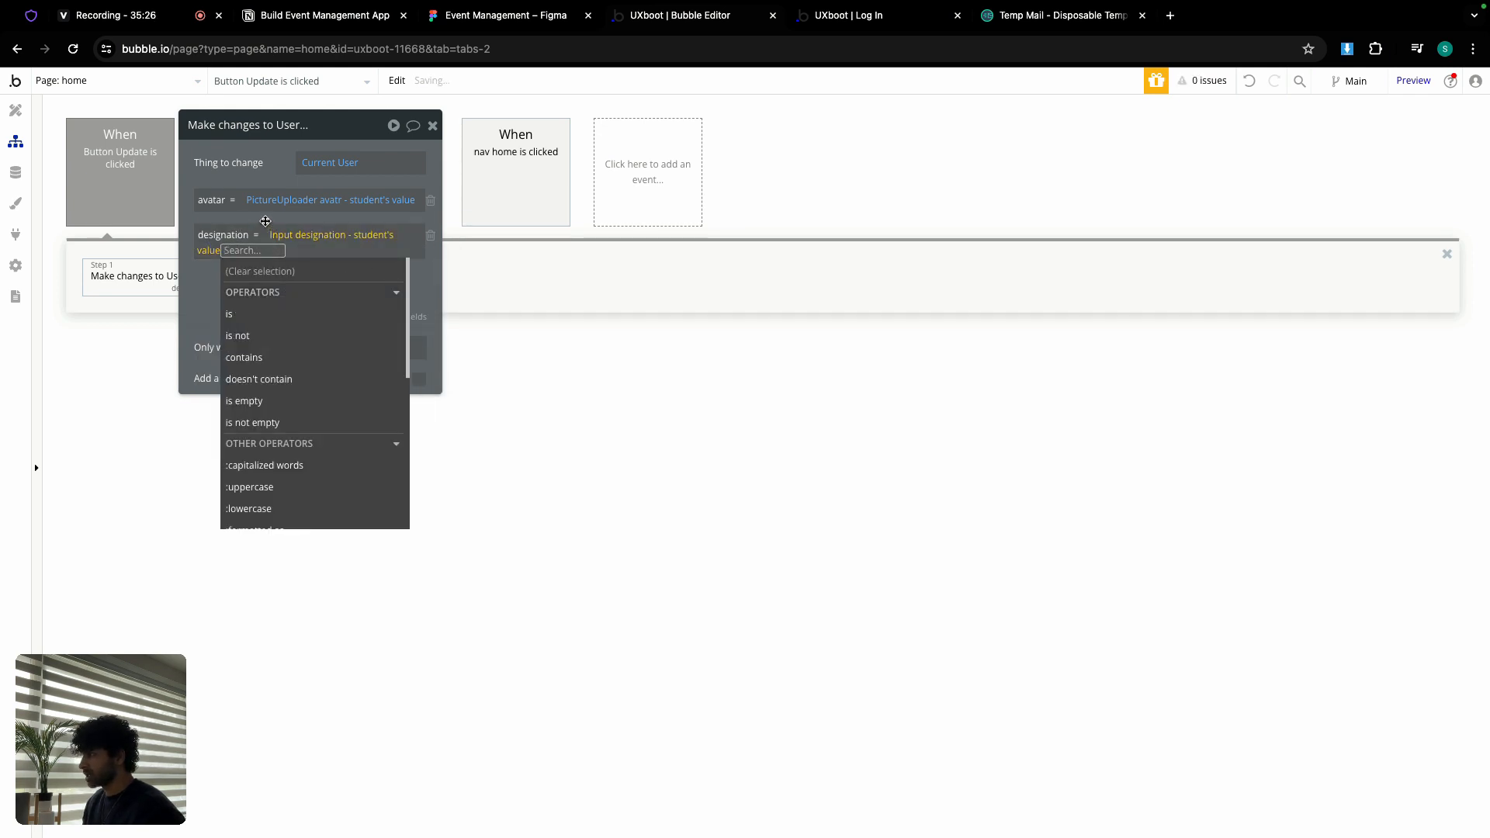
pyautogui.click(266, 219)
# Step: Also set the user's about to the About multiline input's value
pyautogui.click(266, 279)
pyautogui.click(233, 287)
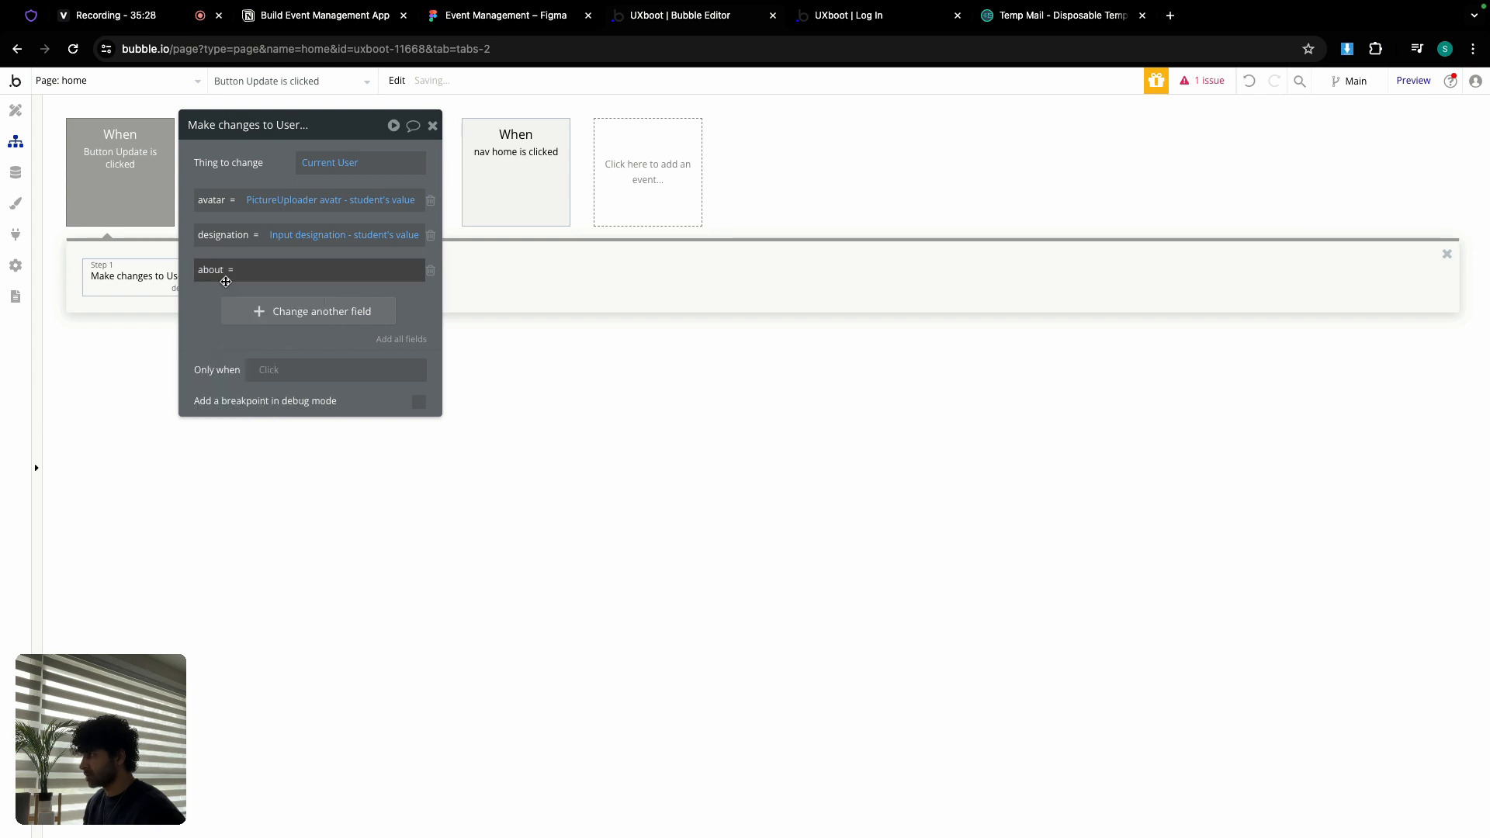
pyautogui.click(251, 269)
pyautogui.write('mu')
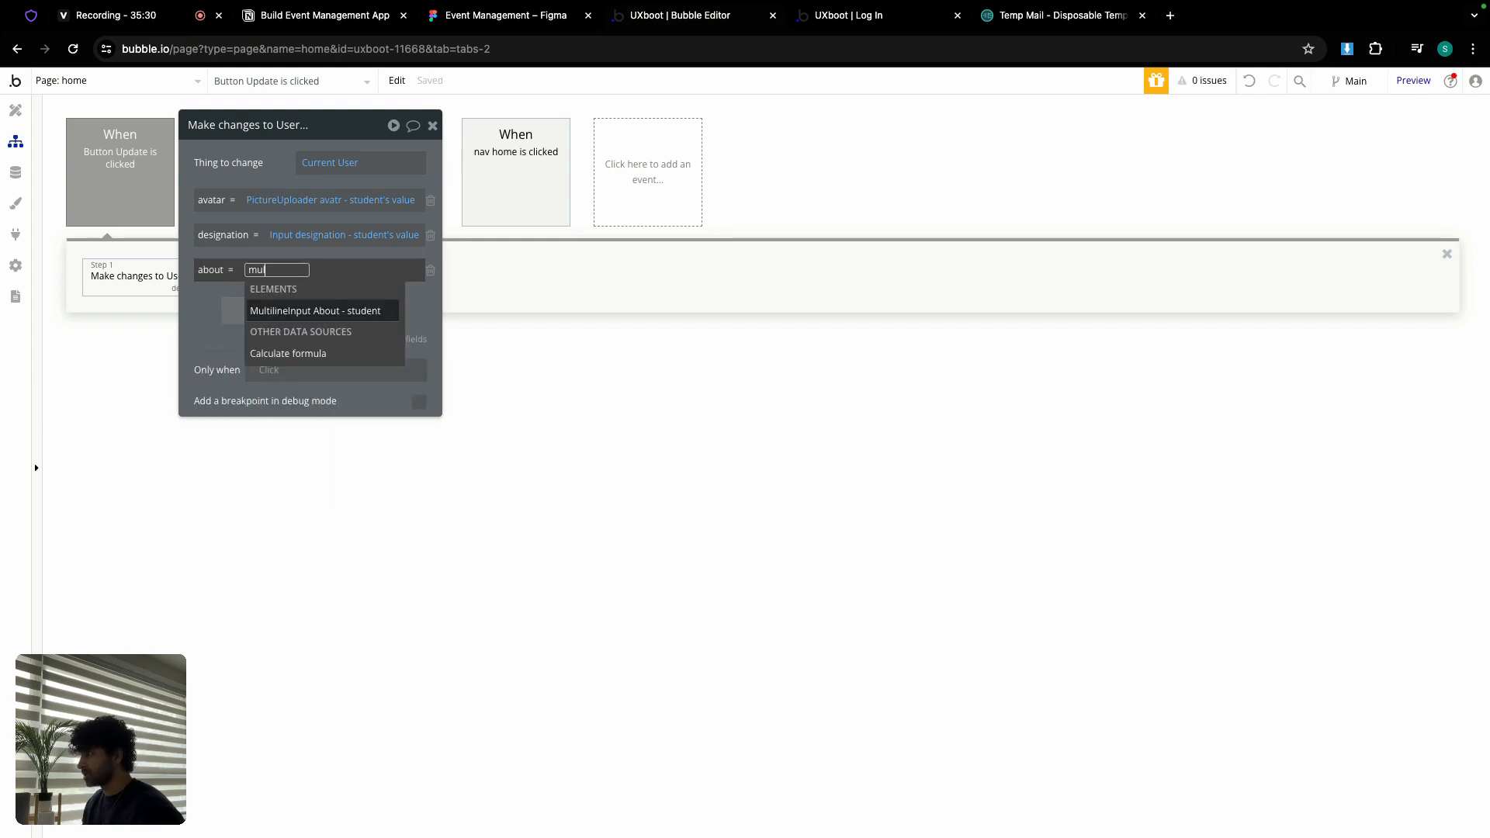
pyautogui.write('l')
pyautogui.click(285, 310)
pyautogui.click(280, 330)
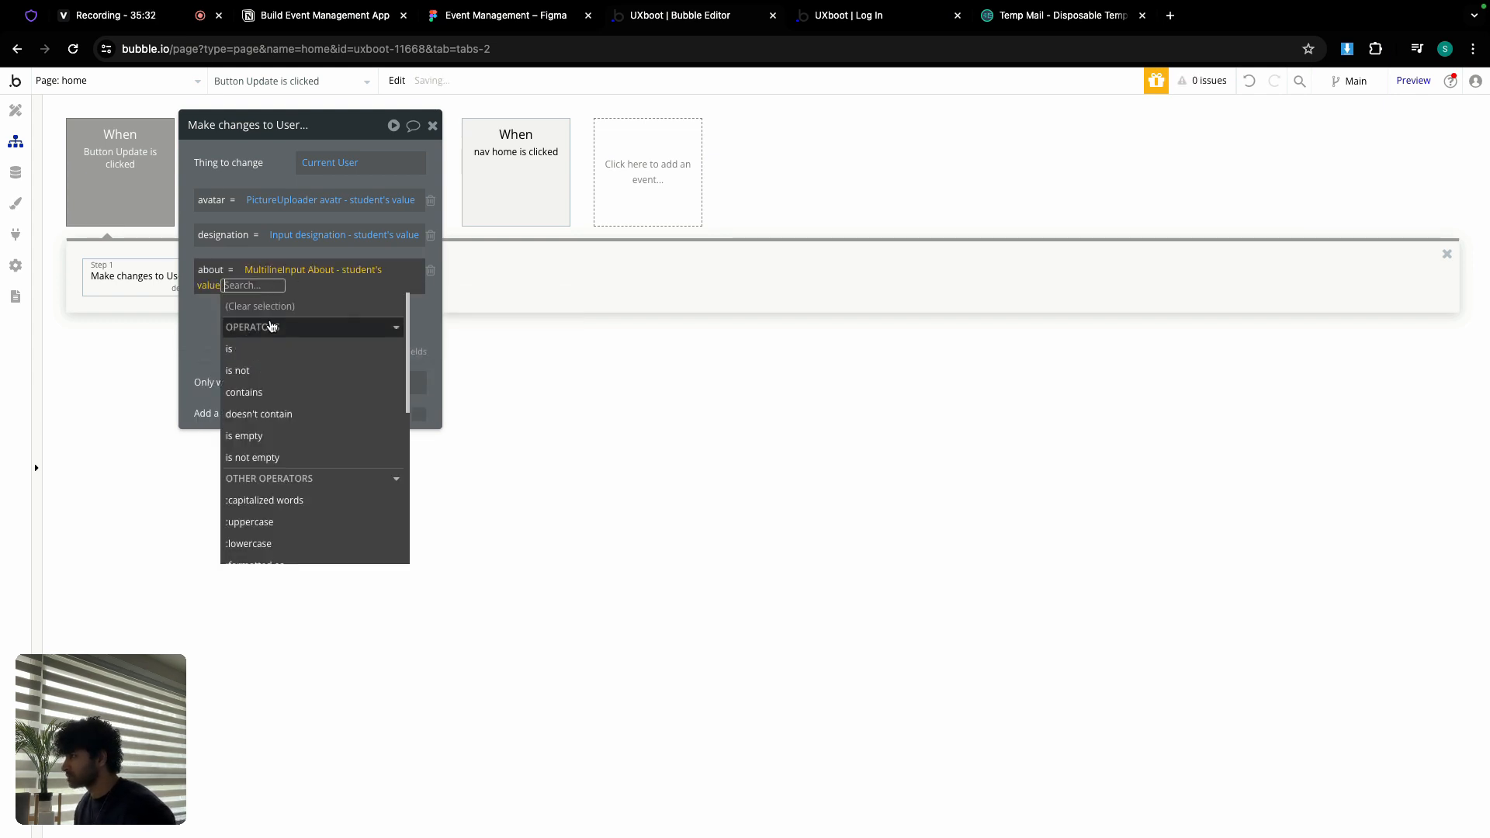
pyautogui.click(209, 315)
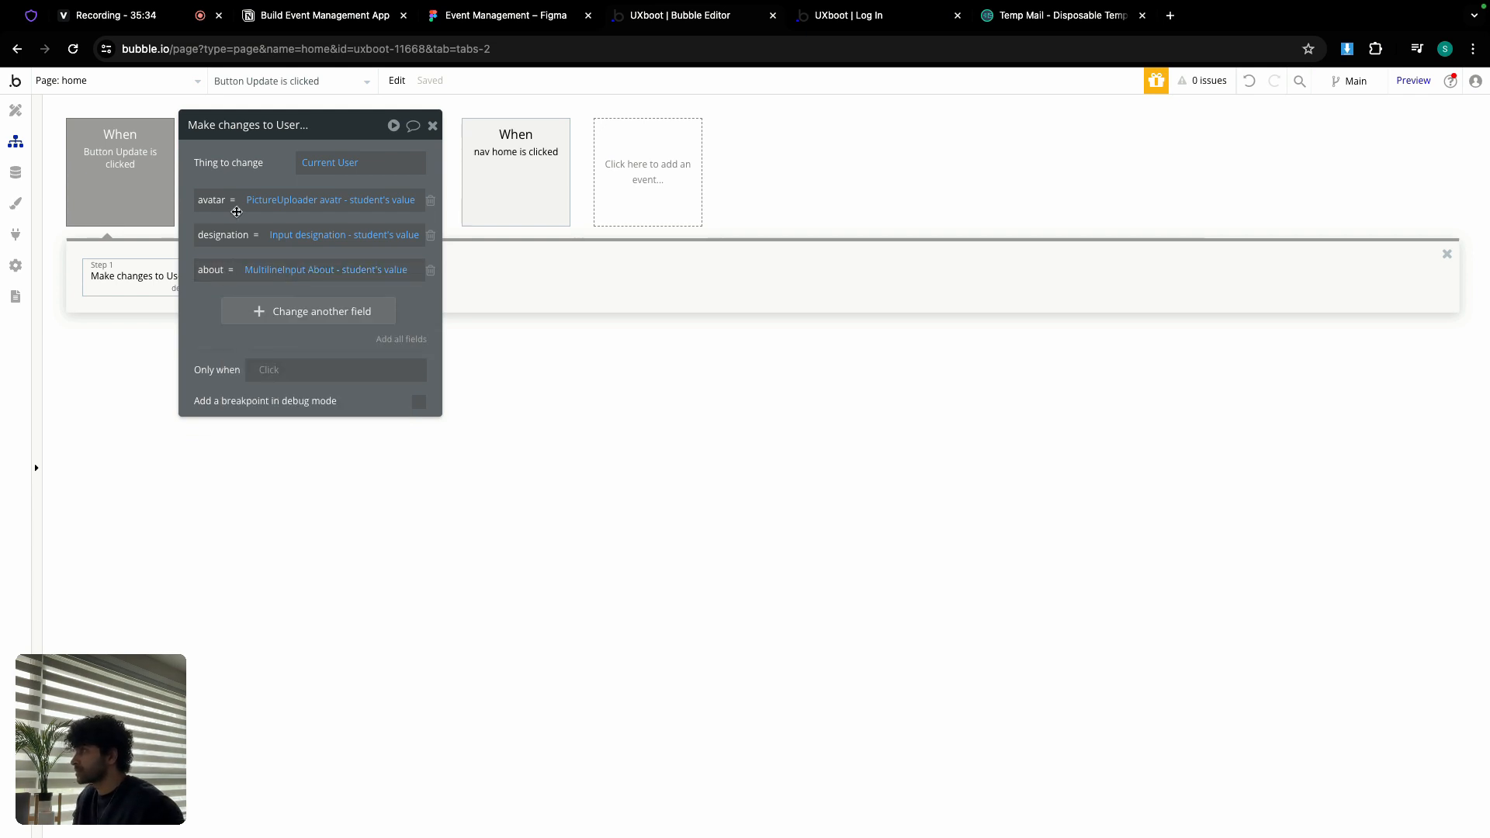
pyautogui.click(432, 125)
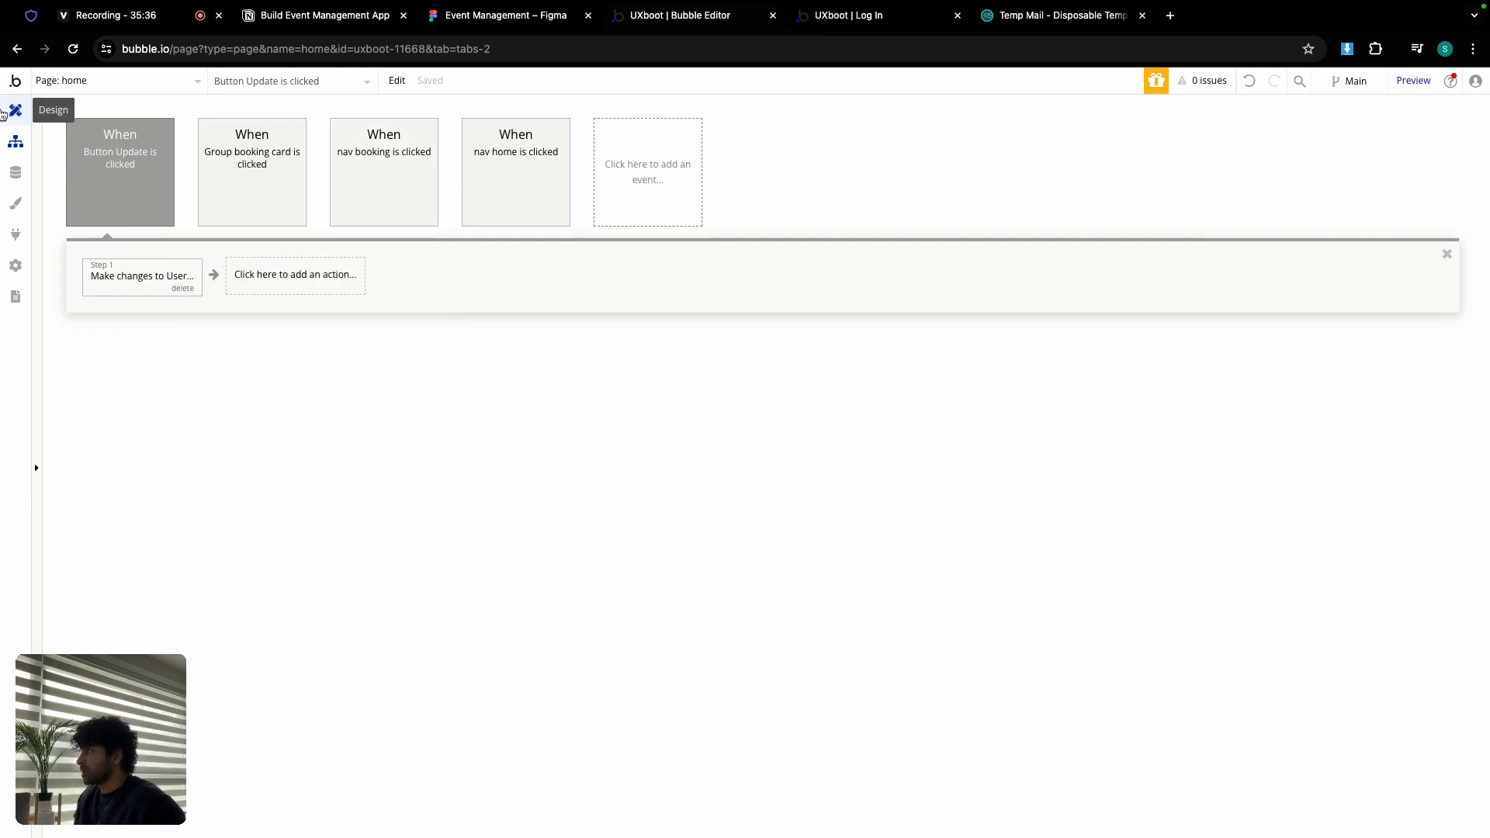
# Step: Move Group icon first, above the Wish to leave us heading
pyautogui.click(8, 113)
pyautogui.click(1020, 376)
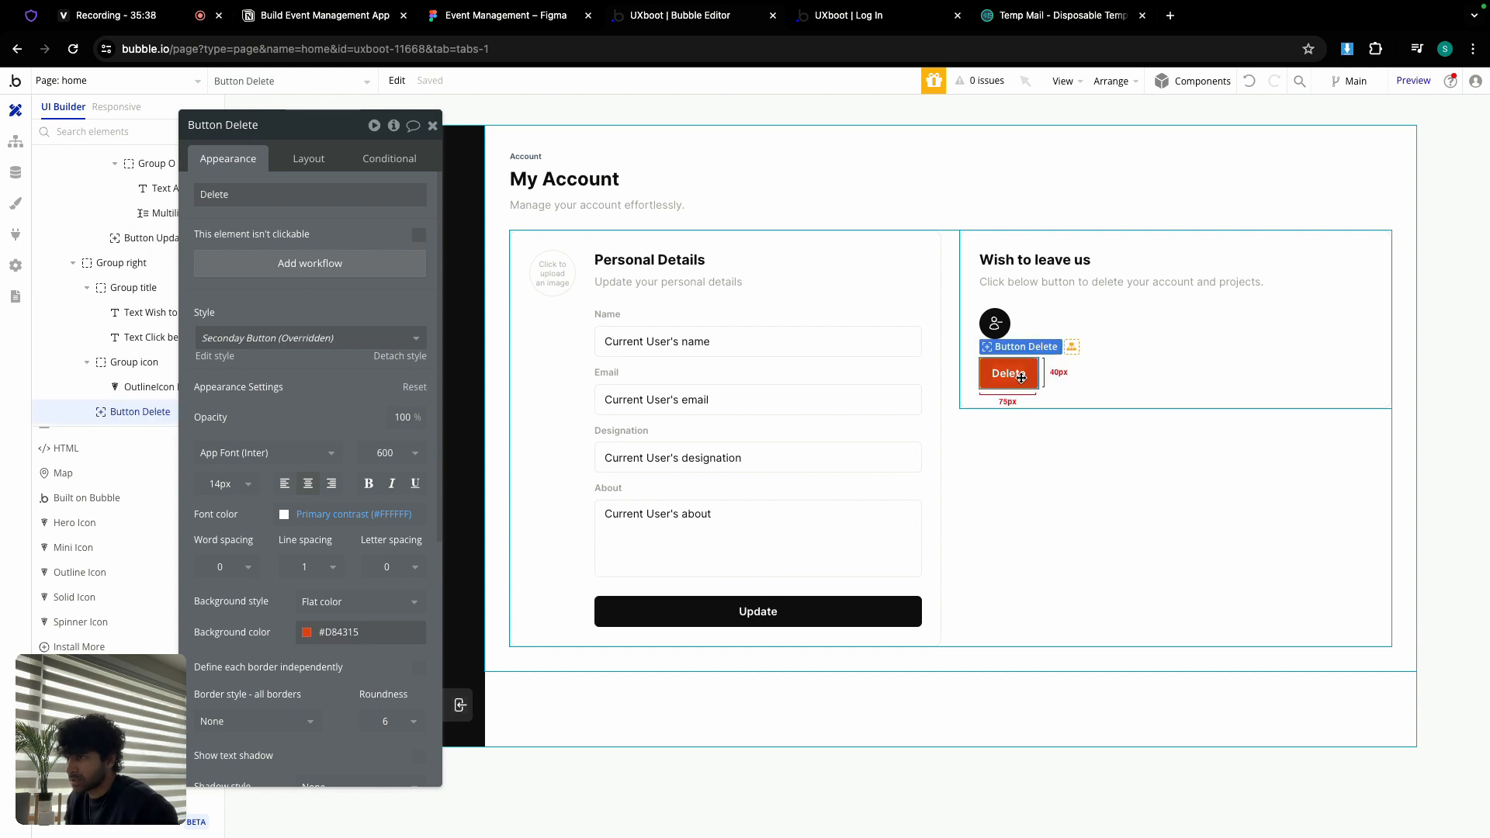
pyautogui.click(995, 323)
pyautogui.click(307, 161)
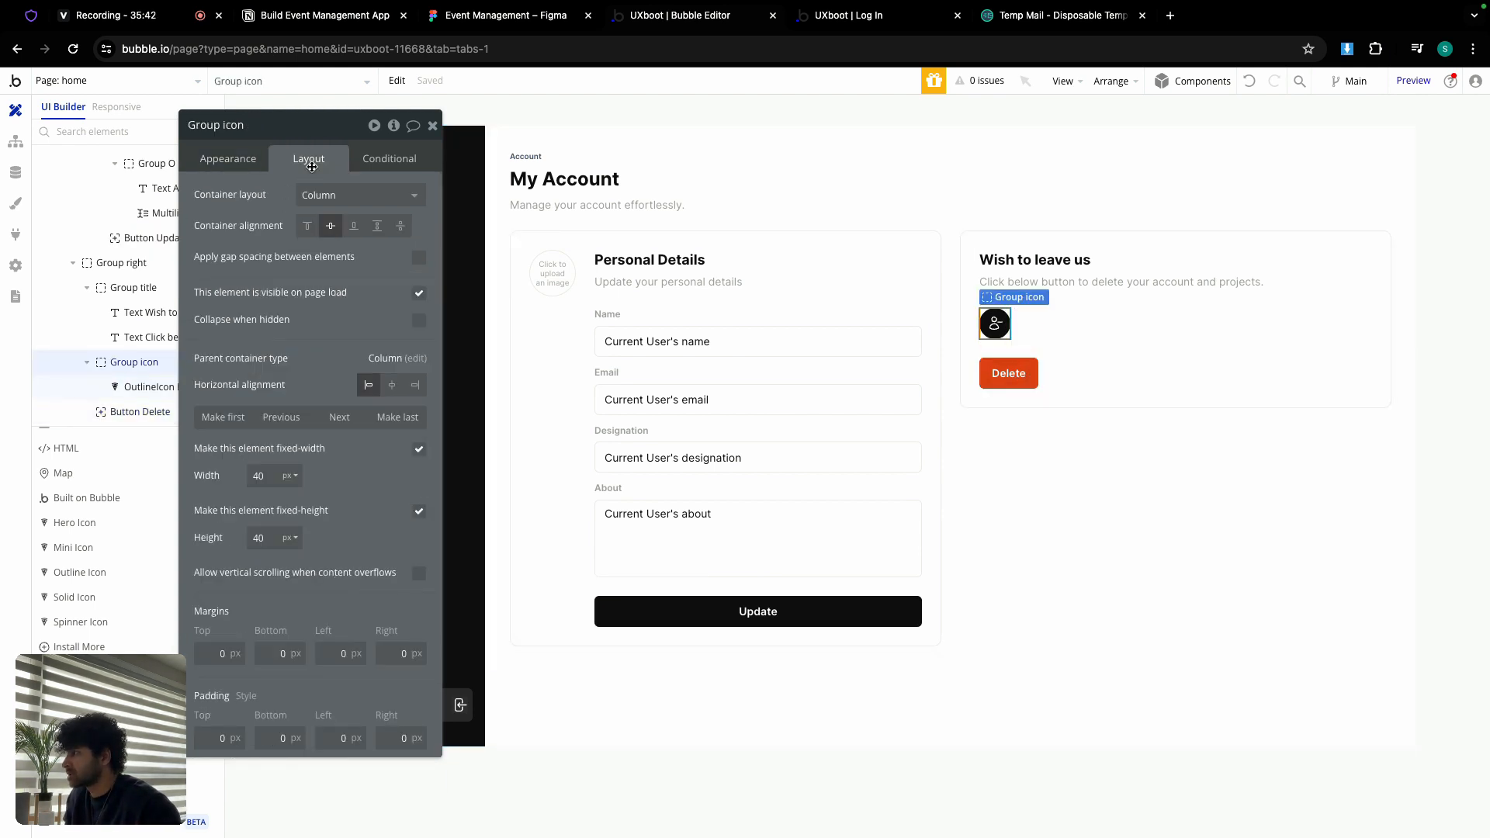
pyautogui.click(225, 417)
# Step: Relabel the Delete button as Deactivate
pyautogui.click(996, 372)
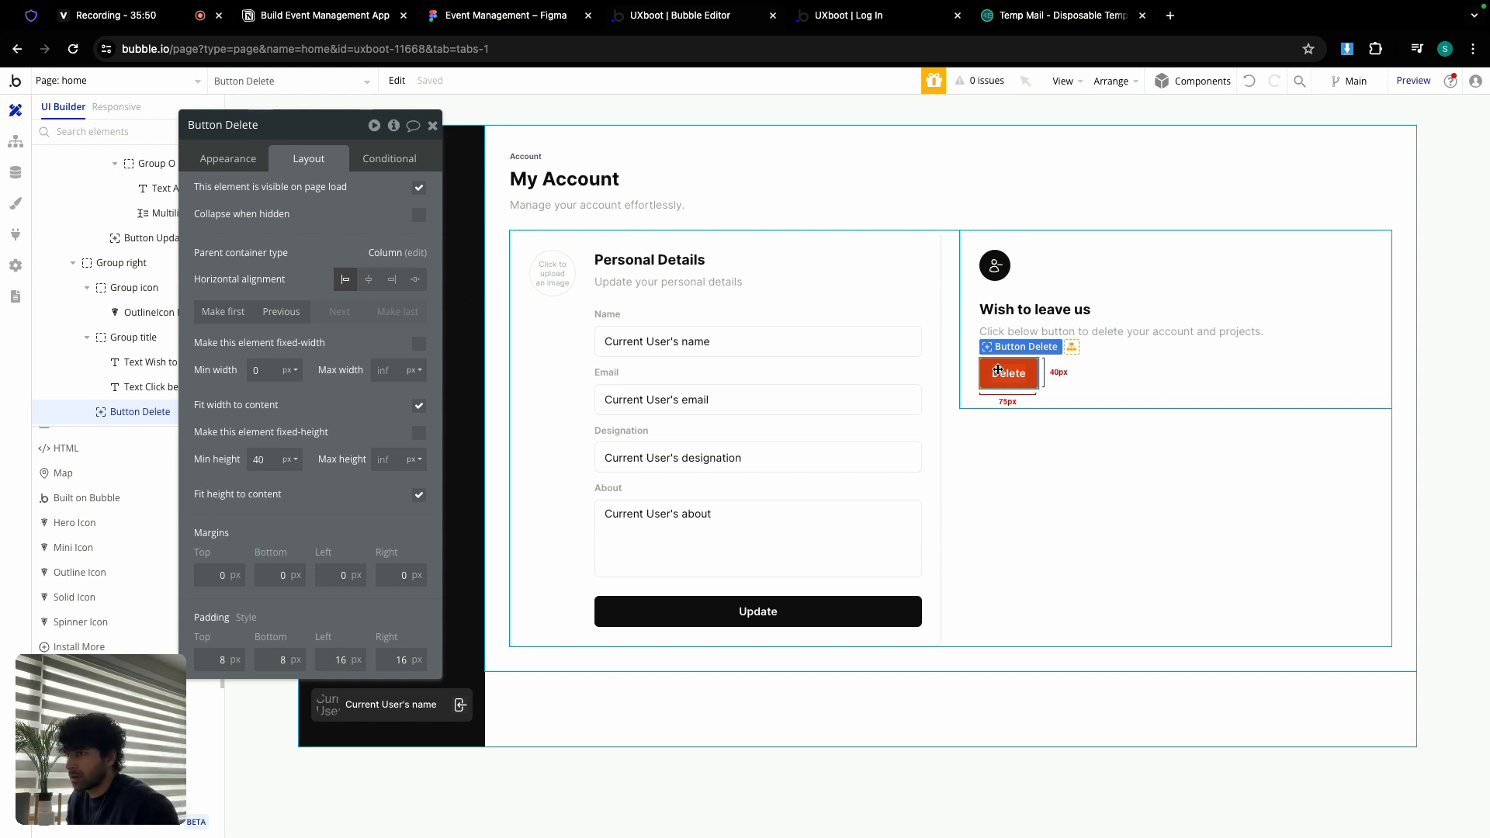
pyautogui.click(214, 159)
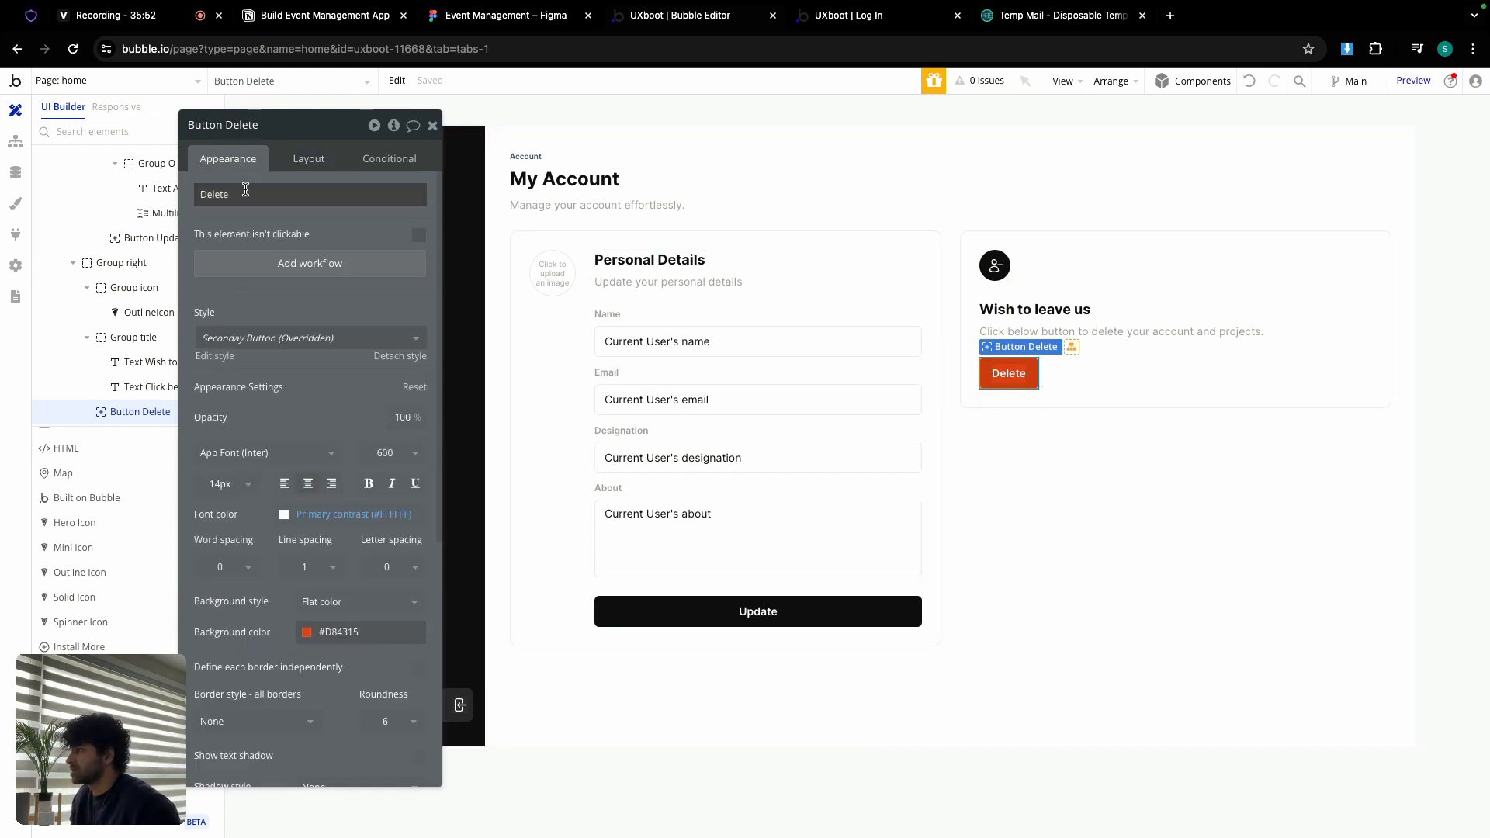
pyautogui.doubleClick(246, 190)
pyautogui.write('D')
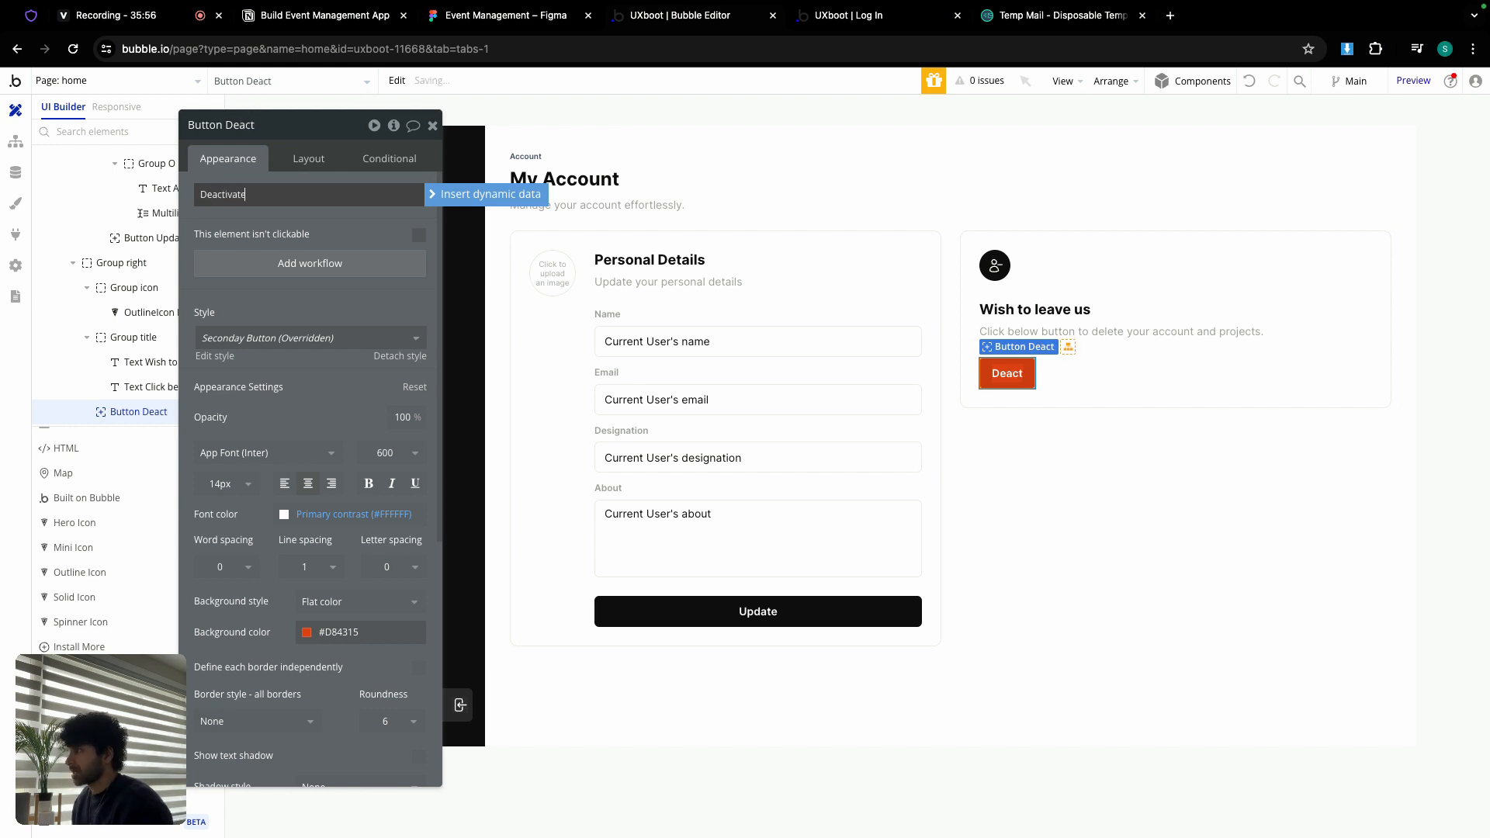
# Step: Start a Button Deactivate workflow with a Make changes to Current User action
pyautogui.click(317, 264)
pyautogui.click(139, 278)
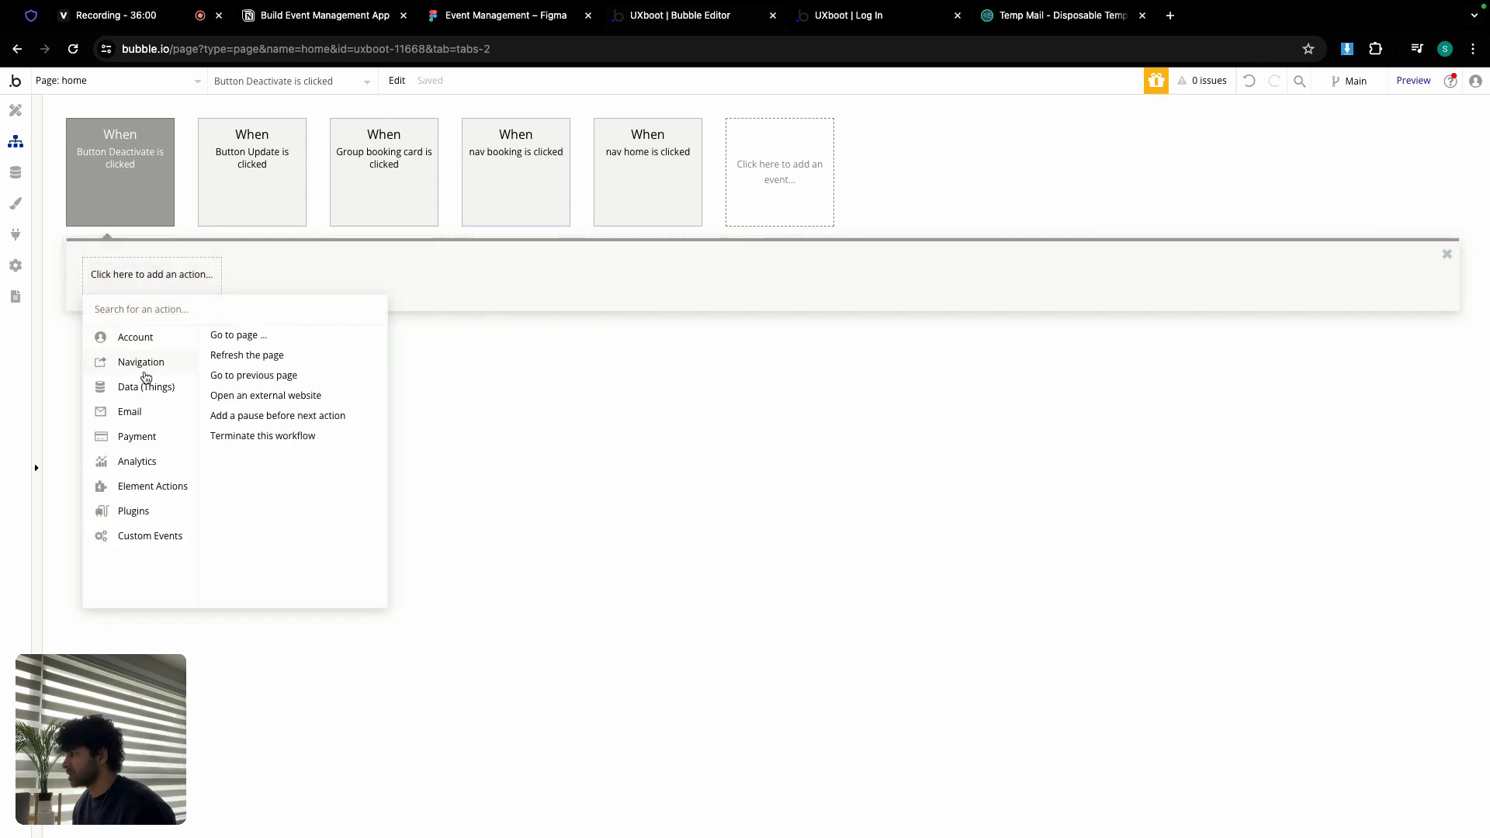
pyautogui.moveTo(146, 387)
pyautogui.click(271, 357)
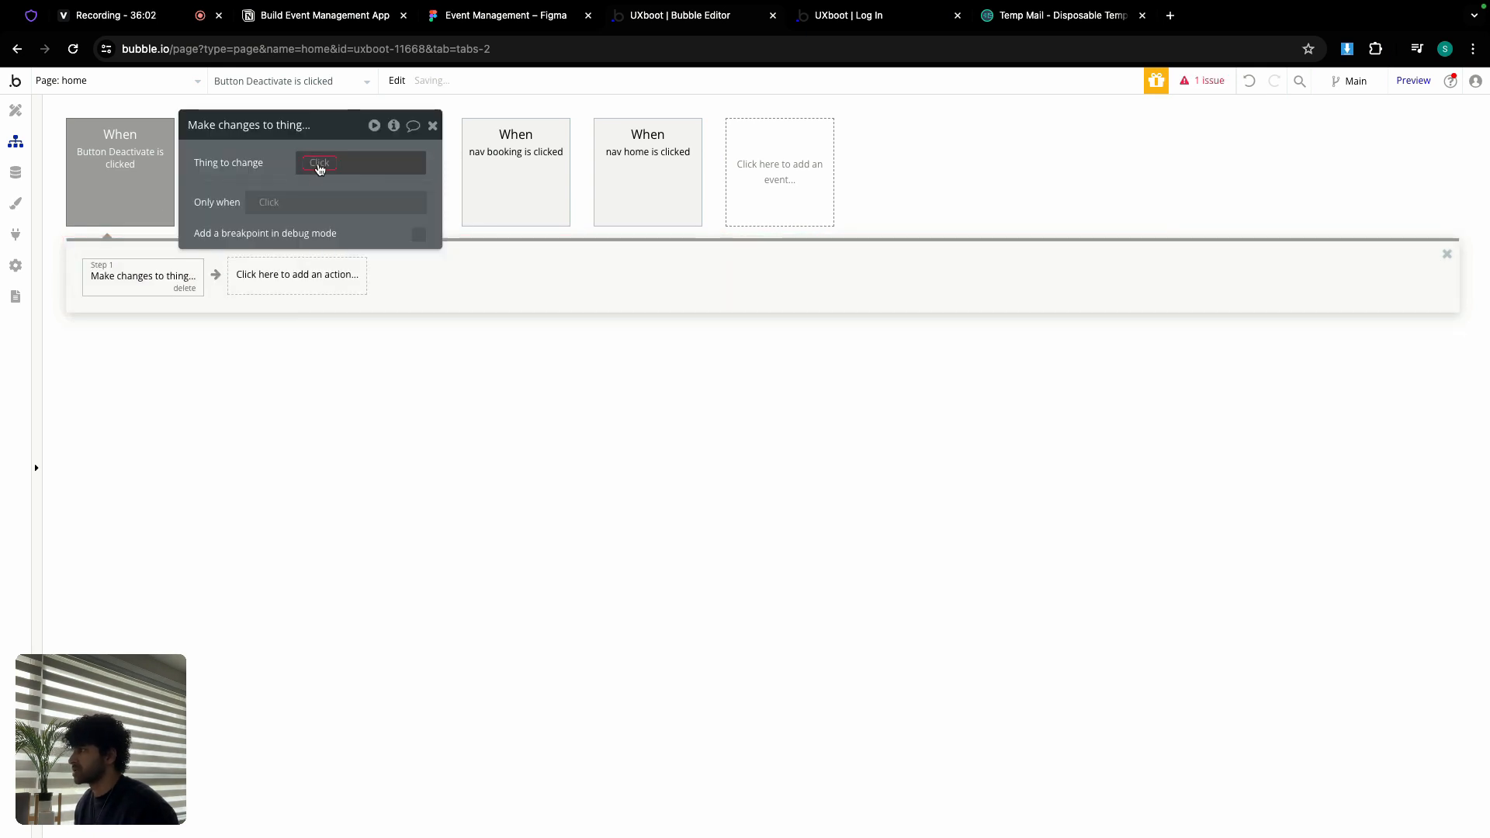
pyautogui.click(317, 163)
pyautogui.click(350, 203)
pyautogui.click(299, 202)
# Step: Have the action set the user's user_status field to In-active
pyautogui.click(299, 202)
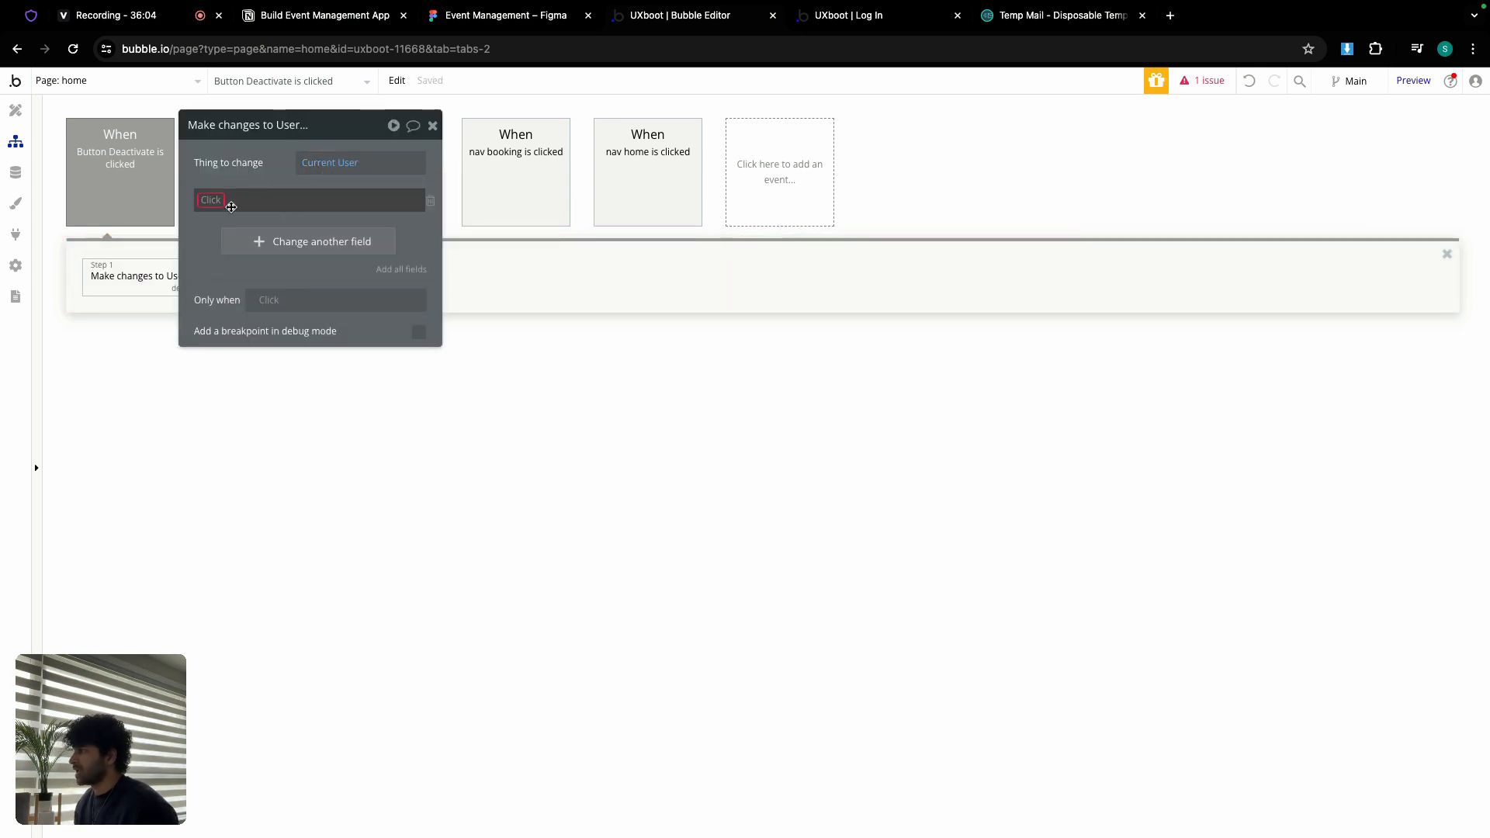
pyautogui.click(216, 198)
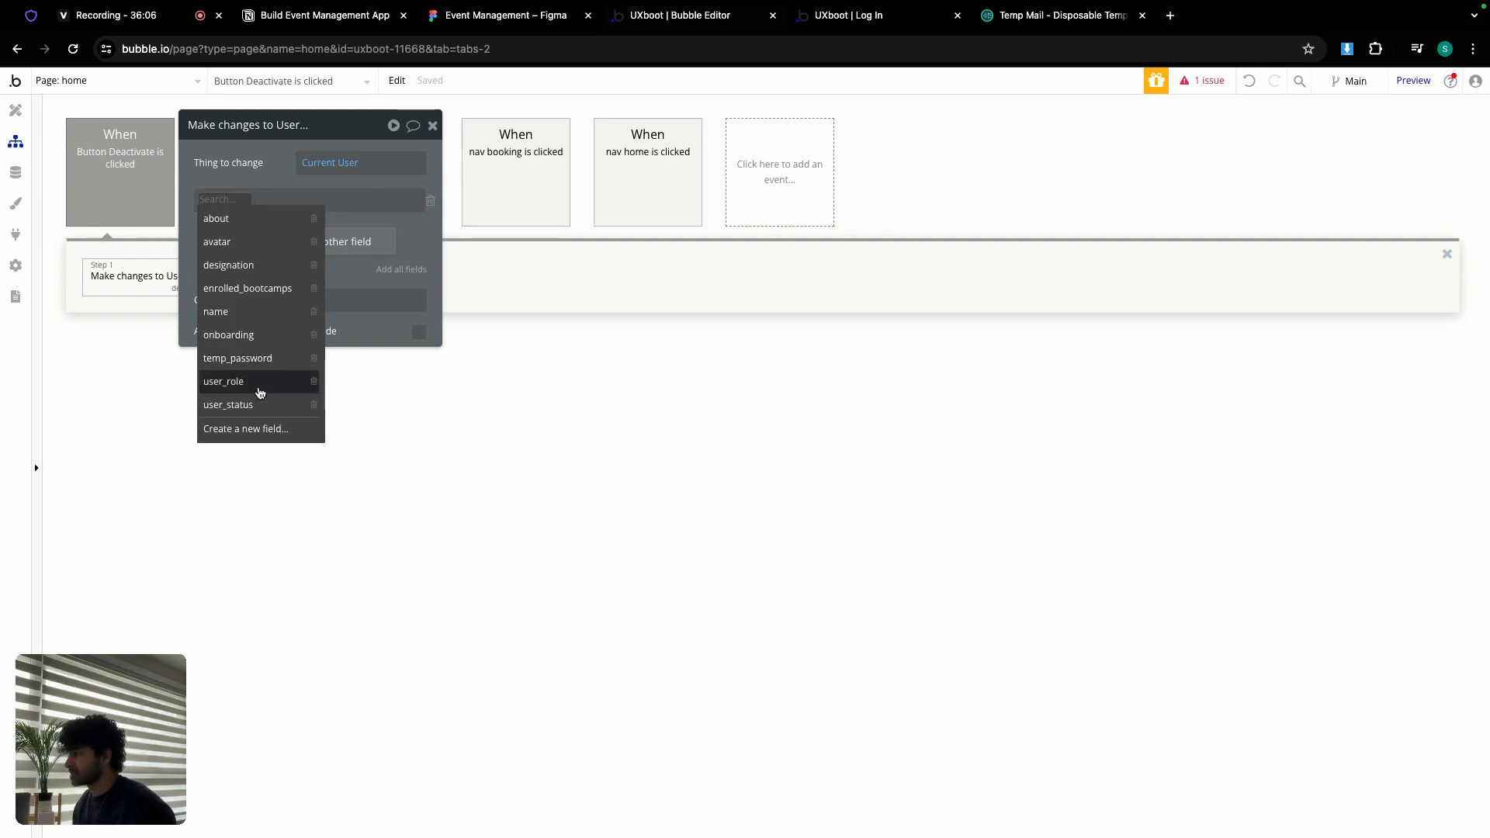
pyautogui.click(228, 404)
pyautogui.click(289, 204)
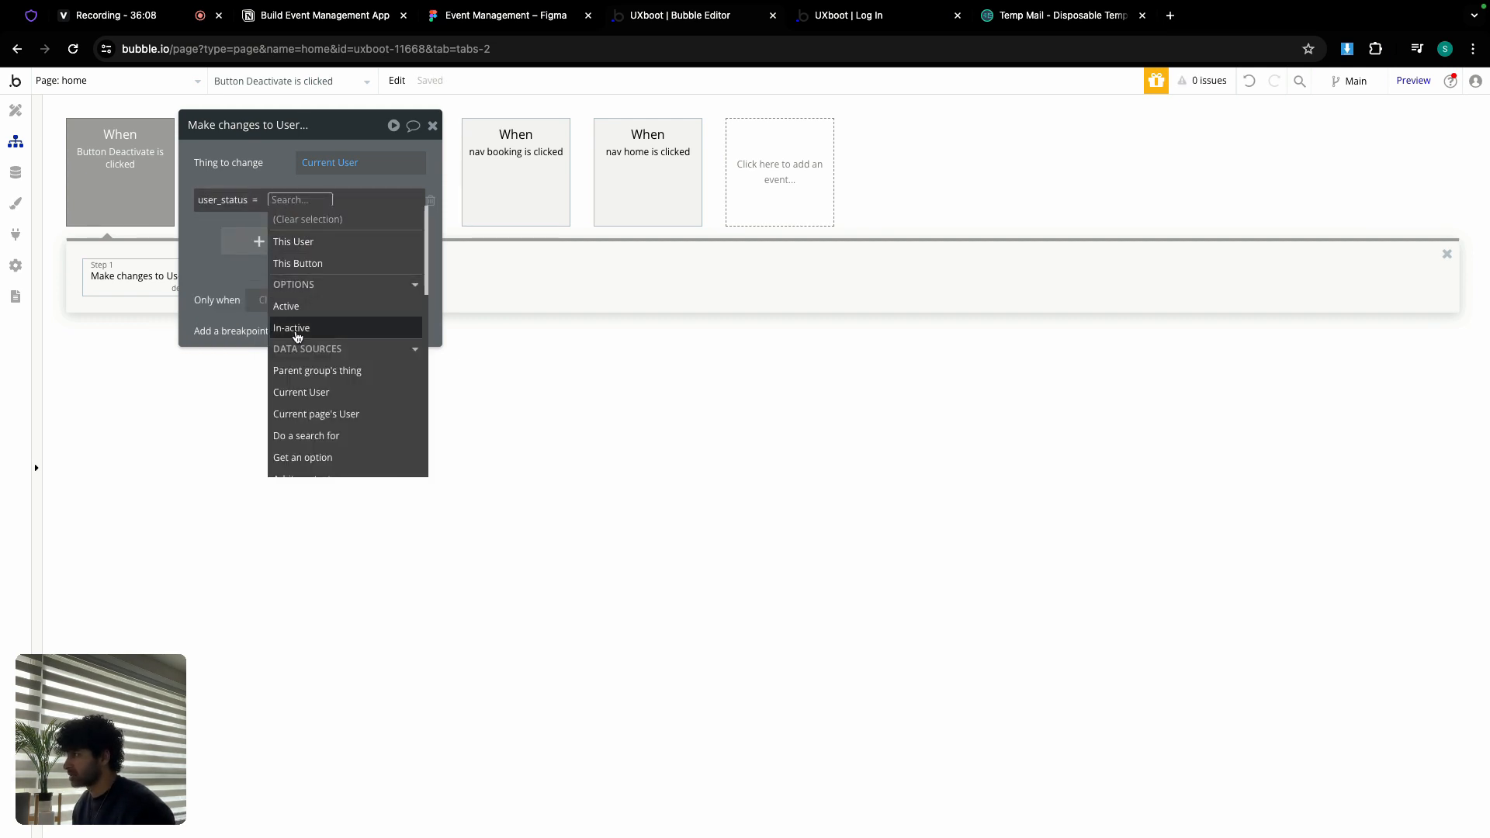
pyautogui.click(291, 328)
pyautogui.click(210, 238)
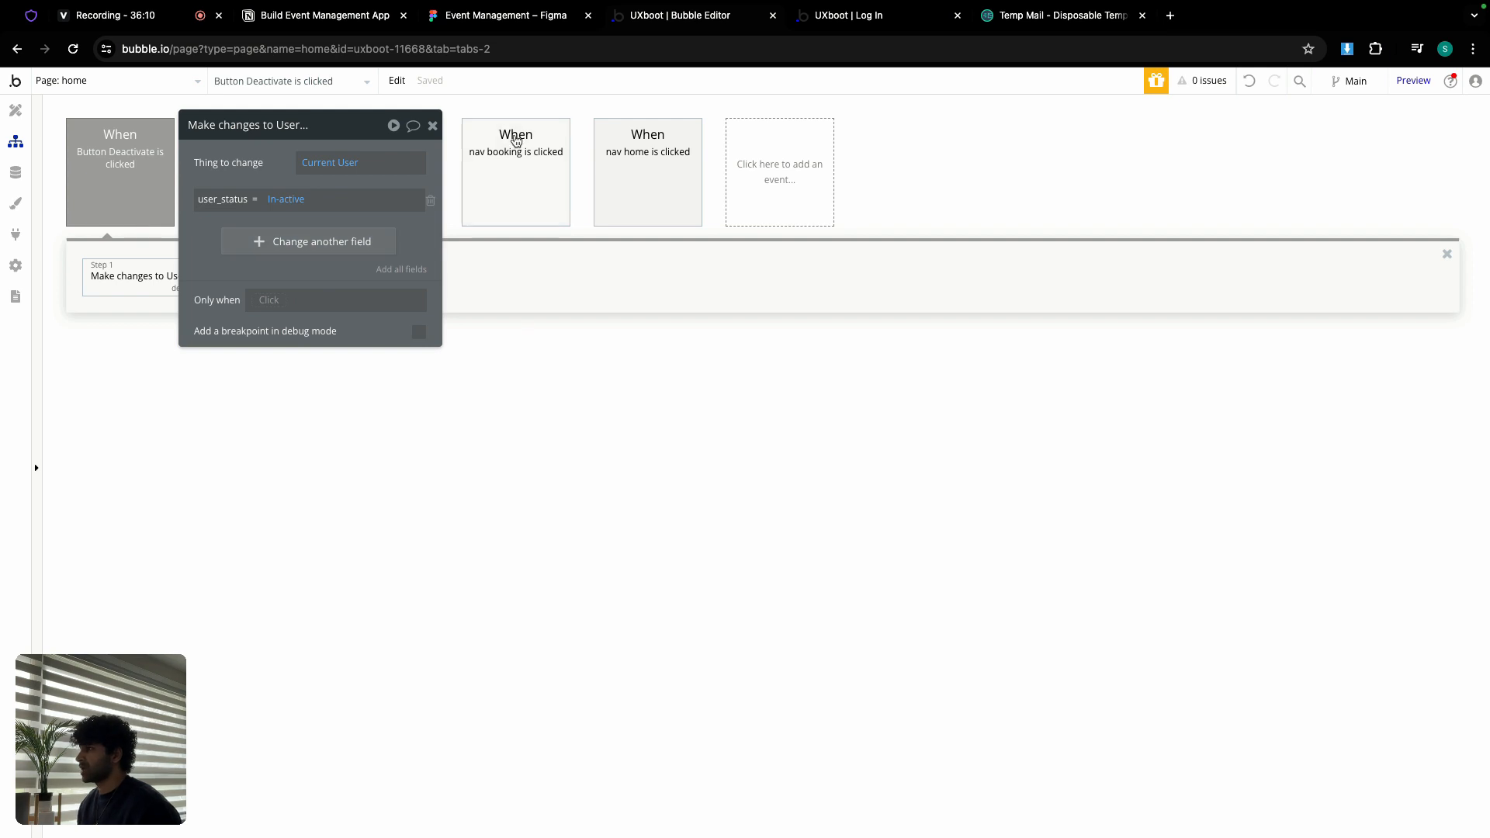
pyautogui.click(433, 125)
# Step: Add Log the user out as step 2 and Go to page index as step 3
pyautogui.click(258, 284)
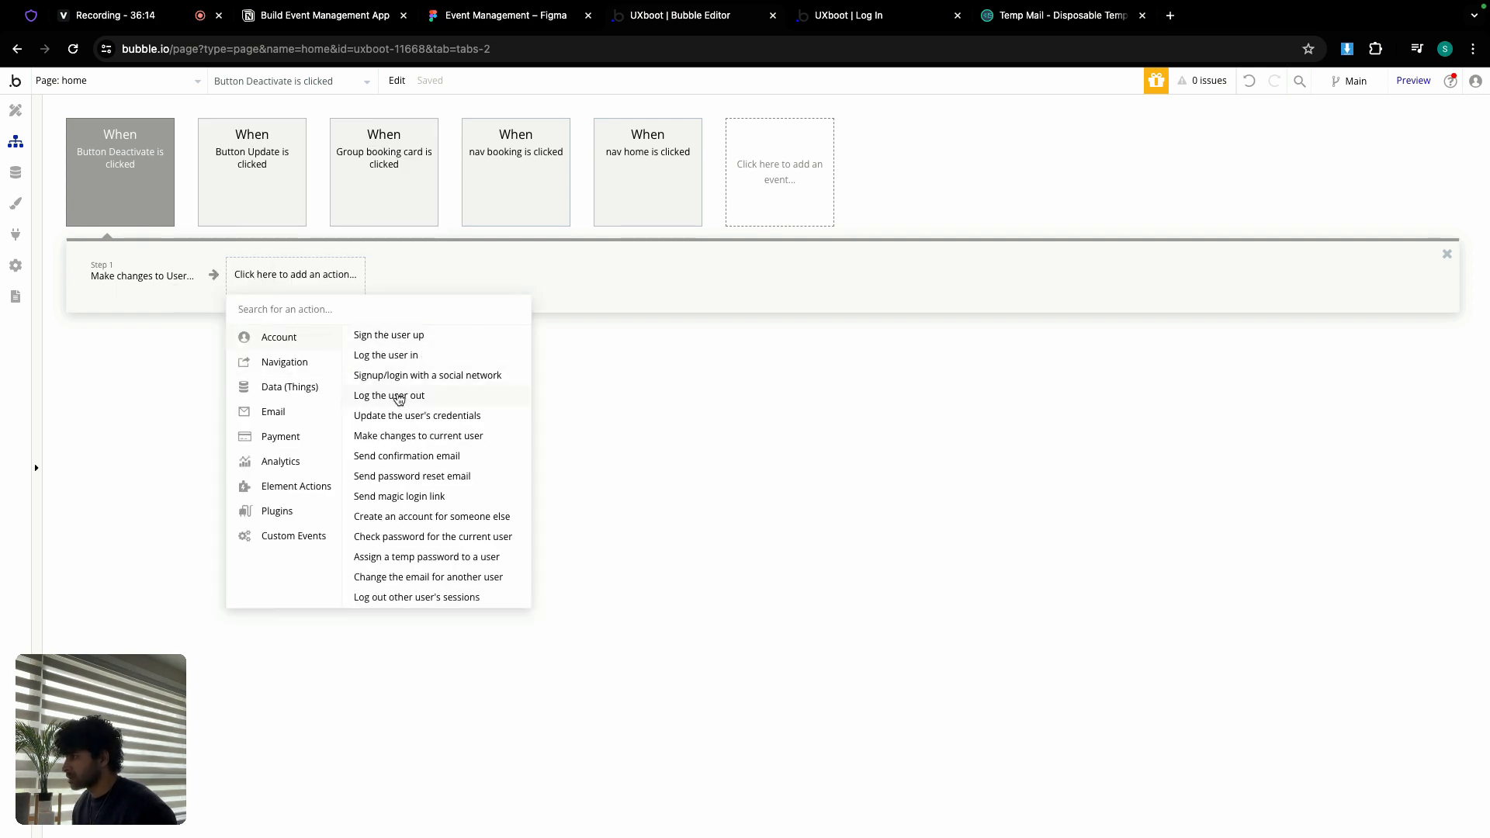
pyautogui.click(395, 396)
pyautogui.click(362, 287)
pyautogui.moveTo(377, 362)
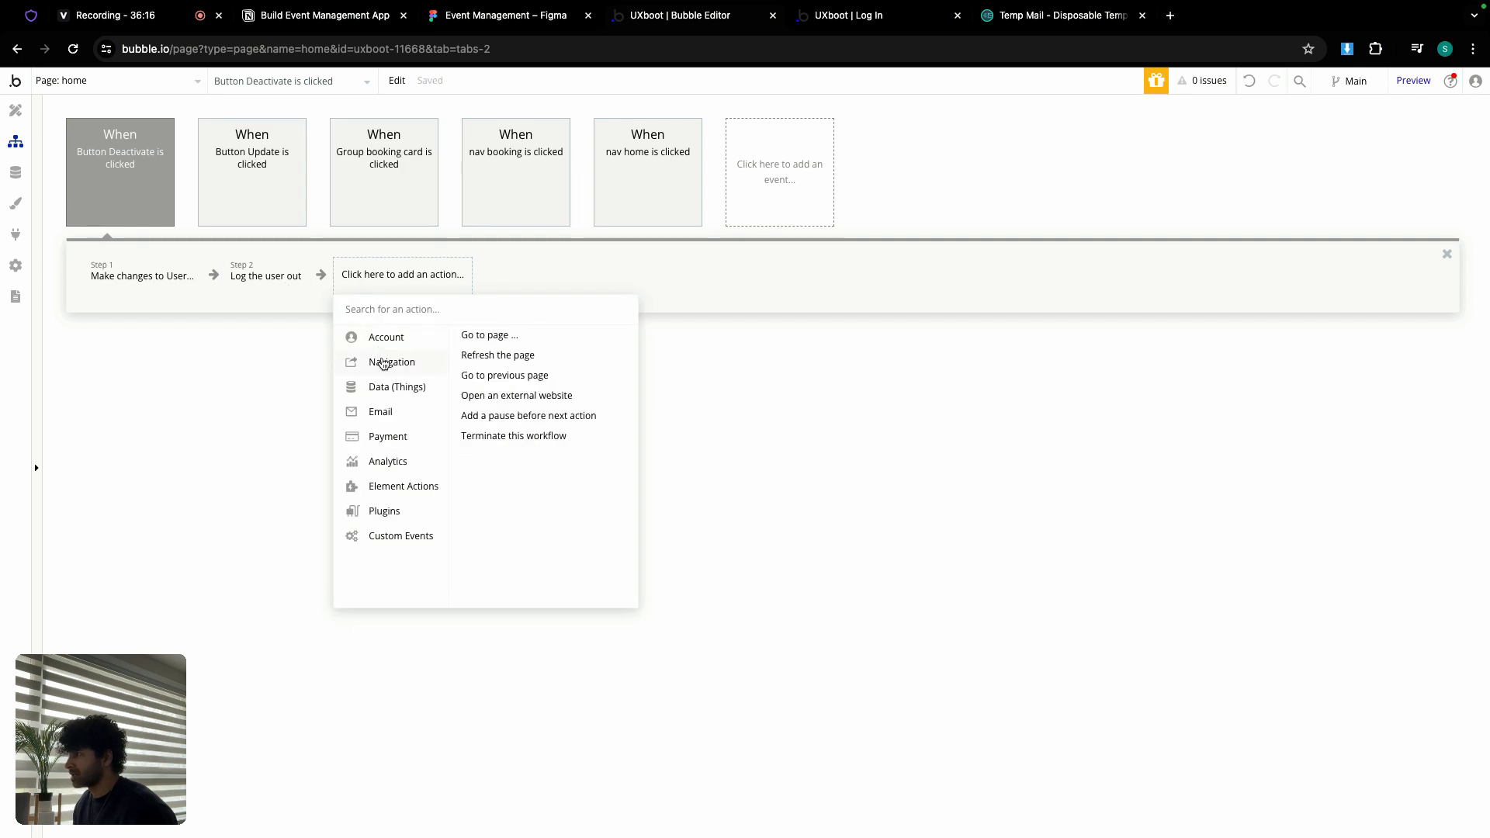
pyautogui.click(487, 340)
pyautogui.click(575, 169)
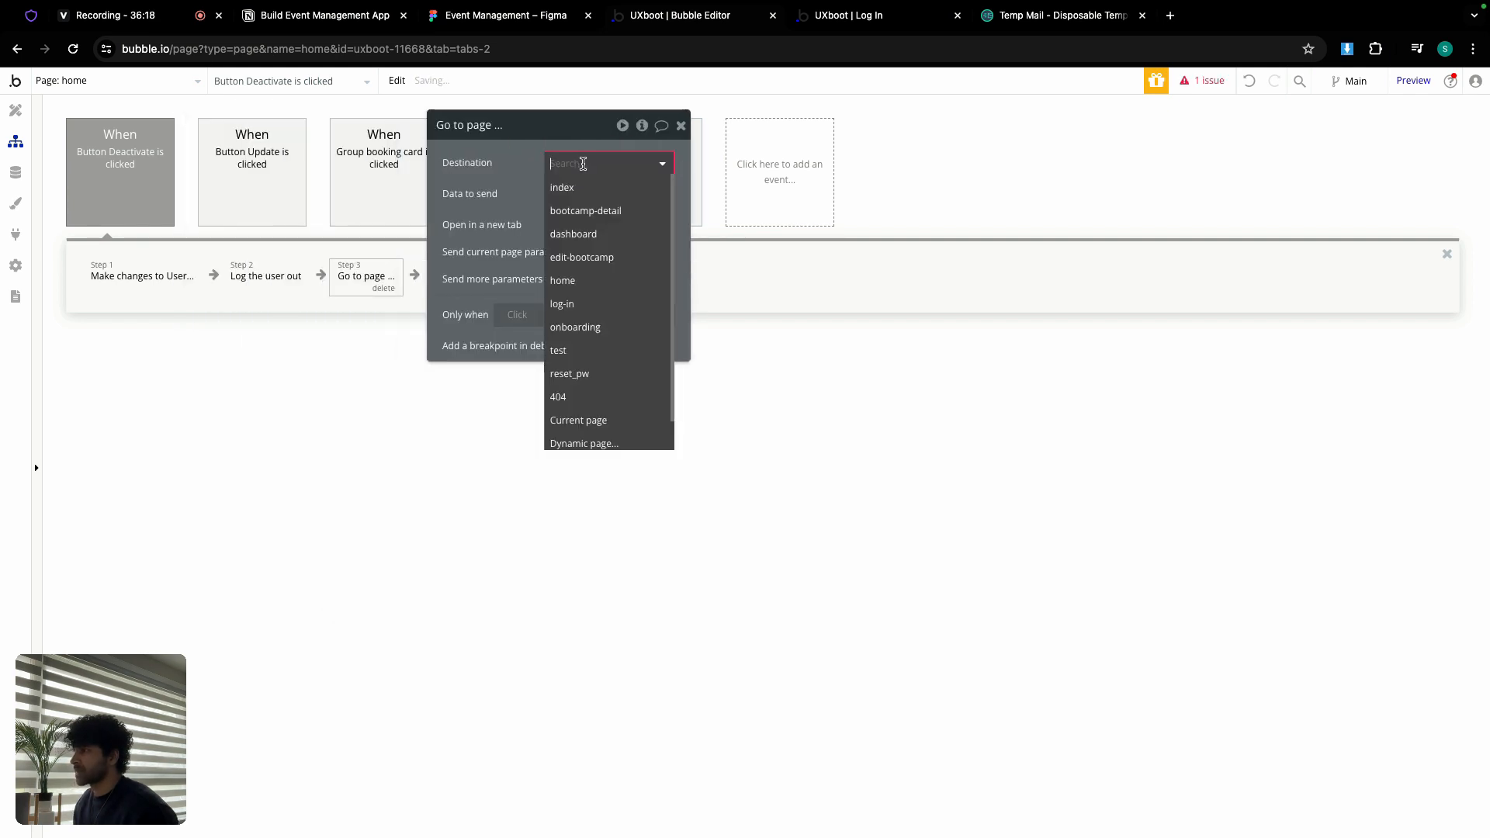
pyautogui.click(570, 188)
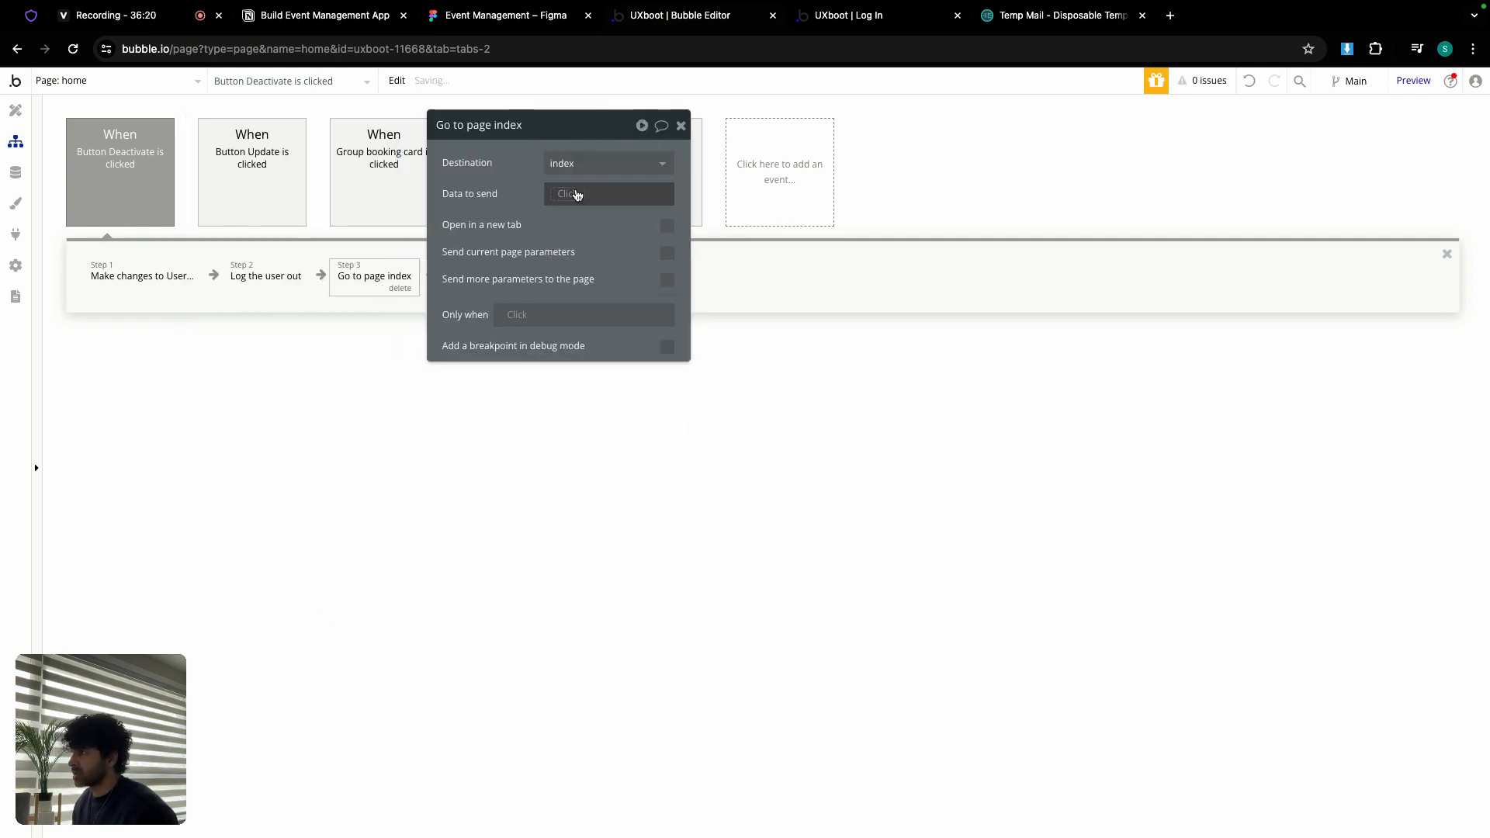
pyautogui.click(681, 125)
pyautogui.moveTo(688, 129)
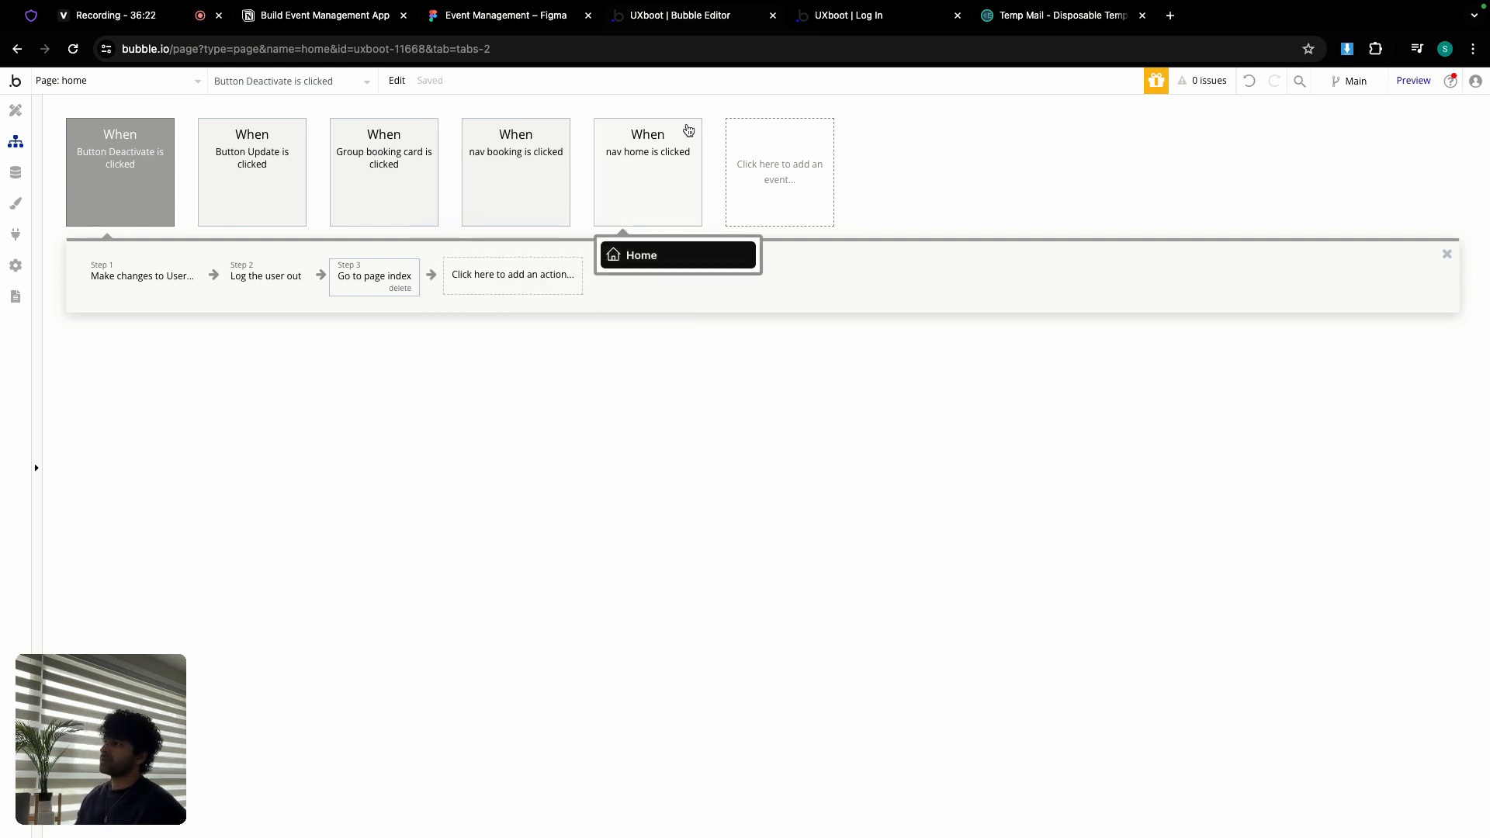
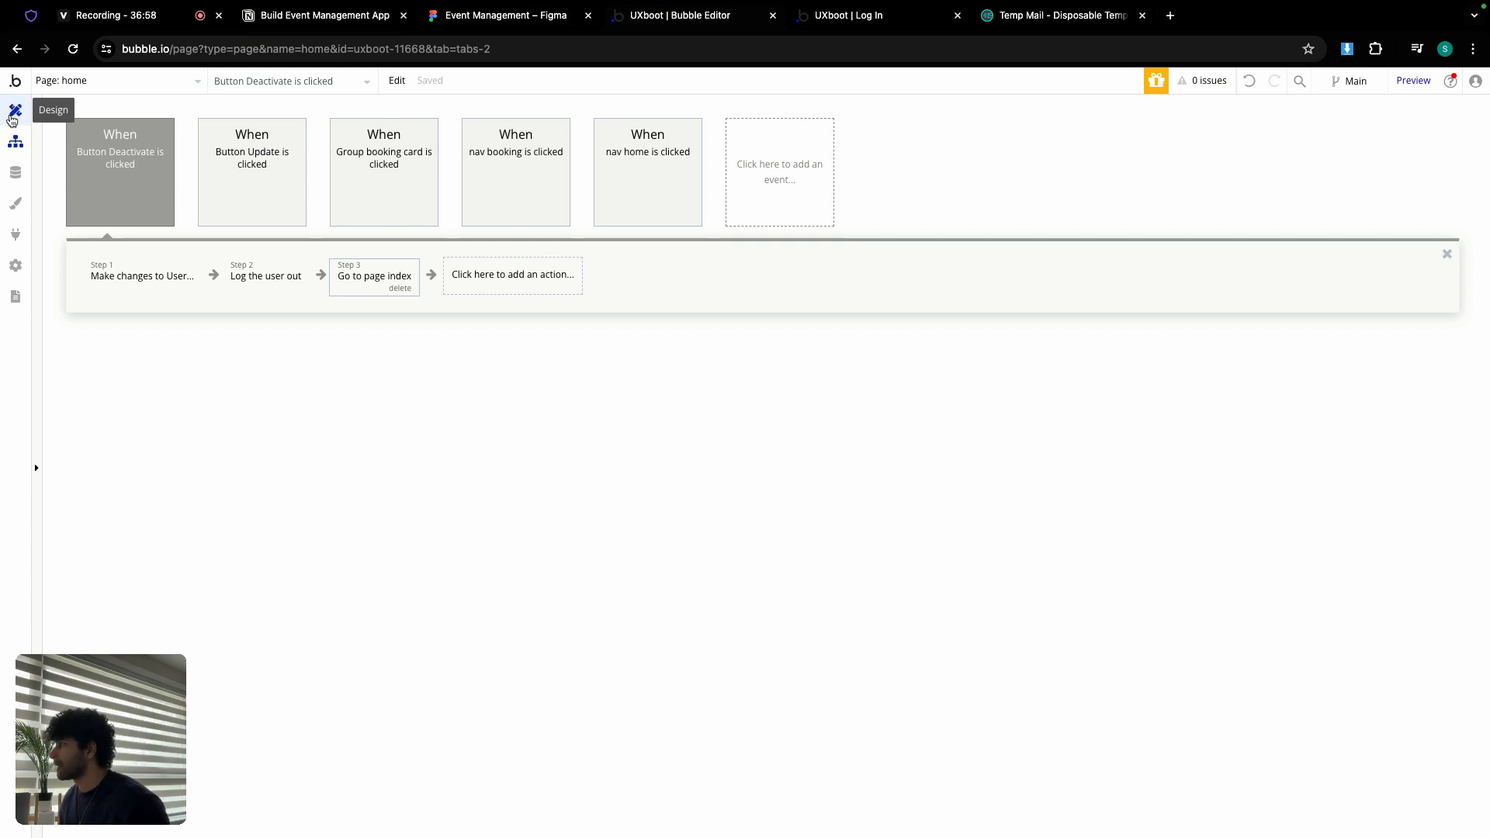
# Step: Select the Account sidebar item, moving the account group's properties window aside
pyautogui.click(15, 111)
pyautogui.click(680, 125)
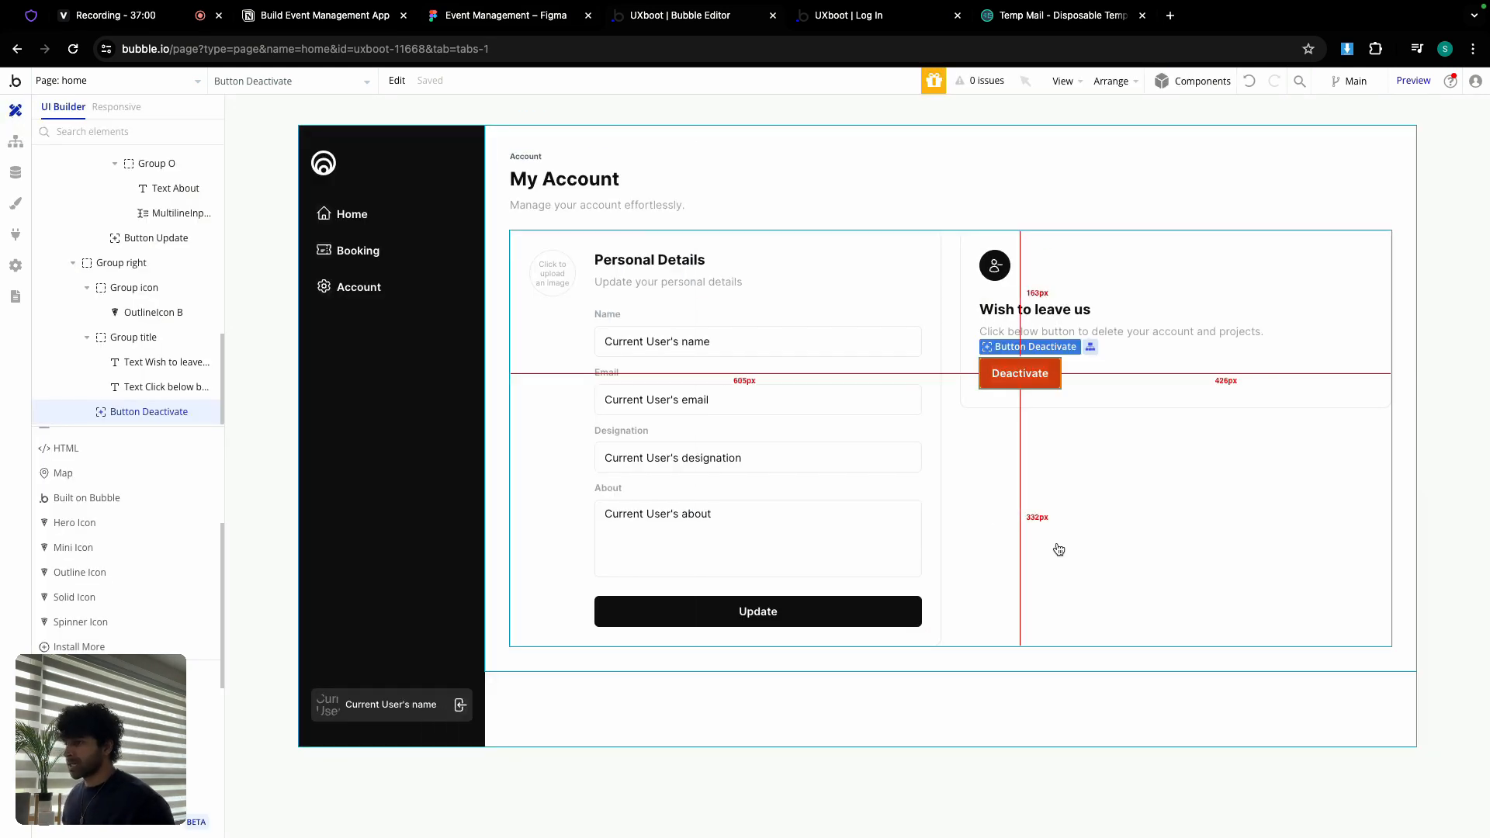
pyautogui.doubleClick(582, 129)
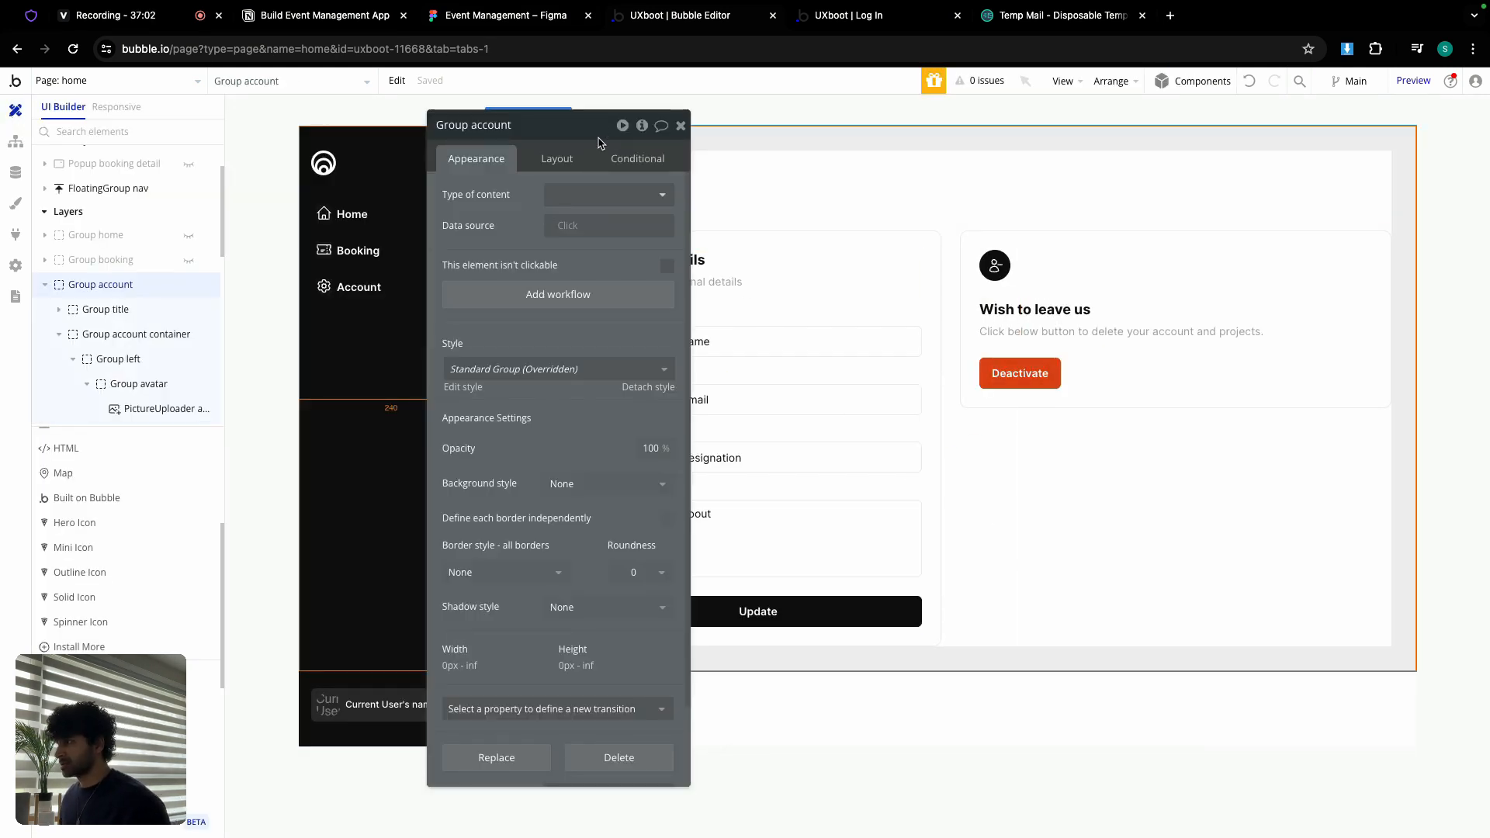
pyautogui.moveTo(582, 129); pyautogui.dragTo(744, 132)
pyautogui.click(338, 299)
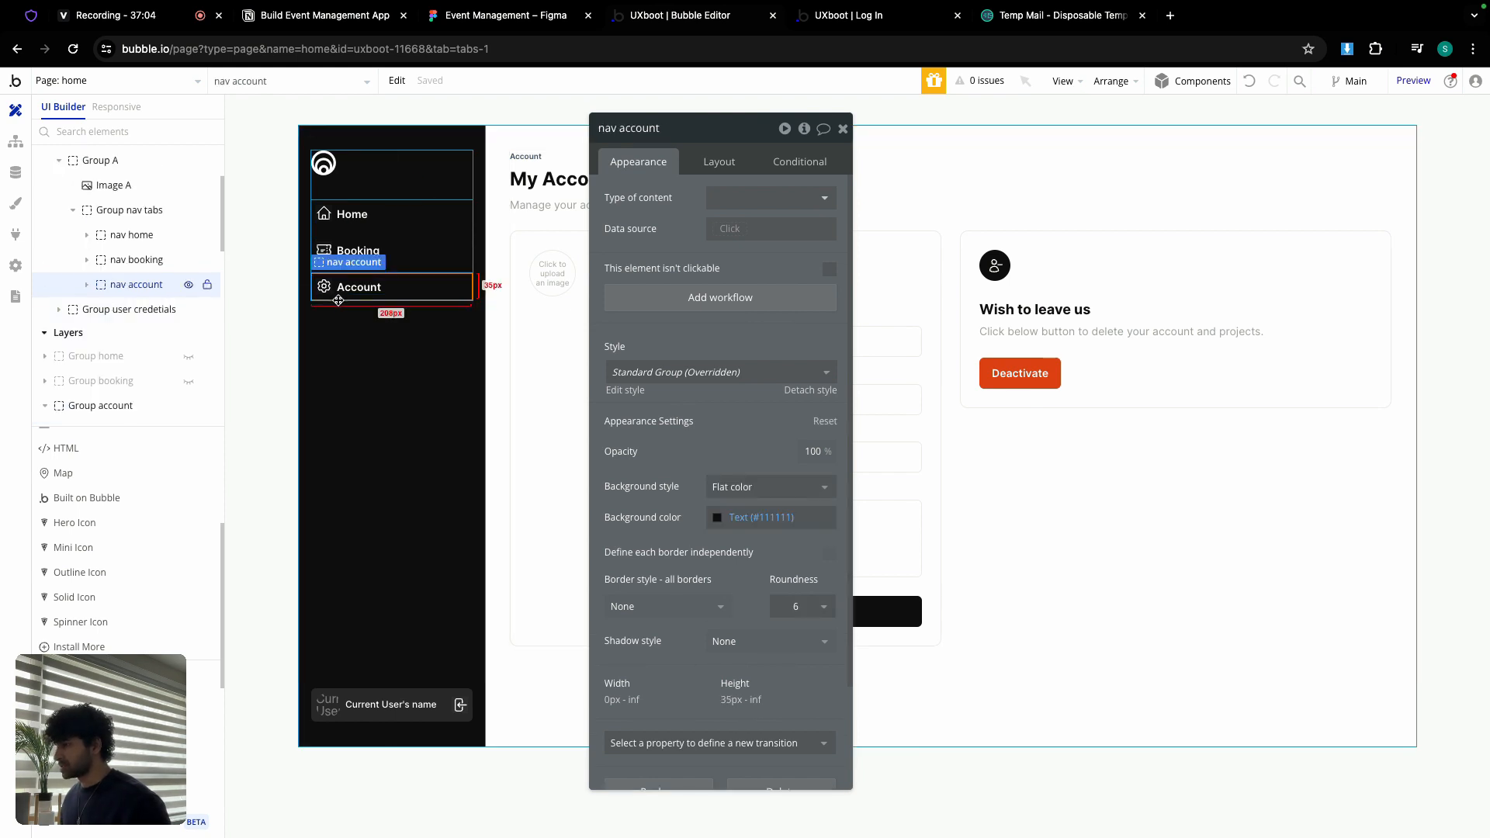
# Step: Give the Account item a click workflow that goes to page home, sending Current User
pyautogui.click(688, 312)
pyautogui.click(124, 273)
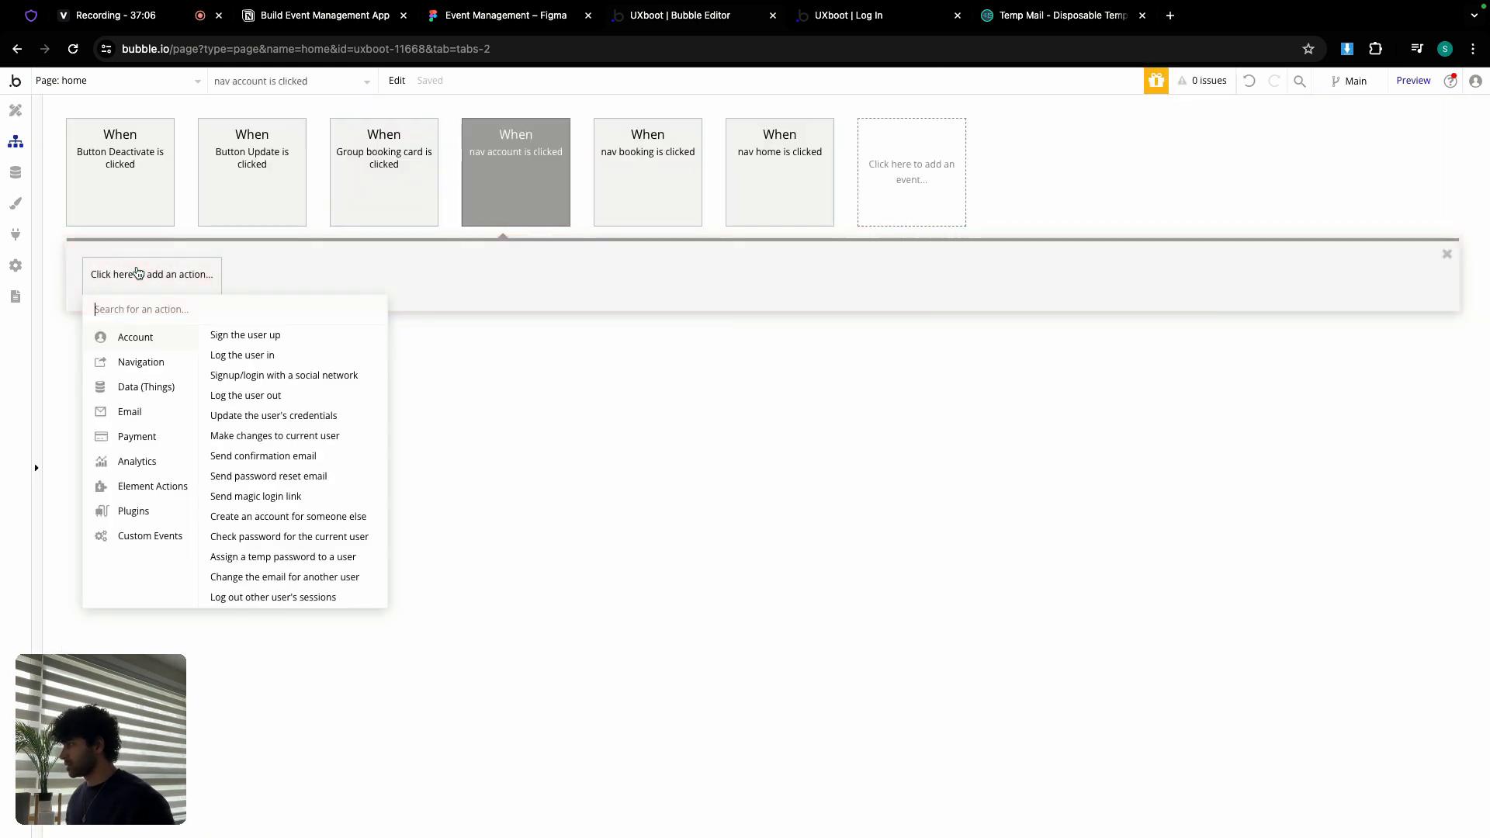
pyautogui.moveTo(173, 365)
pyautogui.click(240, 338)
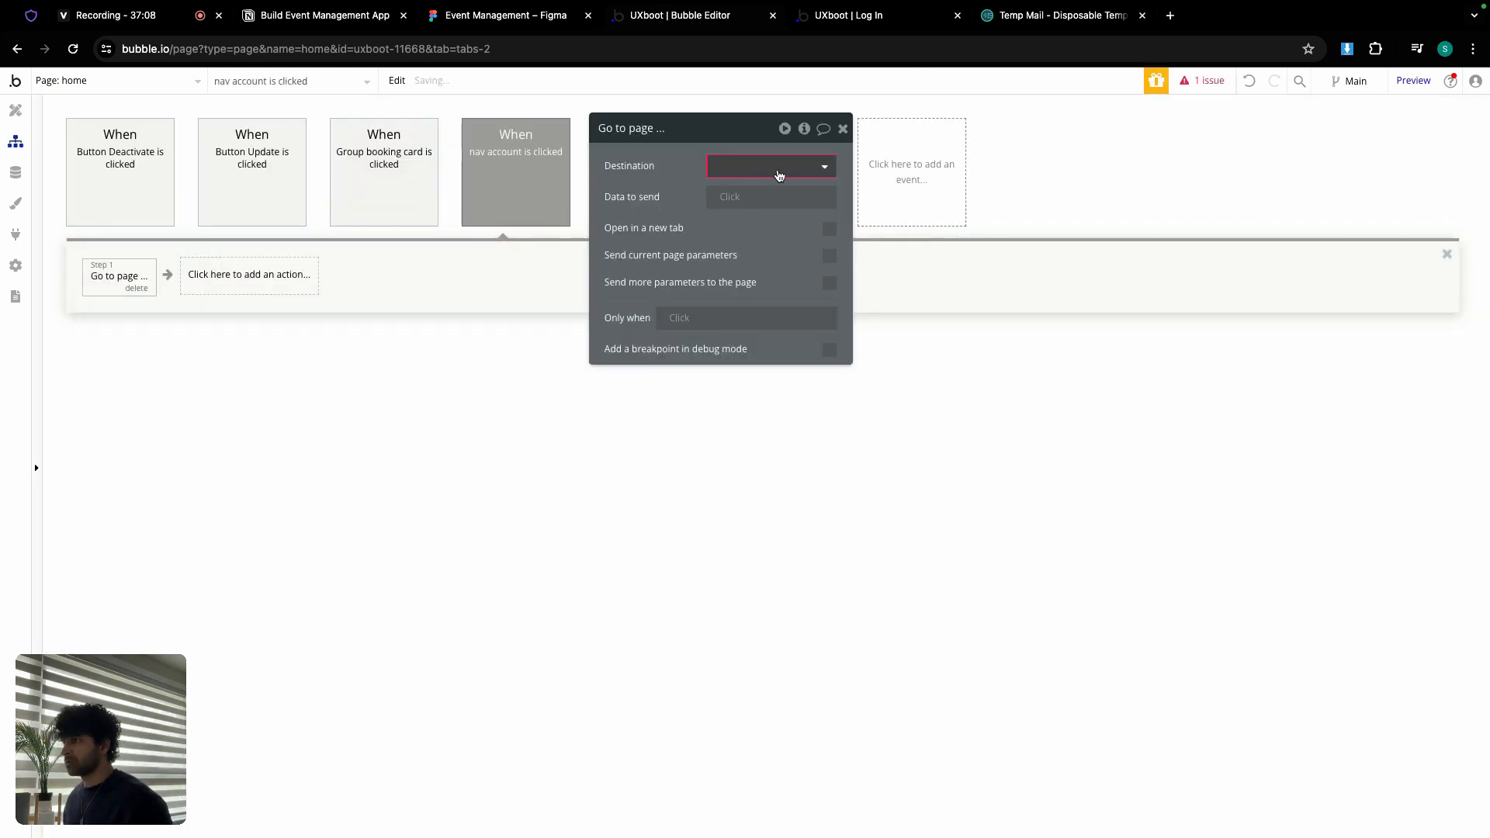
pyautogui.click(770, 165)
pyautogui.click(725, 283)
pyautogui.click(742, 196)
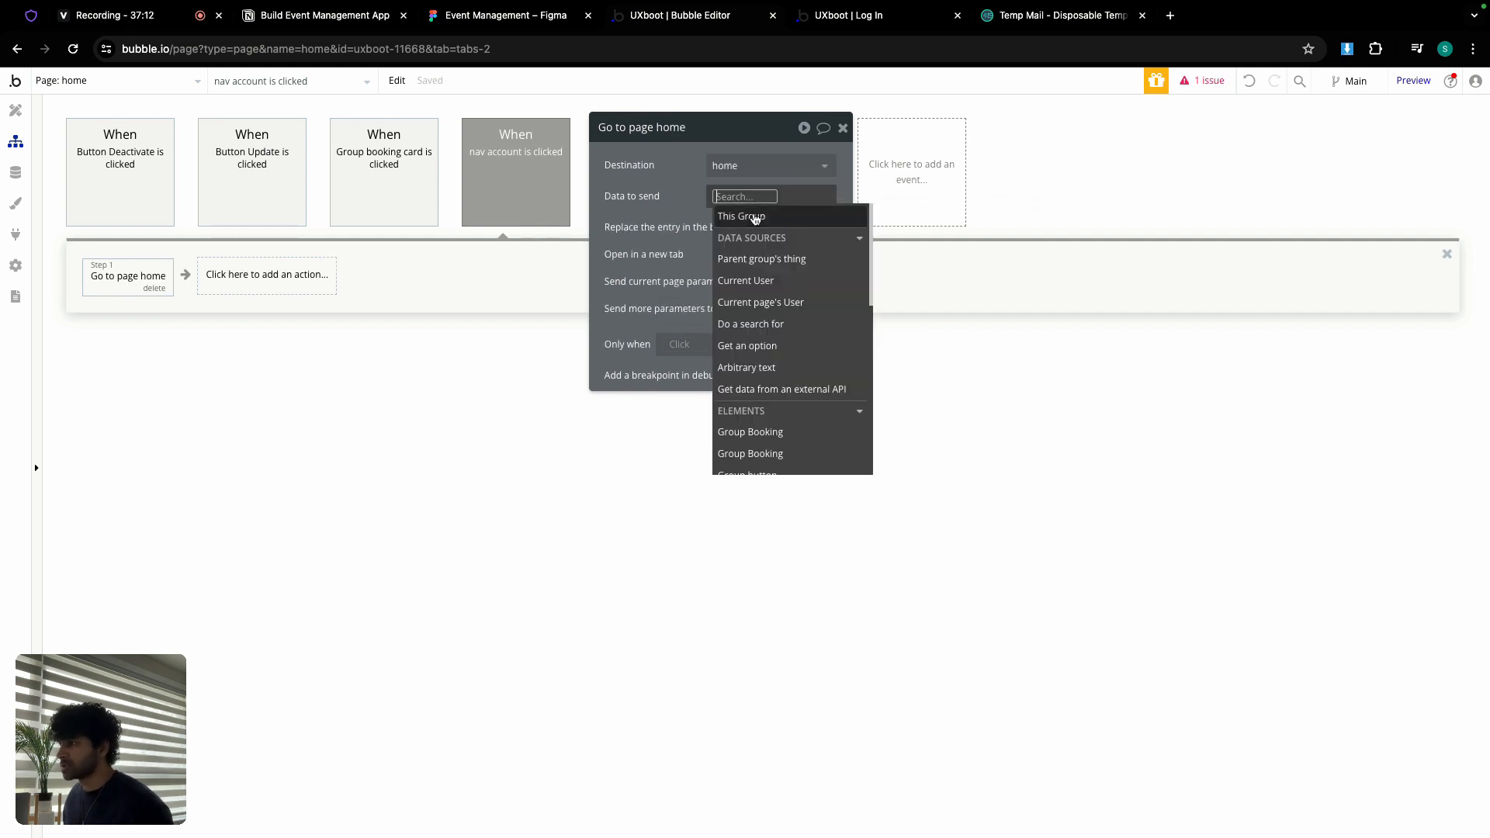
pyautogui.click(745, 280)
pyautogui.click(730, 248)
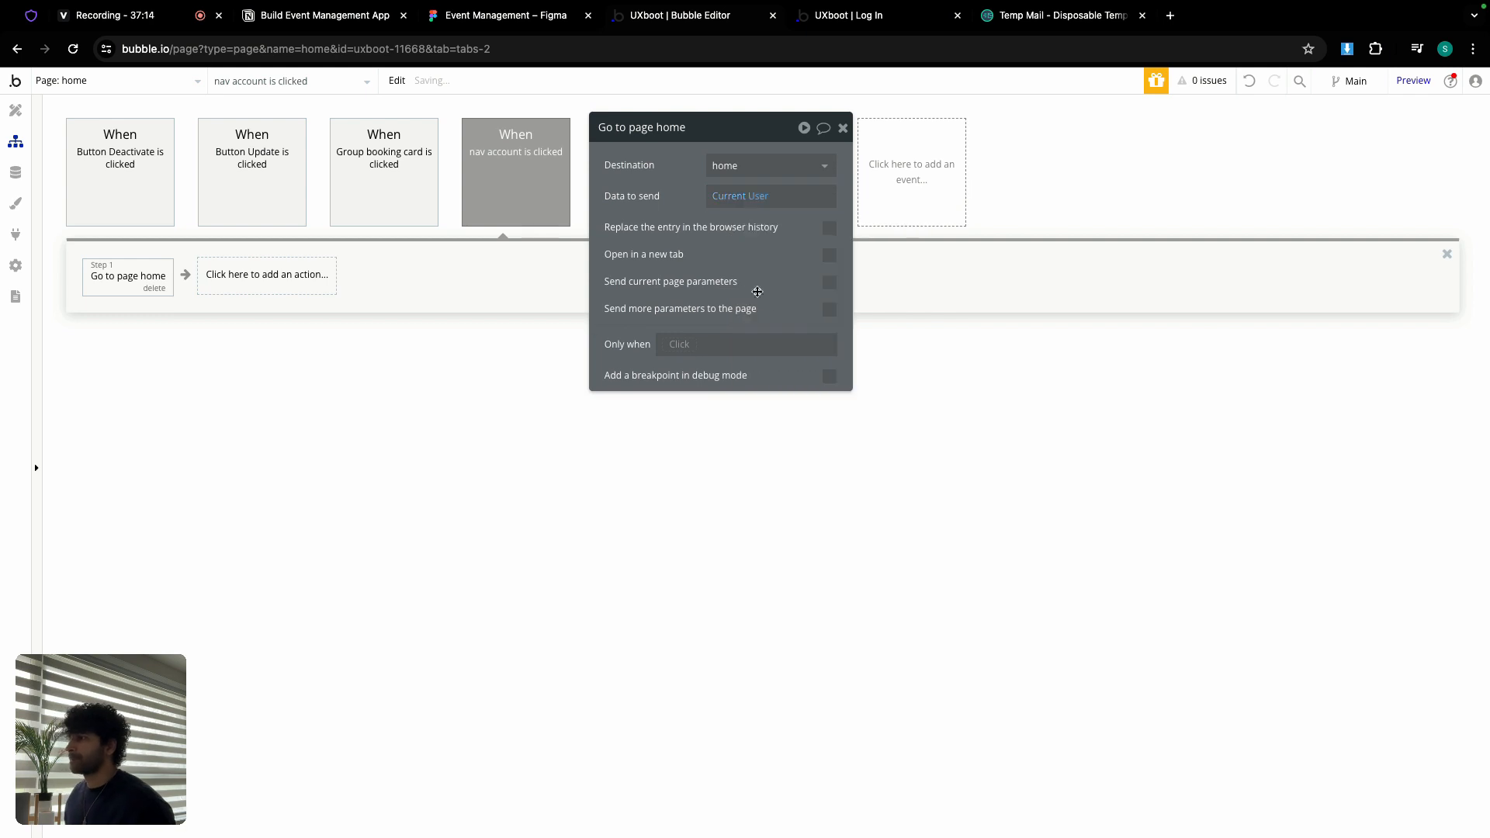
# Step: Add the extra URL parameter v = account to that navigation step
pyautogui.click(829, 309)
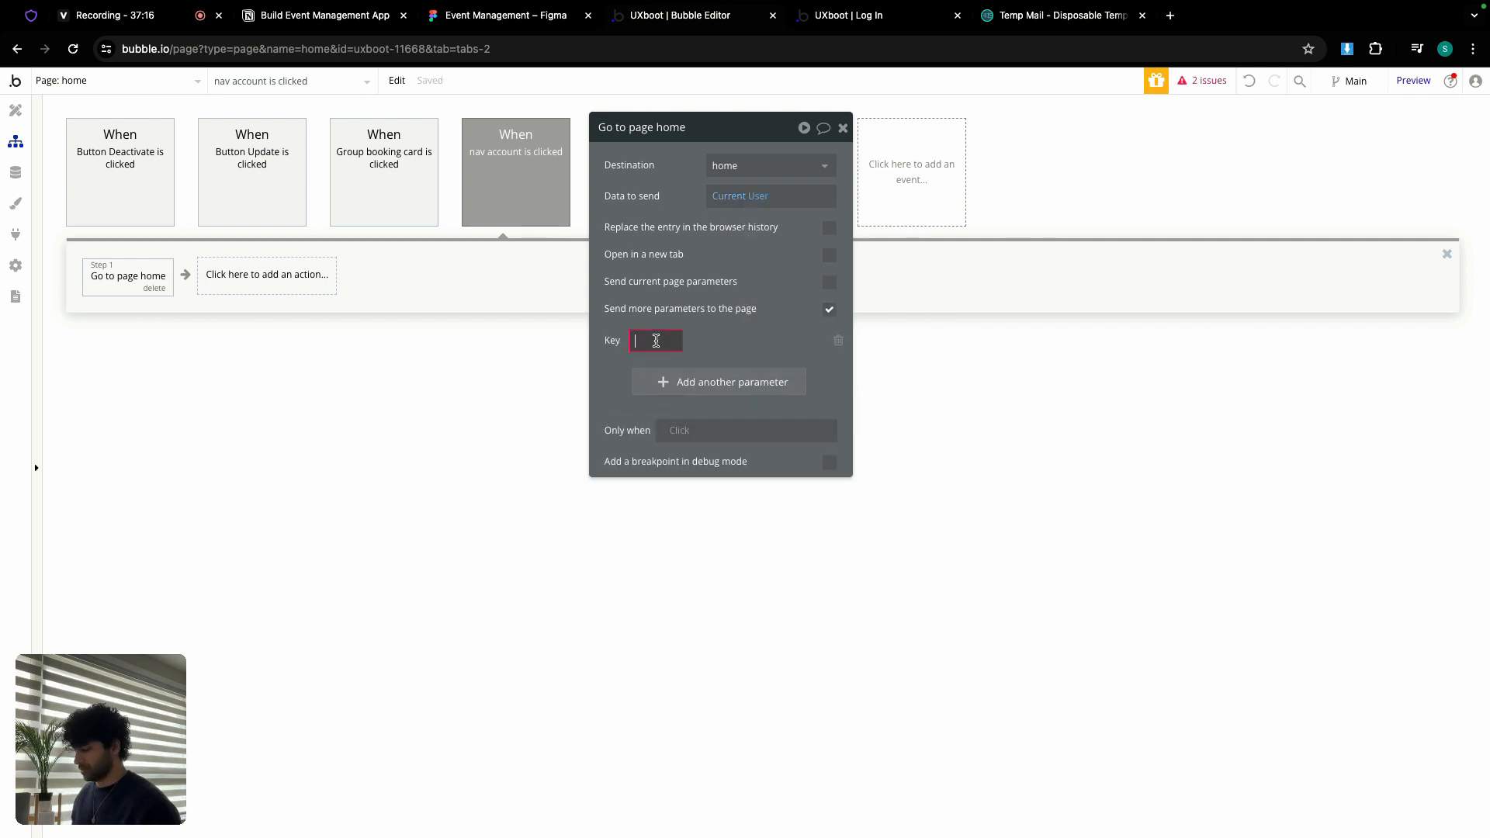
pyautogui.write('v')
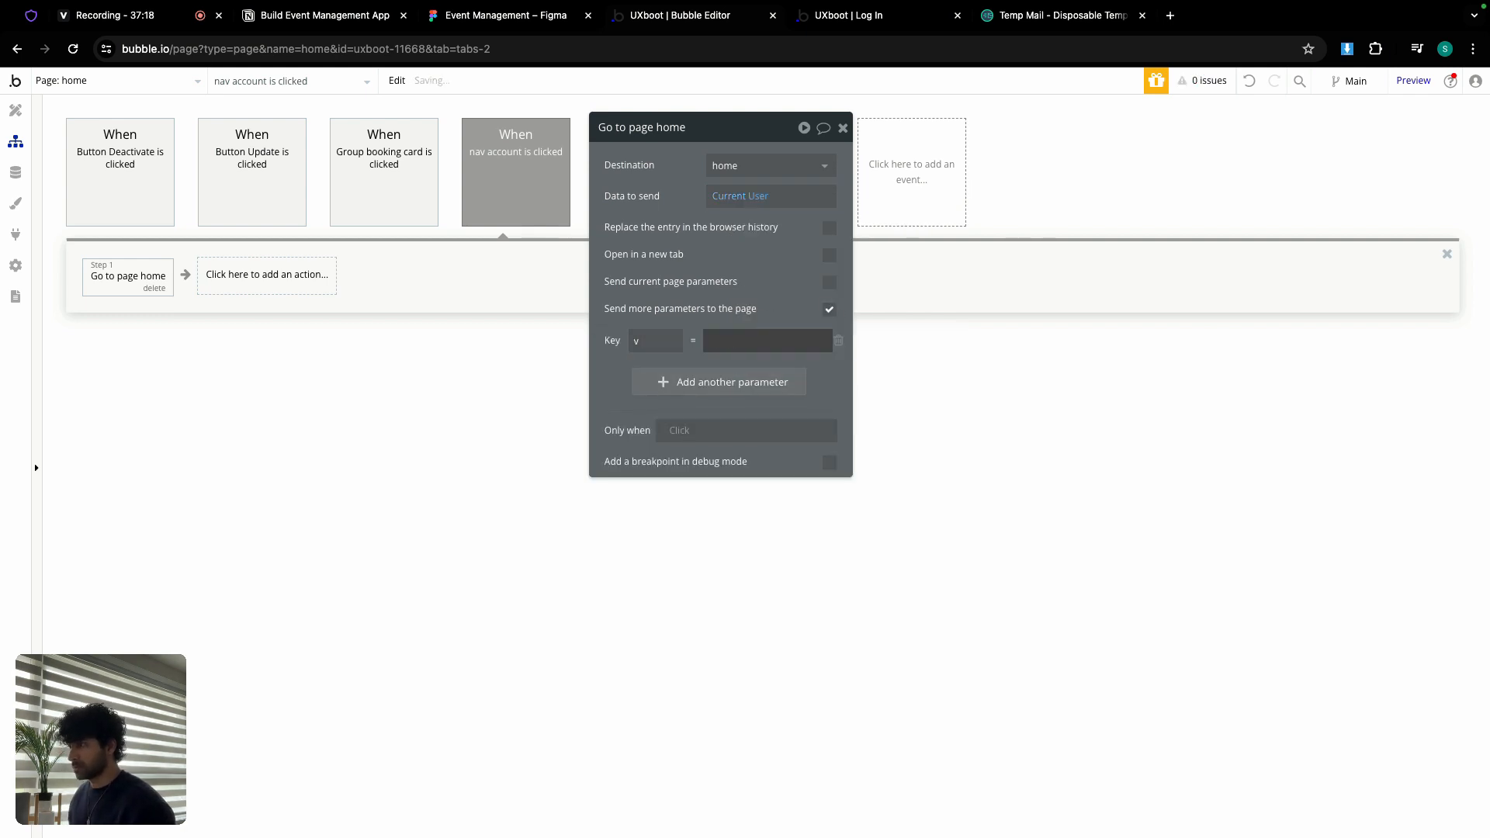
pyautogui.click(761, 335)
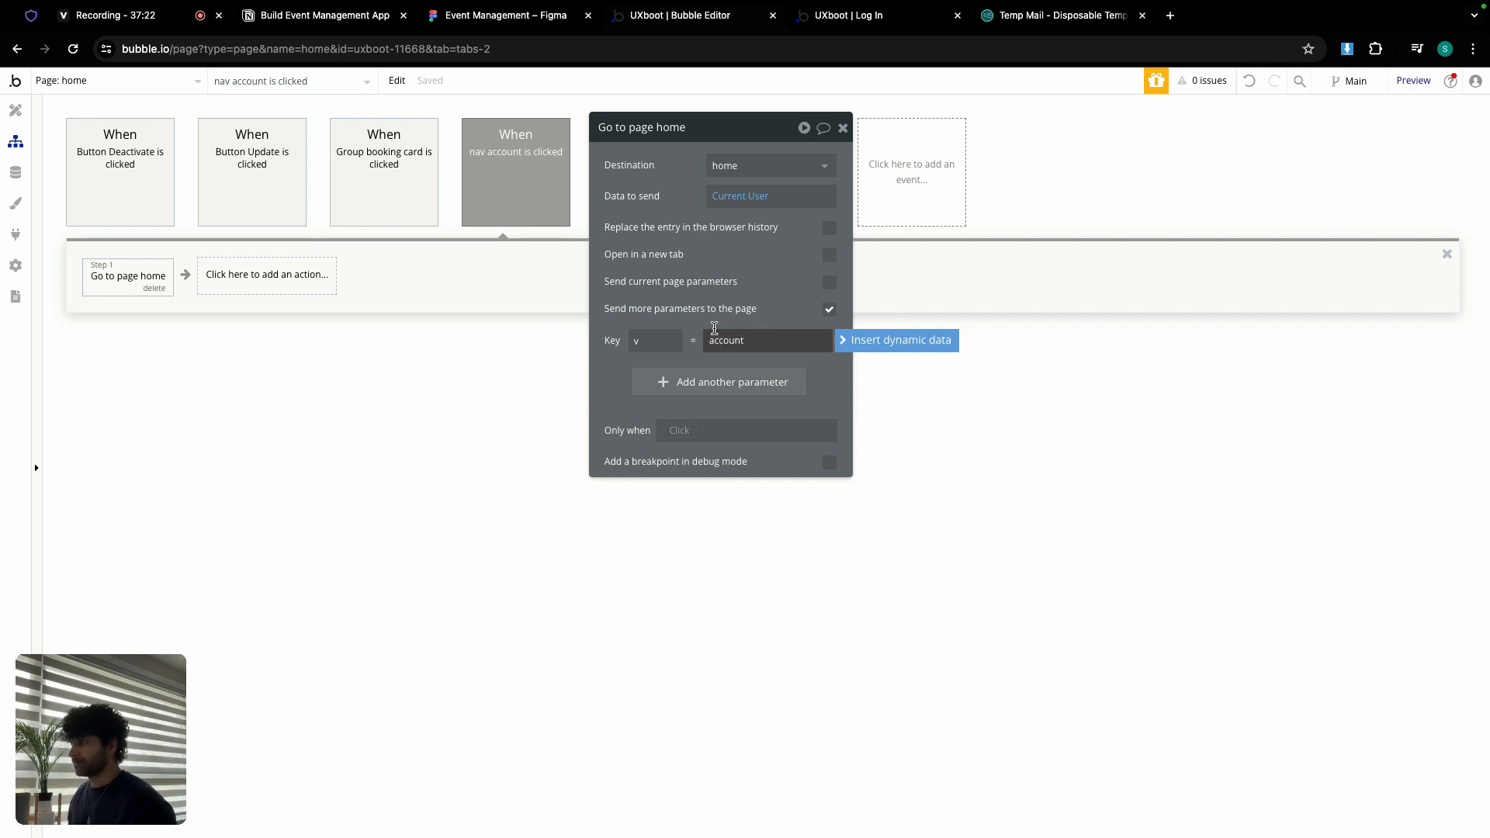
pyautogui.write('account')
pyautogui.click(714, 327)
pyautogui.click(15, 109)
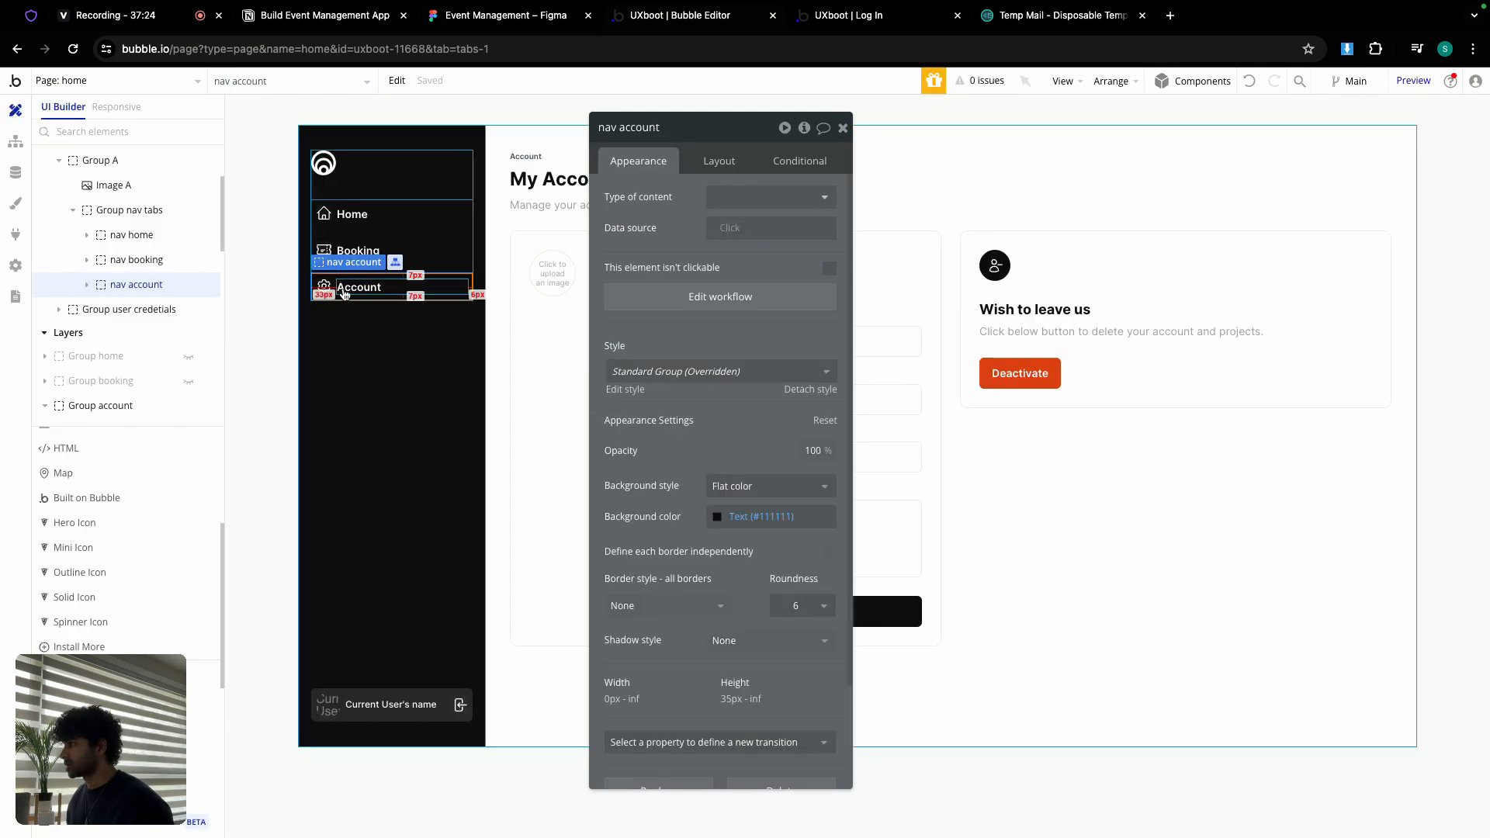
# Step: Add a condition to the Account item: when Get v from page URL is account
pyautogui.click(800, 161)
pyautogui.click(683, 194)
pyautogui.click(668, 208)
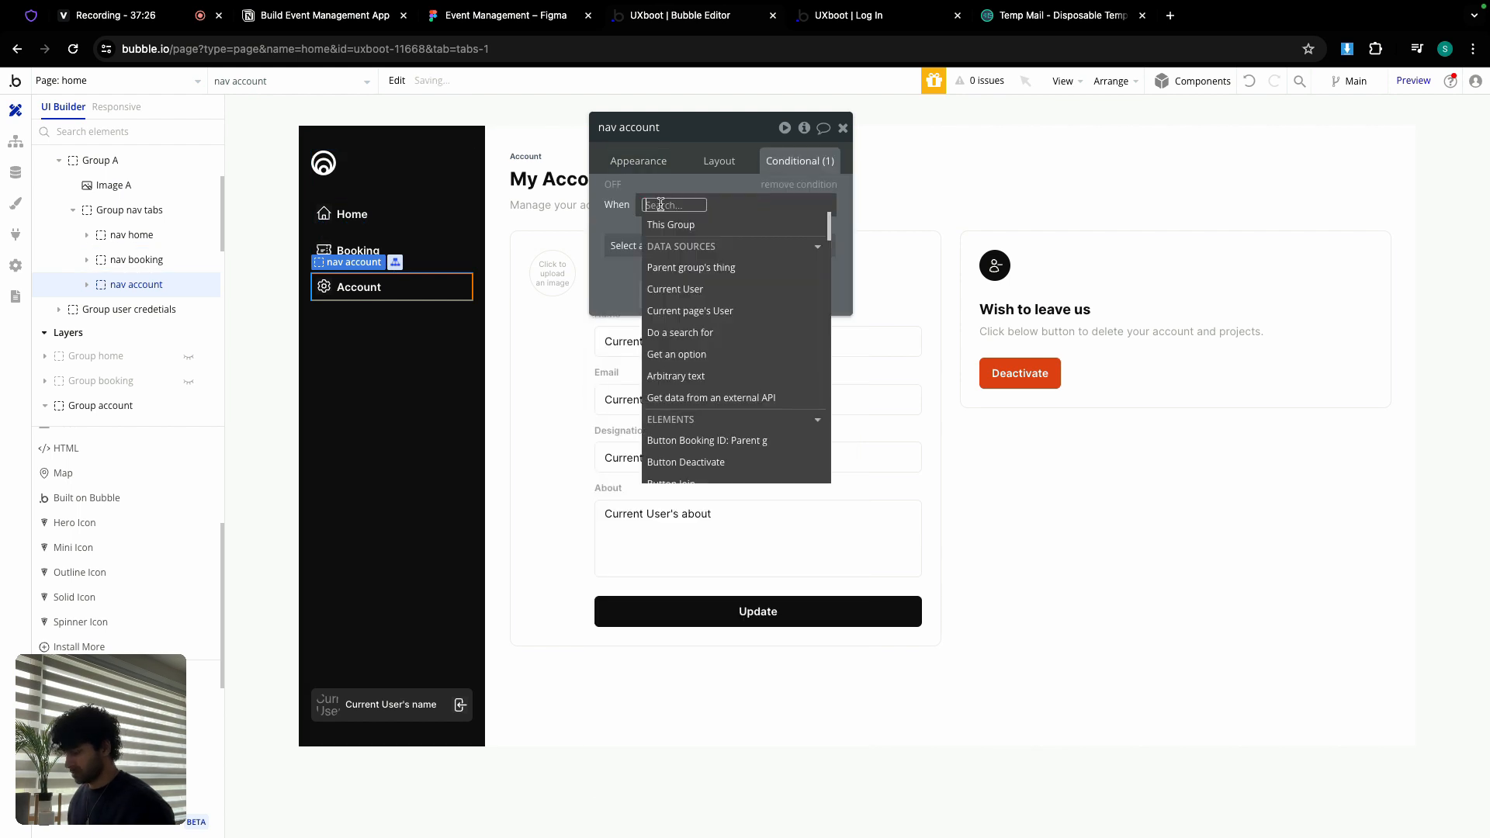
pyautogui.write('get')
pyautogui.click(728, 308)
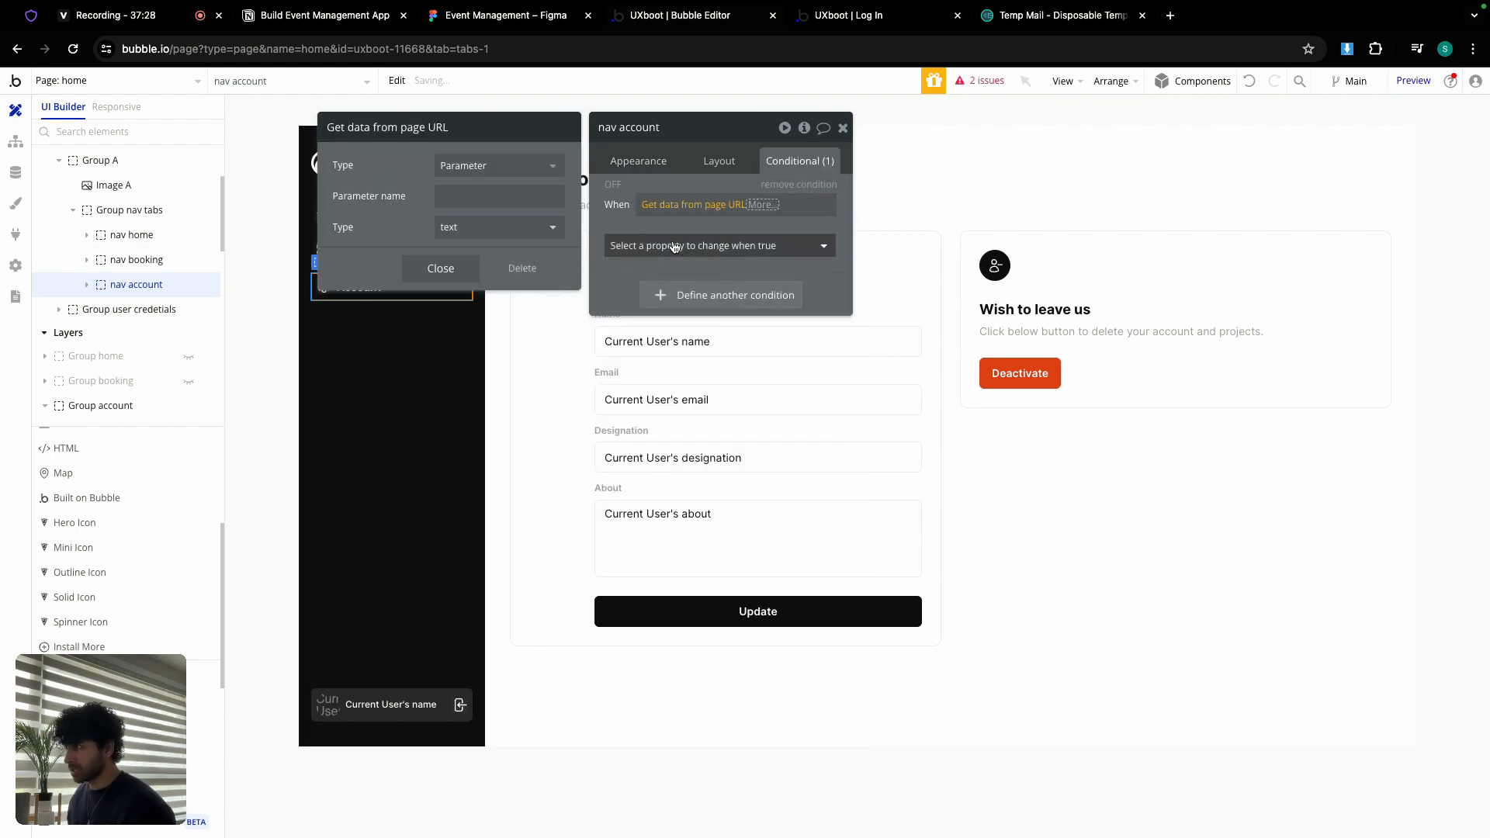
pyautogui.click(495, 203)
pyautogui.write('v')
pyautogui.click(441, 267)
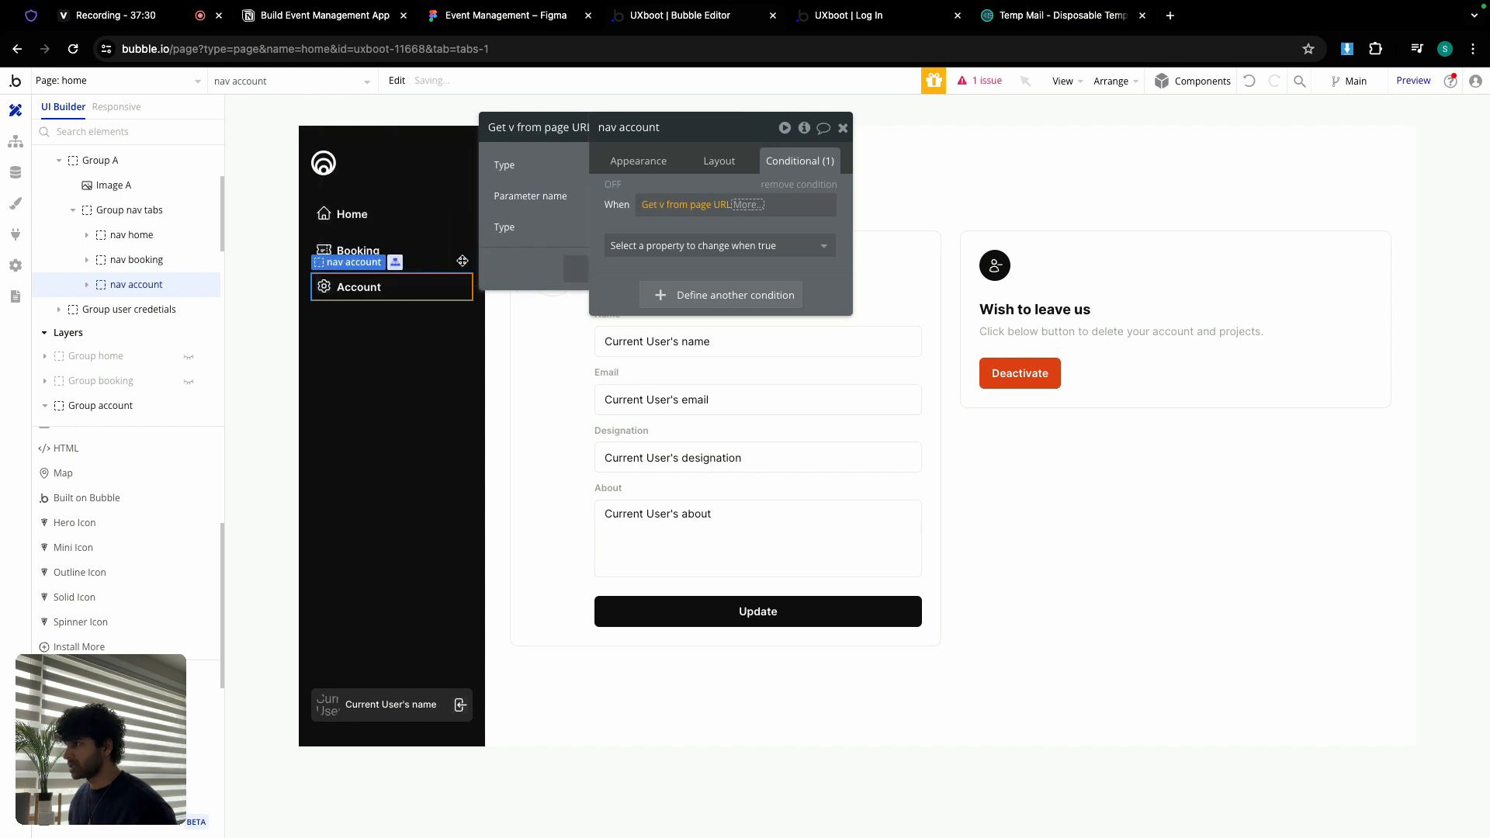
pyautogui.click(764, 249)
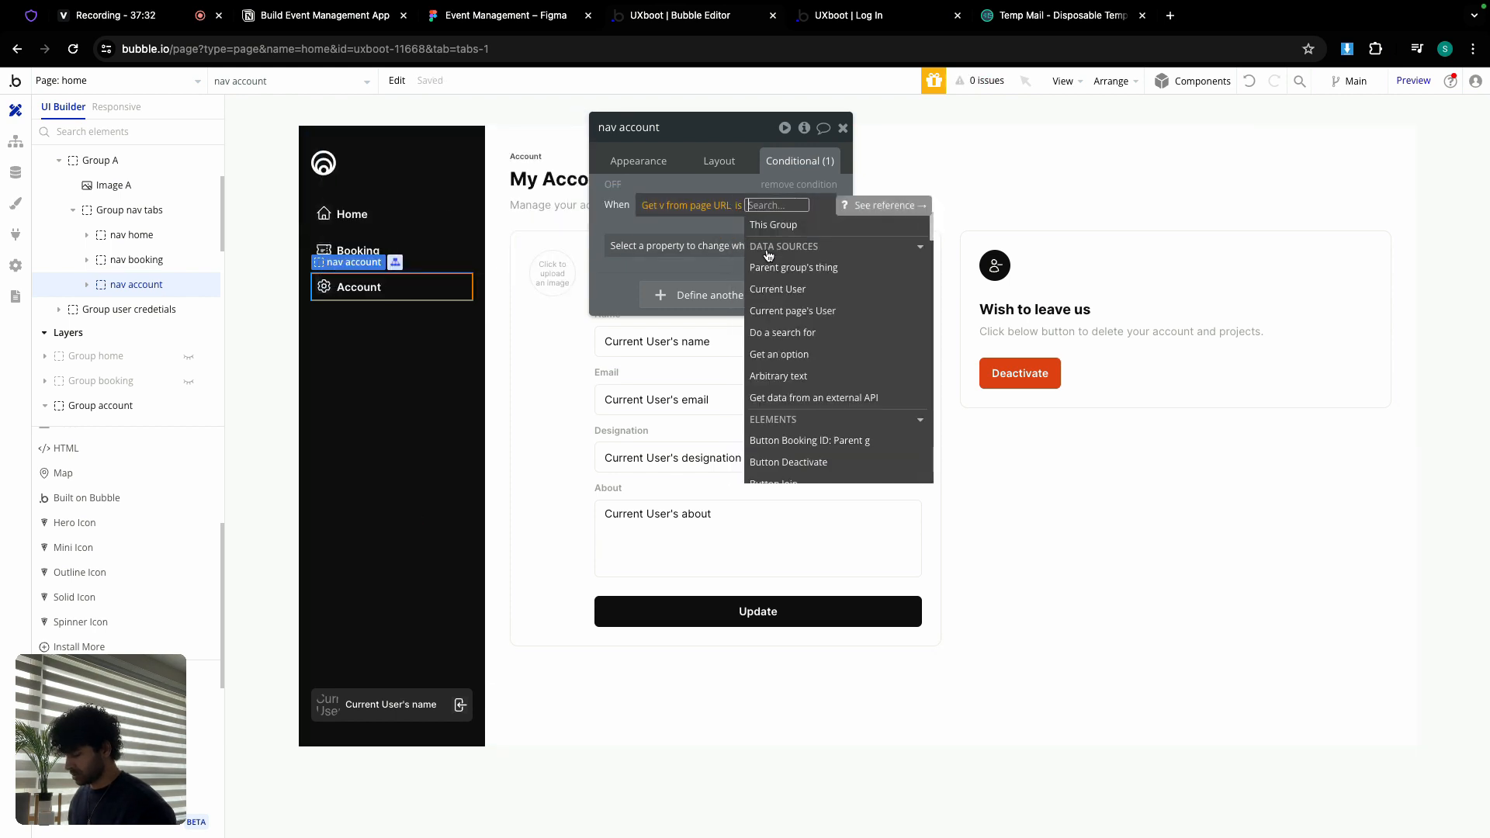
pyautogui.write('account')
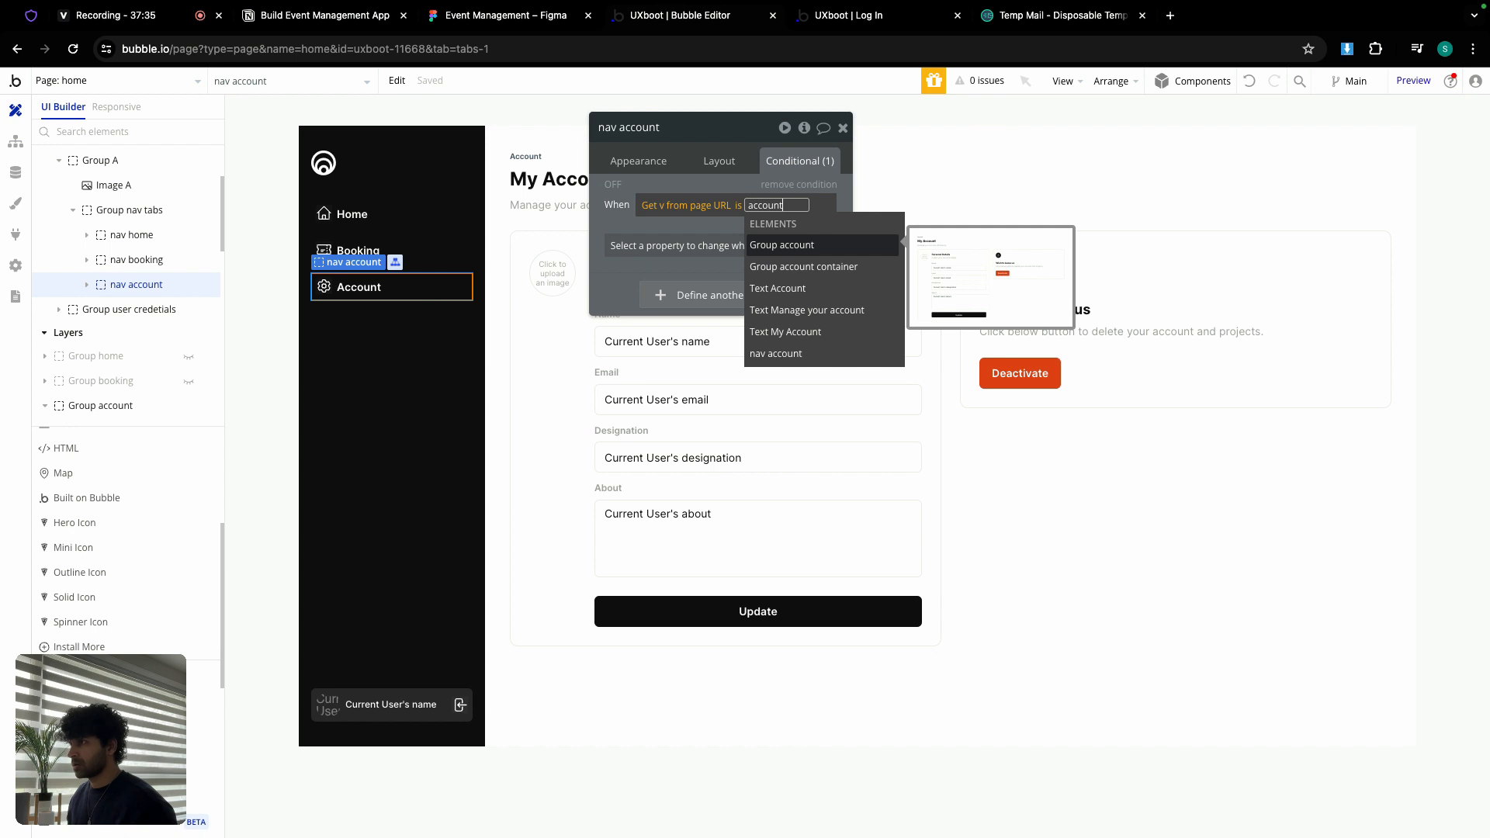
pyautogui.click(612, 221)
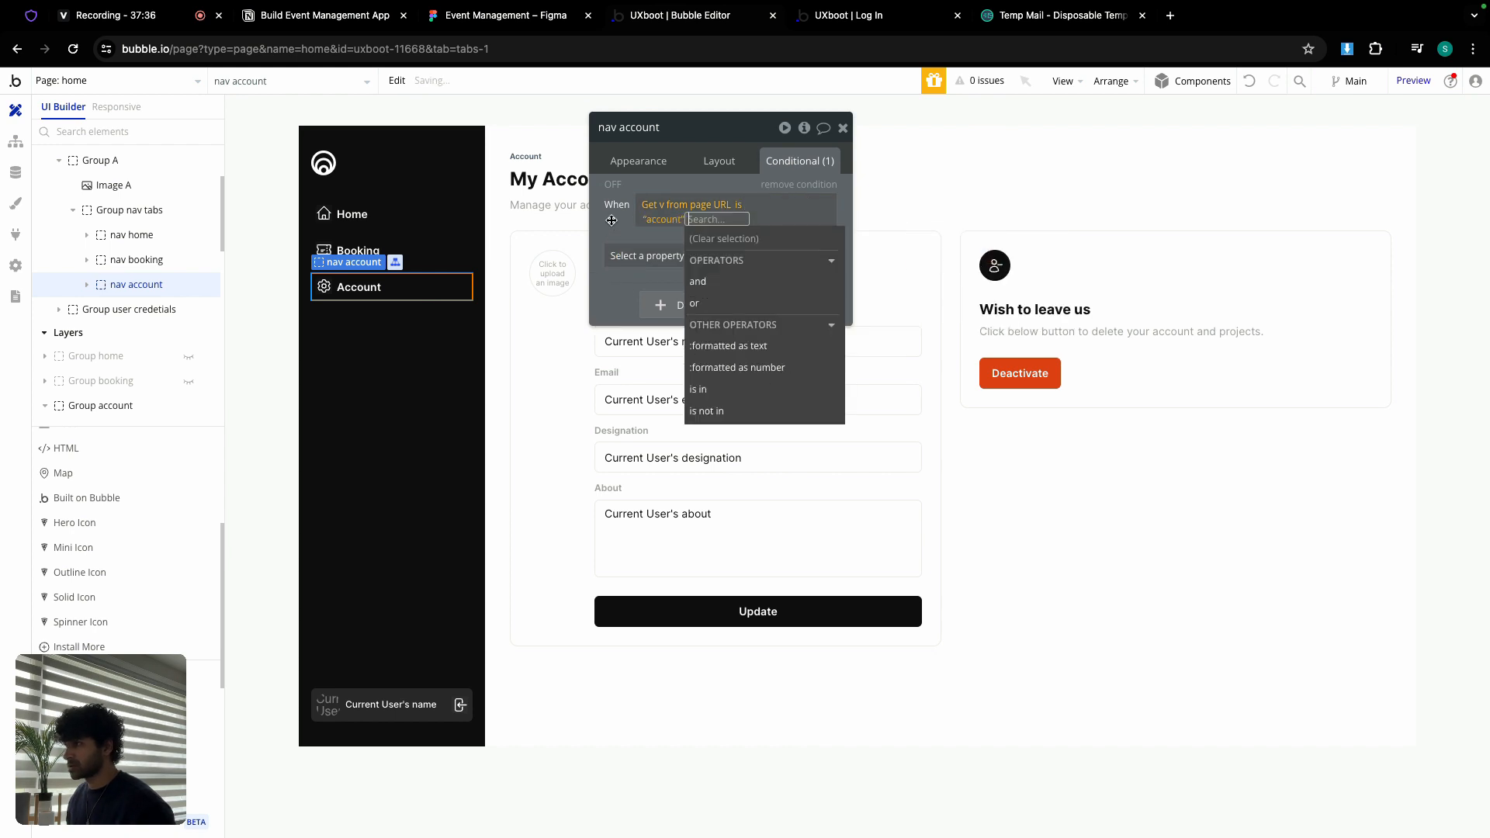
pyautogui.click(613, 222)
# Step: Make that condition change the background colour to white at 10% opacity
pyautogui.click(653, 242)
pyautogui.write('bac')
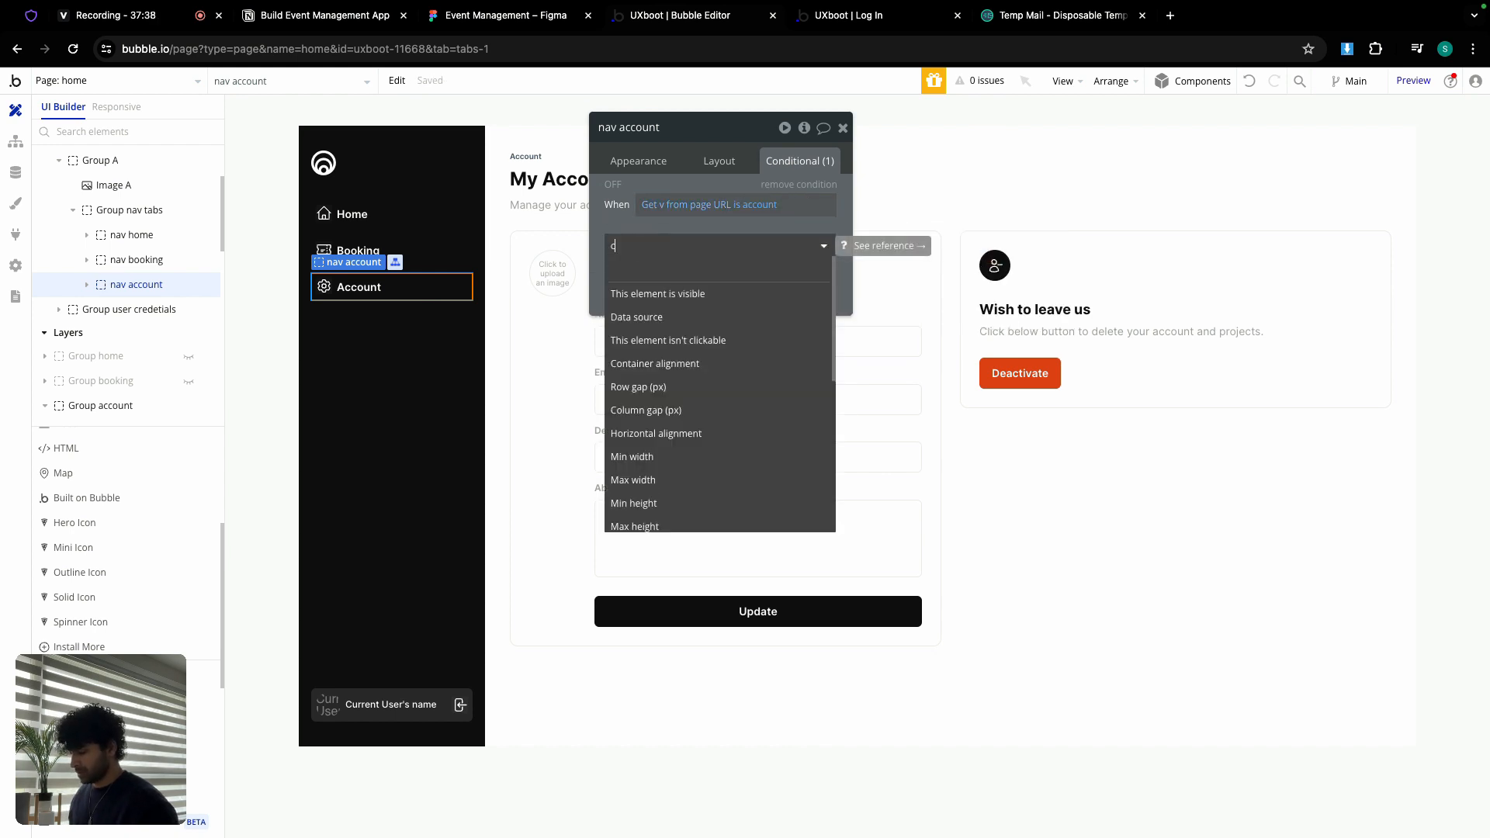
pyautogui.click(748, 291)
pyautogui.click(745, 241)
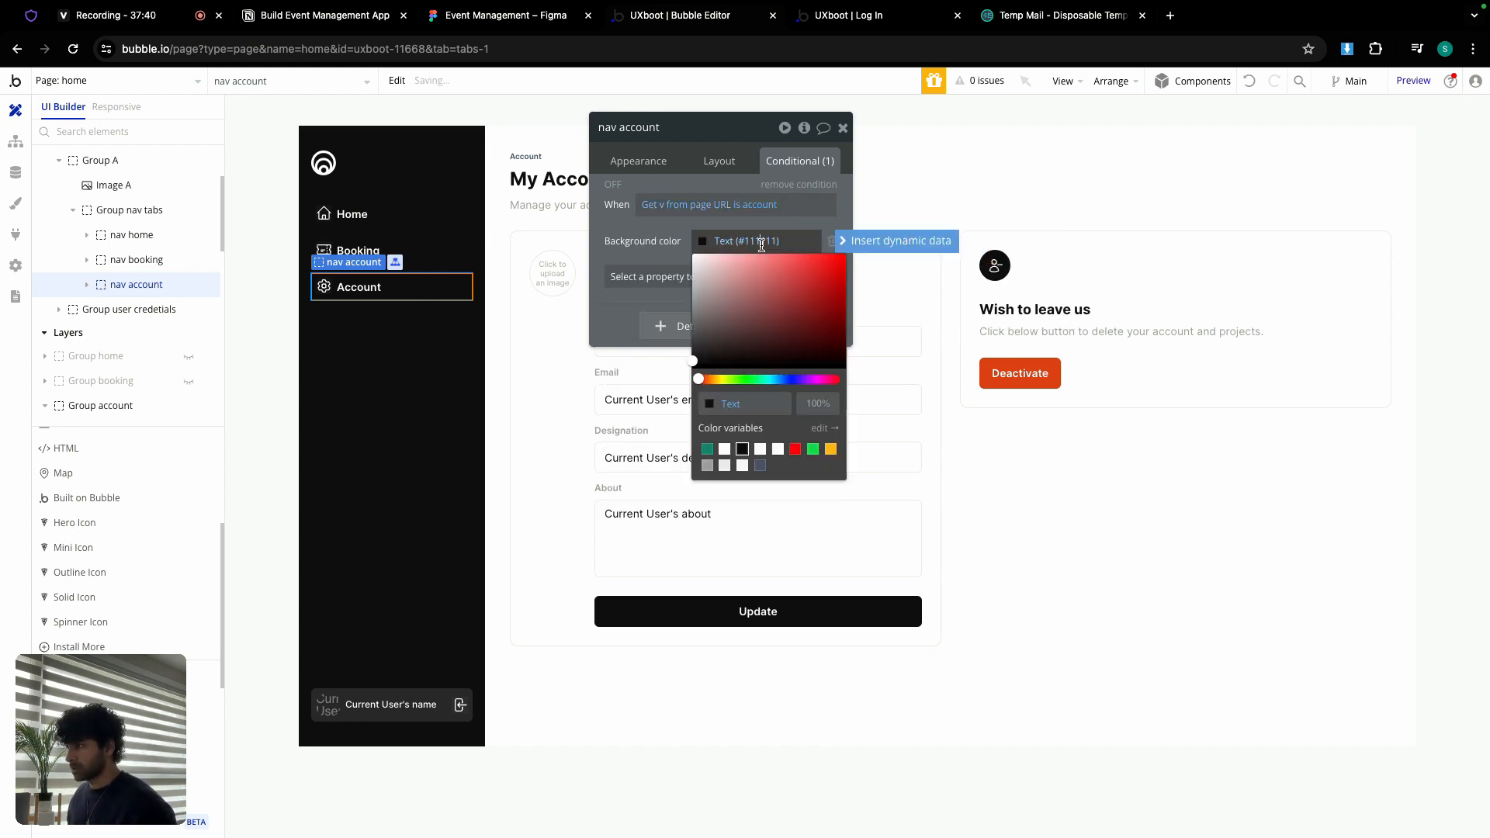
pyautogui.click(724, 449)
pyautogui.click(810, 400)
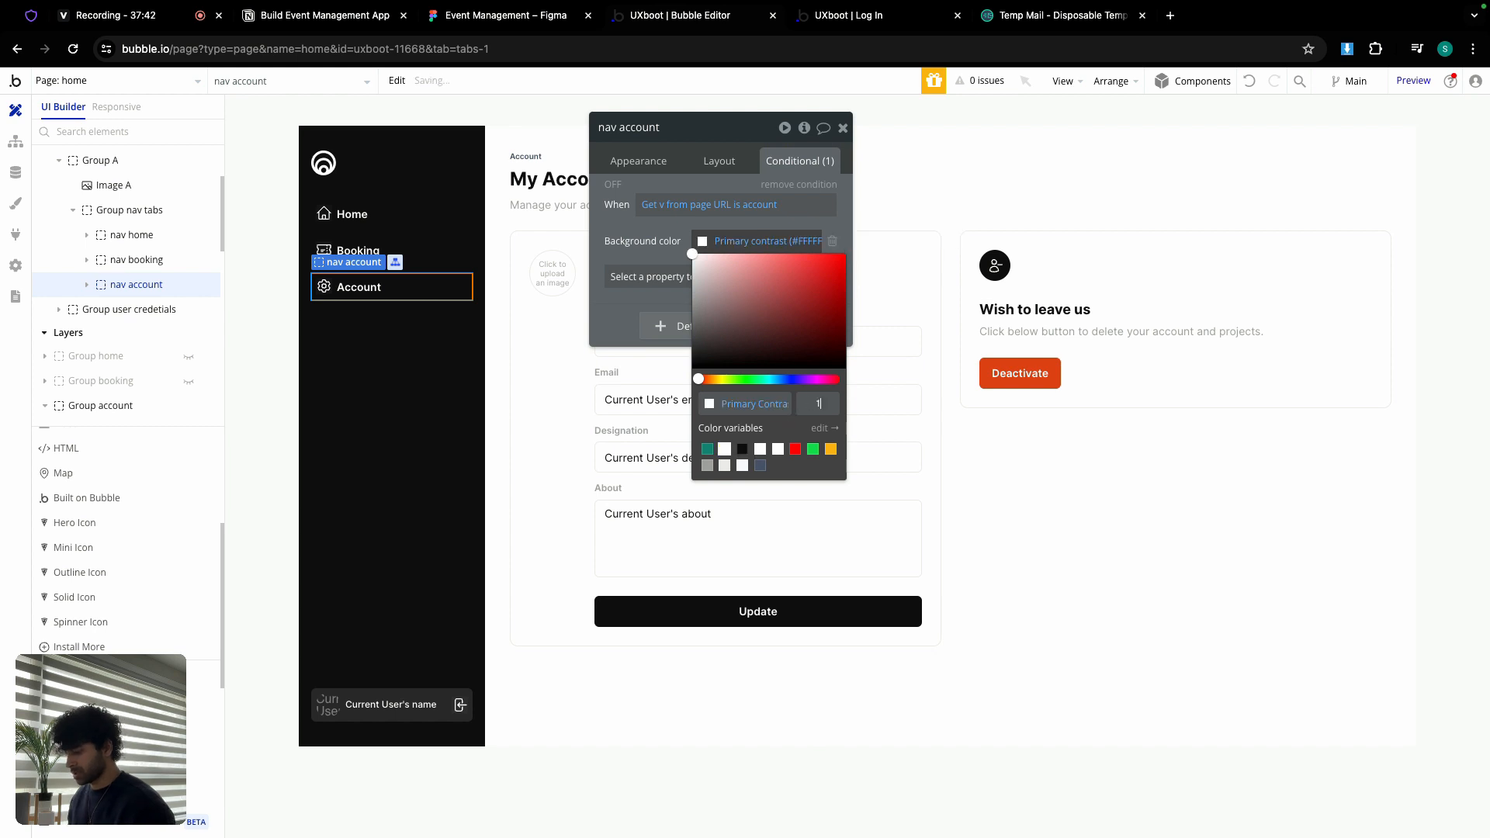
pyautogui.write('10')
pyautogui.click(614, 225)
# Step: Paste the same condition onto the account group so it becomes visible when v is account
pyautogui.rightClick(666, 210)
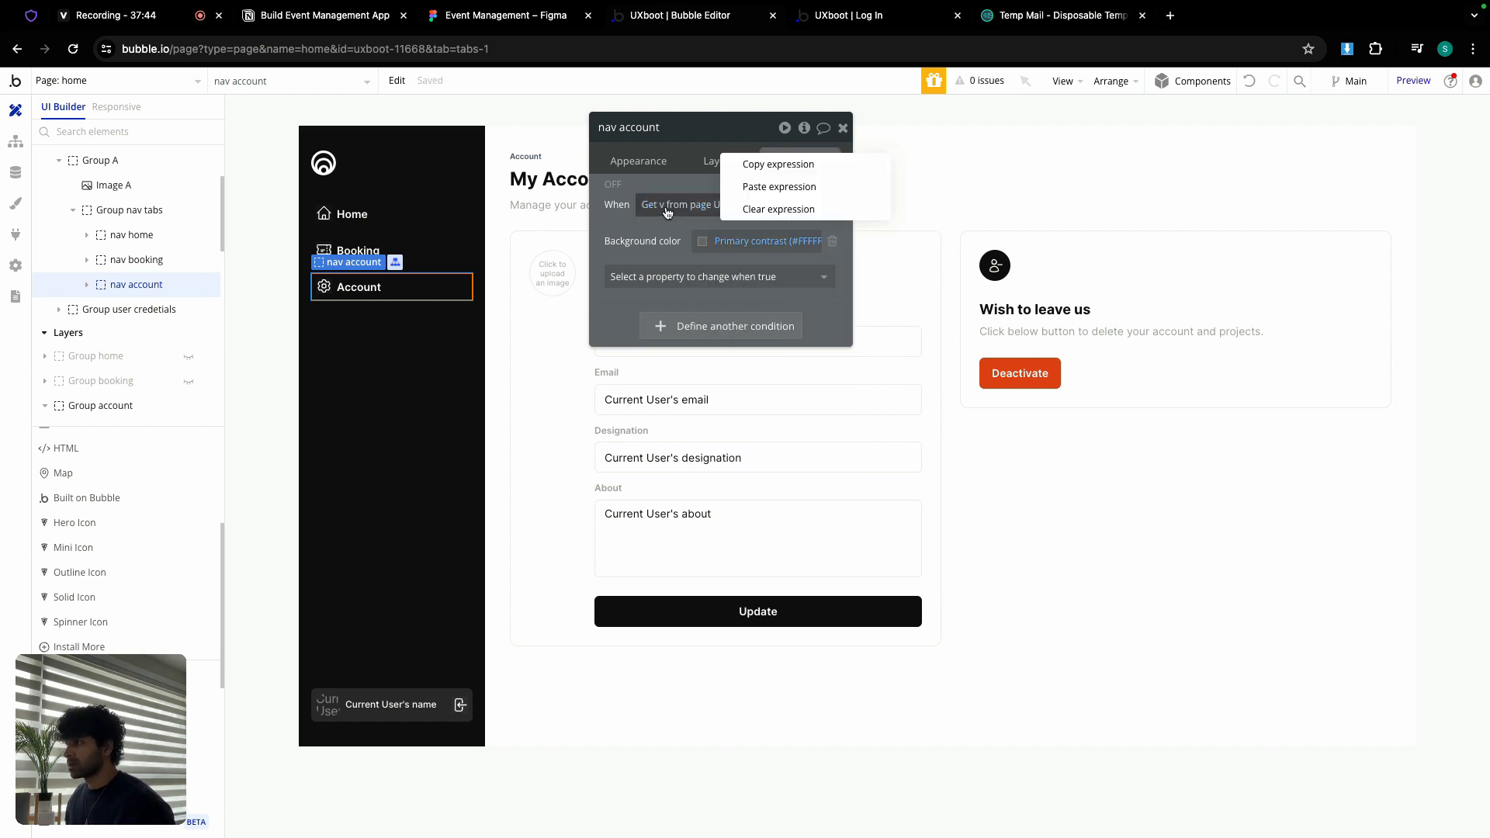
pyautogui.click(788, 165)
pyautogui.click(100, 405)
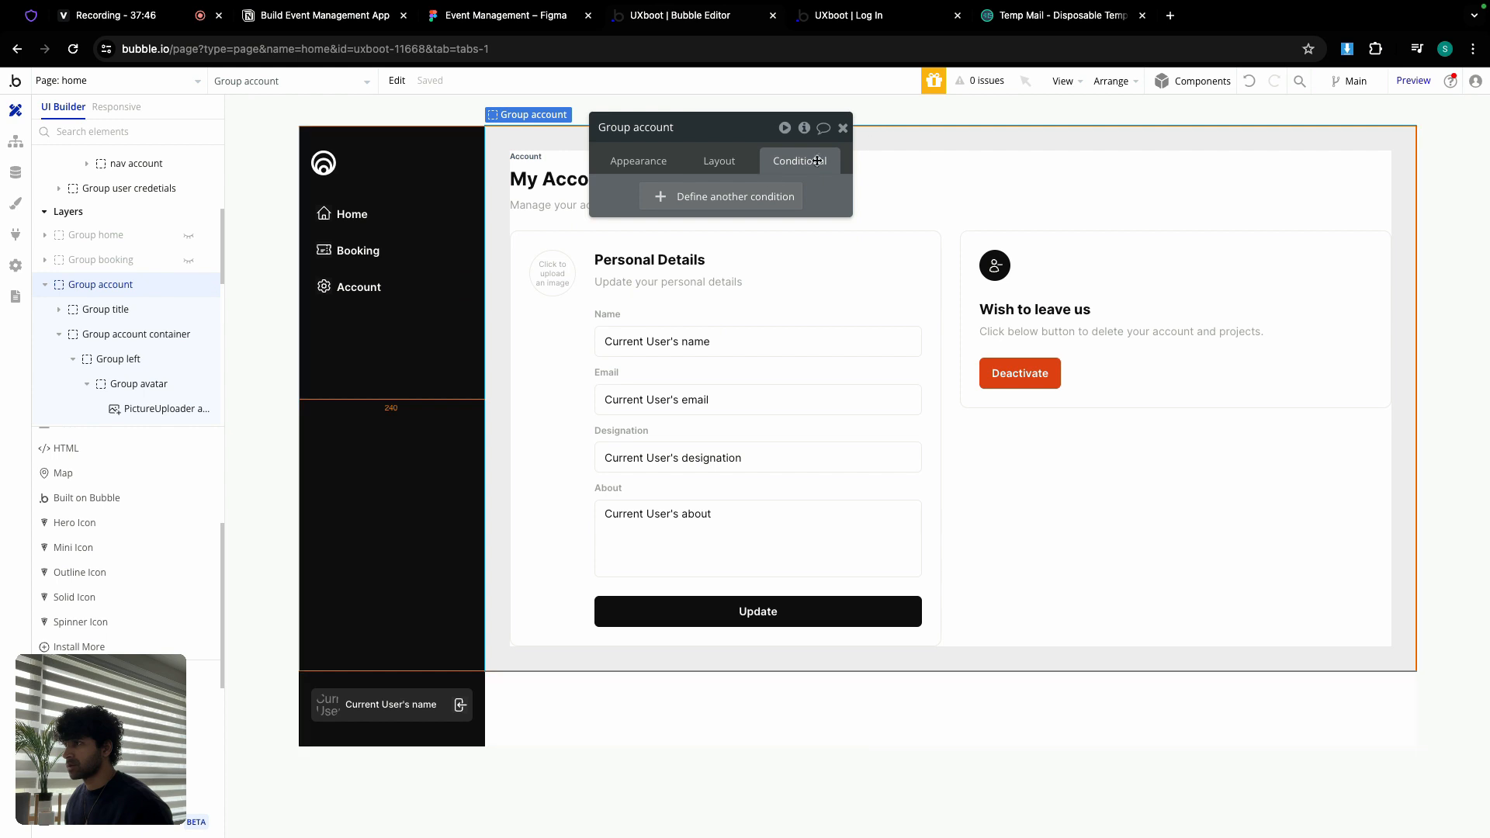
pyautogui.click(731, 201)
pyautogui.rightClick(667, 211)
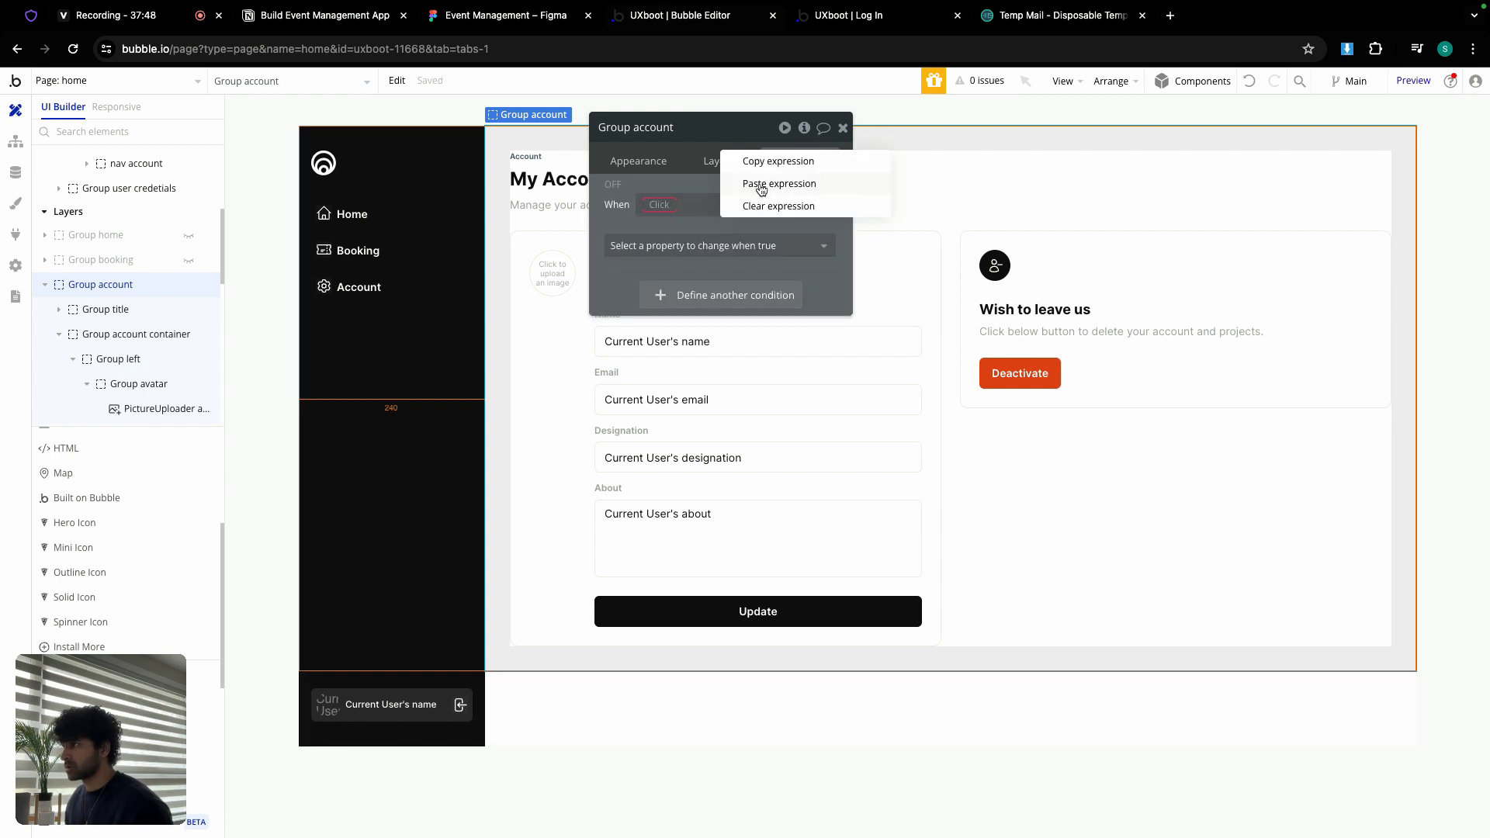
pyautogui.click(778, 183)
pyautogui.click(681, 243)
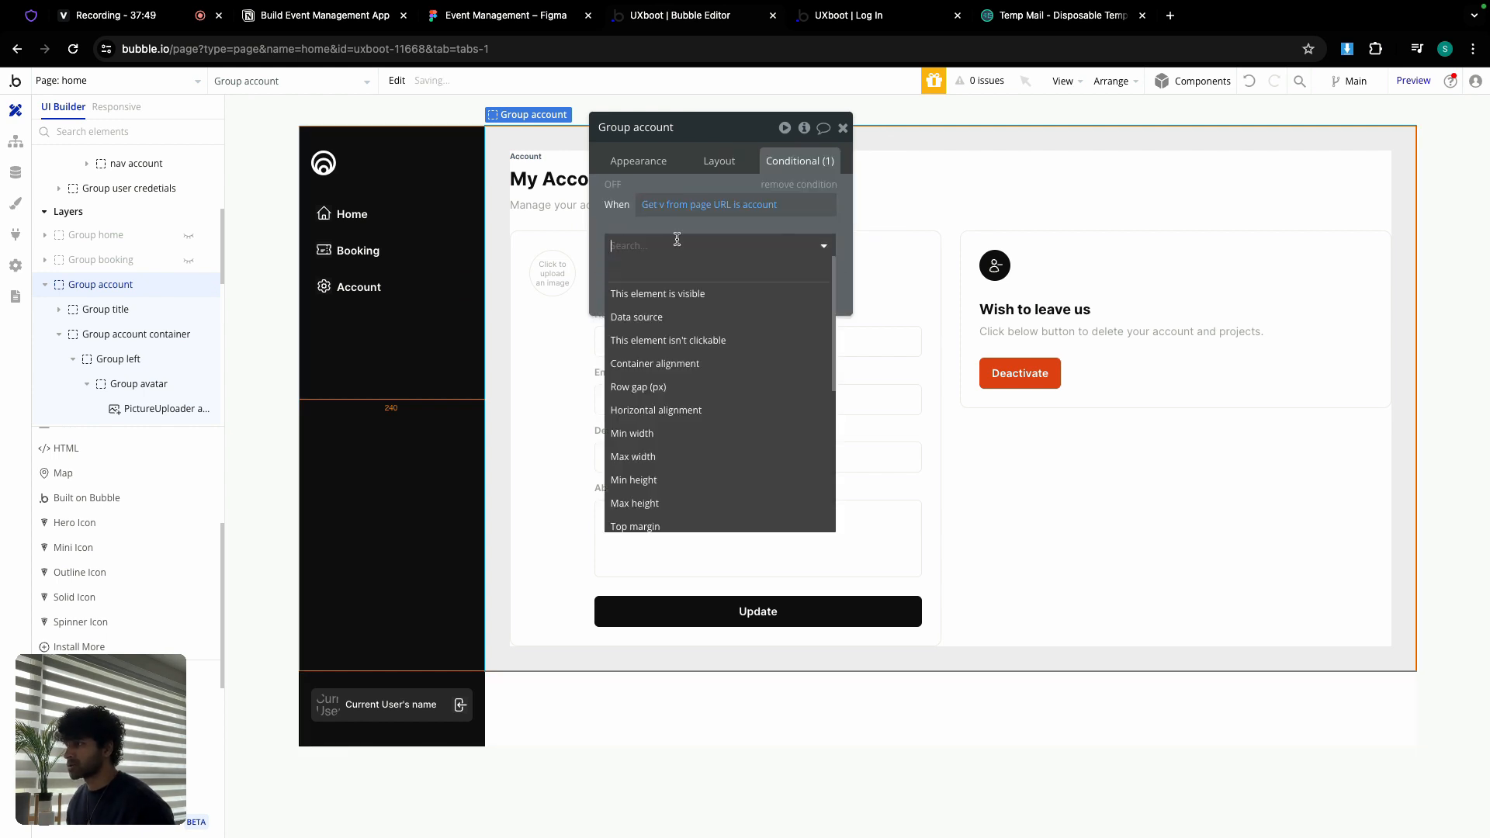
pyautogui.click(689, 289)
pyautogui.click(844, 128)
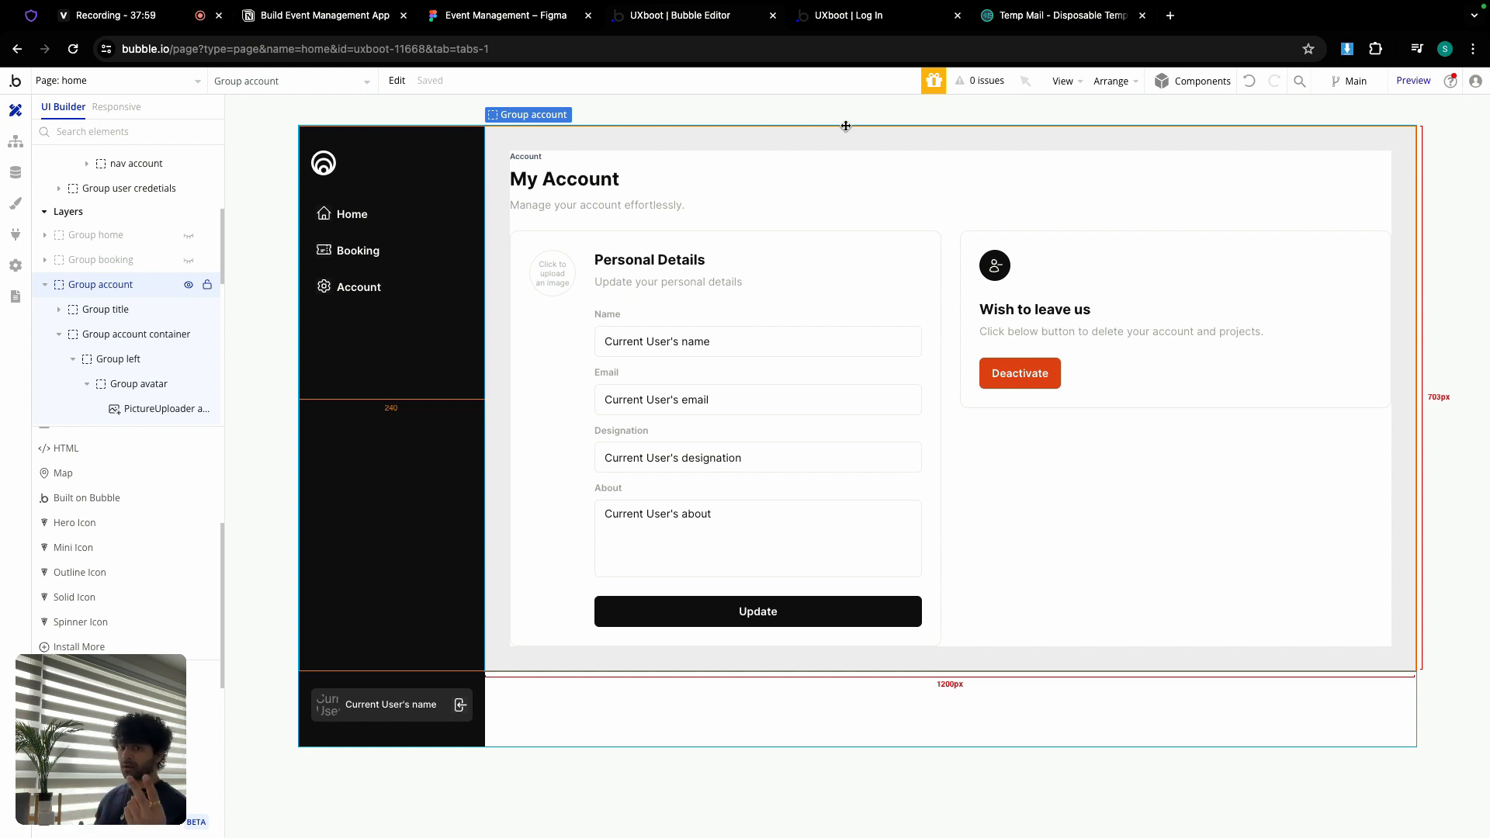
pyautogui.click(96, 82)
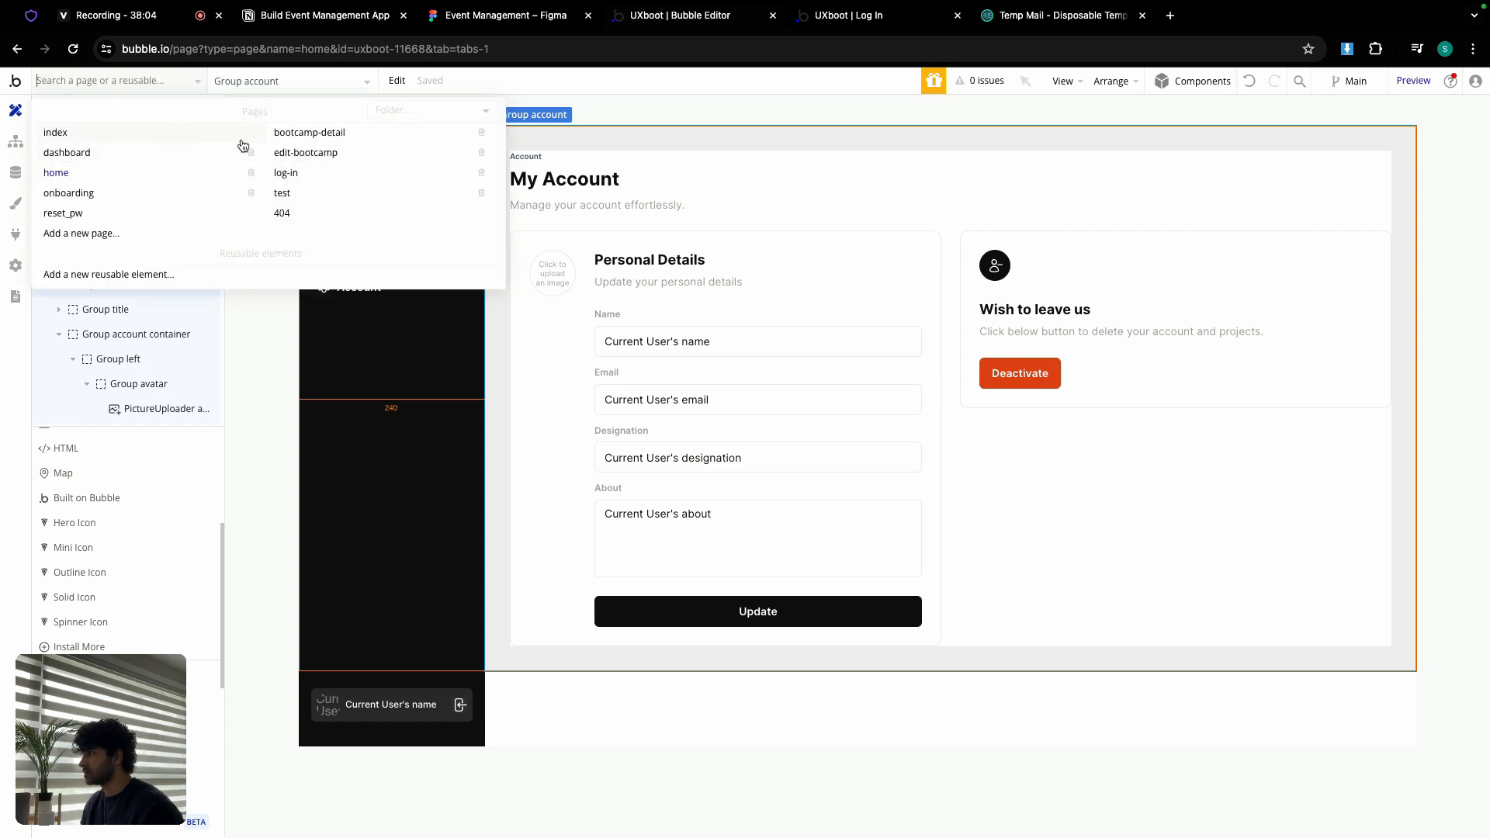
# Step: Colour the onboarding page's Save & Next workflow blue
pyautogui.click(93, 194)
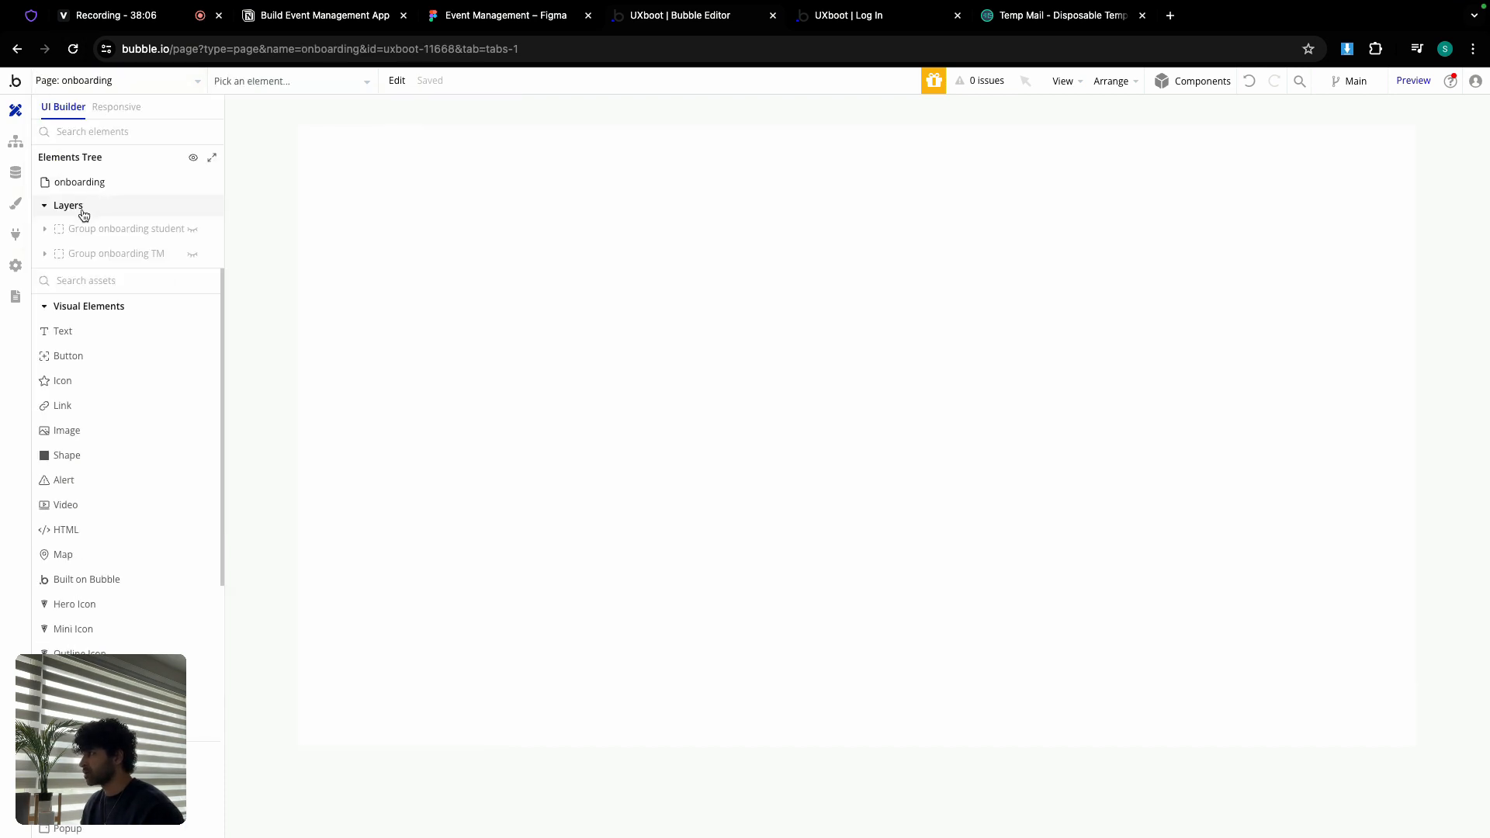
pyautogui.click(9, 149)
pyautogui.click(137, 189)
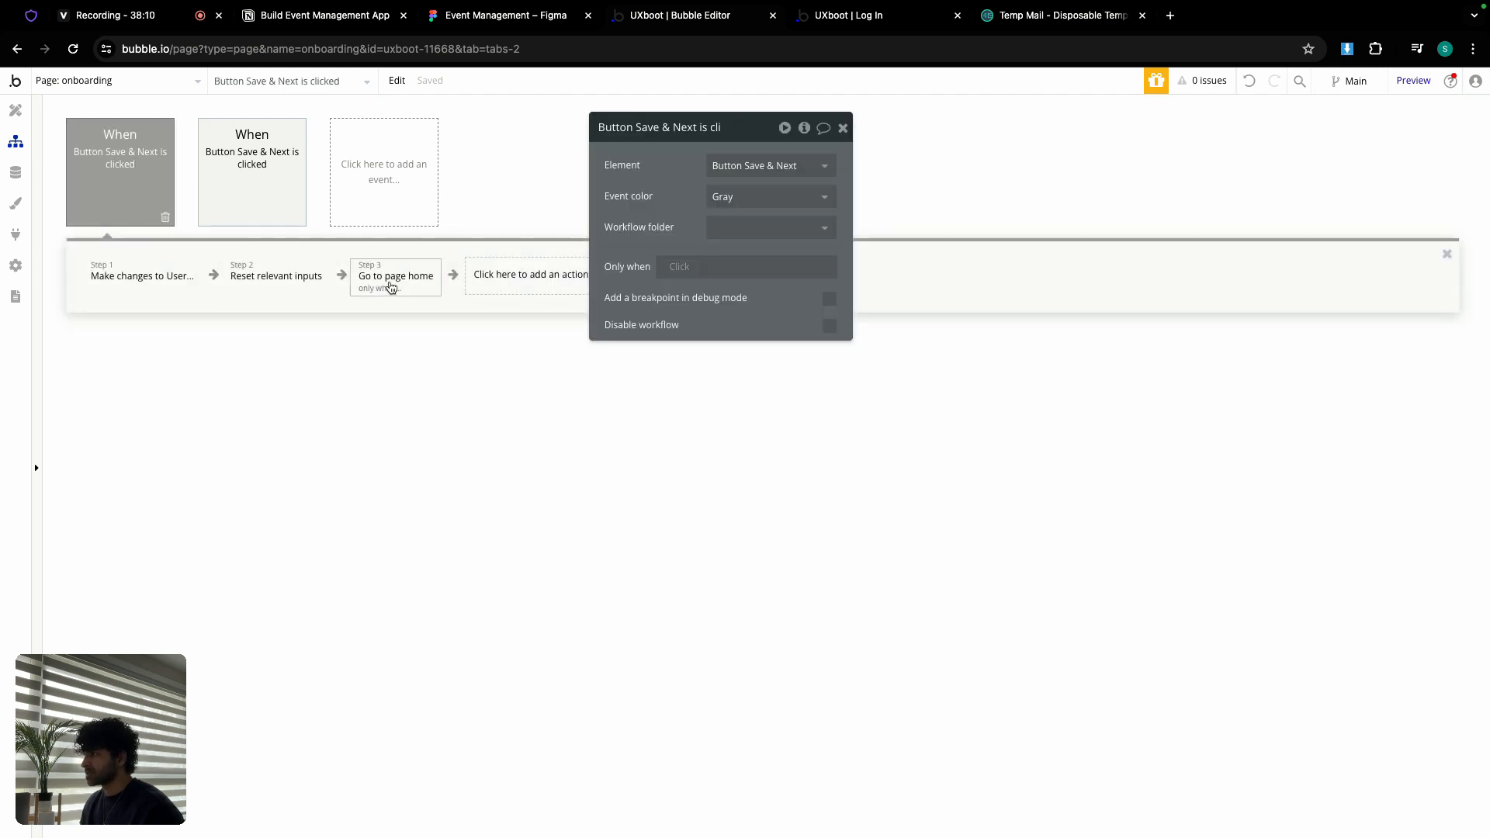
pyautogui.click(728, 203)
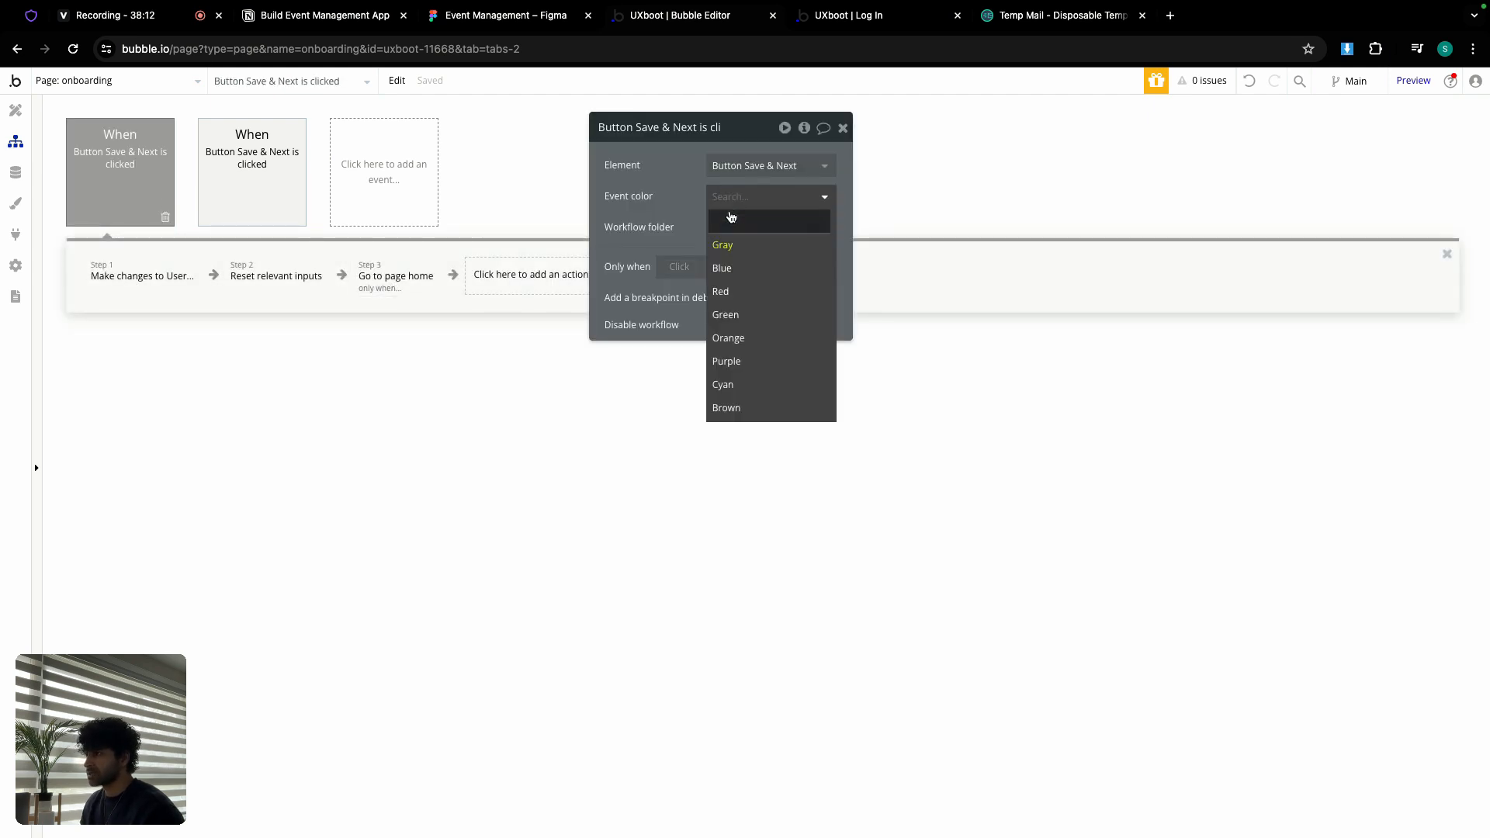
pyautogui.click(738, 268)
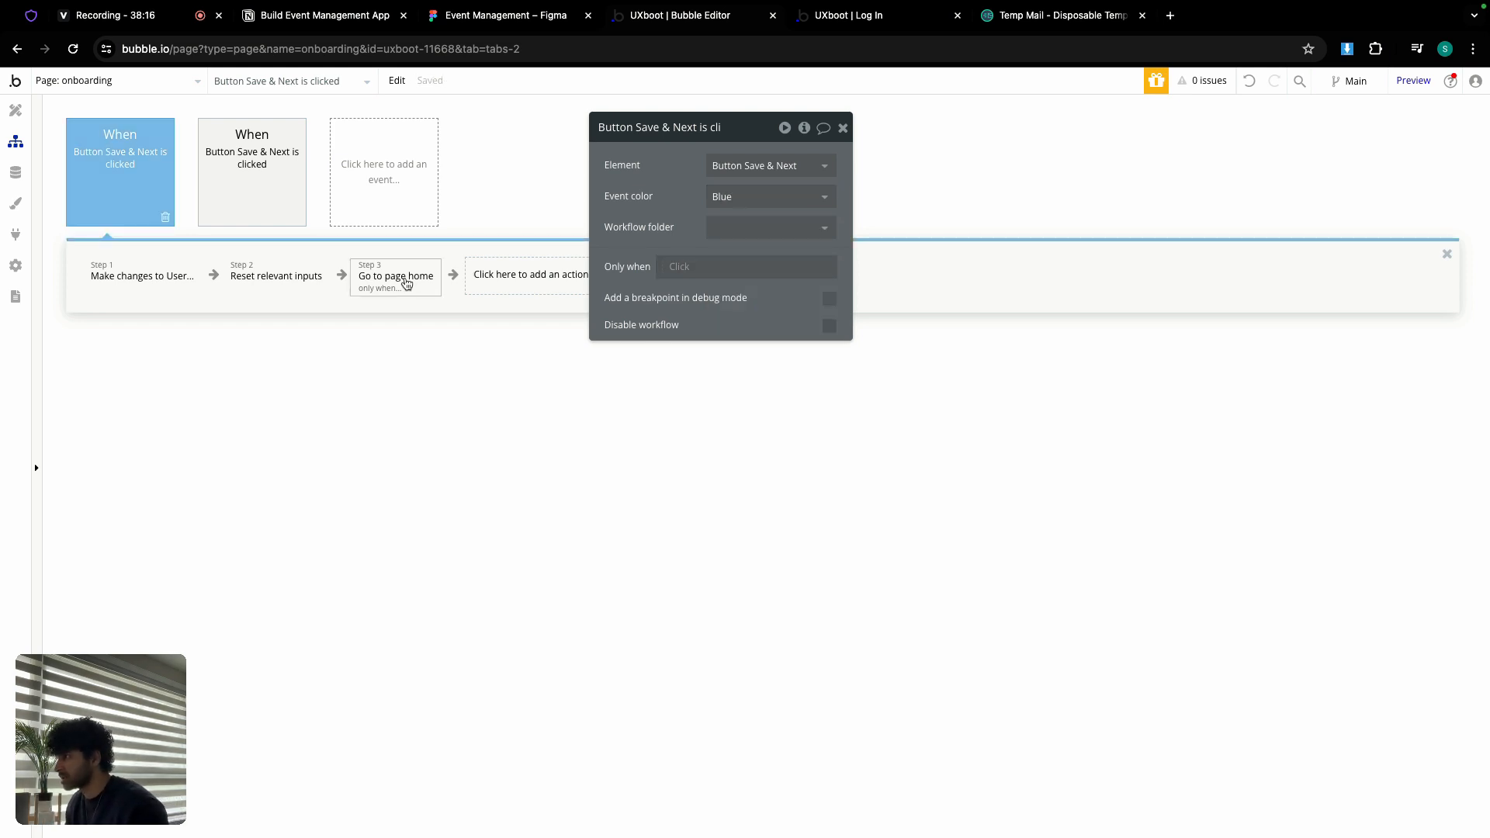
# Step: Make the Save & Next go-to-home step send the extra parameter v = home
pyautogui.click(406, 283)
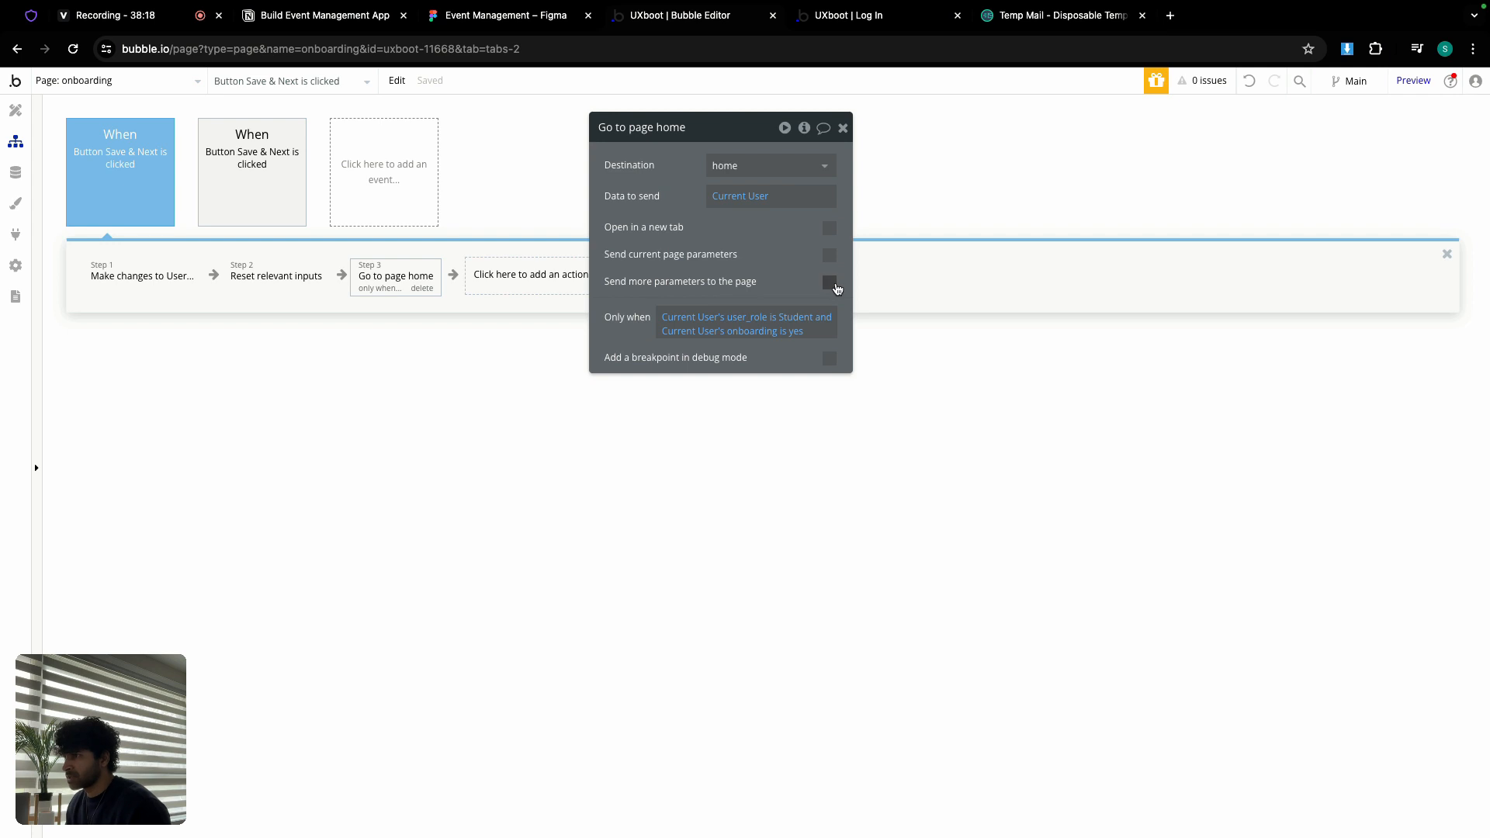
pyautogui.click(829, 282)
pyautogui.click(648, 314)
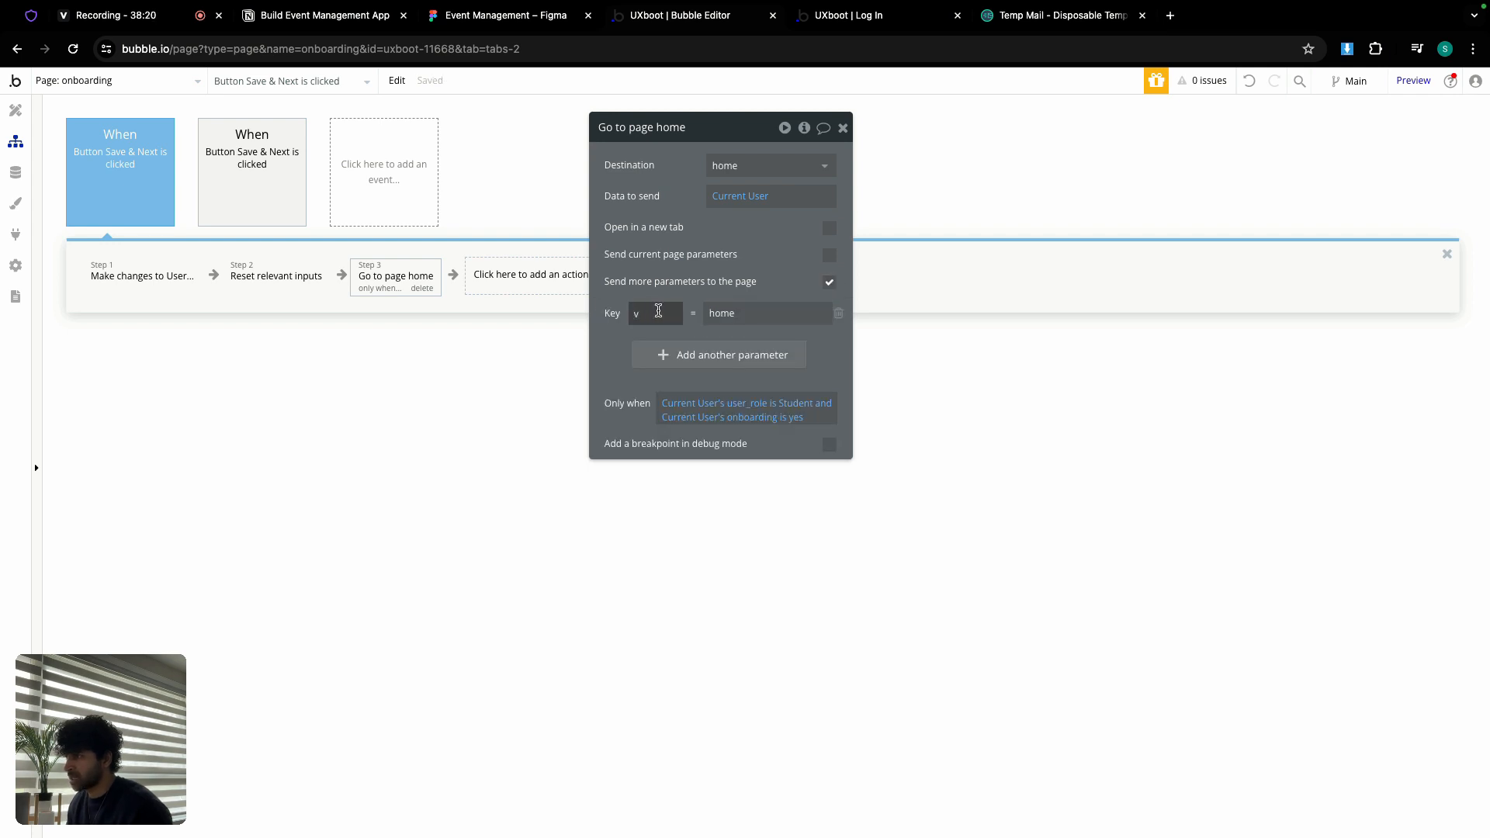
pyautogui.write('v')
pyautogui.click(723, 311)
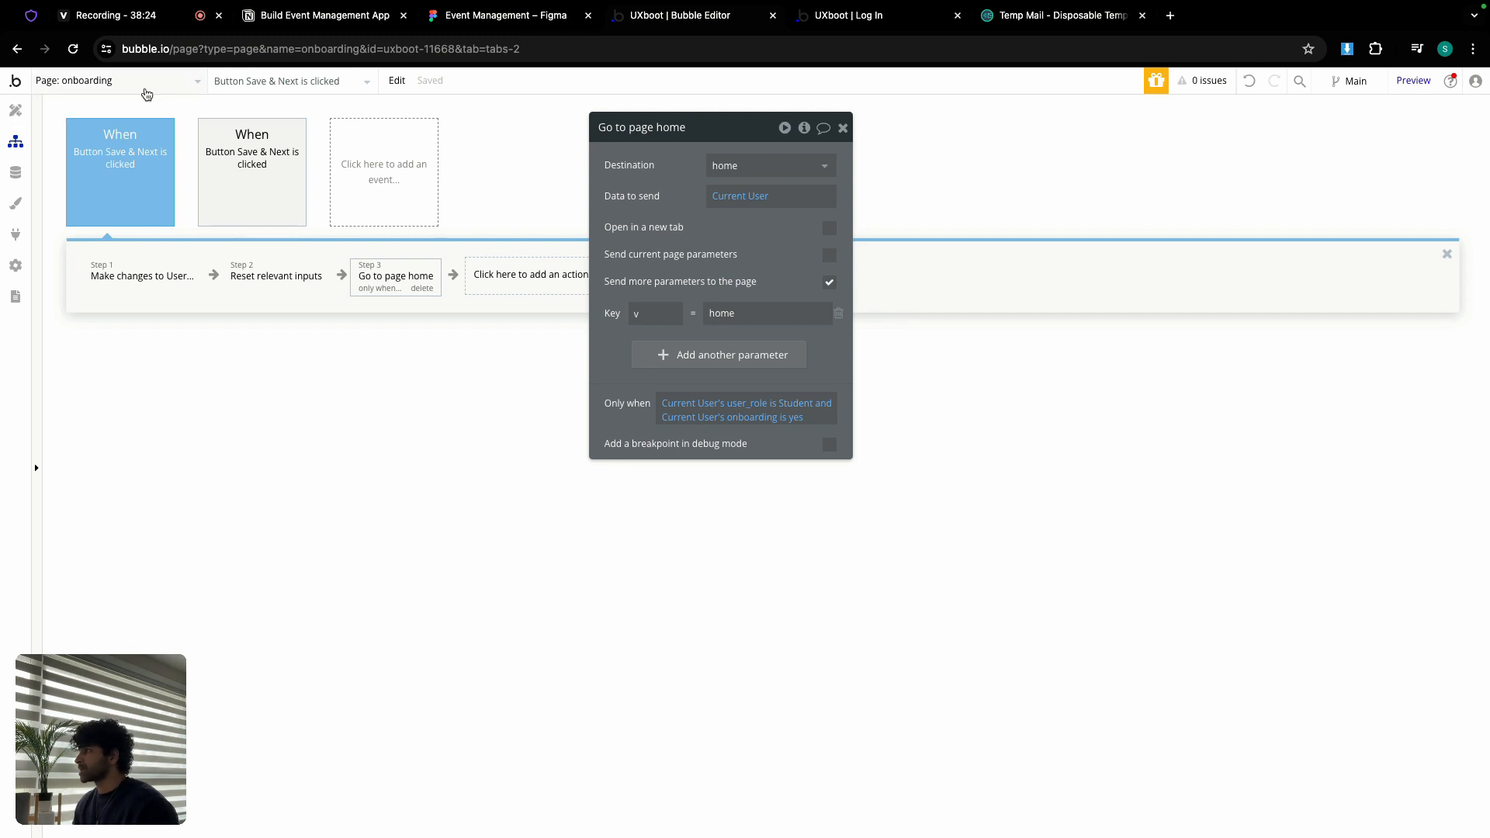
# Step: On the log-in page, have the Log In workflow's go-to-home step send v = home too
pyautogui.click(147, 91)
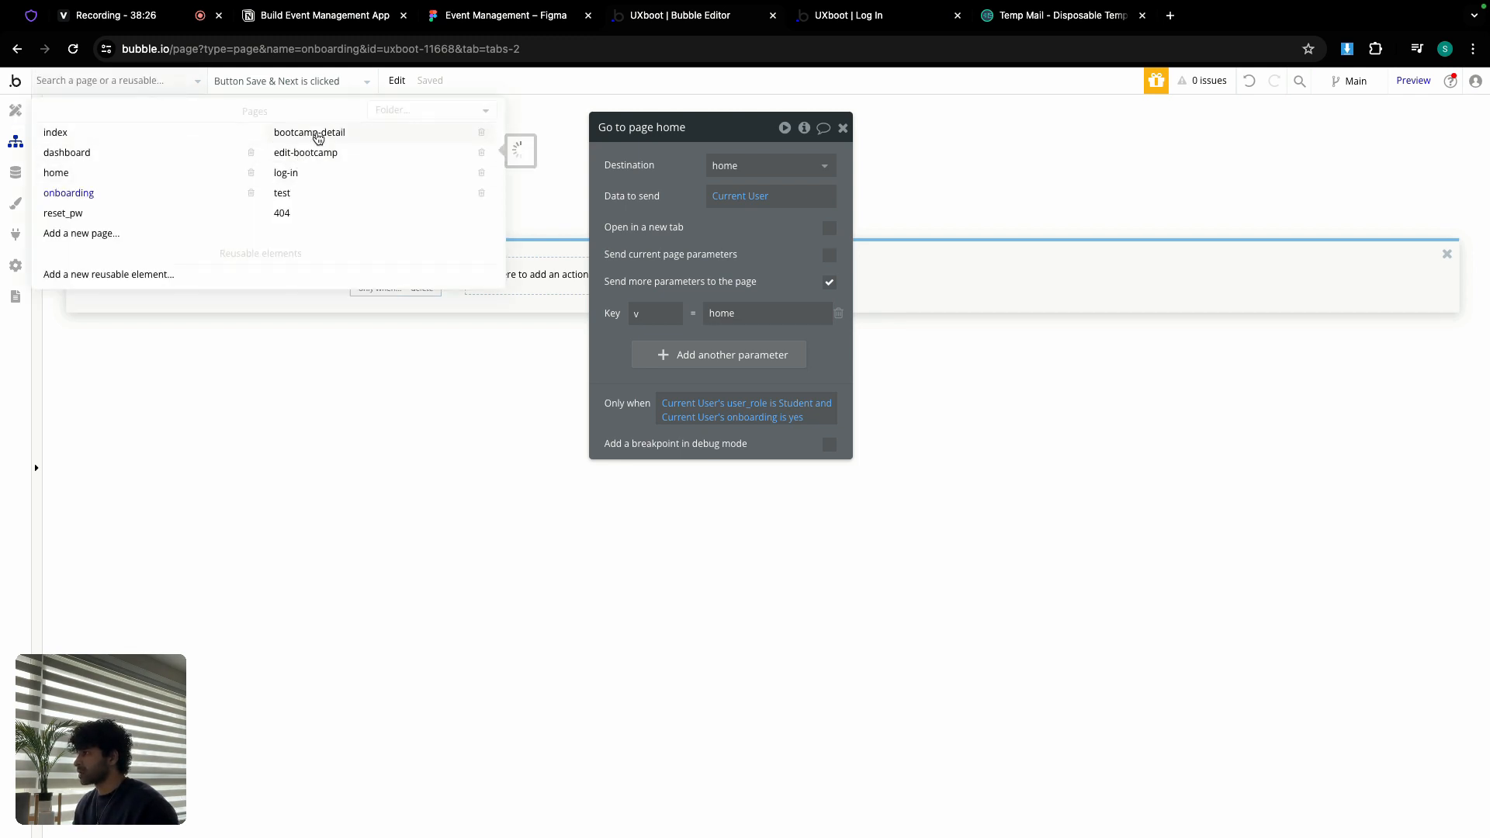
pyautogui.click(308, 177)
pyautogui.click(145, 161)
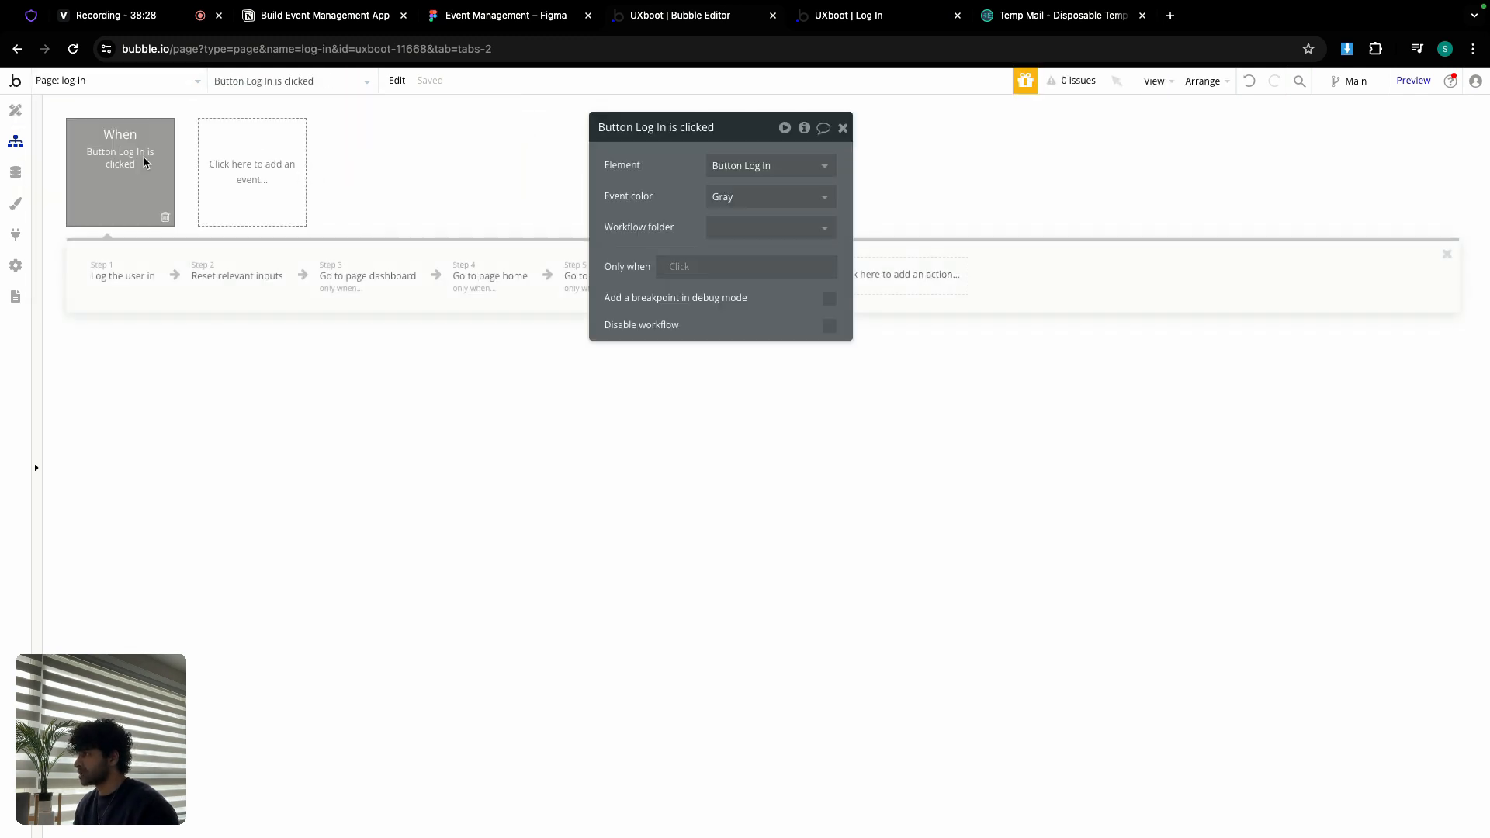
pyautogui.click(506, 279)
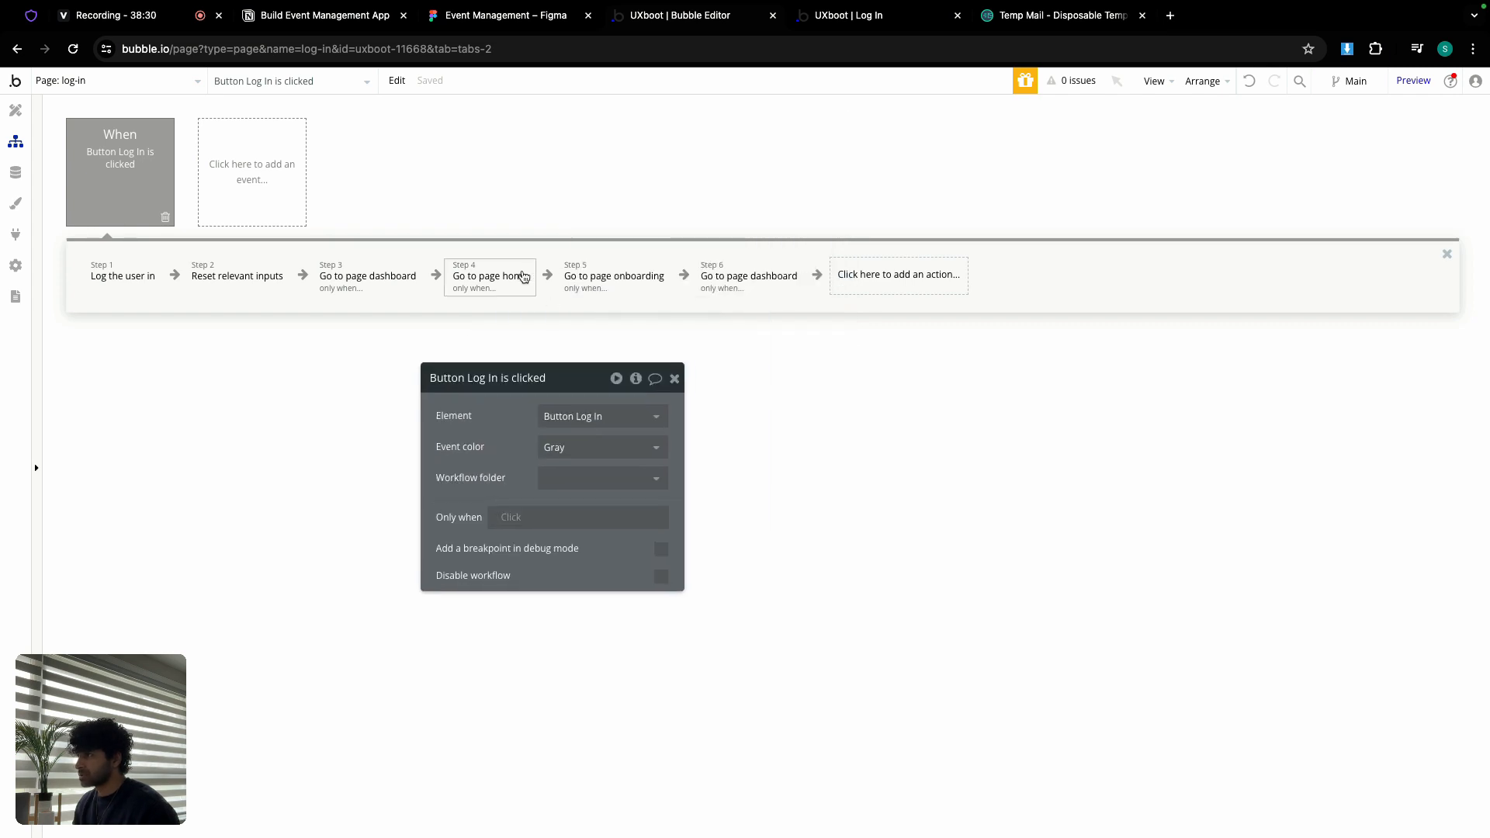
pyautogui.moveTo(571, 380); pyautogui.dragTo(565, 149)
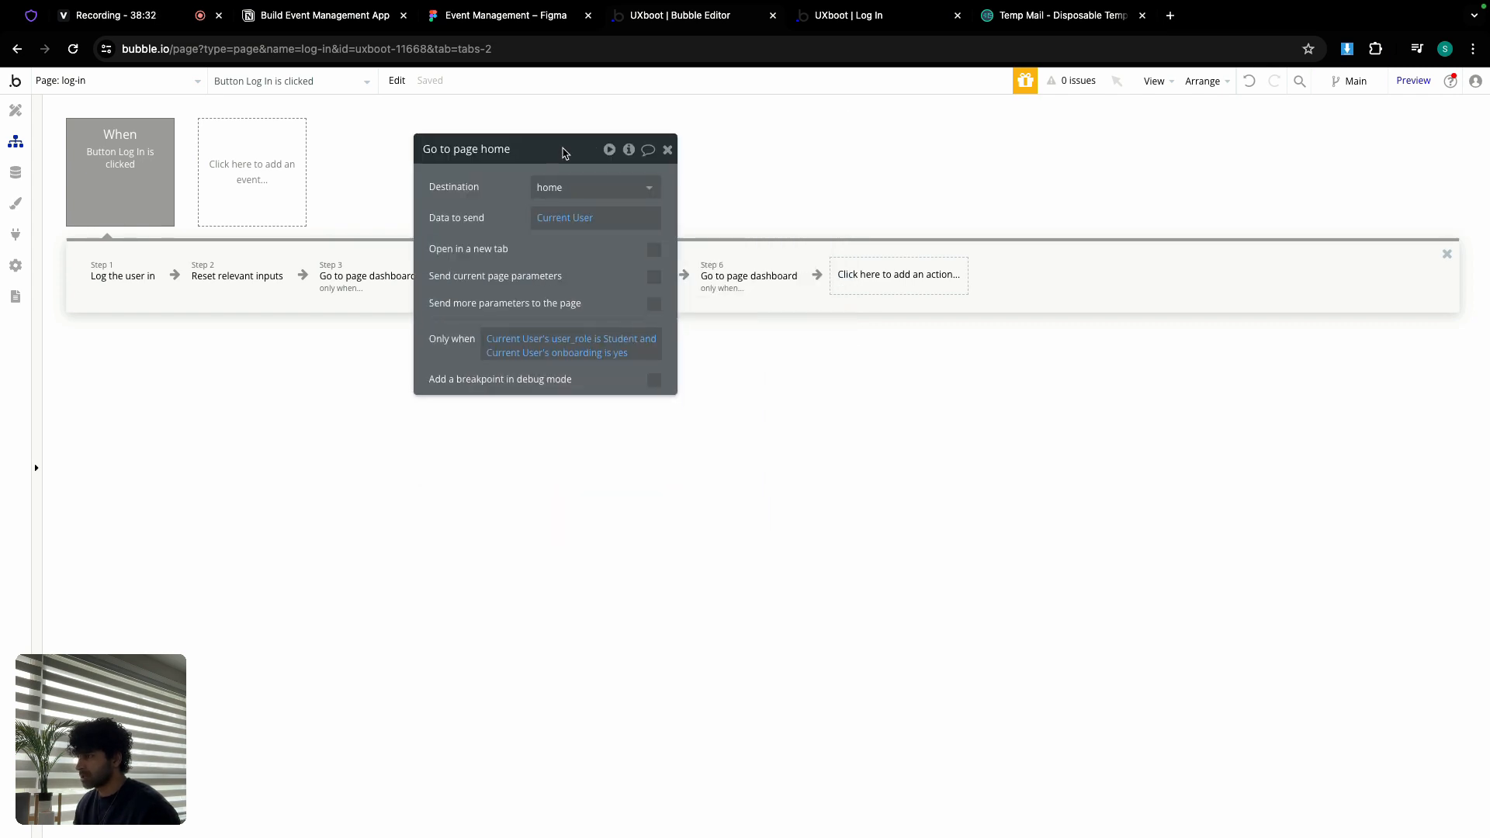
pyautogui.click(654, 303)
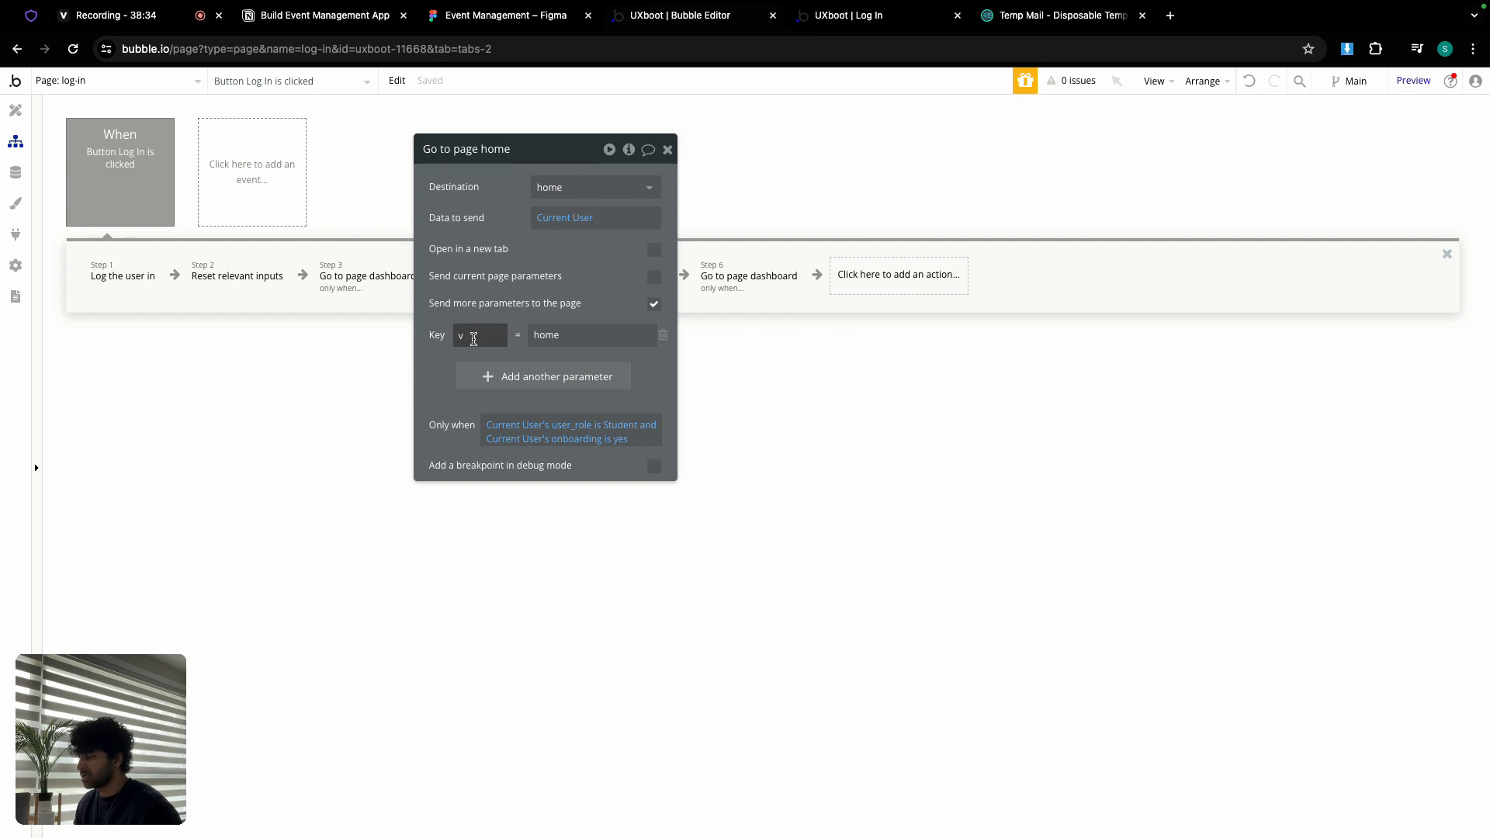
pyautogui.click(666, 151)
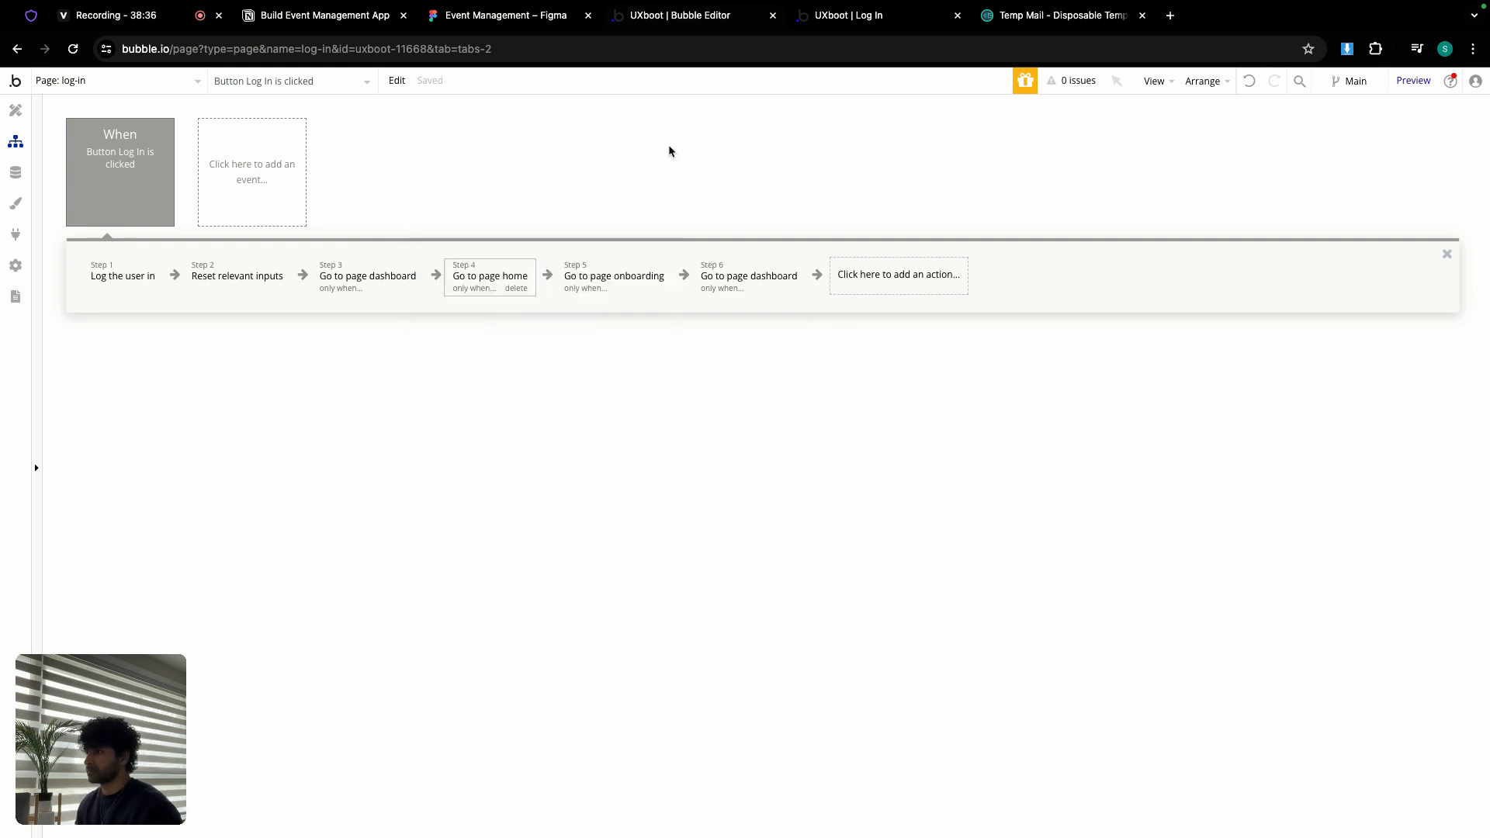
pyautogui.click(616, 280)
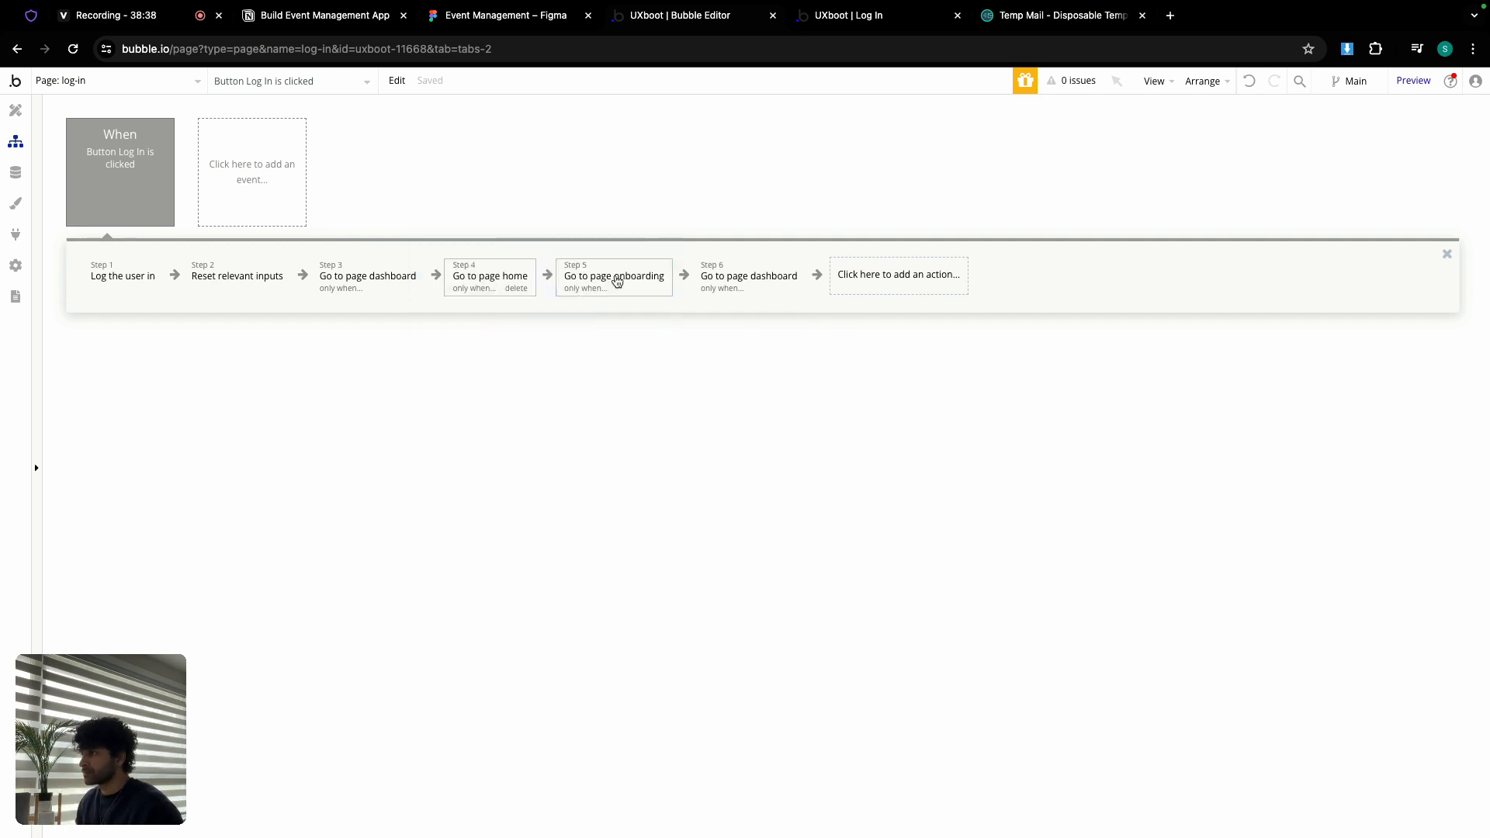
pyautogui.click(949, 150)
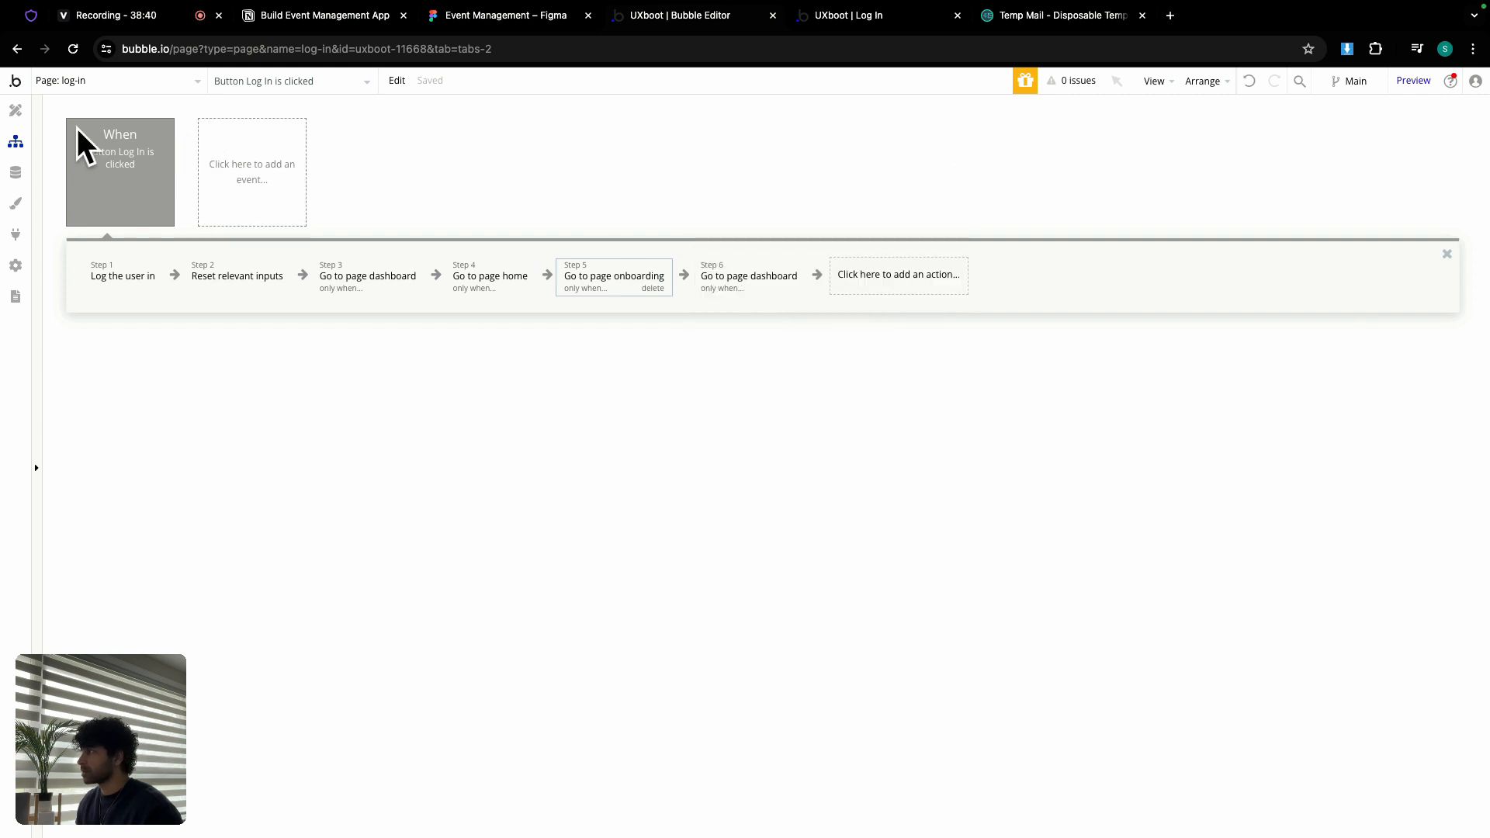
pyautogui.click(13, 111)
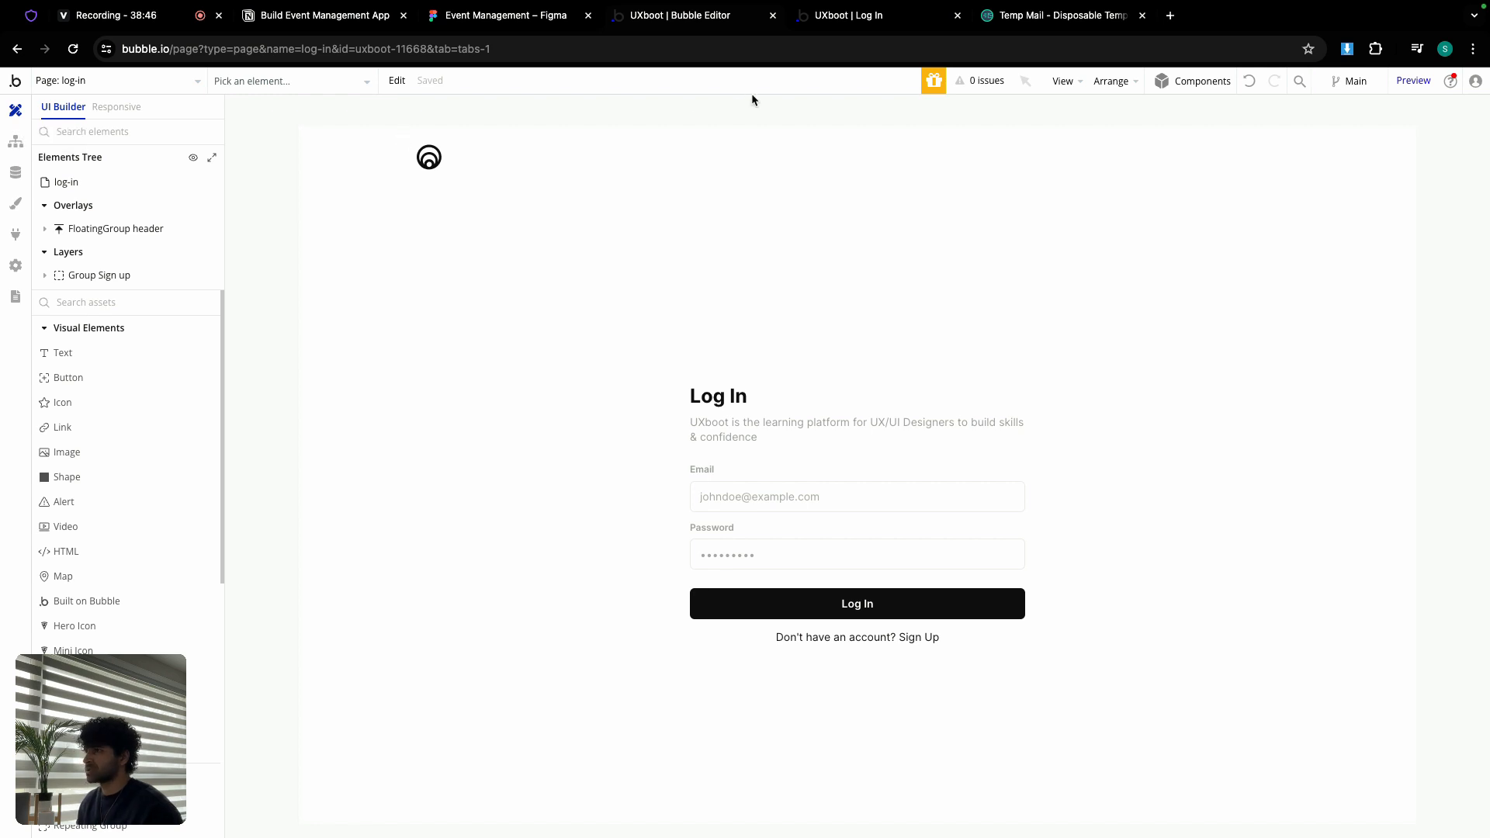
# Step: Start entering a test student's name in the live app's Sign Up form, then return to the editor
pyautogui.click(855, 23)
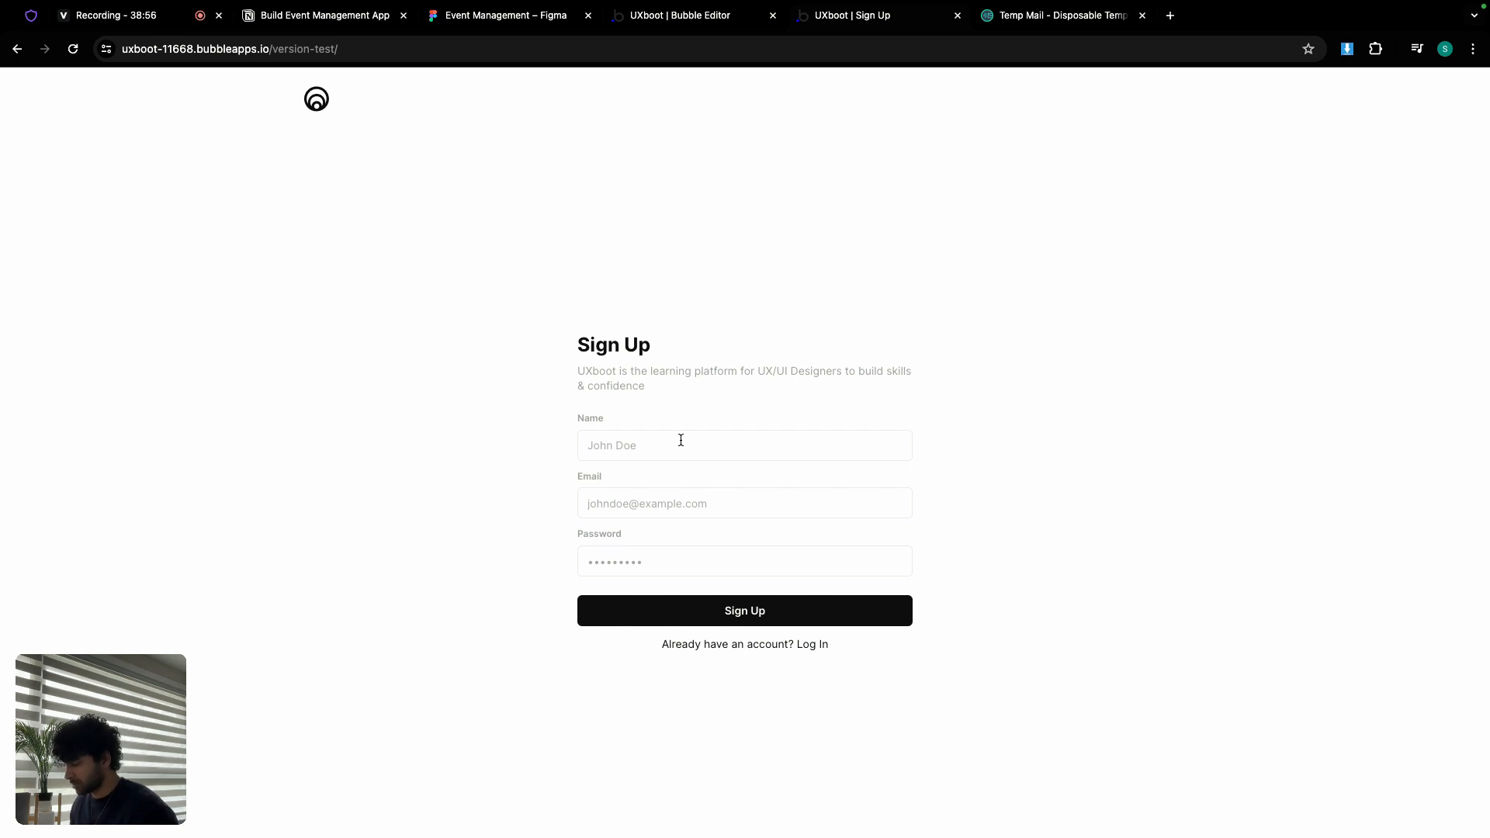
pyautogui.click(681, 440)
pyautogui.write('Sasha')
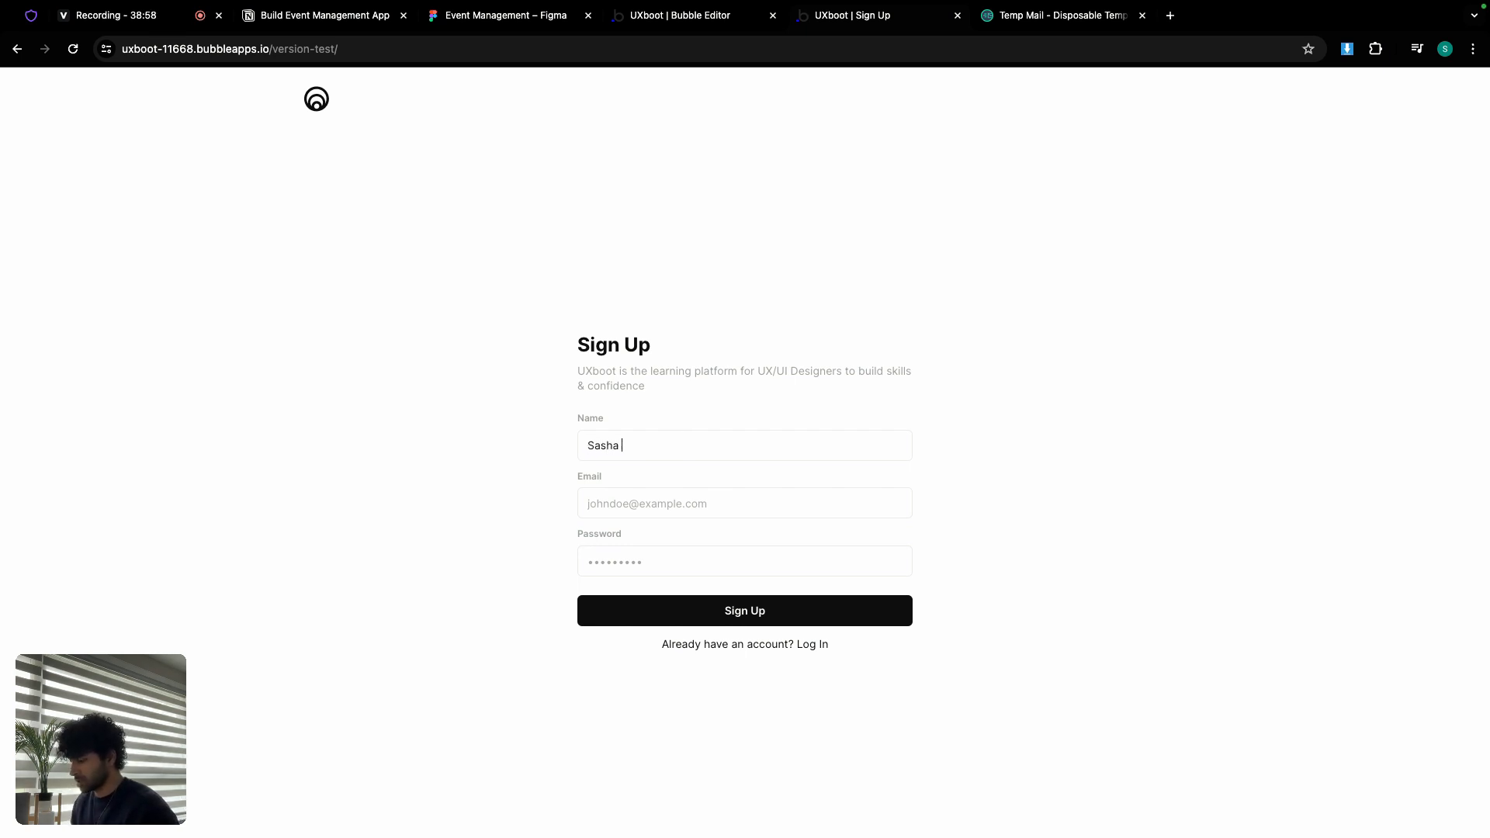
pyautogui.write('s')
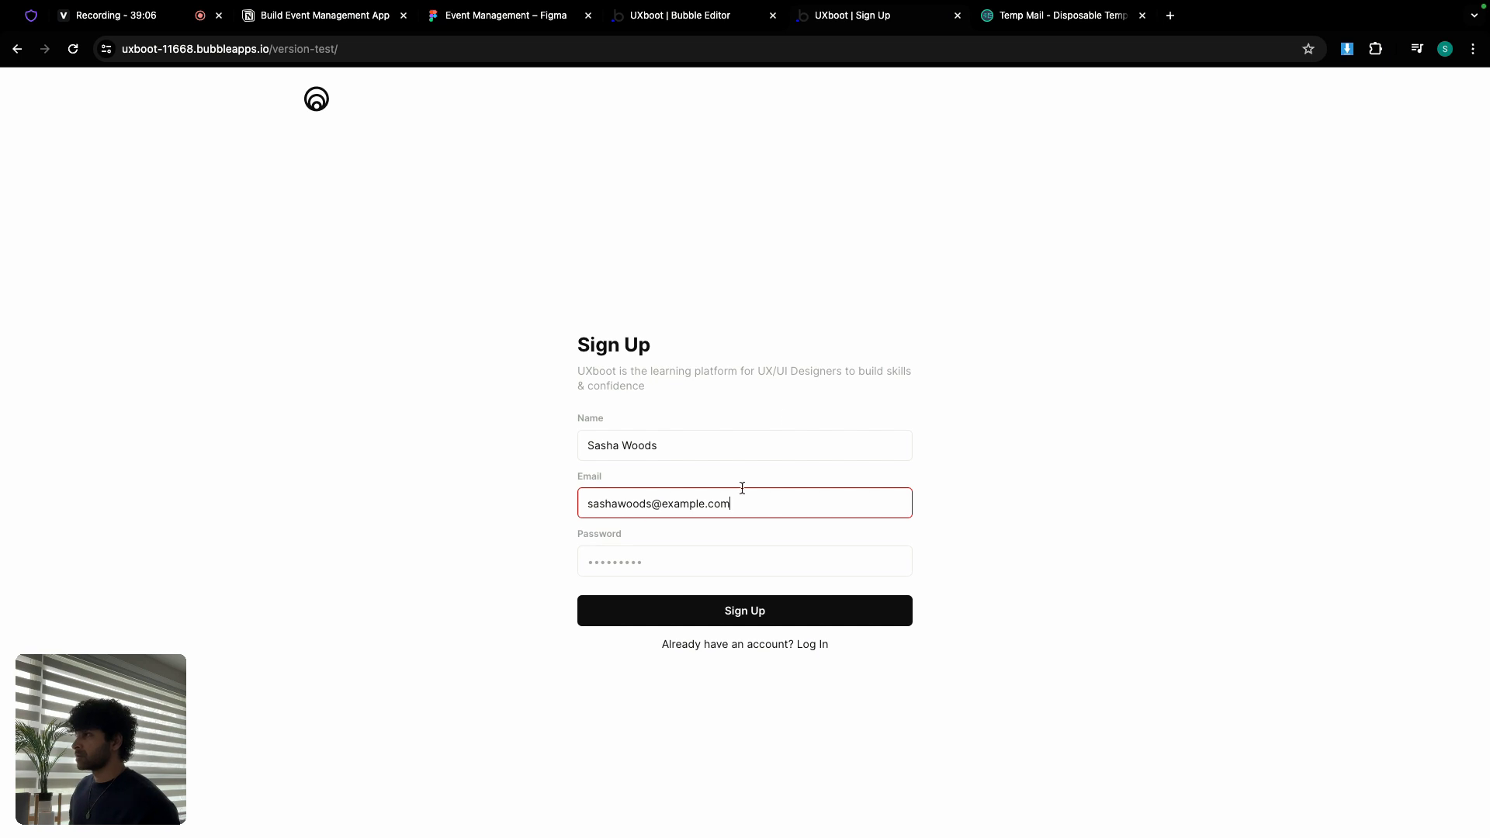
pyautogui.click(710, 17)
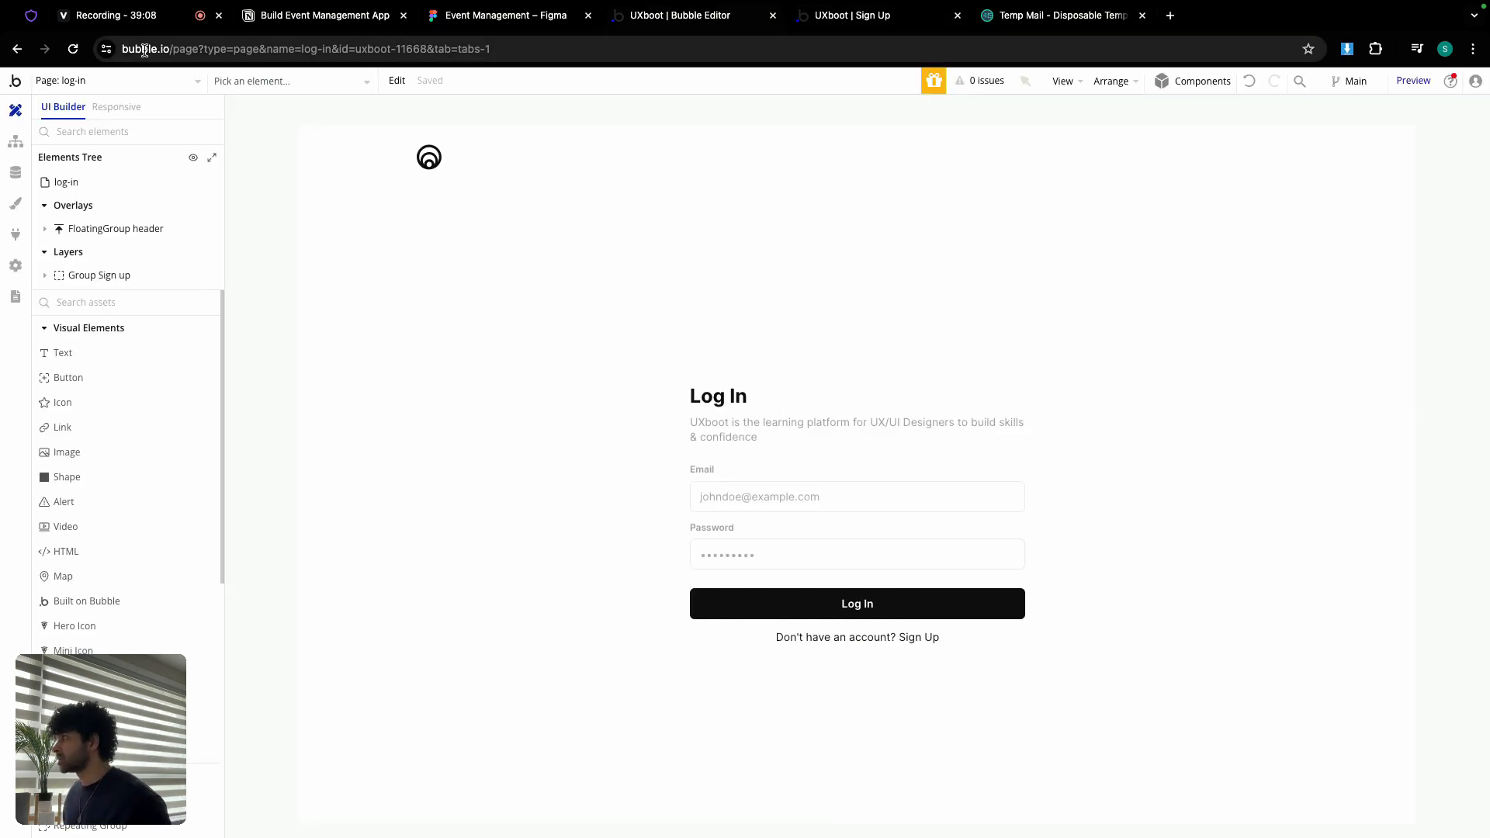
# Step: Switch to the home page, check the logout icon's Appearance settings, and view the page's workflows
pyautogui.click(112, 81)
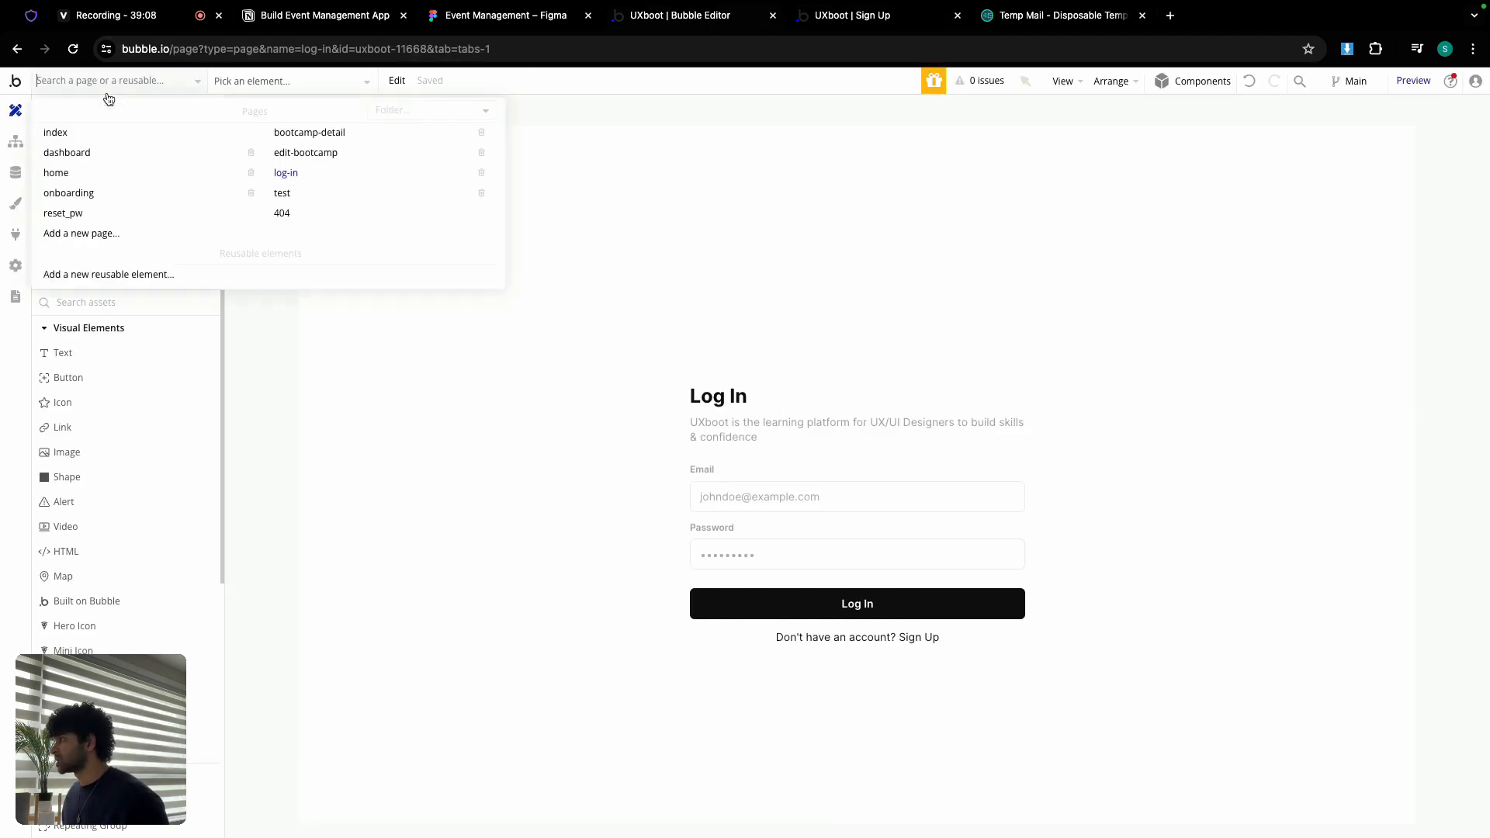
pyautogui.click(81, 172)
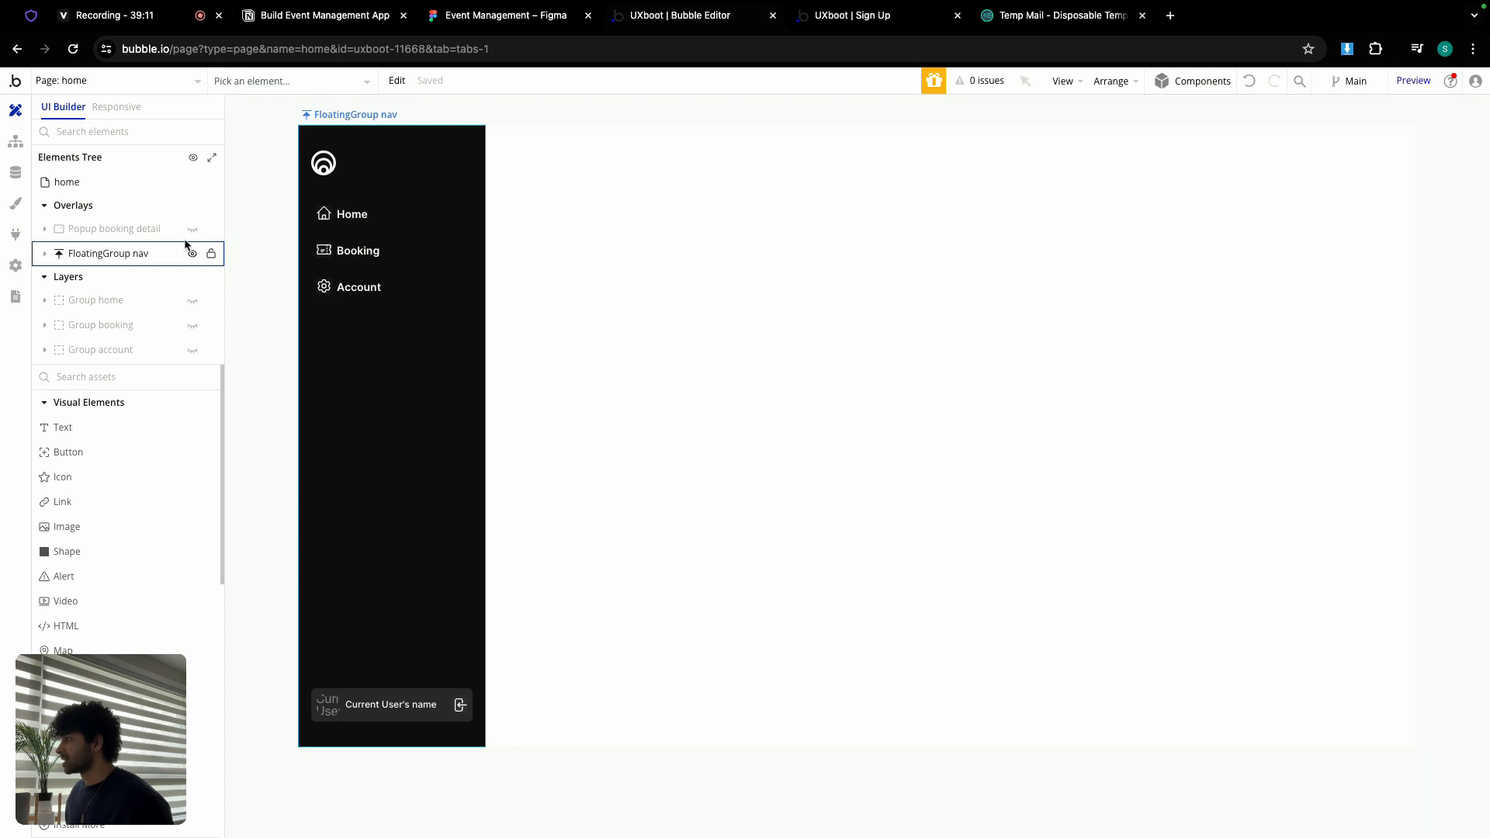
pyautogui.click(460, 704)
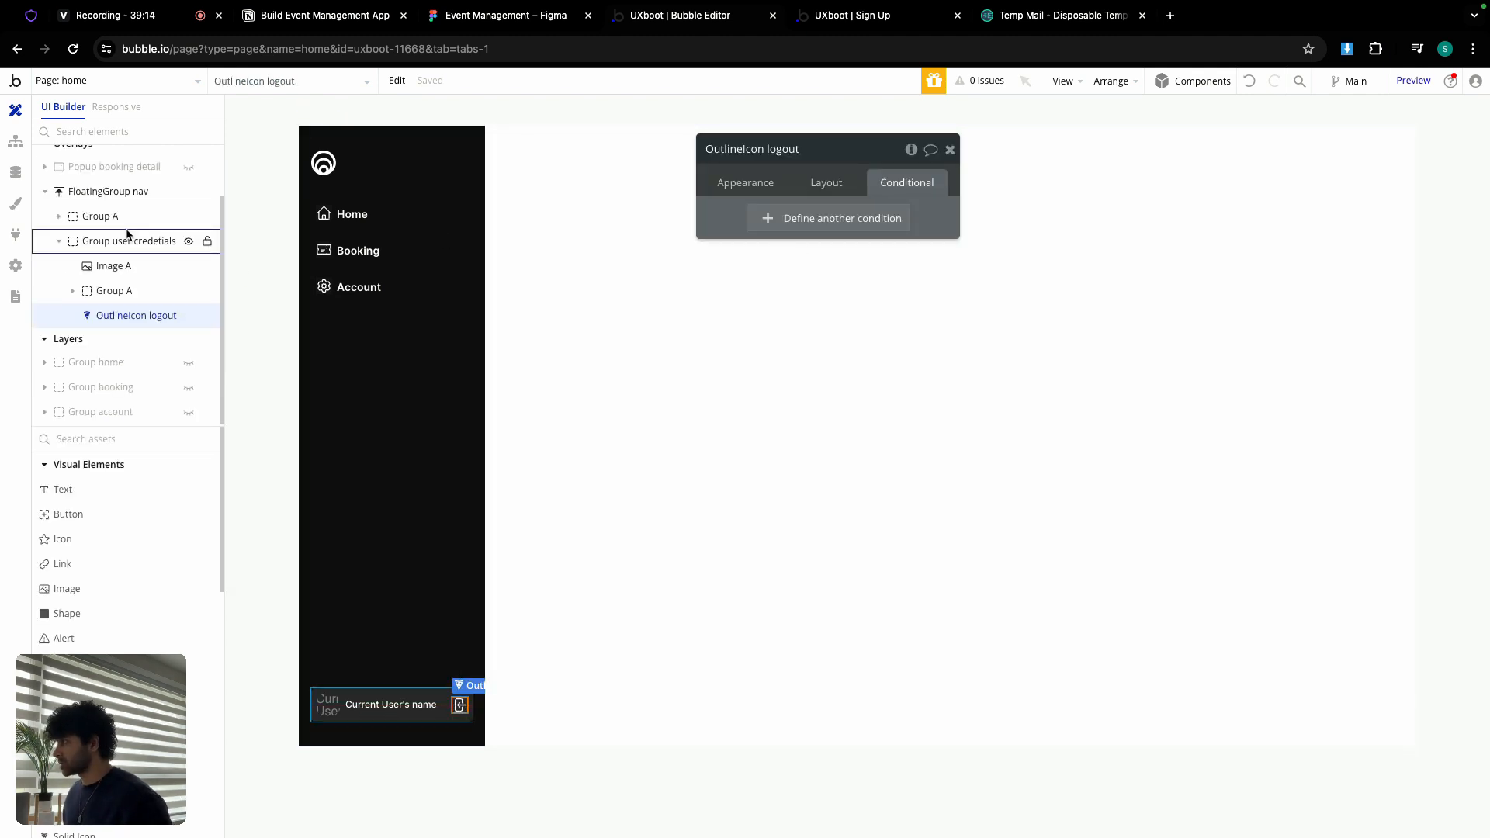
pyautogui.click(752, 181)
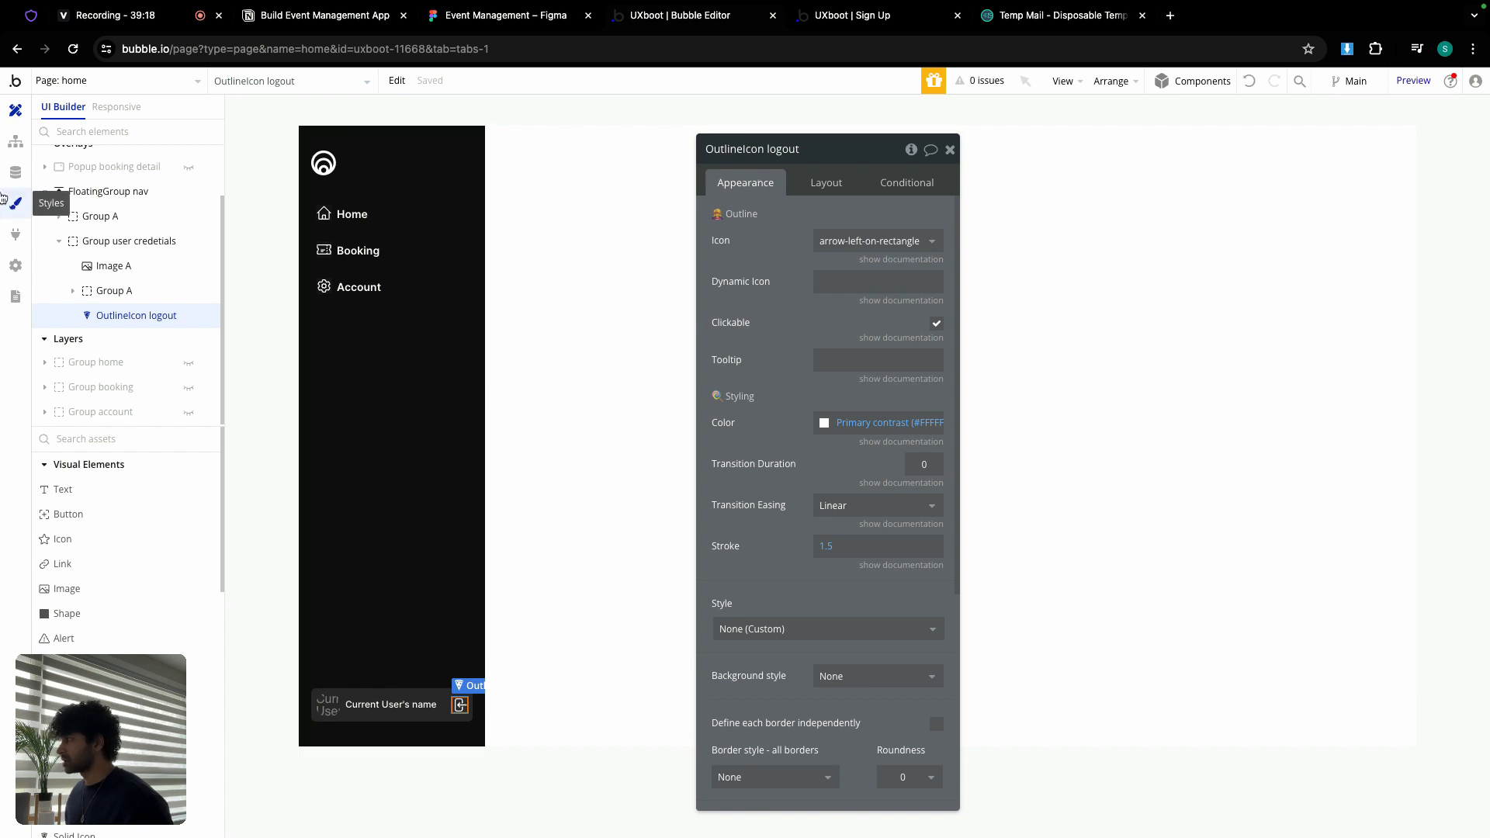
pyautogui.click(16, 141)
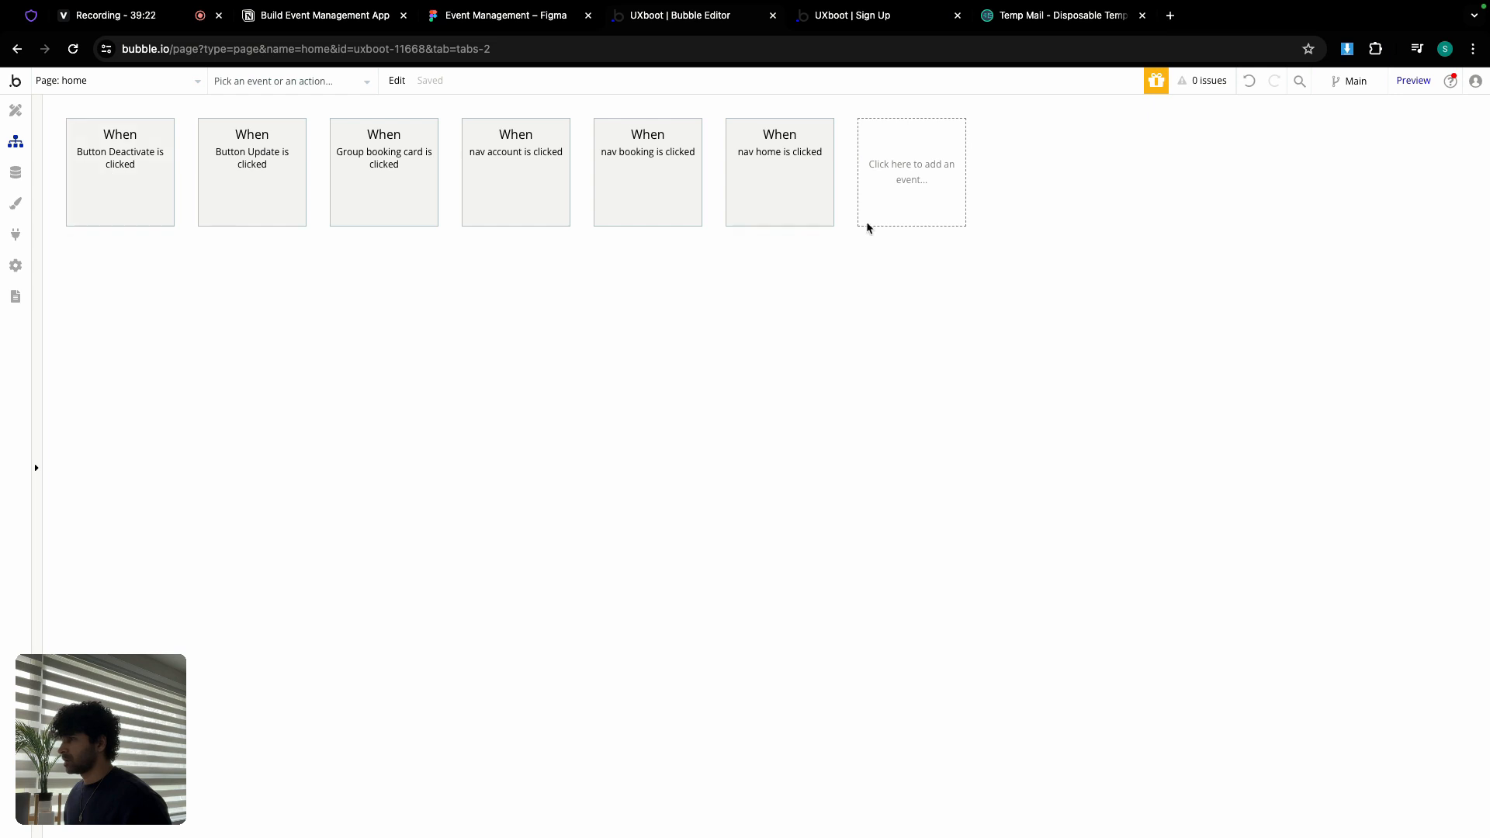
# Step: Create a click event for the logout icon with a Log the user out action
pyautogui.click(913, 173)
pyautogui.moveTo(922, 290)
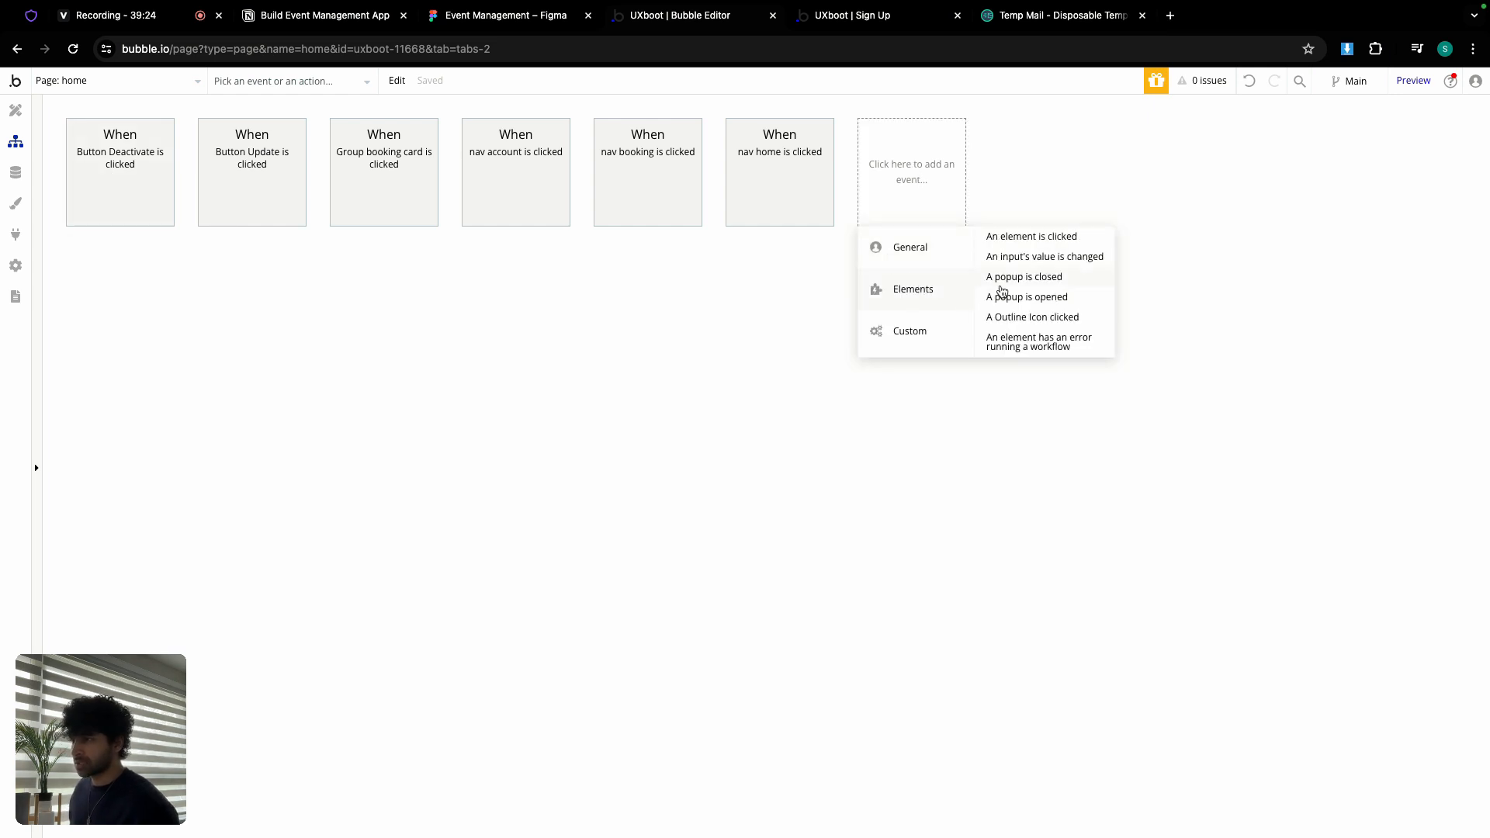
pyautogui.click(1017, 316)
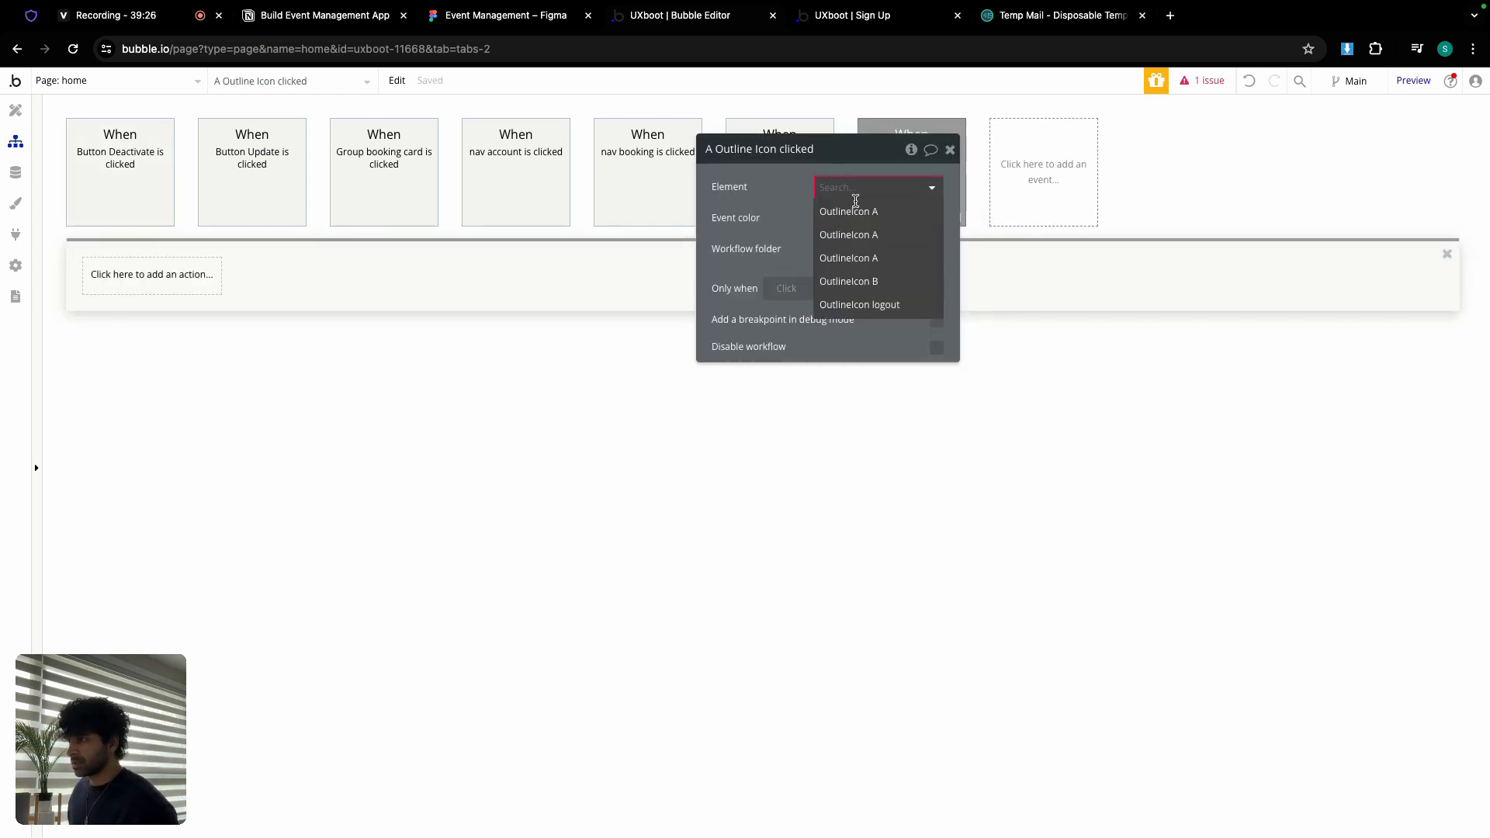
pyautogui.click(882, 307)
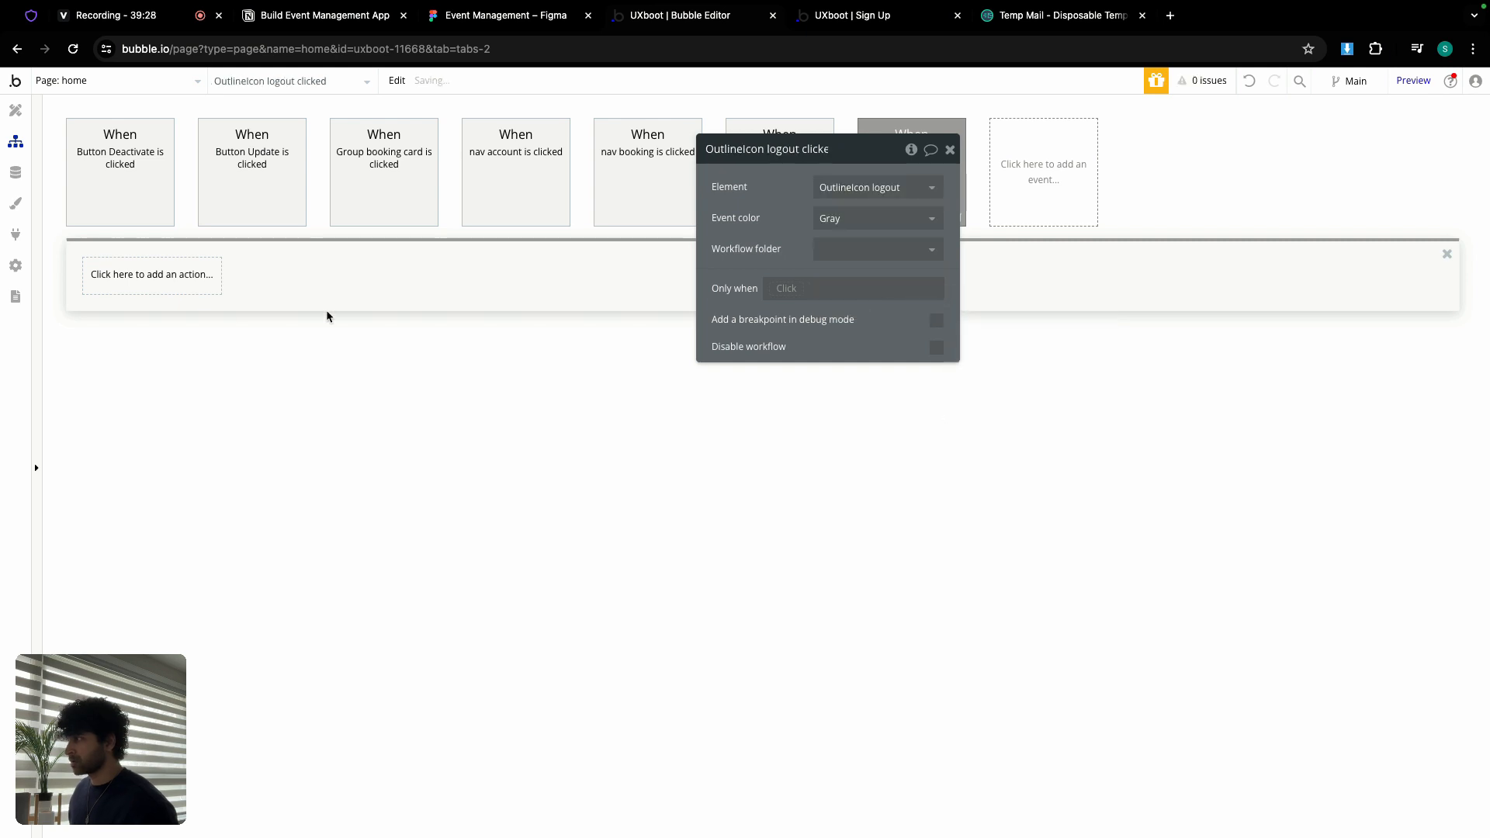
pyautogui.click(171, 280)
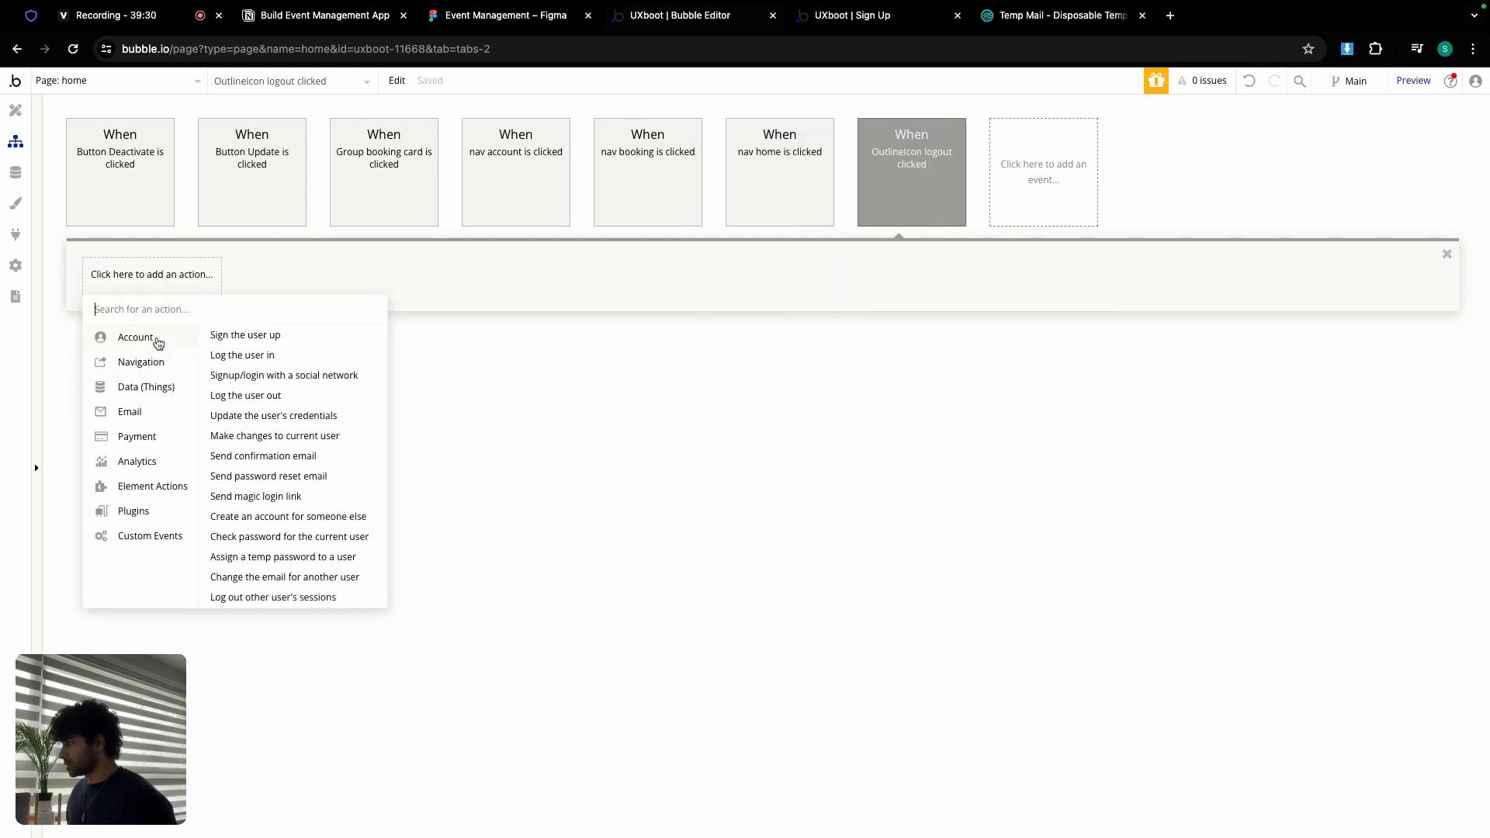
pyautogui.click(264, 395)
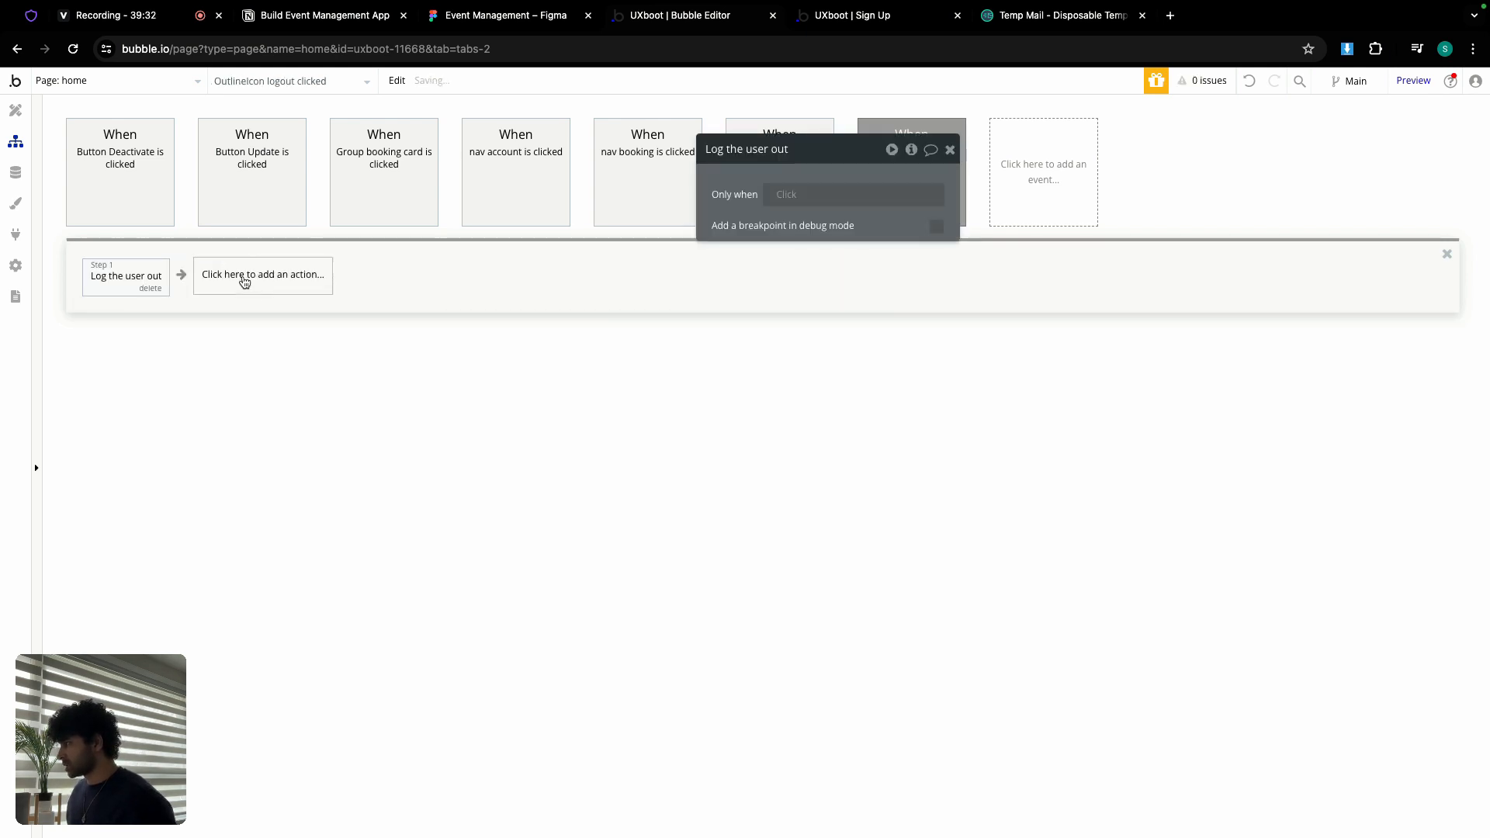
# Step: Add a Go to page log-in step to the logout workflow, then switch to the live app
pyautogui.click(243, 278)
pyautogui.moveTo(256, 366)
pyautogui.click(365, 336)
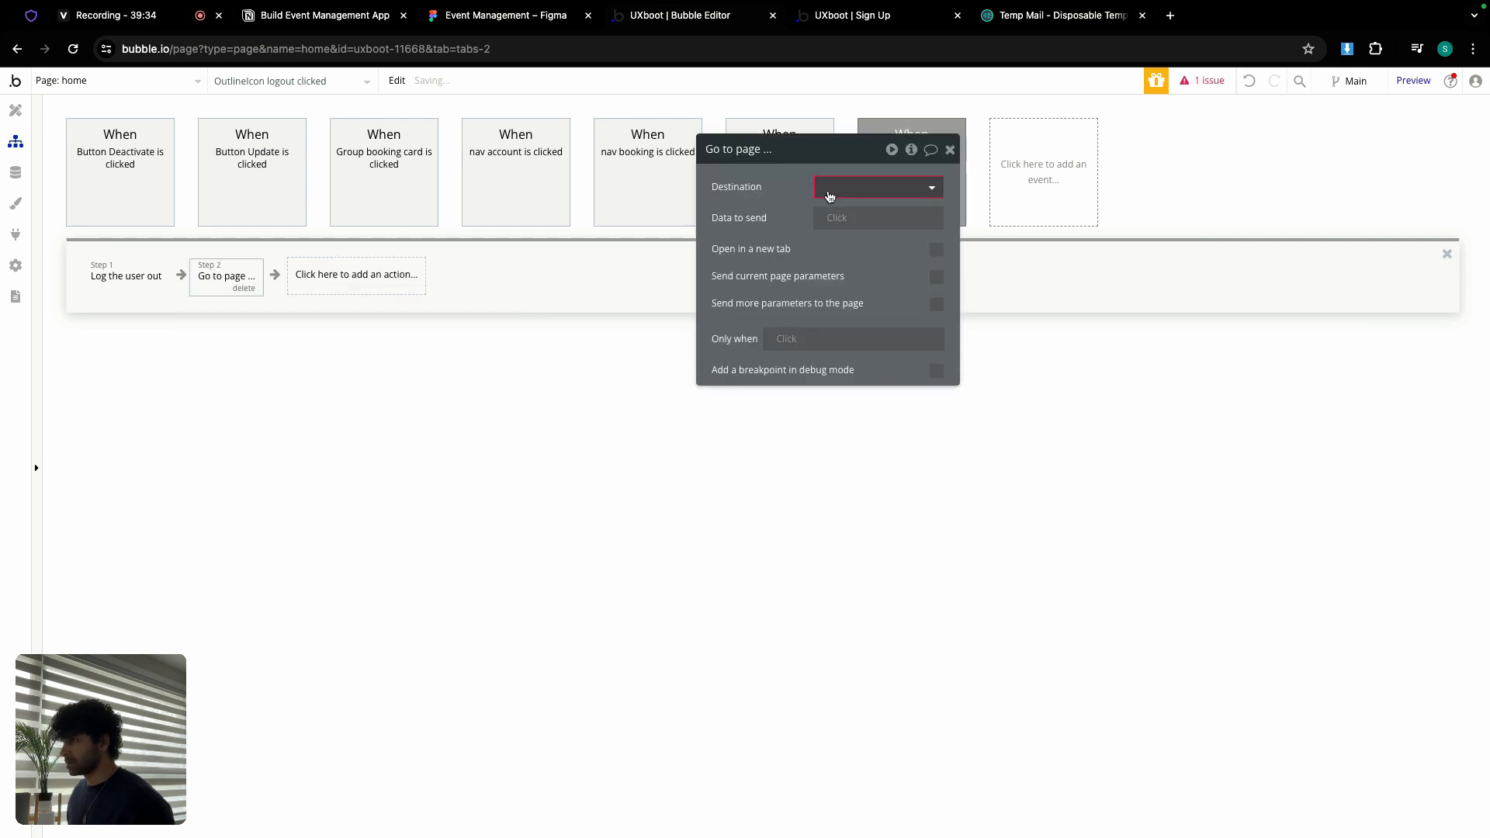
pyautogui.click(828, 189)
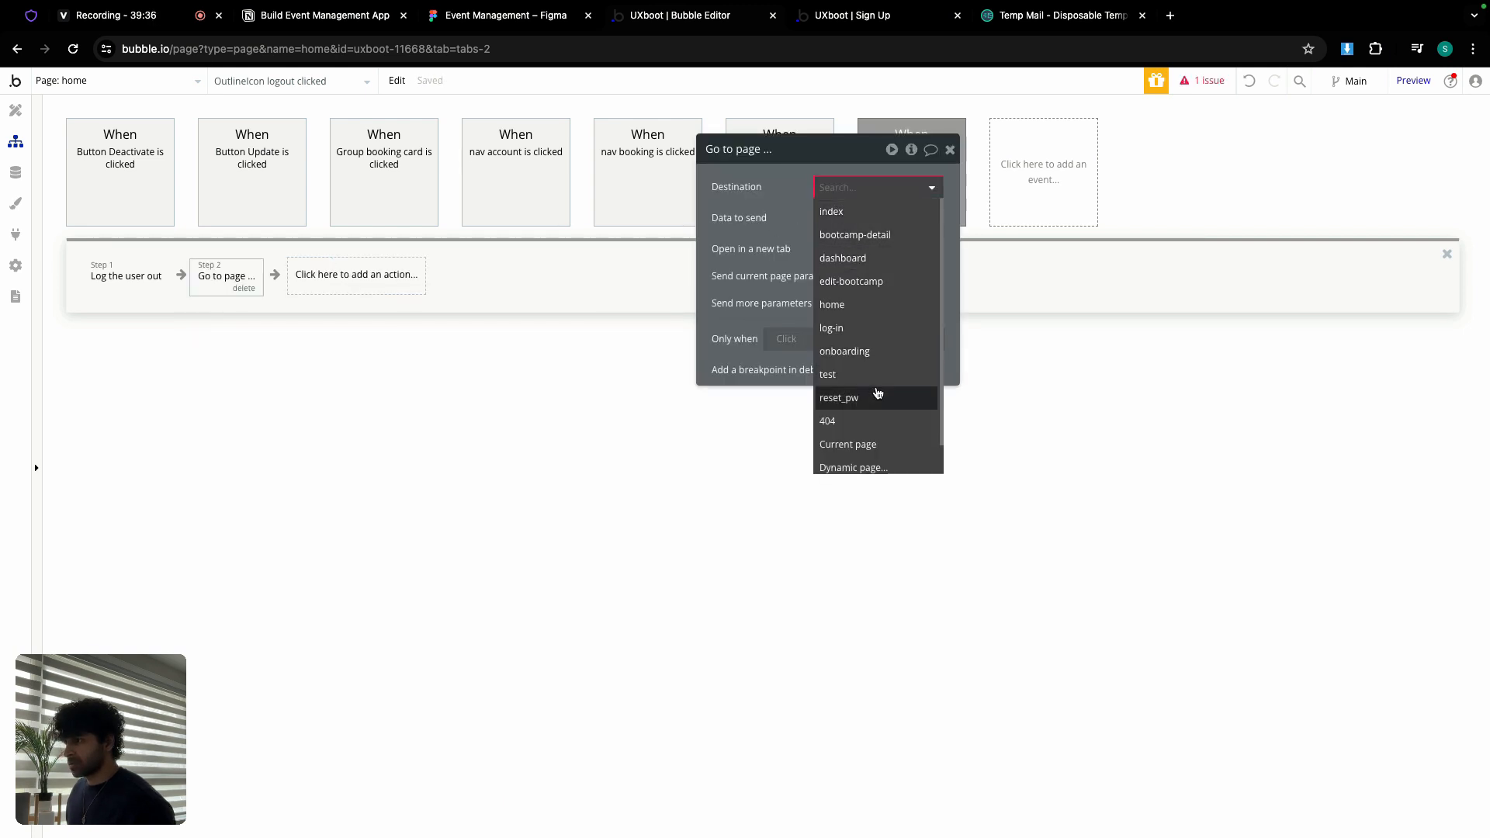
pyautogui.scroll(-1, 877, 394)
pyautogui.click(848, 302)
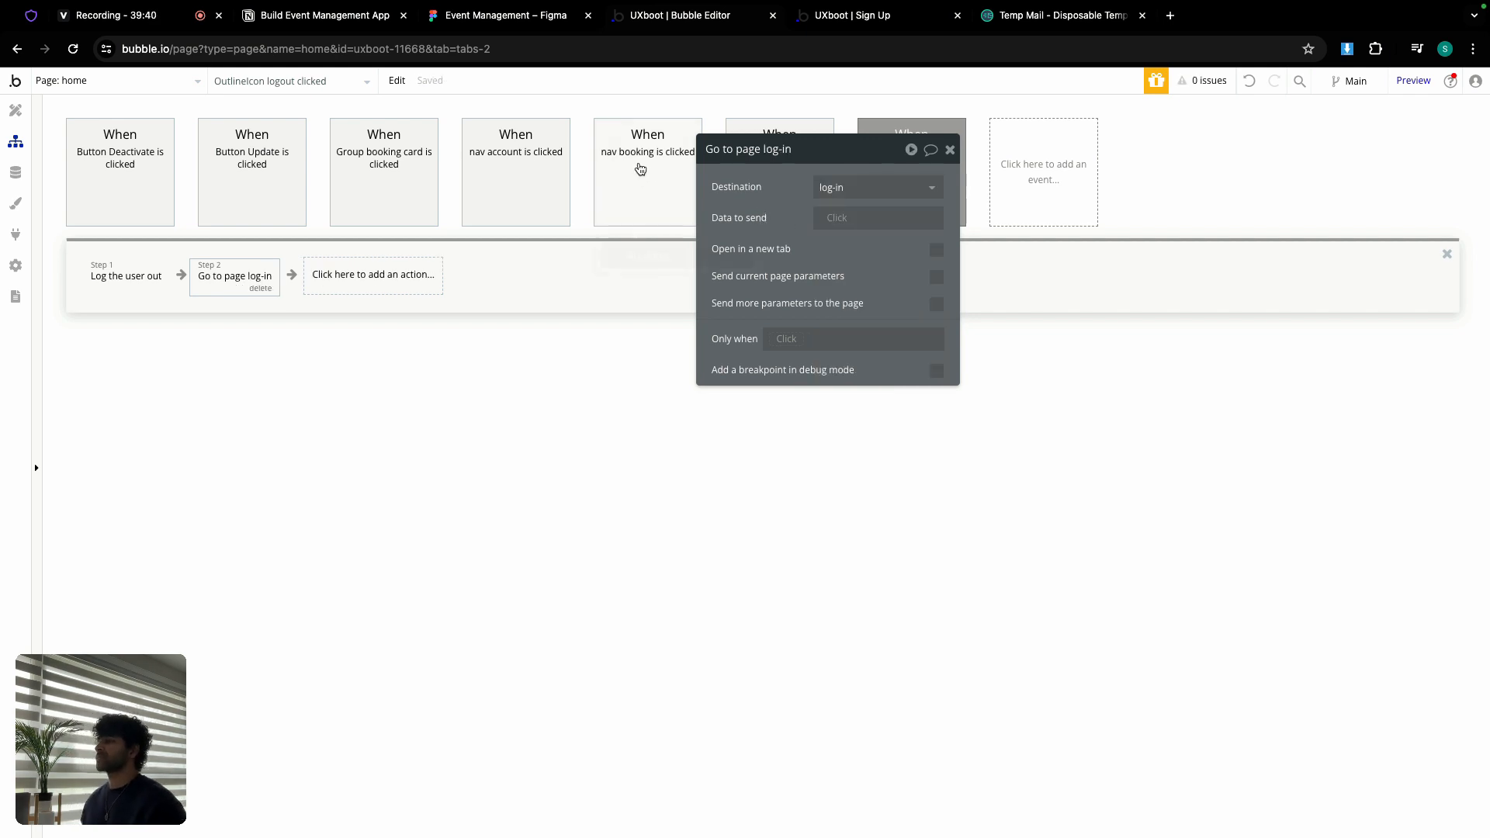
pyautogui.click(857, 19)
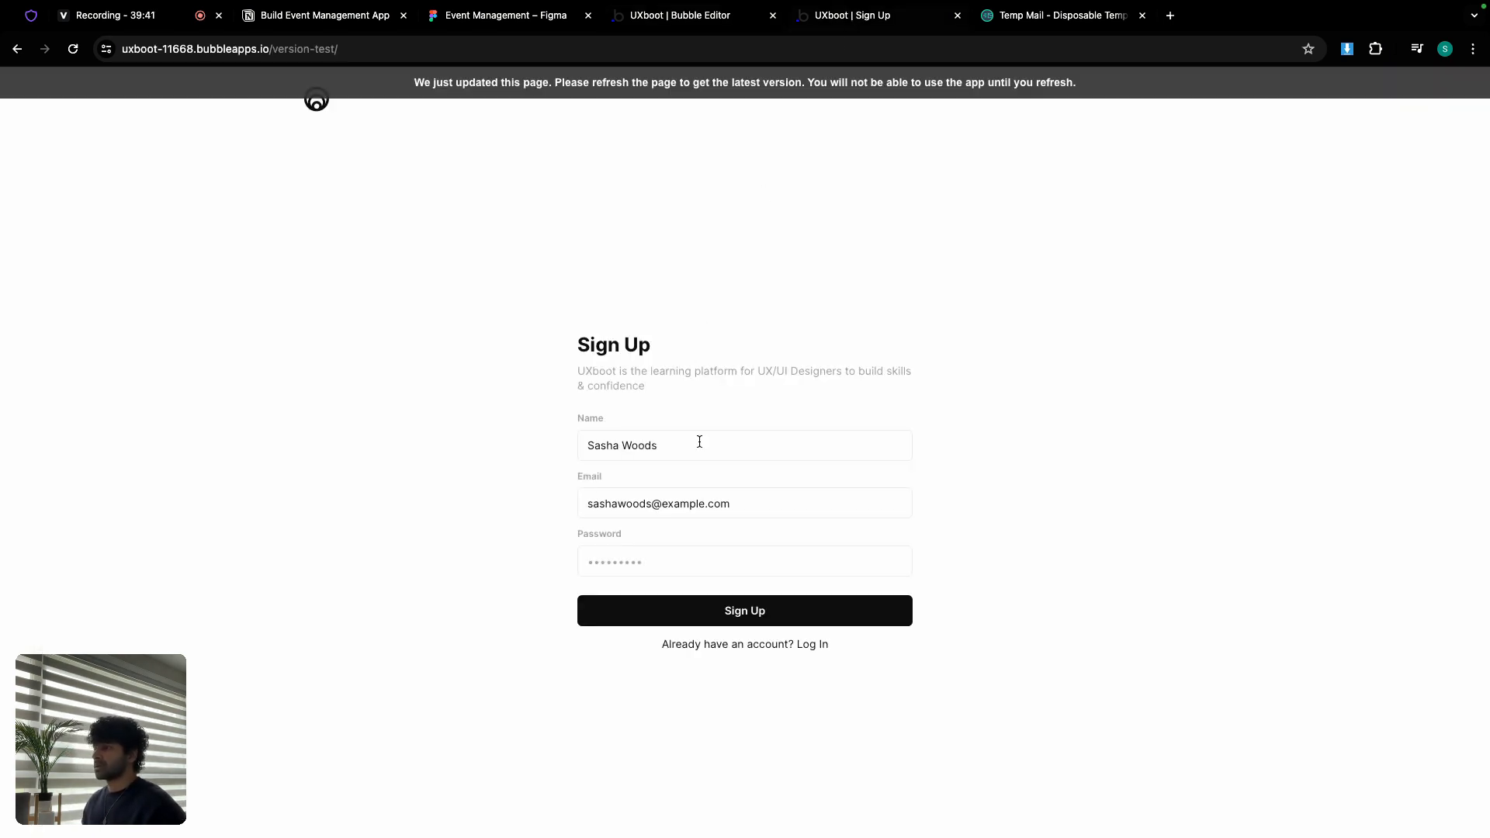
# Step: Reload the app and sign up a test student with their name, email and password
pyautogui.tripleClick(714, 497)
pyautogui.press('super+c')
pyautogui.click(569, 80)
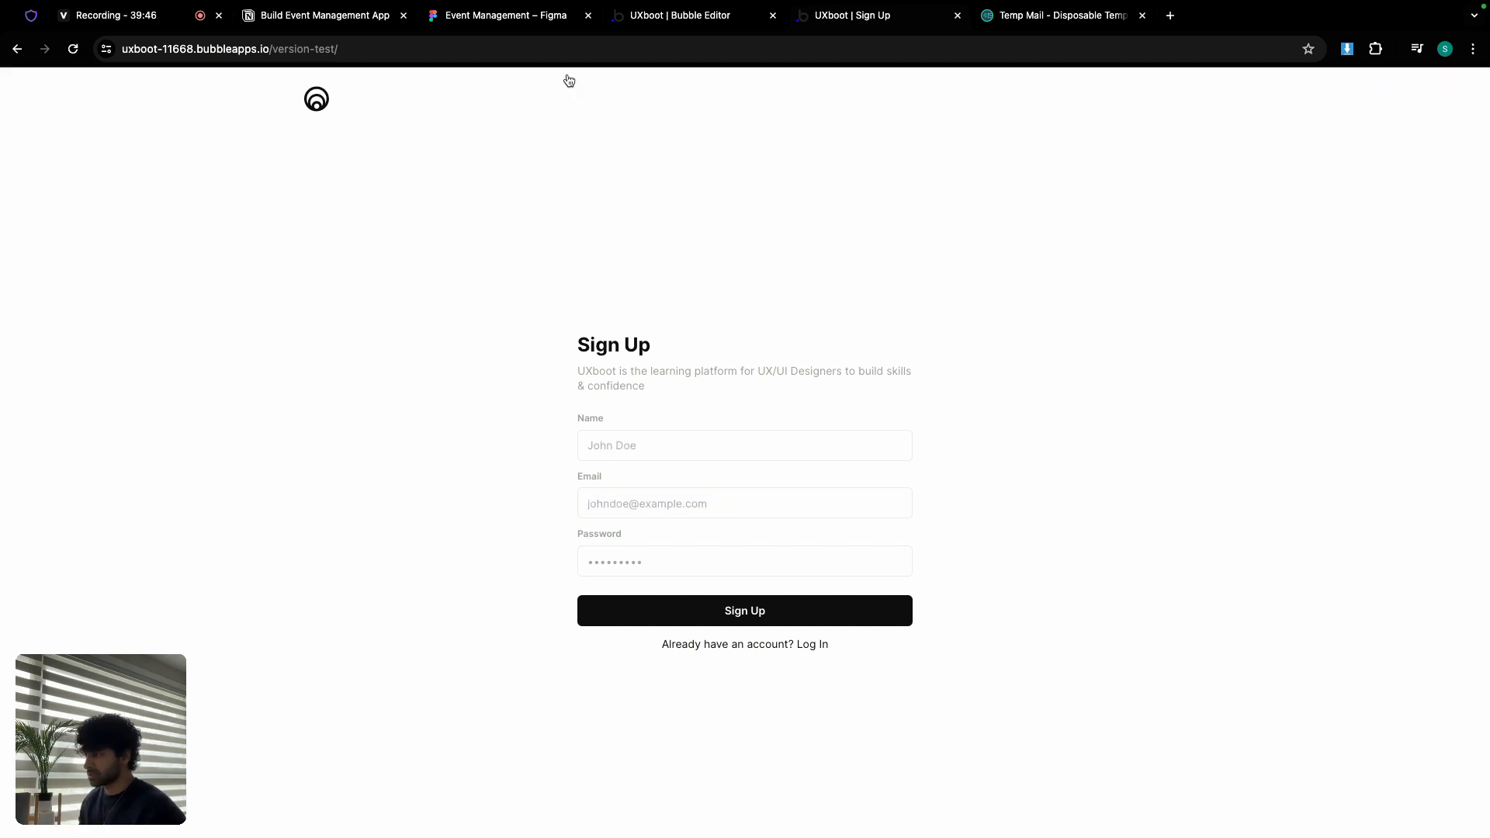
pyautogui.click(712, 432)
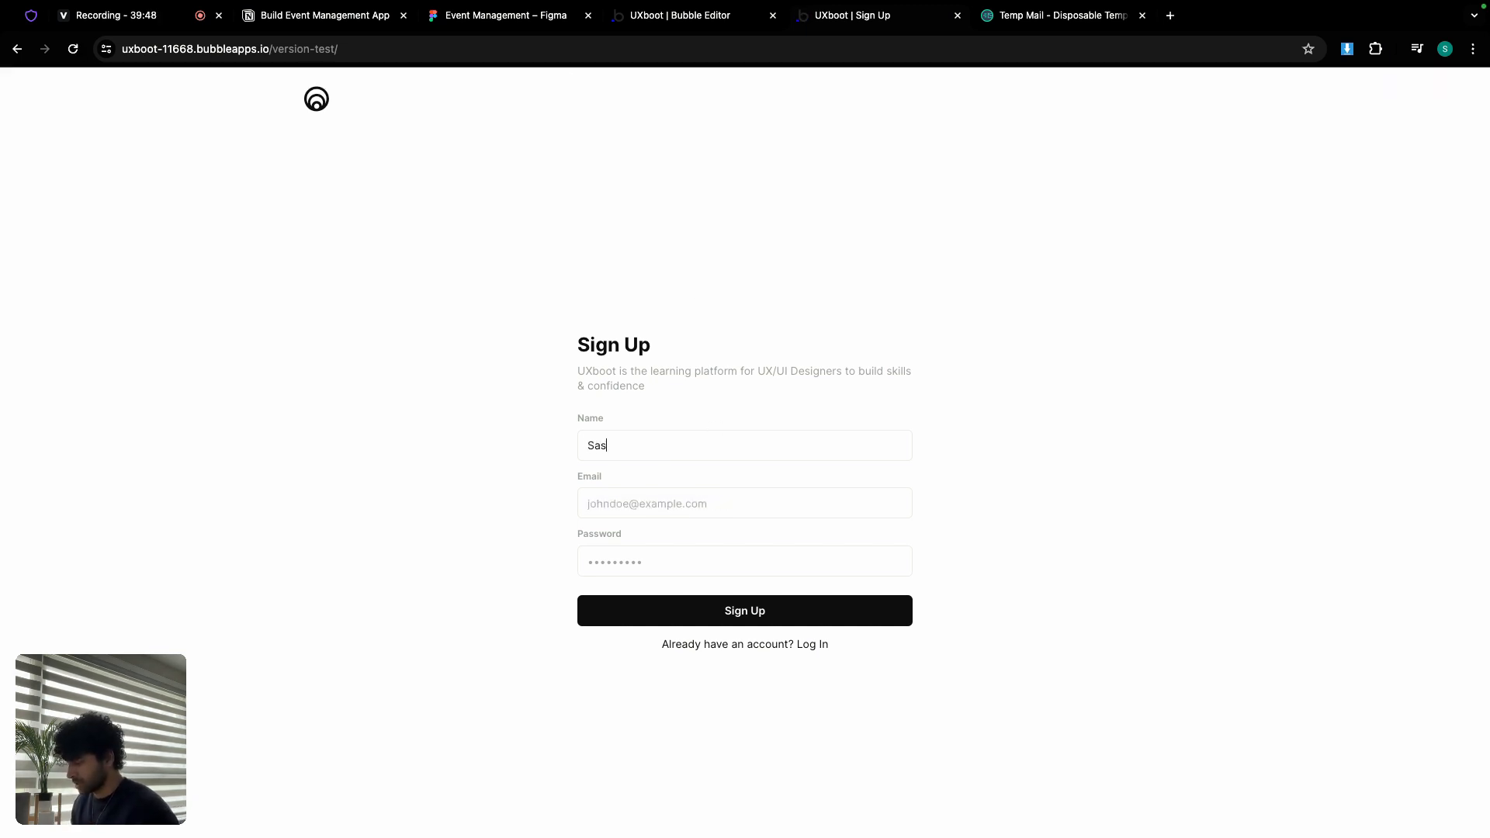
pyautogui.press('super+v')
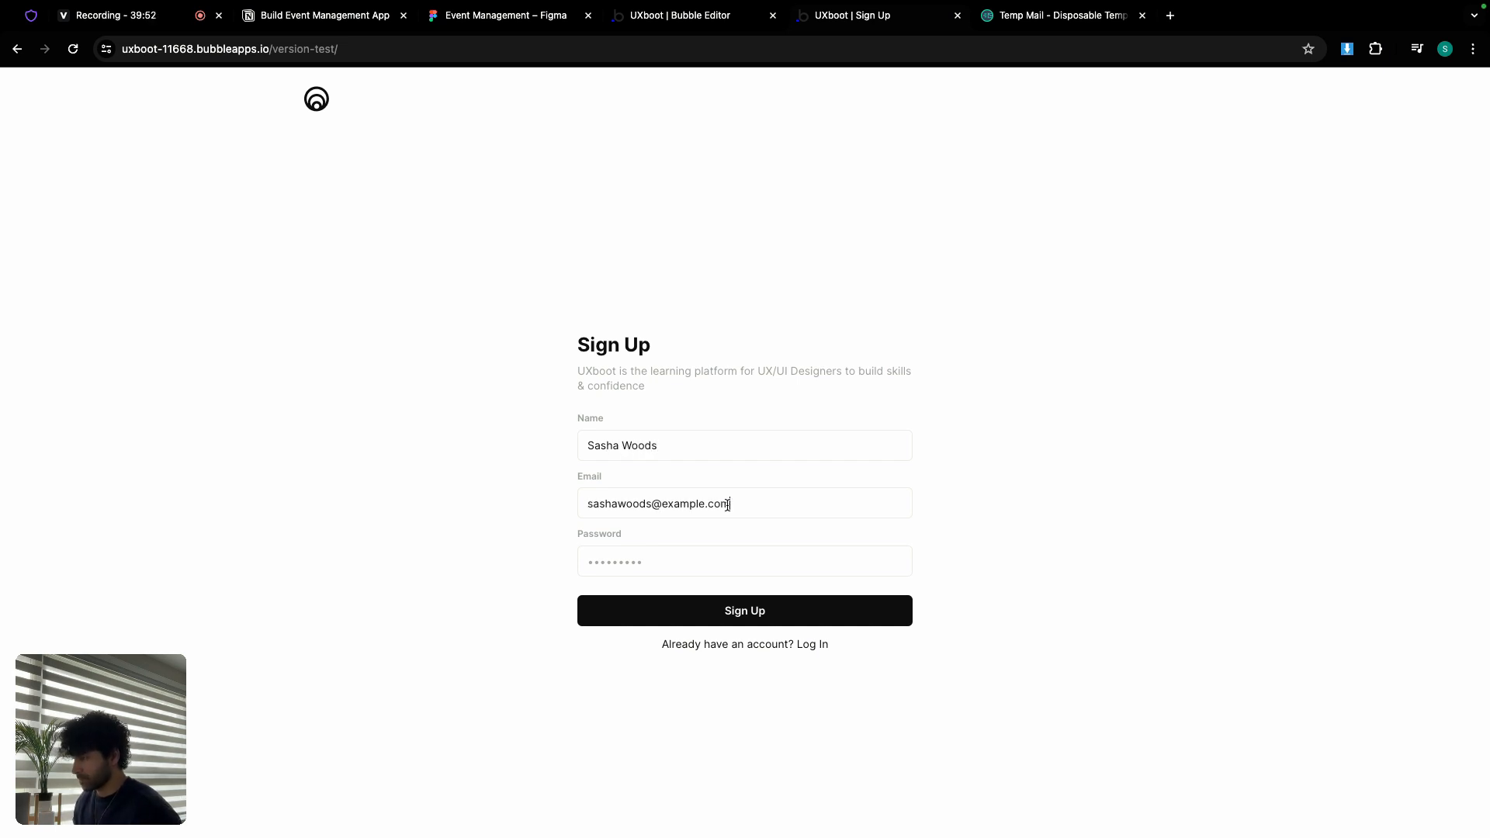
pyautogui.click(703, 553)
pyautogui.write('p')
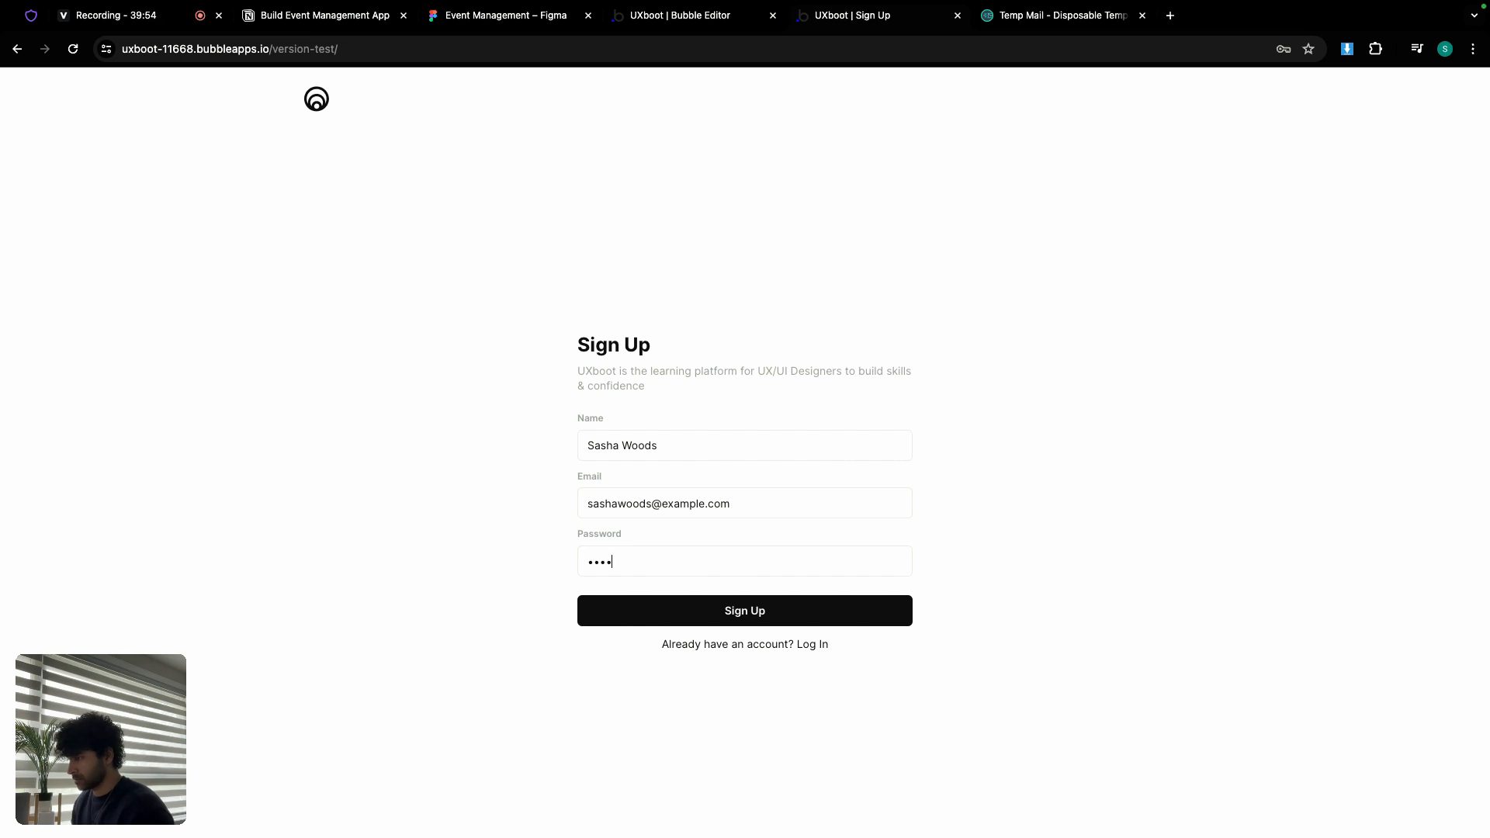
pyautogui.click(755, 609)
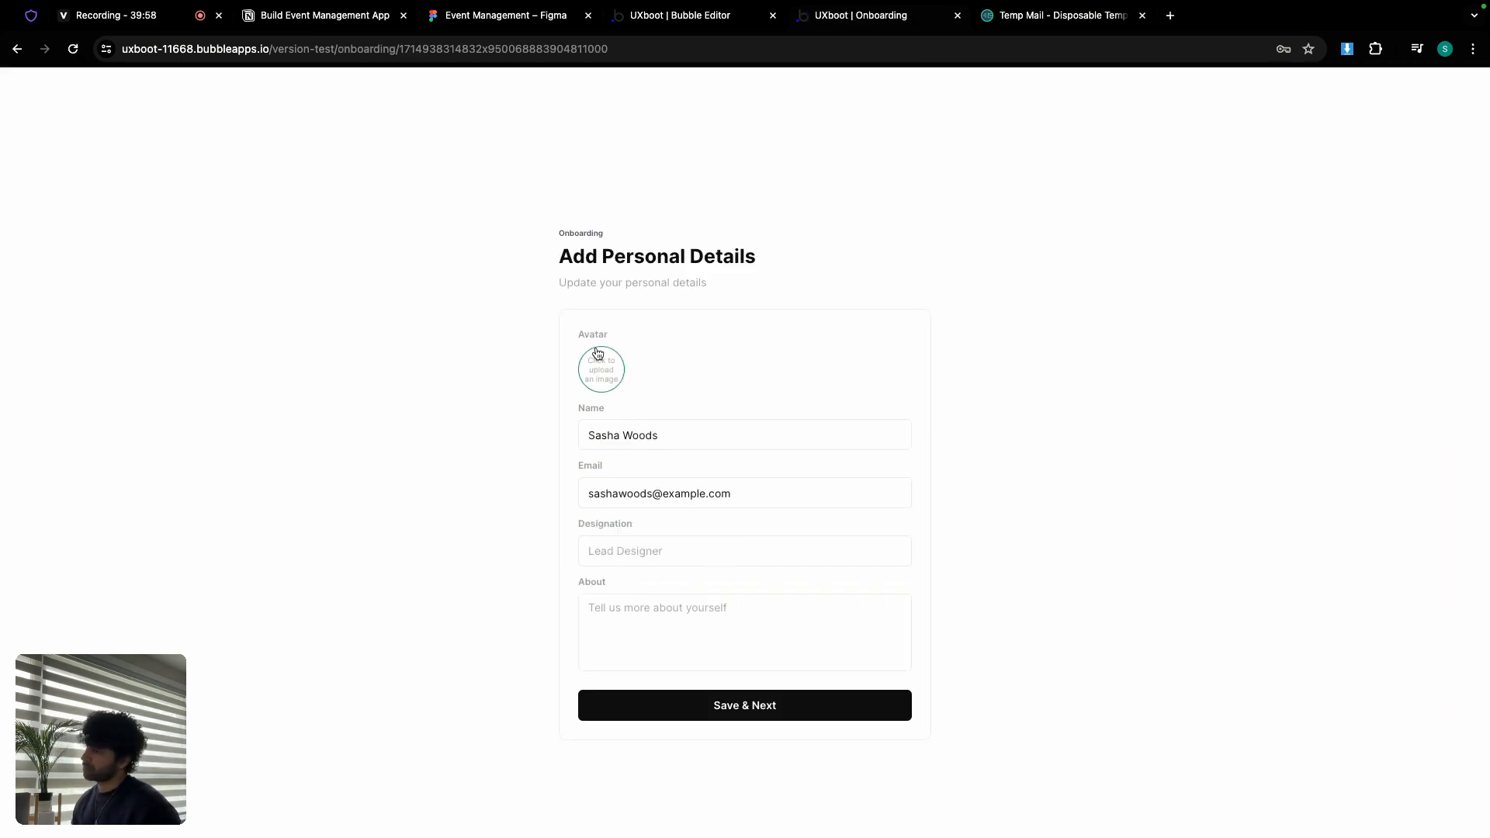
# Step: Upload the student's photo as avatar, enter UX Designer and About 'I just love designing apps! <3', and save
pyautogui.click(599, 360)
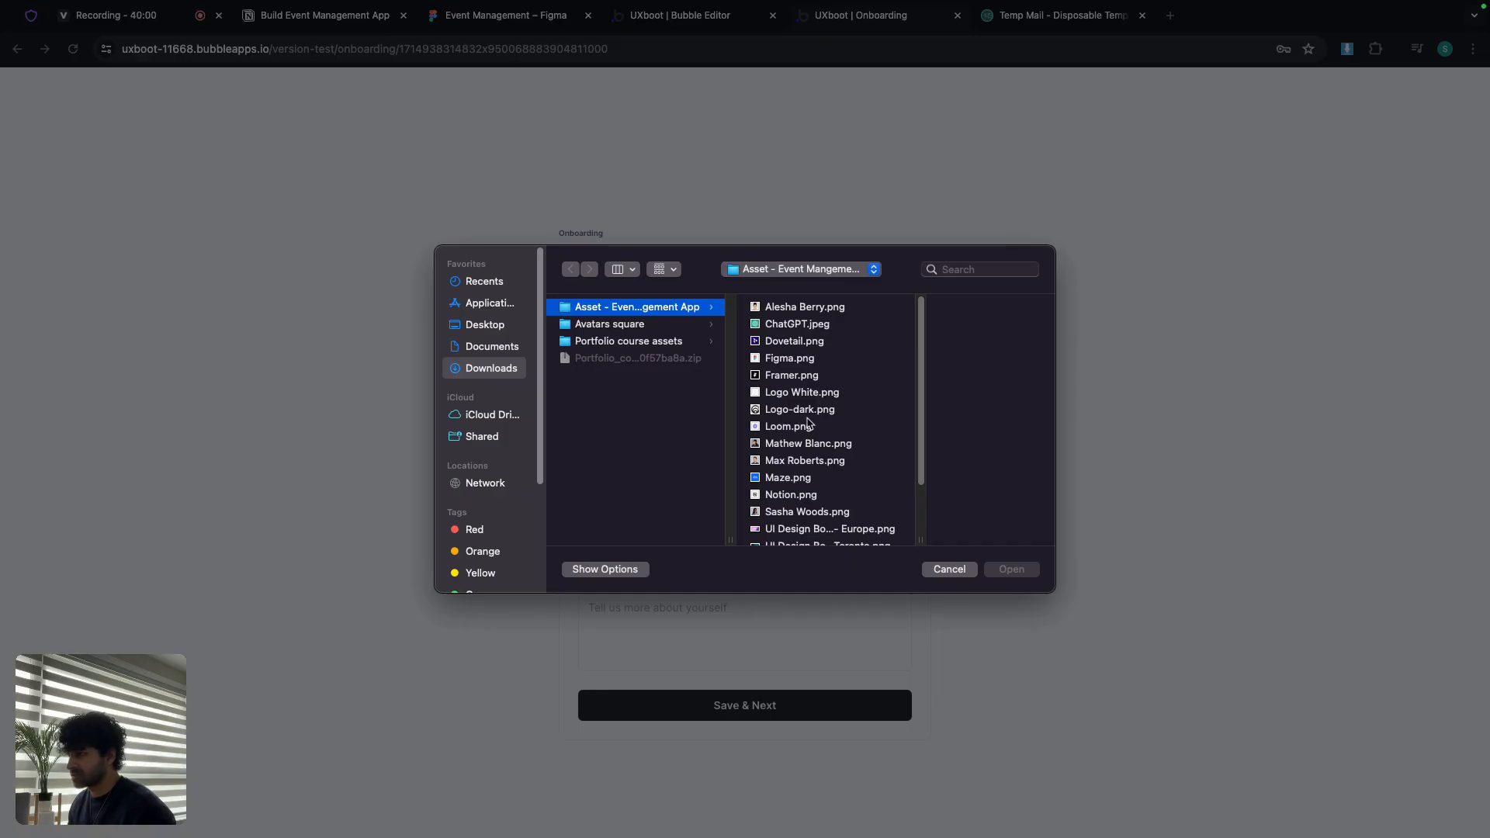
pyautogui.scroll(-3, 799, 442)
pyautogui.doubleClick(796, 472)
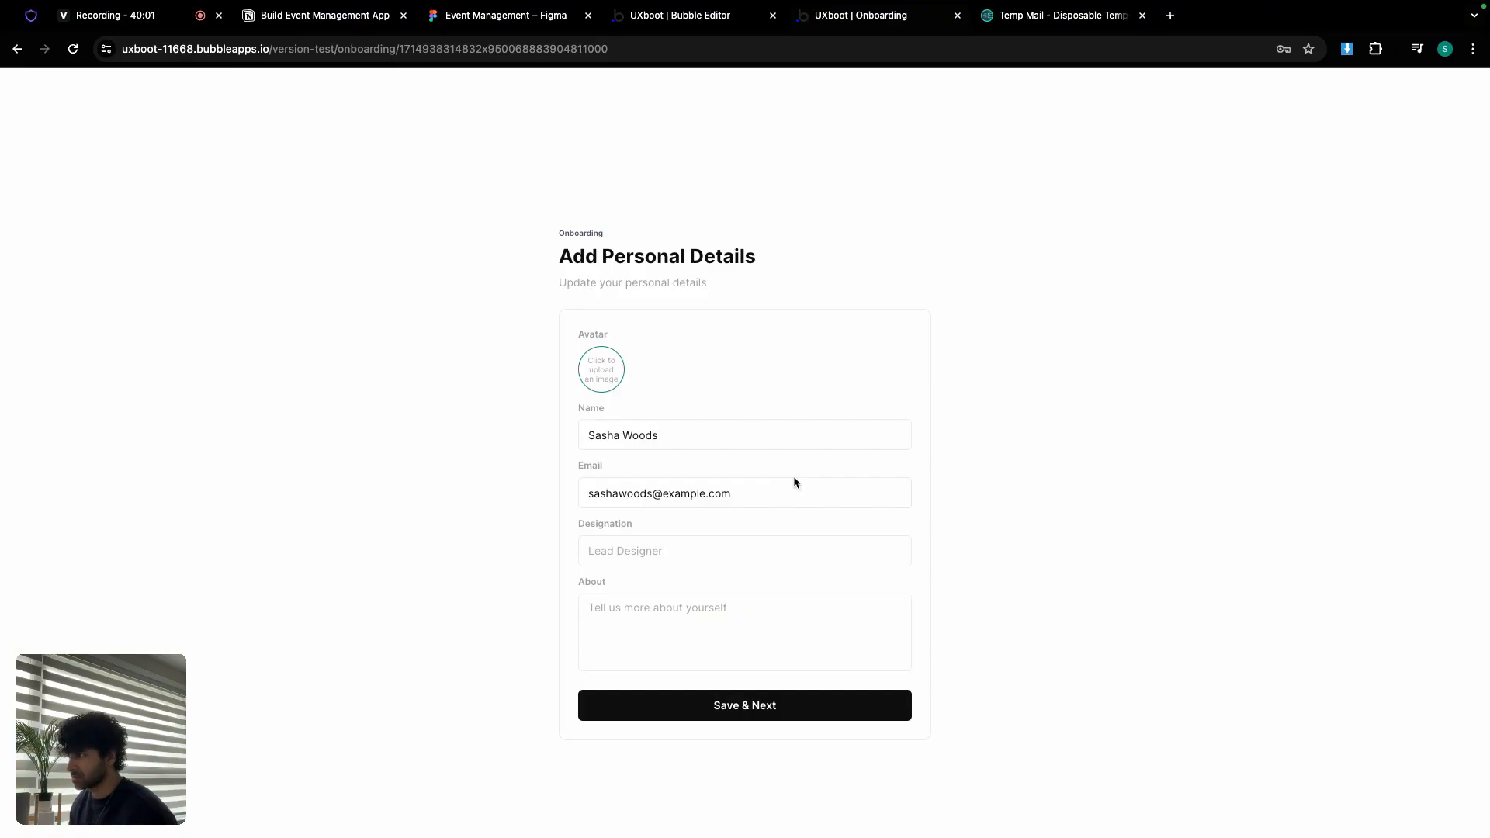
pyautogui.click(666, 550)
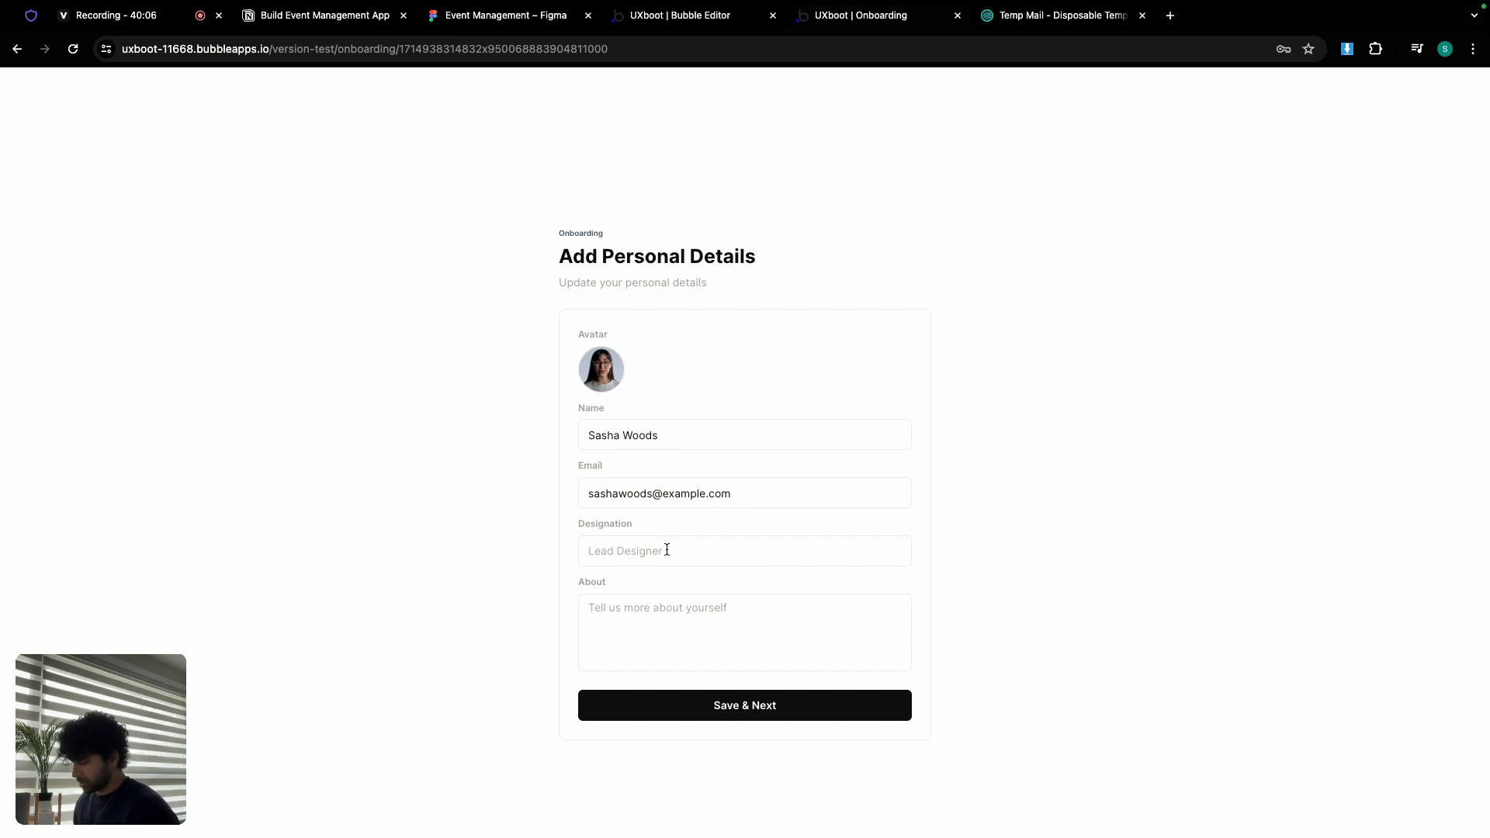
pyautogui.write('UX Designer')
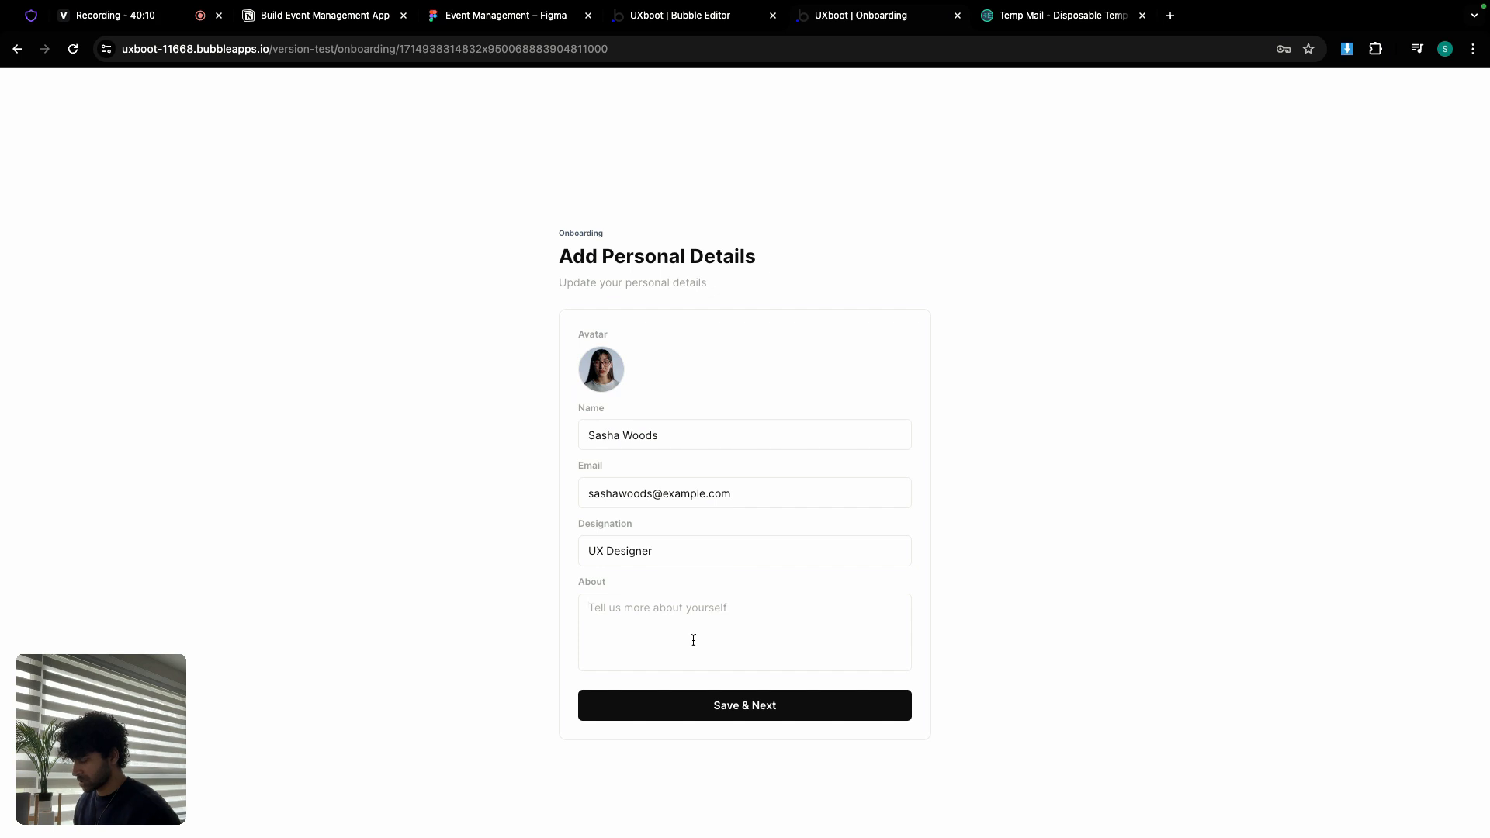
pyautogui.write('I j')
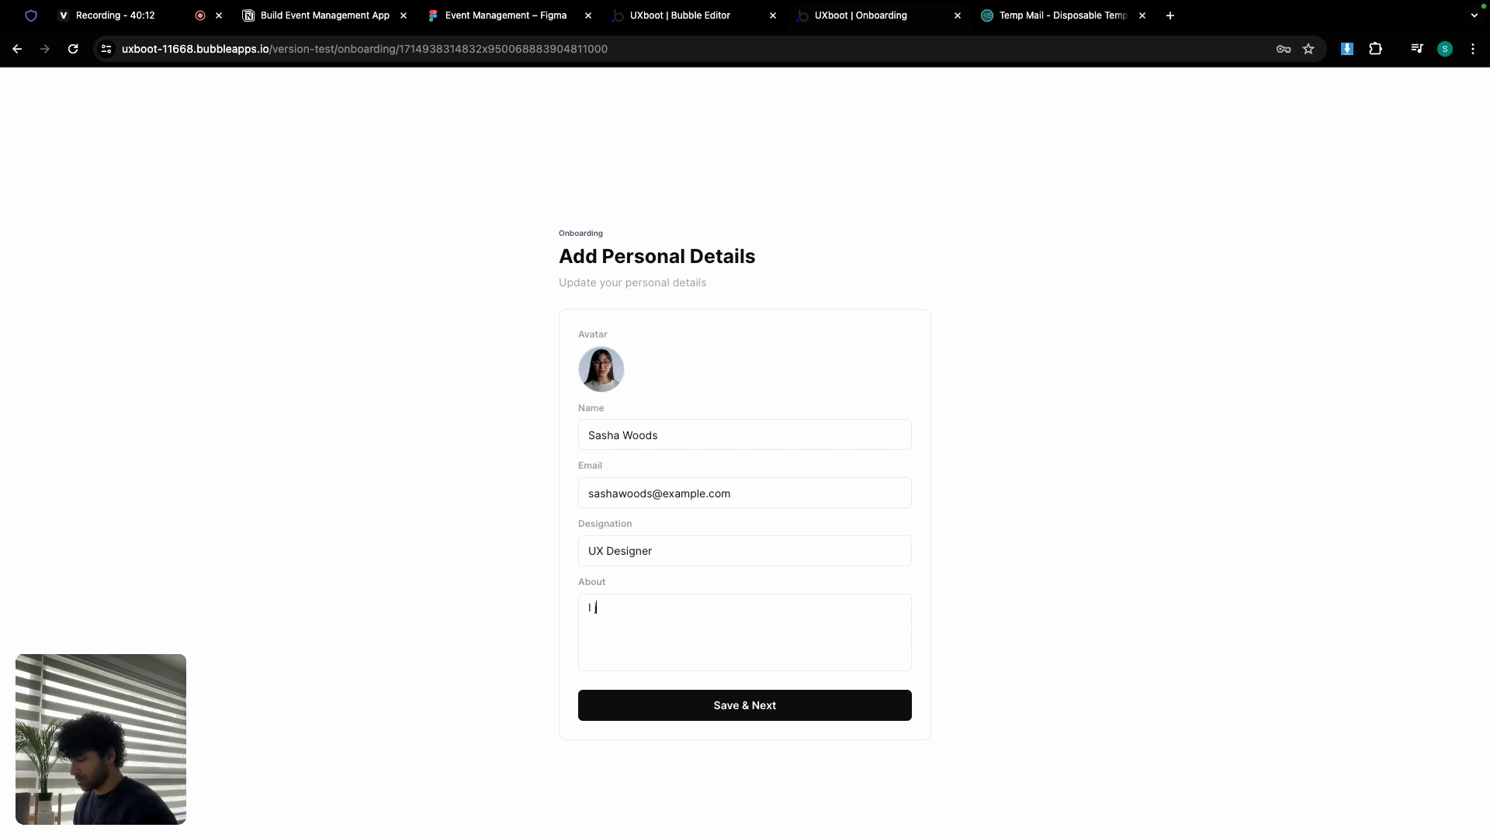
pyautogui.write('ust love designing ')
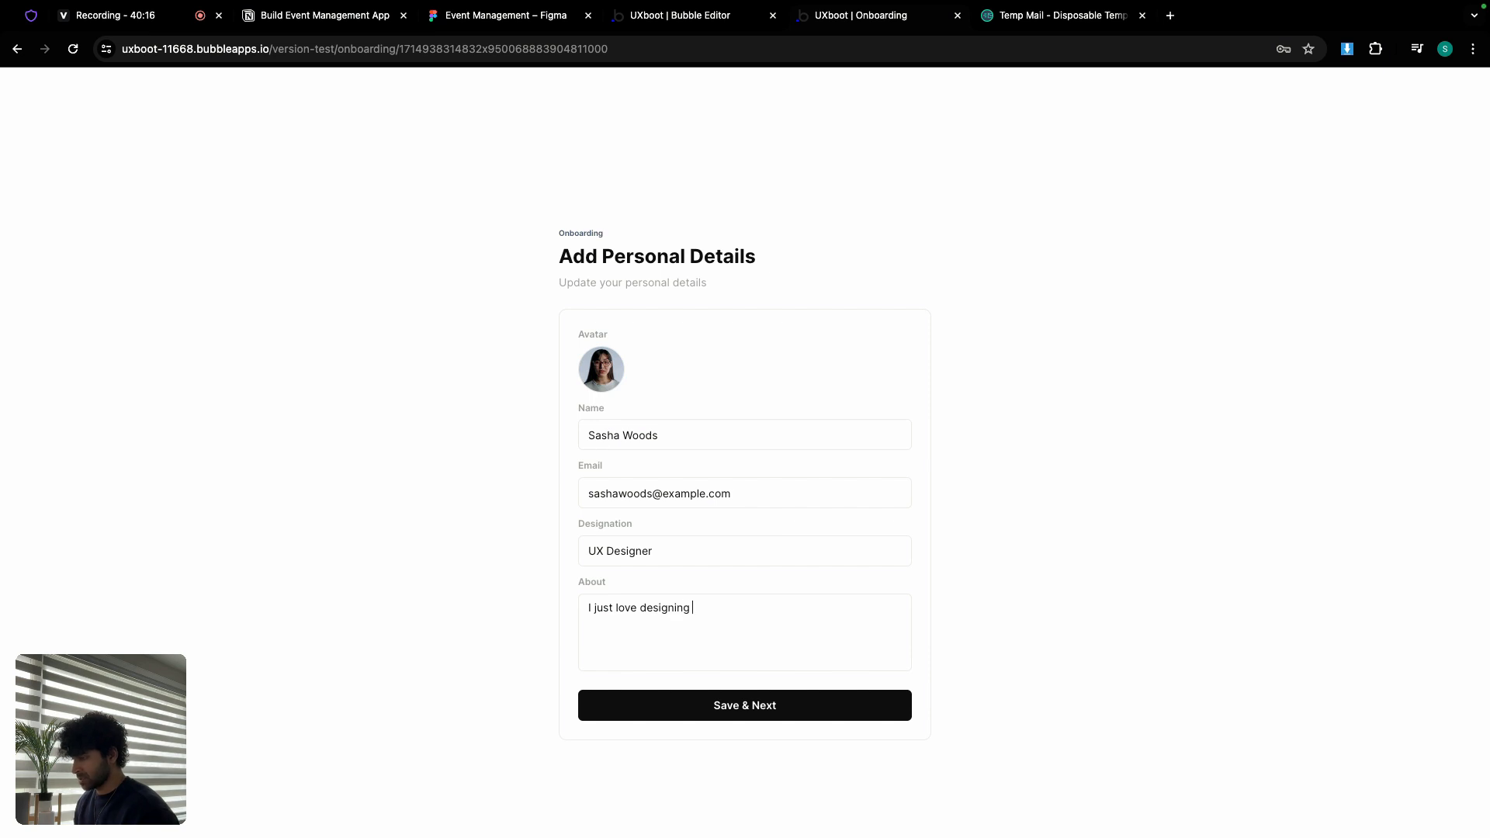
pyautogui.write('app')
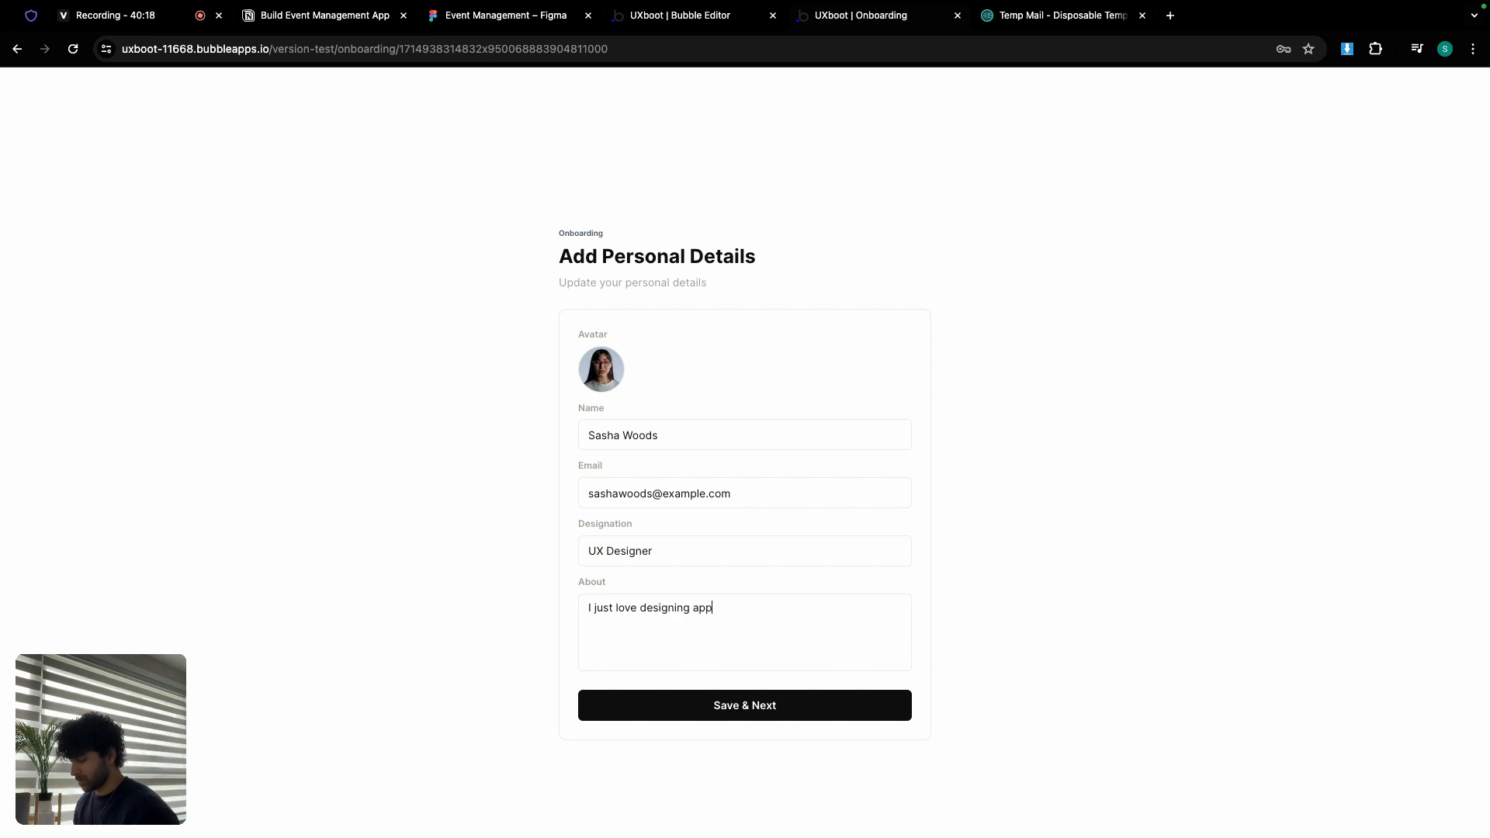
pyautogui.write('s! <3')
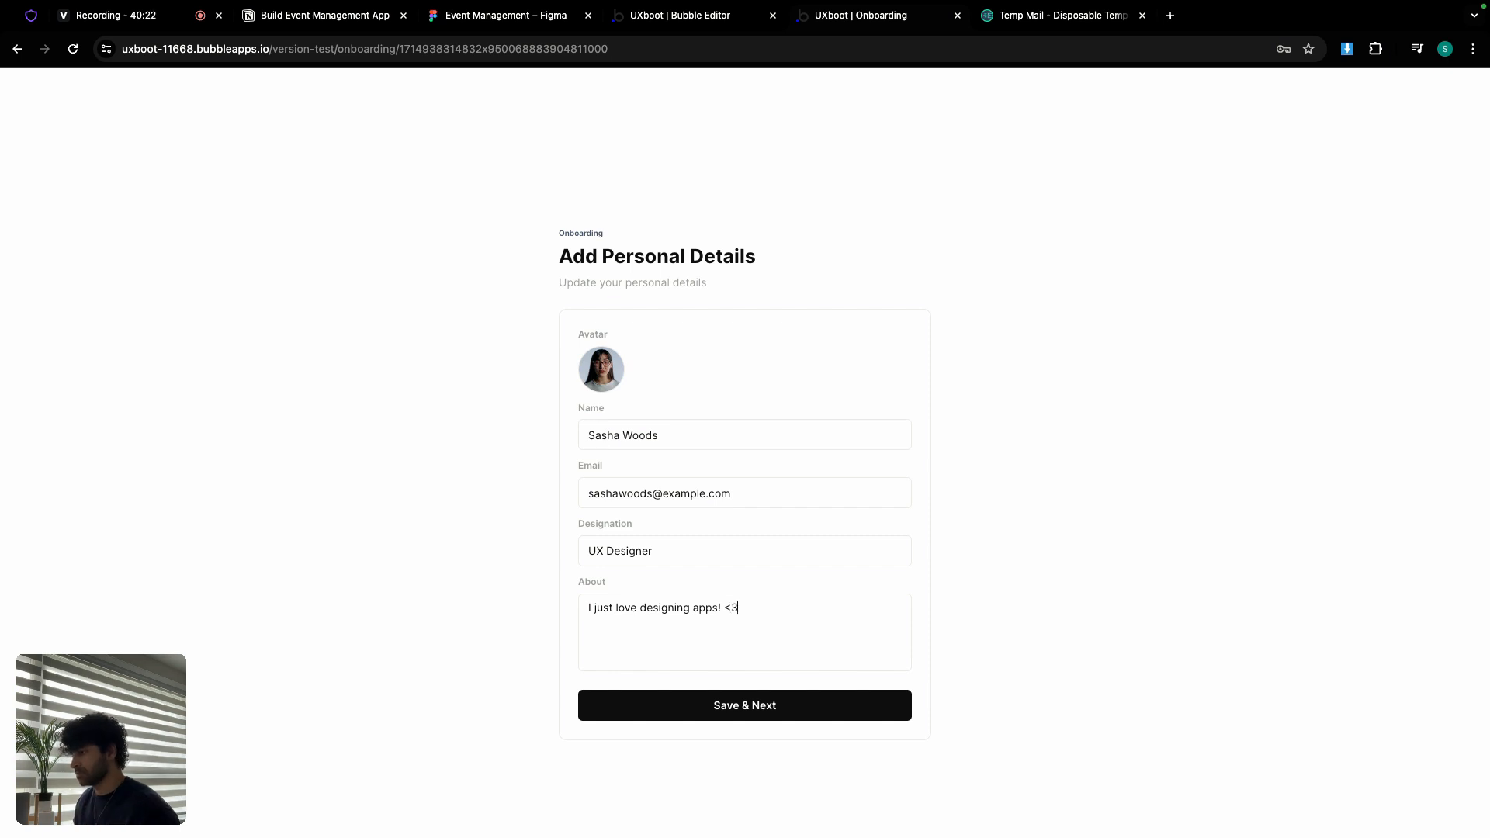
pyautogui.click(732, 707)
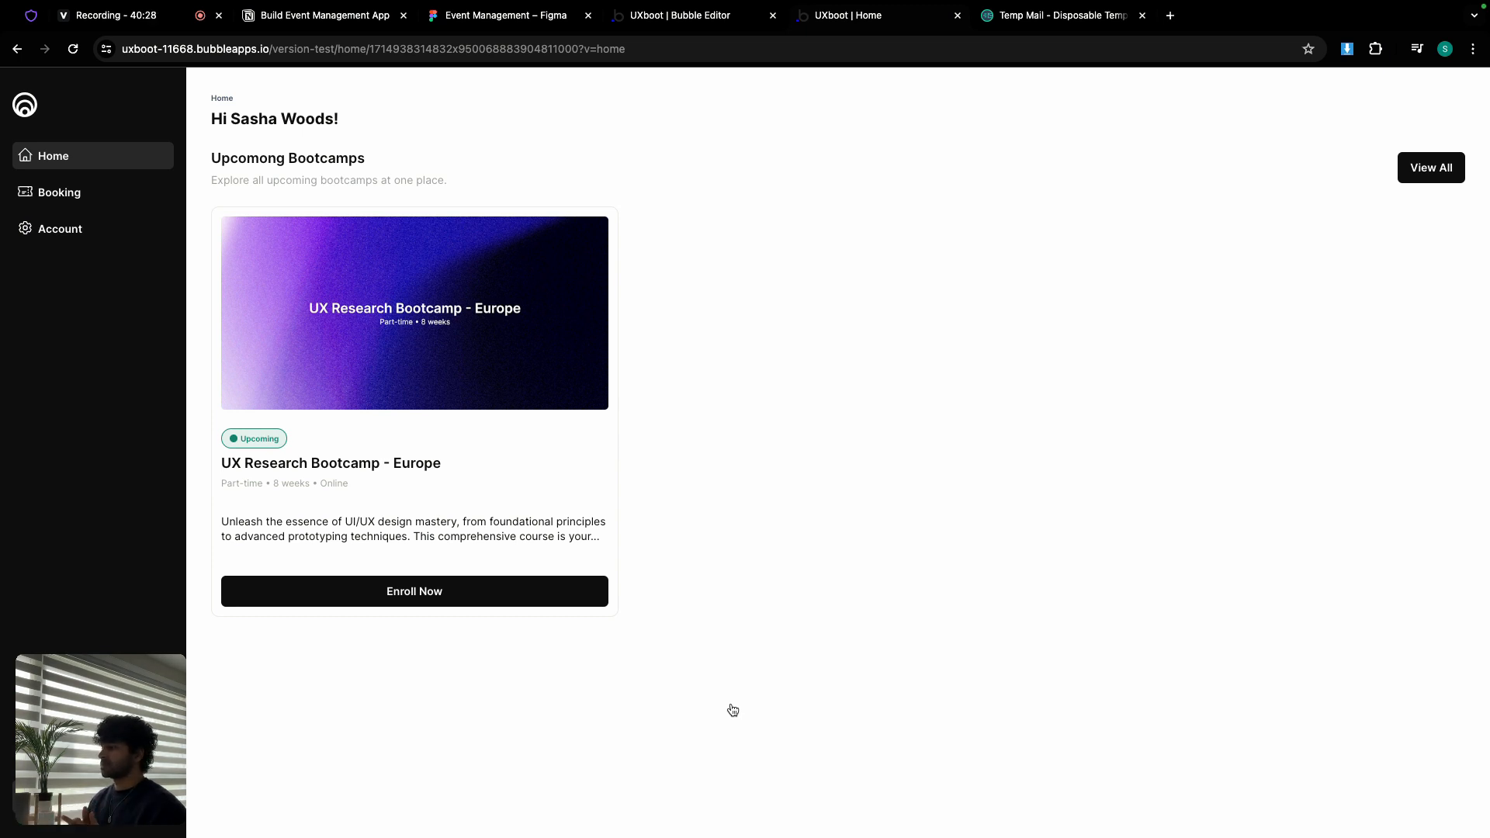
# Step: Check the student's Booking and Account views, then go back to the Bubble editor
pyautogui.click(66, 193)
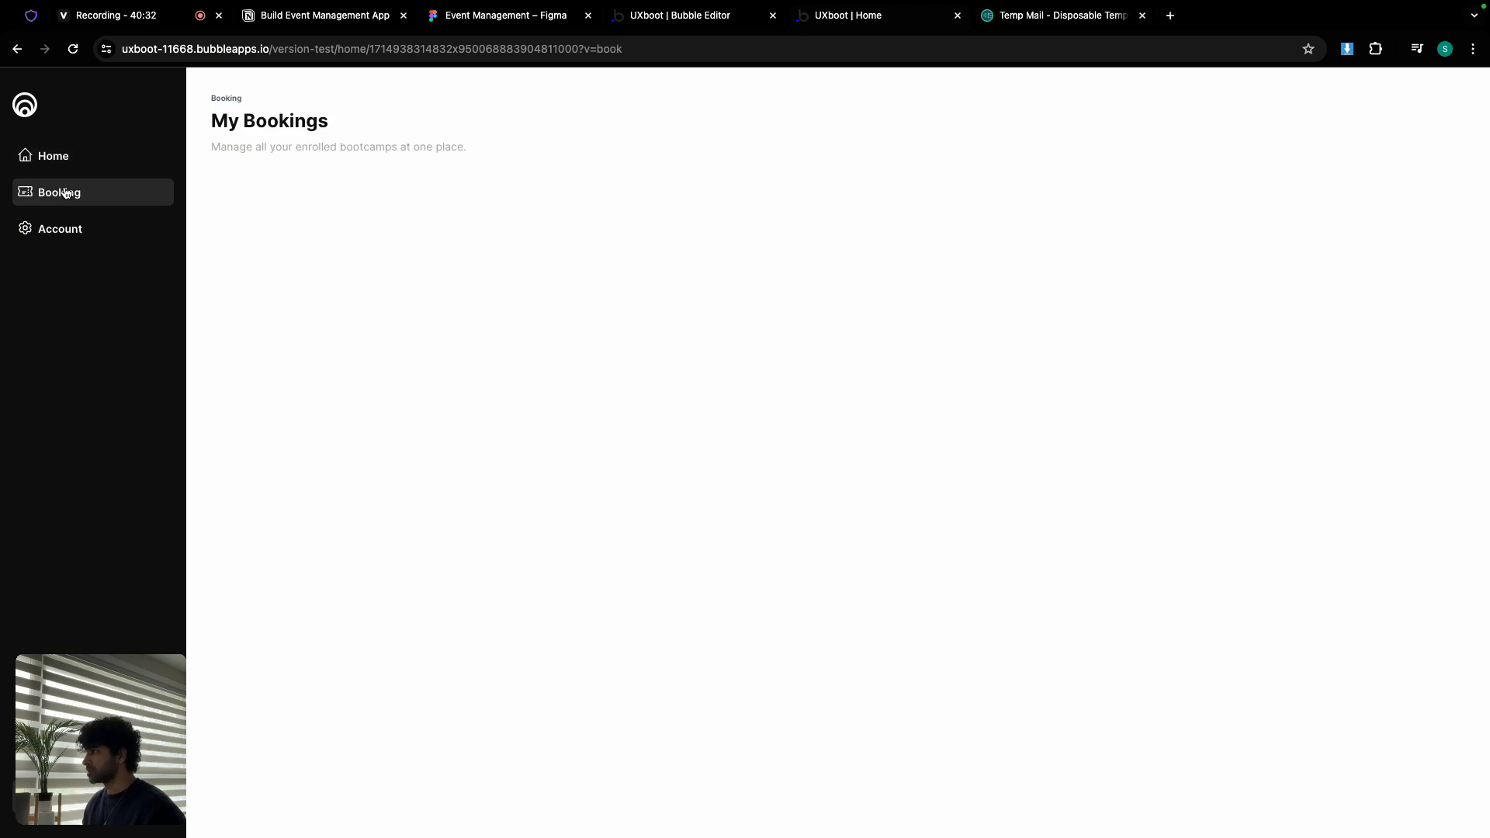
pyautogui.click(77, 236)
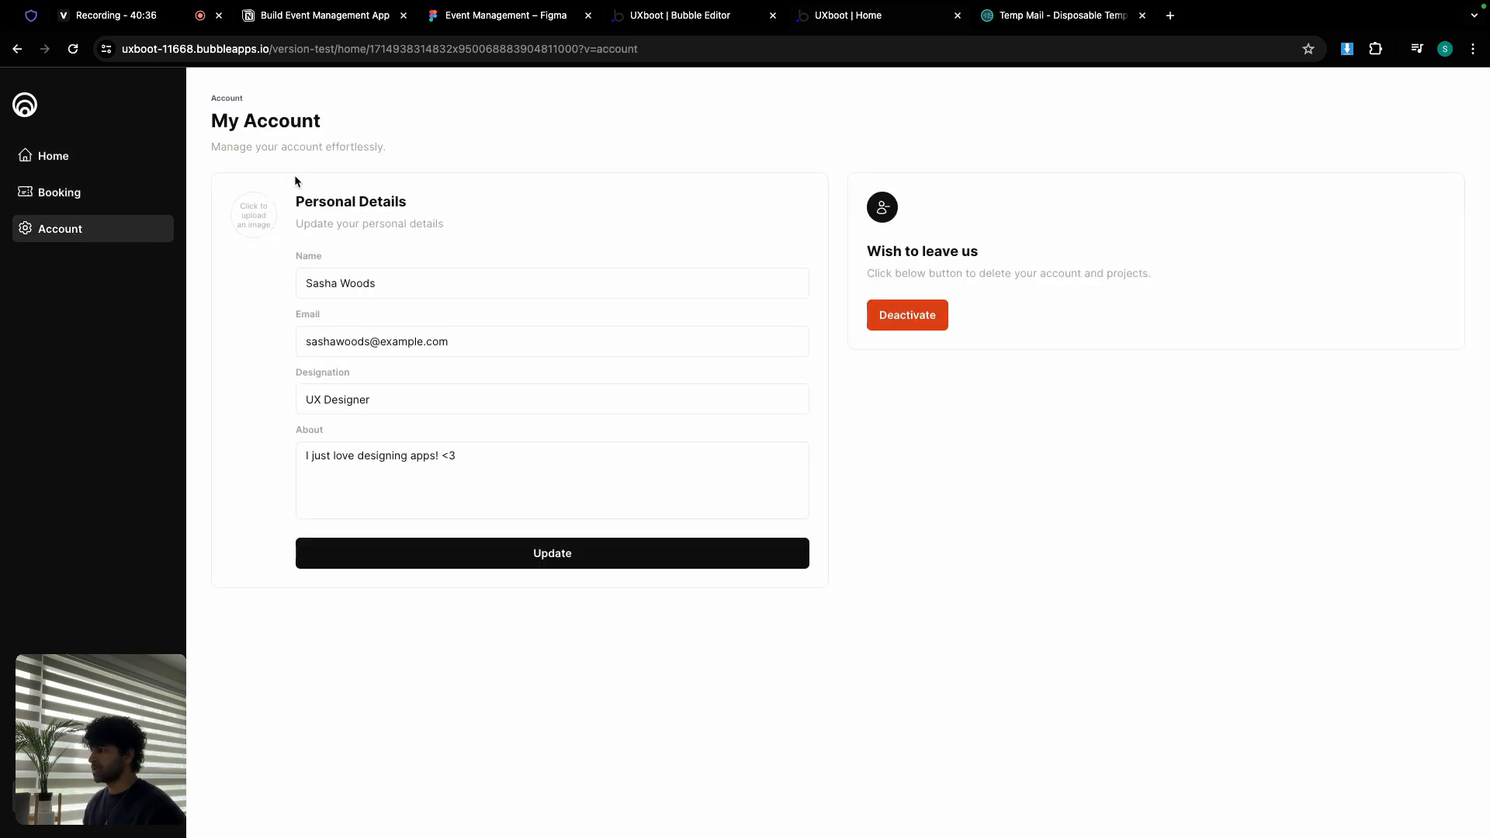
pyautogui.click(674, 16)
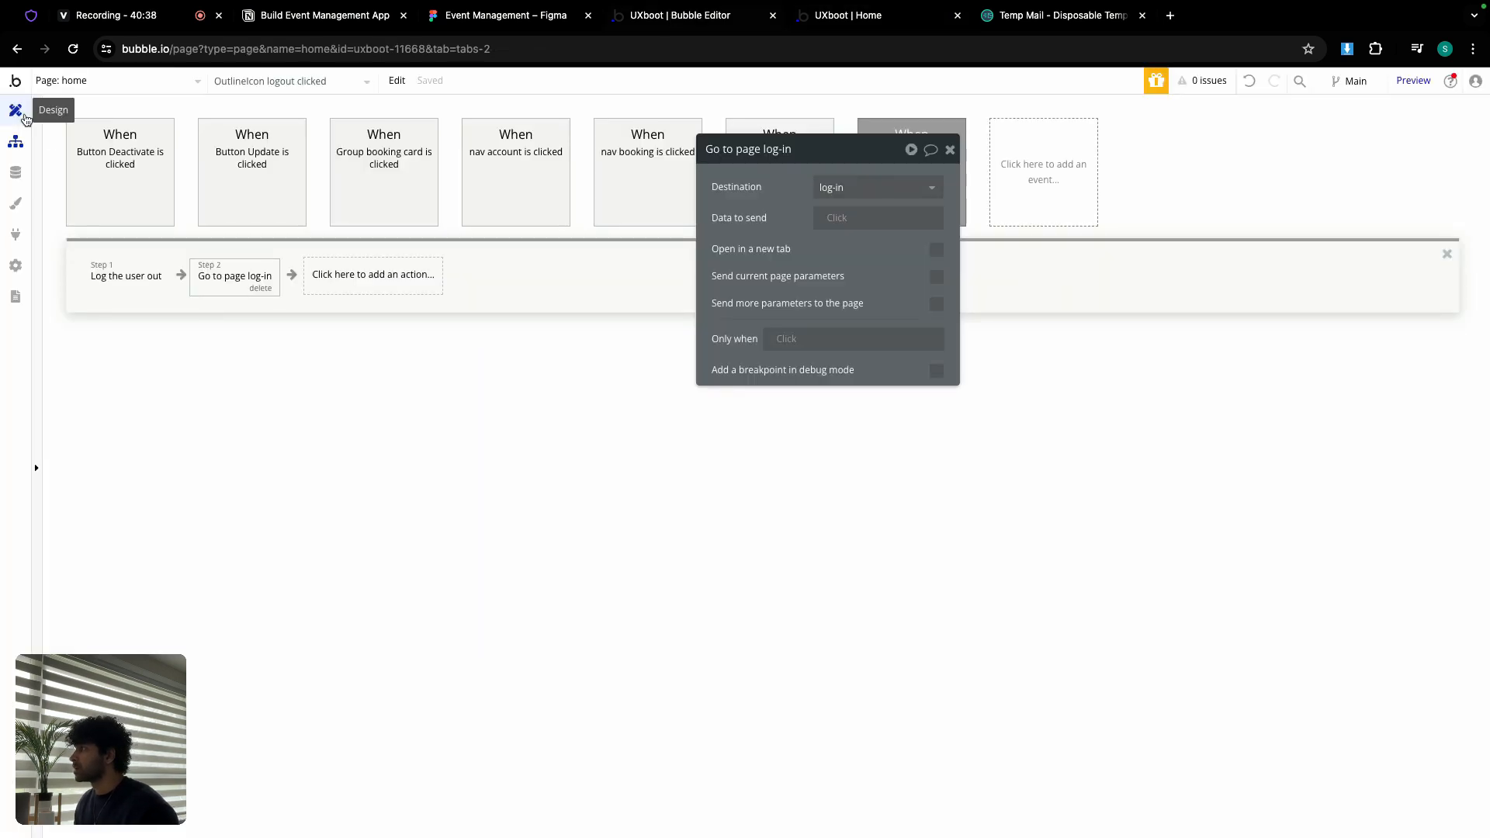
# Step: Set the account picture uploader's dynamic image to Current User's avatar:processed with Imgix
pyautogui.click(15, 110)
pyautogui.click(189, 412)
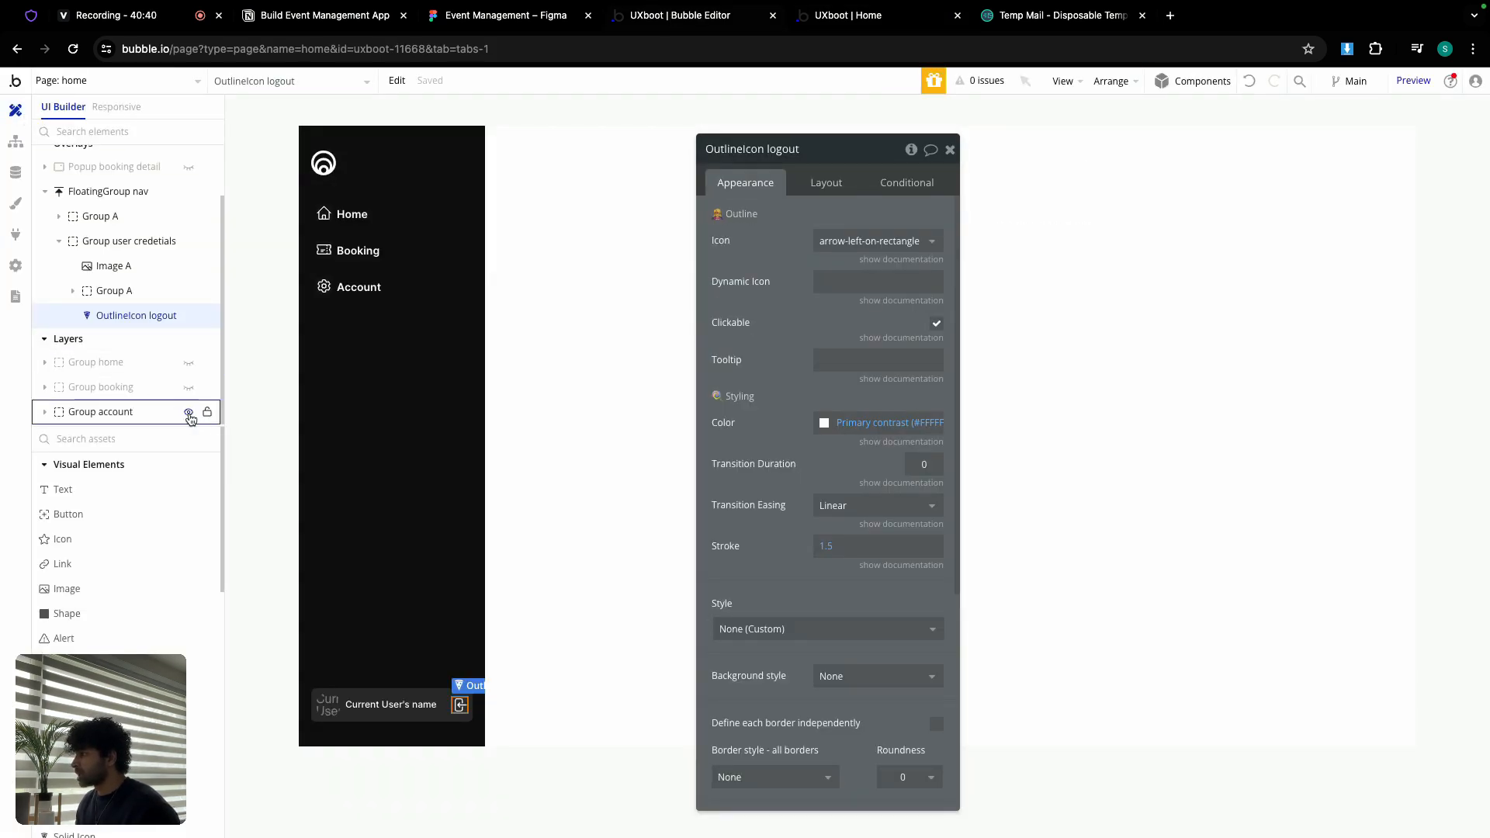
pyautogui.click(541, 275)
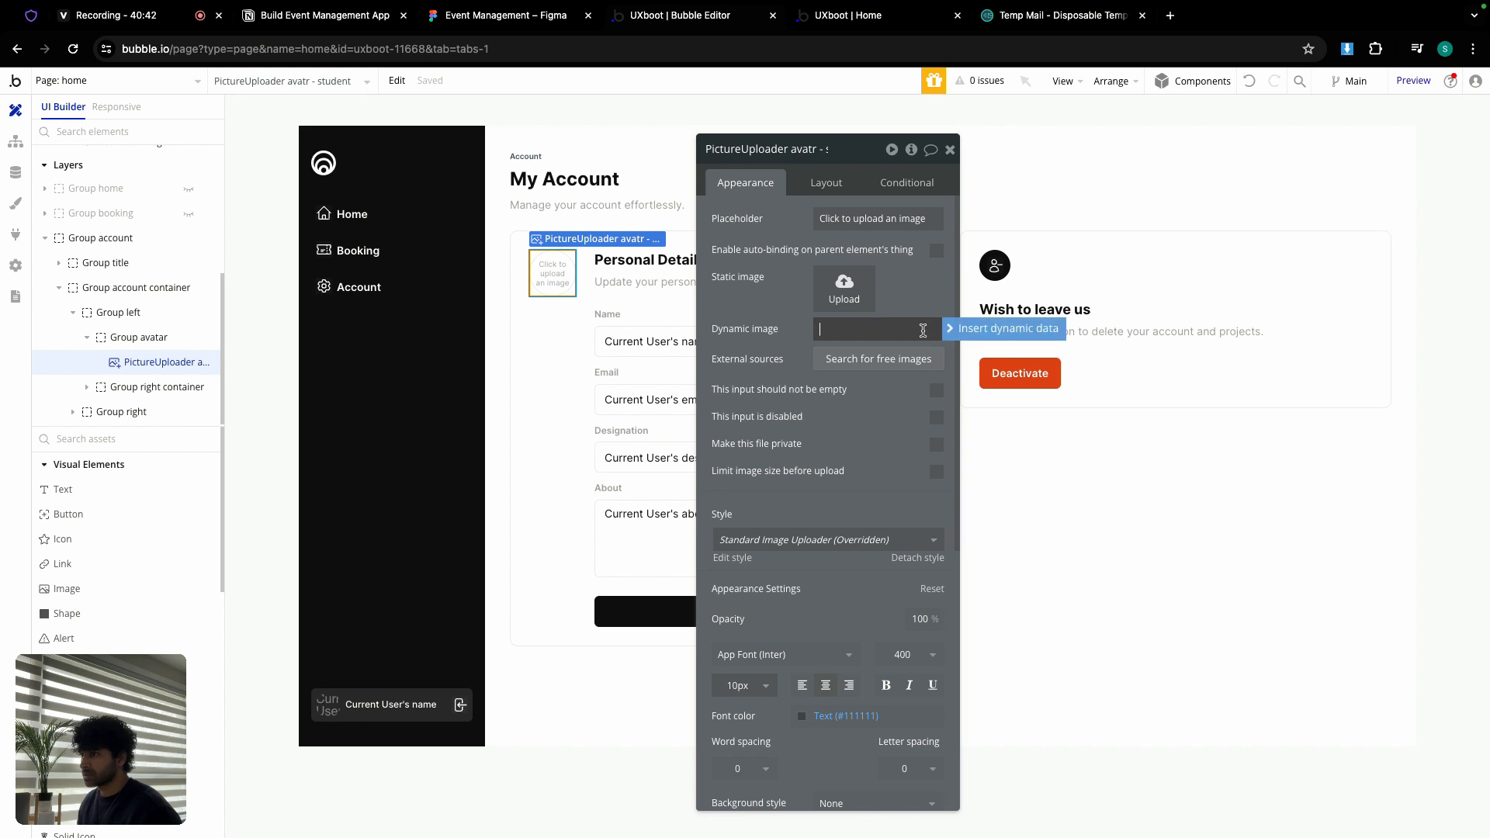
pyautogui.click(967, 334)
pyautogui.click(857, 413)
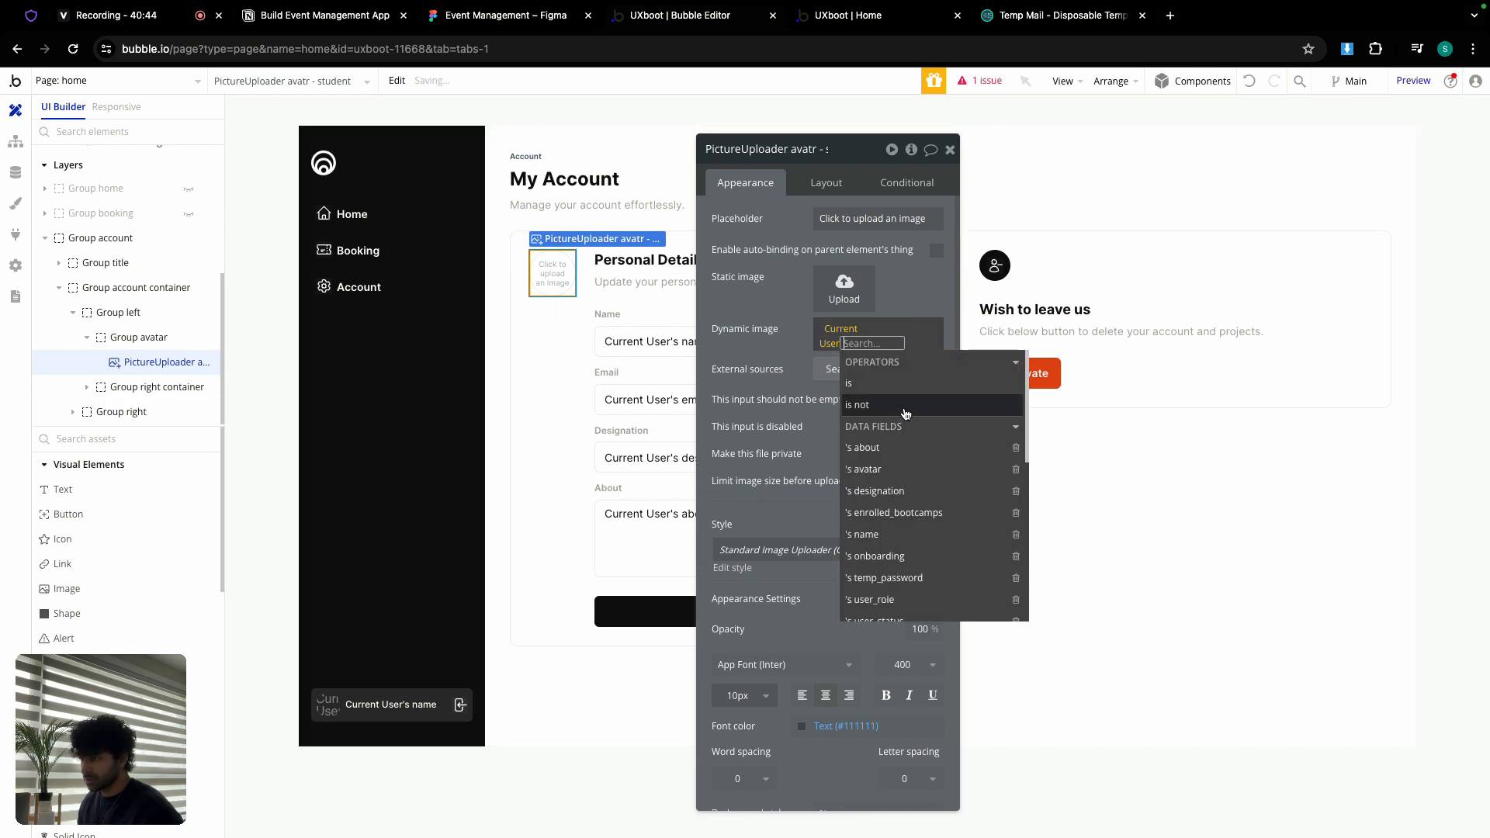
pyautogui.click(884, 469)
pyautogui.click(915, 578)
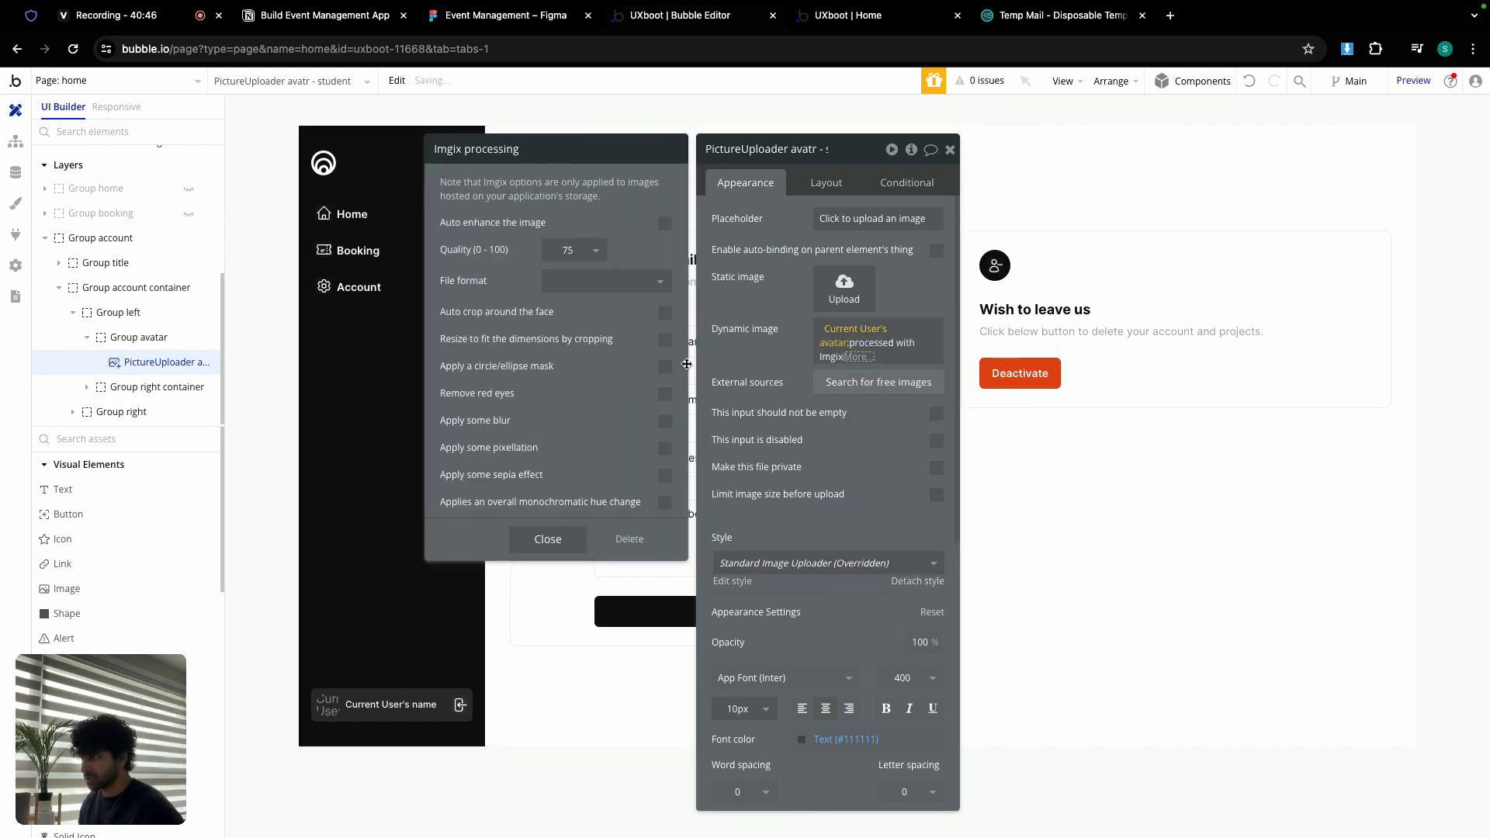
pyautogui.click(762, 366)
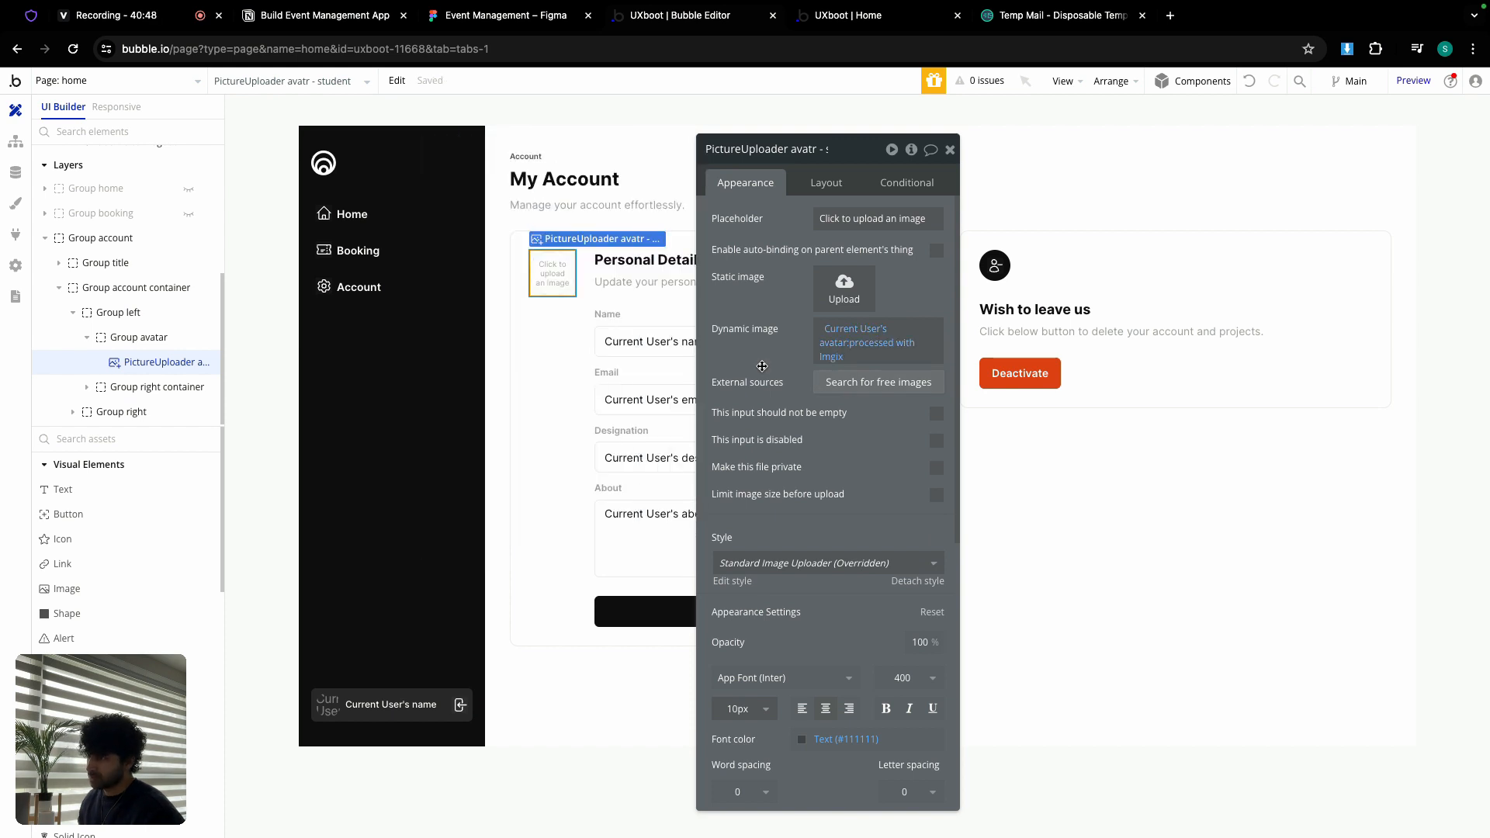
pyautogui.click(870, 19)
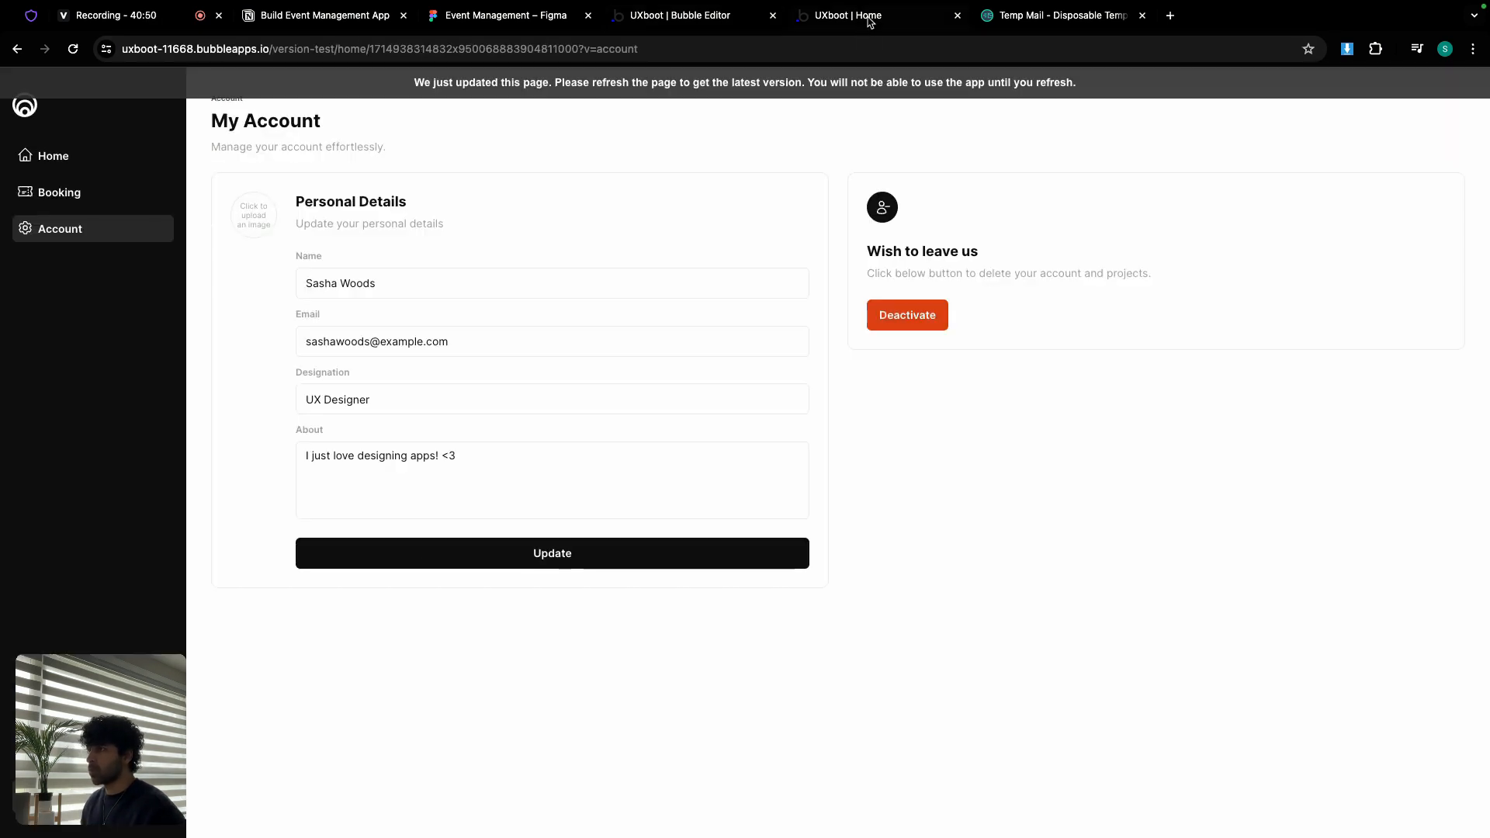
# Step: Reload the live Account page so the student's avatar shows, then log out to the Log In page
pyautogui.click(699, 97)
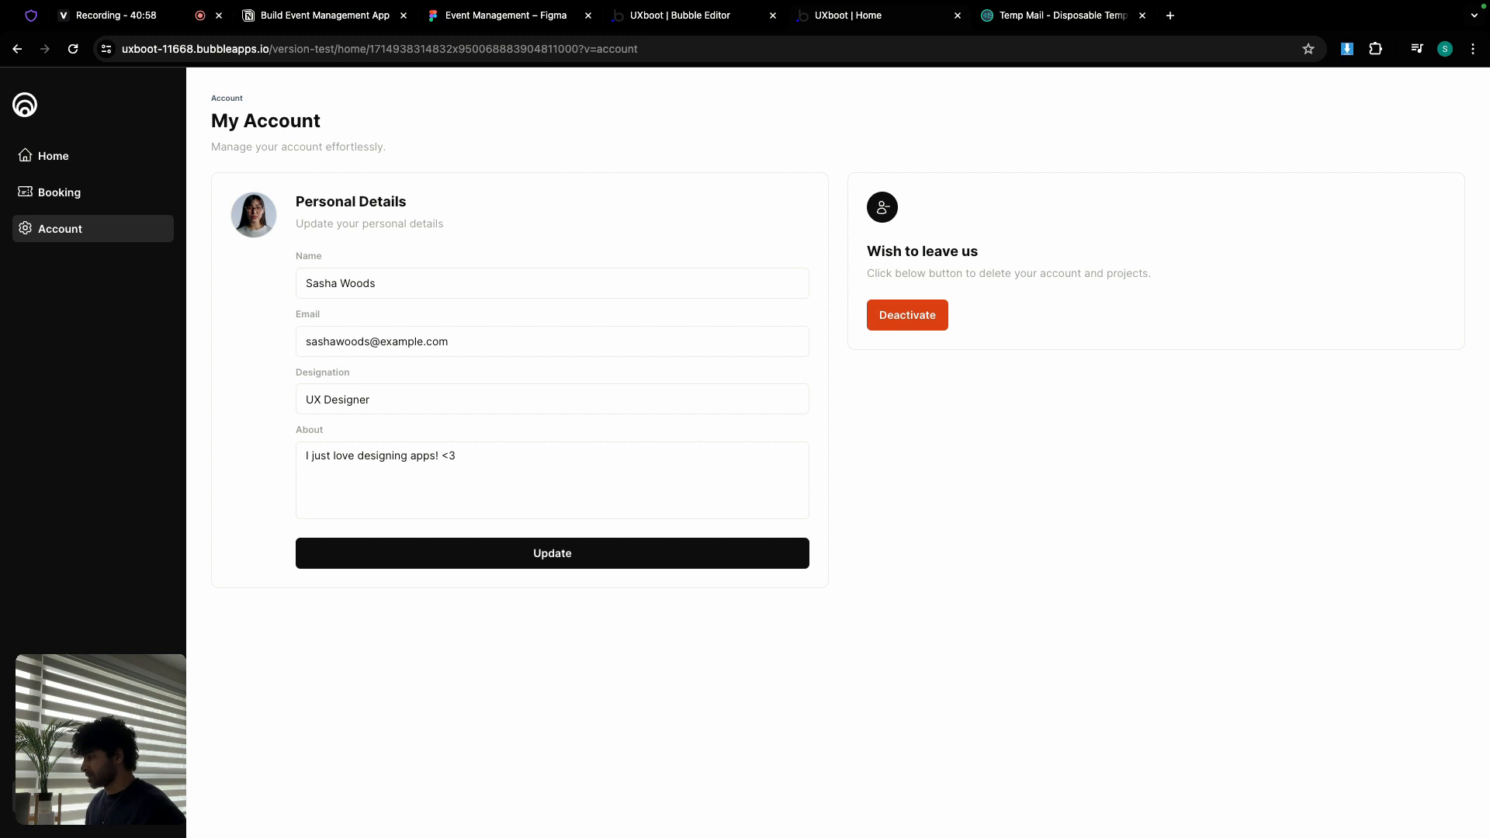
pyautogui.click(59, 799)
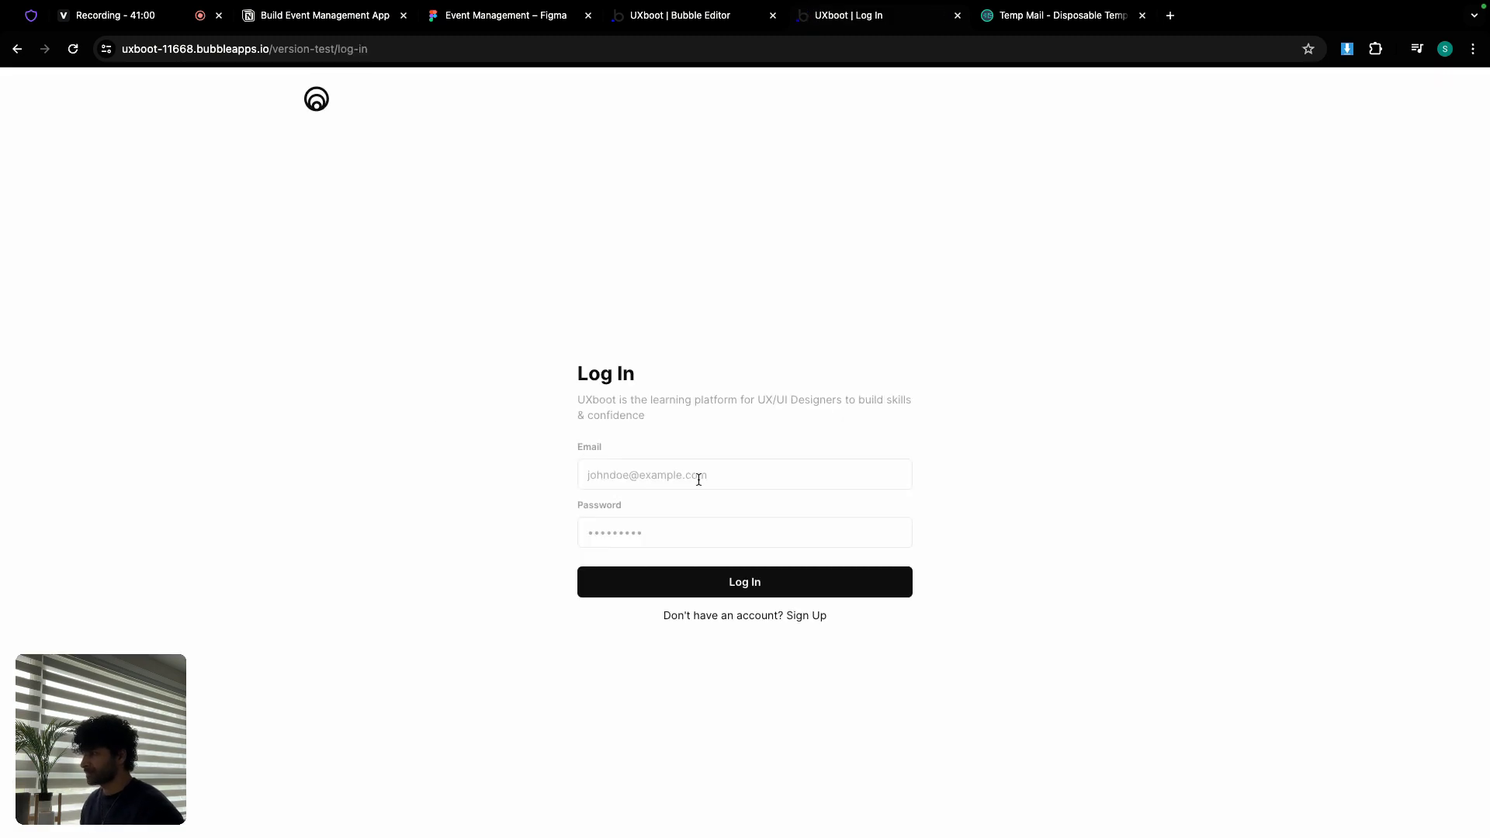
# Step: Log in with the admin's e-mail and password to load the Dashboard ($0 sales, 1 bootcamp, 1 student)
pyautogui.click(700, 479)
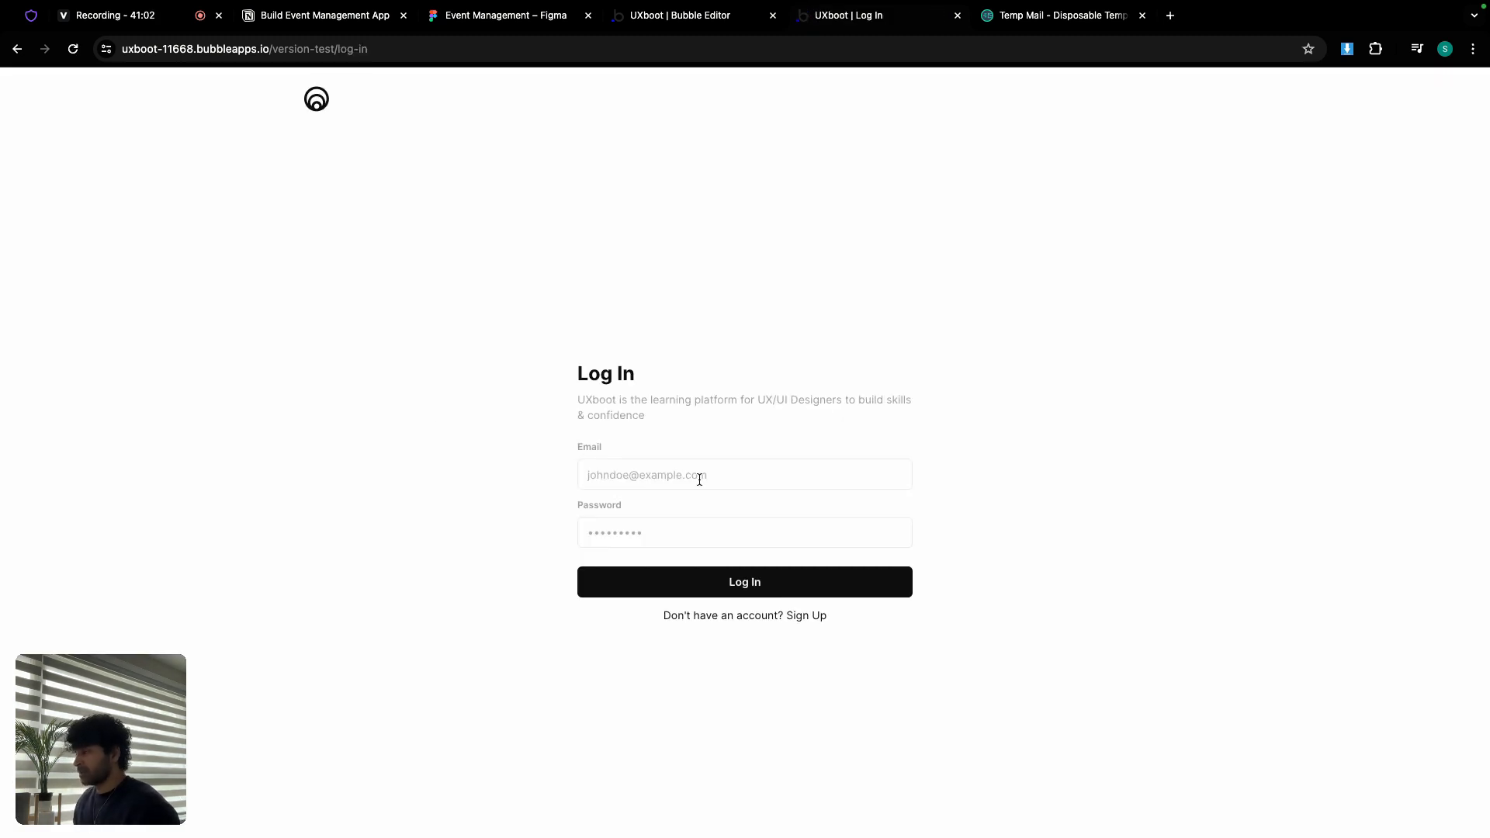
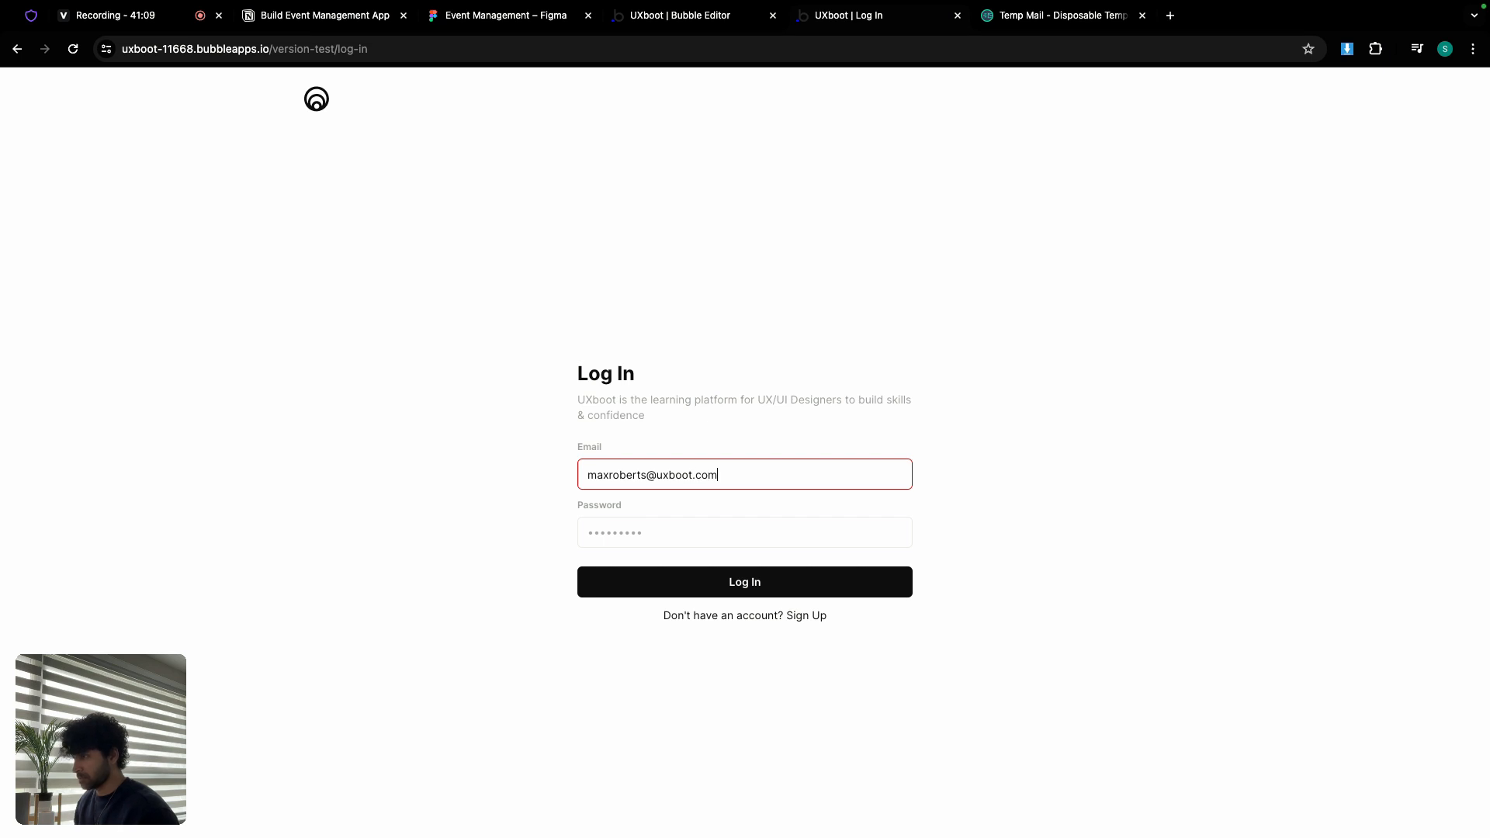
pyautogui.click(694, 526)
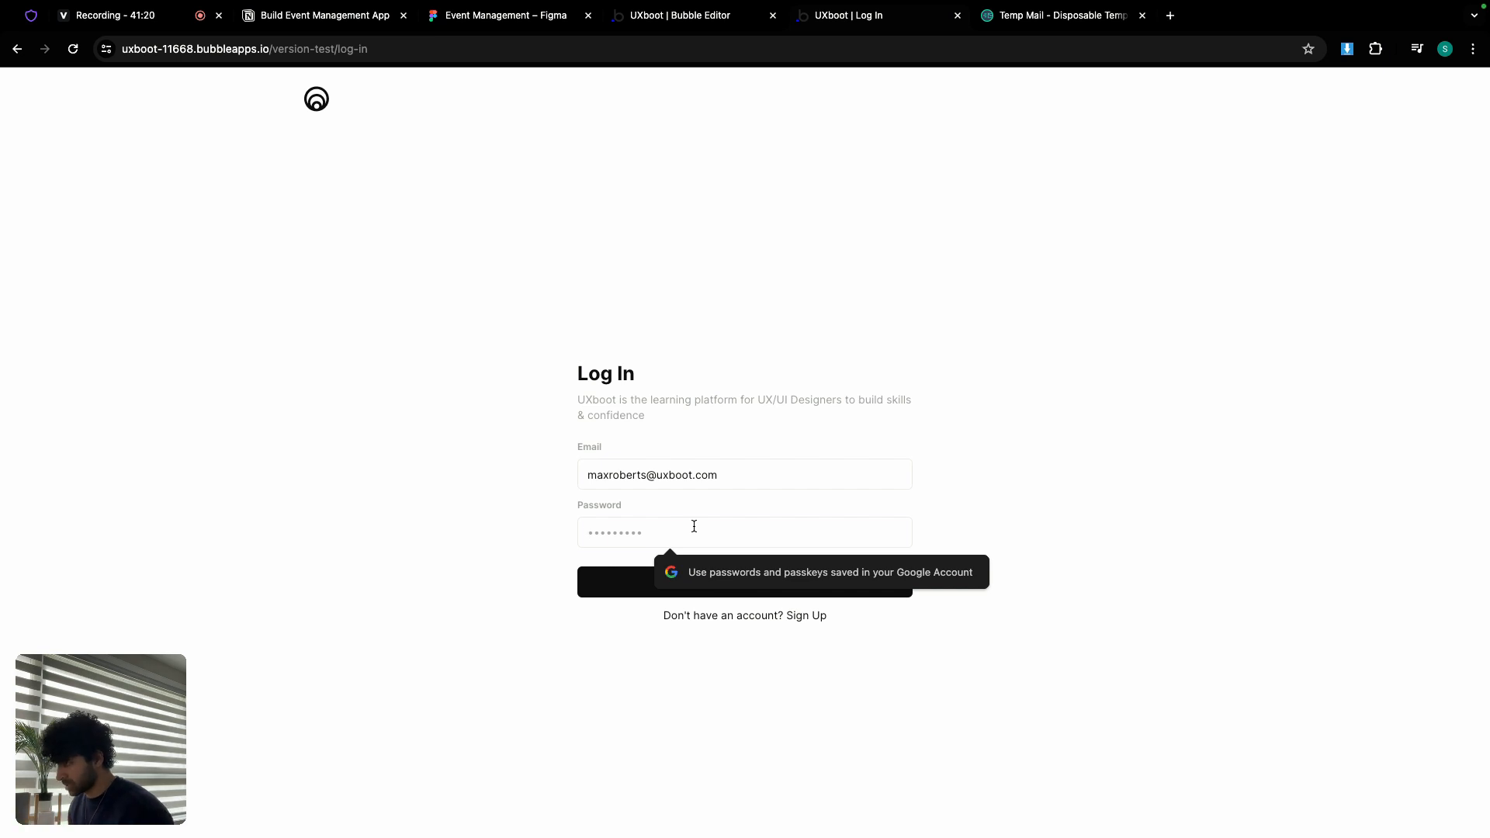
pyautogui.write('*******')
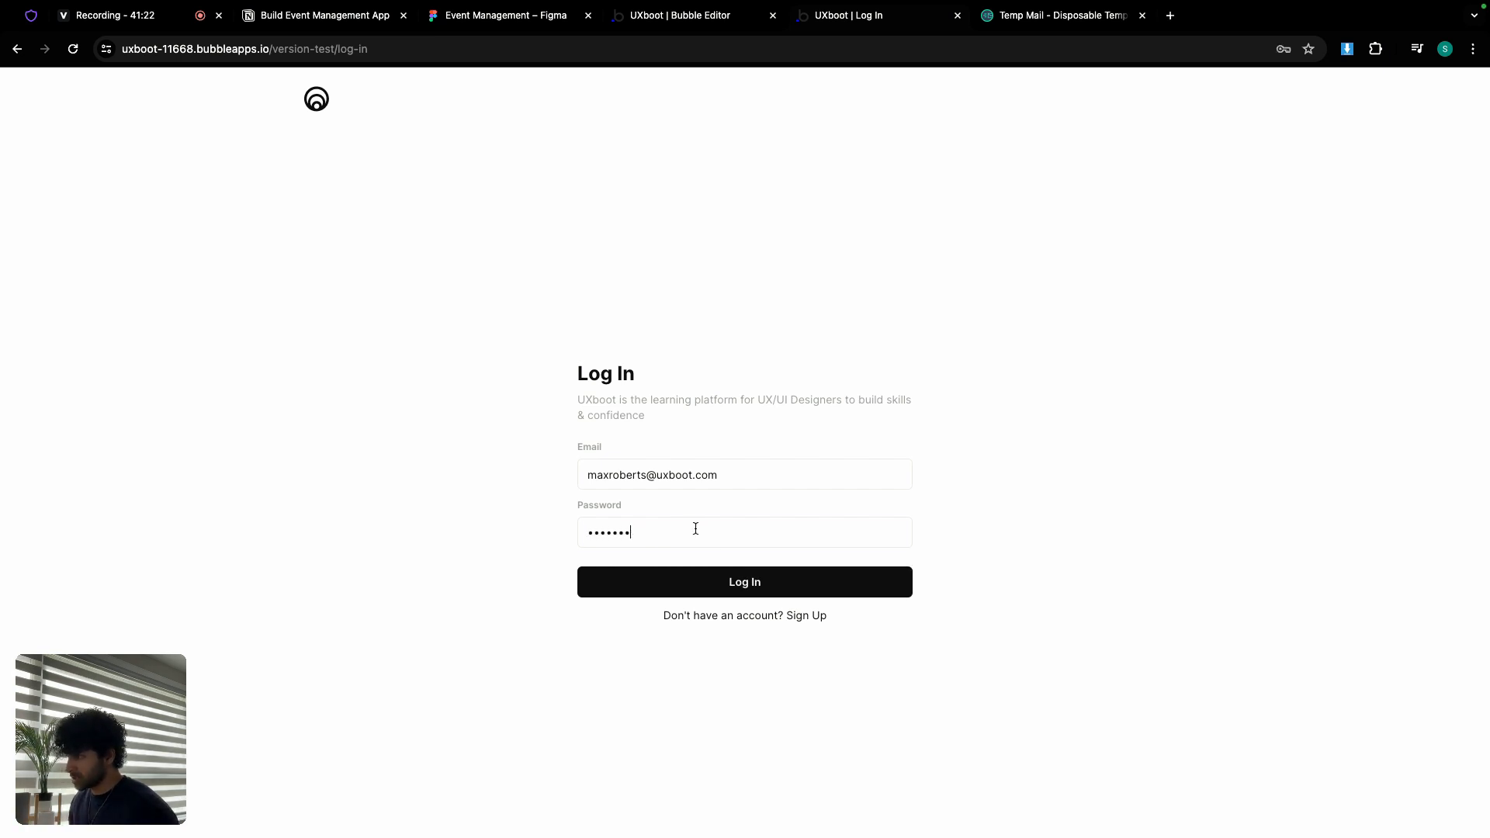
pyautogui.click(732, 582)
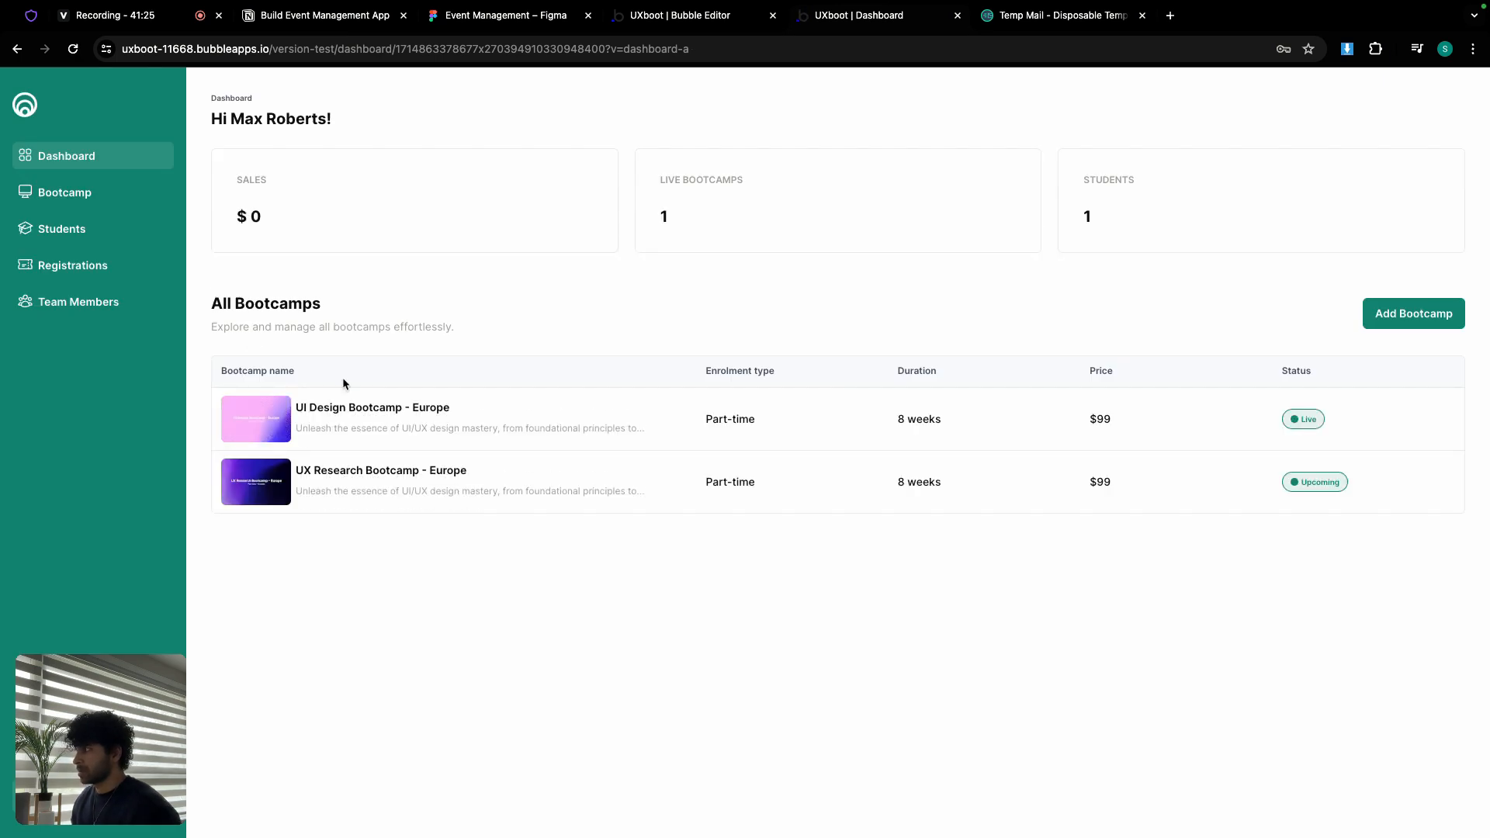
# Step: View the All Students list with both avatars, then move via Notion to the Event Management Figma file
pyautogui.click(72, 235)
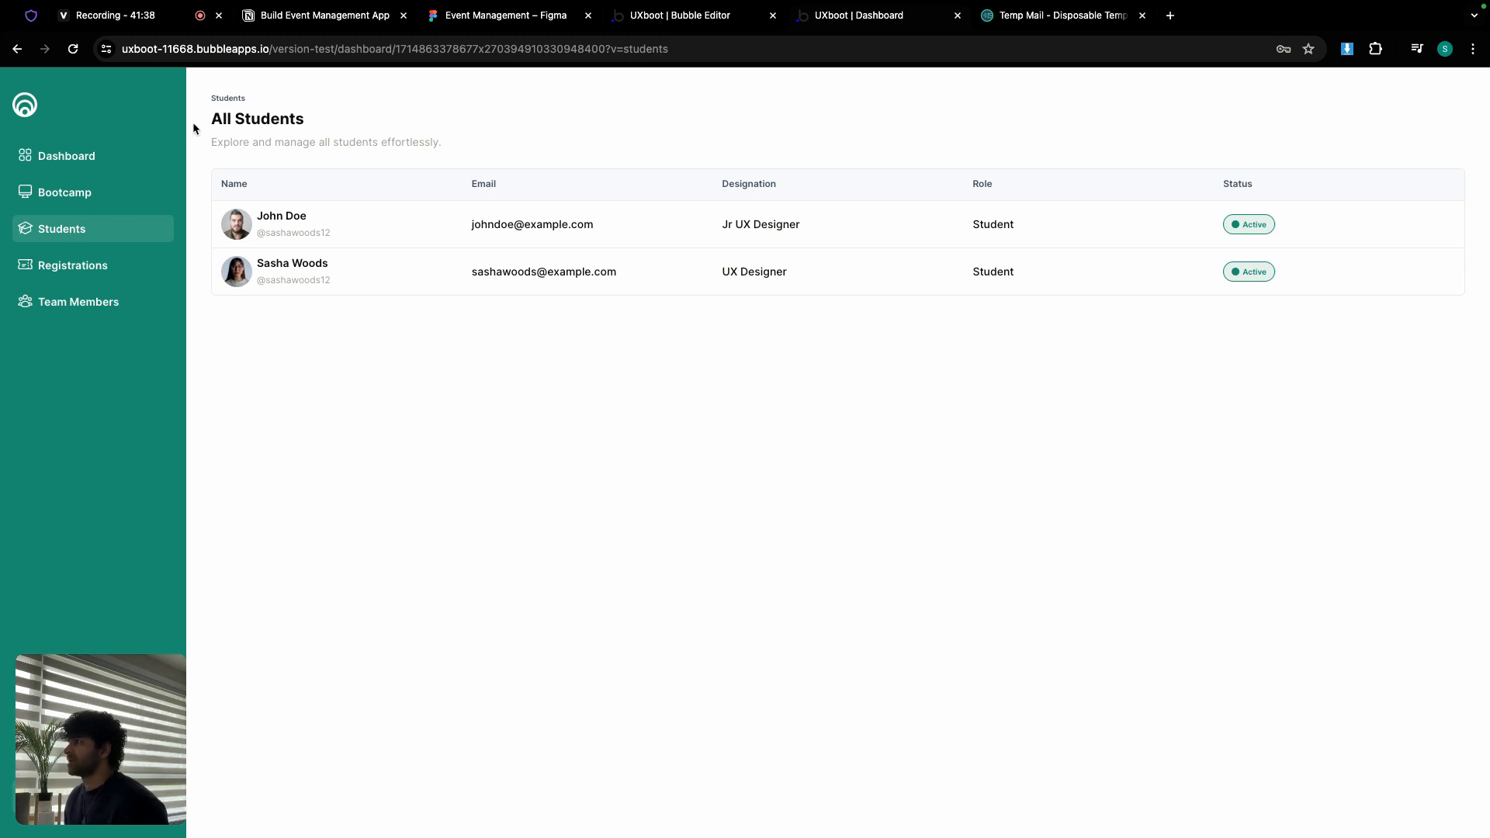
pyautogui.click(329, 16)
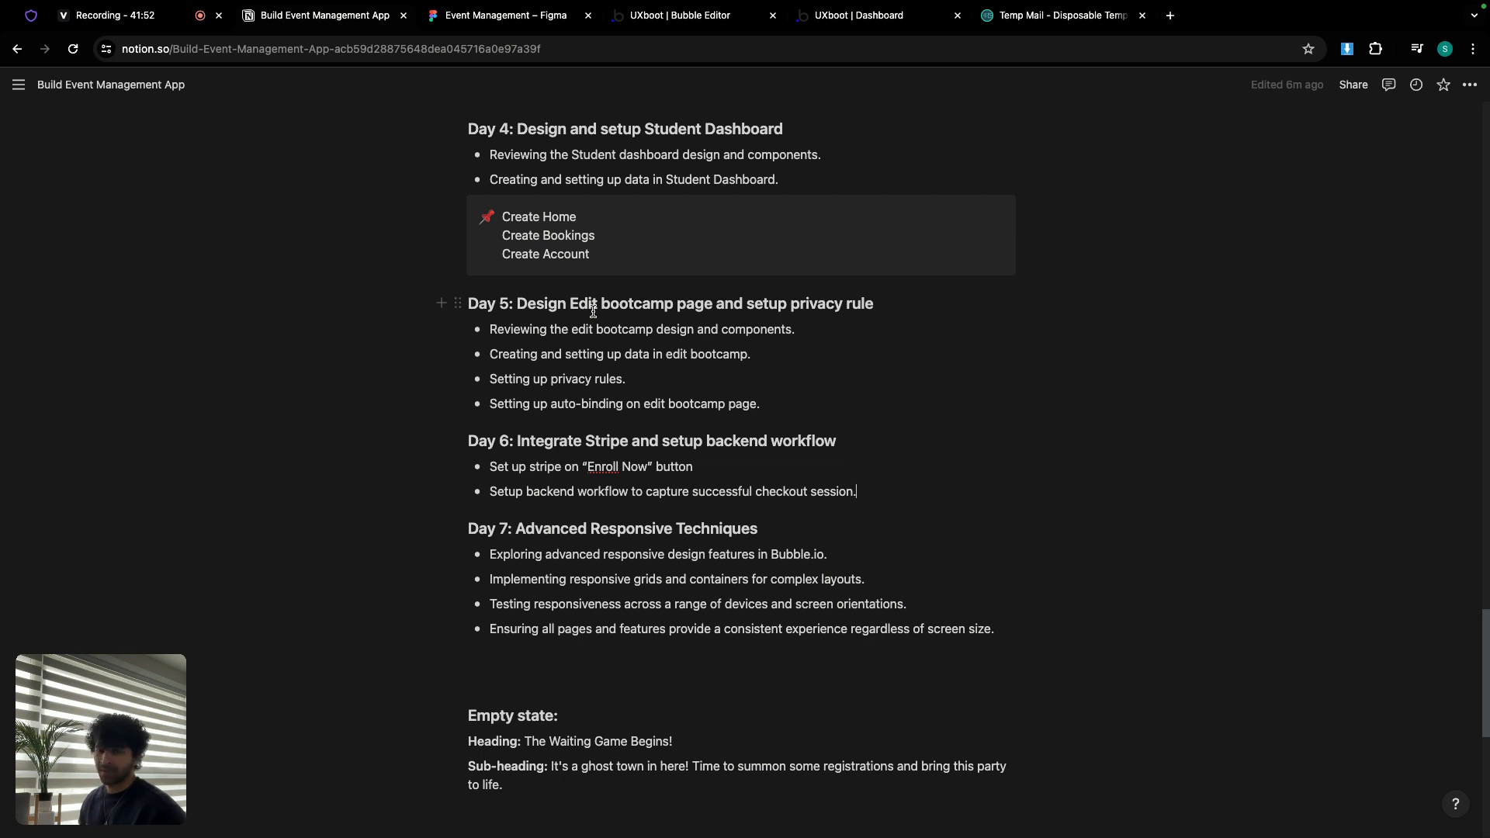
pyautogui.click(540, 17)
pyautogui.scroll(-10, 560, 298)
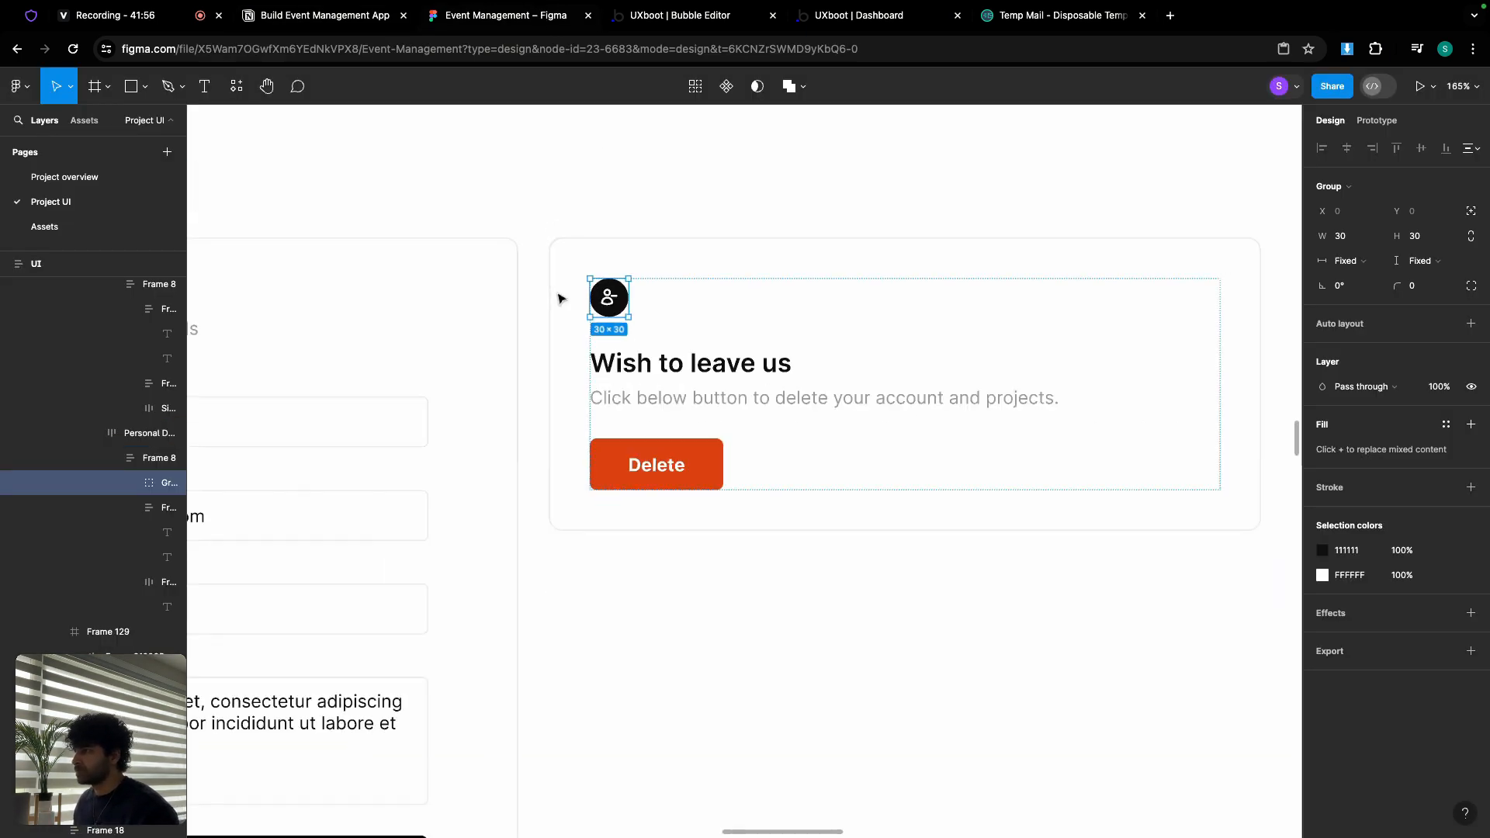
# Step: Survey the Overview, Tools, Agenda, Team and Inclusions frames, returning to the Bootcamp Overview frame
pyautogui.moveTo(535, 402); pyautogui.dragTo(551, 391)
pyautogui.scroll(-10, 551, 391)
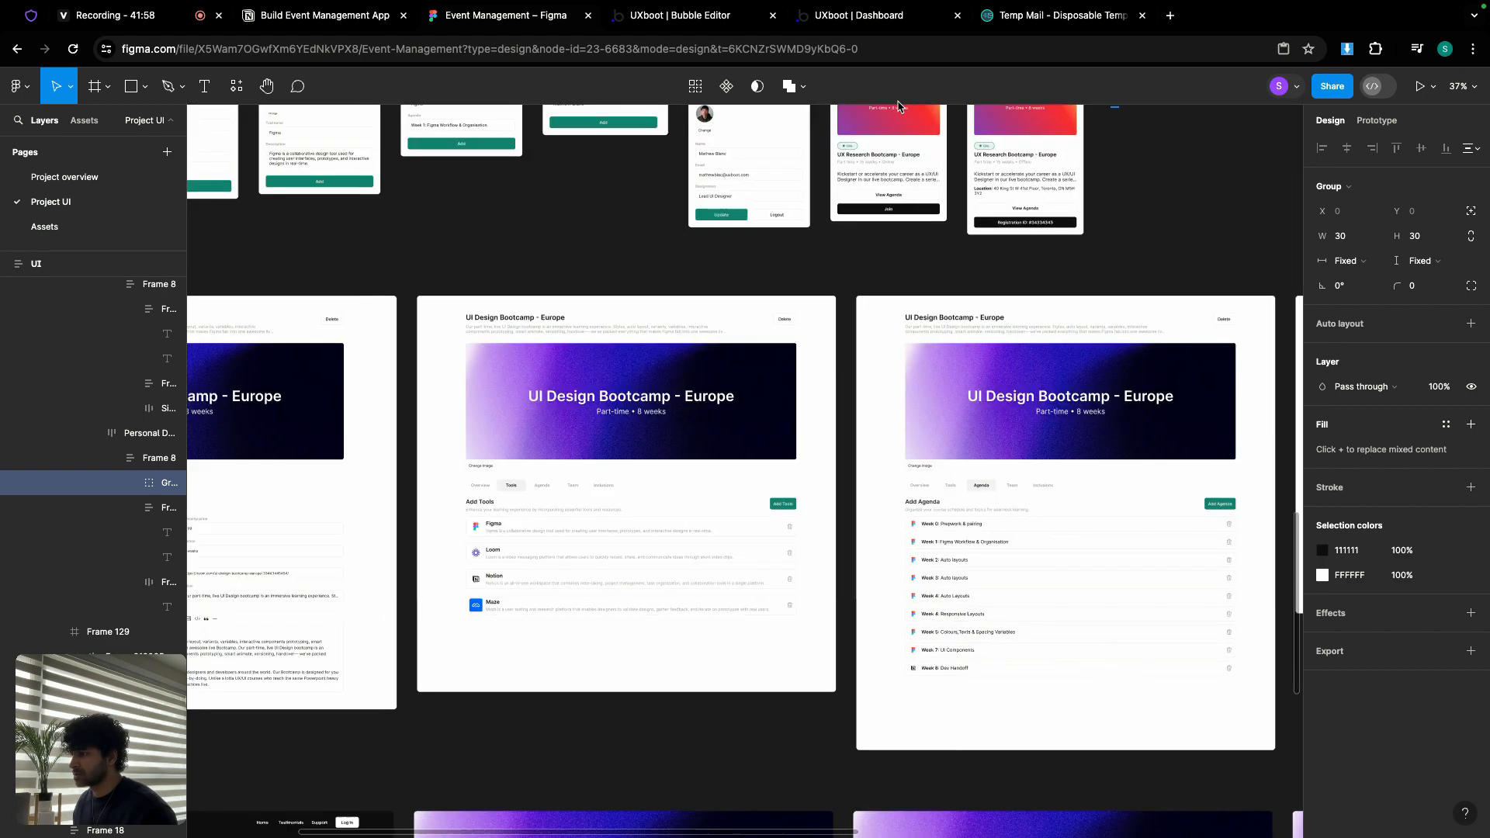
pyautogui.scroll(5, 409, 402)
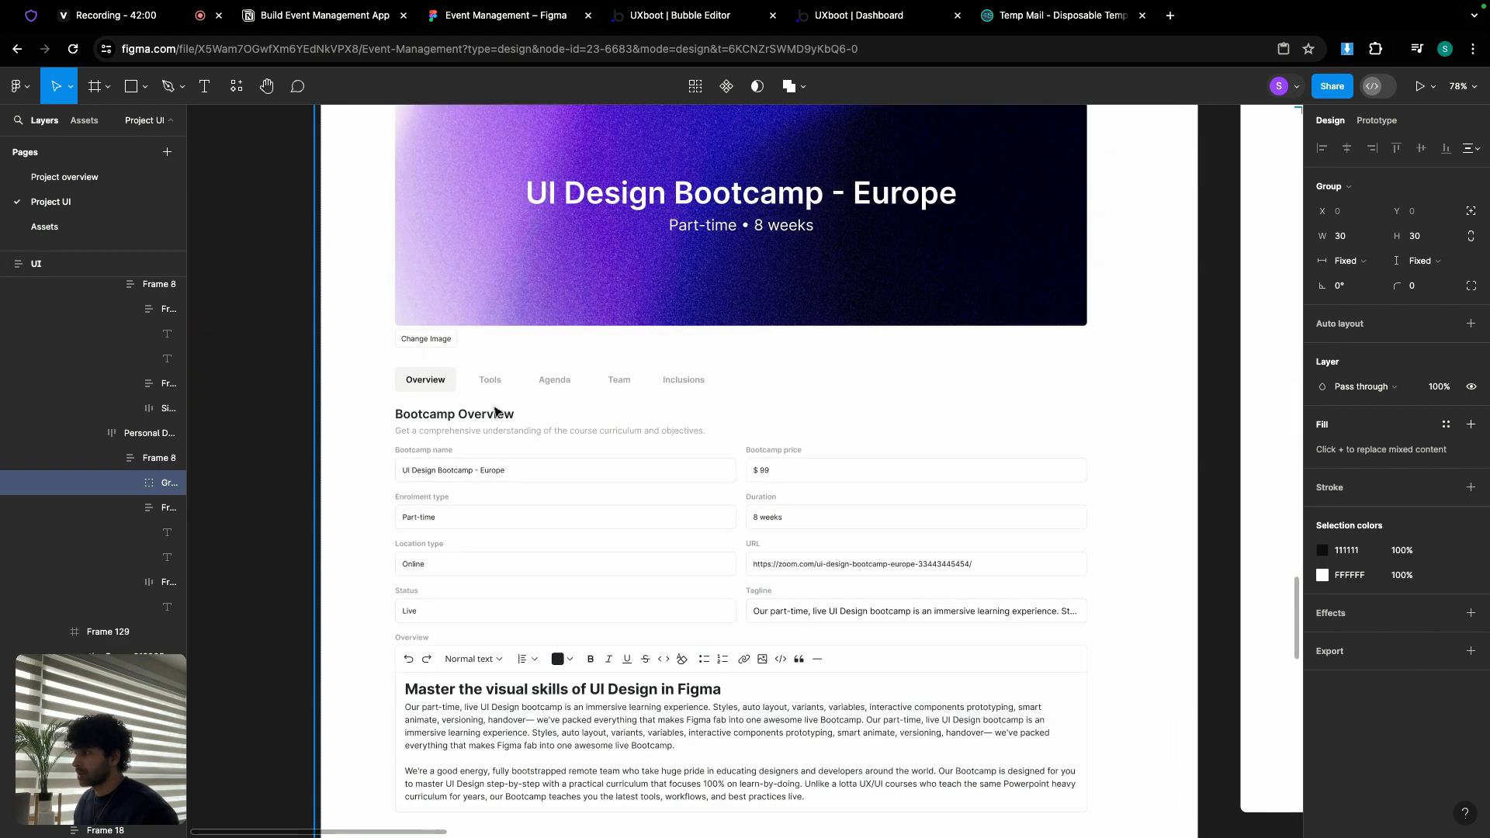
pyautogui.scroll(-1, 504, 412)
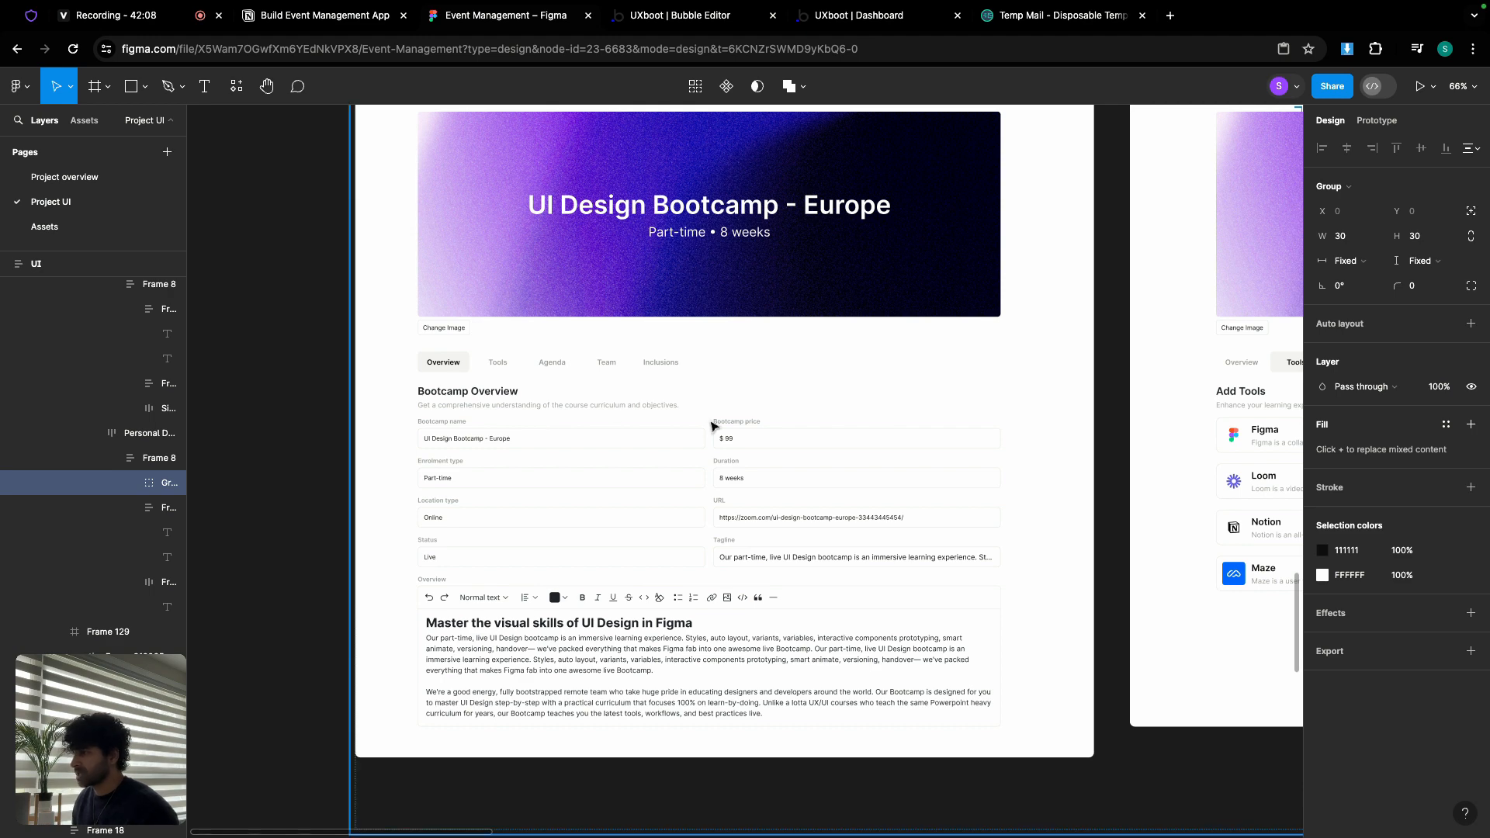
pyautogui.hscroll(10, 699, 397)
pyautogui.hscroll(12, 776, 465)
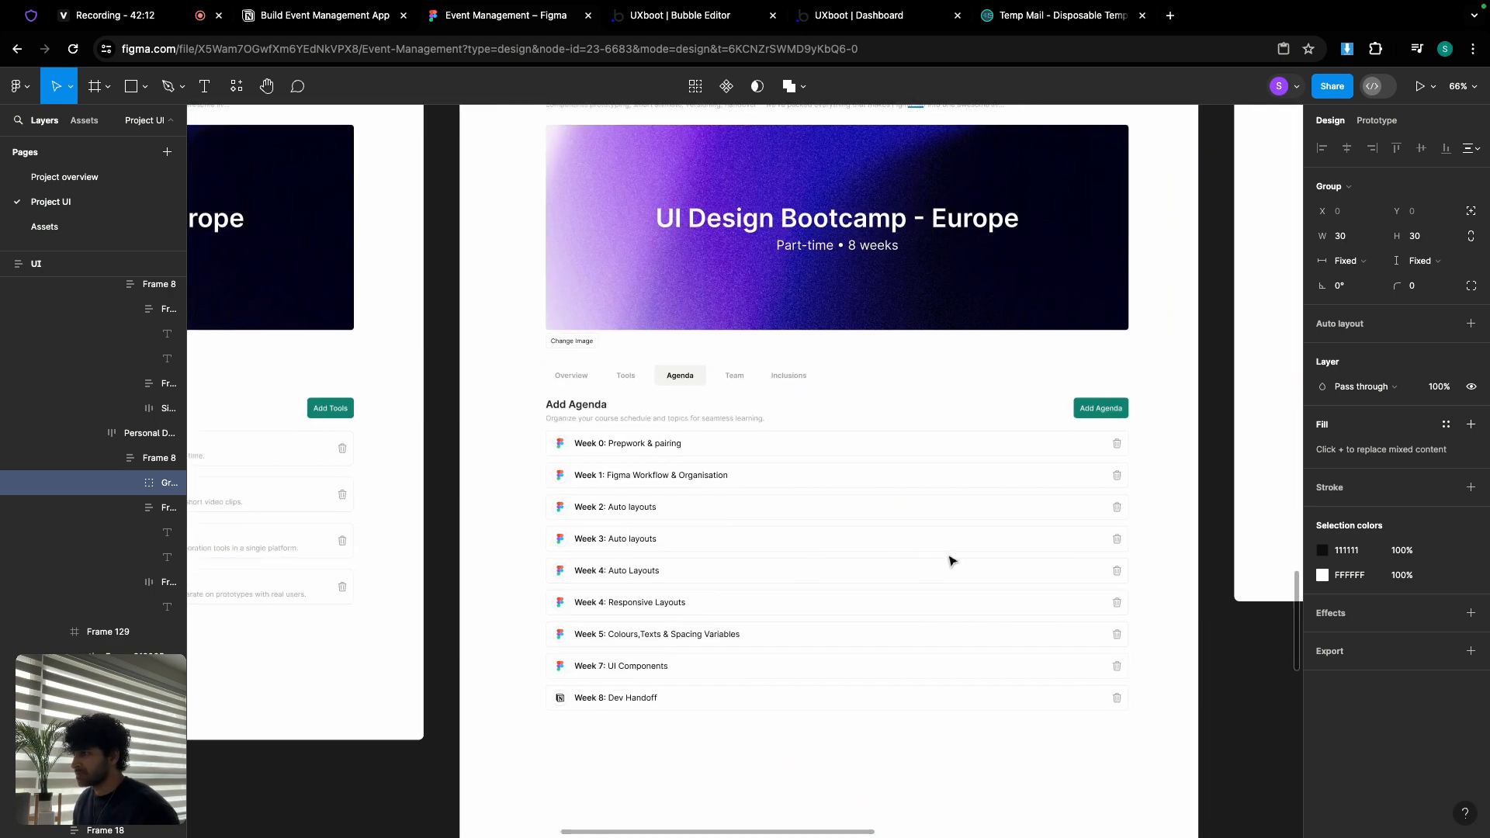
pyautogui.hscroll(12, 952, 555)
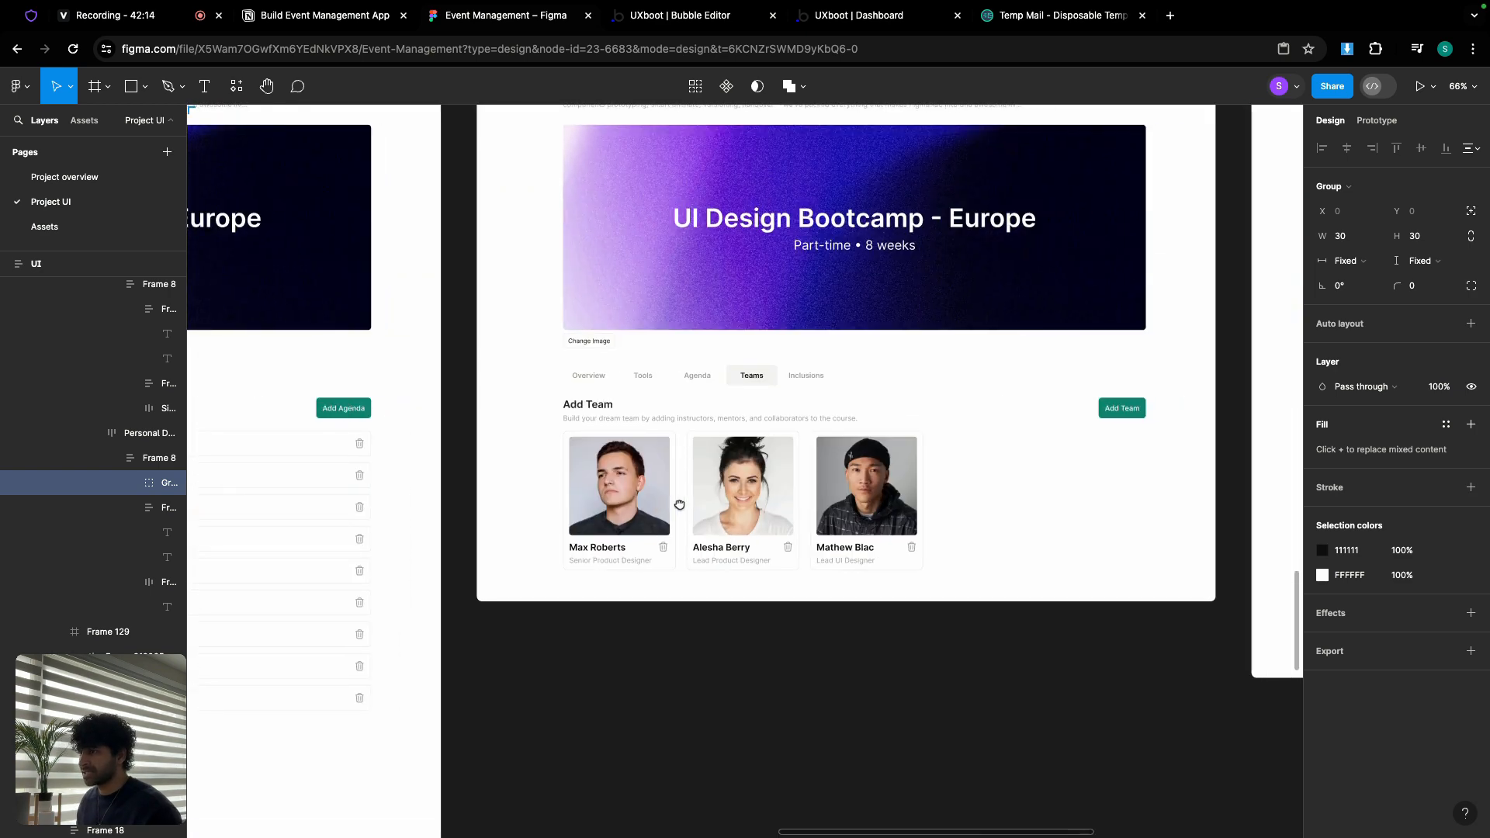
pyautogui.hscroll(12, 885, 497)
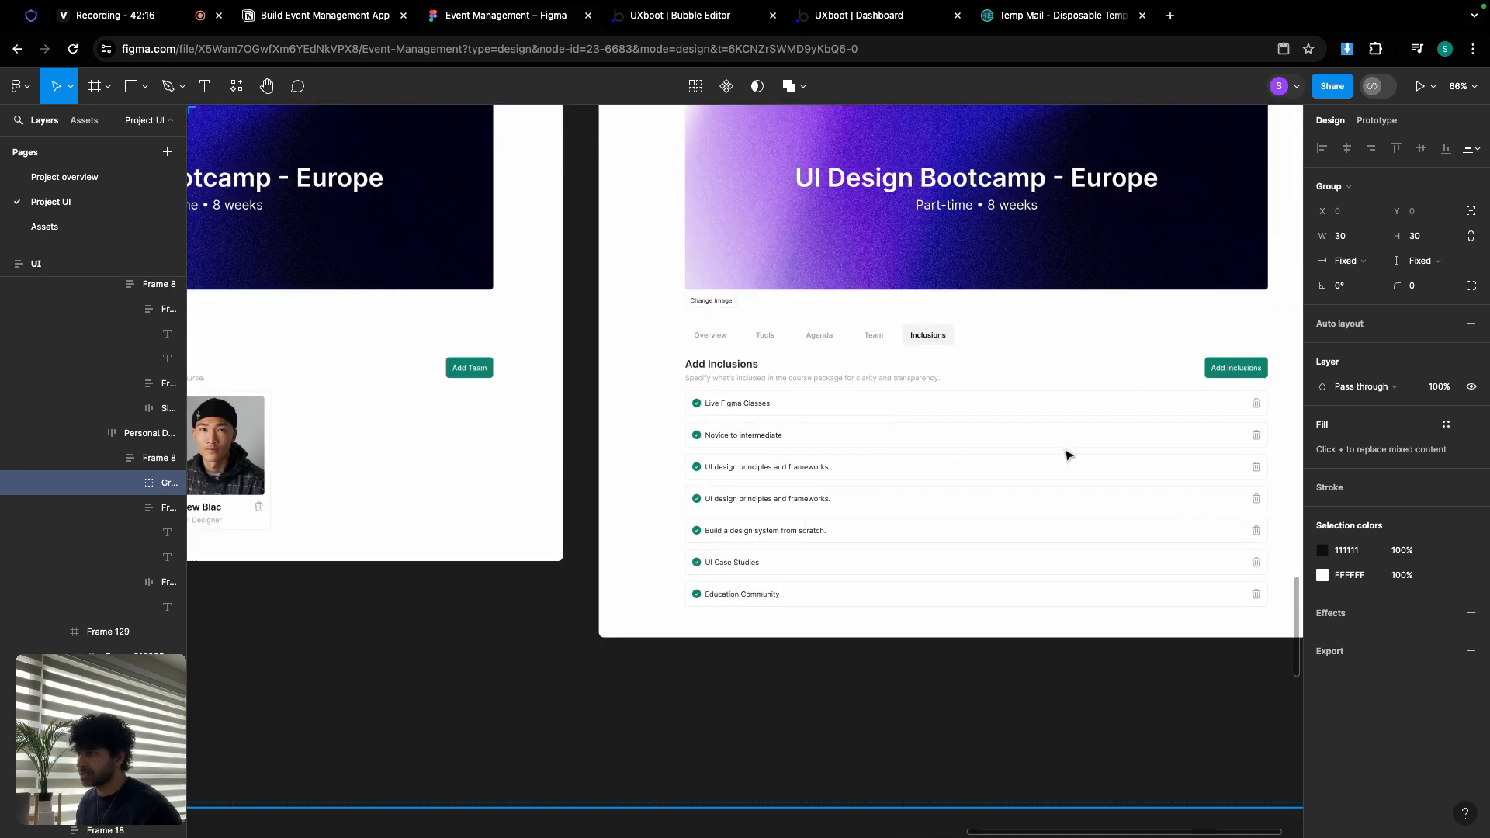
pyautogui.hscroll(-20, 684, 451)
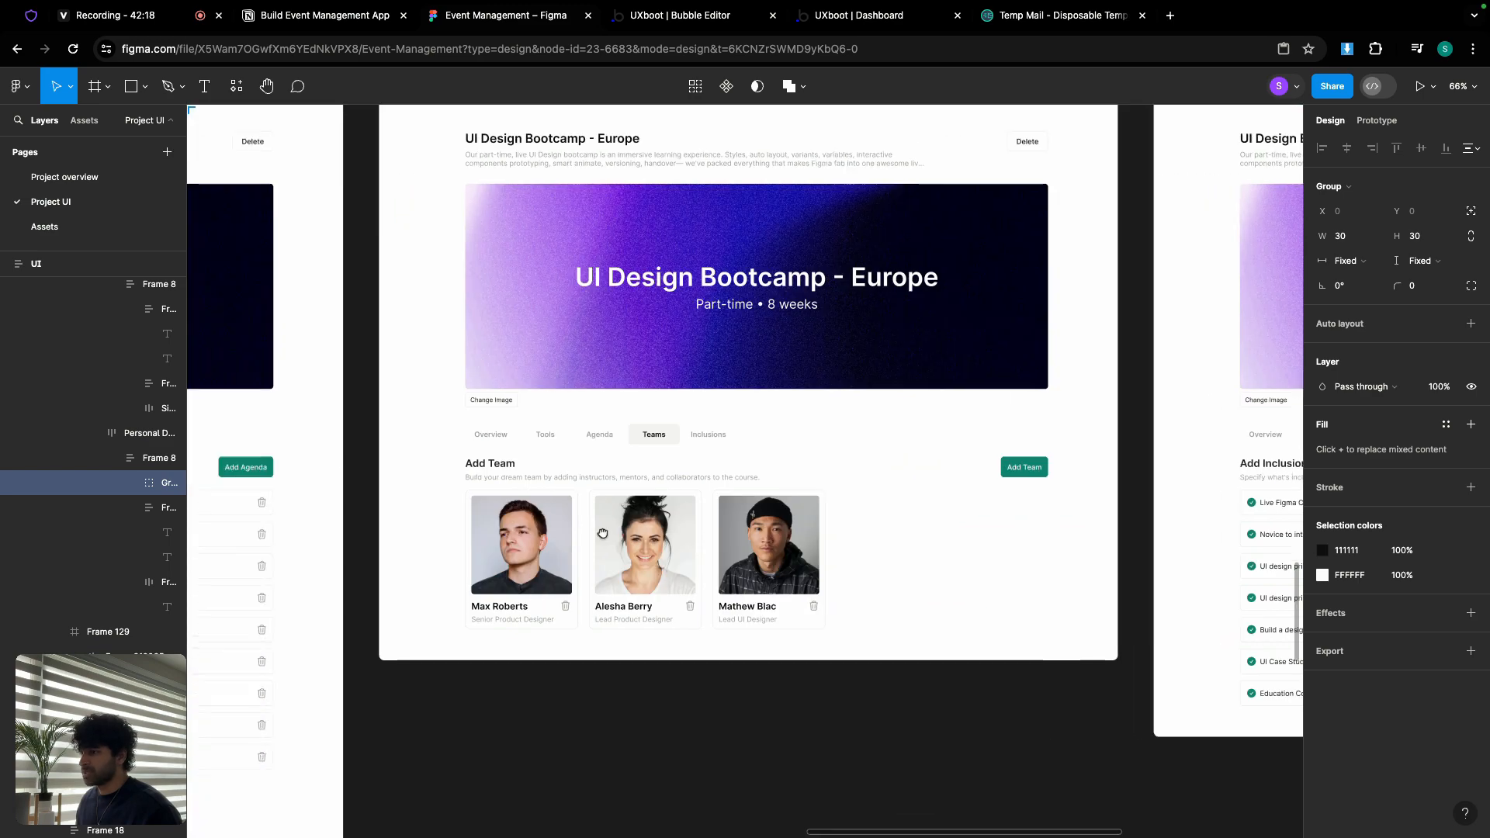
pyautogui.hscroll(-20, 482, 572)
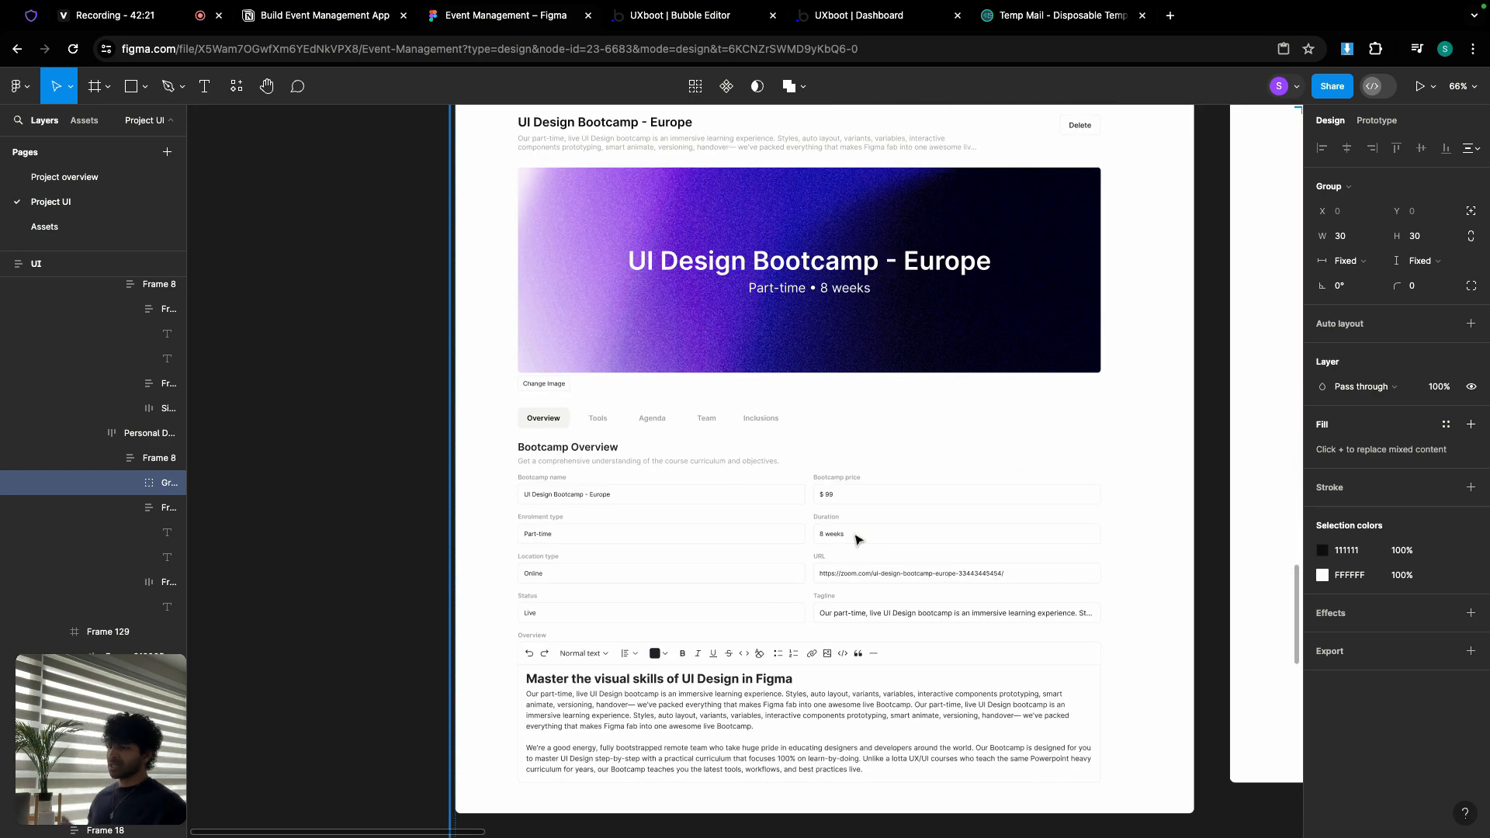
pyautogui.scroll(5, 827, 539)
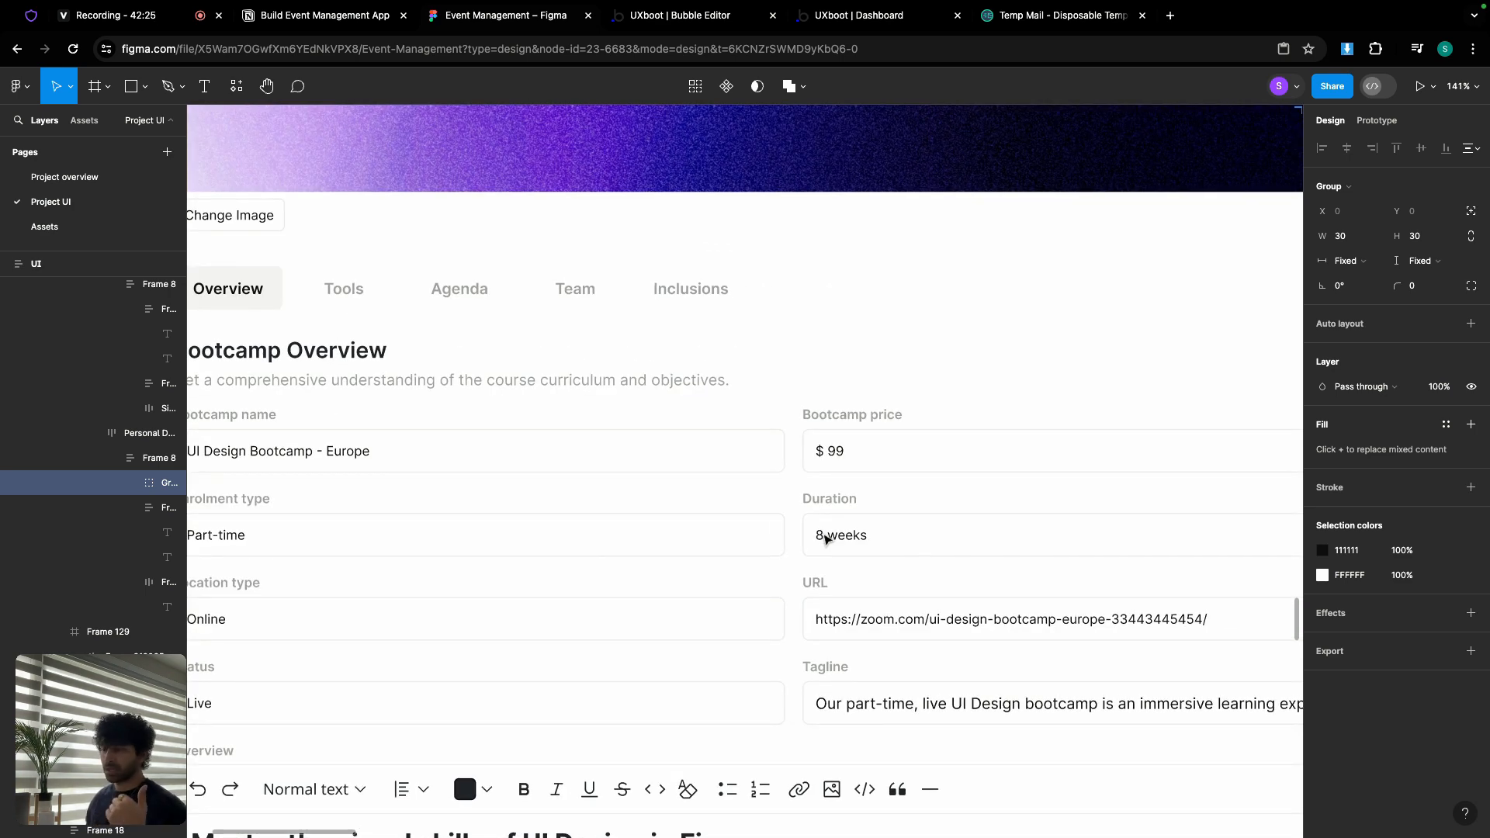
pyautogui.scroll(-3, 709, 491)
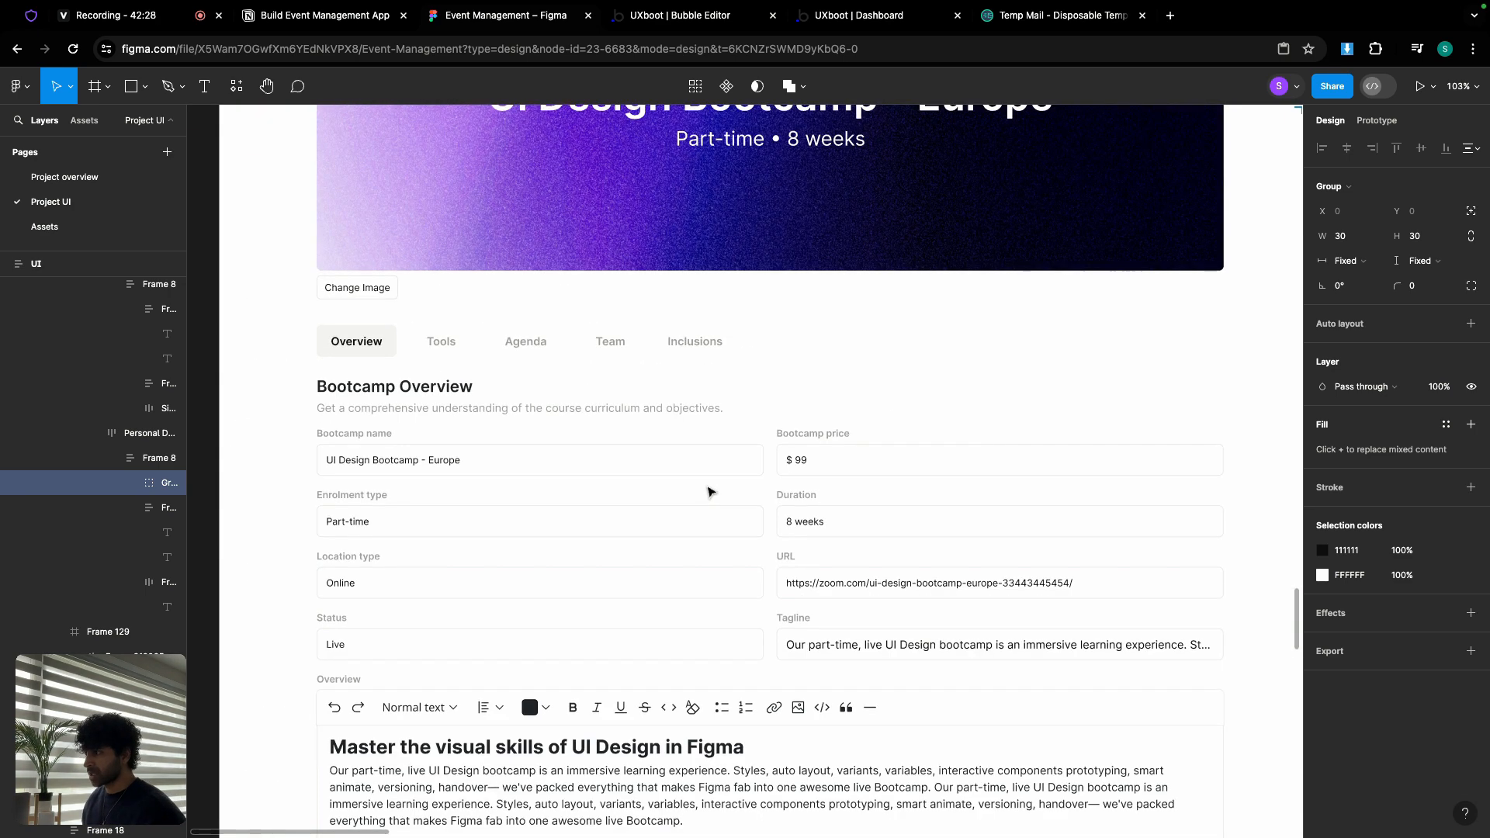